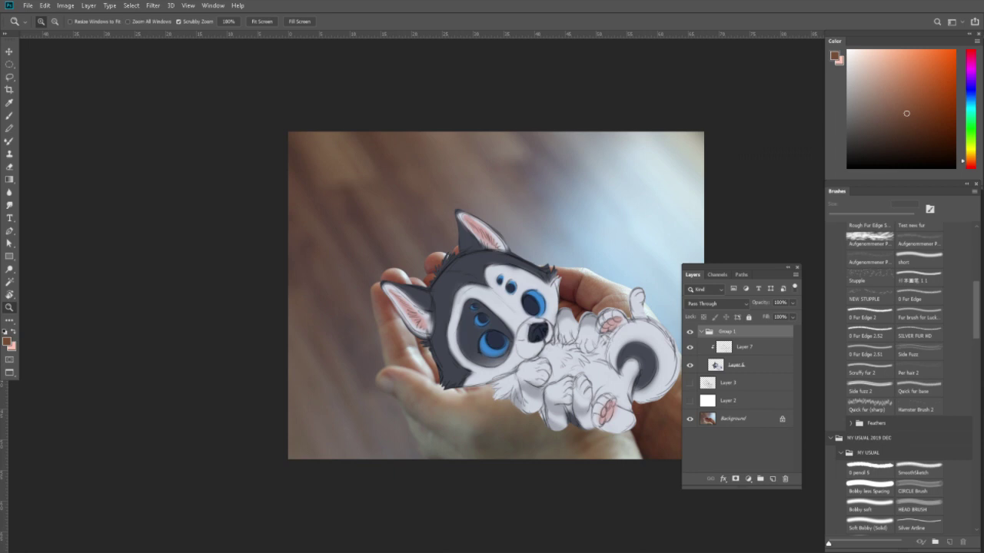
# Add a Hue/Saturation adjustment over Layer 6's puppy with Lightness at -33.
pyautogui.click(736, 365)
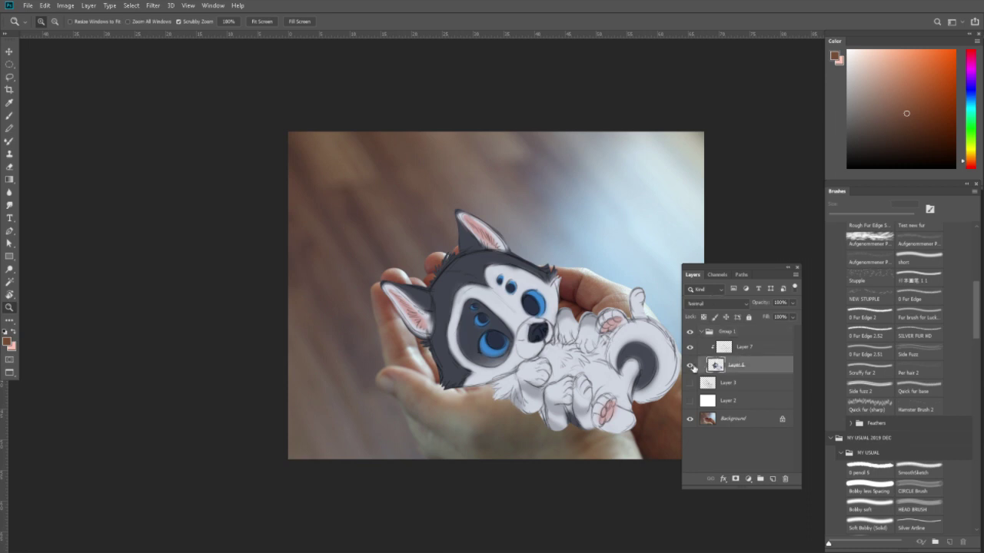
pyautogui.click(749, 479)
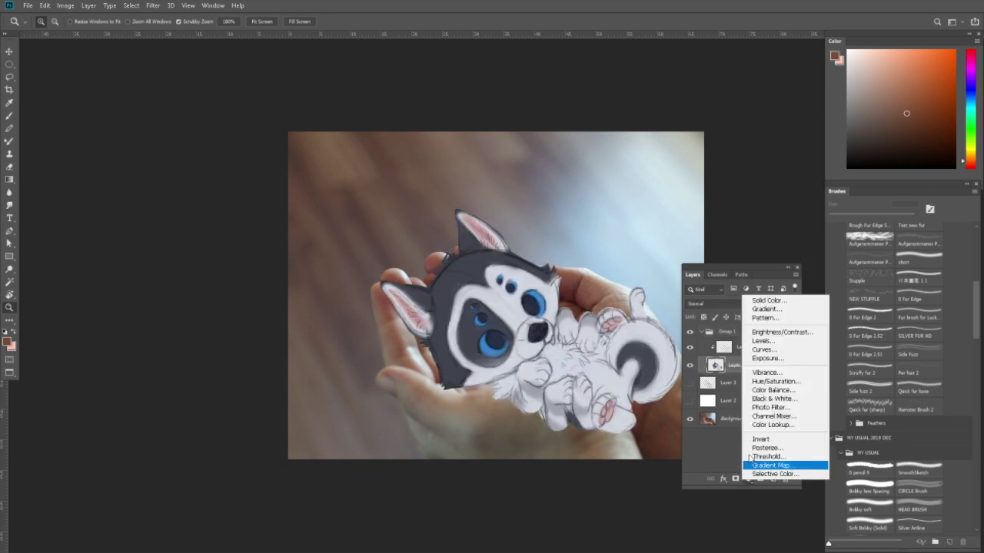
pyautogui.click(774, 381)
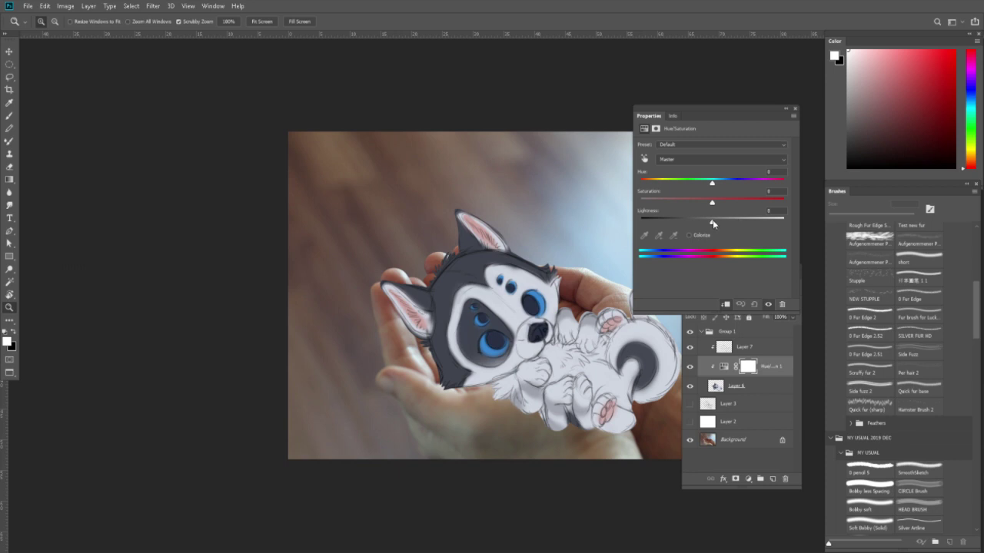
pyautogui.moveTo(713, 222); pyautogui.dragTo(688, 224)
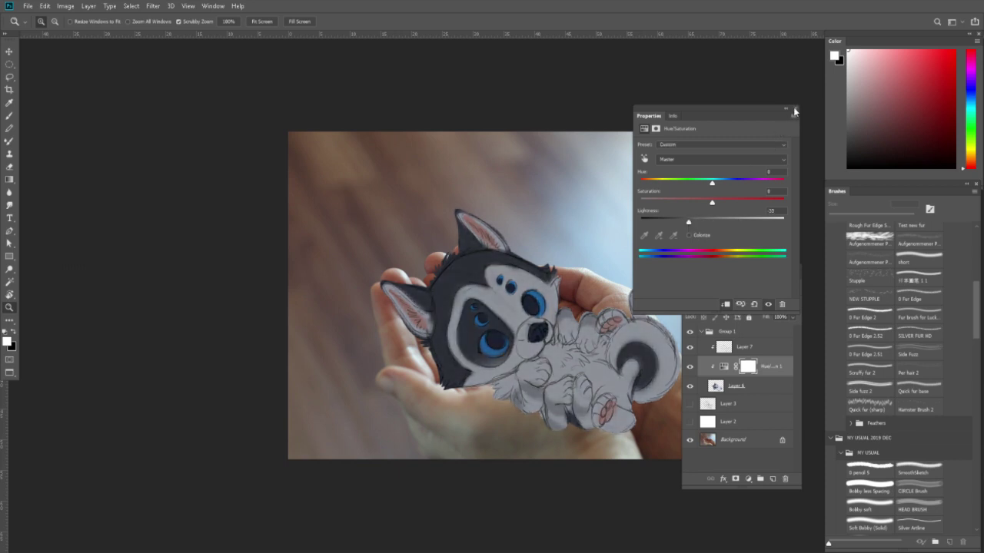
# Sample skin and fur colours from the photo, comparing the puppy with the adjustment hidden.
pyautogui.click(795, 110)
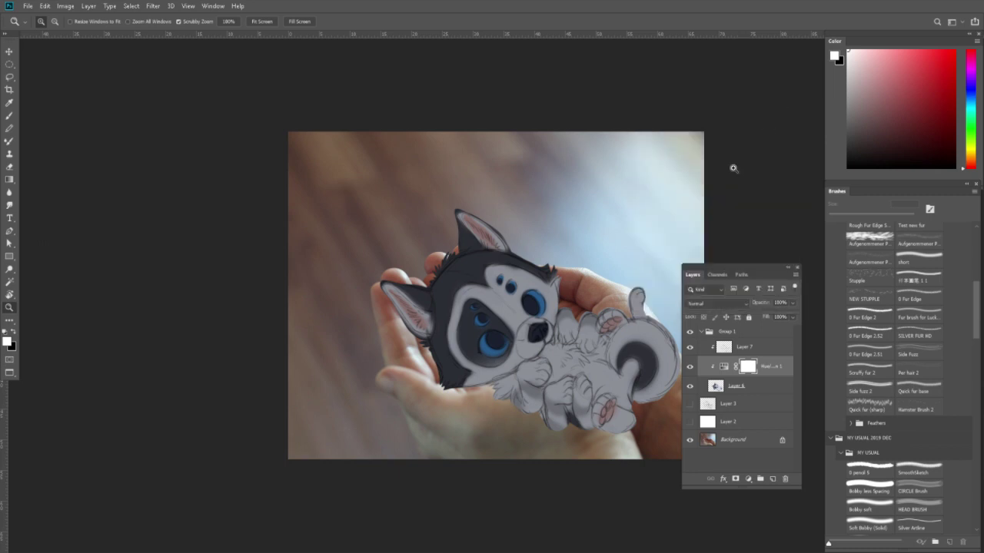
pyautogui.press('b')
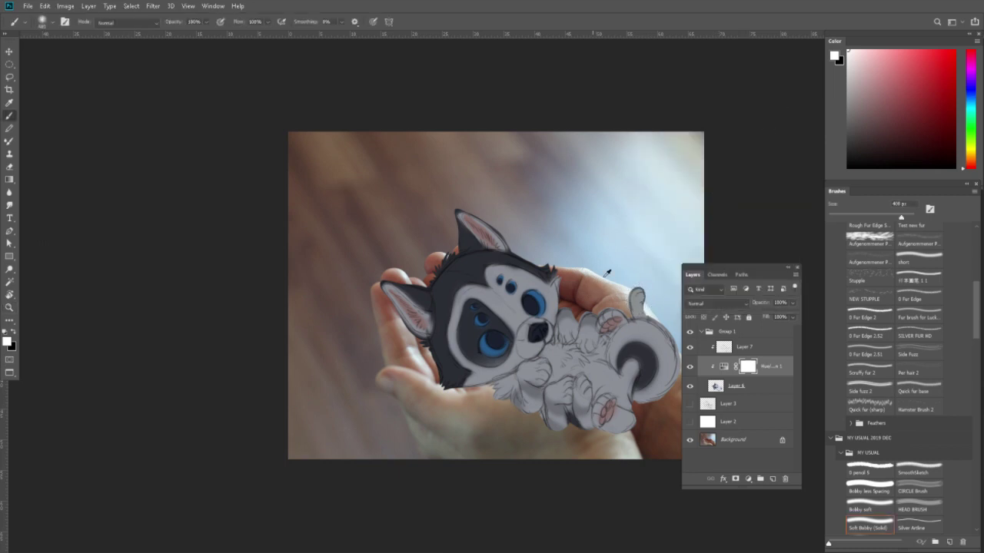
pyautogui.hotkey('ctrl', '2')
pyautogui.keyDown('alt'); pyautogui.click(592, 280); pyautogui.keyUp('alt')
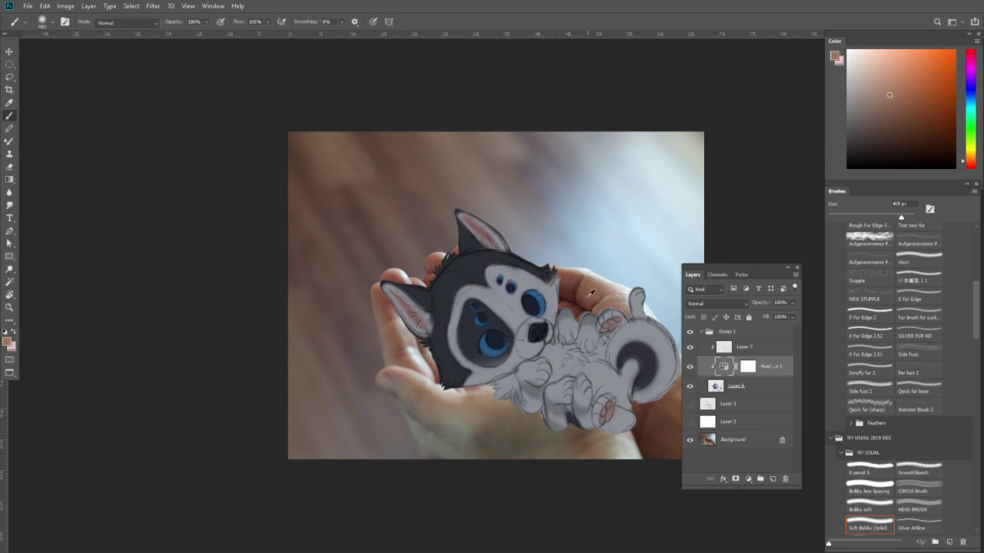
pyautogui.keyDown('alt'); pyautogui.click(548, 299); pyautogui.keyUp('alt')
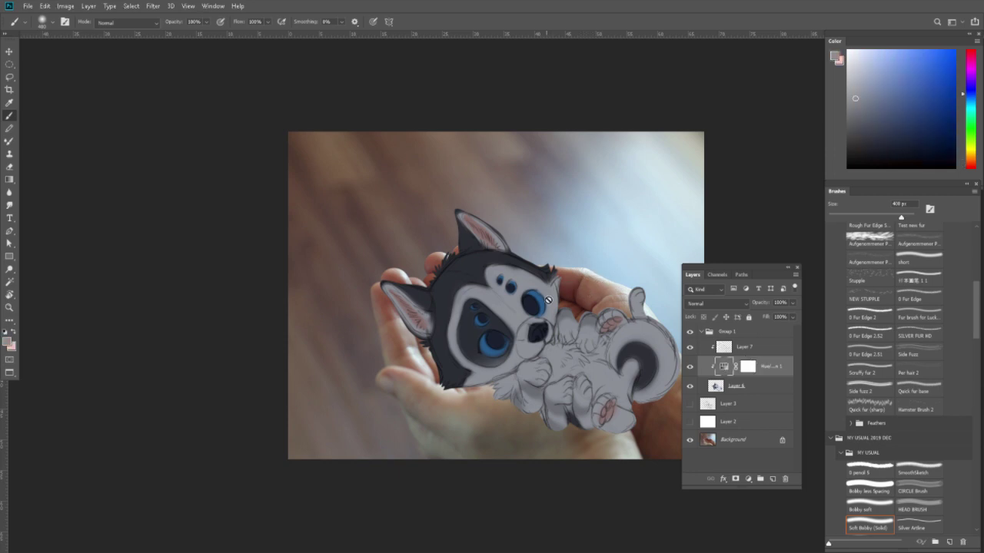
pyautogui.click(689, 366)
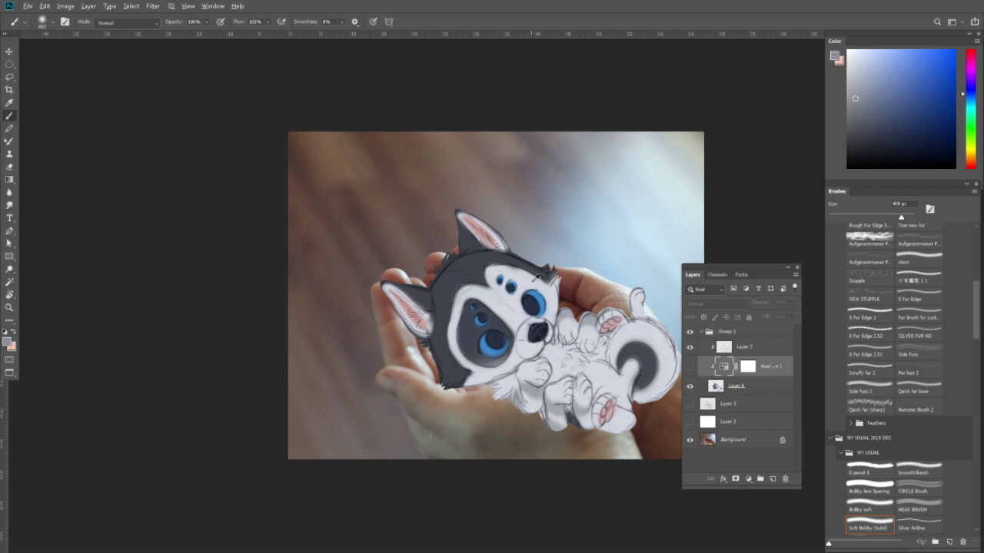
pyautogui.keyDown('alt'); pyautogui.click(535, 277); pyautogui.keyUp('alt')
pyautogui.click(689, 368)
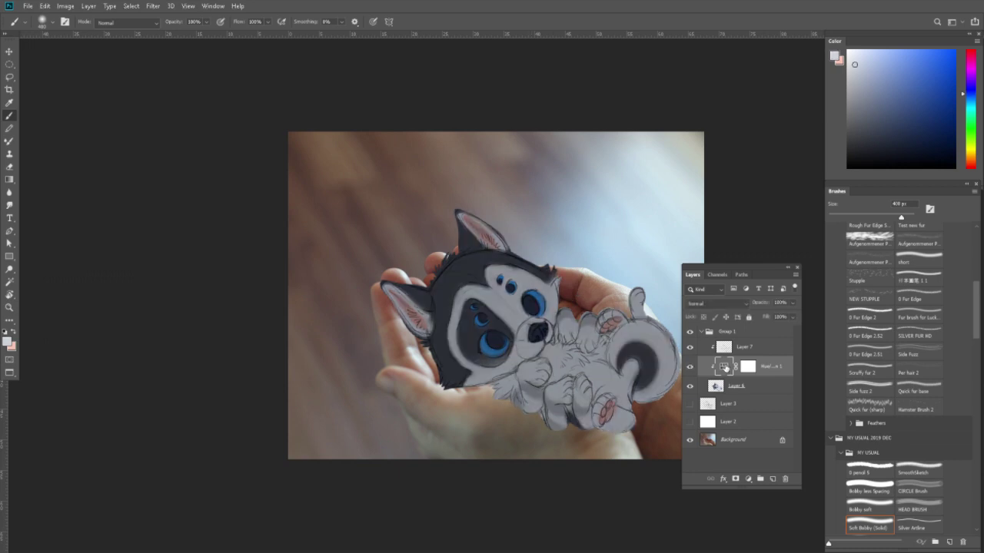
# Change the Hue/Saturation adjustment to Lightness -22 and Saturation +11.
pyautogui.doubleClick(725, 367)
pyautogui.moveTo(690, 223); pyautogui.dragTo(697, 228)
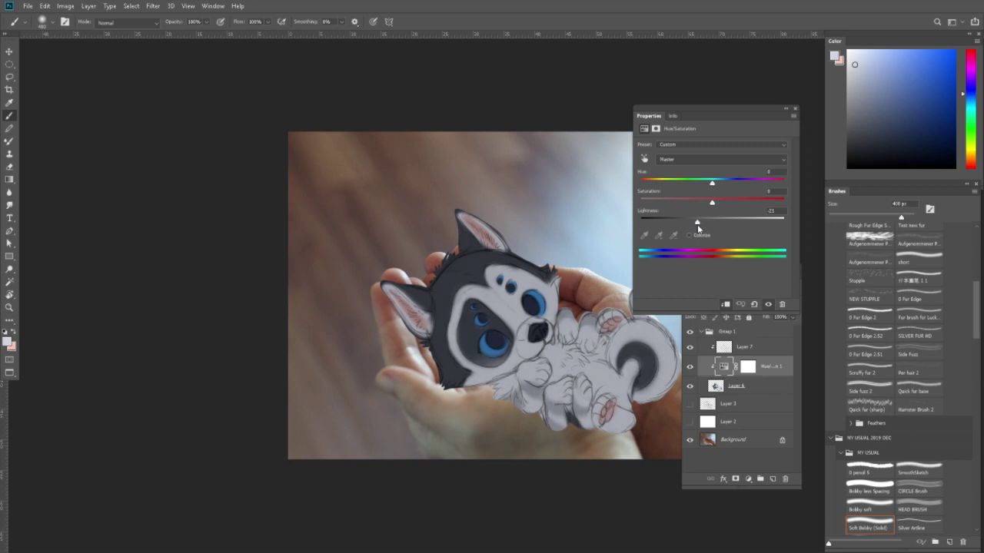
pyautogui.moveTo(711, 202)
pyautogui.mouseDown()
pyautogui.moveTo(721, 204)
pyautogui.moveTo(713, 187)
pyautogui.mouseUp()
pyautogui.click(795, 109)
# Reframe the view and target the adjustment's mask with default black and white colours.
pyautogui.press('z')
pyautogui.keyDown('alt'); pyautogui.click(592, 305); pyautogui.keyUp('alt')
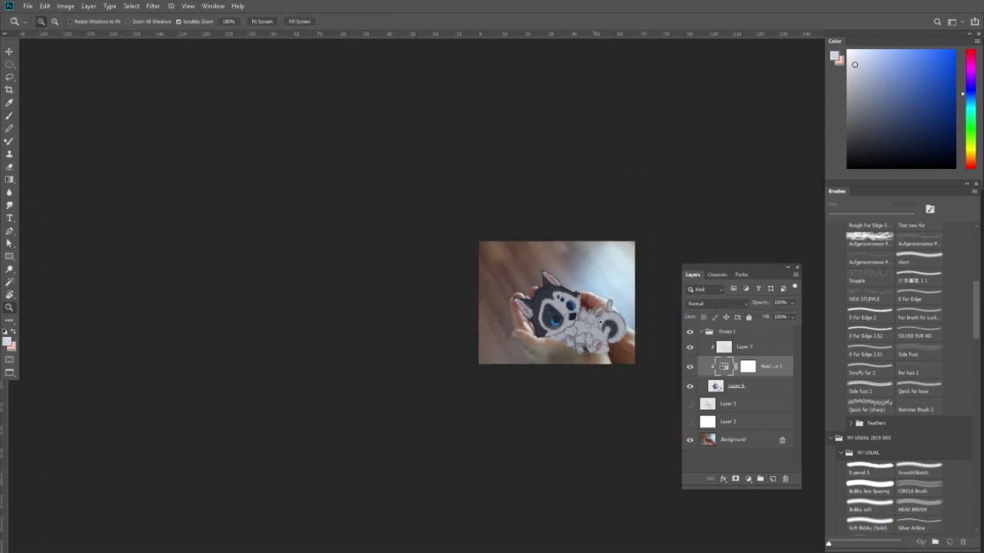
pyautogui.press('b')
pyautogui.click(747, 366)
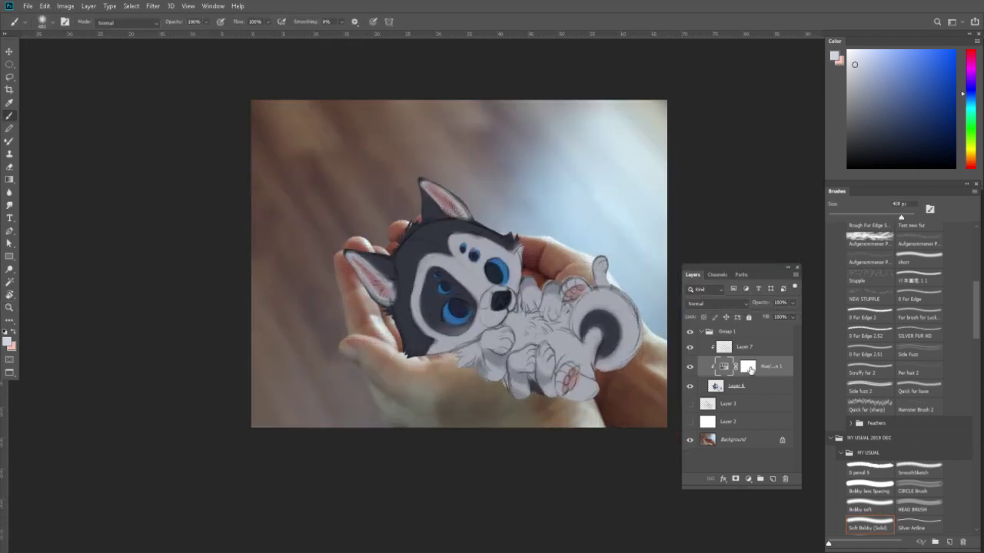
pyautogui.press('d')
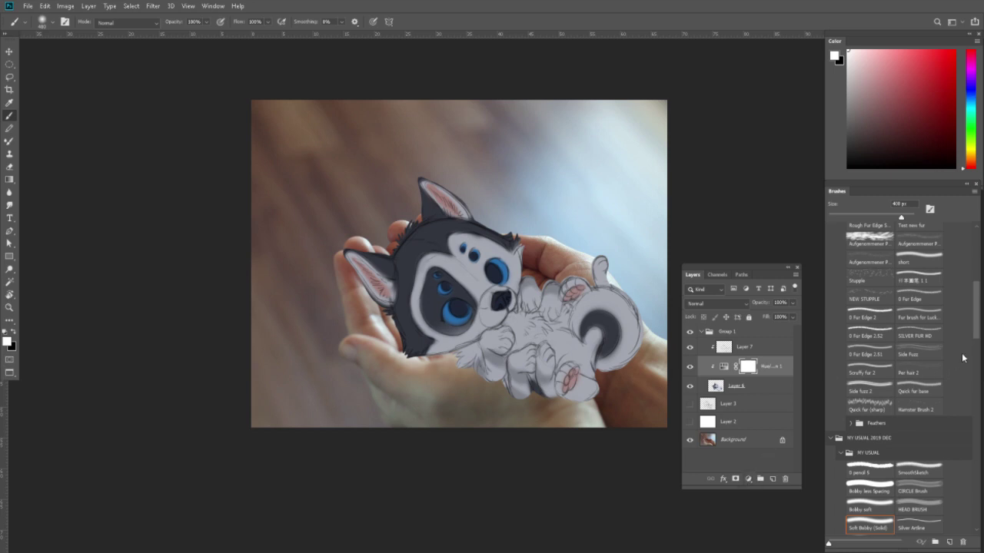
# Set up a soft black brush at 100% opacity for the mask.
pyautogui.click(877, 510)
pyautogui.press('x')
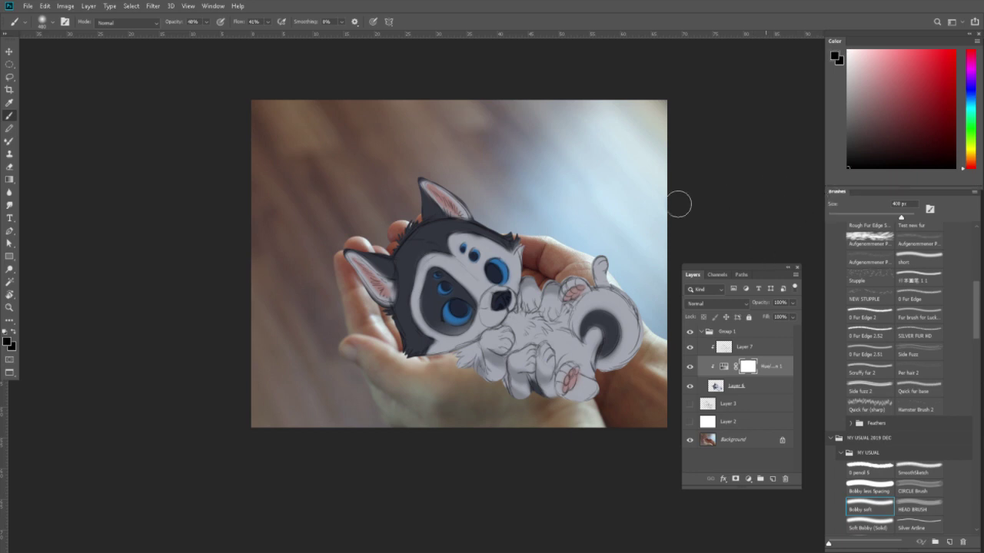
pyautogui.press(']')
pyautogui.press(']')
pyautogui.press(']')
pyautogui.press(']')
pyautogui.press('0')
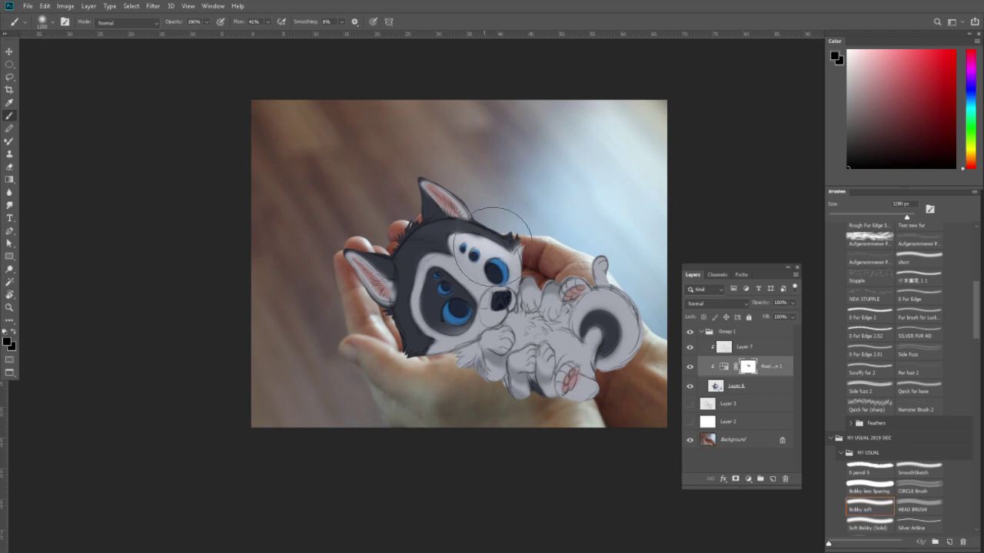
# Mask the darkening off the puppy's face and head with a 700–1400 px brush.
pyautogui.press('[')
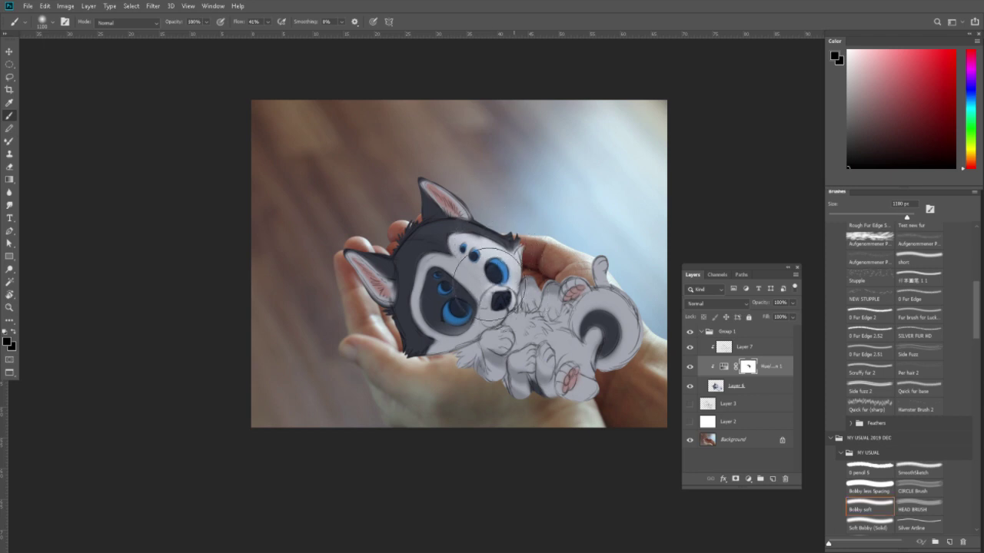
pyautogui.press(']')
pyautogui.press(']')
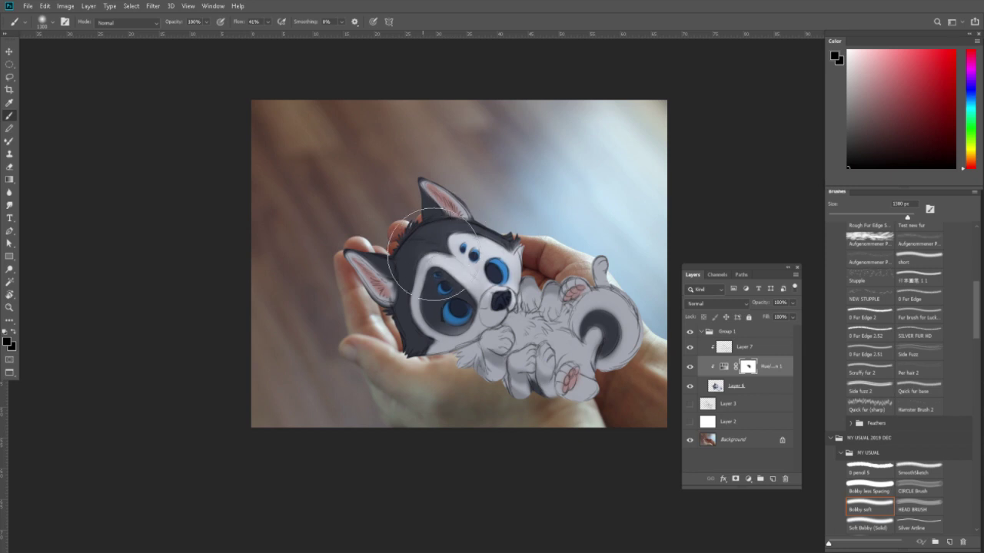
pyautogui.press(']')
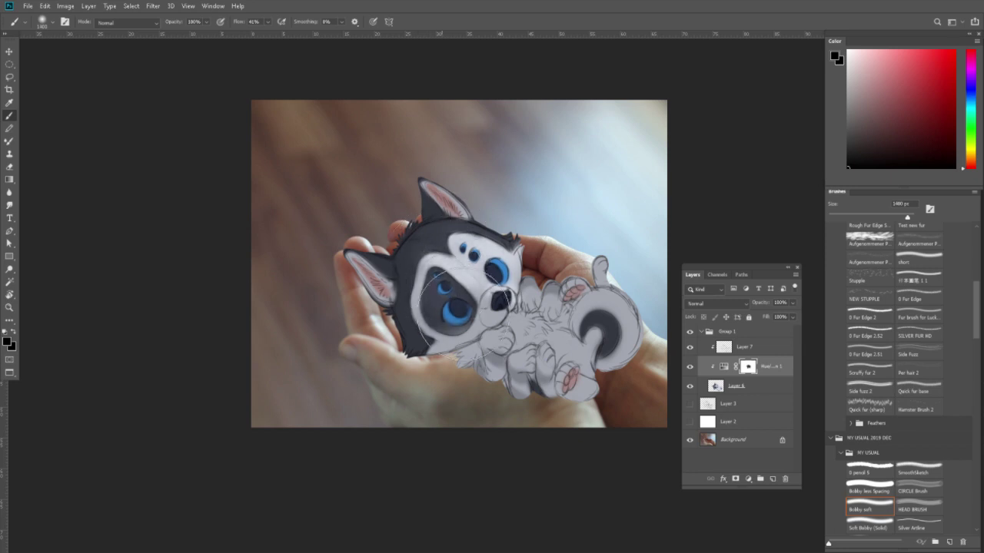
pyautogui.press('[')
pyautogui.press('[')
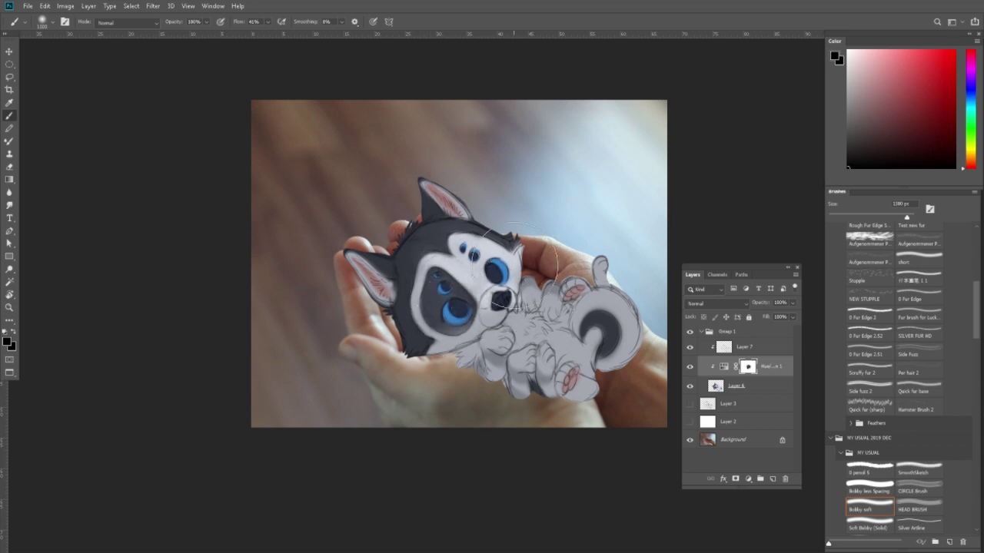
pyautogui.press('[')
pyautogui.press('[')
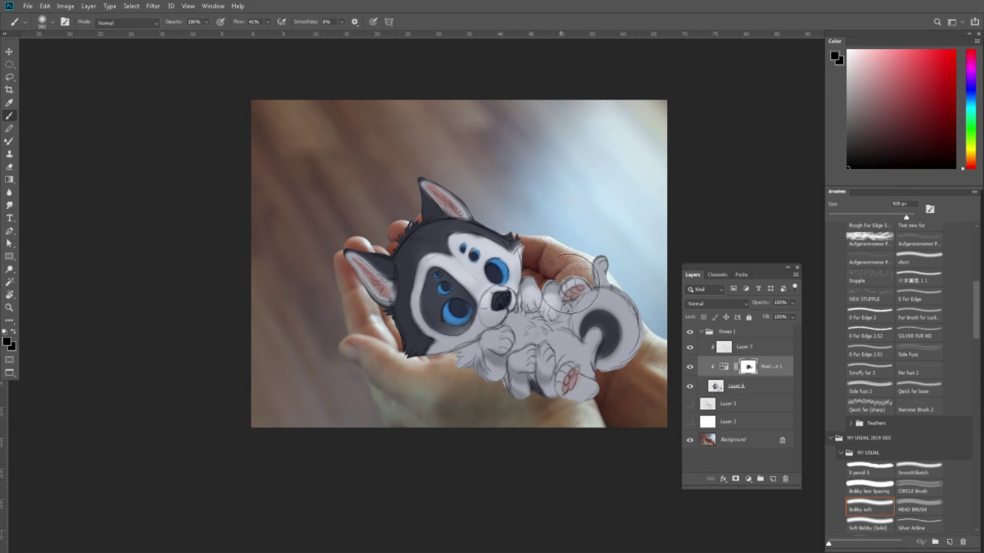
pyautogui.press('[')
pyautogui.press('[')
pyautogui.press('[')
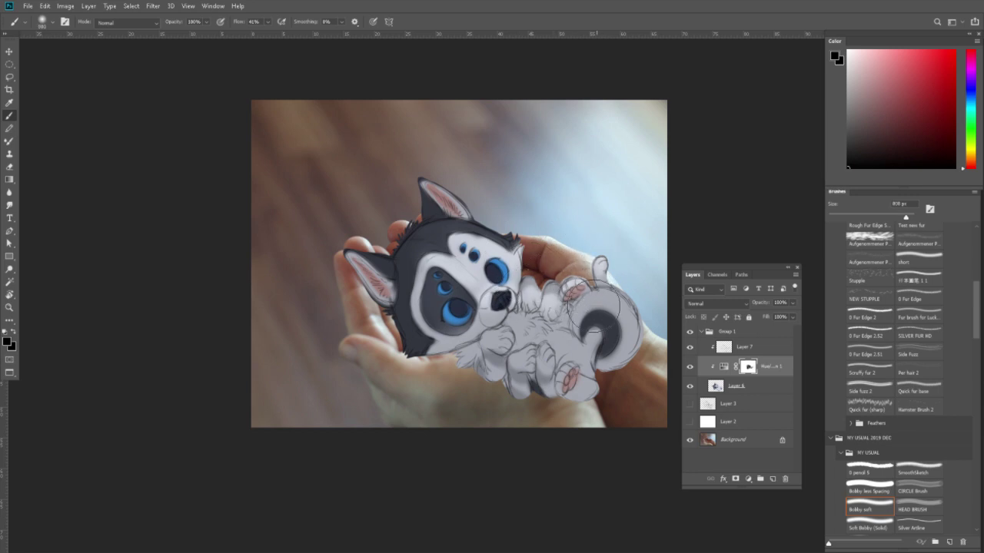
# Mask the darkening off the tail, belly and ear with a 500–800 px brush.
pyautogui.press(']')
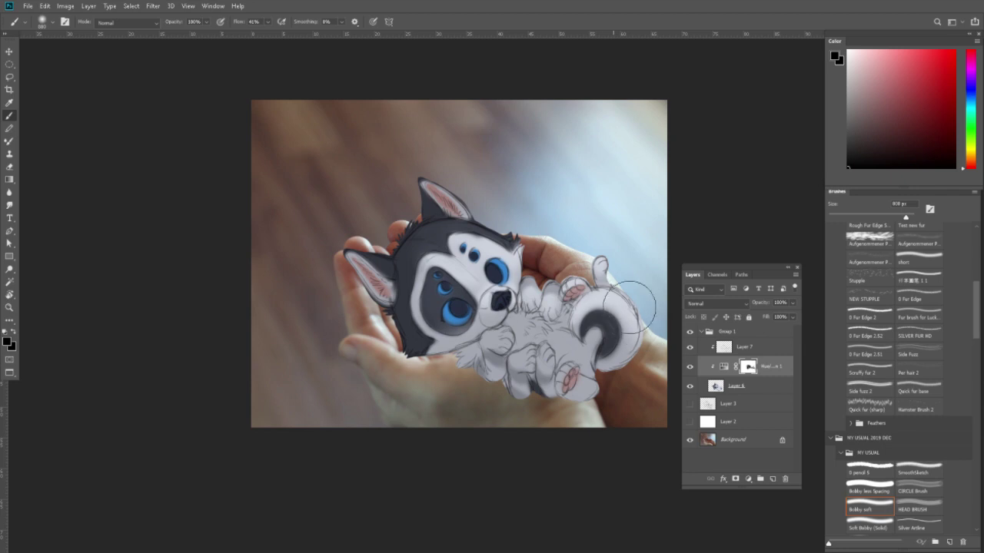
pyautogui.press('[')
pyautogui.press('[')
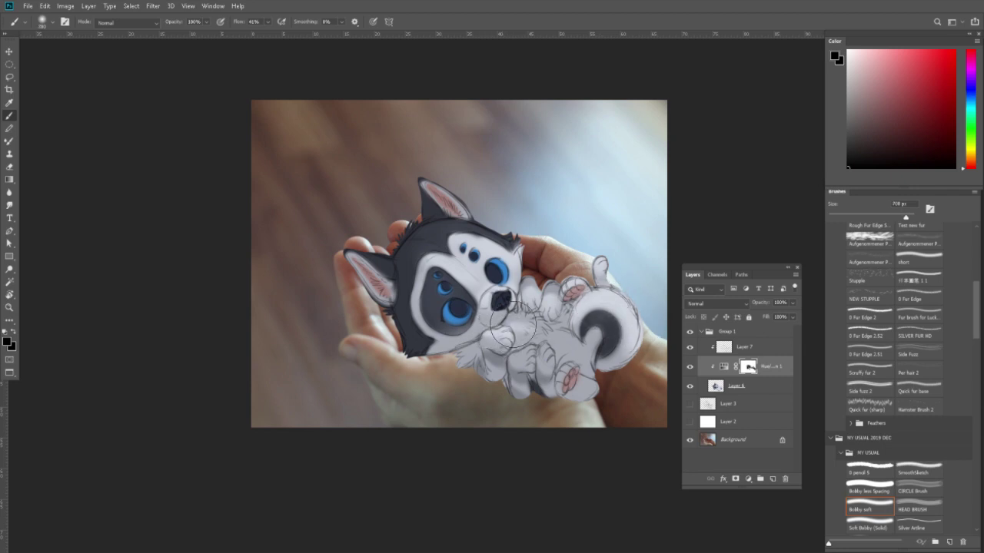
pyautogui.press(']')
pyautogui.press(']')
pyautogui.press('[')
pyautogui.press('[')
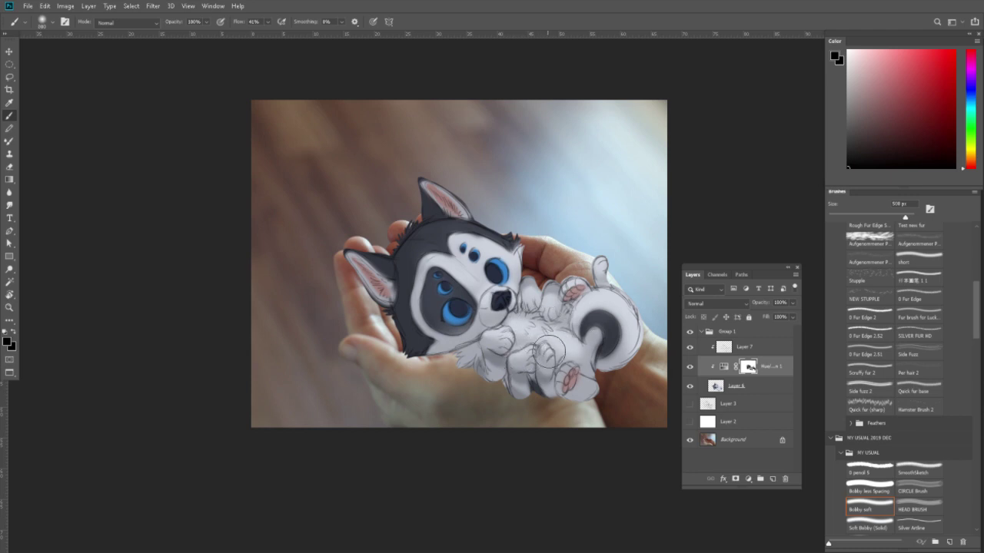
pyautogui.press('[')
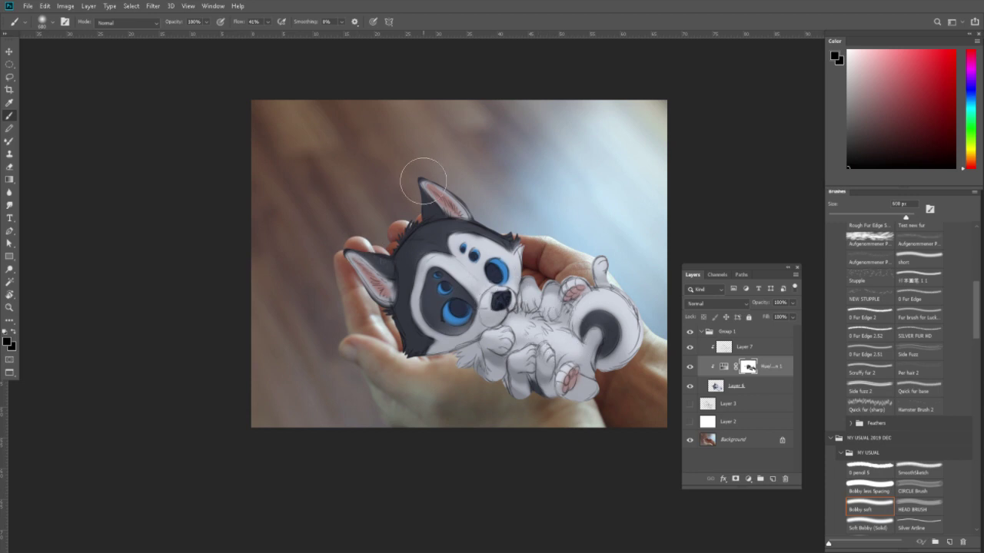
pyautogui.press(']')
pyautogui.press(']')
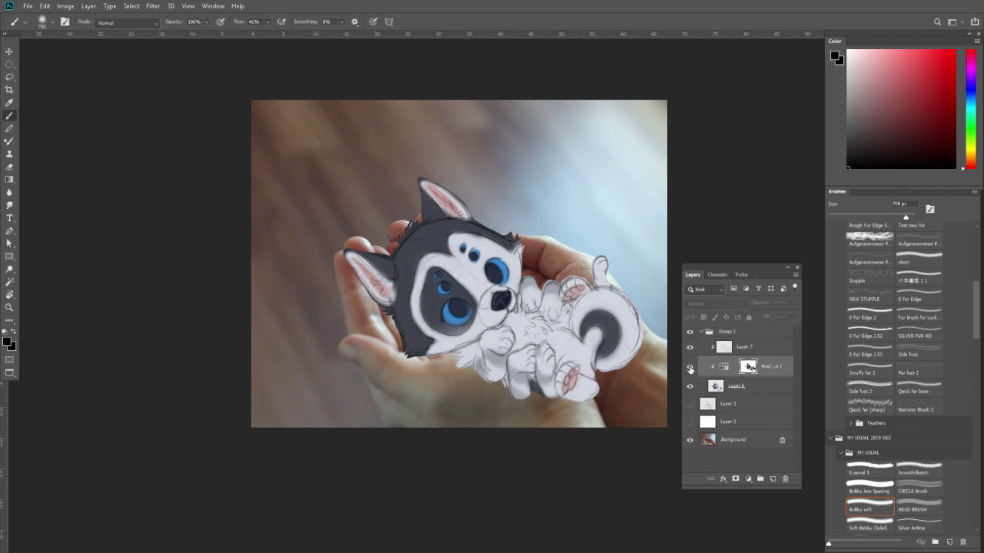
# Return the Hue/Saturation adjustment's Lightness to -33.
pyautogui.click(723, 367)
pyautogui.doubleClick(723, 368)
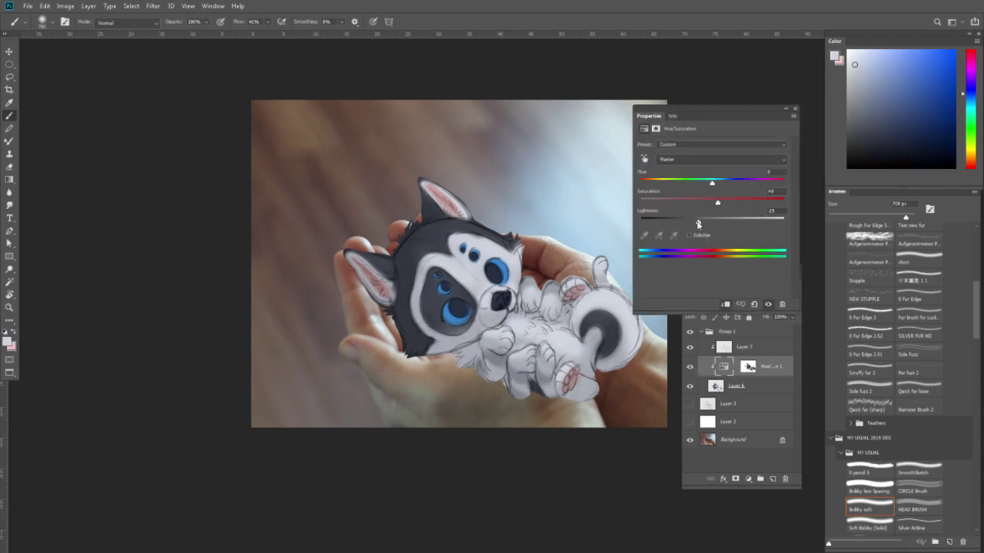
pyautogui.moveTo(698, 223); pyautogui.dragTo(694, 224)
pyautogui.click(796, 109)
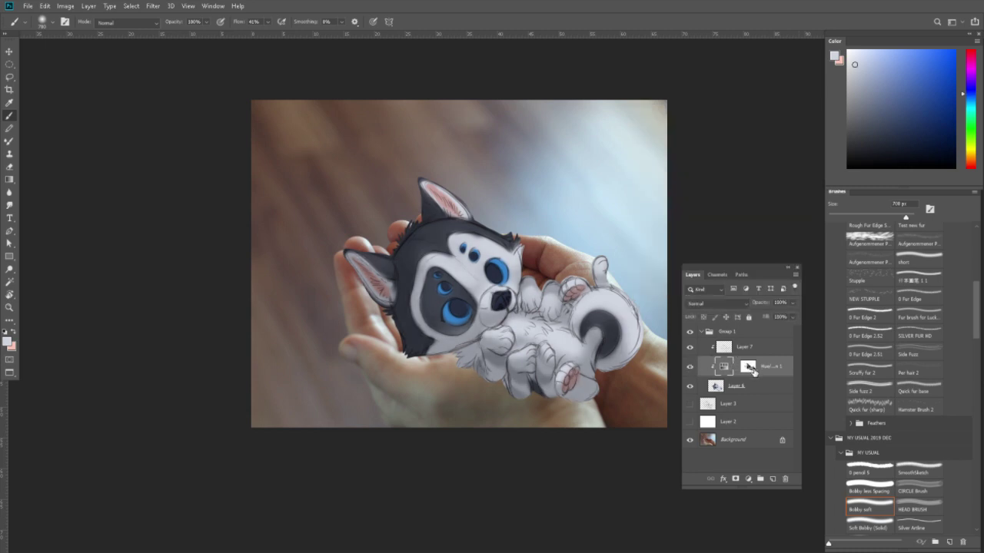
# Add a Color Balance adjustment with midtones Cyan–Red at about +14.
pyautogui.click(750, 478)
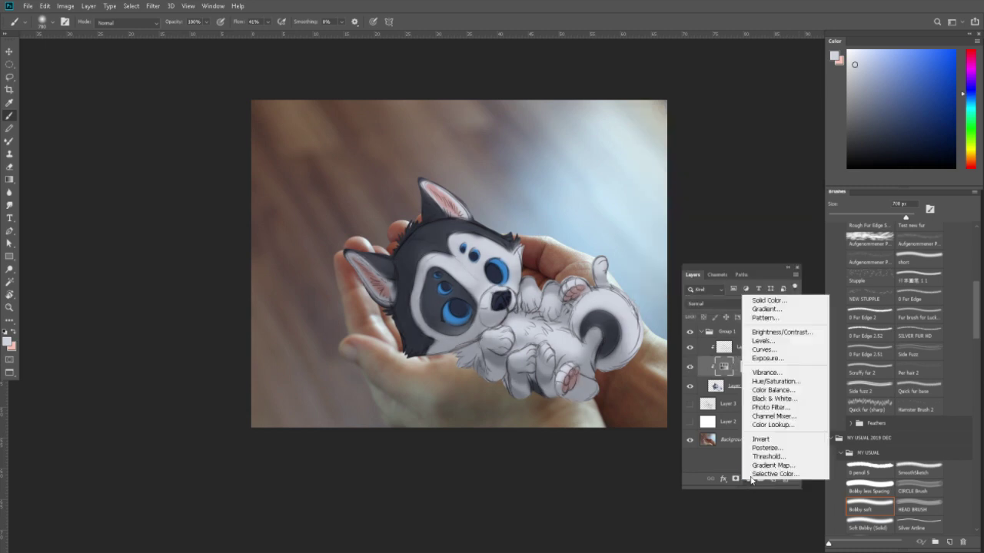
pyautogui.press('Escape')
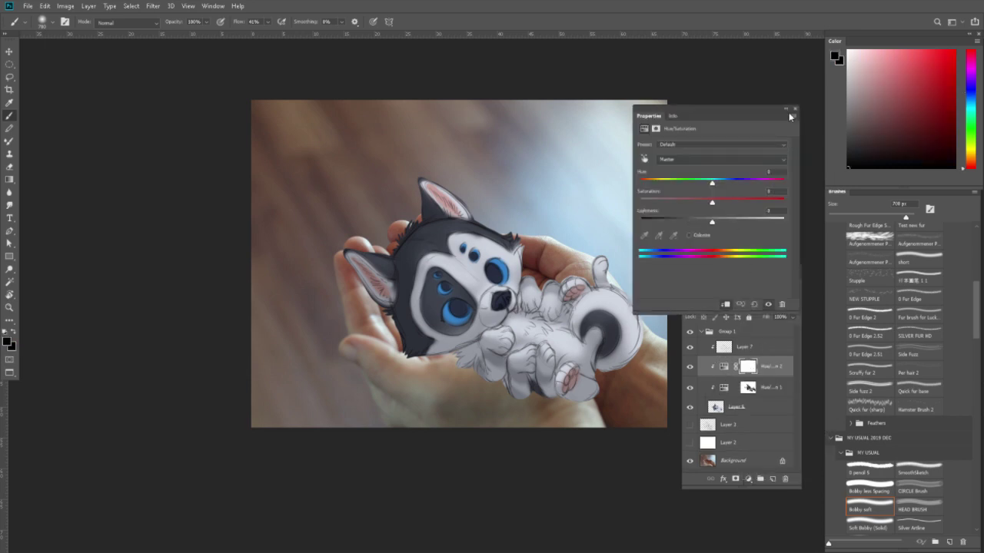
pyautogui.click(794, 112)
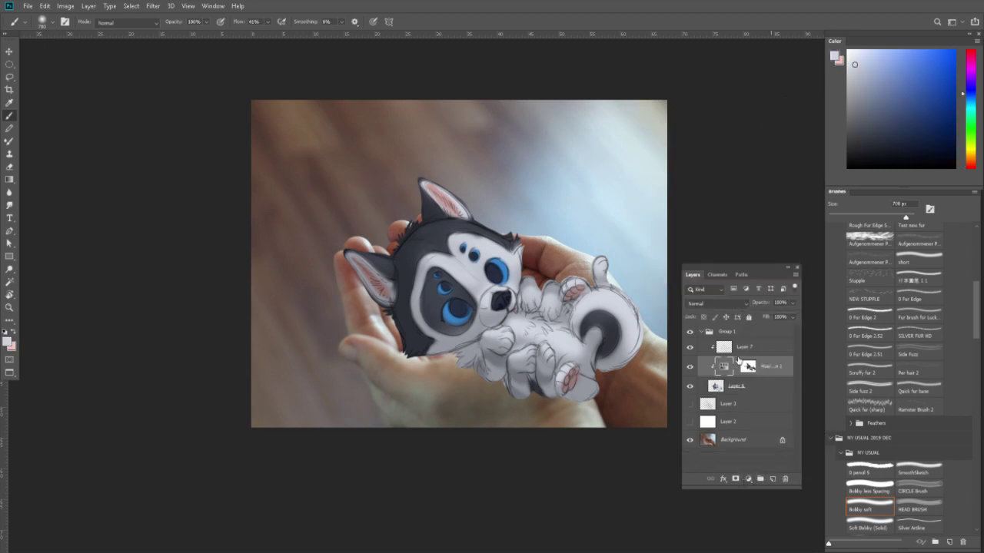
pyautogui.click(749, 478)
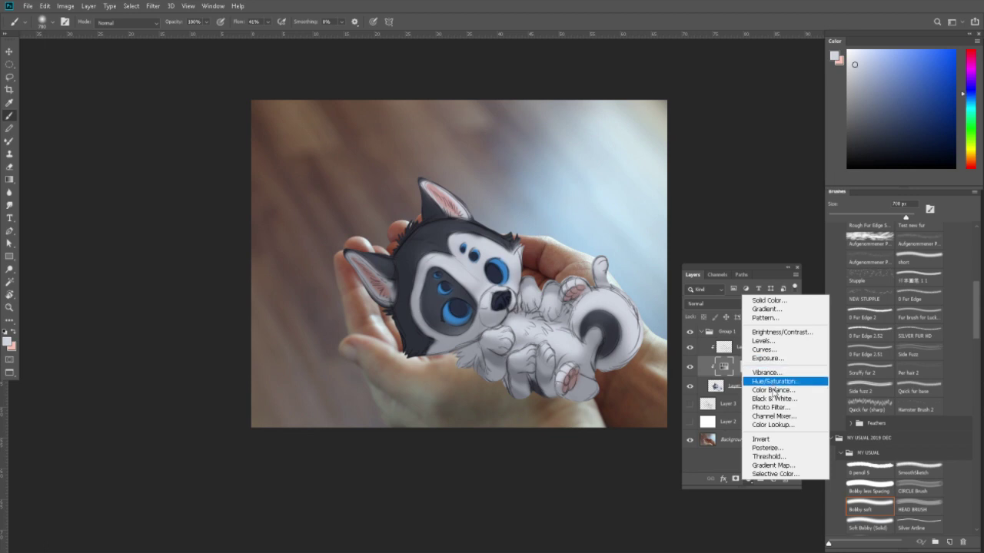
pyautogui.click(772, 389)
pyautogui.moveTo(699, 167)
pyautogui.mouseDown()
pyautogui.moveTo(708, 171)
pyautogui.moveTo(694, 203)
pyautogui.mouseUp()
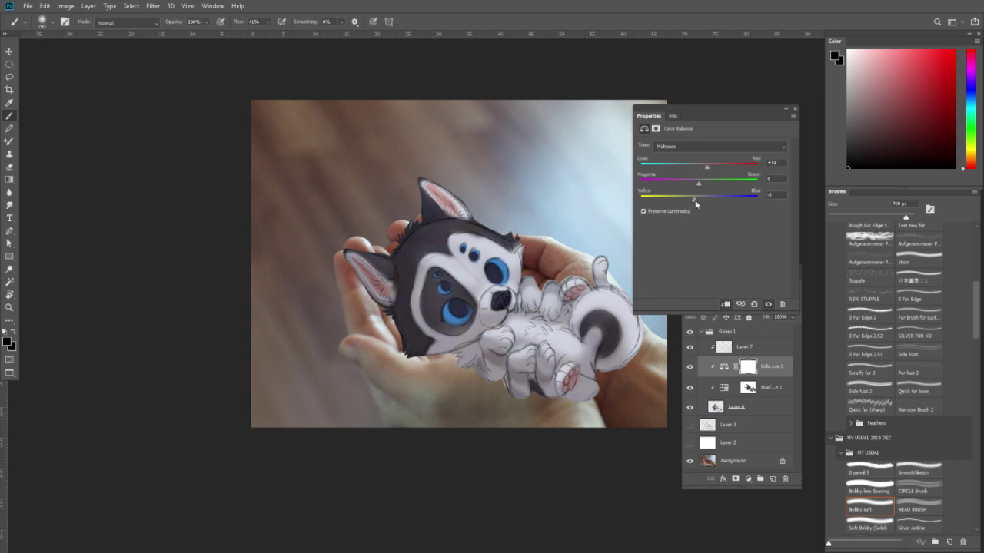
pyautogui.click(795, 108)
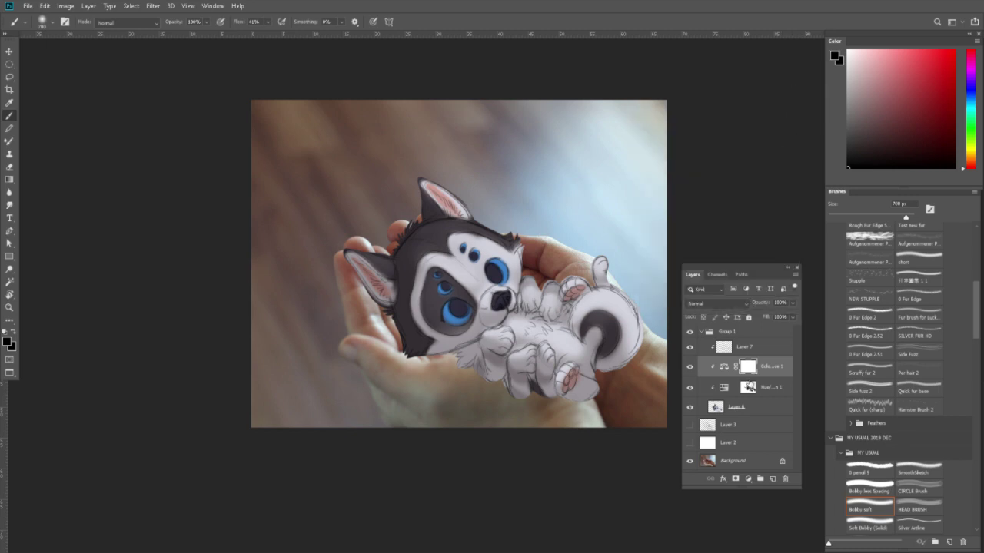
# Copy the Hue/Saturation layer's puppy-shaped mask onto the Color Balance mask.
pyautogui.click(750, 388)
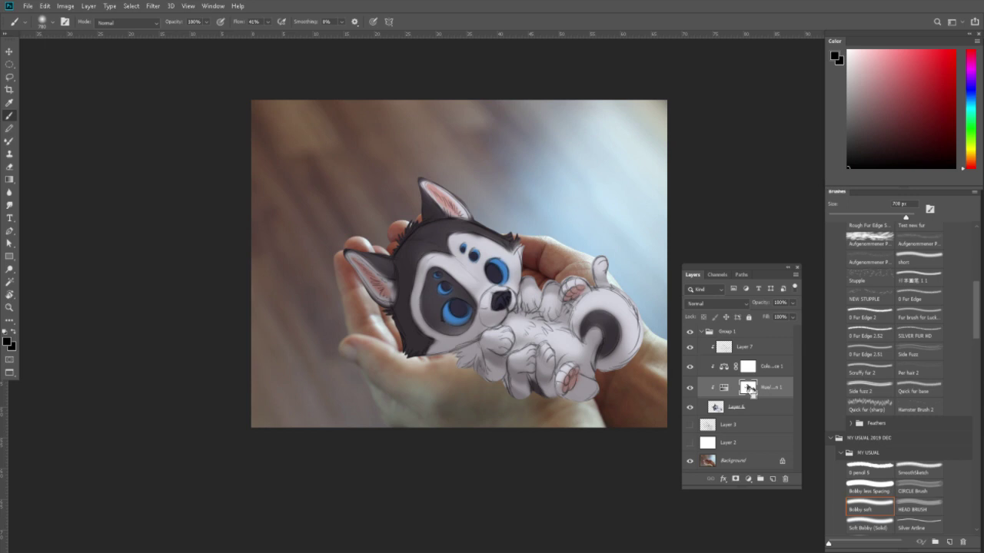
pyautogui.keyDown('ctrl'); pyautogui.click(750, 368); pyautogui.keyUp('ctrl')
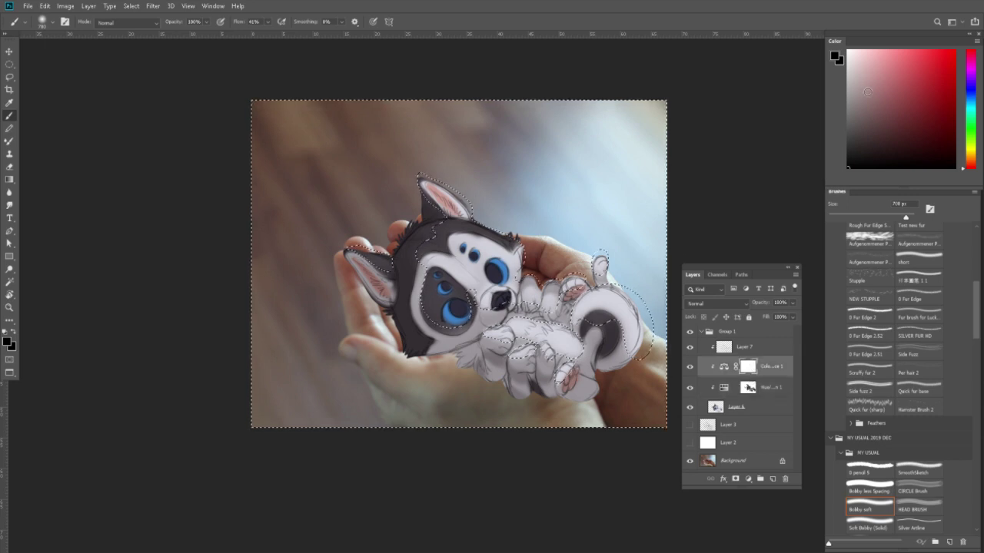
pyautogui.hotkey('alt', 'BackSpace')
pyautogui.hotkey('ctrl', 'd')
# Try Hue/Saturation above Color Balance, restore the order, and zoom into the puppy's head.
pyautogui.click(751, 387)
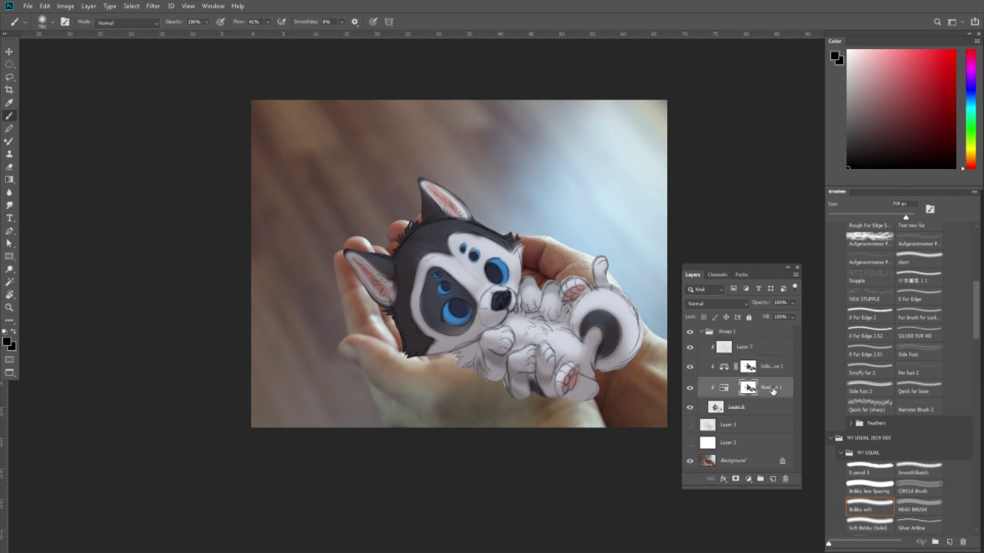
pyautogui.moveTo(775, 390)
pyautogui.mouseDown()
pyautogui.moveTo(775, 364)
pyautogui.moveTo(771, 394)
pyautogui.mouseUp()
pyautogui.click(723, 387)
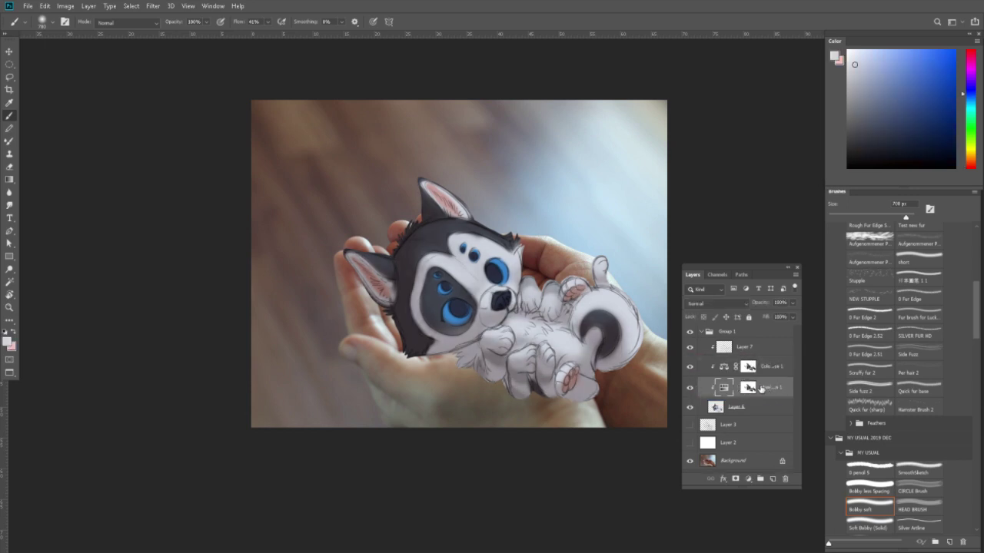
pyautogui.press('z')
pyautogui.click(511, 250)
pyautogui.press('b')
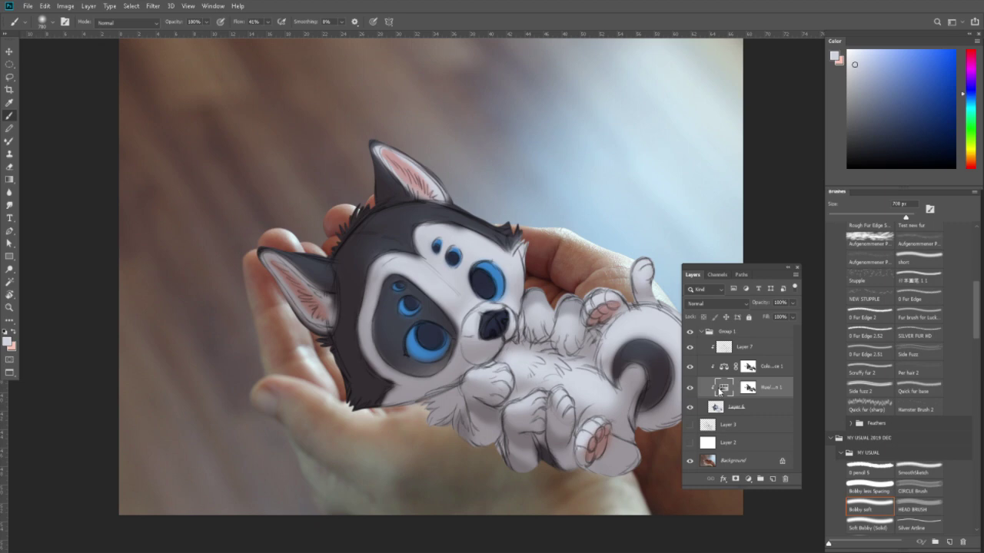
# Compare Hue/Saturation on and off, then target its mask with a 400 px white brush.
pyautogui.click(689, 389)
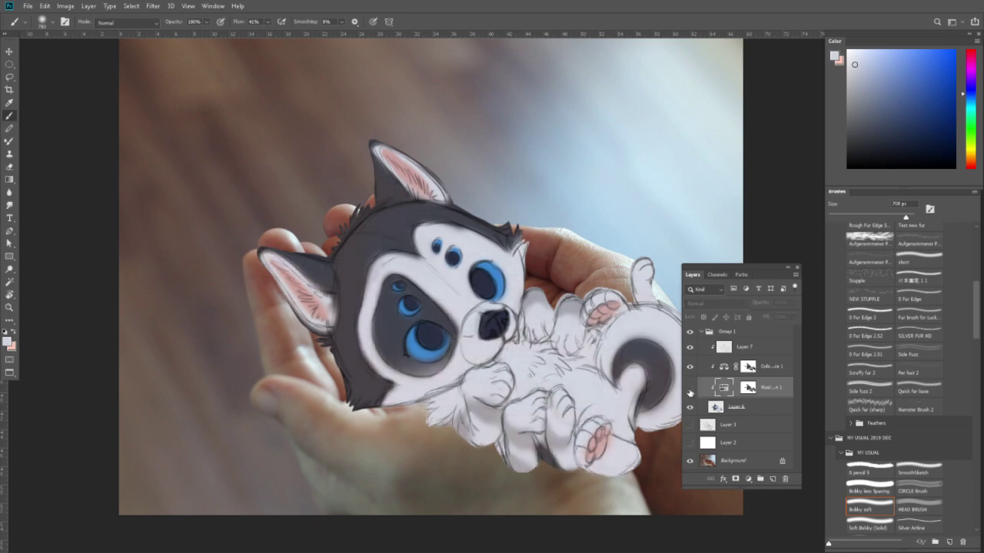
pyautogui.click(690, 388)
pyautogui.click(747, 389)
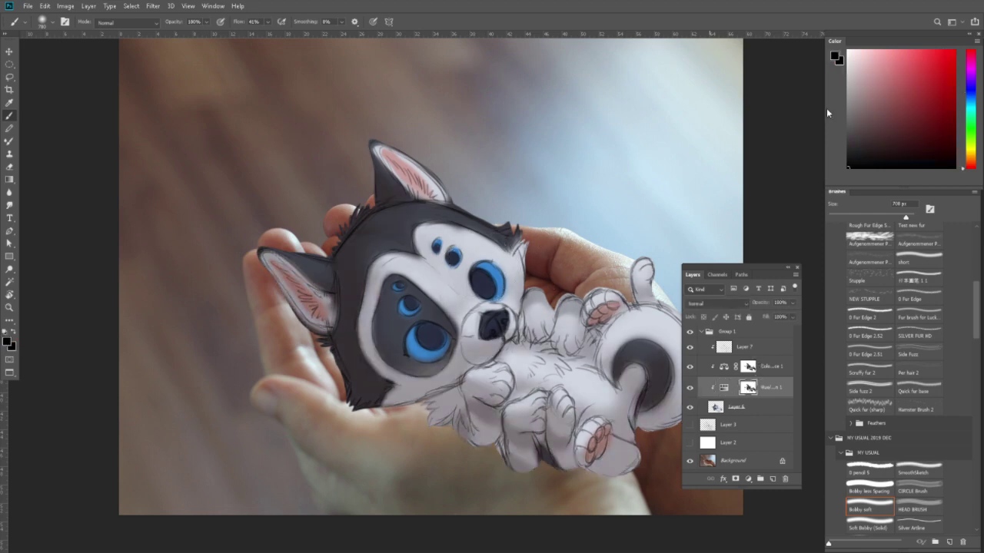
pyautogui.press('x')
pyautogui.press('[')
pyautogui.press('[')
pyautogui.press('[')
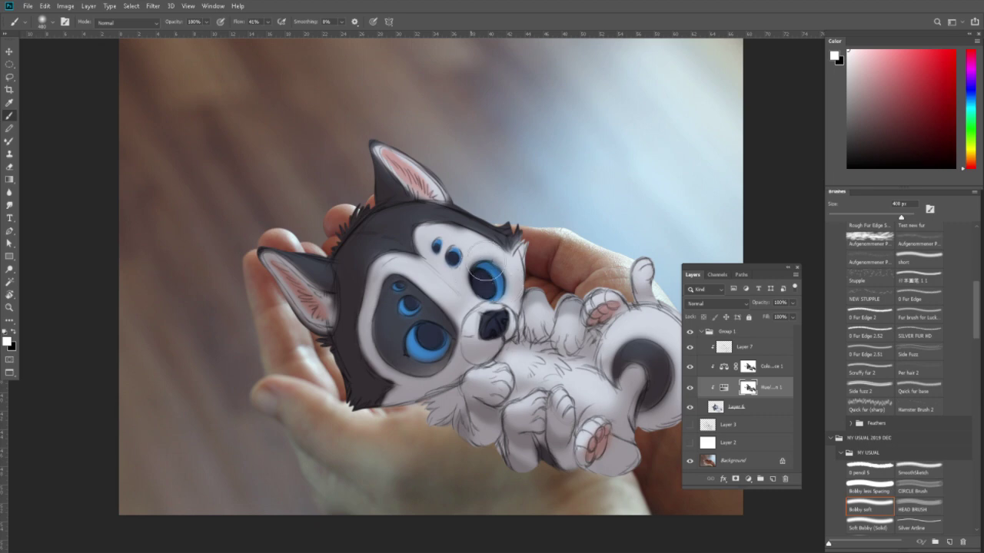
# Test filling the Color Balance mask black, undo it, and compare the layer on and off.
pyautogui.click(756, 368)
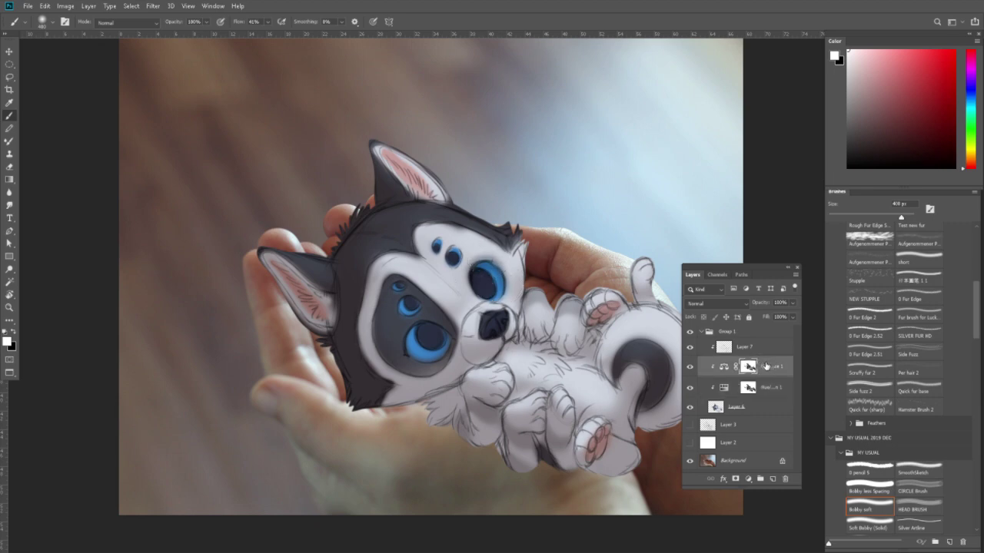
pyautogui.hotkey('ctrl', 'a')
pyautogui.hotkey('ctrl', 'BackSpace')
pyautogui.hotkey('ctrl', 'z')
pyautogui.click(690, 369)
pyautogui.click(689, 369)
# Touch up the Hue/Saturation mask over the tail curl, front paw and chest fur.
pyautogui.click(752, 387)
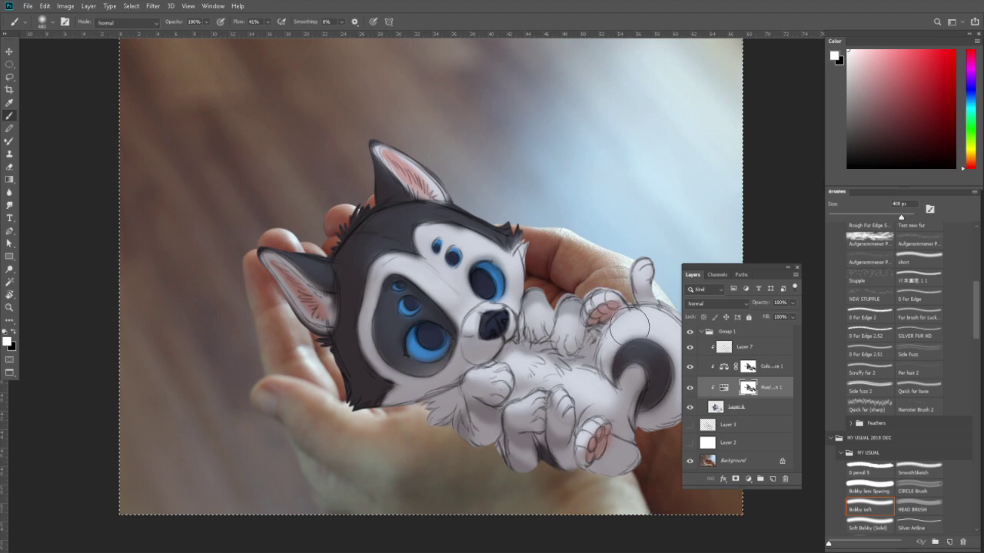
pyautogui.moveTo(607, 401); pyautogui.dragTo(621, 394)
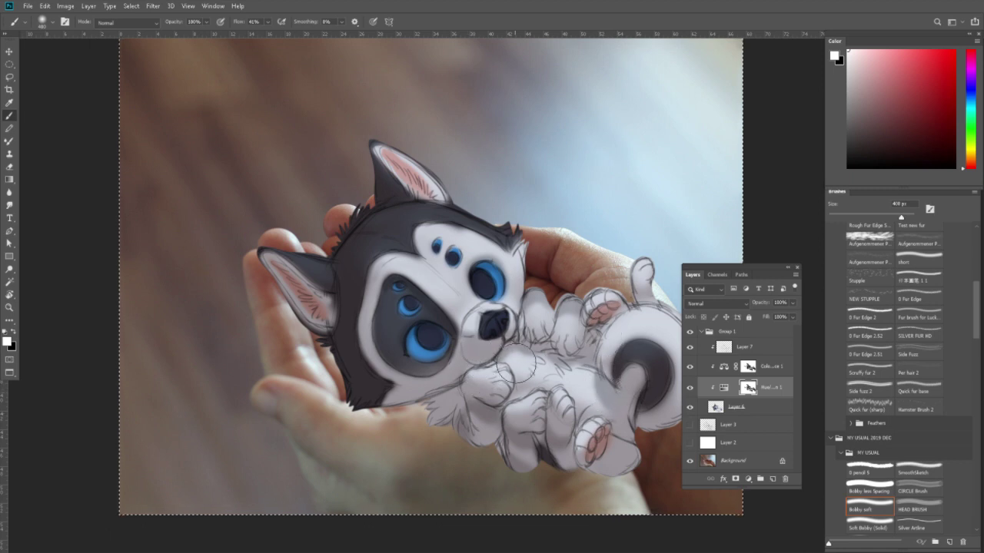
pyautogui.press('x')
pyautogui.moveTo(492, 385); pyautogui.dragTo(478, 382)
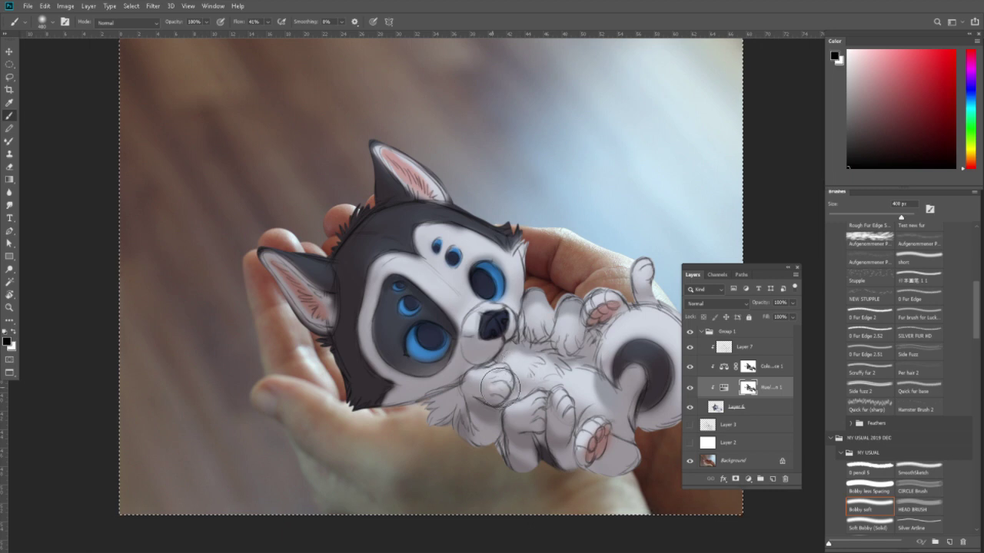
pyautogui.press('x')
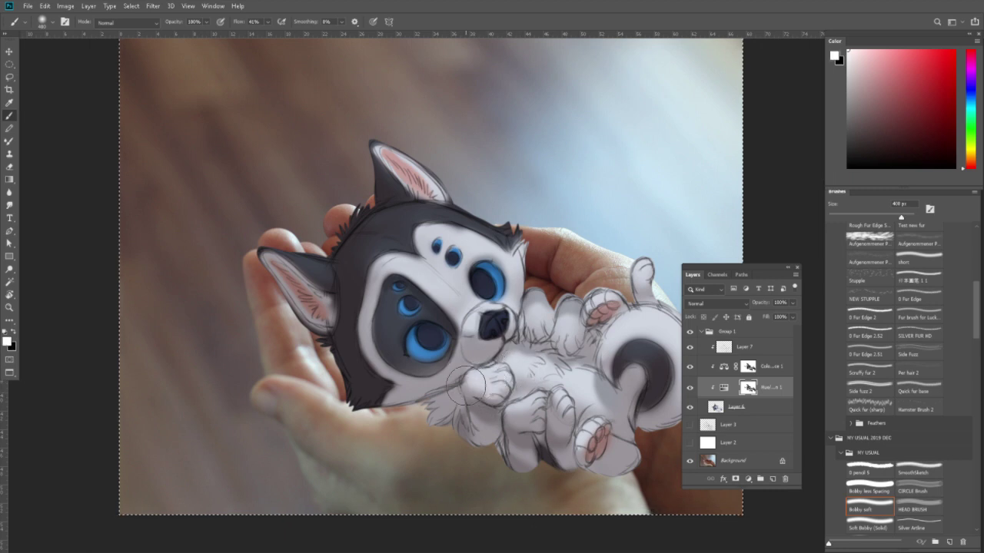
pyautogui.moveTo(515, 388)
pyautogui.mouseDown()
pyautogui.moveTo(475, 400)
pyautogui.moveTo(478, 392)
pyautogui.moveTo(538, 407)
pyautogui.moveTo(561, 395)
pyautogui.moveTo(554, 419)
pyautogui.moveTo(511, 415)
pyautogui.moveTo(538, 418)
pyautogui.moveTo(531, 400)
pyautogui.moveTo(538, 423)
pyautogui.moveTo(542, 415)
pyautogui.mouseUp()
pyautogui.press('x')
pyautogui.press('x')
pyautogui.press('x')
pyautogui.press('x')
pyautogui.press('x')
pyautogui.press('x')
pyautogui.press('x')
pyautogui.press('x')
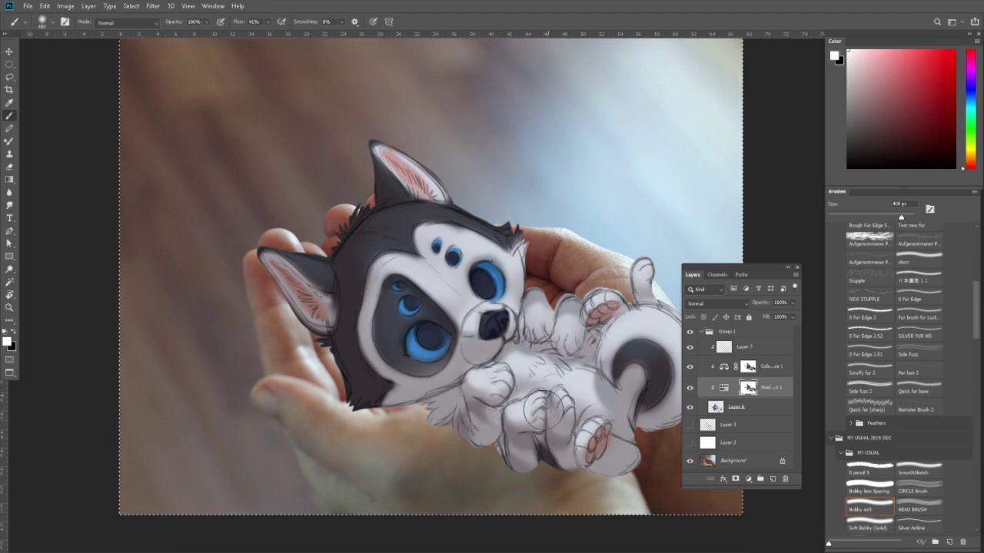
pyautogui.moveTo(449, 404); pyautogui.dragTo(459, 417)
# Reshape the edge of the dark tail spot on the mask and clear the selection.
pyautogui.moveTo(638, 342)
pyautogui.mouseDown()
pyautogui.moveTo(535, 358)
pyautogui.moveTo(514, 378)
pyautogui.mouseUp()
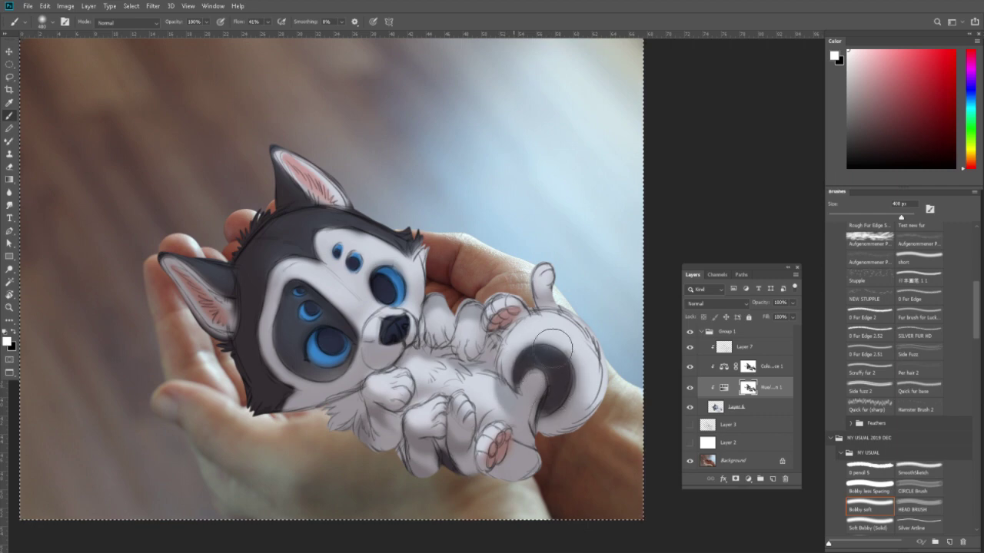
pyautogui.moveTo(569, 355); pyautogui.dragTo(547, 370)
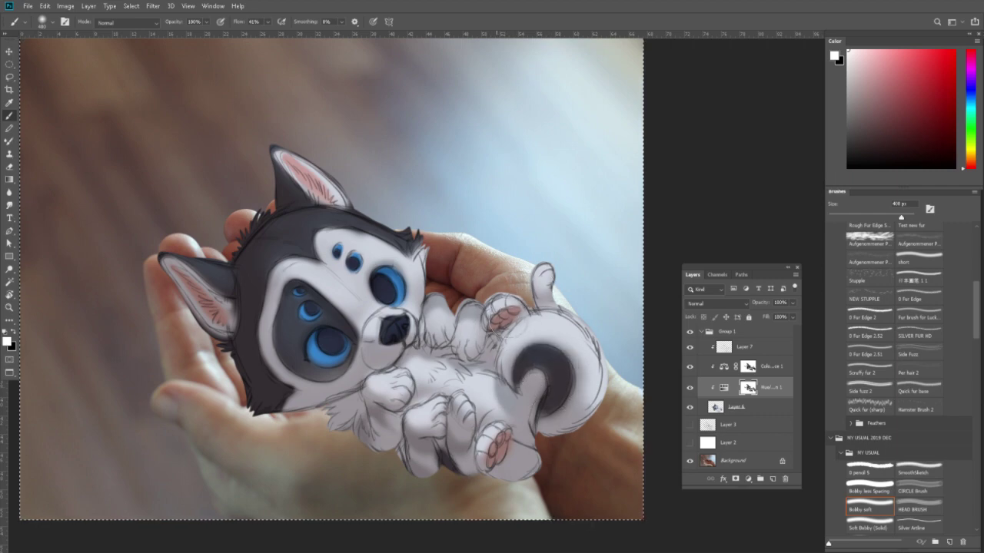
pyautogui.press('x')
pyautogui.press('x')
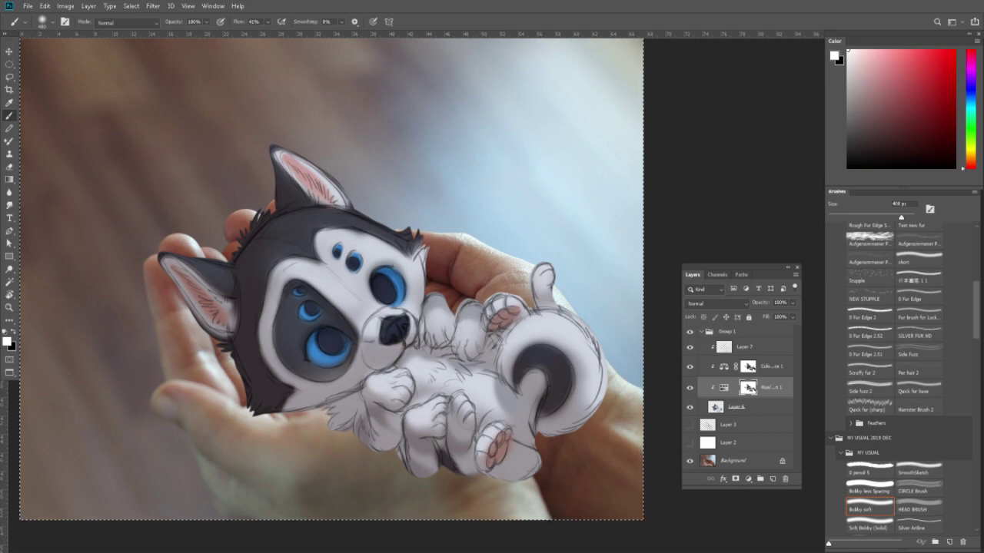
pyautogui.hotkey('ctrl', 'd')
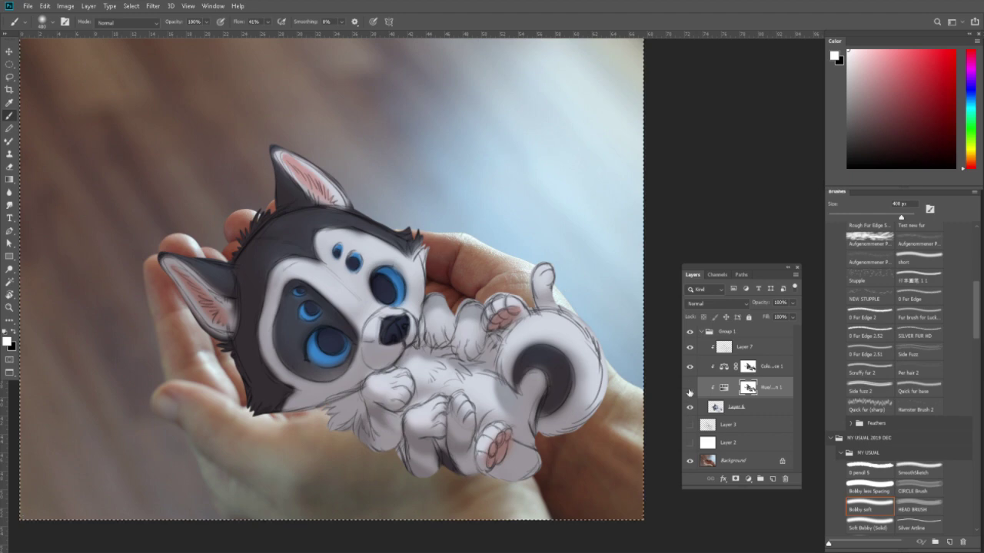
# Paint soft fur edges around the eyes, ear and forehead, alternating black and white.
pyautogui.keyDown('ctrl'); pyautogui.click(748, 369); pyautogui.keyUp('ctrl')
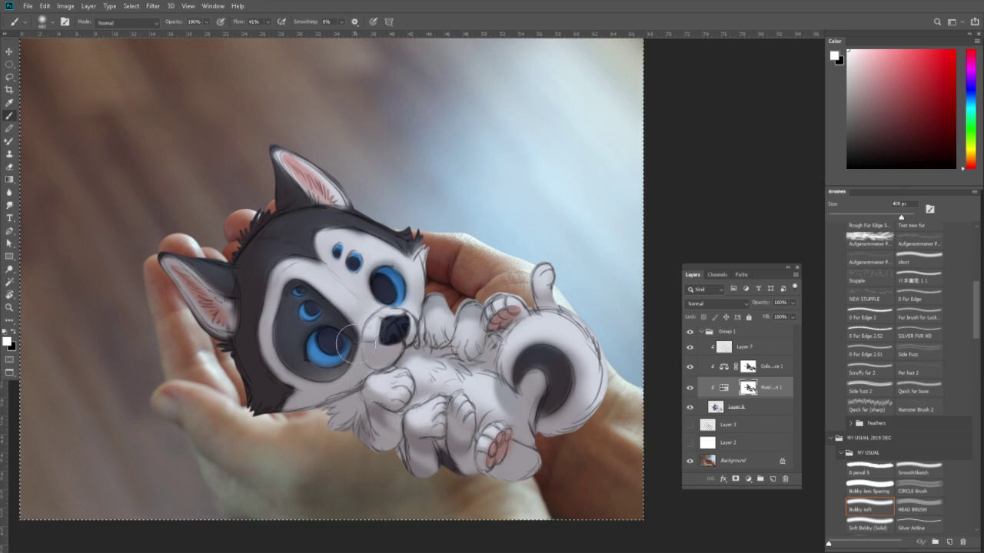
pyautogui.press('x')
pyautogui.moveTo(334, 370)
pyautogui.mouseDown()
pyautogui.moveTo(369, 350)
pyautogui.moveTo(318, 395)
pyautogui.moveTo(326, 349)
pyautogui.mouseUp()
pyautogui.press('x')
pyautogui.press('x')
pyautogui.press('x')
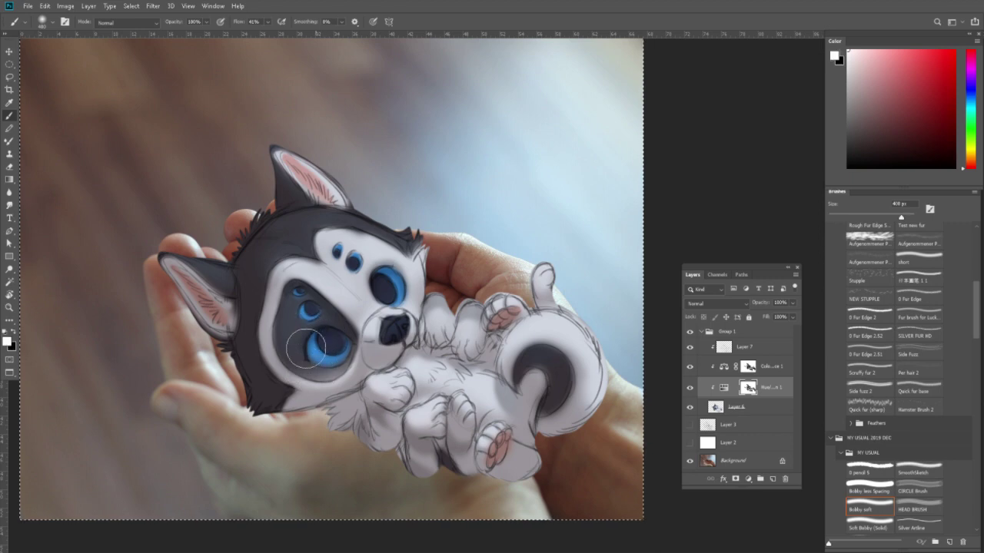
pyautogui.moveTo(300, 308); pyautogui.dragTo(295, 298)
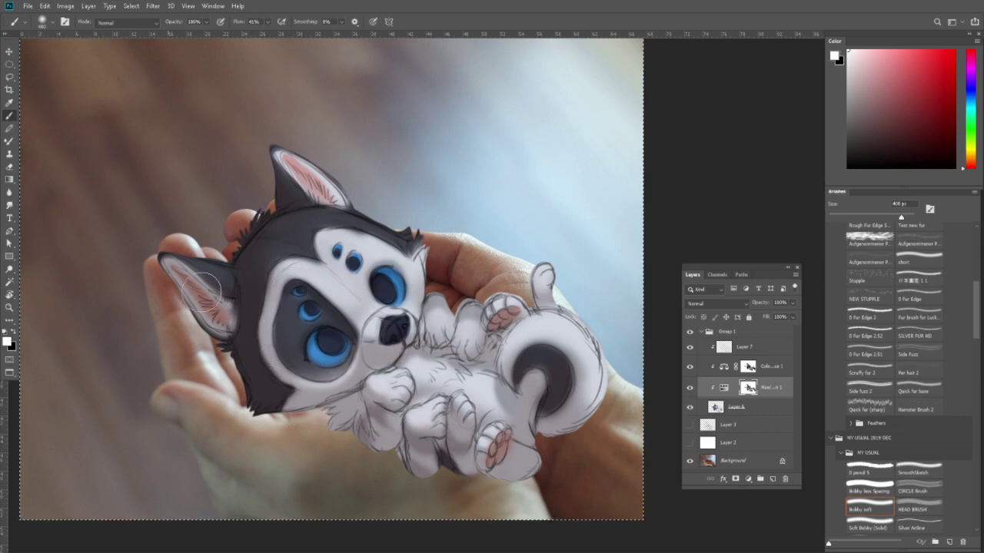
pyautogui.press('x')
pyautogui.press('x')
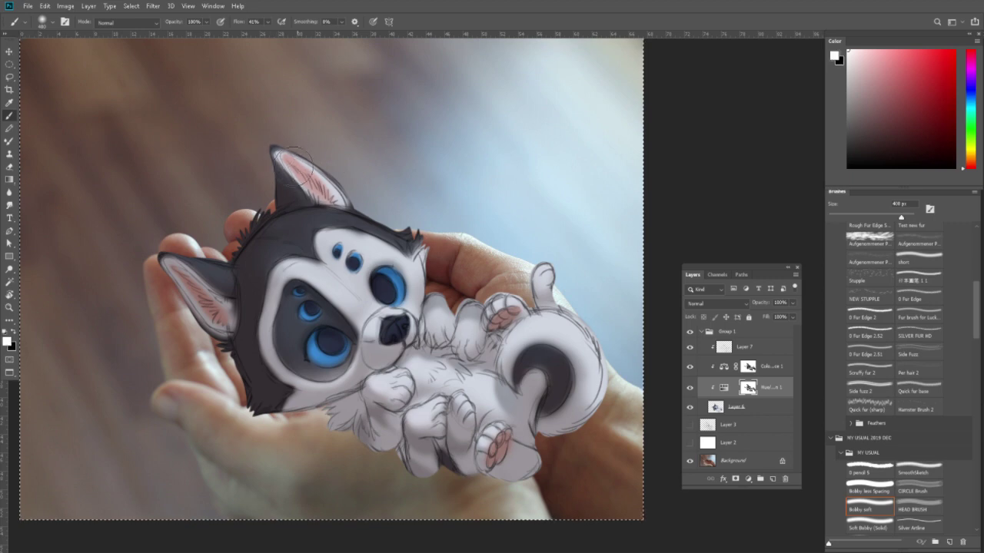
pyautogui.press('x')
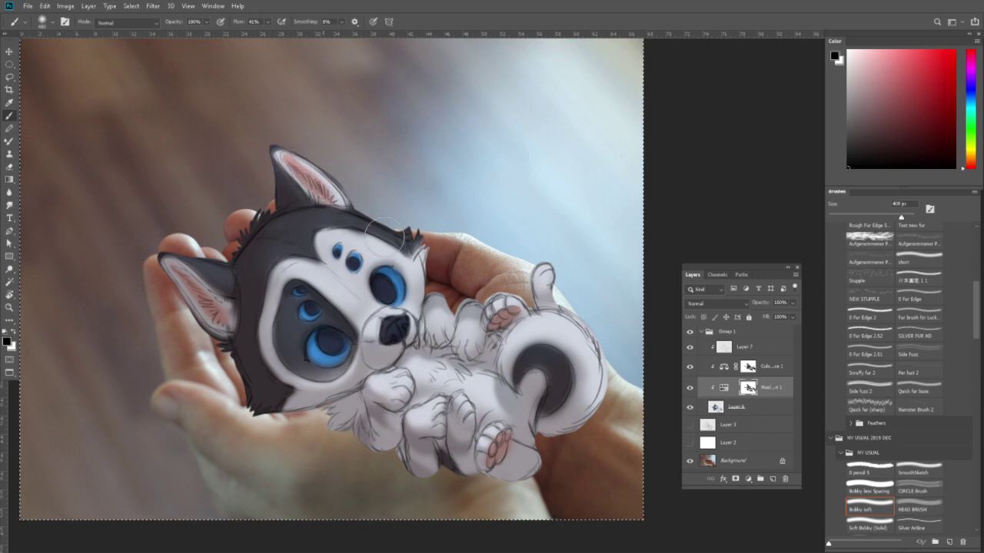
pyautogui.press('x')
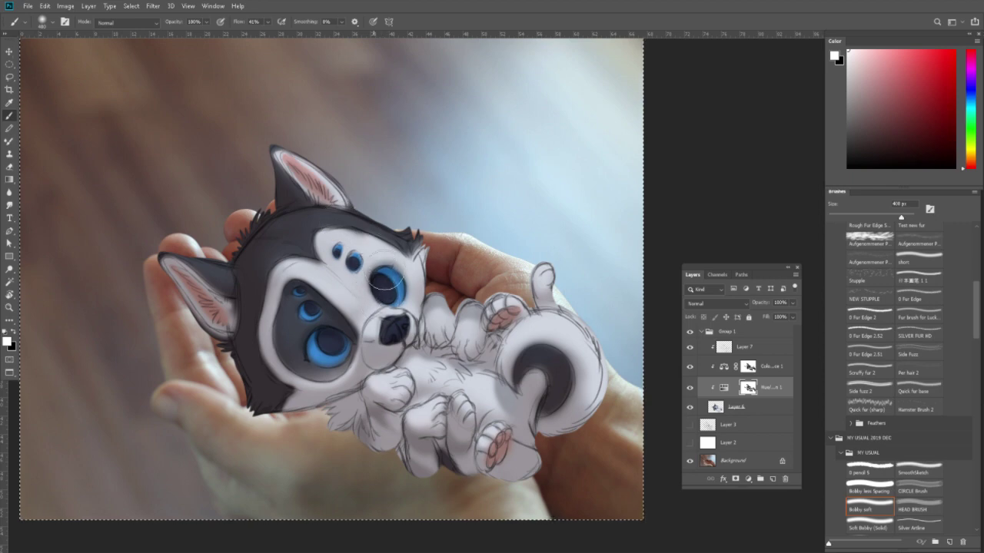
# Touch up the mask around the eye, muzzle and chest, alternating black and white.
pyautogui.press('x')
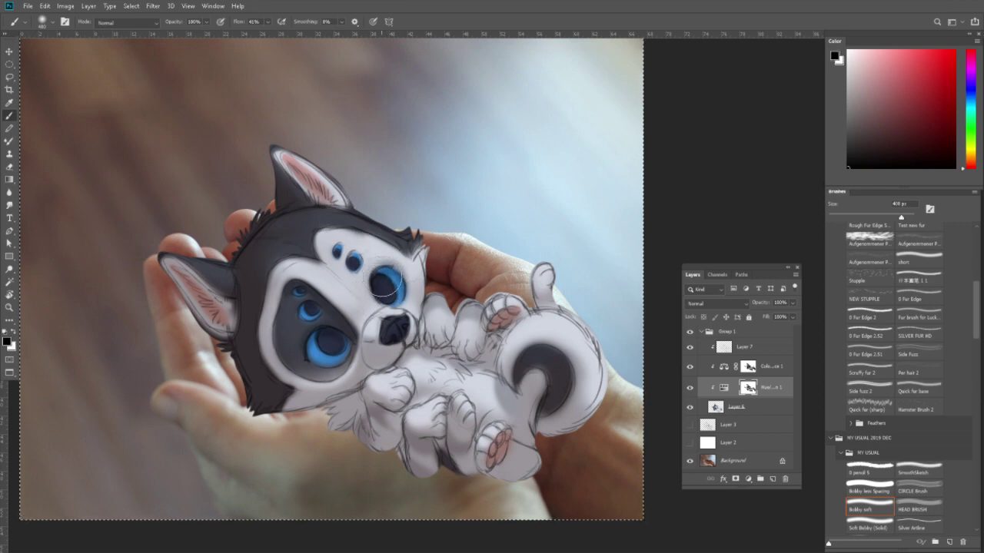
pyautogui.press('x')
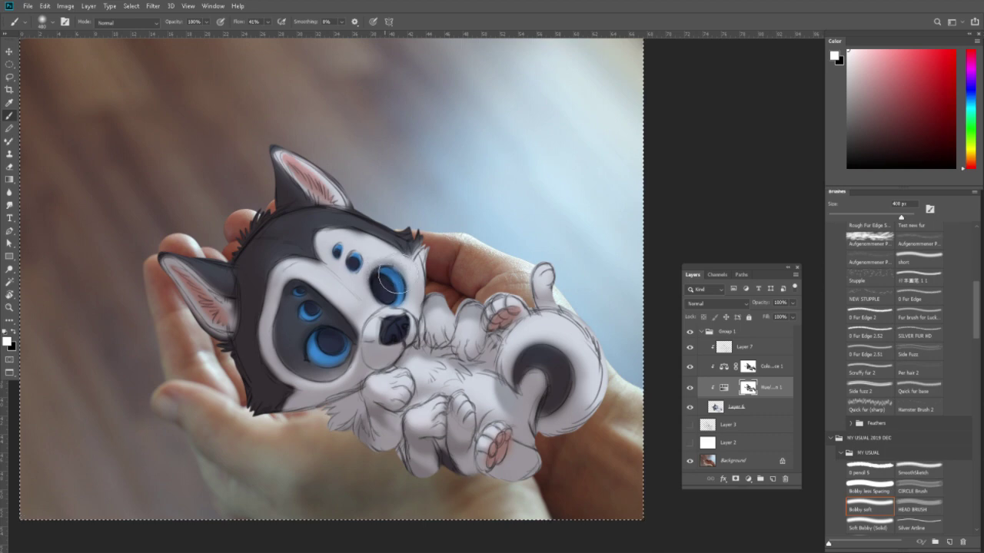
pyautogui.press('x')
pyautogui.press('x')
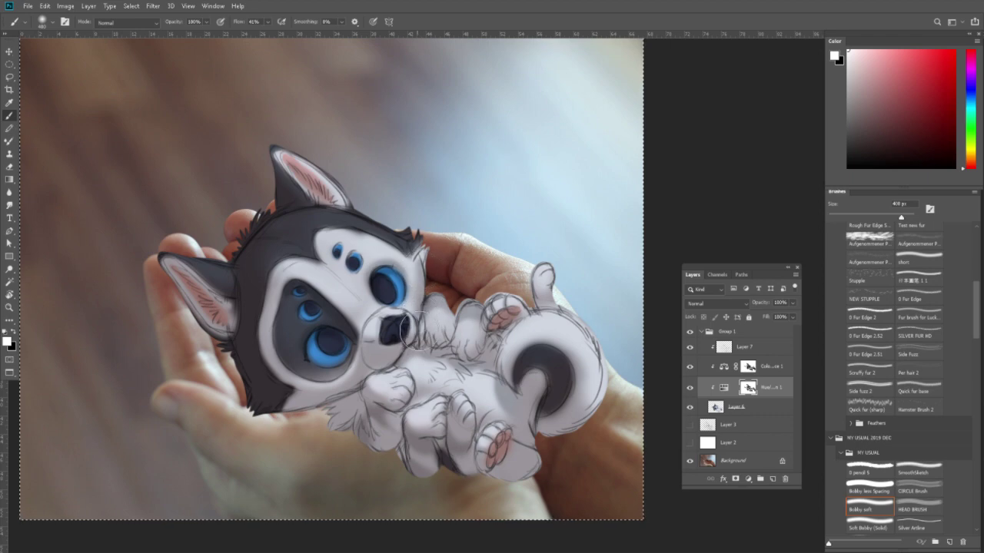
pyautogui.press('x')
pyautogui.press('x')
pyautogui.press('x')
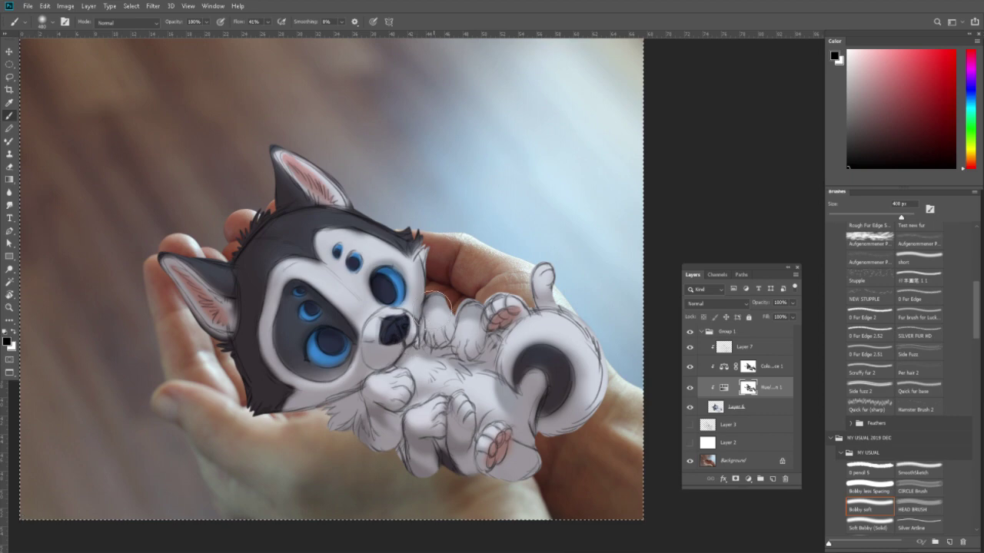
pyautogui.press('x')
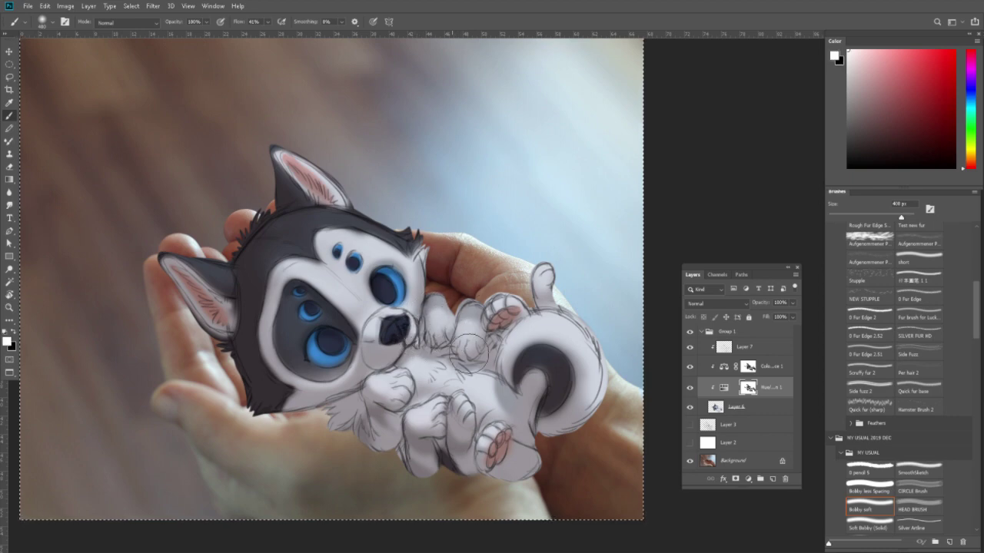
pyautogui.press('x')
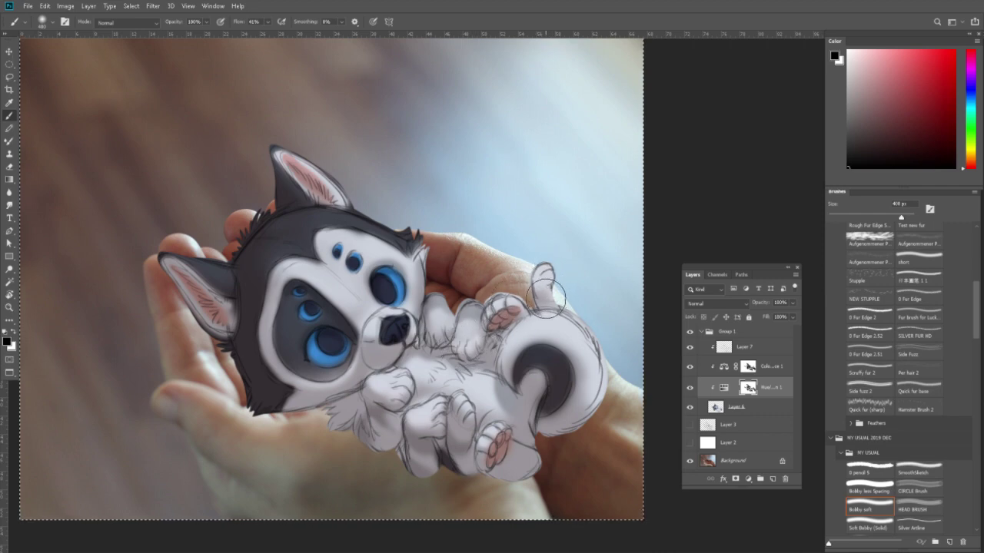
pyautogui.press('x')
# Brighten the tail and reshape its dark patch into a curled crescent.
pyautogui.moveTo(537, 289); pyautogui.dragTo(547, 311)
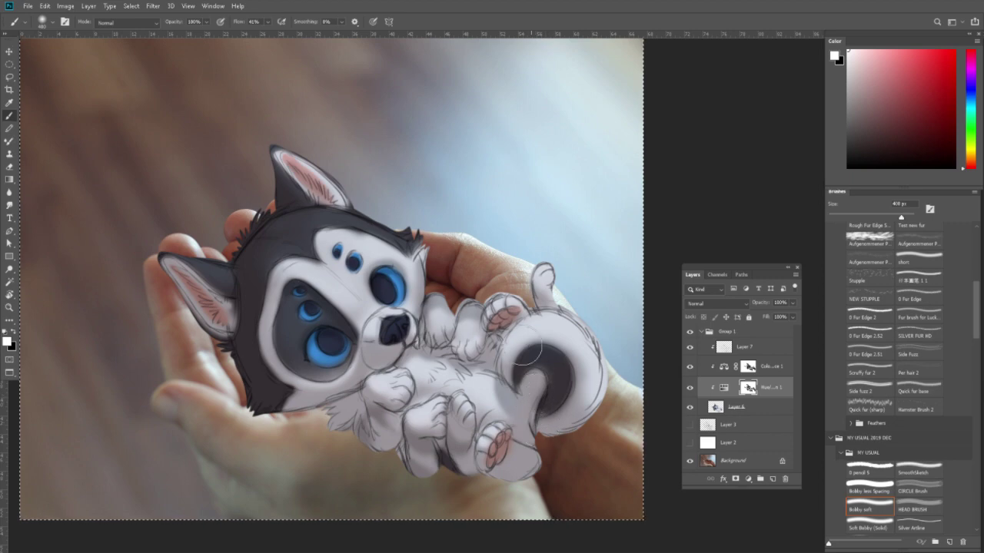
pyautogui.moveTo(543, 351); pyautogui.dragTo(530, 385)
pyautogui.press('x')
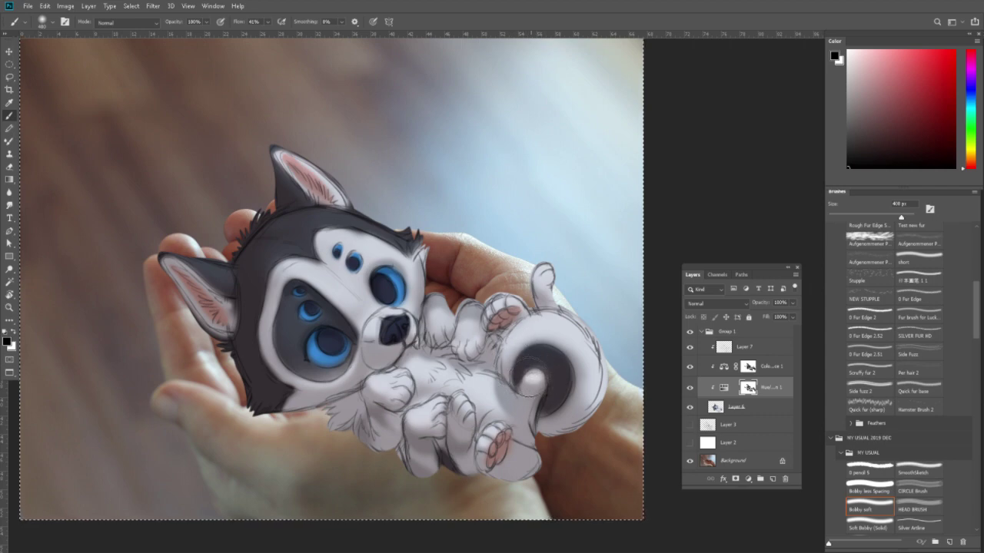
pyautogui.press('x')
pyautogui.moveTo(537, 381); pyautogui.dragTo(536, 396)
pyautogui.press('x')
pyautogui.press('x')
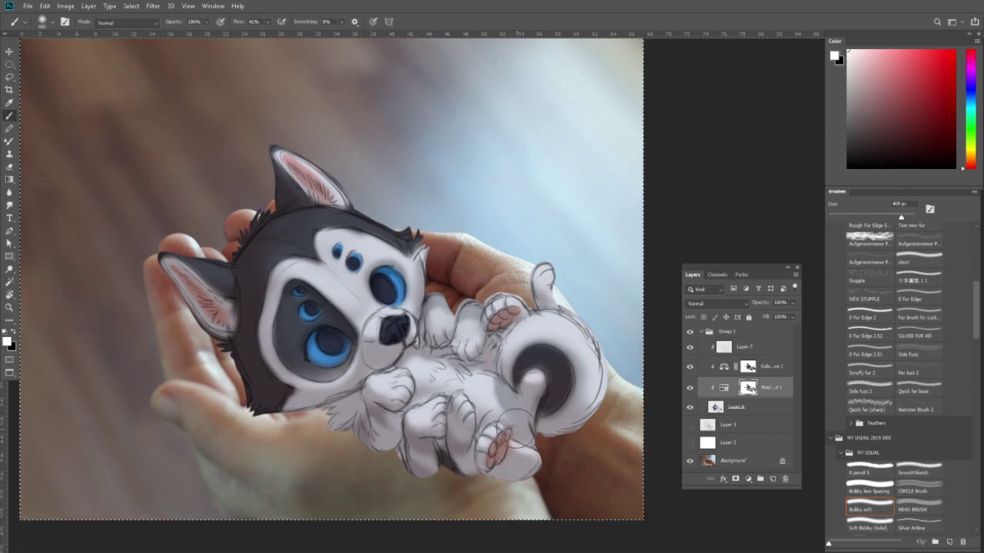
pyautogui.press('x')
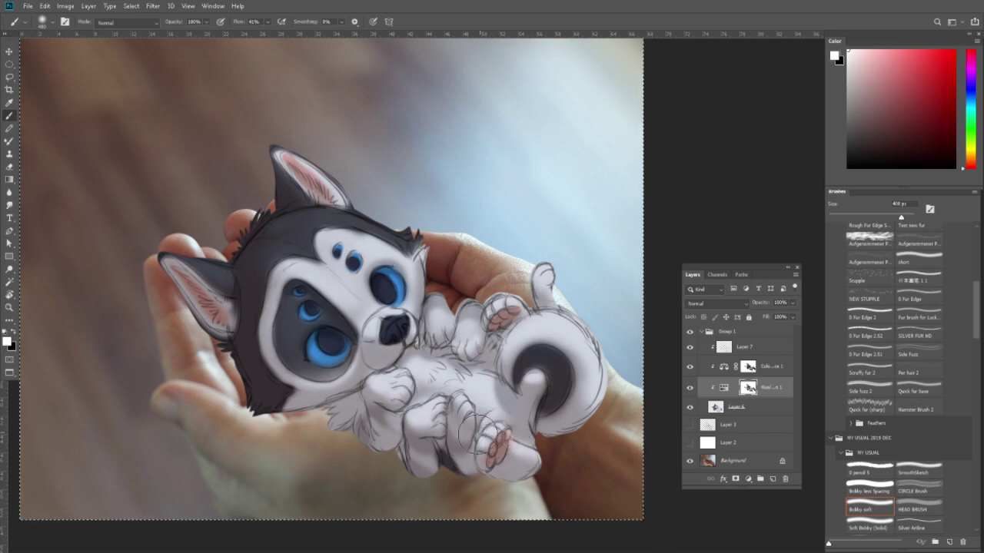
# Zoom out to the whole image and set Layer 7's opacity to 64%.
pyautogui.press('x')
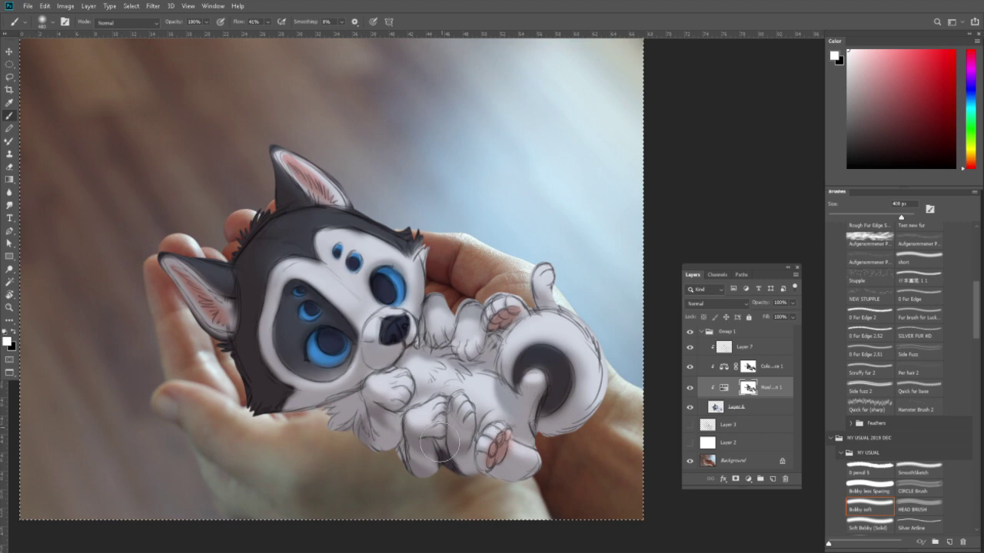
pyautogui.press('z')
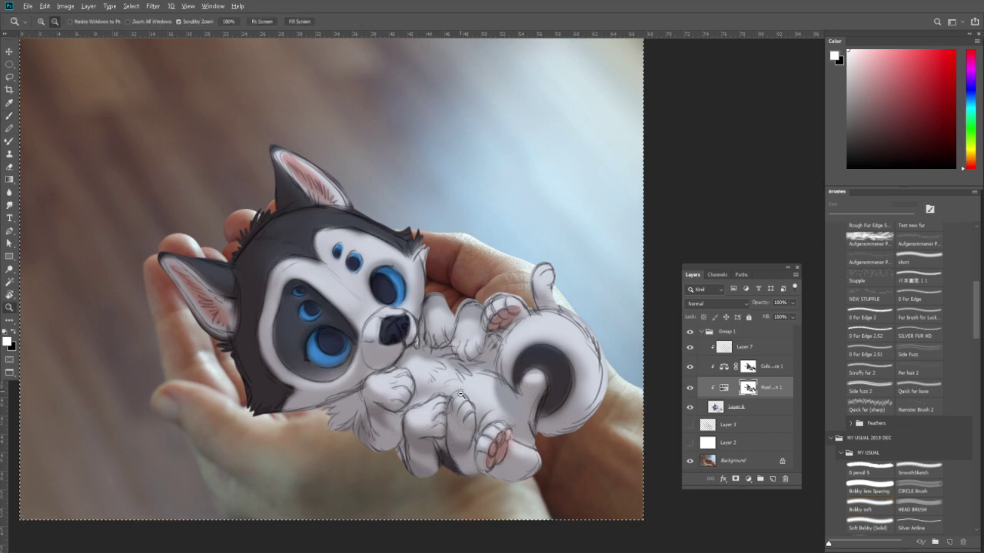
pyautogui.keyDown('alt'); pyautogui.click(463, 424); pyautogui.keyUp('alt')
pyautogui.click(759, 346)
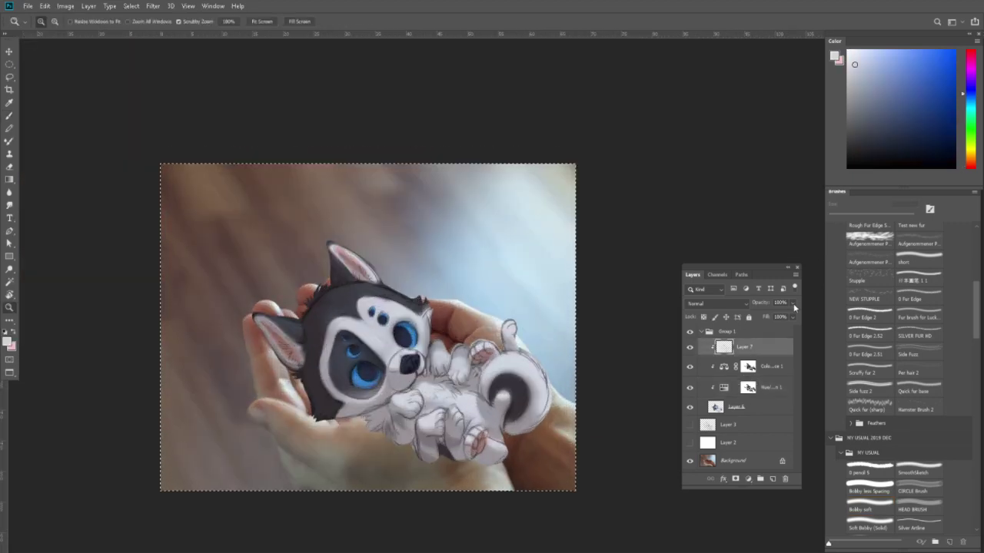
pyautogui.moveTo(793, 303); pyautogui.dragTo(777, 317)
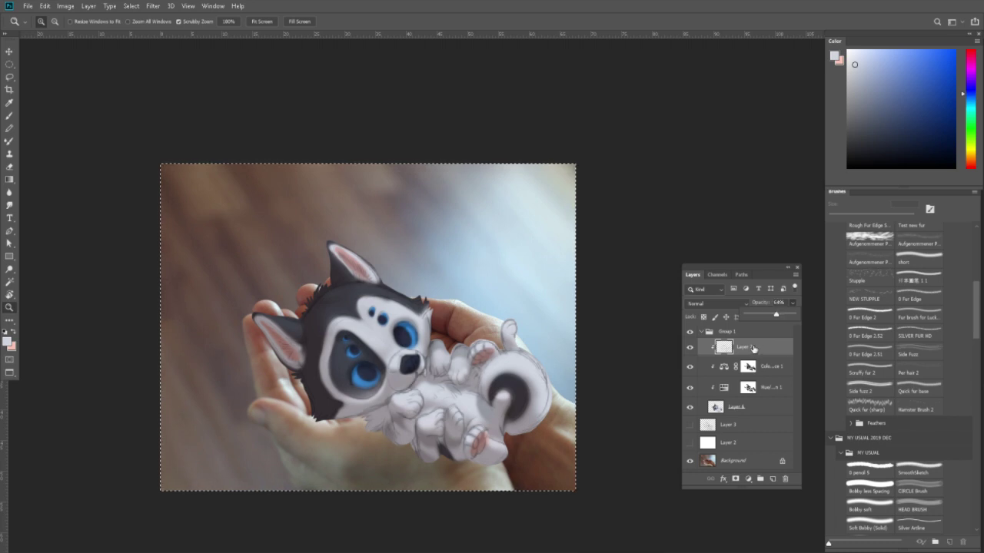
pyautogui.click(748, 388)
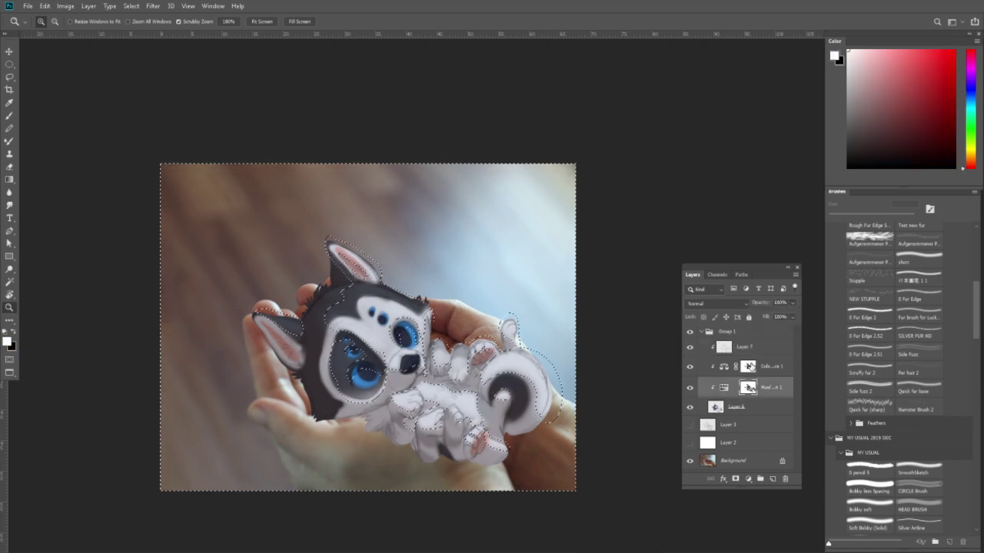
# Reset the Color Balance mask by filling it entirely with white.
pyautogui.click(748, 367)
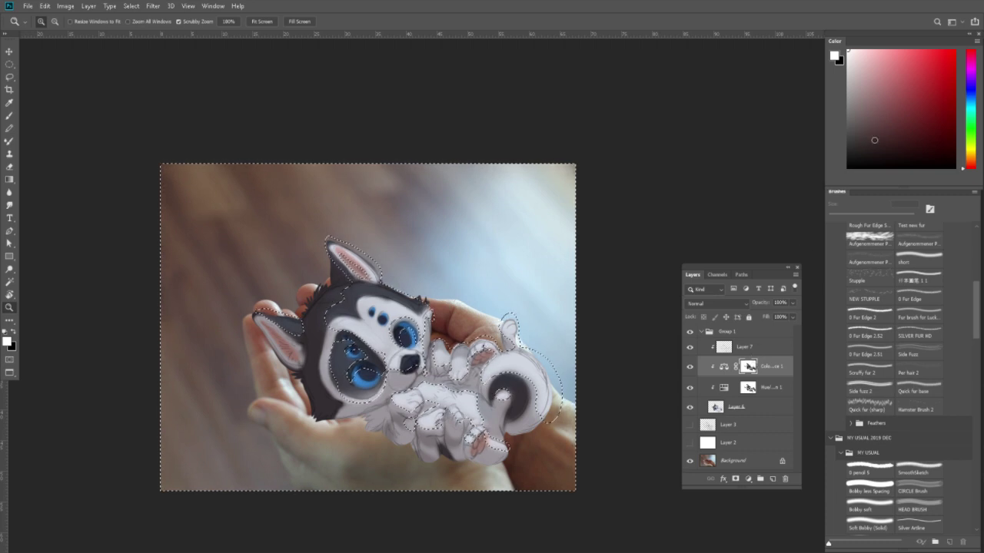
pyautogui.press('x')
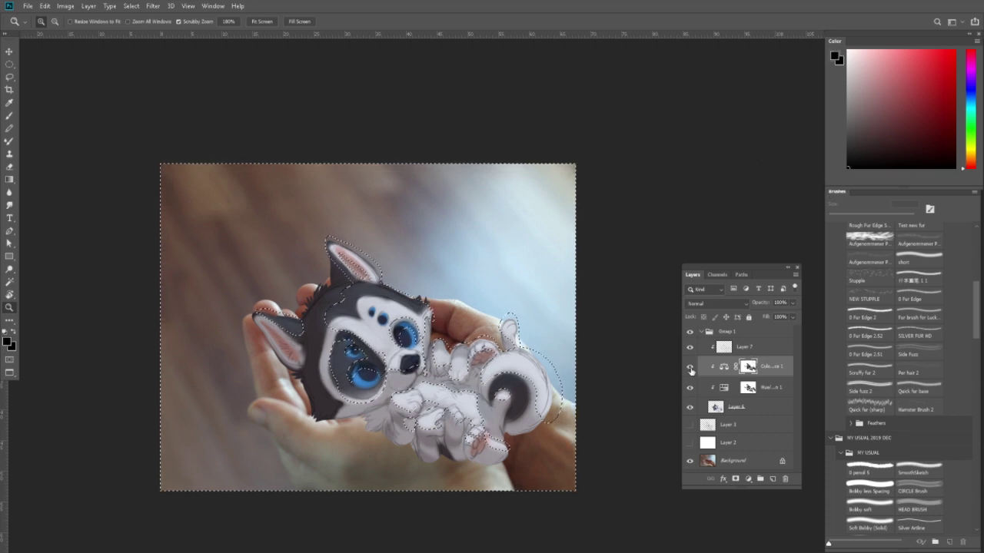
pyautogui.hotkey('ctrl', 'd')
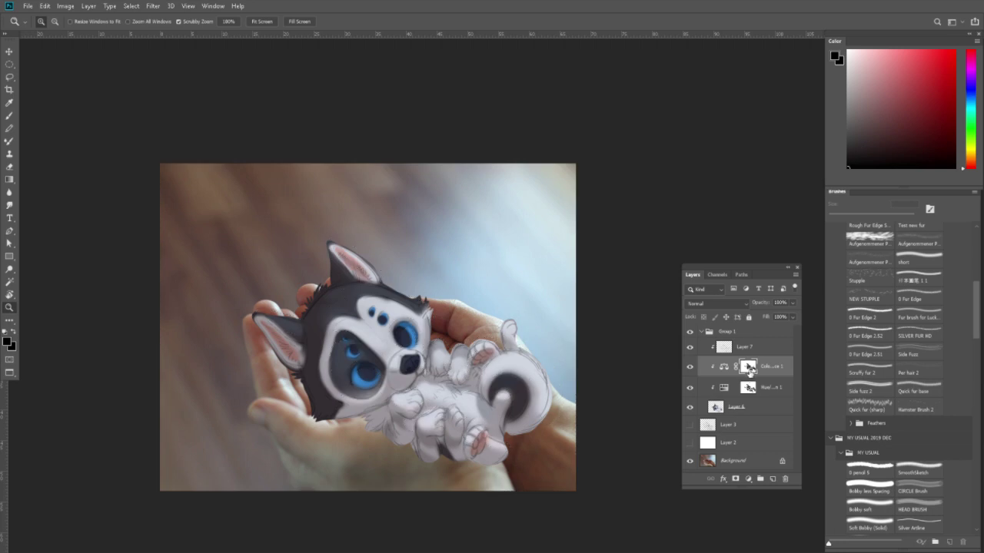
pyautogui.press('x')
pyautogui.hotkey('alt', 'BackSpace')
# Fill the husky outline selection black in the mask, deselect, and invert the mask.
pyautogui.keyDown('ctrl'); pyautogui.click(749, 388); pyautogui.keyUp('ctrl')
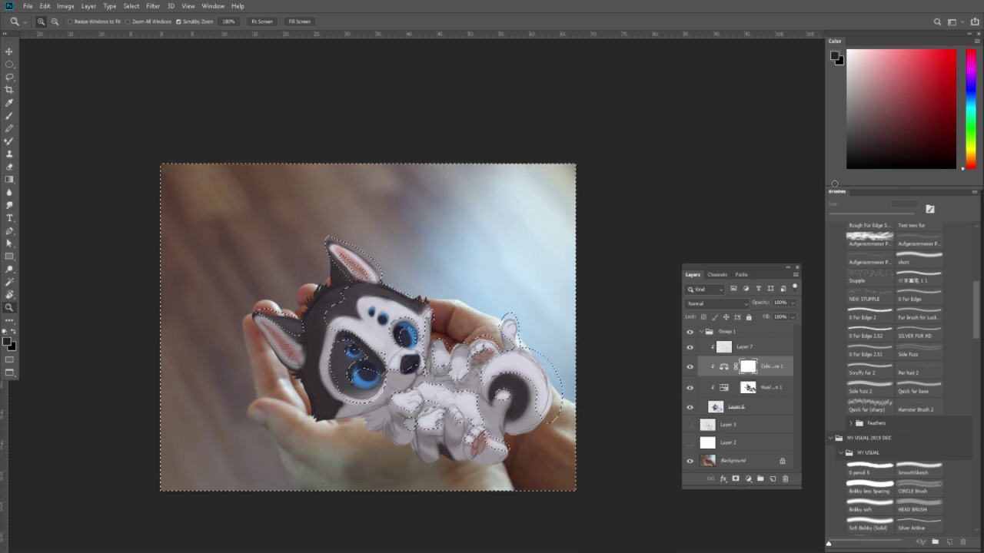
pyautogui.press('x')
pyautogui.hotkey('alt', 'BackSpace')
pyautogui.hotkey('ctrl', 'd')
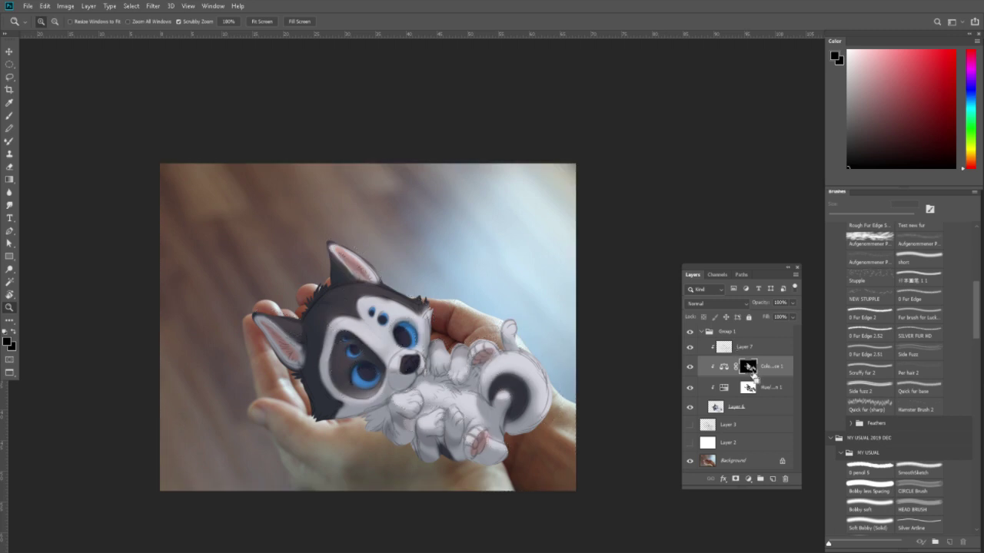
pyautogui.hotkey('ctrl', 'i')
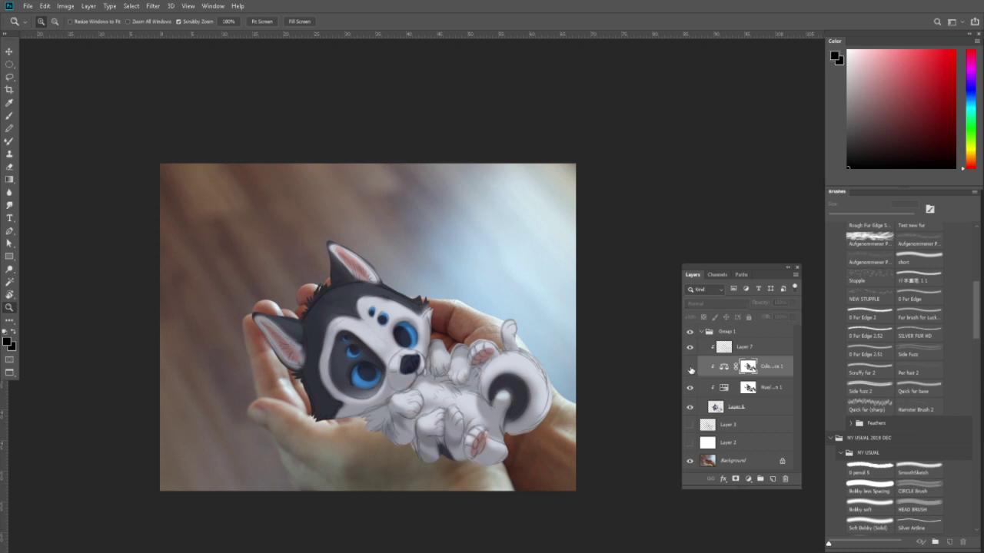
pyautogui.moveTo(466, 314); pyautogui.dragTo(469, 316)
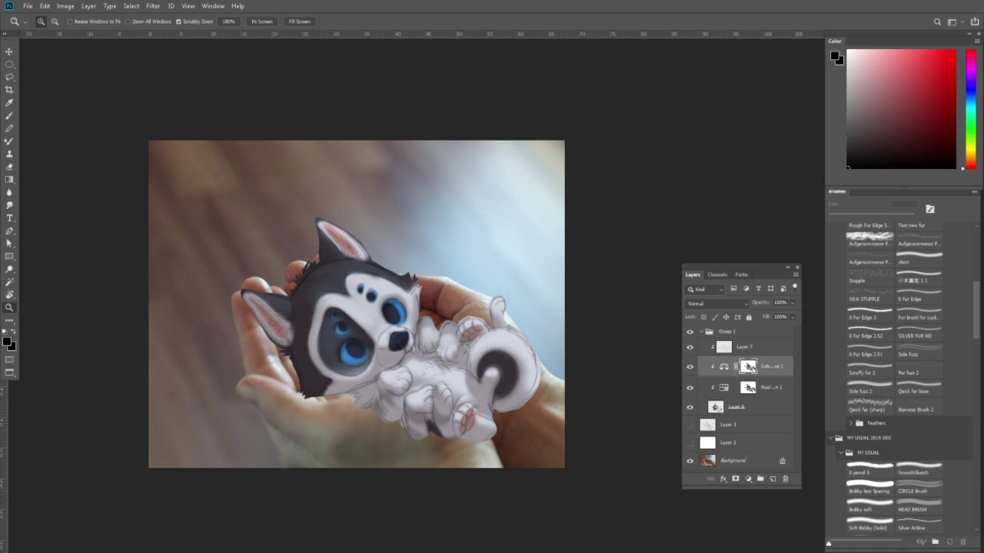
# Compare the husky with Layers 6 and 7 toggled, then zoom in on the puppy.
pyautogui.click(754, 409)
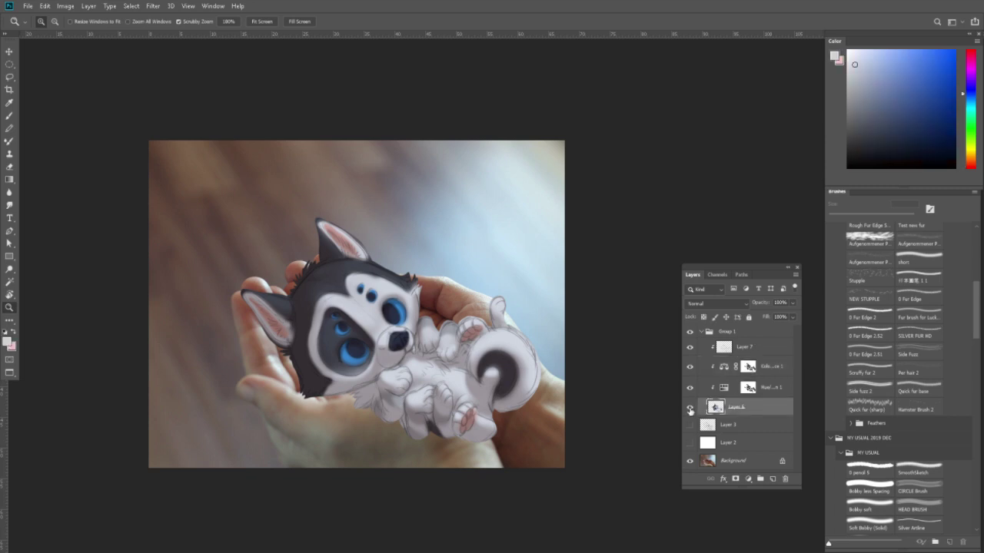
pyautogui.click(689, 408)
pyautogui.hotkey('ctrl', 'z')
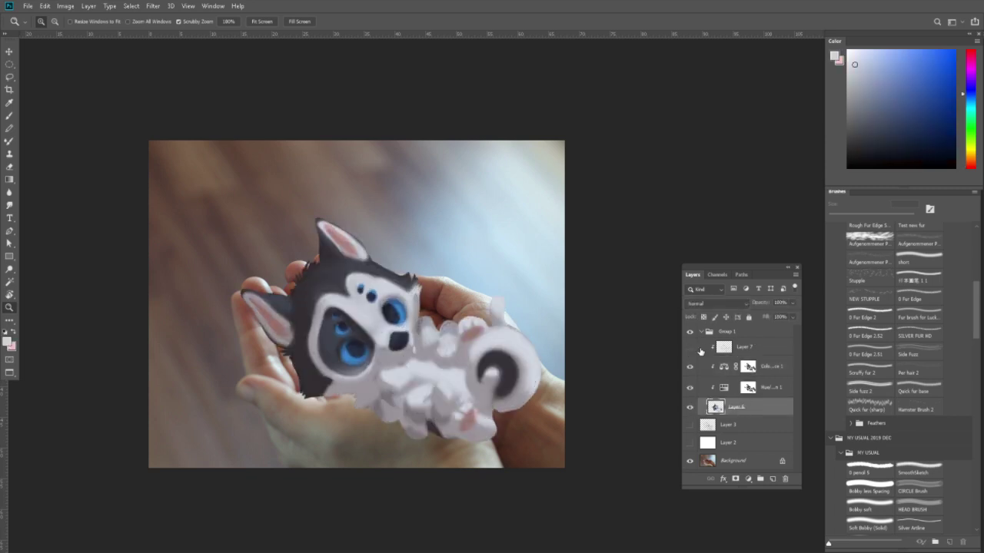
pyautogui.click(690, 350)
pyautogui.click(689, 408)
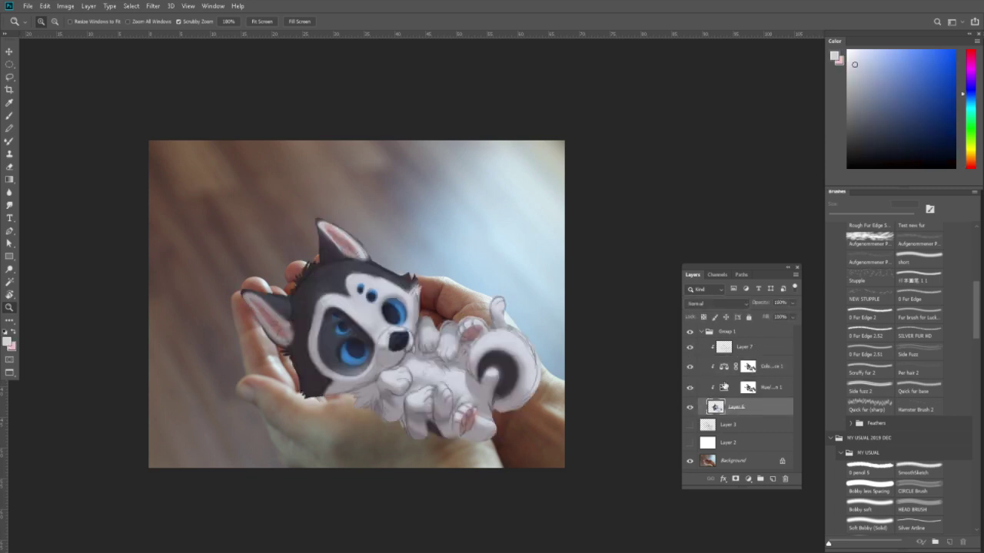
pyautogui.click(750, 347)
pyautogui.click(691, 348)
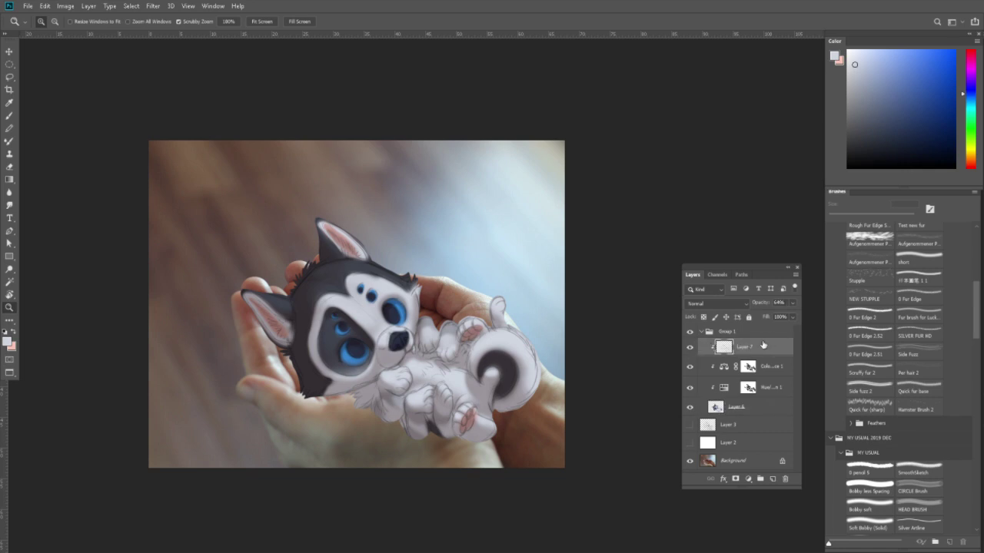
pyautogui.hotkey('ctrl', '=')
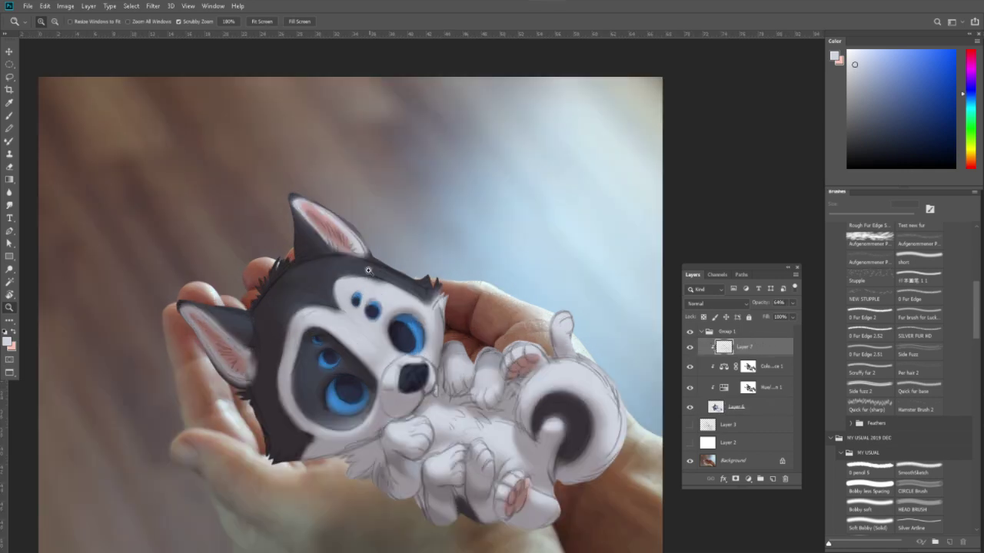
pyautogui.hotkey('ctrl', '=')
# Add a new clipped shading layer, Layer 9, above the adjustment.
pyautogui.click(772, 479)
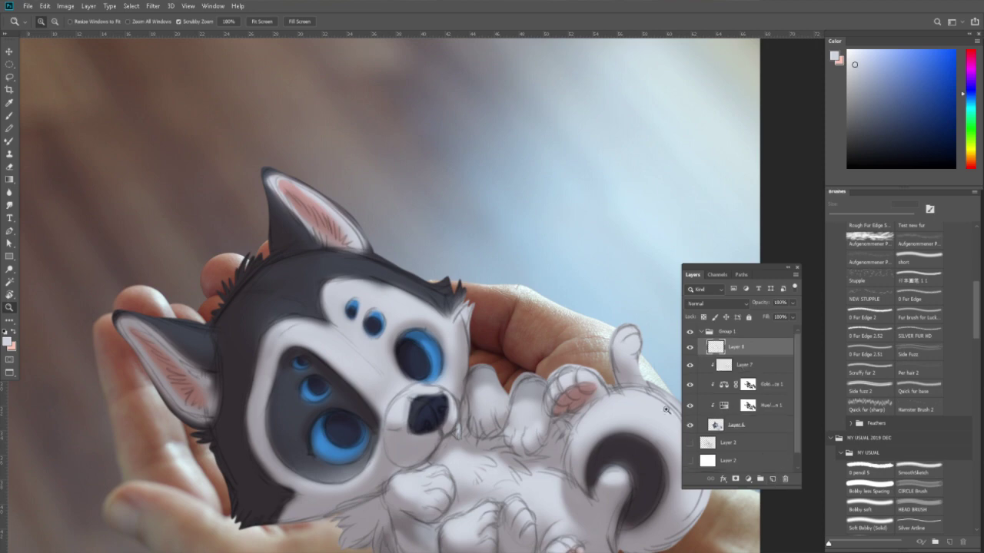
pyautogui.press('b')
pyautogui.moveTo(462, 353)
pyautogui.mouseDown()
pyautogui.moveTo(552, 372)
pyautogui.moveTo(549, 324)
pyautogui.mouseUp()
pyautogui.click(765, 370)
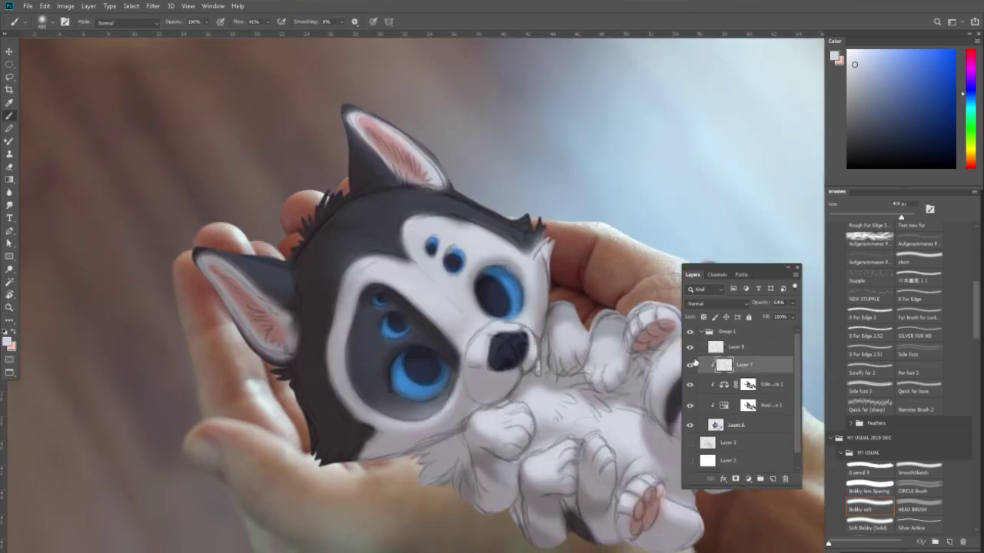
pyautogui.click(689, 365)
pyautogui.click(769, 385)
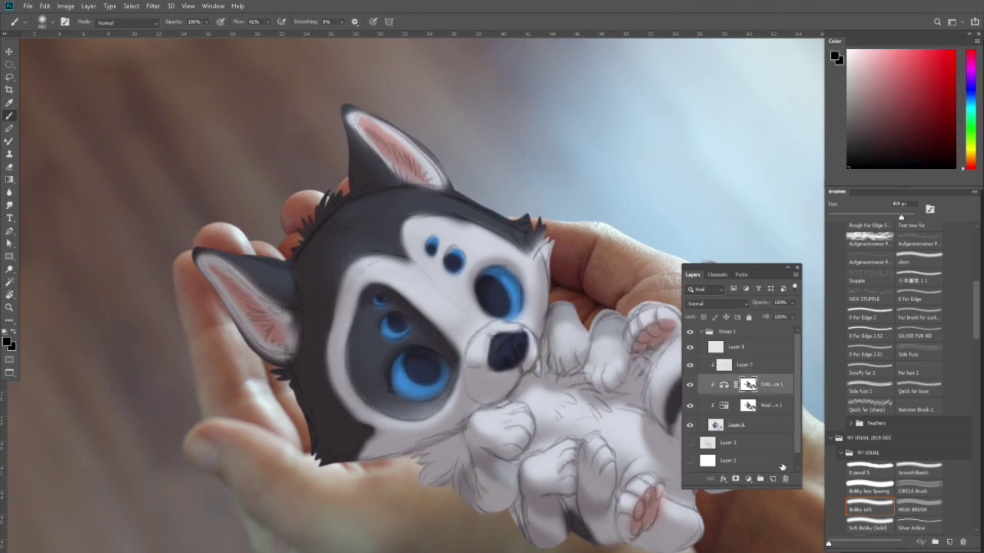
pyautogui.click(773, 479)
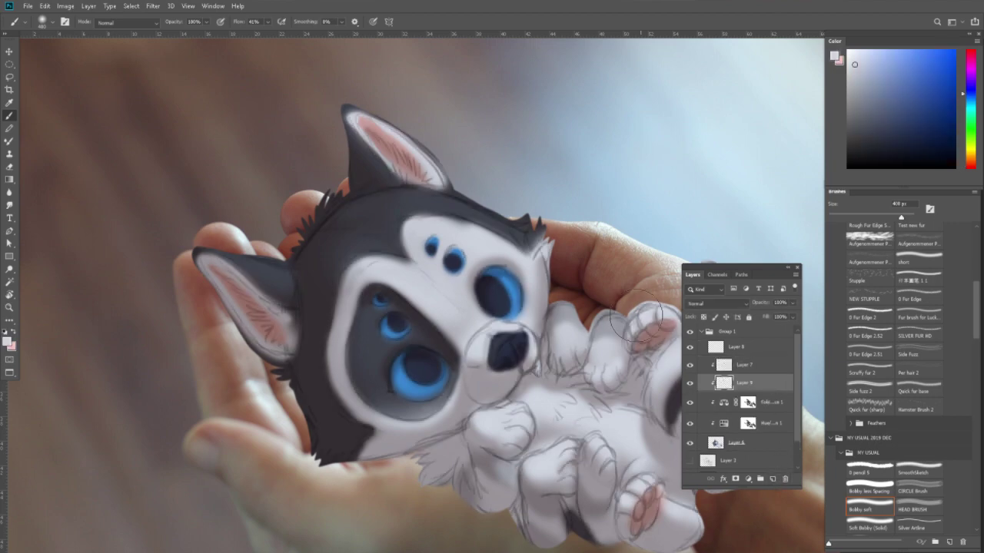
# Choose a pale magenta shading colour in the Color panel.
pyautogui.click(856, 80)
pyautogui.click(973, 66)
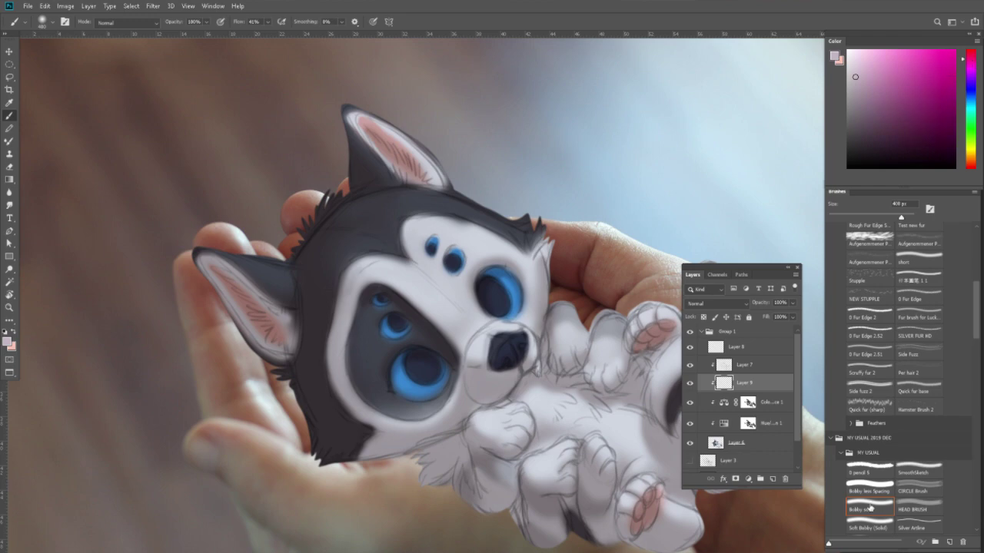
pyautogui.scroll(-2, 961, 332)
pyautogui.scroll(-3, 961, 332)
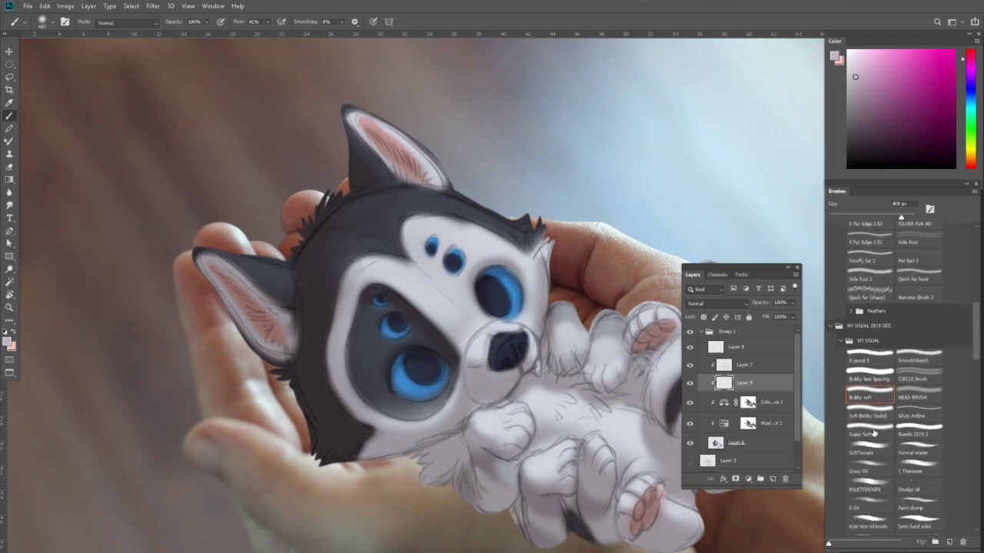
# Tilt the canvas diagonally, size the soft brush to 60 px, and set Layer 9 to Multiply.
pyautogui.press('r')
pyautogui.moveTo(626, 408); pyautogui.dragTo(527, 292)
pyautogui.press('b')
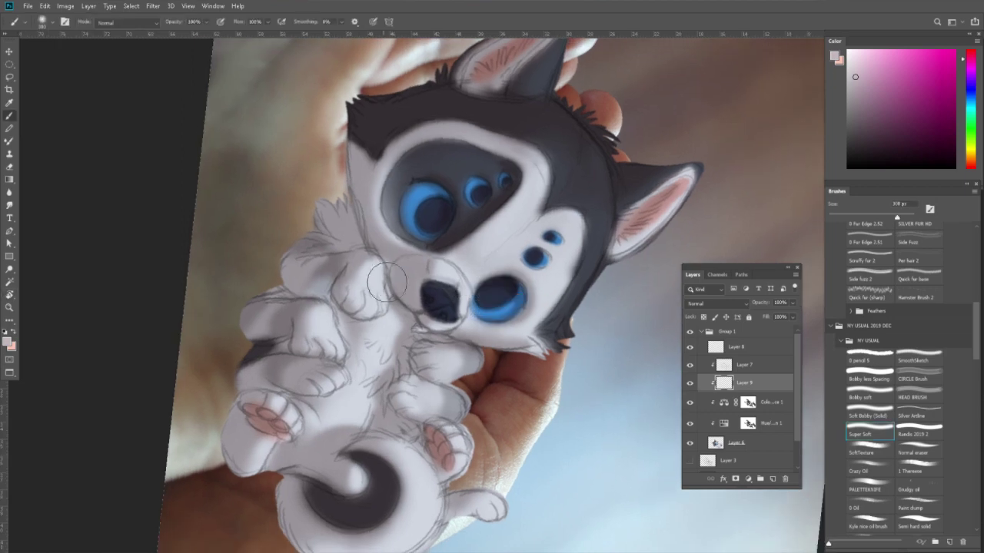
pyautogui.press(']')
pyautogui.press(']')
pyautogui.press(']')
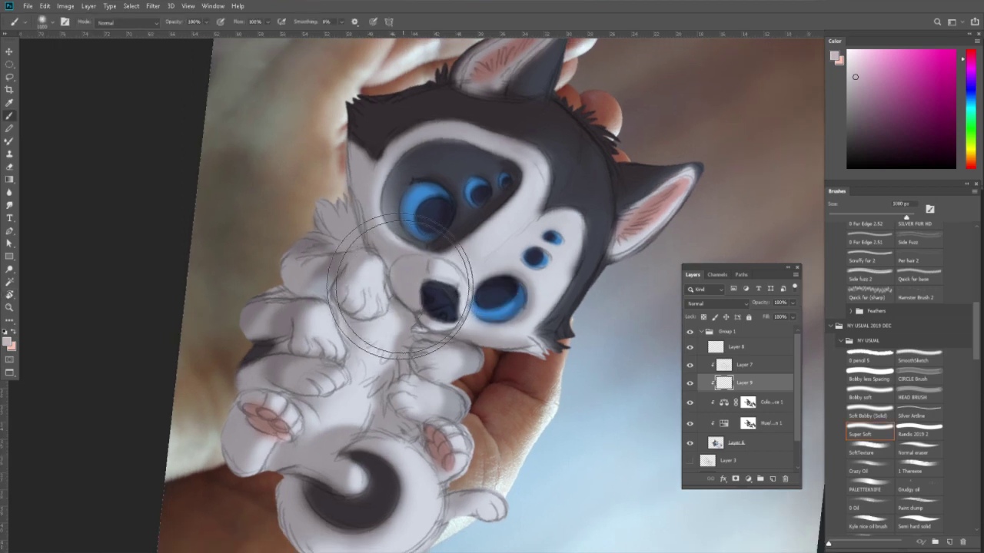
pyautogui.press('[')
pyautogui.press('[')
pyautogui.press('[')
pyautogui.press('[')
pyautogui.press('[')
pyautogui.press('[')
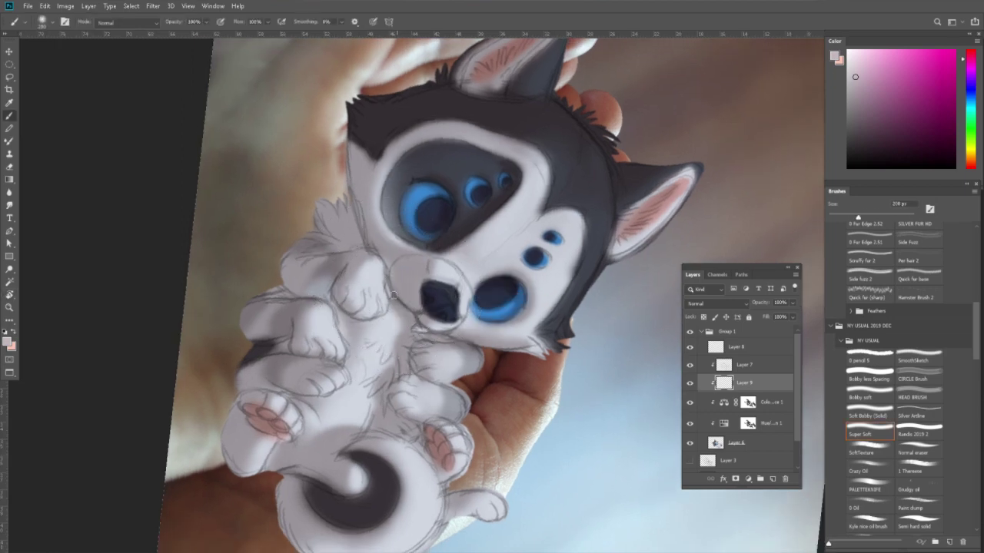
pyautogui.click(729, 304)
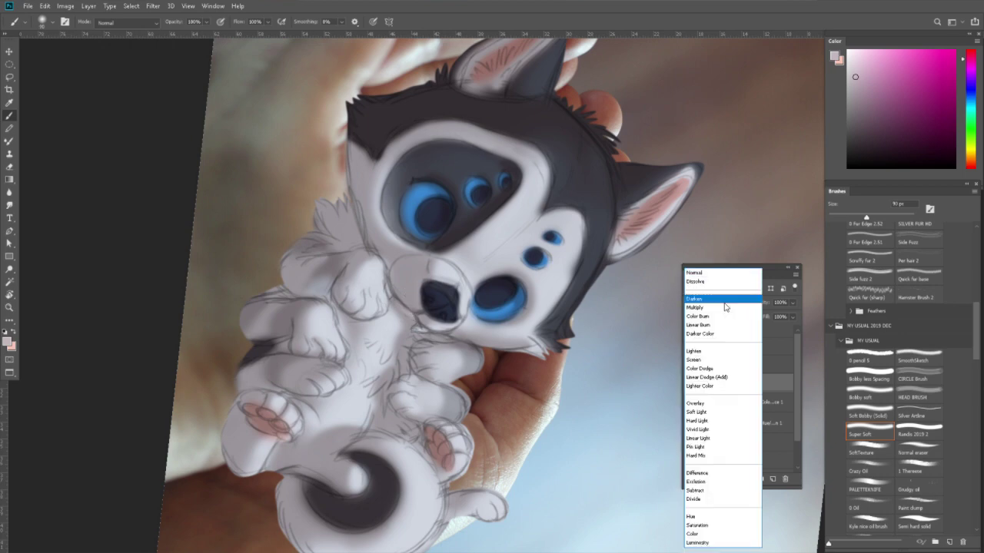
pyautogui.click(710, 311)
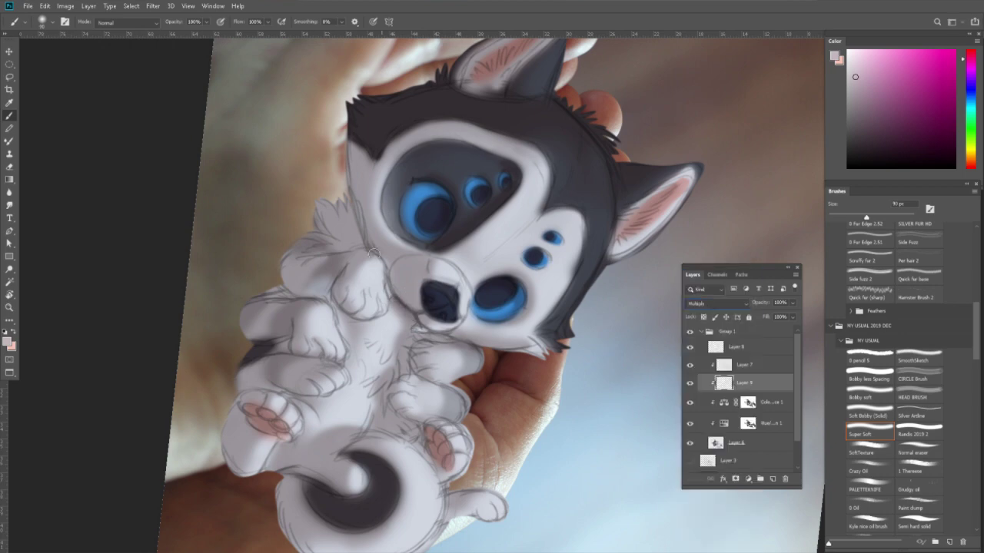
# Darken the left edge of the puppy's head with the soft Multiply brush.
pyautogui.press(']')
pyautogui.press(']')
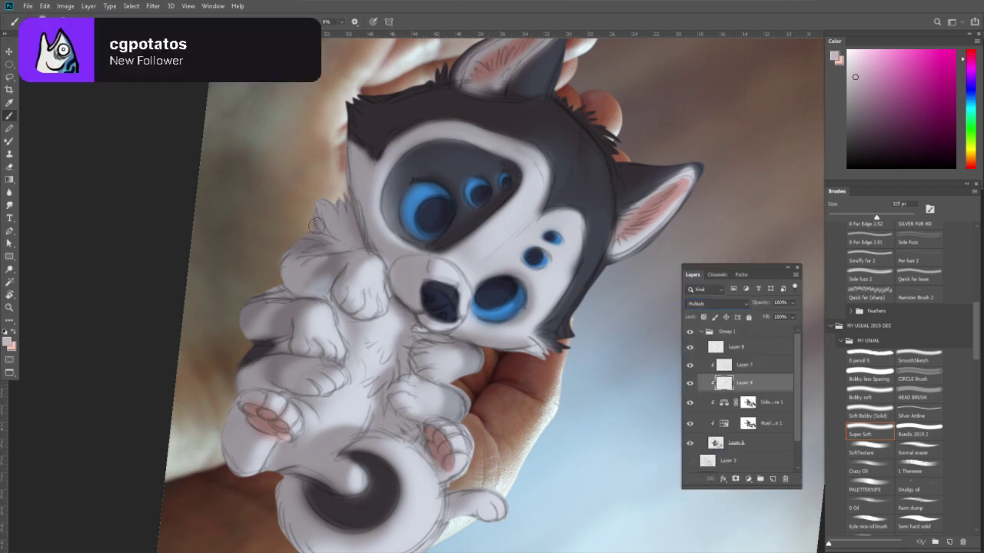
pyautogui.press('[')
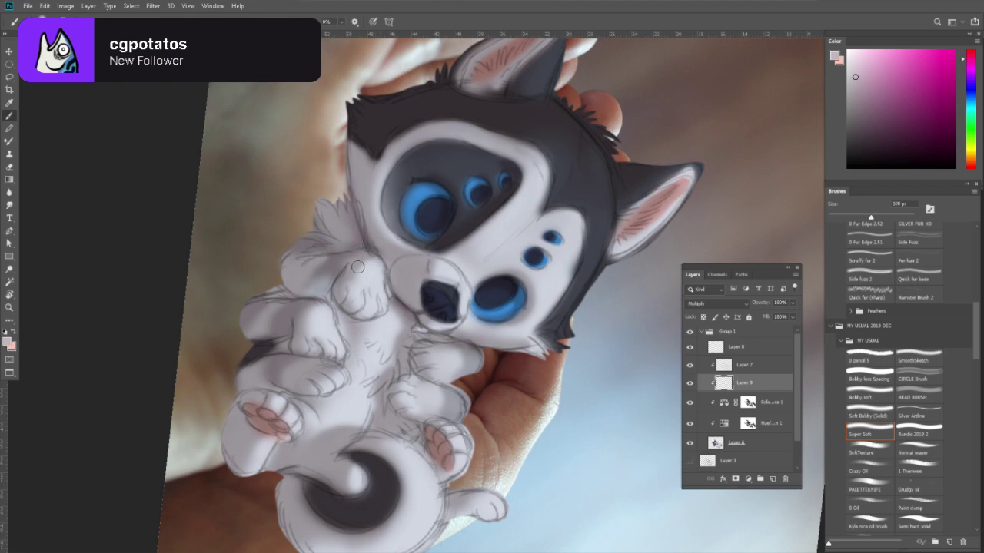
pyautogui.press('[')
pyautogui.press('[')
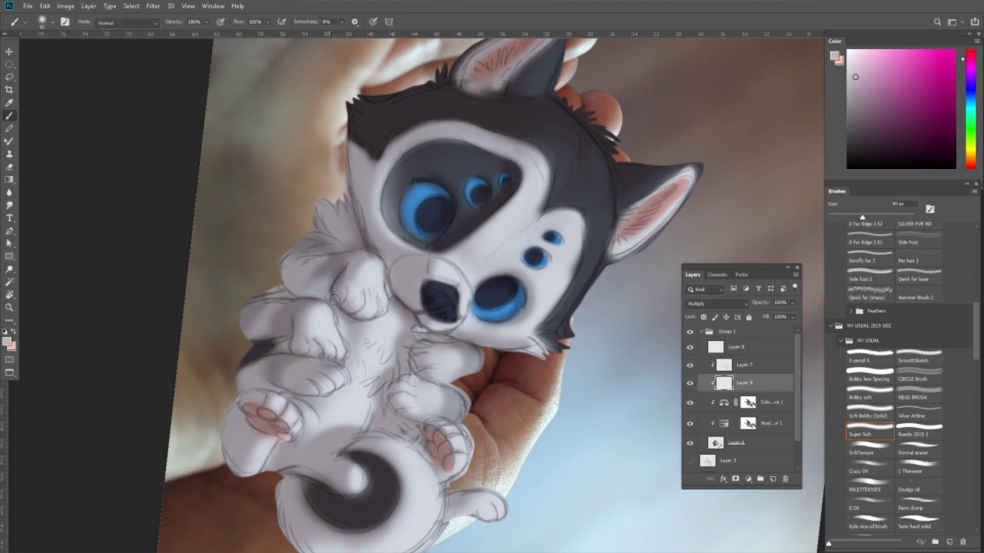
pyautogui.press('[')
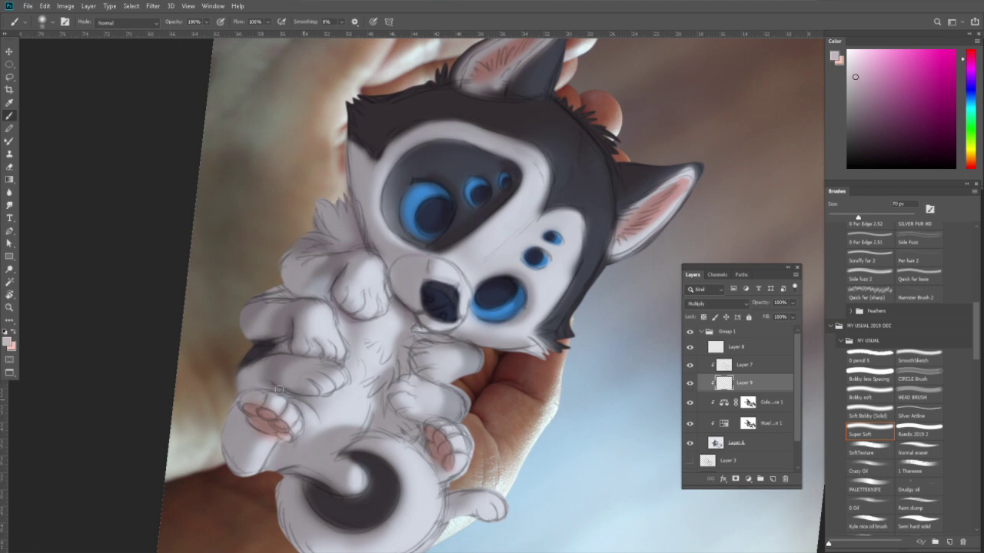
pyautogui.press('[')
pyautogui.press('[')
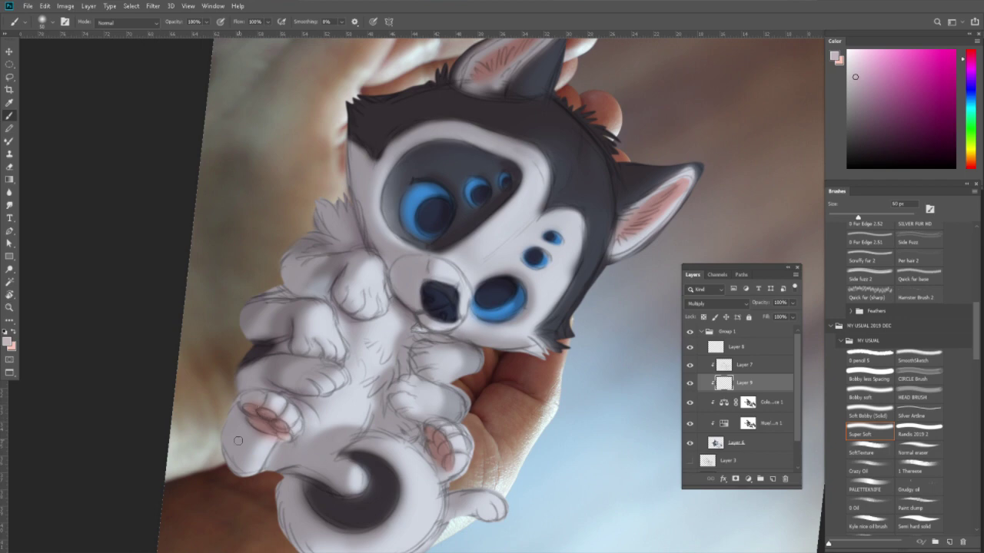
pyautogui.press(']')
pyautogui.press(']')
pyautogui.press(']')
pyautogui.press(']')
pyautogui.press(']')
pyautogui.press(']')
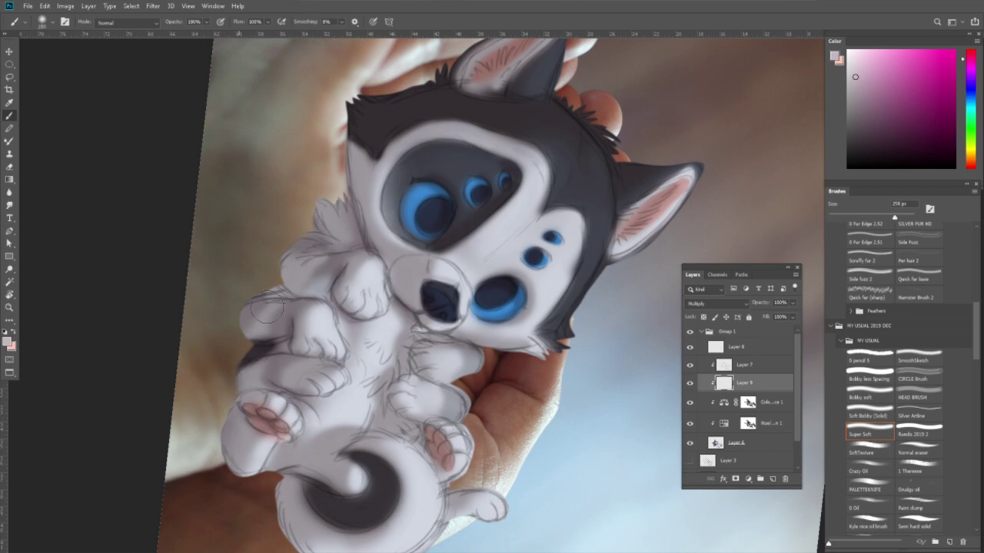
pyautogui.press('[')
pyautogui.press('[')
pyautogui.press('[')
pyautogui.moveTo(353, 143); pyautogui.dragTo(353, 201)
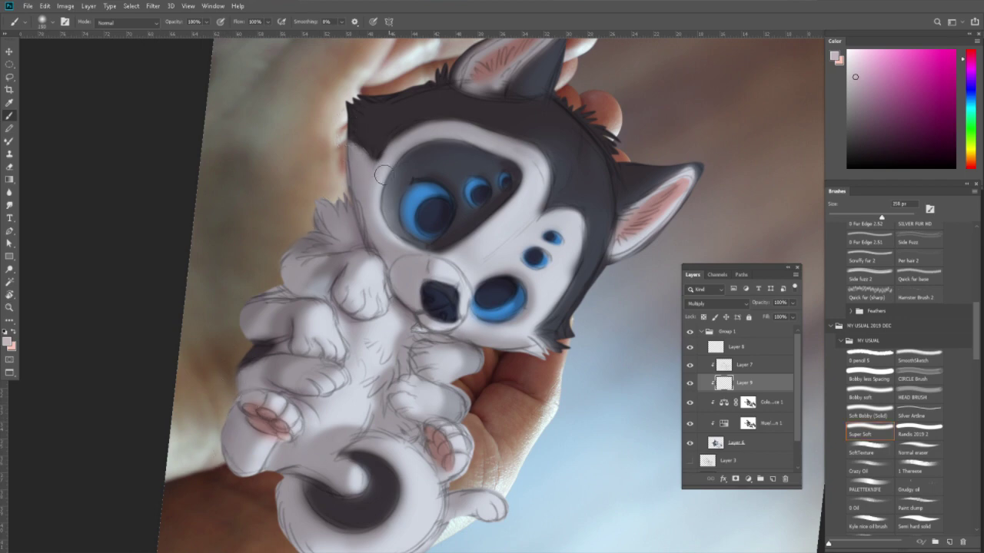
# Continue soft shading on chest, tail and paws, varying brush size between 50 and 150 px.
pyautogui.press('[')
pyautogui.press('[')
pyautogui.press('[')
pyautogui.press('[')
pyautogui.press('[')
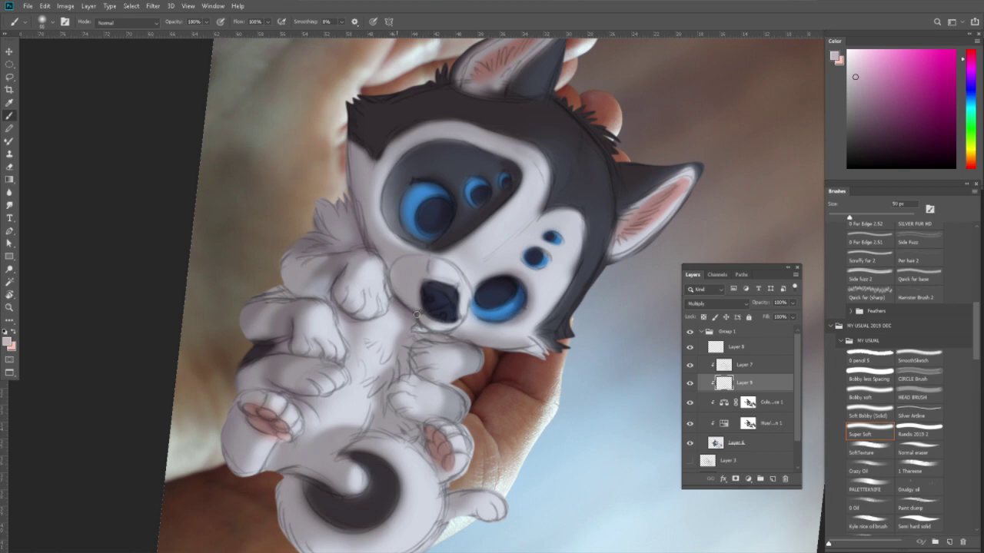
pyautogui.press('[')
pyautogui.press('[')
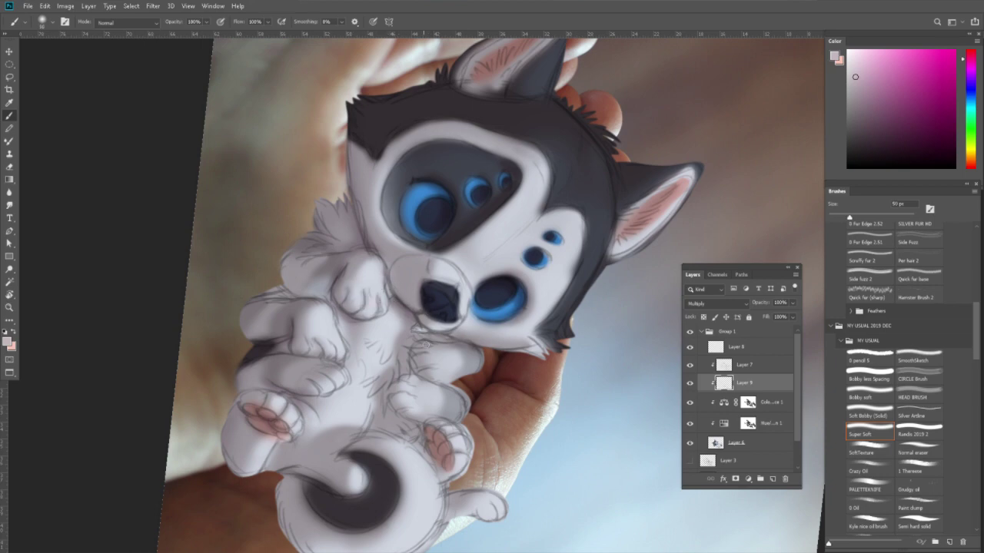
pyautogui.press(']')
pyautogui.press(']')
pyautogui.press(']')
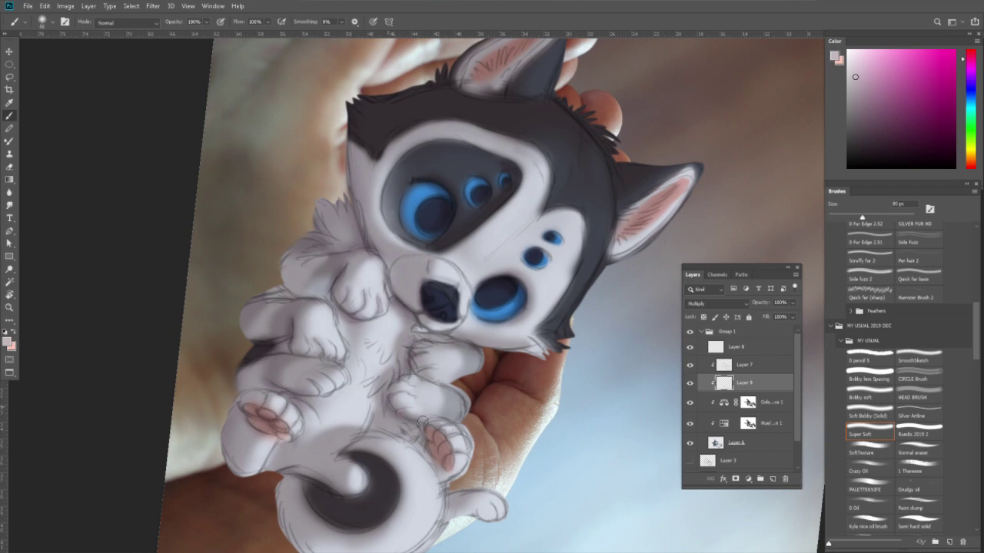
pyautogui.press(']')
pyautogui.press(']')
pyautogui.press(']')
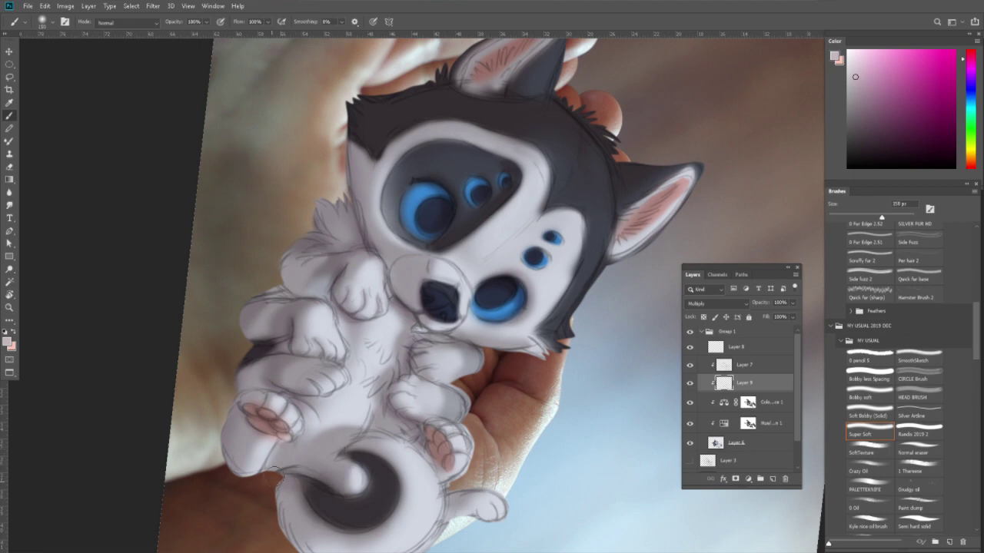
pyautogui.press(']')
pyautogui.press('[')
pyautogui.press('[')
pyautogui.press('[')
pyautogui.press(']')
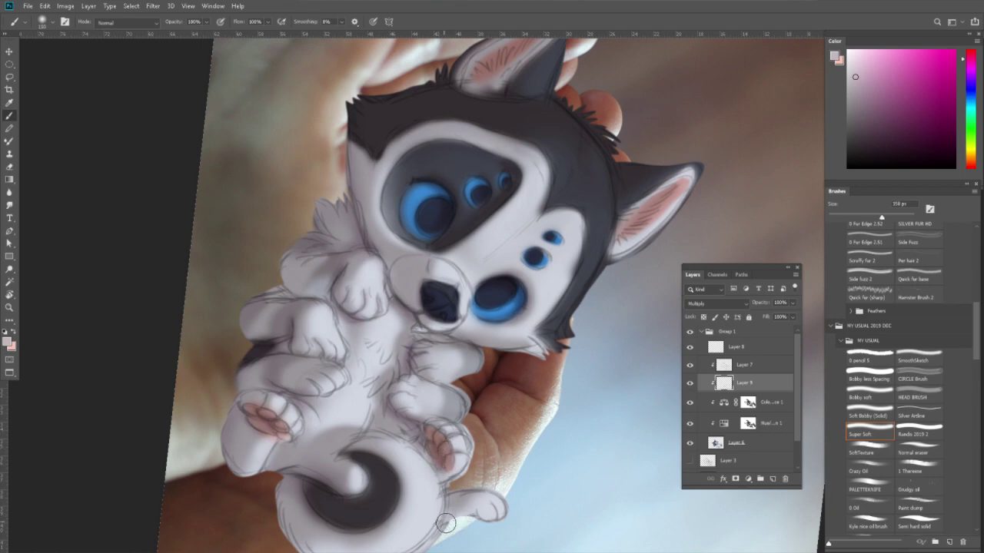
pyautogui.press(']')
pyautogui.press(']')
# Fade Layer 7's sketch lines to 42% opacity.
pyautogui.click(689, 364)
pyautogui.click(741, 364)
pyautogui.click(793, 303)
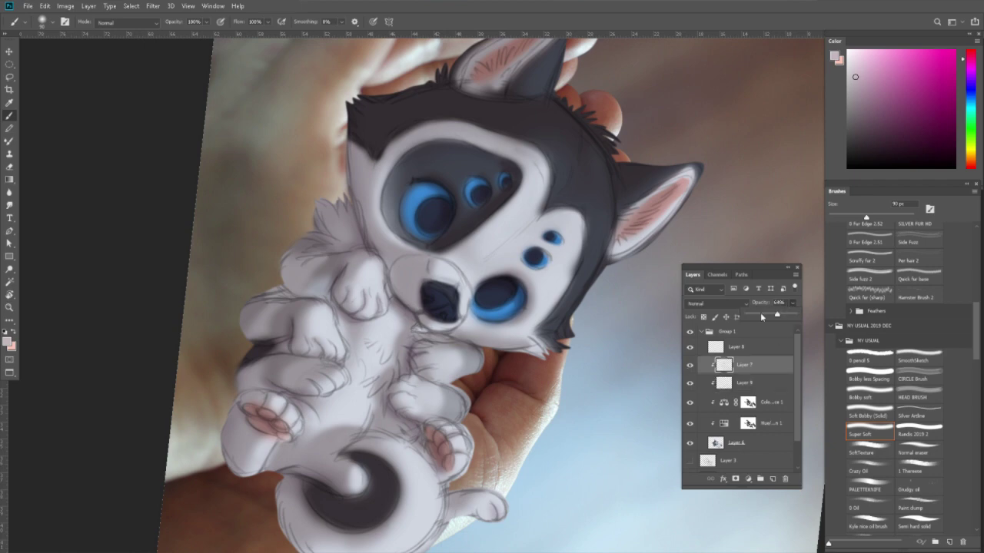
pyautogui.moveTo(761, 316); pyautogui.dragTo(771, 315)
pyautogui.click(693, 349)
# Compare the puppy with Layer 8 toggled, then reselect Layer 9.
pyautogui.click(740, 348)
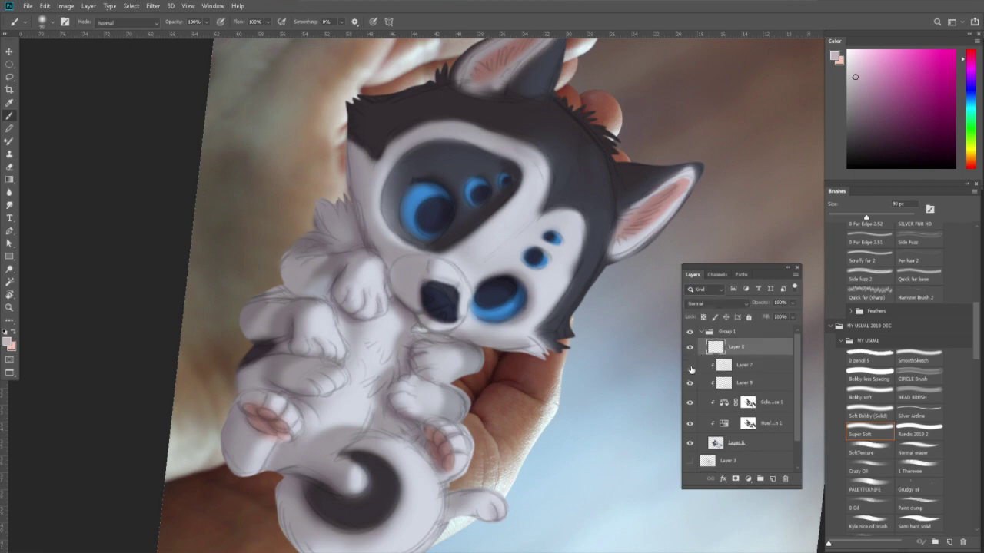
pyautogui.click(689, 382)
pyautogui.click(689, 382)
pyautogui.click(723, 382)
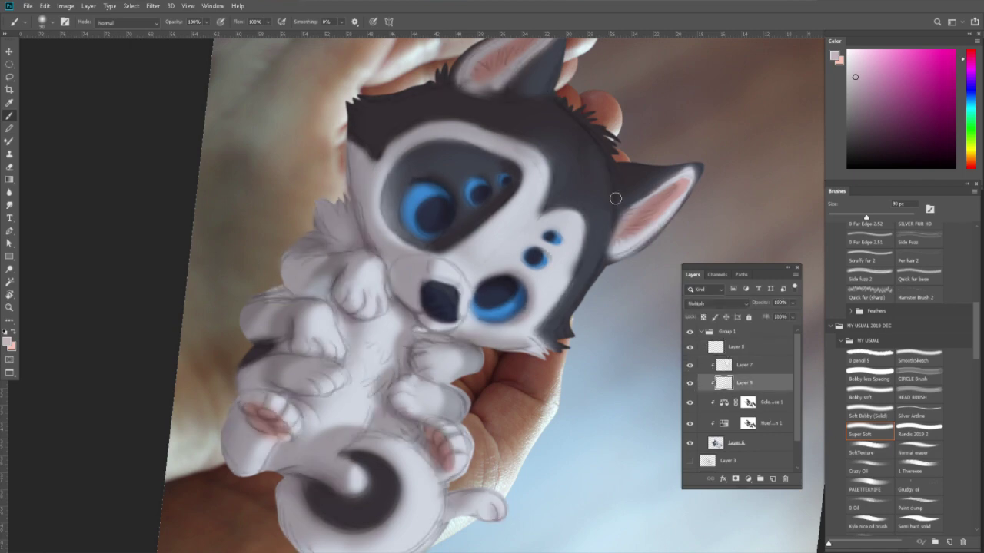
pyautogui.press(']')
# Shade the inner left ear darker grey, then view the whole image upright.
pyautogui.scroll(3, 538, 201)
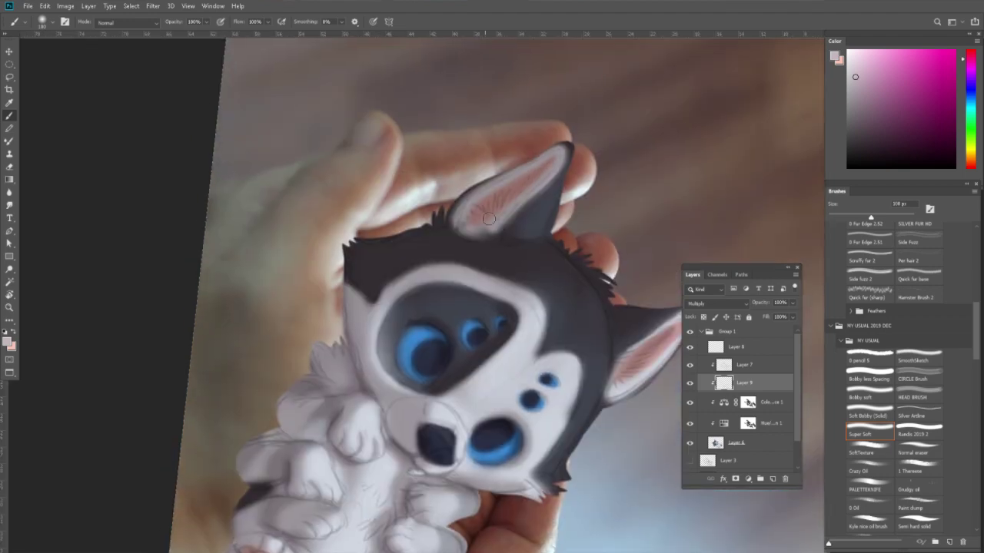
pyautogui.moveTo(489, 219); pyautogui.dragTo(560, 151)
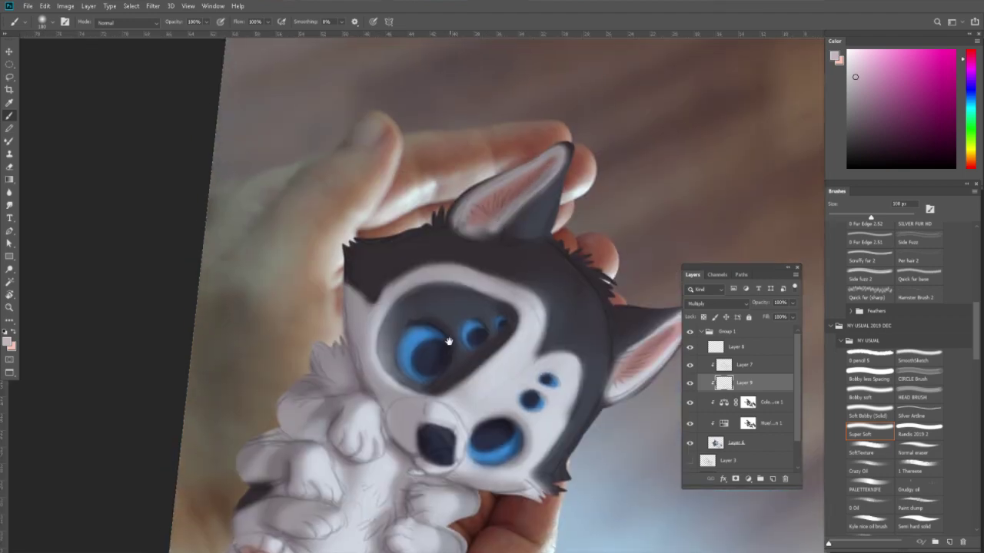
pyautogui.moveTo(448, 340); pyautogui.dragTo(456, 272)
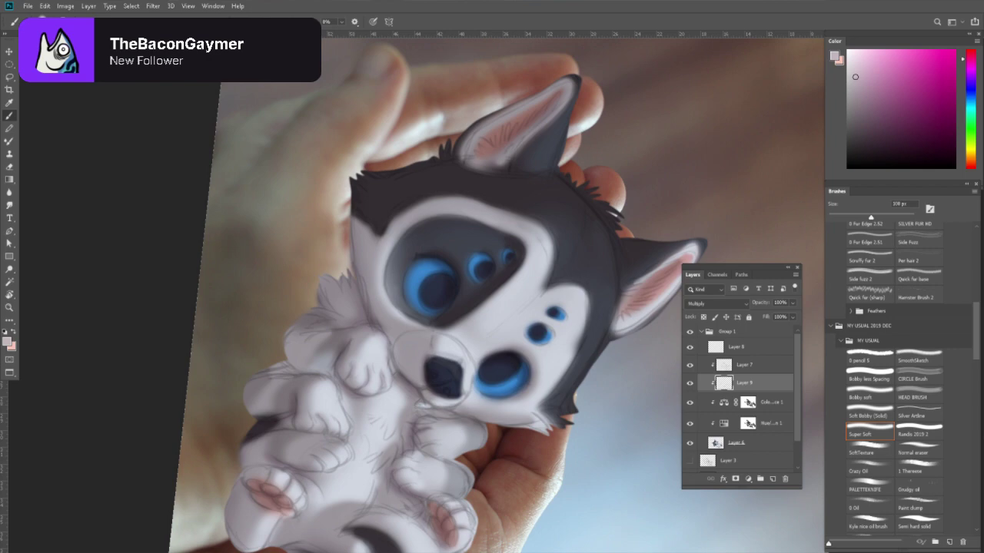
pyautogui.press('Escape')
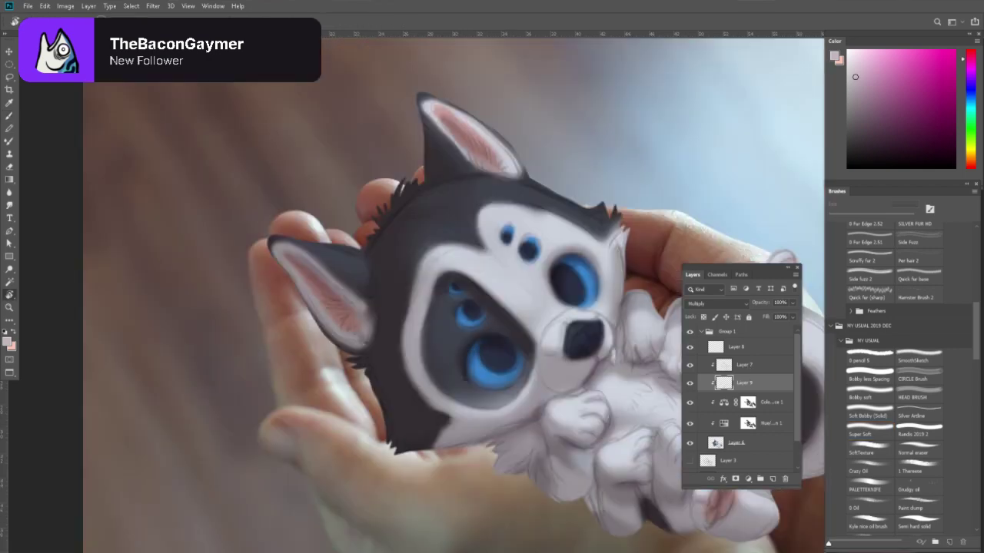
pyautogui.press('z')
pyautogui.keyDown('alt'); pyautogui.click(608, 276); pyautogui.keyUp('alt')
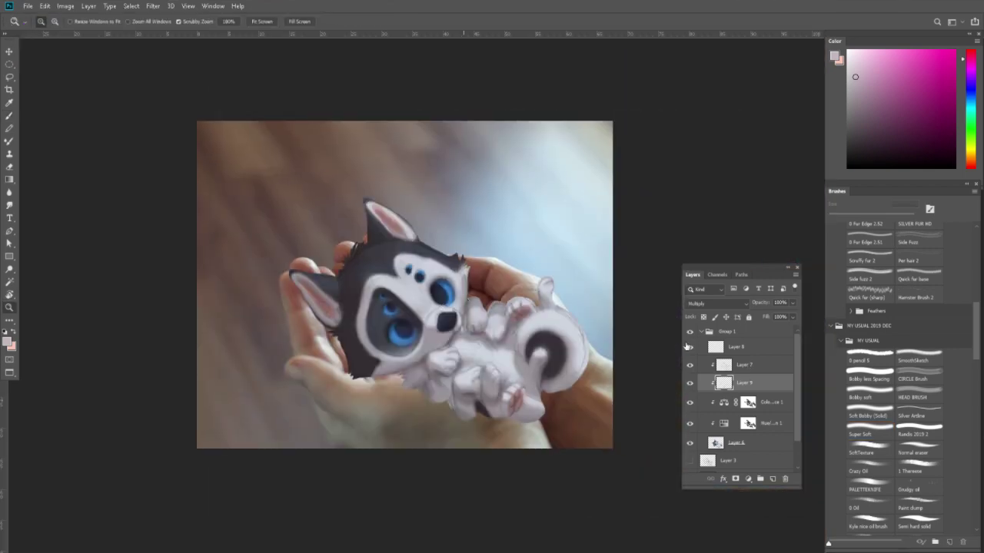
# Compare with Layer 9 hidden and shown, then brush white along the tail's lower-right edge.
pyautogui.click(690, 384)
pyautogui.click(691, 385)
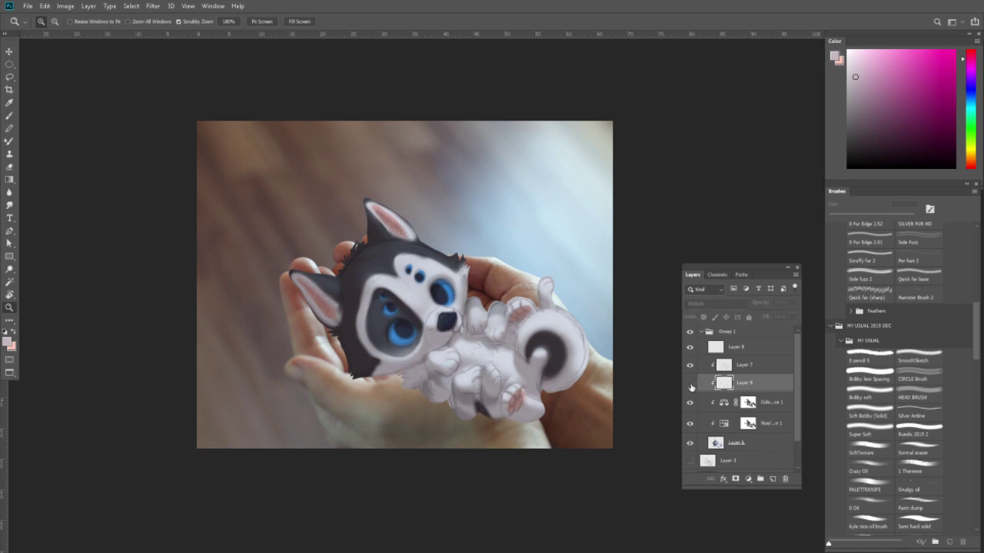
pyautogui.click(689, 388)
pyautogui.press('b')
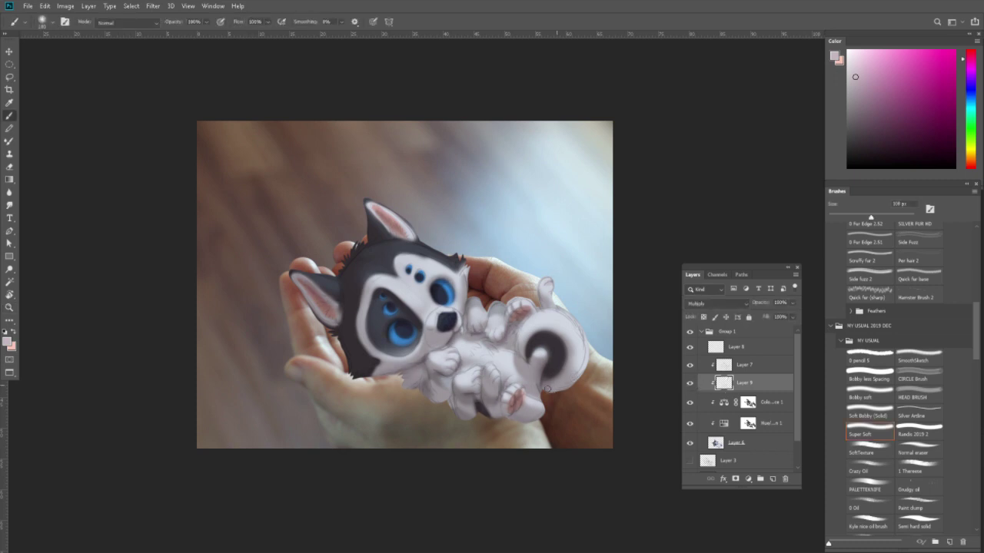
pyautogui.moveTo(567, 380); pyautogui.dragTo(584, 380)
# Select Layer 8, zoom on the forehead, and pick a slightly smaller 0 Fur Edge 2 brush.
pyautogui.click(701, 348)
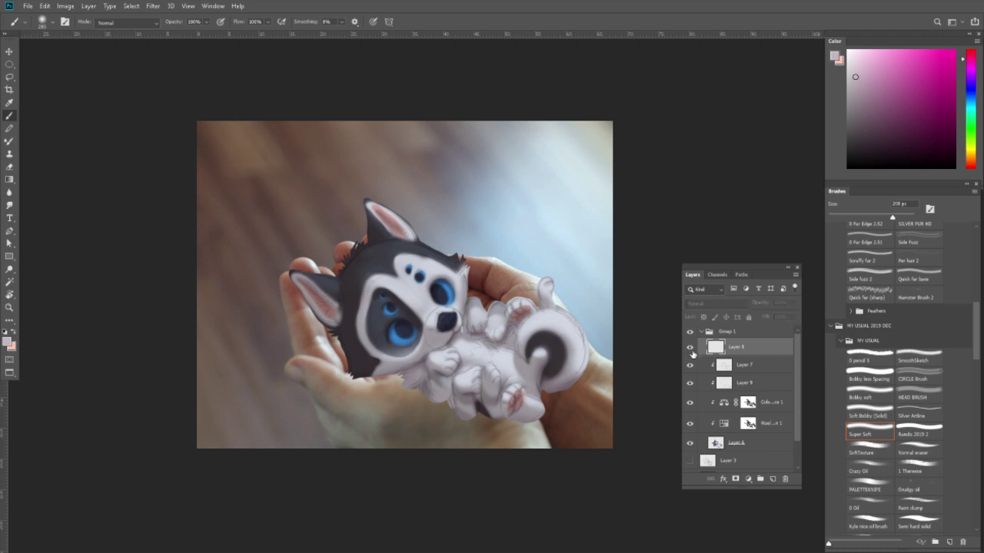
pyautogui.press('z')
pyautogui.moveTo(401, 254); pyautogui.dragTo(415, 255)
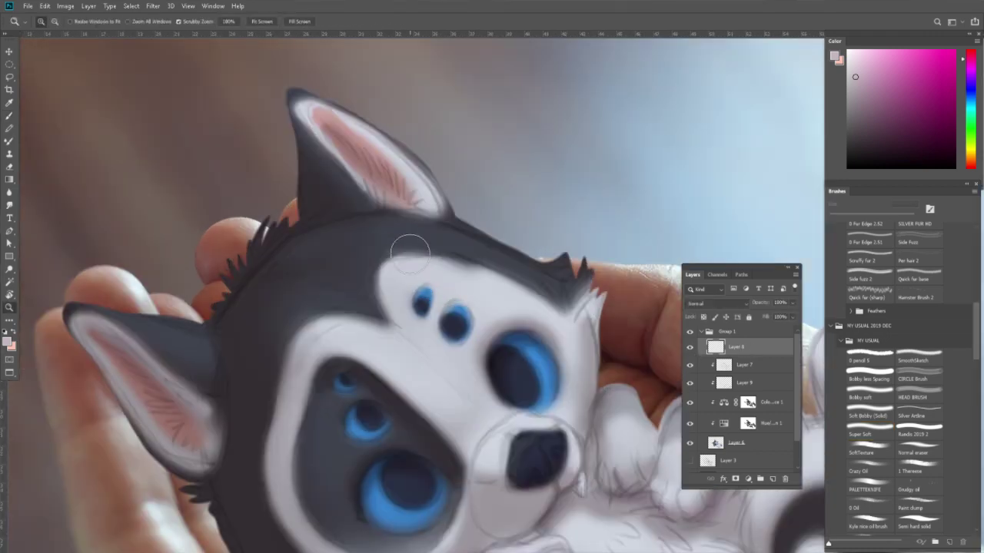
pyautogui.press('b')
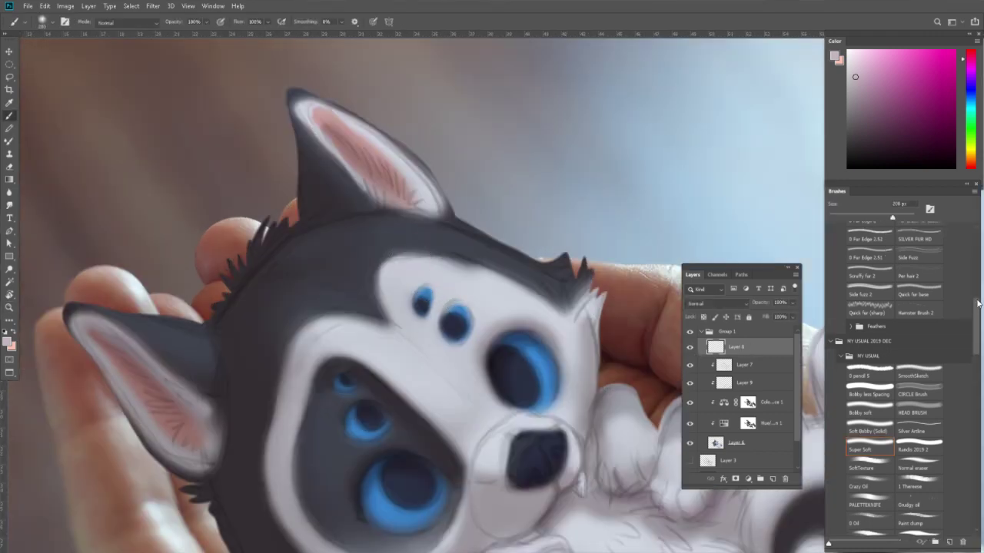
pyautogui.scroll(4, 907, 308)
pyautogui.click(869, 266)
pyautogui.press('[')
pyautogui.press('[')
pyautogui.press('[')
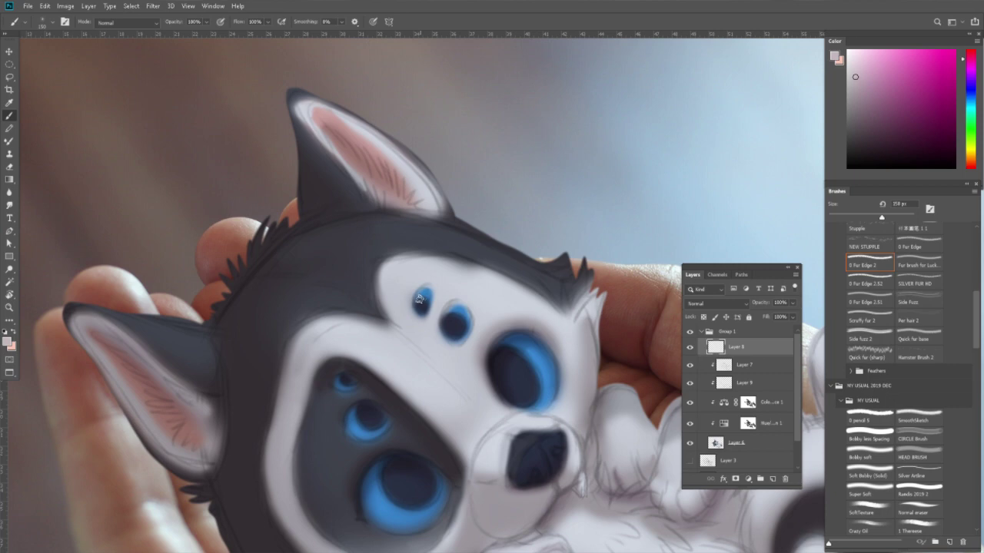
# Paint sampled white fur on the forehead patch and dark fur along the head edge below the ear.
pyautogui.press('[')
pyautogui.press('[')
pyautogui.keyDown('alt'); pyautogui.click(402, 249); pyautogui.keyUp('alt')
pyautogui.moveTo(402, 250)
pyautogui.mouseDown()
pyautogui.moveTo(386, 283)
pyautogui.moveTo(390, 316)
pyautogui.moveTo(379, 310)
pyautogui.moveTo(393, 261)
pyautogui.moveTo(438, 254)
pyautogui.mouseUp()
pyautogui.keyDown('alt'); pyautogui.click(342, 299); pyautogui.keyUp('alt')
pyautogui.keyDown('alt'); pyautogui.click(397, 260); pyautogui.keyUp('alt')
pyautogui.keyDown('alt'); pyautogui.click(381, 228); pyautogui.keyUp('alt')
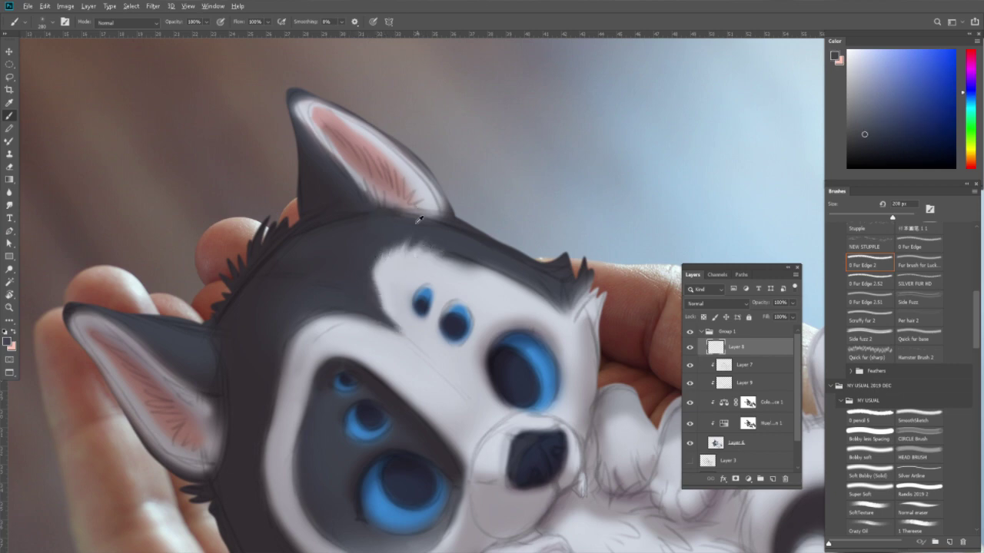
pyautogui.moveTo(387, 213); pyautogui.dragTo(430, 220)
pyautogui.keyDown('alt'); pyautogui.click(374, 223); pyautogui.keyUp('alt')
pyautogui.keyDown('alt'); pyautogui.click(329, 275); pyautogui.keyUp('alt')
pyautogui.keyDown('alt'); pyautogui.click(395, 260); pyautogui.keyUp('alt')
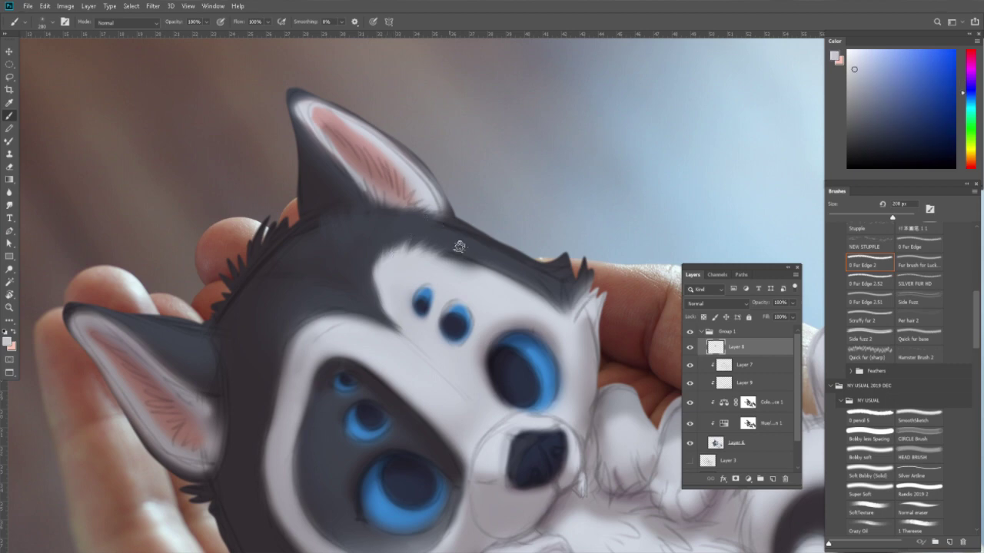
# At 258 px, paint white fur along the head's right edge over the hand.
pyautogui.press(']')
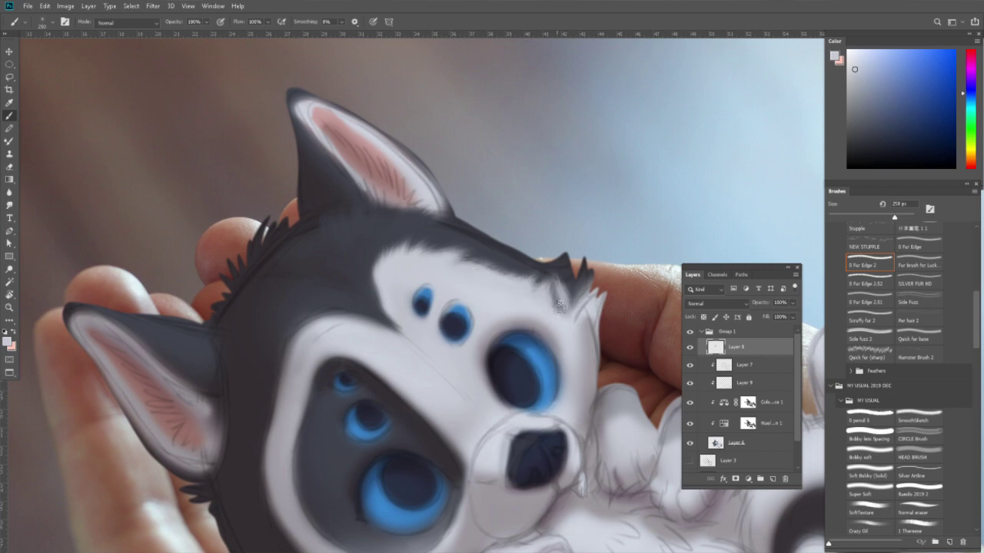
pyautogui.moveTo(554, 292)
pyautogui.mouseDown()
pyautogui.moveTo(604, 284)
pyautogui.moveTo(584, 318)
pyautogui.moveTo(591, 386)
pyautogui.moveTo(597, 369)
pyautogui.mouseUp()
pyautogui.keyDown('alt'); pyautogui.click(582, 347); pyautogui.keyUp('alt')
pyautogui.moveTo(606, 313); pyautogui.dragTo(597, 346)
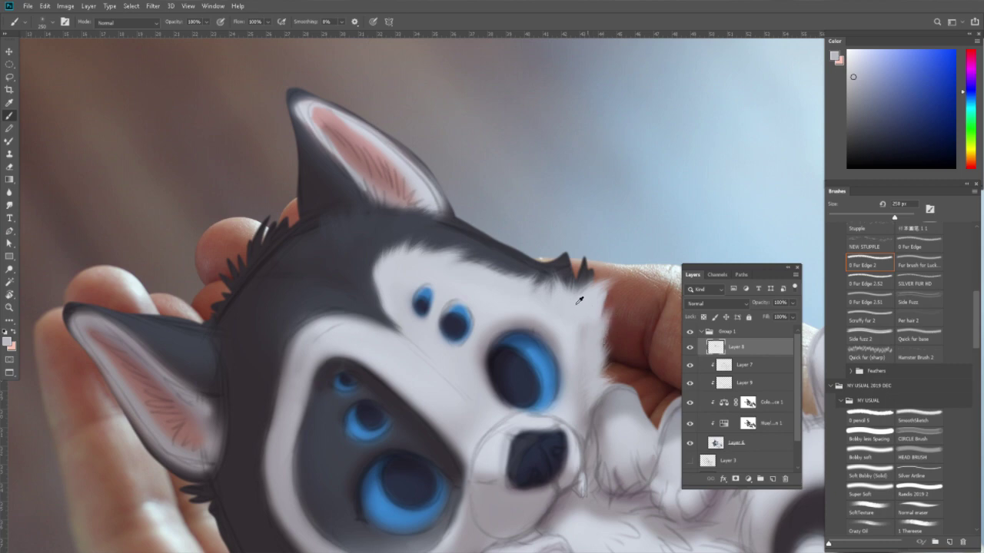
pyautogui.keyDown('alt'); pyautogui.click(582, 275); pyautogui.keyUp('alt')
pyautogui.moveTo(584, 276); pyautogui.dragTo(578, 301)
# Add dark fur tufts on the head edge with lighter fur over them, brush up to 308 px.
pyautogui.keyDown('alt'); pyautogui.click(536, 250); pyautogui.keyUp('alt')
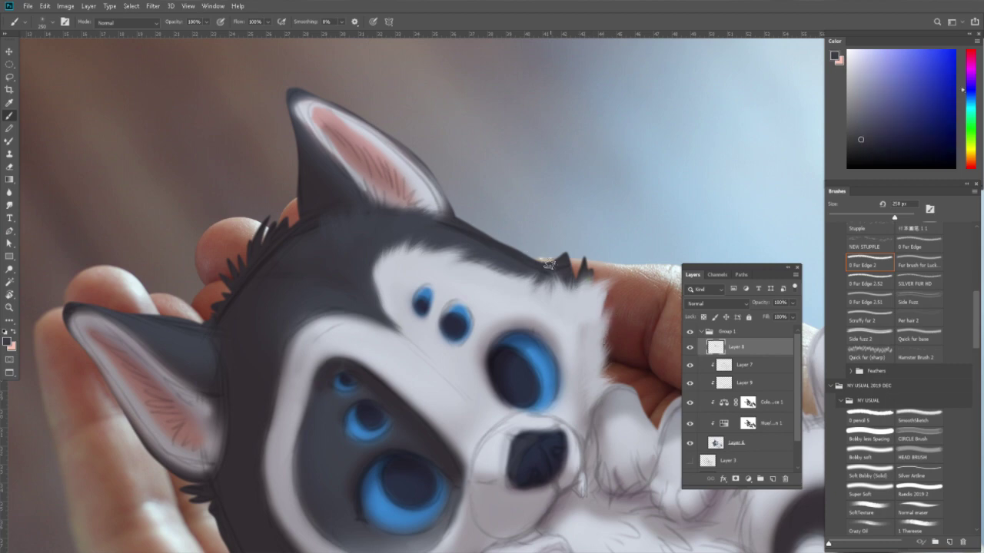
pyautogui.keyDown('alt'); pyautogui.click(450, 223); pyautogui.keyUp('alt')
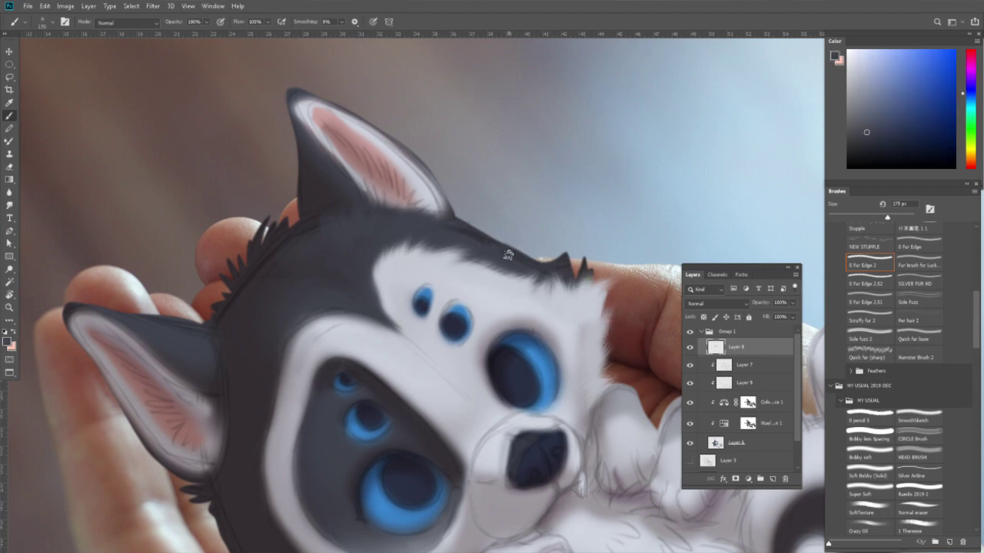
pyautogui.moveTo(547, 259)
pyautogui.mouseDown()
pyautogui.moveTo(572, 239)
pyautogui.moveTo(584, 254)
pyautogui.moveTo(578, 266)
pyautogui.moveTo(592, 249)
pyautogui.mouseUp()
pyautogui.moveTo(594, 286)
pyautogui.mouseDown()
pyautogui.moveTo(594, 261)
pyautogui.moveTo(606, 284)
pyautogui.mouseUp()
pyautogui.keyDown('alt'); pyautogui.click(590, 290); pyautogui.keyUp('alt')
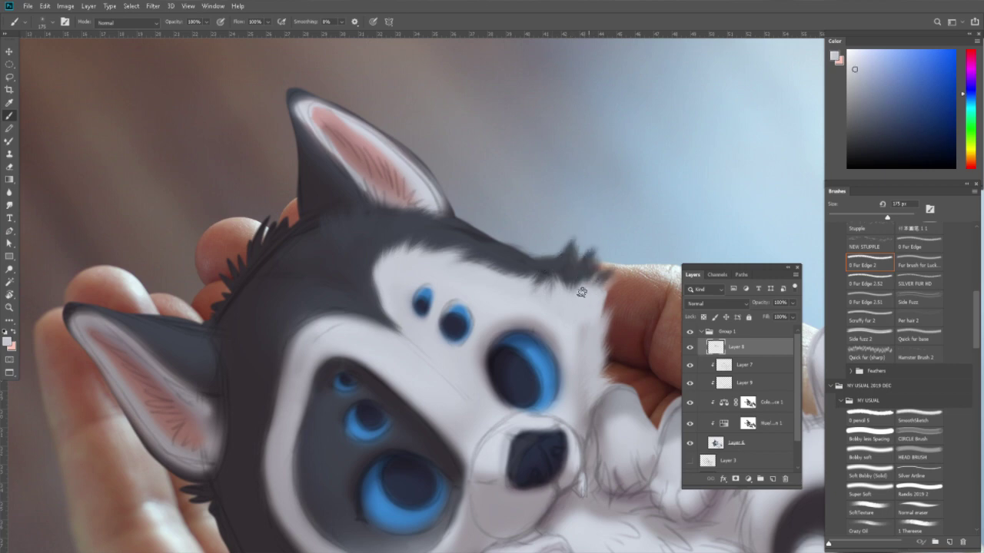
pyautogui.press(']')
pyautogui.press(']')
pyautogui.moveTo(615, 292)
pyautogui.mouseDown()
pyautogui.moveTo(603, 339)
pyautogui.moveTo(607, 330)
pyautogui.mouseUp()
pyautogui.press(']')
pyautogui.press(']')
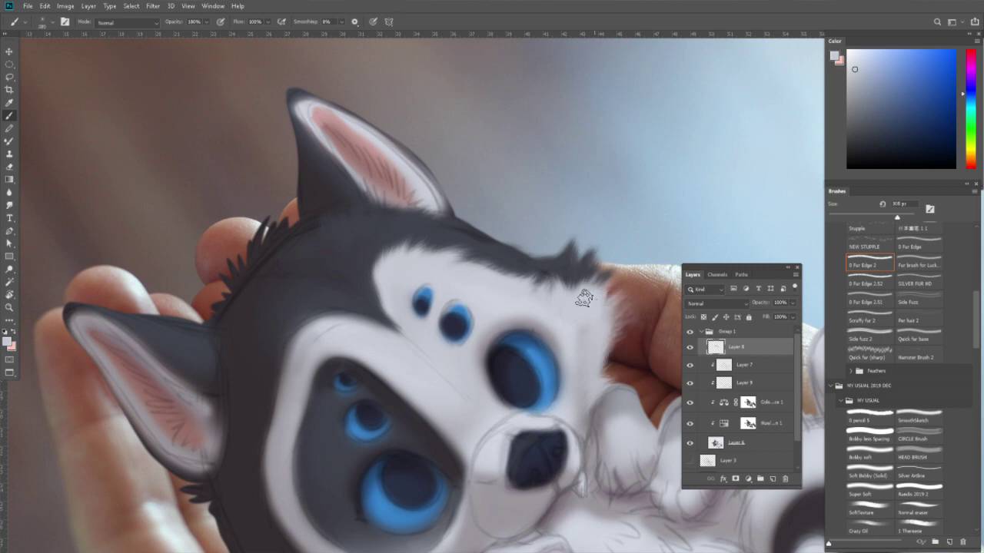
pyautogui.keyDown('alt'); pyautogui.click(566, 262); pyautogui.keyUp('alt')
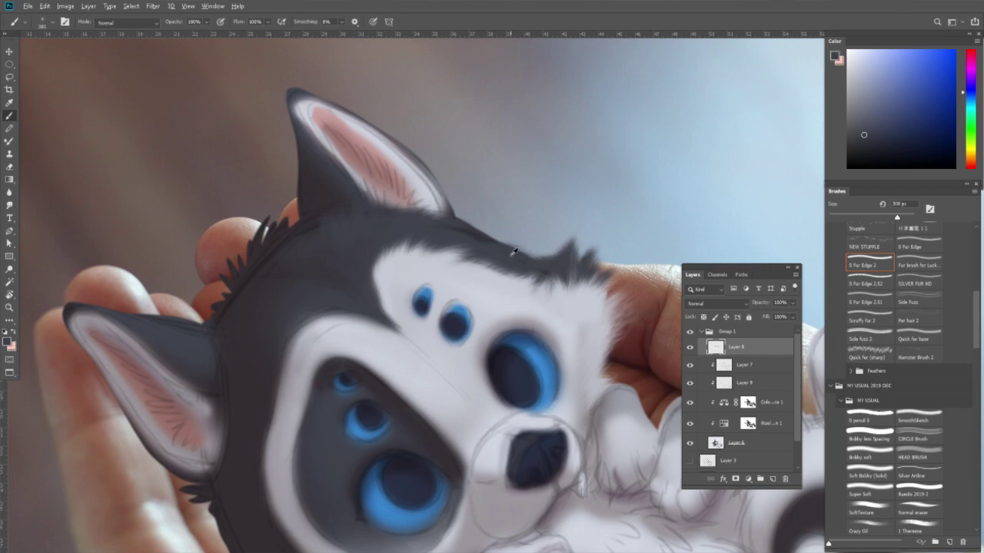
pyautogui.moveTo(459, 228); pyautogui.dragTo(482, 286)
pyautogui.press('[')
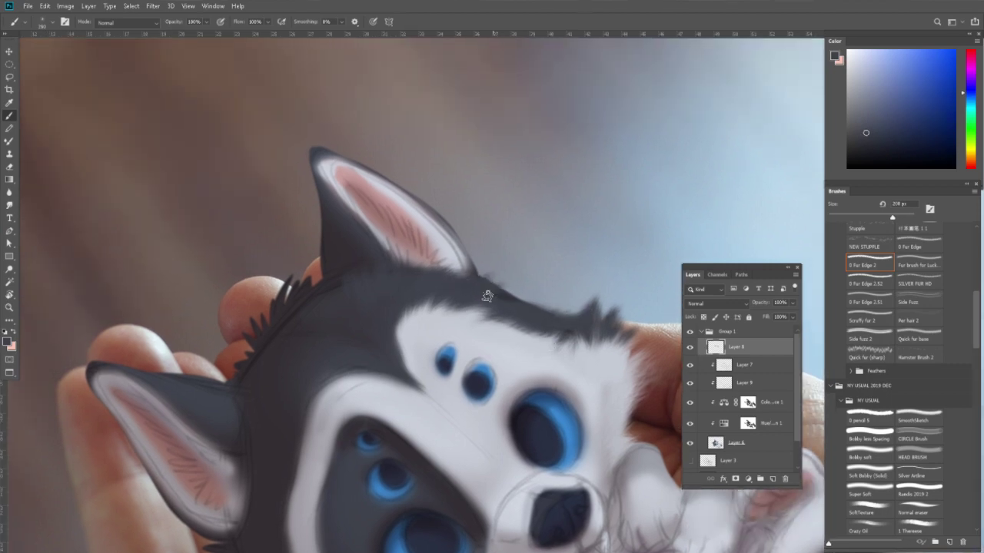
# Paint dark fur by the ear, then soften the dark/white forehead border with sampled light grey.
pyautogui.moveTo(465, 287); pyautogui.dragTo(528, 298)
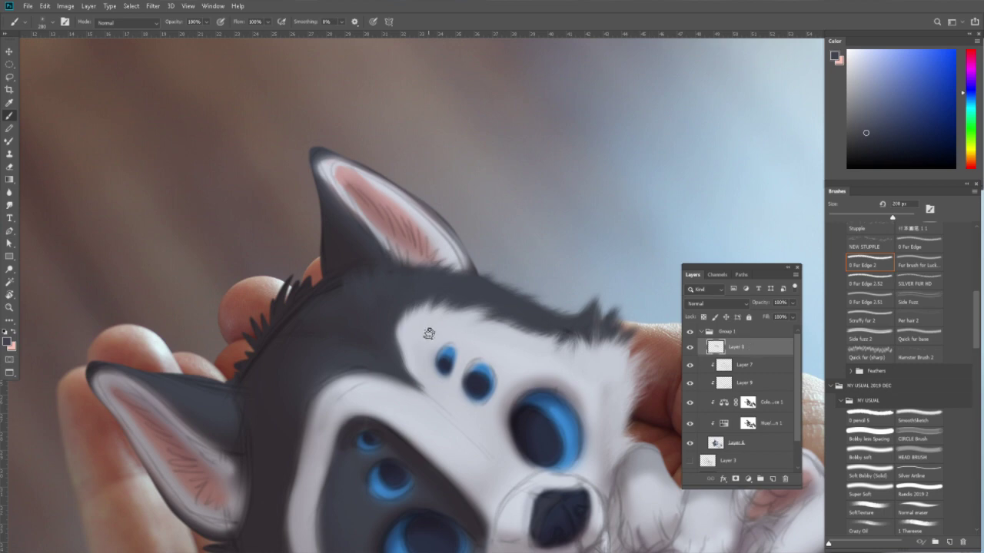
pyautogui.keyDown('alt'); pyautogui.click(358, 376); pyautogui.keyUp('alt')
pyautogui.moveTo(320, 384); pyautogui.dragTo(395, 371)
# Sample a fur colour and paint lighter fur along the white-fur edge of the head.
pyautogui.keyDown('alt'); pyautogui.click(312, 409); pyautogui.keyUp('alt')
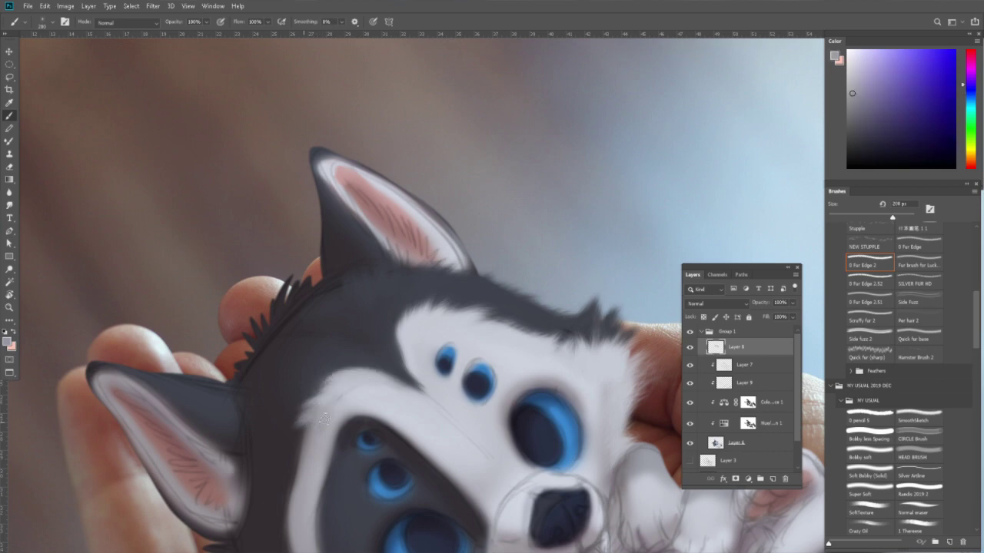
pyautogui.scroll(-2, 315, 404)
pyautogui.keyDown('alt'); pyautogui.click(325, 388); pyautogui.keyUp('alt')
pyautogui.moveTo(311, 400); pyautogui.dragTo(301, 436)
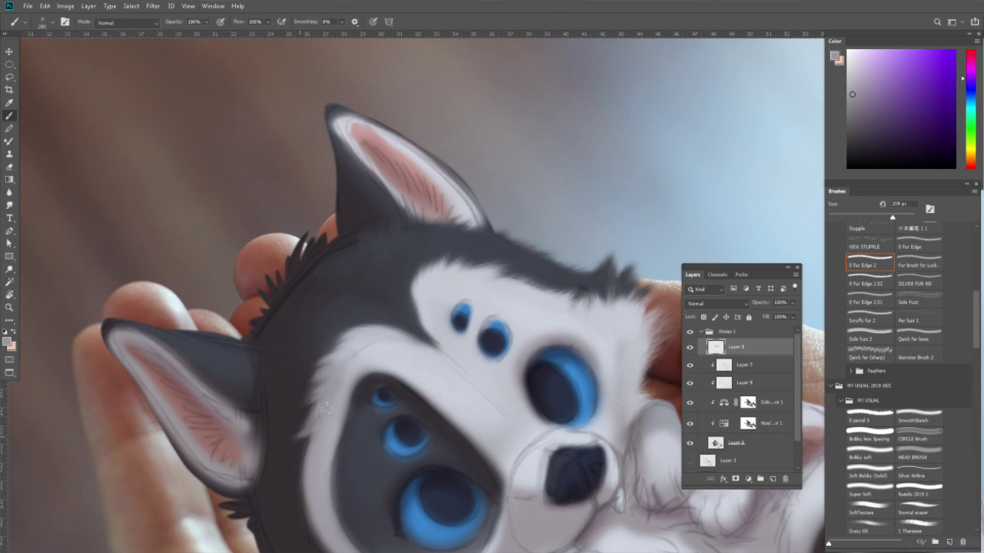
# Enlarge the brush to 308 px and paint lighter fur along the cheek and lower chin edges.
pyautogui.press(']')
pyautogui.scroll(-2, 309, 451)
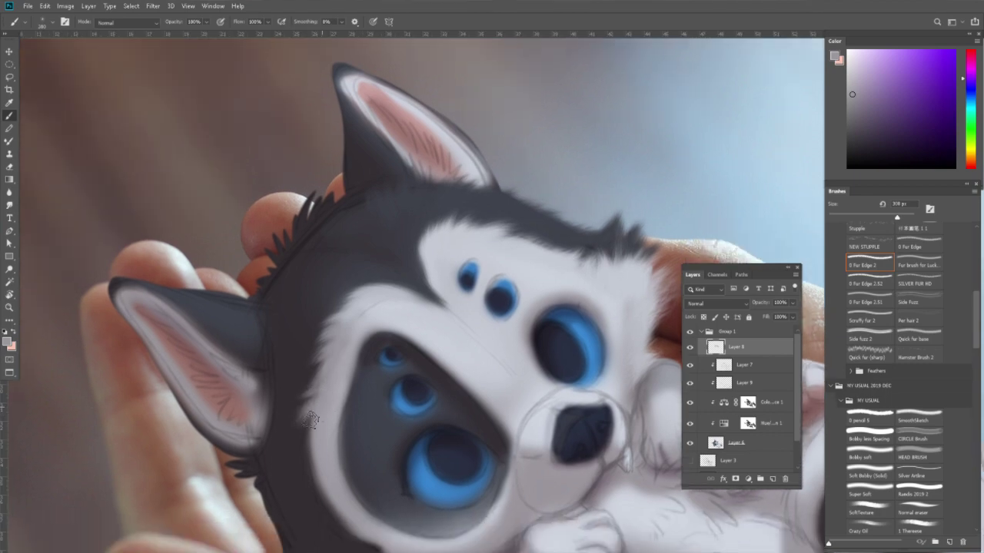
pyautogui.press(']')
pyautogui.scroll(-3, 319, 473)
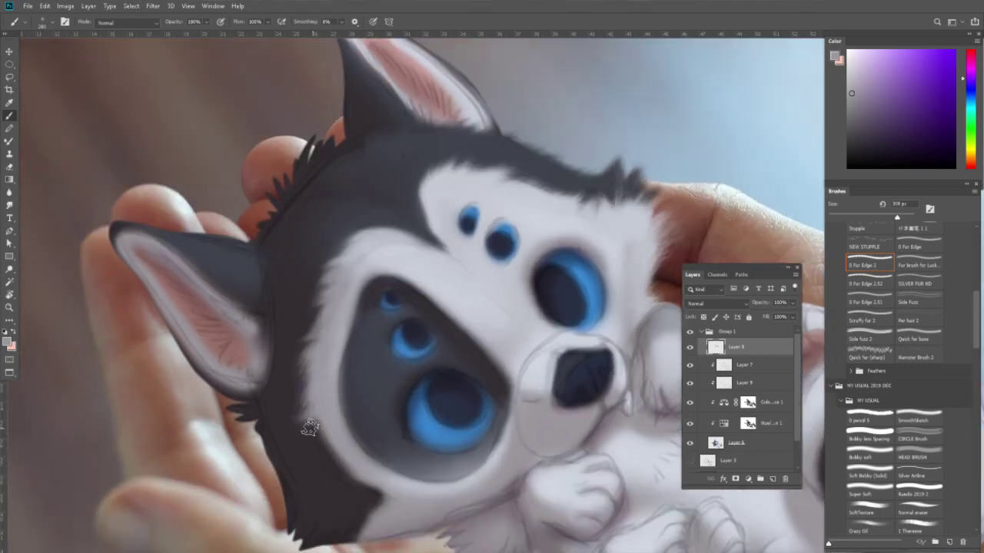
pyautogui.moveTo(344, 448); pyautogui.dragTo(376, 477)
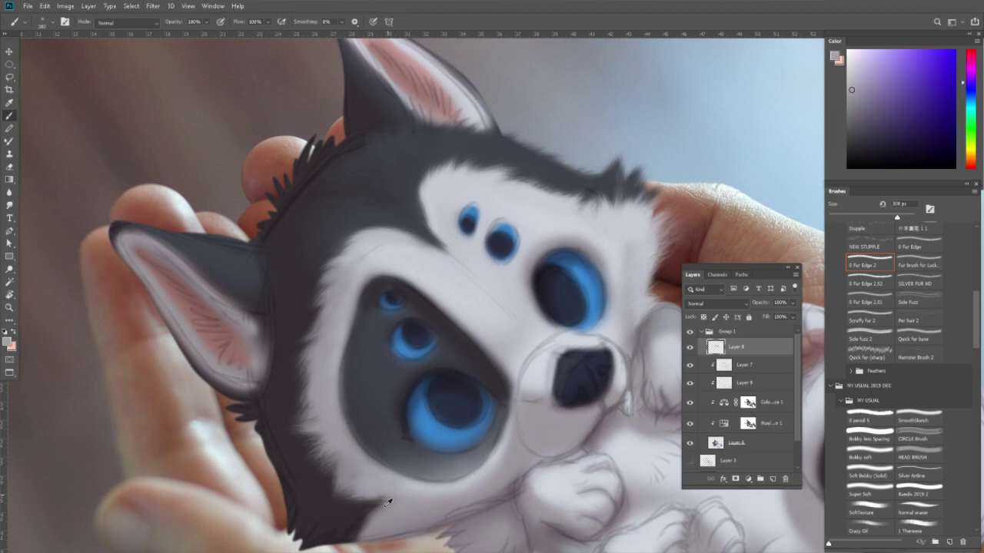
pyautogui.scroll(-2, 366, 489)
pyautogui.moveTo(366, 488); pyautogui.dragTo(407, 491)
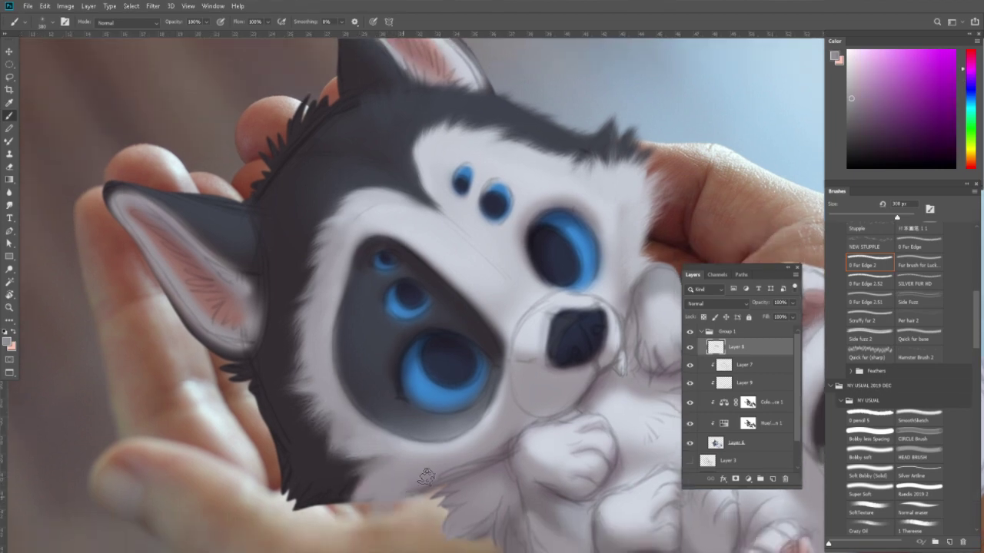
# Sample a darker grey-blue and darken the lower edge of the eye socket with a smaller brush.
pyautogui.keyDown('alt'); pyautogui.click(395, 454); pyautogui.keyUp('alt')
pyautogui.keyDown('alt'); pyautogui.click(436, 428); pyautogui.keyUp('alt')
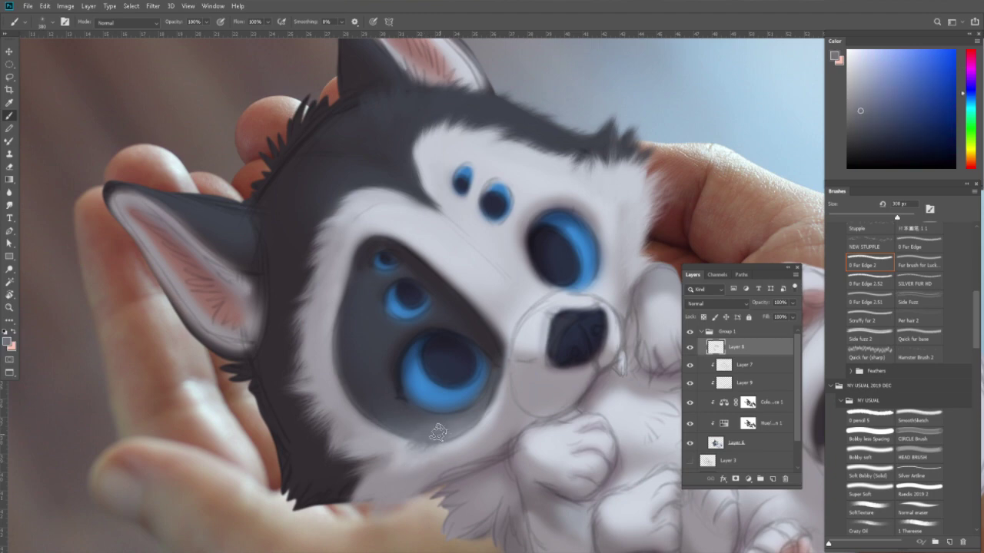
pyautogui.press('[')
pyautogui.press('[')
pyautogui.moveTo(447, 433)
pyautogui.mouseDown()
pyautogui.moveTo(483, 415)
pyautogui.moveTo(425, 441)
pyautogui.mouseUp()
# Sample several eye-socket shades and set the brush back to 258 px.
pyautogui.keyDown('alt'); pyautogui.click(359, 405); pyautogui.keyUp('alt')
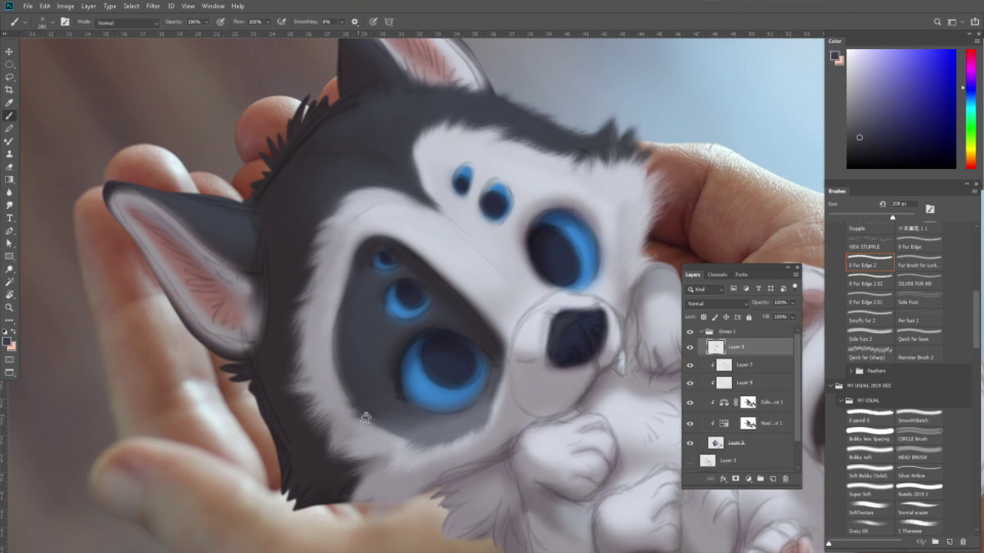
pyautogui.keyDown('alt'); pyautogui.click(388, 415); pyautogui.keyUp('alt')
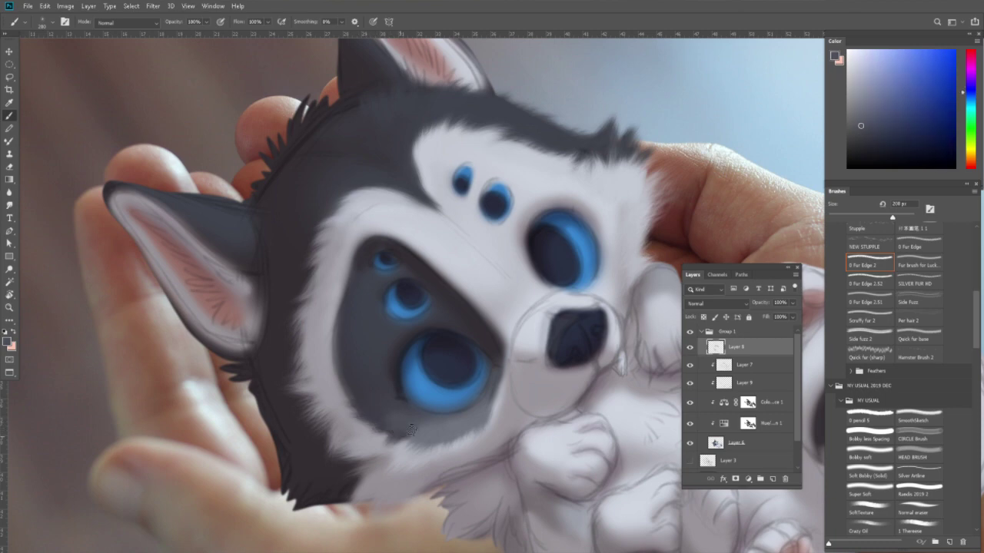
pyautogui.keyDown('alt'); pyautogui.click(358, 390); pyautogui.keyUp('alt')
pyautogui.keyDown('alt'); pyautogui.click(359, 265); pyautogui.keyUp('alt')
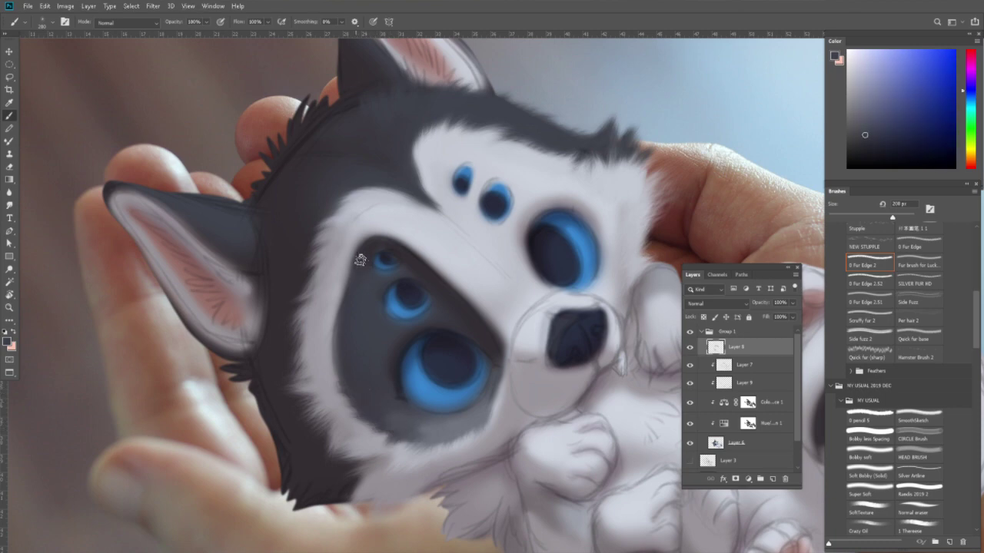
pyautogui.keyDown('alt'); pyautogui.click(369, 253); pyautogui.keyUp('alt')
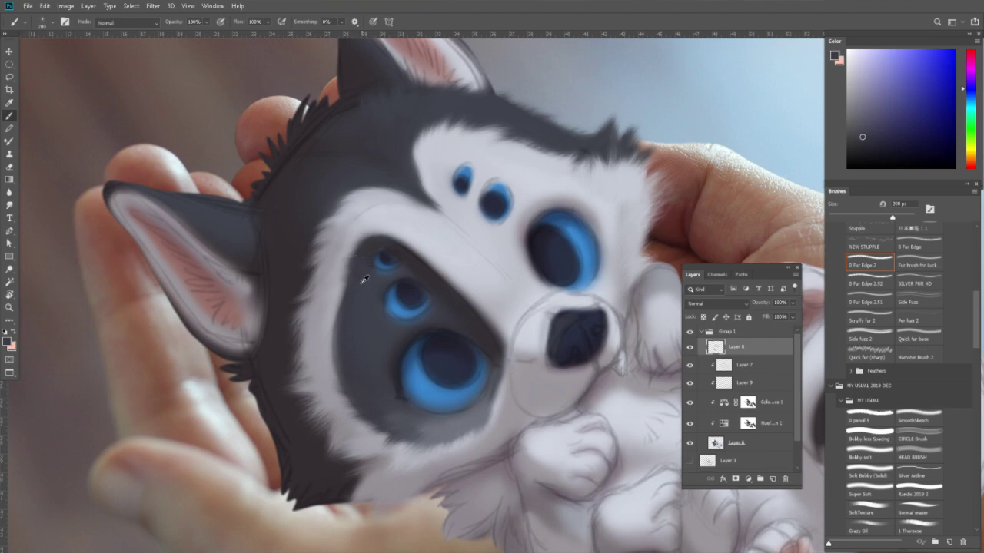
pyautogui.keyDown('alt'); pyautogui.click(361, 282); pyautogui.keyUp('alt')
pyautogui.keyDown('alt'); pyautogui.click(343, 316); pyautogui.keyUp('alt')
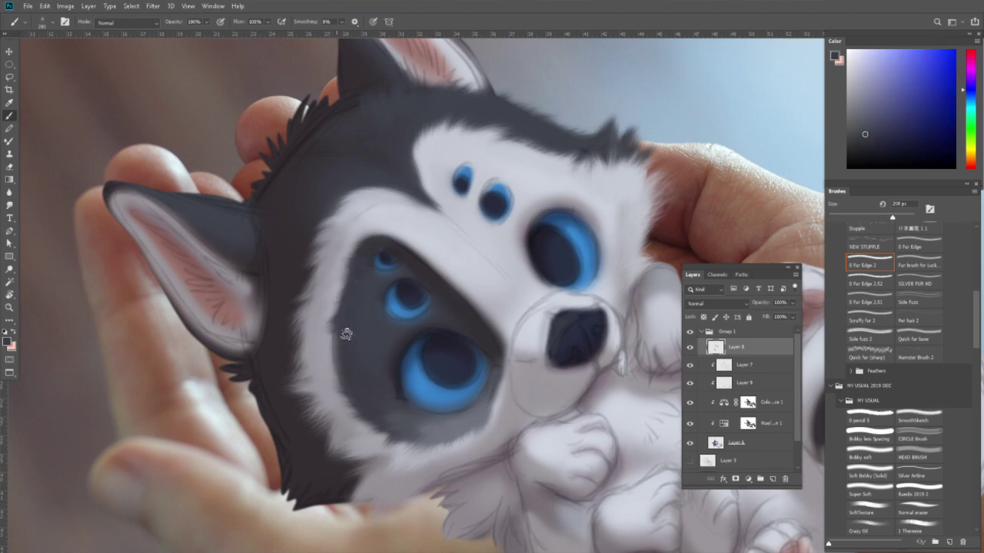
pyautogui.press(']')
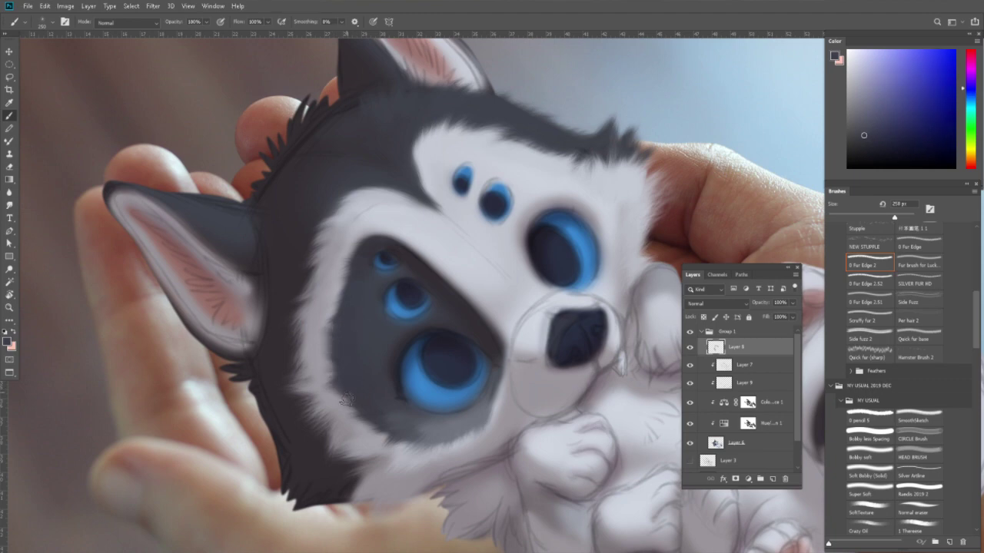
# Sample near-black and darken the dark fur edge along the cheek and bottom edge.
pyautogui.keyDown('alt'); pyautogui.click(315, 394); pyautogui.keyUp('alt')
pyautogui.keyDown('alt'); pyautogui.click(244, 373); pyautogui.keyUp('alt')
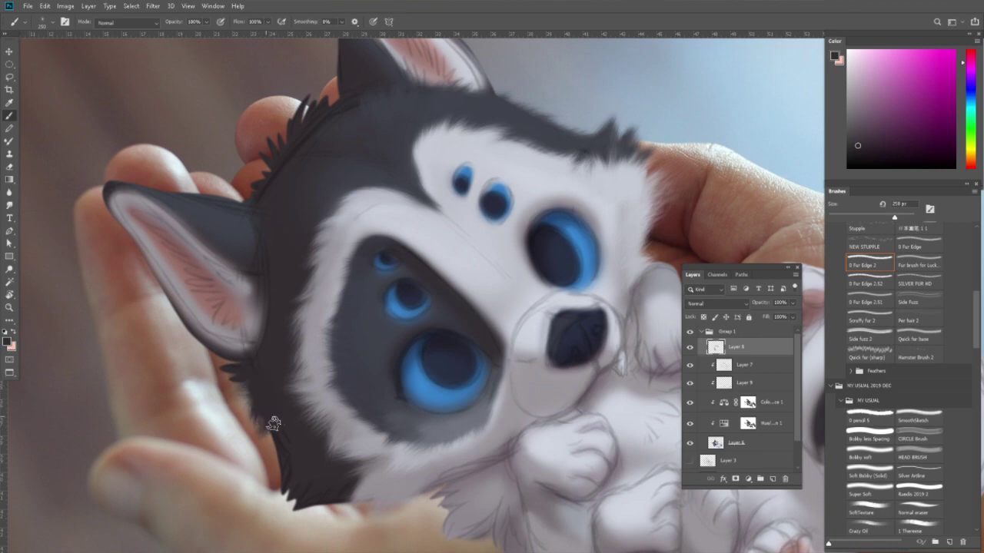
pyautogui.moveTo(281, 433)
pyautogui.mouseDown()
pyautogui.moveTo(271, 470)
pyautogui.moveTo(286, 483)
pyautogui.moveTo(269, 500)
pyautogui.moveTo(278, 432)
pyautogui.moveTo(276, 461)
pyautogui.moveTo(301, 489)
pyautogui.moveTo(269, 469)
pyautogui.moveTo(315, 475)
pyautogui.moveTo(360, 435)
pyautogui.moveTo(357, 452)
pyautogui.mouseUp()
pyautogui.keyDown('alt'); pyautogui.click(361, 445); pyautogui.keyUp('alt')
# Bring the upper head back into view and sample a new paint colour there.
pyautogui.scroll(2, 361, 431)
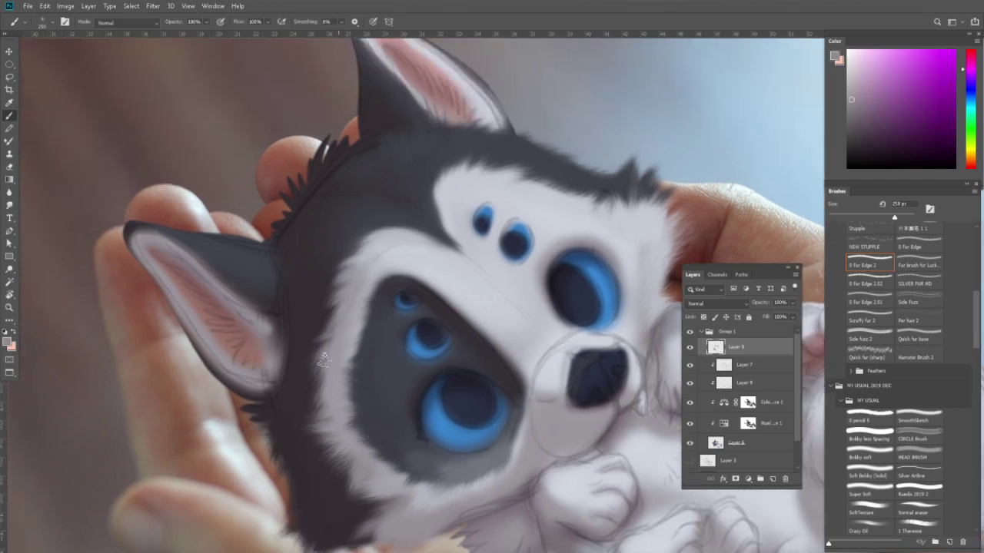
pyautogui.keyDown('alt'); pyautogui.click(327, 361); pyautogui.keyUp('alt')
pyautogui.scroll(2, 345, 316)
pyautogui.keyDown('alt'); pyautogui.click(377, 336); pyautogui.keyUp('alt')
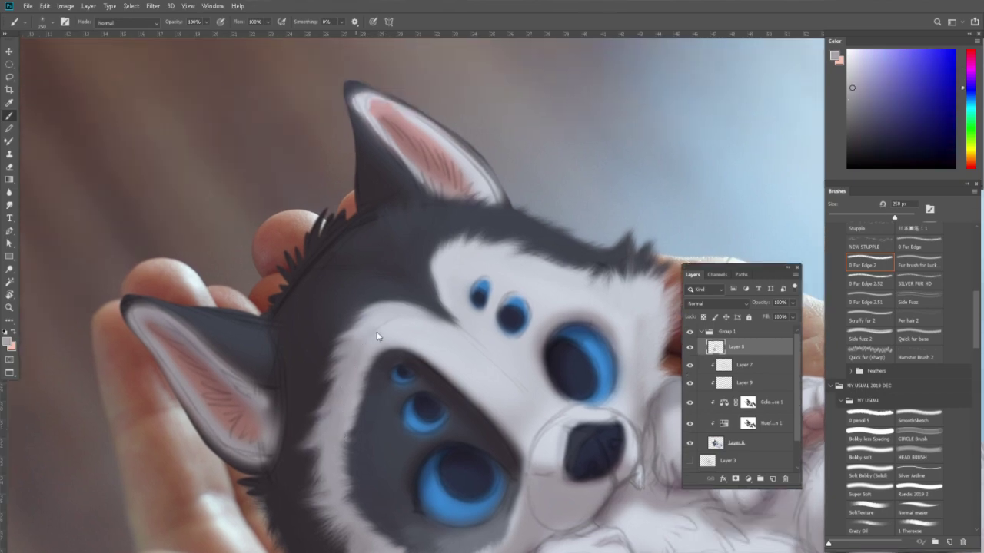
# Sample the dark fur colour beside the eye patch for the edge strokes.
pyautogui.keyDown('alt'); pyautogui.click(408, 291); pyautogui.keyUp('alt')
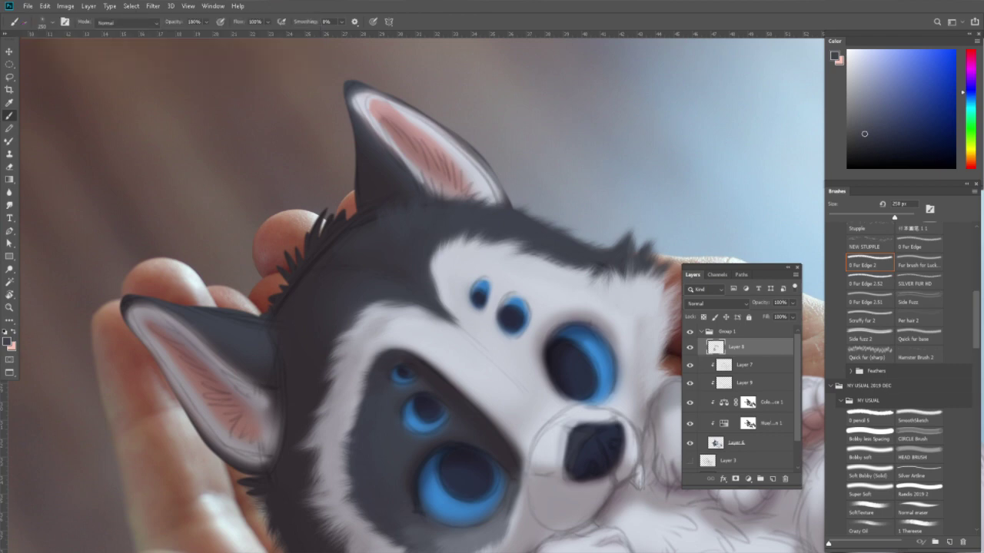
# Compare with the fur layer hidden, sample light grey fur and pan toward the muzzle.
pyautogui.click(690, 347)
pyautogui.moveTo(664, 347); pyautogui.dragTo(577, 327)
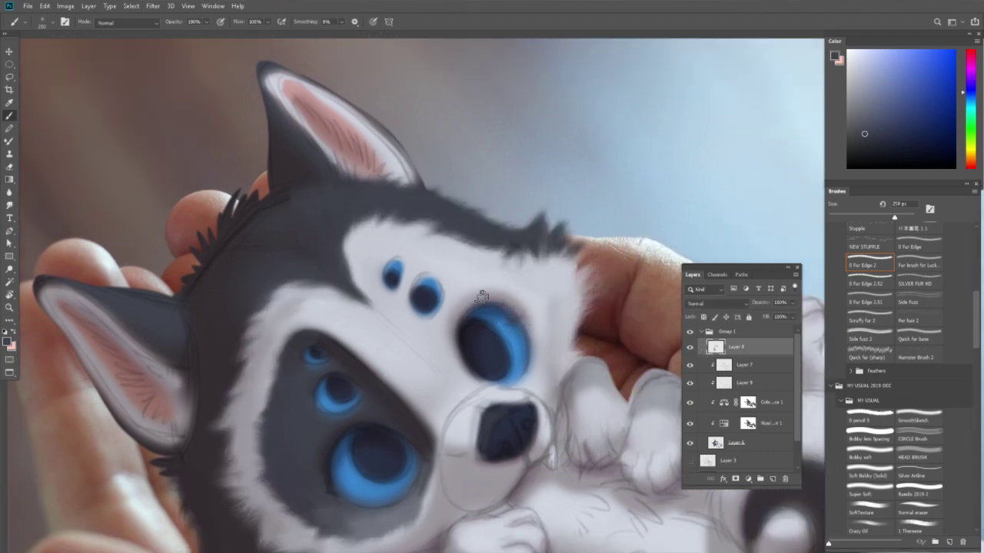
pyautogui.keyDown('alt'); pyautogui.click(352, 257); pyautogui.keyUp('alt')
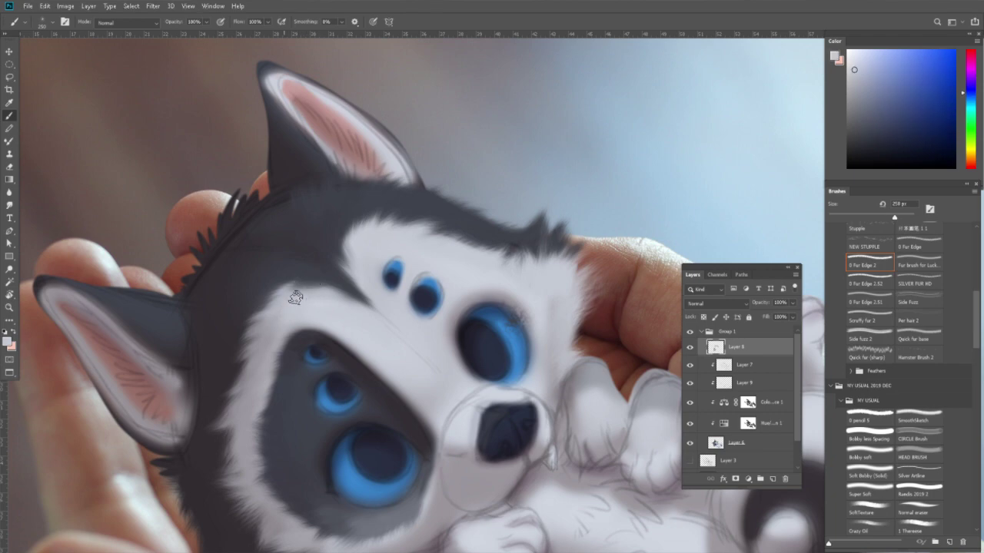
pyautogui.moveTo(351, 334); pyautogui.dragTo(343, 327)
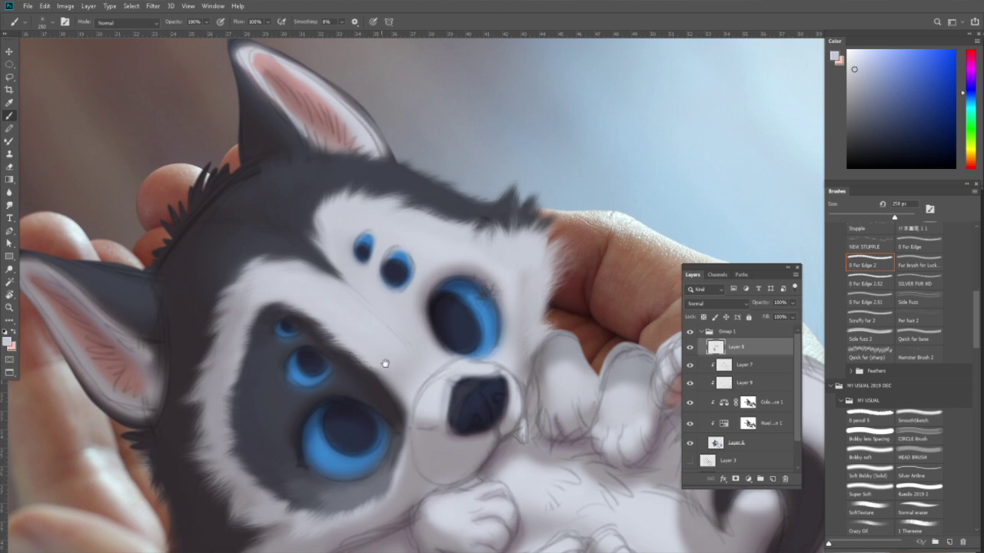
pyautogui.moveTo(385, 363); pyautogui.dragTo(378, 340)
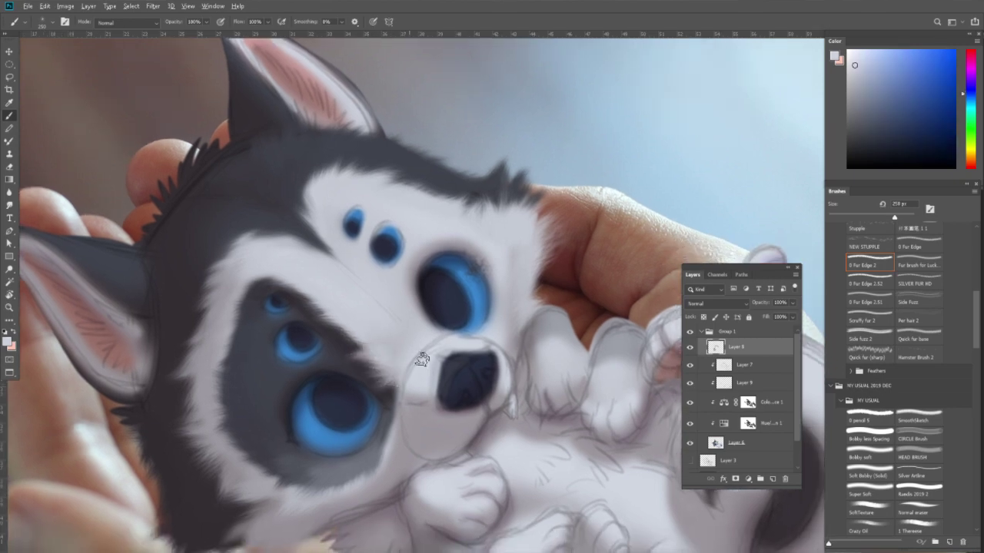
# Paint soft white fur on the muzzle with a smaller brush, sampling lighter tones below the nose.
pyautogui.press('[')
pyautogui.press('[')
pyautogui.press('[')
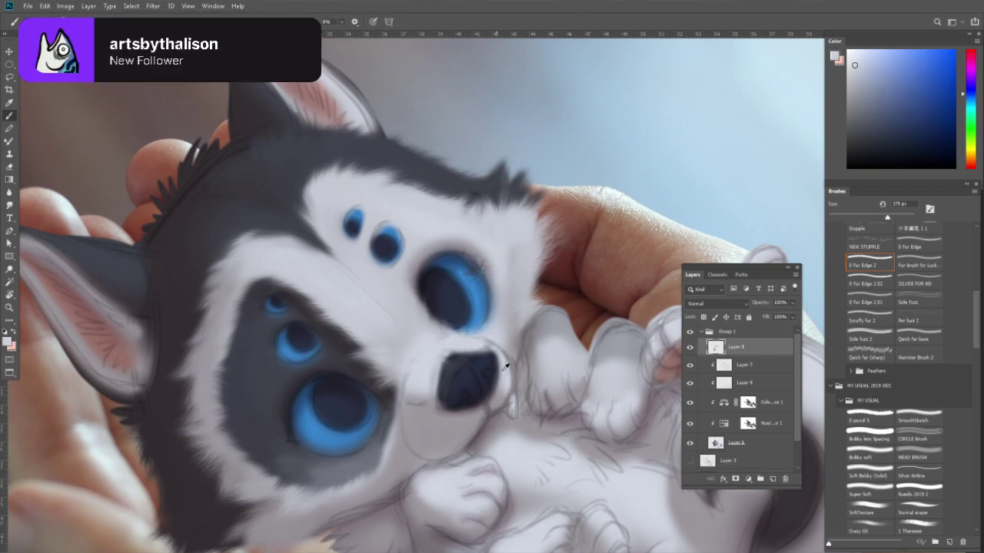
pyautogui.keyDown('alt'); pyautogui.click(474, 338); pyautogui.keyUp('alt')
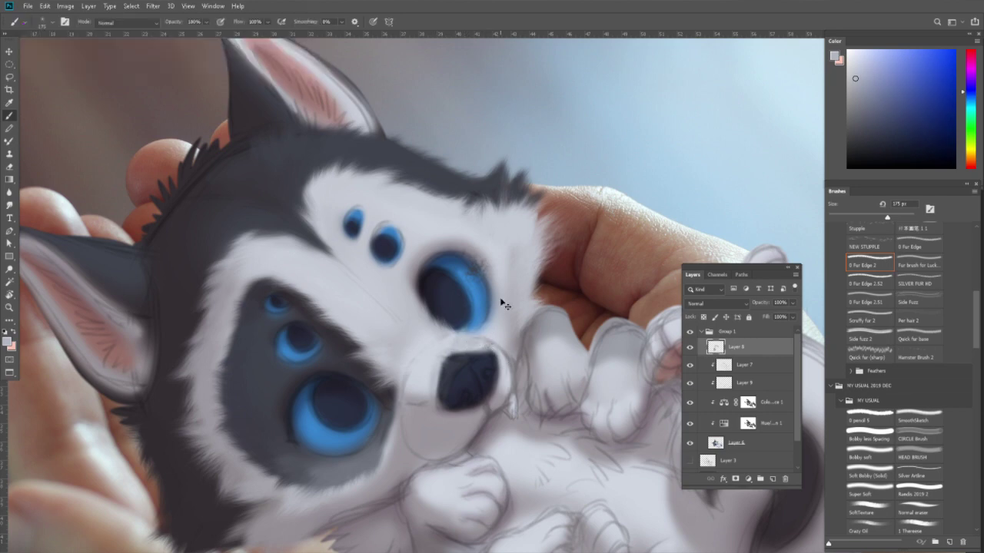
pyautogui.keyDown('alt'); pyautogui.click(426, 202); pyautogui.keyUp('alt')
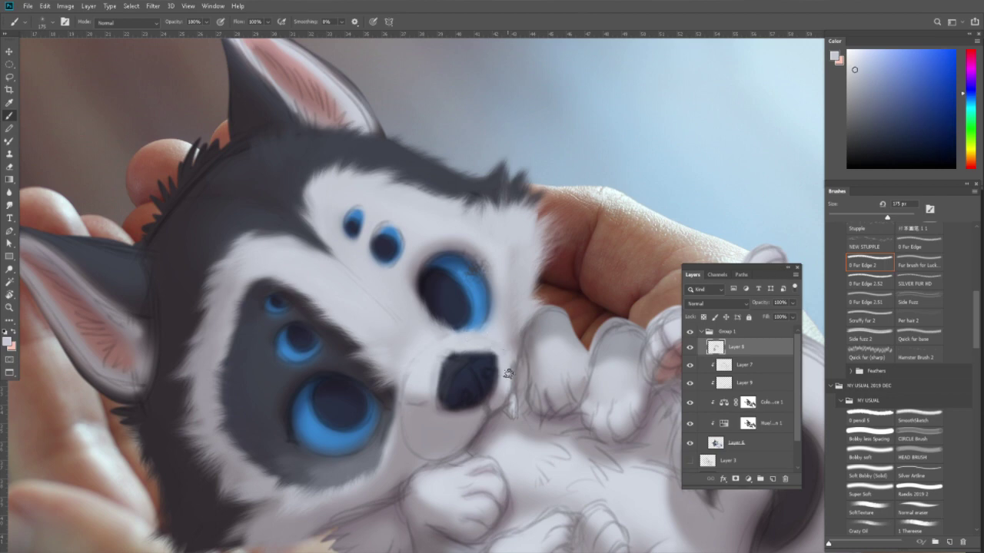
pyautogui.keyDown('alt'); pyautogui.click(475, 418); pyautogui.keyUp('alt')
pyautogui.keyDown('alt'); pyautogui.click(465, 429); pyautogui.keyUp('alt')
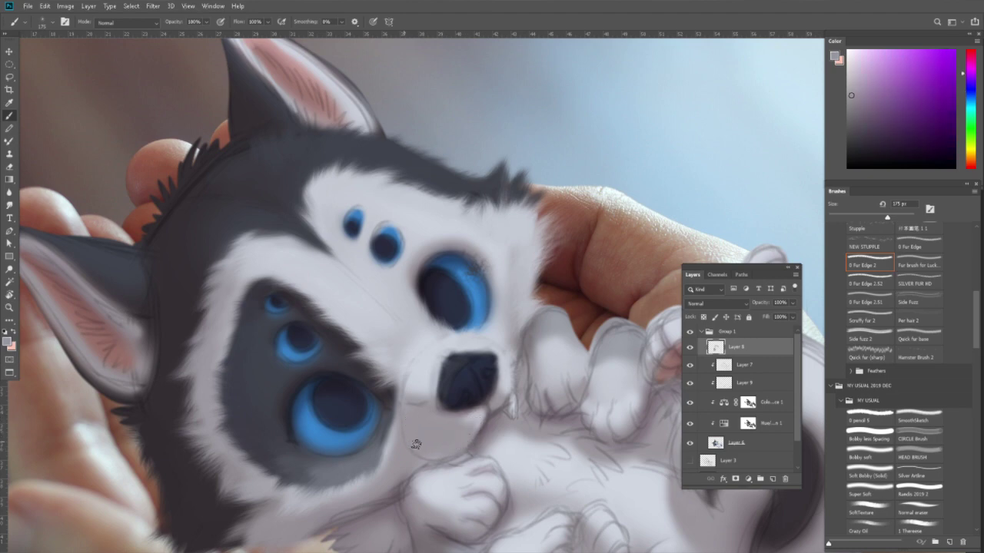
# Sample a range of fur tones, from dark blue-grey near the eye to near-white.
pyautogui.keyDown('alt'); pyautogui.click(381, 435); pyautogui.keyUp('alt')
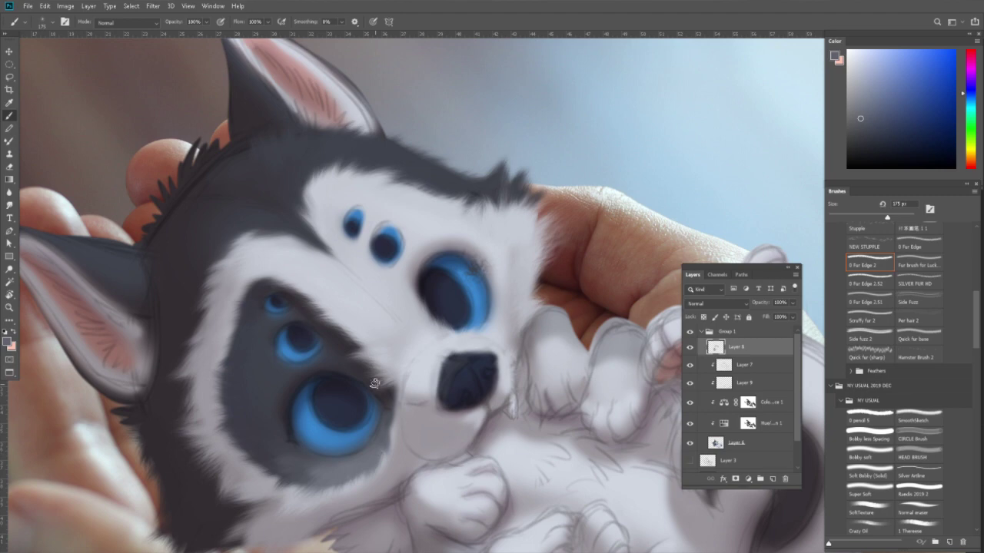
pyautogui.keyDown('alt'); pyautogui.click(229, 360); pyautogui.keyUp('alt')
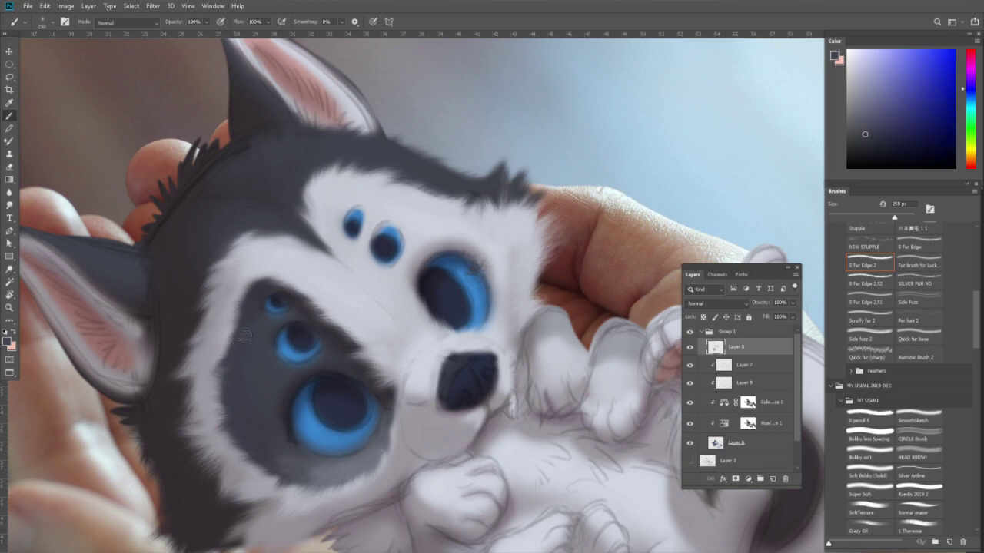
pyautogui.keyDown('alt'); pyautogui.click(258, 291); pyautogui.keyUp('alt')
pyautogui.keyDown('alt'); pyautogui.click(289, 266); pyautogui.keyUp('alt')
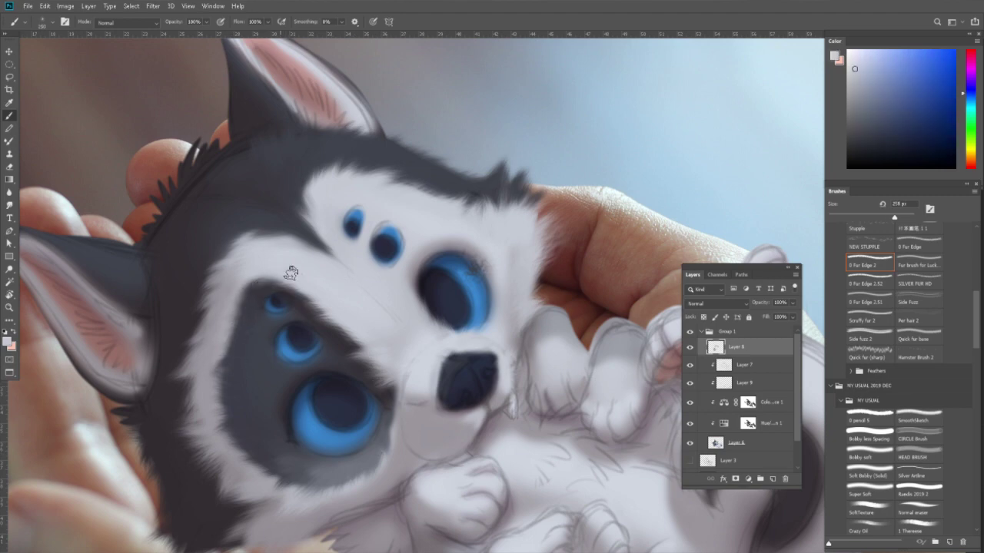
pyautogui.keyDown('alt'); pyautogui.click(343, 327); pyautogui.keyUp('alt')
pyautogui.keyDown('alt'); pyautogui.click(421, 374); pyautogui.keyUp('alt')
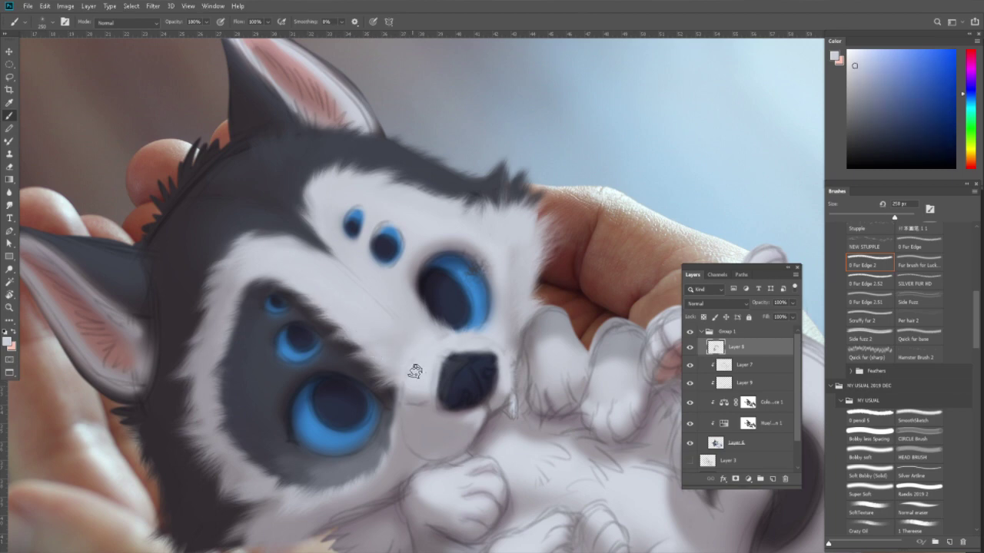
# Zoom out to the whole composite and sample several darker and lighter fur colours.
pyautogui.press('z')
pyautogui.moveTo(514, 241); pyautogui.dragTo(507, 231)
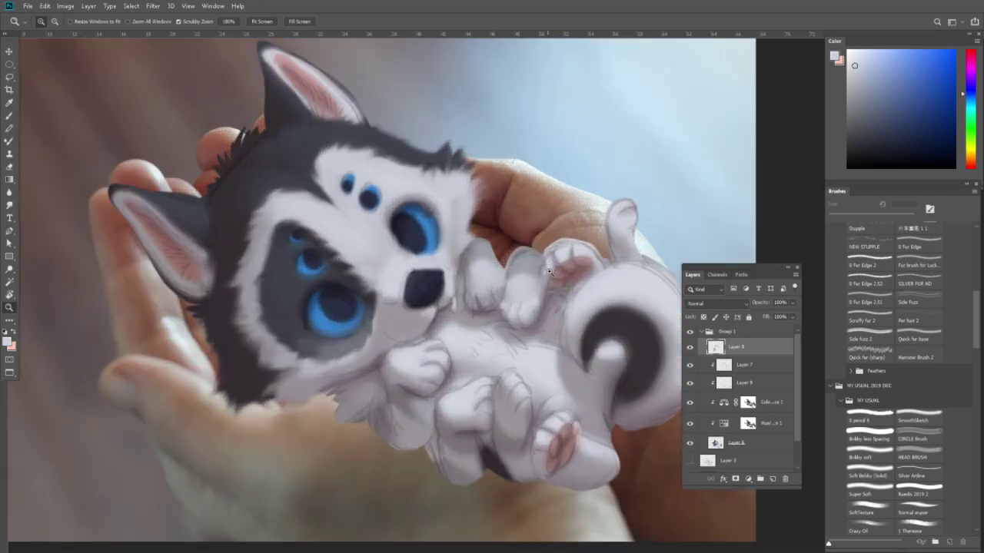
pyautogui.press('b')
pyautogui.keyDown('alt'); pyautogui.click(481, 242); pyautogui.keyUp('alt')
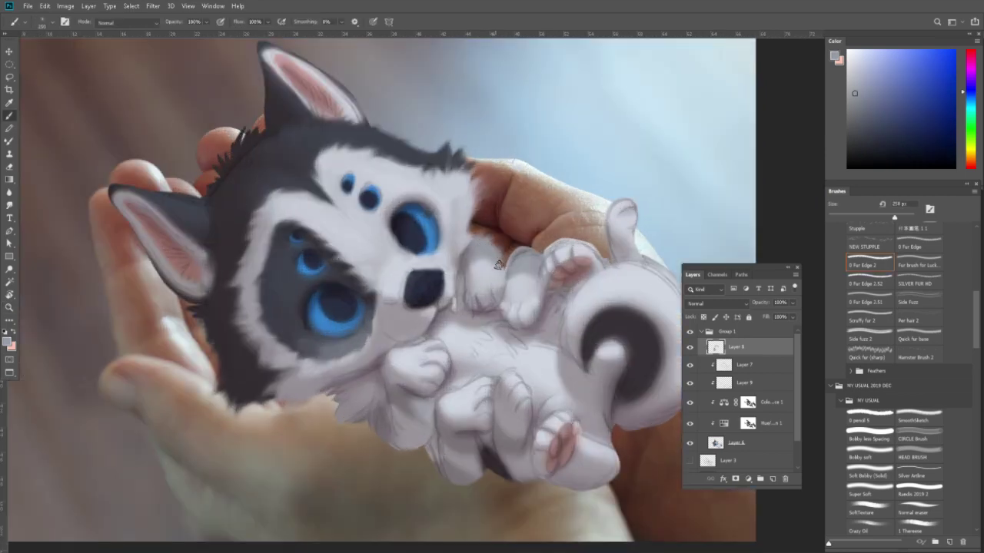
pyautogui.keyDown('alt'); pyautogui.click(492, 261); pyautogui.keyUp('alt')
pyautogui.keyDown('alt'); pyautogui.click(472, 269); pyautogui.keyUp('alt')
pyautogui.keyDown('alt'); pyautogui.click(530, 279); pyautogui.keyUp('alt')
pyautogui.keyDown('alt'); pyautogui.click(505, 292); pyautogui.keyUp('alt')
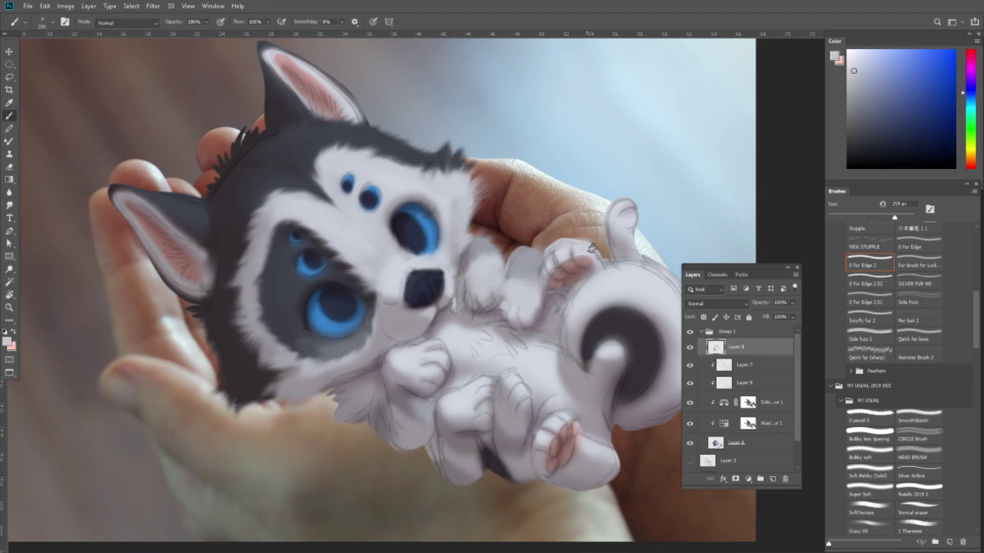
# Move to the tail and brush soft white fur onto its right edge with a larger brush.
pyautogui.moveTo(581, 247); pyautogui.dragTo(518, 294)
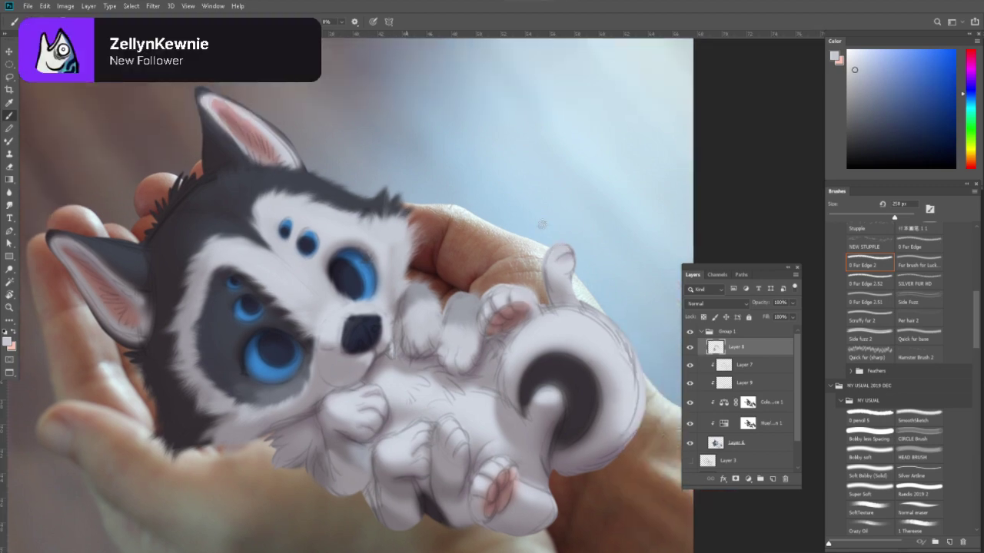
pyautogui.keyDown('alt'); pyautogui.click(542, 225); pyautogui.keyUp('alt')
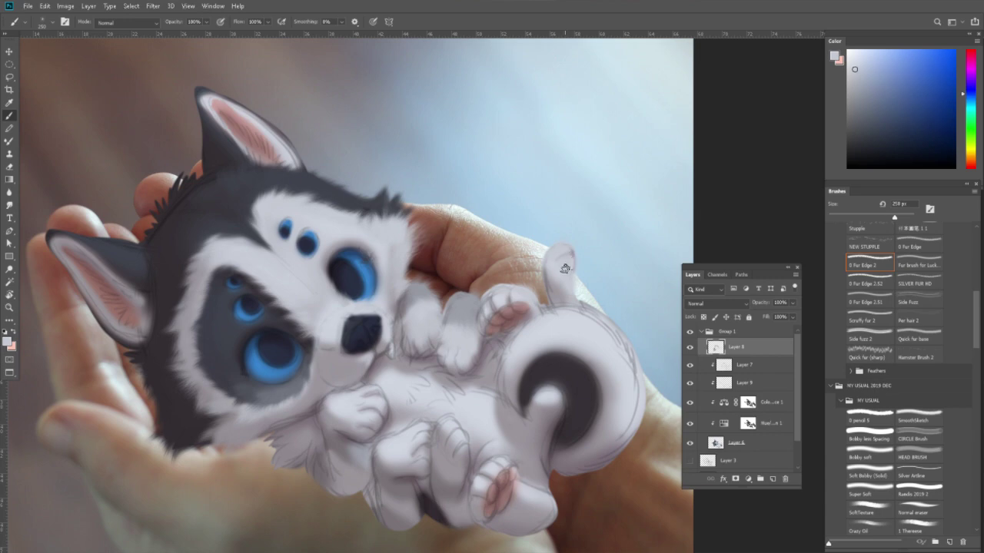
pyautogui.keyDown('alt'); pyautogui.click(588, 319); pyautogui.keyUp('alt')
pyautogui.press(']')
pyautogui.press(']')
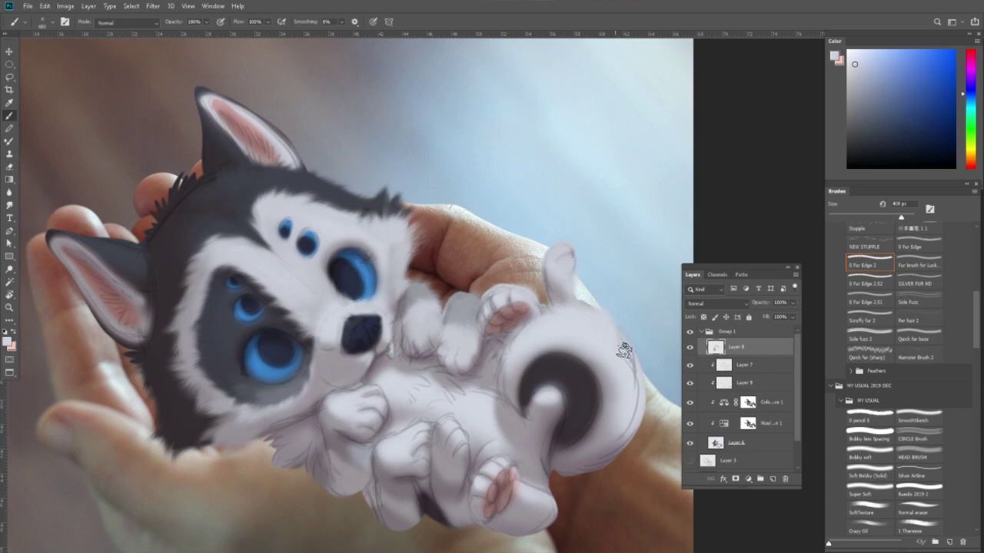
pyautogui.moveTo(624, 350); pyautogui.dragTo(649, 408)
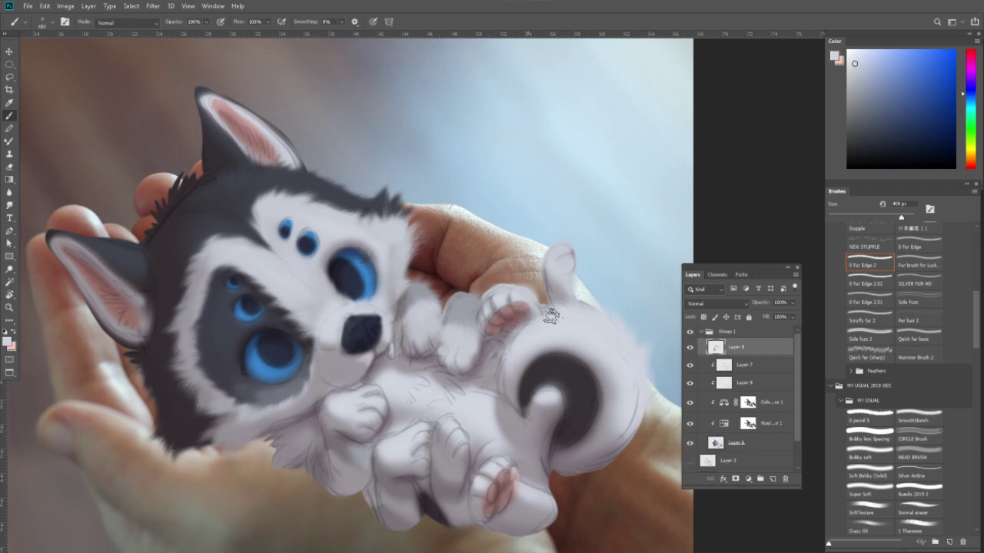
# Sample the dark tail-patch greys and extend dark fur along the top of the patch.
pyautogui.keyDown('alt'); pyautogui.click(517, 353); pyautogui.keyUp('alt')
pyautogui.keyDown('alt'); pyautogui.click(551, 358); pyautogui.keyUp('alt')
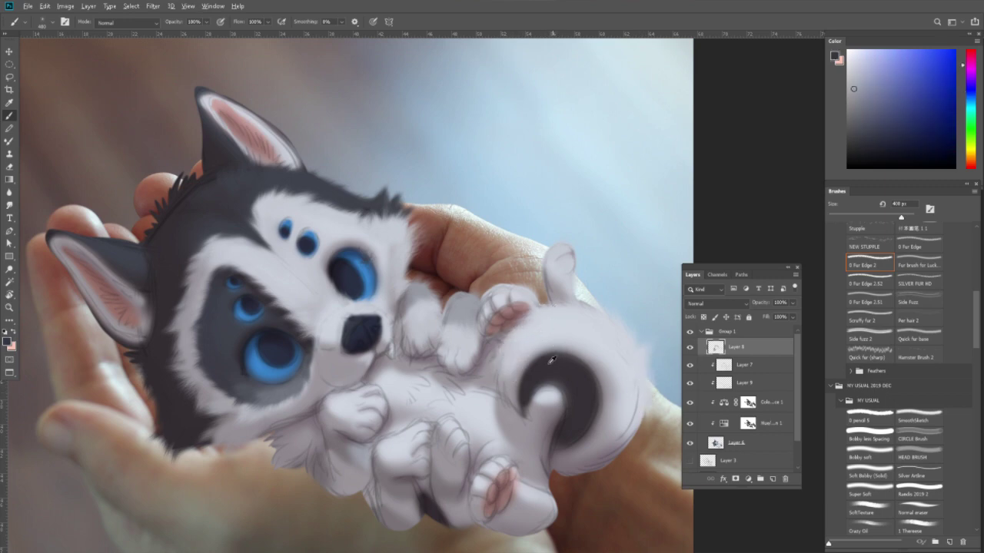
pyautogui.keyDown('alt'); pyautogui.click(522, 372); pyautogui.keyUp('alt')
pyautogui.moveTo(527, 367)
pyautogui.mouseDown()
pyautogui.moveTo(564, 341)
pyautogui.moveTo(589, 369)
pyautogui.moveTo(582, 426)
pyautogui.moveTo(561, 442)
pyautogui.moveTo(588, 433)
pyautogui.moveTo(579, 408)
pyautogui.mouseUp()
pyautogui.keyDown('alt'); pyautogui.click(577, 338); pyautogui.keyUp('alt')
pyautogui.keyDown('alt'); pyautogui.click(598, 388); pyautogui.keyUp('alt')
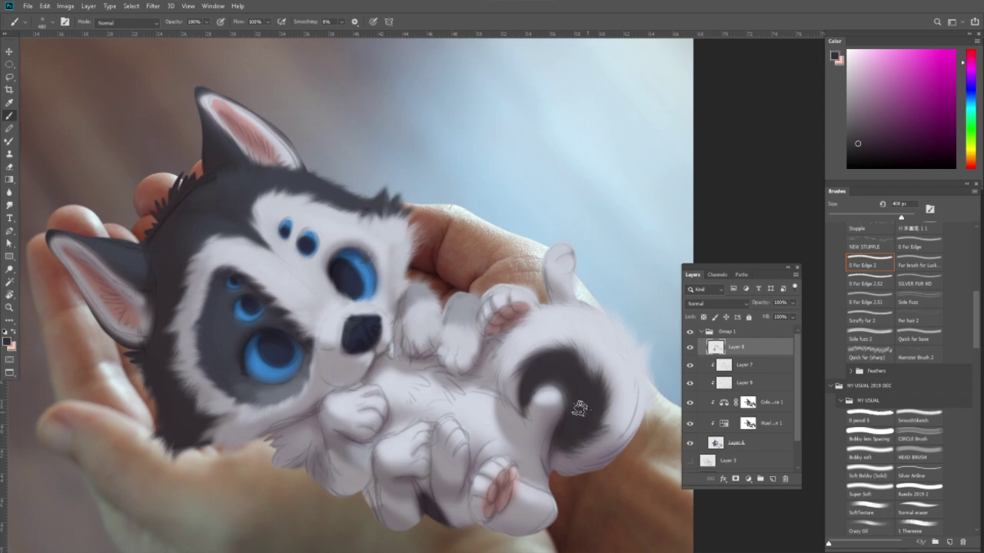
# Paint pale pinkish and bluish-grey fur along the tail's right and lower-right edges.
pyautogui.press('[')
pyautogui.press('[')
pyautogui.keyDown('alt'); pyautogui.click(560, 456); pyautogui.keyUp('alt')
pyautogui.press(']')
pyautogui.press(']')
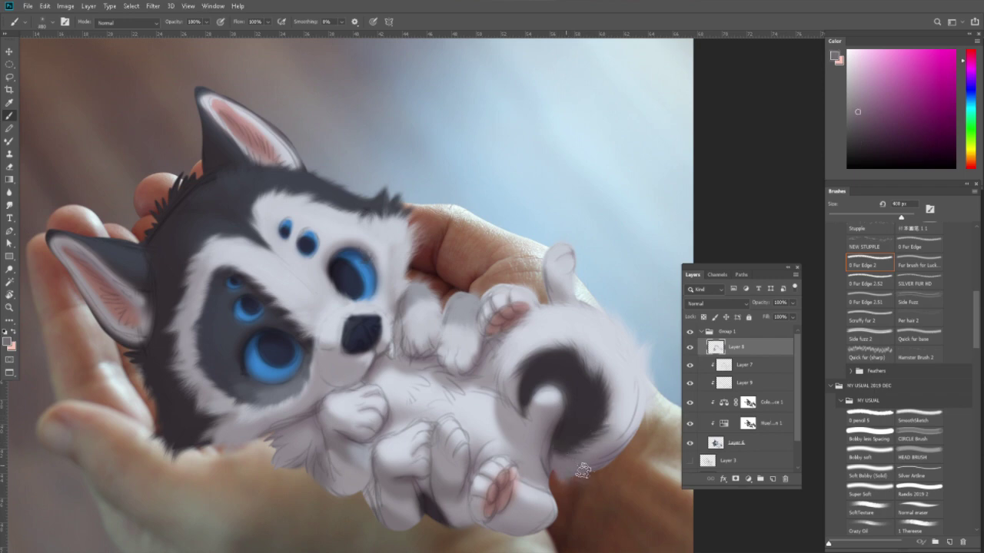
pyautogui.moveTo(583, 470)
pyautogui.mouseDown()
pyautogui.moveTo(637, 419)
pyautogui.moveTo(630, 404)
pyautogui.moveTo(603, 446)
pyautogui.moveTo(614, 431)
pyautogui.moveTo(612, 445)
pyautogui.moveTo(552, 475)
pyautogui.mouseUp()
pyautogui.keyDown('alt'); pyautogui.click(642, 402); pyautogui.keyUp('alt')
pyautogui.keyDown('alt'); pyautogui.click(605, 442); pyautogui.keyUp('alt')
pyautogui.keyDown('alt'); pyautogui.click(629, 388); pyautogui.keyUp('alt')
pyautogui.keyDown('alt'); pyautogui.click(541, 462); pyautogui.keyUp('alt')
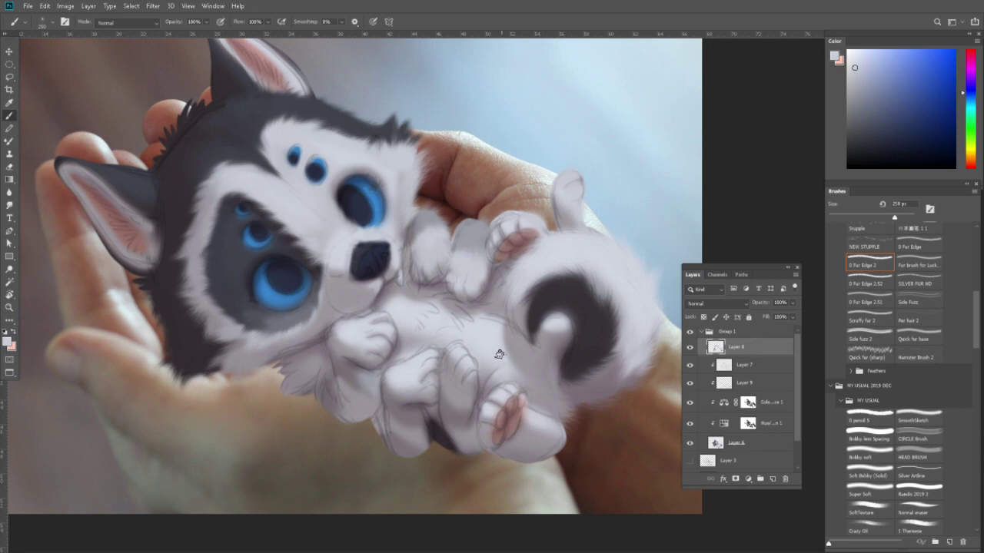
# Enlarge the brush and sample lavender, blue-grey and grey-purple belly fur tones.
pyautogui.press(']')
pyautogui.press(']')
pyautogui.press(']')
pyautogui.keyDown('alt'); pyautogui.click(411, 286); pyautogui.keyUp('alt')
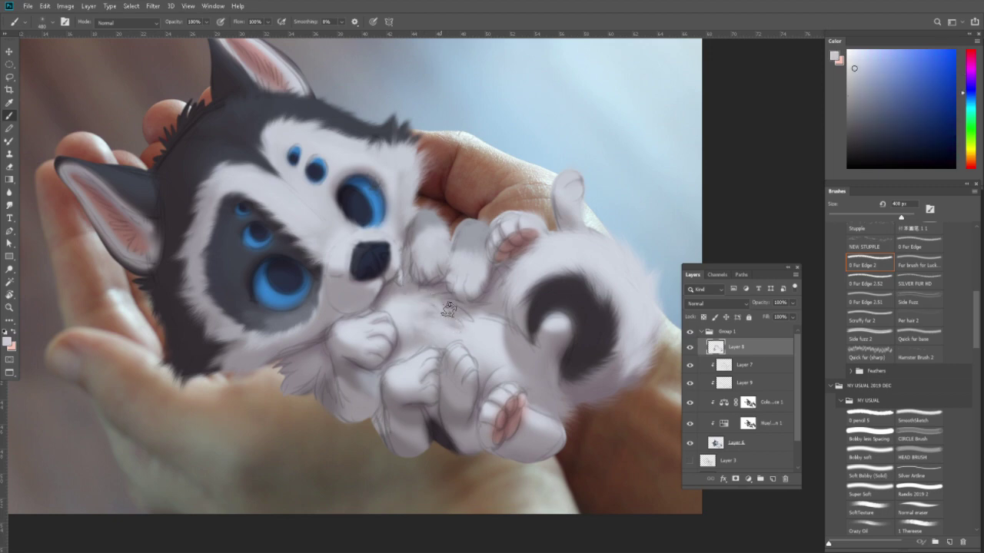
pyautogui.keyDown('alt'); pyautogui.click(449, 311); pyautogui.keyUp('alt')
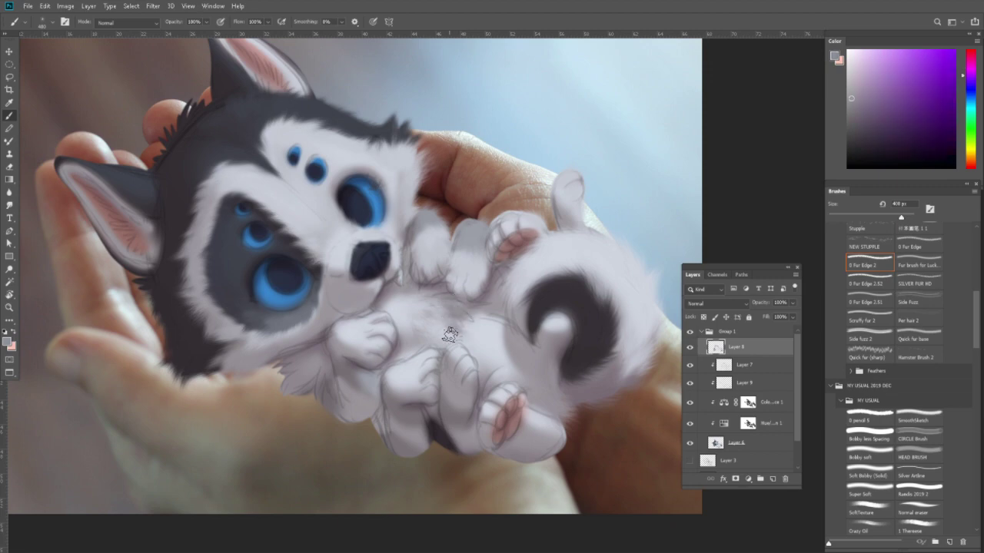
pyautogui.keyDown('alt'); pyautogui.click(419, 315); pyautogui.keyUp('alt')
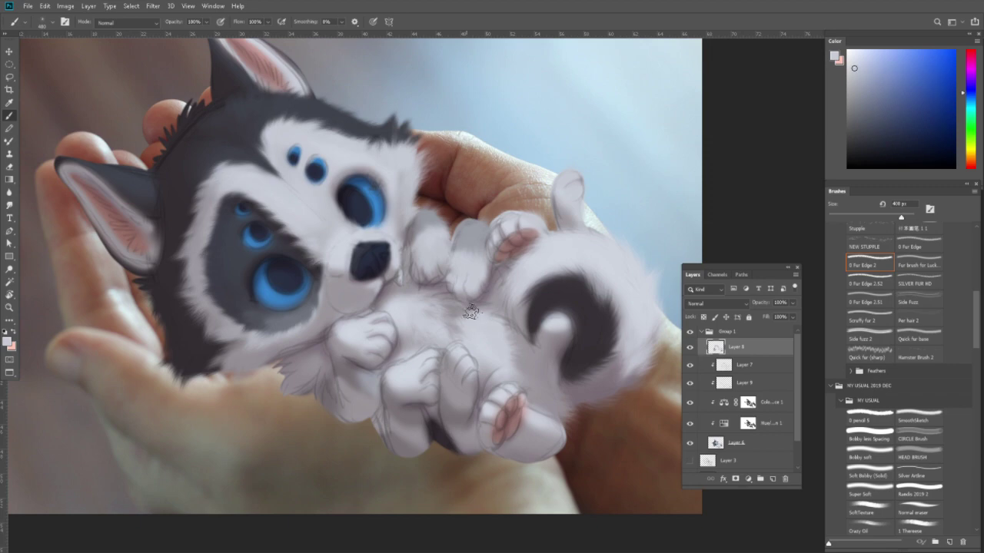
pyautogui.keyDown('alt'); pyautogui.click(419, 318); pyautogui.keyUp('alt')
pyautogui.keyDown('alt'); pyautogui.click(411, 342); pyautogui.keyUp('alt')
pyautogui.keyDown('alt'); pyautogui.click(343, 339); pyautogui.keyUp('alt')
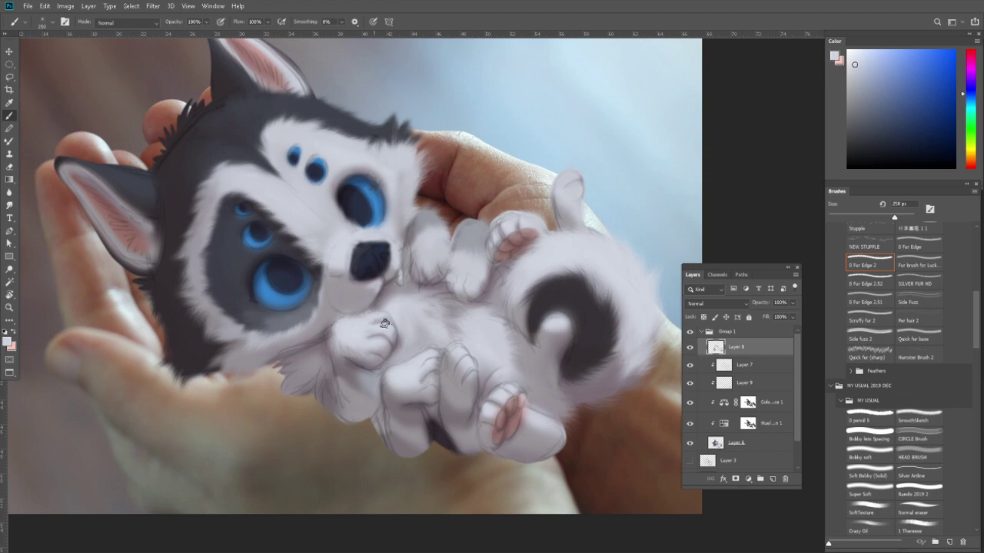
pyautogui.keyDown('alt'); pyautogui.click(279, 364); pyautogui.keyUp('alt')
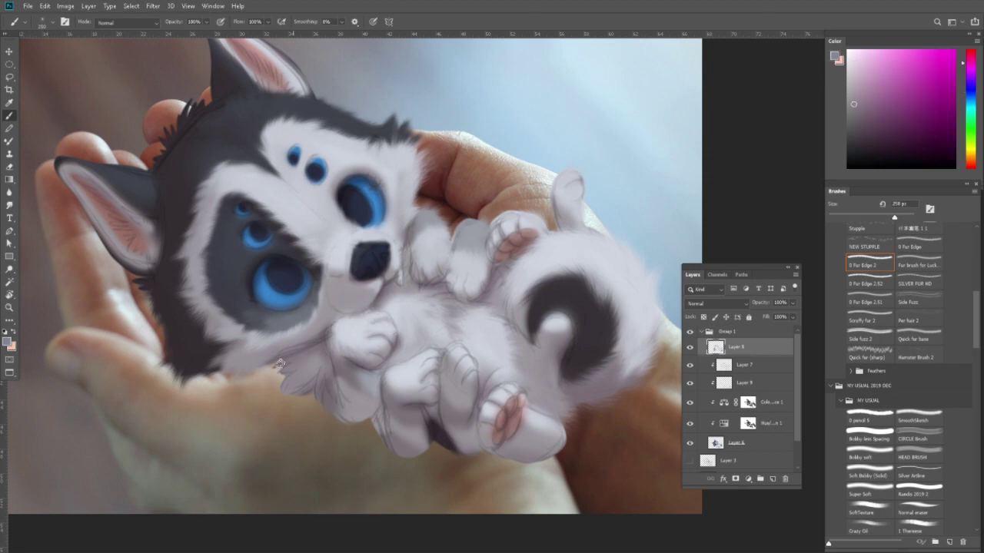
pyautogui.keyDown('alt'); pyautogui.click(308, 326); pyautogui.keyUp('alt')
pyautogui.keyDown('alt'); pyautogui.click(354, 325); pyautogui.keyUp('alt')
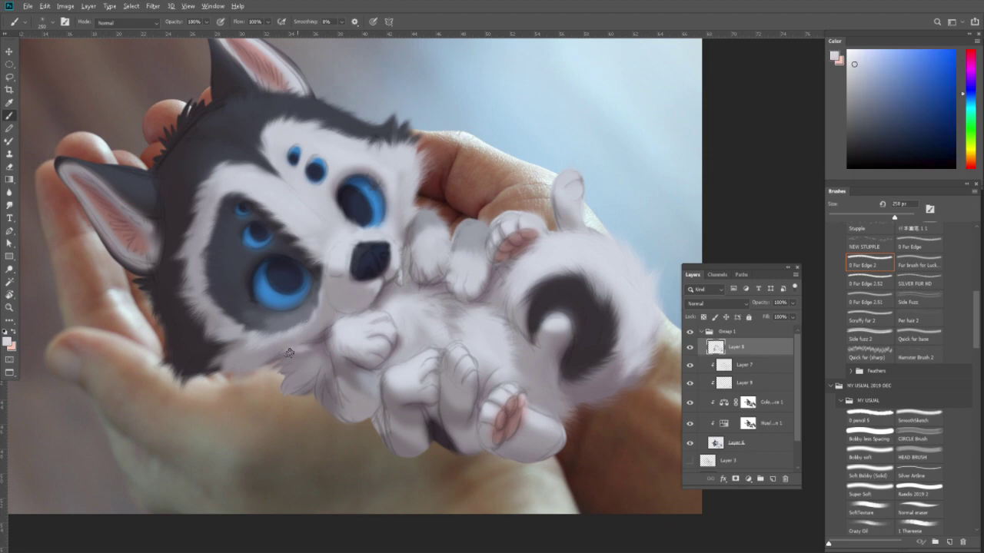
pyautogui.keyDown('alt'); pyautogui.click(302, 342); pyautogui.keyUp('alt')
# Zoom and pan to centre the puppy's face, then sample a dark blue-grey from its fur.
pyautogui.press('z')
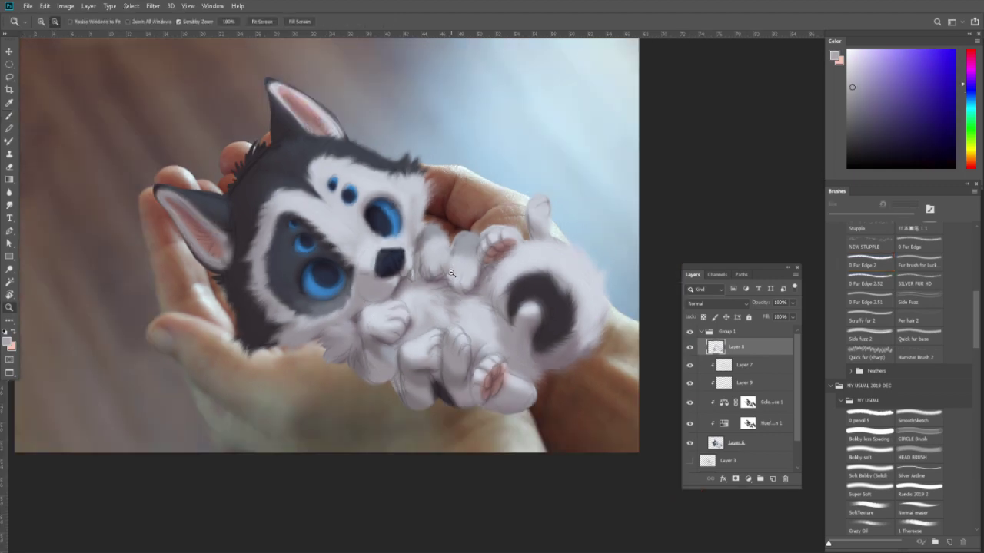
pyautogui.scroll(-5, 449, 232)
pyautogui.scroll(2, 450, 232)
pyautogui.scroll(2, 450, 232)
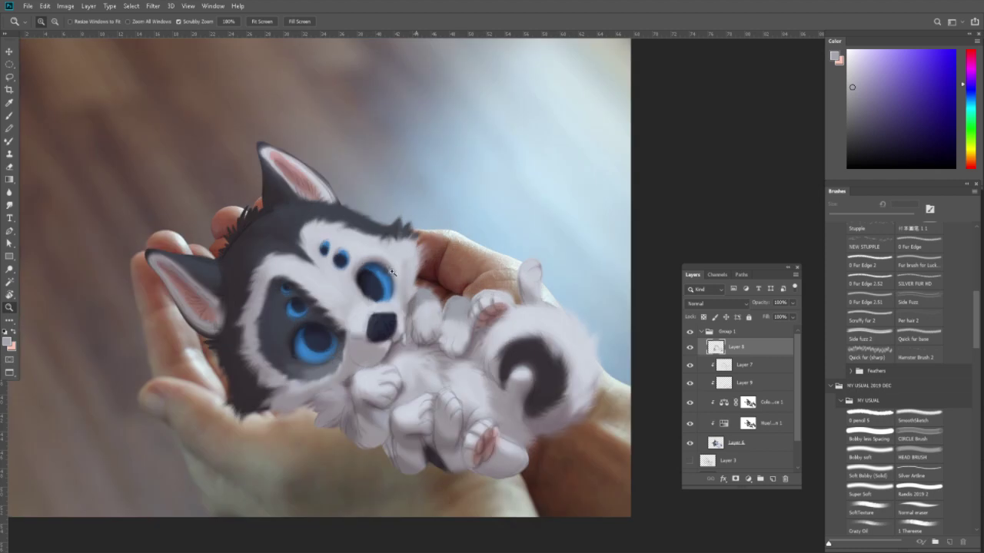
pyautogui.scroll(1, 449, 232)
pyautogui.press('b')
pyautogui.moveTo(390, 286); pyautogui.dragTo(430, 305)
pyautogui.press('v')
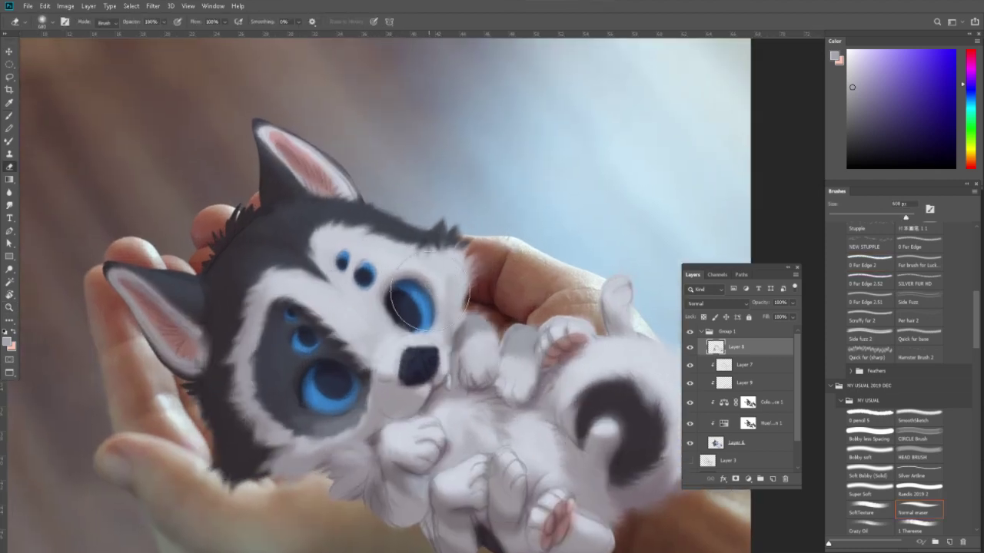
pyautogui.press('b')
pyautogui.moveTo(424, 300); pyautogui.dragTo(450, 343)
pyautogui.keyDown('alt'); pyautogui.click(408, 286); pyautogui.keyUp('alt')
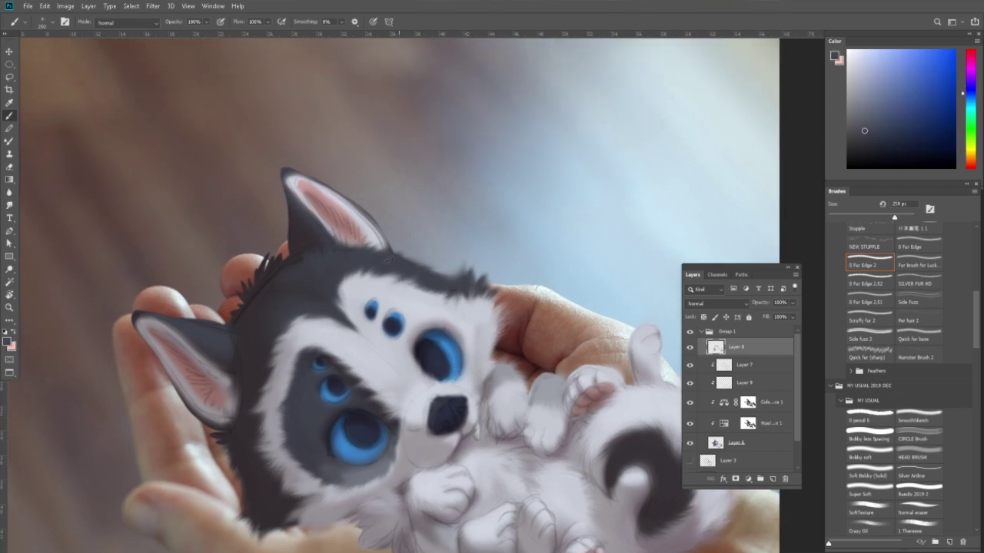
# Sample dark ear tones and paint dark fur strands along the head's left edge.
pyautogui.keyDown('alt'); pyautogui.click(393, 255); pyautogui.keyUp('alt')
pyautogui.keyDown('alt'); pyautogui.click(294, 215); pyautogui.keyUp('alt')
pyautogui.keyDown('alt'); pyautogui.click(255, 273); pyautogui.keyUp('alt')
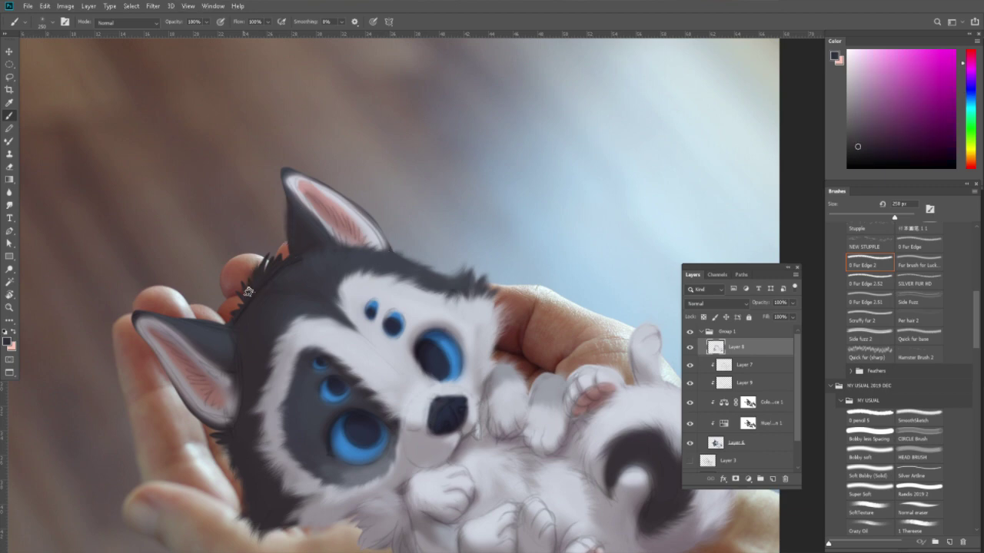
pyautogui.moveTo(246, 292); pyautogui.dragTo(243, 302)
# Sample dark blue-grey, magenta-tinted and desaturated blue tones from the left ear.
pyautogui.keyDown('alt'); pyautogui.click(300, 267); pyautogui.keyUp('alt')
pyautogui.keyDown('alt'); pyautogui.click(288, 278); pyautogui.keyUp('alt')
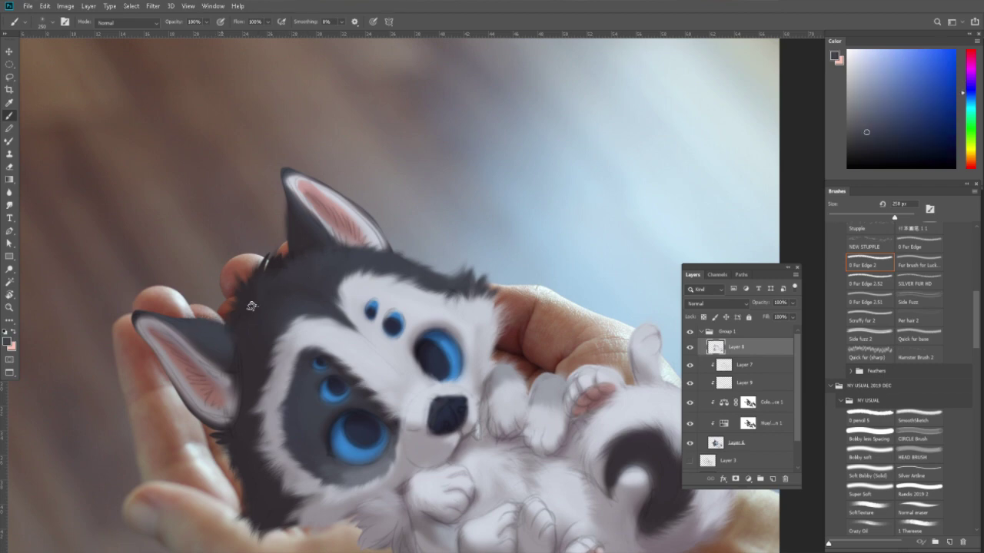
pyautogui.keyDown('alt'); pyautogui.click(266, 287); pyautogui.keyUp('alt')
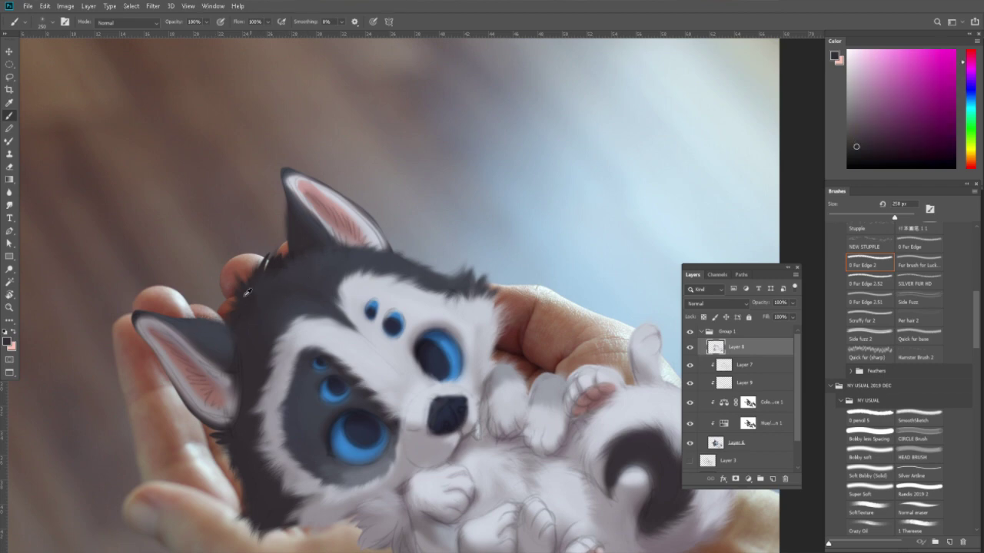
pyautogui.keyDown('alt'); pyautogui.click(195, 333); pyautogui.keyUp('alt')
pyautogui.keyDown('alt'); pyautogui.click(222, 354); pyautogui.keyUp('alt')
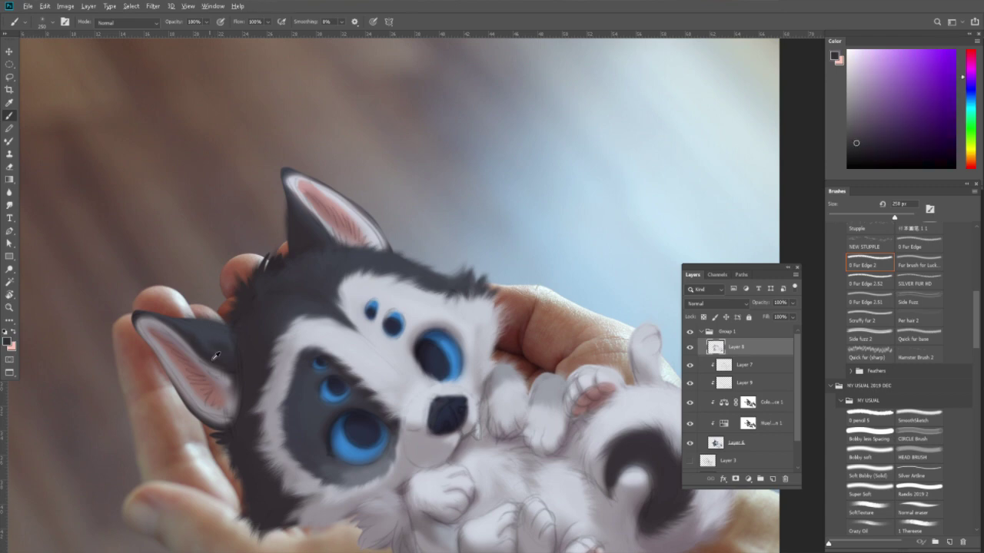
pyautogui.keyDown('alt'); pyautogui.click(217, 356); pyautogui.keyUp('alt')
# Sample inner-ear pinks and dark ear fur, ending on a slightly darker muted pink.
pyautogui.keyDown('alt'); pyautogui.click(169, 322); pyautogui.keyUp('alt')
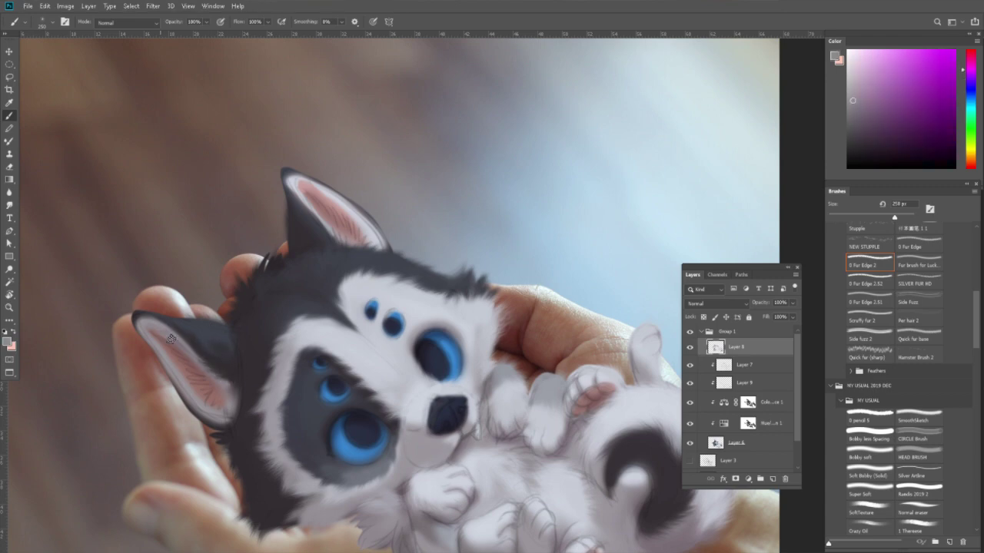
pyautogui.keyDown('alt'); pyautogui.click(171, 352); pyautogui.keyUp('alt')
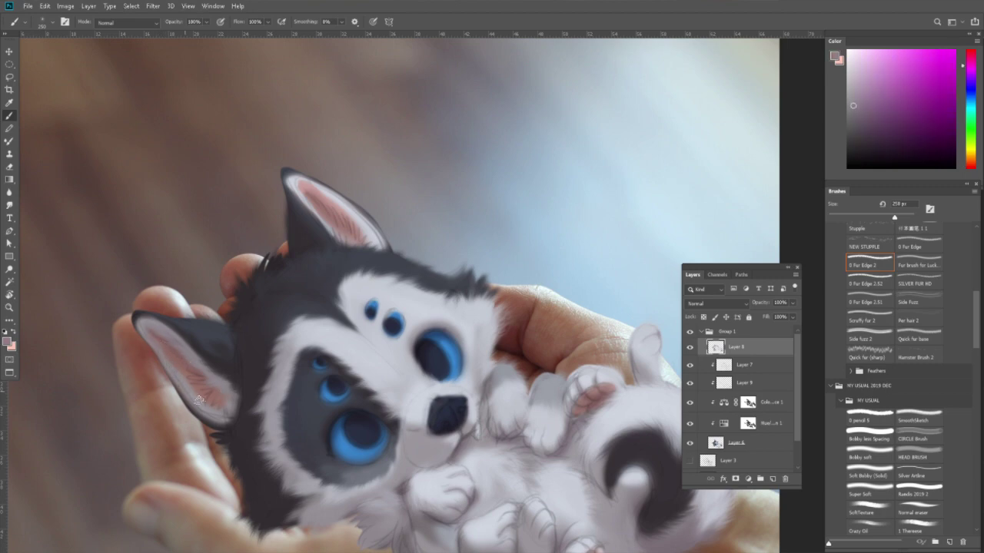
pyautogui.keyDown('alt'); pyautogui.click(177, 354); pyautogui.keyUp('alt')
pyautogui.keyDown('alt'); pyautogui.click(209, 389); pyautogui.keyUp('alt')
pyautogui.keyDown('alt'); pyautogui.click(230, 369); pyautogui.keyUp('alt')
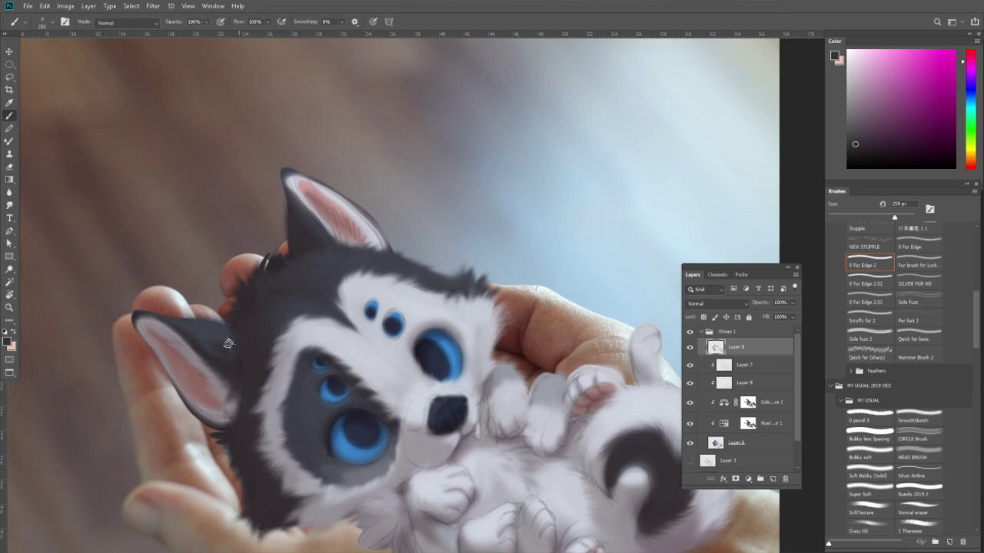
pyautogui.keyDown('alt'); pyautogui.click(233, 434); pyautogui.keyUp('alt')
pyautogui.keyDown('alt'); pyautogui.click(210, 398); pyautogui.keyUp('alt')
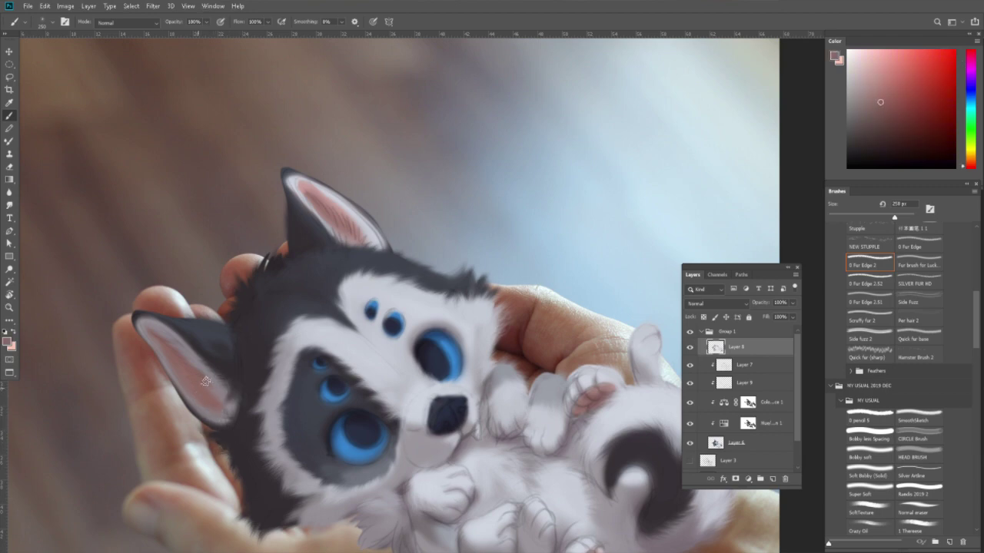
pyautogui.keyDown('alt'); pyautogui.click(239, 364); pyautogui.keyUp('alt')
pyautogui.keyDown('alt'); pyautogui.click(209, 366); pyautogui.keyUp('alt')
pyautogui.click(894, 118)
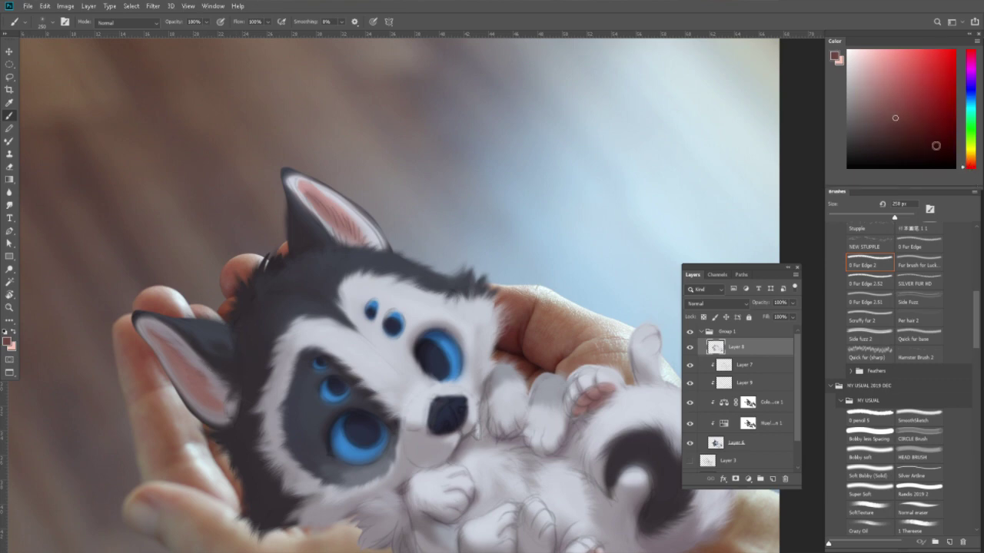
# Resize the brush from 400 to about 300 px and sample upper-ear pink and pale bluish-white fur.
pyautogui.press(']')
pyautogui.press(']')
pyautogui.press(']')
pyautogui.press(']')
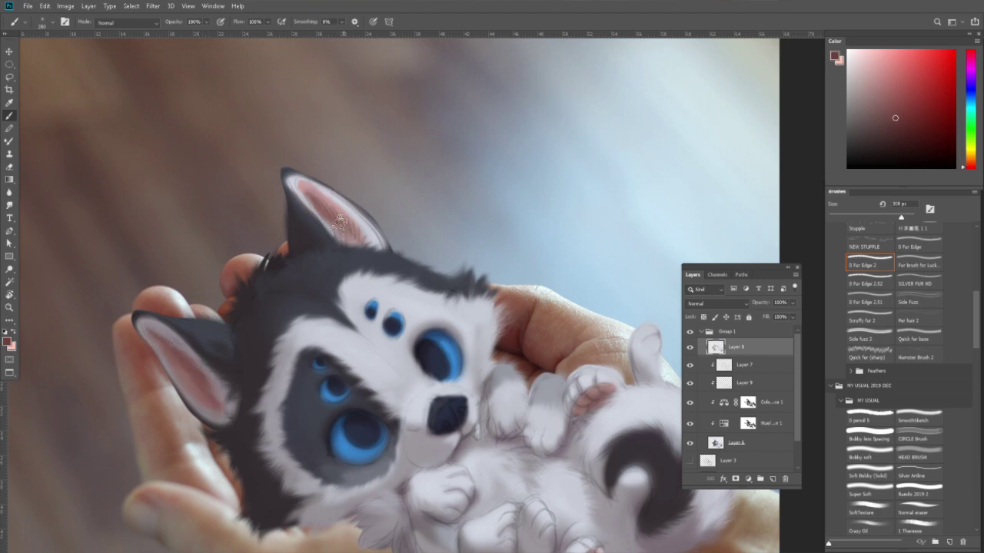
pyautogui.keyDown('alt'); pyautogui.click(323, 196); pyautogui.keyUp('alt')
pyautogui.press('[')
pyautogui.keyDown('alt'); pyautogui.click(378, 284); pyautogui.keyUp('alt')
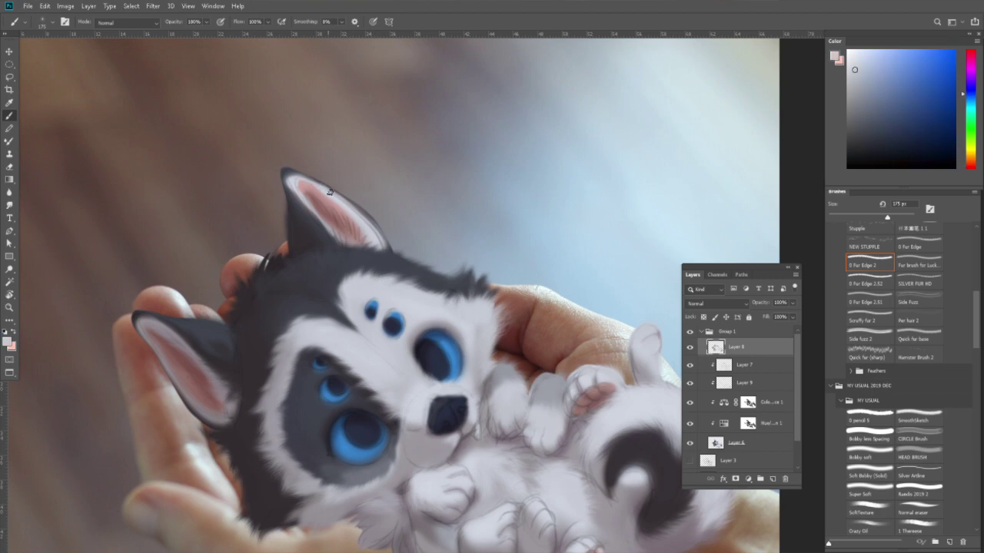
pyautogui.keyDown('alt'); pyautogui.click(332, 200); pyautogui.keyUp('alt')
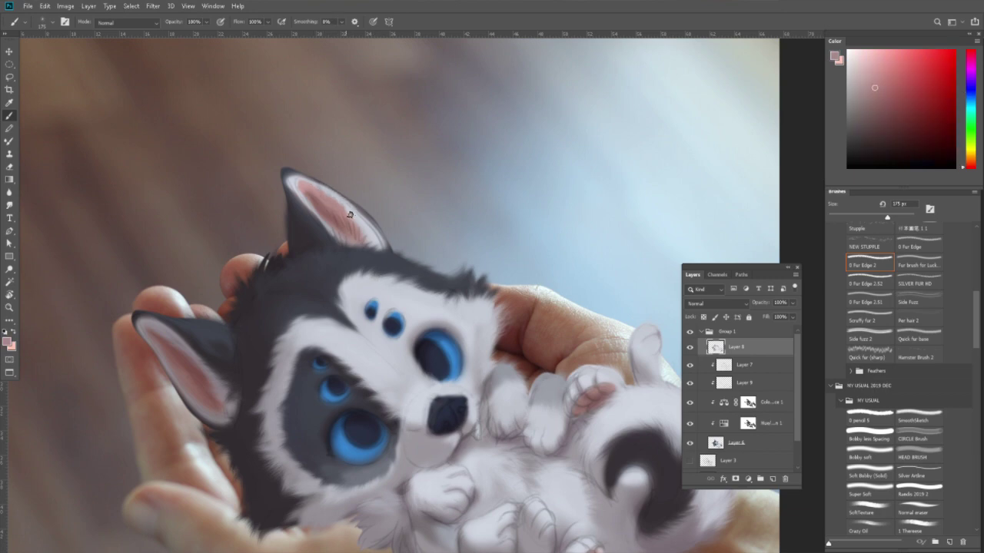
pyautogui.keyDown('alt'); pyautogui.click(348, 199); pyautogui.keyUp('alt')
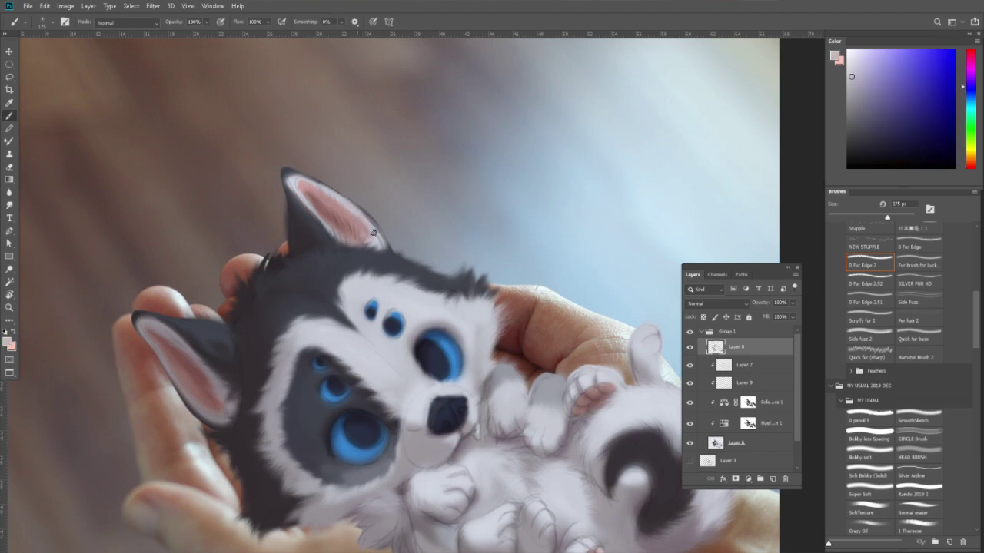
# Sample dark grey fur and pale pinkish white around the upper ear.
pyautogui.keyDown('alt'); pyautogui.click(291, 185); pyautogui.keyUp('alt')
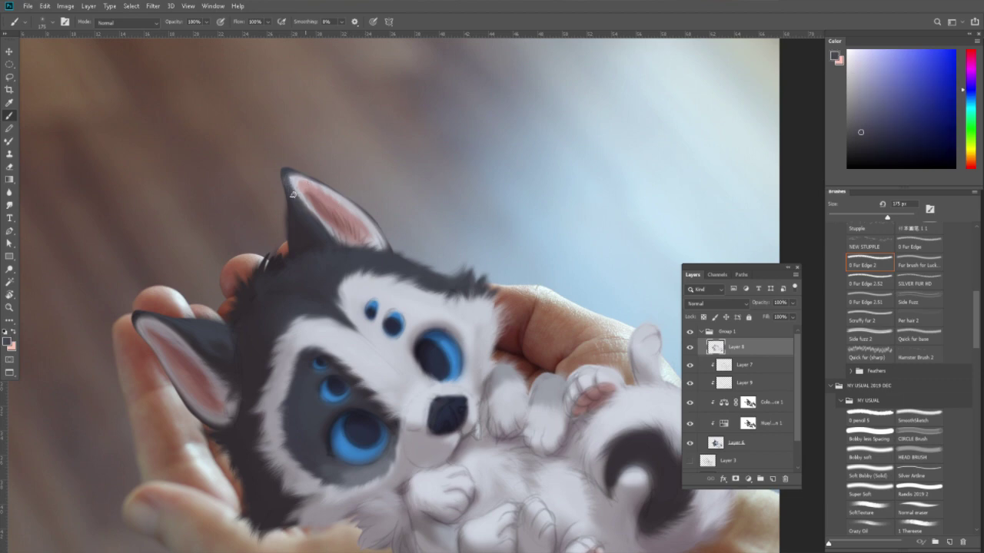
pyautogui.keyDown('alt'); pyautogui.click(314, 220); pyautogui.keyUp('alt')
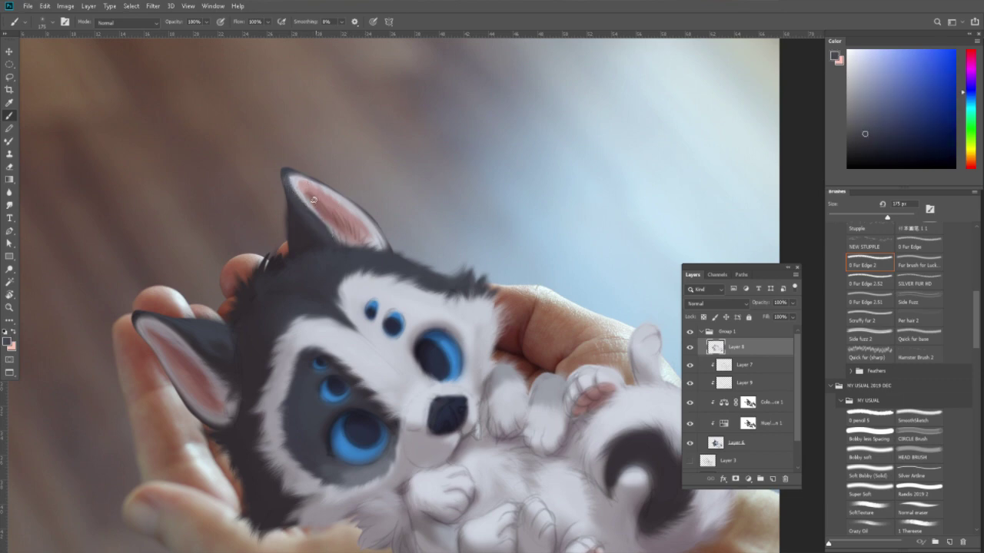
pyautogui.keyDown('alt'); pyautogui.click(292, 179); pyautogui.keyUp('alt')
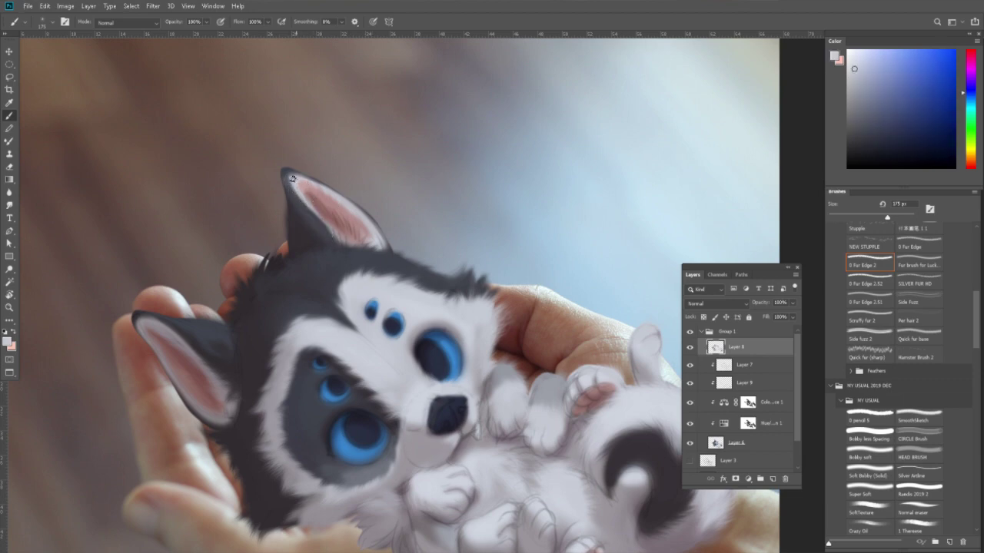
pyautogui.keyDown('alt'); pyautogui.click(323, 223); pyautogui.keyUp('alt')
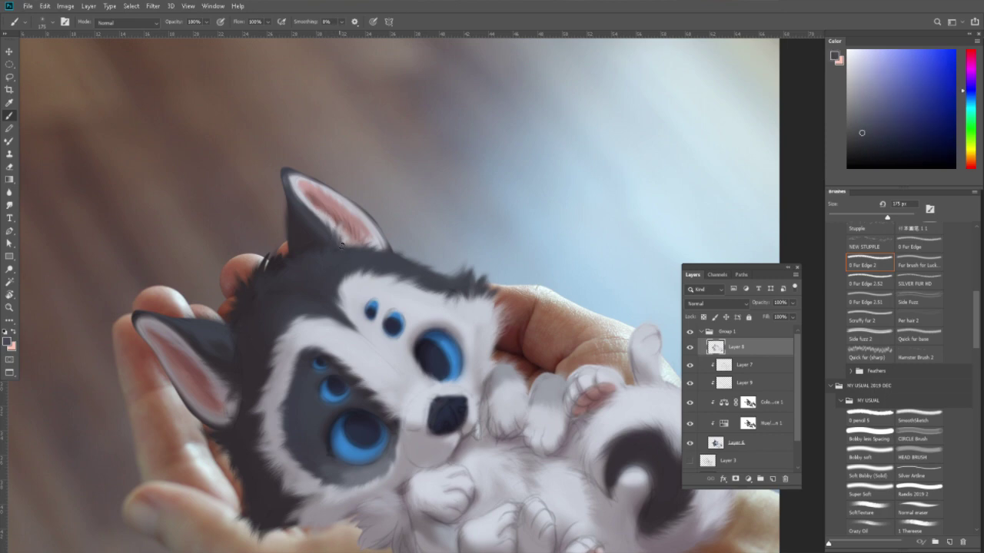
pyautogui.keyDown('alt'); pyautogui.click(346, 248); pyautogui.keyUp('alt')
# Sample purplish and blue-tinted dark tones and white forehead fur, then zoom out to fit.
pyautogui.keyDown('alt'); pyautogui.click(311, 243); pyautogui.keyUp('alt')
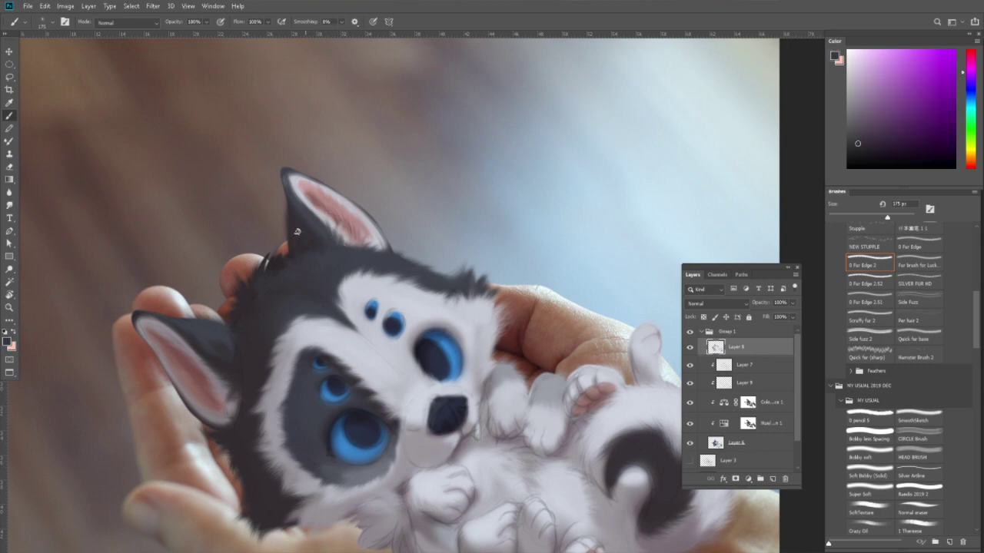
pyautogui.keyDown('alt'); pyautogui.click(296, 231); pyautogui.keyUp('alt')
pyautogui.keyDown('alt'); pyautogui.click(268, 254); pyautogui.keyUp('alt')
pyautogui.keyDown('alt'); pyautogui.click(284, 268); pyautogui.keyUp('alt')
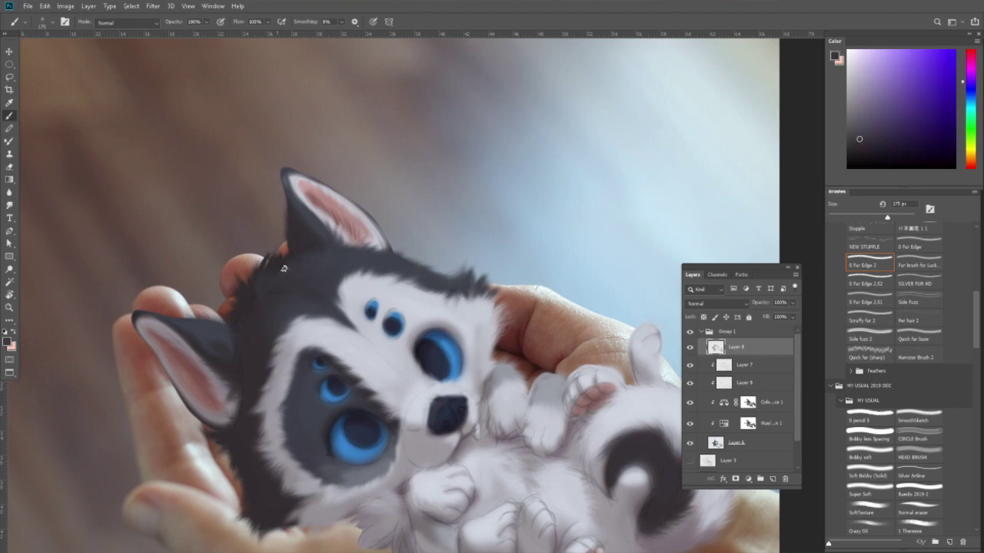
pyautogui.keyDown('alt'); pyautogui.click(408, 265); pyautogui.keyUp('alt')
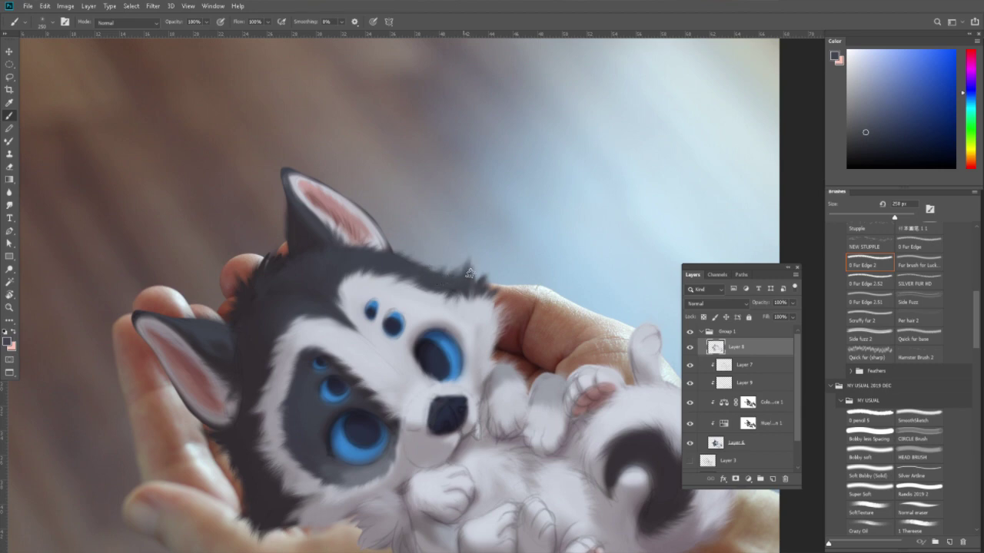
pyautogui.keyDown('alt'); pyautogui.click(452, 299); pyautogui.keyUp('alt')
pyautogui.press('z')
pyautogui.moveTo(482, 309); pyautogui.dragTo(430, 338)
# Shade under the nose and along the paw with the 48% Bobby soft brush in greyish purple.
pyautogui.hotkey('ctrl', '0')
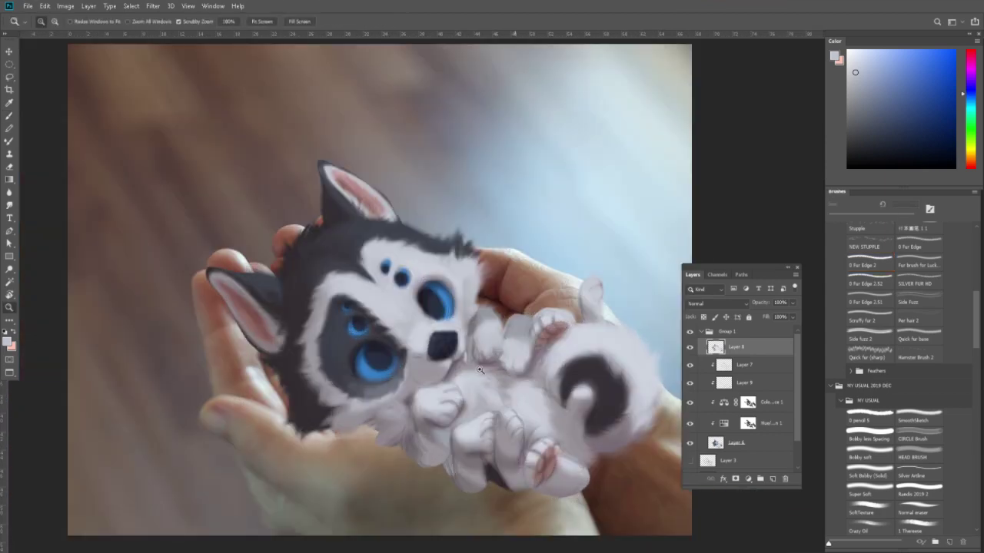
pyautogui.click(480, 371)
pyautogui.press('b')
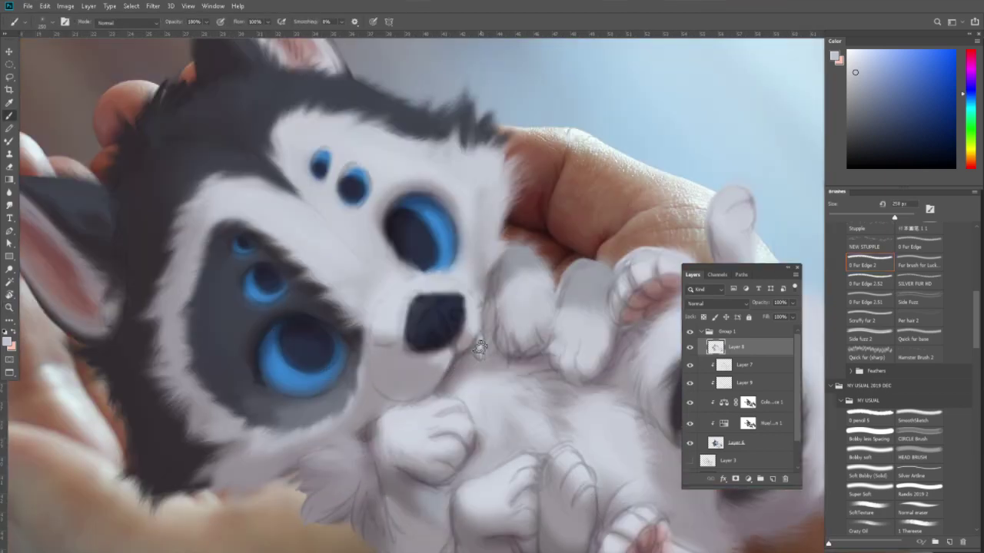
pyautogui.click(878, 460)
pyautogui.keyDown('alt'); pyautogui.click(467, 356); pyautogui.keyUp('alt')
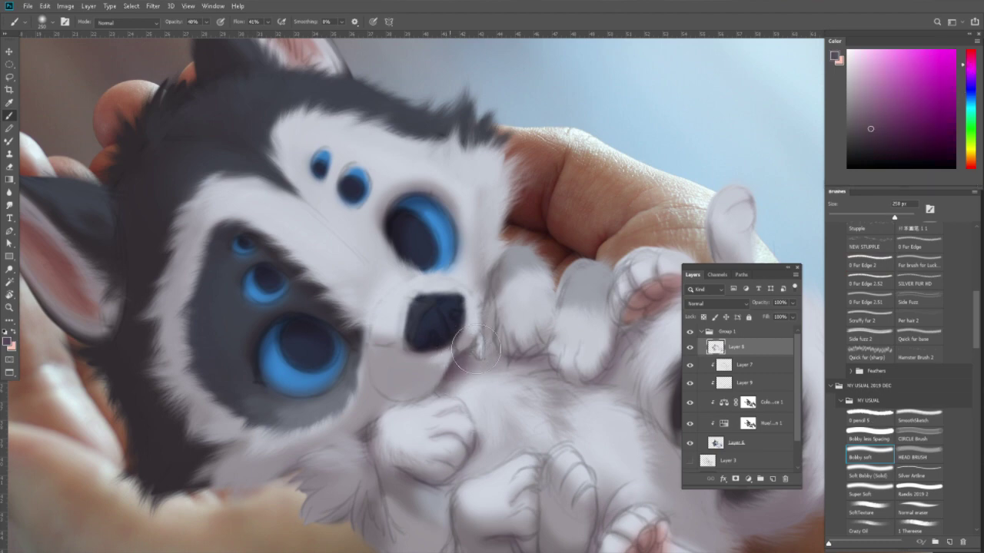
pyautogui.moveTo(454, 372)
pyautogui.mouseDown()
pyautogui.moveTo(494, 318)
pyautogui.moveTo(497, 350)
pyautogui.mouseUp()
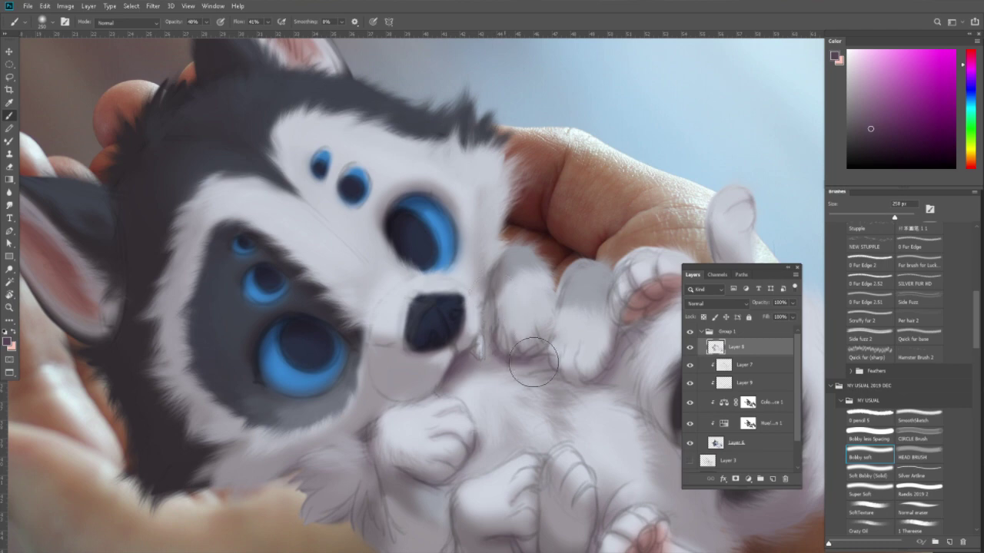
# Recenter the view on the puppy's face and reselect the 0 Fur Edge 2 brush.
pyautogui.press('z')
pyautogui.scroll(-5, 581, 332)
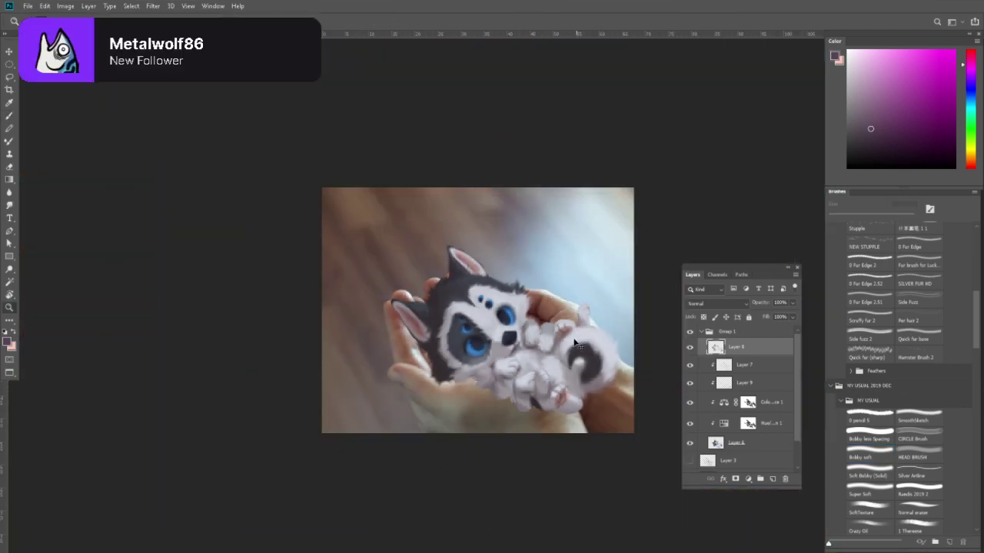
pyautogui.scroll(5, 531, 346)
pyautogui.press('b')
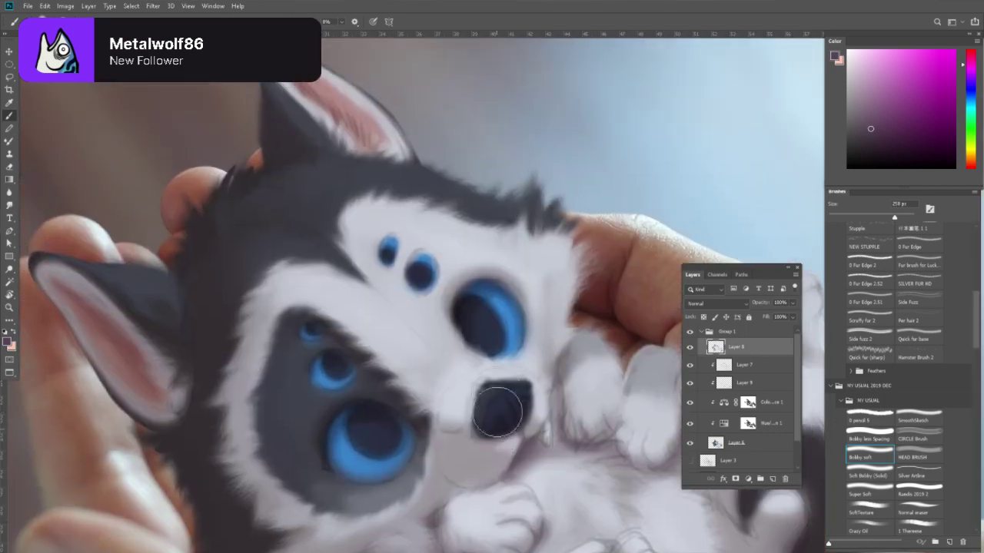
pyautogui.moveTo(431, 378); pyautogui.dragTo(546, 307)
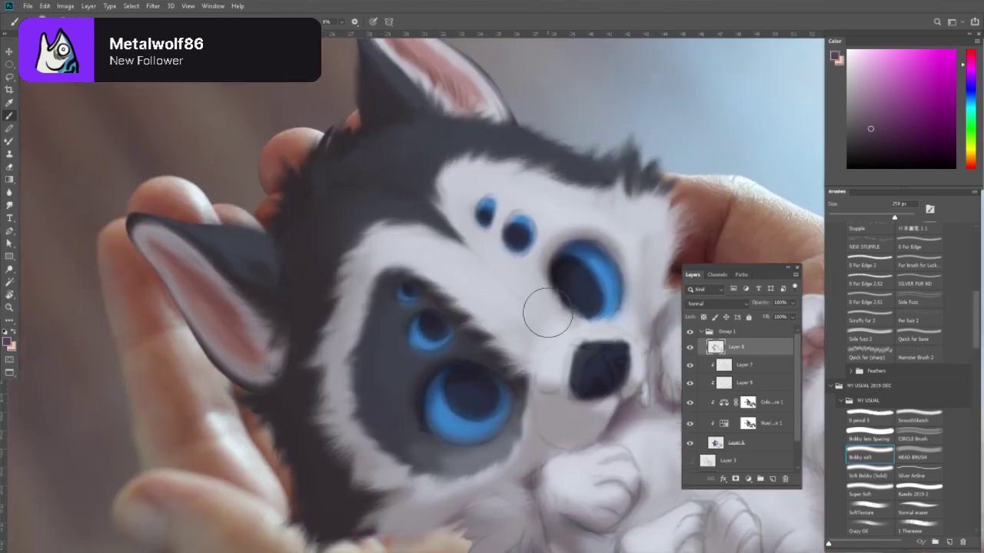
pyautogui.click(870, 265)
# Sample the eye-patch grey and dark fur colours, resizing the brush to 250 px.
pyautogui.press('[')
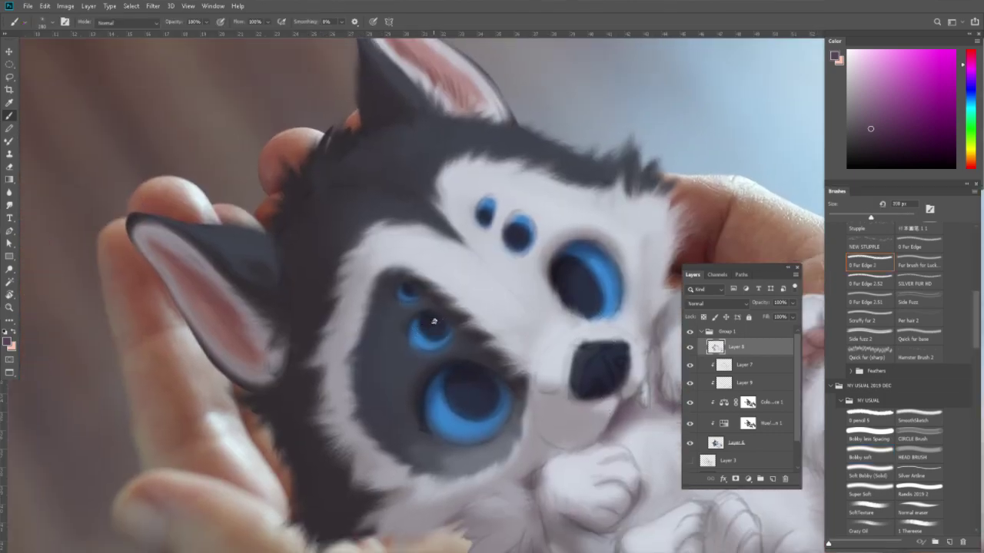
pyautogui.keyDown('alt'); pyautogui.click(378, 330); pyautogui.keyUp('alt')
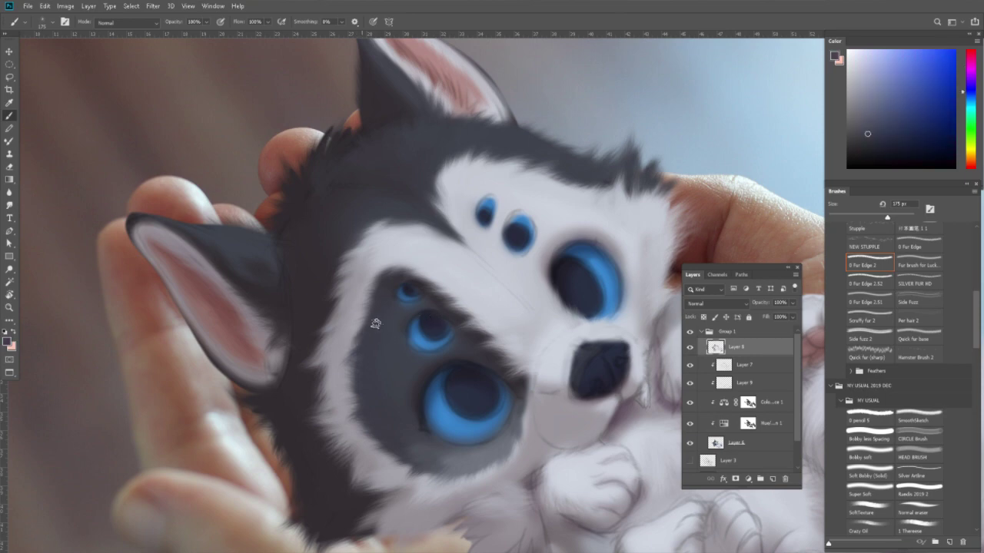
pyautogui.keyDown('alt'); pyautogui.click(367, 338); pyautogui.keyUp('alt')
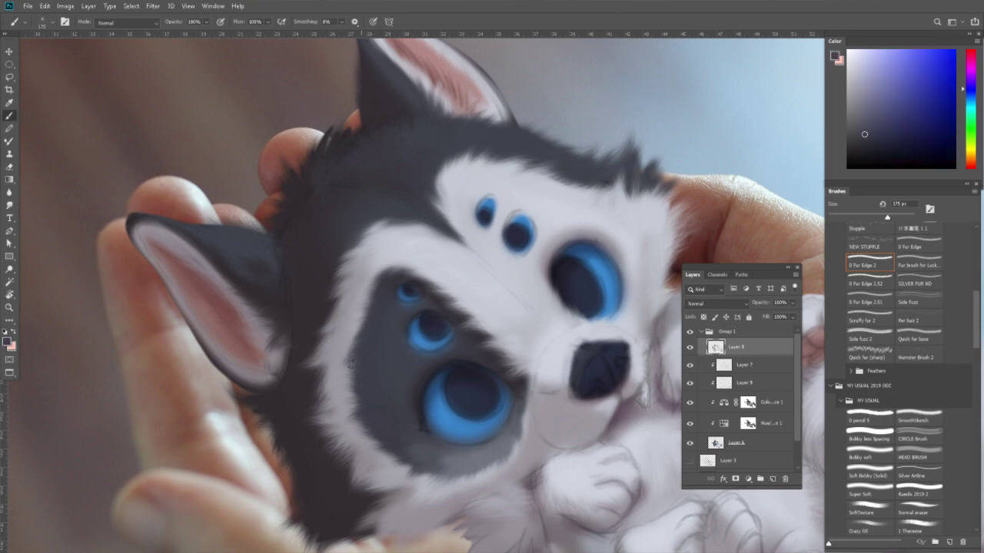
pyautogui.press(']')
pyautogui.press(']')
pyautogui.keyDown('alt'); pyautogui.click(327, 401); pyautogui.keyUp('alt')
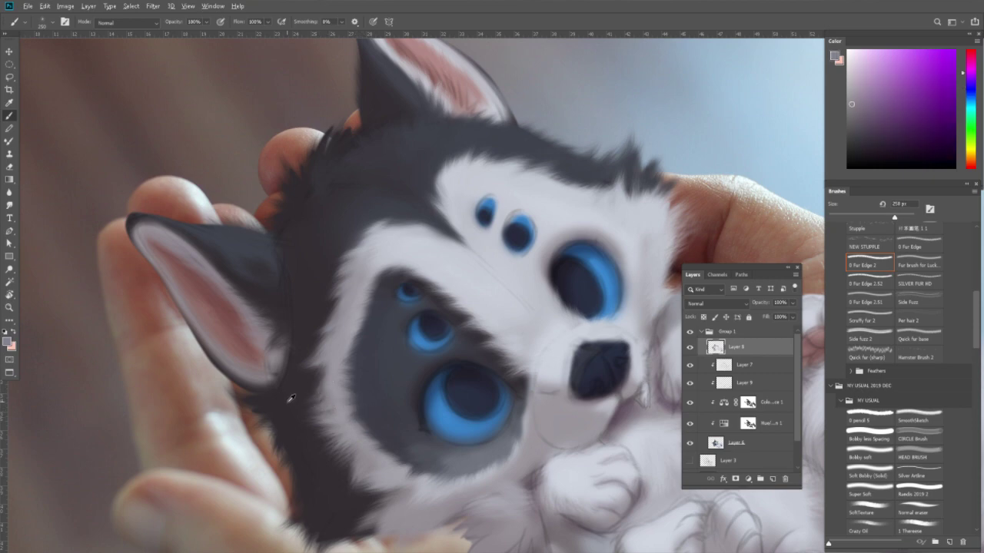
pyautogui.keyDown('alt'); pyautogui.click(288, 383); pyautogui.keyUp('alt')
# Load a pale cyan-tinted fur colour from the white fur and add Layer 10 above Layer 8.
pyautogui.moveTo(299, 372); pyautogui.dragTo(330, 408)
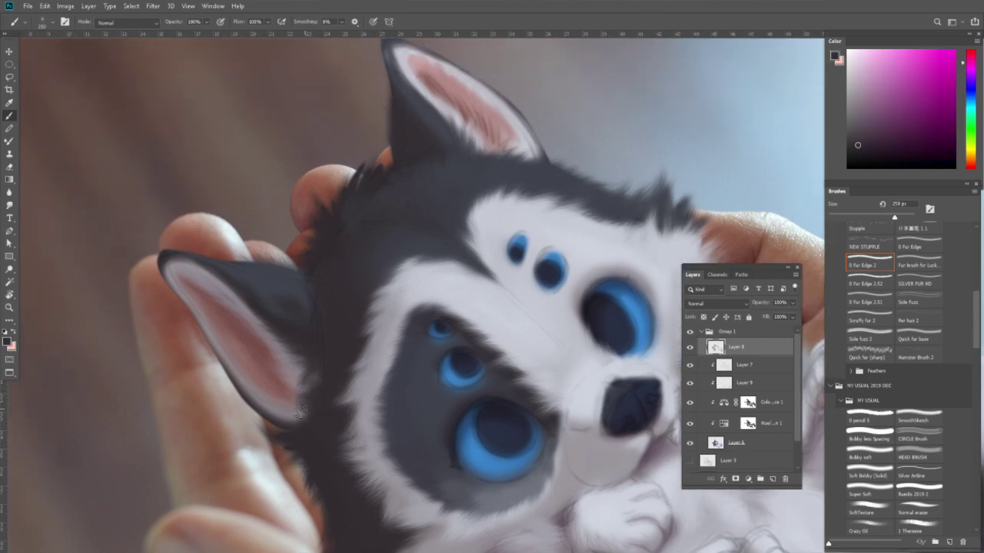
pyautogui.hscroll(5, 377, 356)
pyautogui.scroll(2, 377, 356)
pyautogui.keyDown('alt'); pyautogui.click(535, 288); pyautogui.keyUp('alt')
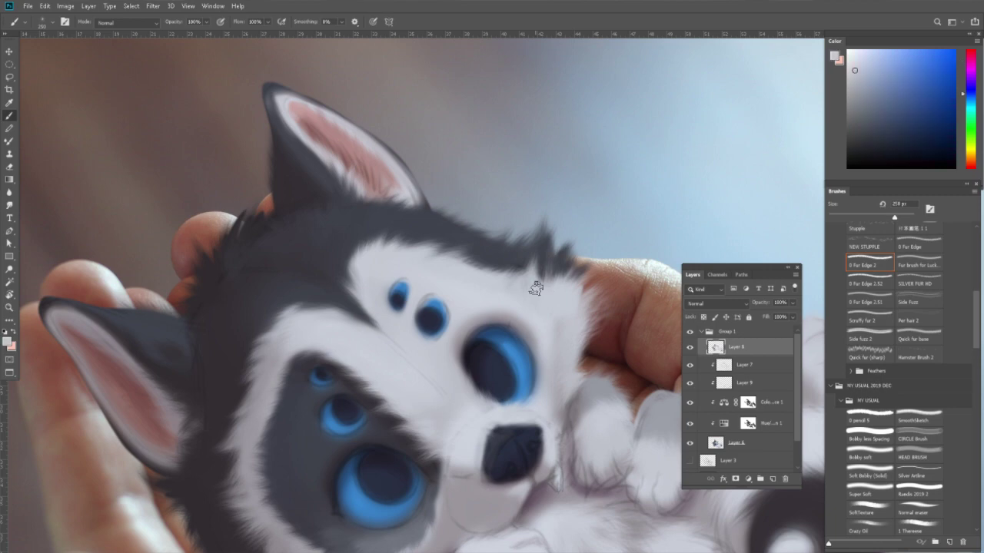
pyautogui.click(853, 62)
pyautogui.click(971, 101)
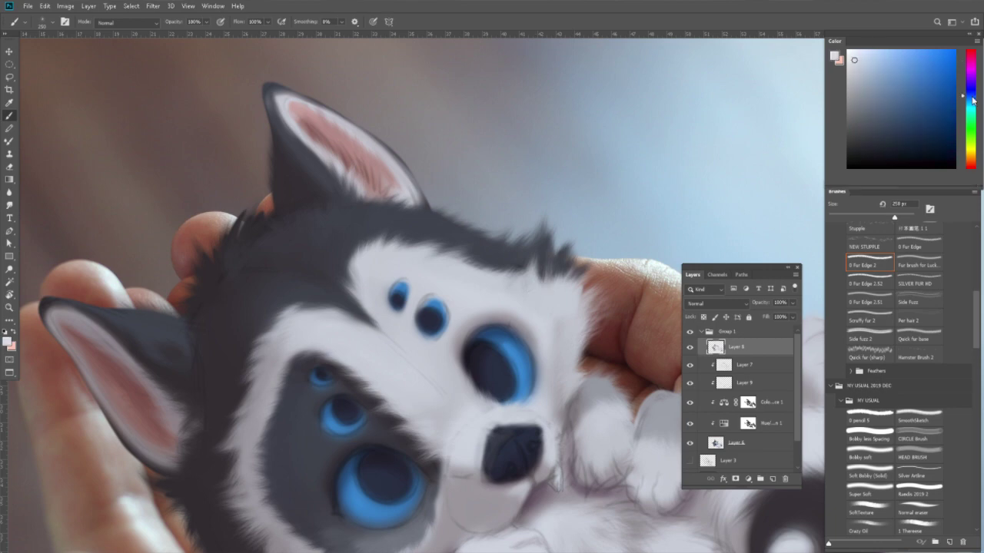
pyautogui.press('[')
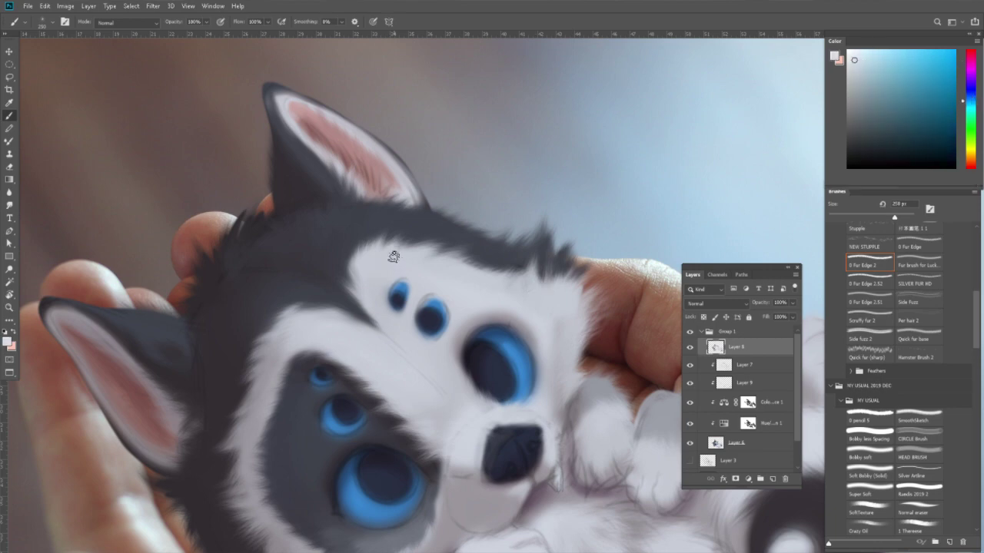
pyautogui.click(773, 480)
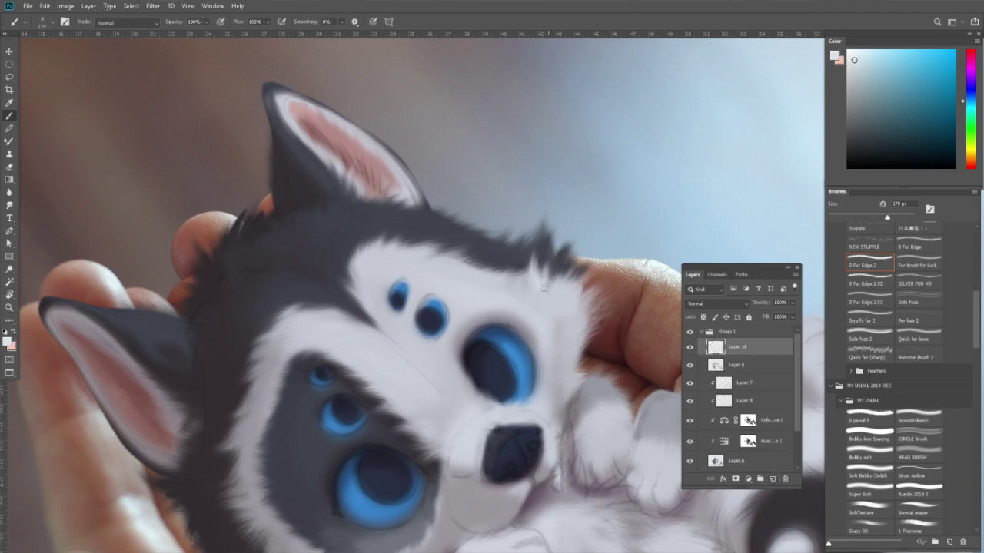
# Stroke pale fur over the forehead, varying the brush between 175 and 258 px.
pyautogui.press(']')
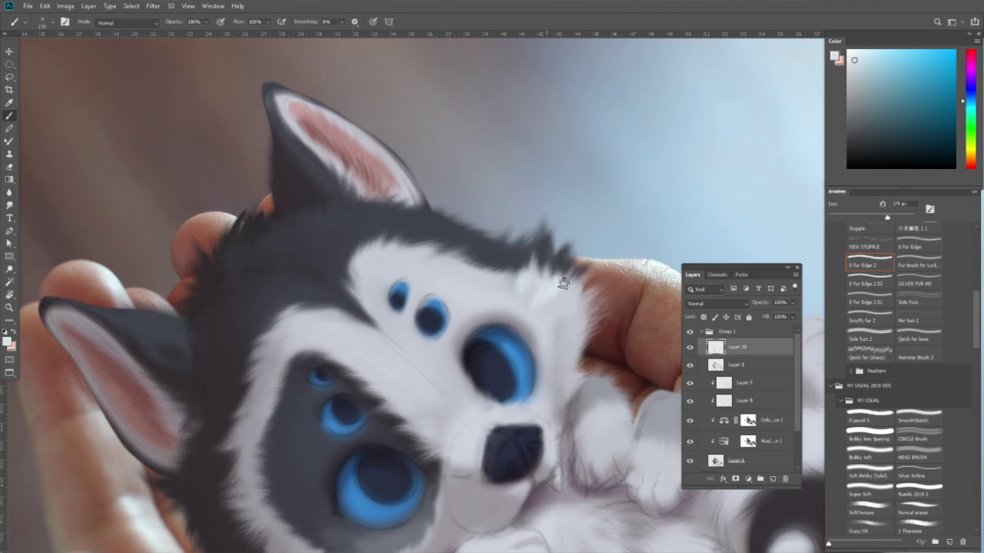
pyautogui.press('[')
pyautogui.press('[')
pyautogui.press(']')
pyautogui.press(']')
pyautogui.press('[')
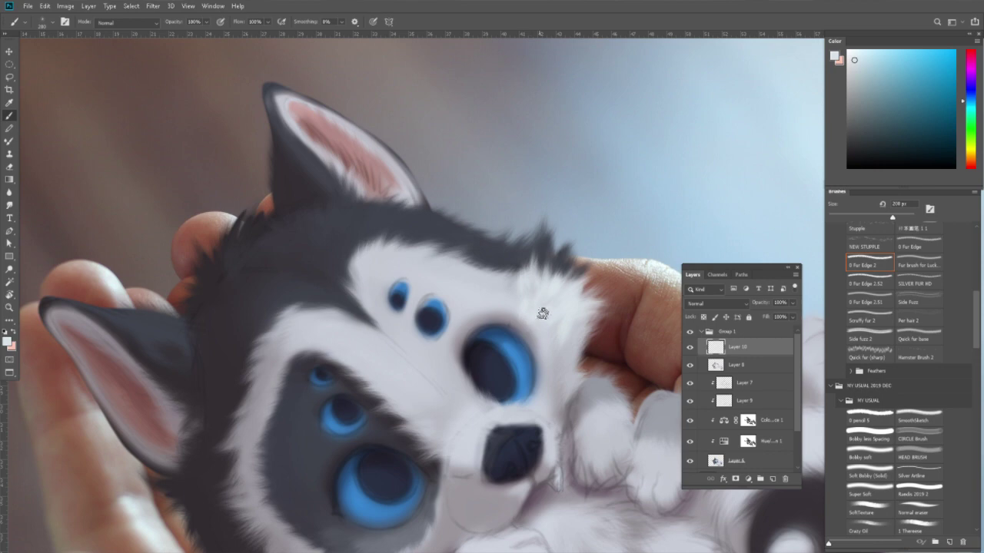
pyautogui.press('[')
pyautogui.press('[')
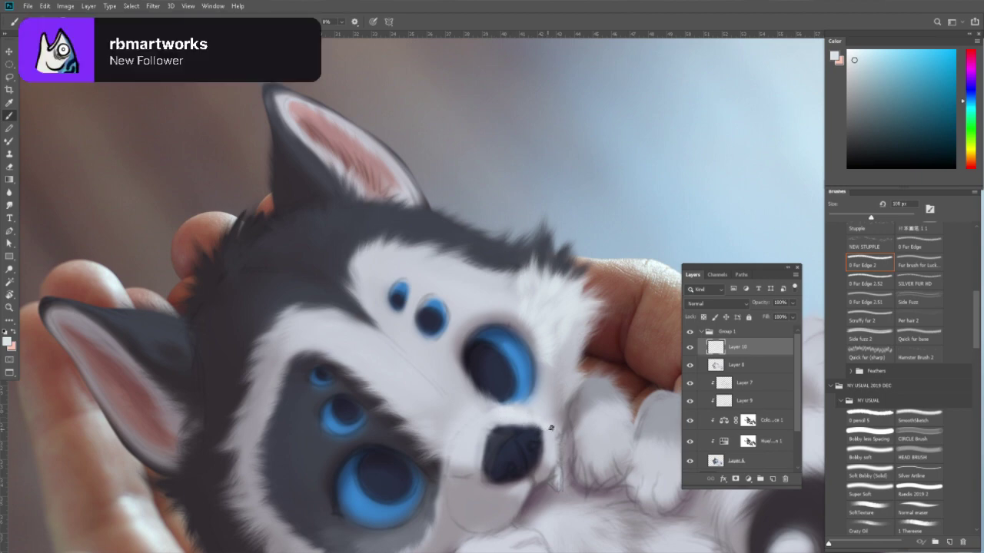
pyautogui.press(']')
pyautogui.press(']')
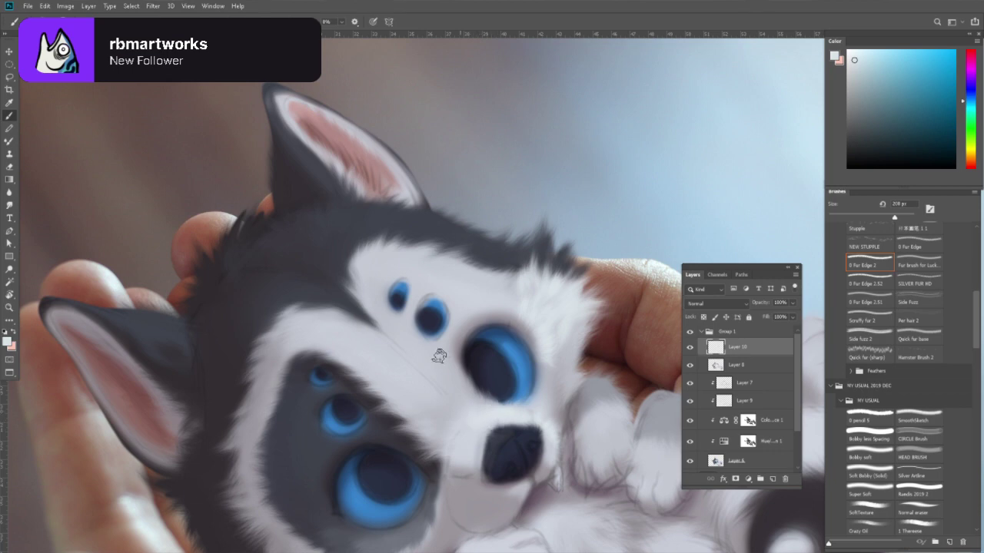
pyautogui.press(']')
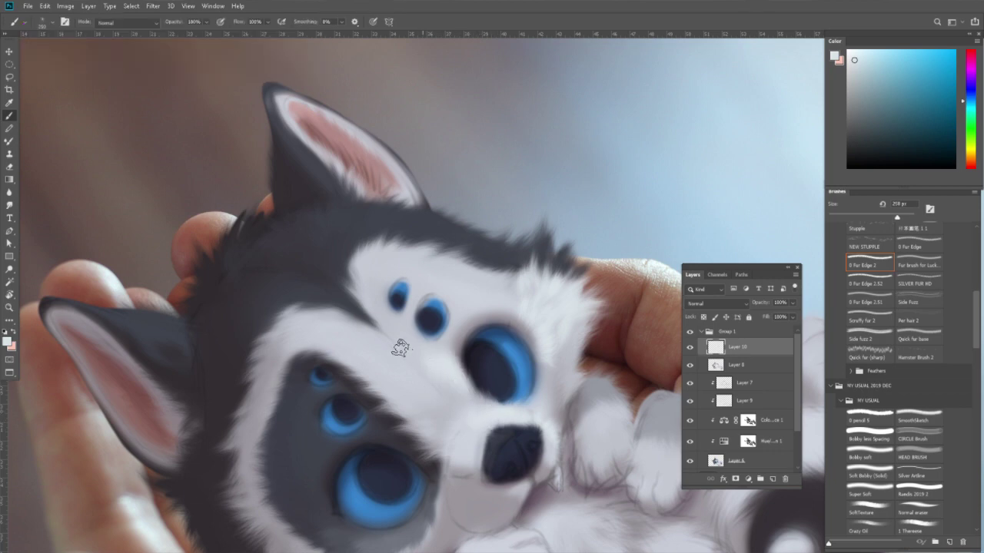
pyautogui.press(']')
pyautogui.press(']')
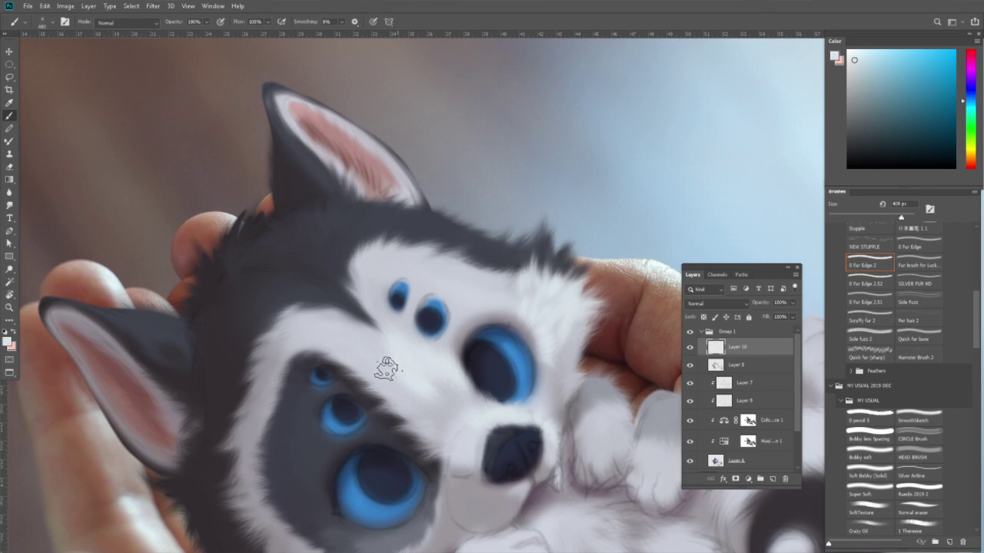
# Continue forehead fur strokes at 208–275 px, then sample the dark blue-grey fur colour.
pyautogui.press('[')
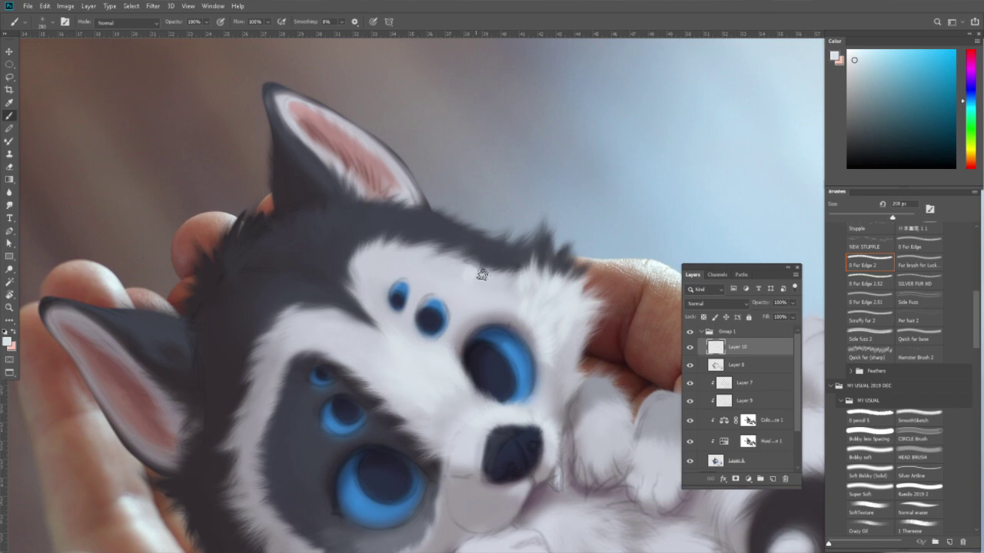
pyautogui.press(']')
pyautogui.press('[')
pyautogui.press('[')
pyautogui.press(']')
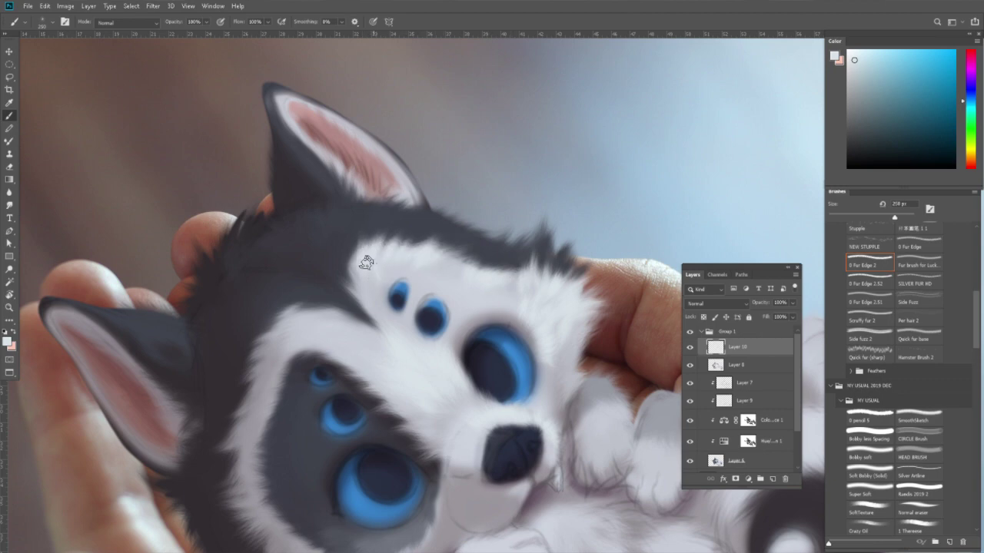
pyautogui.press(']')
pyautogui.press(']')
pyautogui.press(']')
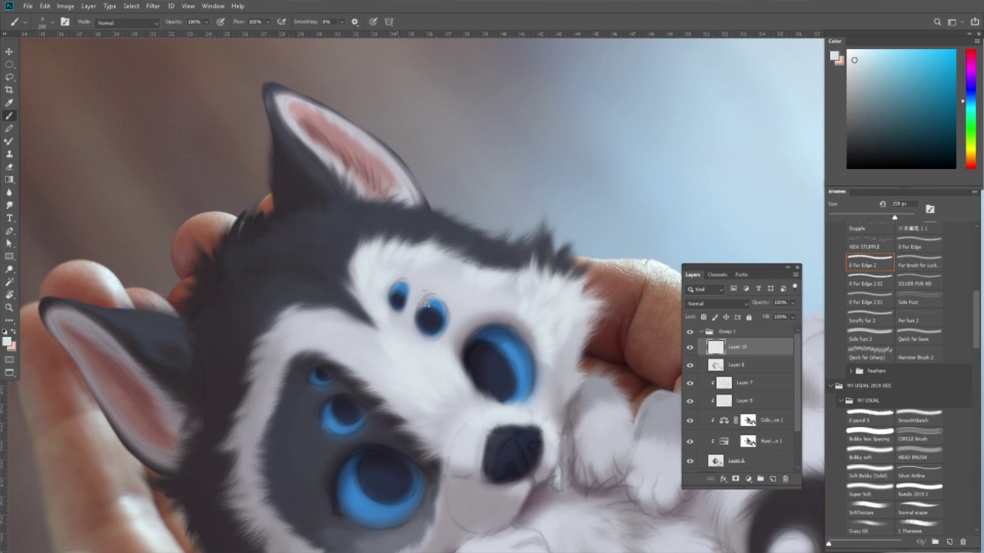
pyautogui.press(']')
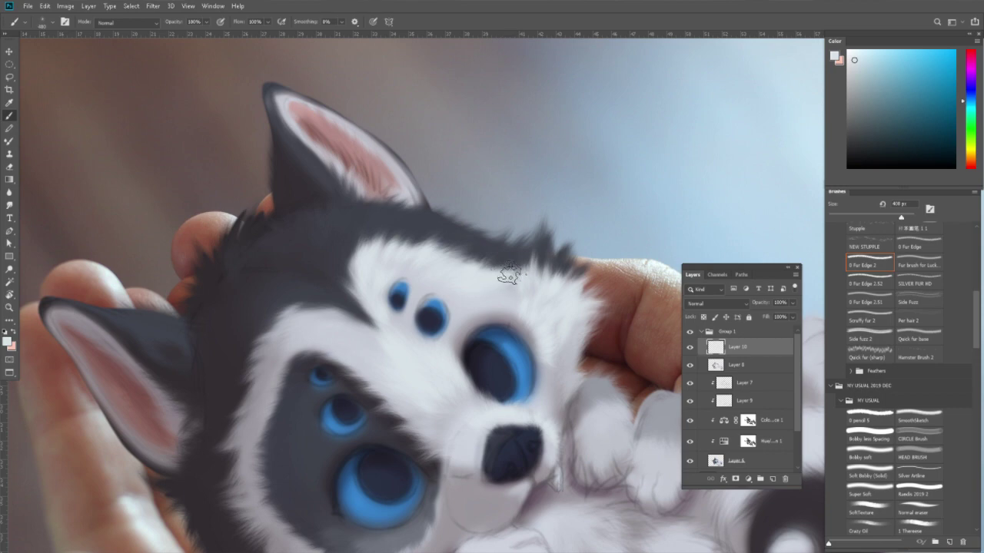
pyautogui.press('[')
pyautogui.press('[')
pyautogui.press('[')
pyautogui.press('[')
pyautogui.keyDown('alt'); pyautogui.click(510, 242); pyautogui.keyUp('alt')
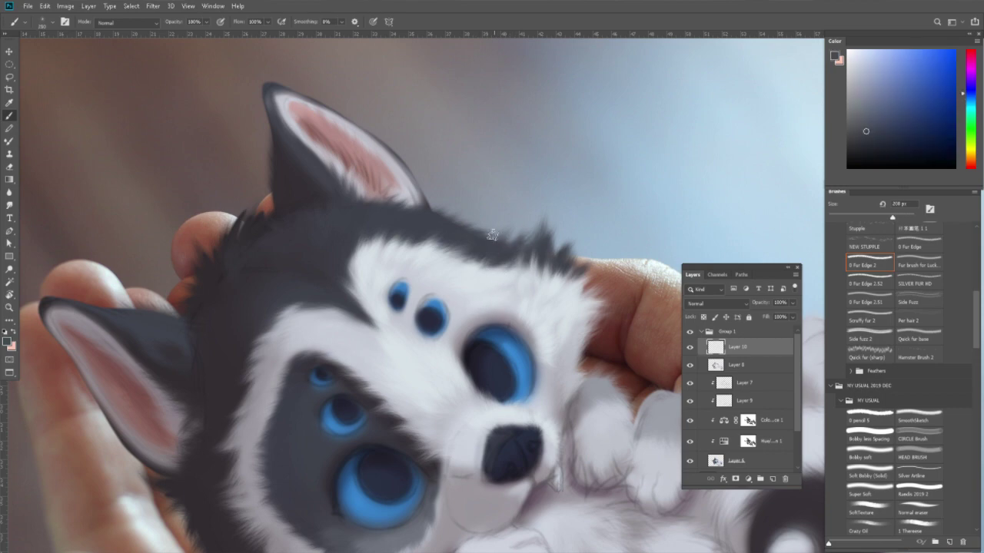
# Zoom back in, pick near-white fur highlights, and bring the head top into view.
pyautogui.press('z')
pyautogui.keyDown('alt'); pyautogui.click(550, 268); pyautogui.keyUp('alt')
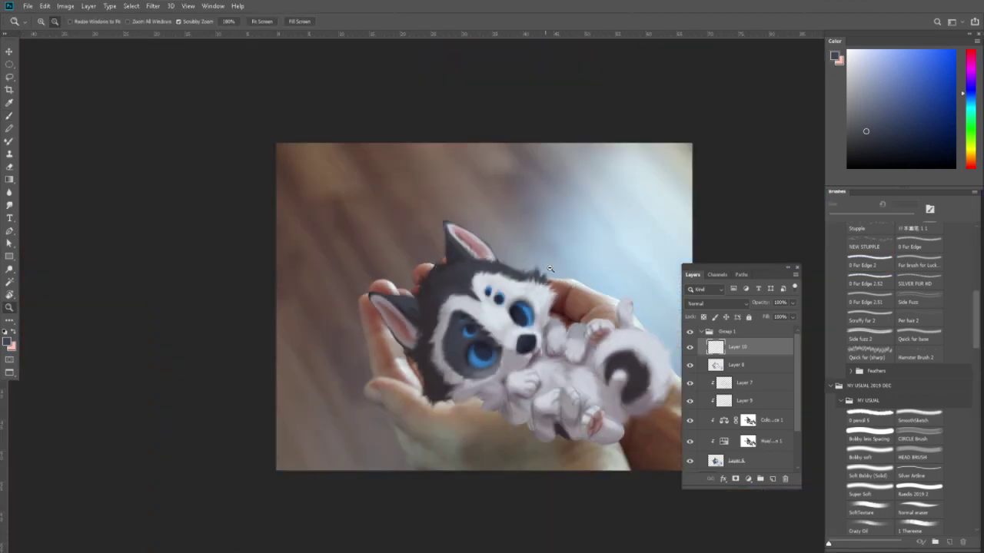
pyautogui.click(539, 301)
pyautogui.press('b')
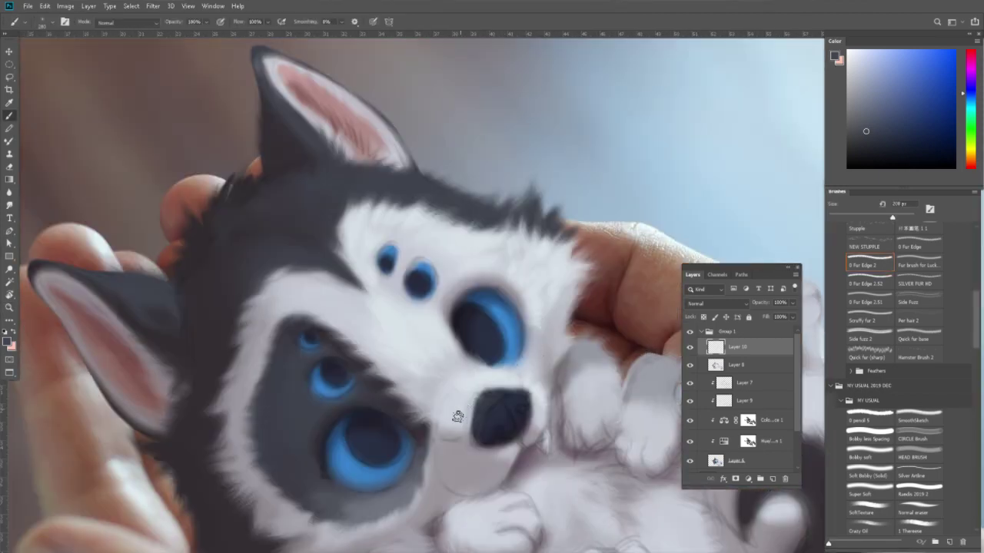
pyautogui.keyDown('alt'); pyautogui.click(455, 421); pyautogui.keyUp('alt')
pyautogui.keyDown('alt'); pyautogui.click(521, 377); pyautogui.keyUp('alt')
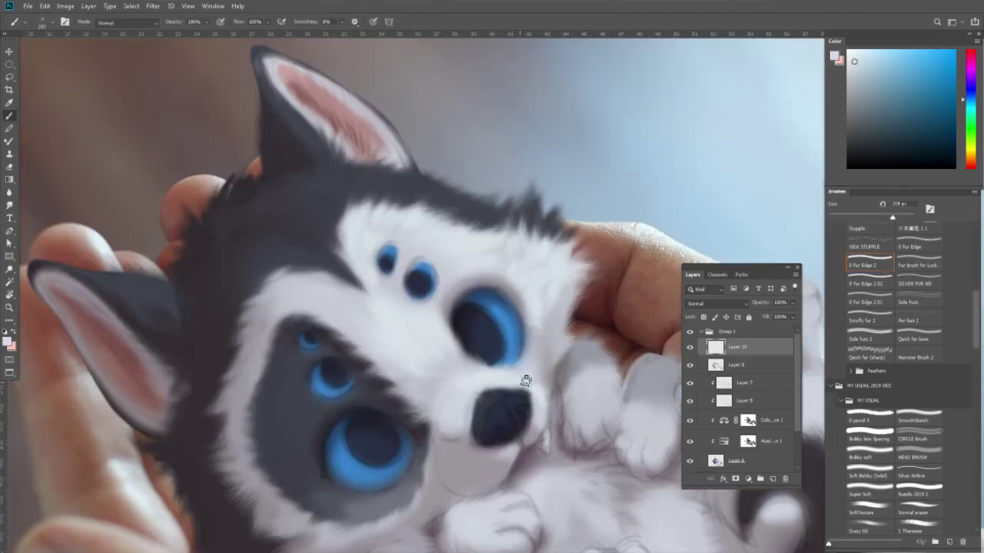
pyautogui.moveTo(453, 315); pyautogui.dragTo(541, 400)
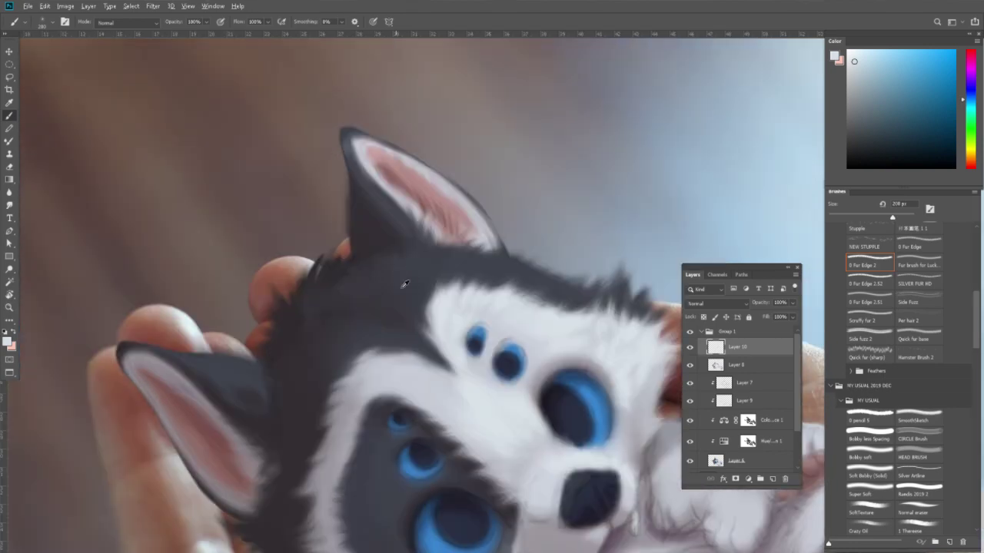
# Load a lighter dark-grey from the head fur and size the brush to about 258 px.
pyautogui.keyDown('alt'); pyautogui.click(418, 274); pyautogui.keyUp('alt')
pyautogui.click(859, 123)
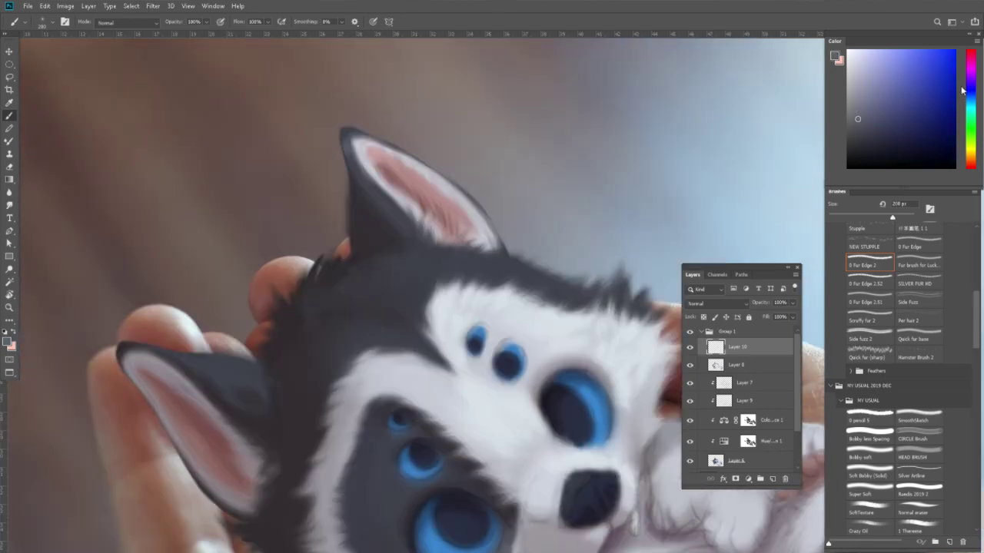
pyautogui.moveTo(970, 94); pyautogui.dragTo(968, 97)
pyautogui.press(']')
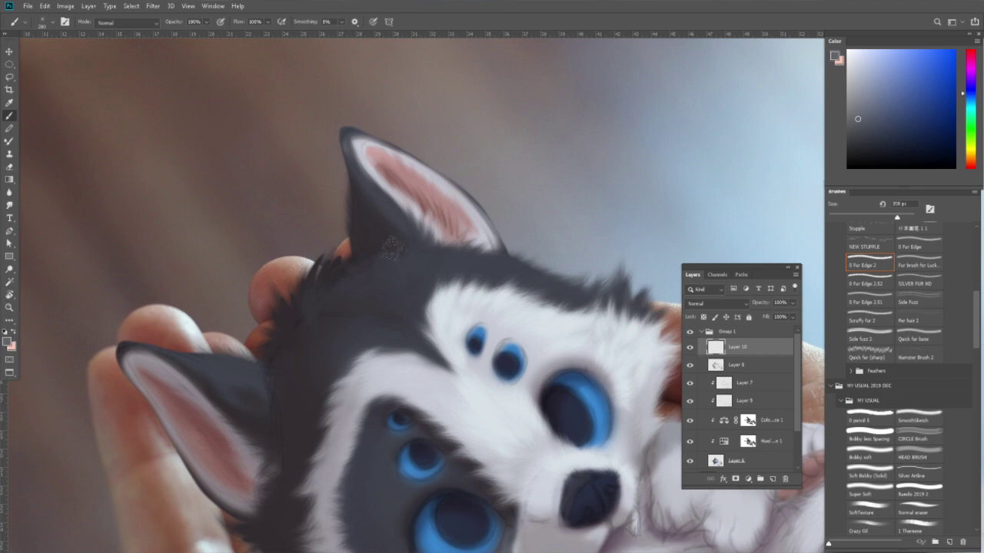
pyautogui.press(']')
pyautogui.press(']')
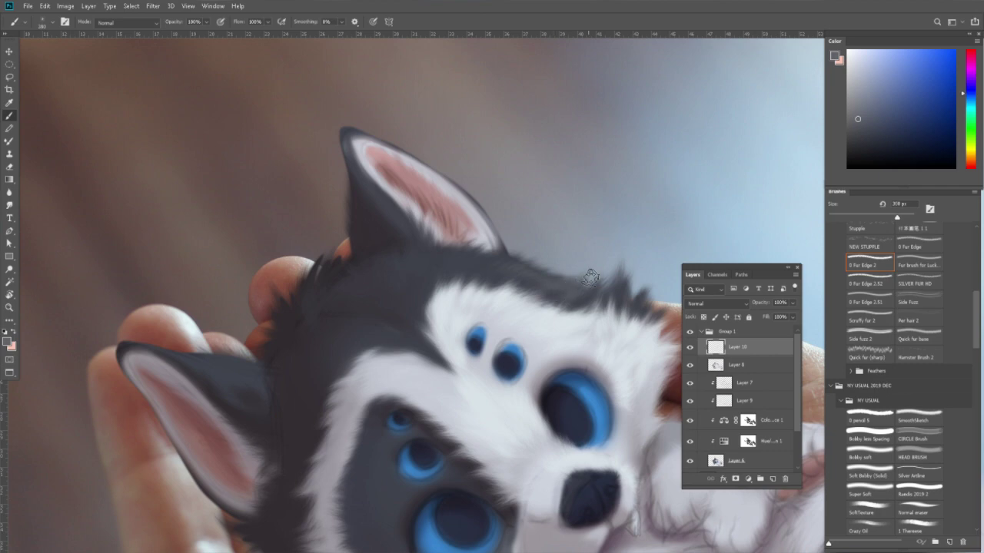
pyautogui.press('[')
pyautogui.press(']')
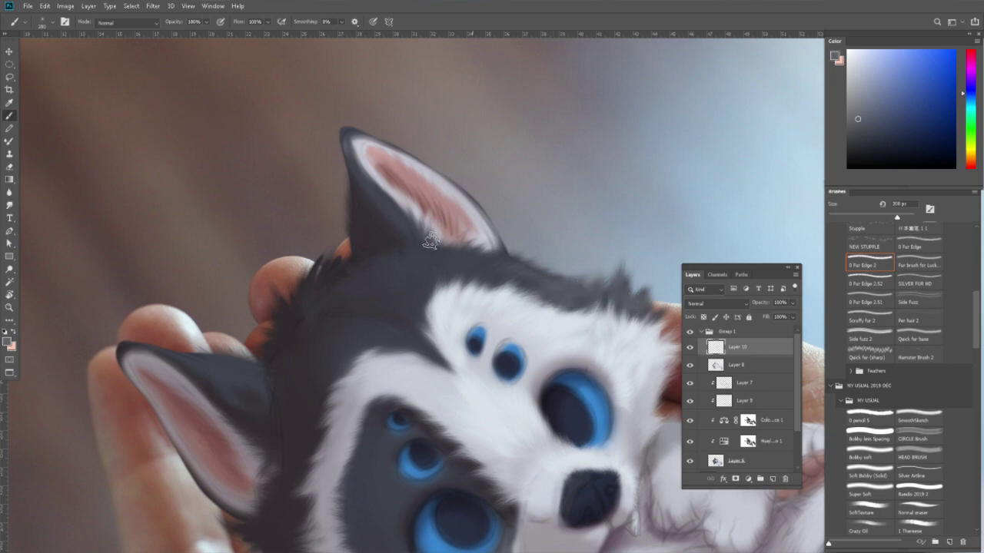
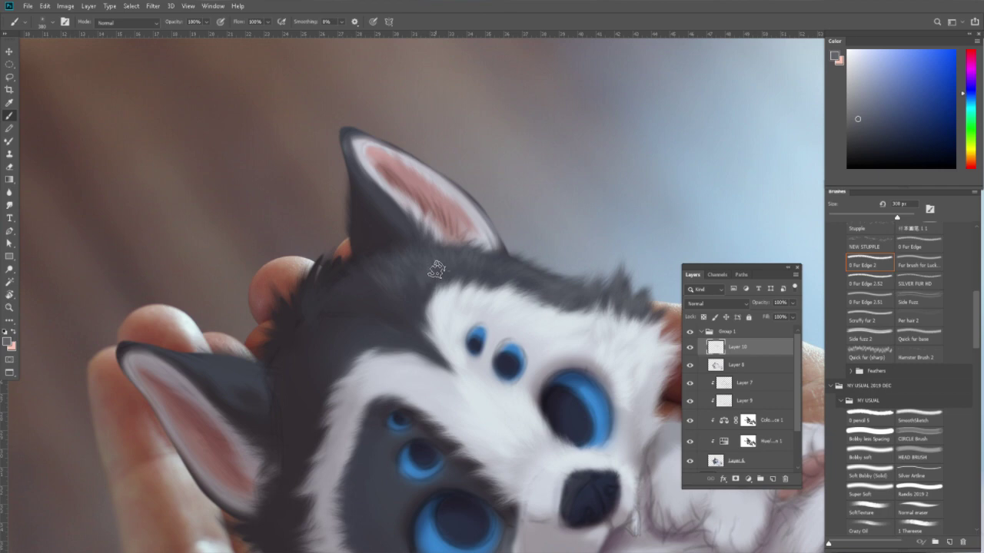
# Shrink the brush and paint strokes on the head with sampled dark fur shades.
pyautogui.press('[')
pyautogui.keyDown('alt'); pyautogui.click(365, 269); pyautogui.keyUp('alt')
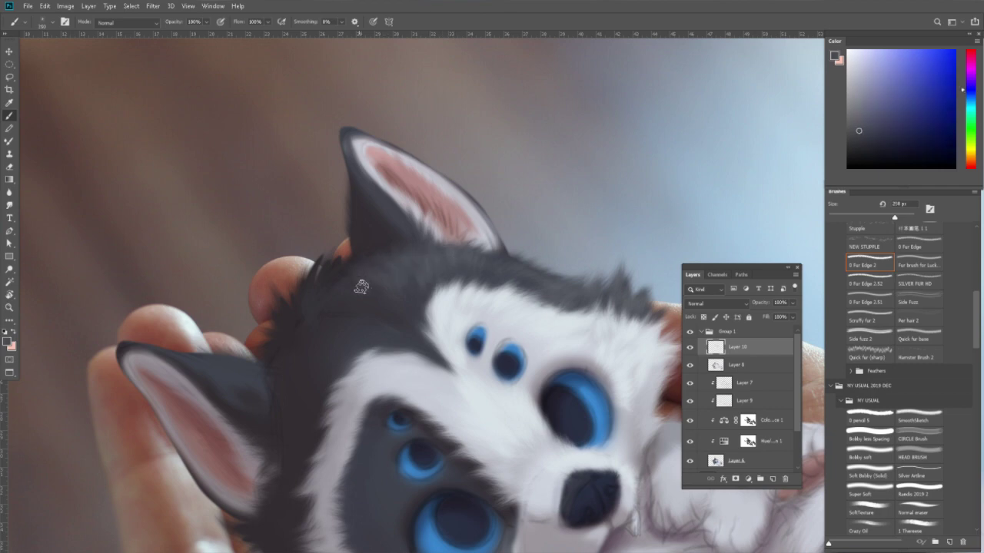
pyautogui.keyDown('alt'); pyautogui.click(361, 278); pyautogui.keyUp('alt')
pyautogui.keyDown('alt'); pyautogui.click(384, 295); pyautogui.keyUp('alt')
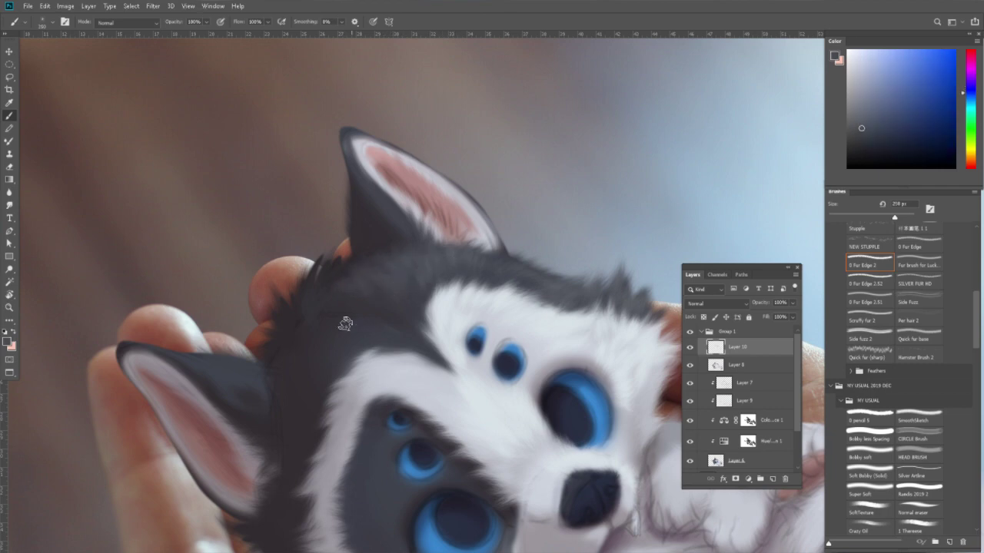
pyautogui.keyDown('alt'); pyautogui.click(353, 329); pyautogui.keyUp('alt')
pyautogui.keyDown('alt'); pyautogui.click(393, 339); pyautogui.keyUp('alt')
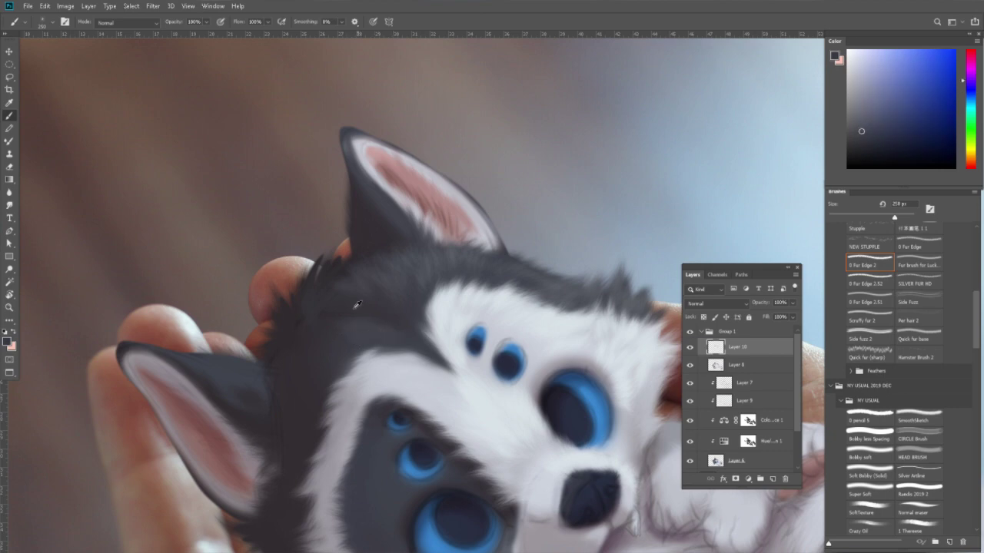
pyautogui.keyDown('alt'); pyautogui.click(358, 309); pyautogui.keyUp('alt')
pyautogui.keyDown('alt'); pyautogui.click(426, 333); pyautogui.keyUp('alt')
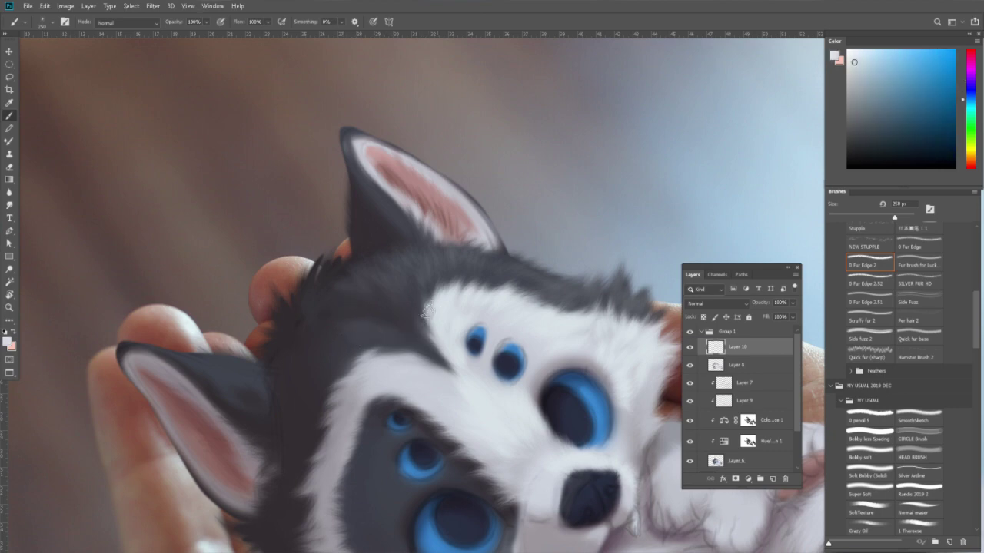
pyautogui.keyDown('alt'); pyautogui.click(407, 321); pyautogui.keyUp('alt')
# Refine the fur beside the ear with dark purple and blue shades, then zoom out.
pyautogui.keyDown('alt'); pyautogui.click(388, 306); pyautogui.keyUp('alt')
pyautogui.keyDown('alt'); pyautogui.click(382, 243); pyautogui.keyUp('alt')
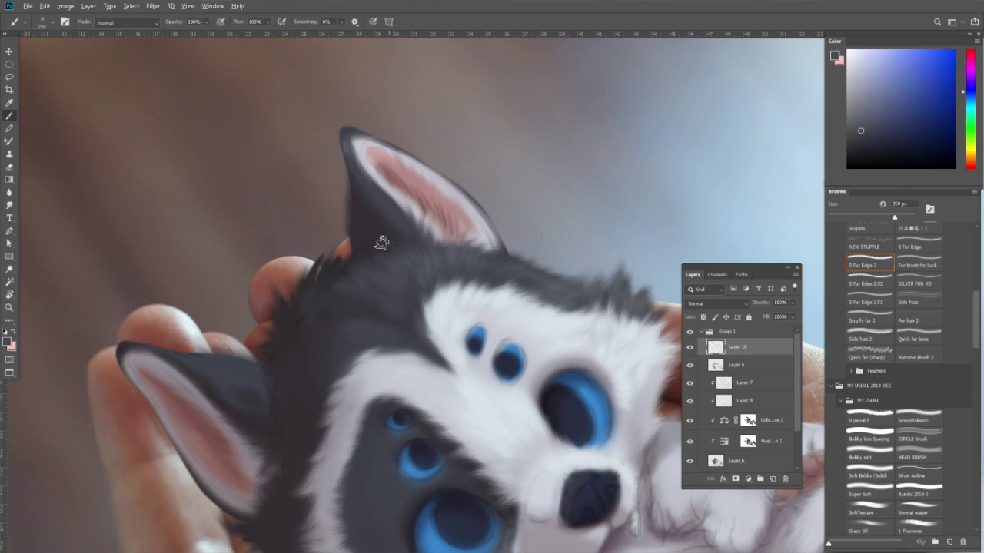
pyautogui.scroll(2, 461, 307)
pyautogui.keyDown('alt'); pyautogui.click(471, 313); pyautogui.keyUp('alt')
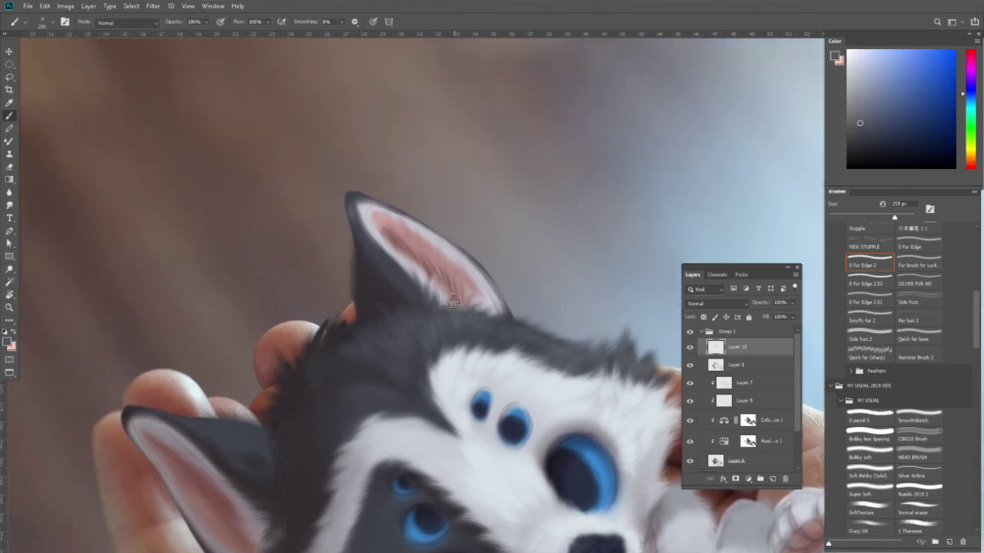
pyautogui.press('[')
pyautogui.press('[')
pyautogui.press('[')
pyautogui.press('[')
pyautogui.press(']')
pyautogui.press(']')
pyautogui.press(']')
pyautogui.keyDown('alt'); pyautogui.click(384, 279); pyautogui.keyUp('alt')
pyautogui.keyDown('alt'); pyautogui.click(397, 295); pyautogui.keyUp('alt')
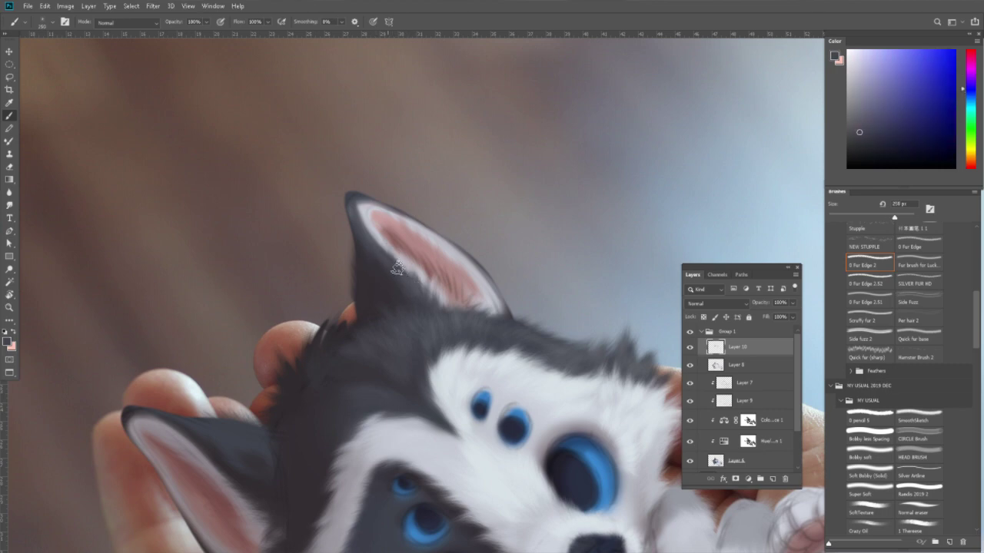
pyautogui.press('z')
pyautogui.keyDown('alt'); pyautogui.click(465, 261); pyautogui.keyUp('alt')
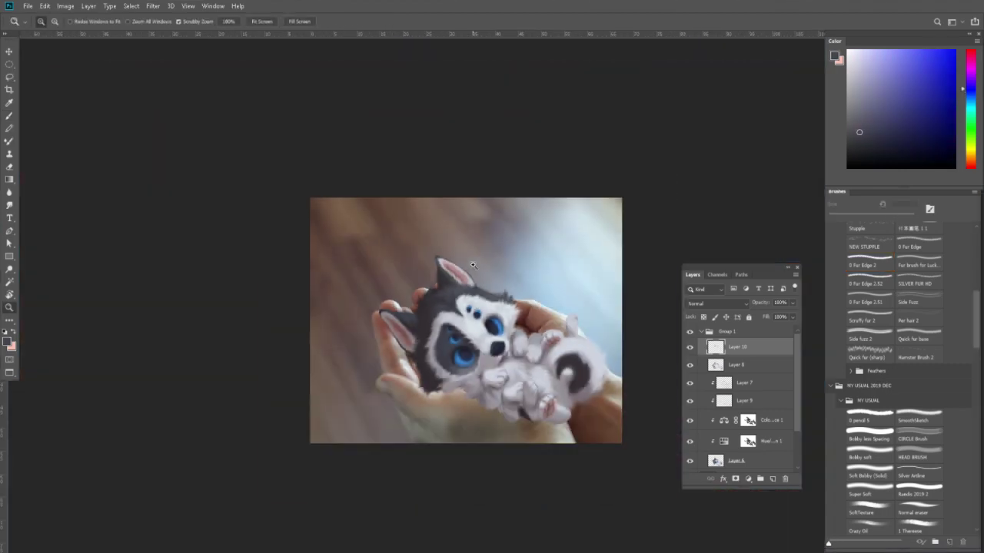
pyautogui.click(510, 325)
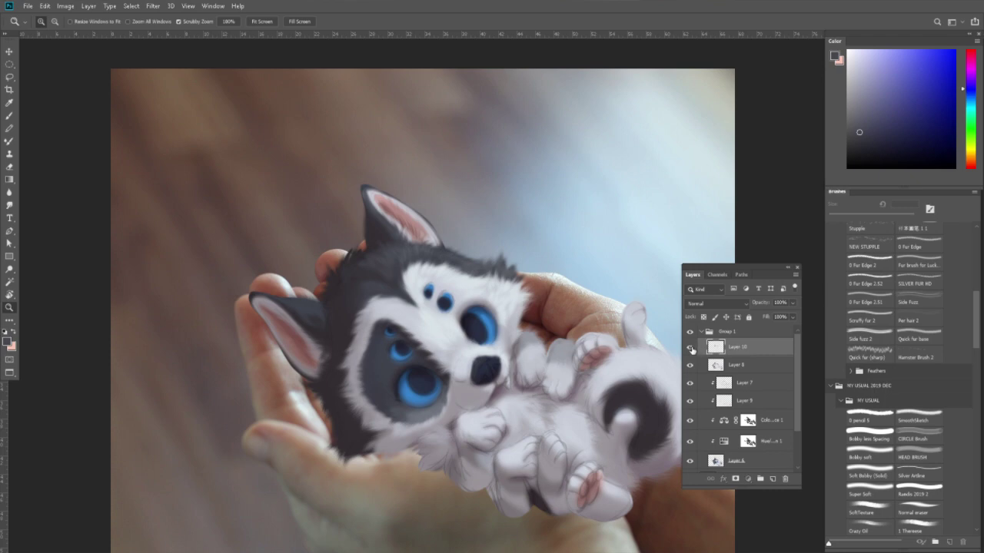
# Clip the fur layer to the layer below and pick a light bluish-white fur colour.
pyautogui.keyDown('alt'); pyautogui.click(700, 350); pyautogui.keyUp('alt')
pyautogui.moveTo(667, 360); pyautogui.dragTo(584, 320)
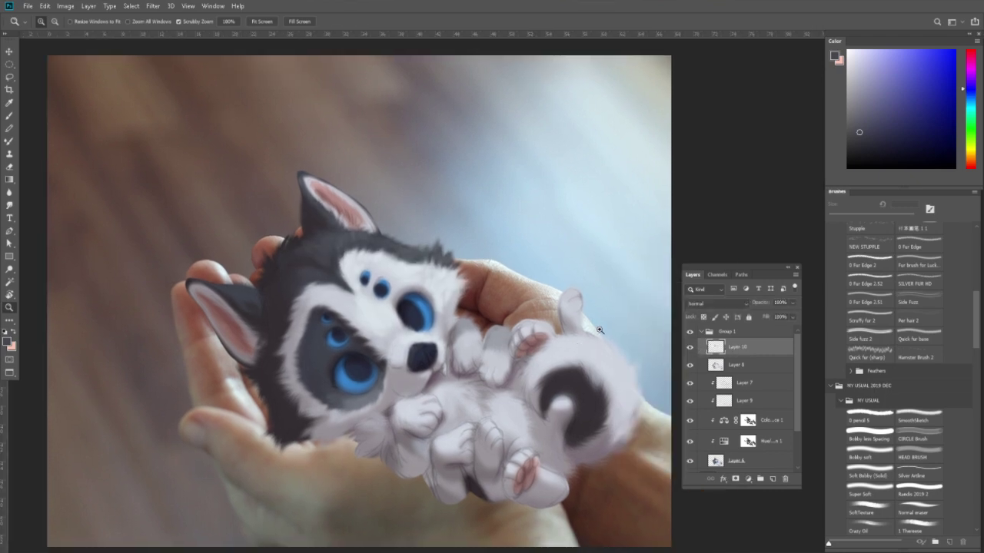
pyautogui.scroll(1, 584, 331)
pyautogui.press('b')
pyautogui.keyDown('alt'); pyautogui.click(576, 348); pyautogui.keyUp('alt')
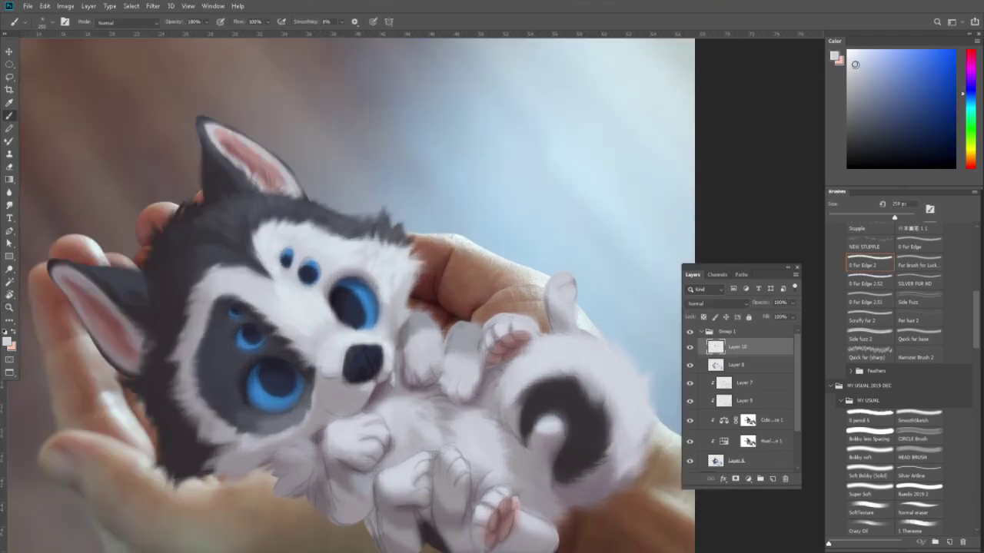
pyautogui.click(970, 96)
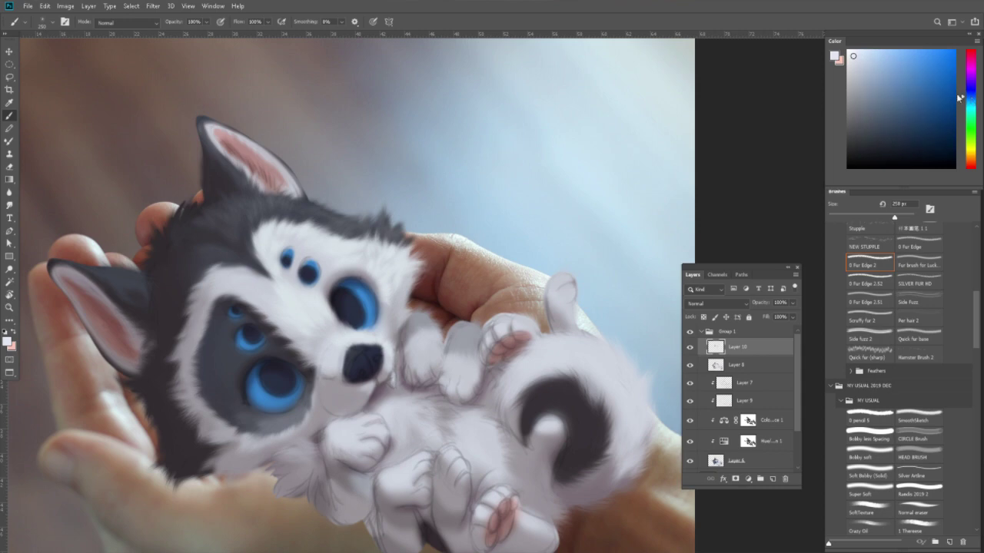
# Resize the brush and sample greyish-pink, violet and near-white shades along the tail.
pyautogui.press(']')
pyautogui.press(']')
pyautogui.press('[')
pyautogui.press(']')
pyautogui.press(']')
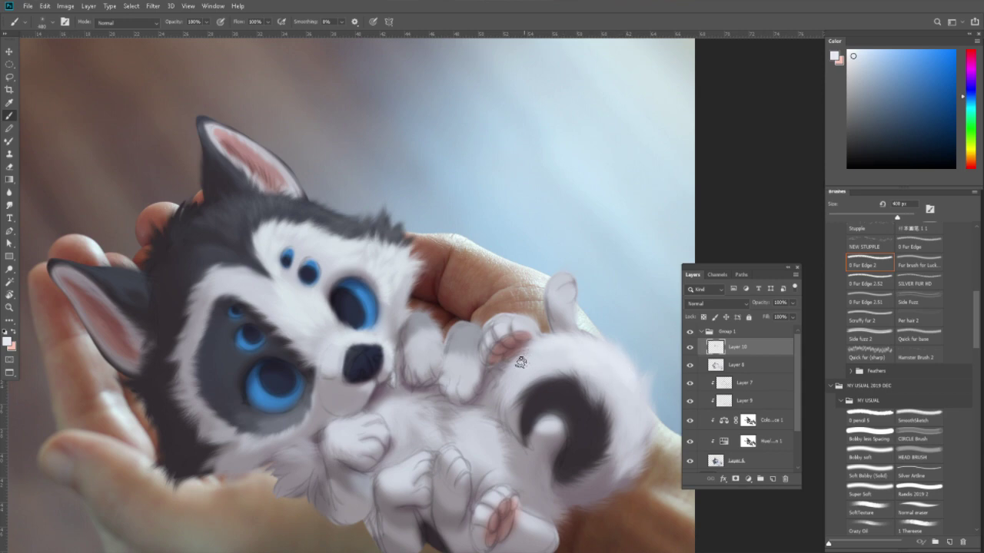
pyautogui.press('[')
pyautogui.press('[')
pyautogui.press('[')
pyautogui.press(']')
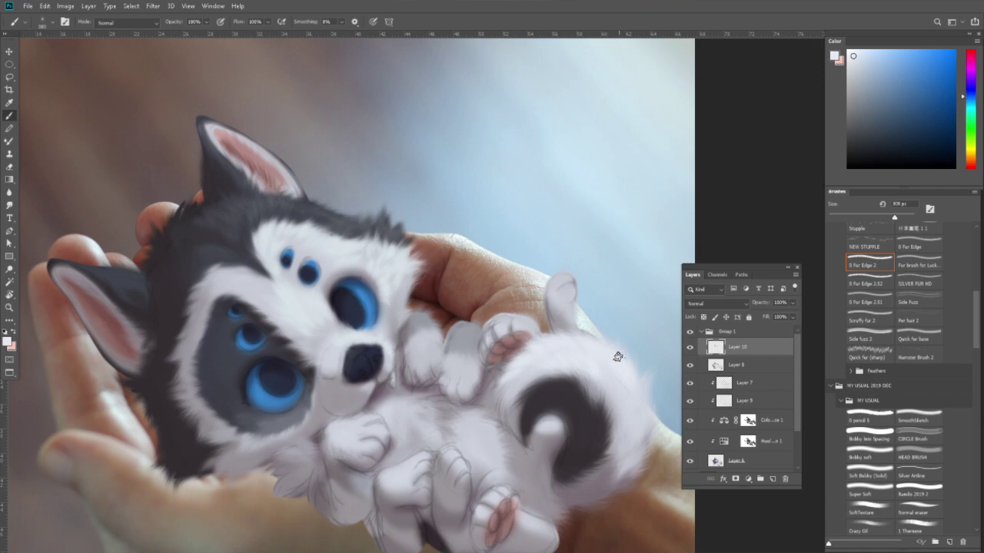
pyautogui.press(']')
pyautogui.keyDown('alt'); pyautogui.click(622, 404); pyautogui.keyUp('alt')
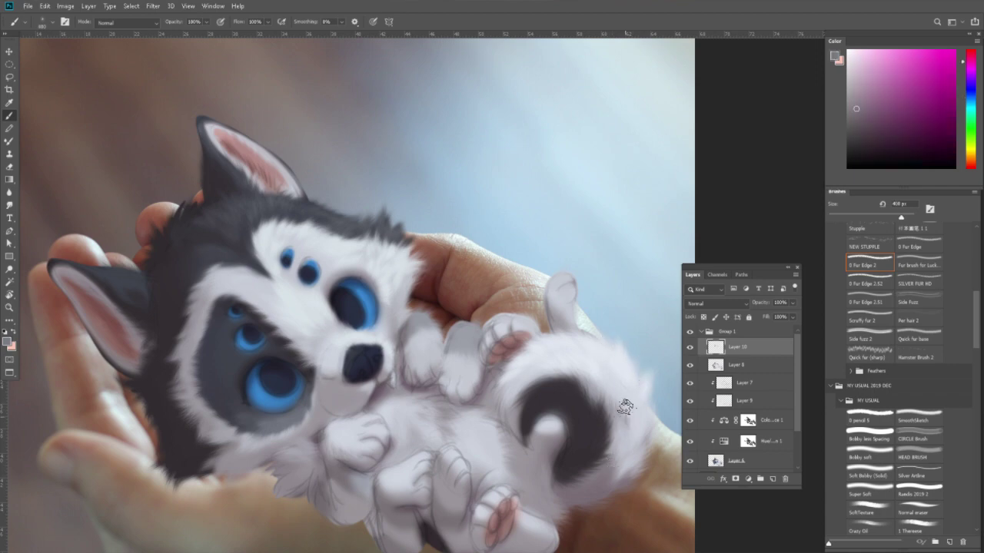
pyautogui.keyDown('alt'); pyautogui.click(630, 395); pyautogui.keyUp('alt')
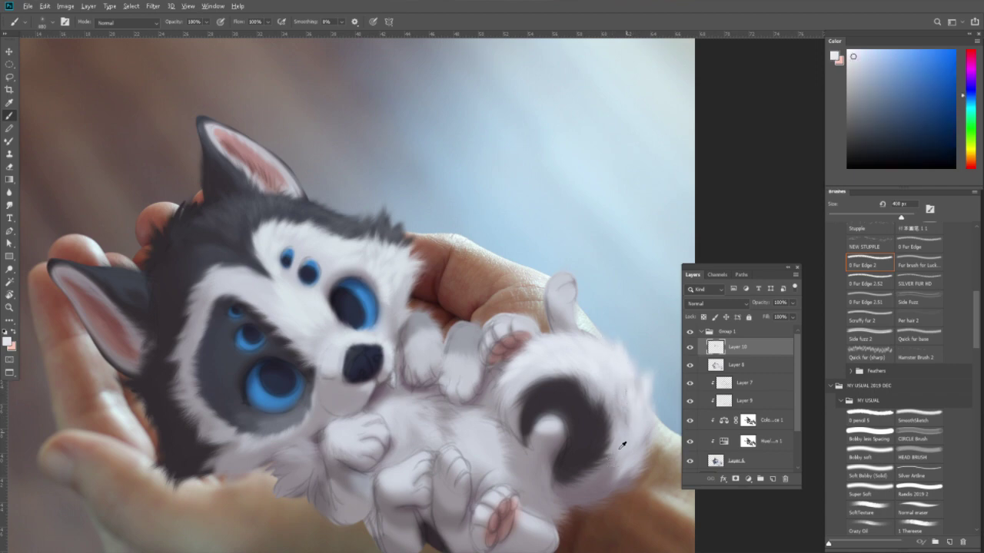
pyautogui.keyDown('alt'); pyautogui.click(619, 434); pyautogui.keyUp('alt')
pyautogui.keyDown('alt'); pyautogui.click(623, 409); pyautogui.keyUp('alt')
pyautogui.keyDown('alt'); pyautogui.click(618, 468); pyautogui.keyUp('alt')
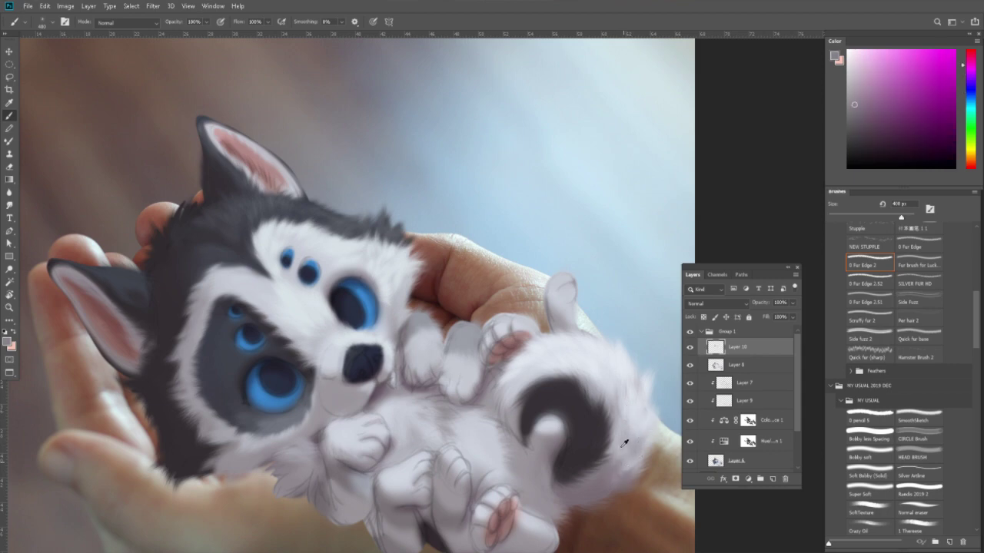
pyautogui.keyDown('alt'); pyautogui.click(615, 466); pyautogui.keyUp('alt')
# Feather bluish and purplish fur into the tail's dark patch, then refine the light fur colour.
pyautogui.keyDown('alt'); pyautogui.click(619, 356); pyautogui.keyUp('alt')
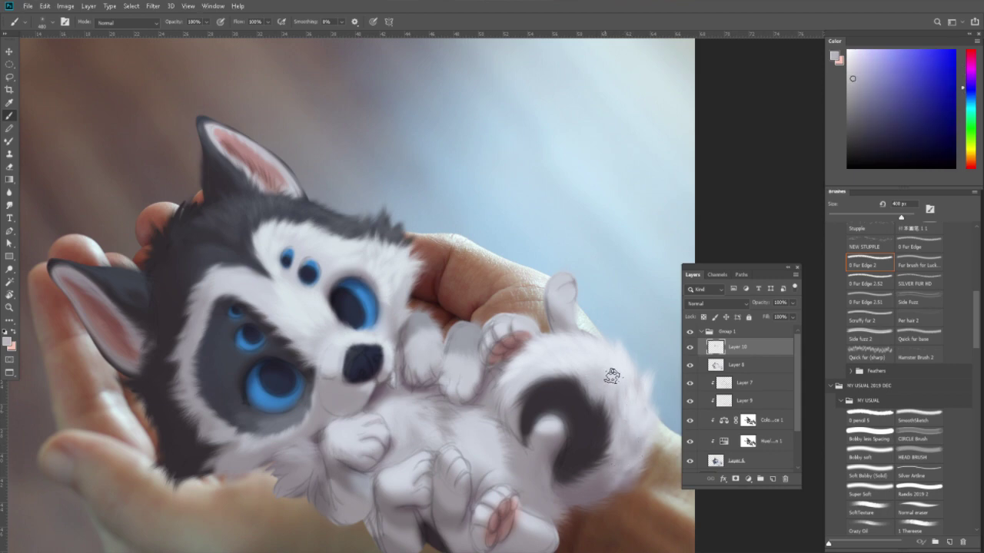
pyautogui.keyDown('alt'); pyautogui.click(529, 376); pyautogui.keyUp('alt')
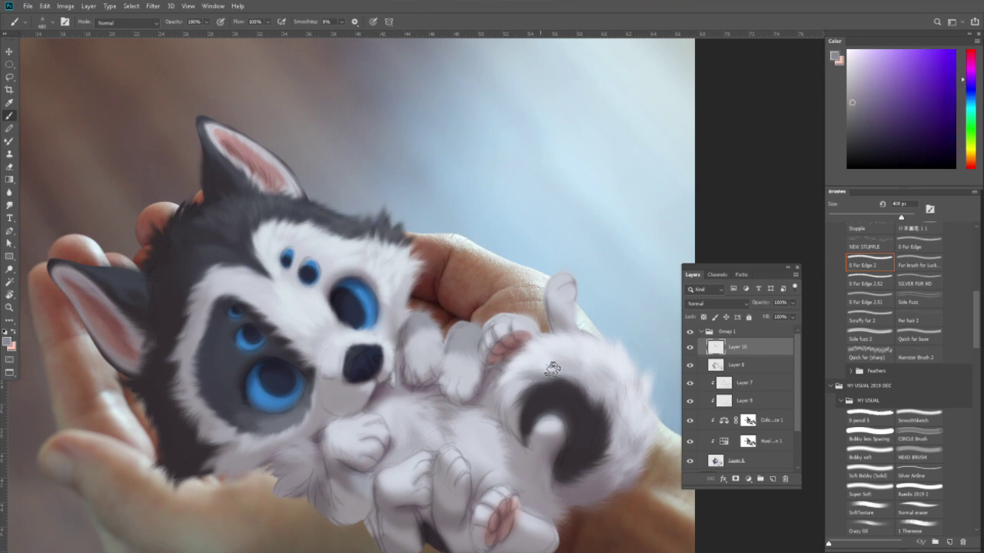
pyautogui.keyDown('alt'); pyautogui.click(544, 360); pyautogui.keyUp('alt')
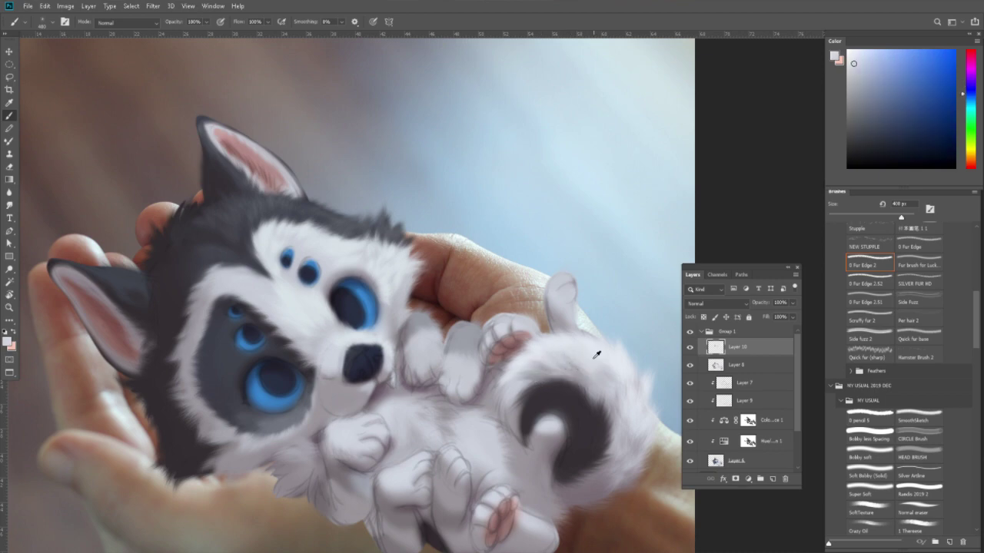
pyautogui.keyDown('alt'); pyautogui.click(585, 346); pyautogui.keyUp('alt')
pyautogui.keyDown('alt'); pyautogui.click(554, 335); pyautogui.keyUp('alt')
pyautogui.keyDown('alt'); pyautogui.click(515, 381); pyautogui.keyUp('alt')
pyautogui.keyDown('alt'); pyautogui.click(515, 418); pyautogui.keyUp('alt')
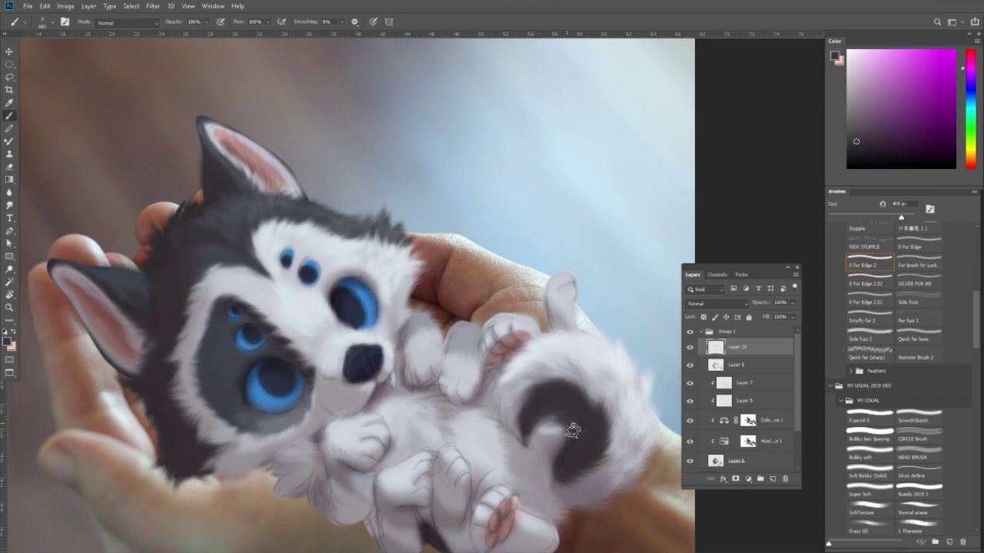
pyautogui.moveTo(544, 413); pyautogui.dragTo(568, 434)
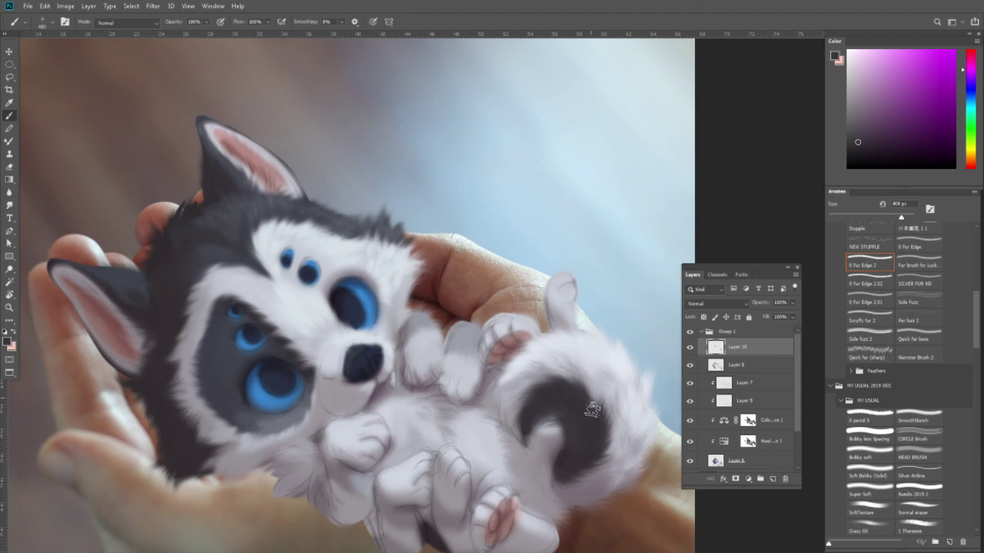
pyautogui.keyDown('alt'); pyautogui.click(522, 378); pyautogui.keyUp('alt')
pyautogui.keyDown('alt'); pyautogui.click(512, 395); pyautogui.keyUp('alt')
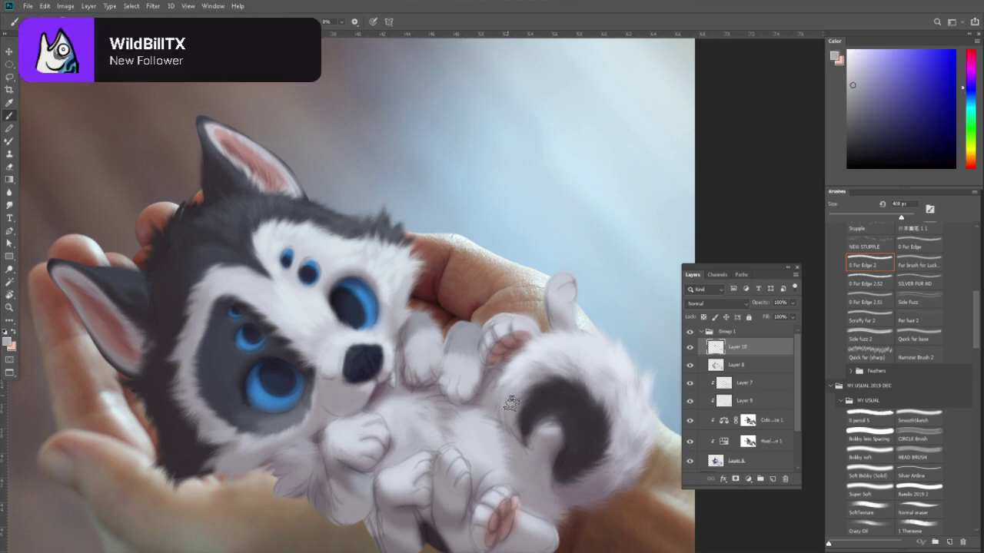
pyautogui.keyDown('alt'); pyautogui.click(522, 359); pyautogui.keyUp('alt')
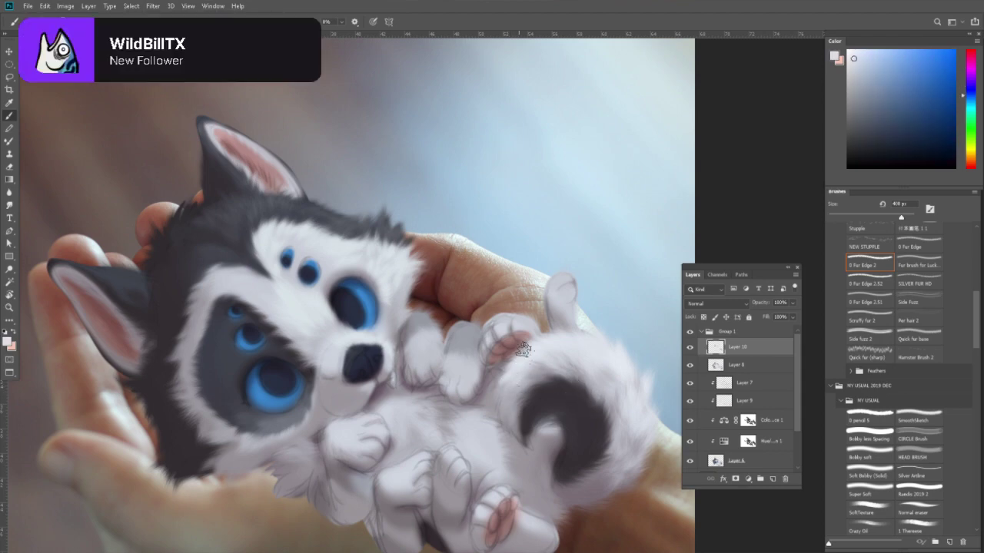
pyautogui.click(854, 55)
# Paint white fur over the grey paw and chest areas, then sample the dark grey fur.
pyautogui.press('[')
pyautogui.press('[')
pyautogui.press('[')
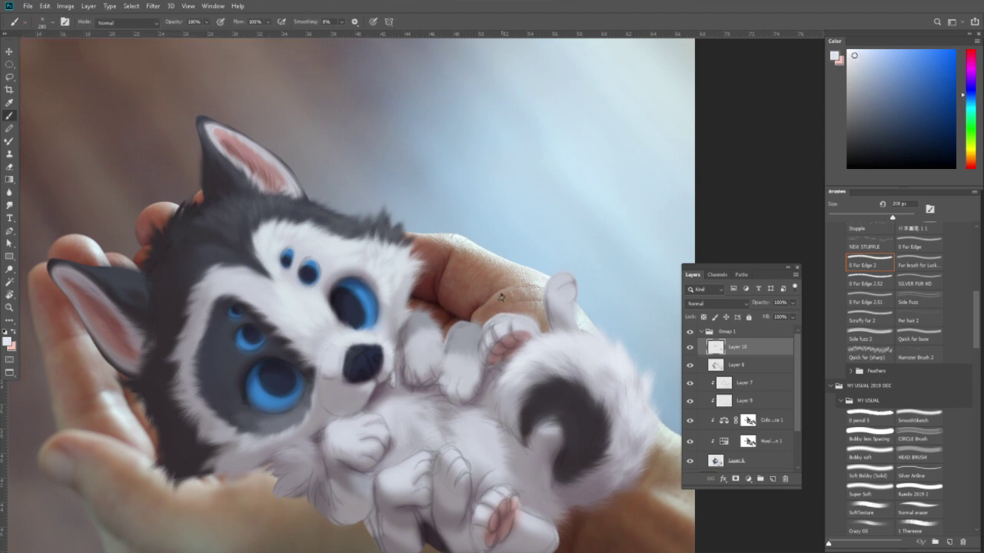
pyautogui.press('[')
pyautogui.press('[')
pyautogui.press('[')
pyautogui.press(']')
pyautogui.press(']')
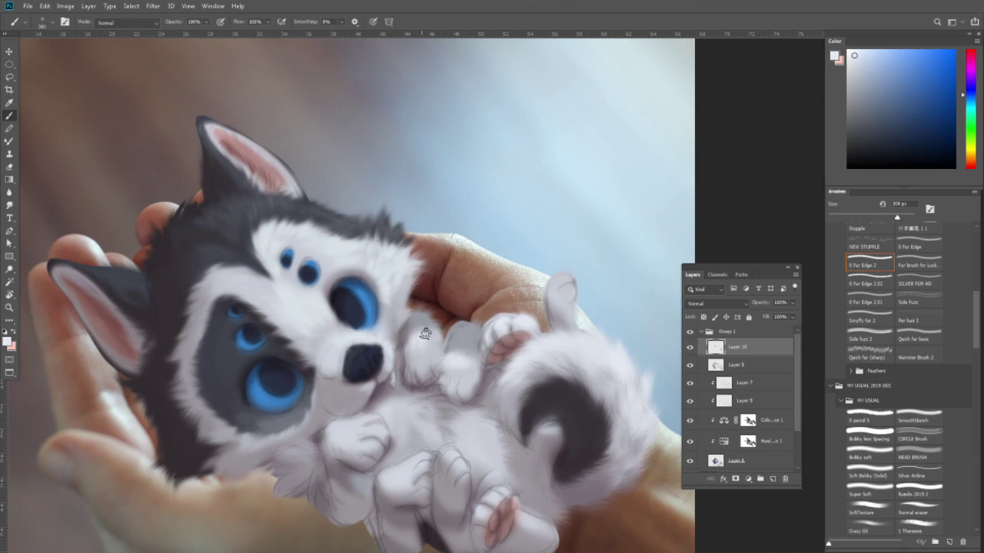
pyautogui.moveTo(430, 342)
pyautogui.mouseDown()
pyautogui.moveTo(407, 365)
pyautogui.moveTo(414, 337)
pyautogui.moveTo(426, 357)
pyautogui.moveTo(455, 358)
pyautogui.mouseUp()
pyautogui.press('[')
pyautogui.press(']')
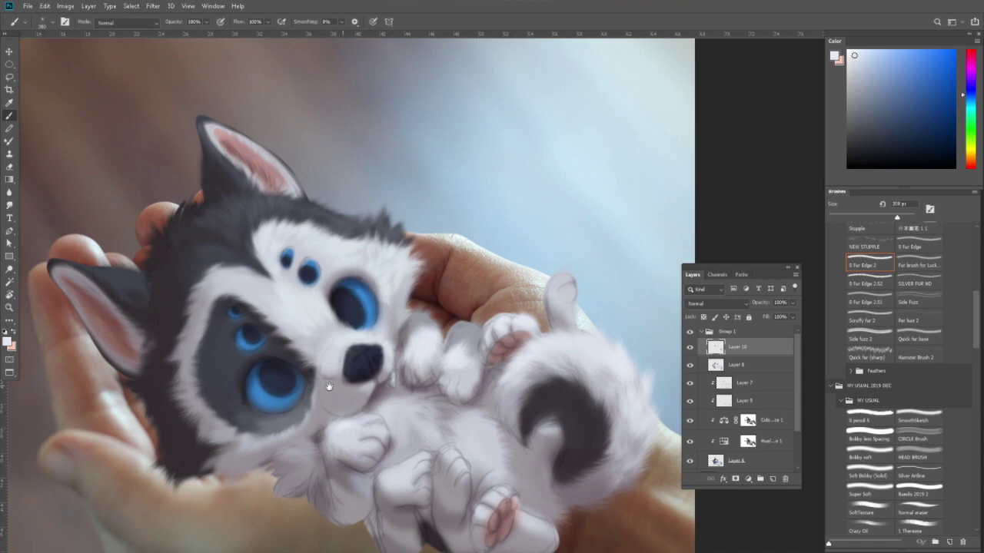
pyautogui.moveTo(330, 386); pyautogui.dragTo(384, 300)
pyautogui.keyDown('alt'); pyautogui.click(350, 288); pyautogui.keyUp('alt')
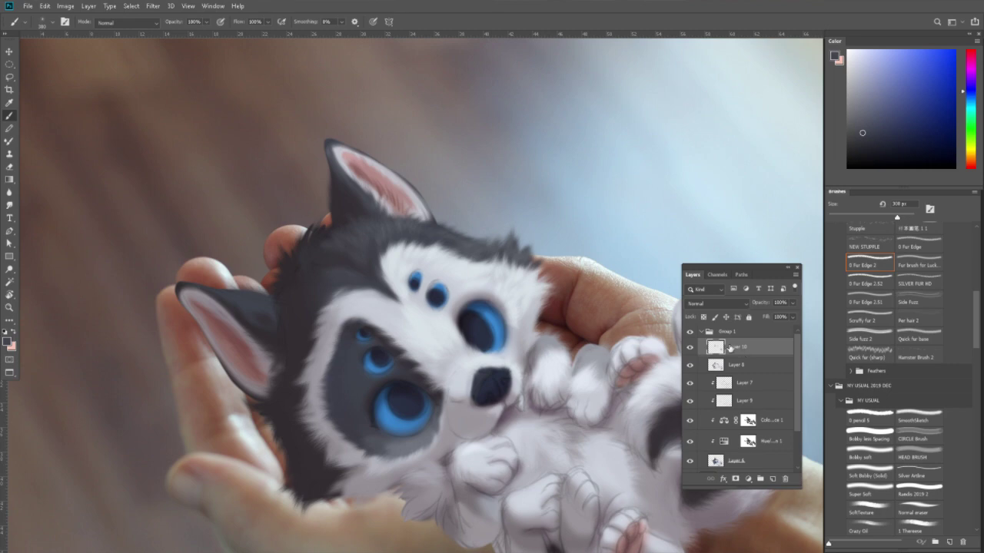
# Zoom in on the eyes and set a very soft round brush of about 90 px in pink-red.
pyautogui.press('z')
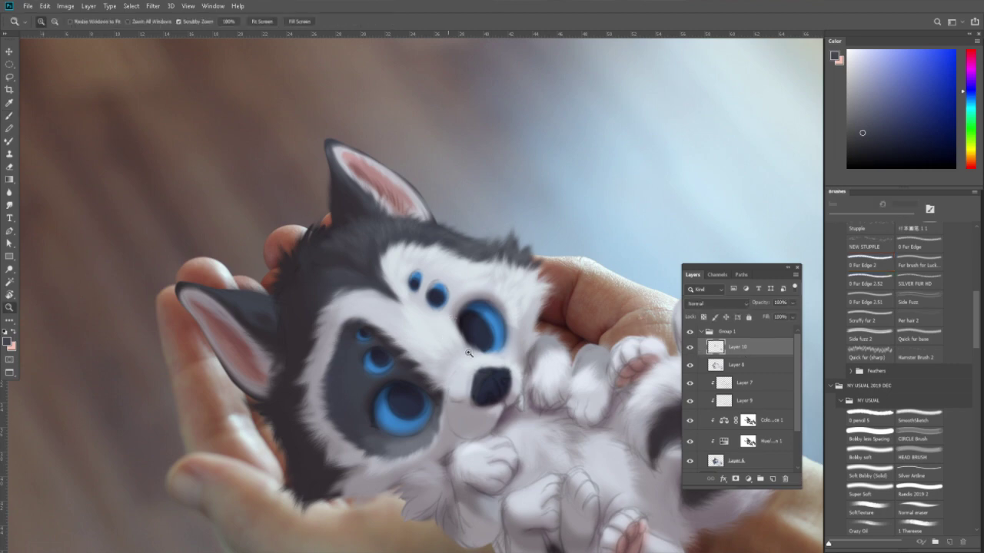
pyautogui.click(508, 329)
pyautogui.press('b')
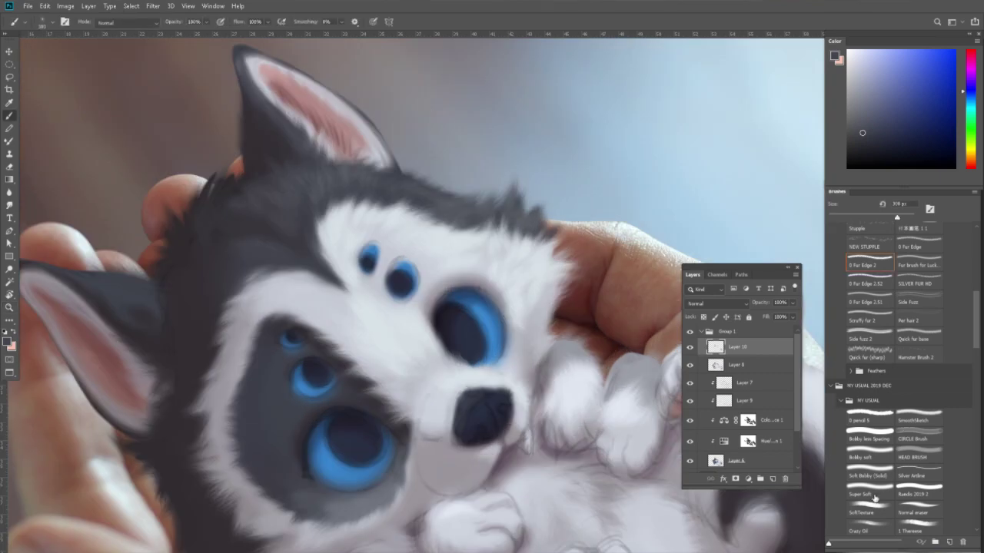
pyautogui.click(873, 498)
pyautogui.keyDown('alt'); pyautogui.click(439, 280); pyautogui.keyUp('alt')
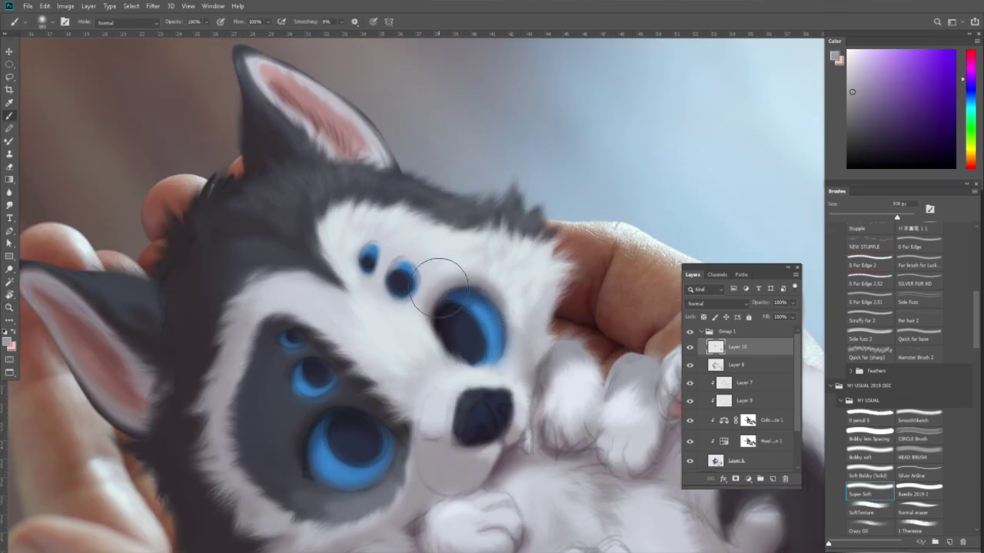
pyautogui.click(863, 112)
pyautogui.moveTo(971, 78); pyautogui.dragTo(971, 52)
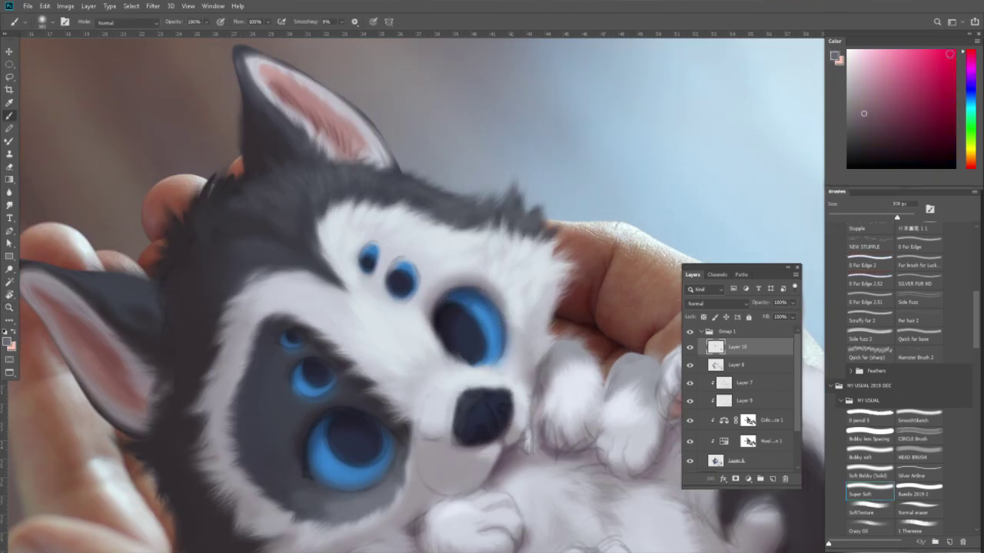
pyautogui.press('[')
pyautogui.press('[')
pyautogui.press('[')
pyautogui.press('[')
pyautogui.press('[')
pyautogui.press('[')
# Create Layer 11 outside Group 1 and choose a dark, dull red painting colour.
pyautogui.click(771, 331)
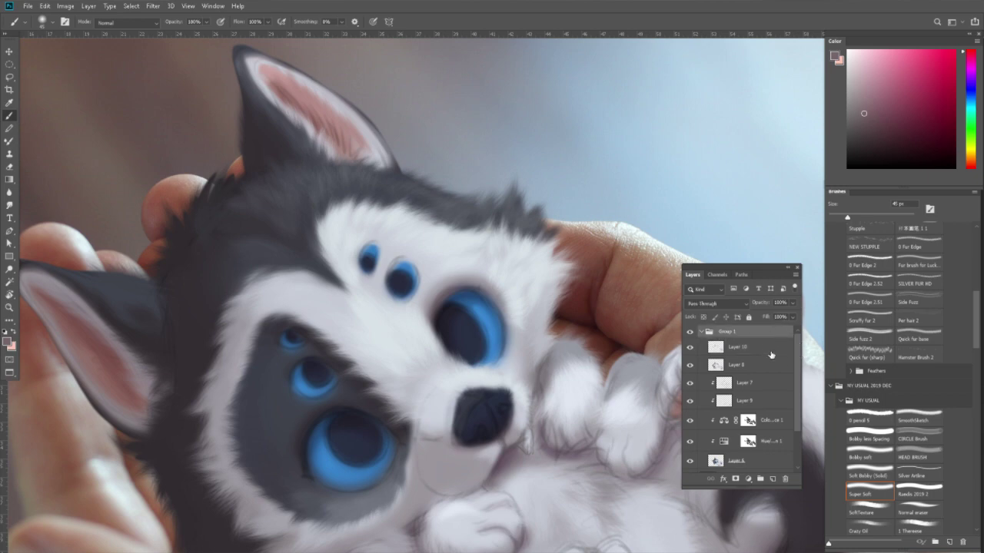
pyautogui.click(773, 479)
pyautogui.hotkey('ctrl', ']')
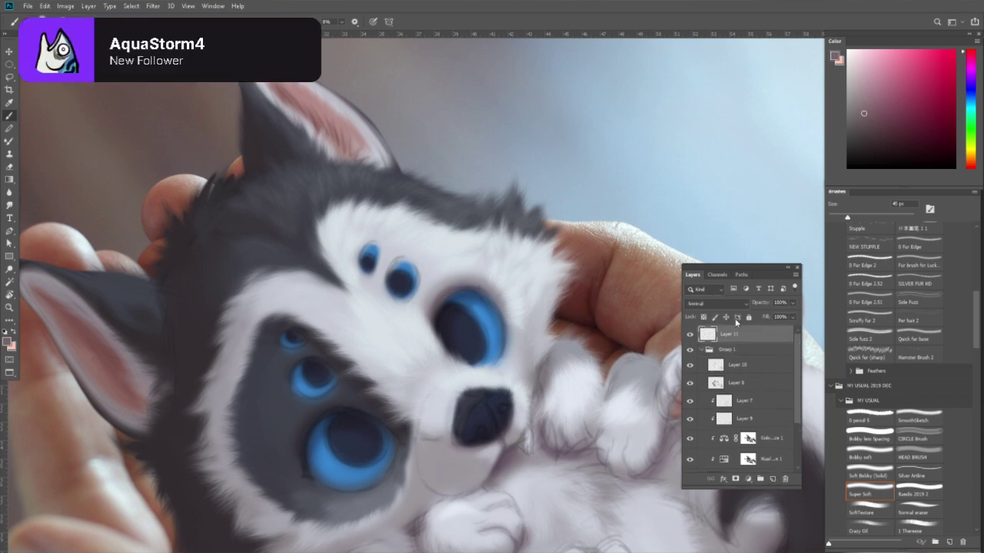
pyautogui.keyDown('alt'); pyautogui.click(452, 281); pyautogui.keyUp('alt')
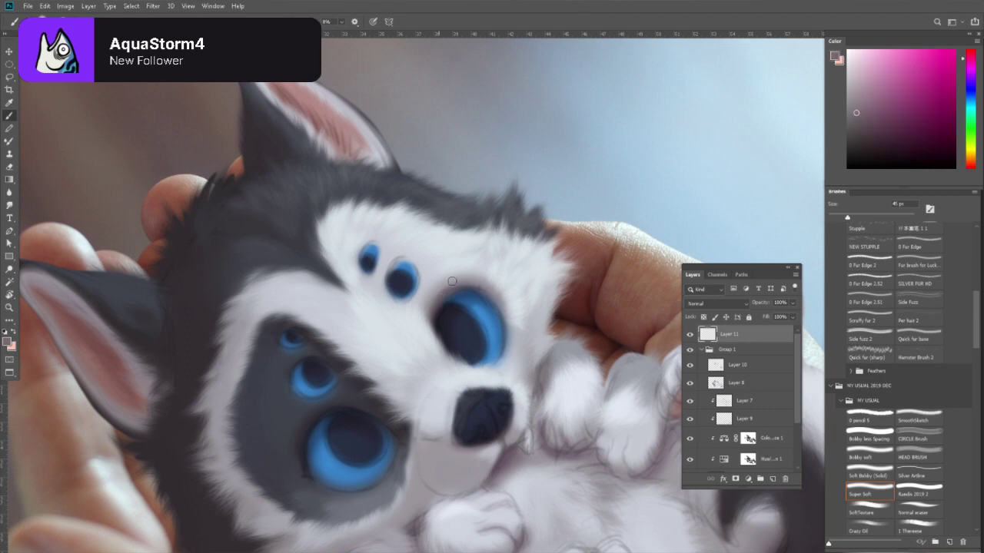
pyautogui.click(970, 50)
pyautogui.click(923, 143)
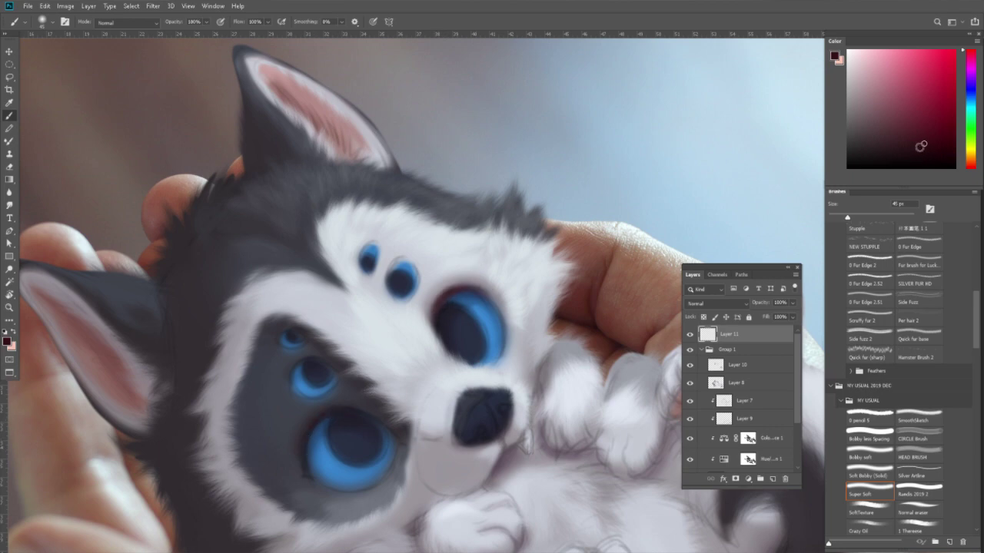
pyautogui.click(862, 145)
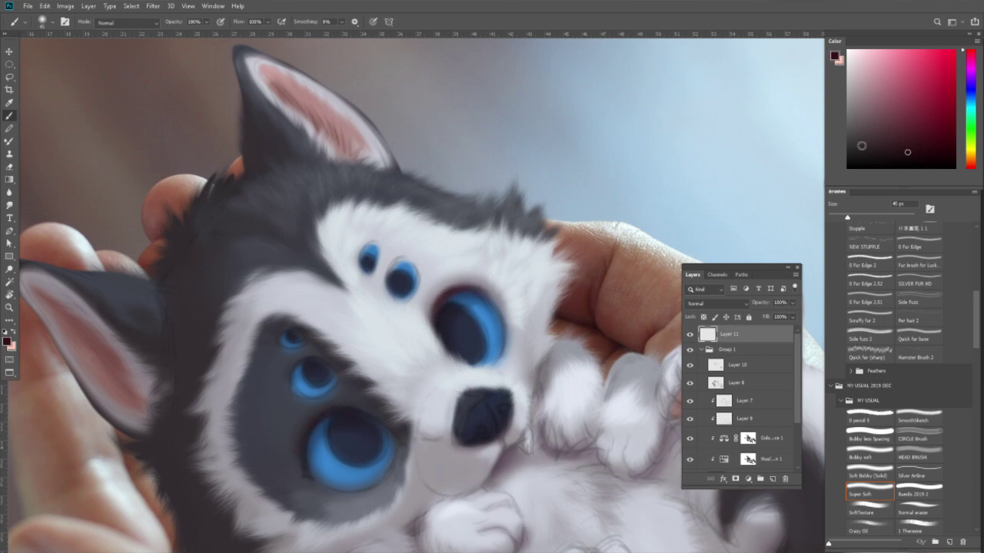
# Sample dark navy and reddish tones near the eye and set a 40 px crimson brush.
pyautogui.keyDown('alt'); pyautogui.click(459, 300); pyautogui.keyUp('alt')
pyautogui.keyDown('alt'); pyautogui.click(452, 315); pyautogui.keyUp('alt')
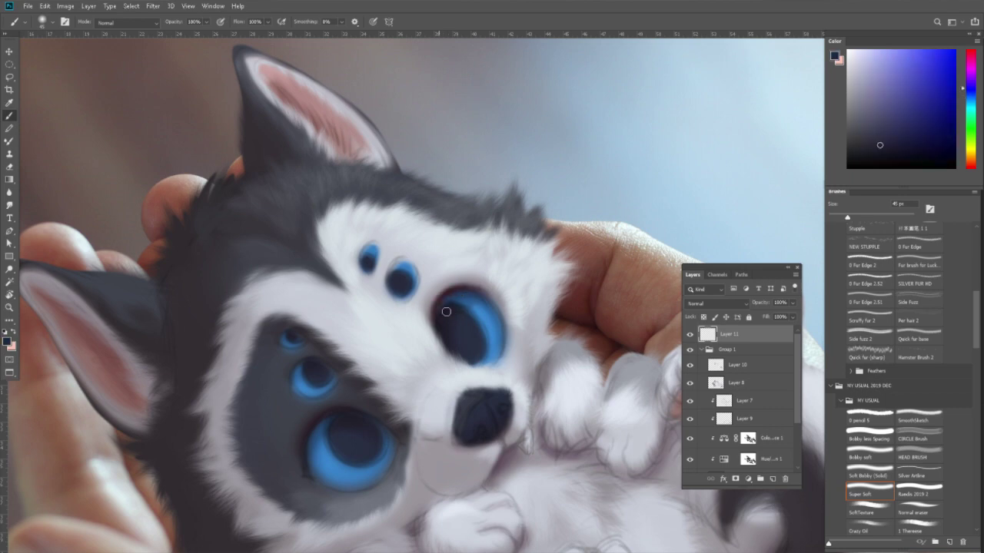
pyautogui.keyDown('alt'); pyautogui.click(459, 282); pyautogui.keyUp('alt')
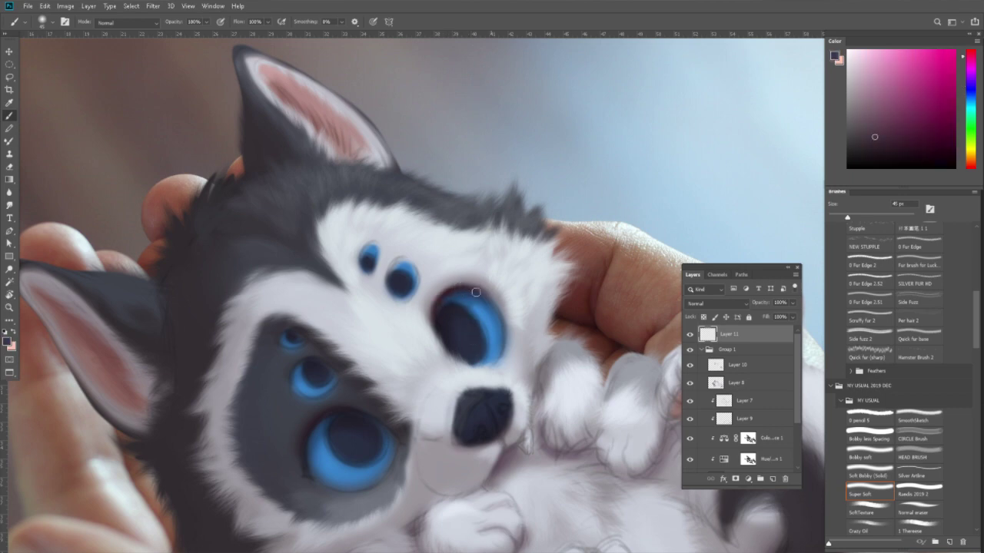
pyautogui.keyDown('alt'); pyautogui.click(555, 233); pyautogui.keyUp('alt')
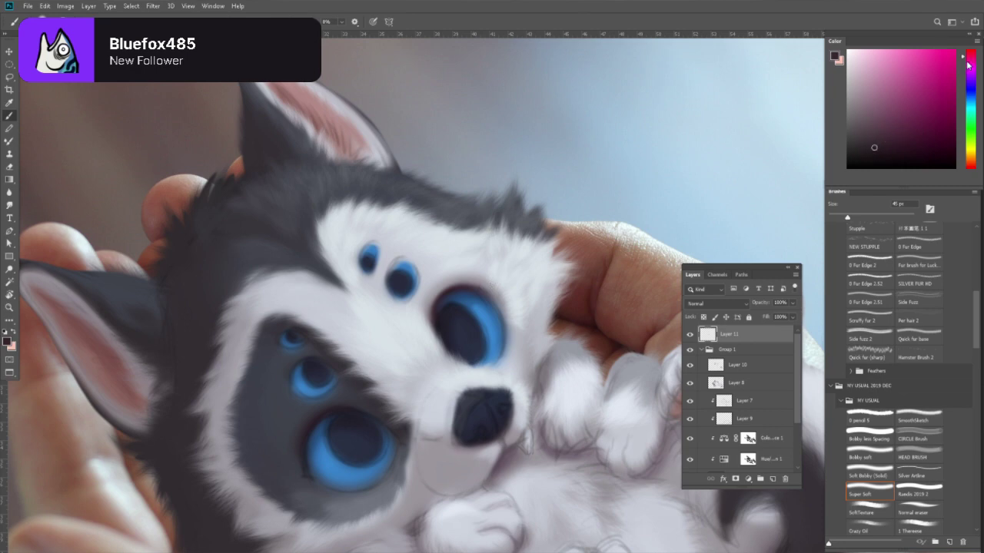
pyautogui.moveTo(970, 66); pyautogui.dragTo(965, 54)
pyautogui.press('[')
pyautogui.press('[')
pyautogui.press('[')
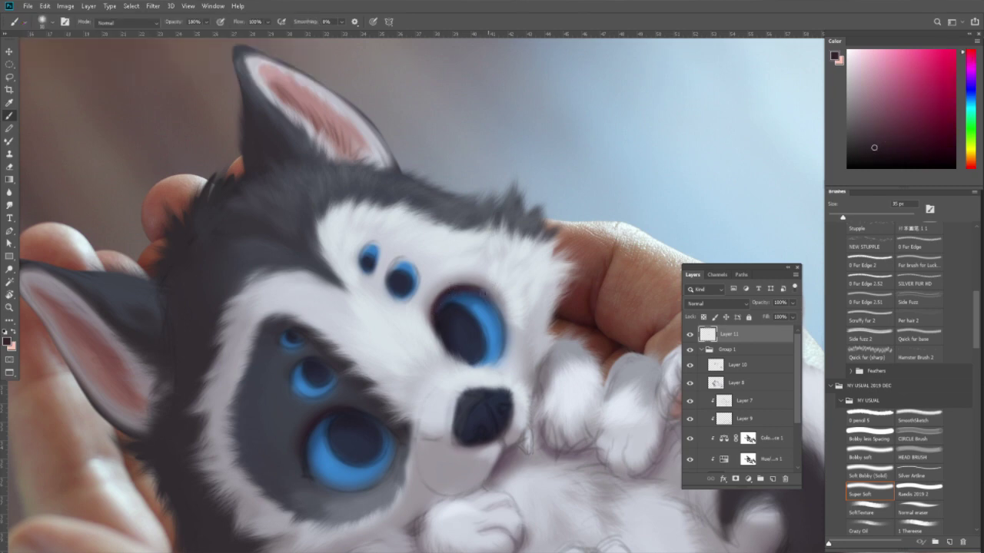
pyautogui.press(']')
# Darken the right eye's upper rim with a 60 px dark magenta brush.
pyautogui.keyDown('alt'); pyautogui.click(476, 299); pyautogui.keyUp('alt')
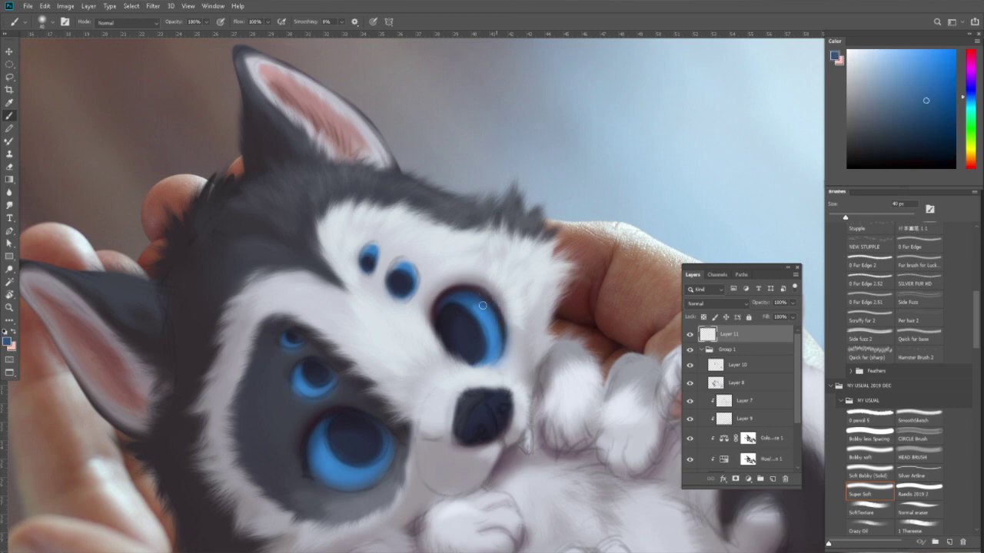
pyautogui.keyDown('alt'); pyautogui.click(492, 347); pyautogui.keyUp('alt')
pyautogui.keyDown('alt'); pyautogui.click(495, 316); pyautogui.keyUp('alt')
pyautogui.keyDown('alt'); pyautogui.click(474, 284); pyautogui.keyUp('alt')
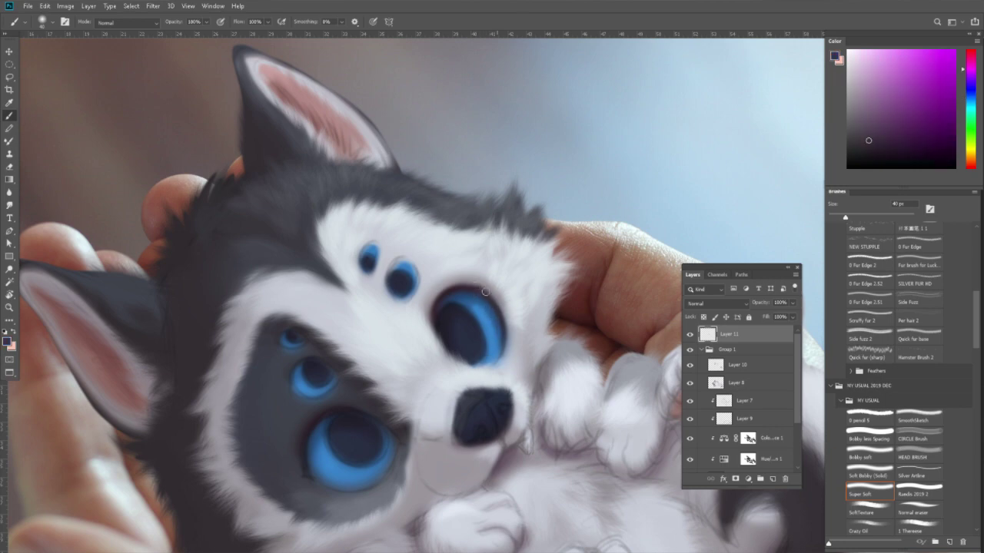
pyautogui.press(']')
pyautogui.press(']')
pyautogui.click(899, 119)
pyautogui.click(966, 60)
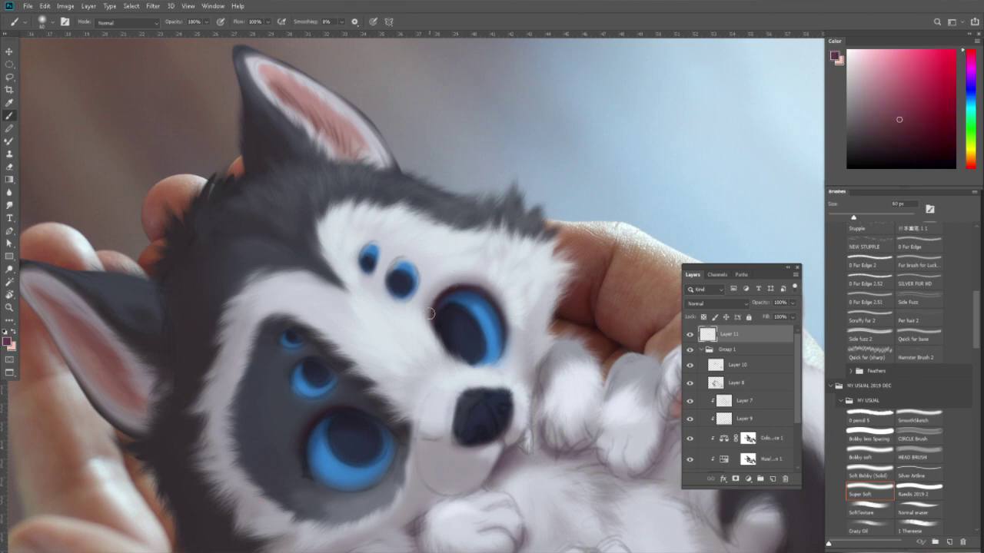
pyautogui.moveTo(431, 299); pyautogui.dragTo(492, 292)
pyautogui.press('x')
# Tilt the canvas view 23° and sample dark navy and lighter tones around the eye.
pyautogui.press('r')
pyautogui.moveTo(510, 358); pyautogui.dragTo(519, 385)
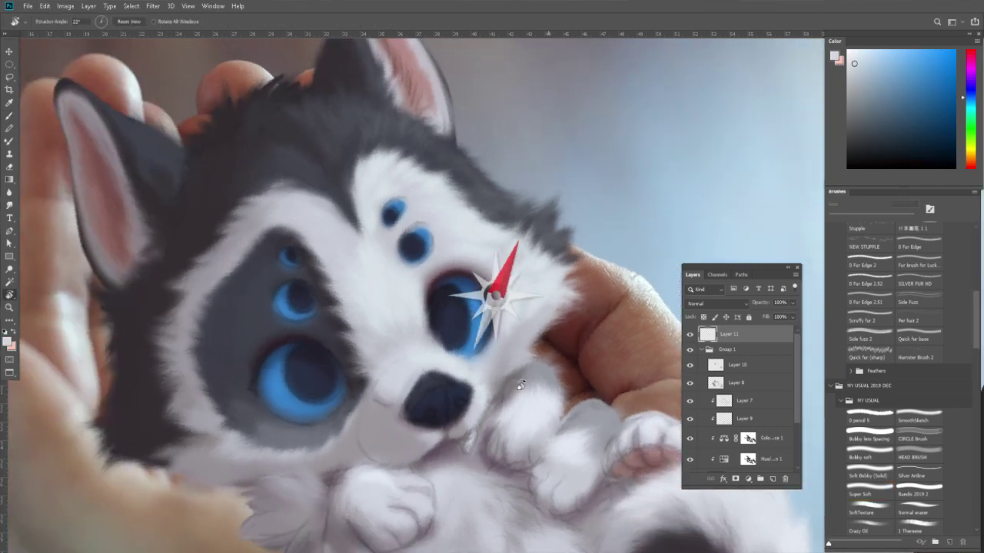
pyautogui.press('b')
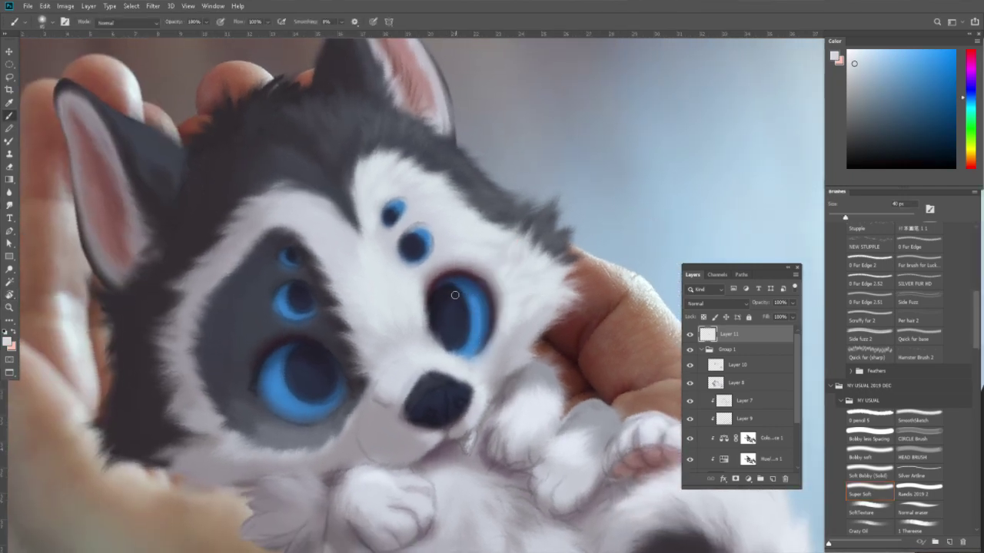
pyautogui.keyDown('alt'); pyautogui.click(454, 296); pyautogui.keyUp('alt')
pyautogui.keyDown('alt'); pyautogui.click(450, 282); pyautogui.keyUp('alt')
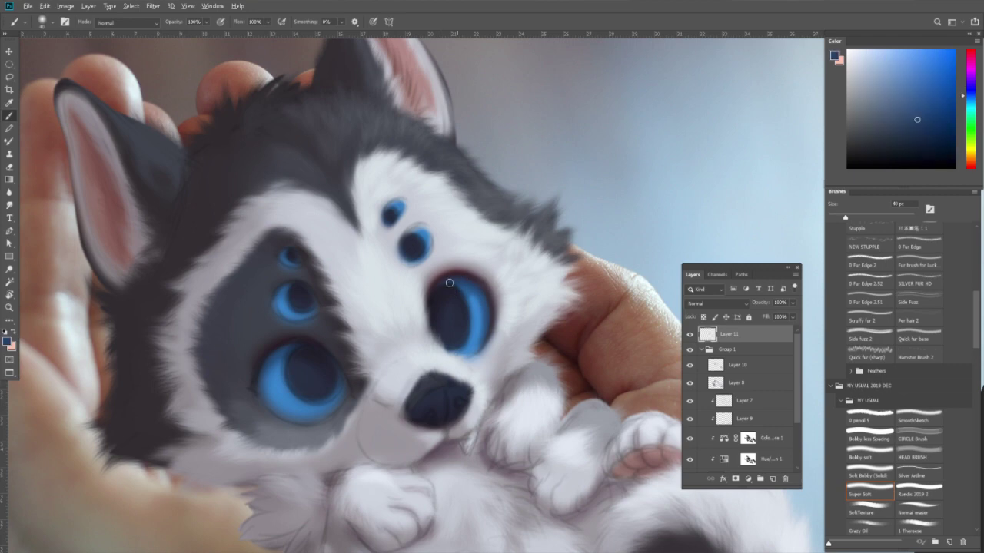
pyautogui.keyDown('alt'); pyautogui.click(464, 309); pyautogui.keyUp('alt')
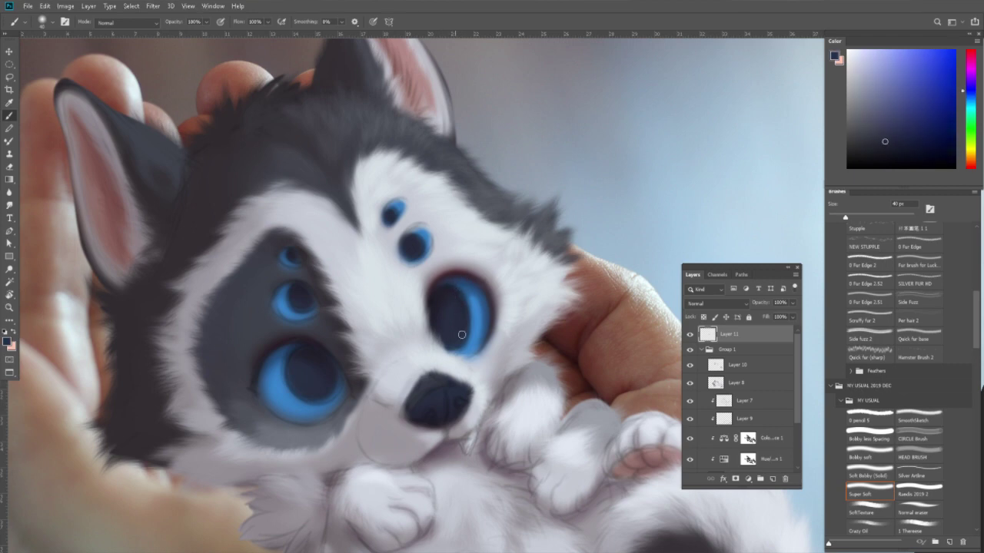
pyautogui.keyDown('alt'); pyautogui.click(481, 310); pyautogui.keyUp('alt')
pyautogui.keyDown('alt'); pyautogui.click(451, 288); pyautogui.keyUp('alt')
pyautogui.keyDown('alt'); pyautogui.click(461, 285); pyautogui.keyUp('alt')
pyautogui.keyDown('alt'); pyautogui.click(455, 303); pyautogui.keyUp('alt')
pyautogui.keyDown('alt'); pyautogui.click(444, 303); pyautogui.keyUp('alt')
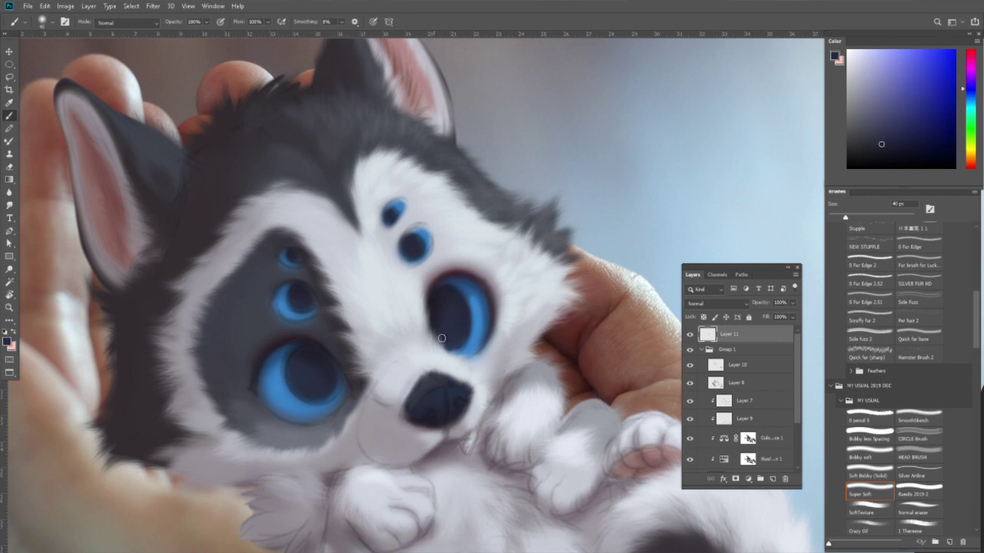
pyautogui.keyDown('alt'); pyautogui.click(462, 308); pyautogui.keyUp('alt')
# Centre the left eye and sample navy, purple-grey and iris blues around it.
pyautogui.moveTo(346, 365); pyautogui.dragTo(445, 354)
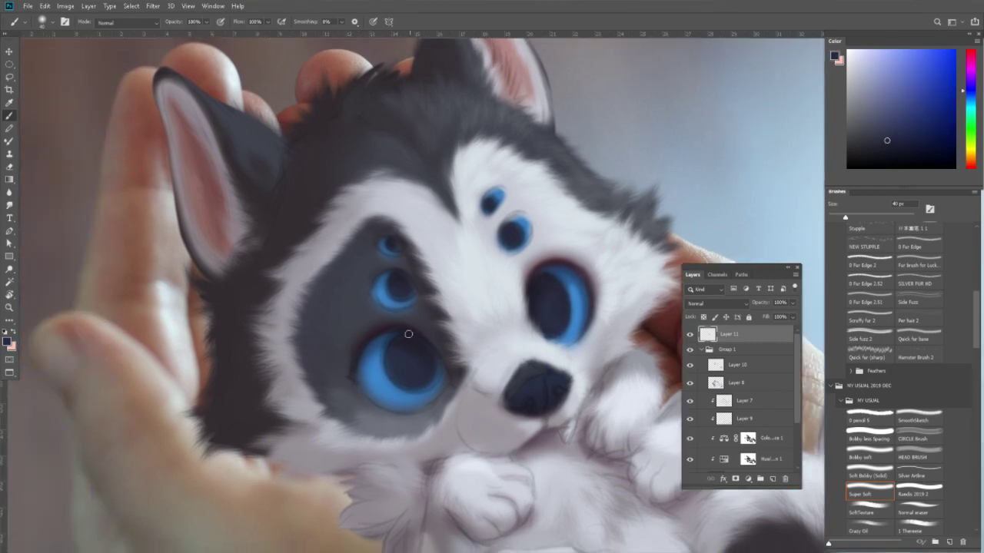
pyautogui.keyDown('alt'); pyautogui.click(387, 366); pyautogui.keyUp('alt')
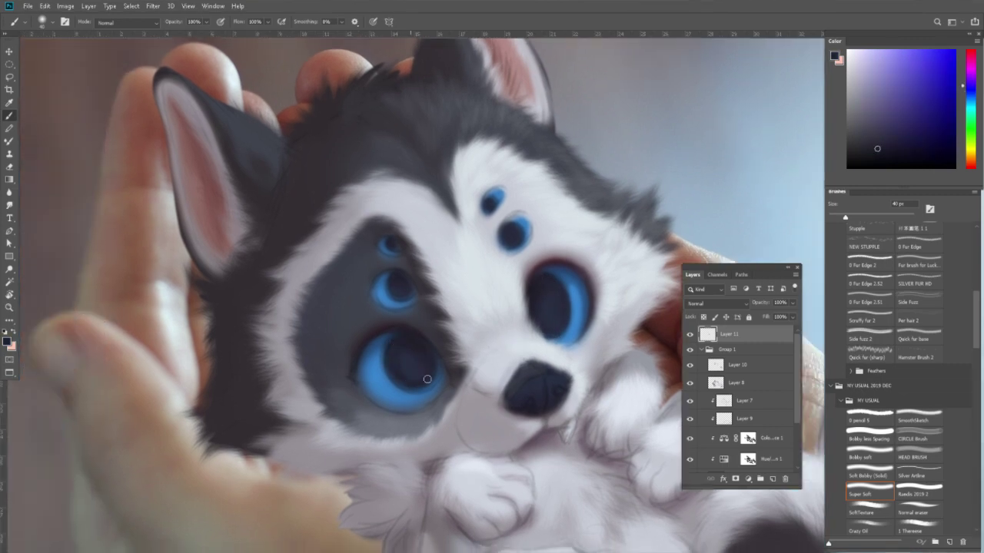
pyautogui.keyDown('alt'); pyautogui.click(391, 325); pyautogui.keyUp('alt')
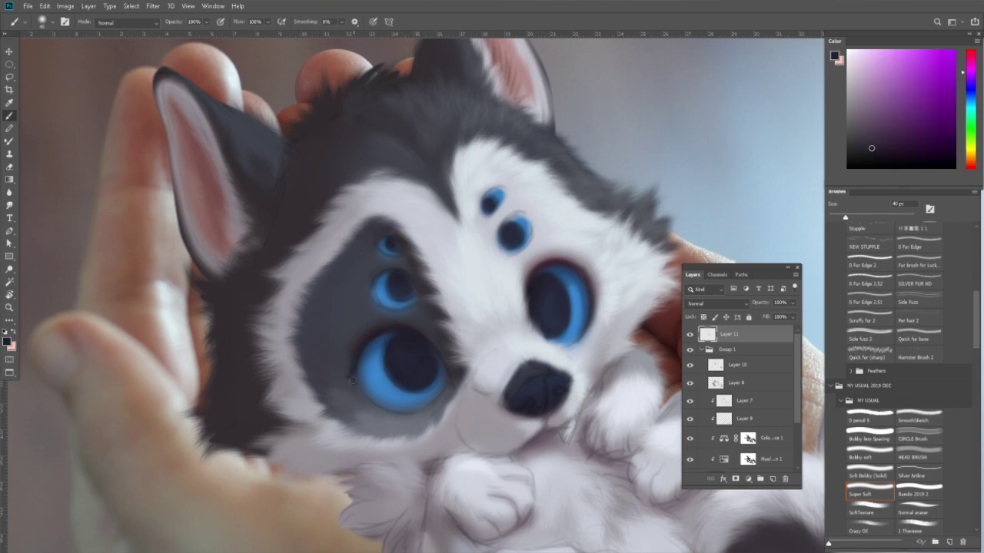
pyautogui.keyDown('alt'); pyautogui.click(392, 406); pyautogui.keyUp('alt')
pyautogui.keyDown('alt'); pyautogui.click(442, 378); pyautogui.keyUp('alt')
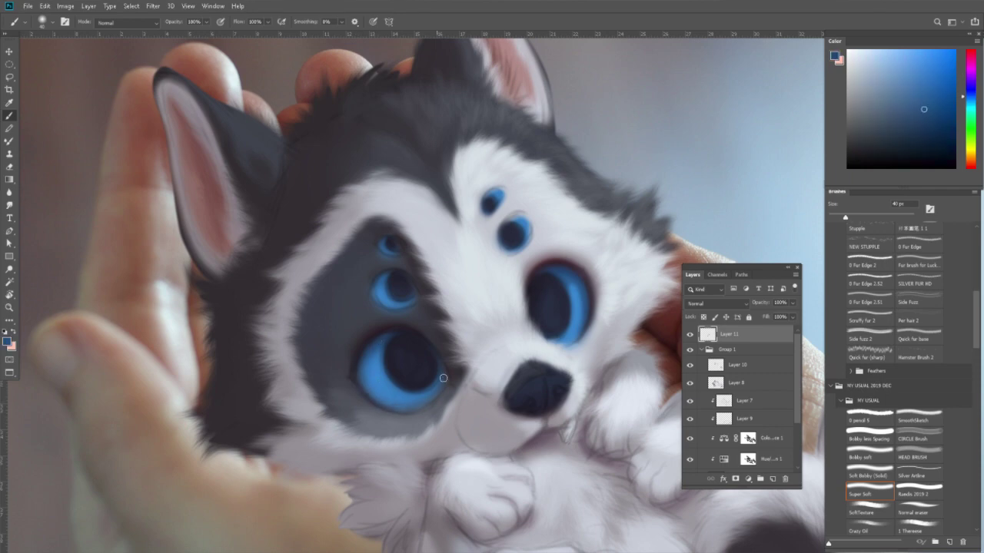
pyautogui.keyDown('alt'); pyautogui.click(415, 329); pyautogui.keyUp('alt')
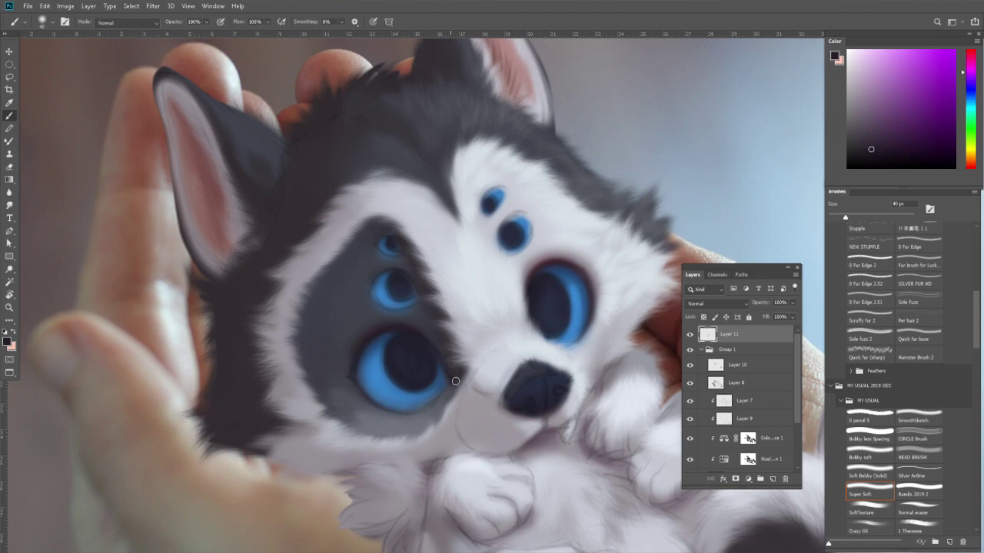
pyautogui.keyDown('alt'); pyautogui.click(445, 371); pyautogui.keyUp('alt')
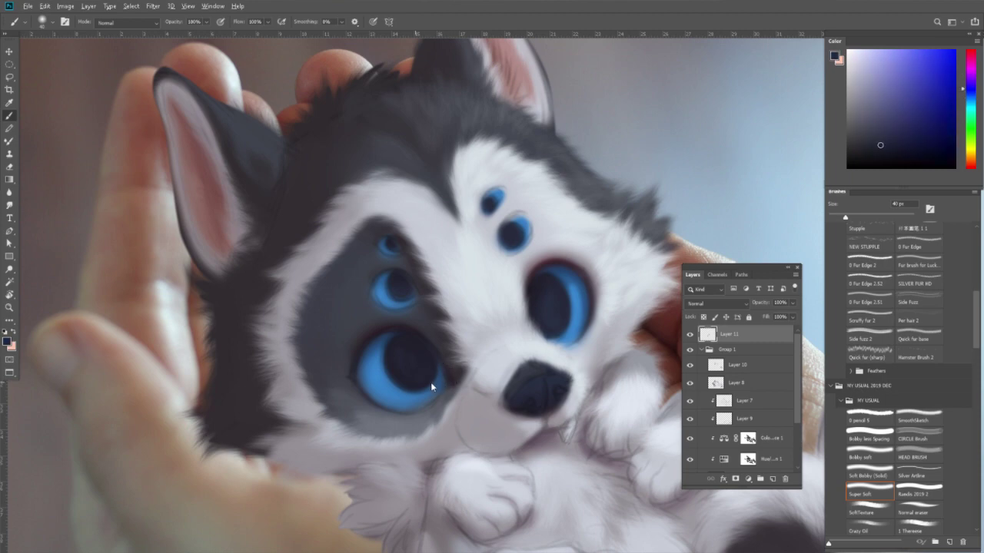
pyautogui.keyDown('alt'); pyautogui.click(389, 365); pyautogui.keyUp('alt')
pyautogui.keyDown('alt'); pyautogui.click(379, 350); pyautogui.keyUp('alt')
pyautogui.keyDown('alt'); pyautogui.click(417, 364); pyautogui.keyUp('alt')
# Fine-tune the dark blue, then dab dark red onto the nose.
pyautogui.keyDown('alt'); pyautogui.click(538, 384); pyautogui.keyUp('alt')
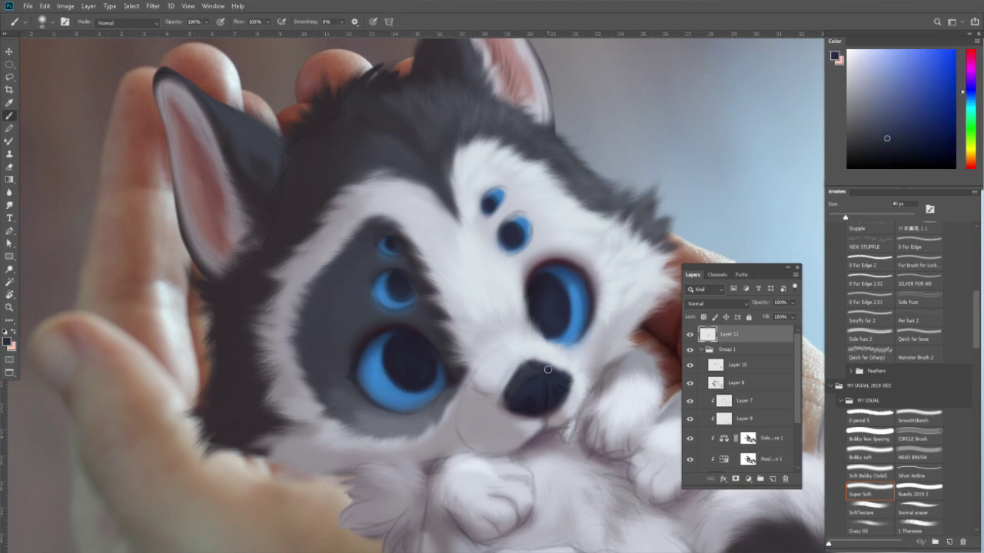
pyautogui.click(884, 129)
pyautogui.moveTo(884, 129); pyautogui.dragTo(878, 125)
pyautogui.click(970, 95)
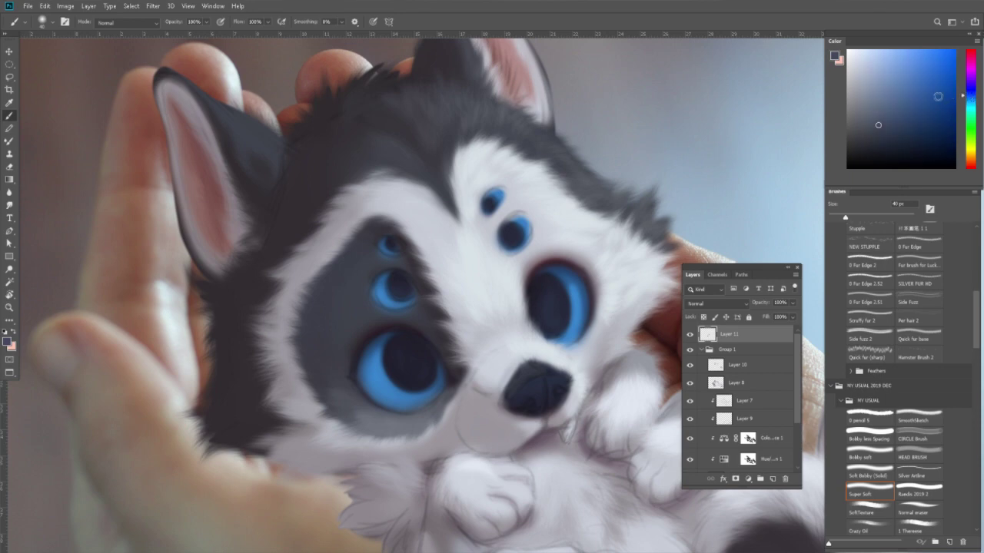
pyautogui.keyDown('alt'); pyautogui.click(529, 391); pyautogui.keyUp('alt')
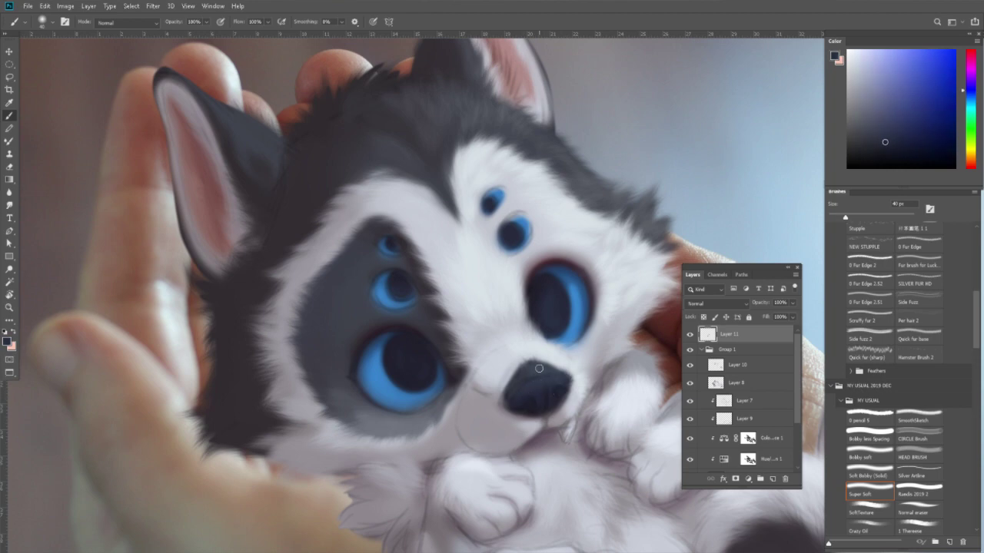
pyautogui.click(972, 55)
pyautogui.click(534, 393)
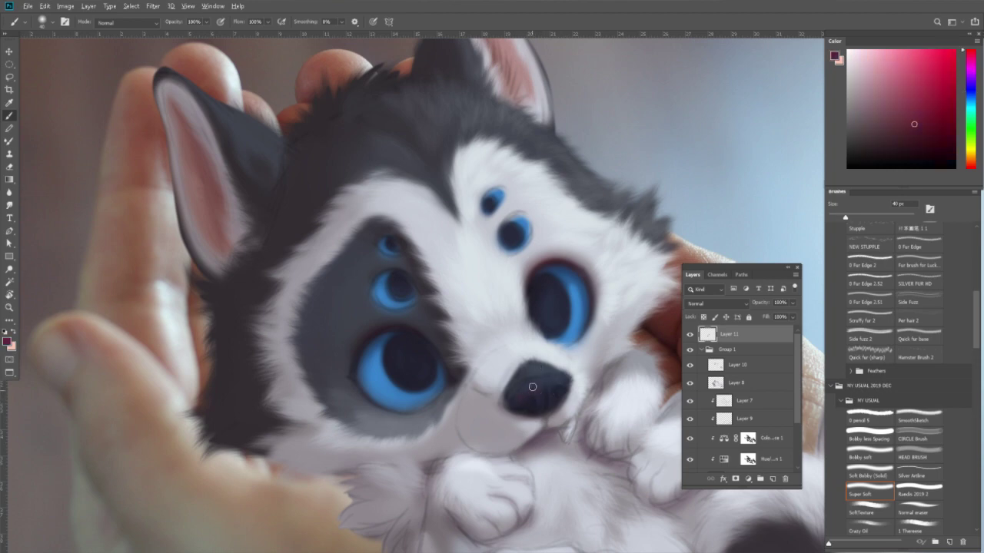
# Sample violet and blue nose tones and set a 50 px magenta-pink brush.
pyautogui.keyDown('alt'); pyautogui.click(542, 382); pyautogui.keyUp('alt')
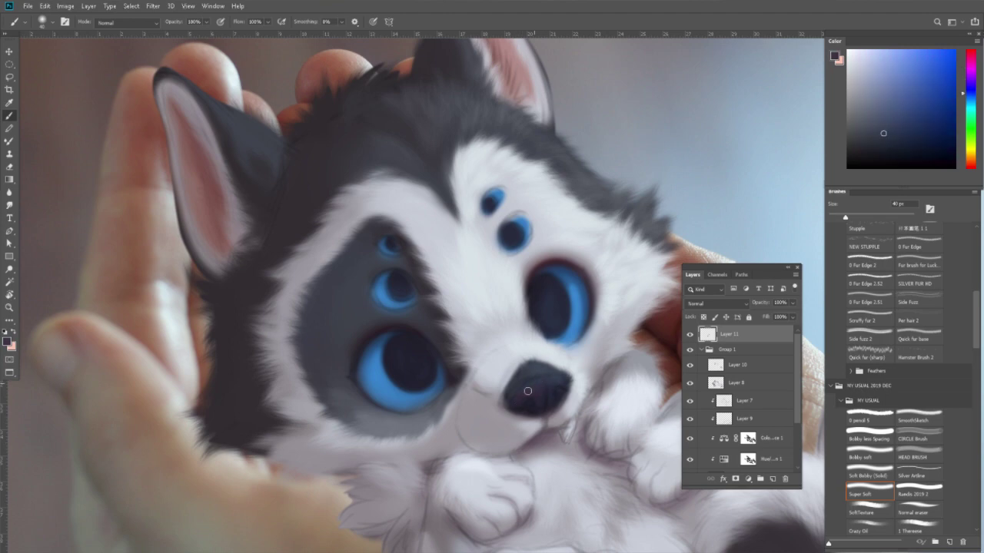
pyautogui.keyDown('alt'); pyautogui.click(541, 393); pyautogui.keyUp('alt')
pyautogui.keyDown('alt'); pyautogui.click(535, 362); pyautogui.keyUp('alt')
pyautogui.keyDown('alt'); pyautogui.click(507, 372); pyautogui.keyUp('alt')
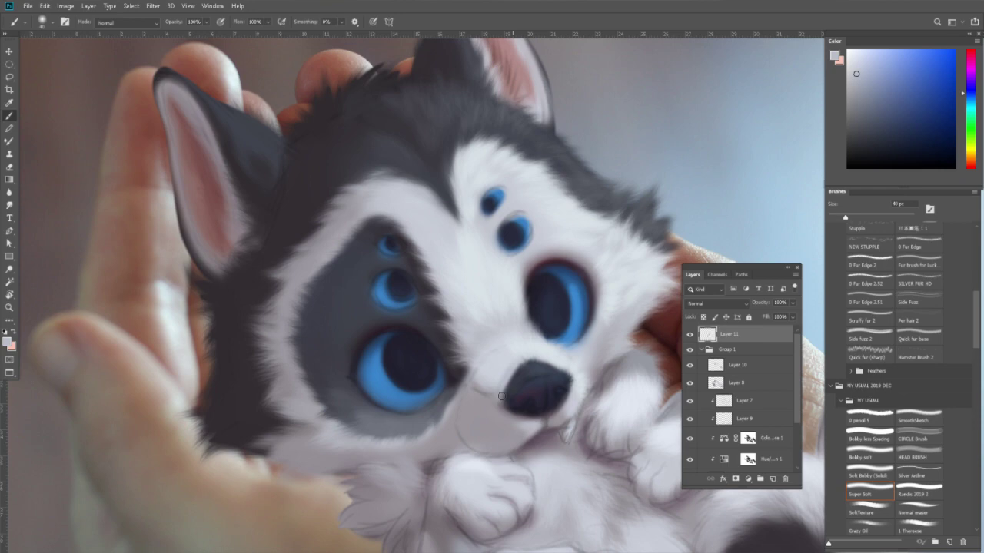
pyautogui.keyDown('alt'); pyautogui.click(530, 366); pyautogui.keyUp('alt')
pyautogui.keyDown('alt'); pyautogui.click(577, 393); pyautogui.keyUp('alt')
pyautogui.keyDown('alt'); pyautogui.click(566, 399); pyautogui.keyUp('alt')
pyautogui.keyDown('alt'); pyautogui.click(521, 415); pyautogui.keyUp('alt')
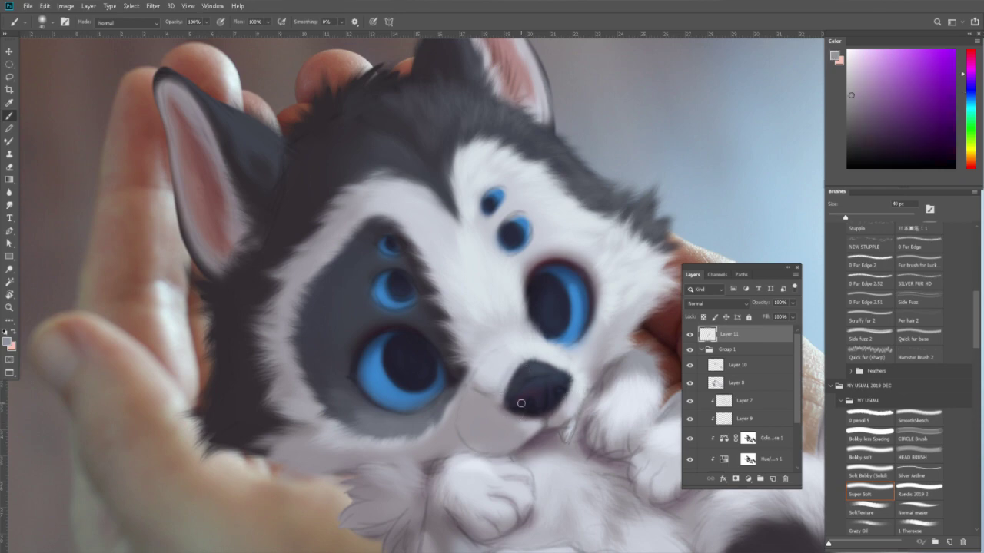
pyautogui.click(863, 119)
pyautogui.click(970, 68)
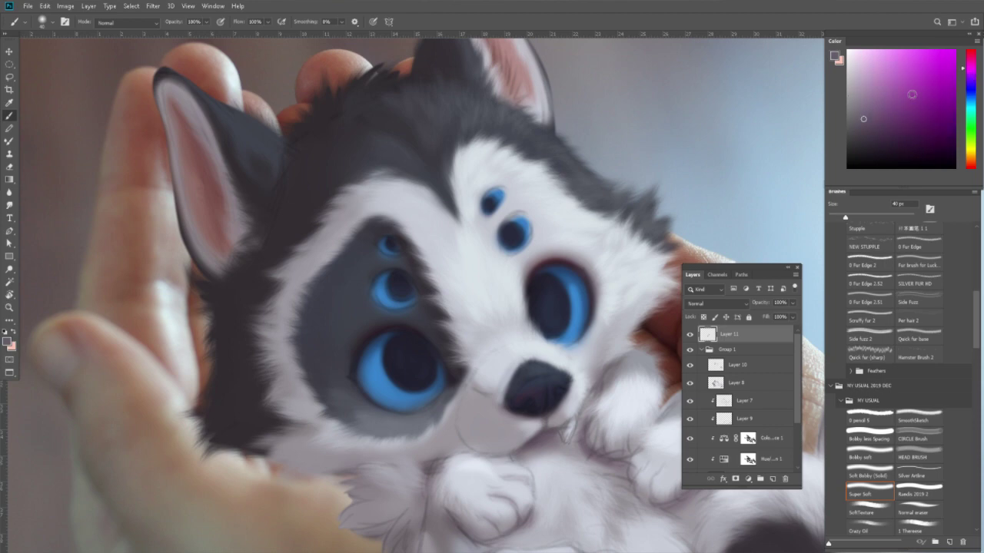
pyautogui.press(']')
pyautogui.press(']')
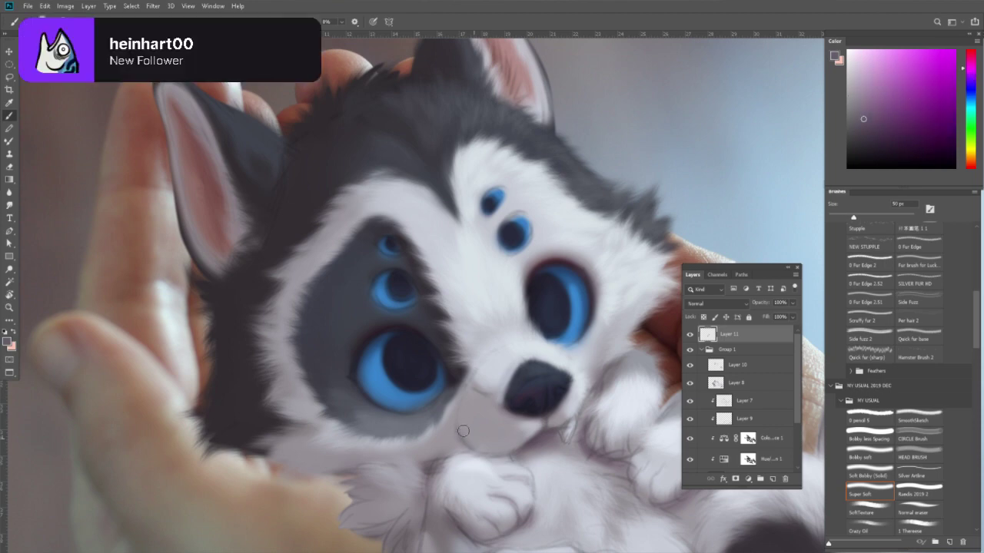
# Pick a warm peach colour with a 90 px brush and shift the view toward the cheek.
pyautogui.keyDown('alt'); pyautogui.click(481, 412); pyautogui.keyUp('alt')
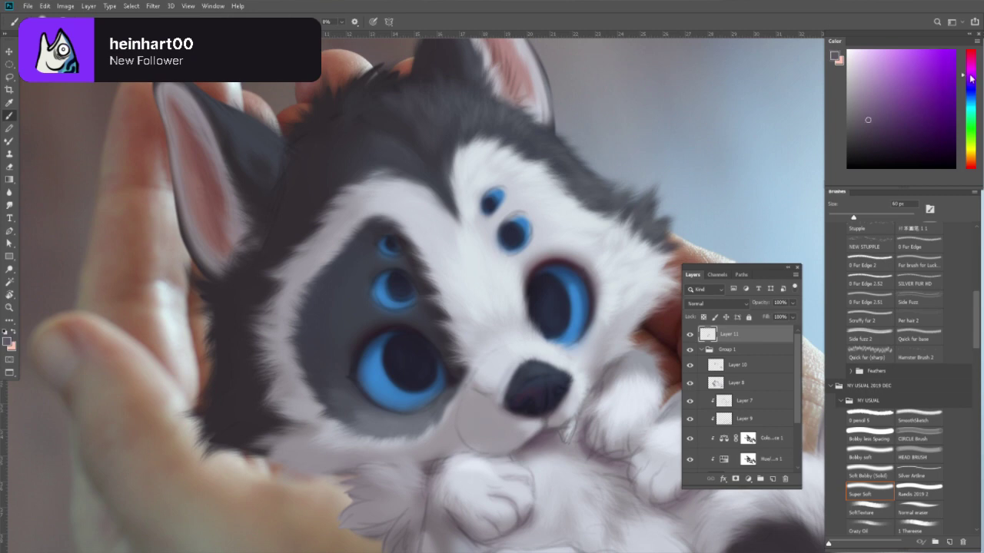
pyautogui.keyDown('alt'); pyautogui.click(543, 434); pyautogui.keyUp('alt')
pyautogui.keyDown('alt'); pyautogui.click(462, 430); pyautogui.keyUp('alt')
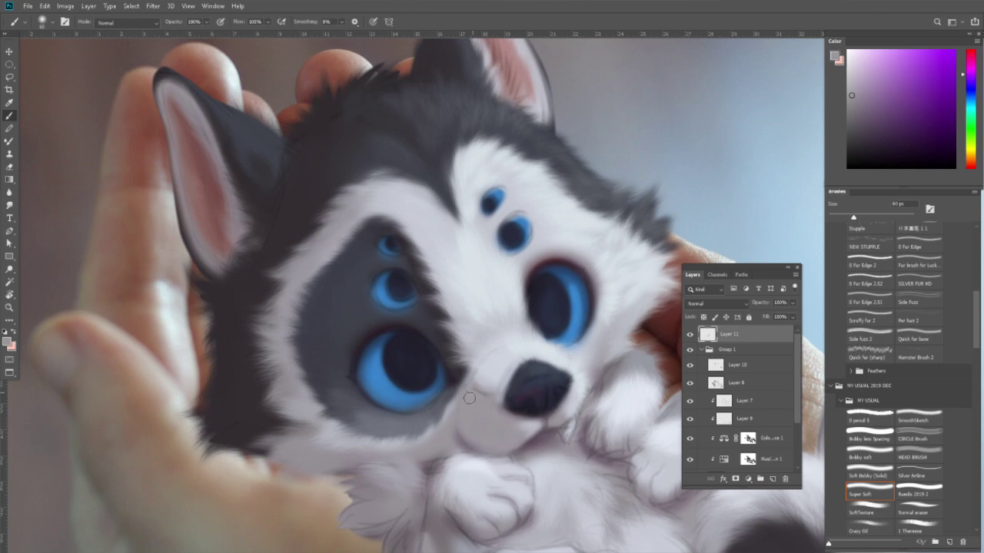
pyautogui.click(867, 76)
pyautogui.click(971, 157)
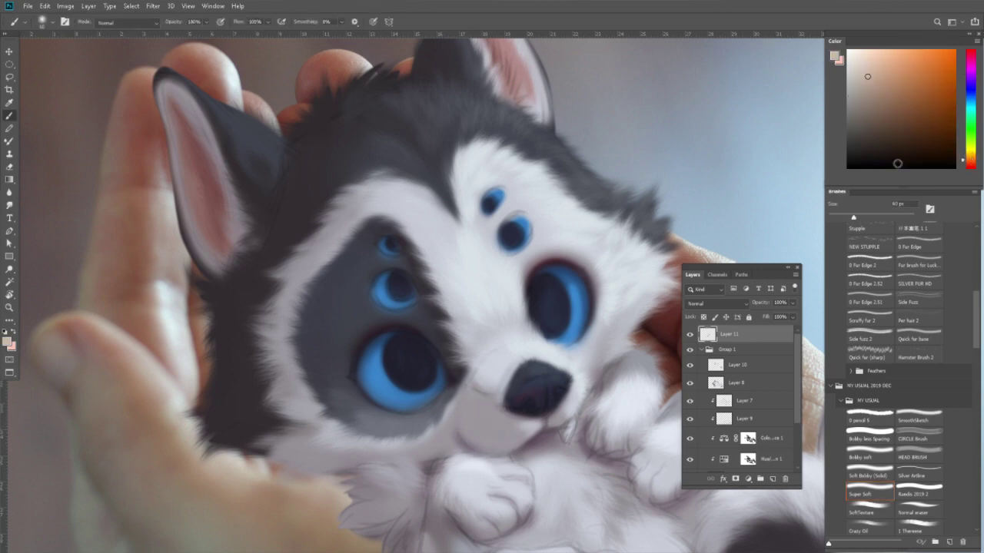
pyautogui.press(']')
pyautogui.press(']')
pyautogui.press(']')
pyautogui.press(']')
pyautogui.press(']')
pyautogui.press(']')
pyautogui.moveTo(619, 338); pyautogui.dragTo(572, 357)
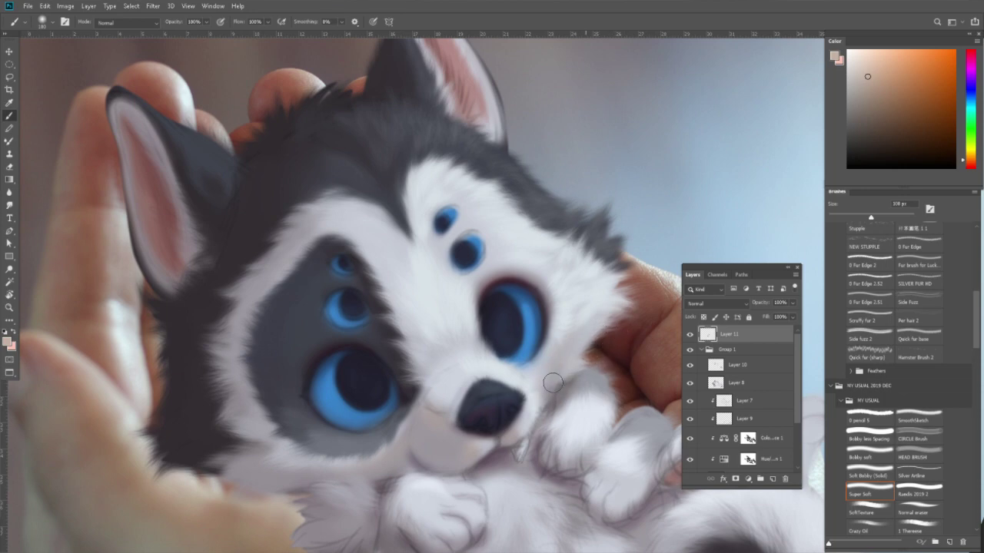
# Zoom out on the rotated painting, then zoom in about 2x on the puppy's nose.
pyautogui.press('z')
pyautogui.moveTo(577, 342); pyautogui.dragTo(564, 311)
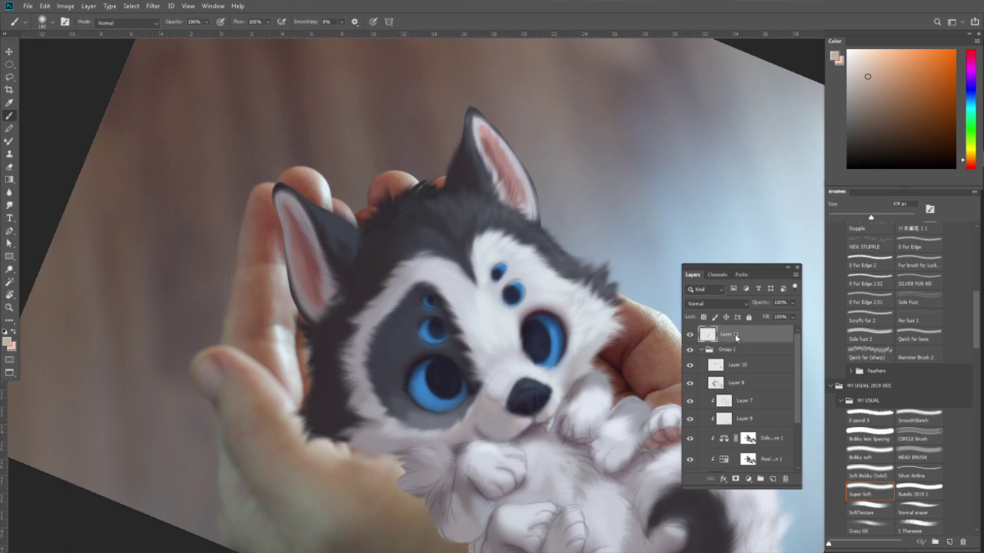
pyautogui.press('z')
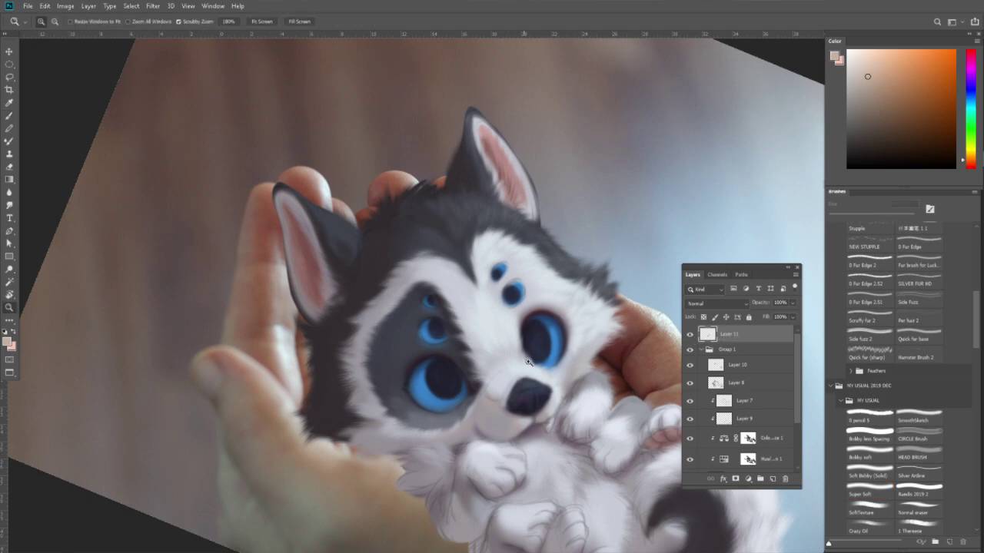
pyautogui.click(558, 420)
# With a 30 px brush, sample pinkish- and bluish-grey fur and paint a light stroke below the nose.
pyautogui.press('b')
pyautogui.press('[')
pyautogui.press('[')
pyautogui.press('[')
pyautogui.press('[')
pyautogui.press('[')
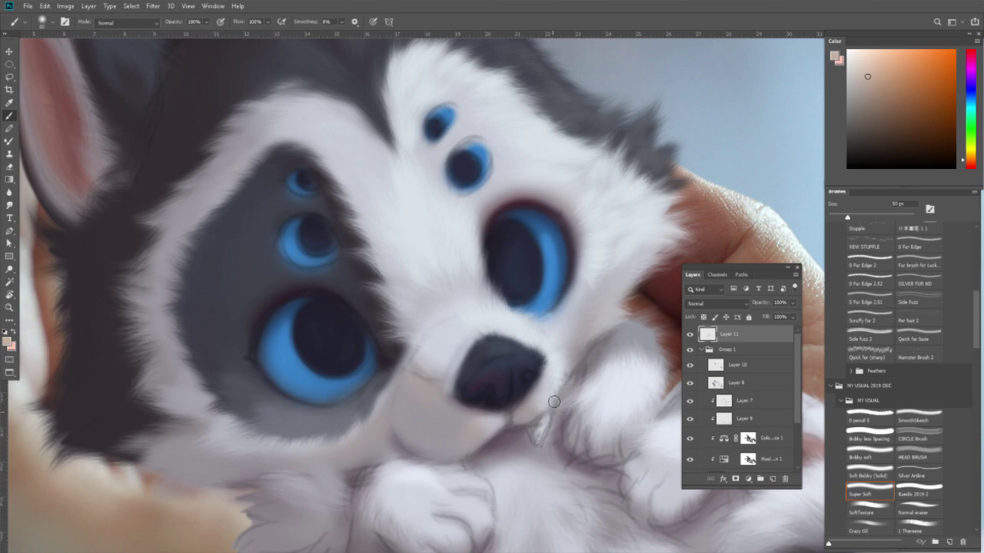
pyautogui.press('[')
pyautogui.press('[')
pyautogui.press('[')
pyautogui.keyDown('alt'); pyautogui.click(539, 410); pyautogui.keyUp('alt')
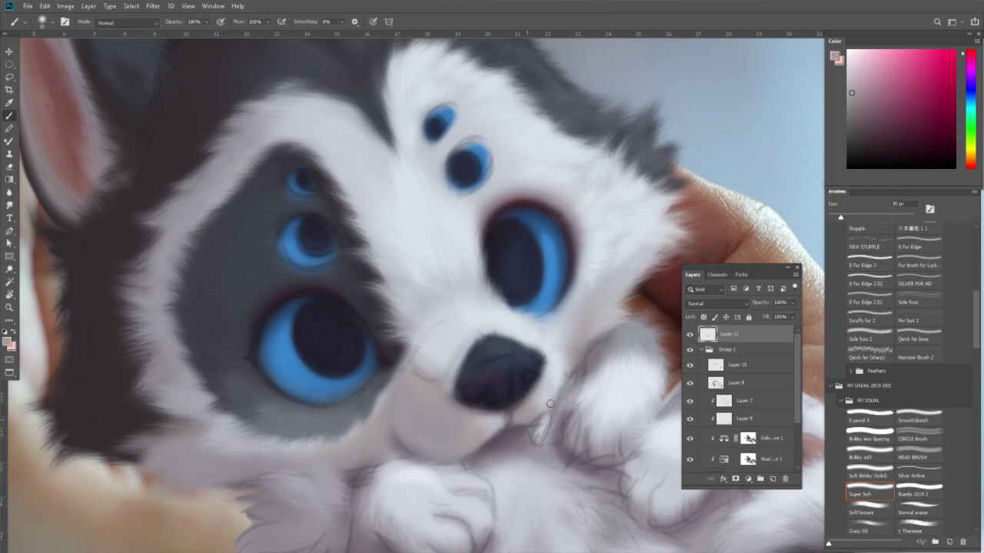
pyautogui.keyDown('alt'); pyautogui.click(540, 425); pyautogui.keyUp('alt')
pyautogui.moveTo(536, 438); pyautogui.dragTo(540, 429)
# Sample chest fur tones and mix a light beige, then a near-white yellowish paint colour.
pyautogui.keyDown('alt'); pyautogui.click(533, 446); pyautogui.keyUp('alt')
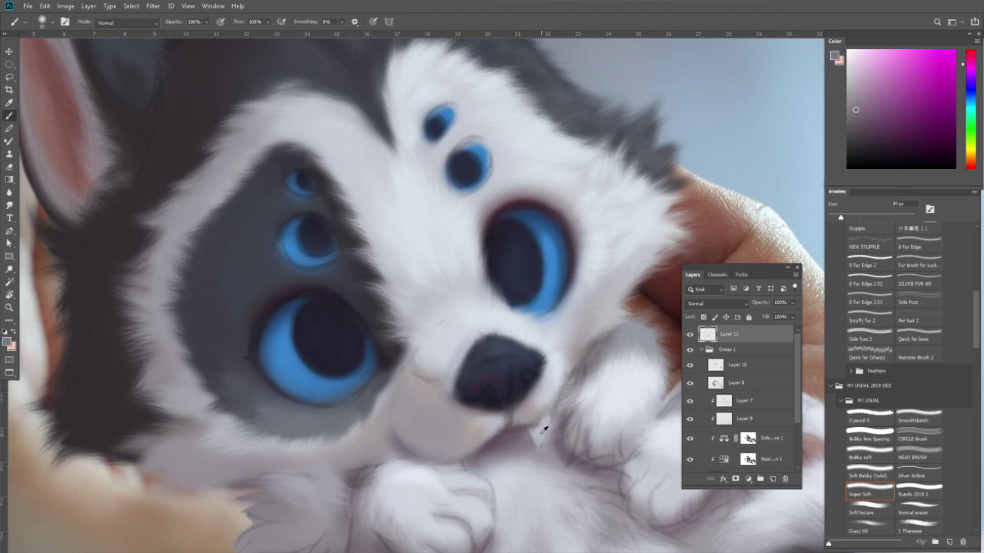
pyautogui.keyDown('alt'); pyautogui.click(537, 429); pyautogui.keyUp('alt')
pyautogui.click(874, 68)
pyautogui.moveTo(972, 96); pyautogui.dragTo(971, 159)
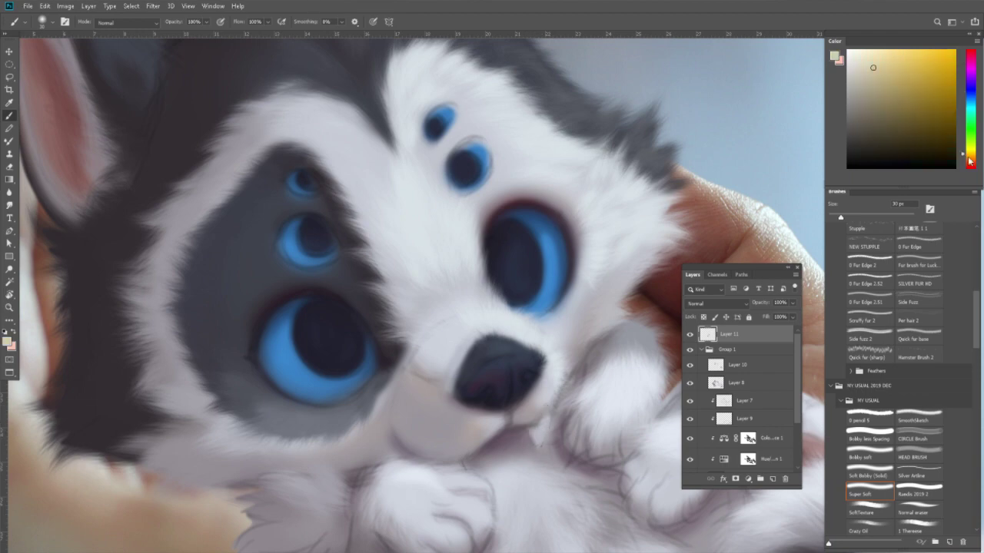
pyautogui.keyDown('alt'); pyautogui.click(540, 426); pyautogui.keyUp('alt')
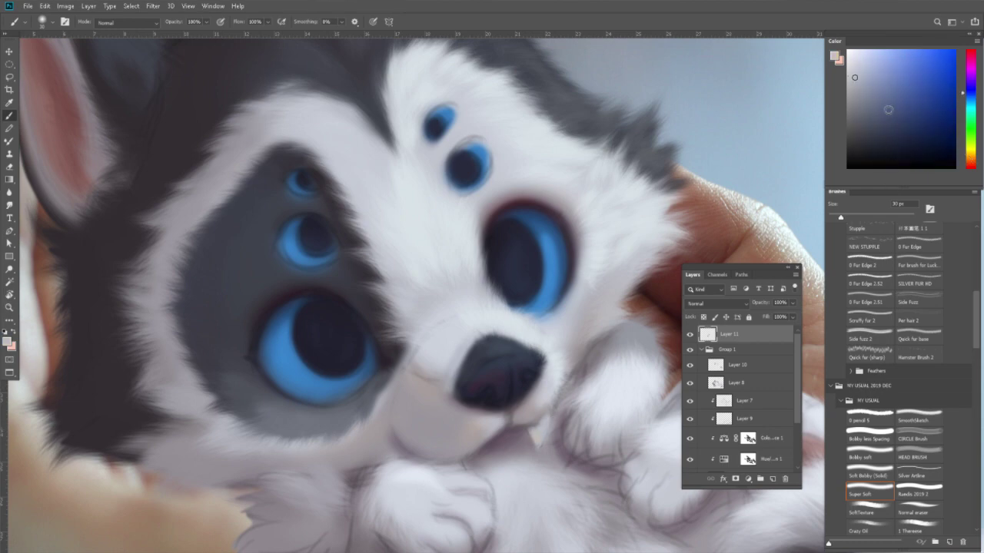
pyautogui.click(856, 52)
pyautogui.click(973, 111)
pyautogui.click(973, 152)
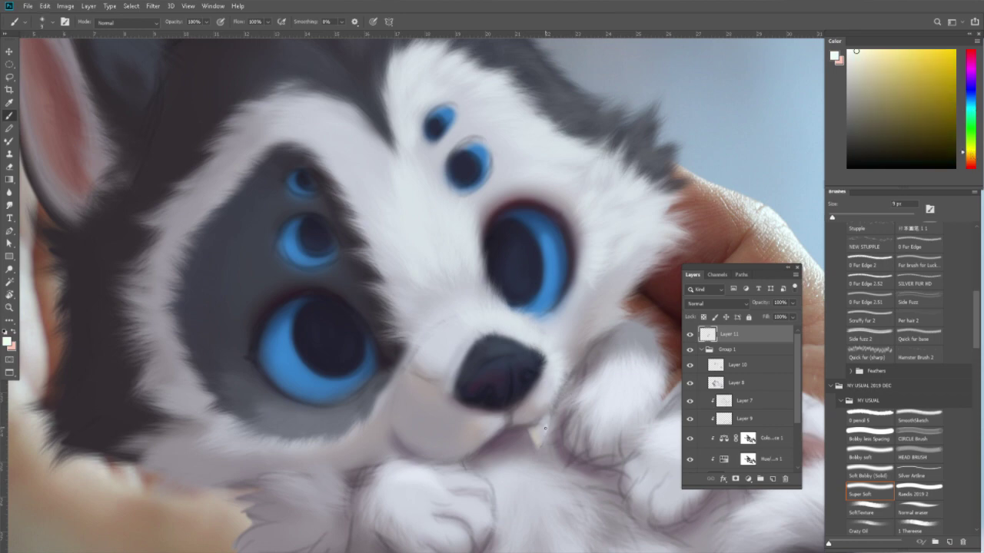
# Zoom out to see the whole painting, then zoom closely back onto the chin and nose.
pyautogui.press('z')
pyautogui.keyDown('alt'); pyautogui.click(538, 462); pyautogui.keyUp('alt')
pyautogui.keyDown('alt'); pyautogui.click(568, 467); pyautogui.keyUp('alt')
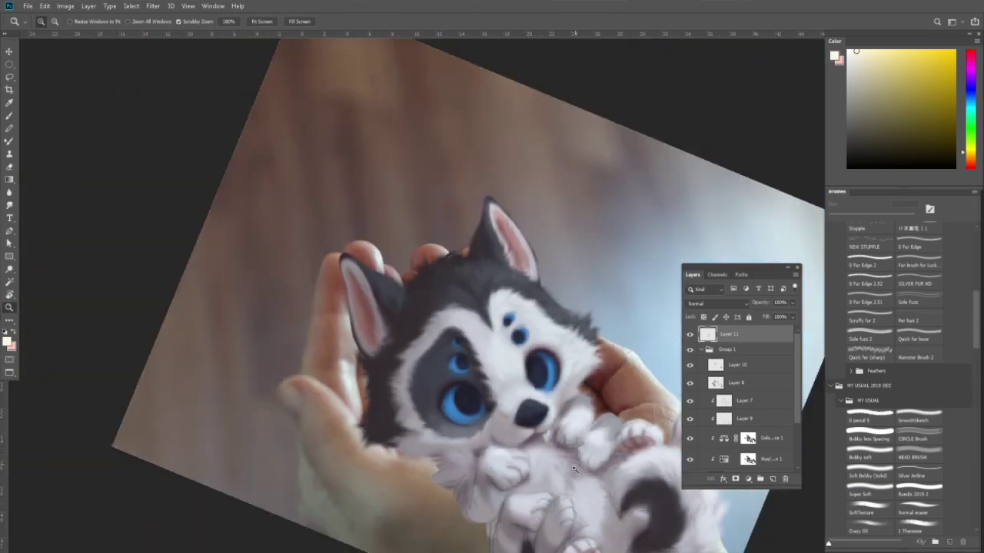
pyautogui.click(531, 448)
pyautogui.press('b')
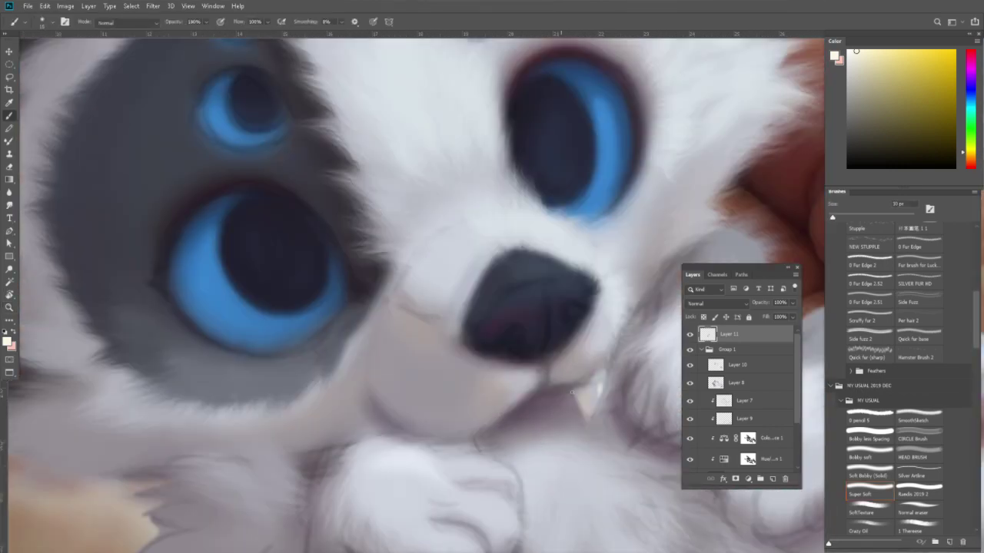
# Mix a darkened magenta-pink for the chin fur, enlarge the brush to 25 px, then choose light lavender.
pyautogui.keyDown('alt'); pyautogui.click(605, 386); pyautogui.keyUp('alt')
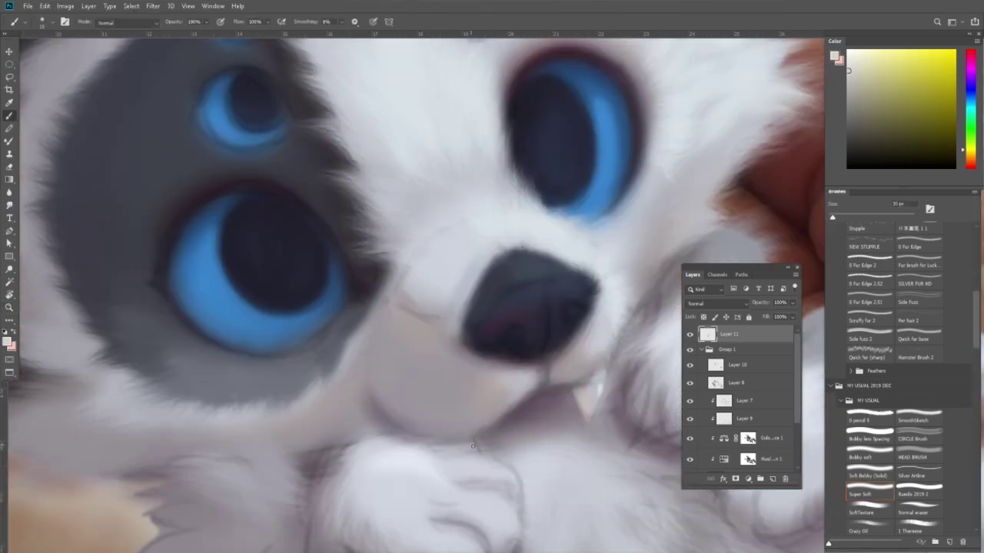
pyautogui.keyDown('alt'); pyautogui.click(511, 419); pyautogui.keyUp('alt')
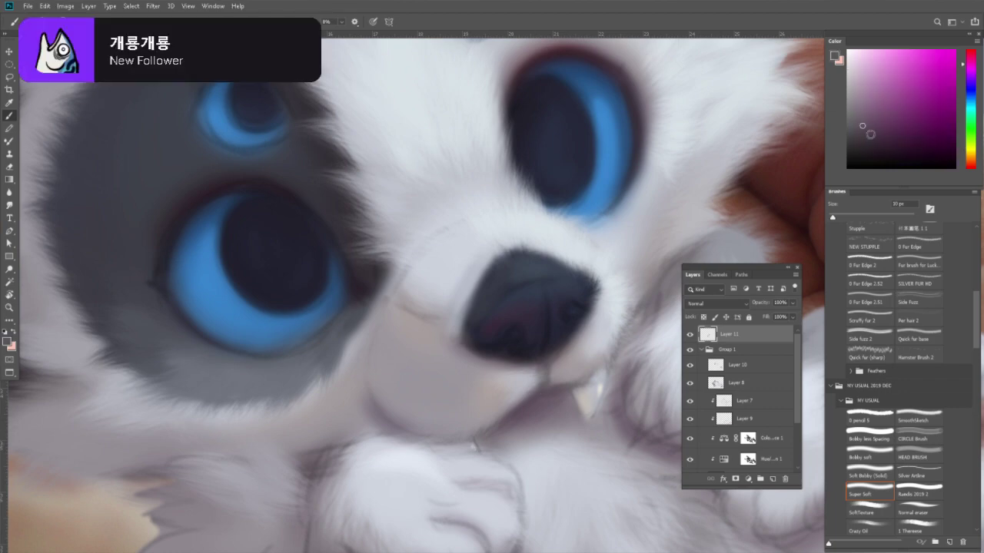
pyautogui.moveTo(868, 129); pyautogui.dragTo(877, 143)
pyautogui.moveTo(972, 64); pyautogui.dragTo(972, 57)
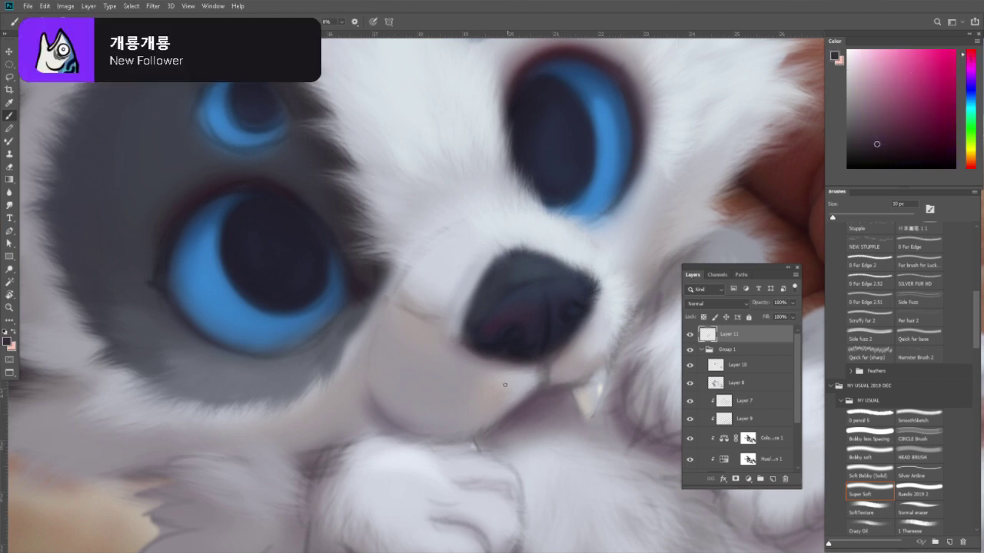
pyautogui.press(']')
pyautogui.press(']')
pyautogui.press(']')
pyautogui.press(']')
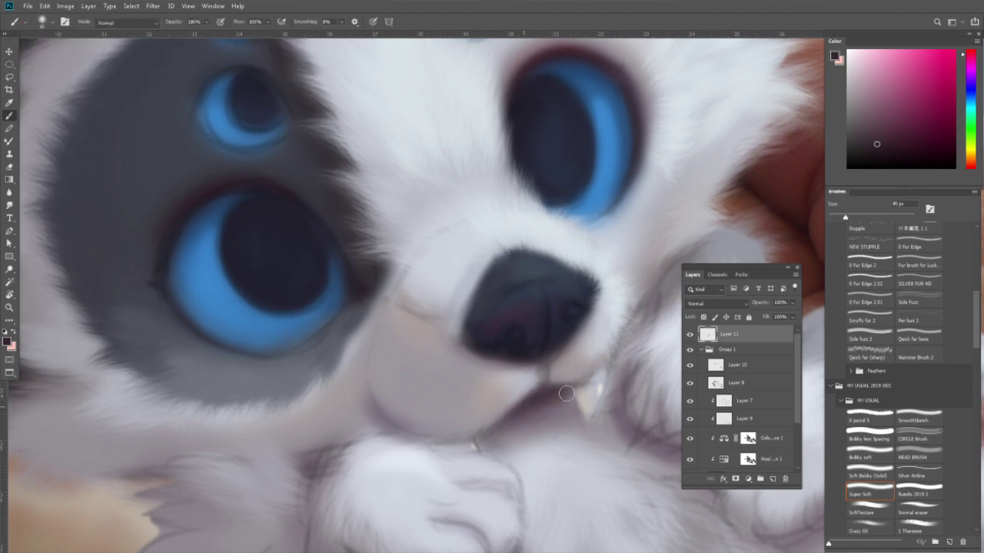
pyautogui.keyDown('alt'); pyautogui.click(537, 407); pyautogui.keyUp('alt')
pyautogui.keyDown('alt'); pyautogui.click(504, 437); pyautogui.keyUp('alt')
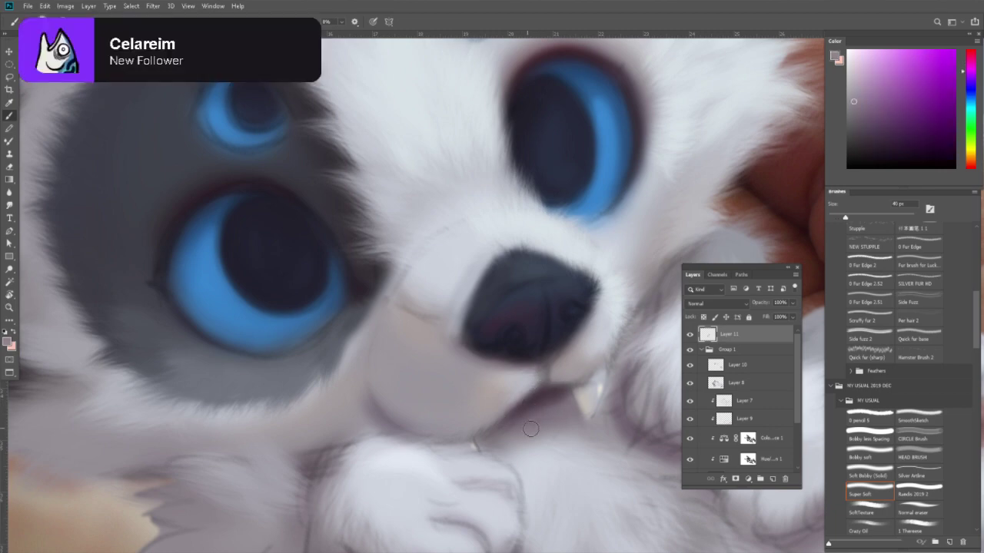
pyautogui.scroll(-5, 565, 381)
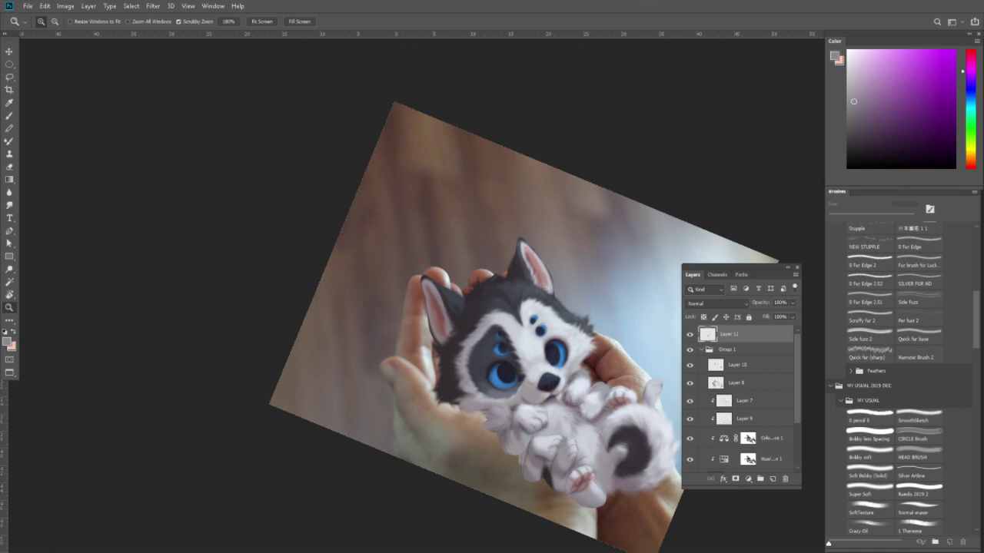
# Zoom in on the face and select the fur-edge brush at 250 px, sampling bluish-grey and peach.
pyautogui.moveTo(566, 340)
pyautogui.mouseDown()
pyautogui.moveTo(582, 356)
pyautogui.moveTo(599, 355)
pyautogui.mouseUp()
pyautogui.press('b')
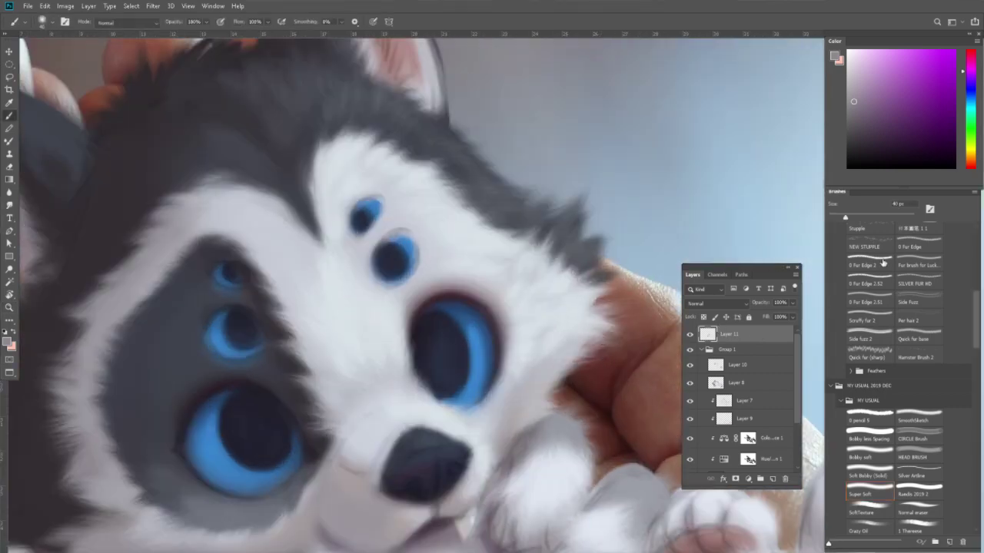
pyautogui.click(882, 263)
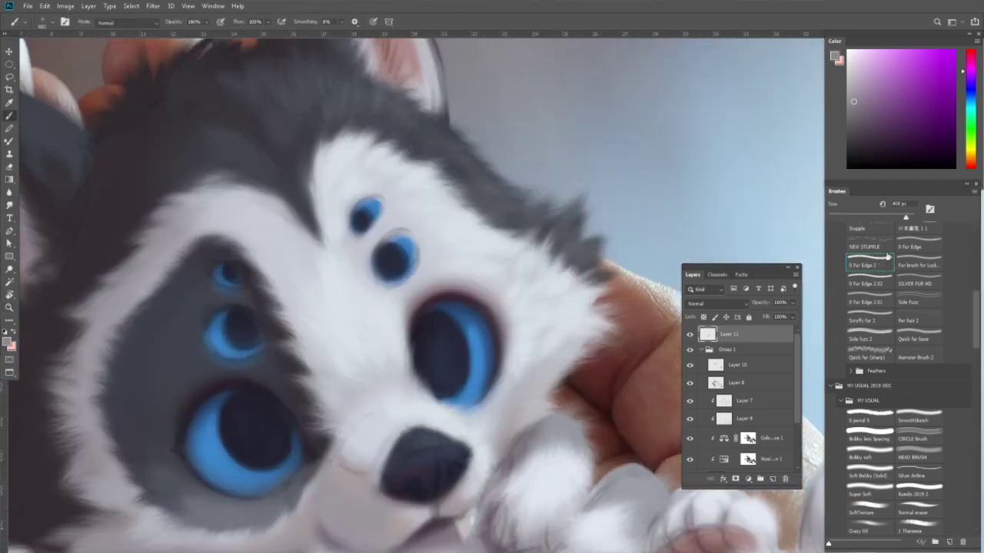
pyautogui.press('[')
pyautogui.press('[')
pyautogui.press('[')
pyautogui.keyDown('alt'); pyautogui.click(580, 332); pyautogui.keyUp('alt')
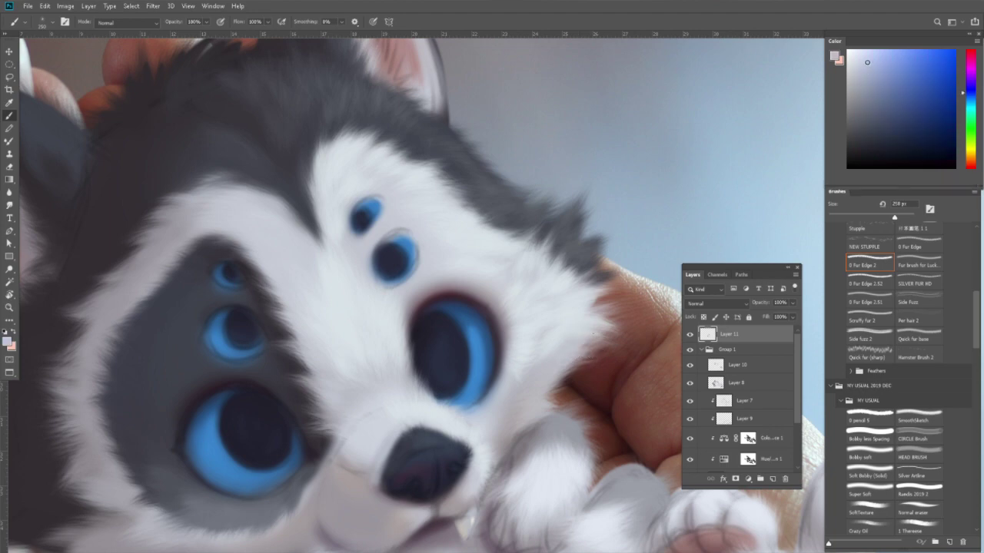
pyautogui.moveTo(974, 157); pyautogui.dragTo(972, 156)
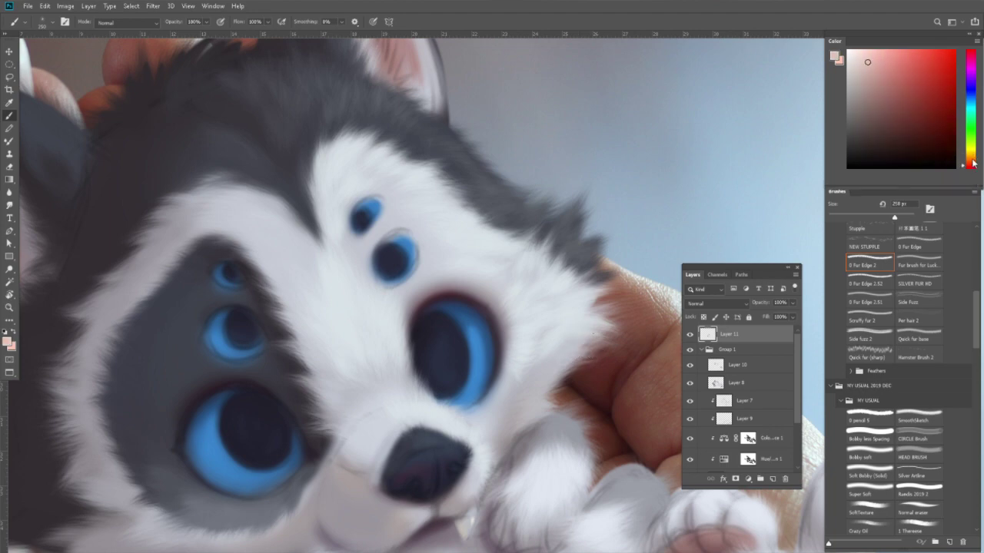
pyautogui.keyDown('alt'); pyautogui.click(584, 343); pyautogui.keyUp('alt')
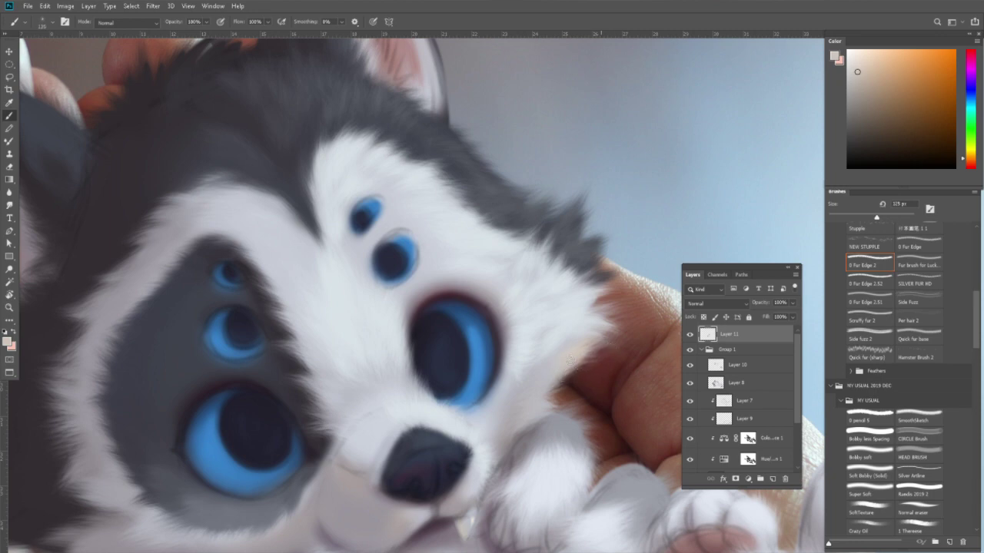
# Sample a reddish fur-edge tone and a light background blue while adjusting brush size.
pyautogui.press('[')
pyautogui.press('[')
pyautogui.press(']')
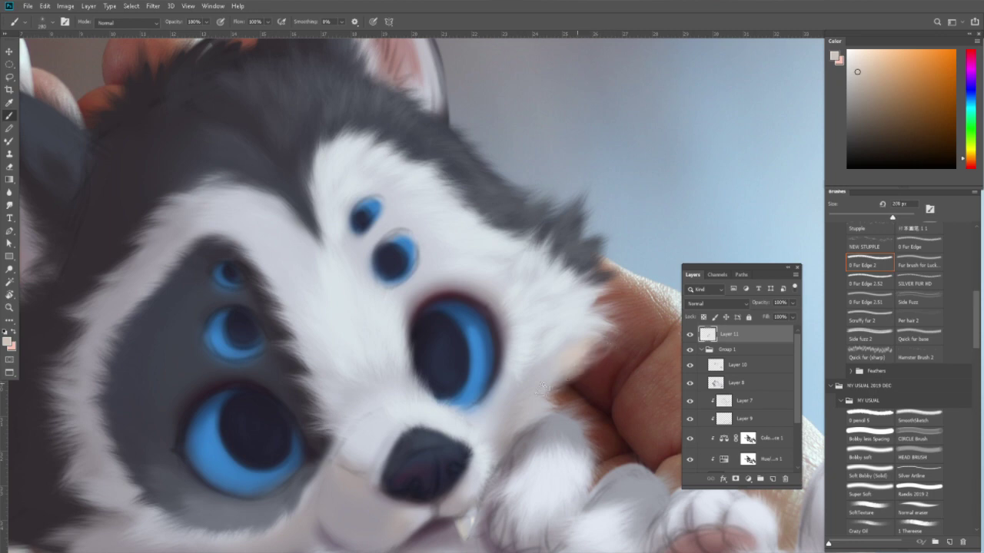
pyautogui.keyDown('alt'); pyautogui.click(573, 352); pyautogui.keyUp('alt')
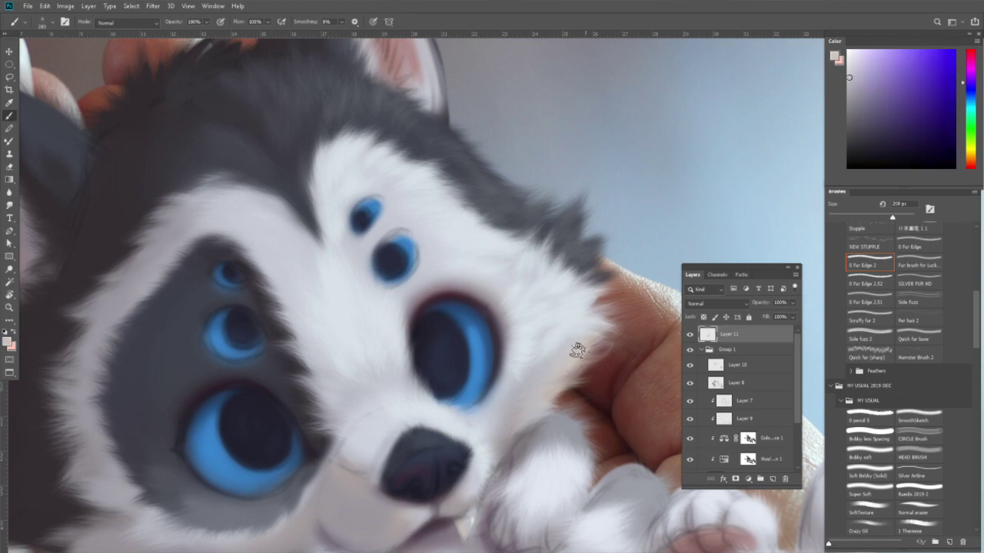
pyautogui.keyDown('alt'); pyautogui.click(580, 338); pyautogui.keyUp('alt')
pyautogui.scroll(2, 565, 361)
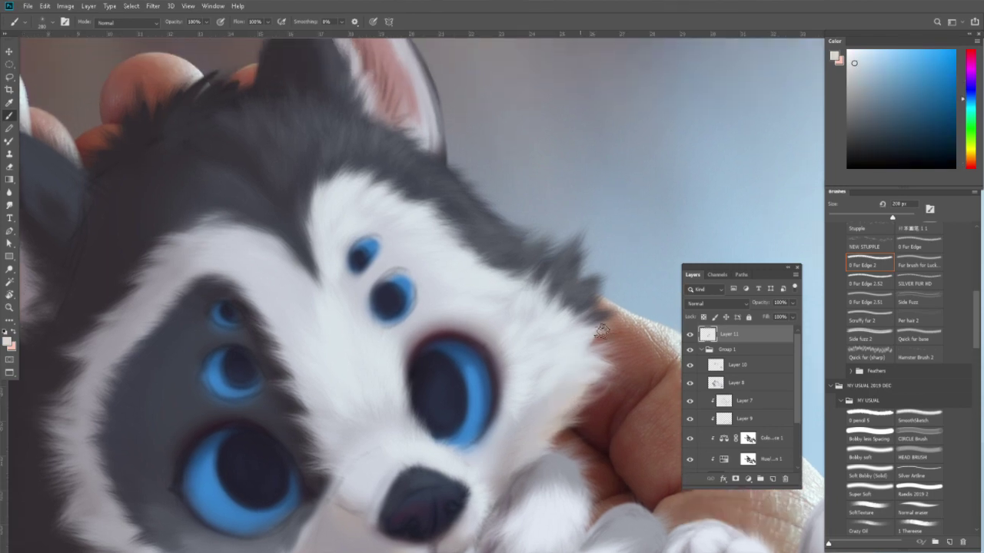
pyautogui.scroll(-2, 575, 350)
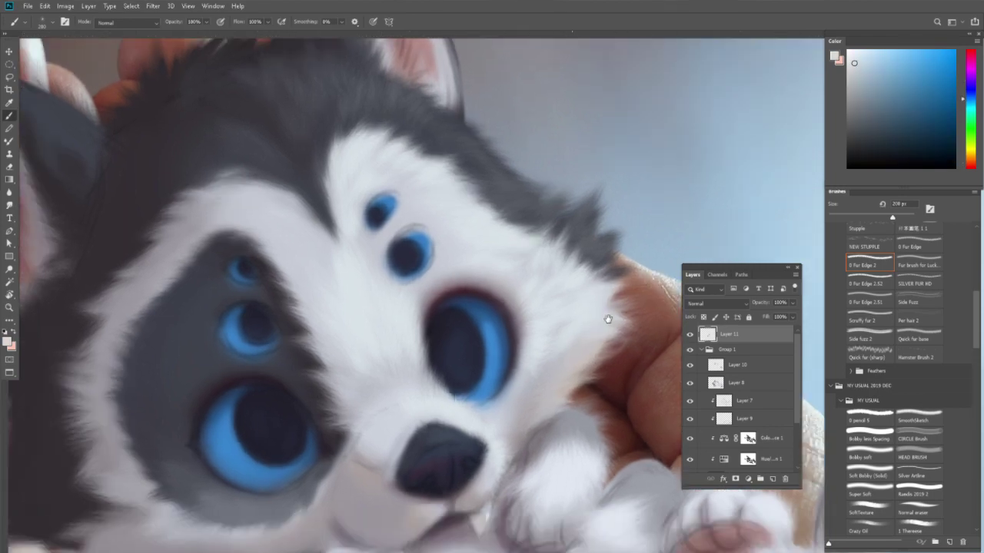
# Set the brush to 175 px, sample light pinkish fur, and rotate the canvas view about 75°.
pyautogui.press('[')
pyautogui.press('[')
pyautogui.press('[')
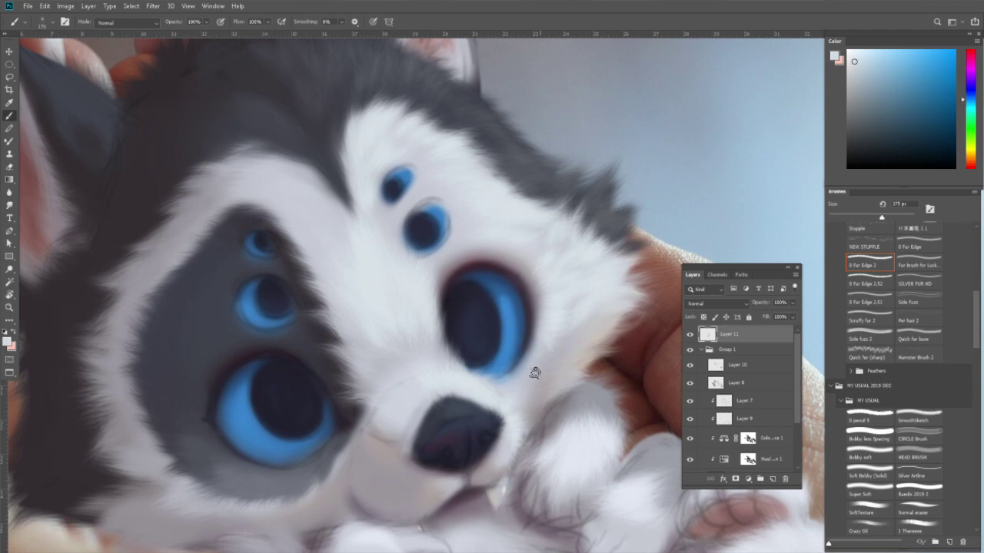
pyautogui.press('[')
pyautogui.press(']')
pyautogui.press(']')
pyautogui.press(']')
pyautogui.keyDown('alt'); pyautogui.click(538, 379); pyautogui.keyUp('alt')
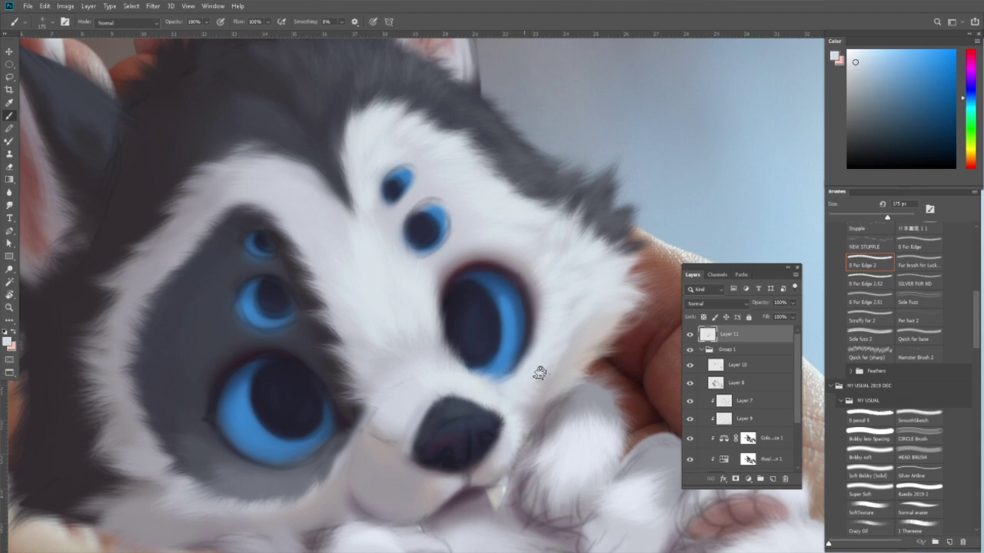
pyautogui.press('r')
pyautogui.moveTo(538, 373)
pyautogui.mouseDown()
pyautogui.moveTo(390, 407)
pyautogui.moveTo(338, 299)
pyautogui.mouseUp()
# With a very soft 25 px brush, lighten the fur around the lower eye ring.
pyautogui.press('b')
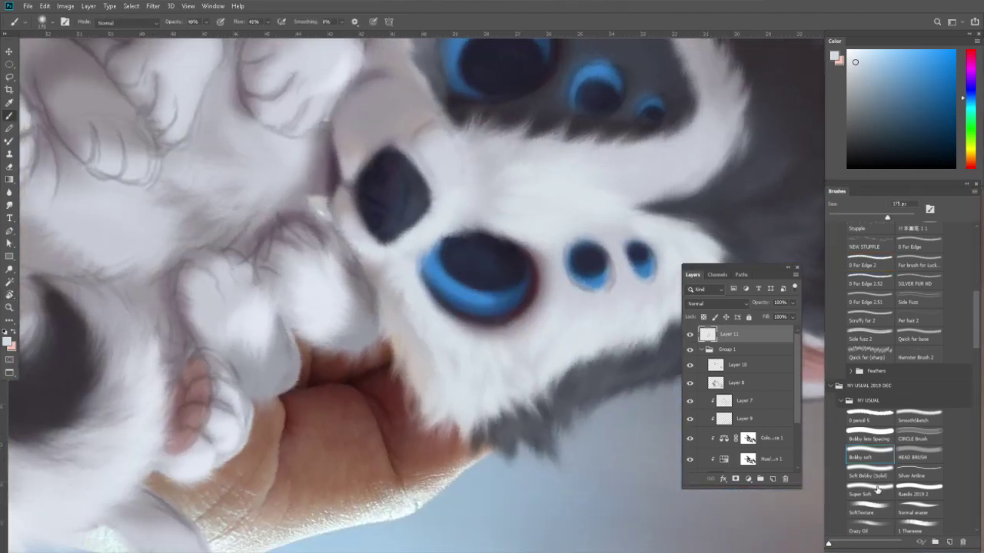
pyautogui.click(868, 491)
pyautogui.press('[')
pyautogui.press('[')
pyautogui.press('[')
pyautogui.press('[')
pyautogui.keyDown('alt'); pyautogui.click(420, 259); pyautogui.keyUp('alt')
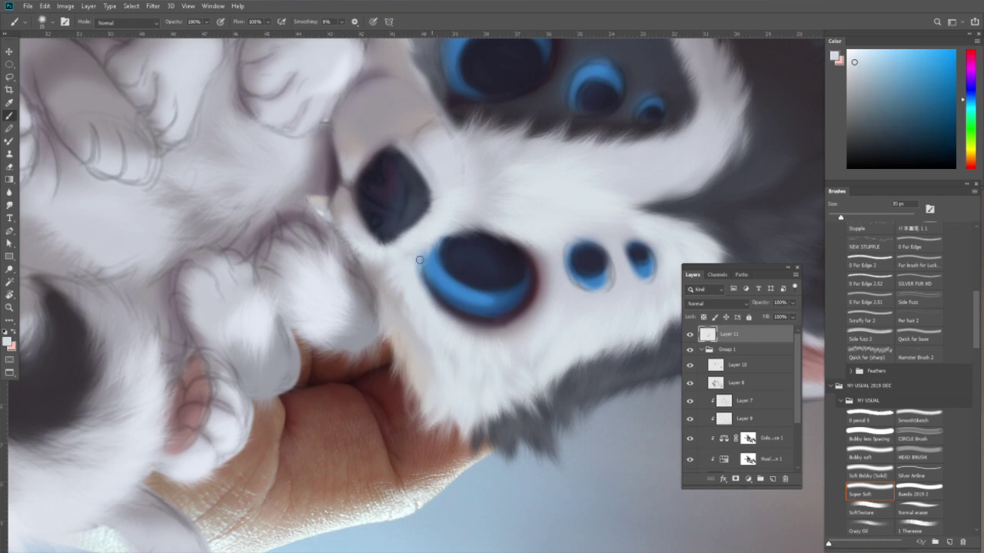
pyautogui.press(']')
pyautogui.moveTo(414, 261); pyautogui.dragTo(465, 328)
# Sample pinkish-grey fur at 45 px, then reset the canvas rotation upright and resume brushing.
pyautogui.press(']')
pyautogui.press(']')
pyautogui.press(']')
pyautogui.press(']')
pyautogui.keyDown('alt'); pyautogui.click(375, 276); pyautogui.keyUp('alt')
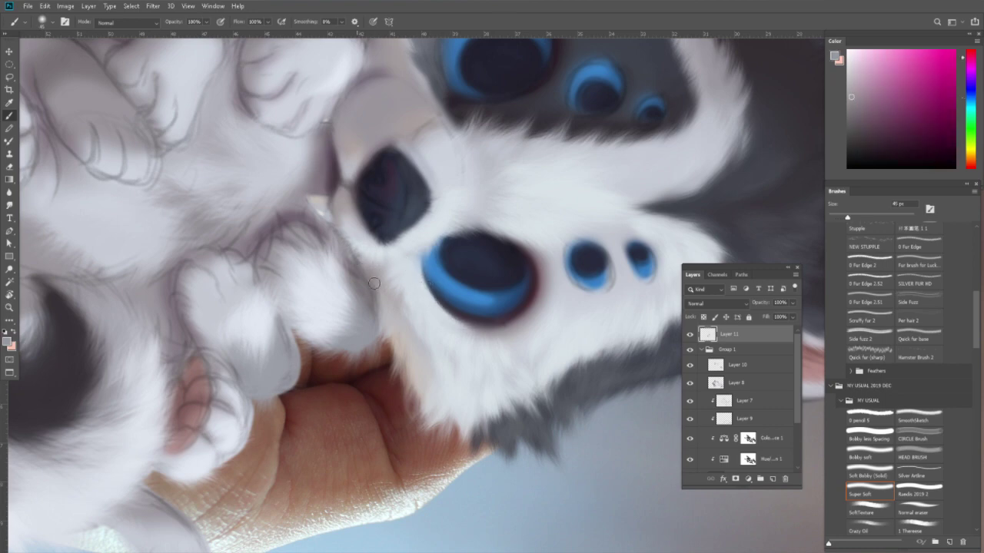
pyautogui.moveTo(341, 334); pyautogui.dragTo(369, 373)
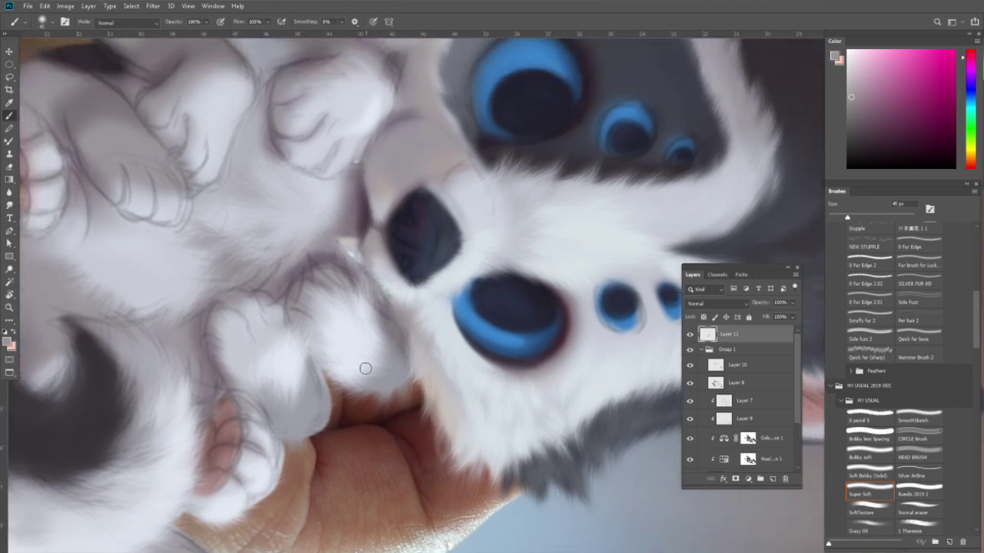
pyautogui.press('r')
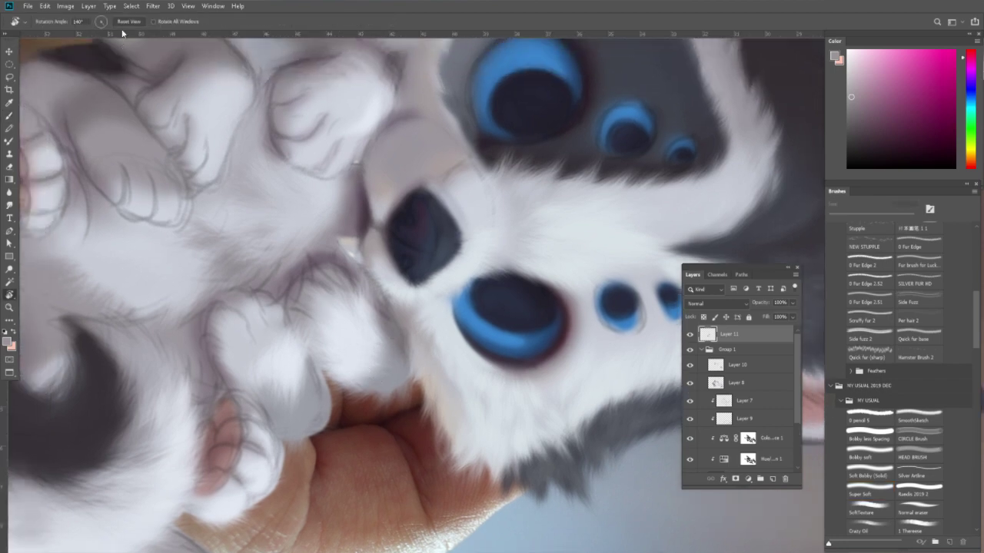
pyautogui.click(131, 23)
pyautogui.press('b')
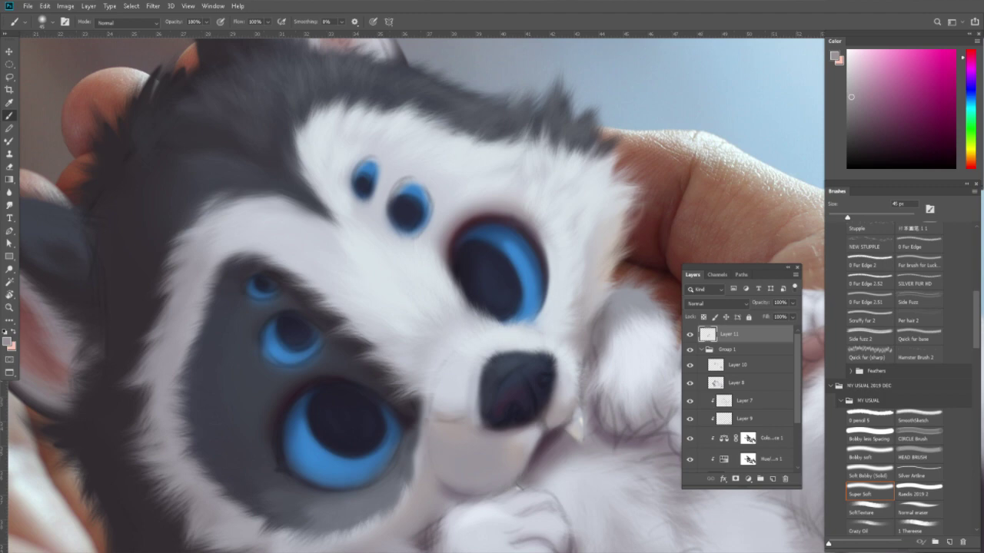
# Paint dark reddish strokes around the rims of both small eyes with a smaller brush.
pyautogui.keyDown('alt'); pyautogui.click(467, 222); pyautogui.keyUp('alt')
pyautogui.press('[')
pyautogui.moveTo(393, 223)
pyautogui.mouseDown()
pyautogui.moveTo(391, 186)
pyautogui.moveTo(415, 185)
pyautogui.mouseUp()
pyautogui.press('[')
pyautogui.moveTo(359, 172)
pyautogui.mouseDown()
pyautogui.moveTo(355, 181)
pyautogui.moveTo(375, 157)
pyautogui.moveTo(384, 162)
pyautogui.mouseUp()
pyautogui.moveTo(389, 204); pyautogui.dragTo(402, 196)
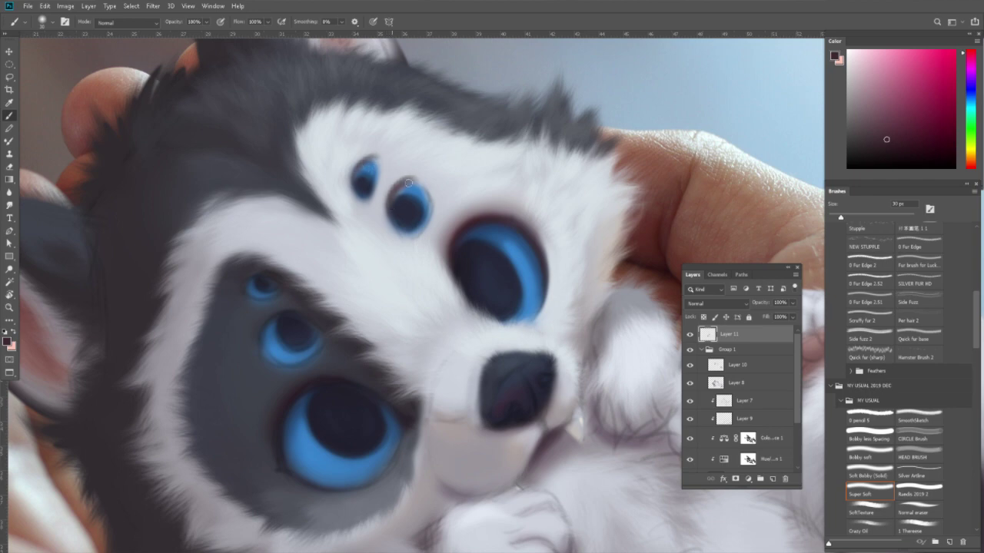
# Try light bluish-grey, dark blue, navy and whitish cyan colours around the small eyes.
pyautogui.keyDown('alt'); pyautogui.click(399, 181); pyautogui.keyUp('alt')
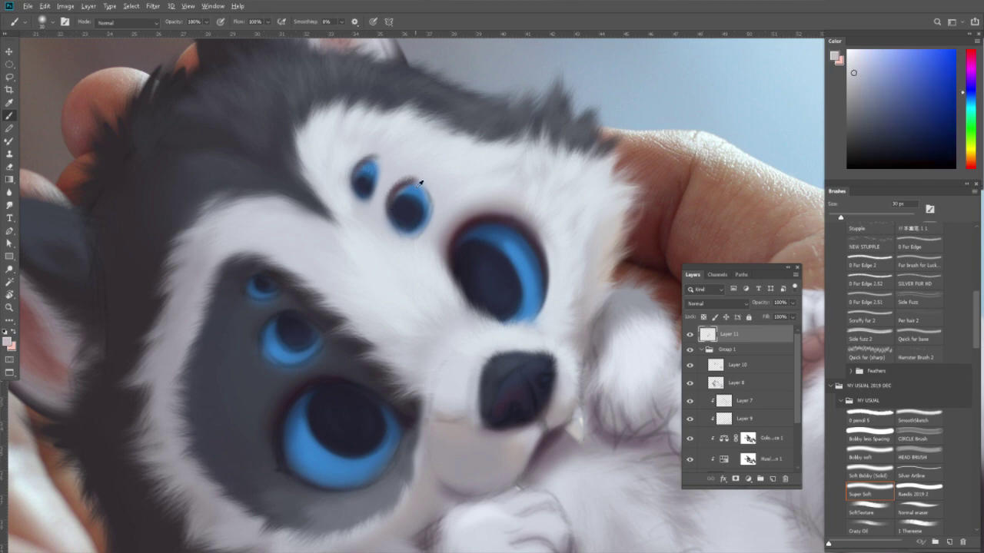
pyautogui.keyDown('alt'); pyautogui.click(420, 181); pyautogui.keyUp('alt')
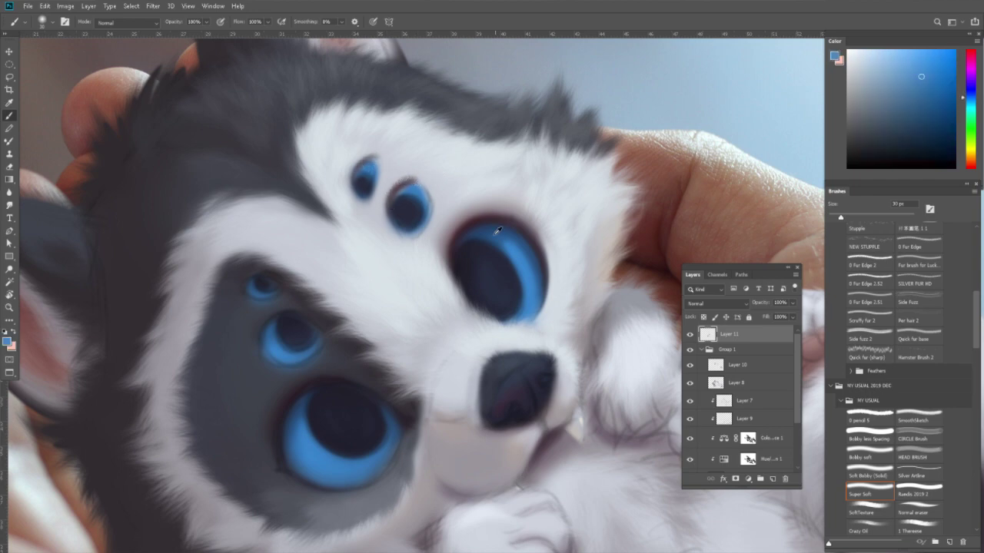
pyautogui.keyDown('alt'); pyautogui.click(416, 201); pyautogui.keyUp('alt')
pyautogui.keyDown('alt'); pyautogui.click(420, 187); pyautogui.keyUp('alt')
pyautogui.keyDown('alt'); pyautogui.click(462, 146); pyautogui.keyUp('alt')
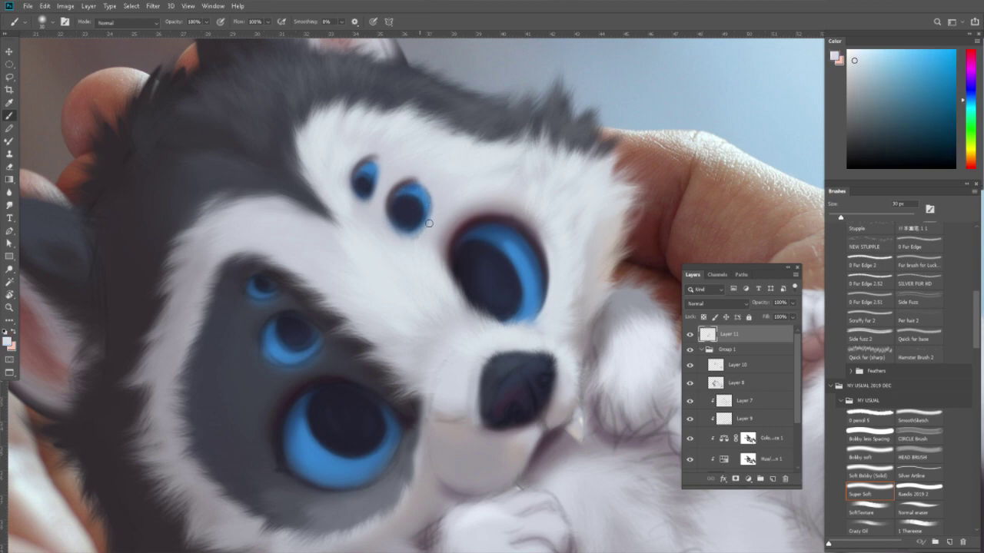
pyautogui.keyDown('alt'); pyautogui.click(368, 174); pyautogui.keyUp('alt')
pyautogui.keyDown('alt'); pyautogui.click(348, 180); pyautogui.keyUp('alt')
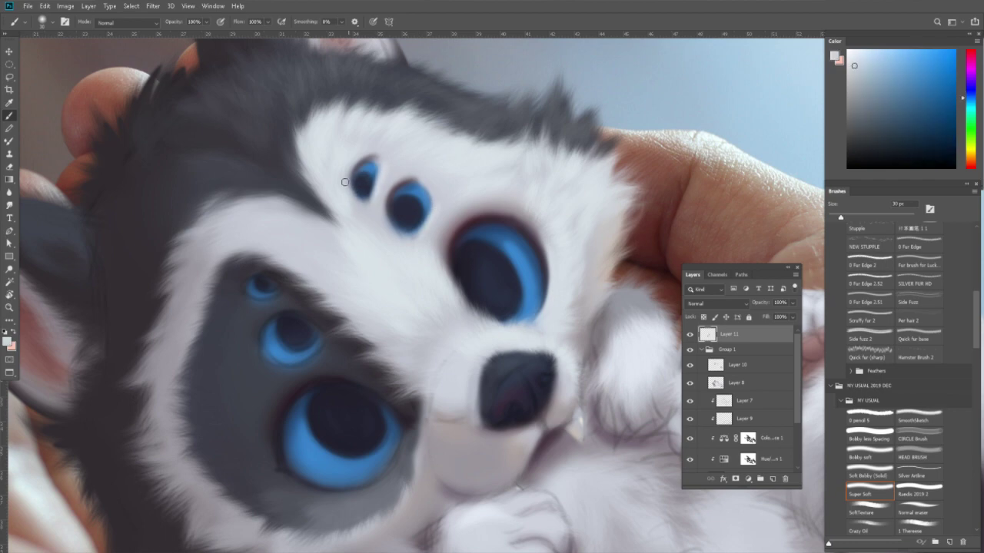
# Resample the light bluish grey, the eye's saturated blue and the fur's light grey.
pyautogui.keyDown('alt'); pyautogui.click(346, 183); pyautogui.keyUp('alt')
pyautogui.keyDown('alt'); pyautogui.click(380, 165); pyautogui.keyUp('alt')
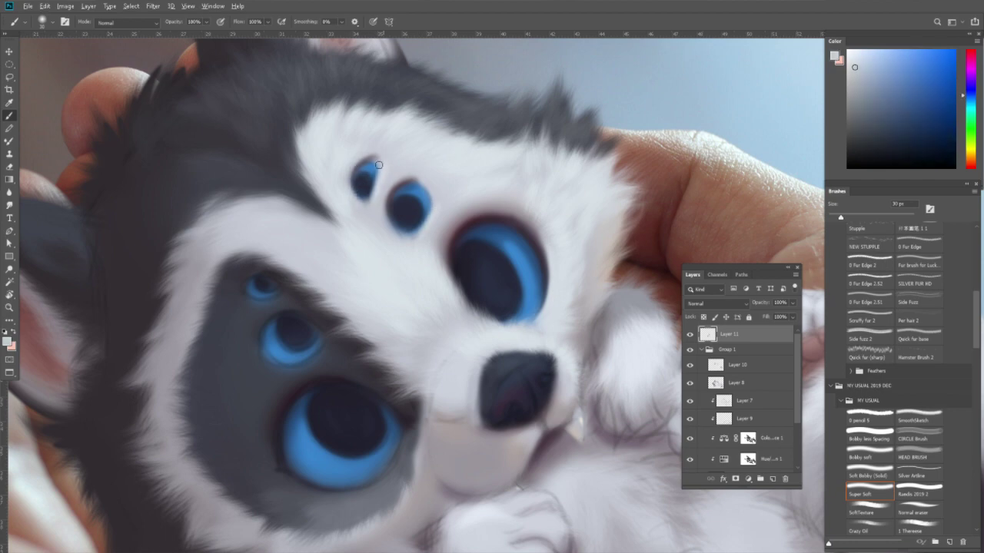
pyautogui.keyDown('alt'); pyautogui.click(513, 246); pyautogui.keyUp('alt')
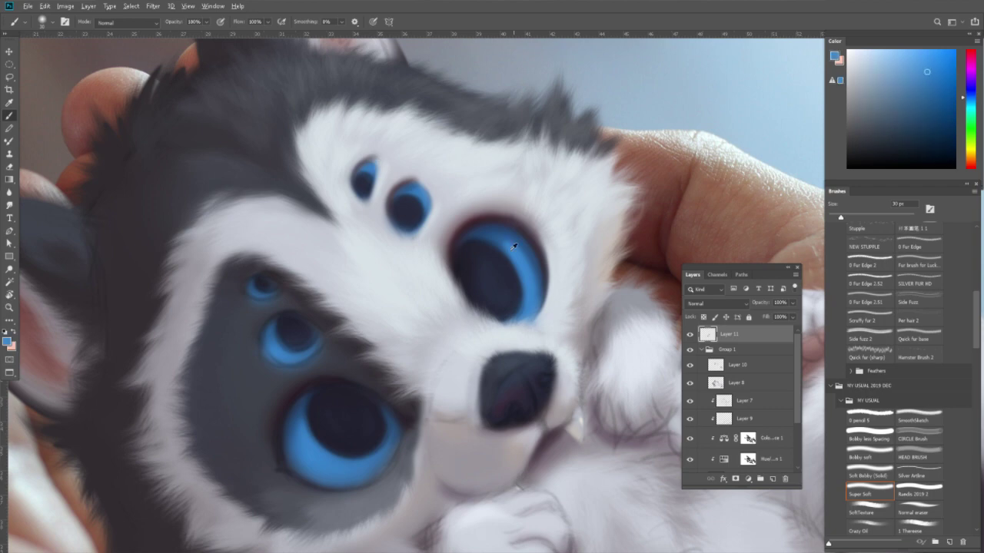
pyautogui.keyDown('alt'); pyautogui.click(397, 204); pyautogui.keyUp('alt')
pyautogui.keyDown('alt'); pyautogui.click(406, 244); pyautogui.keyUp('alt')
pyautogui.hscroll(-5, 428, 369)
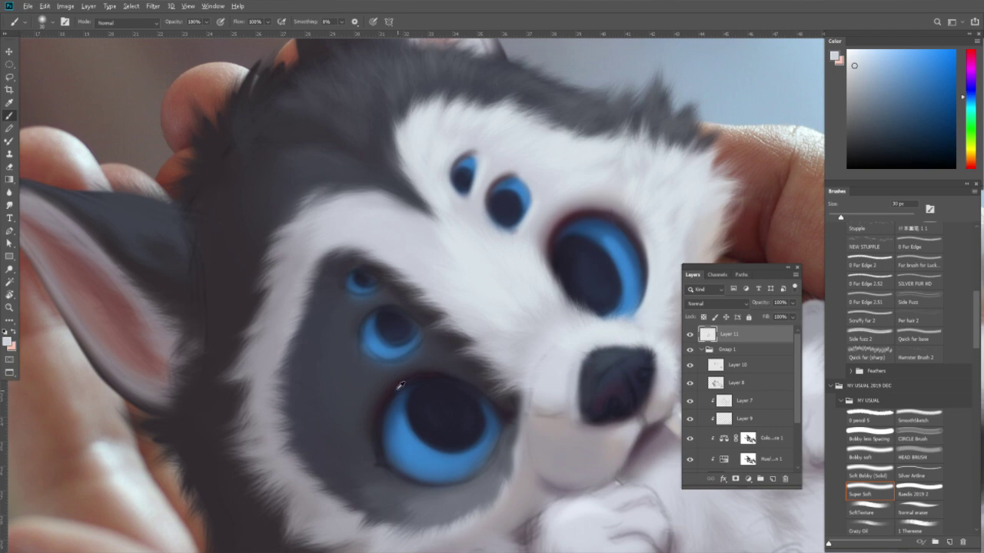
# Pick dark iris blues and paint blue along the large iris's left edge with a 50 px brush.
pyautogui.keyDown('alt'); pyautogui.click(400, 386); pyautogui.keyUp('alt')
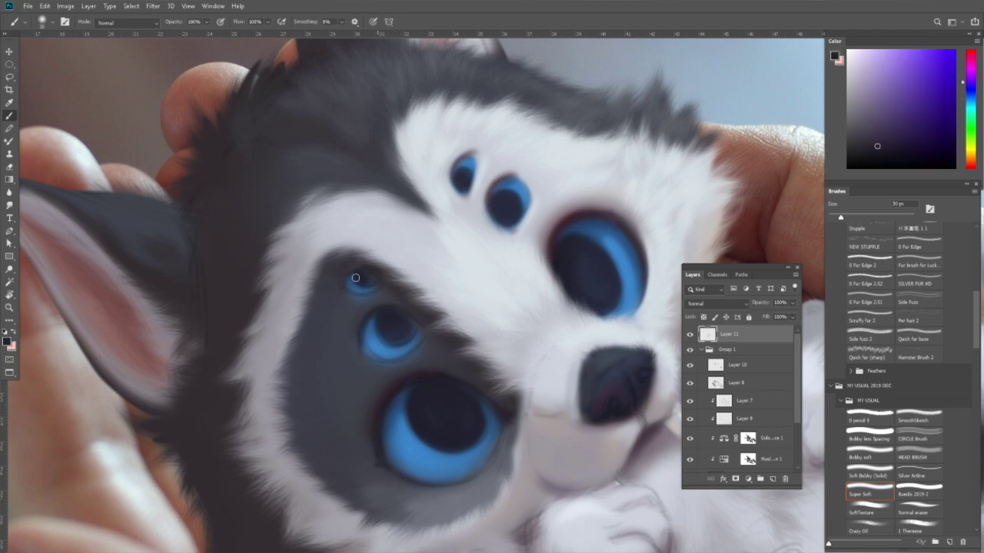
pyautogui.keyDown('alt'); pyautogui.click(347, 295); pyautogui.keyUp('alt')
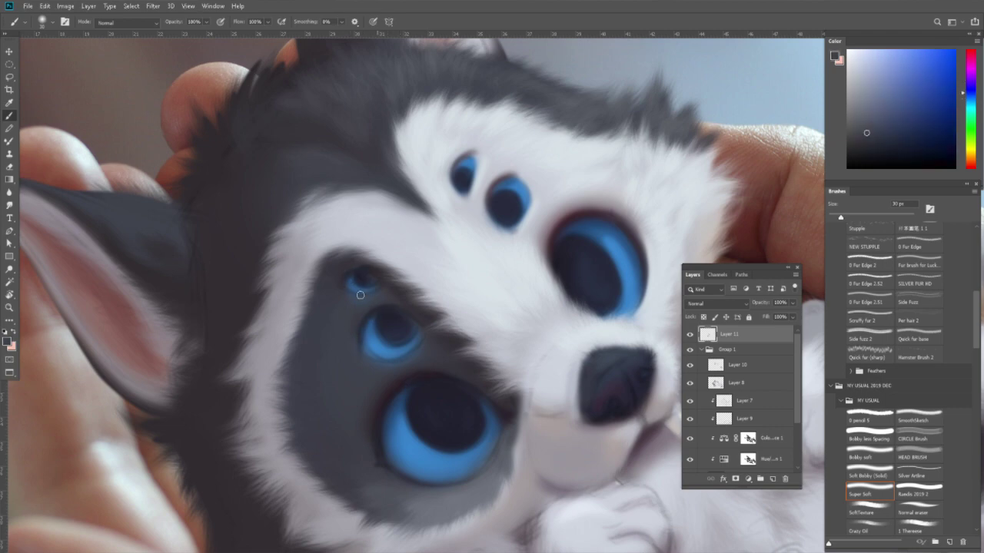
pyautogui.keyDown('alt'); pyautogui.click(394, 320); pyautogui.keyUp('alt')
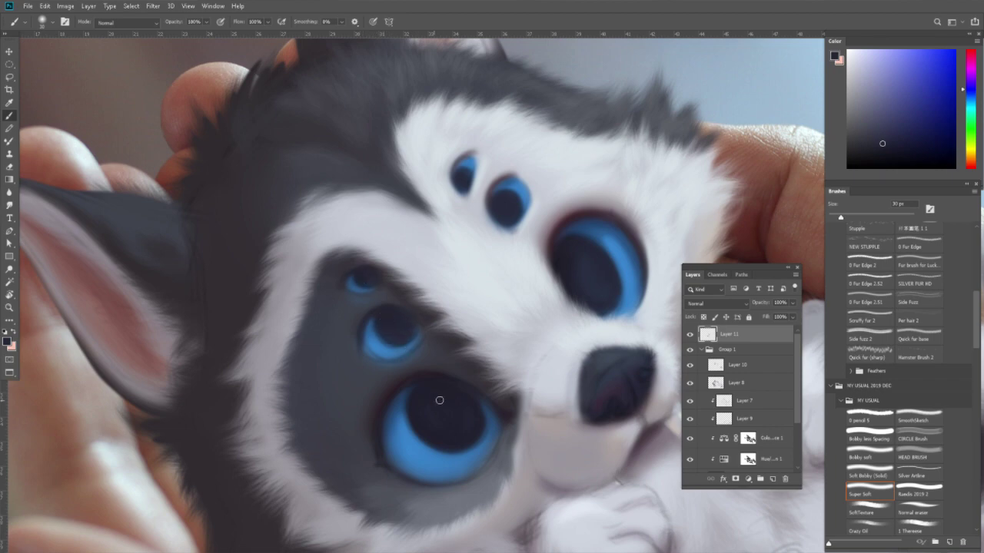
pyautogui.keyDown('alt'); pyautogui.click(426, 380); pyautogui.keyUp('alt')
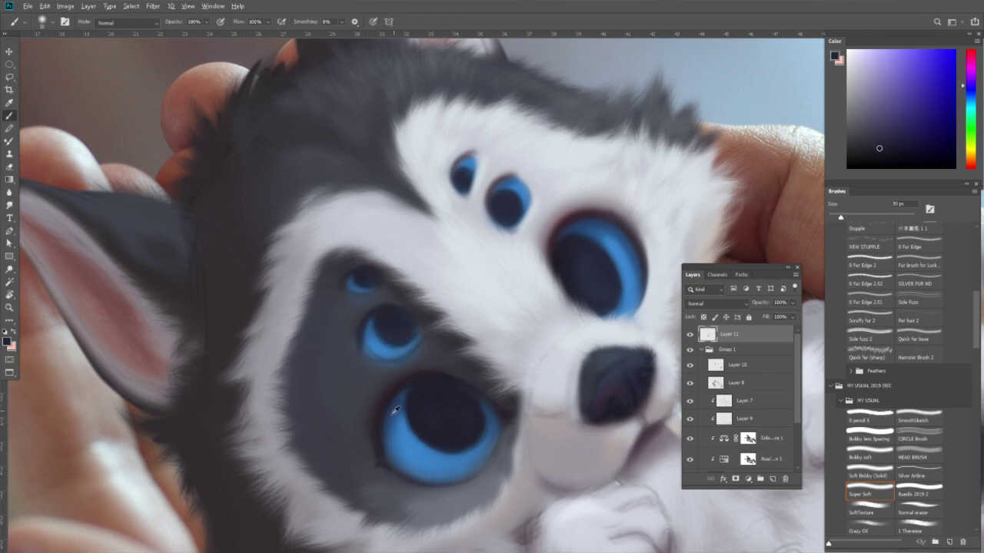
pyautogui.keyDown('alt'); pyautogui.click(395, 411); pyautogui.keyUp('alt')
pyautogui.press(']')
pyautogui.press(']')
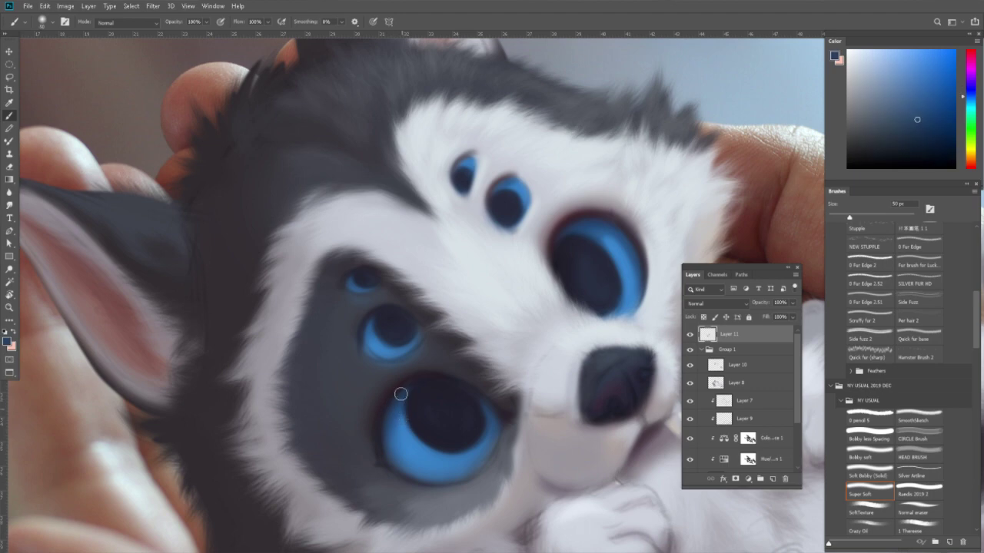
pyautogui.keyDown('alt'); pyautogui.click(398, 406); pyautogui.keyUp('alt')
pyautogui.moveTo(397, 406); pyautogui.dragTo(403, 433)
# Fine-tune the iris blues and dark purple, reducing the brush to 35 px, then shift the view.
pyautogui.keyDown('alt'); pyautogui.click(415, 441); pyautogui.keyUp('alt')
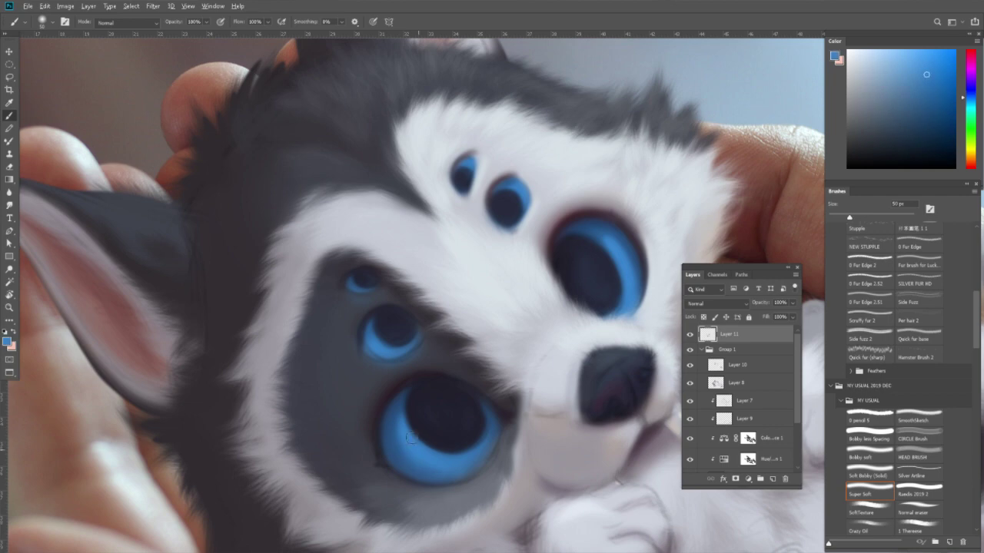
pyautogui.keyDown('alt'); pyautogui.click(477, 465); pyautogui.keyUp('alt')
pyautogui.keyDown('alt'); pyautogui.click(376, 455); pyautogui.keyUp('alt')
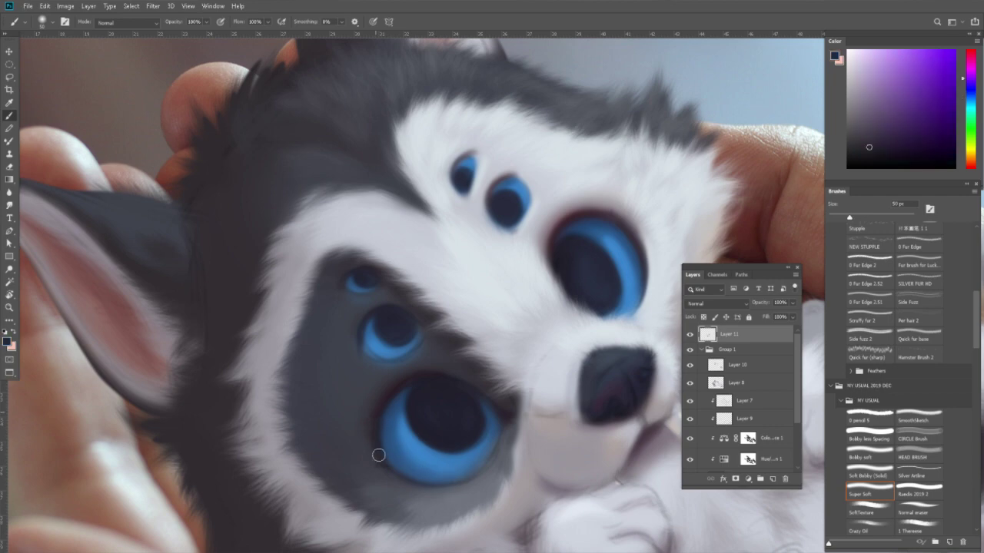
pyautogui.keyDown('alt'); pyautogui.click(378, 395); pyautogui.keyUp('alt')
pyautogui.keyDown('alt'); pyautogui.click(363, 367); pyautogui.keyUp('alt')
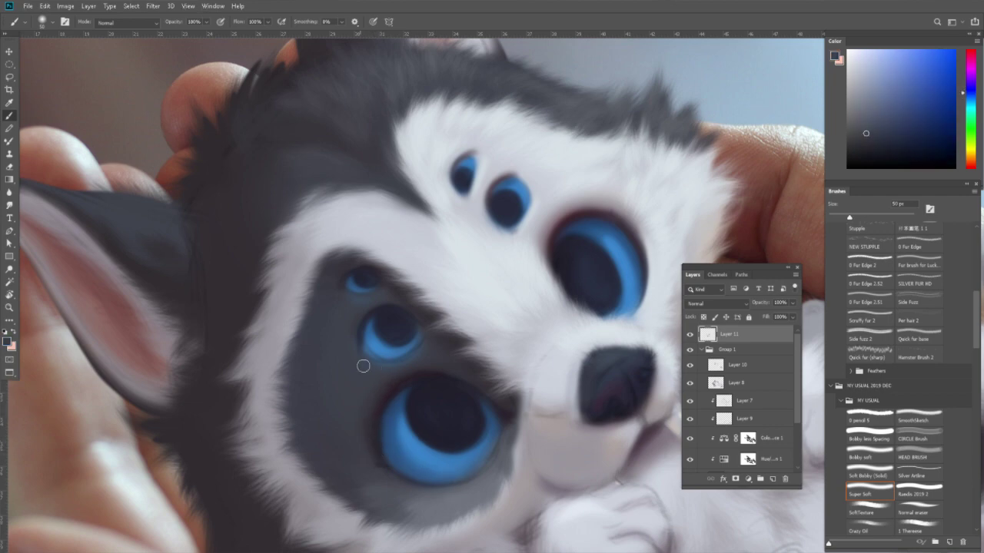
pyautogui.keyDown('alt'); pyautogui.click(397, 413); pyautogui.keyUp('alt')
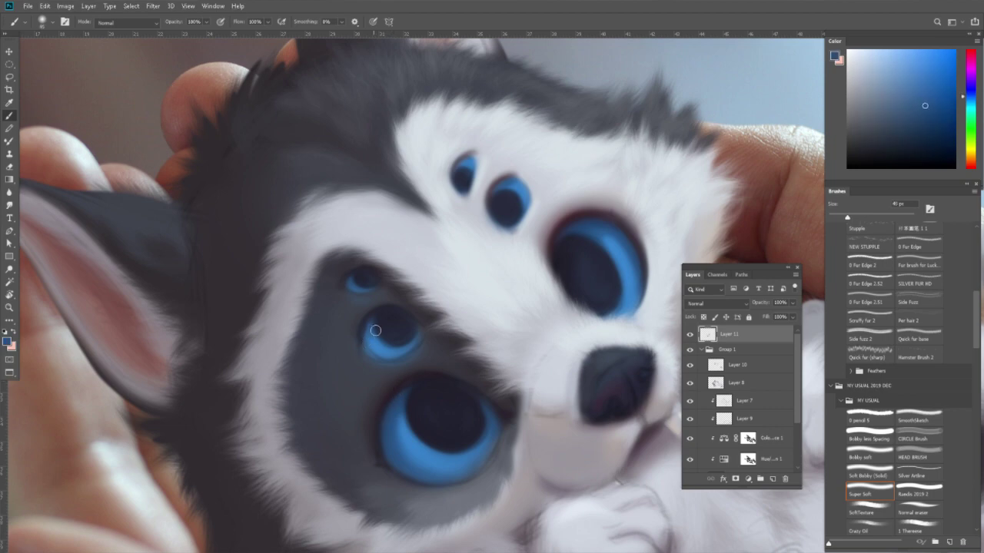
pyautogui.press('[')
pyautogui.press('[')
pyautogui.press('[')
pyautogui.press('[')
pyautogui.keyDown('alt'); pyautogui.click(382, 353); pyautogui.keyUp('alt')
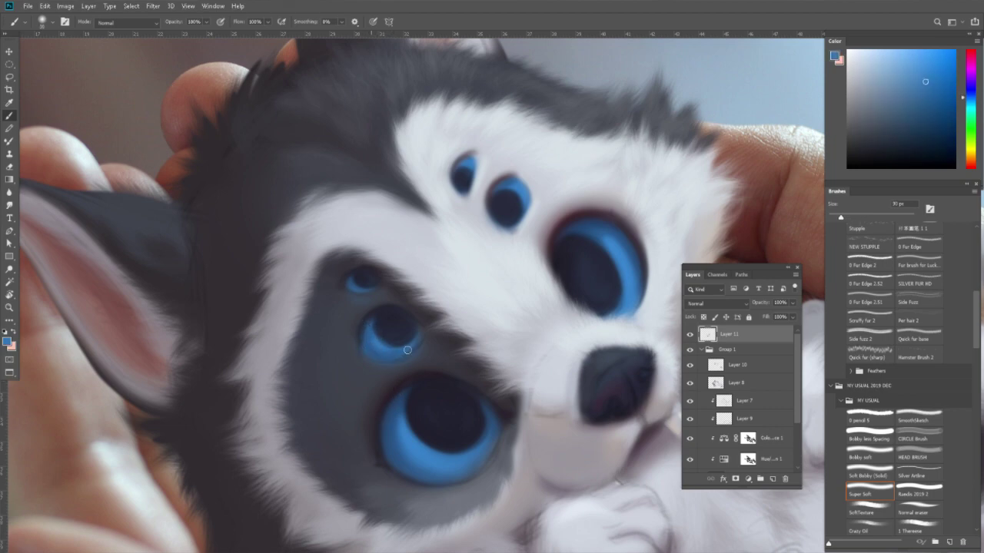
pyautogui.keyDown('alt'); pyautogui.click(348, 282); pyautogui.keyUp('alt')
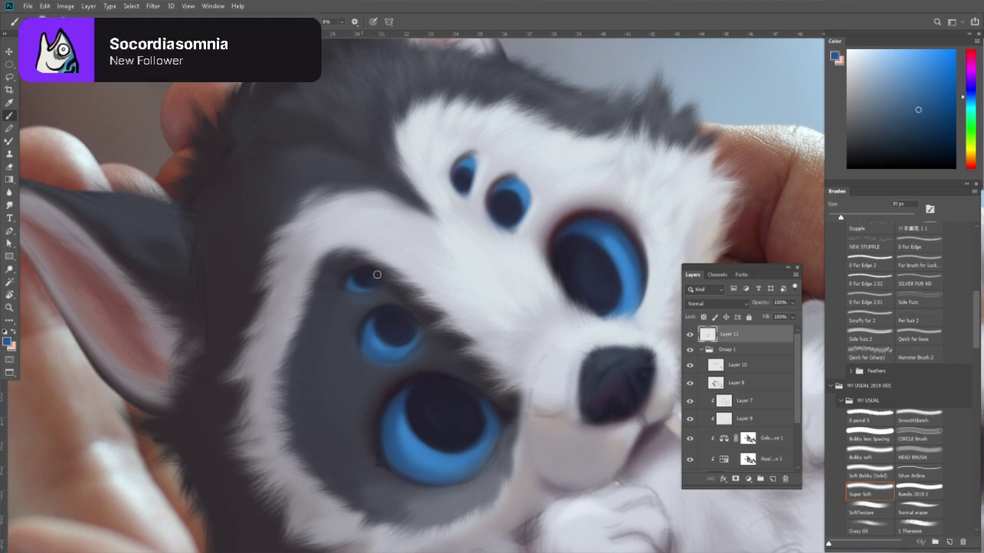
pyautogui.moveTo(411, 272); pyautogui.dragTo(374, 305)
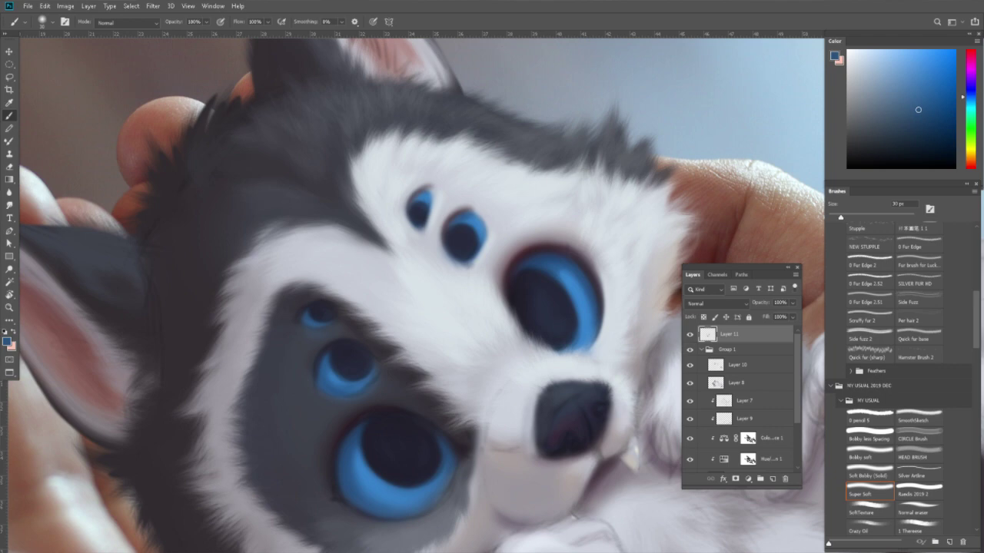
# Bring the big right eye into view and mix a brighter, more saturated blue at 35 px.
pyautogui.moveTo(610, 321); pyautogui.dragTo(522, 299)
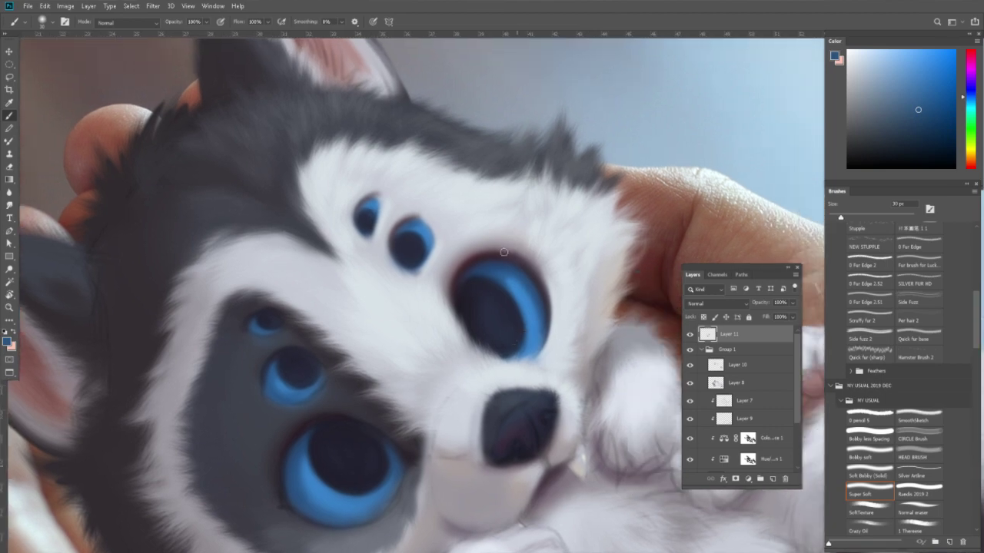
pyautogui.keyDown('alt'); pyautogui.click(501, 274); pyautogui.keyUp('alt')
pyautogui.keyDown('alt'); pyautogui.click(514, 272); pyautogui.keyUp('alt')
pyautogui.keyDown('alt'); pyautogui.click(530, 294); pyautogui.keyUp('alt')
pyautogui.keyDown('alt'); pyautogui.click(528, 276); pyautogui.keyUp('alt')
pyautogui.click(935, 90)
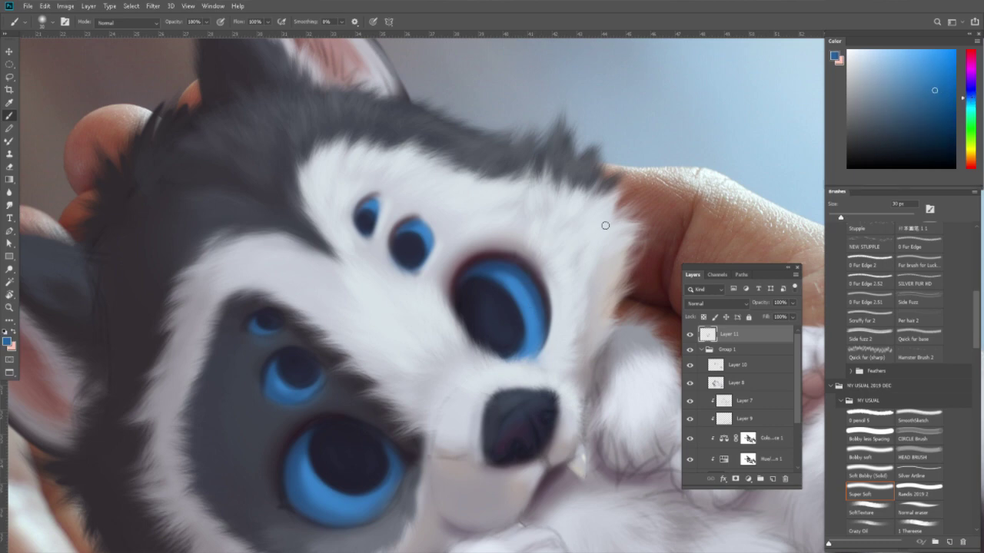
pyautogui.press(']')
pyautogui.press(']')
pyautogui.click(946, 73)
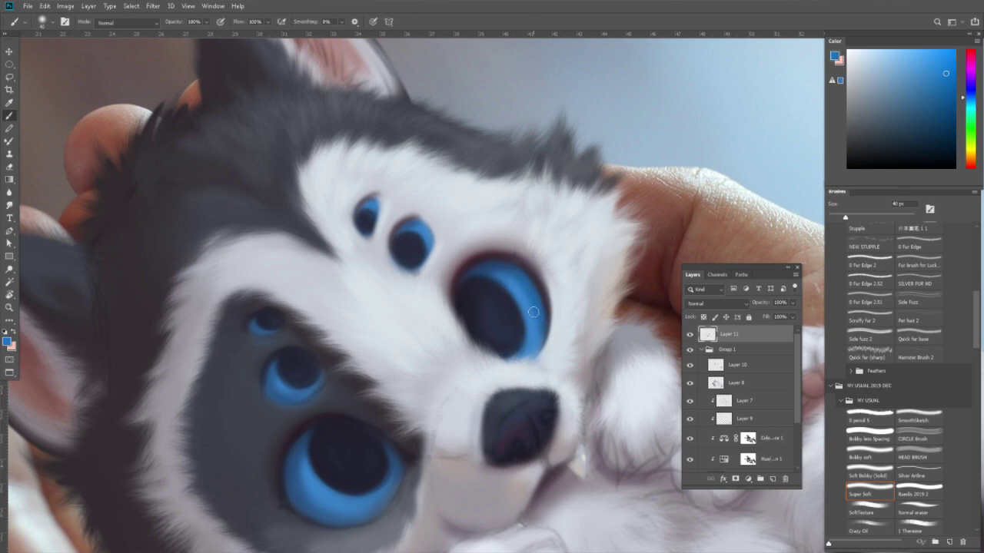
# Sample the iris blue and eye-rim purple, then select the 0 Fur Edge 2 brush at 25 px.
pyautogui.keyDown('alt'); pyautogui.click(421, 231); pyautogui.keyUp('alt')
pyautogui.keyDown('alt'); pyautogui.click(501, 251); pyautogui.keyUp('alt')
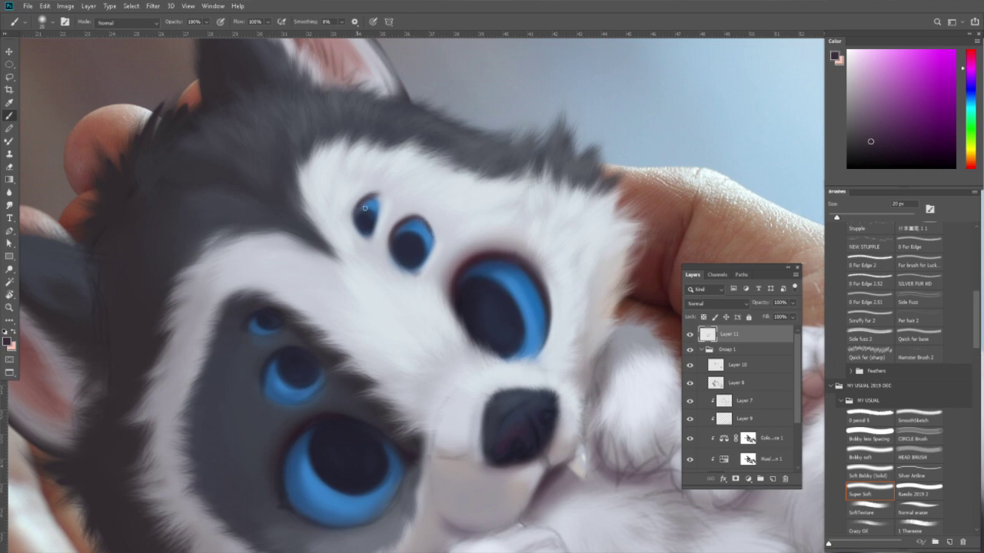
pyautogui.press(']')
pyautogui.keyDown('alt'); pyautogui.click(399, 238); pyautogui.keyUp('alt')
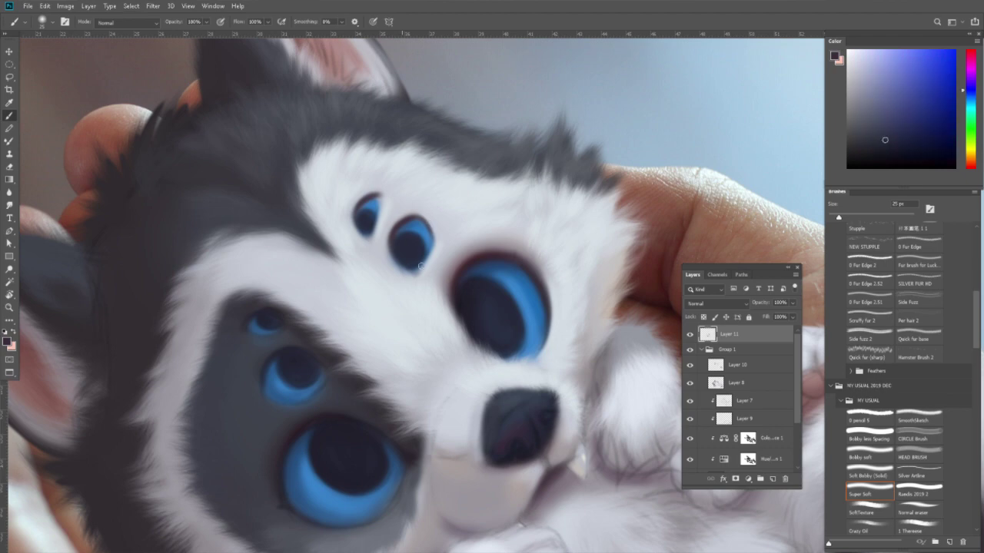
pyautogui.click(864, 265)
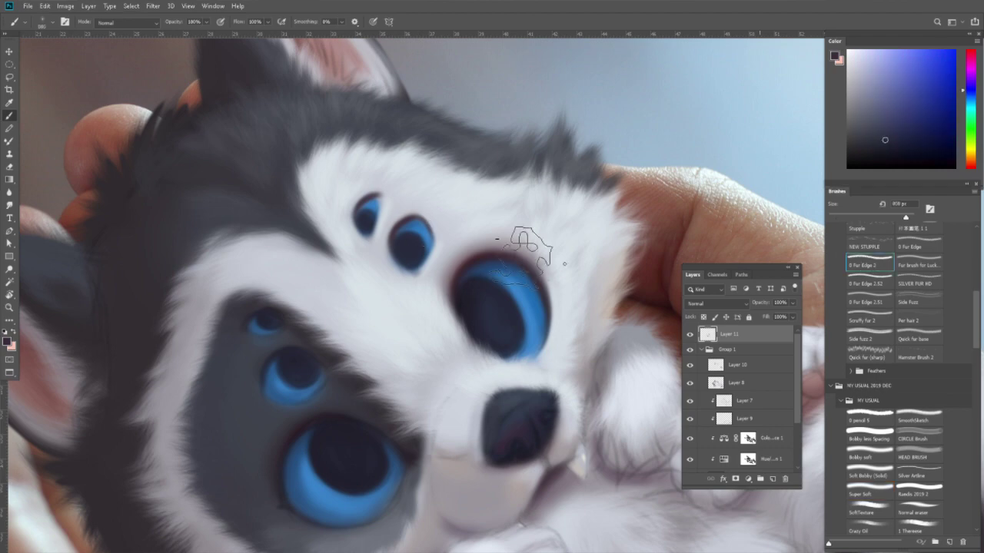
# Set the fur brush to 175 px and mix a lighter blue-violet grey from sampled fur.
pyautogui.press('[')
pyautogui.press('[')
pyautogui.press('[')
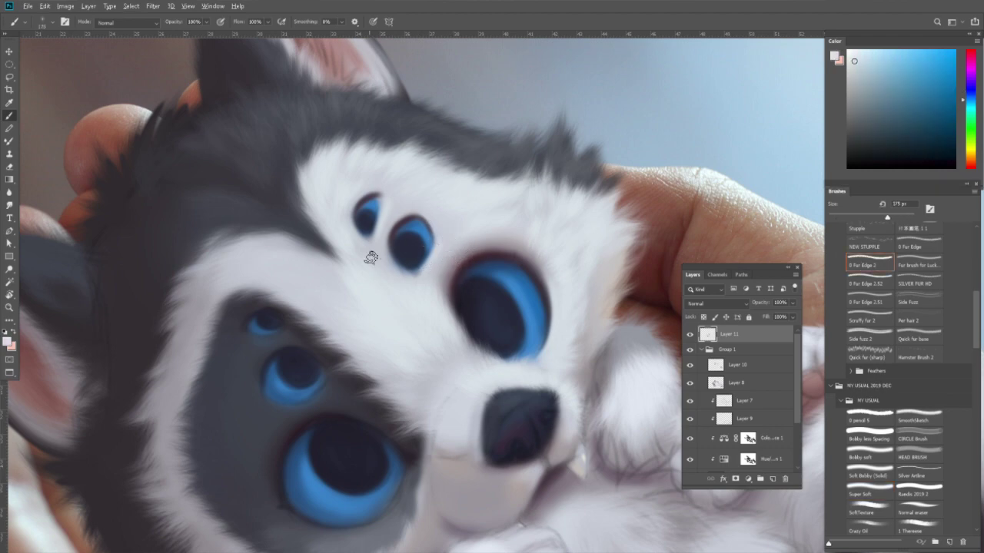
pyautogui.keyDown('alt'); pyautogui.click(371, 259); pyautogui.keyUp('alt')
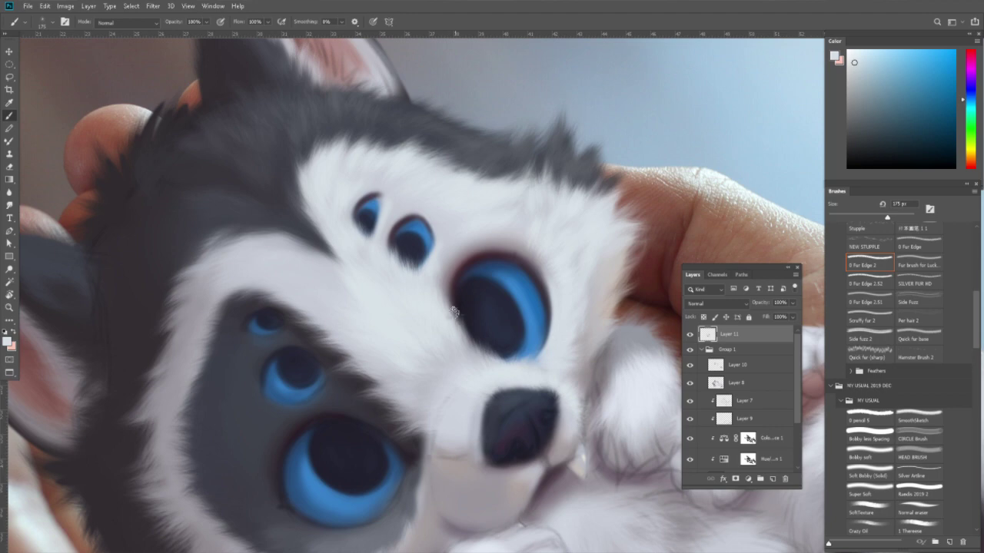
pyautogui.keyDown('alt'); pyautogui.click(471, 380); pyautogui.keyUp('alt')
pyautogui.keyDown('alt'); pyautogui.click(441, 372); pyautogui.keyUp('alt')
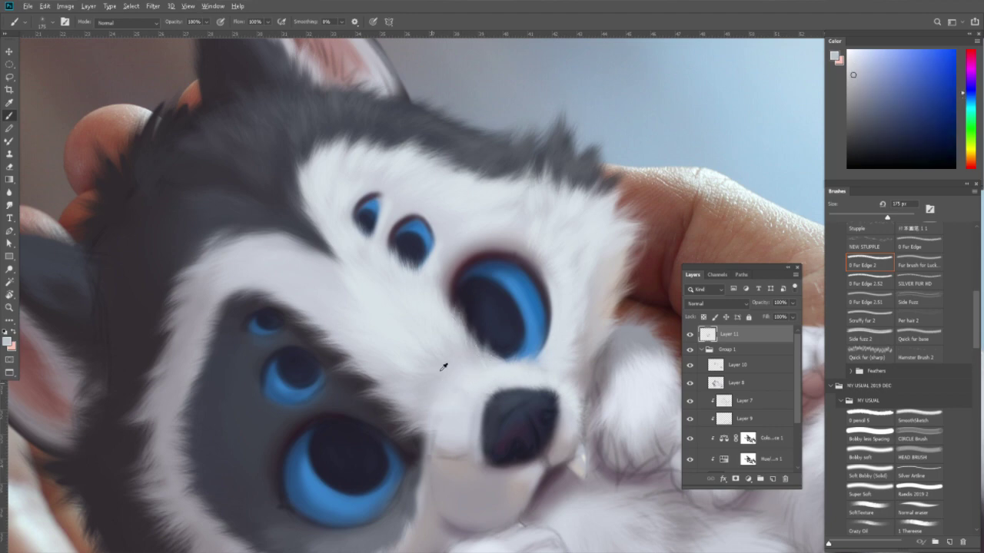
pyautogui.click(886, 81)
pyautogui.moveTo(969, 90); pyautogui.dragTo(969, 86)
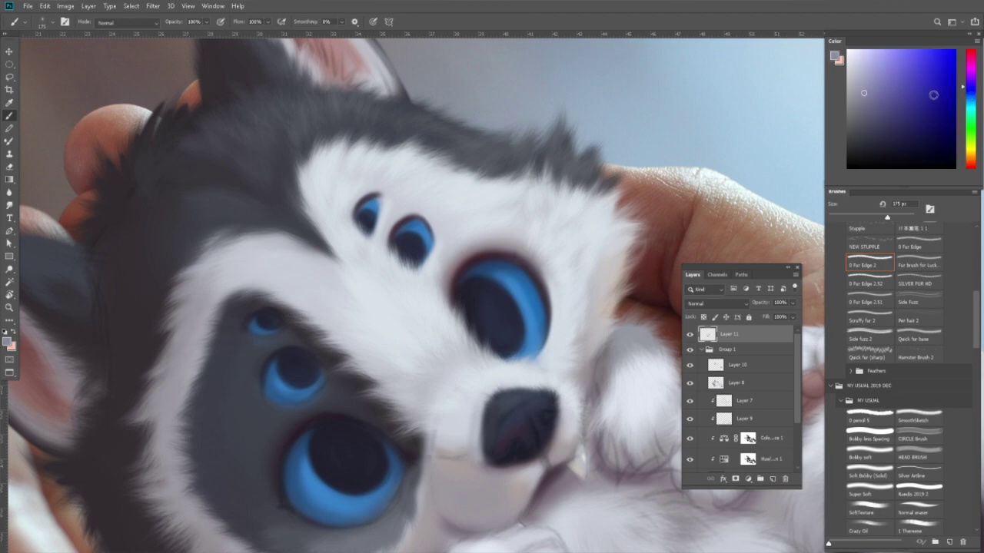
# Sample pale and bluish fur colours around the muzzle, cheek edge and beside the nose.
pyautogui.keyDown('alt'); pyautogui.click(470, 467); pyautogui.keyUp('alt')
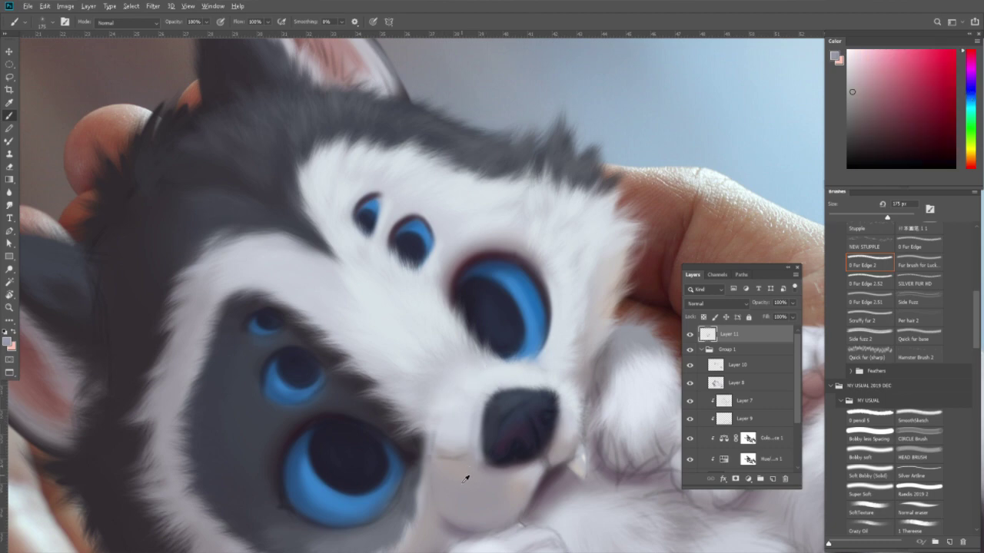
pyautogui.keyDown('alt'); pyautogui.click(466, 374); pyautogui.keyUp('alt')
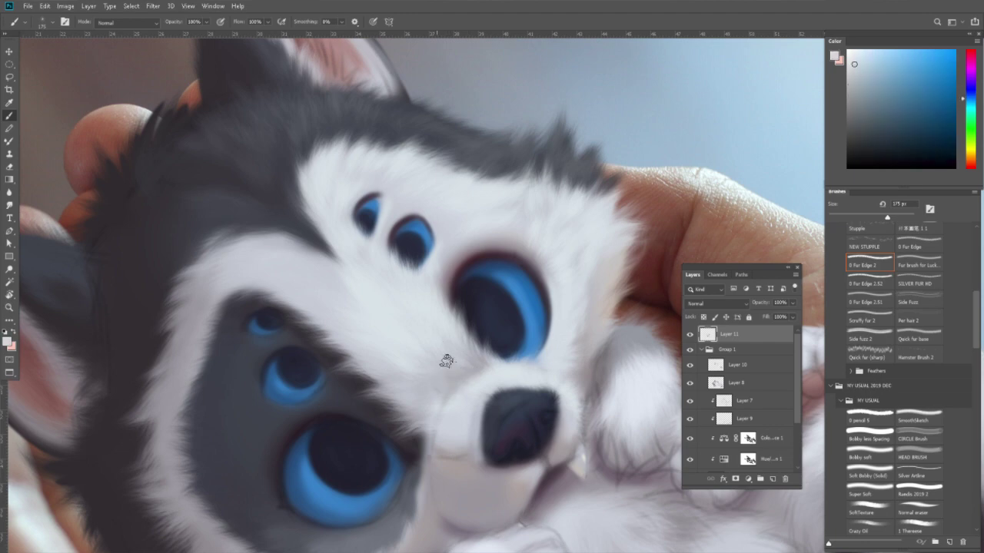
pyautogui.keyDown('alt'); pyautogui.click(469, 393); pyautogui.keyUp('alt')
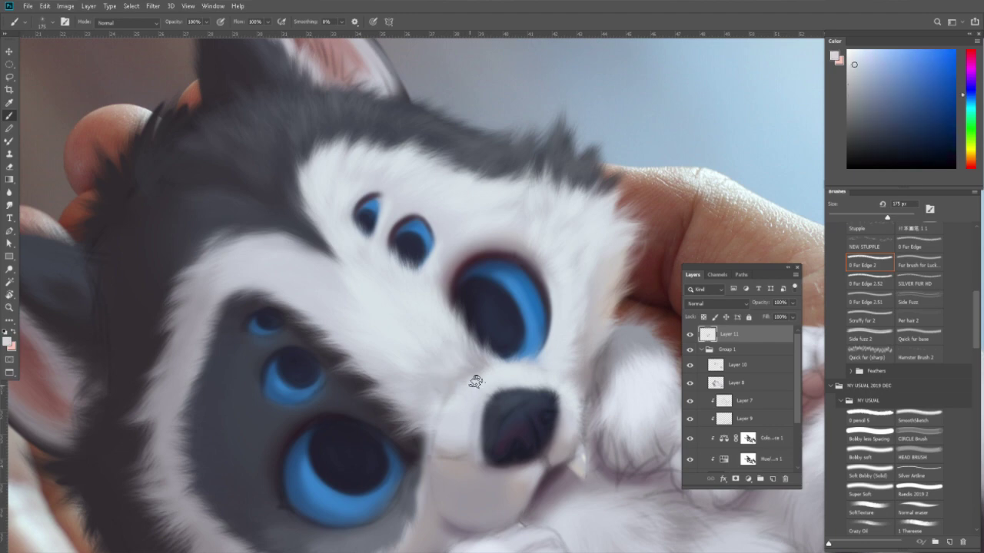
pyautogui.keyDown('alt'); pyautogui.click(520, 372); pyautogui.keyUp('alt')
pyautogui.keyDown('alt'); pyautogui.click(522, 368); pyautogui.keyUp('alt')
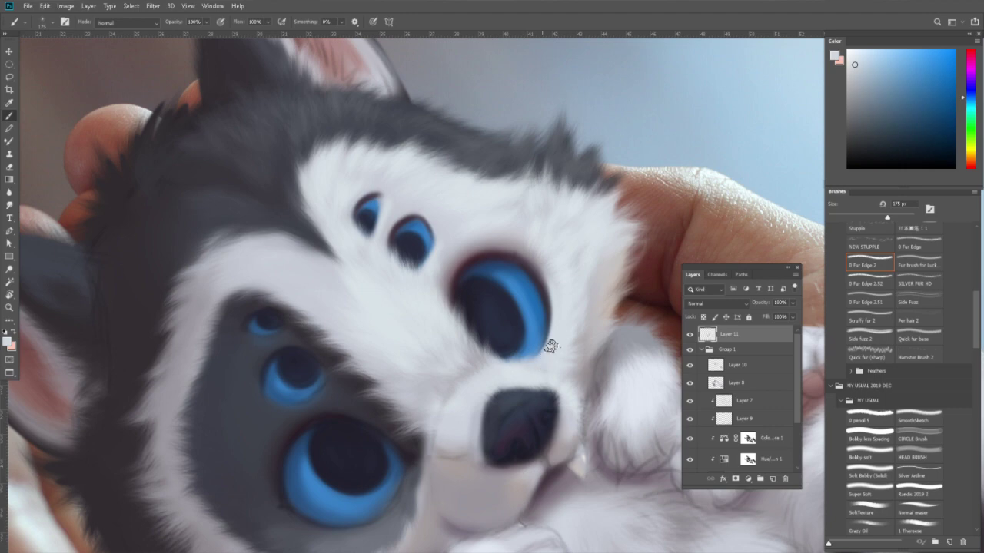
pyautogui.keyDown('alt'); pyautogui.click(582, 308); pyautogui.keyUp('alt')
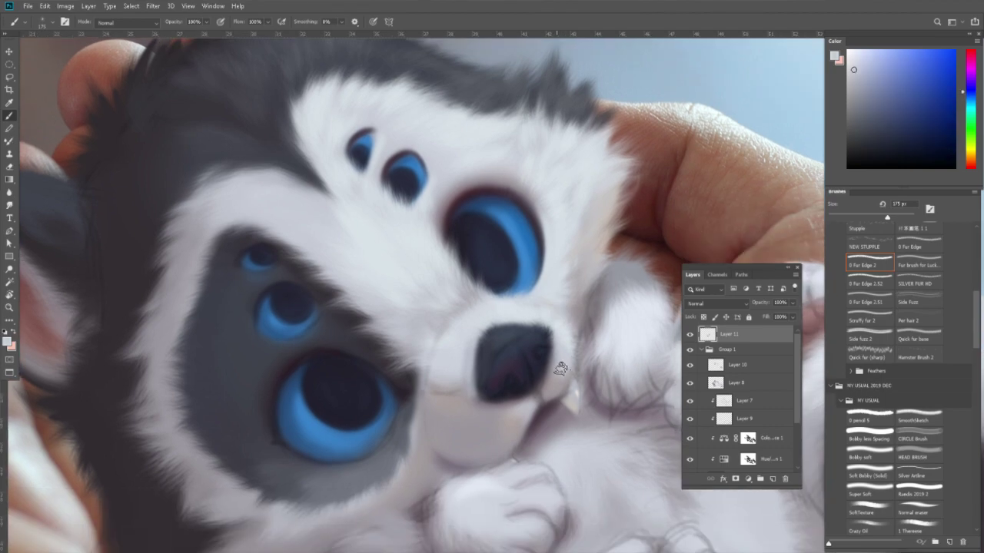
pyautogui.keyDown('alt'); pyautogui.click(561, 367); pyautogui.keyUp('alt')
pyautogui.keyDown('alt'); pyautogui.click(569, 342); pyautogui.keyUp('alt')
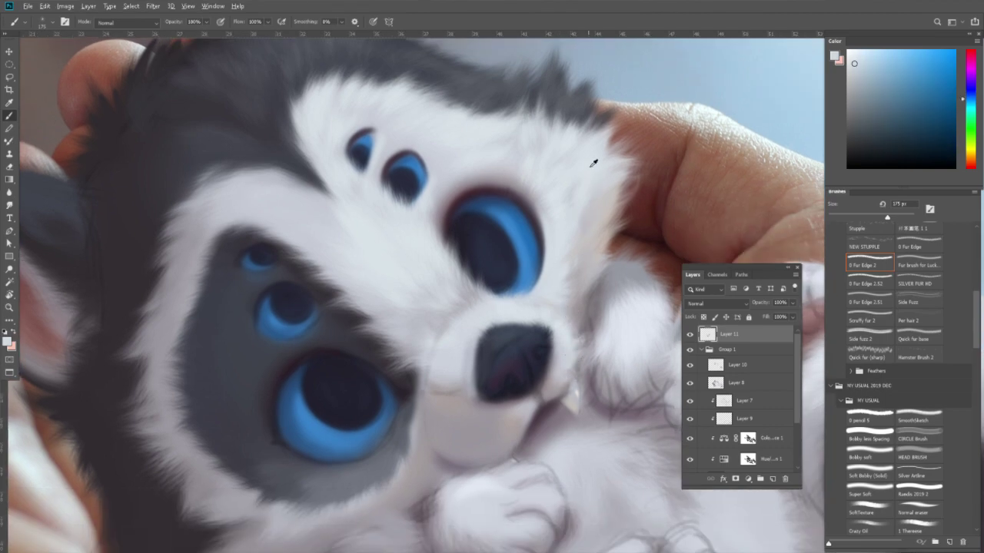
pyautogui.keyDown('alt'); pyautogui.click(549, 248); pyautogui.keyUp('alt')
# Work the muzzle fur at 125-200 px, sampling pinkish grey and near-white blue, then pan to the paws.
pyautogui.press('[')
pyautogui.press('[')
pyautogui.keyDown('alt'); pyautogui.click(566, 331); pyautogui.keyUp('alt')
pyautogui.press(']')
pyautogui.press(']')
pyautogui.press(']')
pyautogui.keyDown('alt'); pyautogui.click(435, 368); pyautogui.keyUp('alt')
pyautogui.keyDown('alt'); pyautogui.click(452, 384); pyautogui.keyUp('alt')
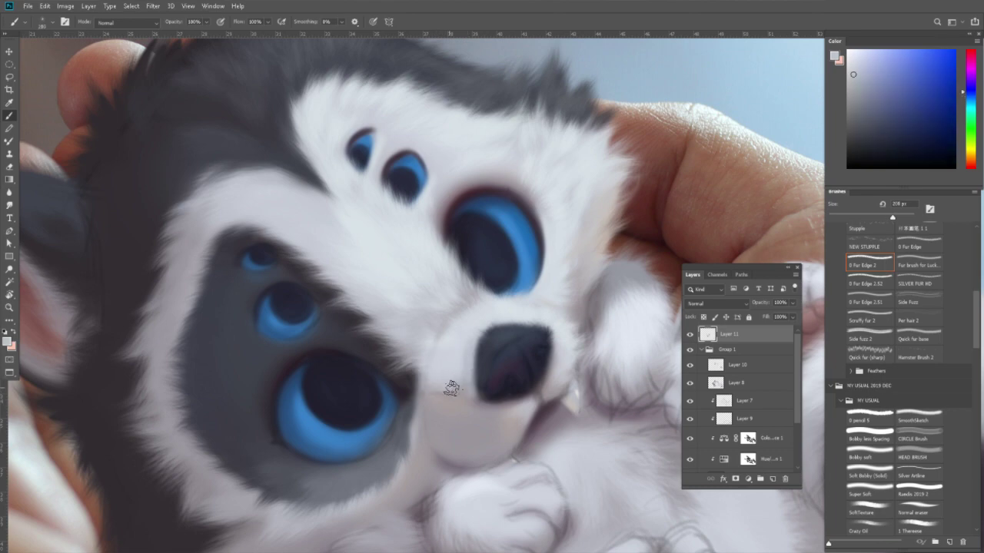
pyautogui.keyDown('alt'); pyautogui.click(415, 405); pyautogui.keyUp('alt')
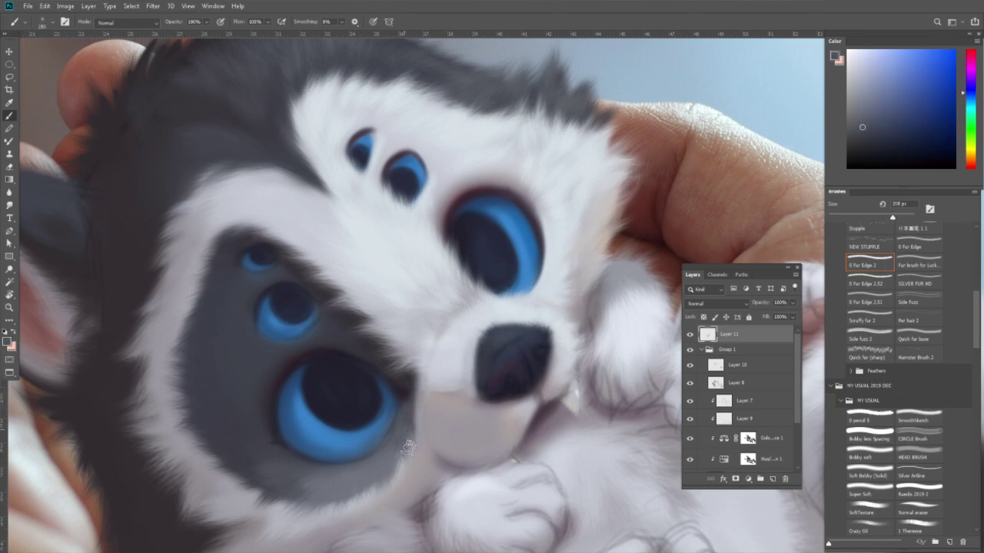
pyautogui.keyDown('alt'); pyautogui.click(420, 315); pyautogui.keyUp('alt')
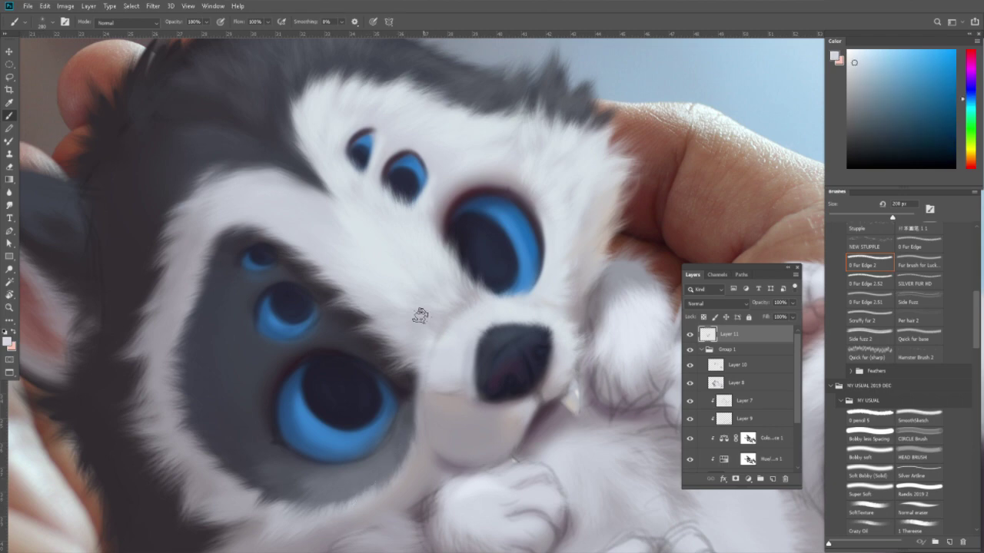
pyautogui.moveTo(420, 315); pyautogui.dragTo(481, 242)
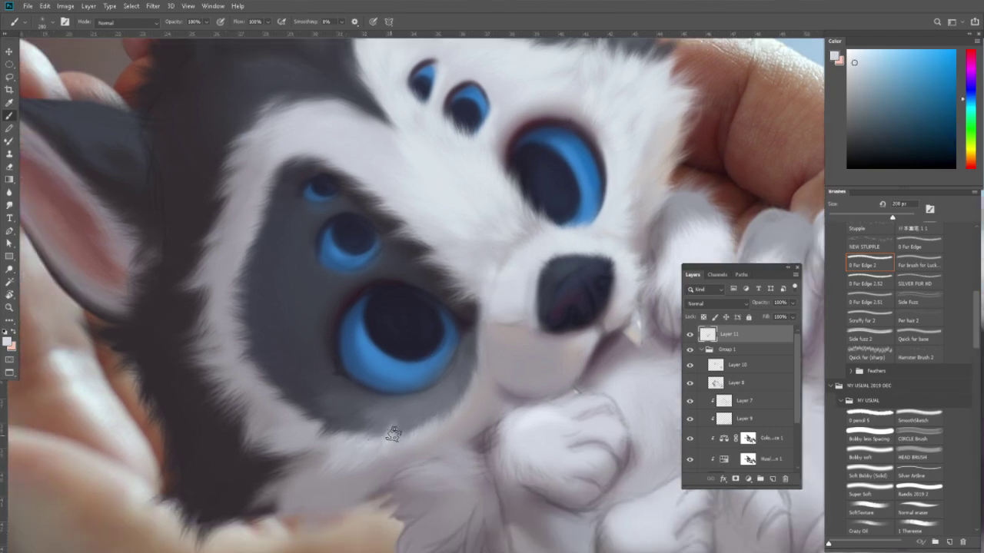
# Set the brush to about 175 px and sample blue-grey and purplish-grey fur tones from the cheek.
pyautogui.press('[')
pyautogui.press('[')
pyautogui.press('[')
pyautogui.press(']')
pyautogui.keyDown('alt'); pyautogui.click(457, 379); pyautogui.keyUp('alt')
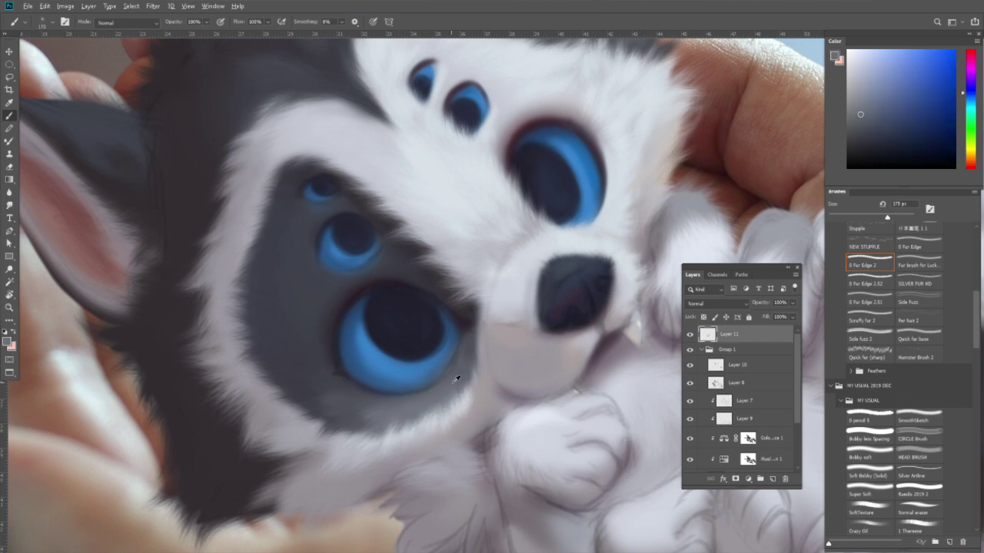
pyautogui.keyDown('alt'); pyautogui.click(460, 436); pyautogui.keyUp('alt')
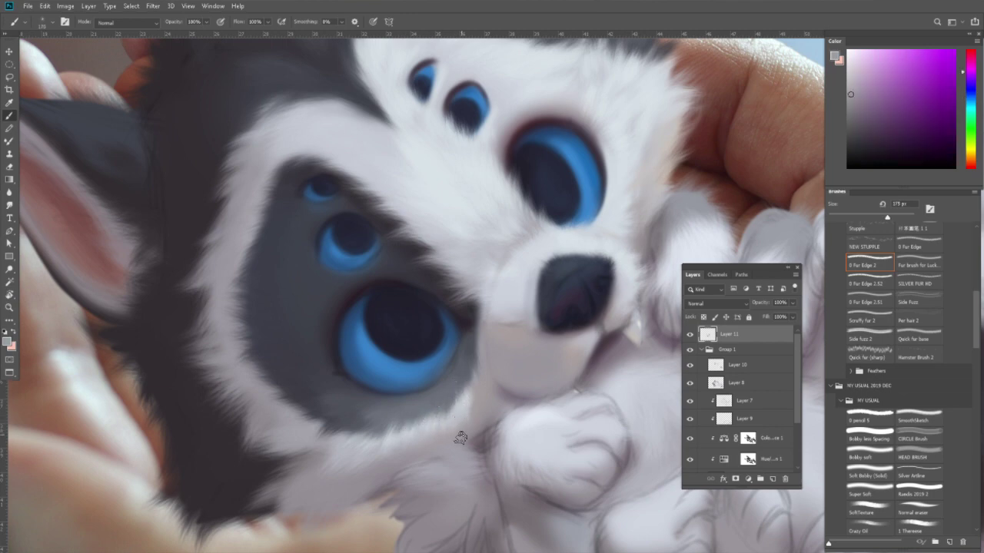
pyautogui.keyDown('alt'); pyautogui.click(342, 447); pyautogui.keyUp('alt')
pyautogui.moveTo(365, 444); pyautogui.dragTo(416, 453)
pyautogui.keyDown('alt'); pyautogui.click(378, 433); pyautogui.keyUp('alt')
pyautogui.keyDown('alt'); pyautogui.click(325, 454); pyautogui.keyUp('alt')
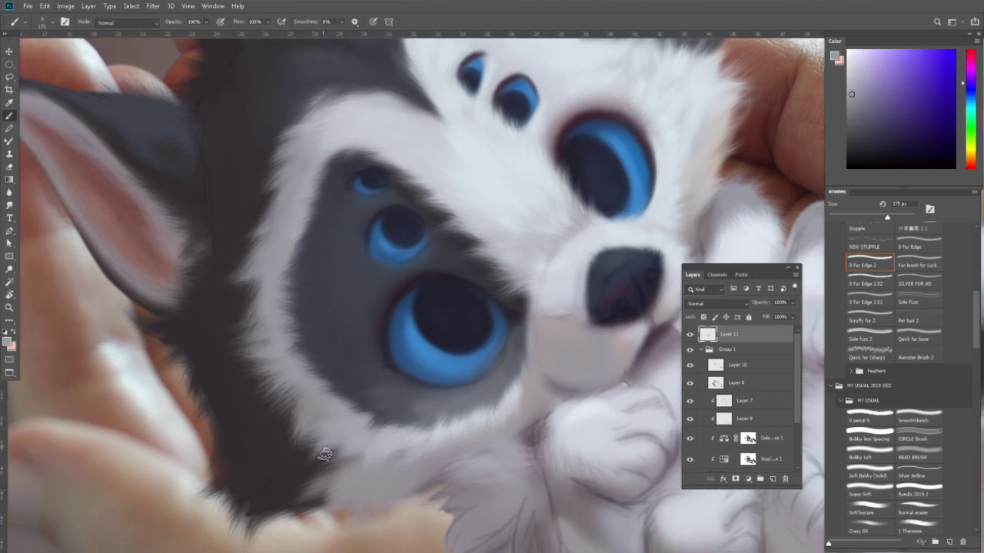
# Sample dark blue-grey tones along the lower cheek mask, then a lighter fur colour near the head.
pyautogui.moveTo(336, 454); pyautogui.dragTo(394, 431)
pyautogui.keyDown('alt'); pyautogui.click(288, 432); pyautogui.keyUp('alt')
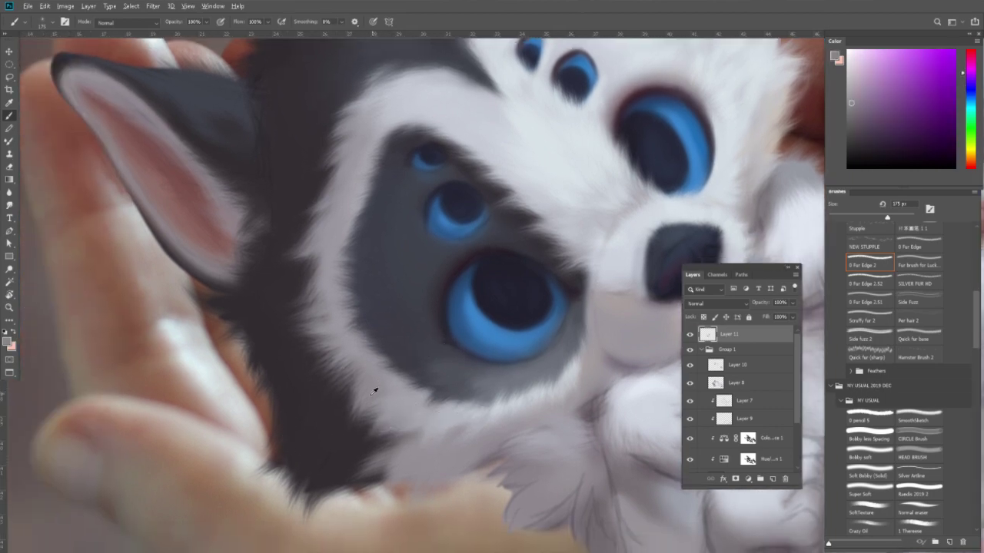
pyautogui.keyDown('alt'); pyautogui.click(388, 410); pyautogui.keyUp('alt')
pyautogui.moveTo(327, 361); pyautogui.dragTo(355, 393)
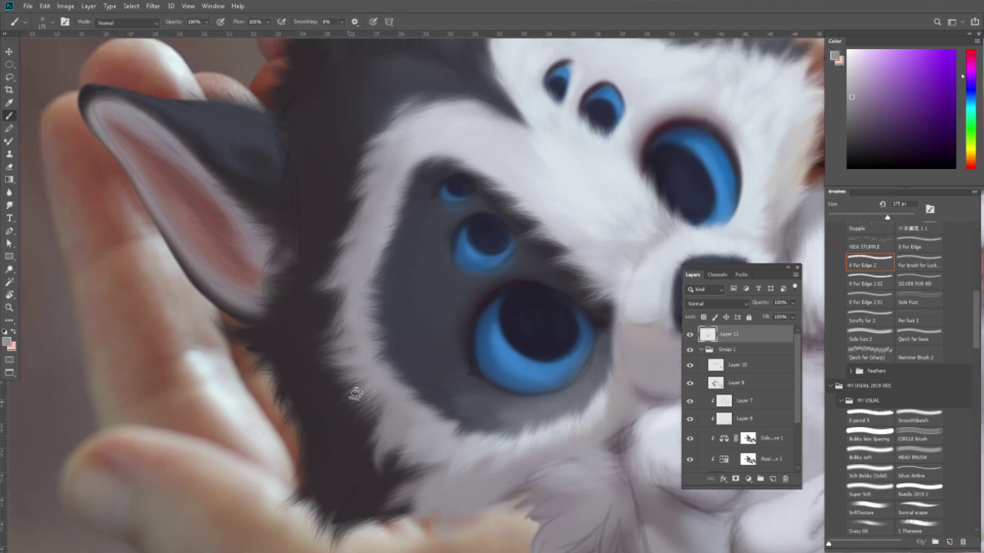
pyautogui.keyDown('alt'); pyautogui.click(415, 354); pyautogui.keyUp('alt')
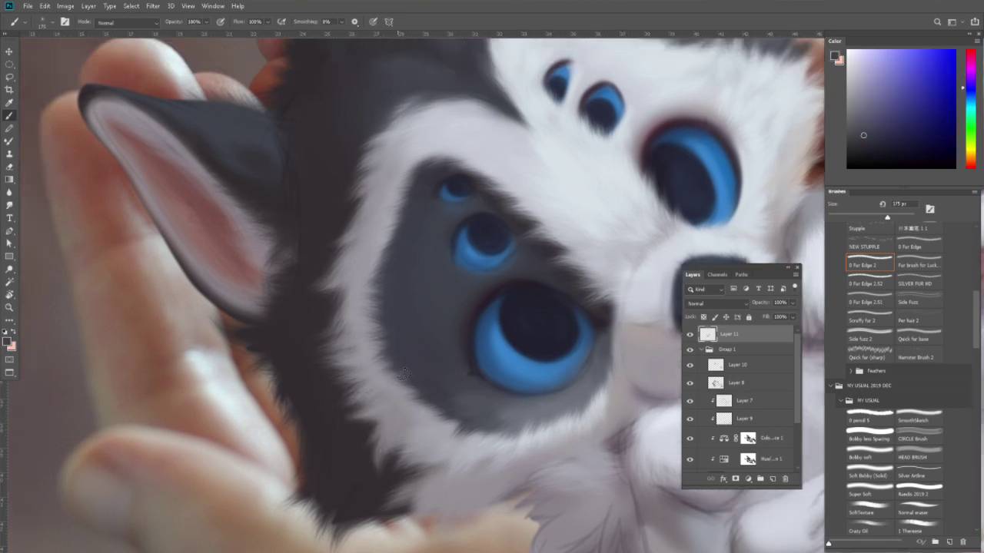
pyautogui.keyDown('alt'); pyautogui.click(434, 402); pyautogui.keyUp('alt')
pyautogui.keyDown('alt'); pyautogui.click(454, 411); pyautogui.keyUp('alt')
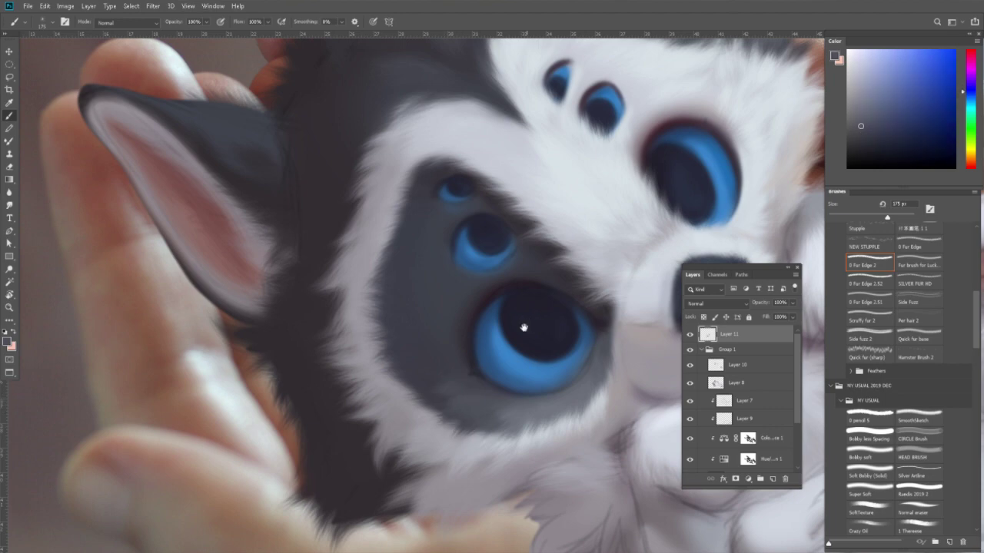
pyautogui.moveTo(524, 328); pyautogui.dragTo(504, 421)
pyautogui.keyDown('alt'); pyautogui.click(413, 258); pyautogui.keyUp('alt')
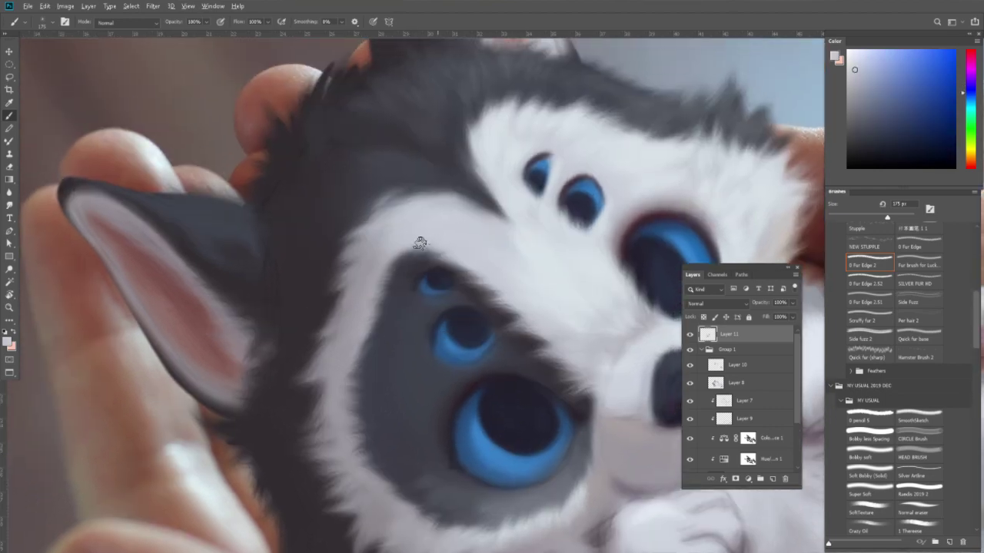
# Sample dark blue-grey tones from the head fur and the upright ear's base.
pyautogui.moveTo(420, 243); pyautogui.dragTo(431, 324)
pyautogui.keyDown('alt'); pyautogui.click(450, 282); pyautogui.keyUp('alt')
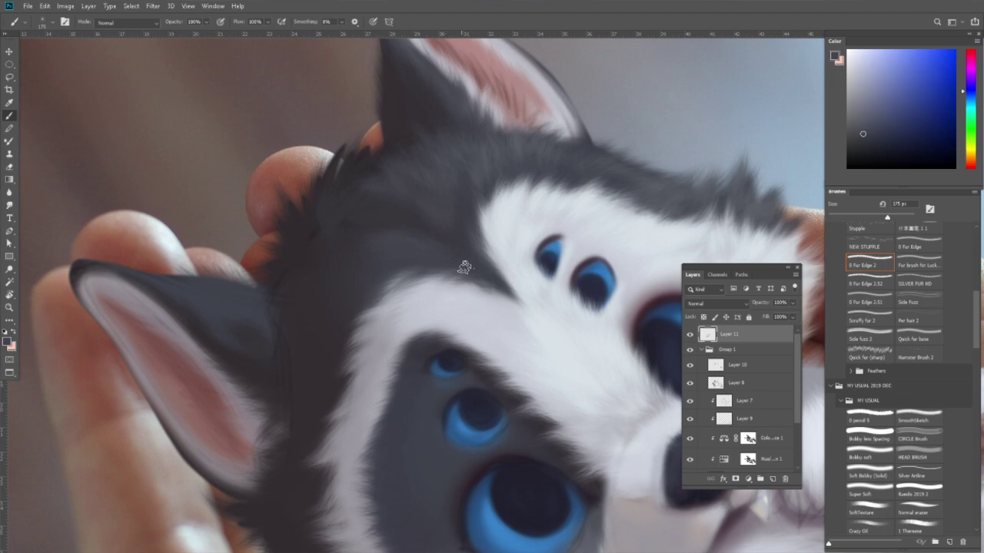
pyautogui.moveTo(339, 165); pyautogui.dragTo(386, 268)
pyautogui.keyDown('alt'); pyautogui.click(401, 241); pyautogui.keyUp('alt')
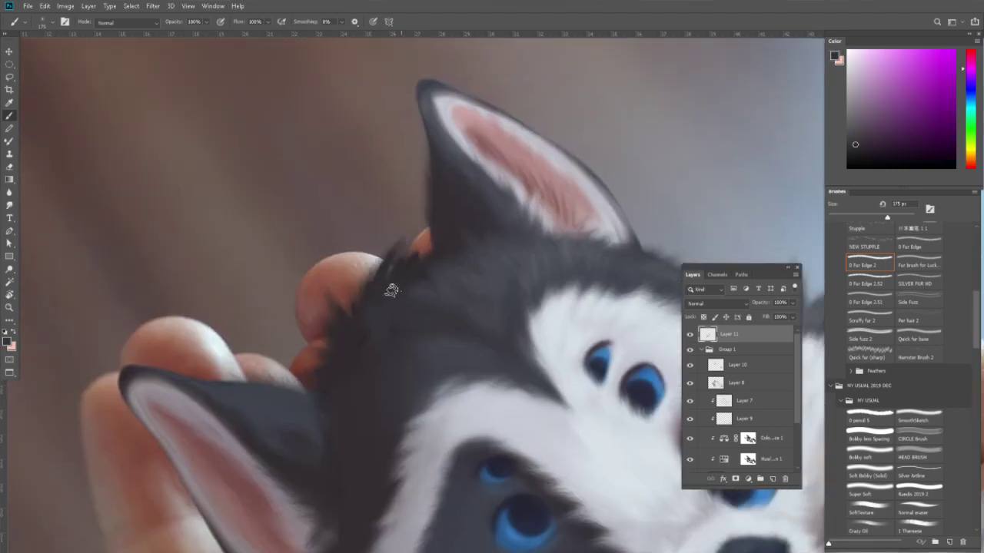
pyautogui.keyDown('alt'); pyautogui.click(432, 230); pyautogui.keyUp('alt')
pyautogui.keyDown('alt'); pyautogui.click(274, 395); pyautogui.keyUp('alt')
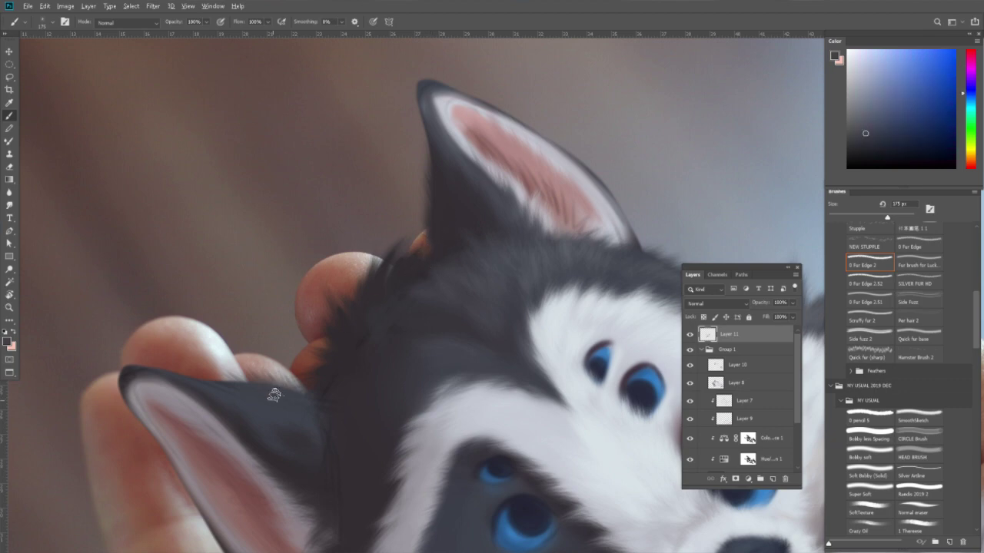
pyautogui.keyDown('alt'); pyautogui.click(447, 275); pyautogui.keyUp('alt')
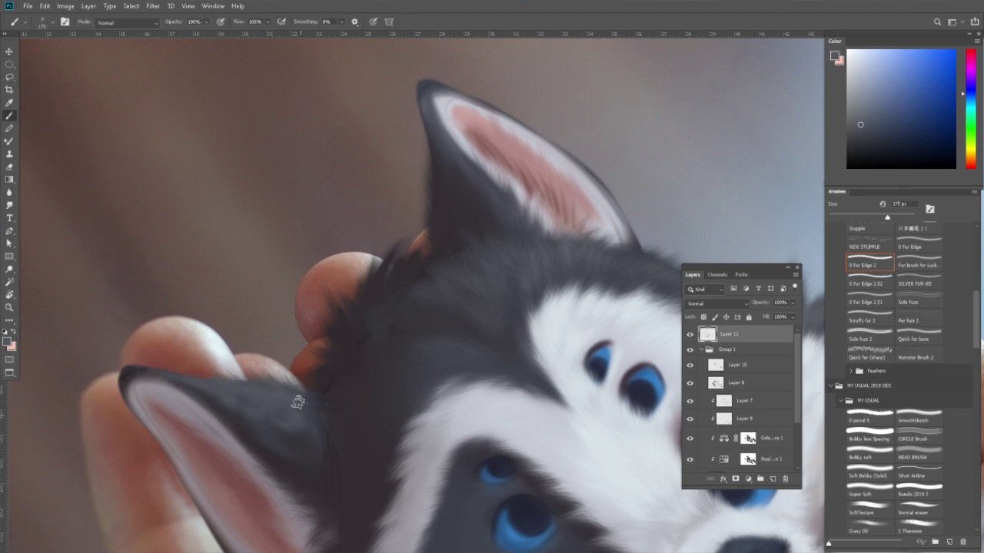
# Darken the lower outer edge of the ear with its sampled dark colour.
pyautogui.keyDown('alt'); pyautogui.click(269, 423); pyautogui.keyUp('alt')
pyautogui.keyDown('alt'); pyautogui.click(311, 445); pyautogui.keyUp('alt')
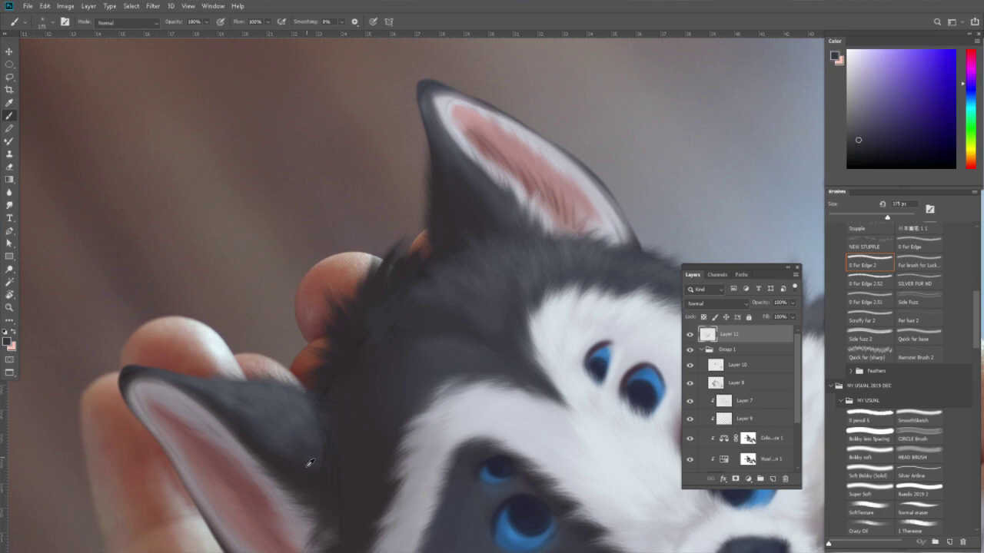
pyautogui.keyDown('alt'); pyautogui.click(288, 466); pyautogui.keyUp('alt')
pyautogui.moveTo(305, 498); pyautogui.dragTo(305, 347)
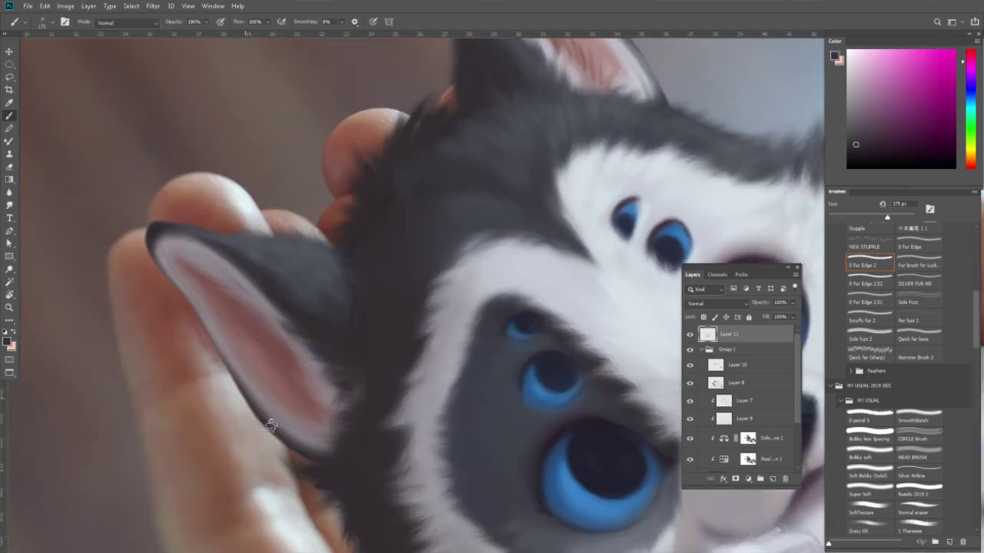
pyautogui.moveTo(269, 428); pyautogui.dragTo(307, 461)
# Sample light pinkish-grey and warm pink from the inner ear, then zoom out to the whole painting.
pyautogui.keyDown('alt'); pyautogui.click(283, 423); pyautogui.keyUp('alt')
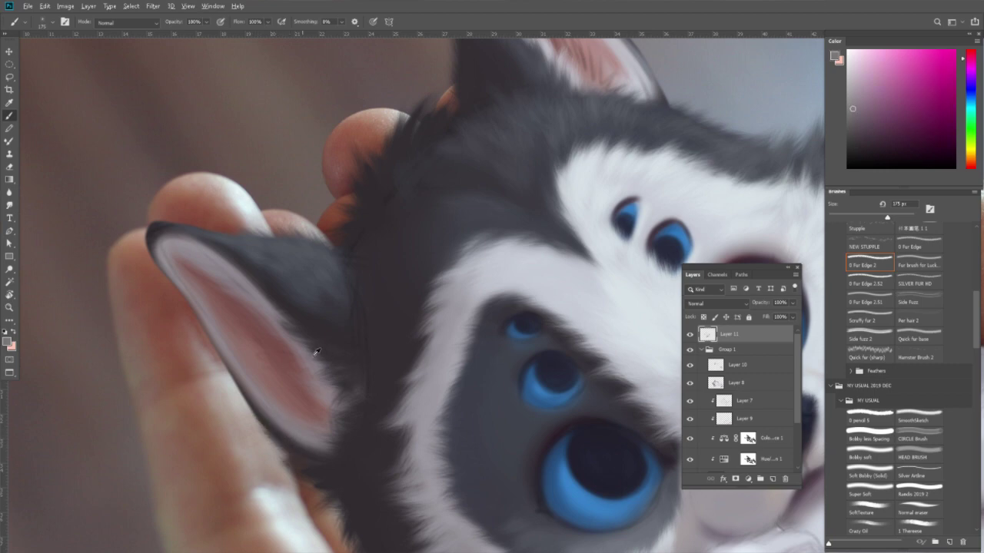
pyautogui.keyDown('alt'); pyautogui.click(269, 341); pyautogui.keyUp('alt')
pyautogui.press('z')
pyautogui.hotkey('ctrl', '-')
pyautogui.hotkey('ctrl', '-')
pyautogui.hotkey('ctrl', '-')
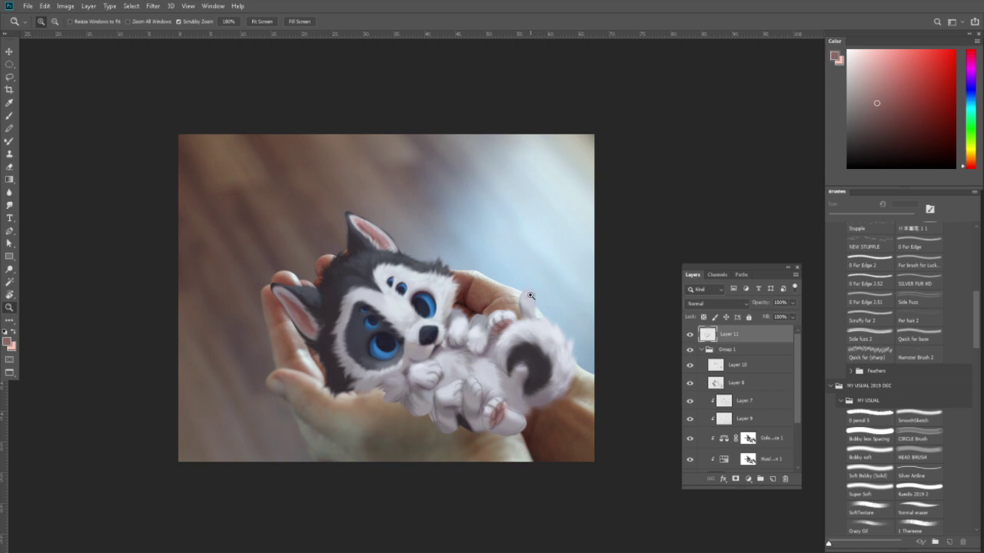
# Zoom in on the paws, brush white fur over the sketch lines, and switch to a softer brush.
pyautogui.click(480, 332)
pyautogui.press('b')
pyautogui.keyDown('alt'); pyautogui.click(450, 339); pyautogui.keyUp('alt')
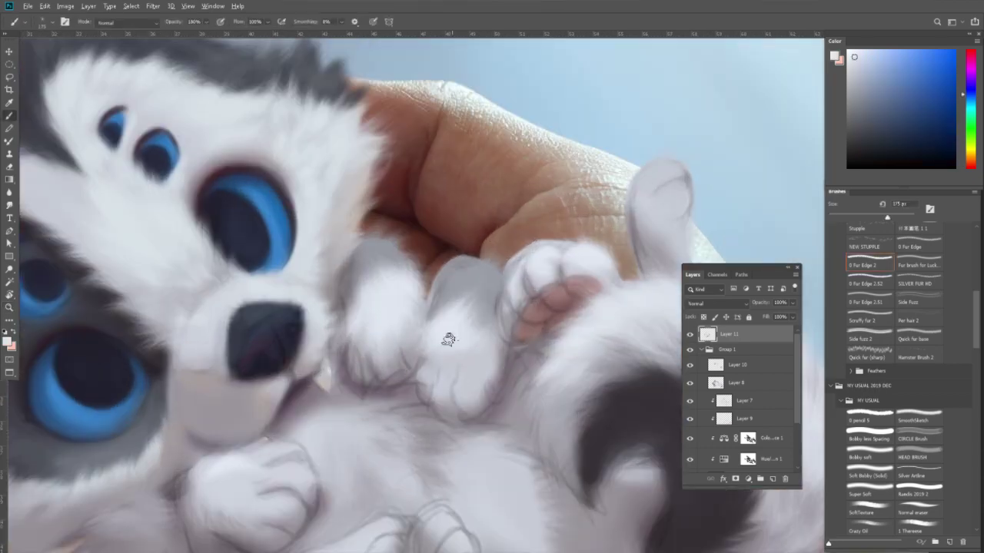
pyautogui.moveTo(422, 376)
pyautogui.mouseDown()
pyautogui.moveTo(428, 340)
pyautogui.moveTo(472, 384)
pyautogui.moveTo(490, 376)
pyautogui.mouseUp()
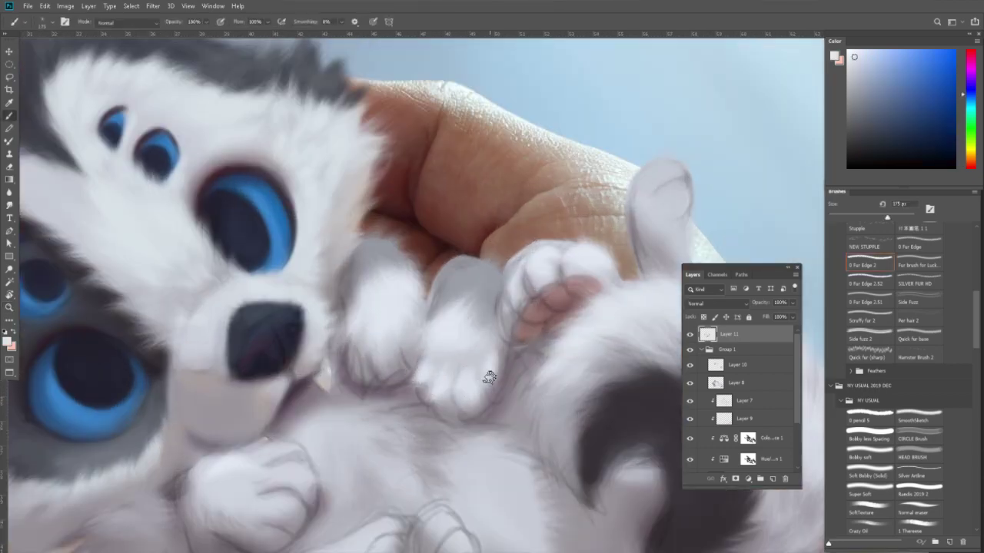
pyautogui.keyDown('alt'); pyautogui.click(444, 366); pyautogui.keyUp('alt')
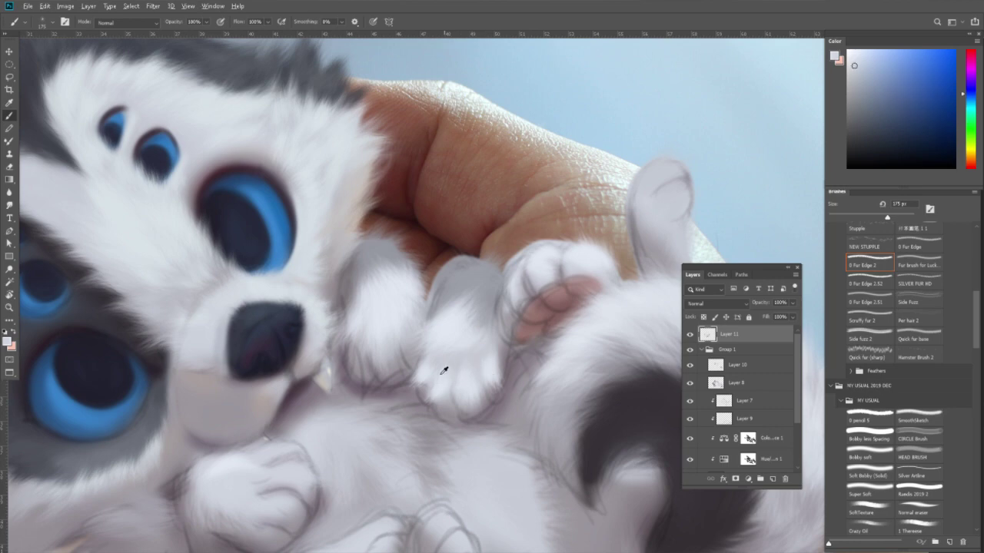
pyautogui.click(871, 457)
pyautogui.keyDown('alt'); pyautogui.click(490, 369); pyautogui.keyUp('alt')
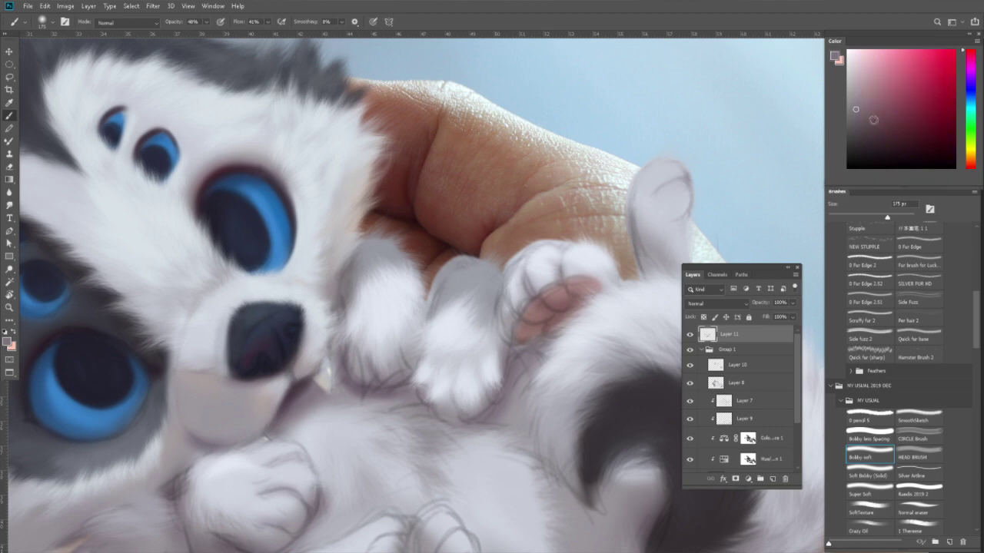
# Paint dark toe lines under the left paw and toe and pad-edge strokes on the right paw.
pyautogui.click(872, 124)
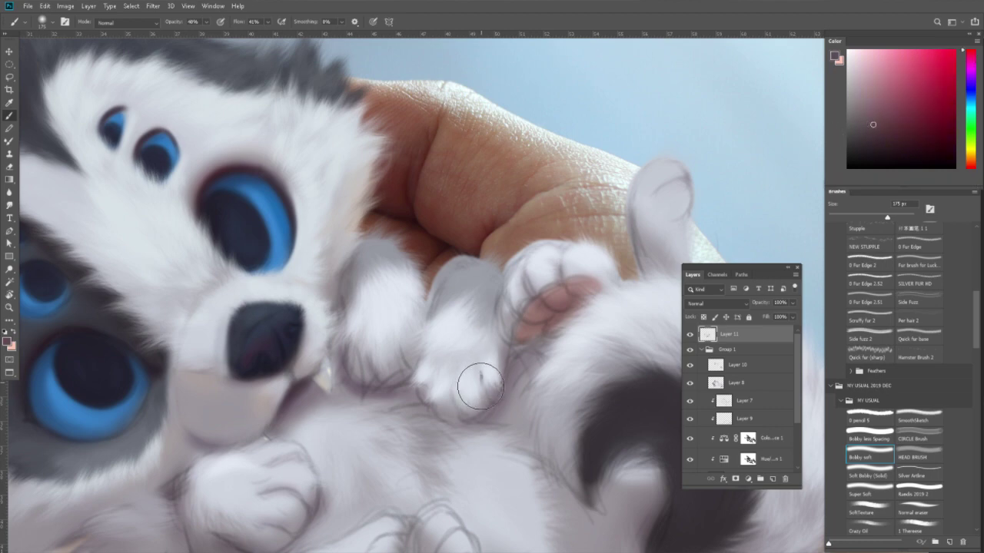
pyautogui.moveTo(454, 382)
pyautogui.mouseDown()
pyautogui.moveTo(454, 401)
pyautogui.moveTo(437, 397)
pyautogui.mouseUp()
pyautogui.moveTo(371, 352); pyautogui.dragTo(371, 381)
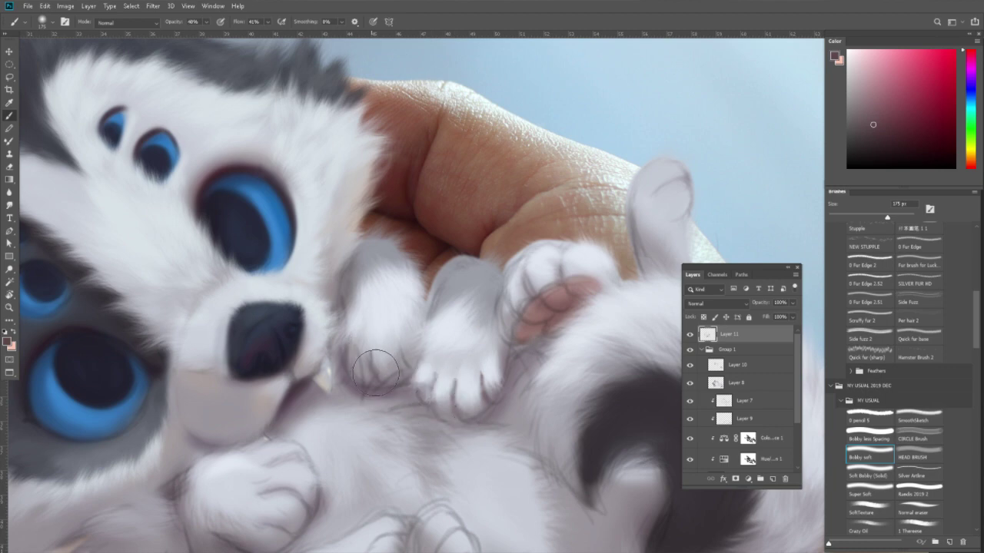
pyautogui.moveTo(401, 352); pyautogui.dragTo(406, 382)
pyautogui.moveTo(361, 347)
pyautogui.mouseDown()
pyautogui.moveTo(355, 378)
pyautogui.moveTo(342, 378)
pyautogui.moveTo(373, 384)
pyautogui.mouseUp()
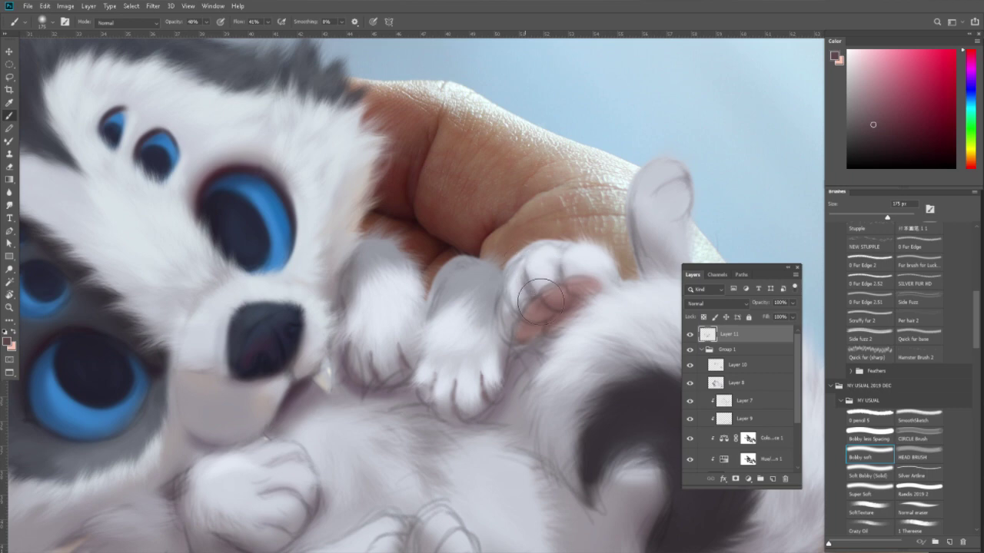
pyautogui.moveTo(565, 231)
pyautogui.mouseDown()
pyautogui.moveTo(559, 265)
pyautogui.moveTo(510, 334)
pyautogui.moveTo(650, 254)
pyautogui.mouseUp()
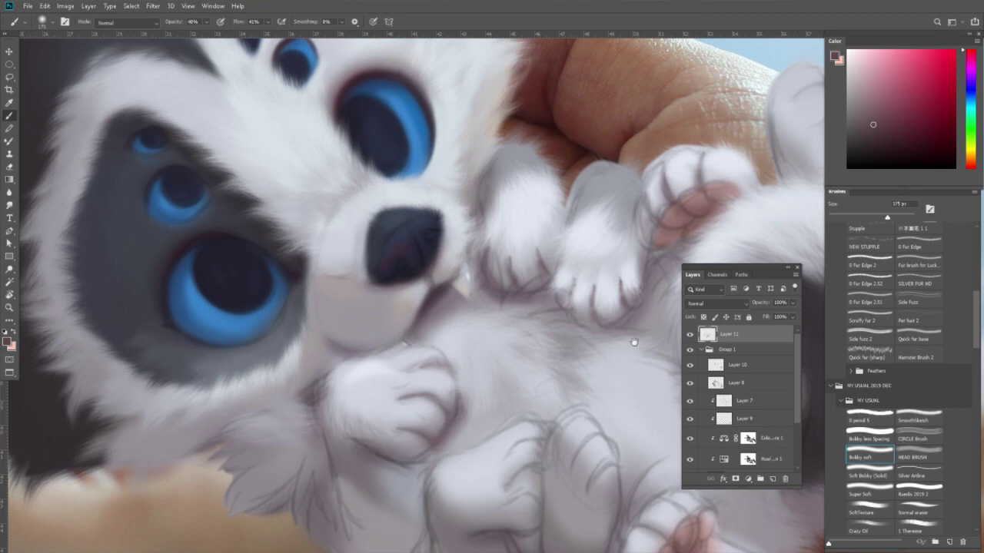
# Pan toward the lower paws and belly and choose a bluish grey paint colour.
pyautogui.moveTo(634, 342); pyautogui.dragTo(594, 357)
pyautogui.moveTo(589, 310)
pyautogui.mouseDown()
pyautogui.moveTo(552, 329)
pyautogui.moveTo(561, 333)
pyautogui.moveTo(510, 281)
pyautogui.mouseUp()
pyautogui.moveTo(556, 345); pyautogui.dragTo(528, 333)
pyautogui.moveTo(474, 387); pyautogui.dragTo(574, 287)
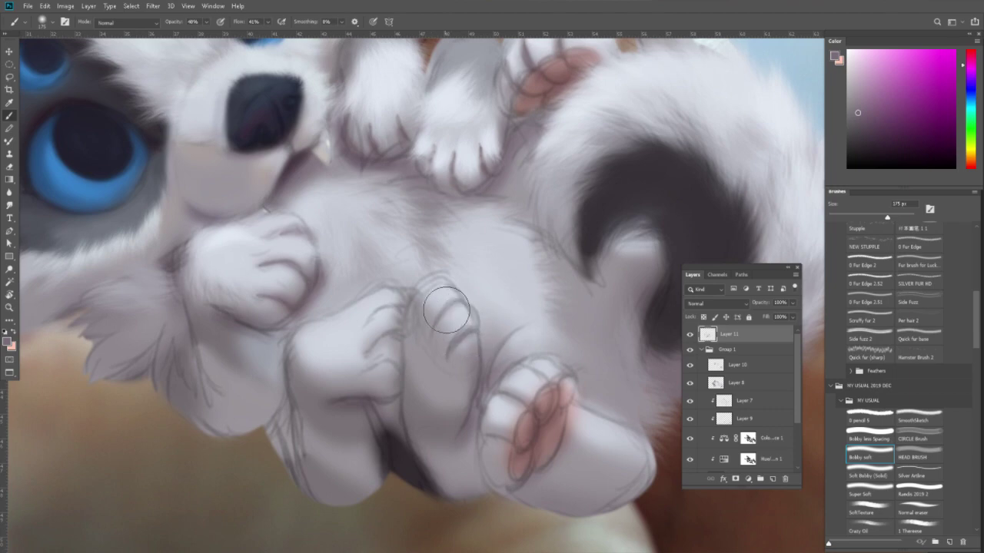
pyautogui.keyDown('alt'); pyautogui.click(487, 345); pyautogui.keyUp('alt')
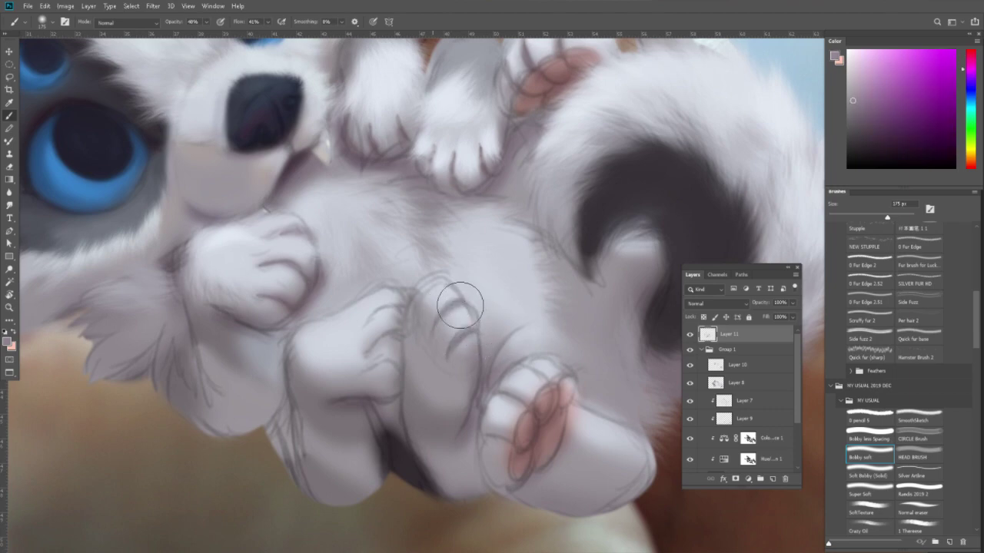
pyautogui.keyDown('alt'); pyautogui.click(377, 324); pyautogui.keyUp('alt')
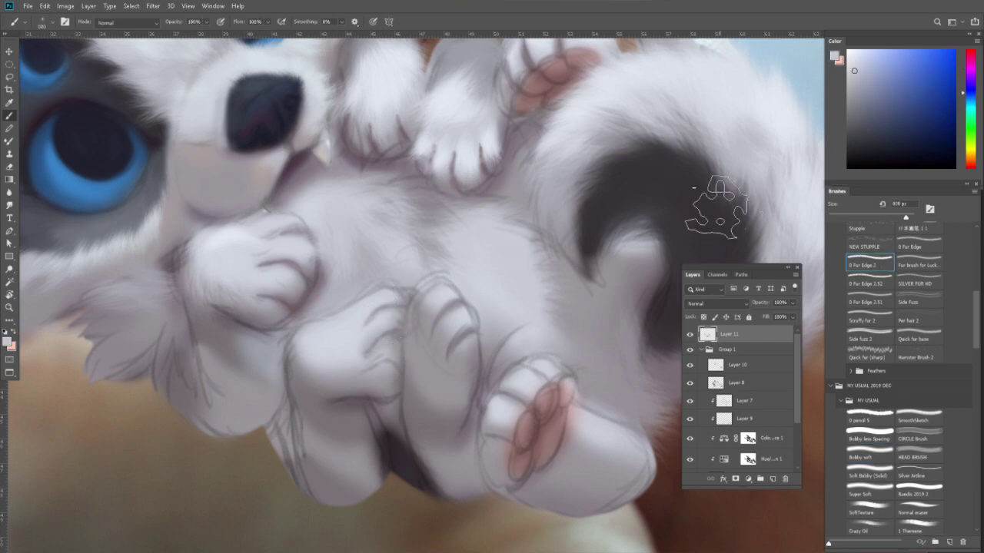
# Rotate the canvas, lighten a sampled fur colour to a near-white light blue, and set the brush to 175 px.
pyautogui.press('r')
pyautogui.moveTo(380, 375); pyautogui.dragTo(461, 361)
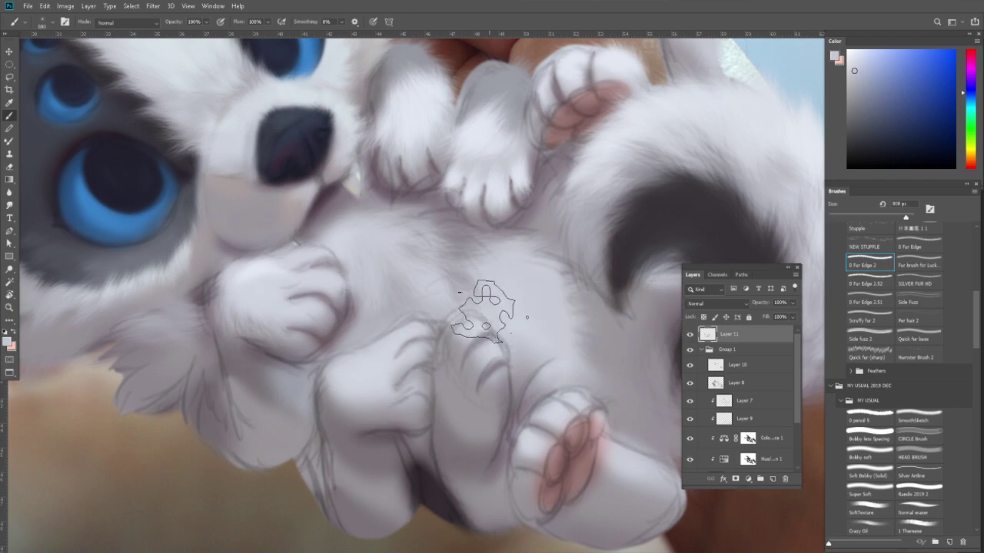
pyautogui.keyDown('alt'); pyautogui.click(472, 323); pyautogui.keyUp('alt')
pyautogui.moveTo(855, 64); pyautogui.dragTo(855, 54)
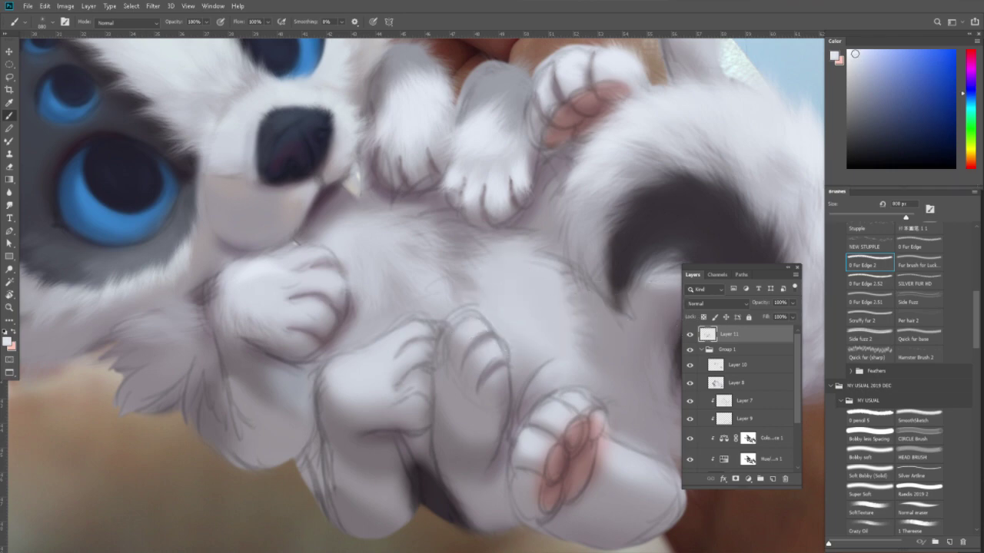
pyautogui.moveTo(969, 96); pyautogui.dragTo(970, 100)
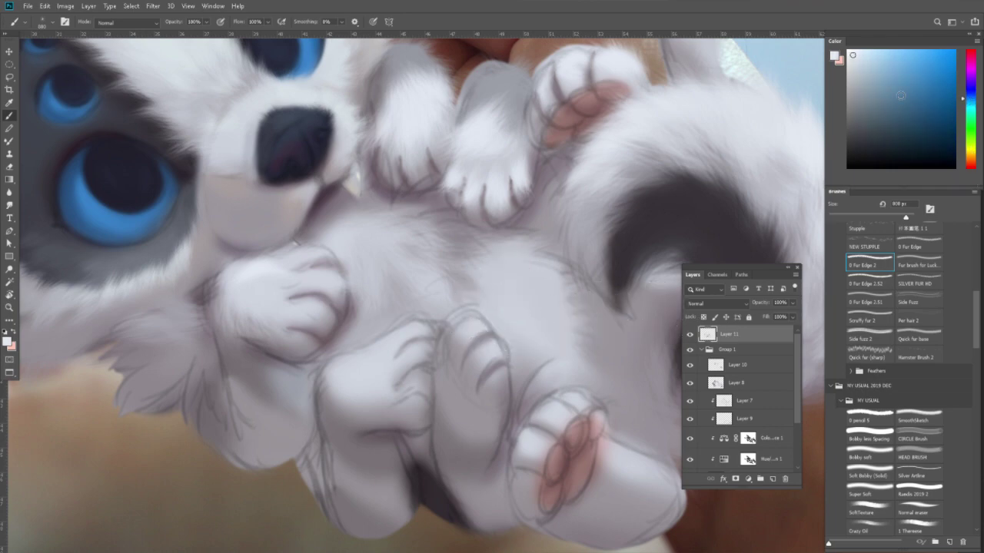
pyautogui.press('[')
pyautogui.press('[')
pyautogui.press('[')
pyautogui.press('[')
pyautogui.press('[')
pyautogui.press(']')
pyautogui.press(']')
pyautogui.press('[')
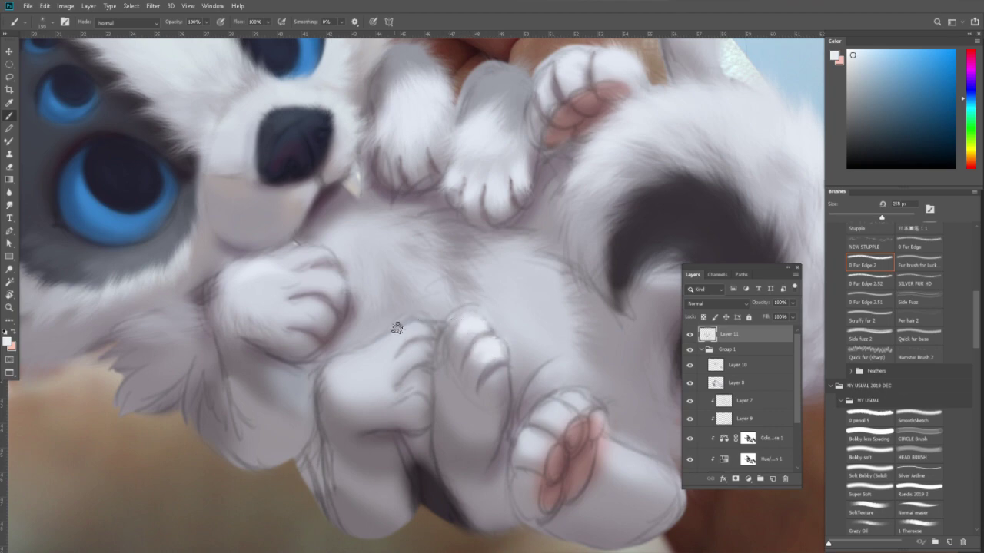
pyautogui.press(']')
pyautogui.press(']')
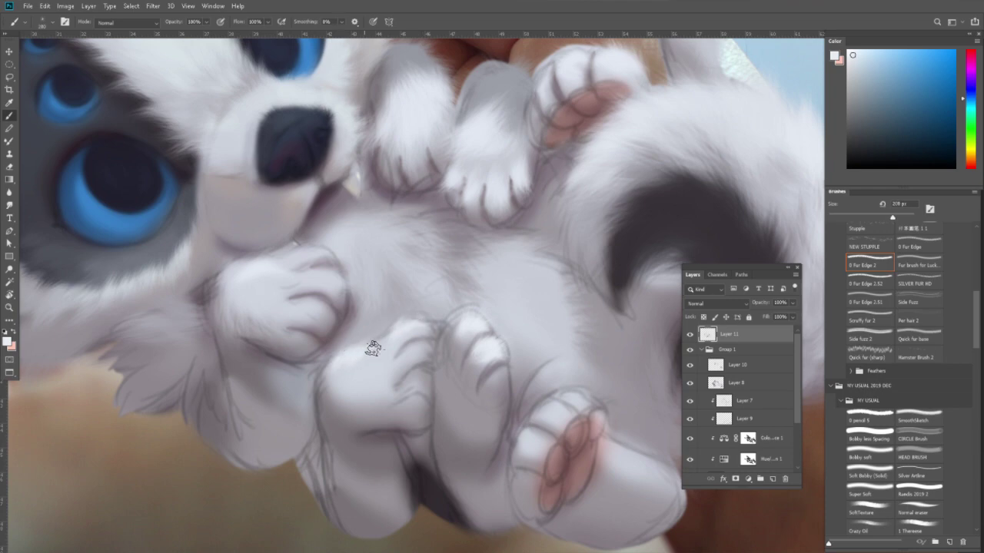
pyautogui.press('[')
# Paint white fur over the small paw's top and the front paw's toe, top and lower edges.
pyautogui.moveTo(410, 323); pyautogui.dragTo(434, 328)
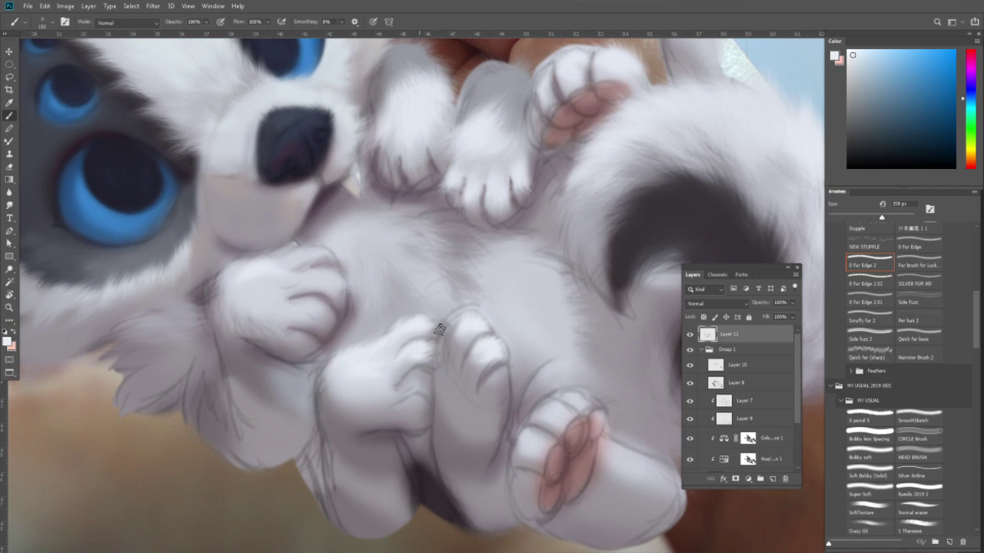
pyautogui.moveTo(336, 275)
pyautogui.mouseDown()
pyautogui.moveTo(318, 312)
pyautogui.moveTo(297, 314)
pyautogui.moveTo(315, 300)
pyautogui.mouseUp()
pyautogui.moveTo(287, 258)
pyautogui.mouseDown()
pyautogui.moveTo(325, 253)
pyautogui.moveTo(272, 253)
pyautogui.mouseUp()
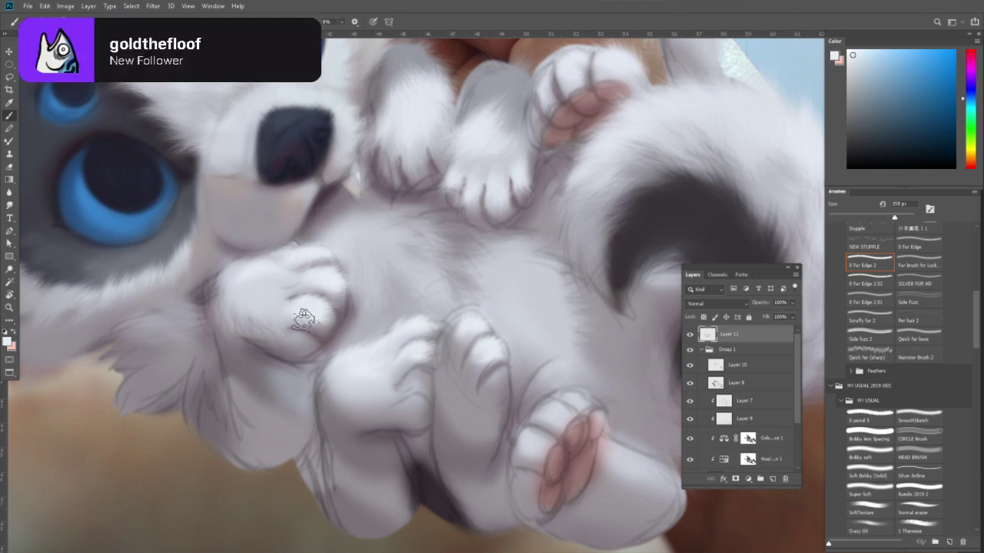
pyautogui.moveTo(294, 338); pyautogui.dragTo(286, 315)
pyautogui.press('[')
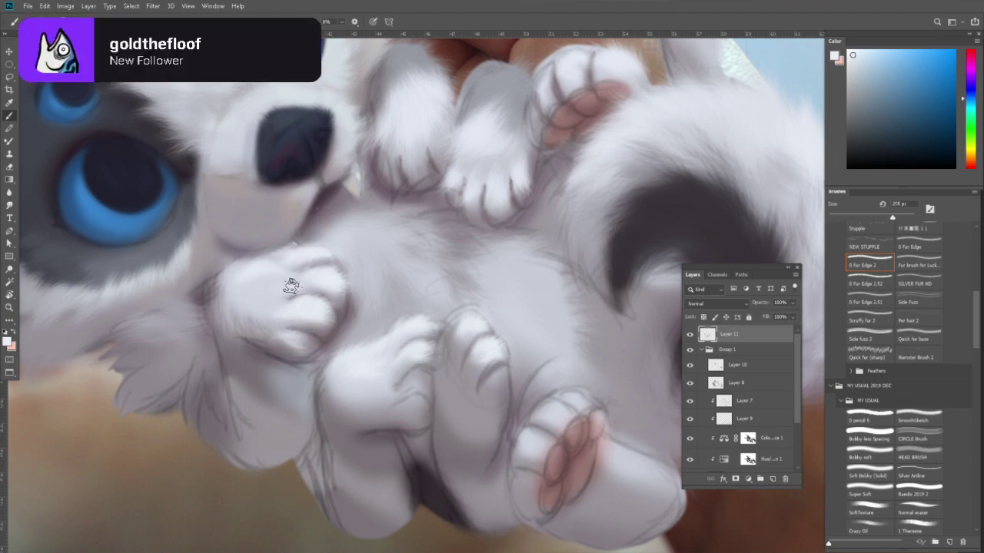
pyautogui.press('[')
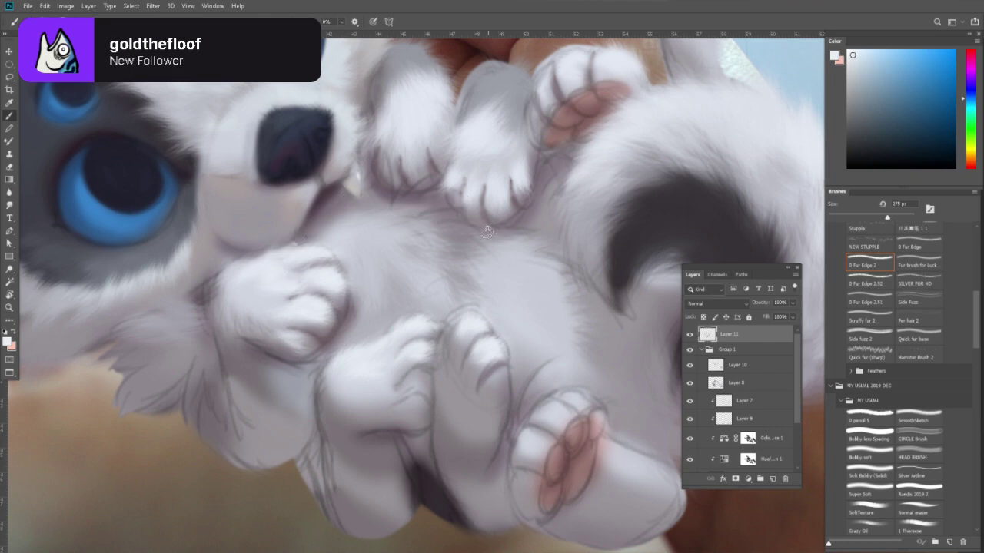
pyautogui.scroll(1, 500, 265)
pyautogui.scroll(4, 461, 285)
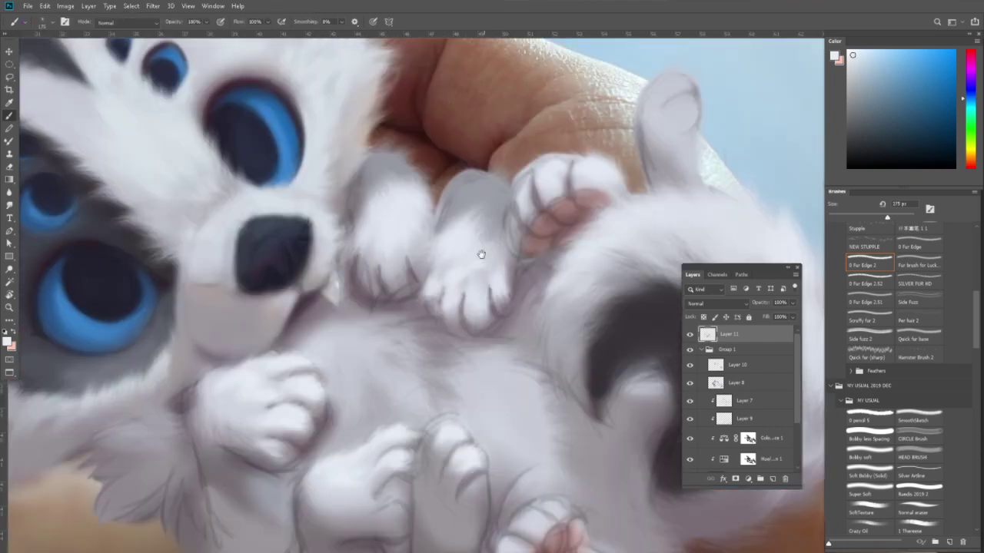
# Sample near-white from the paw and paint white fur at the raised paw's base with a 175 px brush.
pyautogui.scroll(2, 478, 255)
pyautogui.keyDown('alt'); pyautogui.click(455, 270); pyautogui.keyUp('alt')
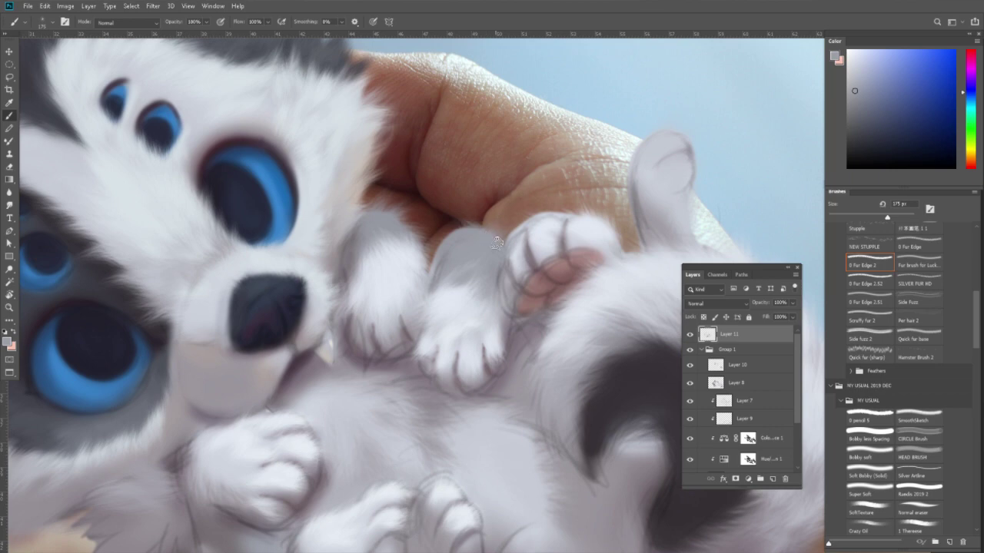
pyautogui.keyDown('alt'); pyautogui.click(549, 225); pyautogui.keyUp('alt')
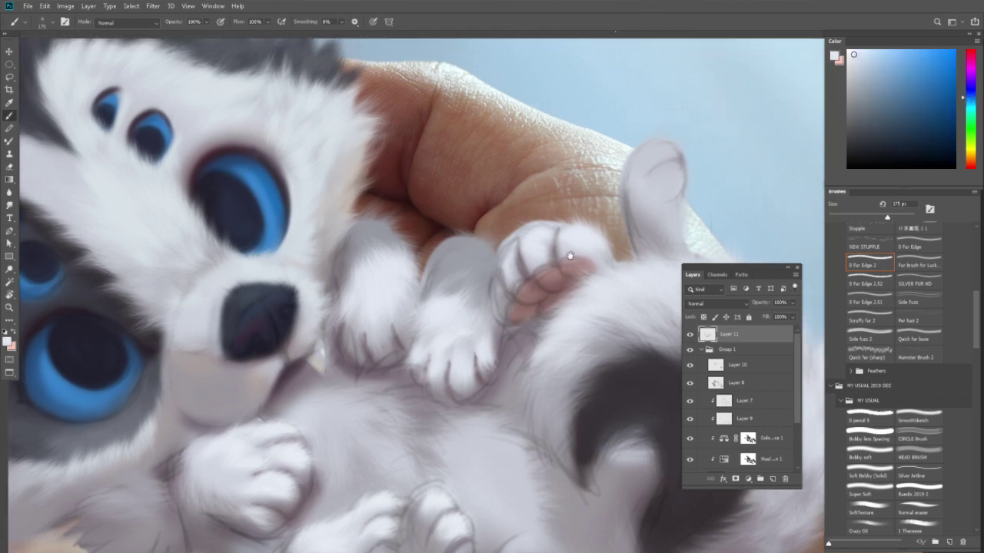
pyautogui.moveTo(549, 221); pyautogui.dragTo(488, 289)
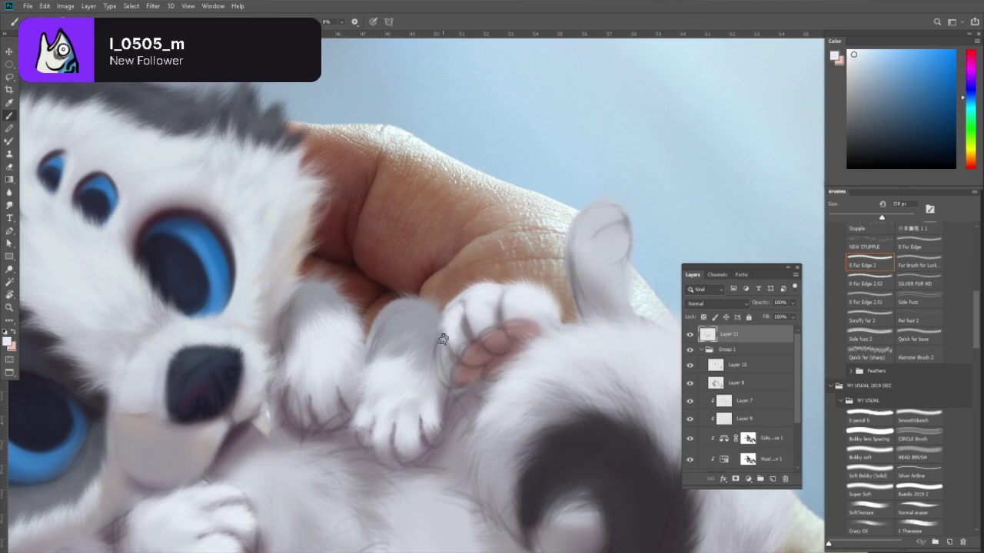
pyautogui.press(']')
pyautogui.press(']')
pyautogui.press(']')
pyautogui.press('[')
pyautogui.press('[')
pyautogui.press('[')
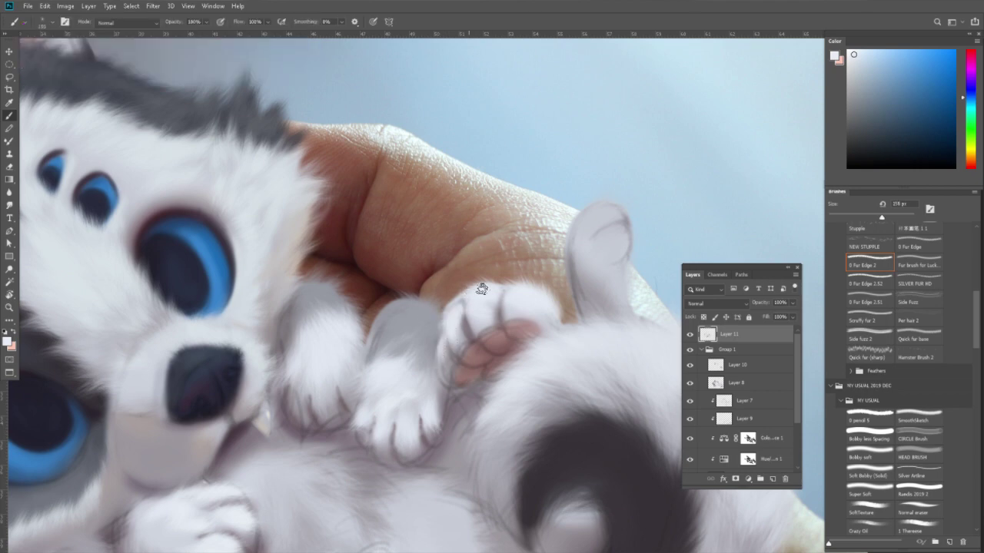
pyautogui.moveTo(617, 306); pyautogui.dragTo(519, 259)
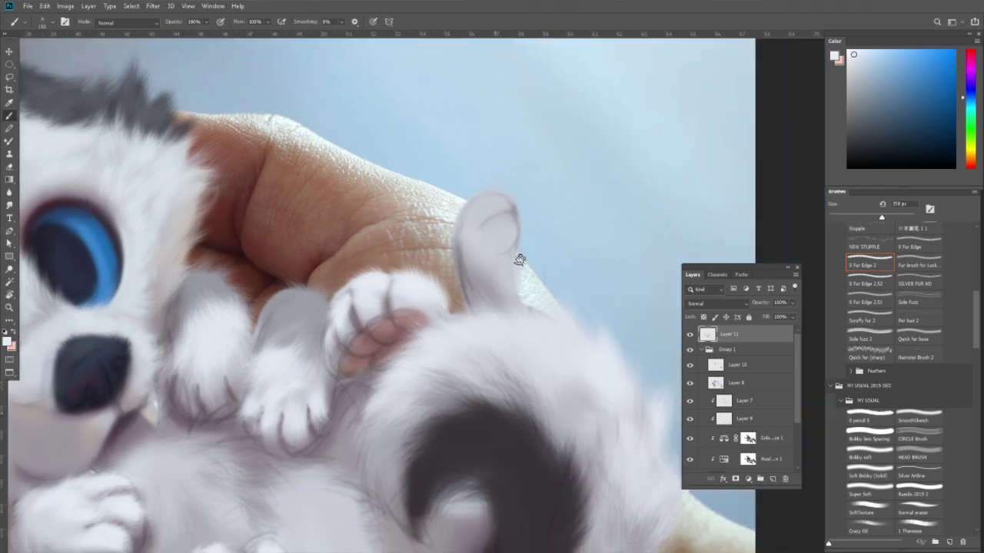
pyautogui.moveTo(483, 310); pyautogui.dragTo(509, 285)
pyautogui.moveTo(526, 319)
pyautogui.mouseDown()
pyautogui.moveTo(509, 296)
pyautogui.moveTo(450, 299)
pyautogui.mouseUp()
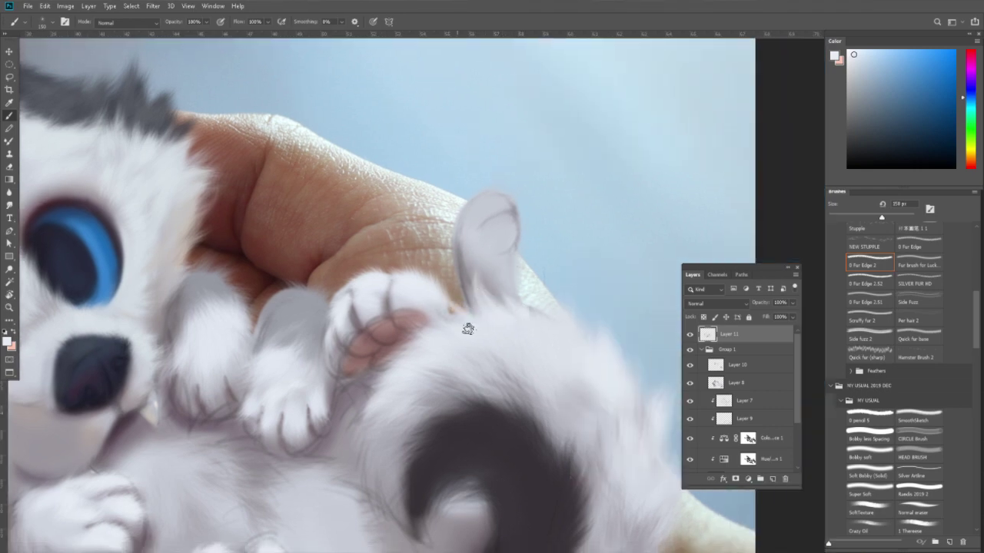
# Sample light grey-blue tones and stroke a light streak onto the raised paw.
pyautogui.keyDown('alt'); pyautogui.click(465, 248); pyautogui.keyUp('alt')
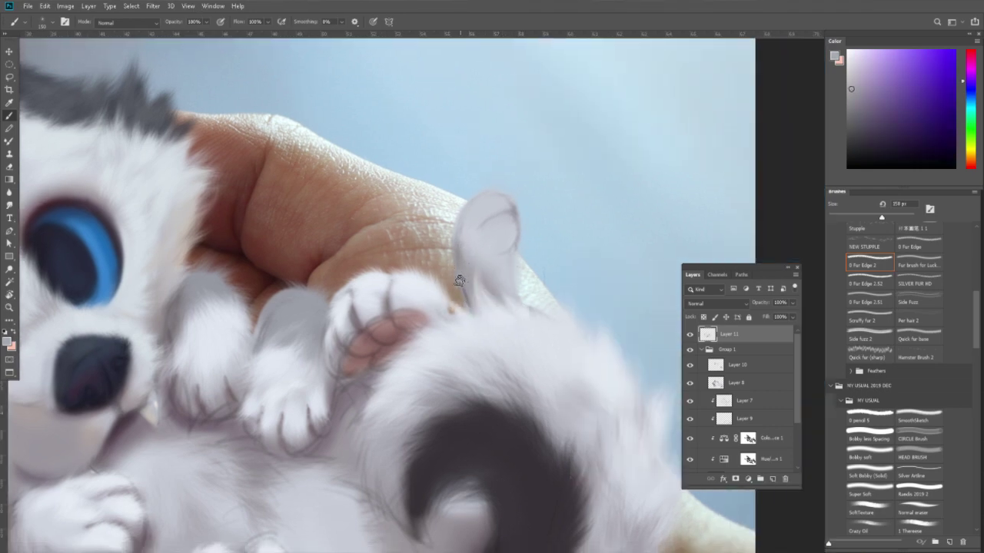
pyautogui.keyDown('alt'); pyautogui.click(486, 235); pyautogui.keyUp('alt')
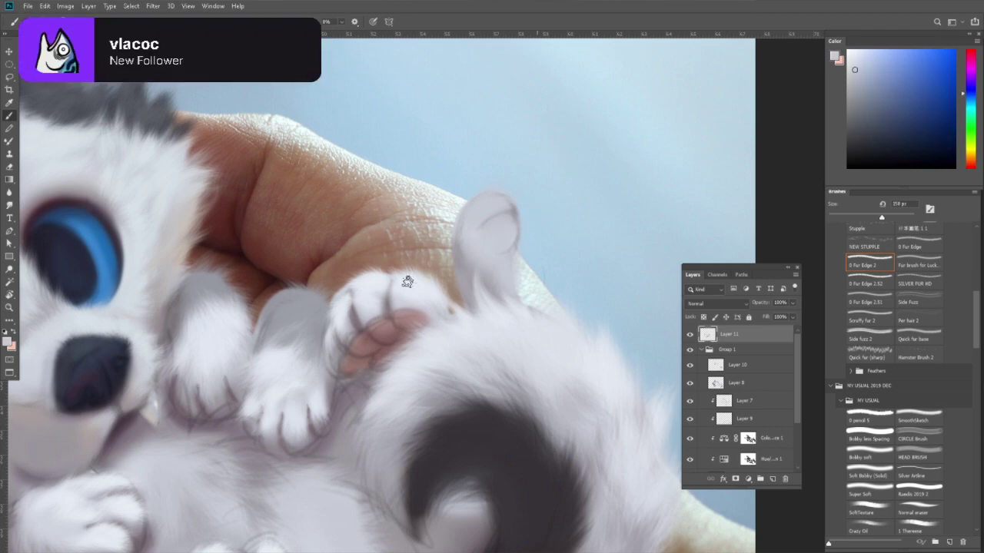
pyautogui.keyDown('alt'); pyautogui.click(509, 204); pyautogui.keyUp('alt')
pyautogui.moveTo(503, 223)
pyautogui.mouseDown()
pyautogui.moveTo(512, 270)
pyautogui.moveTo(494, 252)
pyautogui.moveTo(499, 273)
pyautogui.mouseUp()
pyautogui.scroll(1, 510, 261)
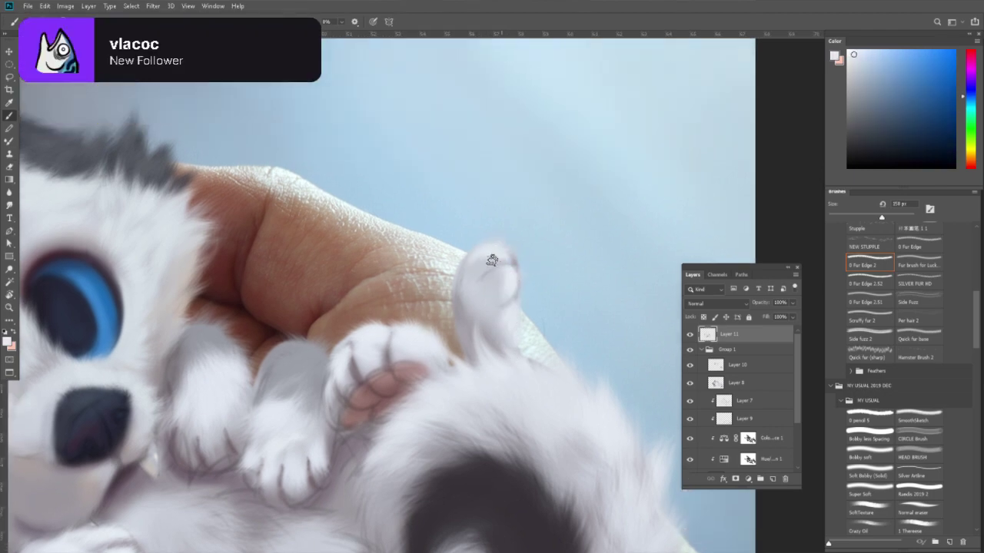
pyautogui.keyDown('alt'); pyautogui.click(483, 254); pyautogui.keyUp('alt')
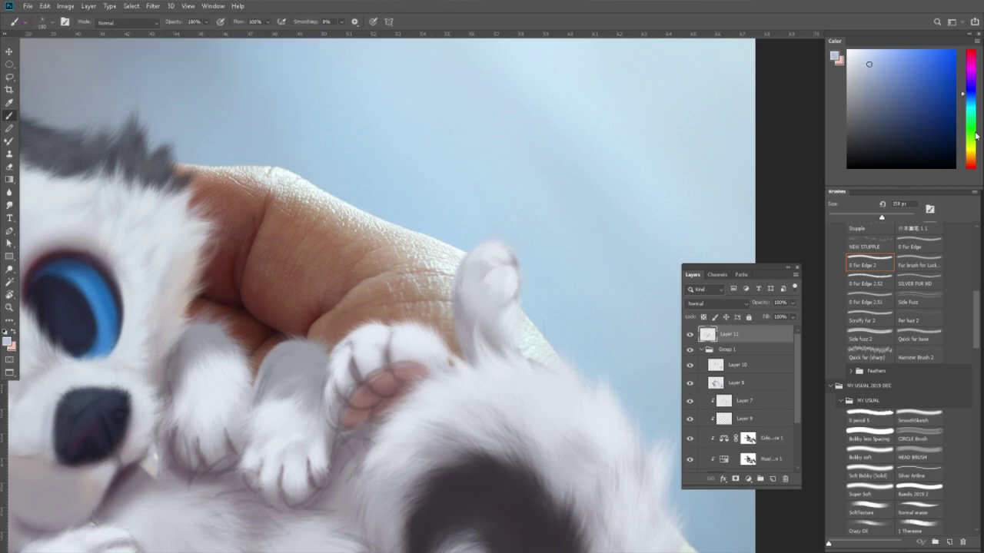
# Shift the paint colour toward warm beige-orange and sample pale tones around the raised paw's tip.
pyautogui.moveTo(976, 135); pyautogui.dragTo(976, 155)
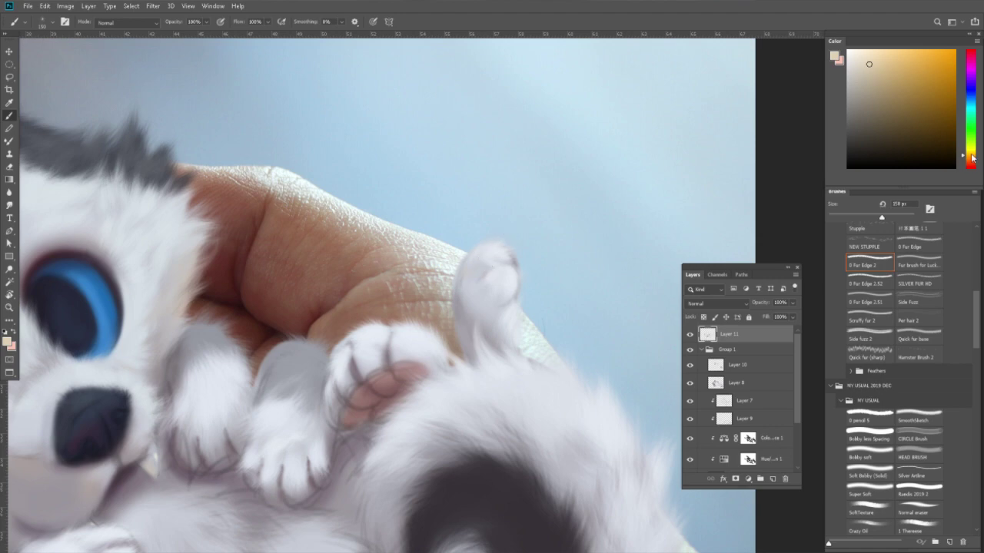
pyautogui.click(972, 158)
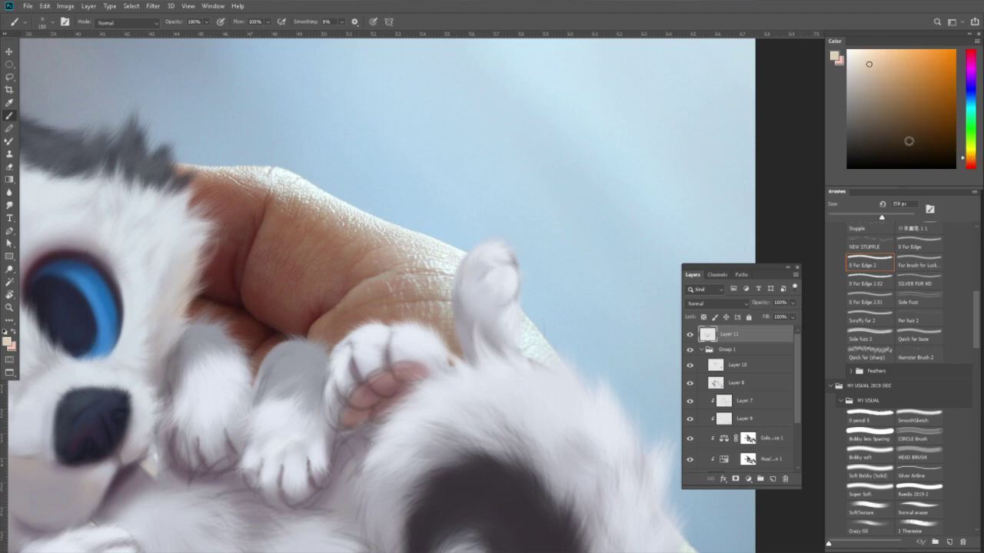
pyautogui.keyDown('alt'); pyautogui.click(479, 265); pyautogui.keyUp('alt')
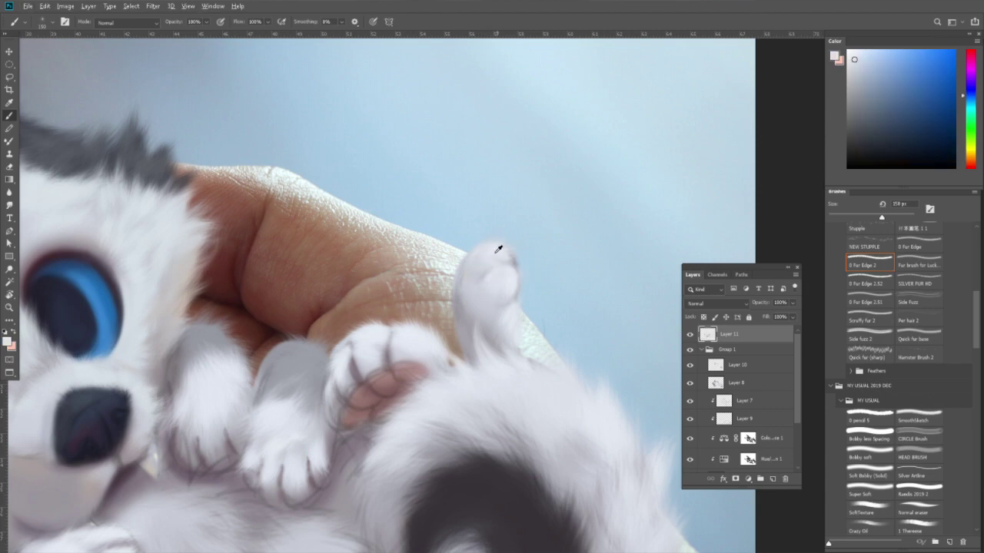
pyautogui.keyDown('alt'); pyautogui.click(459, 284); pyautogui.keyUp('alt')
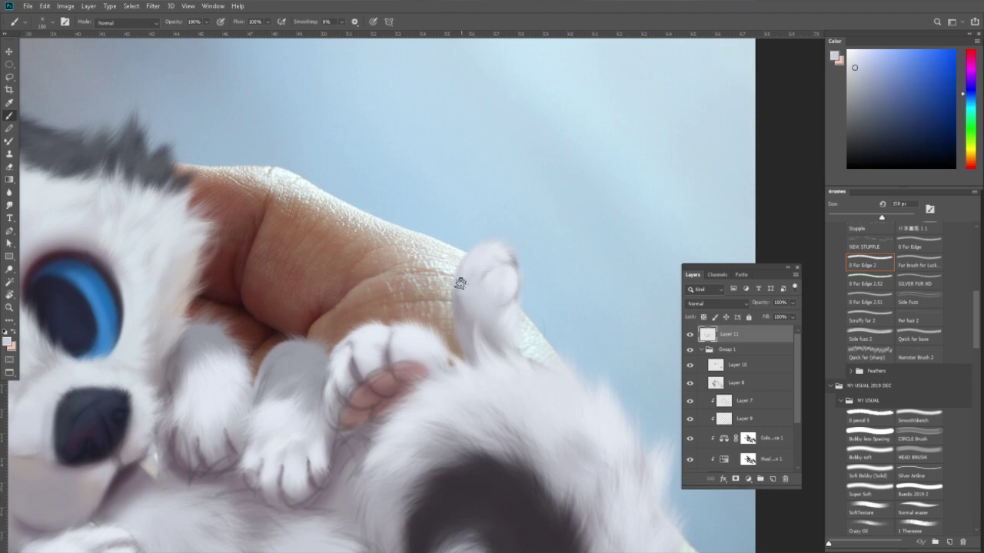
pyautogui.keyDown('alt'); pyautogui.click(461, 298); pyautogui.keyUp('alt')
pyautogui.keyDown('alt'); pyautogui.click(459, 306); pyautogui.keyUp('alt')
pyautogui.keyDown('alt'); pyautogui.click(497, 285); pyautogui.keyUp('alt')
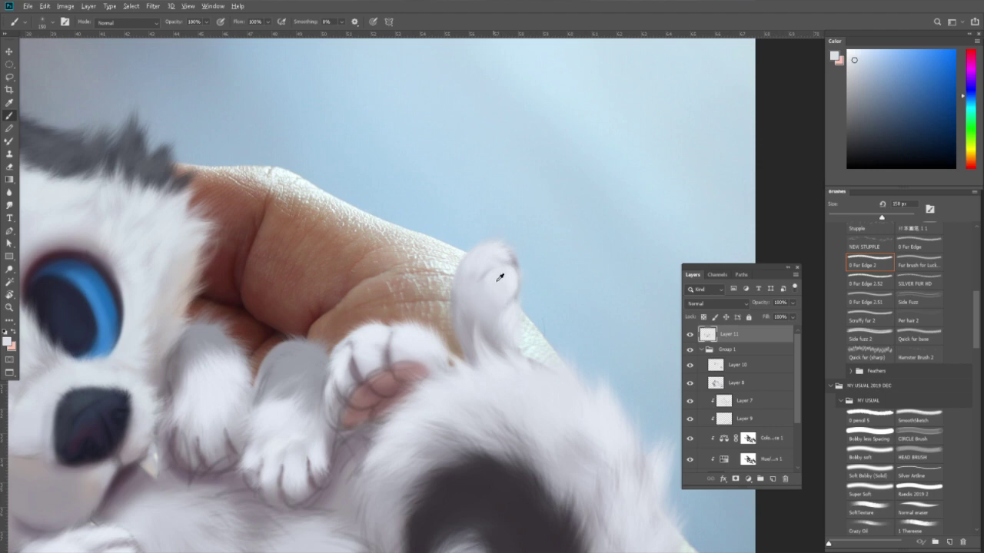
pyautogui.moveTo(555, 327); pyautogui.dragTo(501, 315)
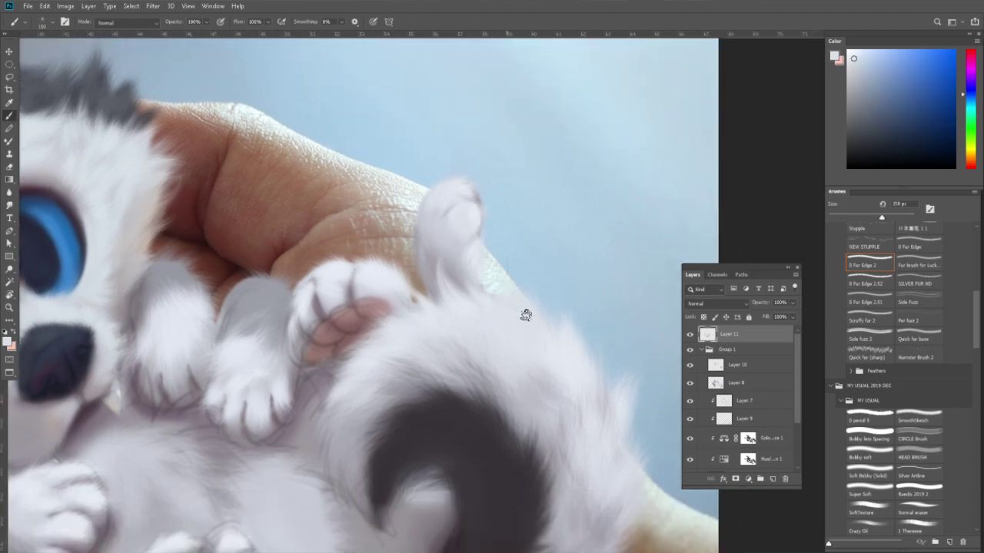
# Set the paint colour to pure white and paint fur wisps along the tail's outer edge.
pyautogui.keyDown('alt'); pyautogui.click(573, 317); pyautogui.keyUp('alt')
pyautogui.moveTo(854, 58); pyautogui.dragTo(846, 49)
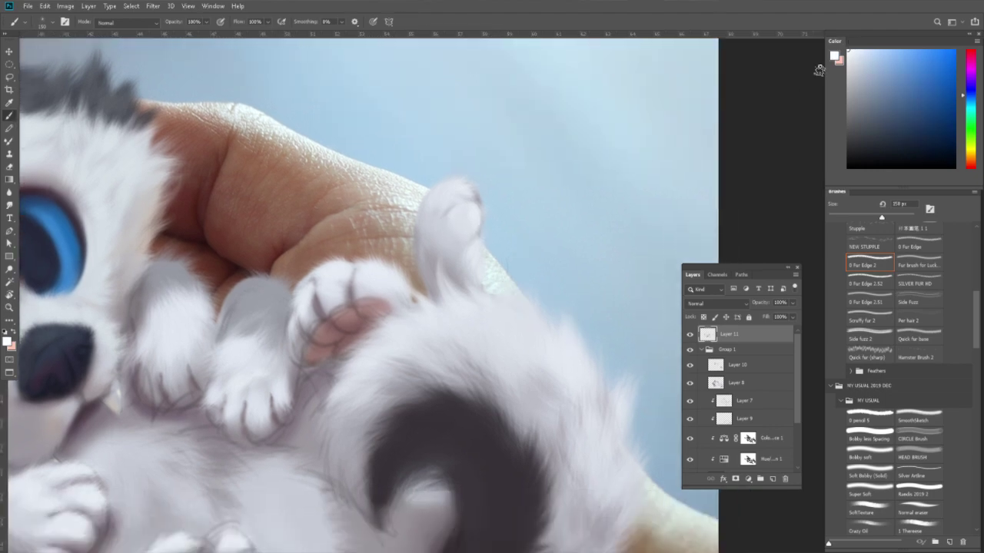
pyautogui.moveTo(572, 297)
pyautogui.mouseDown()
pyautogui.moveTo(574, 334)
pyautogui.moveTo(601, 356)
pyautogui.mouseUp()
pyautogui.moveTo(608, 408); pyautogui.dragTo(604, 373)
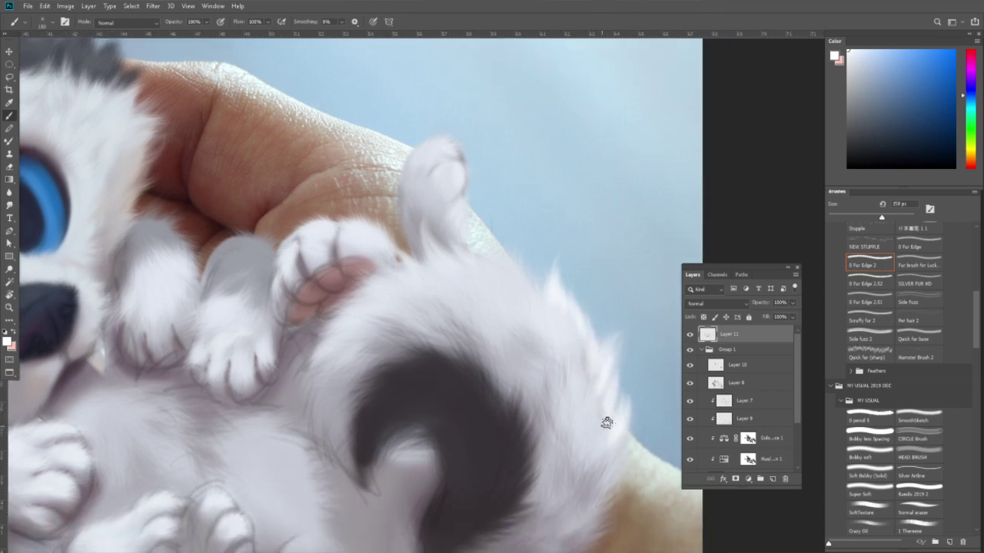
# Adjust the fur brush size, ending around 258 px, and zoom out to view the whole painting.
pyautogui.press(']')
pyautogui.press('[')
pyautogui.press('[')
pyautogui.press(']')
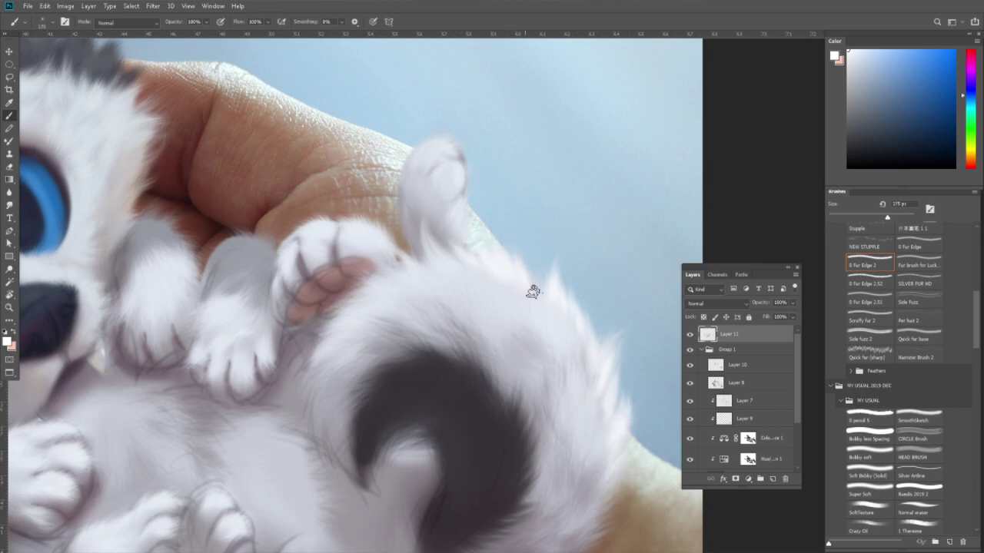
pyautogui.press(']')
pyautogui.press(']')
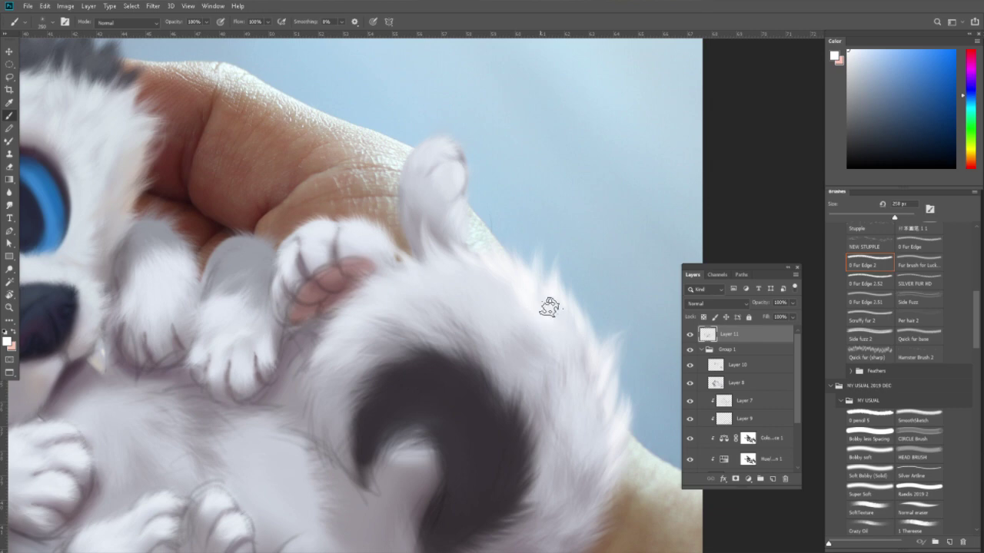
pyautogui.press(']')
pyautogui.press(']')
pyautogui.press(']')
pyautogui.press('[')
pyautogui.press('[')
pyautogui.press('[')
pyautogui.press('[')
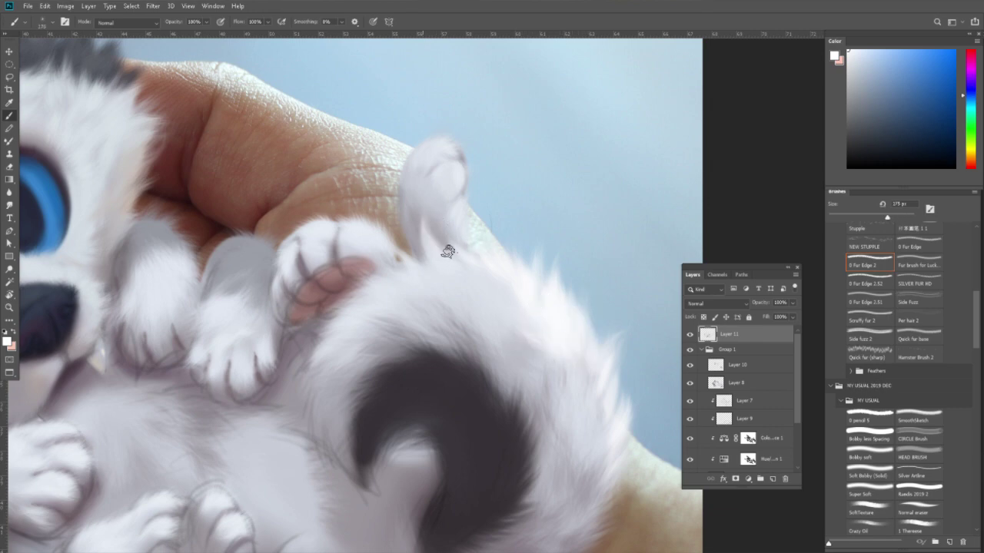
pyautogui.press('[')
pyautogui.press(']')
pyautogui.press(']')
pyautogui.press(']')
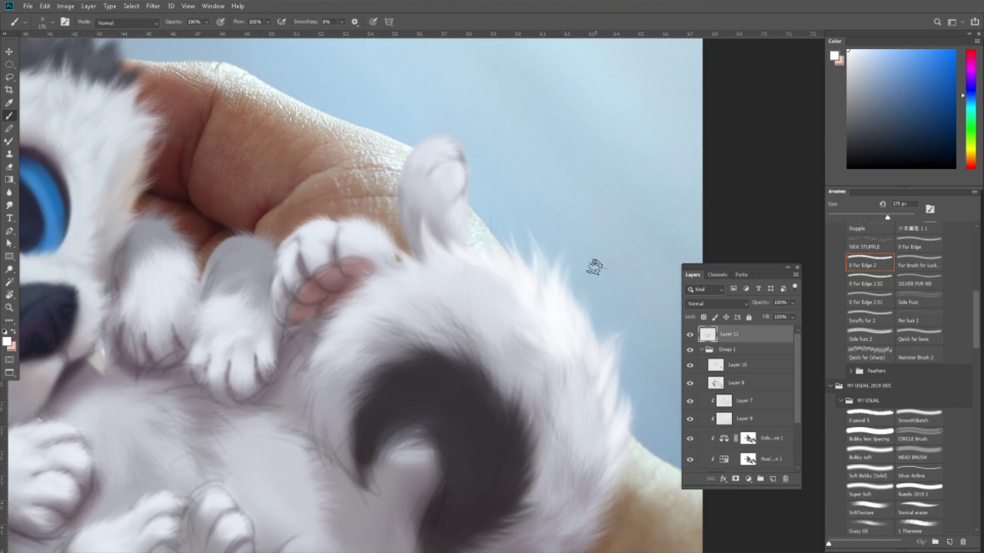
pyautogui.press(']')
pyautogui.press(']')
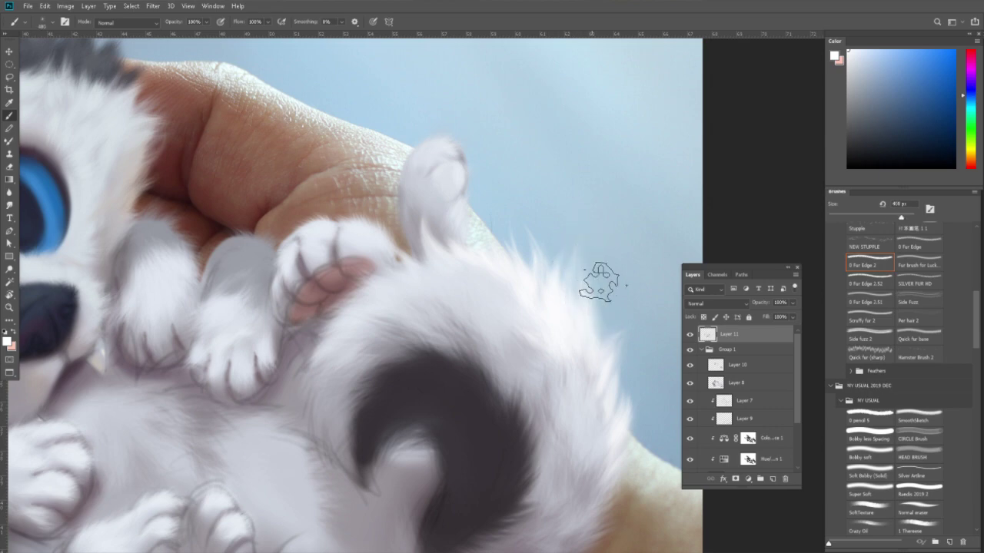
pyautogui.press('[')
pyautogui.press('[')
pyautogui.press('z')
pyautogui.keyDown('alt'); pyautogui.click(611, 369); pyautogui.keyUp('alt')
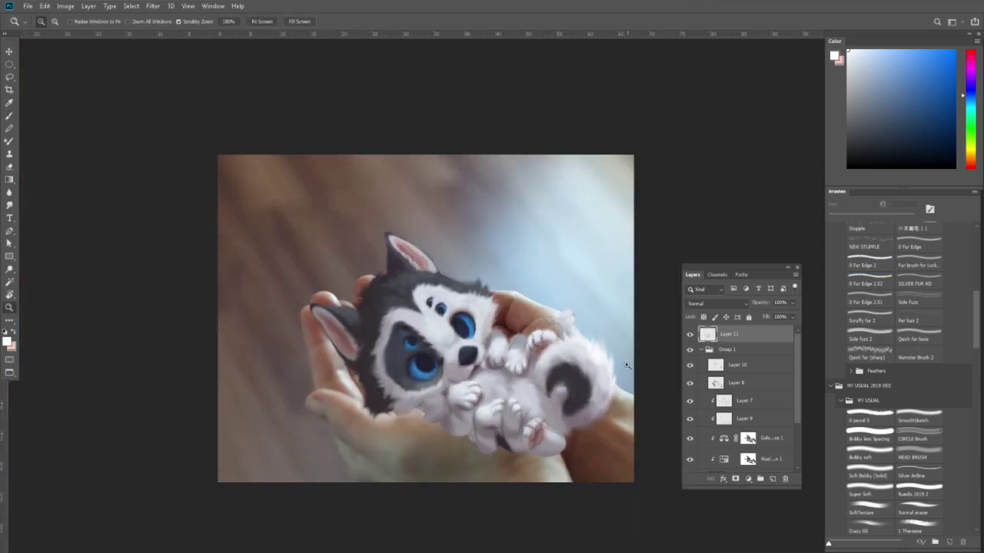
# Paint white fur on the raised paw's tip with a brush of about 100 px.
pyautogui.click(570, 314)
pyautogui.press('b')
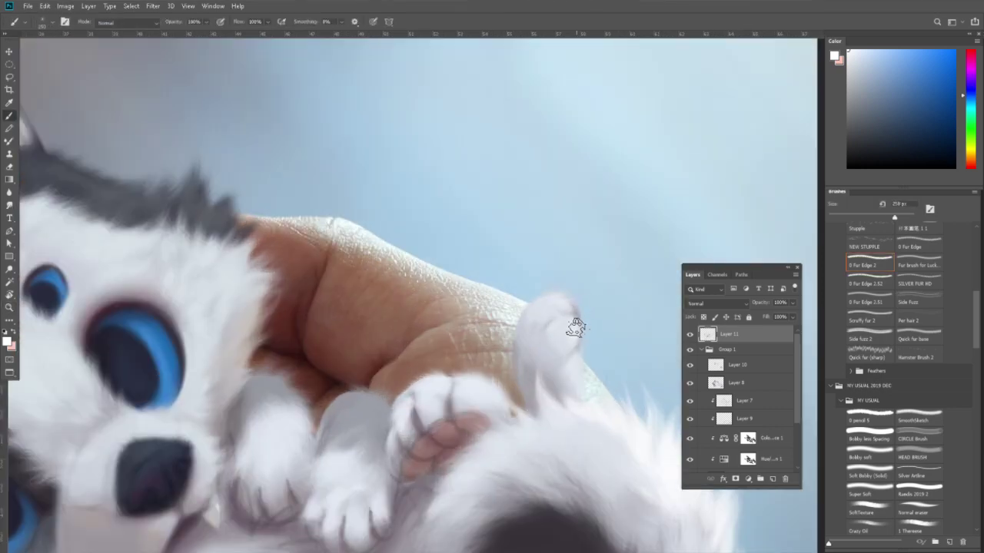
pyautogui.press('[')
pyautogui.press('[')
pyautogui.press('[')
pyautogui.press(']')
pyautogui.press(']')
pyautogui.press(']')
pyautogui.moveTo(554, 295); pyautogui.dragTo(573, 308)
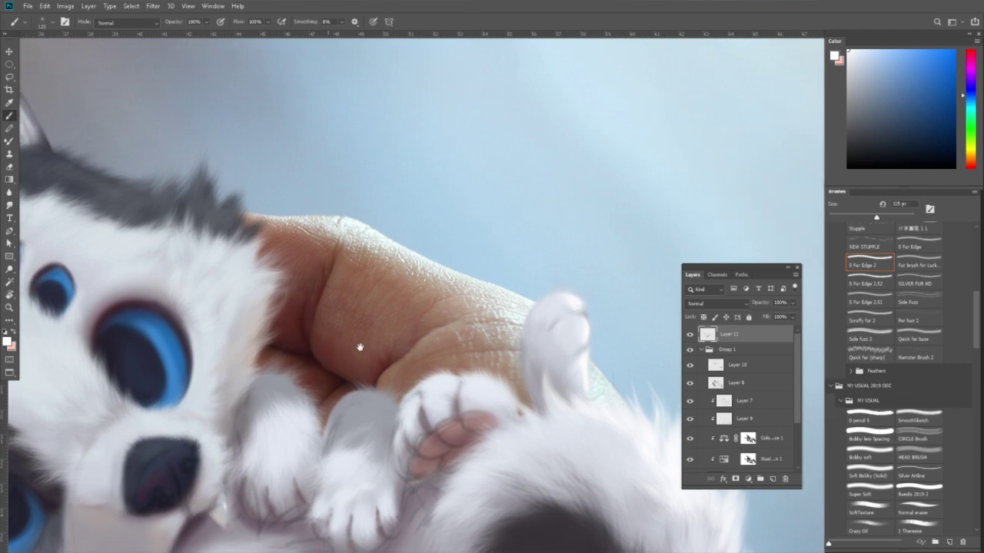
# Bring the puppy's head into view and enlarge the brush to about 408 px for the forehead fur.
pyautogui.moveTo(358, 345); pyautogui.dragTo(478, 291)
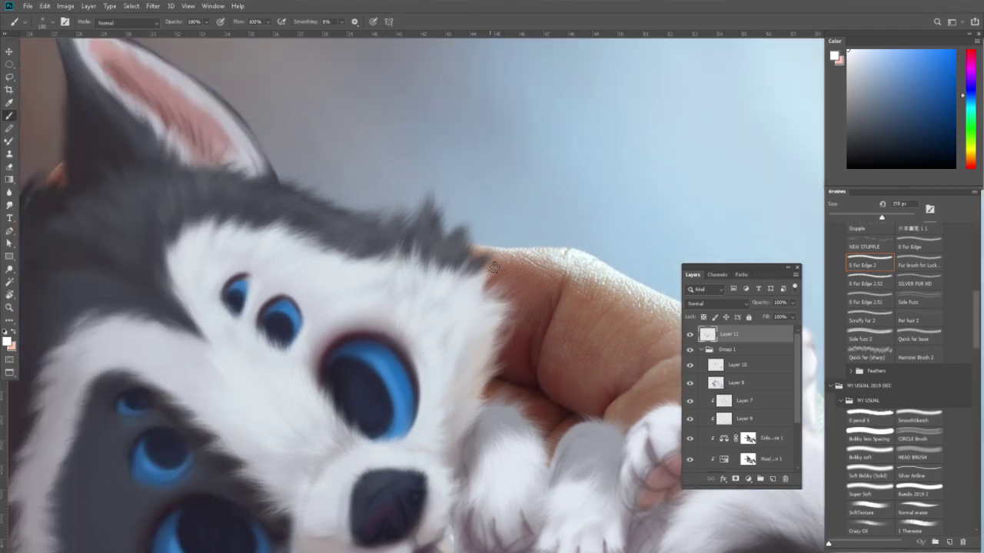
pyautogui.press(']')
pyautogui.press(']')
pyautogui.press(']')
pyautogui.press(']')
pyautogui.press(']')
pyautogui.press(']')
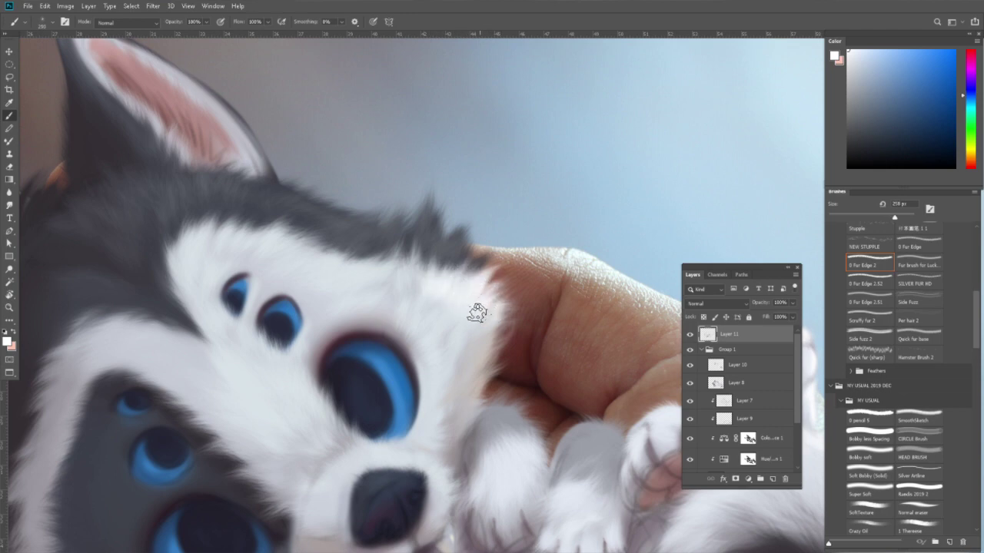
pyautogui.press('[')
pyautogui.press('[')
pyautogui.press(']')
pyautogui.press(']')
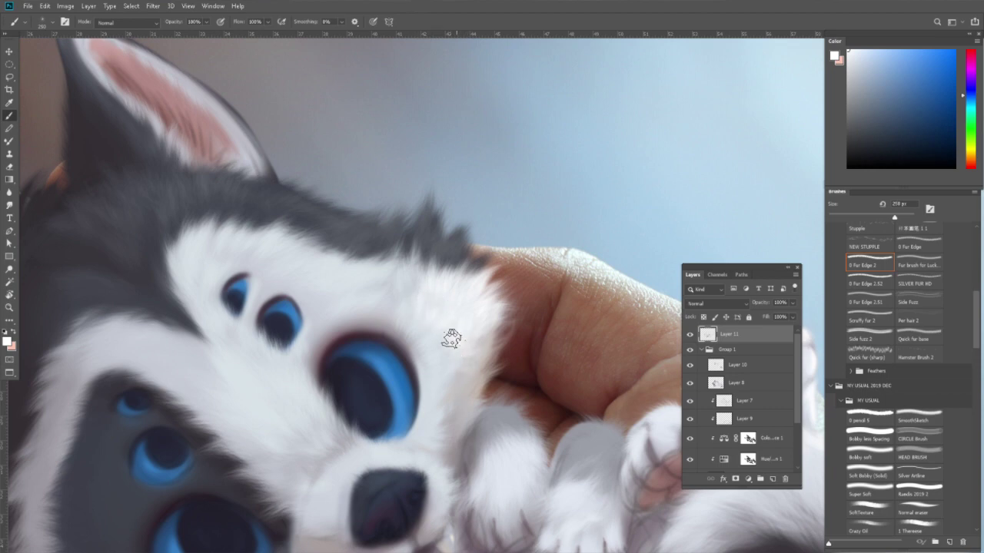
pyautogui.press('[')
pyautogui.press(']')
pyautogui.press(']')
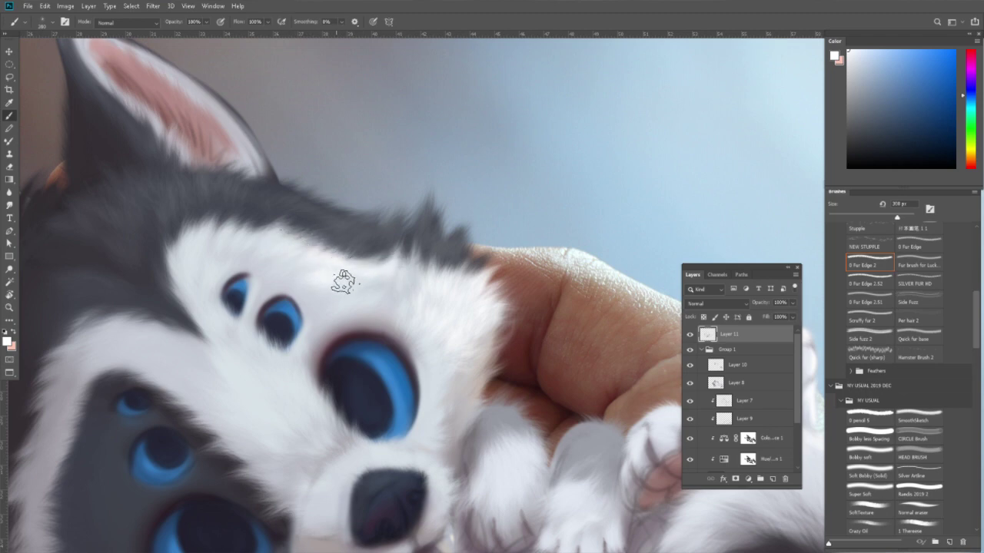
pyautogui.press('[')
pyautogui.press('[')
pyautogui.press(']')
pyautogui.press(']')
pyautogui.press(']')
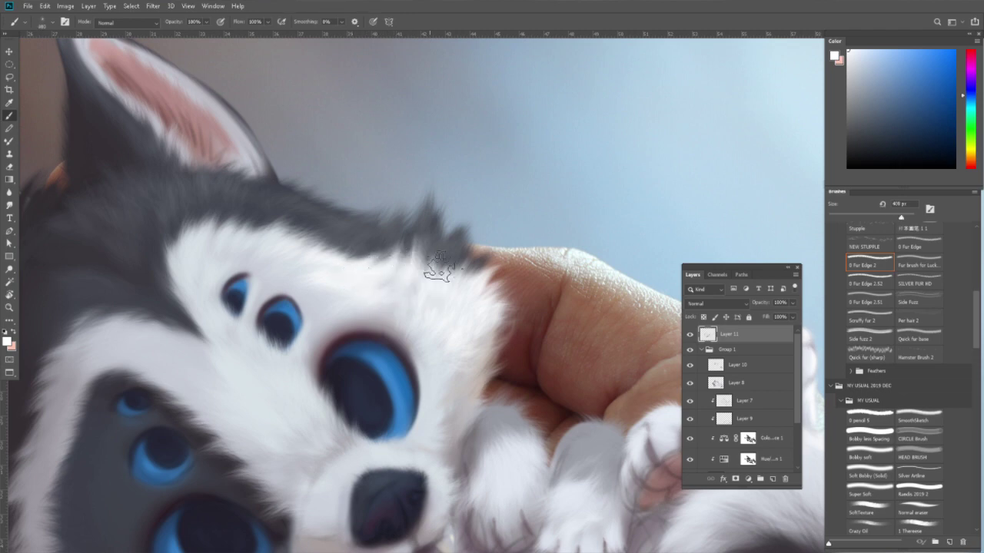
pyautogui.press('z')
pyautogui.moveTo(440, 267); pyautogui.dragTo(485, 317)
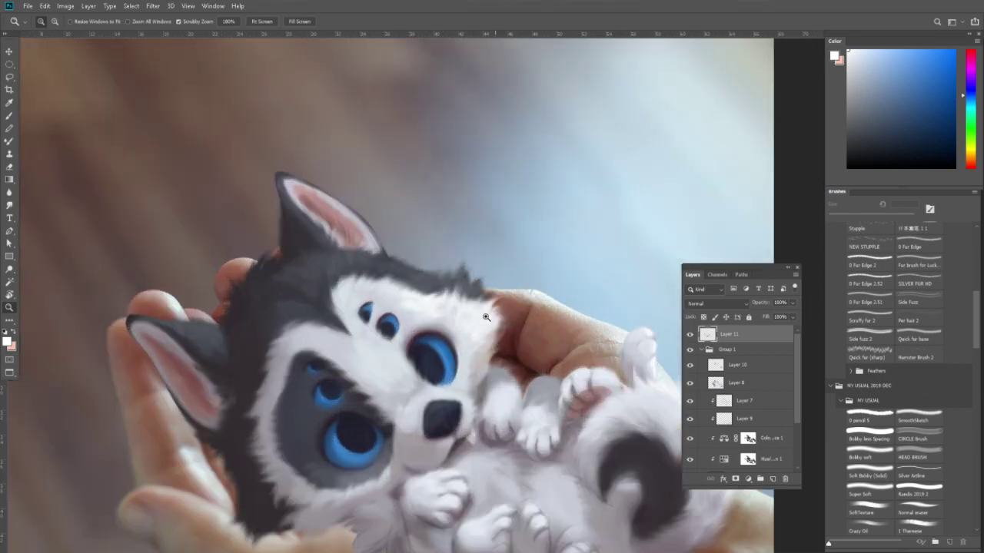
# Zoom in on the puppy's face and pick a light grey-blue shifted toward cyan.
pyautogui.click(485, 317)
pyautogui.click(469, 346)
pyautogui.click(461, 330)
pyautogui.press('b')
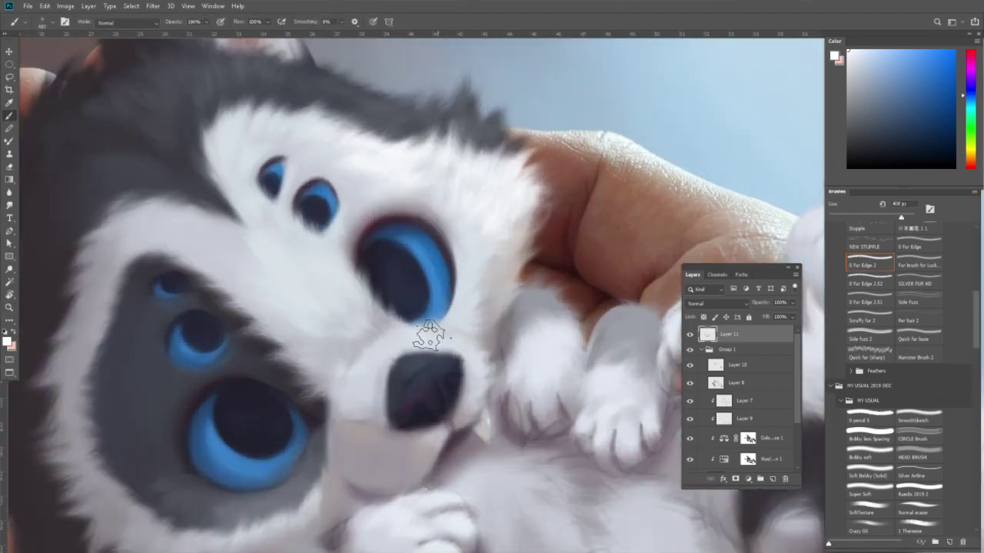
pyautogui.keyDown('alt'); pyautogui.click(429, 335); pyautogui.keyUp('alt')
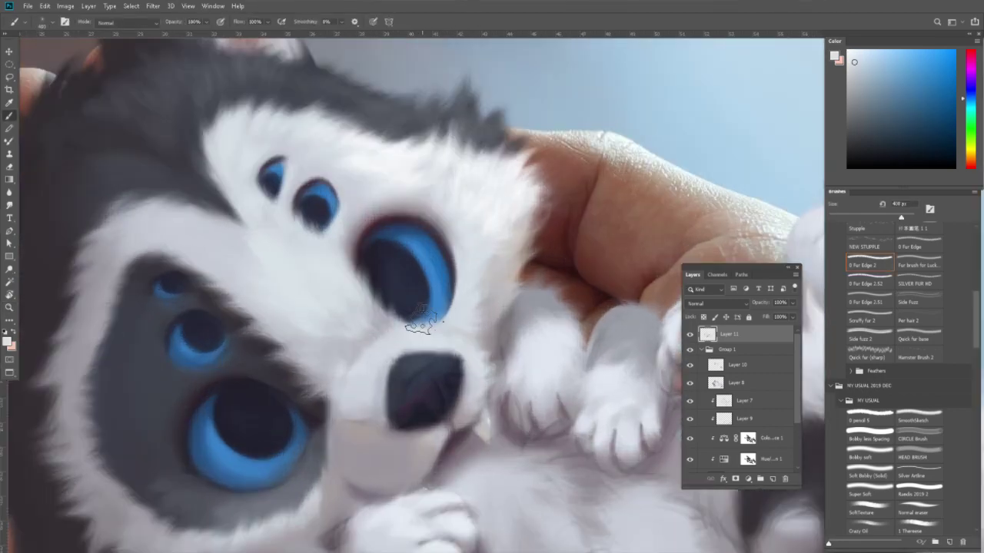
pyautogui.click(971, 104)
# Adjust the brush size between 125 and 400 px, settling at 200 px, for the muzzle fur strokes.
pyautogui.press('[')
pyautogui.press('[')
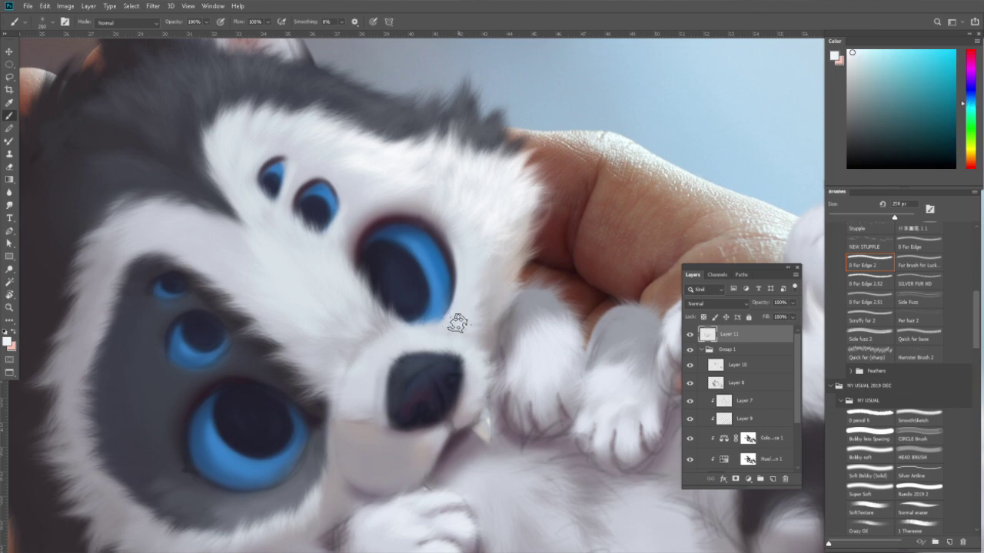
pyautogui.press('[')
pyautogui.press('[')
pyautogui.press('[')
pyautogui.press(']')
pyautogui.press(']')
pyautogui.press(']')
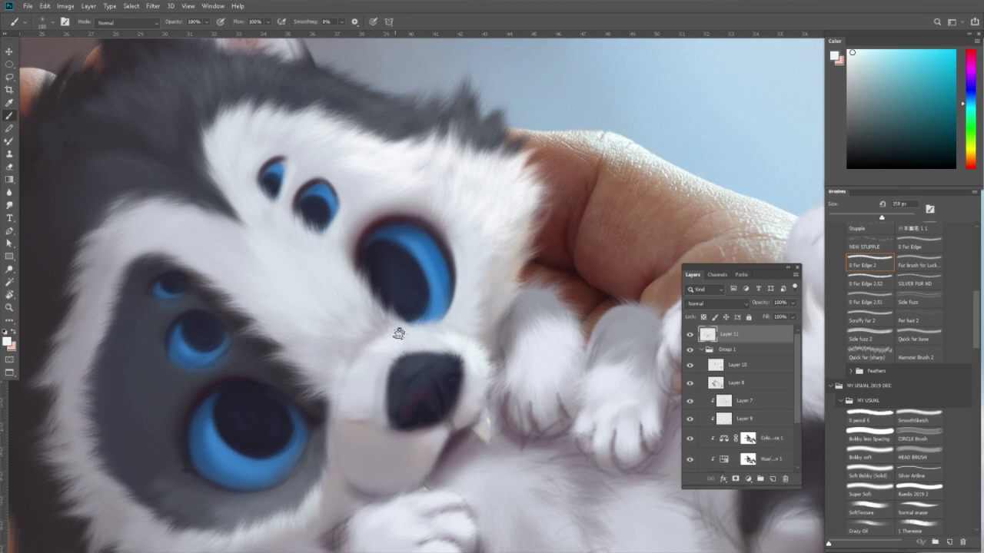
pyautogui.press('[')
pyautogui.press('[')
pyautogui.press('[')
pyautogui.press(']')
pyautogui.press(']')
pyautogui.press(']')
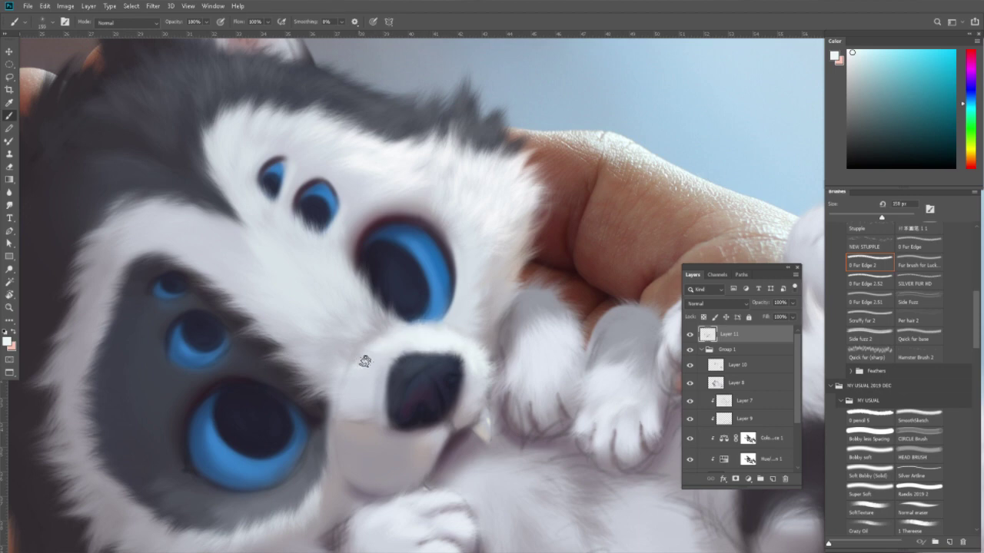
pyautogui.press('[')
pyautogui.press('[')
pyautogui.press('[')
pyautogui.press('[')
pyautogui.press(']')
pyautogui.press(']')
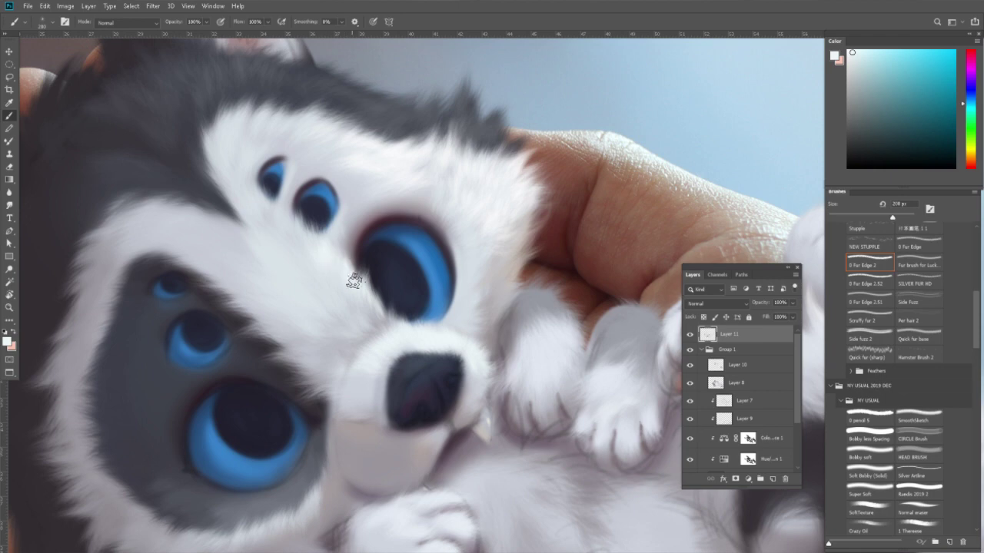
pyautogui.press(']')
pyautogui.press(']')
pyautogui.press(']')
pyautogui.press('[')
pyautogui.press('[')
pyautogui.press('[')
pyautogui.press('[')
pyautogui.scroll(2, 400, 244)
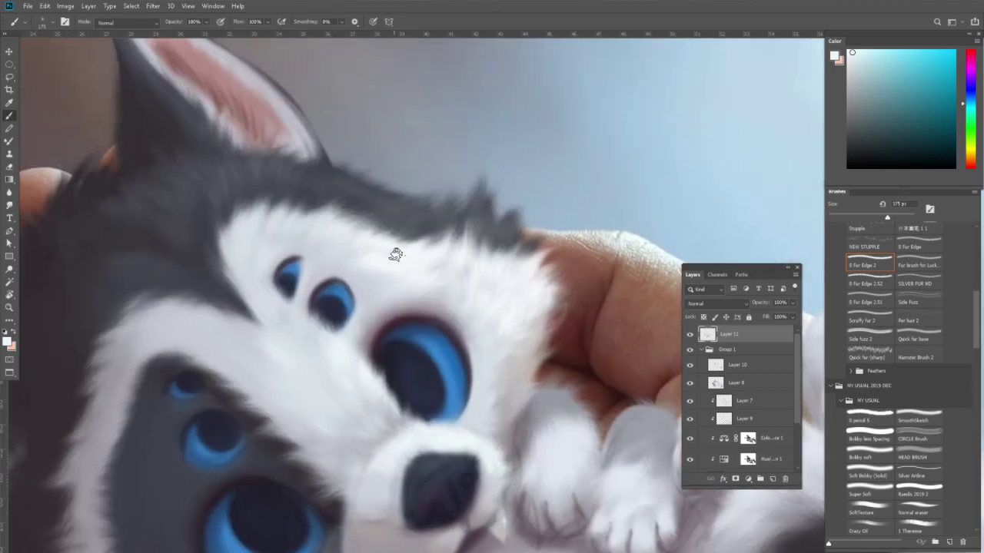
# Paint light fur along the upright ear's inner edge, then sample lighter inner-ear pinks.
pyautogui.moveTo(277, 211); pyautogui.dragTo(338, 277)
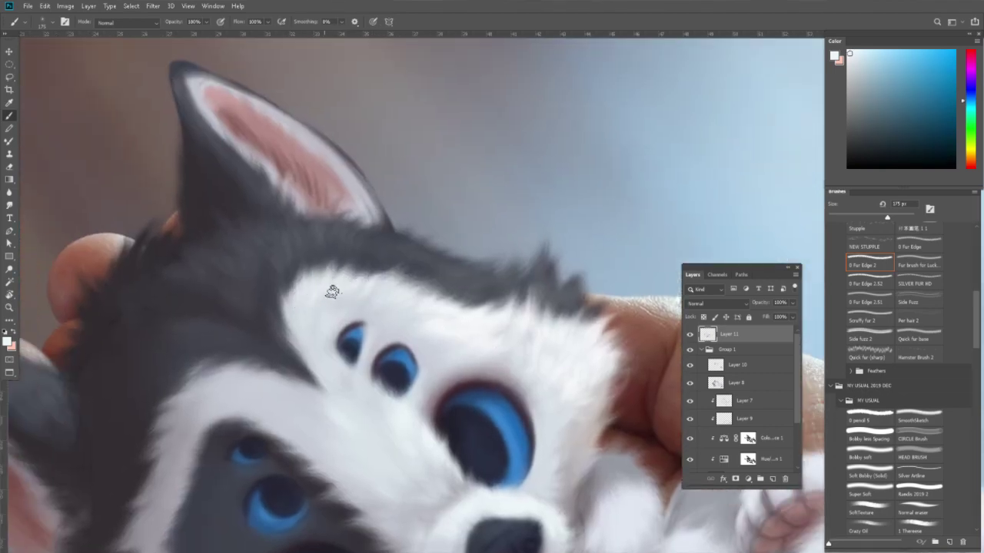
pyautogui.moveTo(332, 292); pyautogui.dragTo(348, 327)
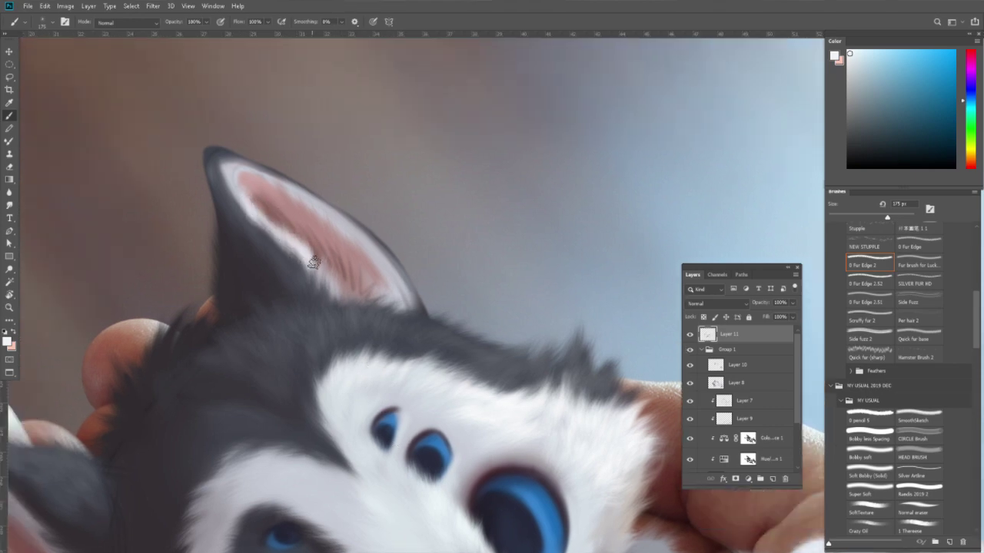
pyautogui.moveTo(329, 197); pyautogui.dragTo(403, 295)
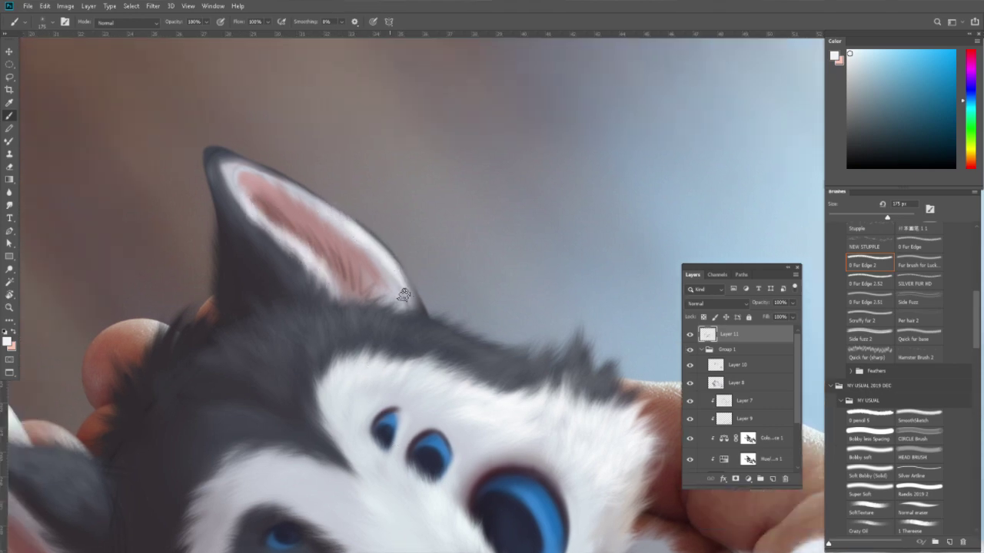
pyautogui.keyDown('alt'); pyautogui.click(302, 221); pyautogui.keyUp('alt')
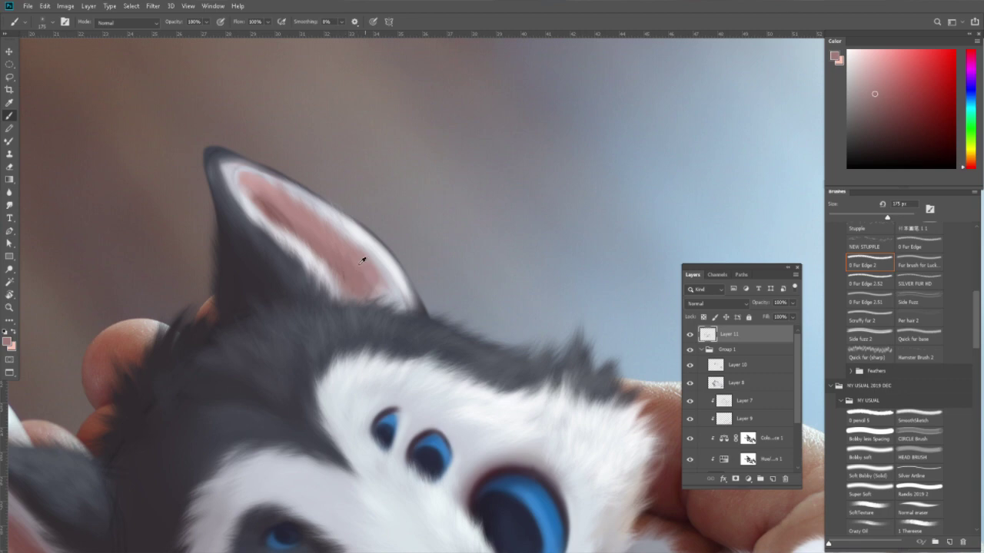
pyautogui.keyDown('alt'); pyautogui.click(261, 202); pyautogui.keyUp('alt')
pyautogui.keyDown('alt'); pyautogui.click(308, 219); pyautogui.keyUp('alt')
pyautogui.keyDown('alt'); pyautogui.click(335, 241); pyautogui.keyUp('alt')
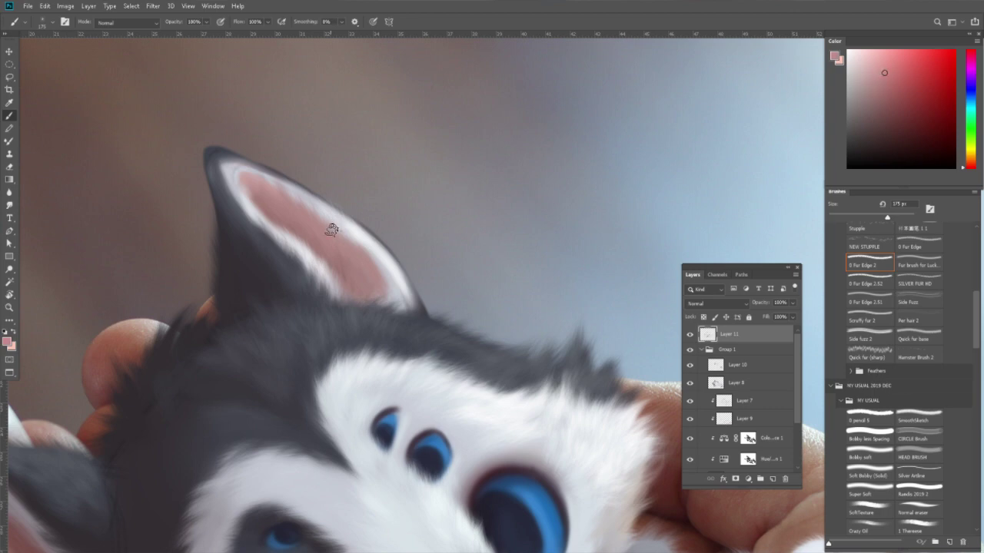
pyautogui.keyDown('alt'); pyautogui.click(367, 253); pyautogui.keyUp('alt')
# Sample a grey-blue from the fur edge, lighten it to cyan-blue, and set the brush to 258 px.
pyautogui.keyDown('alt'); pyautogui.click(388, 267); pyautogui.keyUp('alt')
pyautogui.keyDown('alt'); pyautogui.click(413, 304); pyautogui.keyUp('alt')
pyautogui.keyDown('alt'); pyautogui.click(515, 336); pyautogui.keyUp('alt')
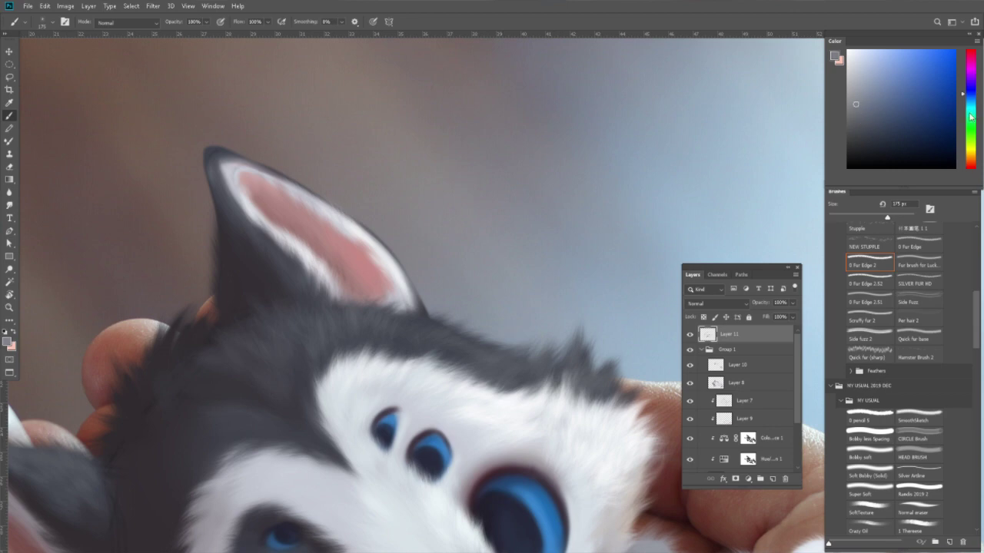
pyautogui.moveTo(970, 115); pyautogui.dragTo(970, 98)
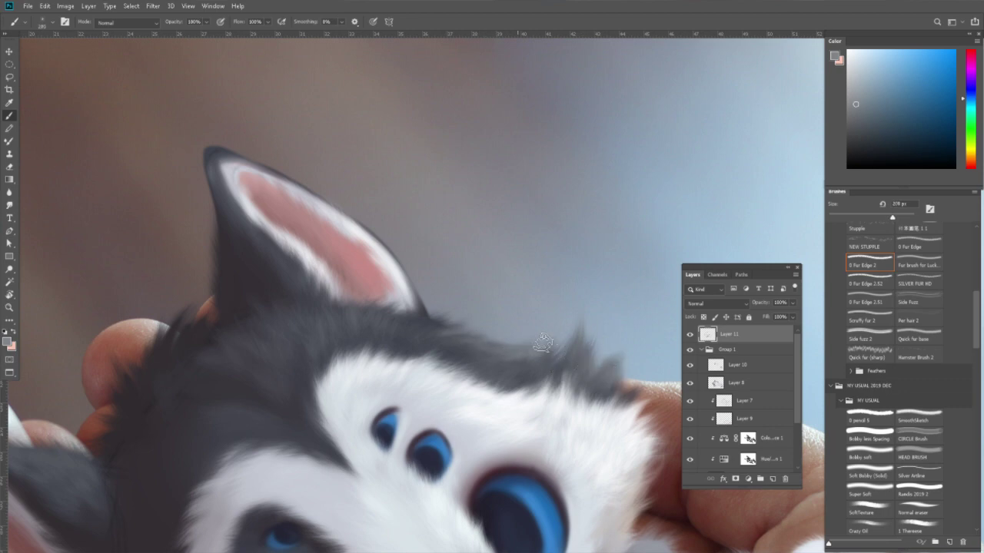
pyautogui.press('[')
pyautogui.press('[')
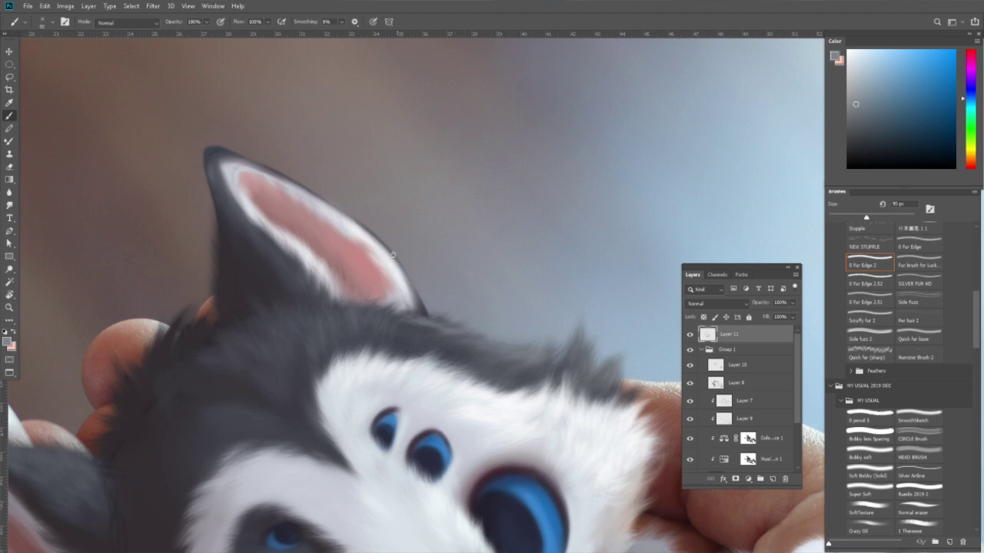
pyautogui.press(']')
pyautogui.press(']')
pyautogui.press(']')
pyautogui.moveTo(626, 394); pyautogui.dragTo(561, 295)
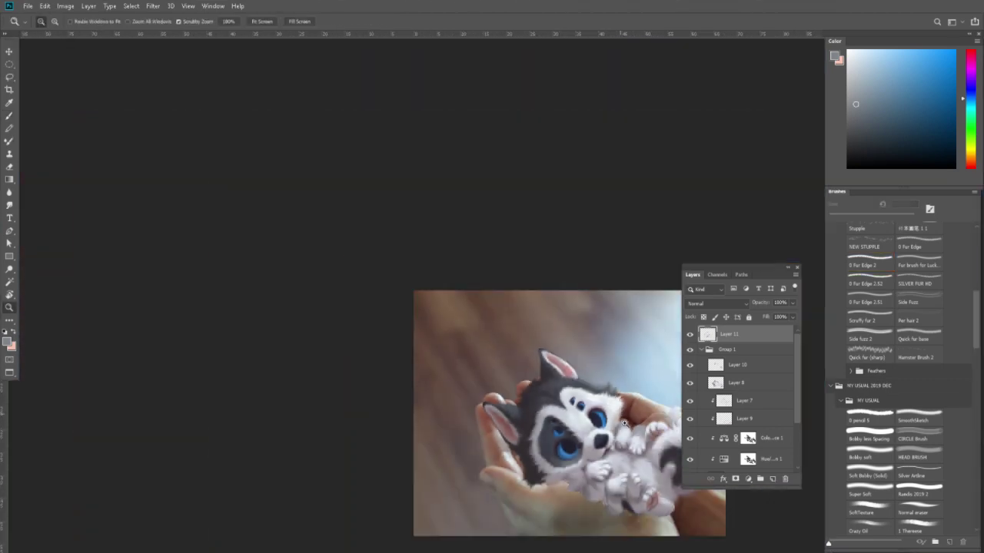
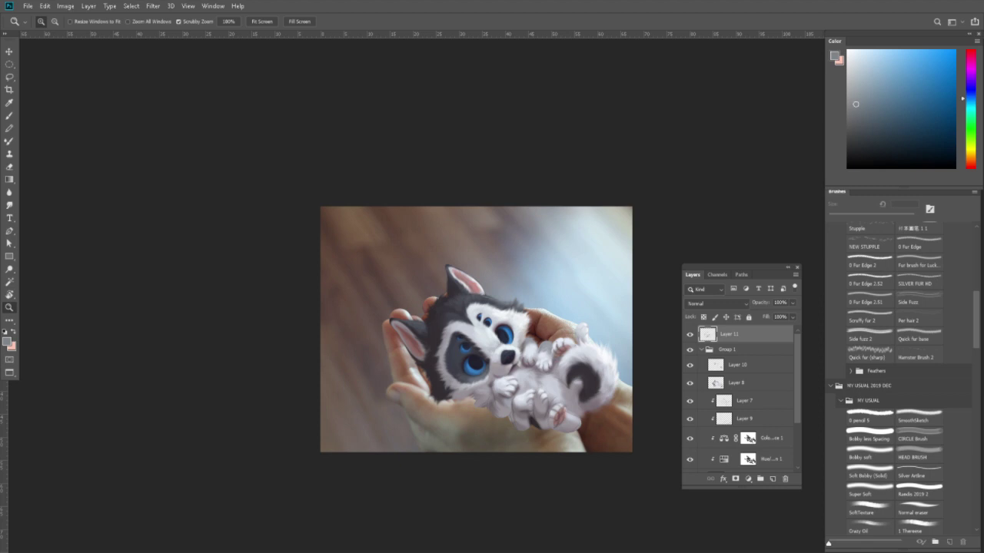
# Toggle Layer 11 off and on to compare, then zoom in on the puppy's head with a slightly smaller brush.
pyautogui.click(690, 333)
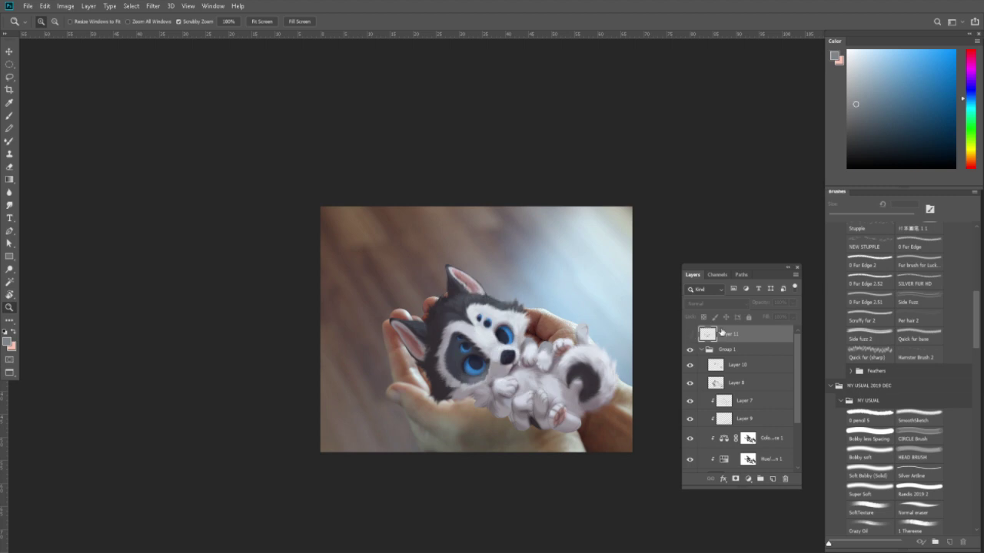
pyautogui.click(690, 334)
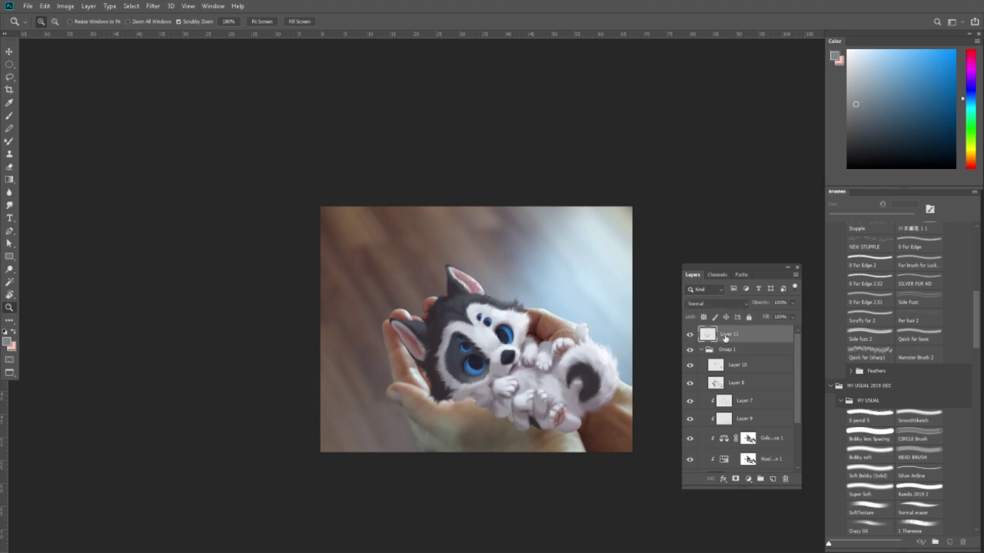
pyautogui.click(503, 283)
pyautogui.press('b')
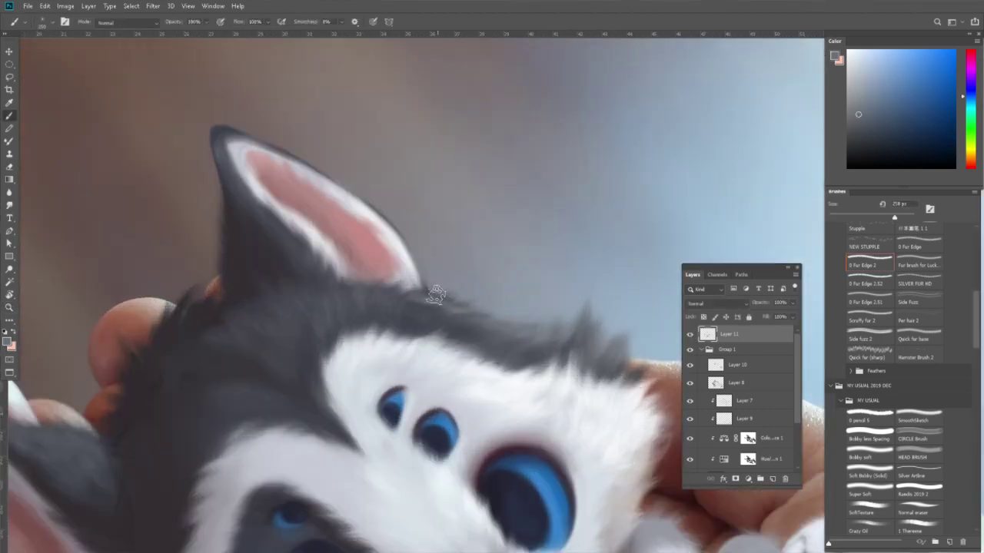
pyautogui.press('[')
# Sample dark and light grey fur tones near the ear, then reframe the view on the face.
pyautogui.keyDown('alt'); pyautogui.click(422, 298); pyautogui.keyUp('alt')
pyautogui.keyDown('alt'); pyautogui.click(422, 334); pyautogui.keyUp('alt')
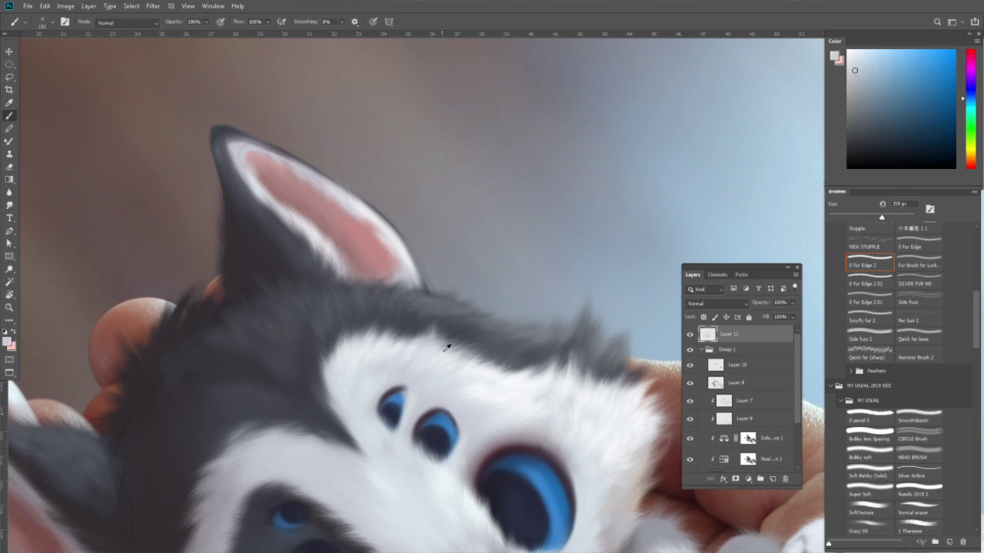
pyautogui.keyDown('alt'); pyautogui.click(418, 336); pyautogui.keyUp('alt')
pyautogui.keyDown('alt'); pyautogui.click(232, 192); pyautogui.keyUp('alt')
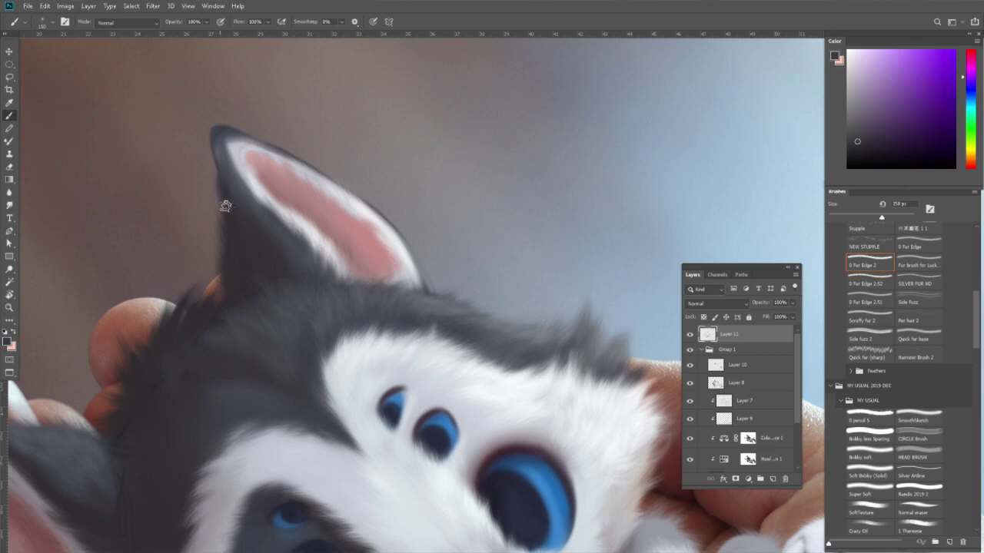
pyautogui.press('z')
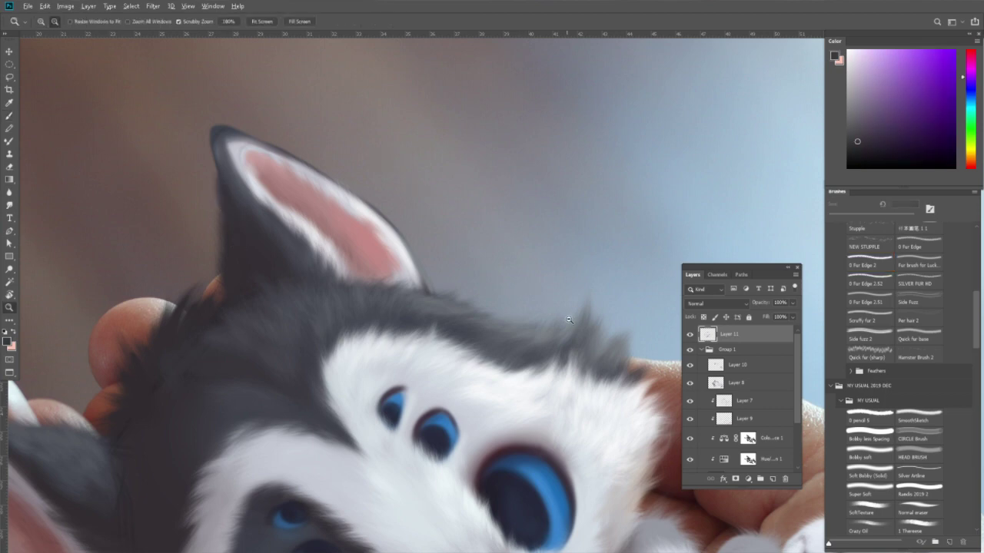
pyautogui.keyDown('alt'); pyautogui.click(517, 285); pyautogui.keyUp('alt')
pyautogui.keyDown('alt'); pyautogui.click(588, 361); pyautogui.keyUp('alt')
pyautogui.click(590, 352)
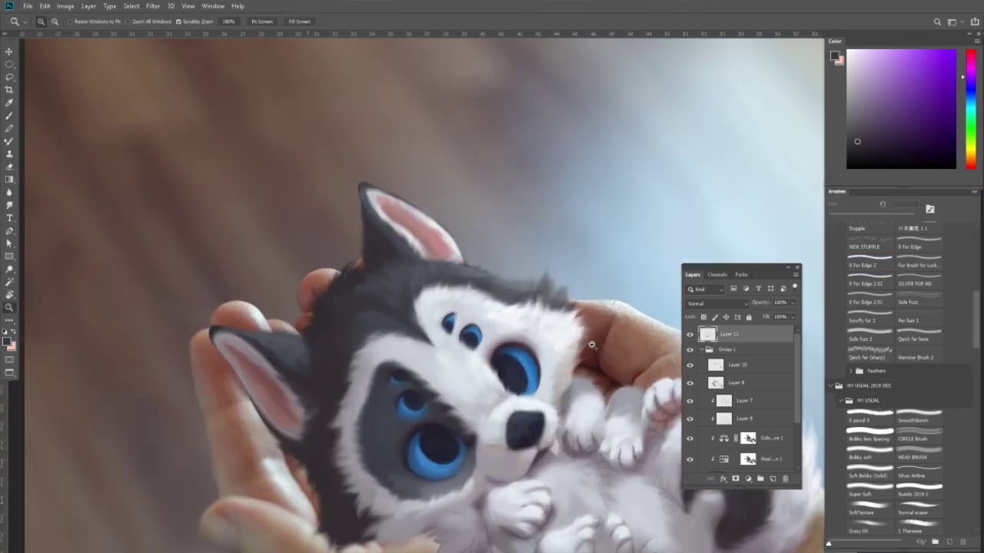
# Paint light white-grey fur strands over the hand beside the cheek, brush about 258 px.
pyautogui.press('b')
pyautogui.keyDown('alt'); pyautogui.click(587, 277); pyautogui.keyUp('alt')
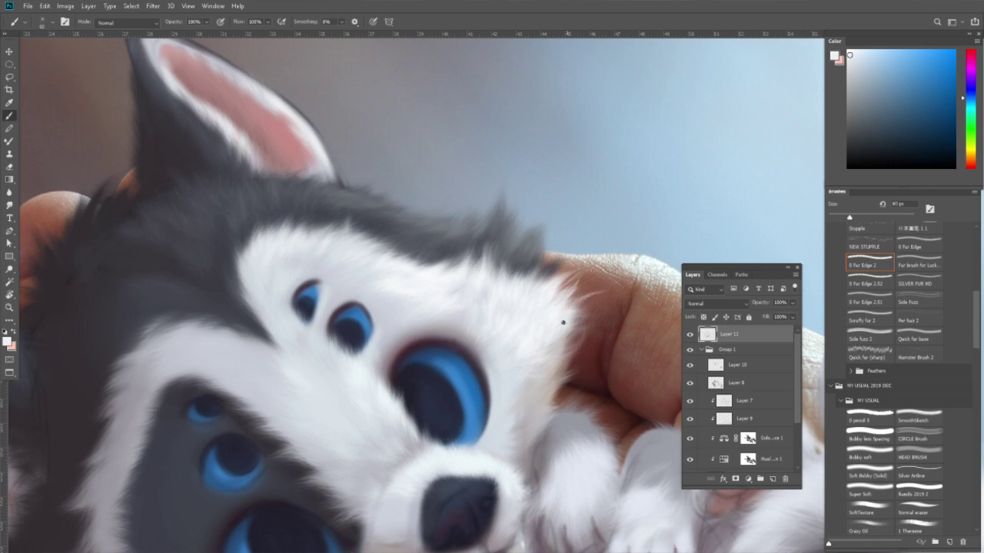
pyautogui.moveTo(577, 330); pyautogui.dragTo(572, 348)
pyautogui.press(']')
pyautogui.press('[')
# Sample skin, near-white and pinkish fur tones while tuning the brush to about 208 px.
pyautogui.keyDown('alt'); pyautogui.click(555, 373); pyautogui.keyUp('alt')
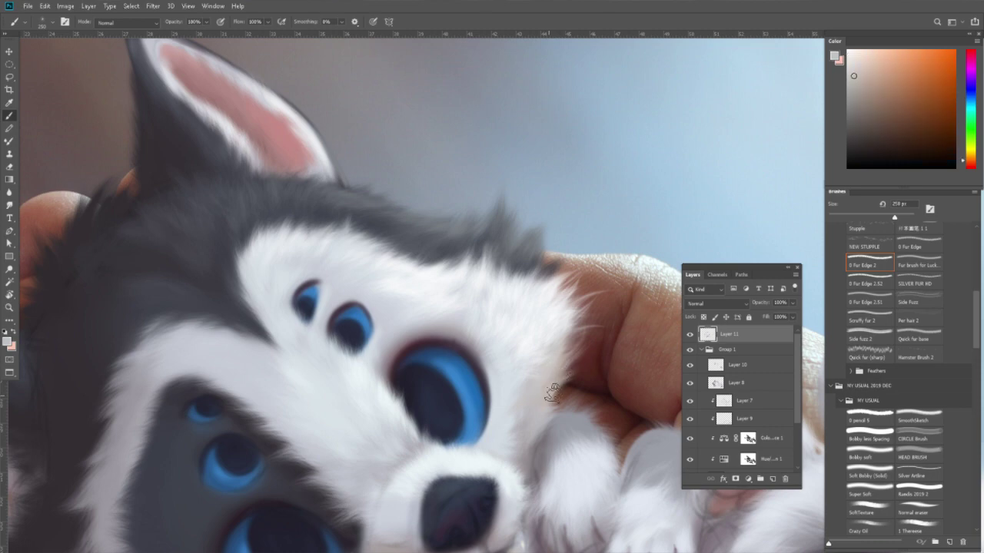
pyautogui.keyDown('alt'); pyautogui.click(530, 311); pyautogui.keyUp('alt')
pyautogui.press('[')
pyautogui.press('[')
pyautogui.press(']')
pyautogui.press('[')
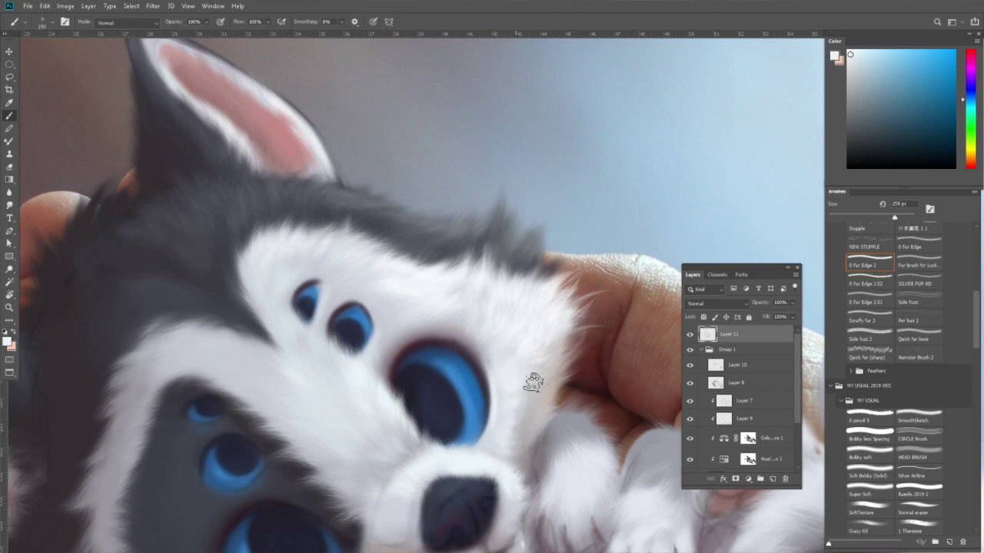
pyautogui.keyDown('alt'); pyautogui.click(521, 415); pyautogui.keyUp('alt')
pyautogui.scroll(-2, 530, 403)
# Sample pale blue and cyan-blue fur tones and shrink the brush to 200 px.
pyautogui.keyDown('alt'); pyautogui.click(535, 392); pyautogui.keyUp('alt')
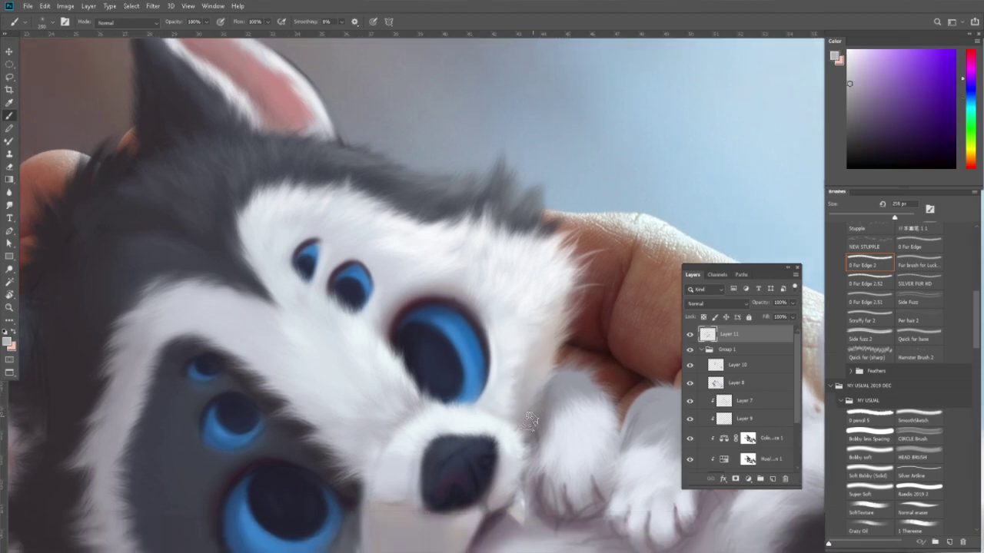
pyautogui.keyDown('alt'); pyautogui.click(571, 375); pyautogui.keyUp('alt')
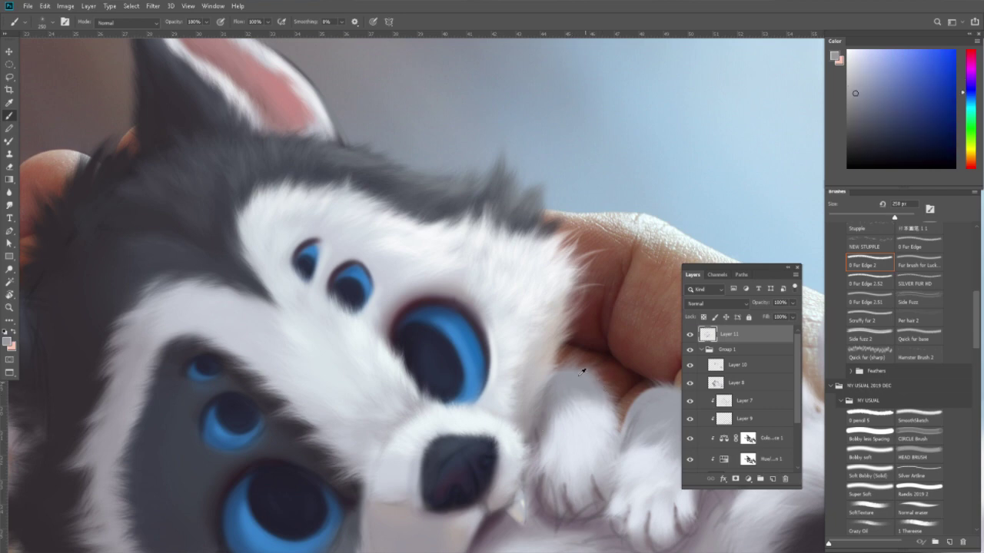
pyautogui.keyDown('alt'); pyautogui.click(582, 332); pyautogui.keyUp('alt')
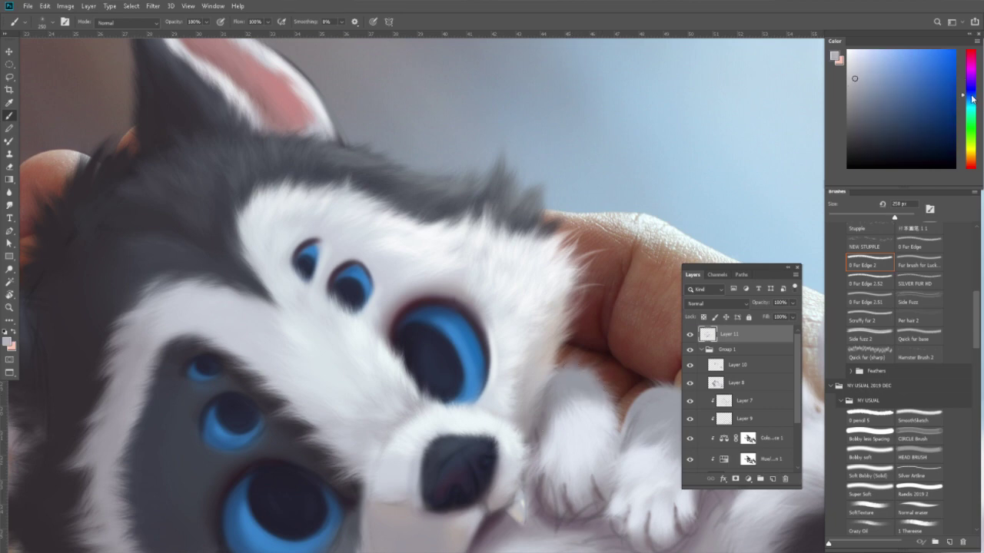
pyautogui.keyDown('alt'); pyautogui.click(582, 332); pyautogui.keyUp('alt')
pyautogui.press('[')
pyautogui.press('[')
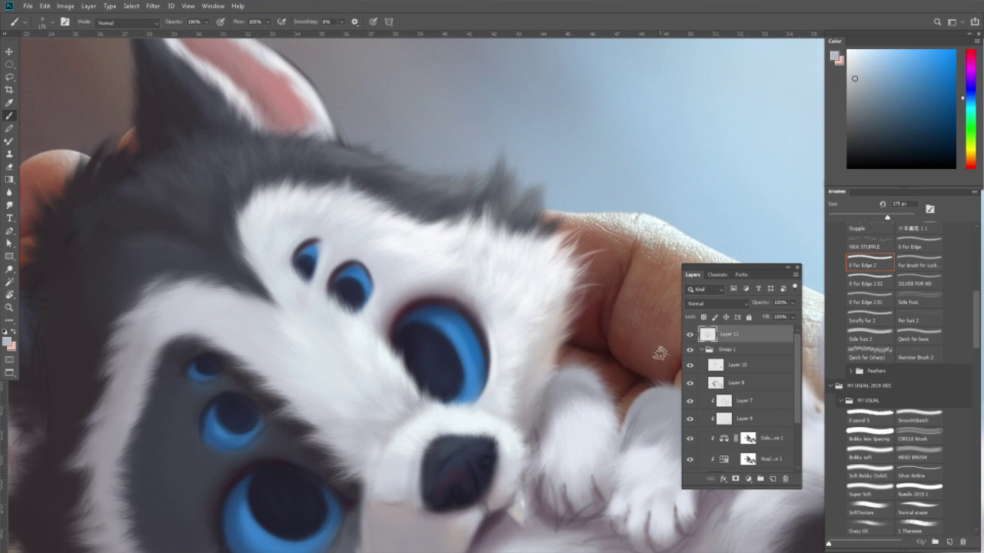
# Pan toward the paws and chin, pick a whiter fur colour, brush 125–175 px.
pyautogui.moveTo(638, 371)
pyautogui.mouseDown()
pyautogui.moveTo(545, 348)
pyautogui.moveTo(582, 362)
pyautogui.moveTo(560, 373)
pyautogui.moveTo(566, 385)
pyautogui.mouseUp()
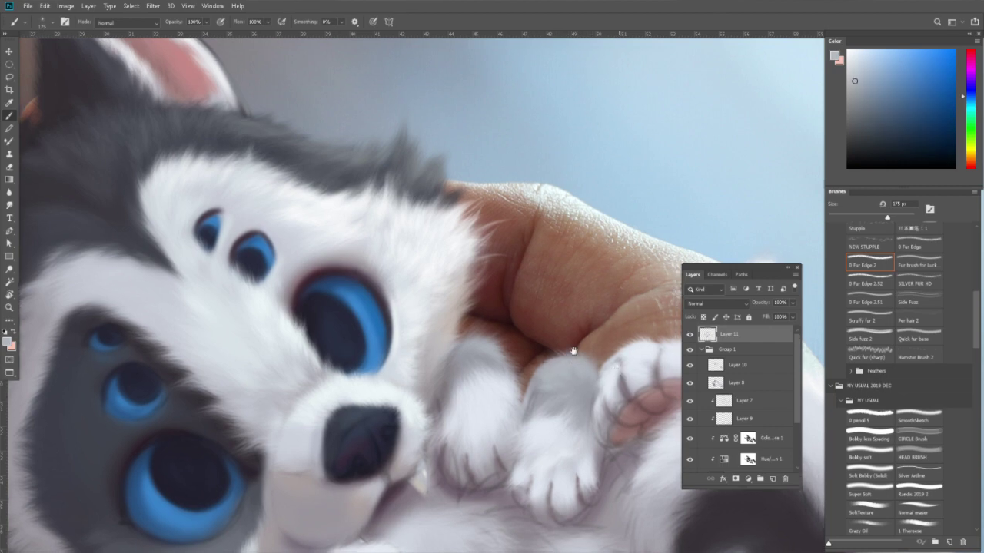
pyautogui.moveTo(571, 345); pyautogui.dragTo(531, 323)
pyautogui.moveTo(853, 54); pyautogui.dragTo(849, 51)
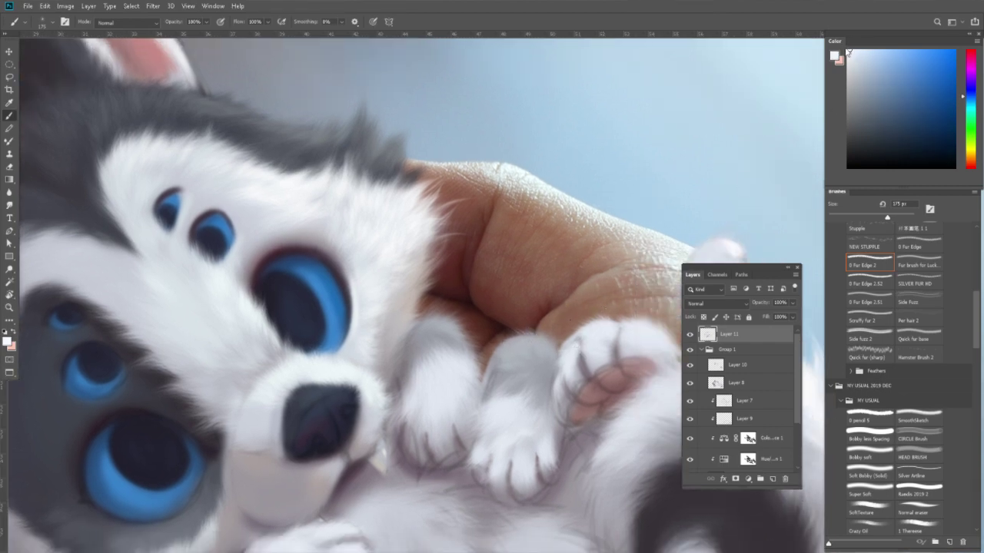
pyautogui.press('[')
pyautogui.press('[')
pyautogui.press('[')
pyautogui.press(']')
pyautogui.press(']')
pyautogui.press(']')
pyautogui.press(']')
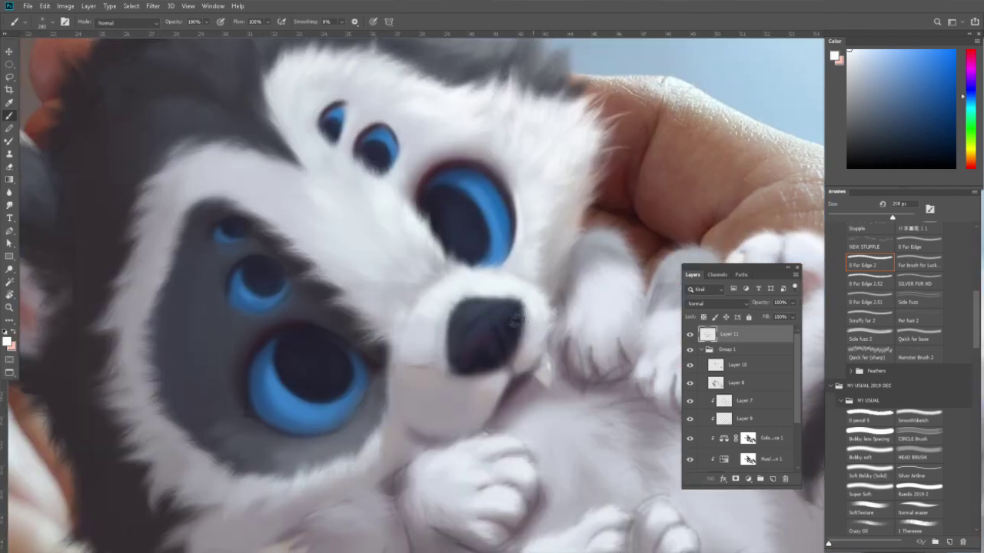
pyautogui.moveTo(376, 392); pyautogui.dragTo(415, 355)
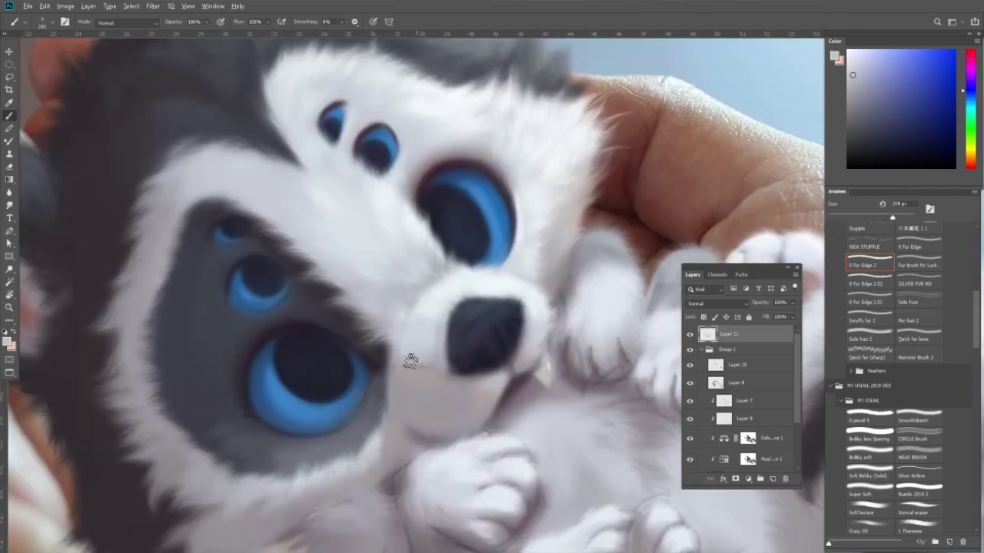
pyautogui.keyDown('alt'); pyautogui.click(415, 361); pyautogui.keyUp('alt')
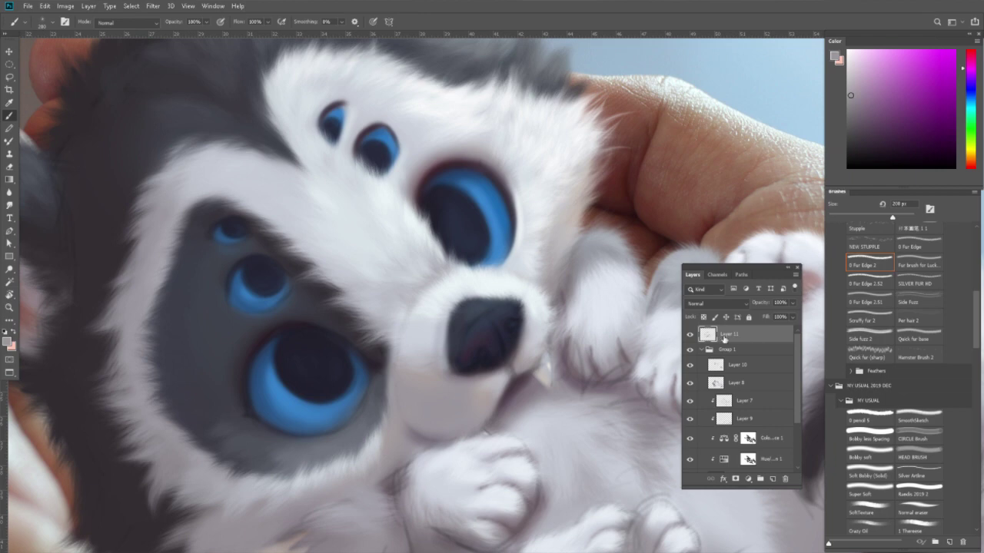
# Sample bluish-white, blue-grey, lavender and pale blue fur tones down the chest.
pyautogui.click(690, 335)
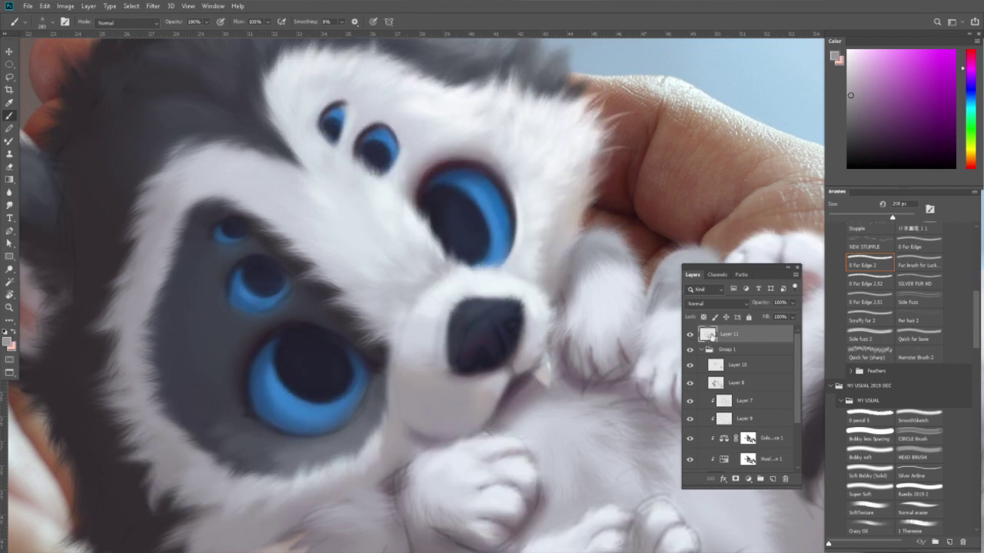
pyautogui.keyDown('alt'); pyautogui.click(606, 345); pyautogui.keyUp('alt')
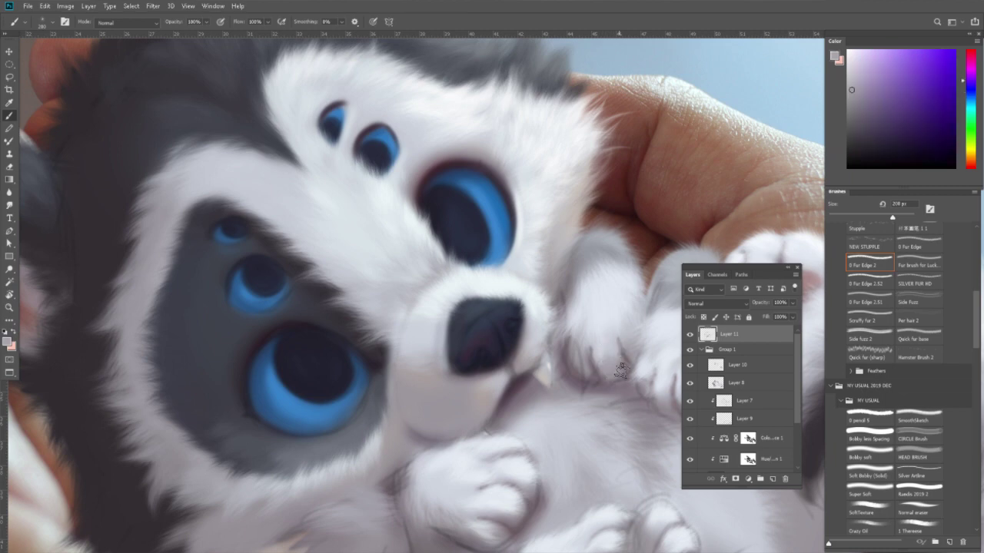
pyautogui.keyDown('alt'); pyautogui.click(587, 330); pyautogui.keyUp('alt')
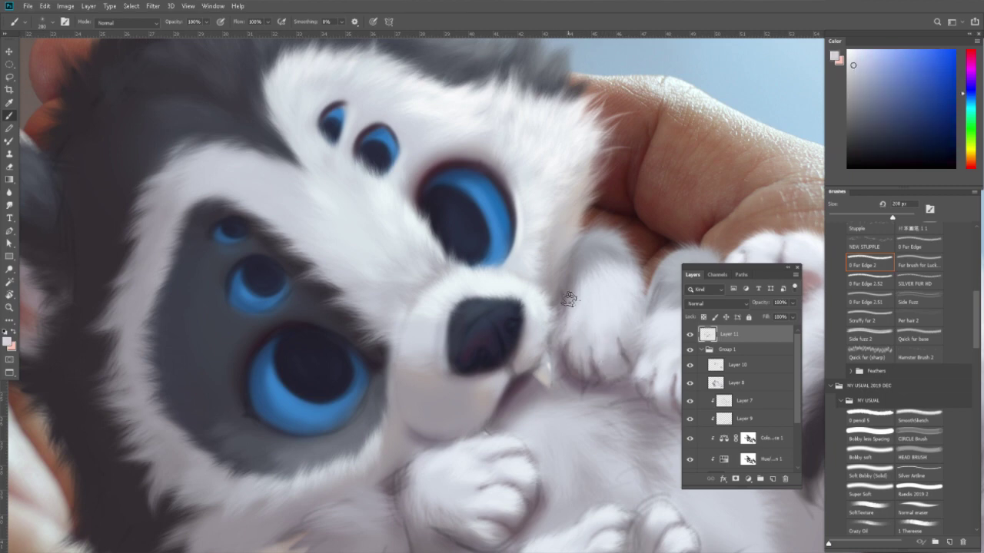
pyautogui.keyDown('alt'); pyautogui.click(577, 344); pyautogui.keyUp('alt')
pyautogui.keyDown('alt'); pyautogui.click(581, 367); pyautogui.keyUp('alt')
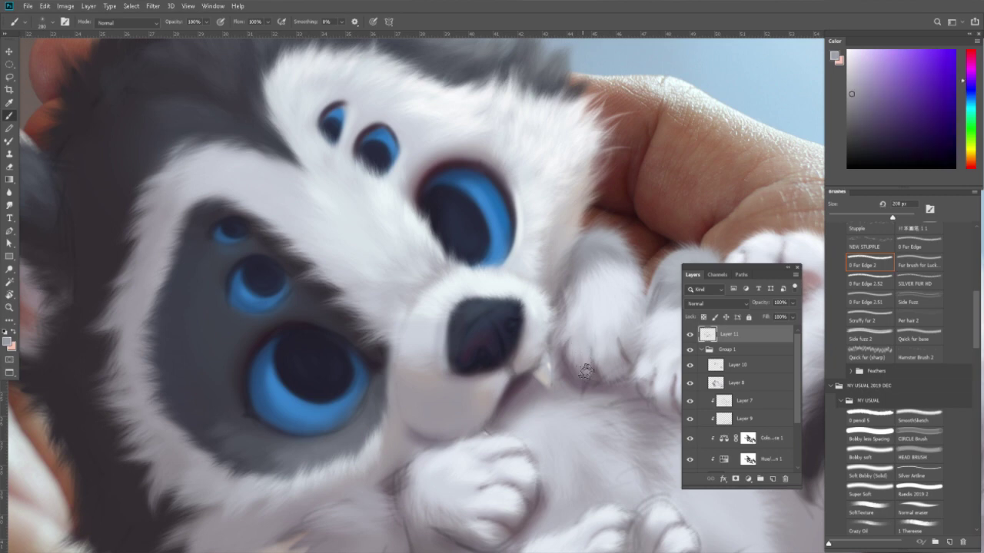
pyautogui.keyDown('alt'); pyautogui.click(652, 331); pyautogui.keyUp('alt')
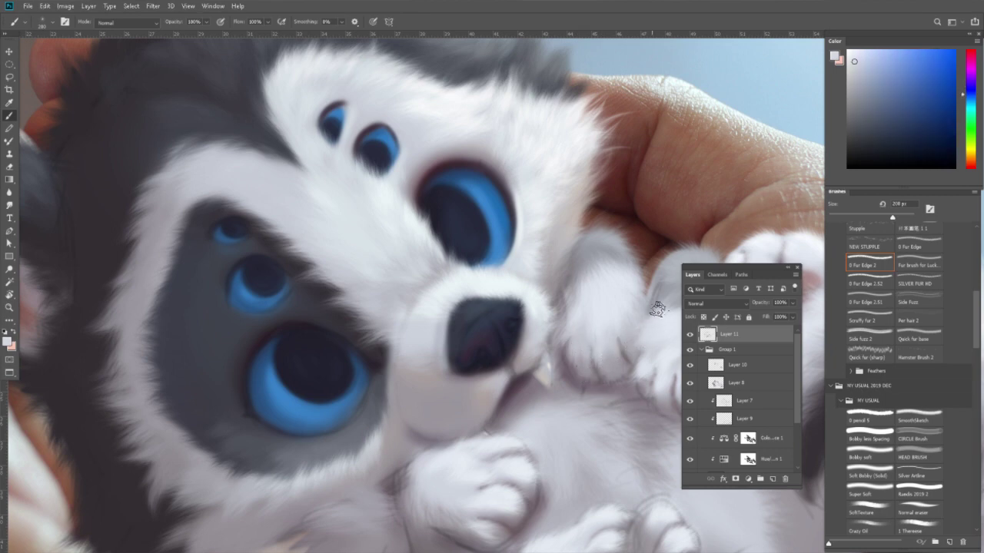
# Shift toward the paws, then zoom out to fit the whole painting.
pyautogui.moveTo(653, 331); pyautogui.dragTo(621, 318)
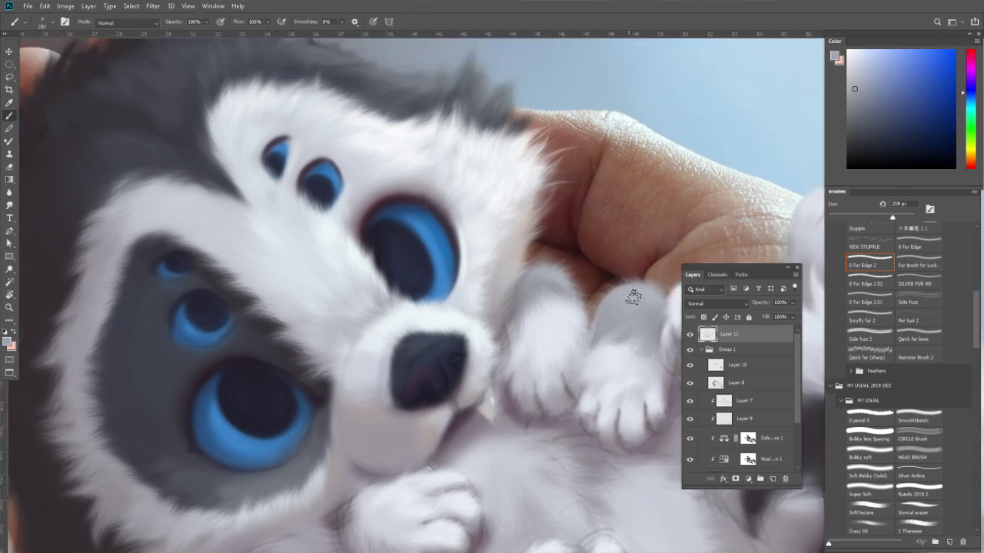
pyautogui.press('z')
pyautogui.hotkey('ctrl', '0')
pyautogui.moveTo(547, 337); pyautogui.dragTo(546, 314)
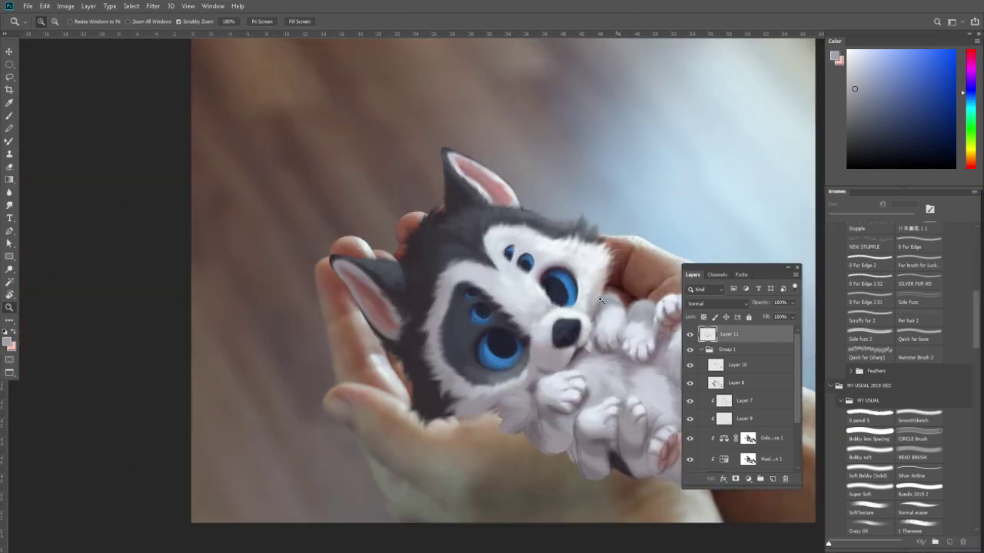
pyautogui.moveTo(577, 322)
pyautogui.mouseDown()
pyautogui.moveTo(591, 317)
pyautogui.moveTo(526, 305)
pyautogui.mouseUp()
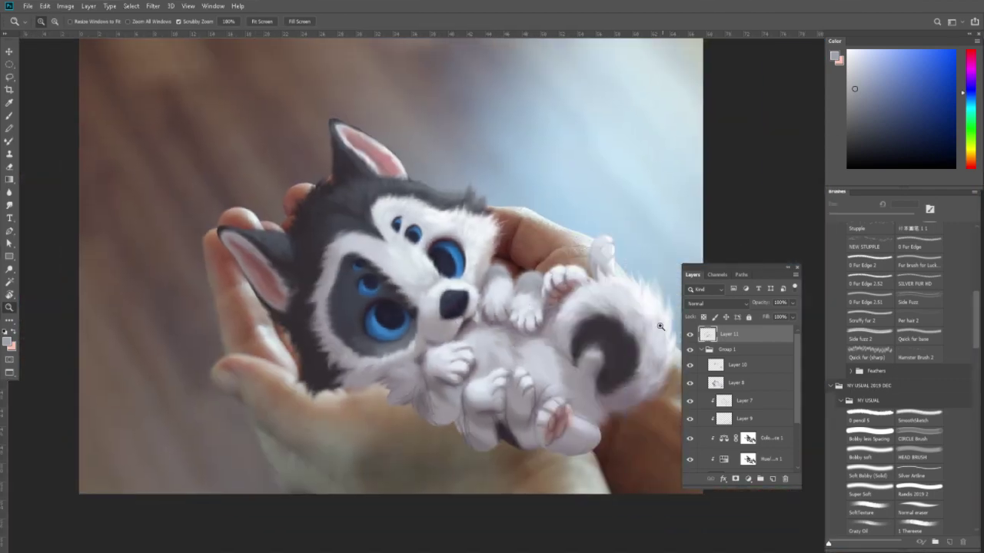
pyautogui.press('Tab')
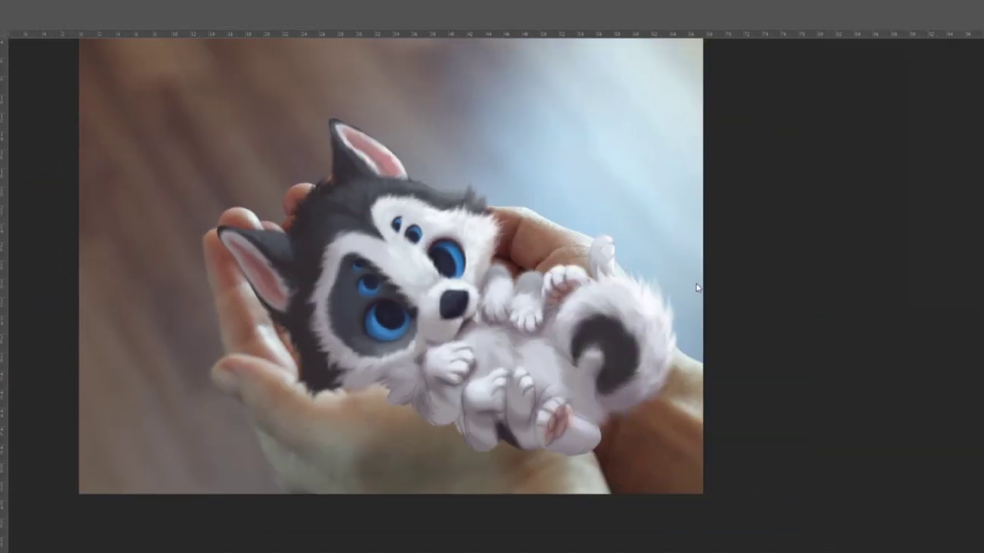
pyautogui.hotkey('ctrl', 'shift', 's')
pyautogui.click(105, 420)
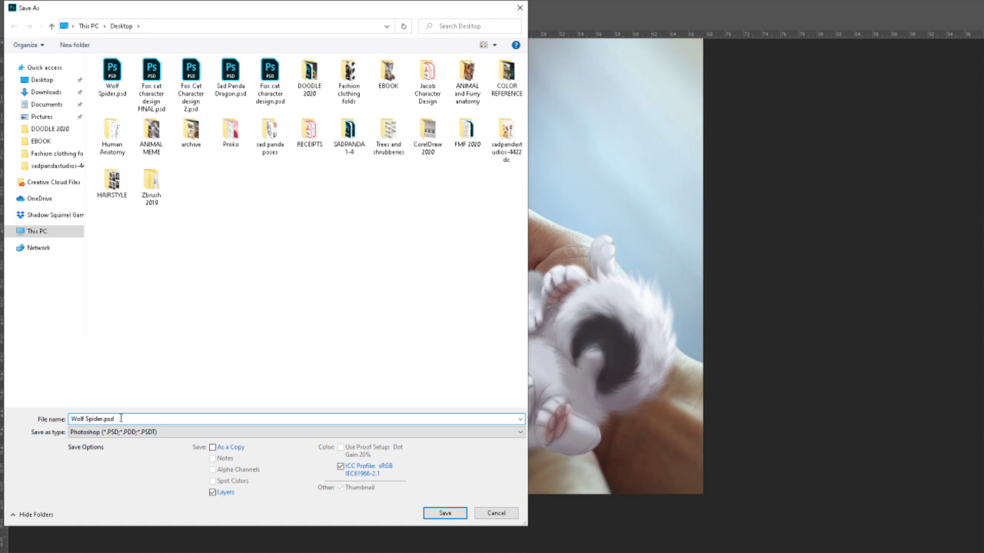
pyautogui.click(444, 514)
pyautogui.click(600, 159)
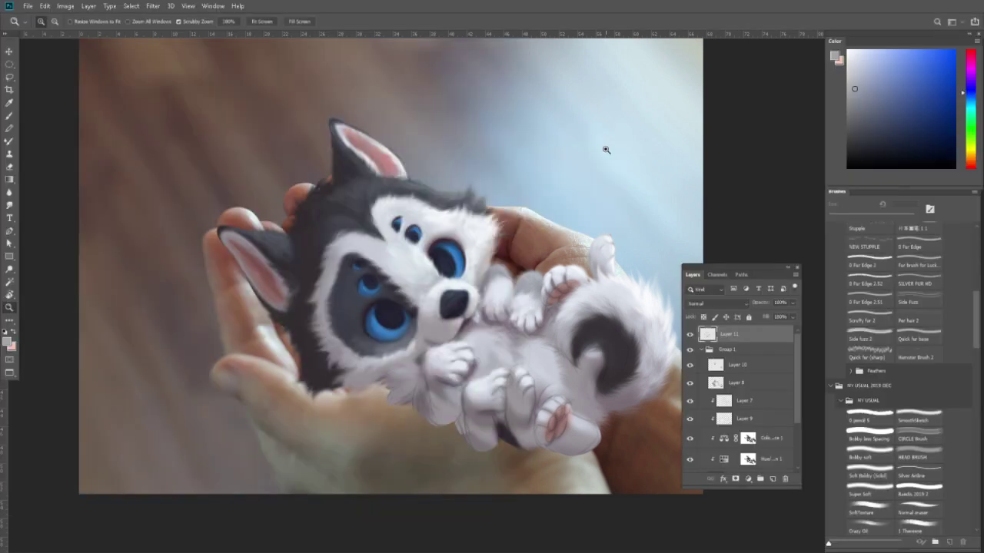
pyautogui.scroll(-4, 797, 348)
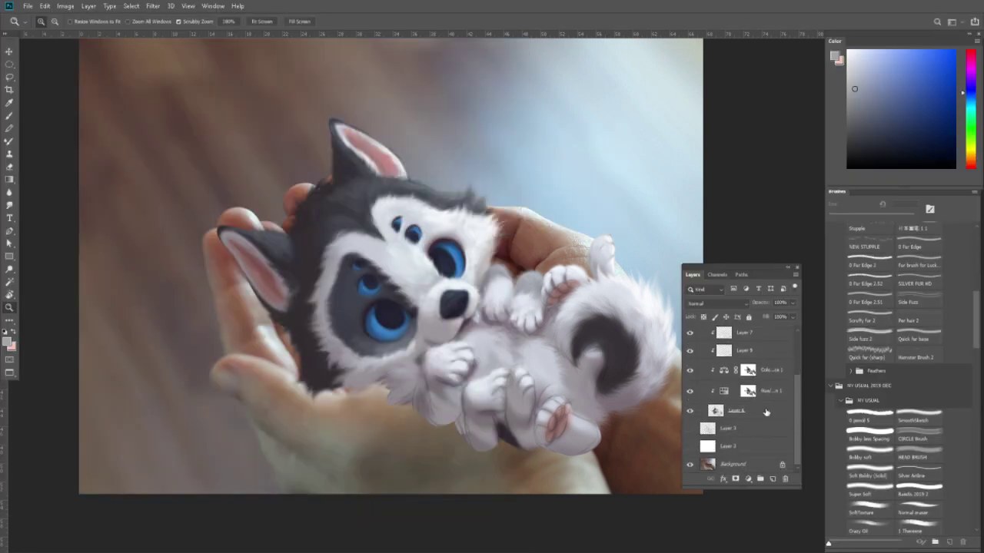
pyautogui.keyDown('shift'); pyautogui.click(747, 414); pyautogui.keyUp('shift')
pyautogui.hotkey('ctrl', 'e')
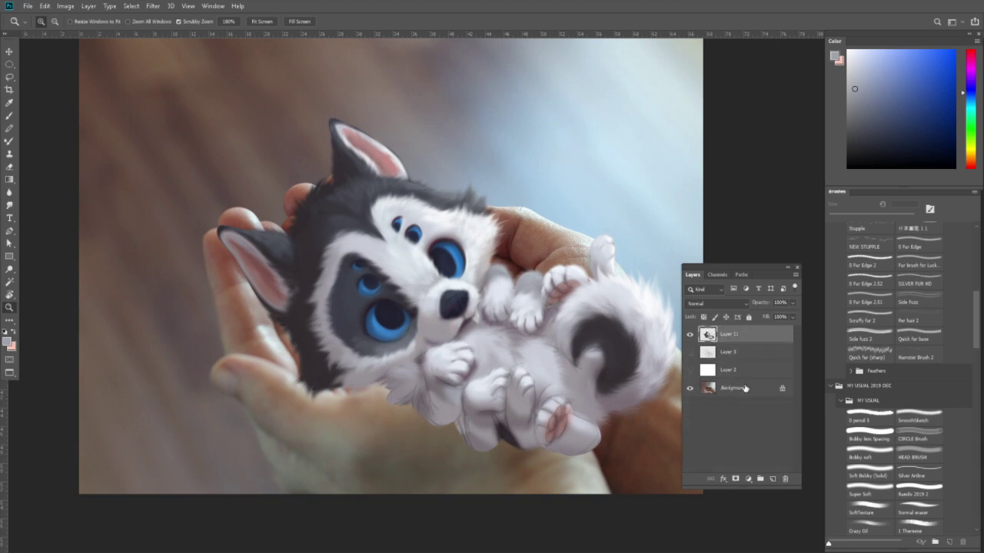
pyautogui.click(689, 335)
pyautogui.click(690, 335)
pyautogui.hotkey('ctrl', 't')
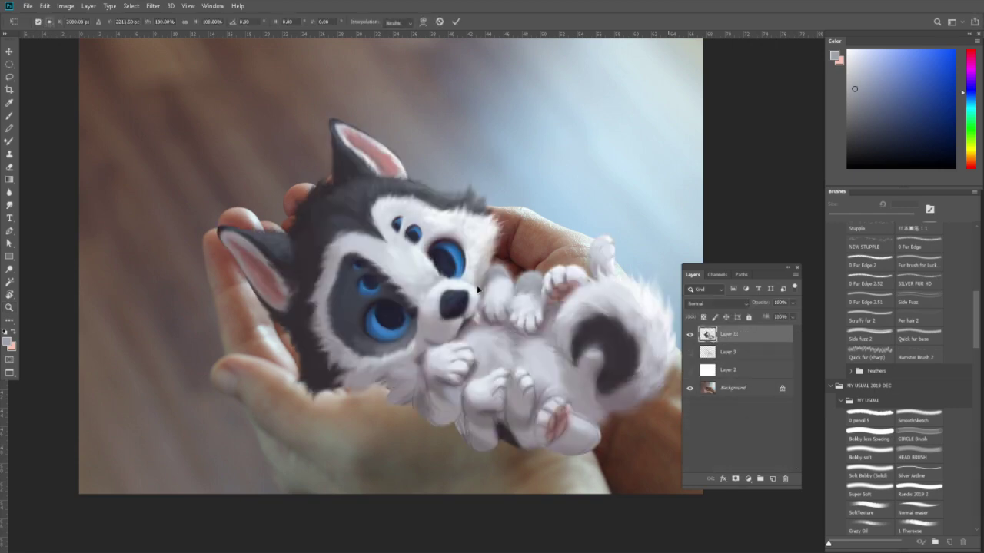
pyautogui.rightClick(480, 289)
pyautogui.click(518, 421)
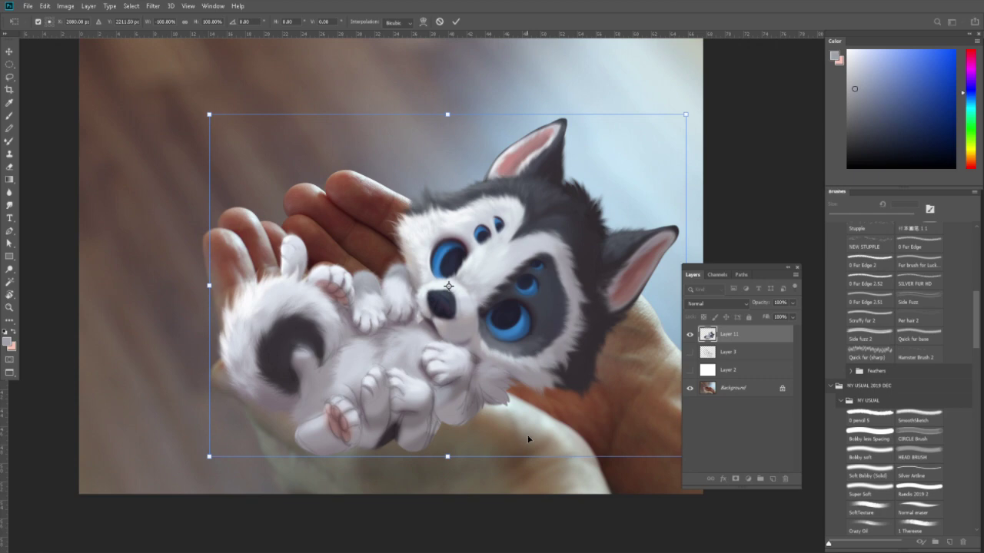
pyautogui.press('z')
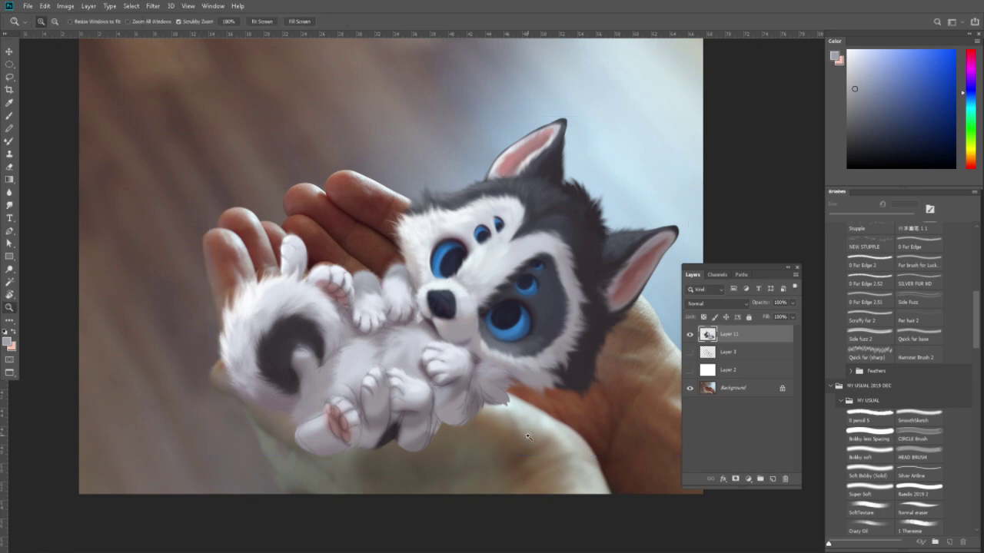
pyautogui.hotkey('ctrl', 'z')
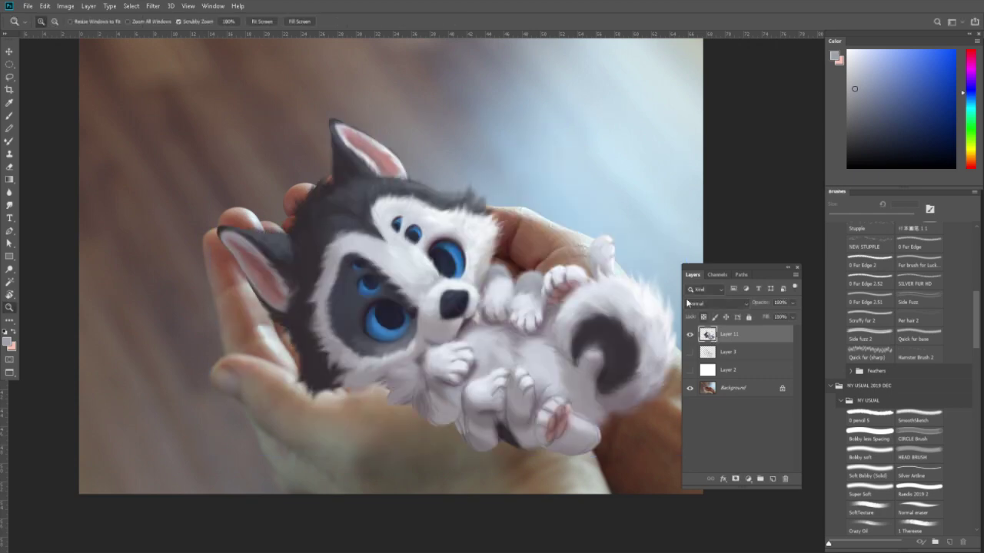
pyautogui.moveTo(523, 257); pyautogui.dragTo(499, 231)
# Zoom and rotate onto the eye, choose Bobby less Spacing brush at 50 px with dark navy.
pyautogui.click(498, 232)
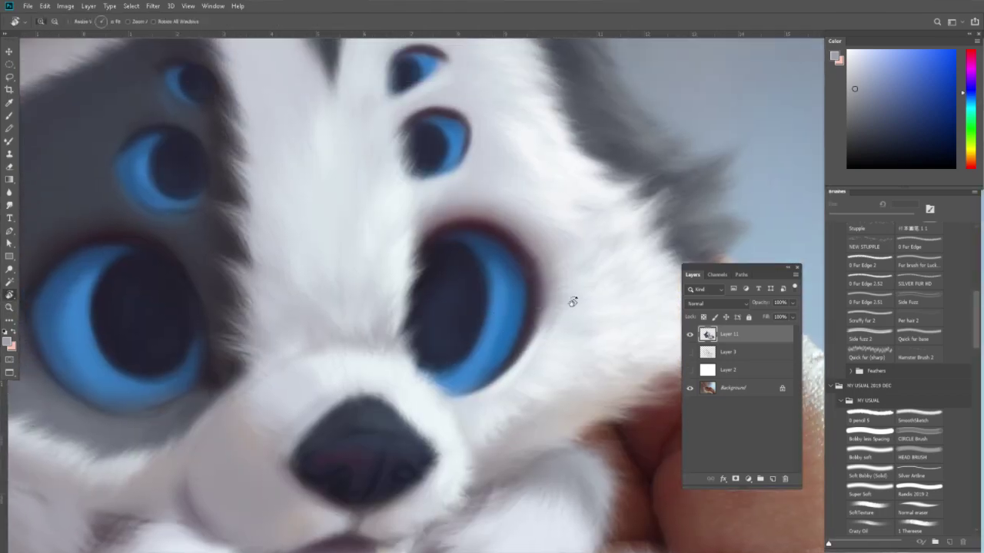
pyautogui.press('r')
pyautogui.moveTo(571, 297)
pyautogui.mouseDown()
pyautogui.moveTo(509, 169)
pyautogui.moveTo(384, 249)
pyautogui.mouseUp()
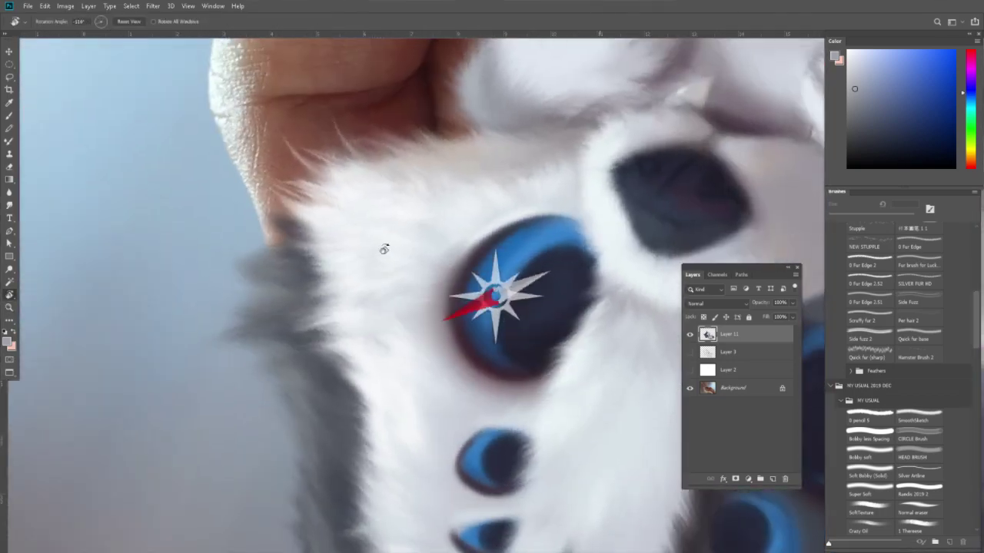
pyautogui.press('b')
pyautogui.click(869, 439)
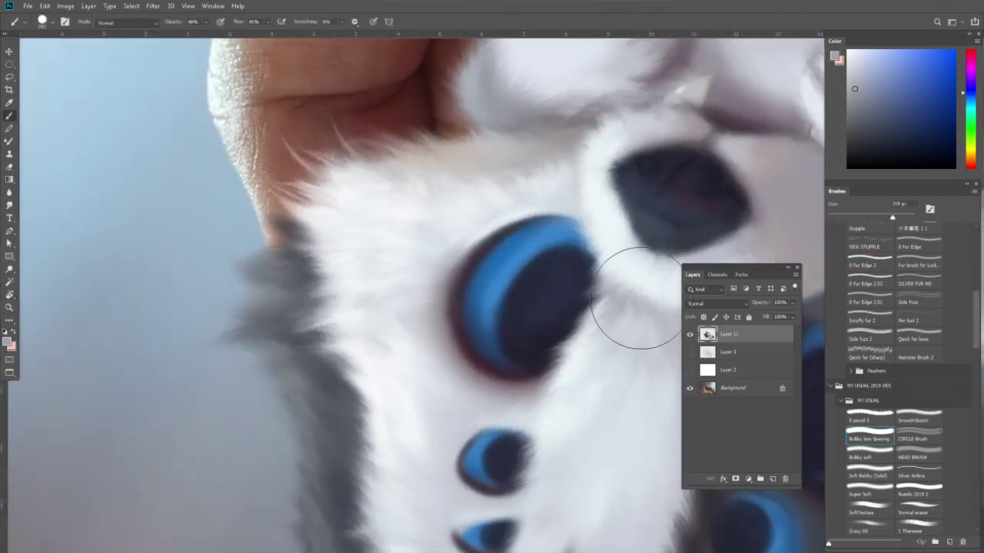
pyautogui.keyDown('alt'); pyautogui.click(559, 257); pyautogui.keyUp('alt')
pyautogui.press('[')
pyautogui.press('[')
pyautogui.press('[')
pyautogui.press('[')
pyautogui.press('[')
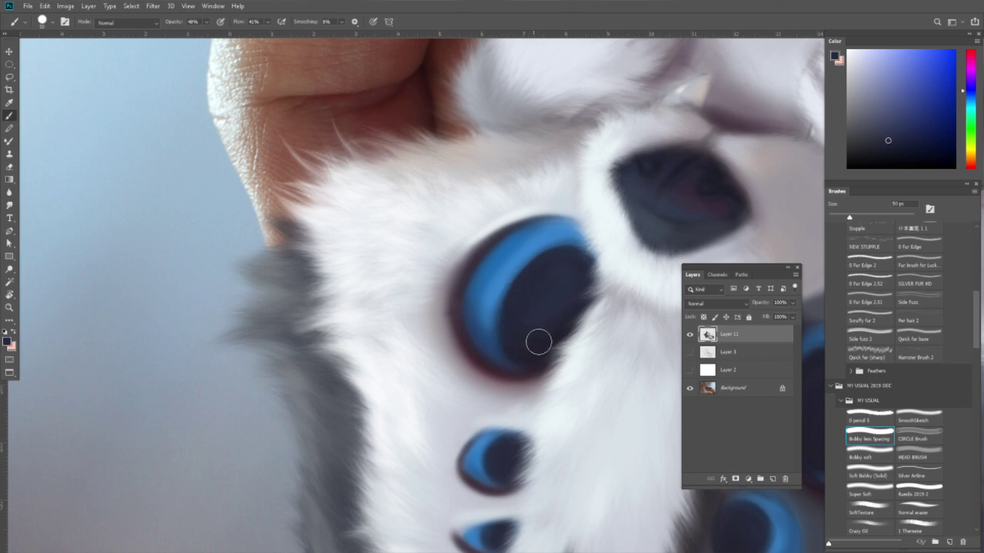
# Rotate the view to the other eye and sample darker blues with a 70 px brush.
pyautogui.scroll(-5, 577, 369)
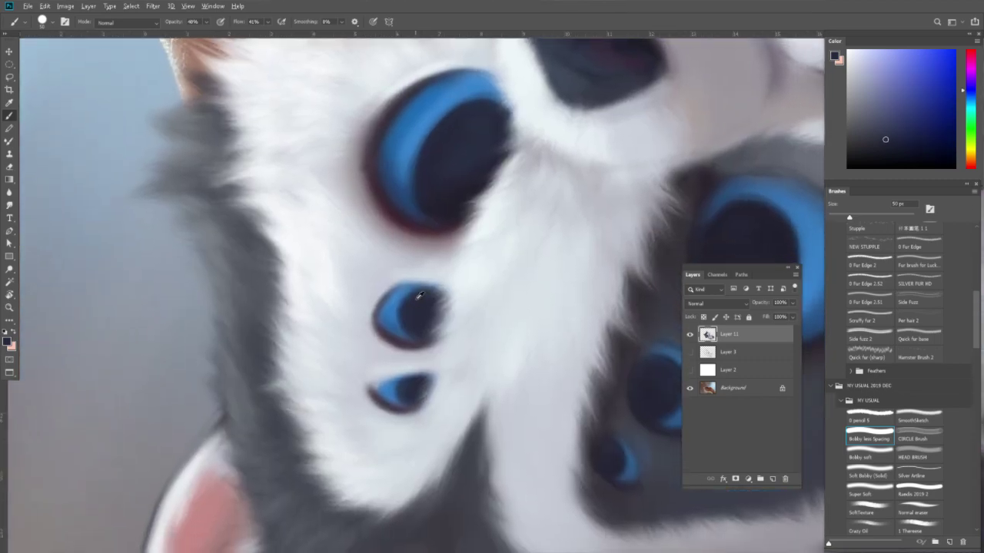
pyautogui.keyDown('alt'); pyautogui.click(405, 398); pyautogui.keyUp('alt')
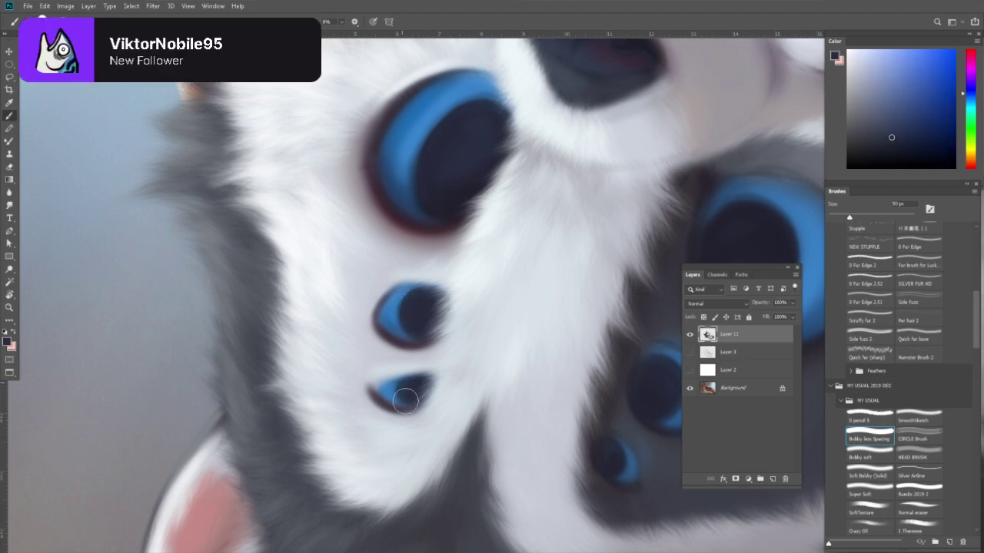
pyautogui.hscroll(5, 463, 323)
pyautogui.moveTo(619, 235); pyautogui.dragTo(481, 166)
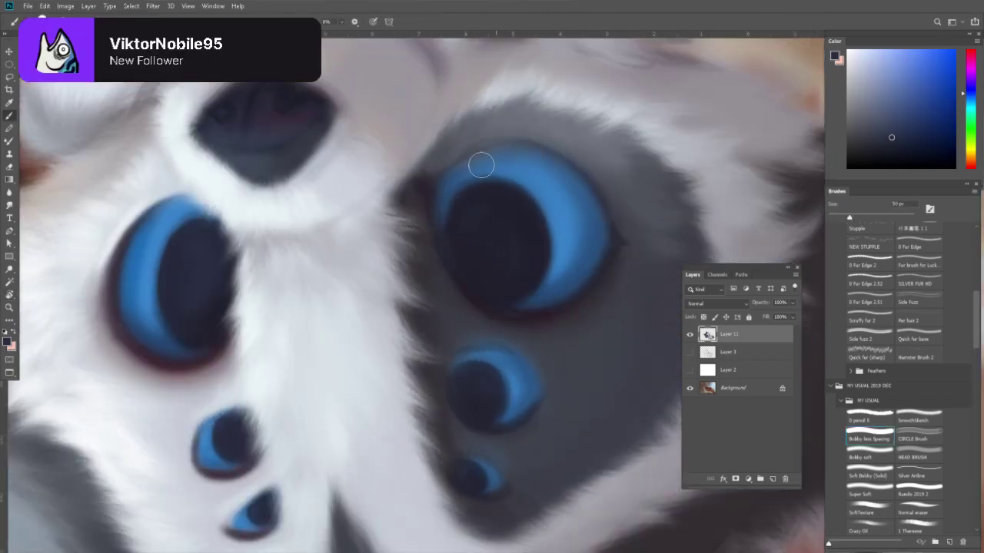
pyautogui.press(']')
pyautogui.press(']')
pyautogui.keyDown('alt'); pyautogui.click(486, 184); pyautogui.keyUp('alt')
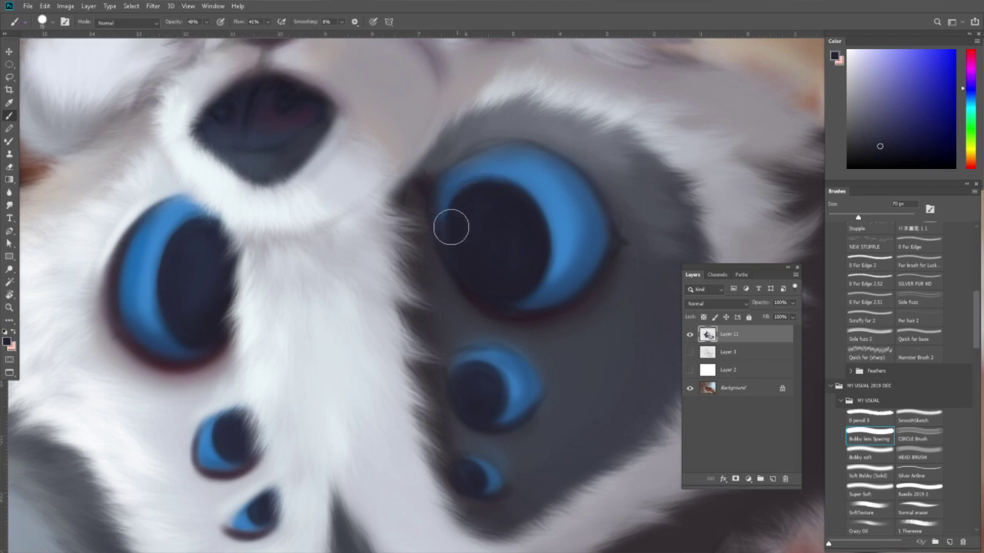
pyautogui.keyDown('alt'); pyautogui.click(530, 226); pyautogui.keyUp('alt')
pyautogui.keyDown('alt'); pyautogui.click(469, 363); pyautogui.keyUp('alt')
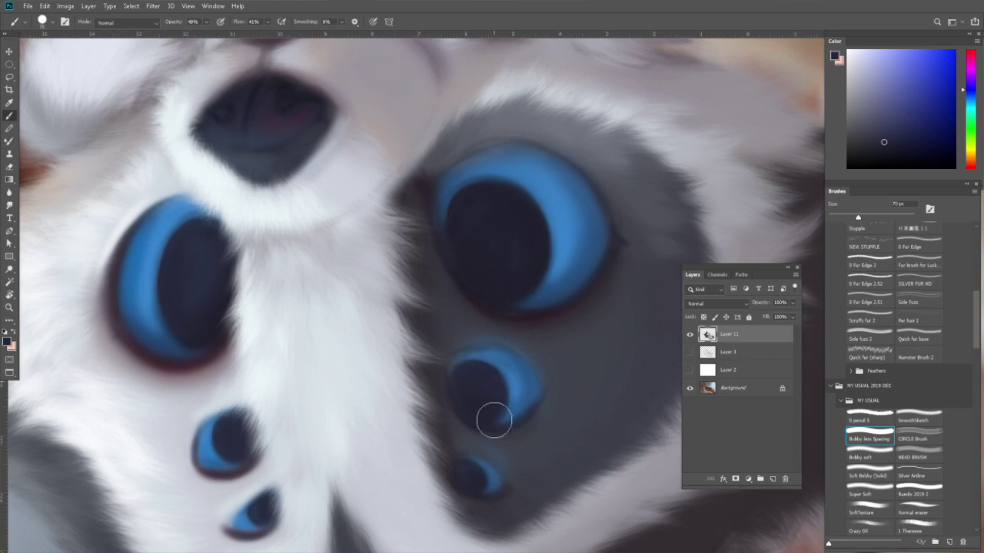
# Rotate the face upright and switch to the Super Soft brush at 30 px.
pyautogui.press('r')
pyautogui.moveTo(493, 420)
pyautogui.mouseDown()
pyautogui.moveTo(479, 411)
pyautogui.moveTo(533, 366)
pyautogui.moveTo(399, 291)
pyautogui.mouseUp()
pyautogui.press('r')
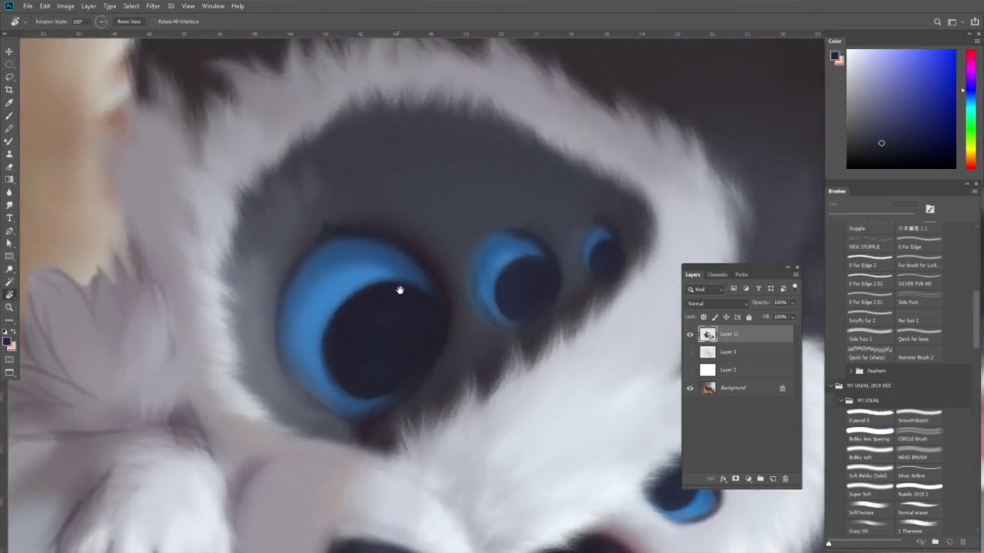
pyautogui.press('b')
pyautogui.click(869, 492)
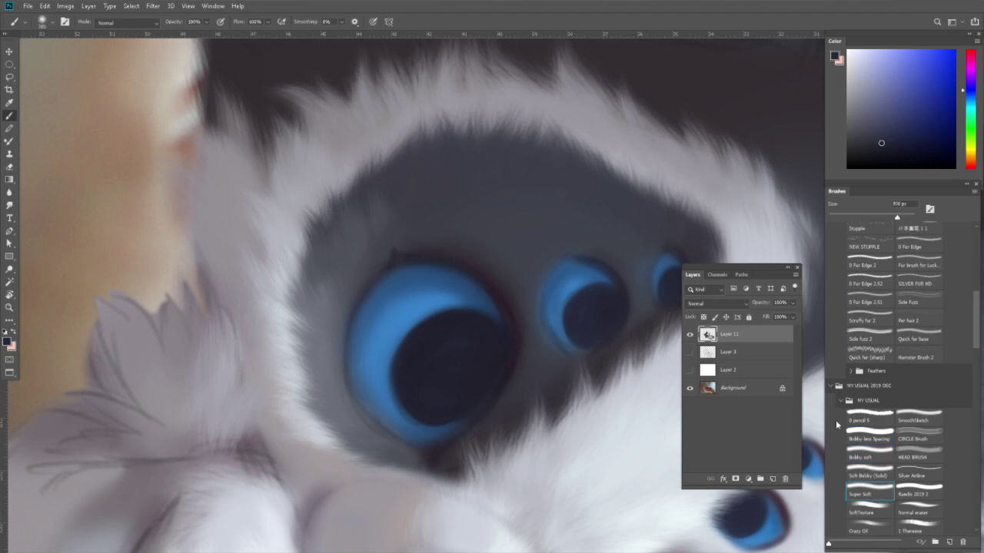
pyautogui.press('[')
pyautogui.press('[')
pyautogui.press('[')
pyautogui.press('[')
pyautogui.press('[')
pyautogui.press('[')
pyautogui.press(']')
# Sample purple-grey, dark rim, mid and deeper iris blues, and greyish blues from the eyes.
pyautogui.keyDown('alt'); pyautogui.click(415, 269); pyautogui.keyUp('alt')
pyautogui.keyDown('alt'); pyautogui.click(402, 238); pyautogui.keyUp('alt')
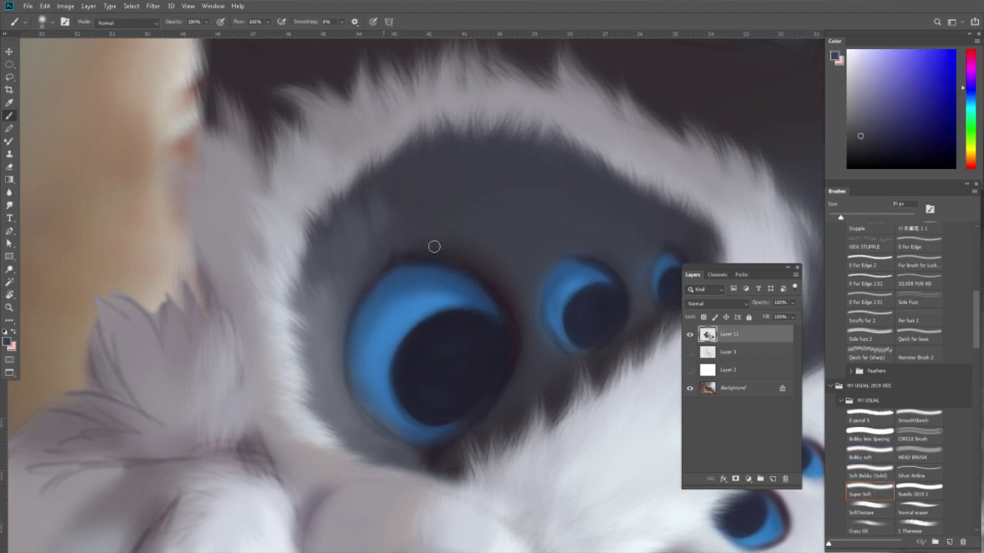
pyautogui.keyDown('alt'); pyautogui.click(431, 250); pyautogui.keyUp('alt')
pyautogui.keyDown('alt'); pyautogui.click(456, 338); pyautogui.keyUp('alt')
pyautogui.keyDown('alt'); pyautogui.click(503, 297); pyautogui.keyUp('alt')
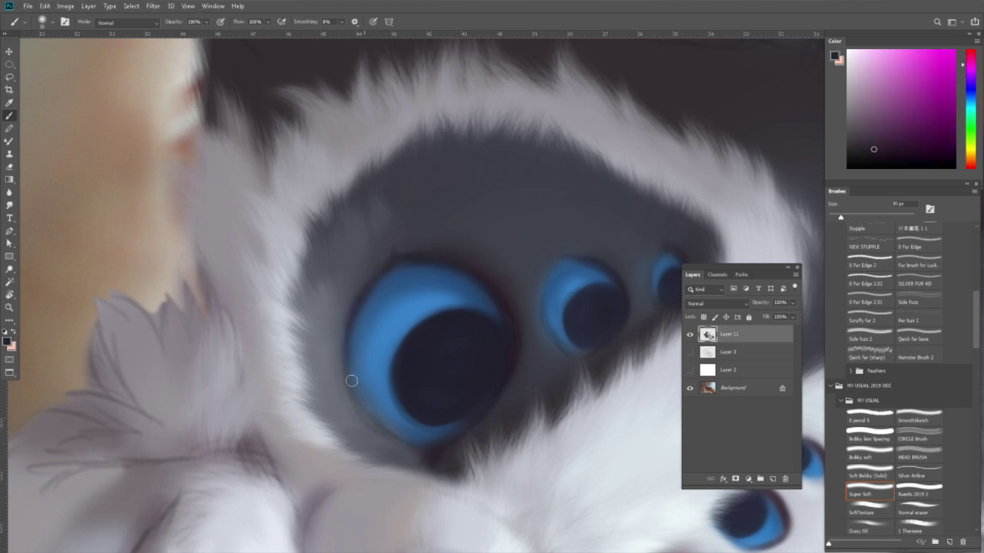
pyautogui.keyDown('alt'); pyautogui.click(362, 340); pyautogui.keyUp('alt')
pyautogui.keyDown('alt'); pyautogui.click(413, 306); pyautogui.keyUp('alt')
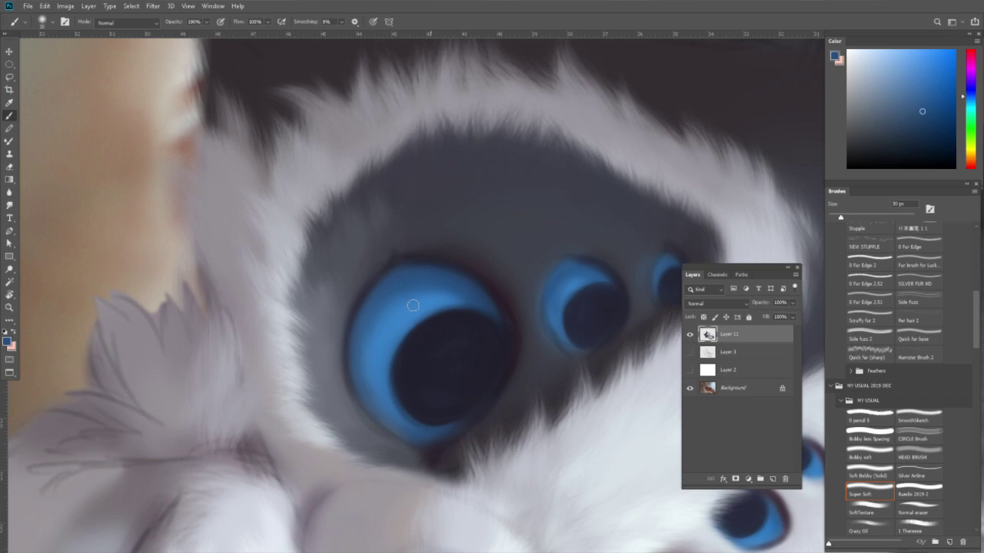
pyautogui.keyDown('alt'); pyautogui.click(343, 410); pyautogui.keyUp('alt')
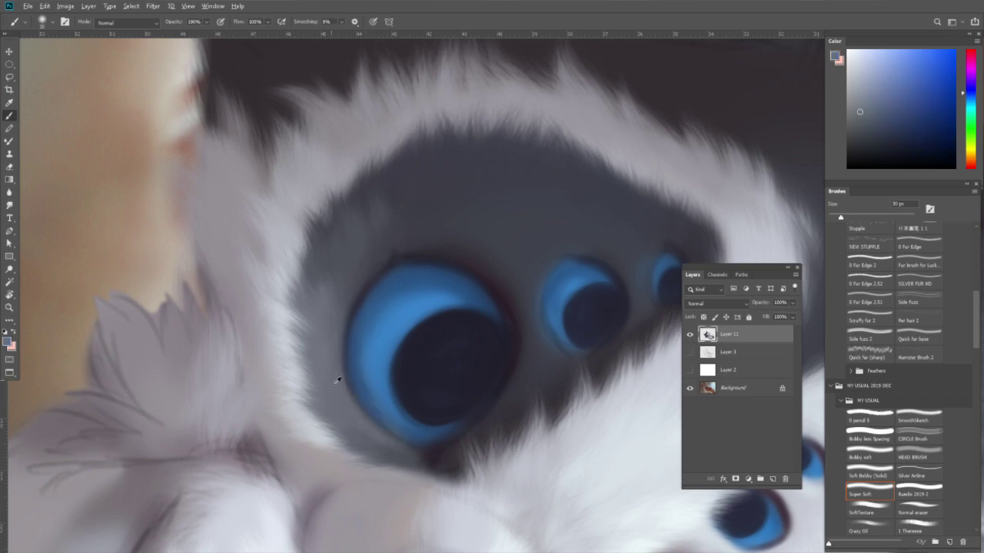
pyautogui.click(856, 97)
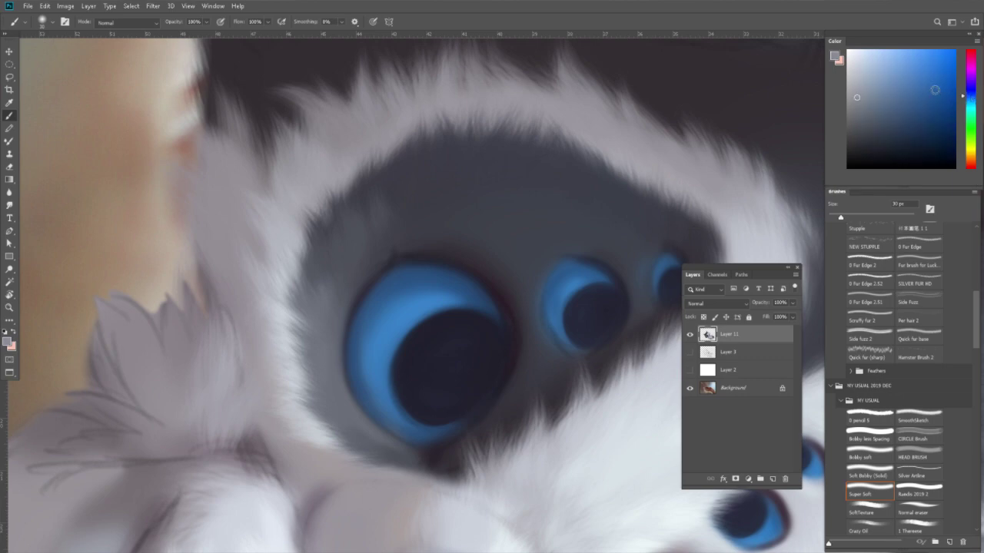
pyautogui.keyDown('alt'); pyautogui.click(375, 223); pyautogui.keyUp('alt')
# Sample dark purple rim, blue and dark navy tones from the eyes.
pyautogui.scroll(-2, 460, 393)
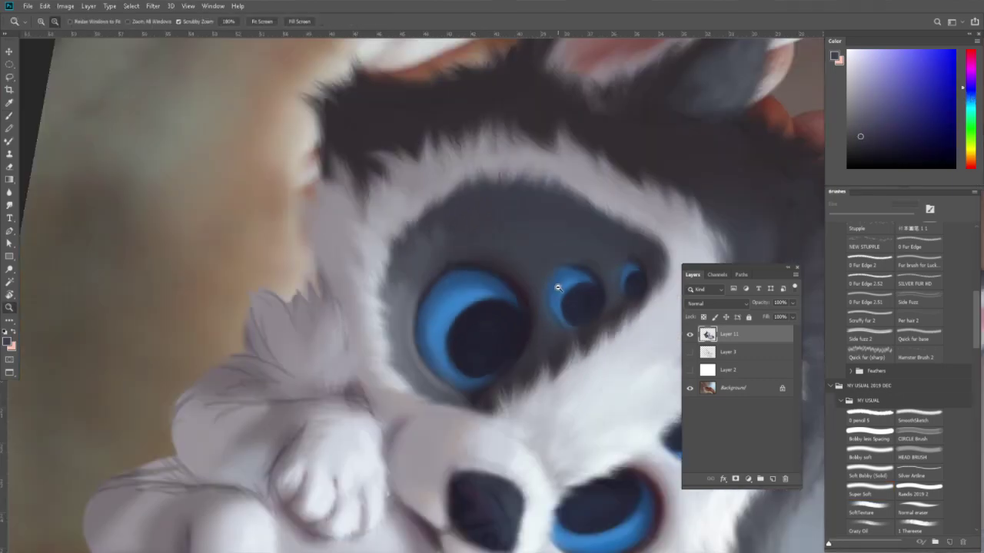
pyautogui.scroll(2, 492, 308)
pyautogui.keyDown('alt'); pyautogui.click(500, 286); pyautogui.keyUp('alt')
pyautogui.keyDown('alt'); pyautogui.click(501, 269); pyautogui.keyUp('alt')
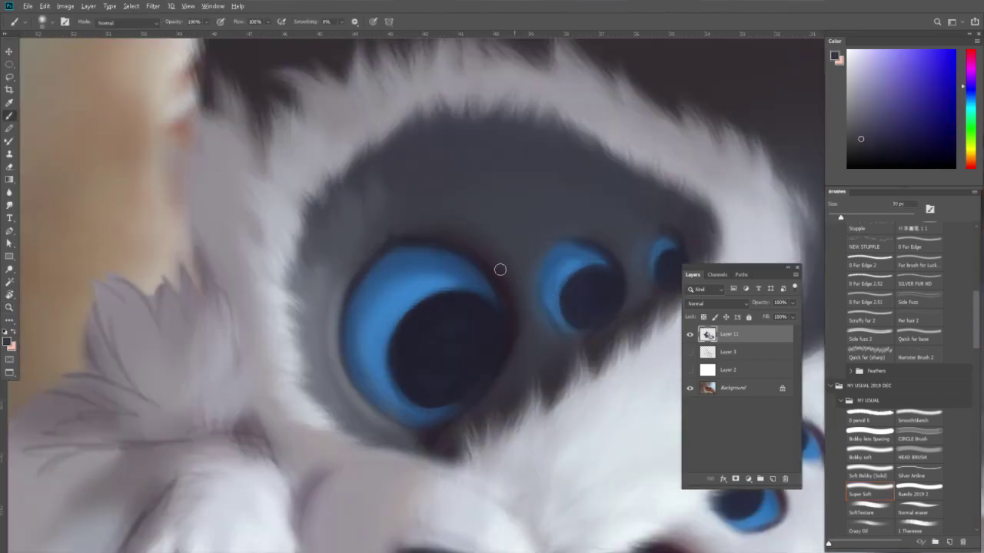
pyautogui.keyDown('alt'); pyautogui.click(454, 299); pyautogui.keyUp('alt')
pyautogui.moveTo(903, 138); pyautogui.dragTo(923, 130)
pyautogui.keyDown('alt'); pyautogui.click(412, 350); pyautogui.keyUp('alt')
pyautogui.hscroll(3, 499, 286)
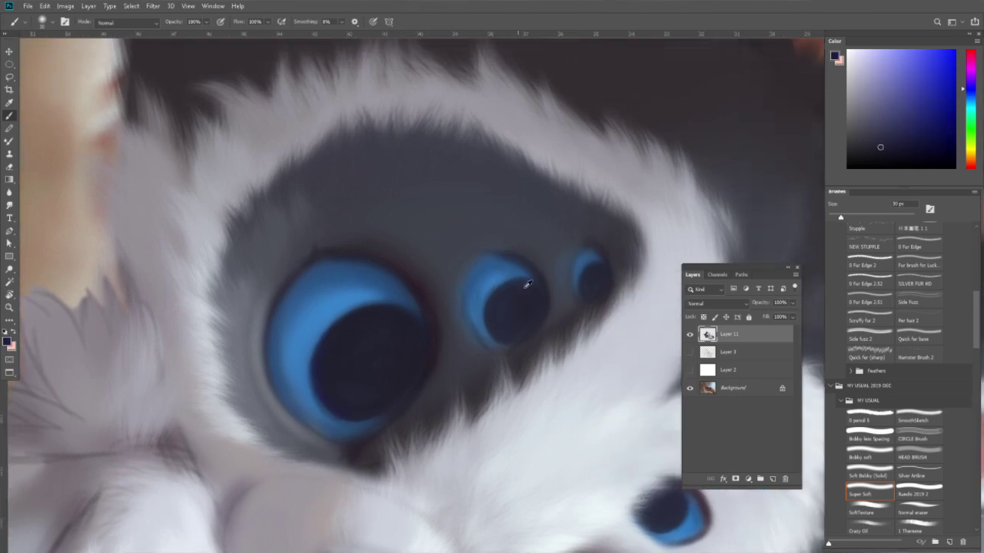
pyautogui.keyDown('alt'); pyautogui.click(541, 259); pyautogui.keyUp('alt')
pyautogui.keyDown('alt'); pyautogui.click(421, 288); pyautogui.keyUp('alt')
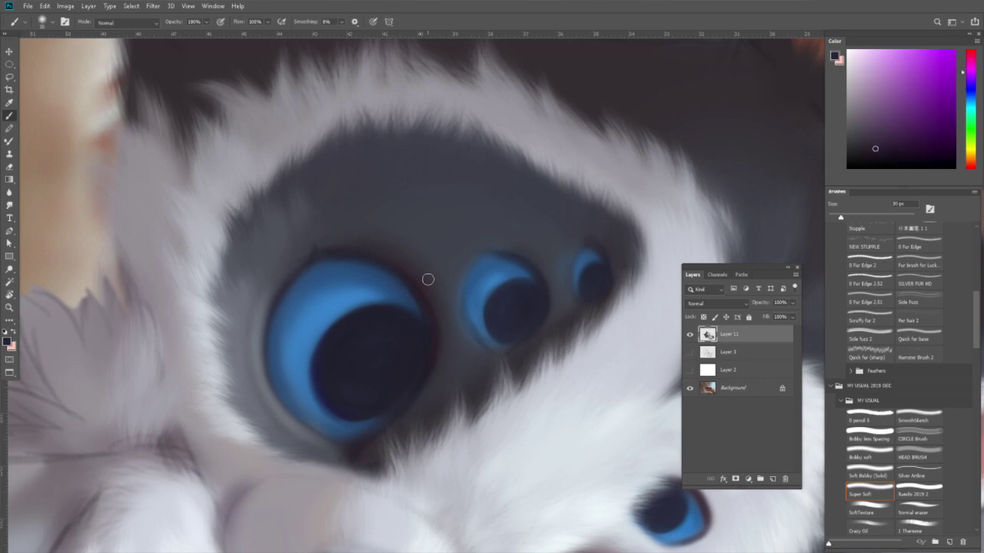
# Enlarge and darken the middle eye's navy pupil with a 35 px brush, then zoom out.
pyautogui.press('[')
pyautogui.press(']')
pyautogui.press('[')
pyautogui.keyDown('alt'); pyautogui.click(485, 270); pyautogui.keyUp('alt')
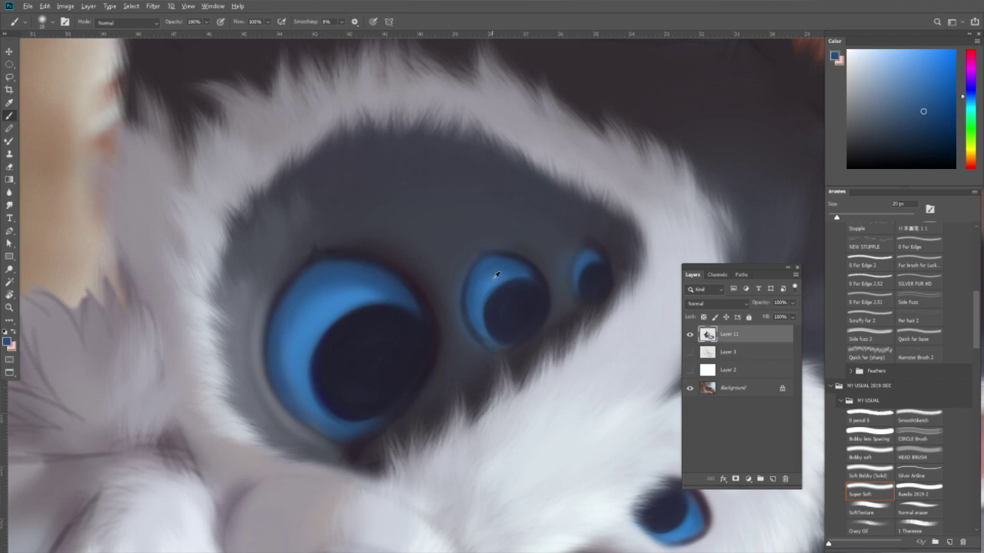
pyautogui.keyDown('alt'); pyautogui.click(513, 290); pyautogui.keyUp('alt')
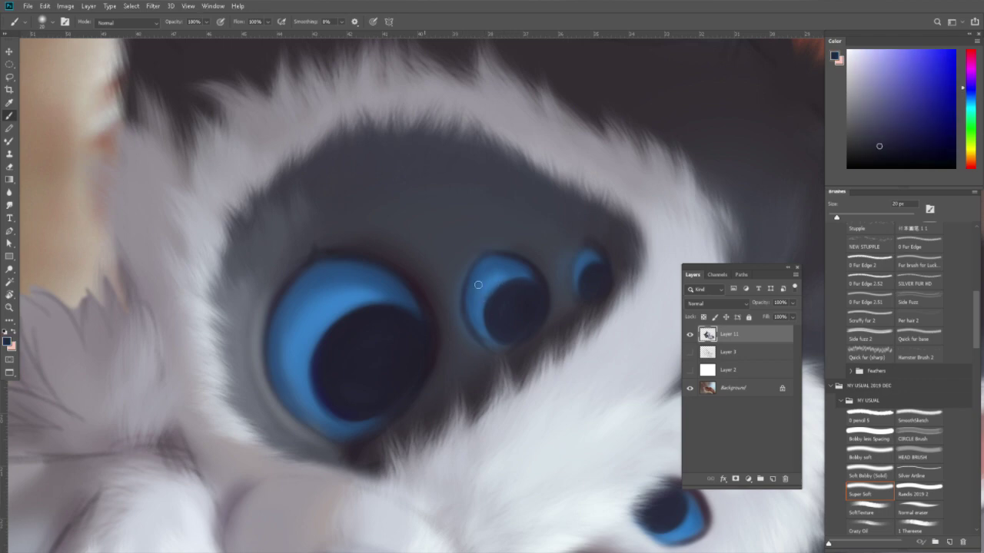
pyautogui.press(']')
pyautogui.press(']')
pyautogui.press(']')
pyautogui.moveTo(512, 298)
pyautogui.mouseDown()
pyautogui.moveTo(494, 330)
pyautogui.moveTo(499, 300)
pyautogui.mouseUp()
pyautogui.press('z')
pyautogui.keyDown('alt'); pyautogui.click(538, 285); pyautogui.keyUp('alt')
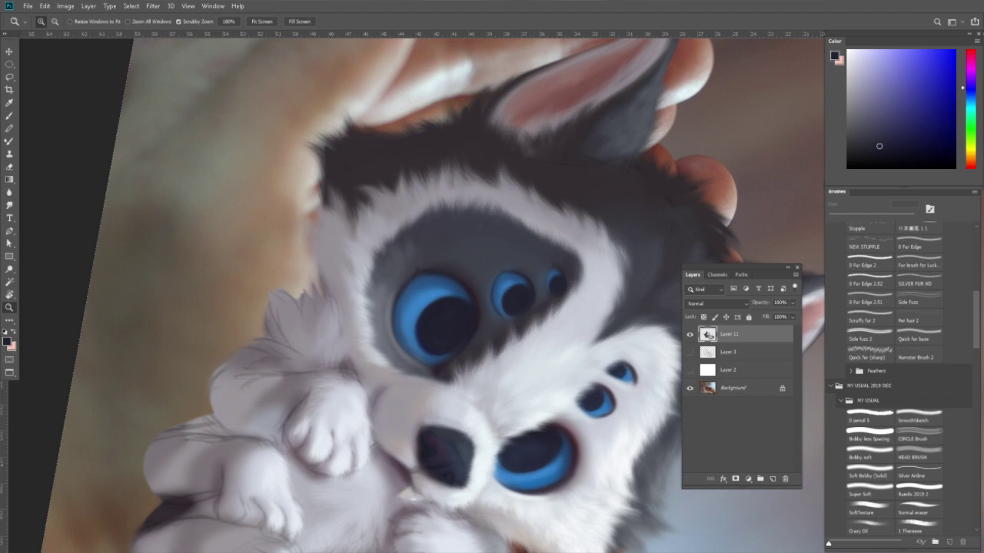
# Toggle the puppy layer to compare, rotate the canvas, and set the brush to 30 px.
pyautogui.click(690, 334)
pyautogui.press('b')
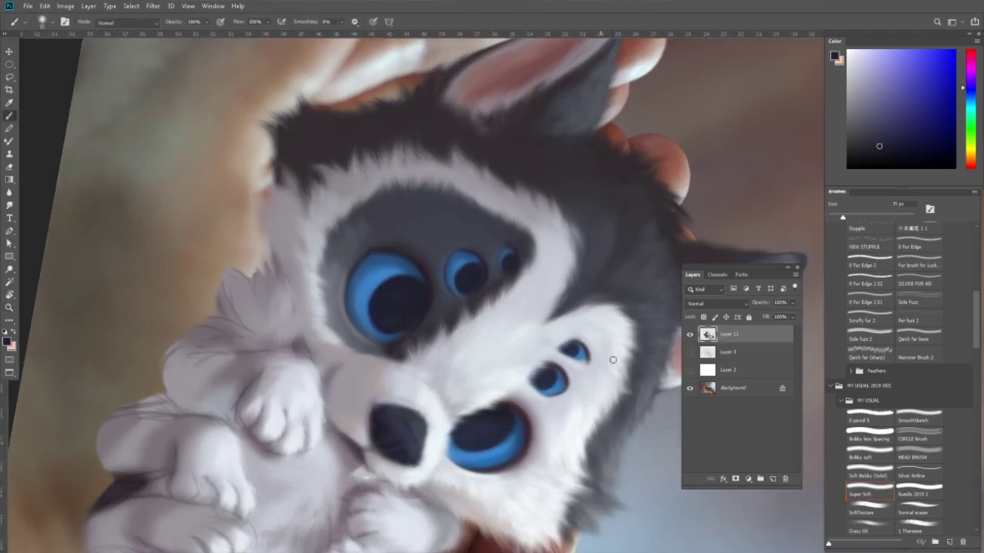
pyautogui.press('r')
pyautogui.moveTo(613, 361)
pyautogui.mouseDown()
pyautogui.moveTo(501, 241)
pyautogui.moveTo(558, 271)
pyautogui.mouseUp()
pyautogui.scroll(2, 558, 270)
pyautogui.scroll(2, 558, 271)
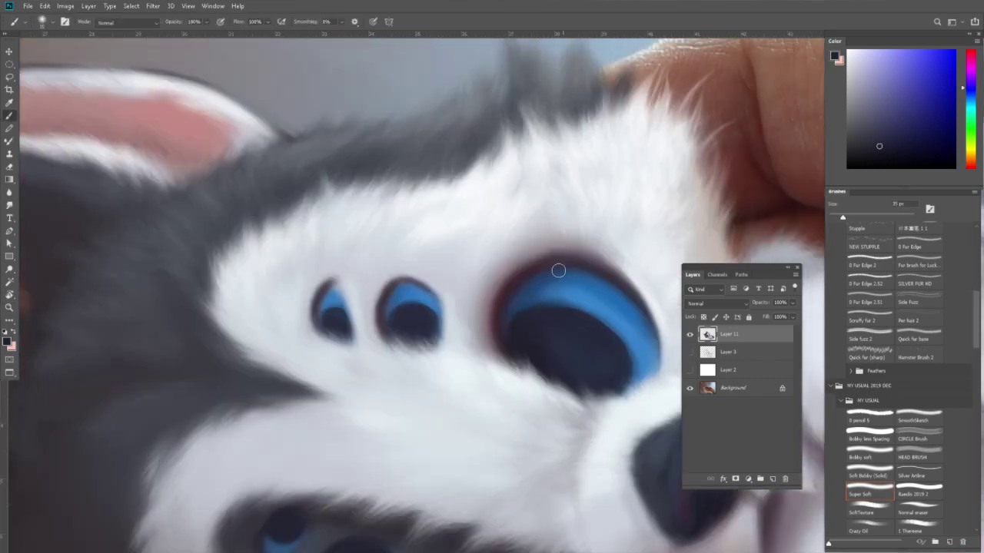
pyautogui.press('[')
pyautogui.press('[')
# Sample blue and dark maroon eye tones and darken the middle eye's left rim.
pyautogui.keyDown('alt'); pyautogui.click(554, 276); pyautogui.keyUp('alt')
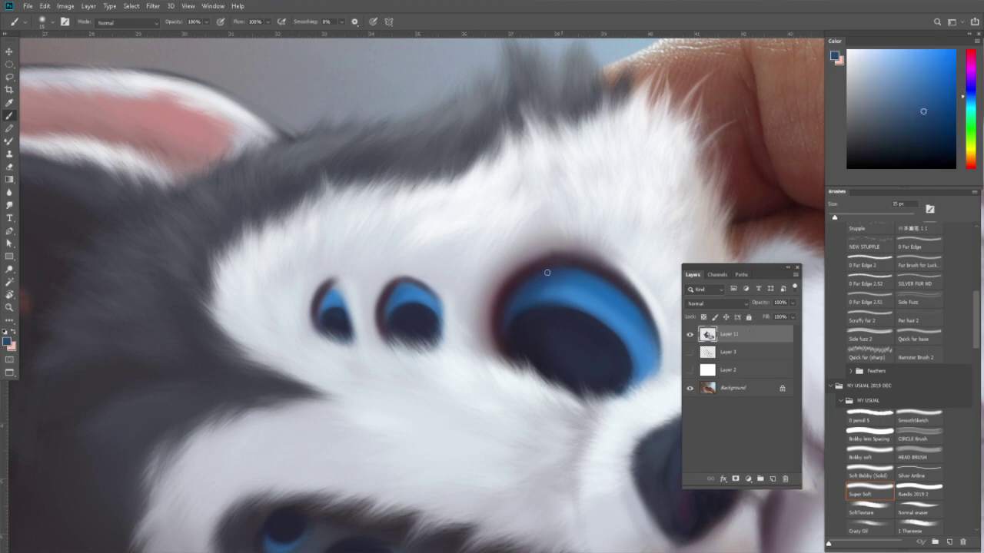
pyautogui.keyDown('alt'); pyautogui.click(511, 285); pyautogui.keyUp('alt')
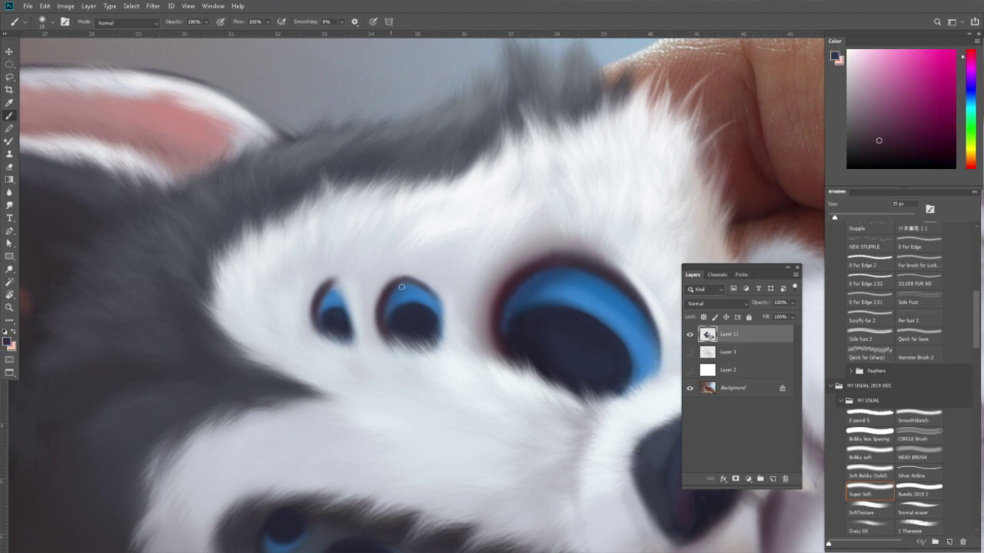
pyautogui.keyDown('alt'); pyautogui.click(385, 314); pyautogui.keyUp('alt')
pyautogui.keyDown('alt'); pyautogui.click(403, 318); pyautogui.keyUp('alt')
pyautogui.keyDown('alt'); pyautogui.click(524, 274); pyautogui.keyUp('alt')
pyautogui.press(']')
pyautogui.press(']')
pyautogui.keyDown('alt'); pyautogui.click(499, 276); pyautogui.keyUp('alt')
pyautogui.moveTo(384, 286); pyautogui.dragTo(382, 294)
# Pick iris blue, near-white and dark navy pupil colours with a 9–20 px brush.
pyautogui.press('[')
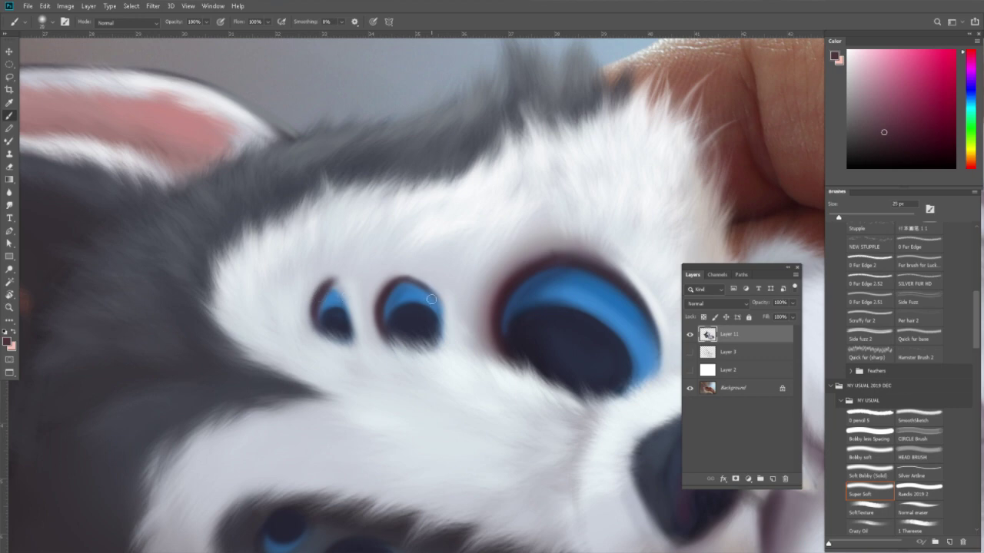
pyautogui.press('[')
pyautogui.press('[')
pyautogui.press('[')
pyautogui.keyDown('alt'); pyautogui.click(543, 277); pyautogui.keyUp('alt')
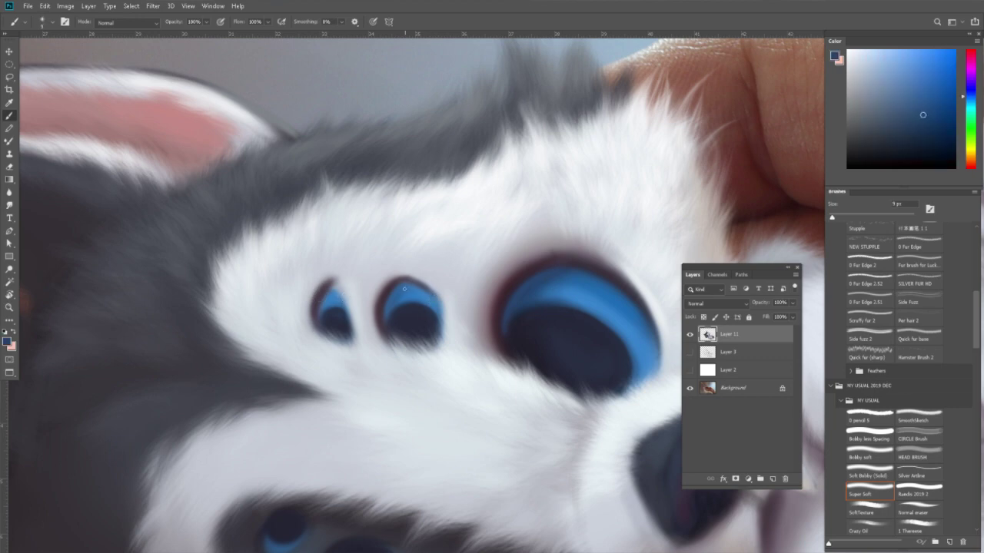
pyautogui.press(']')
pyautogui.press(']')
pyautogui.press(']')
pyautogui.keyDown('alt'); pyautogui.click(338, 293); pyautogui.keyUp('alt')
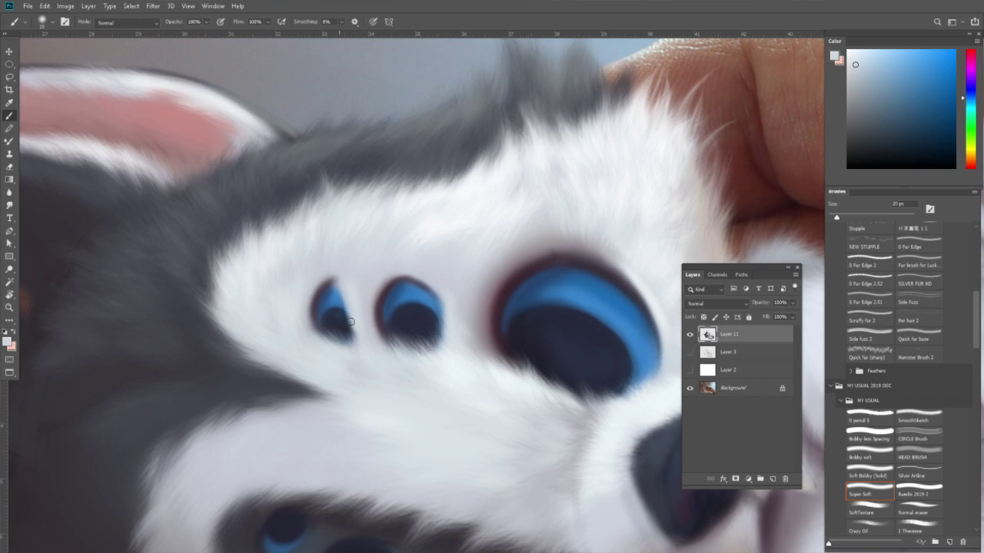
pyautogui.keyDown('alt'); pyautogui.click(342, 322); pyautogui.keyUp('alt')
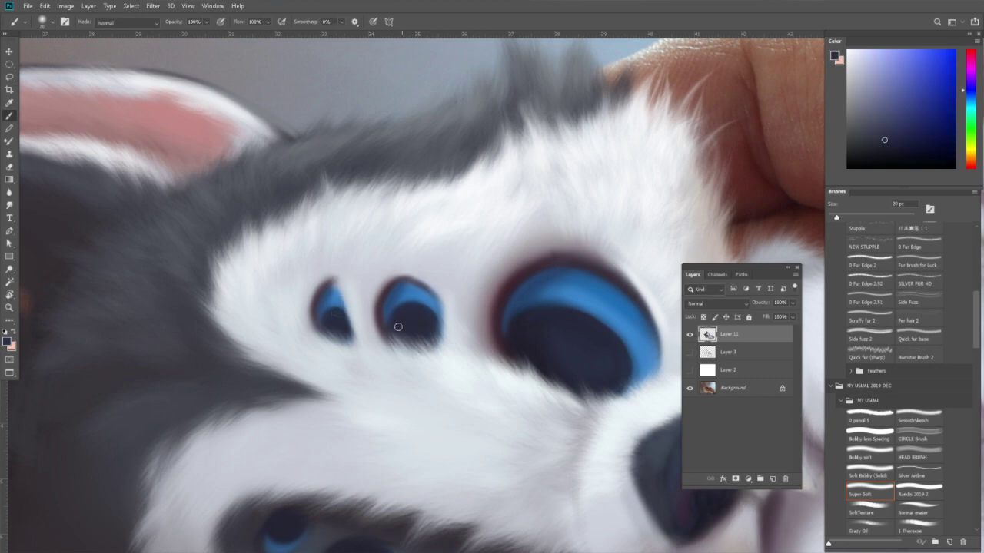
pyautogui.keyDown('alt'); pyautogui.click(543, 324); pyautogui.keyUp('alt')
# Tilt the view about 20 degrees, sample iris blue and pupil navy, and enlarge the brush to 25 px.
pyautogui.moveTo(617, 300); pyautogui.dragTo(521, 337)
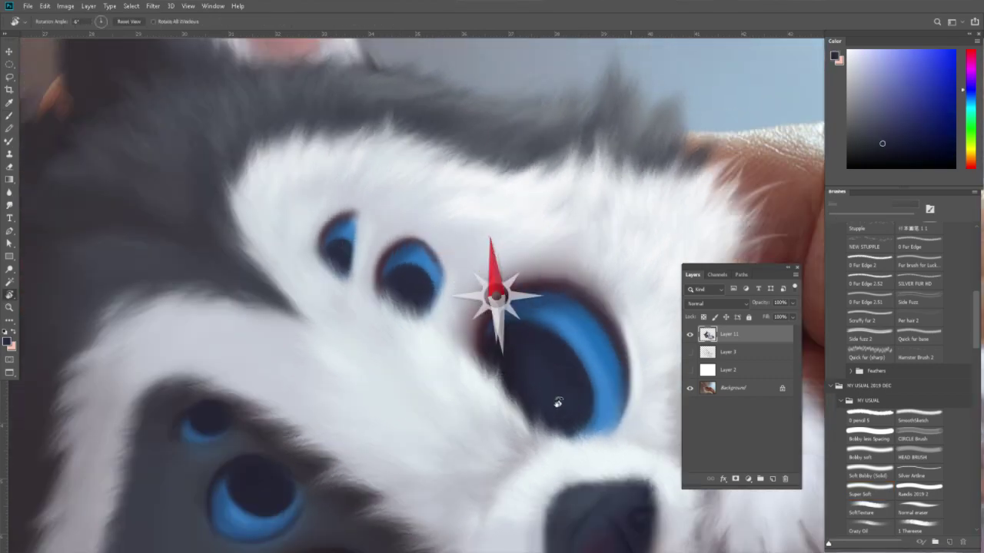
pyautogui.keyDown('alt'); pyautogui.click(522, 337); pyautogui.keyUp('alt')
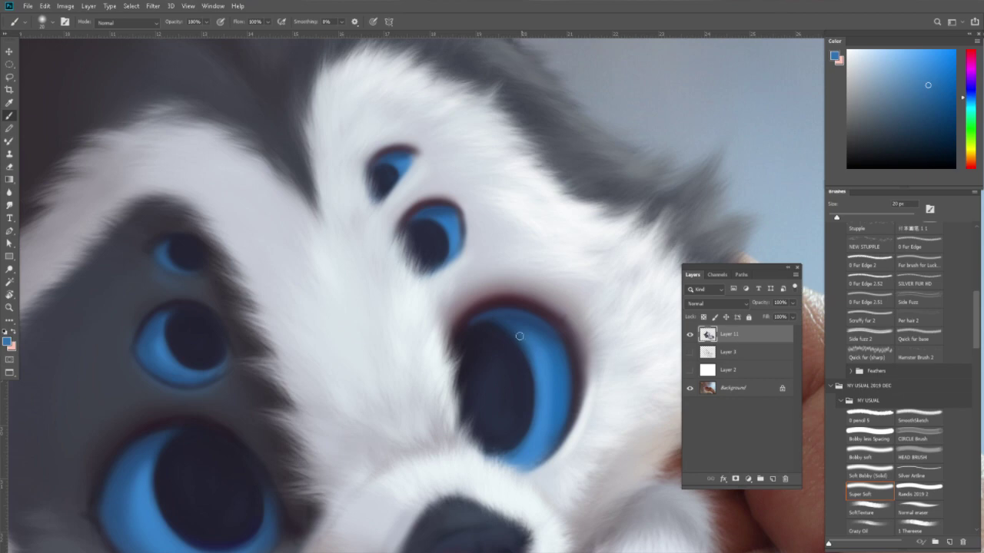
pyautogui.keyDown('alt'); pyautogui.click(549, 369); pyautogui.keyUp('alt')
pyautogui.keyDown('alt'); pyautogui.click(525, 403); pyautogui.keyUp('alt')
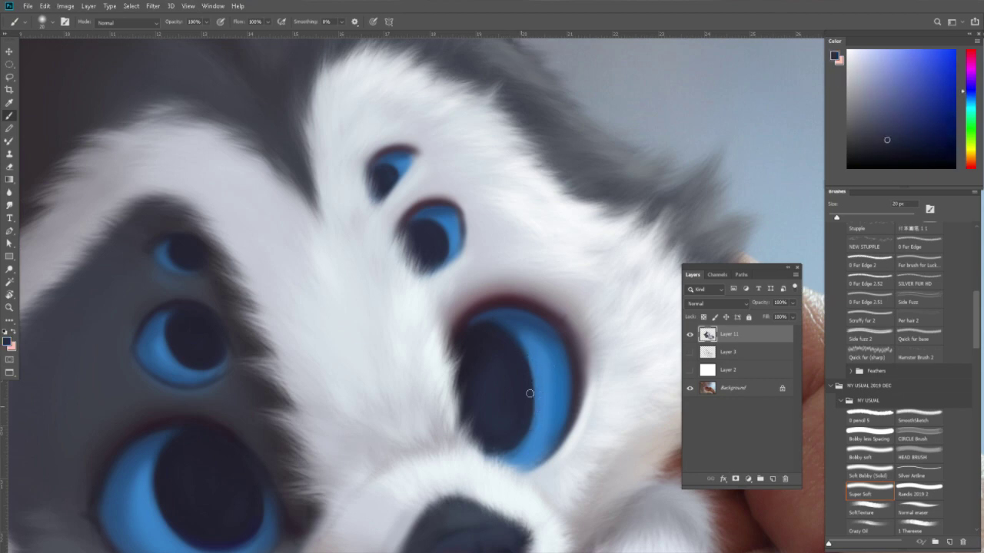
pyautogui.press(']')
pyautogui.press(']')
pyautogui.press(']')
# Rotate the view, shrink the brush to 20 px, and sample a lighter iris blue and pupil navy.
pyautogui.keyDown('alt'); pyautogui.click(475, 334); pyautogui.keyUp('alt')
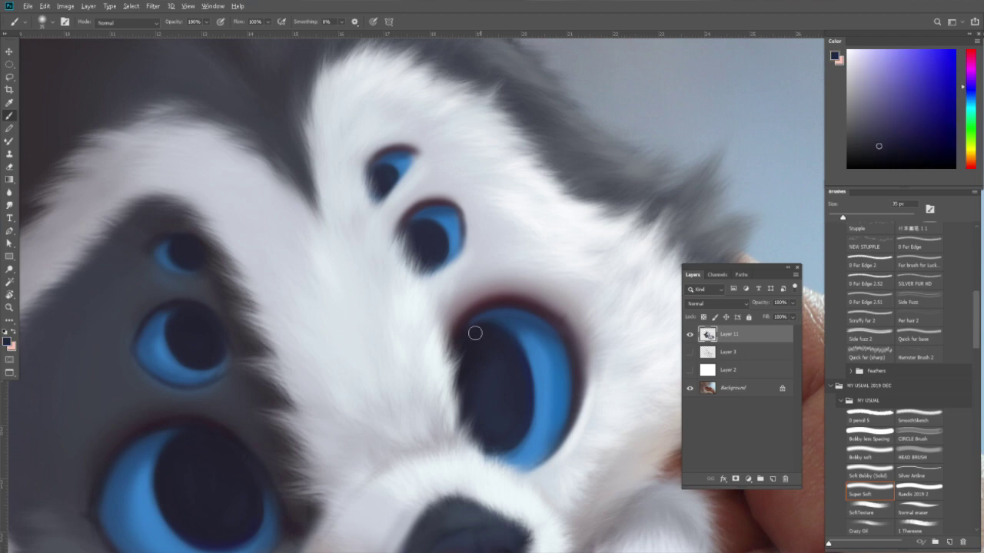
pyautogui.moveTo(509, 342); pyautogui.dragTo(562, 241)
pyautogui.press('[')
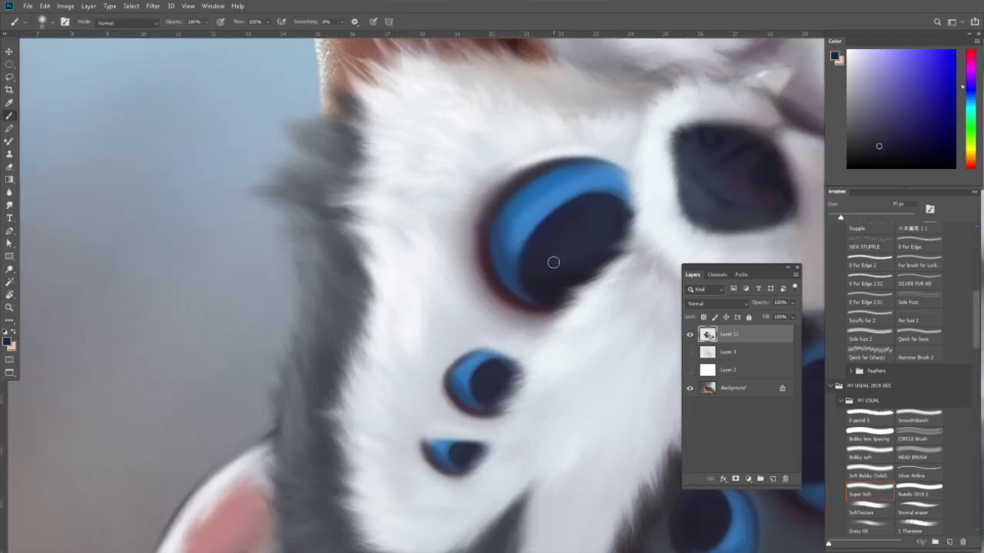
pyautogui.press('[')
pyautogui.press('[')
pyautogui.keyDown('alt'); pyautogui.click(514, 282); pyautogui.keyUp('alt')
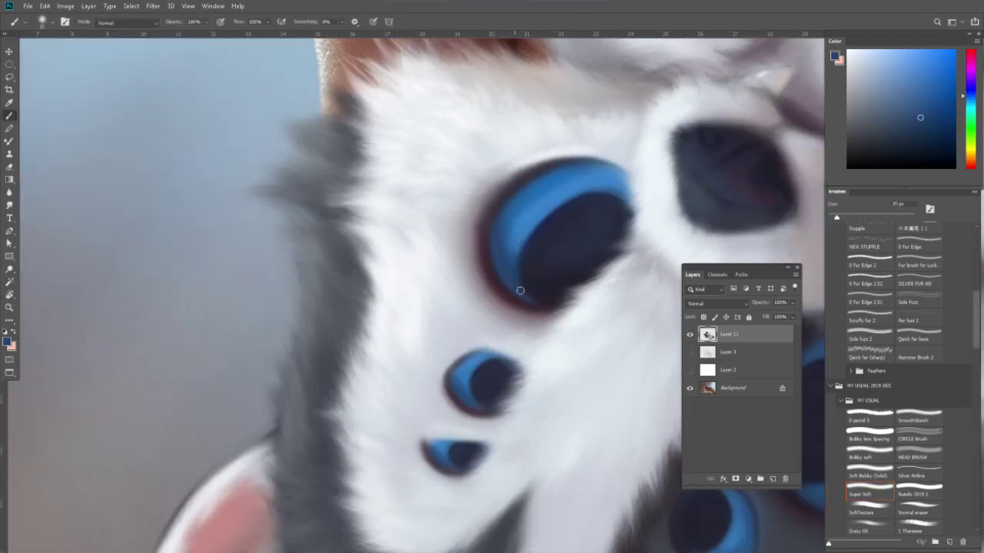
pyautogui.keyDown('alt'); pyautogui.click(531, 249); pyautogui.keyUp('alt')
# Re-angle the view and pick brighter iris blues, pupil navy and a dark purple.
pyautogui.moveTo(550, 281)
pyautogui.mouseDown()
pyautogui.moveTo(507, 274)
pyautogui.moveTo(485, 226)
pyautogui.mouseUp()
pyautogui.keyDown('alt'); pyautogui.click(485, 225); pyautogui.keyUp('alt')
pyautogui.keyDown('alt'); pyautogui.click(489, 194); pyautogui.keyUp('alt')
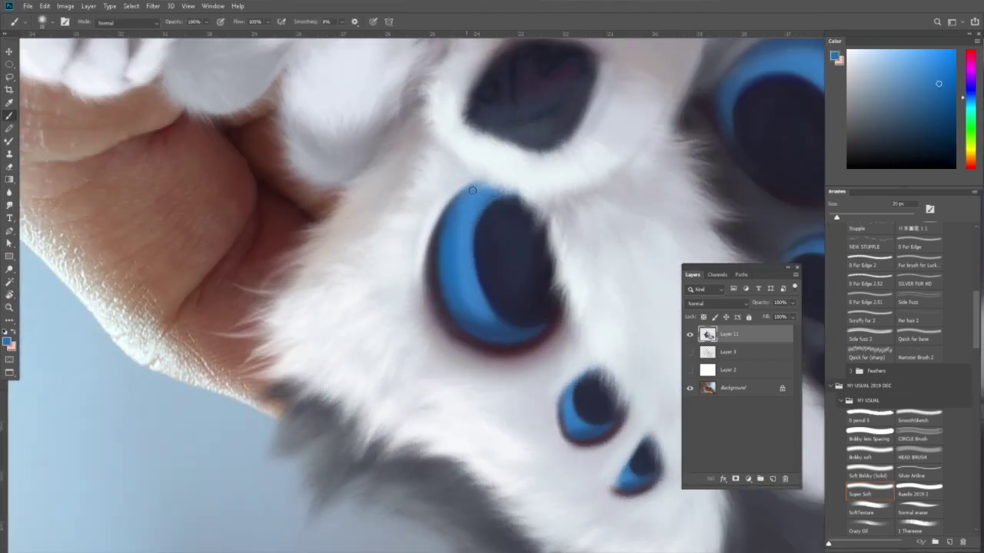
pyautogui.keyDown('alt'); pyautogui.click(465, 229); pyautogui.keyUp('alt')
pyautogui.keyDown('alt'); pyautogui.click(473, 241); pyautogui.keyUp('alt')
pyautogui.keyDown('alt'); pyautogui.click(491, 247); pyautogui.keyUp('alt')
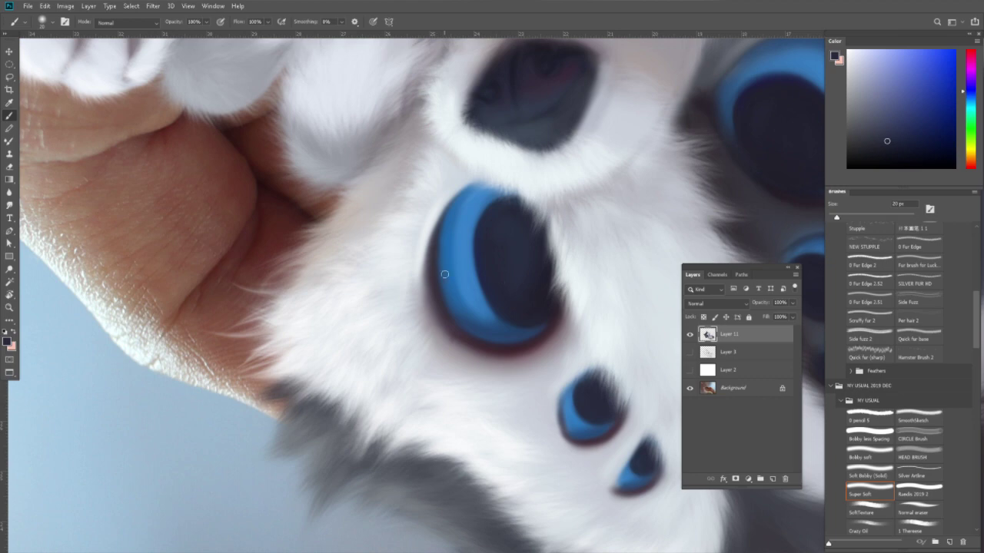
pyautogui.keyDown('alt'); pyautogui.click(450, 302); pyautogui.keyUp('alt')
# Switch the colour to dark red, brush 20 px, and rotate the view about 180 degrees.
pyautogui.moveTo(968, 58); pyautogui.dragTo(969, 49)
pyautogui.click(901, 147)
pyautogui.press('[')
pyautogui.press('r')
pyautogui.moveTo(534, 333); pyautogui.dragTo(459, 269)
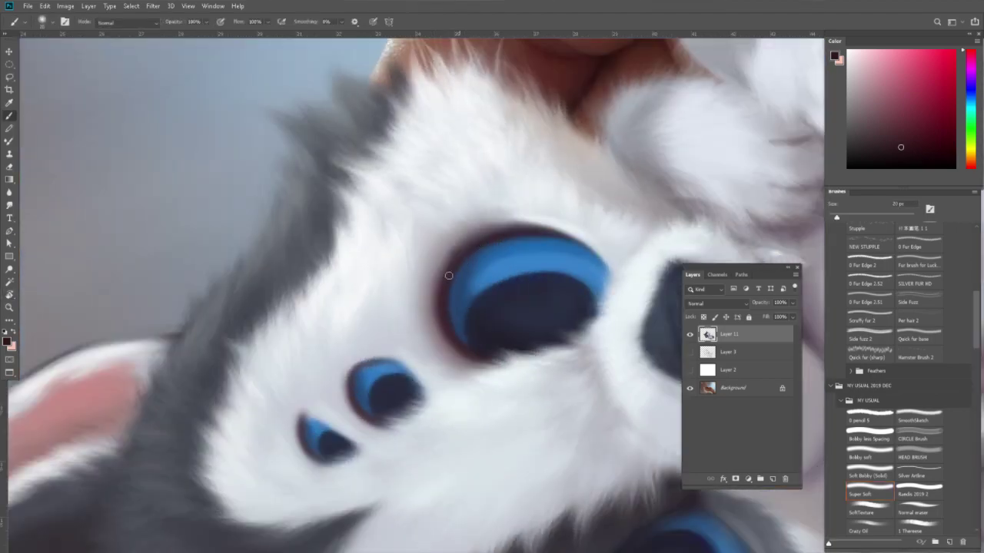
# Rotate the view to about 26 degrees toward the small eyes, pick dark blue and navy, then zoom out.
pyautogui.press('r')
pyautogui.moveTo(610, 284); pyautogui.dragTo(494, 390)
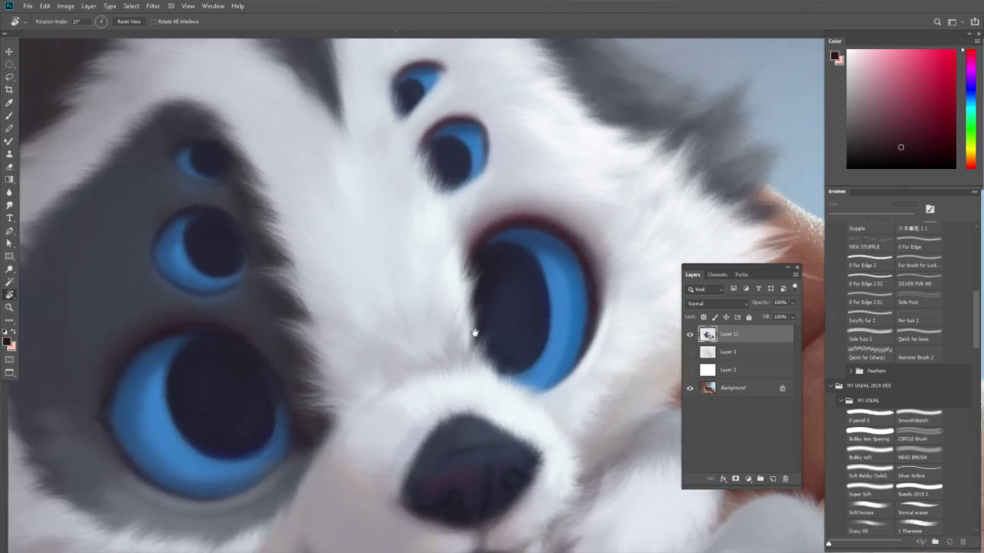
pyautogui.scroll(5, 471, 329)
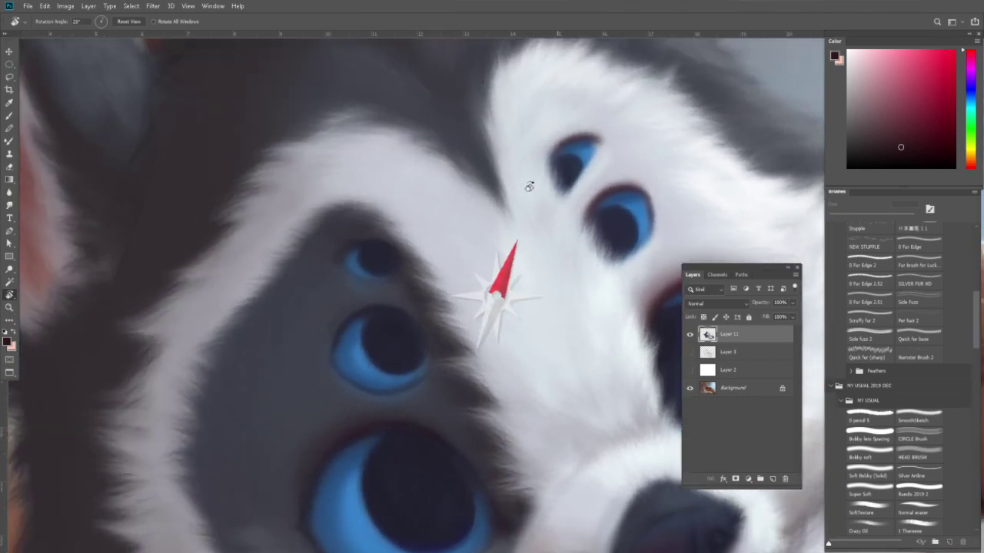
pyautogui.moveTo(529, 187); pyautogui.dragTo(525, 334)
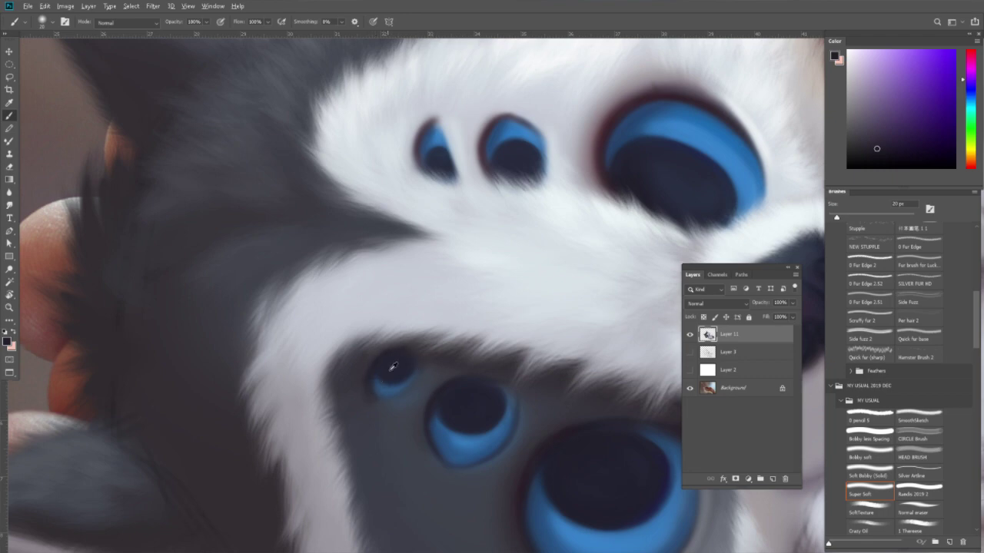
pyautogui.keyDown('alt'); pyautogui.click(541, 497); pyautogui.keyUp('alt')
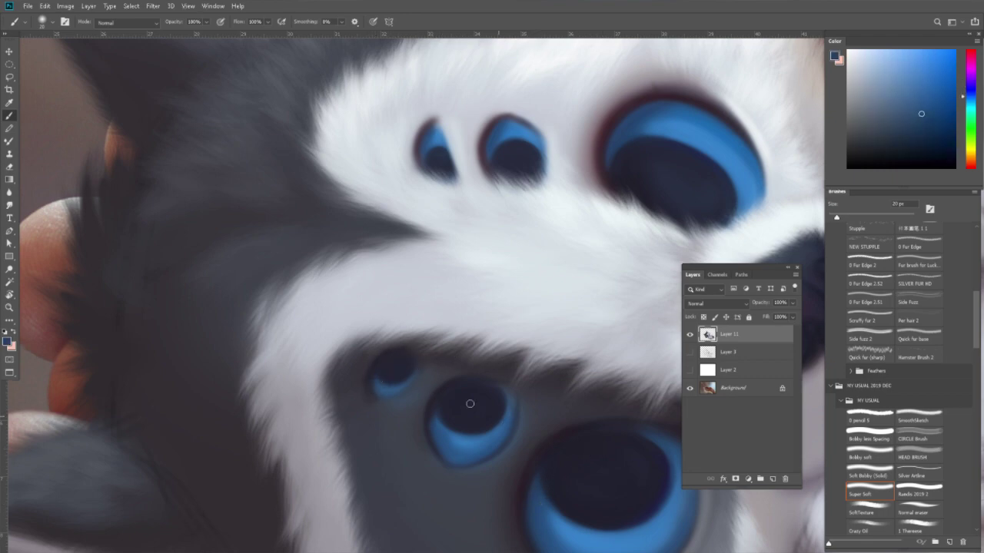
pyautogui.keyDown('alt'); pyautogui.click(401, 376); pyautogui.keyUp('alt')
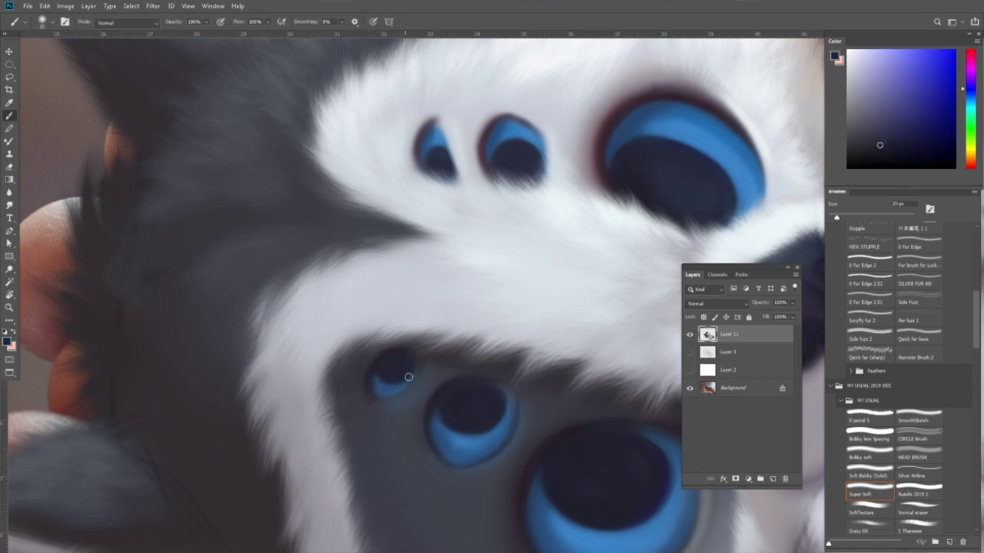
pyautogui.press('z')
pyautogui.moveTo(537, 334); pyautogui.dragTo(605, 336)
# Reset the view upright, zoom in on the nose, and pick a light greyish blue.
pyautogui.press('r')
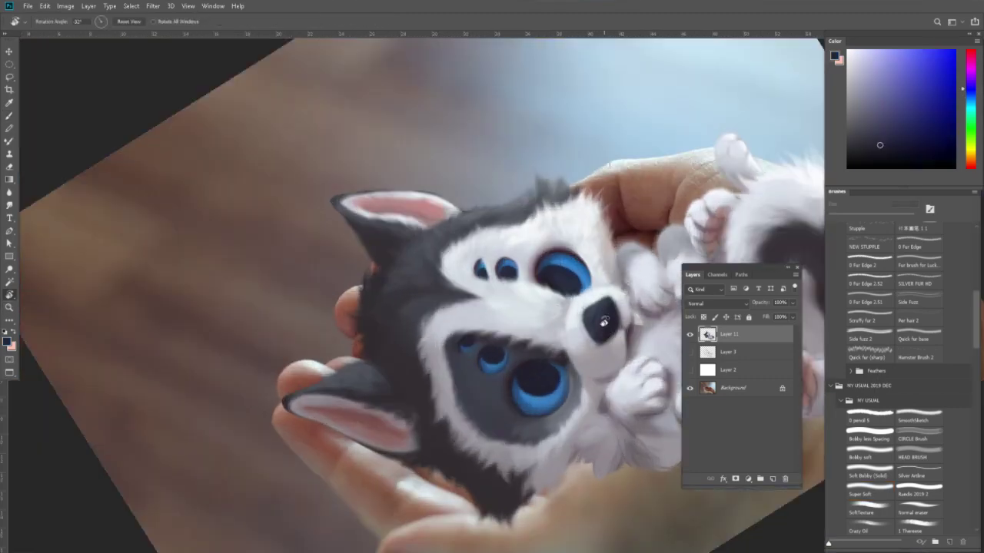
pyautogui.press('Escape')
pyautogui.press('z')
pyautogui.click(597, 370)
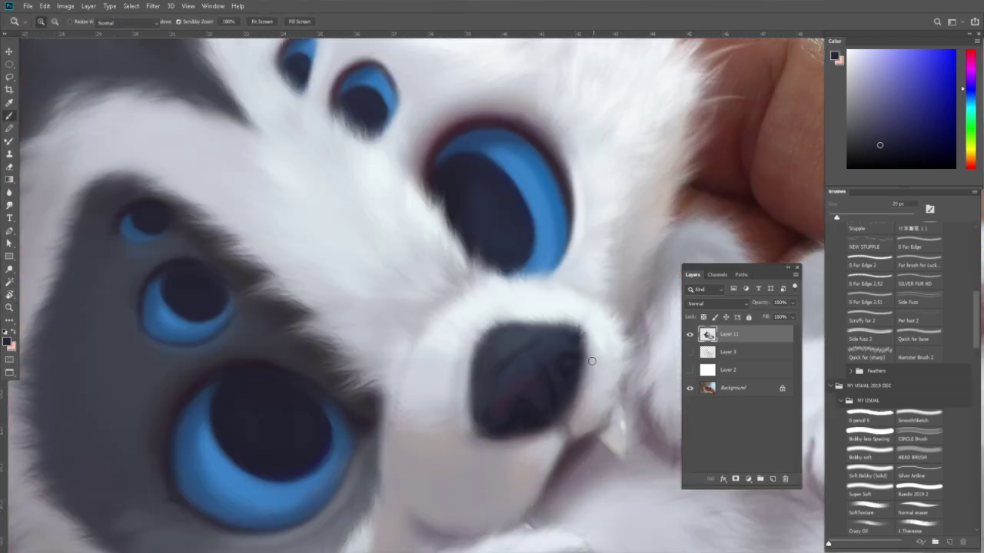
pyautogui.press('b')
pyautogui.keyDown('alt'); pyautogui.click(527, 322); pyautogui.keyUp('alt')
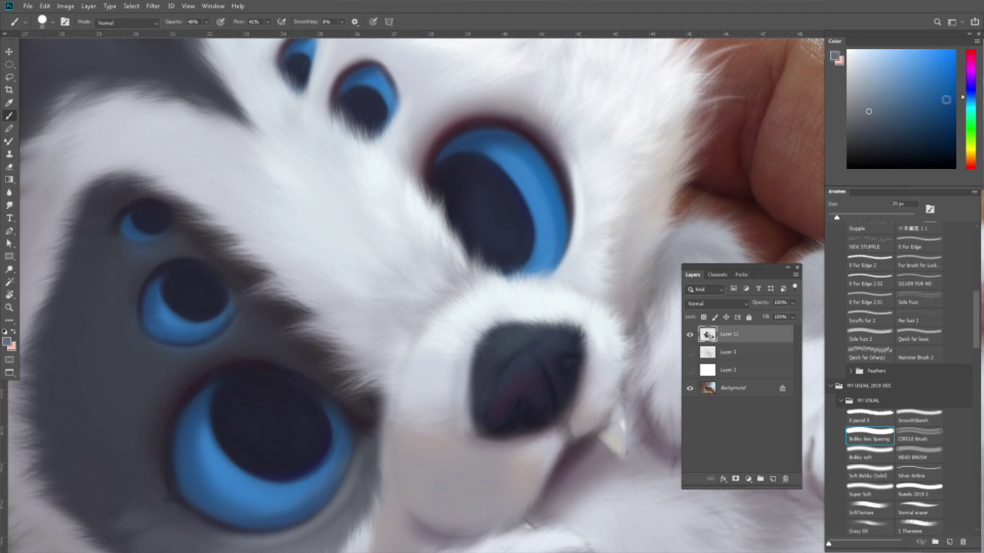
# Paint a faint light highlight and lighter grey strokes on the upper nose, then zoom out.
pyautogui.press(']')
pyautogui.press(']')
pyautogui.press(']')
pyautogui.press('[')
pyautogui.press('[')
pyautogui.moveTo(509, 356)
pyautogui.mouseDown()
pyautogui.moveTo(533, 340)
pyautogui.moveTo(505, 340)
pyautogui.moveTo(553, 333)
pyautogui.mouseUp()
pyautogui.keyDown('alt'); pyautogui.click(512, 352); pyautogui.keyUp('alt')
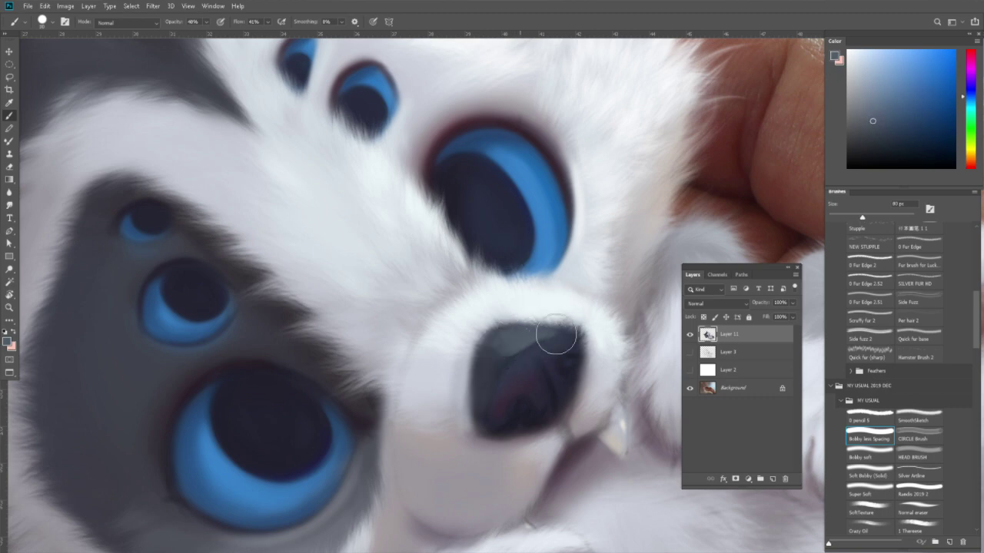
pyautogui.keyDown('alt'); pyautogui.click(536, 346); pyautogui.keyUp('alt')
pyautogui.press('z')
pyautogui.keyDown('alt'); pyautogui.click(576, 338); pyautogui.keyUp('alt')
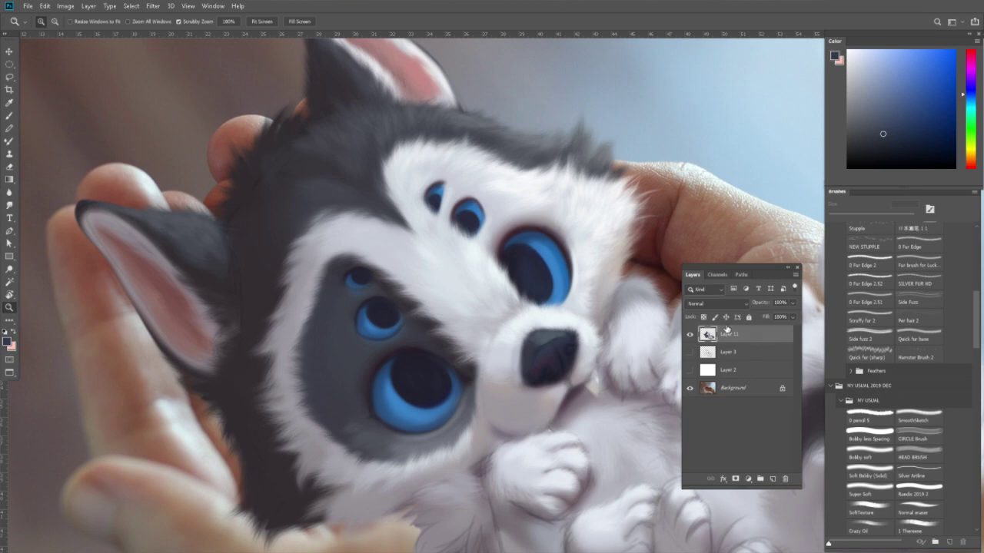
# Zoom back in and sample nose colours, shifting the hue toward red and violet-blue.
pyautogui.press('b')
pyautogui.scroll(1, 551, 339)
pyautogui.scroll(1, 551, 339)
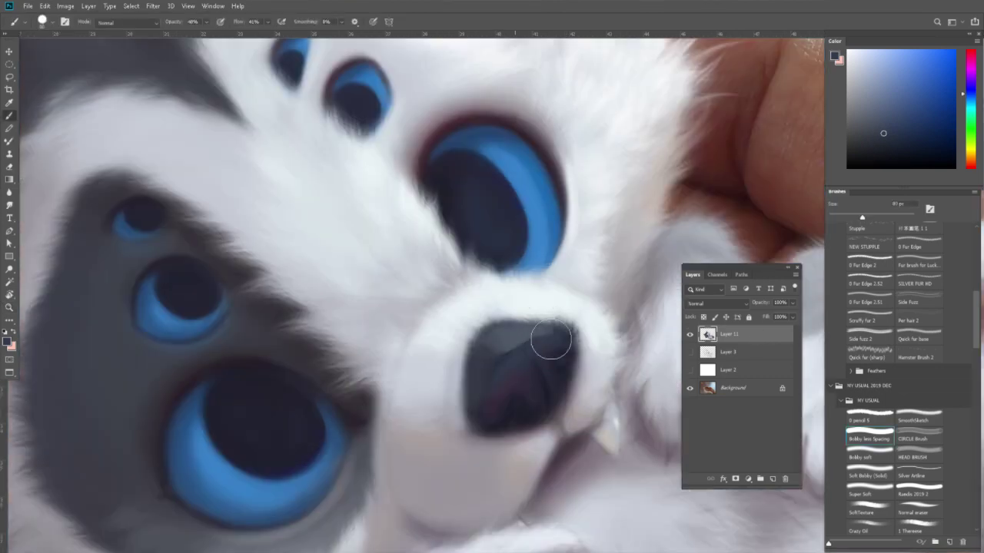
pyautogui.keyDown('alt'); pyautogui.click(556, 317); pyautogui.keyUp('alt')
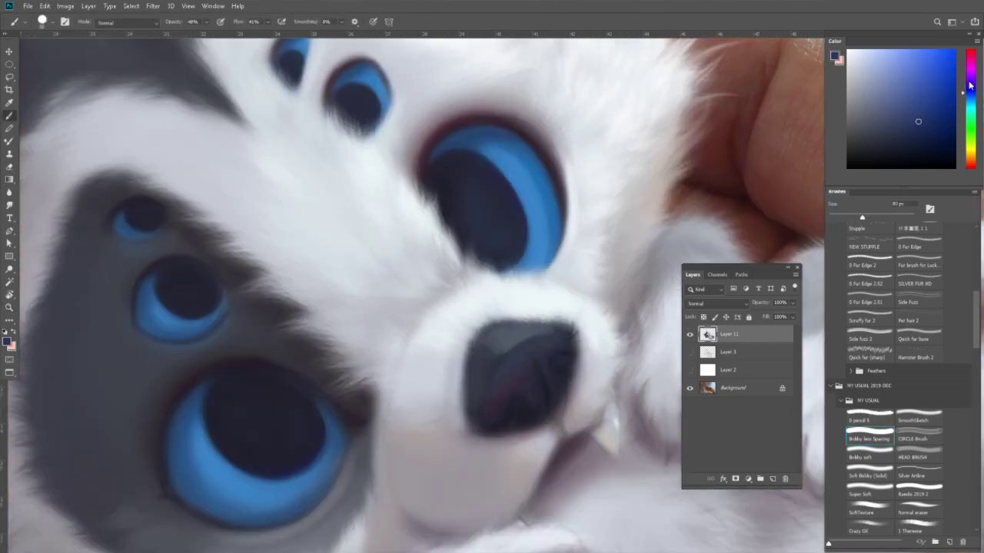
pyautogui.moveTo(969, 86); pyautogui.dragTo(970, 50)
pyautogui.keyDown('alt'); pyautogui.click(554, 336); pyautogui.keyUp('alt')
pyautogui.click(971, 89)
# Sample a lighter nose shade and paint a highlight on the upper-left nose.
pyautogui.keyDown('alt'); pyautogui.click(549, 340); pyautogui.keyUp('alt')
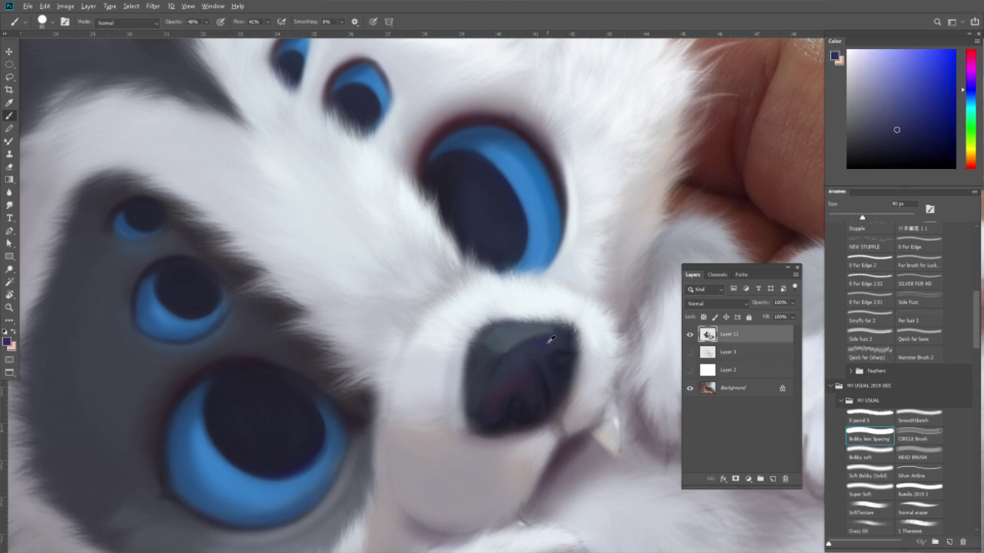
pyautogui.keyDown('alt'); pyautogui.click(544, 335); pyautogui.keyUp('alt')
pyautogui.keyDown('alt'); pyautogui.click(515, 352); pyautogui.keyUp('alt')
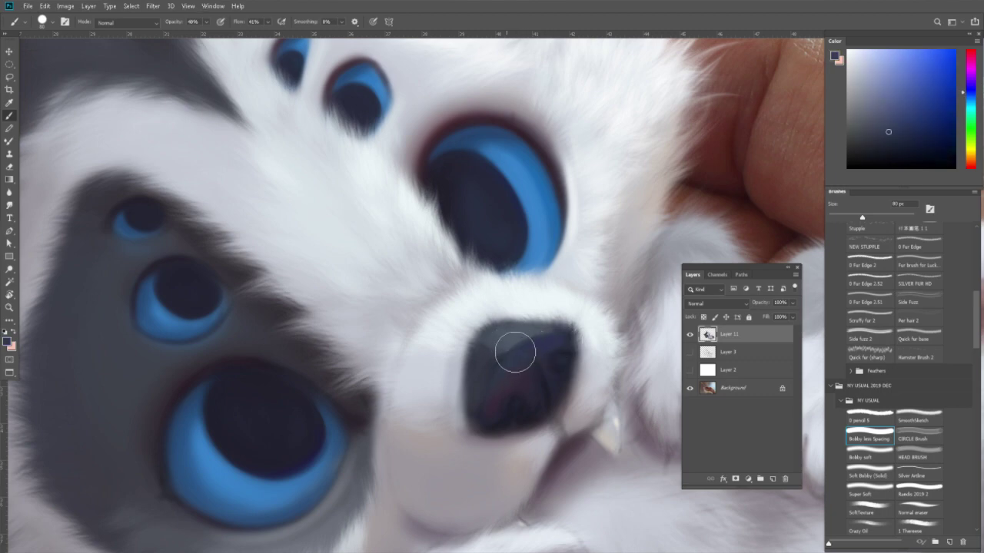
pyautogui.keyDown('alt'); pyautogui.click(540, 326); pyautogui.keyUp('alt')
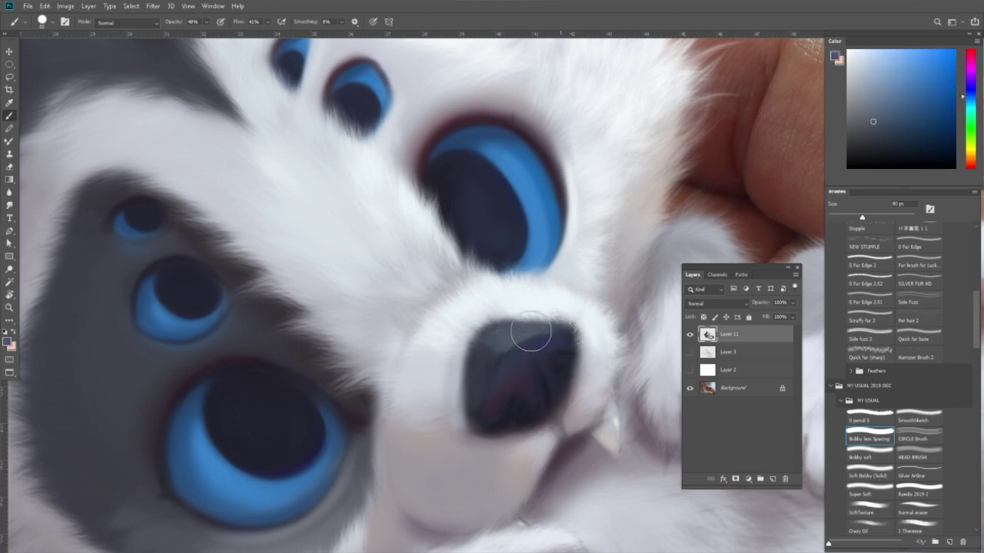
pyautogui.moveTo(483, 356); pyautogui.dragTo(503, 351)
# Sample highlight shades from the nose, including a lighter cyan-blue, dark navy and grey-blue.
pyautogui.keyDown('alt'); pyautogui.click(530, 340); pyautogui.keyUp('alt')
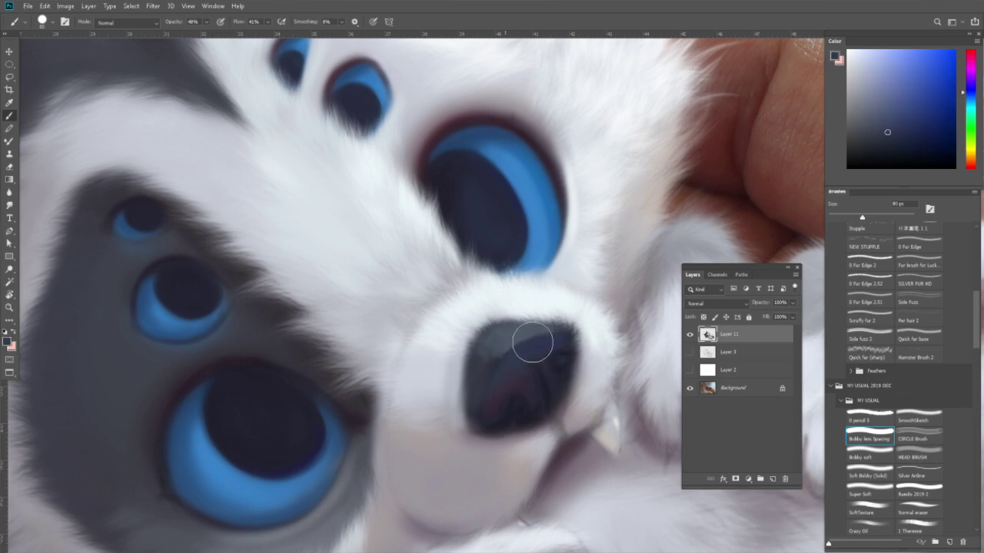
pyautogui.keyDown('alt'); pyautogui.click(528, 314); pyautogui.keyUp('alt')
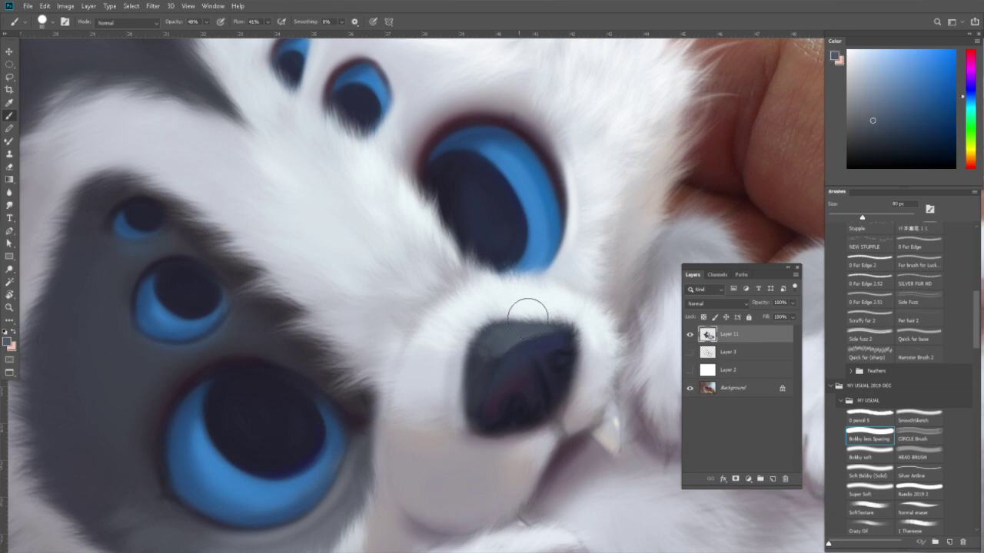
pyautogui.click(970, 101)
pyautogui.keyDown('alt'); pyautogui.click(520, 337); pyautogui.keyUp('alt')
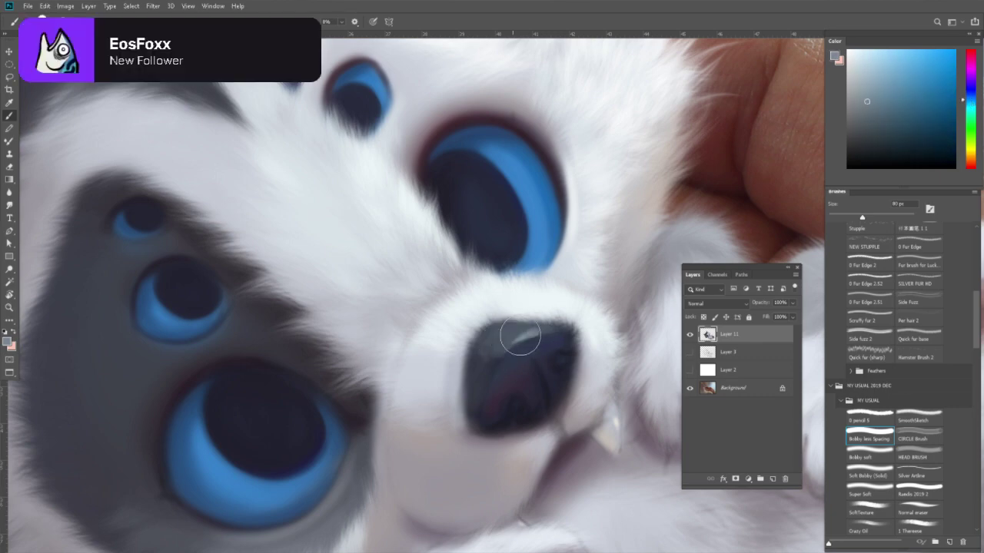
pyautogui.keyDown('alt'); pyautogui.click(520, 350); pyautogui.keyUp('alt')
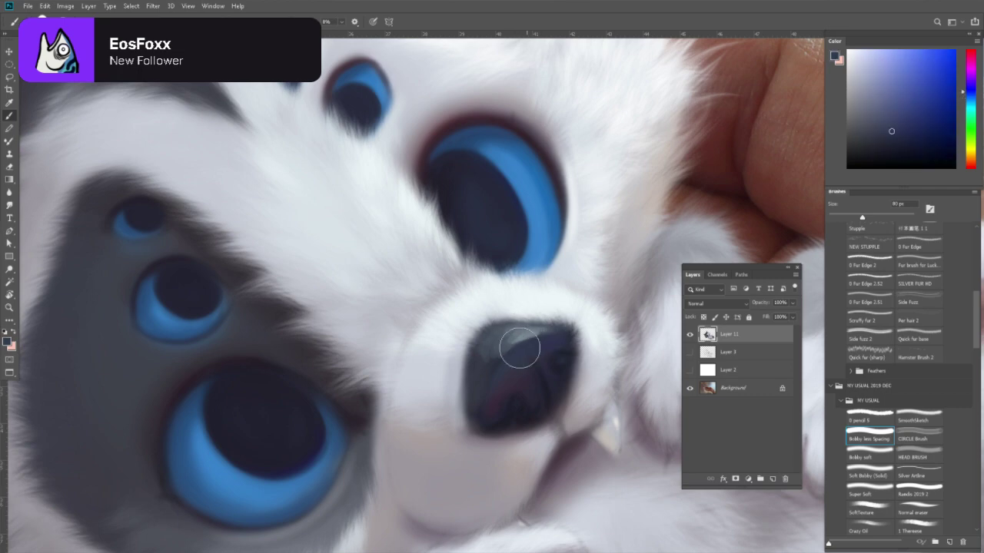
pyautogui.keyDown('alt'); pyautogui.click(548, 334); pyautogui.keyUp('alt')
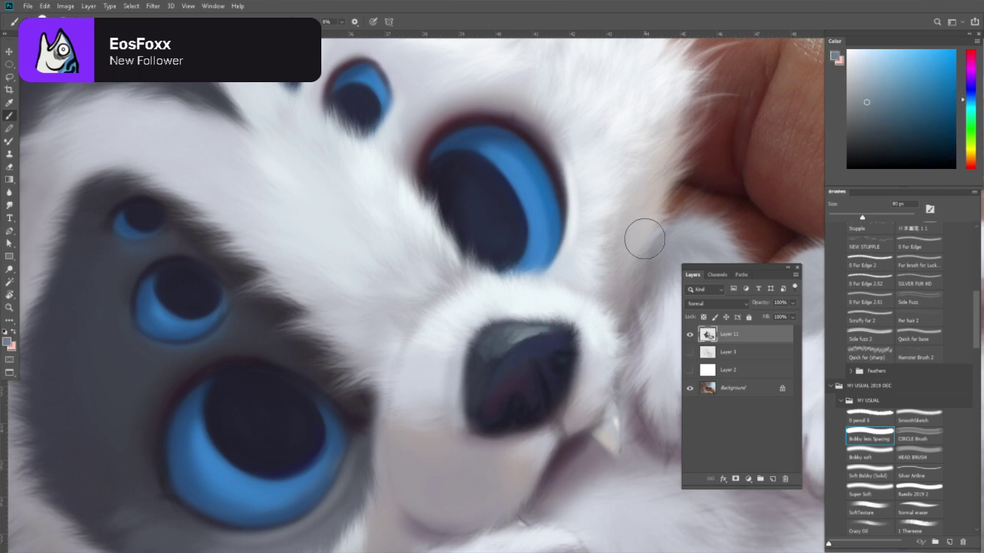
# Try a light cream, resample grey-blue and navy from the nose, then zoom out to the face.
pyautogui.click(866, 52)
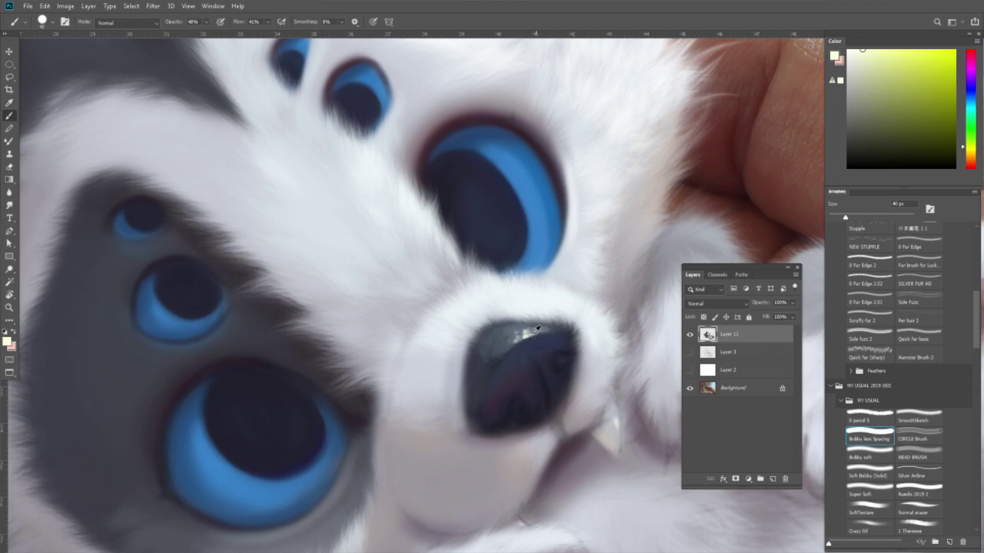
pyautogui.keyDown('alt'); pyautogui.click(538, 329); pyautogui.keyUp('alt')
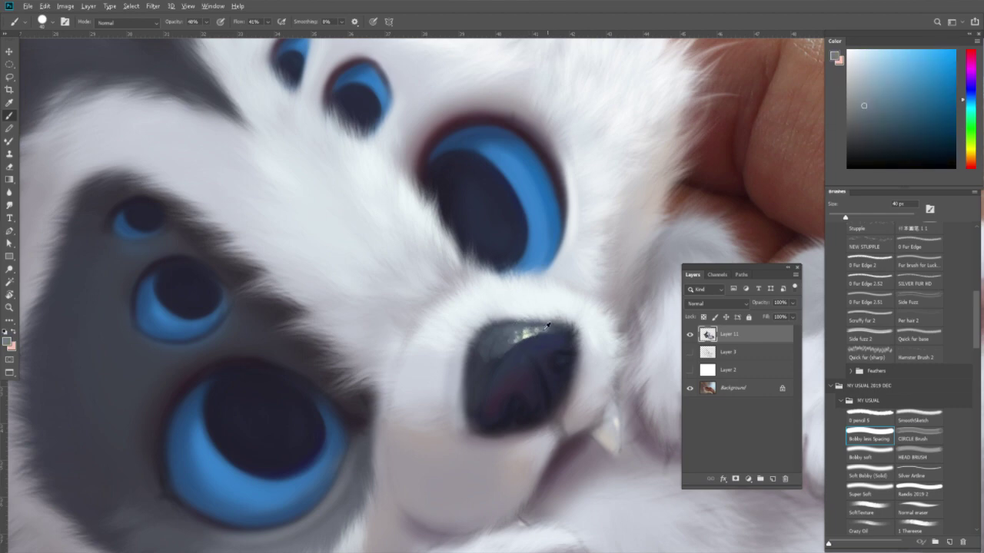
pyautogui.keyDown('alt'); pyautogui.click(549, 329); pyautogui.keyUp('alt')
pyautogui.press('z')
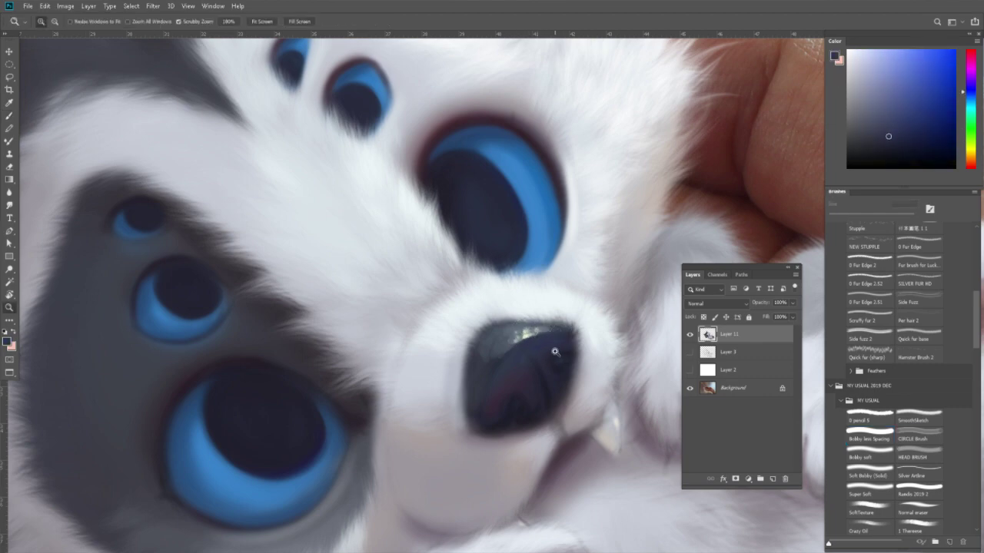
pyautogui.moveTo(565, 346); pyautogui.dragTo(568, 348)
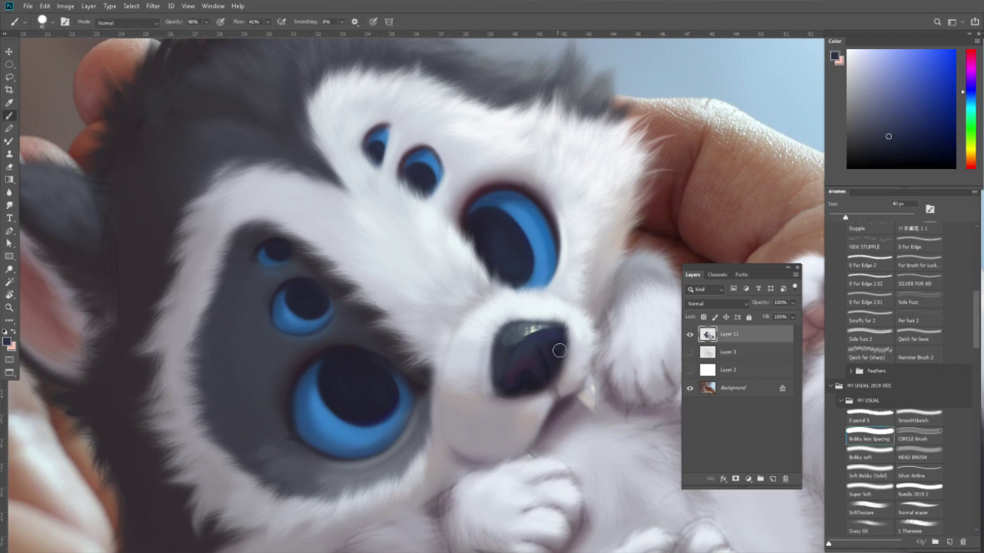
# Tilt the view and paint a dark groove down the middle of the nose with the soft brush.
pyautogui.press('r')
pyautogui.moveTo(558, 336)
pyautogui.mouseDown()
pyautogui.moveTo(538, 405)
pyautogui.moveTo(588, 362)
pyautogui.mouseUp()
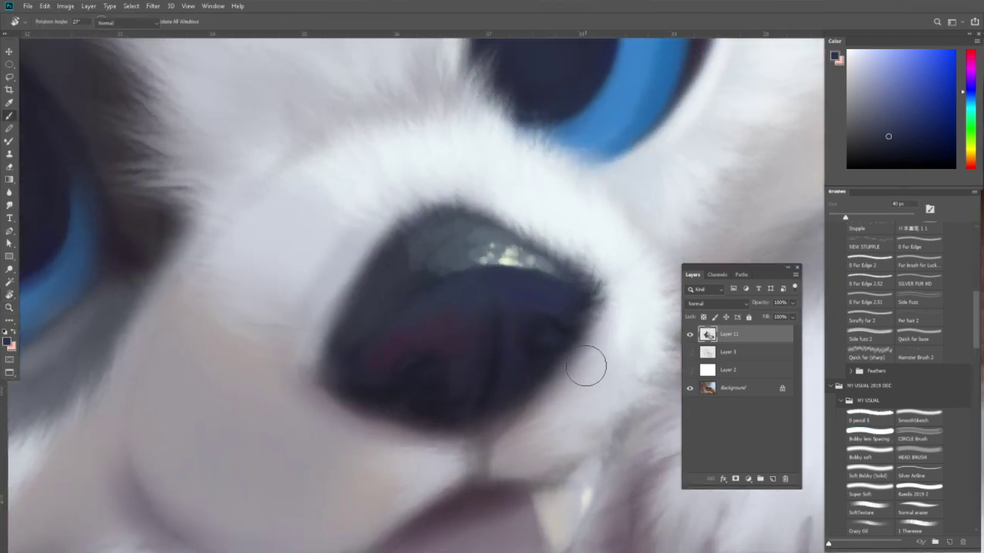
pyautogui.press('b')
pyautogui.keyDown('alt'); pyautogui.click(480, 343); pyautogui.keyUp('alt')
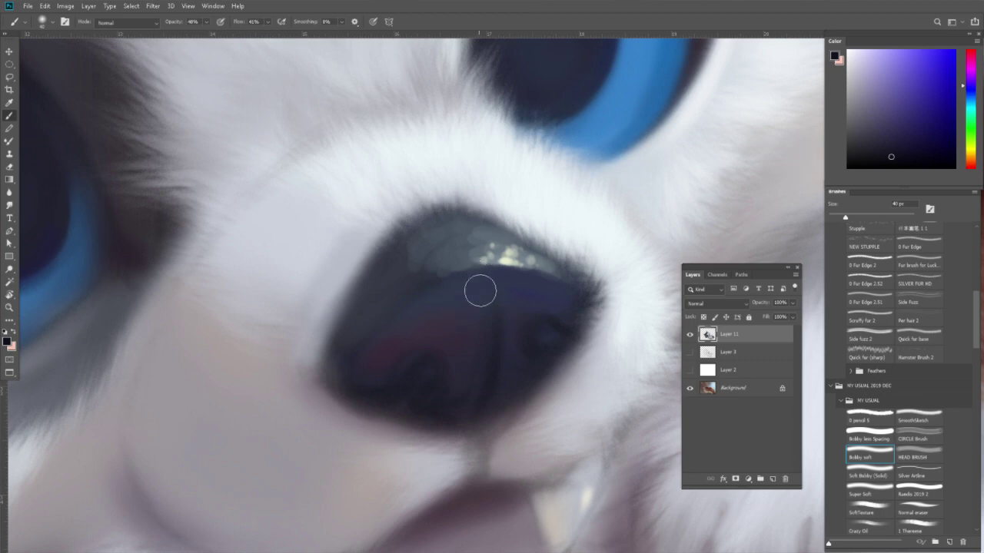
pyautogui.moveTo(478, 277); pyautogui.dragTo(474, 417)
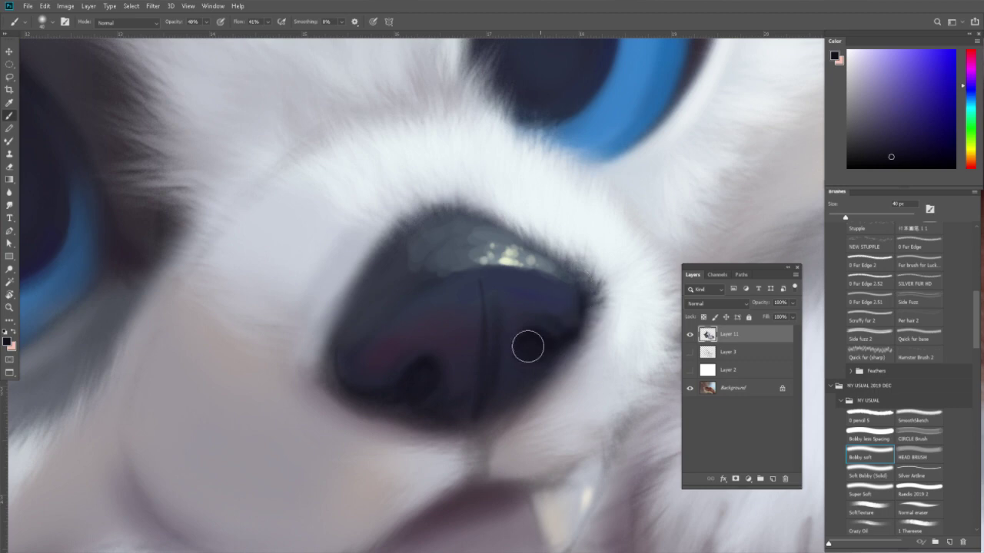
# Enlarge the brush to 60 px, paint a light stroke down the nose bridge, and sample tones.
pyautogui.press(']')
pyautogui.press(']')
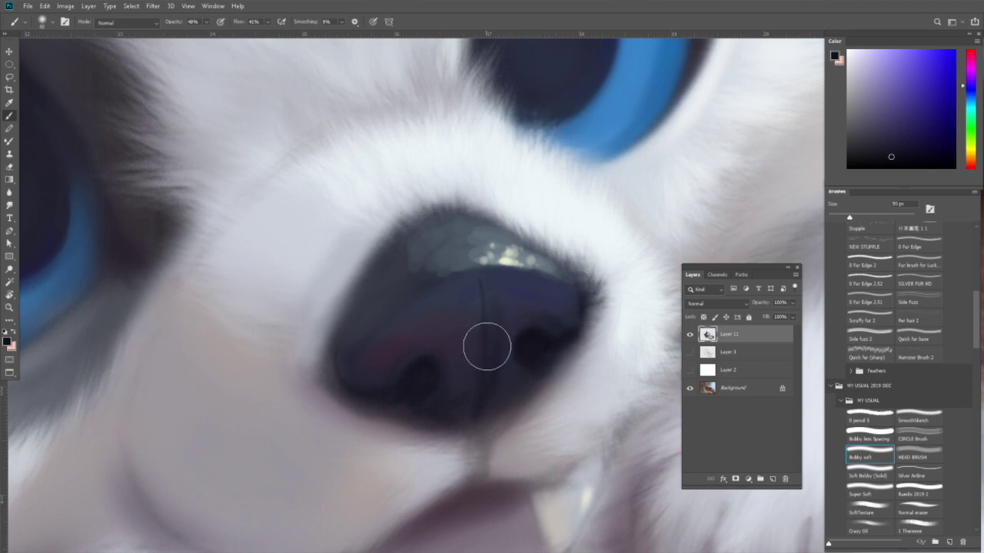
pyautogui.keyDown('alt'); pyautogui.click(499, 305); pyautogui.keyUp('alt')
pyautogui.moveTo(498, 301); pyautogui.dragTo(491, 387)
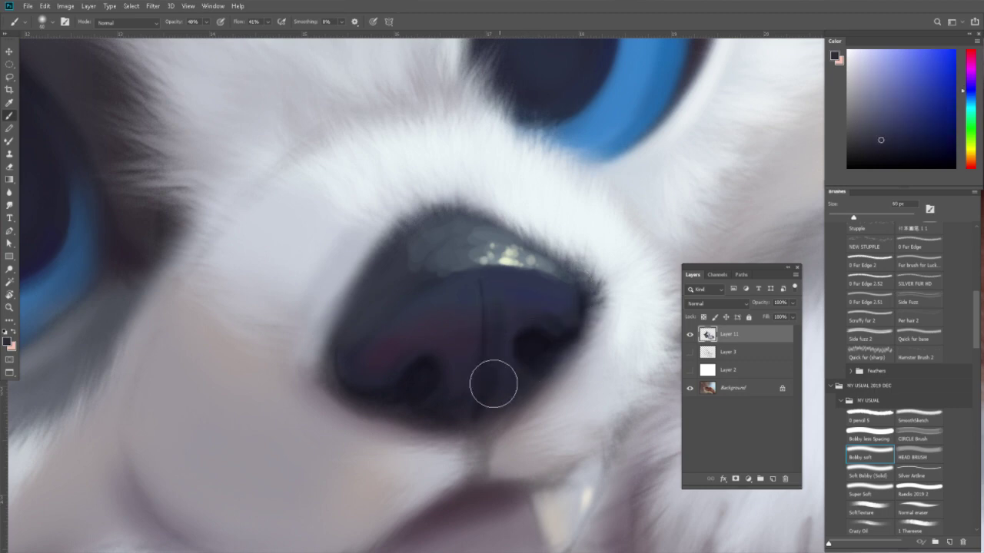
pyautogui.keyDown('alt'); pyautogui.click(478, 277); pyautogui.keyUp('alt')
pyautogui.keyDown('alt'); pyautogui.click(530, 353); pyautogui.keyUp('alt')
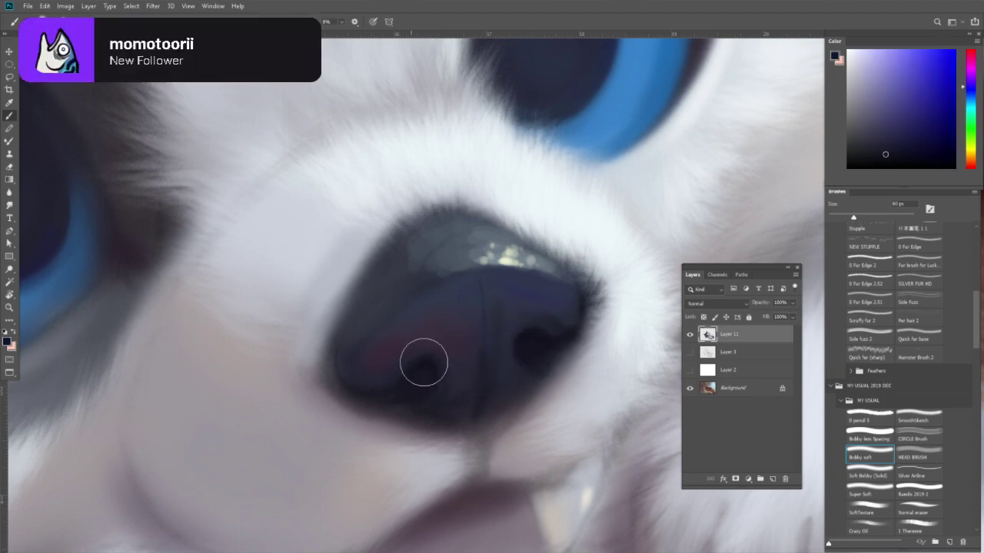
pyautogui.keyDown('alt'); pyautogui.click(553, 293); pyautogui.keyUp('alt')
pyautogui.keyDown('alt'); pyautogui.click(557, 323); pyautogui.keyUp('alt')
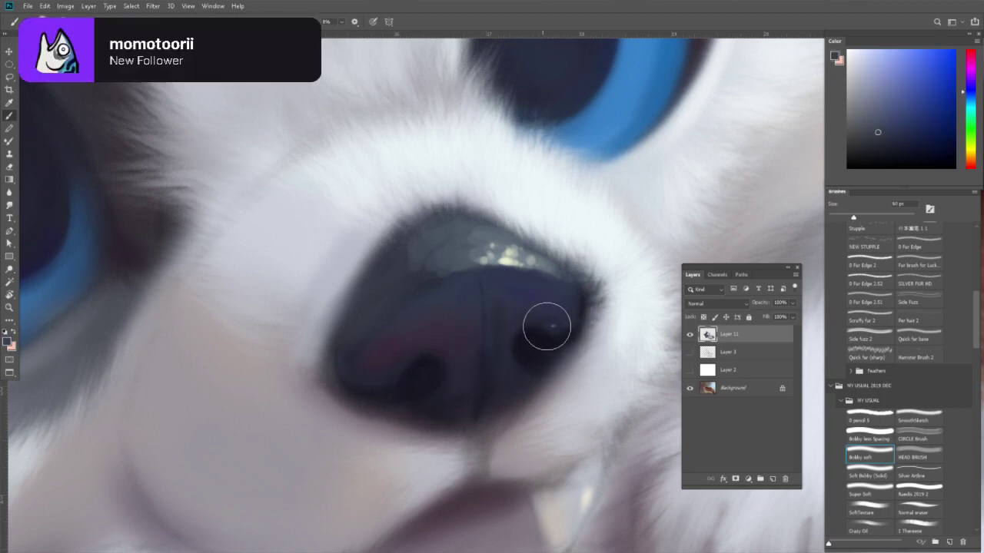
pyautogui.keyDown('alt'); pyautogui.click(546, 326); pyautogui.keyUp('alt')
# Light the nostril rims: upper-right edge, lower nostril, between nostrils, left nostril in soft pink.
pyautogui.keyDown('alt'); pyautogui.click(592, 335); pyautogui.keyUp('alt')
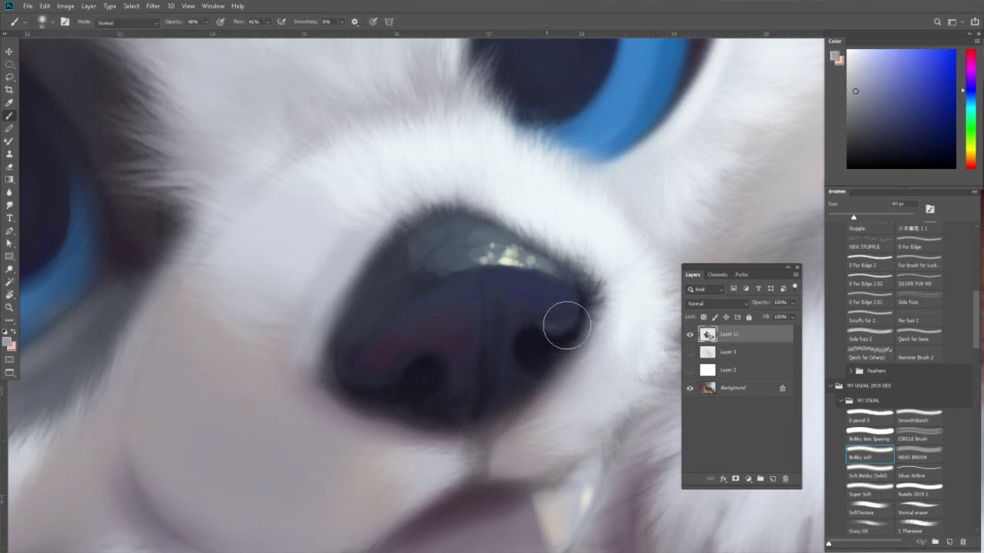
pyautogui.moveTo(550, 331); pyautogui.dragTo(567, 324)
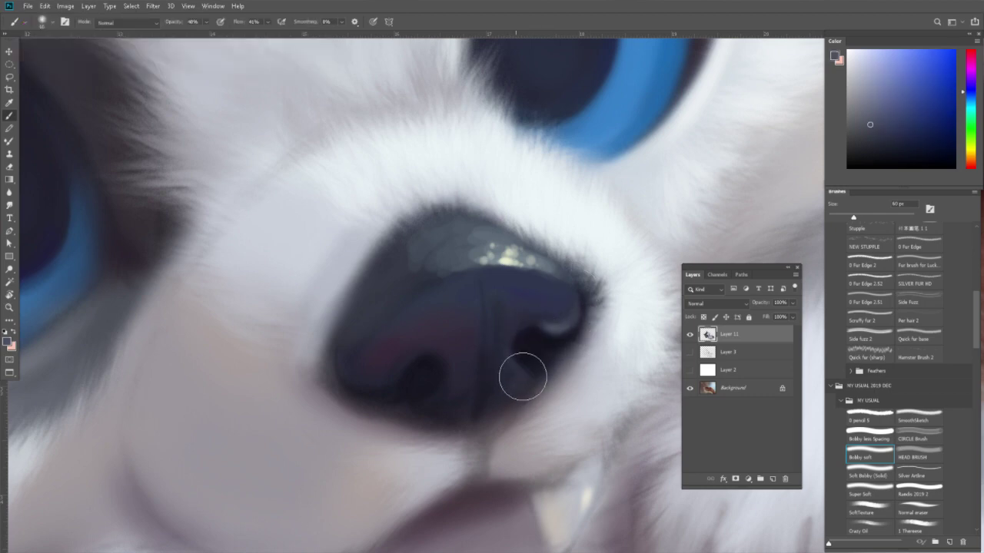
pyautogui.moveTo(520, 373); pyautogui.dragTo(509, 372)
pyautogui.moveTo(445, 408); pyautogui.dragTo(450, 402)
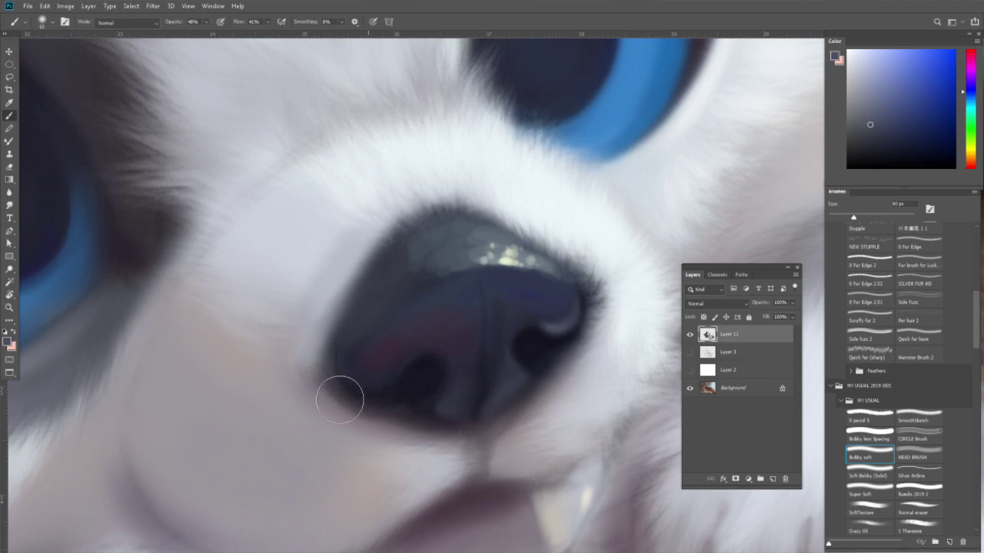
pyautogui.keyDown('alt'); pyautogui.click(355, 374); pyautogui.keyUp('alt')
pyautogui.moveTo(354, 373); pyautogui.dragTo(375, 380)
# Dab a near-white glint inside the left nostril with a crisper brush, then return to the soft brush.
pyautogui.keyDown('alt'); pyautogui.click(370, 357); pyautogui.keyUp('alt')
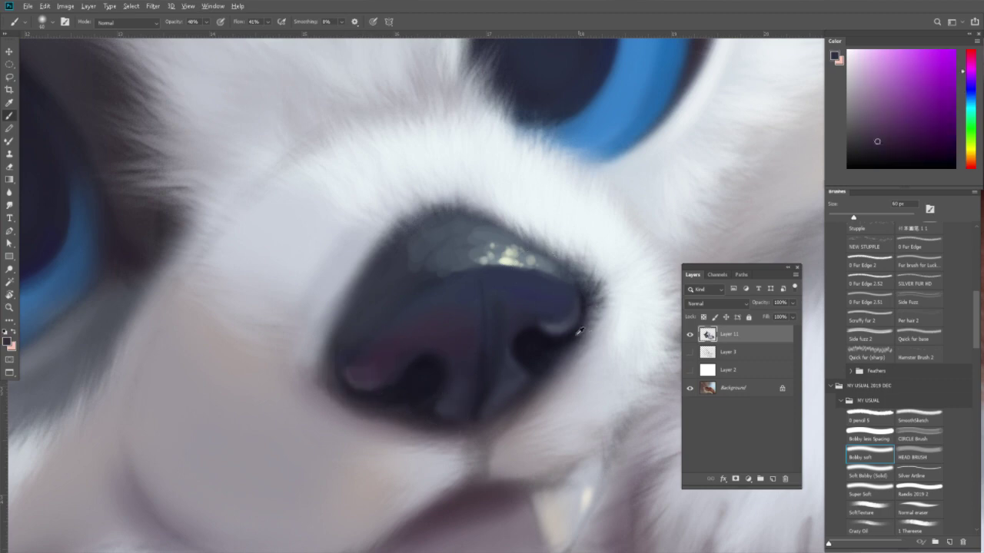
pyautogui.keyDown('alt'); pyautogui.click(572, 323); pyautogui.keyUp('alt')
pyautogui.keyDown('alt'); pyautogui.click(522, 336); pyautogui.keyUp('alt')
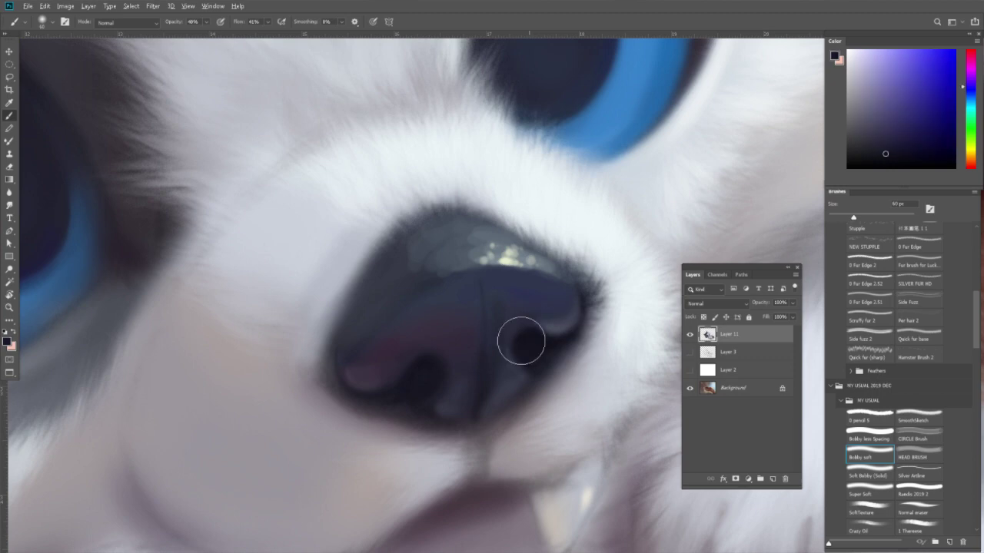
pyautogui.keyDown('alt'); pyautogui.click(513, 258); pyautogui.keyUp('alt')
pyautogui.click(869, 438)
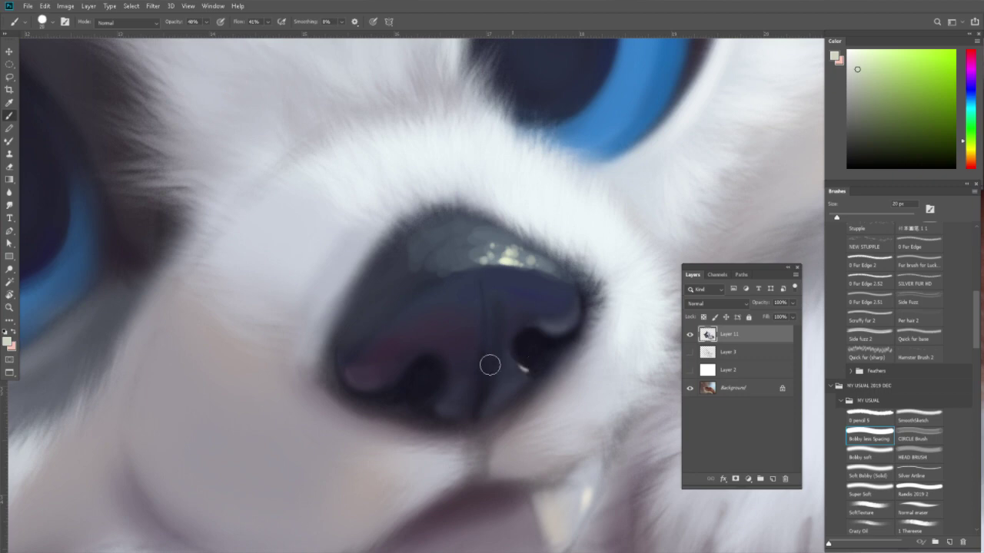
pyautogui.click(428, 400)
pyautogui.press(']')
pyautogui.press(']')
pyautogui.press(']')
pyautogui.click(875, 452)
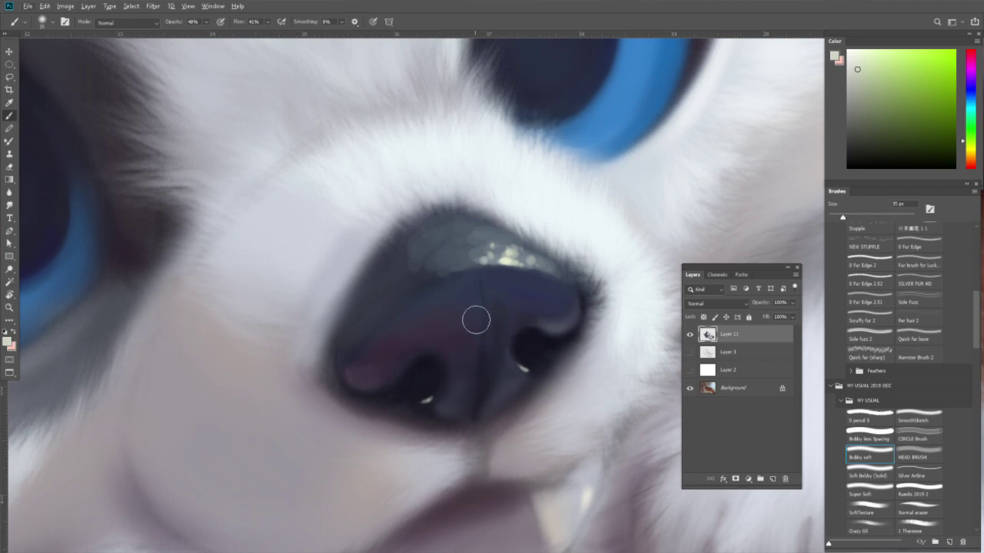
# Enlarge the brush to 70 px, sample navy and purple, and pick a dark red for the nostrils.
pyautogui.press(']')
pyautogui.press(']')
pyautogui.press(']')
pyautogui.press(']')
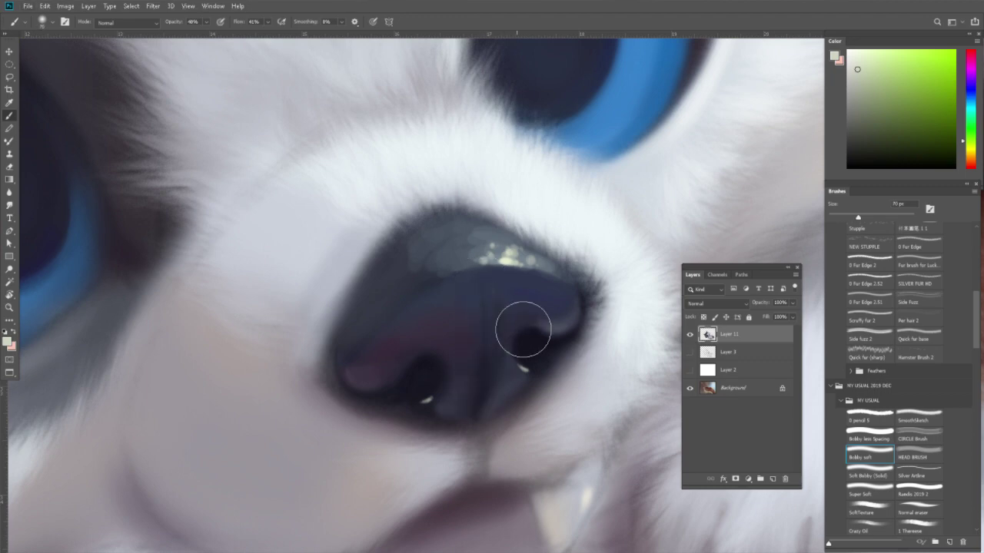
pyautogui.keyDown('alt'); pyautogui.click(506, 321); pyautogui.keyUp('alt')
pyautogui.keyDown('alt'); pyautogui.click(481, 301); pyautogui.keyUp('alt')
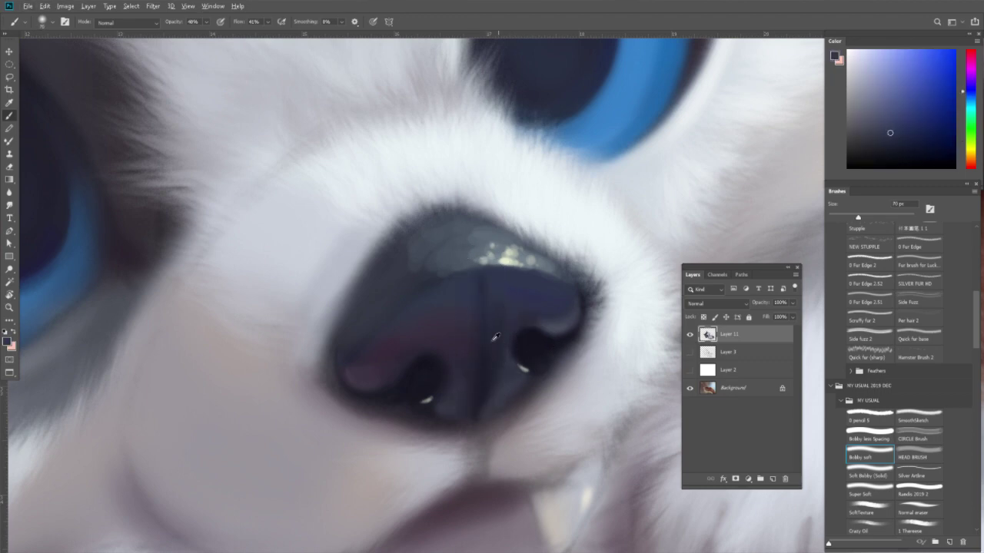
pyautogui.keyDown('alt'); pyautogui.click(479, 336); pyautogui.keyUp('alt')
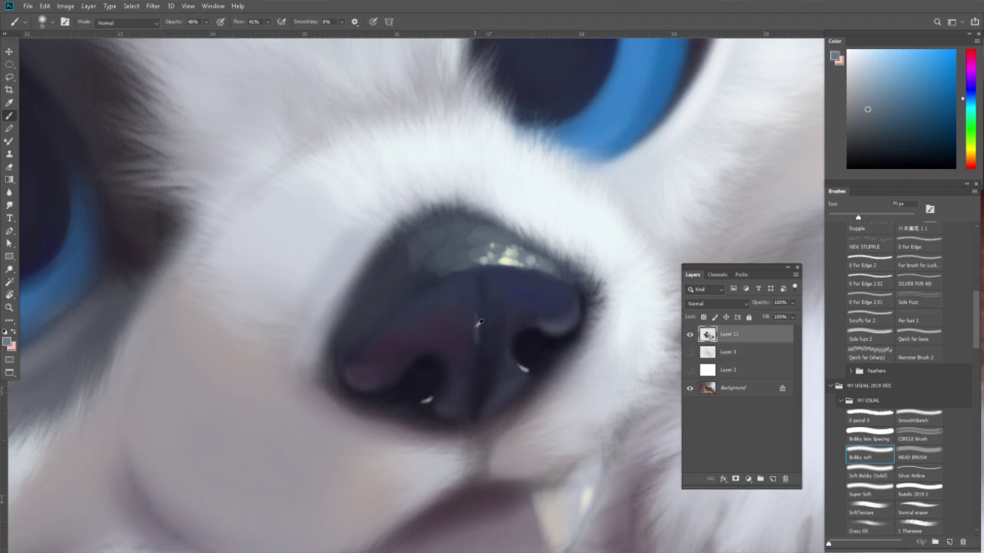
pyautogui.keyDown('alt'); pyautogui.click(474, 325); pyautogui.keyUp('alt')
pyautogui.keyDown('alt'); pyautogui.click(538, 330); pyautogui.keyUp('alt')
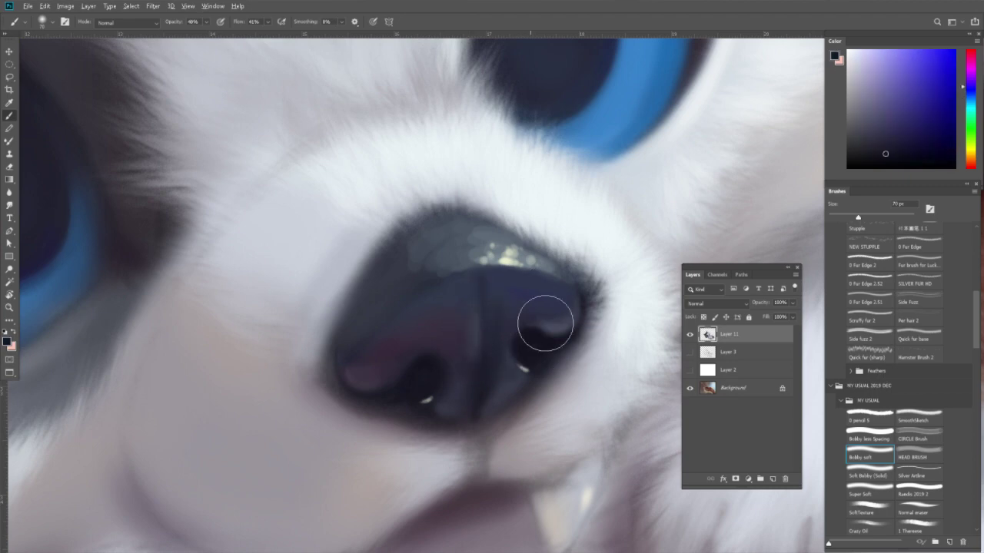
pyautogui.click(919, 136)
pyautogui.click(968, 54)
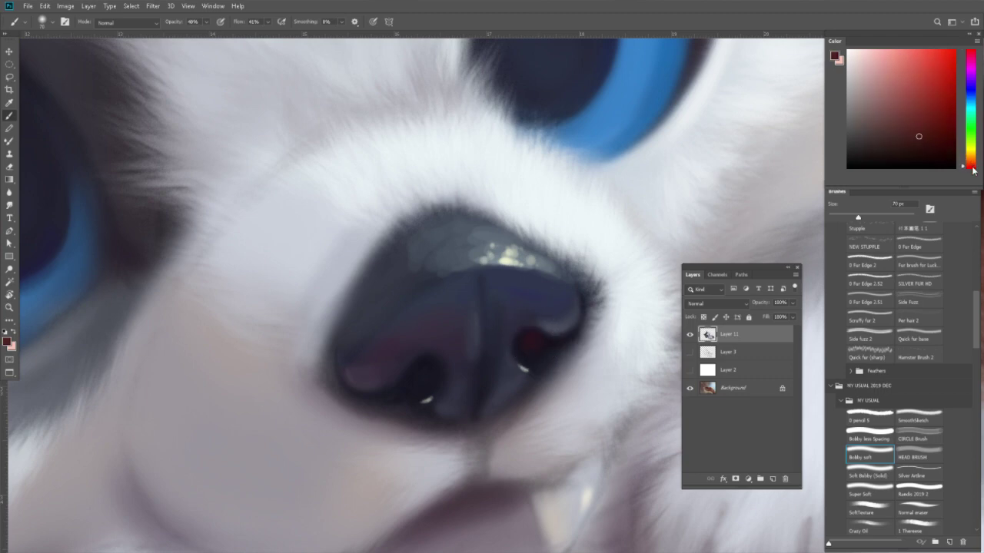
# Alternate dark muted red with sampled navy in the nostrils, and pan to centre the nose.
pyautogui.keyDown('alt'); pyautogui.click(449, 353); pyautogui.keyUp('alt')
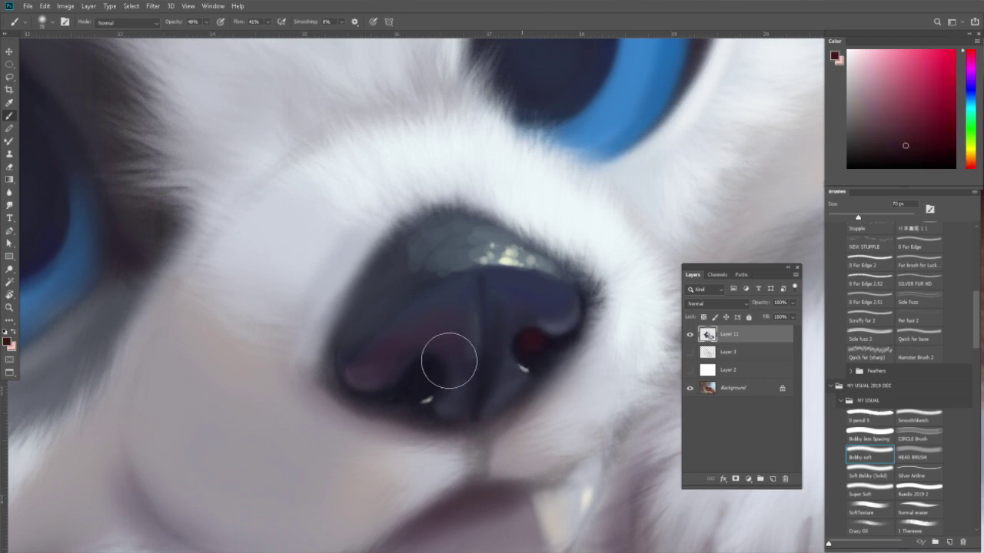
pyautogui.keyDown('alt'); pyautogui.click(444, 358); pyautogui.keyUp('alt')
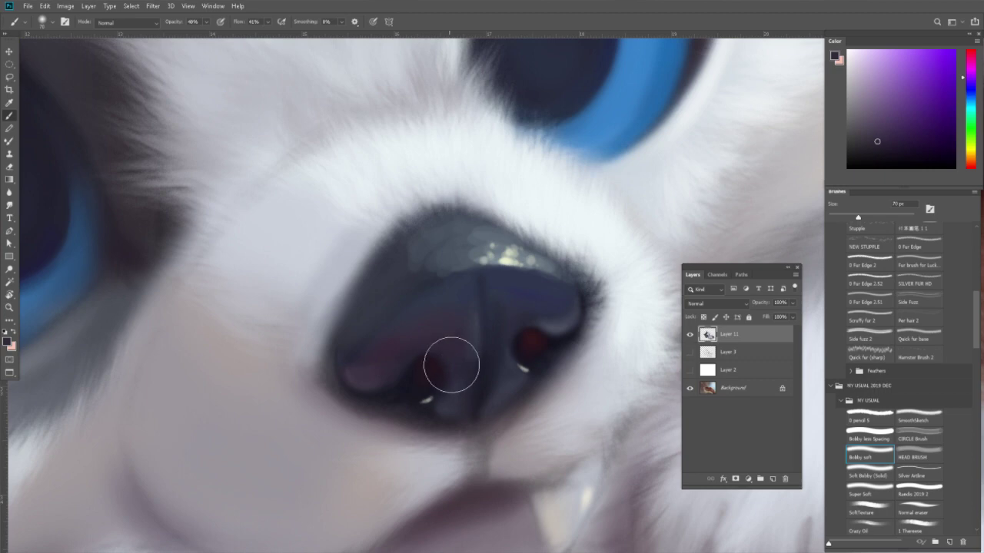
pyautogui.keyDown('alt'); pyautogui.click(473, 295); pyautogui.keyUp('alt')
pyautogui.keyDown('alt'); pyautogui.click(547, 338); pyautogui.keyUp('alt')
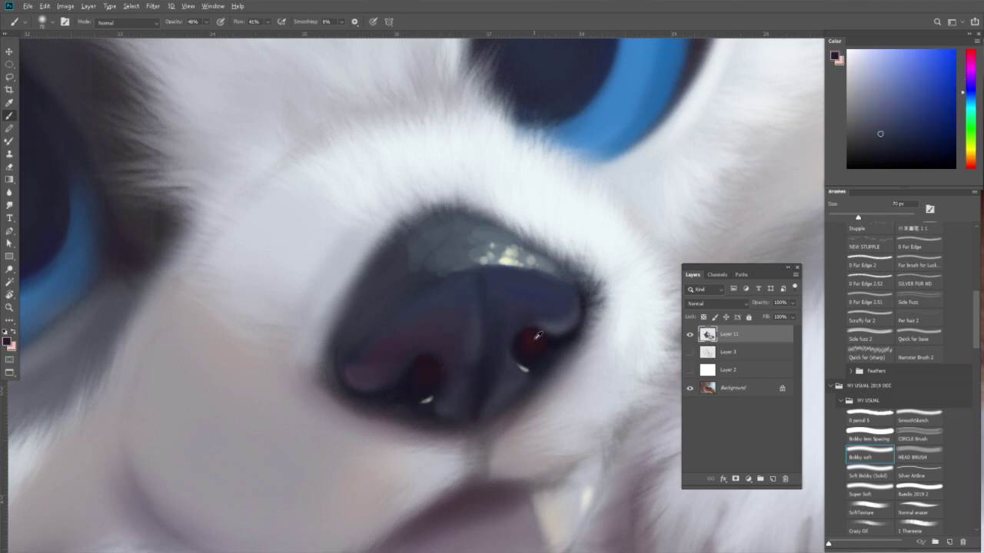
pyautogui.keyDown('alt'); pyautogui.click(546, 311); pyautogui.keyUp('alt')
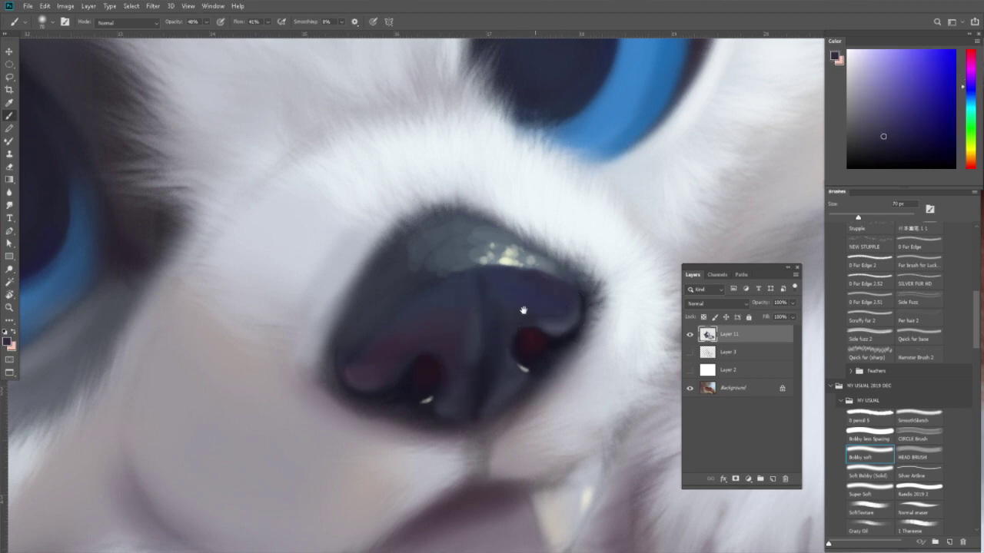
pyautogui.moveTo(435, 249); pyautogui.dragTo(501, 320)
# Blend the lower nose shading with sampled dark purples and light-to-dark blue-greys.
pyautogui.keyDown('alt'); pyautogui.click(498, 323); pyautogui.keyUp('alt')
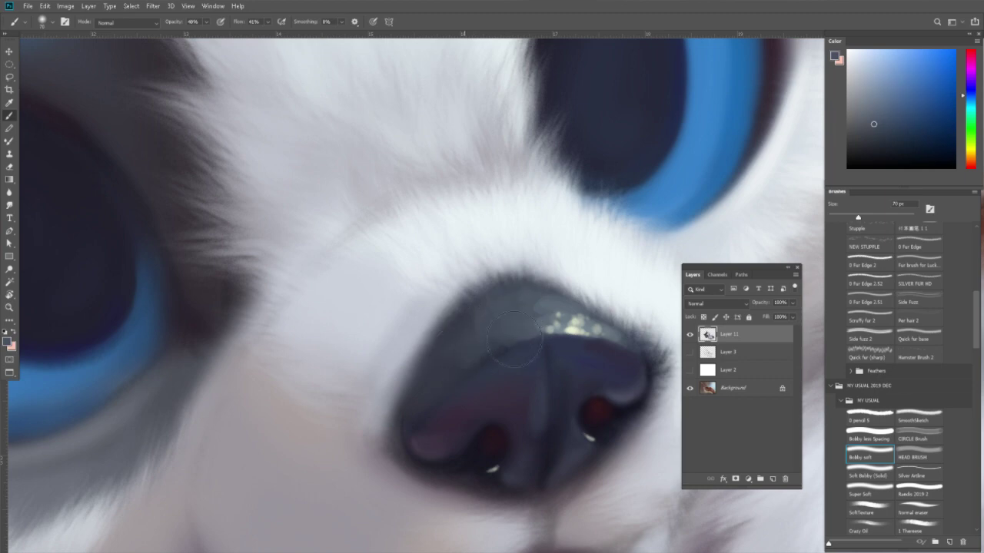
pyautogui.keyDown('alt'); pyautogui.click(465, 392); pyautogui.keyUp('alt')
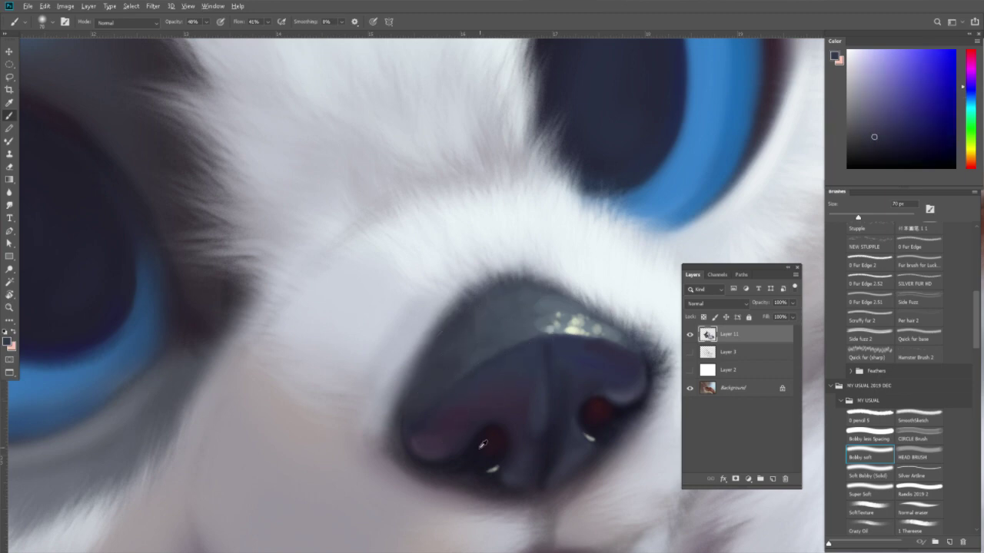
pyautogui.keyDown('alt'); pyautogui.click(453, 410); pyautogui.keyUp('alt')
pyautogui.keyDown('alt'); pyautogui.click(523, 400); pyautogui.keyUp('alt')
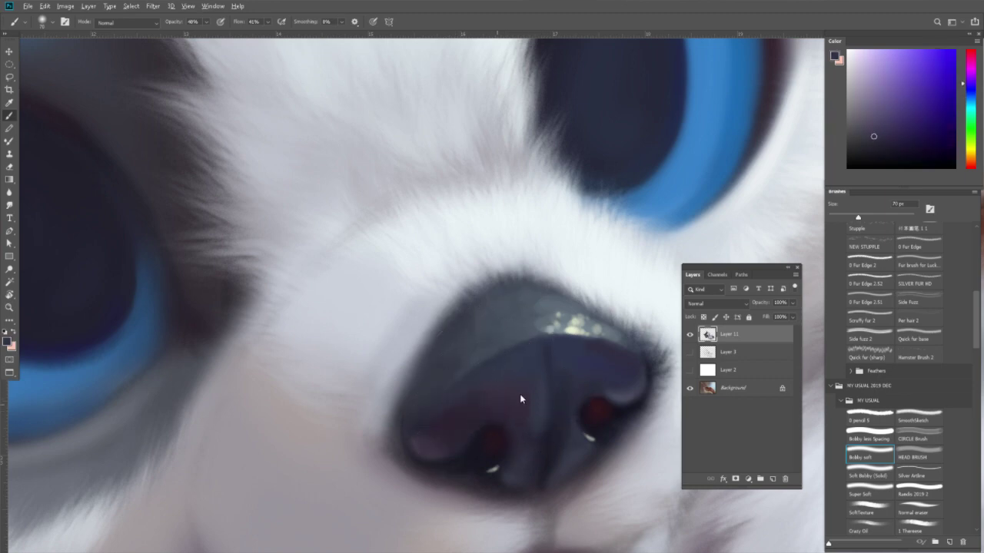
pyautogui.keyDown('alt'); pyautogui.click(545, 439); pyautogui.keyUp('alt')
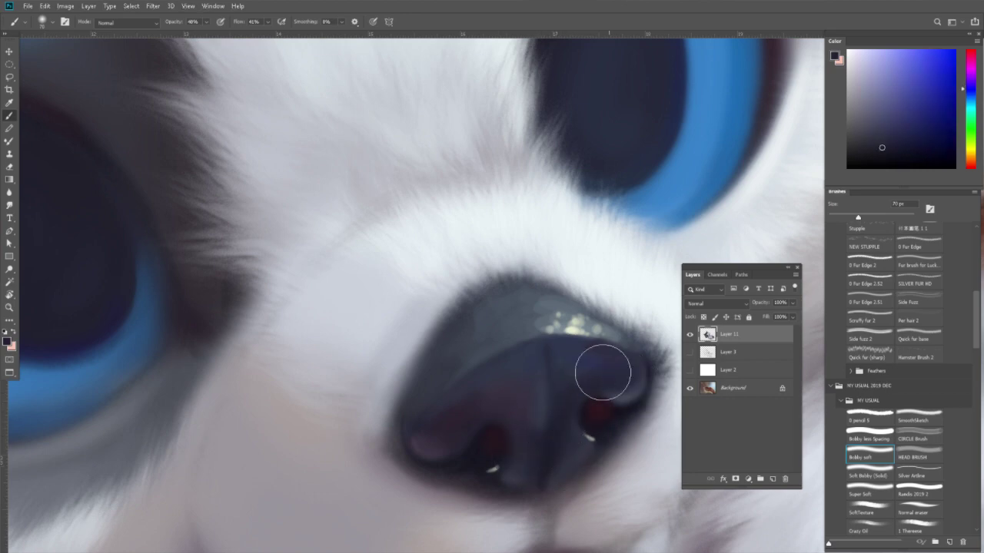
pyautogui.keyDown('alt'); pyautogui.click(485, 441); pyautogui.keyUp('alt')
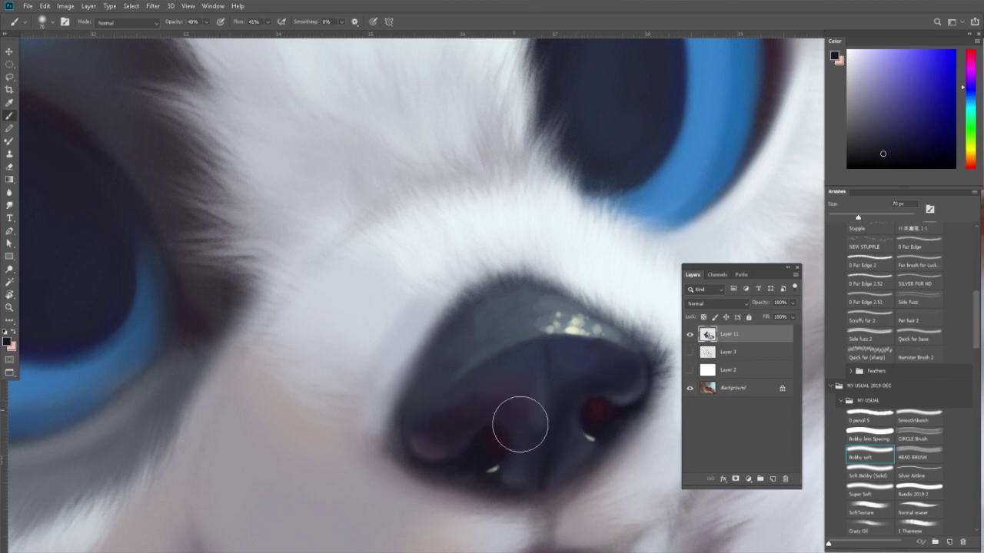
pyautogui.keyDown('alt'); pyautogui.click(519, 403); pyautogui.keyUp('alt')
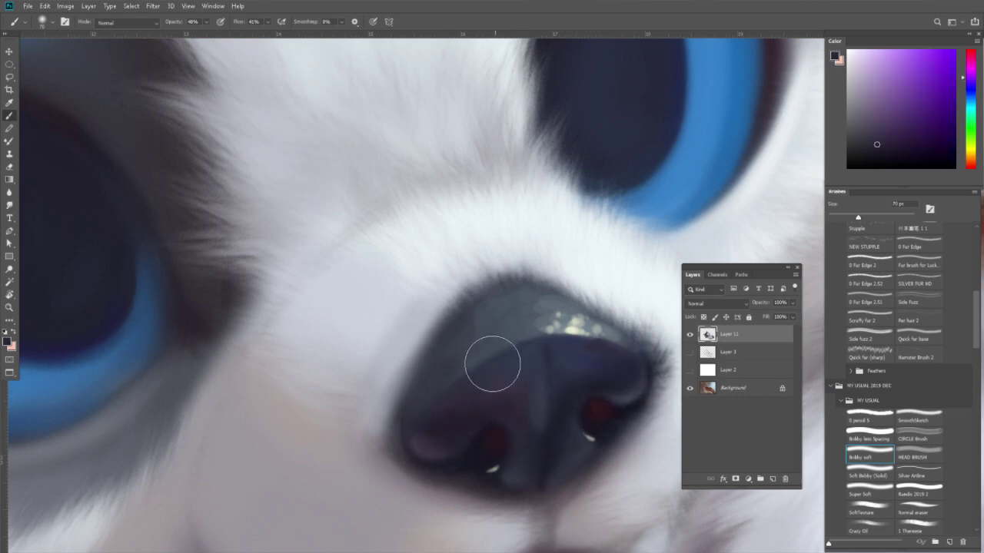
# Reset the canvas rotation to 0° and select the 0 Fur Edge 2 brush at 80 px.
pyautogui.press('r')
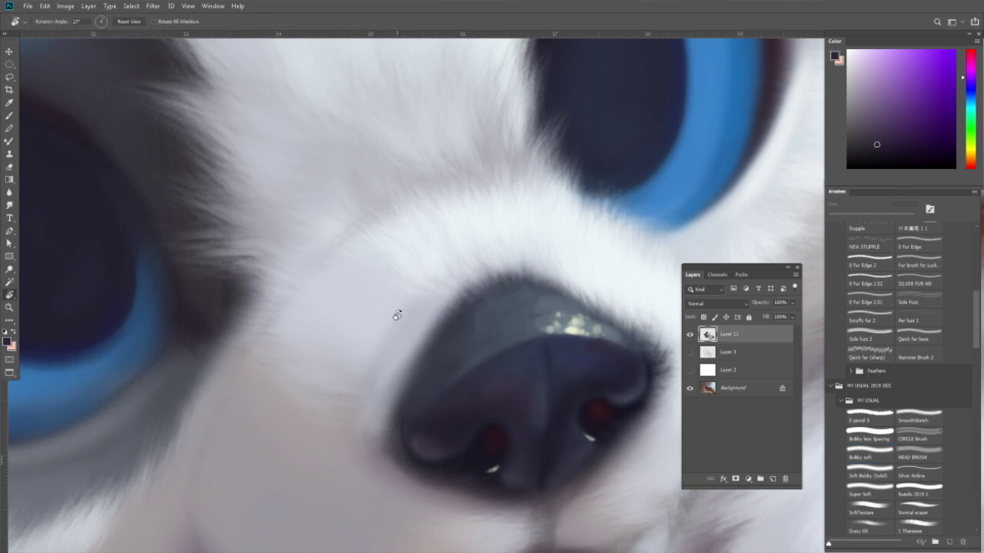
pyautogui.click(136, 23)
pyautogui.moveTo(606, 352); pyautogui.dragTo(586, 323)
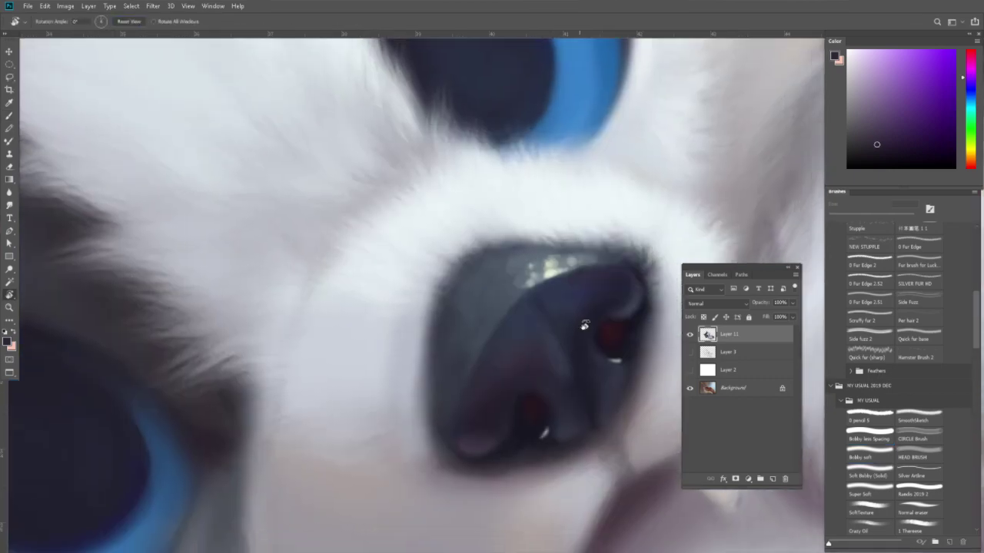
pyautogui.press('b')
pyautogui.click(880, 264)
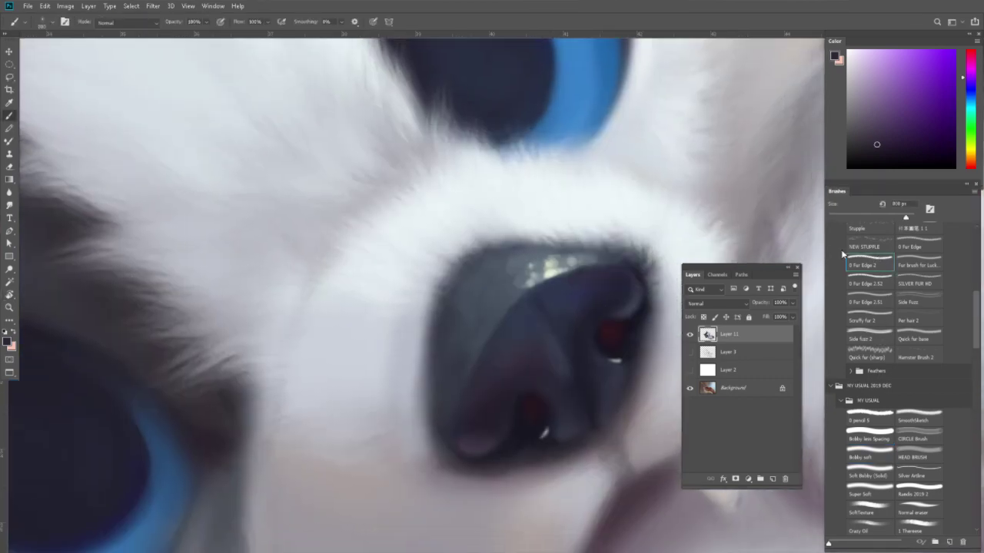
pyautogui.press('[')
pyautogui.press('[')
pyautogui.press('[')
# Sample nose and fur colours and paint dark blue-grey shading along the nose's lower edge.
pyautogui.keyDown('alt'); pyautogui.click(479, 264); pyautogui.keyUp('alt')
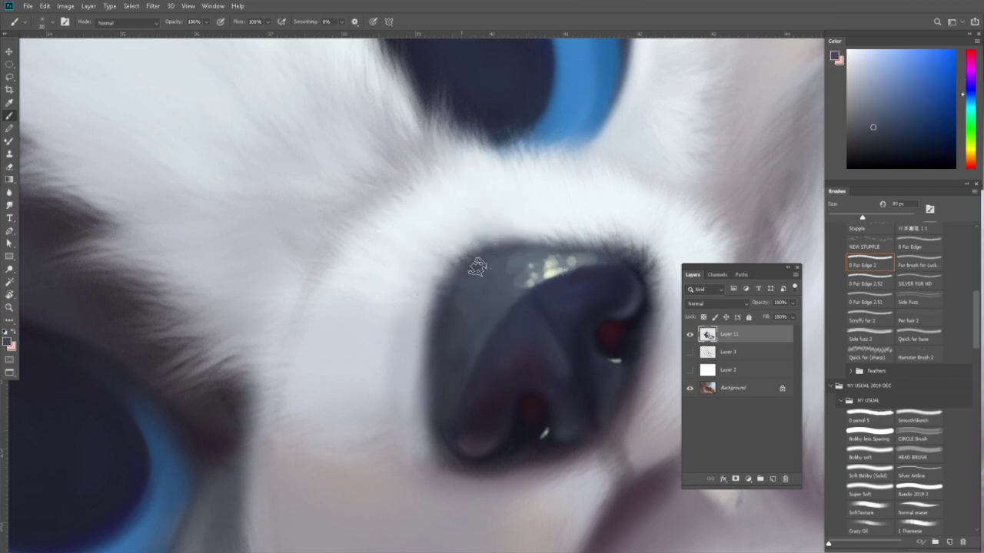
pyautogui.keyDown('alt'); pyautogui.click(465, 264); pyautogui.keyUp('alt')
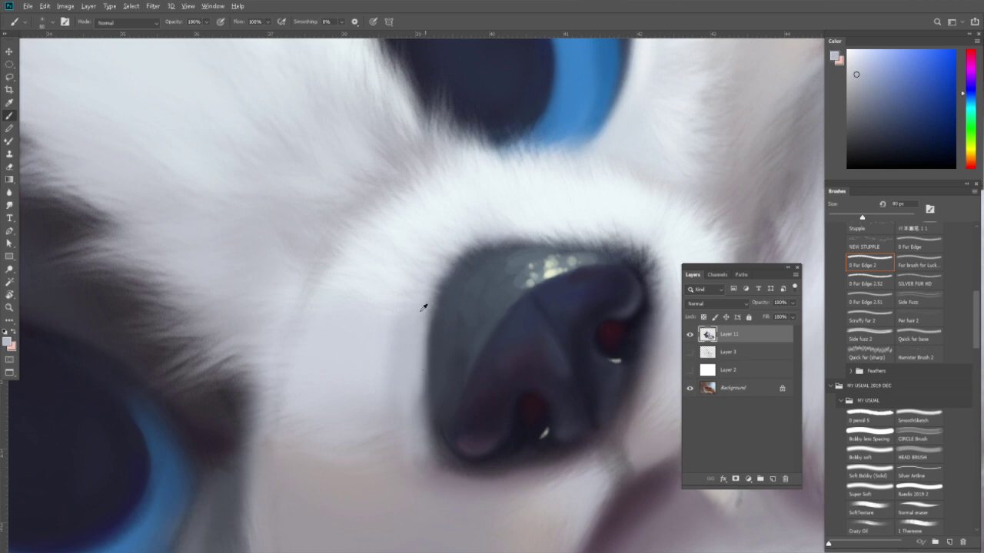
pyautogui.keyDown('alt'); pyautogui.click(385, 316); pyautogui.keyUp('alt')
pyautogui.moveTo(406, 318); pyautogui.dragTo(415, 318)
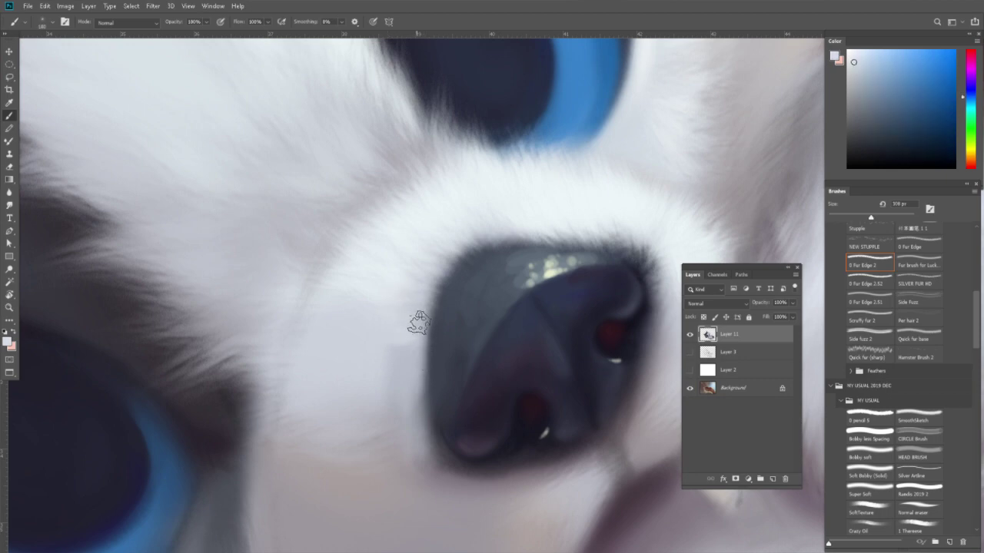
pyautogui.keyDown('alt'); pyautogui.click(399, 312); pyautogui.keyUp('alt')
pyautogui.keyDown('alt'); pyautogui.click(309, 311); pyautogui.keyUp('alt')
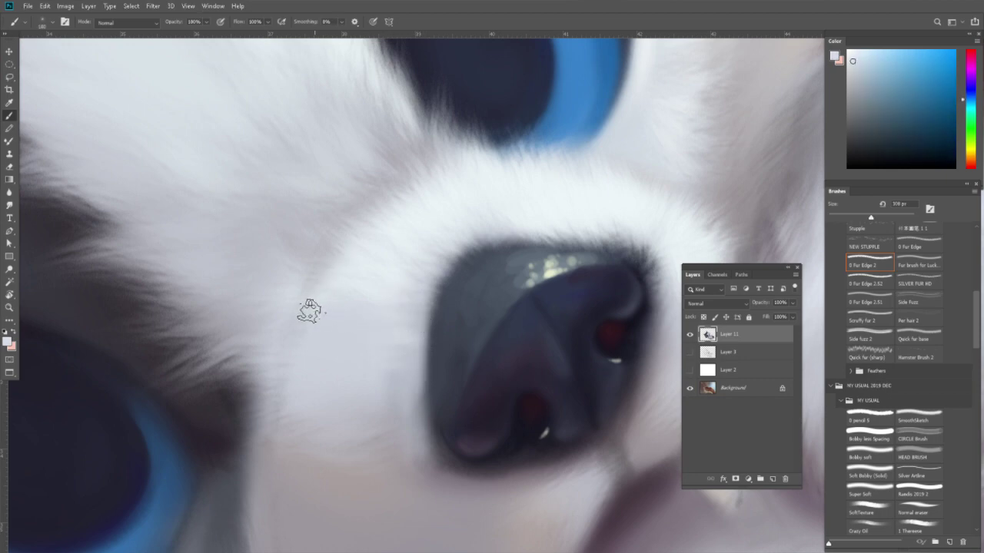
pyautogui.keyDown('alt'); pyautogui.click(401, 307); pyautogui.keyUp('alt')
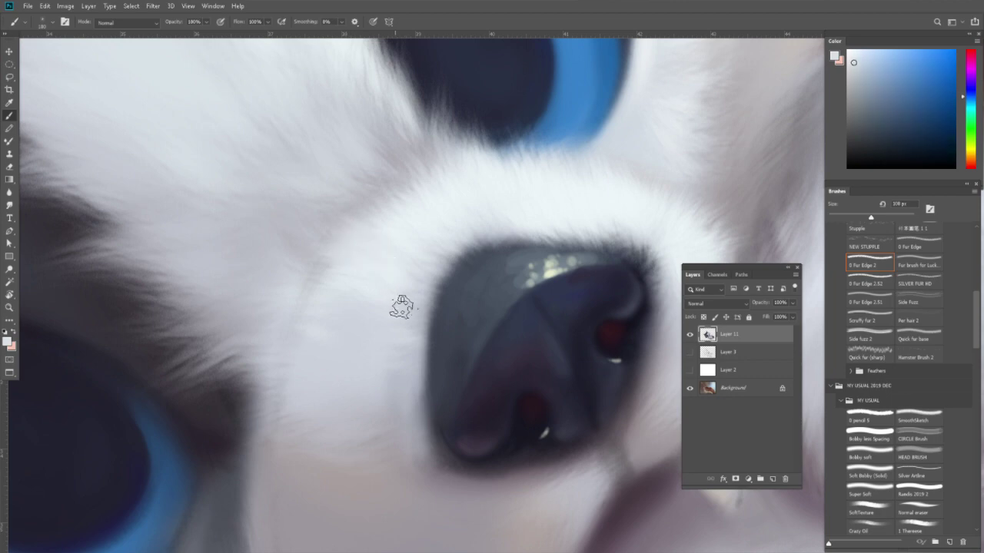
pyautogui.keyDown('alt'); pyautogui.click(435, 311); pyautogui.keyUp('alt')
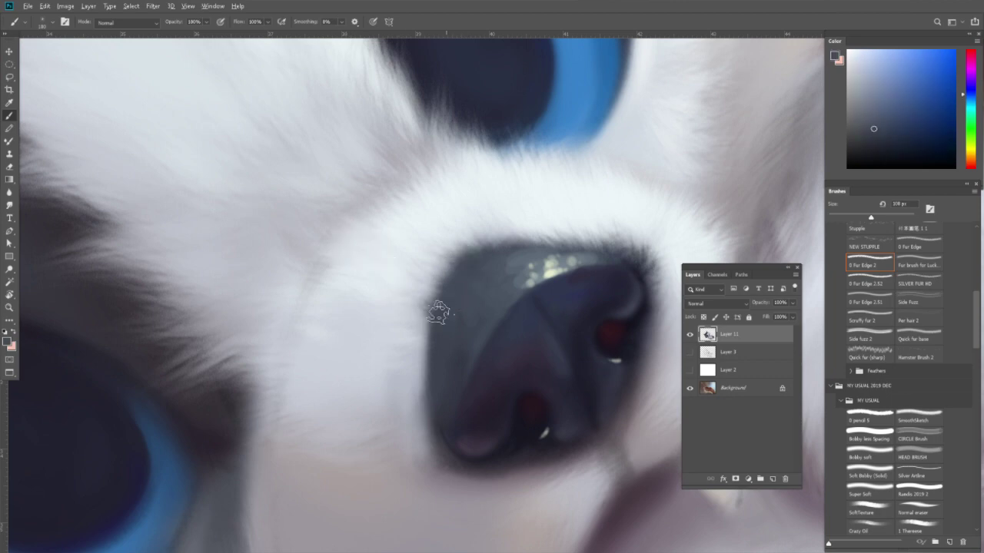
pyautogui.scroll(-2, 450, 352)
pyautogui.keyDown('alt'); pyautogui.click(450, 388); pyautogui.keyUp('alt')
pyautogui.moveTo(456, 395); pyautogui.dragTo(540, 390)
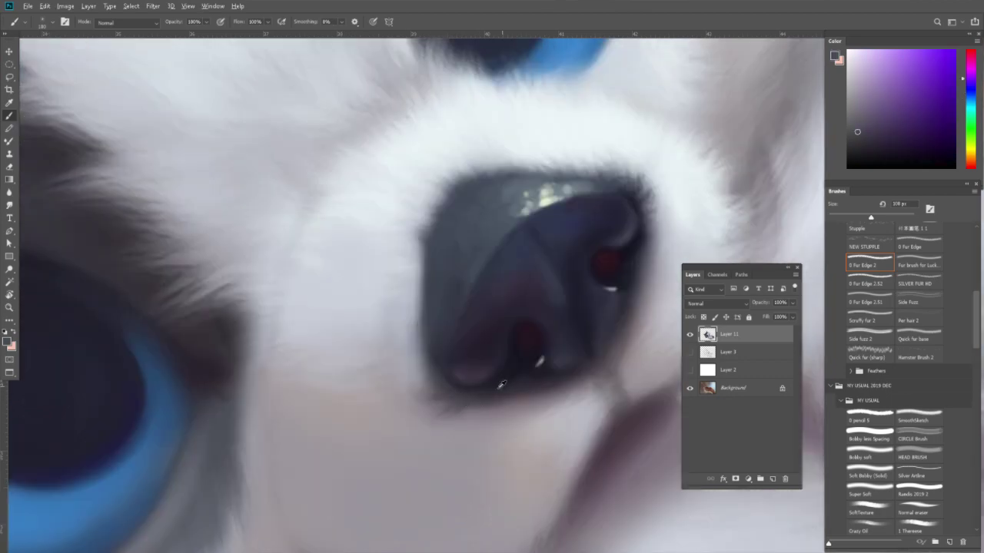
# Paint dark blue-grey and purple strokes down the nose's right edge.
pyautogui.keyDown('alt'); pyautogui.click(557, 378); pyautogui.keyUp('alt')
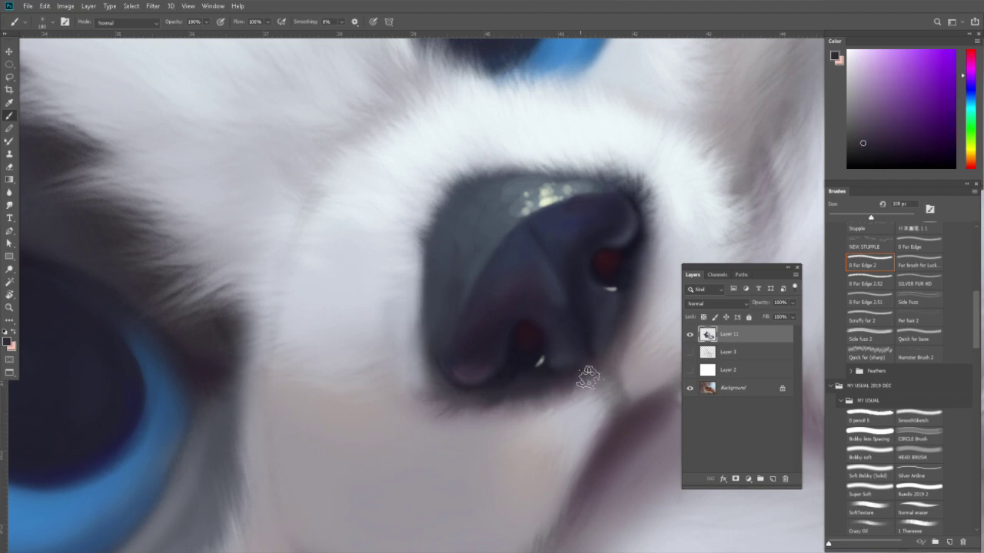
pyautogui.keyDown('alt'); pyautogui.click(626, 338); pyautogui.keyUp('alt')
pyautogui.keyDown('alt'); pyautogui.click(620, 313); pyautogui.keyUp('alt')
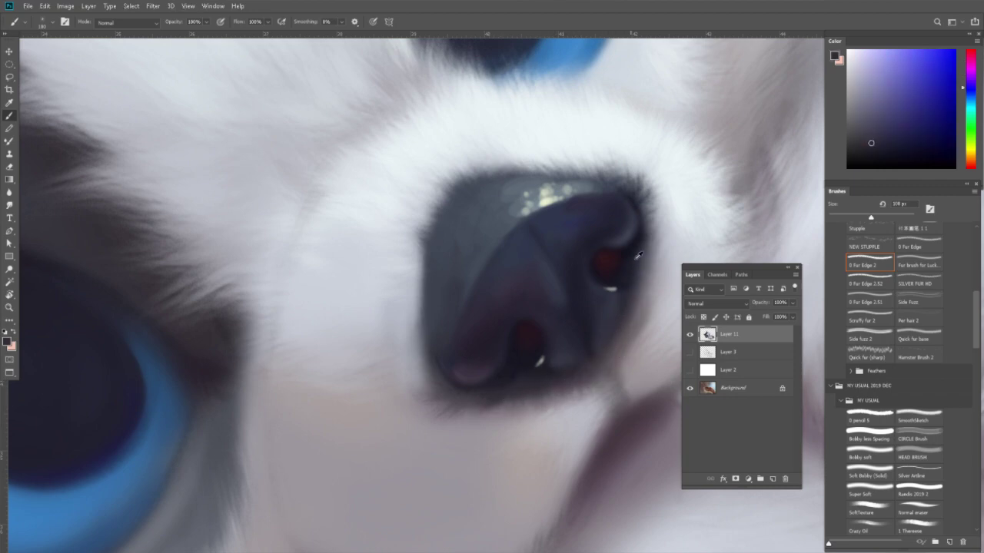
pyautogui.keyDown('alt'); pyautogui.click(629, 290); pyautogui.keyUp('alt')
pyautogui.moveTo(607, 364)
pyautogui.mouseDown()
pyautogui.moveTo(617, 398)
pyautogui.moveTo(587, 334)
pyautogui.mouseUp()
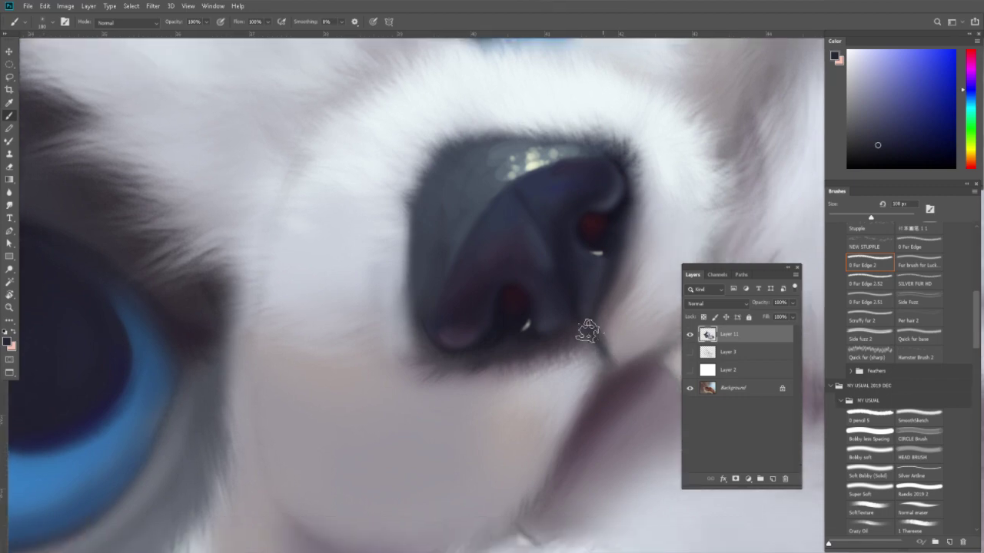
pyautogui.keyDown('alt'); pyautogui.click(584, 334); pyautogui.keyUp('alt')
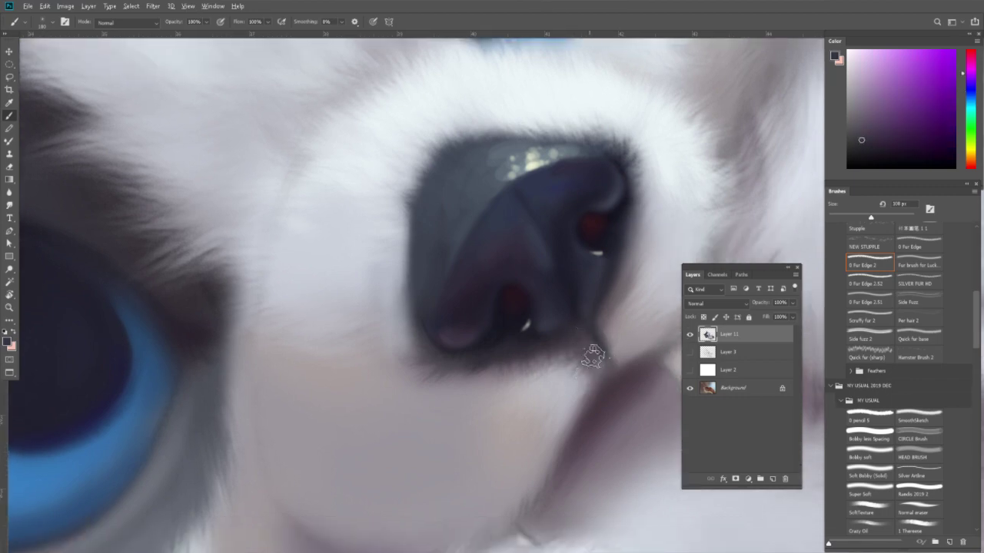
pyautogui.keyDown('alt'); pyautogui.click(593, 337); pyautogui.keyUp('alt')
pyautogui.keyDown('alt'); pyautogui.click(597, 315); pyautogui.keyUp('alt')
pyautogui.moveTo(597, 313); pyautogui.dragTo(634, 353)
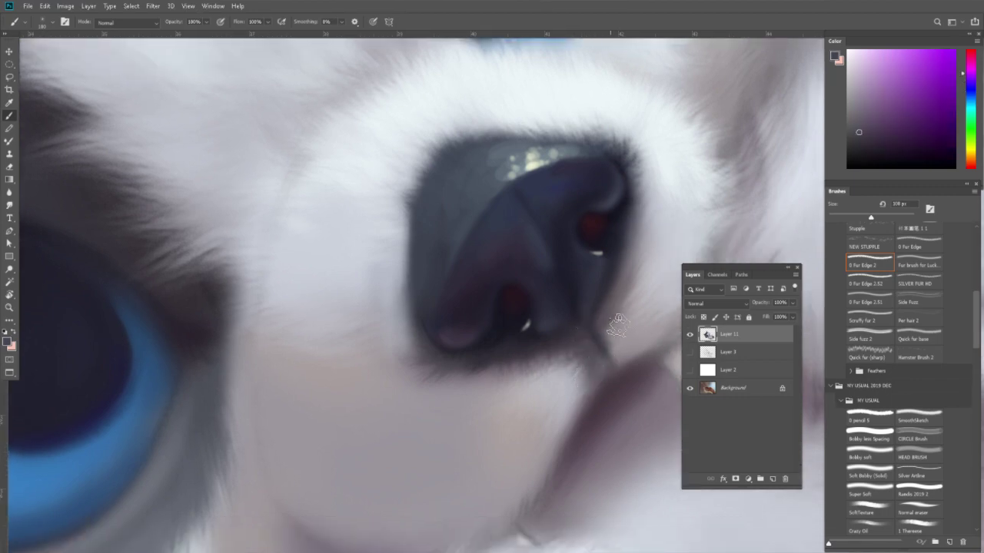
# Sample magenta, blue-violet and light purple tones around the nose, then zoom out.
pyautogui.keyDown('alt'); pyautogui.click(610, 322); pyautogui.keyUp('alt')
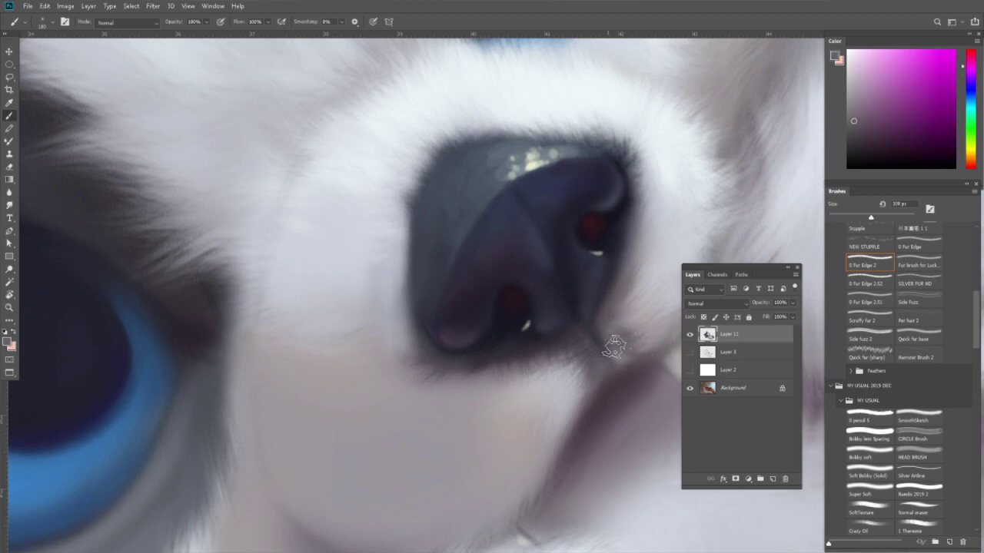
pyautogui.keyDown('alt'); pyautogui.click(525, 329); pyautogui.keyUp('alt')
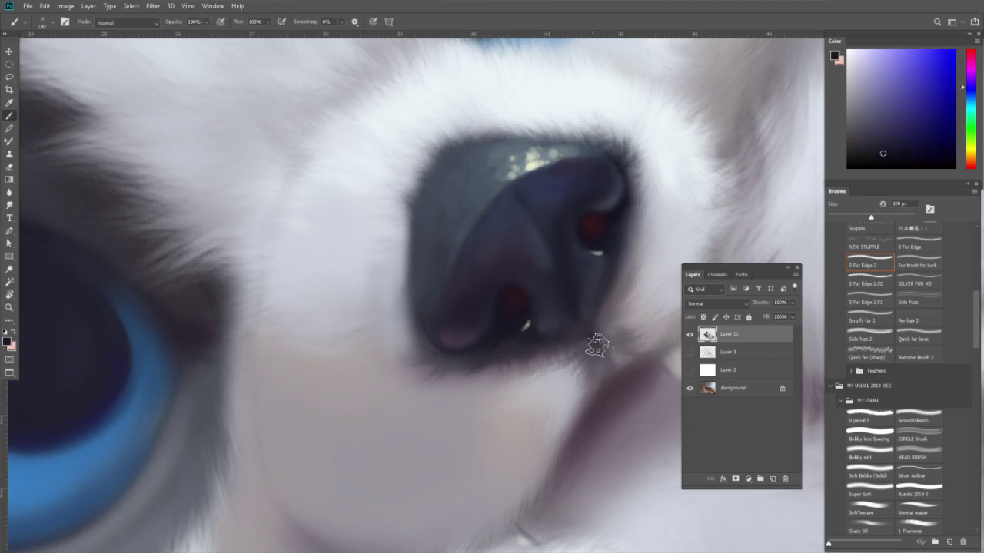
pyautogui.keyDown('alt'); pyautogui.click(605, 354); pyautogui.keyUp('alt')
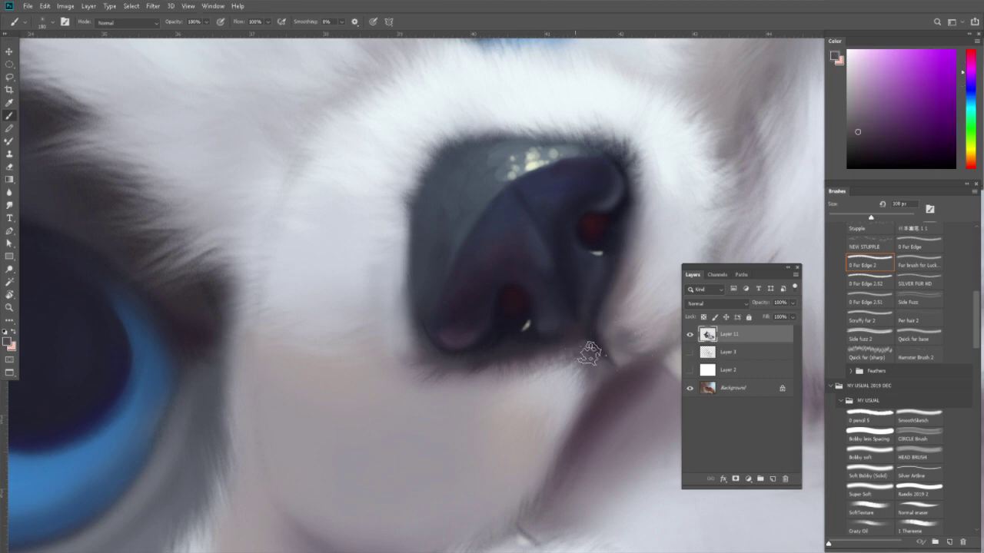
pyautogui.scroll(-3, 590, 354)
# Select the Bobby less Spacing soft brush and zoom in close on the nose.
pyautogui.scroll(-5, 562, 340)
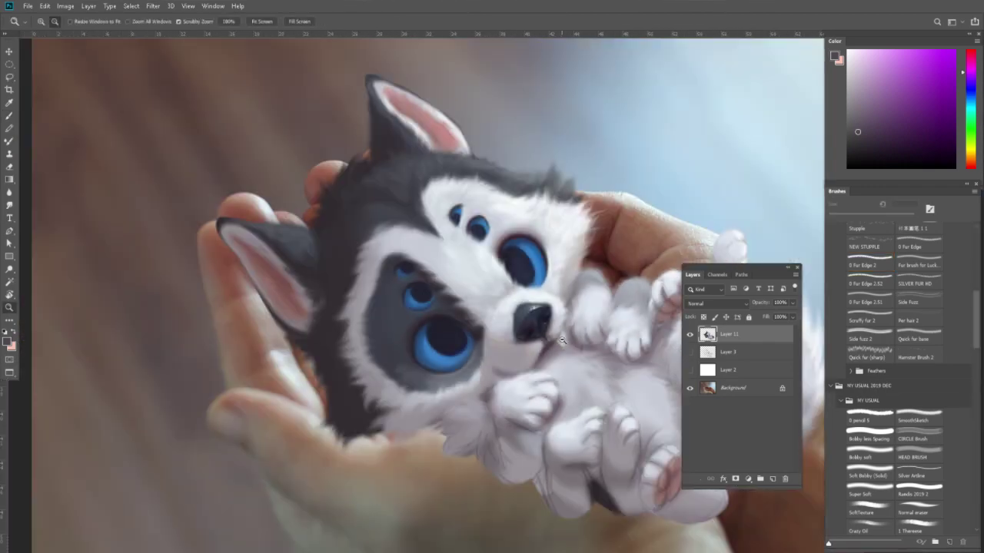
pyautogui.scroll(-3, 562, 340)
pyautogui.scroll(4, 565, 327)
pyautogui.scroll(4, 566, 319)
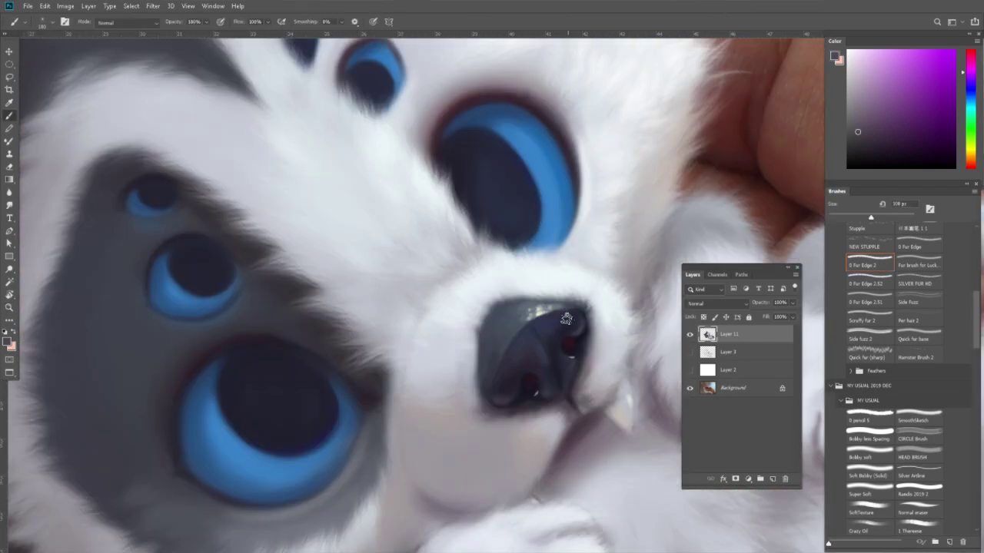
pyautogui.click(878, 433)
pyautogui.click(561, 306)
pyautogui.press('b')
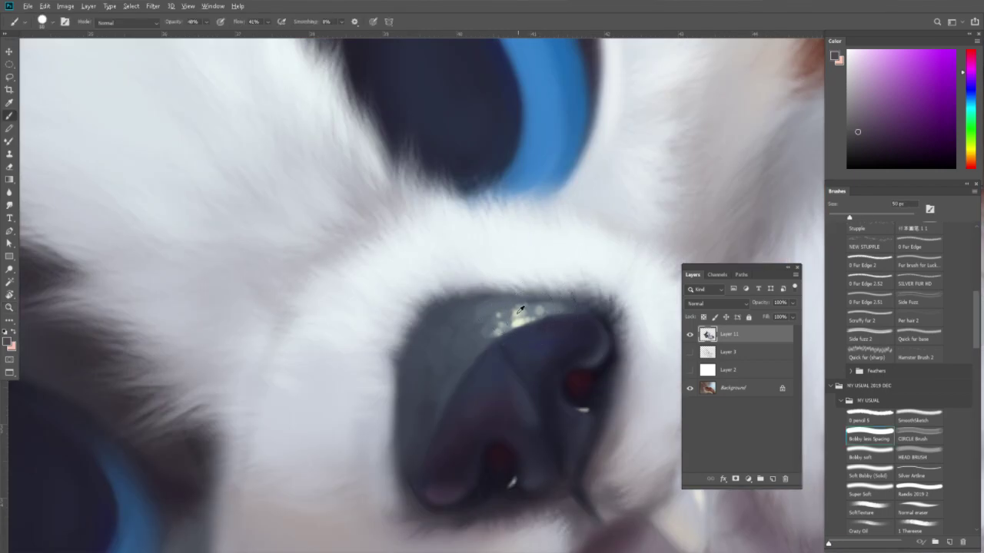
# Dab light grey speckled highlights along the nose top, then zoom out to the whole puppy.
pyautogui.keyDown('alt'); pyautogui.click(514, 304); pyautogui.keyUp('alt')
pyautogui.moveTo(532, 311)
pyautogui.mouseDown()
pyautogui.moveTo(549, 308)
pyautogui.moveTo(486, 315)
pyautogui.mouseUp()
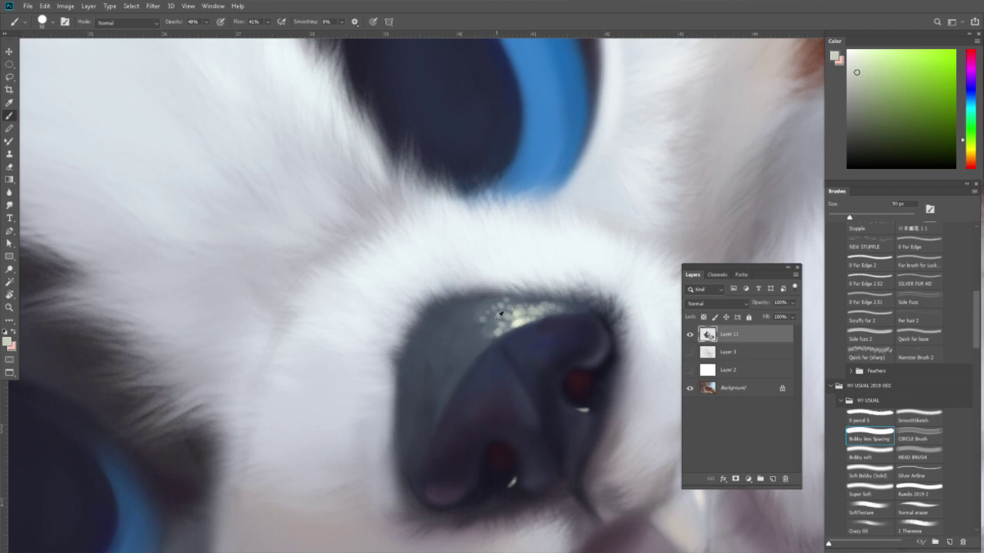
pyautogui.keyDown('alt'); pyautogui.click(494, 318); pyautogui.keyUp('alt')
pyautogui.keyDown('alt'); pyautogui.click(484, 341); pyautogui.keyUp('alt')
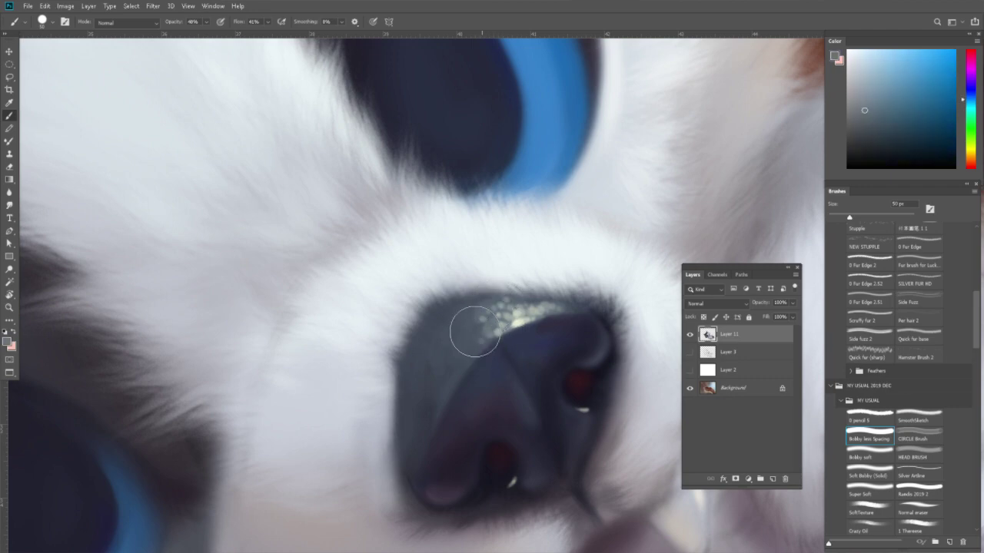
pyautogui.press('z')
pyautogui.keyDown('alt'); pyautogui.click(616, 275); pyautogui.keyUp('alt')
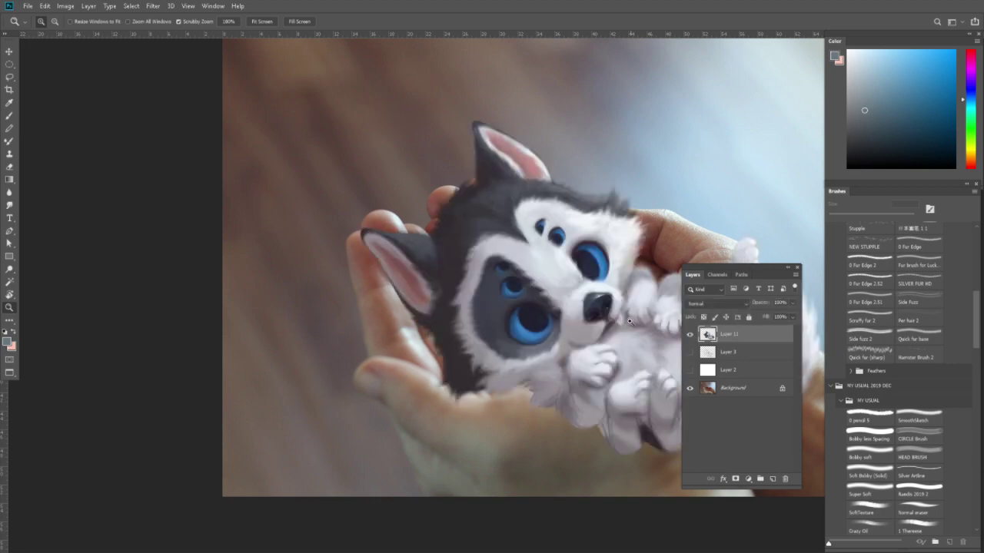
# Set up the 0 Fur Edge 2 brush near 208 px with a lighter cyan-blue sampled from the painting.
pyautogui.scroll(1, 629, 321)
pyautogui.scroll(1, 642, 336)
pyautogui.scroll(1, 642, 338)
pyautogui.press('b')
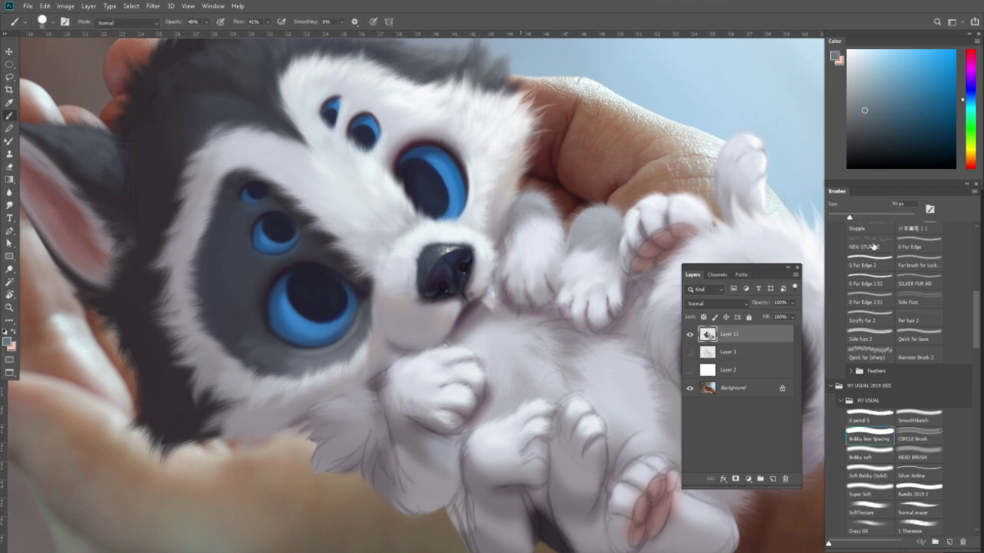
pyautogui.click(869, 265)
pyautogui.keyDown('alt'); pyautogui.click(516, 326); pyautogui.keyUp('alt')
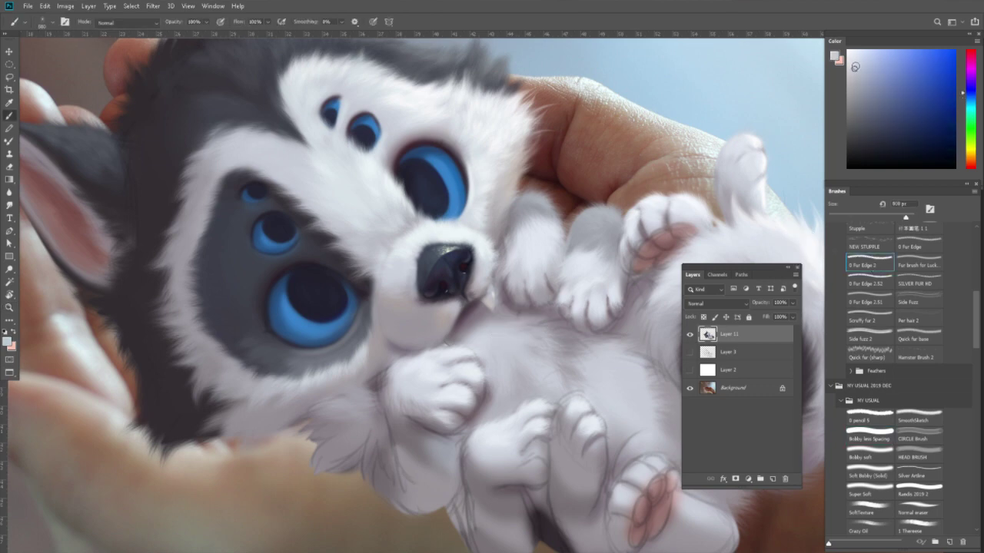
pyautogui.moveTo(855, 66); pyautogui.dragTo(854, 59)
pyautogui.moveTo(974, 95); pyautogui.dragTo(974, 99)
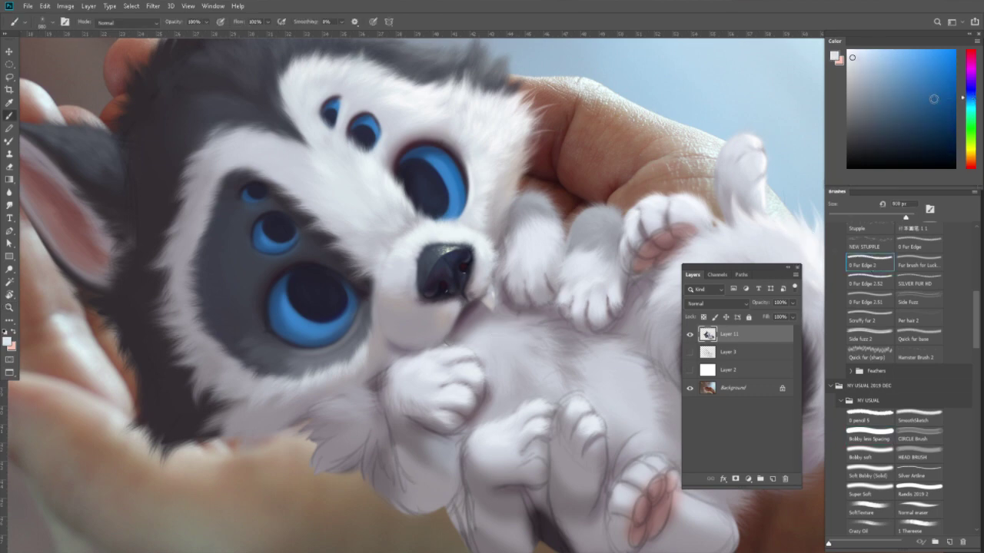
pyautogui.press('[')
pyautogui.press('[')
pyautogui.press('[')
pyautogui.press('[')
pyautogui.press('[')
pyautogui.press(']')
pyautogui.press(']')
pyautogui.press(']')
pyautogui.press(']')
pyautogui.press(']')
# Paint light cyan-blue fur strokes across the belly with the brush around 206 px.
pyautogui.moveTo(534, 325); pyautogui.dragTo(511, 346)
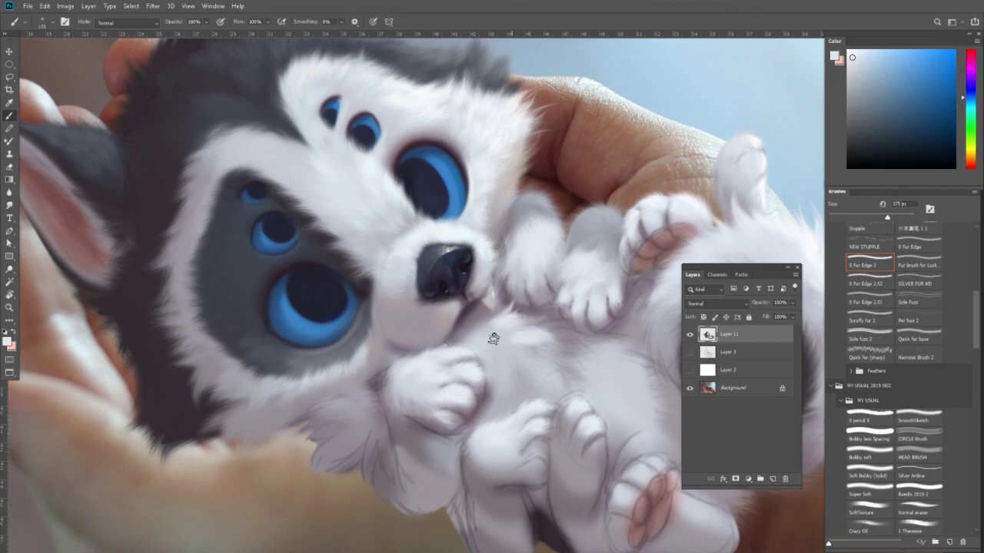
pyautogui.press(']')
pyautogui.moveTo(520, 347)
pyautogui.mouseDown()
pyautogui.moveTo(528, 358)
pyautogui.moveTo(559, 345)
pyautogui.moveTo(531, 353)
pyautogui.moveTo(551, 353)
pyautogui.moveTo(549, 326)
pyautogui.moveTo(491, 324)
pyautogui.mouseUp()
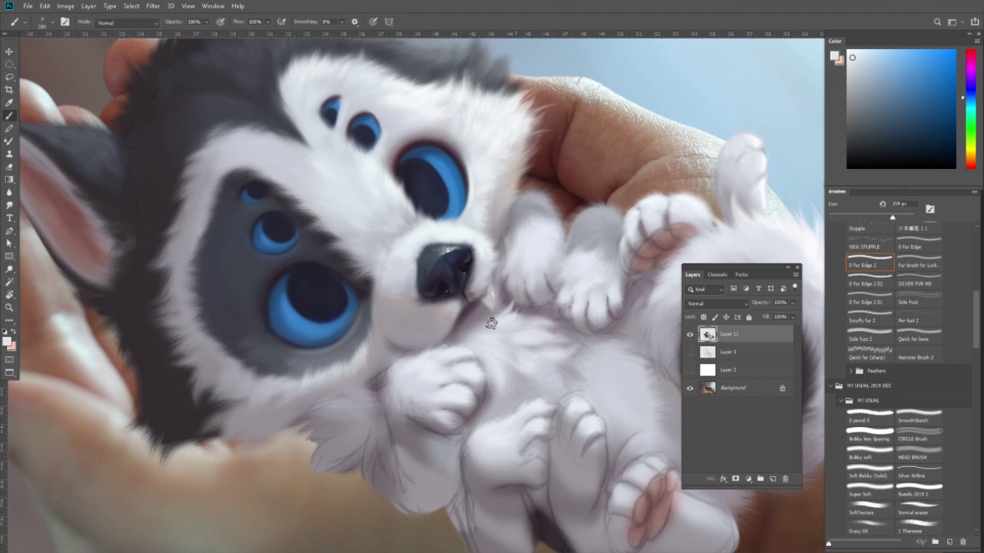
pyautogui.press('[')
pyautogui.press('[')
pyautogui.press(']')
pyautogui.press(']')
pyautogui.press(']')
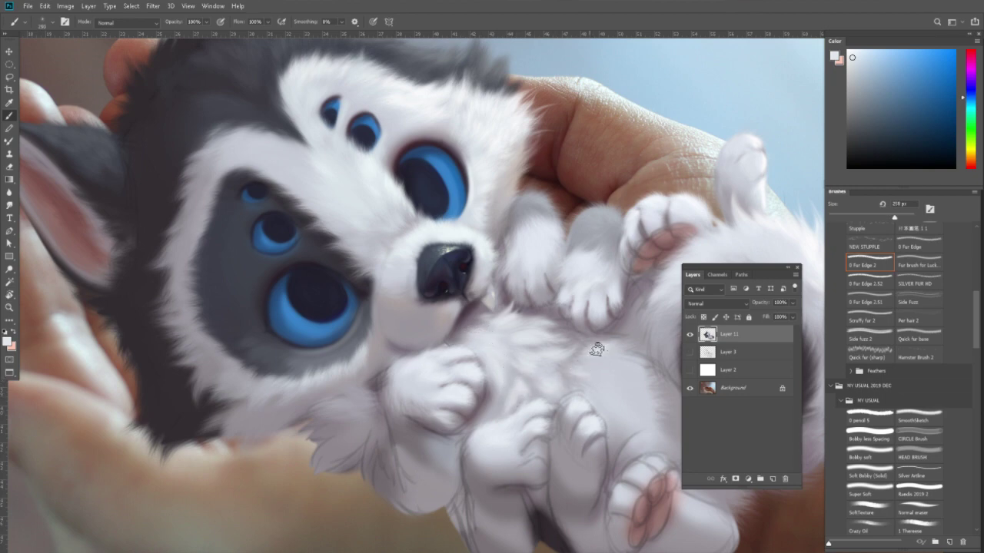
pyautogui.press('[')
pyautogui.press('[')
pyautogui.moveTo(653, 363); pyautogui.dragTo(560, 311)
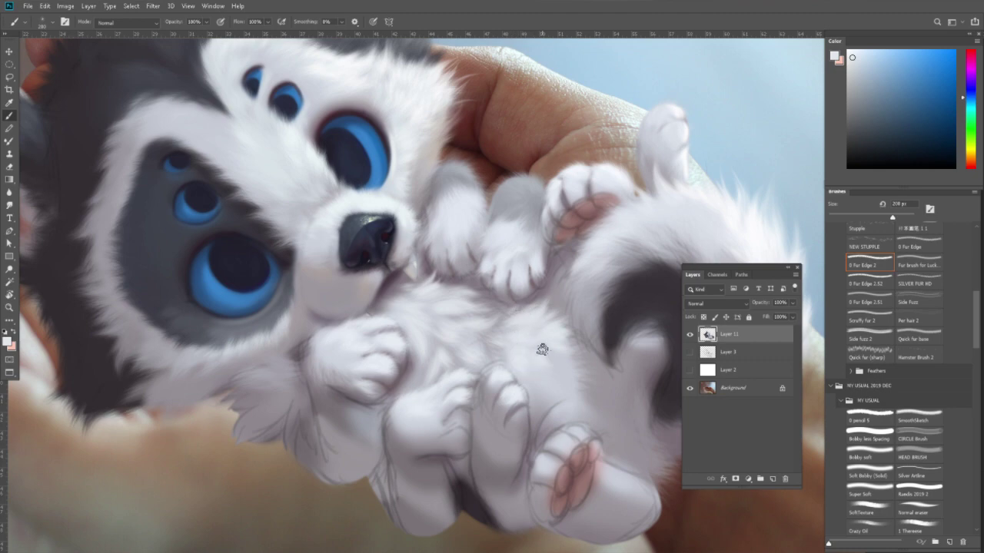
# Work the belly fur with sampled light purple-grey, pale fur and darker shadow tones.
pyautogui.keyDown('alt'); pyautogui.click(537, 387); pyautogui.keyUp('alt')
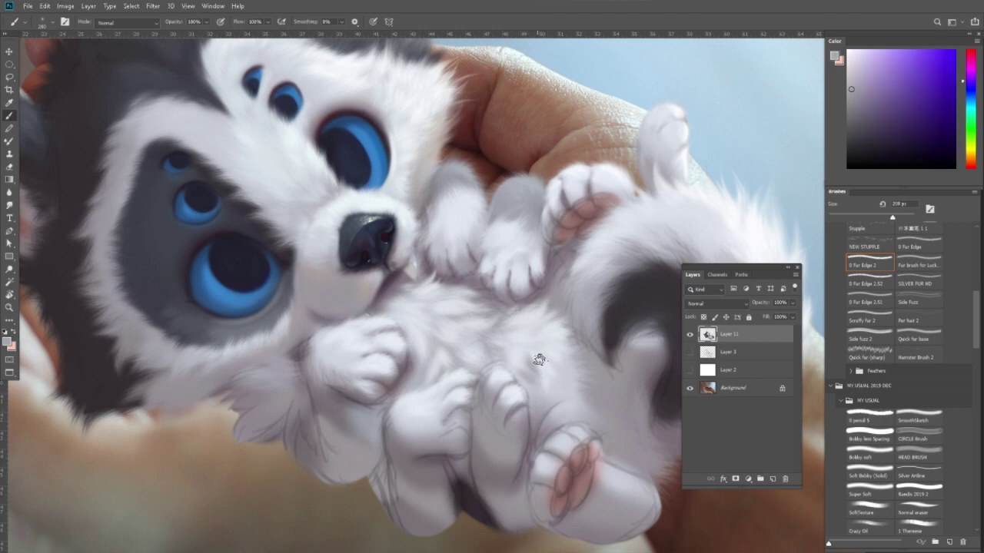
pyautogui.keyDown('alt'); pyautogui.click(545, 392); pyautogui.keyUp('alt')
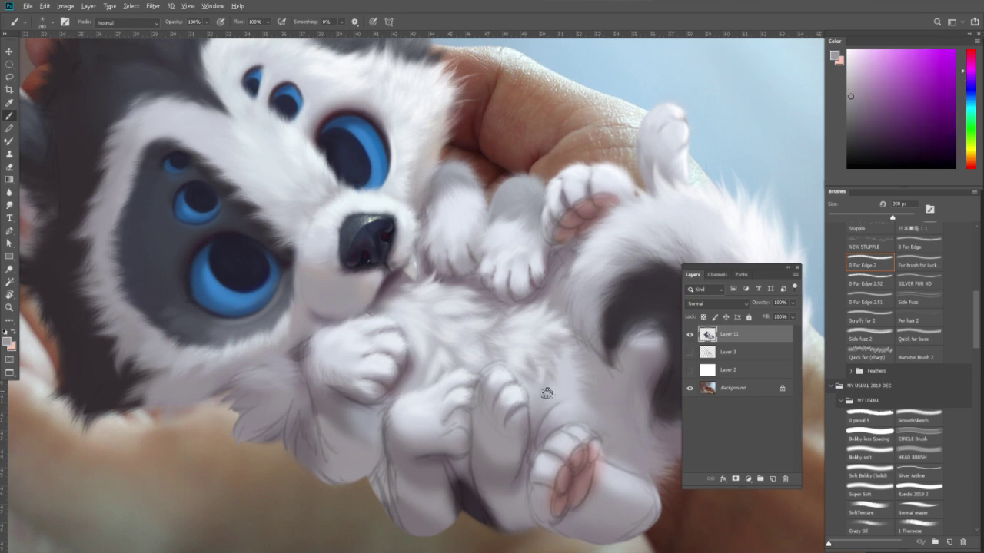
pyautogui.keyDown('alt'); pyautogui.click(559, 345); pyautogui.keyUp('alt')
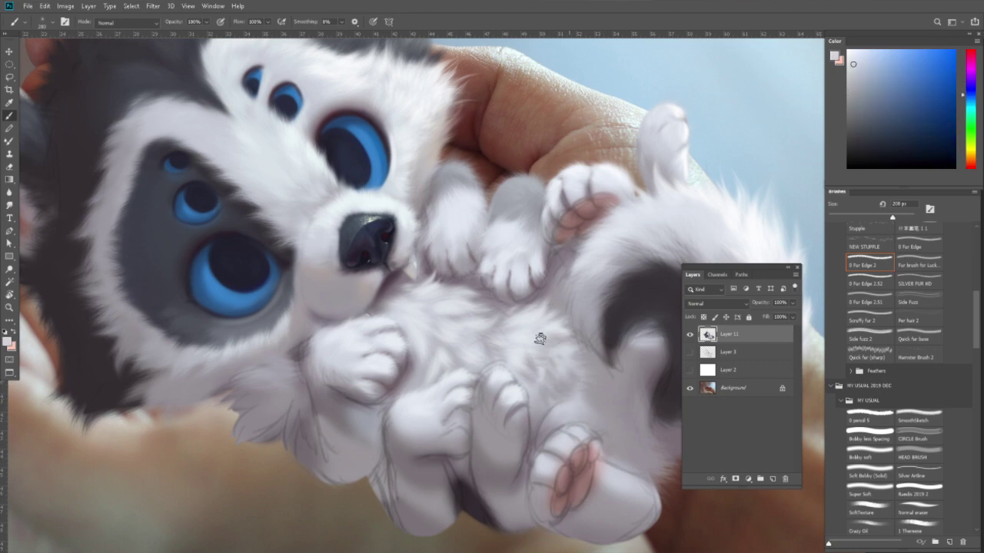
pyautogui.keyDown('alt'); pyautogui.click(541, 307); pyautogui.keyUp('alt')
pyautogui.keyDown('alt'); pyautogui.click(557, 326); pyautogui.keyUp('alt')
pyautogui.keyDown('alt'); pyautogui.click(536, 395); pyautogui.keyUp('alt')
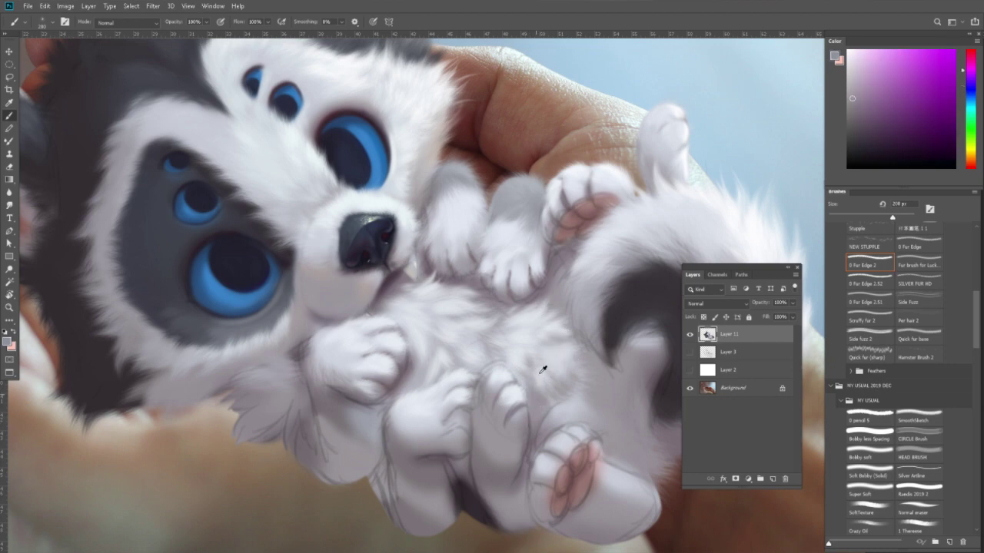
pyautogui.keyDown('alt'); pyautogui.click(532, 397); pyautogui.keyUp('alt')
pyautogui.moveTo(527, 395); pyautogui.dragTo(581, 394)
# Blend the belly with darker shaded, pinkish grey and near-white blue fur tones.
pyautogui.keyDown('alt'); pyautogui.click(544, 307); pyautogui.keyUp('alt')
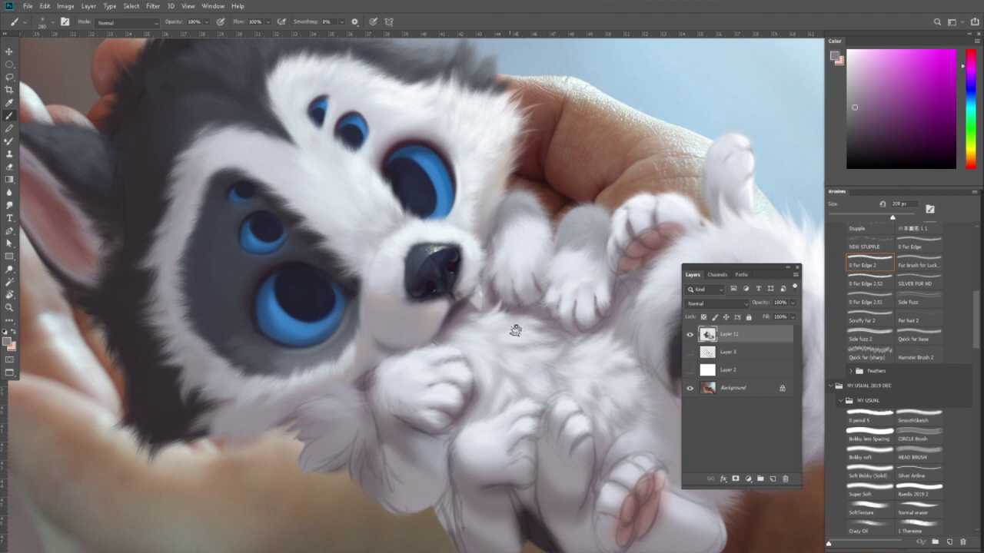
pyautogui.keyDown('alt'); pyautogui.click(445, 326); pyautogui.keyUp('alt')
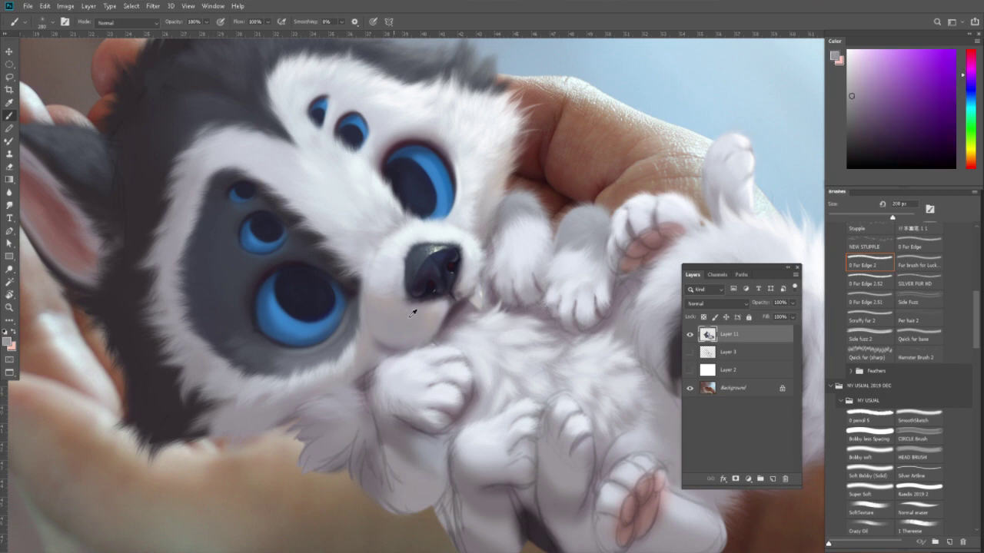
pyautogui.keyDown('alt'); pyautogui.click(491, 350); pyautogui.keyUp('alt')
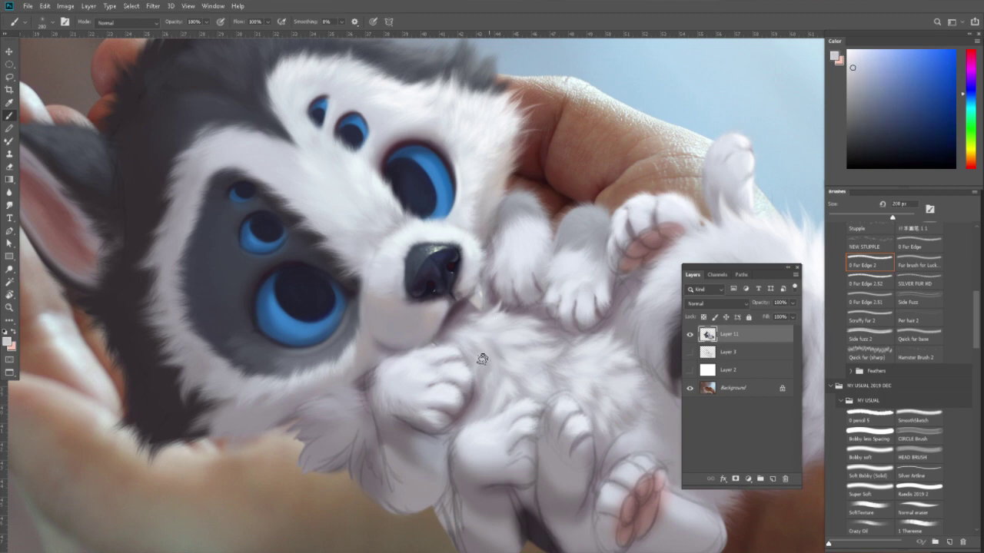
pyautogui.keyDown('alt'); pyautogui.click(478, 395); pyautogui.keyUp('alt')
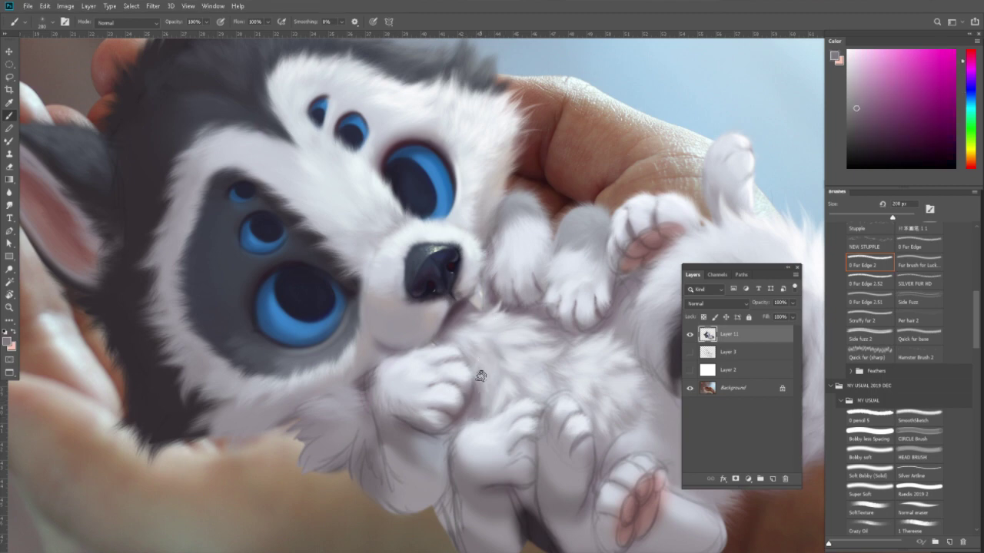
pyautogui.keyDown('alt'); pyautogui.click(478, 375); pyautogui.keyUp('alt')
pyautogui.keyDown('alt'); pyautogui.click(466, 371); pyautogui.keyUp('alt')
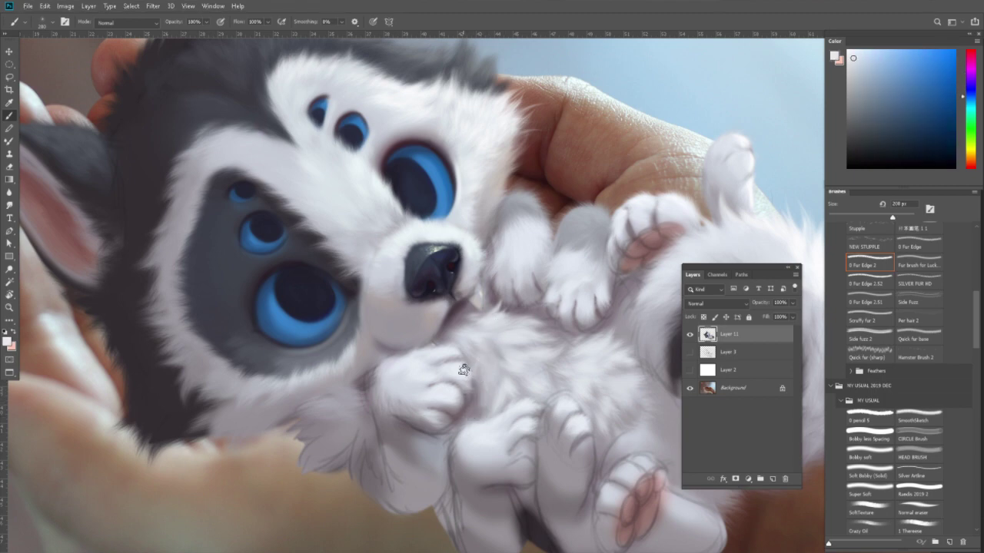
pyautogui.keyDown('alt'); pyautogui.click(449, 351); pyautogui.keyUp('alt')
# Brush light fur strokes just below the nose using sampled grey and bluish tones, then zoom out.
pyautogui.moveTo(460, 359); pyautogui.dragTo(471, 362)
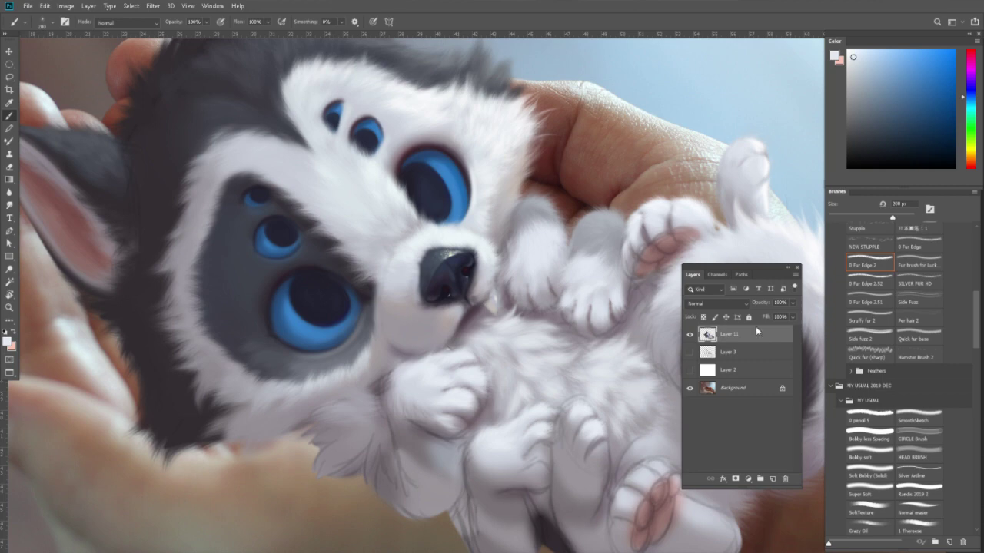
pyautogui.keyDown('alt'); pyautogui.click(525, 306); pyautogui.keyUp('alt')
pyautogui.moveTo(508, 322); pyautogui.dragTo(530, 313)
pyautogui.keyDown('alt'); pyautogui.click(504, 294); pyautogui.keyUp('alt')
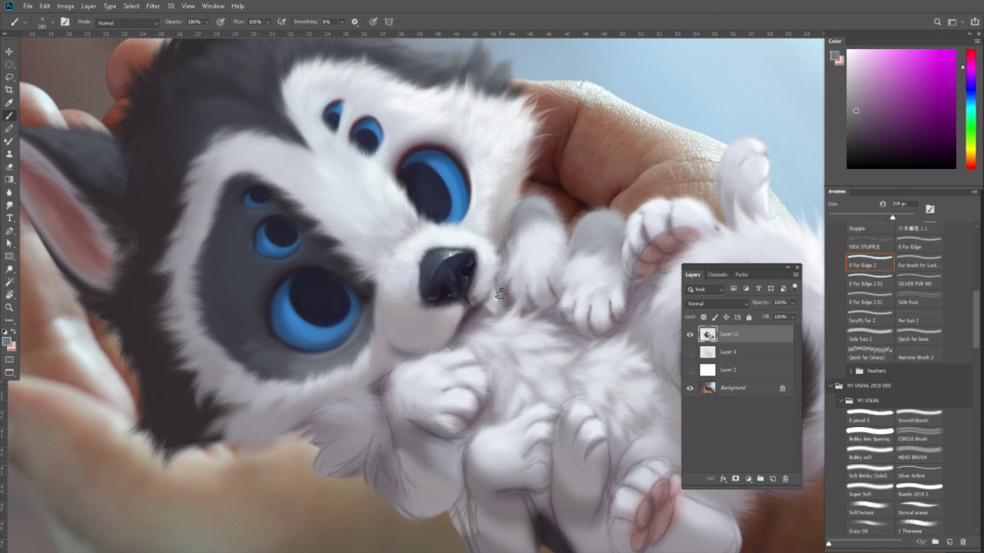
pyautogui.keyDown('alt'); pyautogui.click(516, 261); pyautogui.keyUp('alt')
pyautogui.keyDown('alt'); pyautogui.click(480, 309); pyautogui.keyUp('alt')
pyautogui.keyDown('alt'); pyautogui.click(398, 312); pyautogui.keyUp('alt')
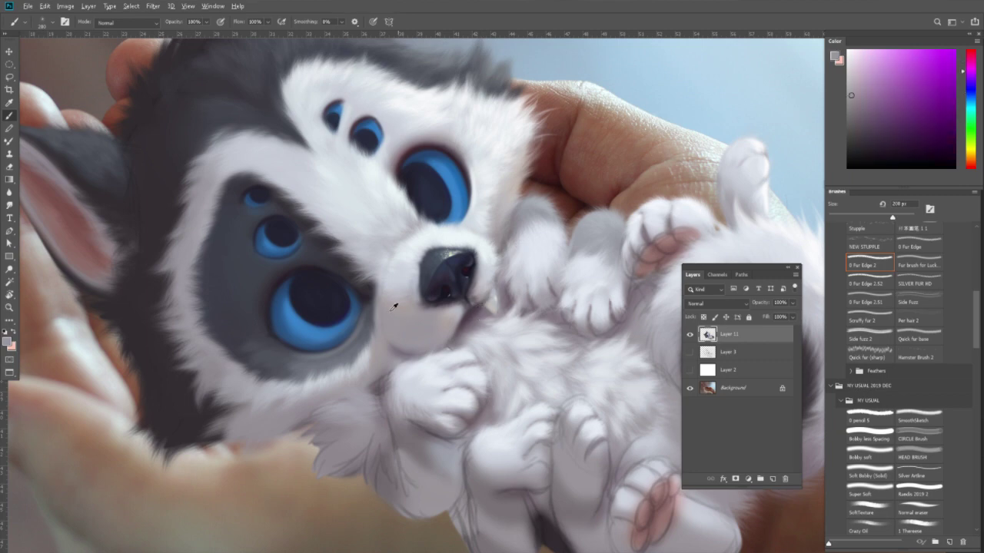
pyautogui.press('z')
pyautogui.keyDown('alt'); pyautogui.click(421, 351); pyautogui.keyUp('alt')
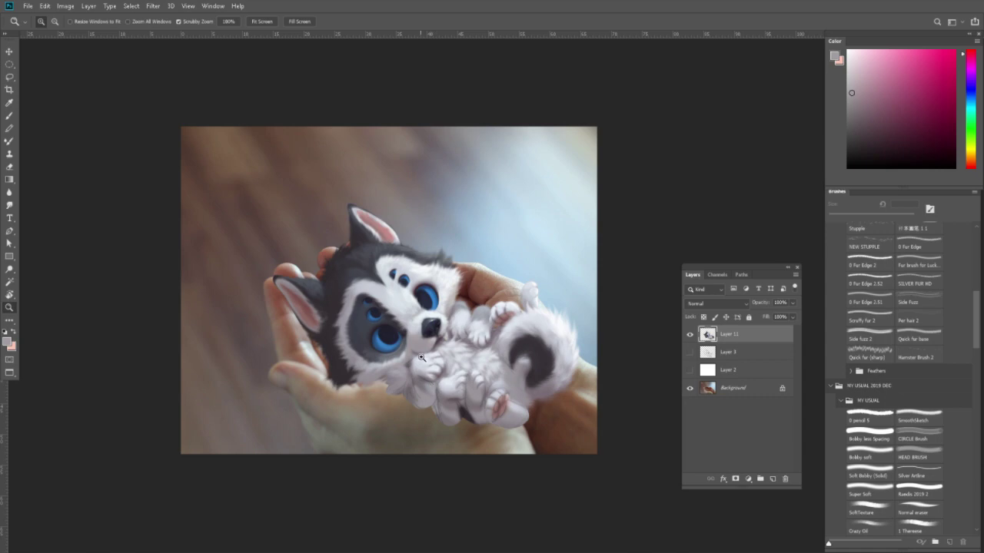
# Zoom in close on the nose and sample pale lavender and blue cheek fur colours.
pyautogui.click(421, 358)
pyautogui.click(421, 332)
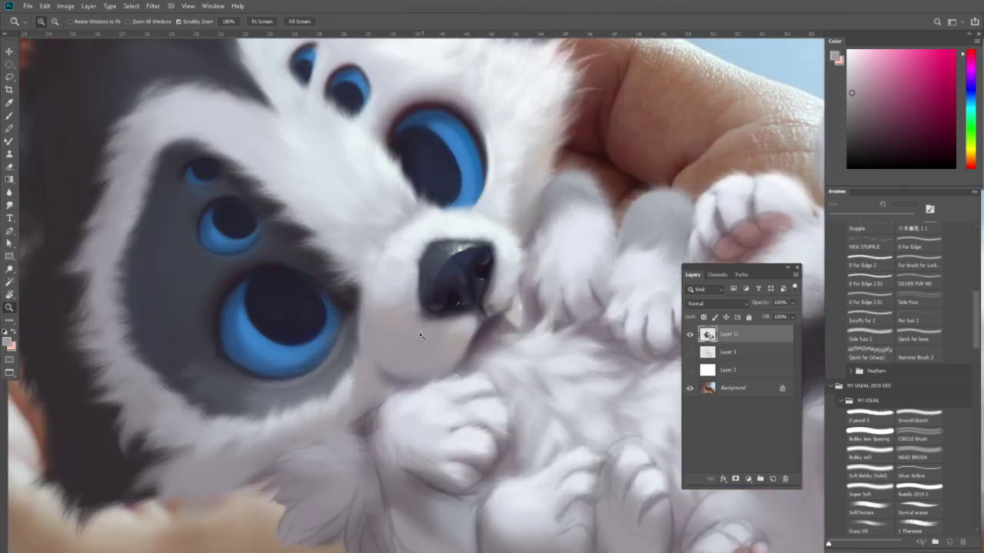
pyautogui.press('b')
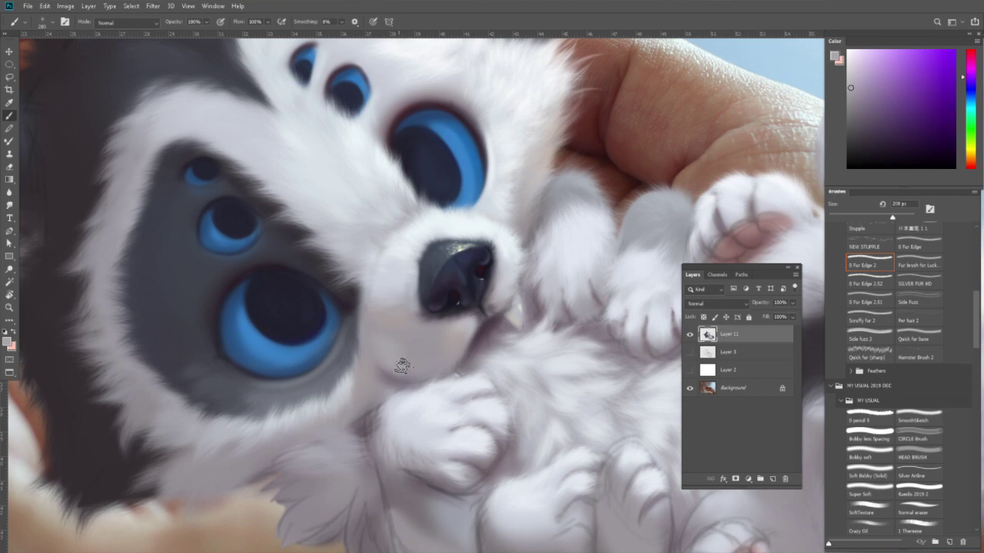
pyautogui.keyDown('alt'); pyautogui.click(396, 338); pyautogui.keyUp('alt')
pyautogui.keyDown('alt'); pyautogui.click(358, 372); pyautogui.keyUp('alt')
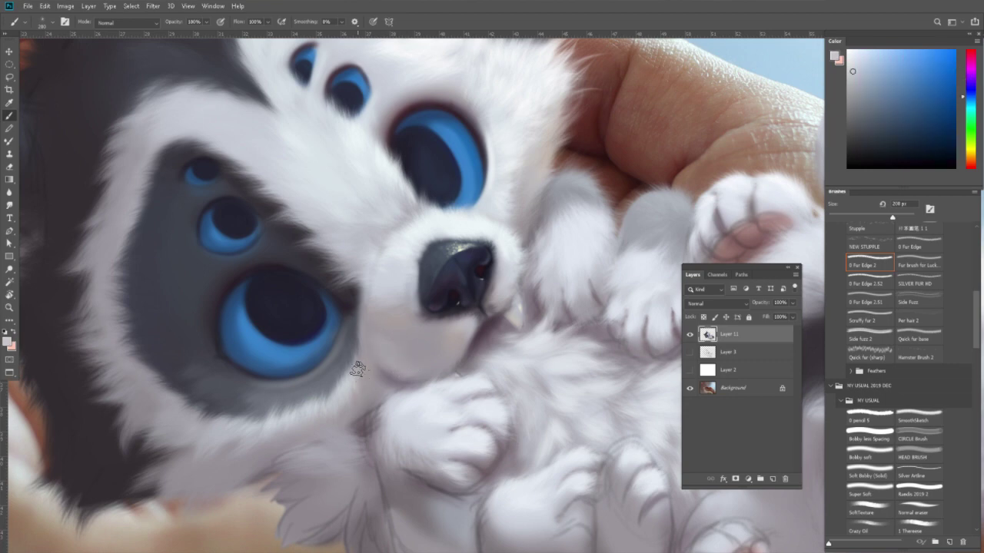
pyautogui.keyDown('alt'); pyautogui.click(361, 407); pyautogui.keyUp('alt')
pyautogui.keyDown('alt'); pyautogui.click(386, 385); pyautogui.keyUp('alt')
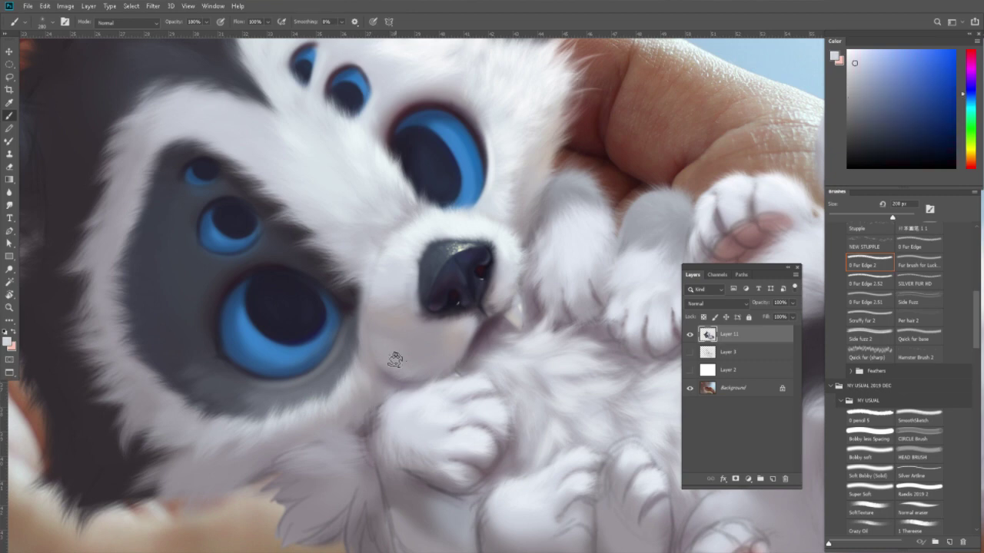
# Shrink the brush to 125 px and detail the fur under the chin with shaded and light tones.
pyautogui.press('[')
pyautogui.press('[')
pyautogui.press('[')
pyautogui.keyDown('alt'); pyautogui.click(398, 396); pyautogui.keyUp('alt')
pyautogui.keyDown('alt'); pyautogui.click(377, 415); pyautogui.keyUp('alt')
pyautogui.keyDown('alt'); pyautogui.click(391, 408); pyautogui.keyUp('alt')
pyautogui.keyDown('alt'); pyautogui.click(384, 434); pyautogui.keyUp('alt')
pyautogui.keyDown('alt'); pyautogui.click(372, 422); pyautogui.keyUp('alt')
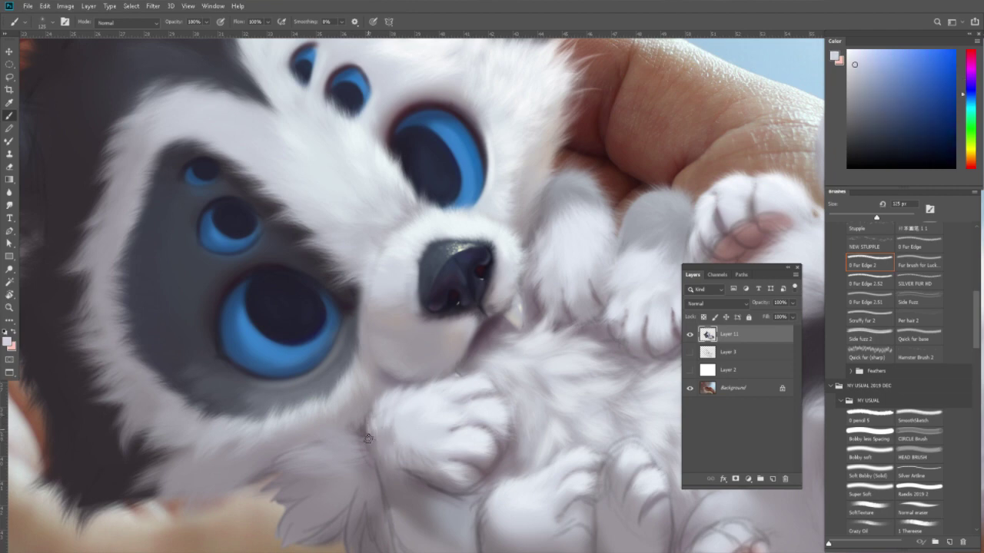
pyautogui.keyDown('alt'); pyautogui.click(402, 459); pyautogui.keyUp('alt')
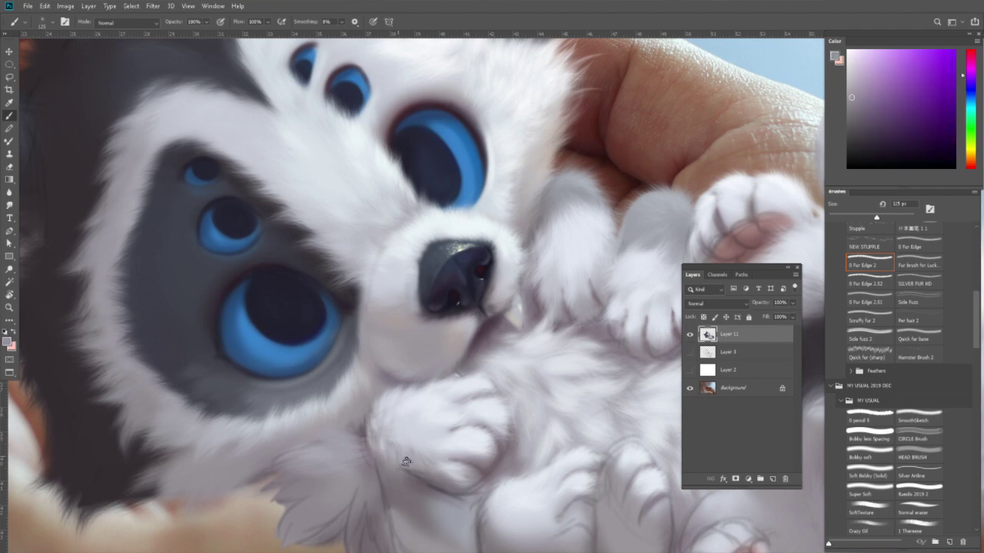
pyautogui.keyDown('alt'); pyautogui.click(399, 448); pyautogui.keyUp('alt')
# Add lighter fur on the upper chest and beside the mouth, then zoom out.
pyautogui.keyDown('alt'); pyautogui.click(423, 390); pyautogui.keyUp('alt')
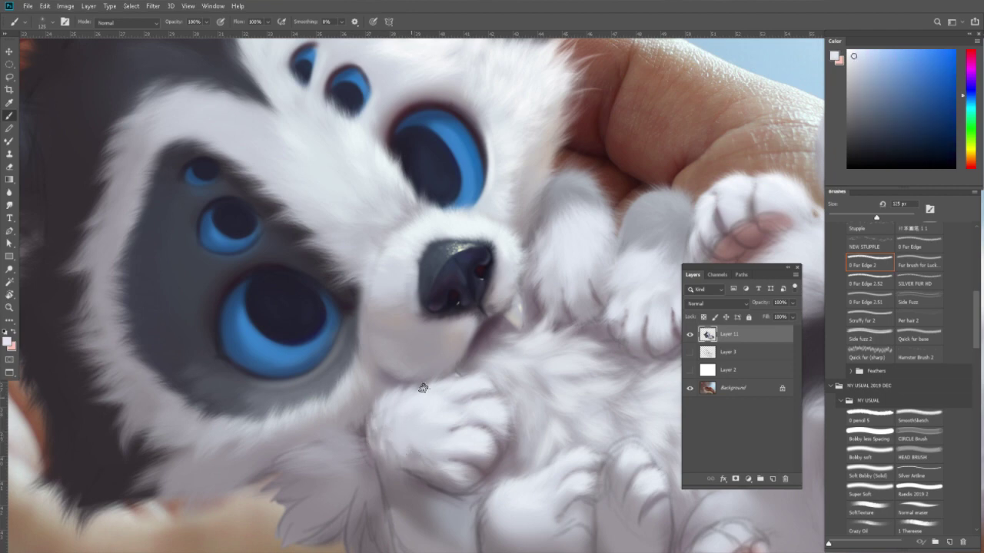
pyautogui.keyDown('alt'); pyautogui.click(466, 380); pyautogui.keyUp('alt')
pyautogui.keyDown('alt'); pyautogui.click(467, 361); pyautogui.keyUp('alt')
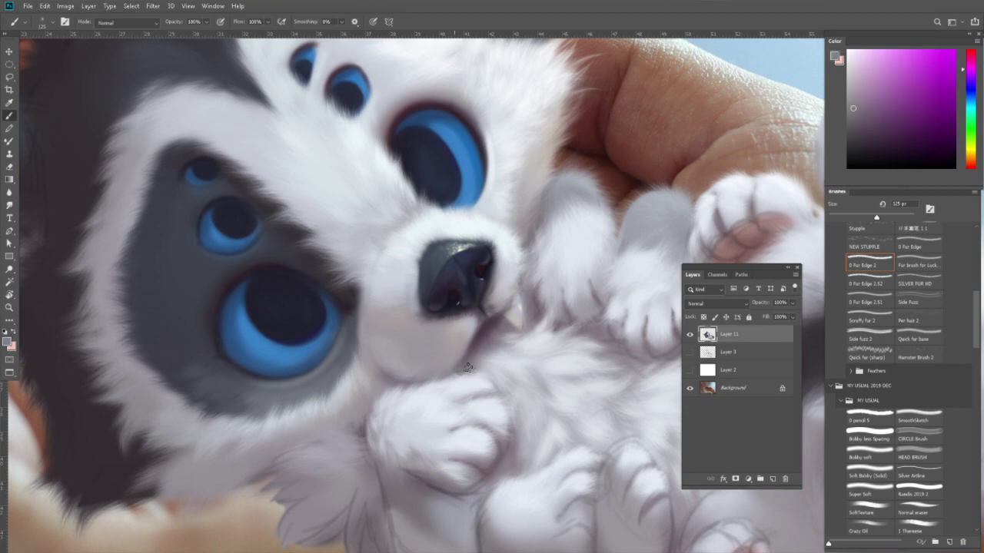
pyautogui.keyDown('alt'); pyautogui.click(492, 345); pyautogui.keyUp('alt')
pyautogui.keyDown('alt'); pyautogui.click(478, 361); pyautogui.keyUp('alt')
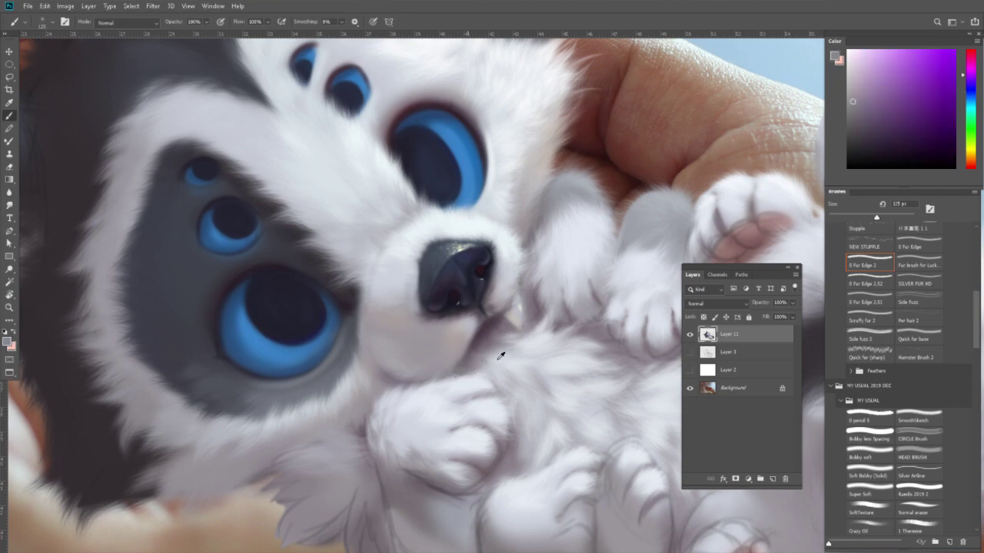
pyautogui.keyDown('alt'); pyautogui.click(506, 356); pyautogui.keyUp('alt')
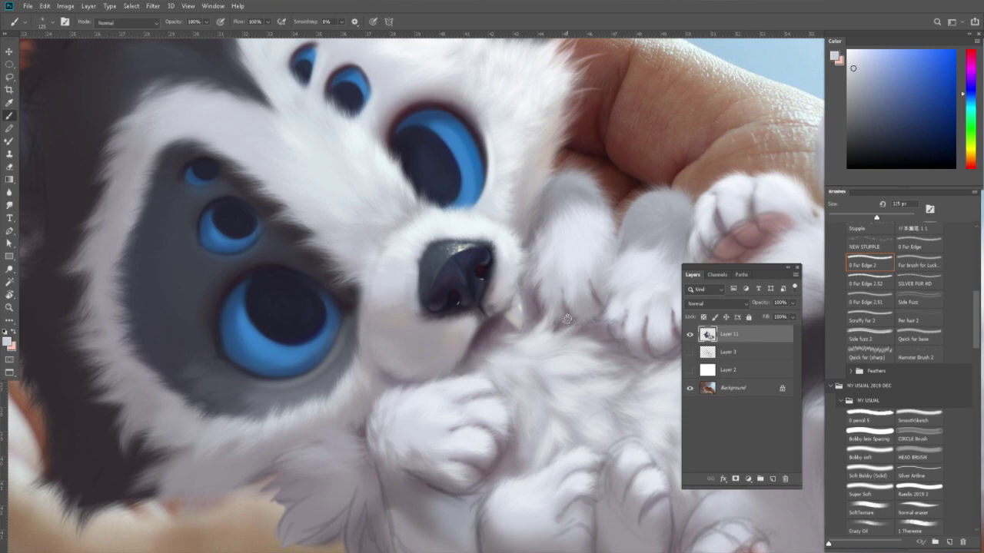
pyautogui.keyDown('ctrl'); pyautogui.keyDown('alt'); pyautogui.click(588, 362); pyautogui.keyUp('alt'); pyautogui.keyUp('ctrl')
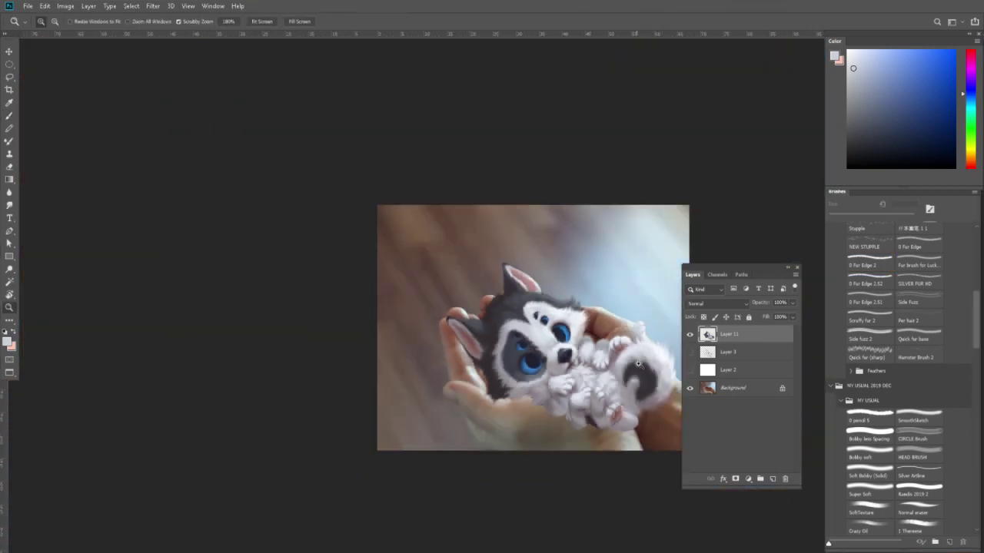
# Zoom in on the chest and front paw and sample darker and lighter paw fur tones.
pyautogui.click(637, 364)
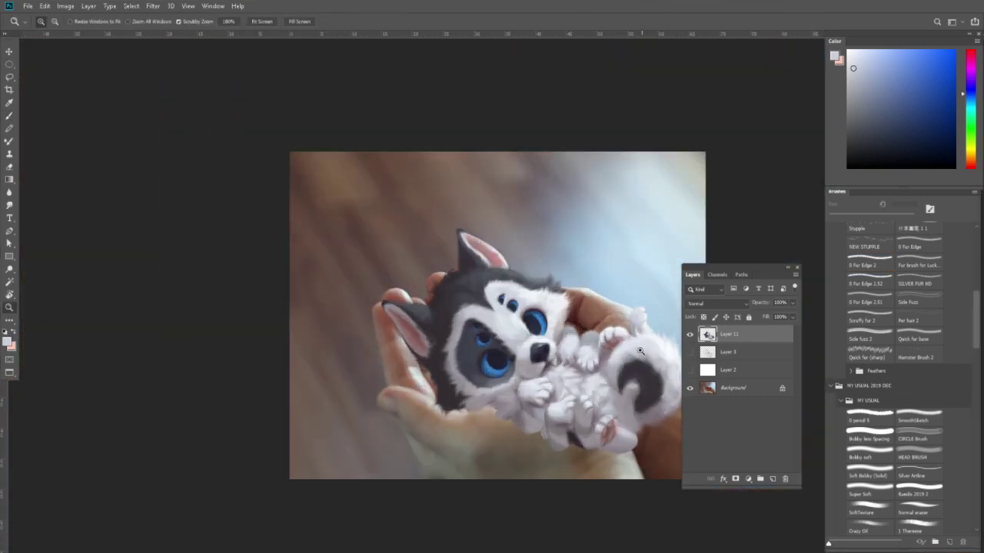
pyautogui.click(551, 400)
pyautogui.click(535, 415)
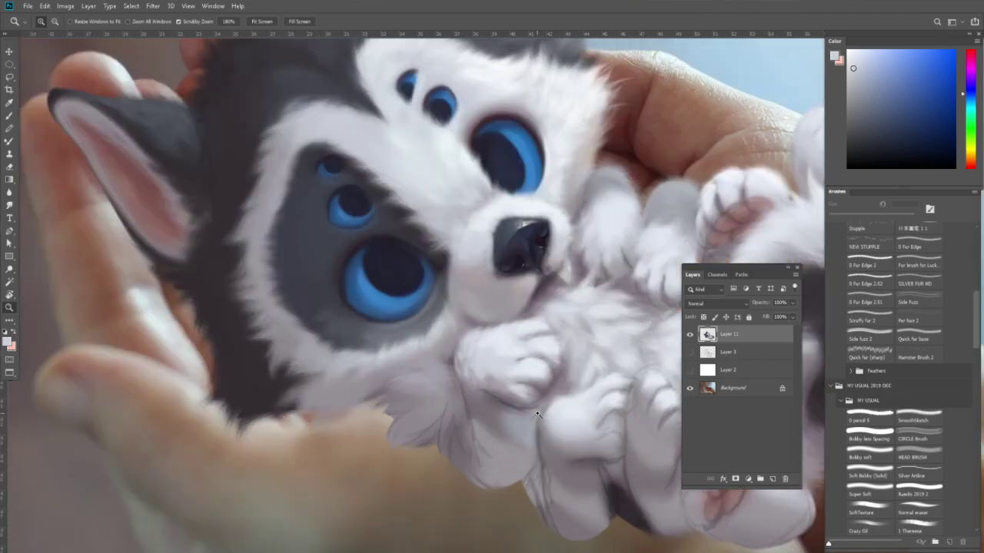
pyautogui.press('b')
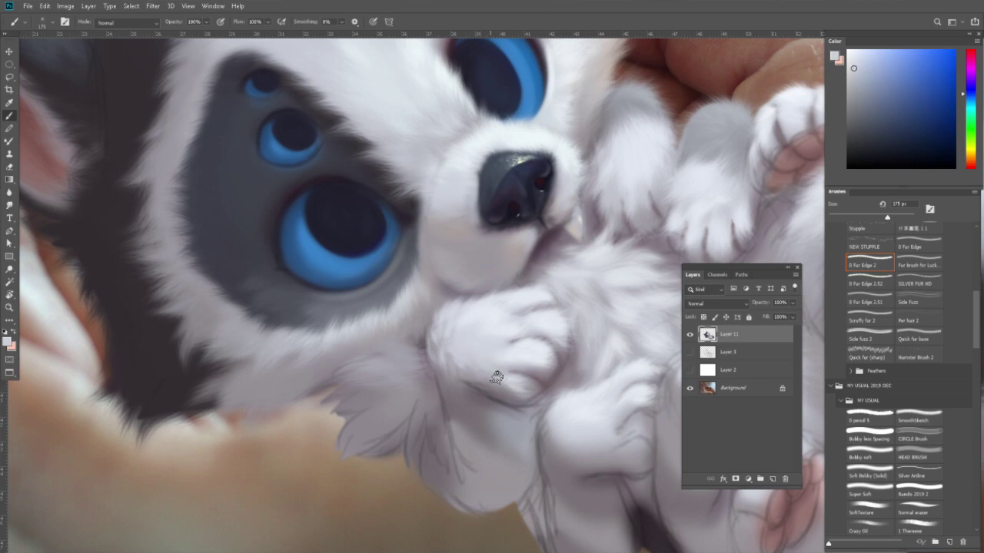
pyautogui.keyDown('alt'); pyautogui.click(503, 368); pyautogui.keyUp('alt')
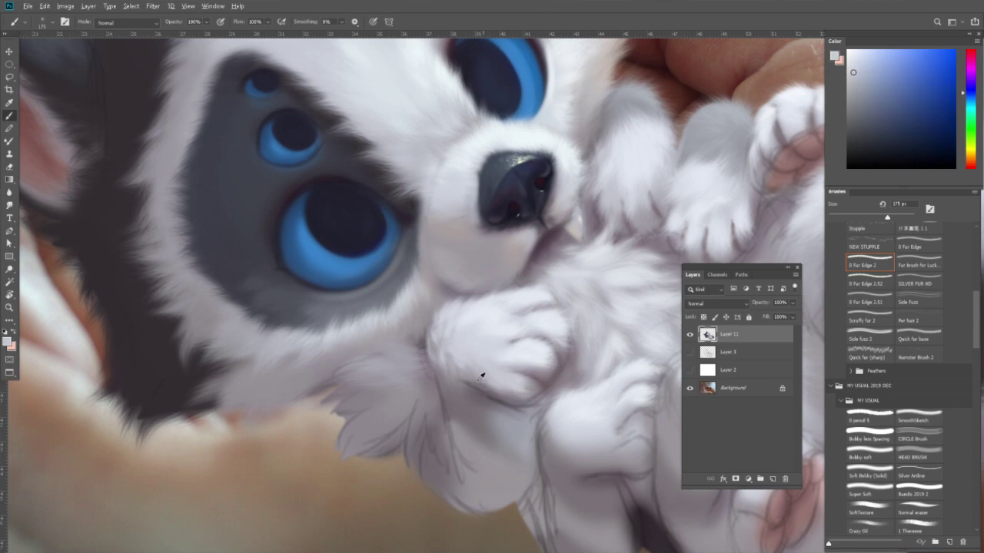
pyautogui.keyDown('alt'); pyautogui.click(494, 390); pyautogui.keyUp('alt')
pyautogui.keyDown('alt'); pyautogui.click(517, 386); pyautogui.keyUp('alt')
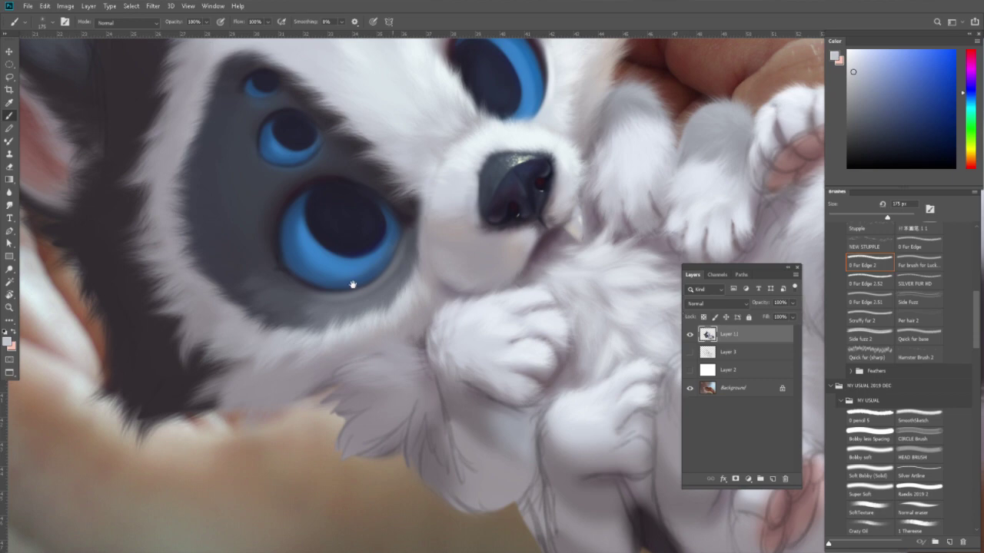
# Sample greys and a lighter greyish purple from the face fur, with the brush at about 200 px.
pyautogui.moveTo(351, 282); pyautogui.dragTo(369, 345)
pyautogui.keyDown('alt'); pyautogui.click(342, 361); pyautogui.keyUp('alt')
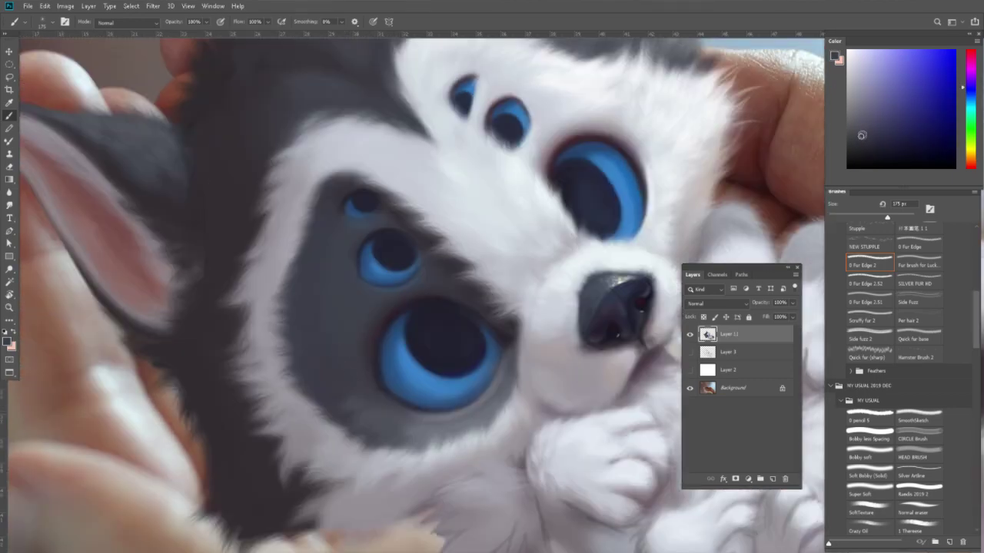
pyautogui.press(']')
pyautogui.press(']')
pyautogui.press(']')
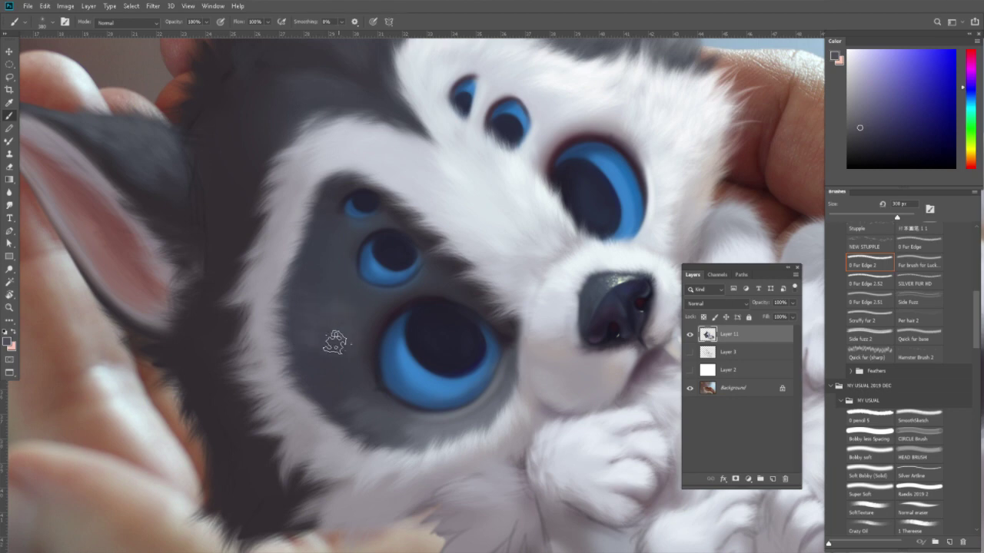
pyautogui.press('[')
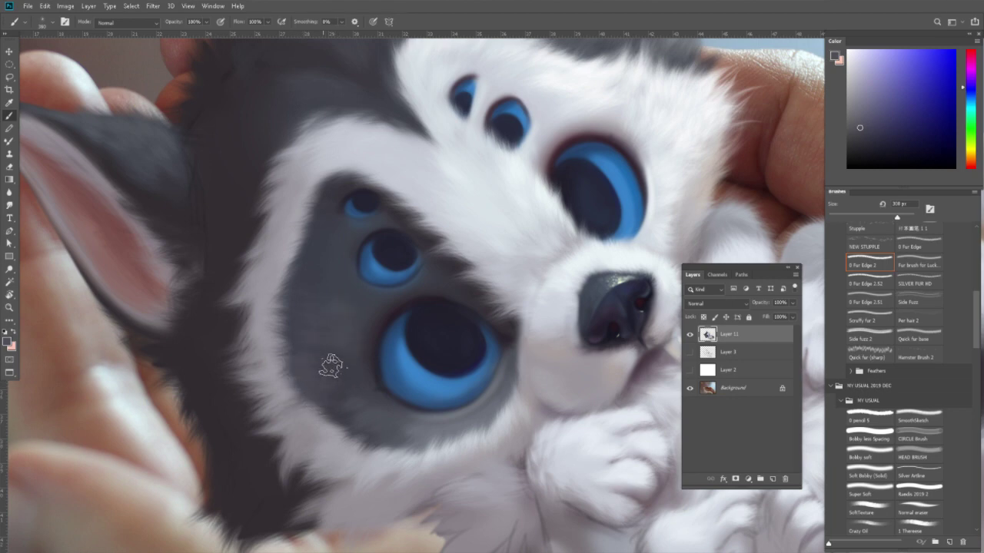
pyautogui.press('[')
pyautogui.keyDown('alt'); pyautogui.click(342, 396); pyautogui.keyUp('alt')
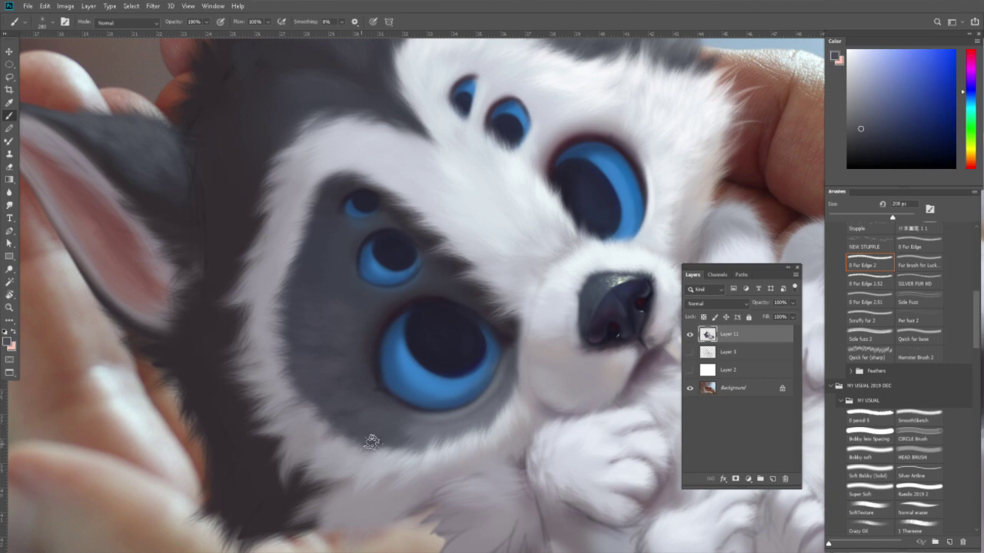
pyautogui.keyDown('alt'); pyautogui.click(287, 339); pyautogui.keyUp('alt')
pyautogui.keyDown('alt'); pyautogui.click(219, 350); pyautogui.keyUp('alt')
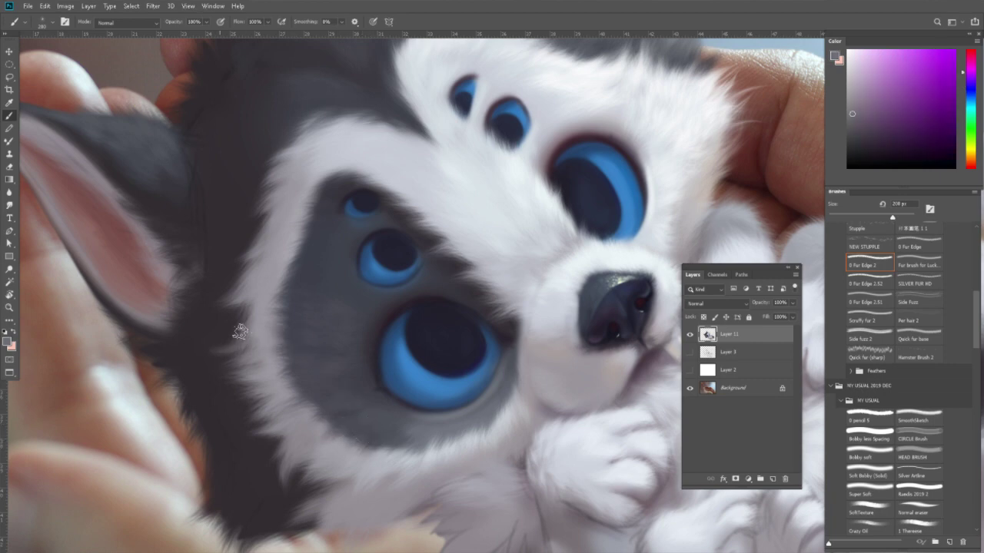
# Sample dark, blue-purple and pinkish tones from the ear.
pyautogui.moveTo(238, 329)
pyautogui.mouseDown()
pyautogui.moveTo(257, 361)
pyautogui.moveTo(299, 377)
pyautogui.mouseUp()
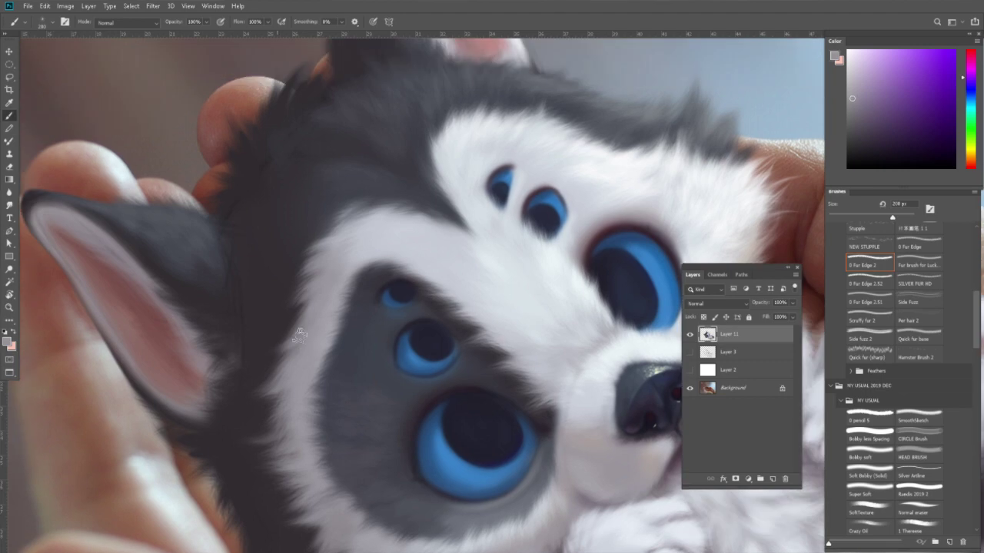
pyautogui.moveTo(246, 273); pyautogui.dragTo(289, 321)
pyautogui.keyDown('alt'); pyautogui.click(289, 321); pyautogui.keyUp('alt')
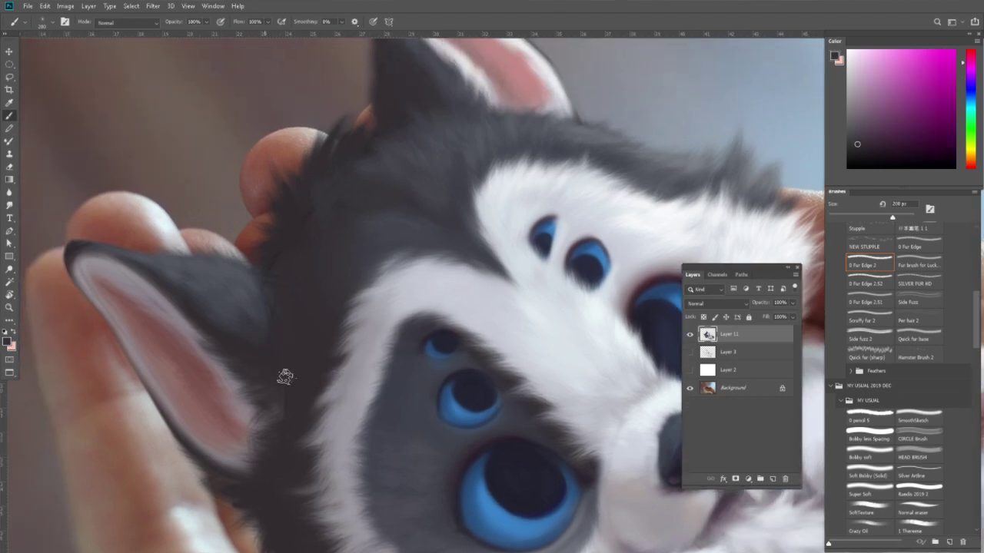
pyautogui.keyDown('alt'); pyautogui.click(263, 302); pyautogui.keyUp('alt')
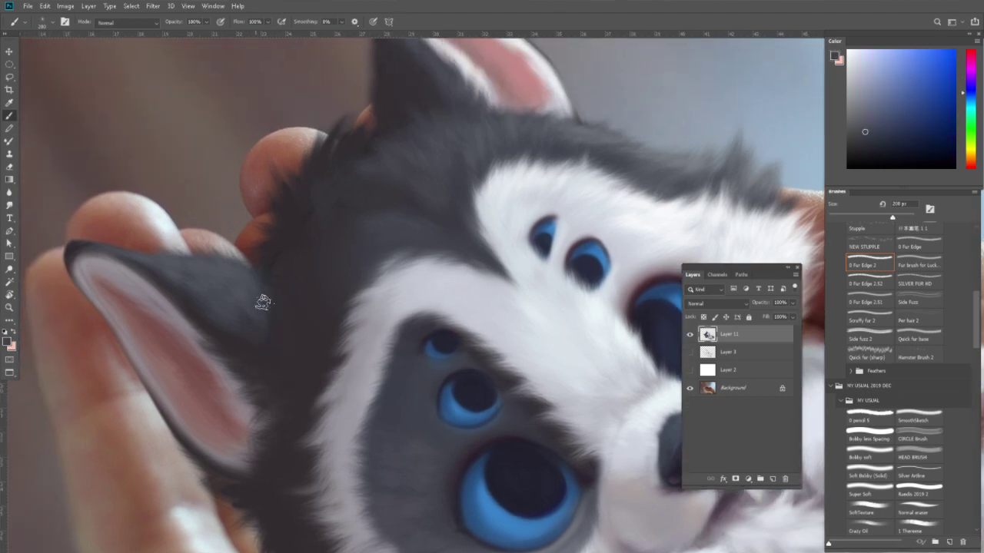
pyautogui.keyDown('alt'); pyautogui.click(258, 330); pyautogui.keyUp('alt')
pyautogui.keyDown('alt'); pyautogui.click(240, 317); pyautogui.keyUp('alt')
pyautogui.keyDown('alt'); pyautogui.click(220, 321); pyautogui.keyUp('alt')
pyautogui.keyDown('alt'); pyautogui.click(225, 357); pyautogui.keyUp('alt')
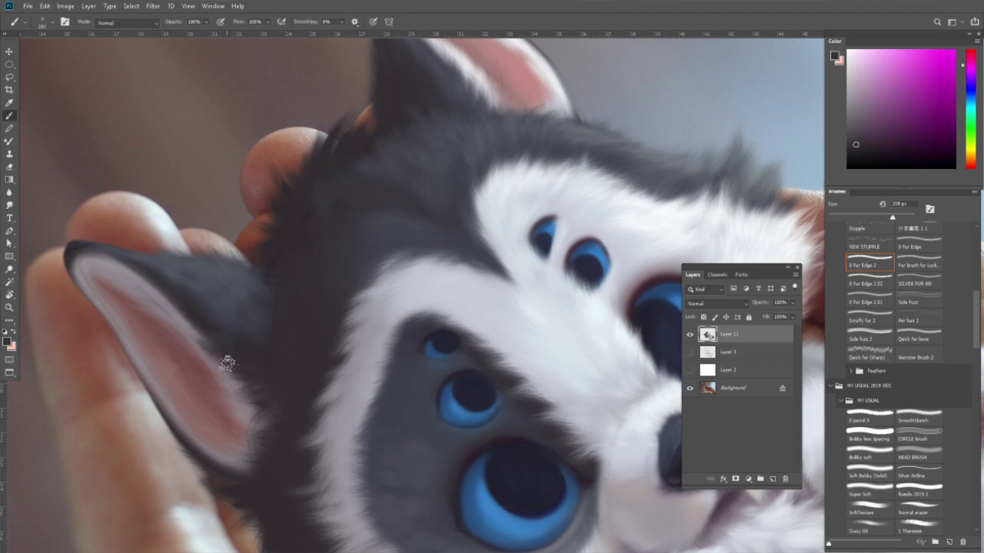
# Sample a dark grey-blue from the top of the head and tilt the canvas about 26 degrees.
pyautogui.moveTo(412, 256); pyautogui.dragTo(362, 315)
pyautogui.keyDown('alt'); pyautogui.click(366, 299); pyautogui.keyUp('alt')
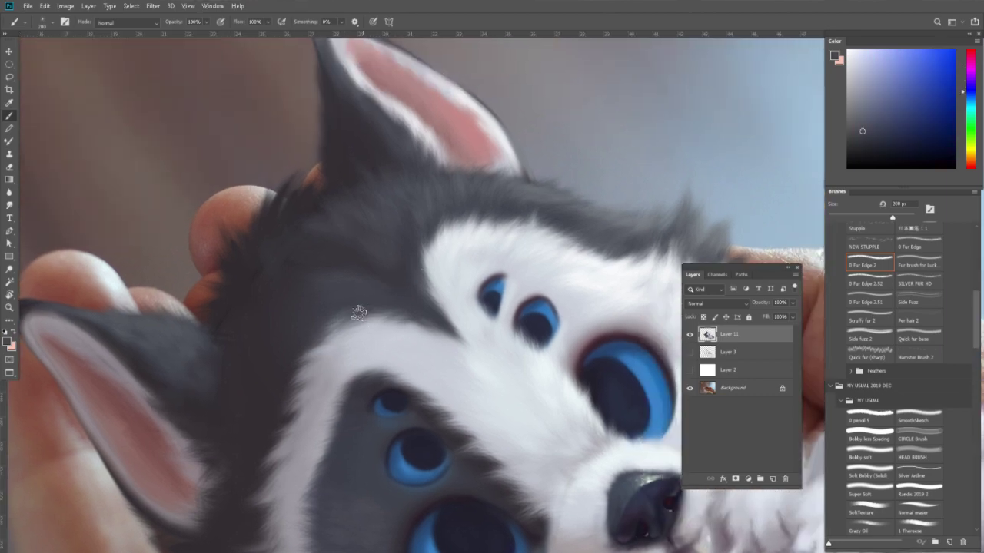
pyautogui.press('r')
pyautogui.moveTo(453, 292)
pyautogui.mouseDown()
pyautogui.moveTo(530, 415)
pyautogui.moveTo(520, 391)
pyautogui.mouseUp()
pyautogui.press('b')
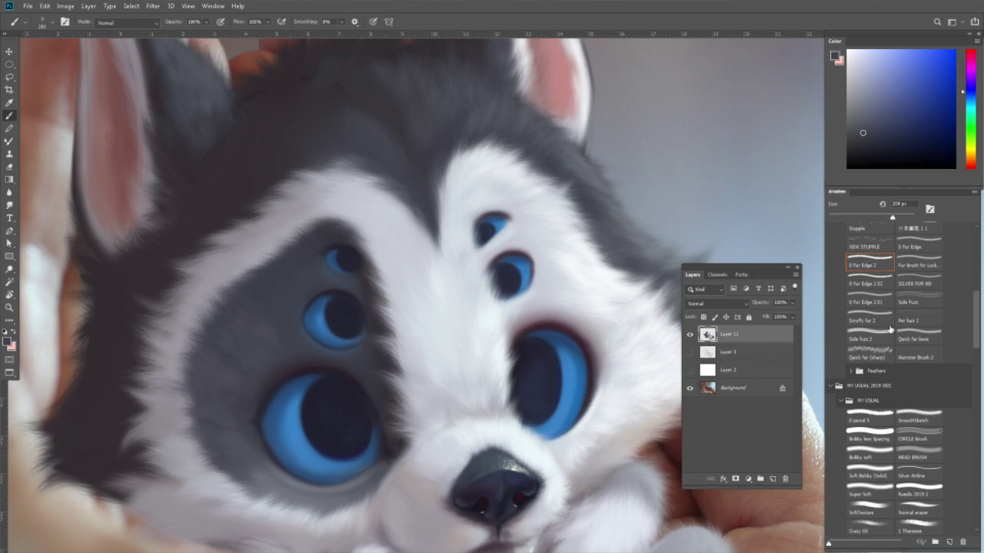
# Paint thin dark fur strokes near the brow with the NEW STUPPLE brush at 90 px.
pyautogui.click(880, 241)
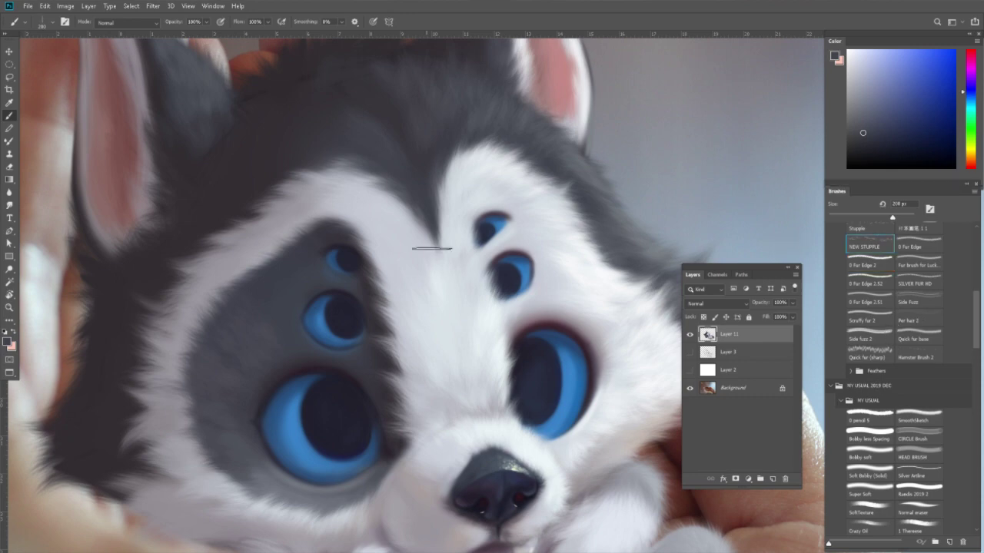
pyautogui.press('[')
pyautogui.press('[')
pyautogui.press('[')
pyautogui.moveTo(437, 245); pyautogui.dragTo(442, 273)
pyautogui.keyDown('alt'); pyautogui.click(449, 297); pyautogui.keyUp('alt')
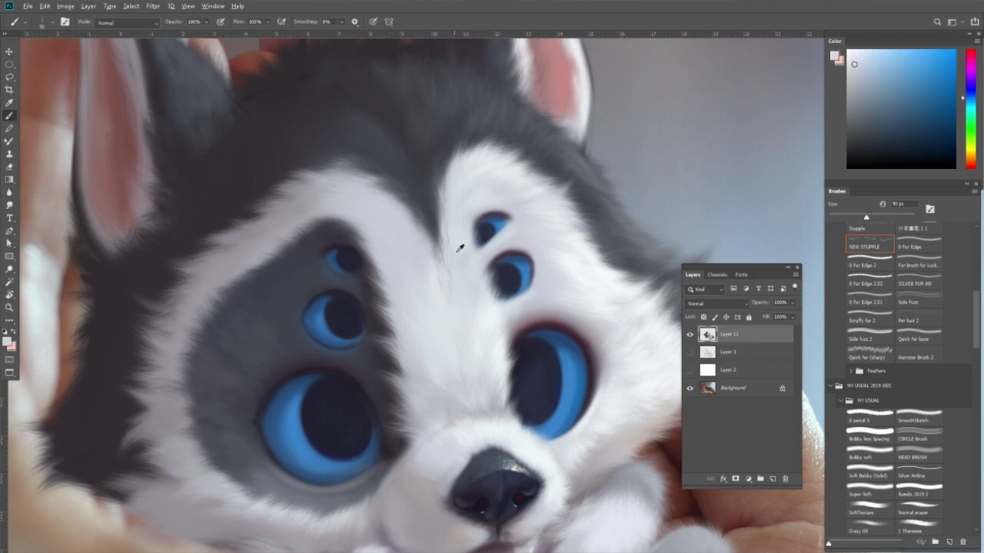
pyautogui.keyDown('alt'); pyautogui.click(433, 217); pyautogui.keyUp('alt')
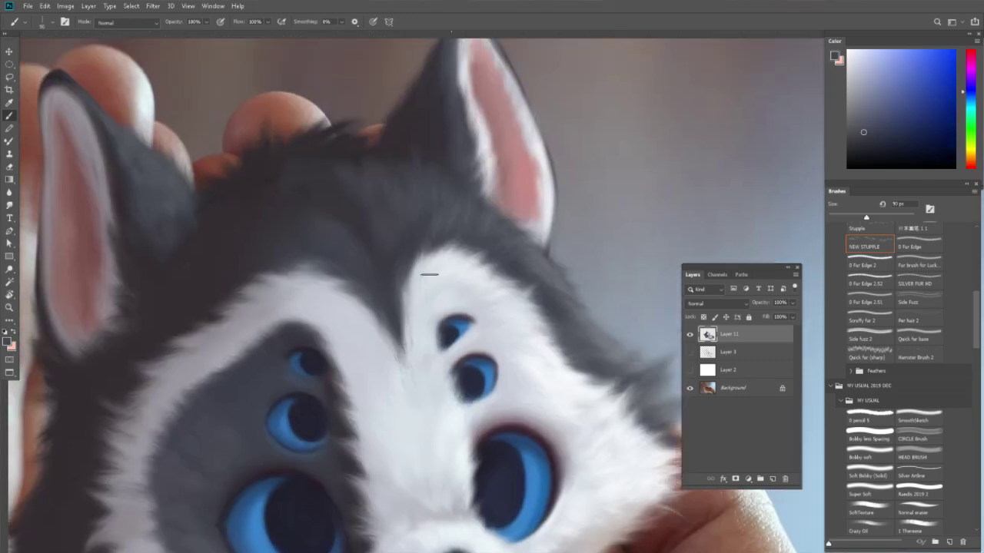
# Sample lavender-grey and bluer grey fur tones around the eyes.
pyautogui.scroll(3, 442, 246)
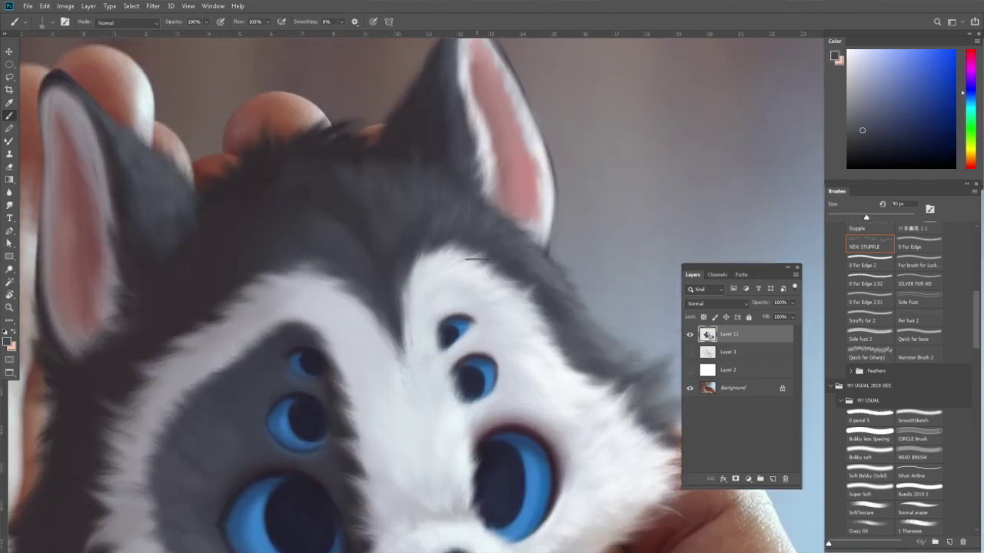
pyautogui.hscroll(-5, 433, 294)
pyautogui.scroll(-2, 433, 294)
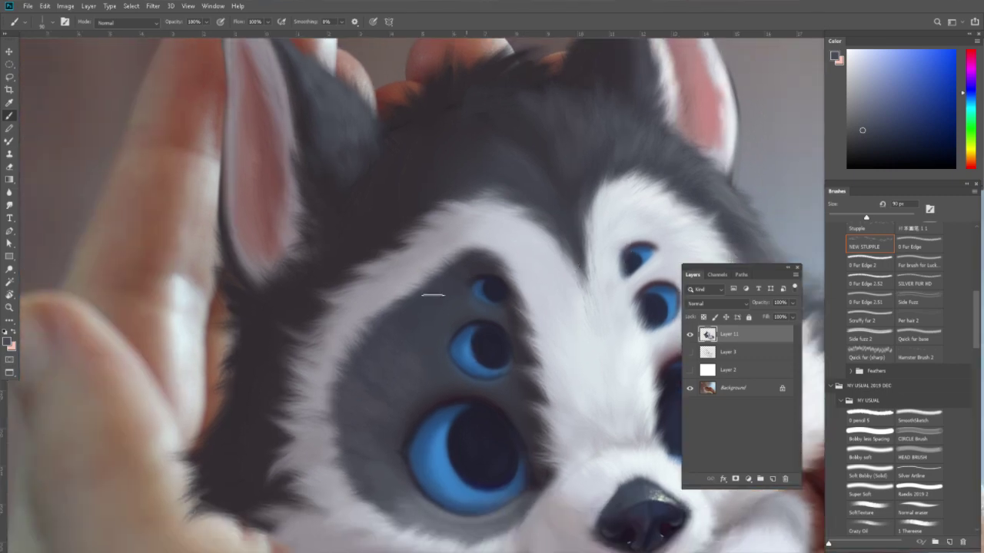
pyautogui.moveTo(588, 370); pyautogui.dragTo(586, 323)
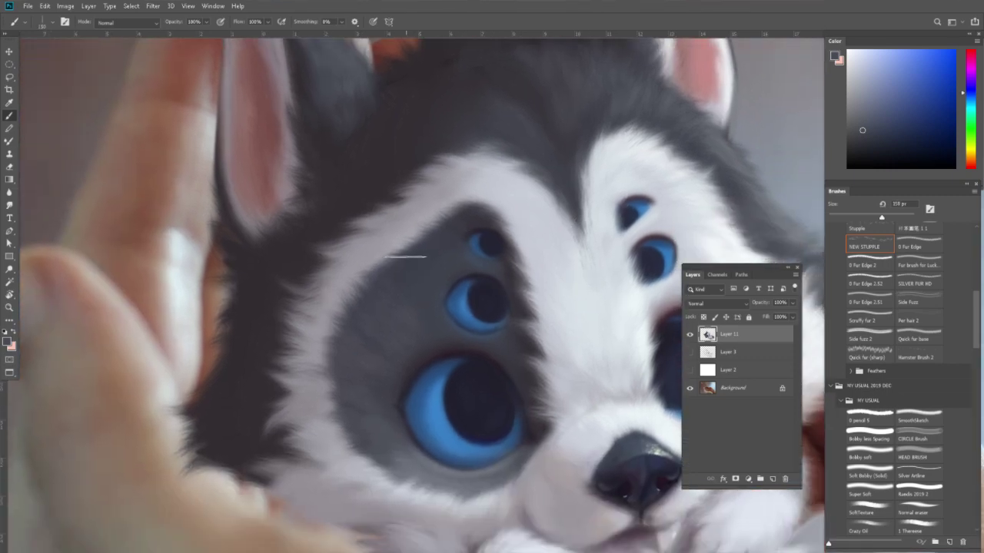
pyautogui.keyDown('alt'); pyautogui.click(382, 274); pyautogui.keyUp('alt')
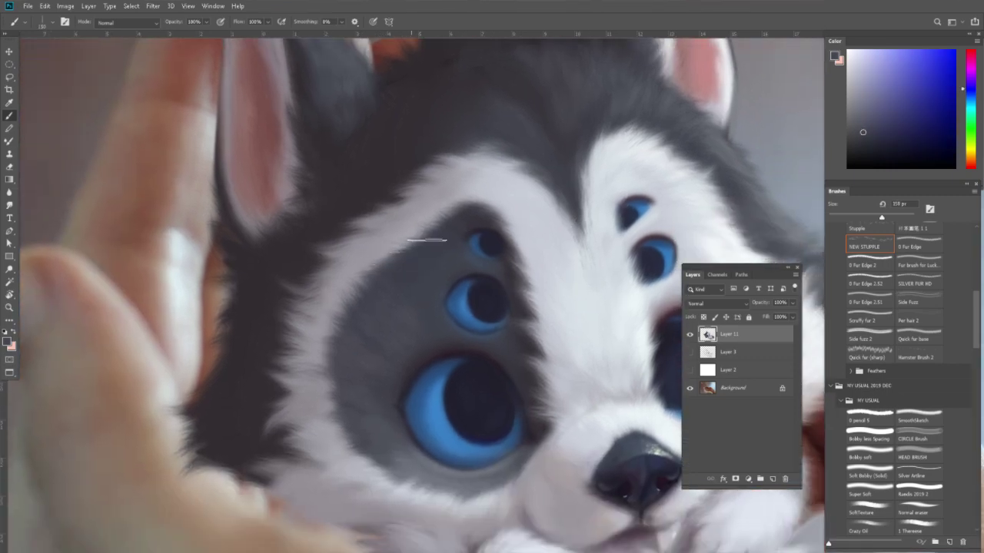
pyautogui.keyDown('alt'); pyautogui.click(344, 284); pyautogui.keyUp('alt')
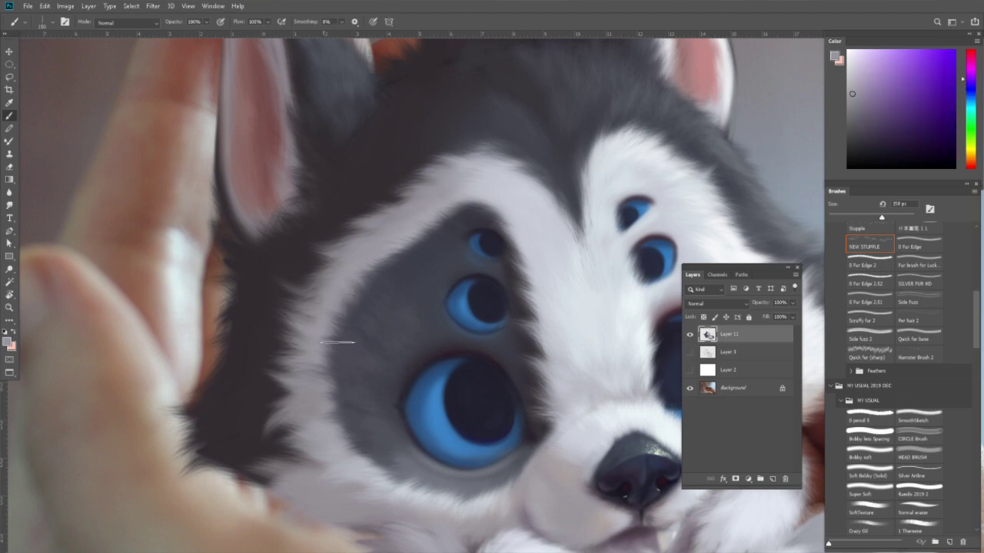
pyautogui.keyDown('alt'); pyautogui.click(357, 355); pyautogui.keyUp('alt')
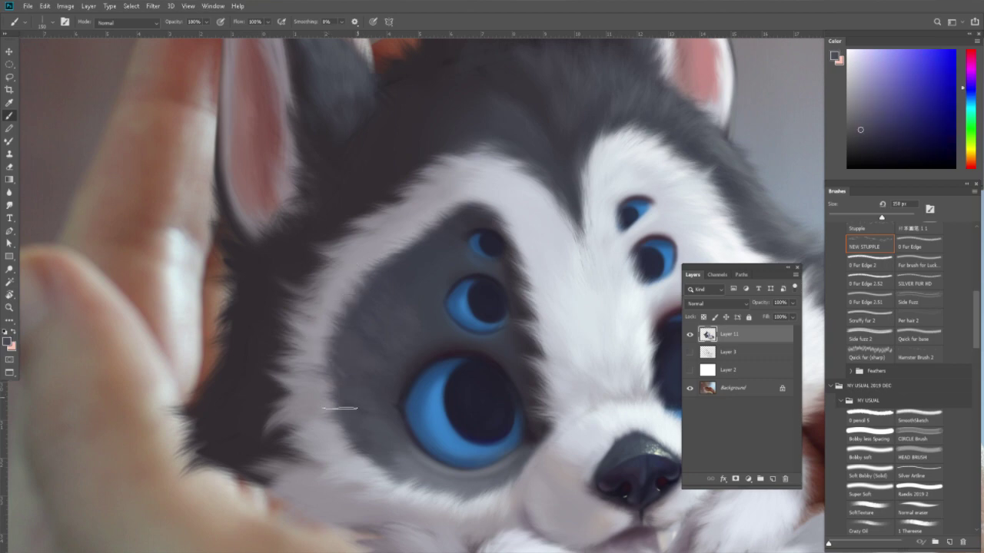
pyautogui.keyDown('alt'); pyautogui.click(340, 408); pyautogui.keyUp('alt')
# Sample light blue-grey and pinkish grey from the muzzle and near-white from the fur.
pyautogui.moveTo(369, 433); pyautogui.dragTo(359, 388)
pyautogui.keyDown('alt'); pyautogui.click(359, 388); pyautogui.keyUp('alt')
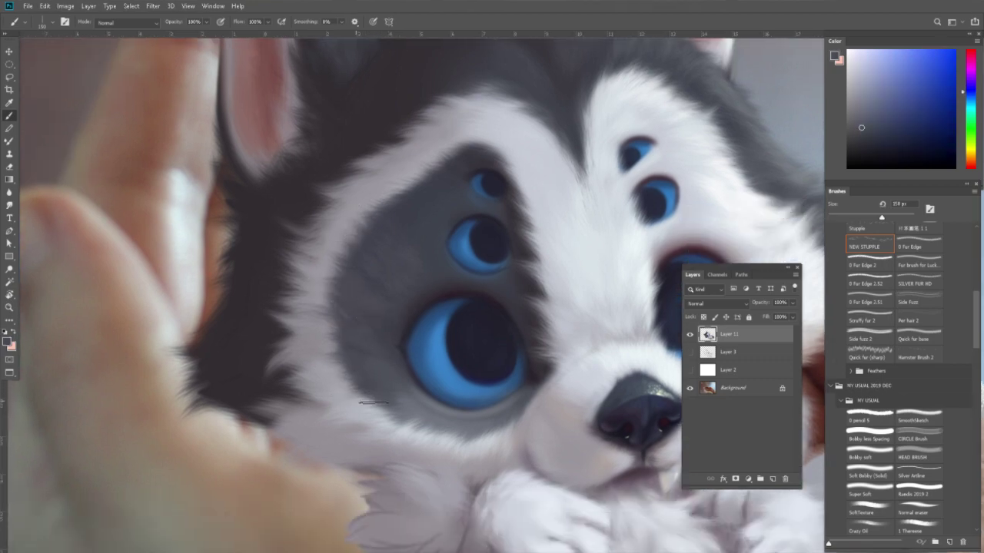
pyautogui.keyDown('alt'); pyautogui.click(408, 427); pyautogui.keyUp('alt')
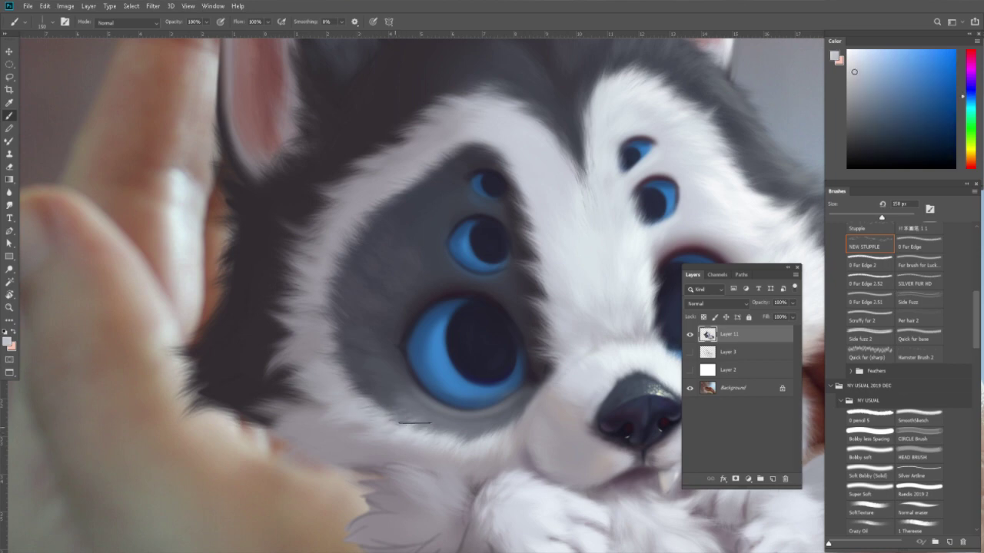
pyautogui.keyDown('alt'); pyautogui.click(419, 446); pyautogui.keyUp('alt')
pyautogui.keyDown('alt'); pyautogui.click(372, 435); pyautogui.keyUp('alt')
pyautogui.moveTo(379, 425); pyautogui.dragTo(550, 272)
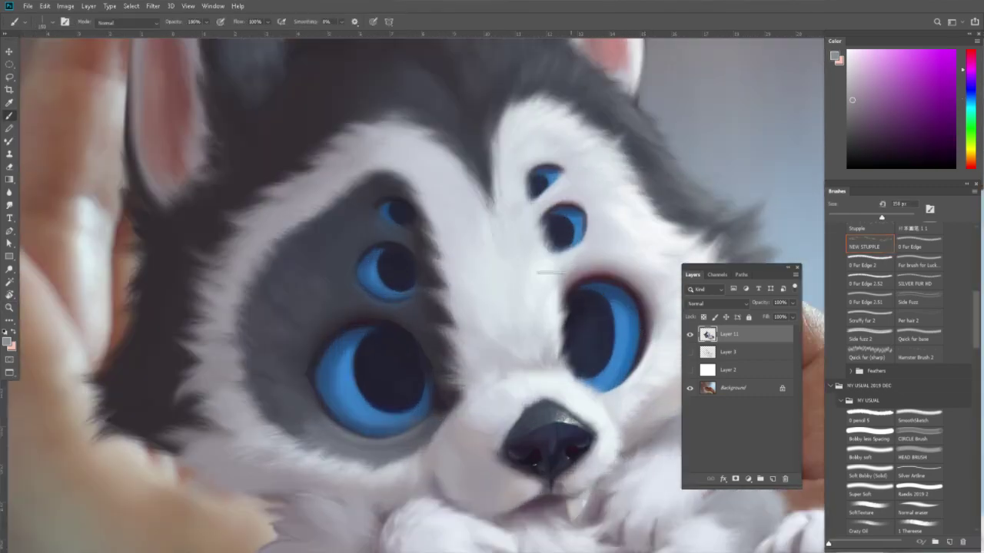
pyautogui.keyDown('alt'); pyautogui.click(541, 261); pyautogui.keyUp('alt')
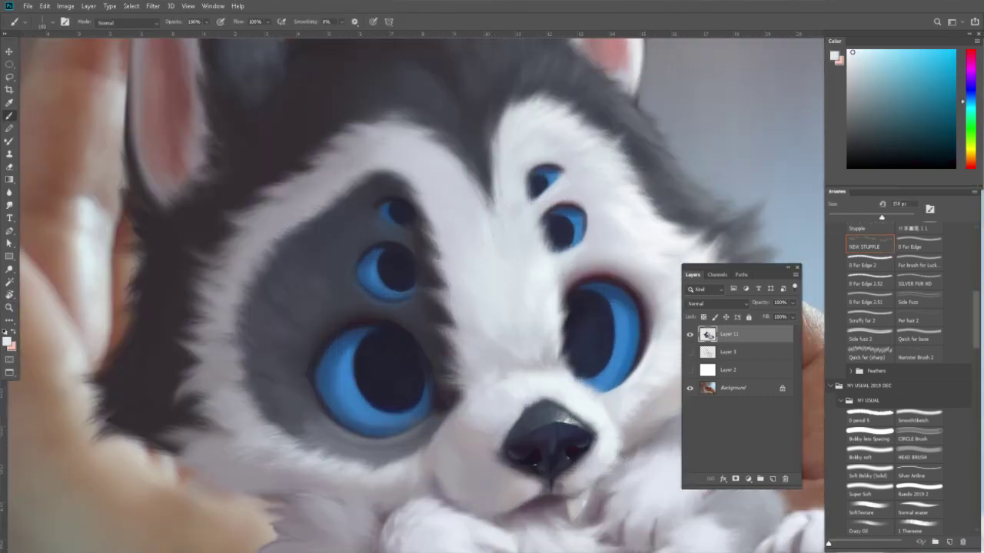
# Vary the brush between about 108 and 258 px, settling near 175 px, and zoom in on the nose.
pyautogui.press('[')
pyautogui.press('[')
pyautogui.press('[')
pyautogui.press(']')
pyautogui.press(']')
pyautogui.press(']')
pyautogui.press('[')
pyautogui.press(']')
pyautogui.press(']')
pyautogui.press(']')
pyautogui.press(']')
pyautogui.press('[')
pyautogui.press('[')
pyautogui.press('z')
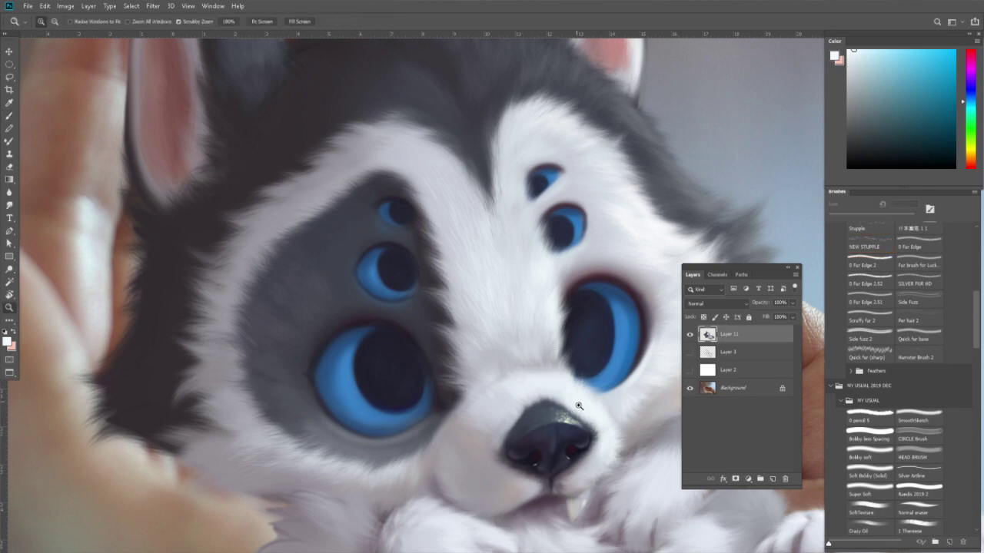
pyautogui.click(577, 408)
# Sample a dark blue-grey from the nose and a near-white fur colour.
pyautogui.press('b')
pyautogui.moveTo(577, 408); pyautogui.dragTo(557, 331)
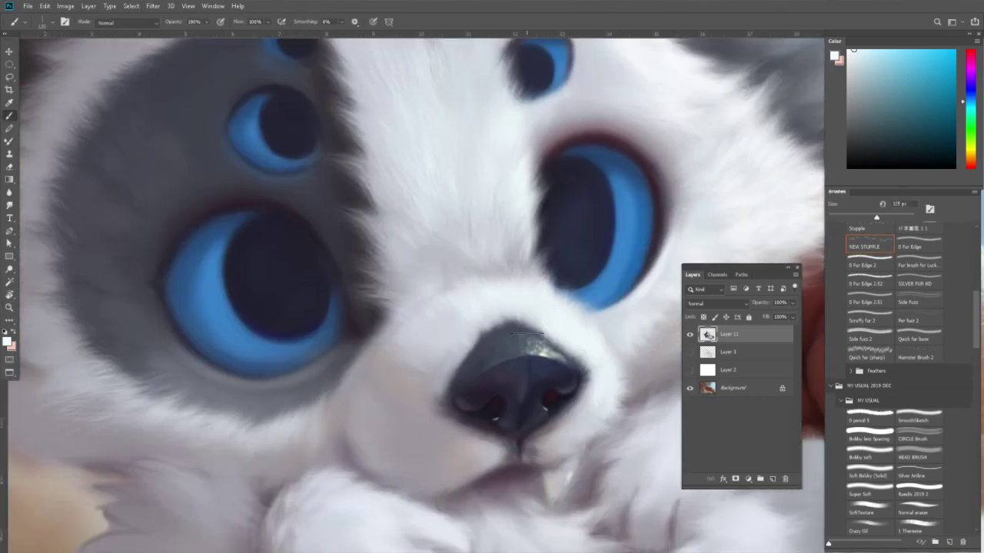
pyautogui.keyDown('alt'); pyautogui.click(513, 339); pyautogui.keyUp('alt')
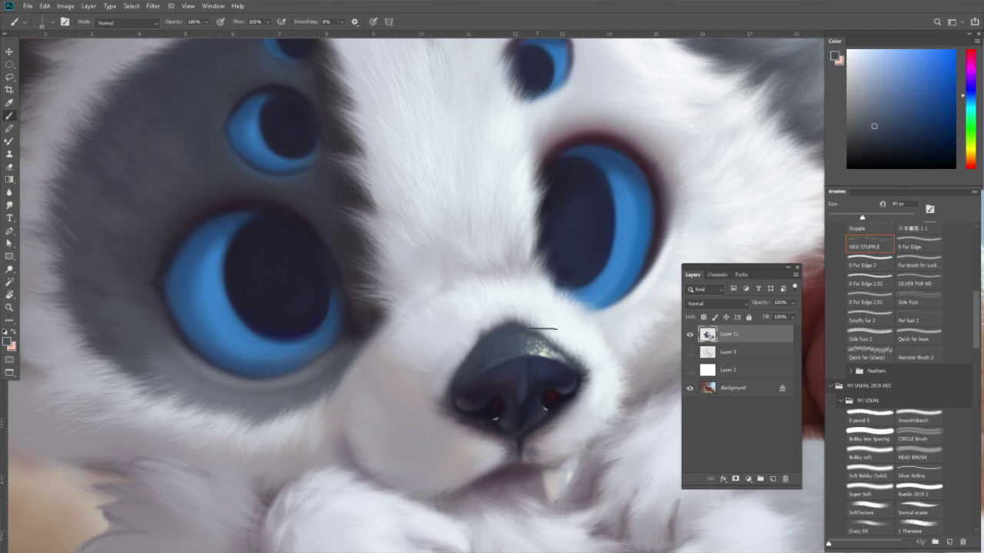
pyautogui.moveTo(538, 334); pyautogui.dragTo(512, 306)
pyautogui.keyDown('alt'); pyautogui.click(538, 270); pyautogui.keyUp('alt')
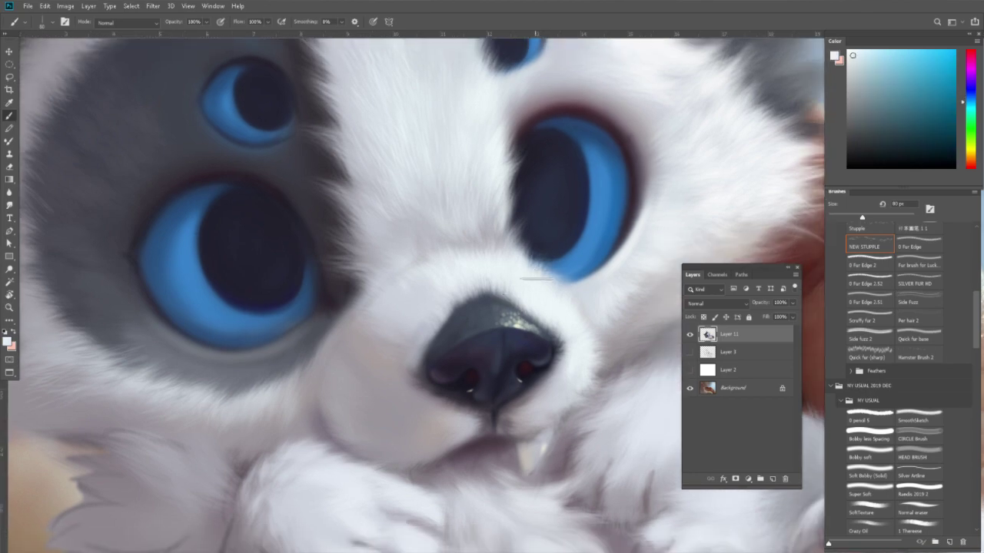
# Zoom out to the whole painting, then zoom back in on the puppy's face.
pyautogui.press('z')
pyautogui.keyDown('alt'); pyautogui.click(580, 331); pyautogui.keyUp('alt')
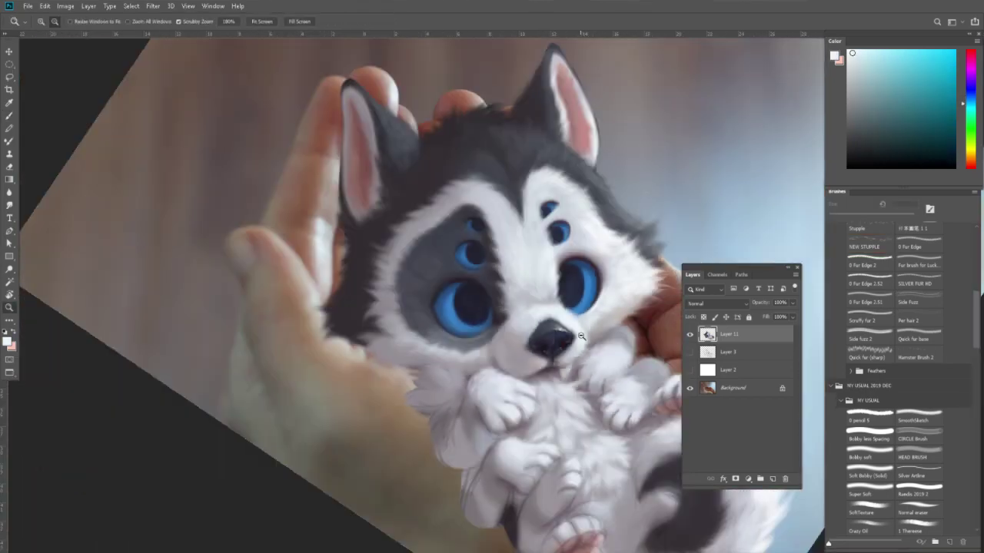
pyautogui.click(604, 356)
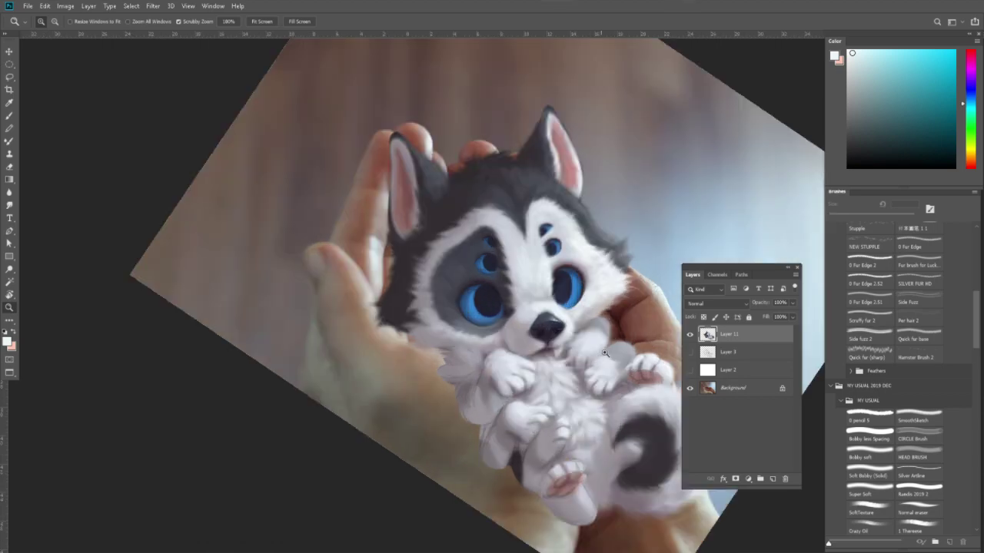
pyautogui.click(629, 315)
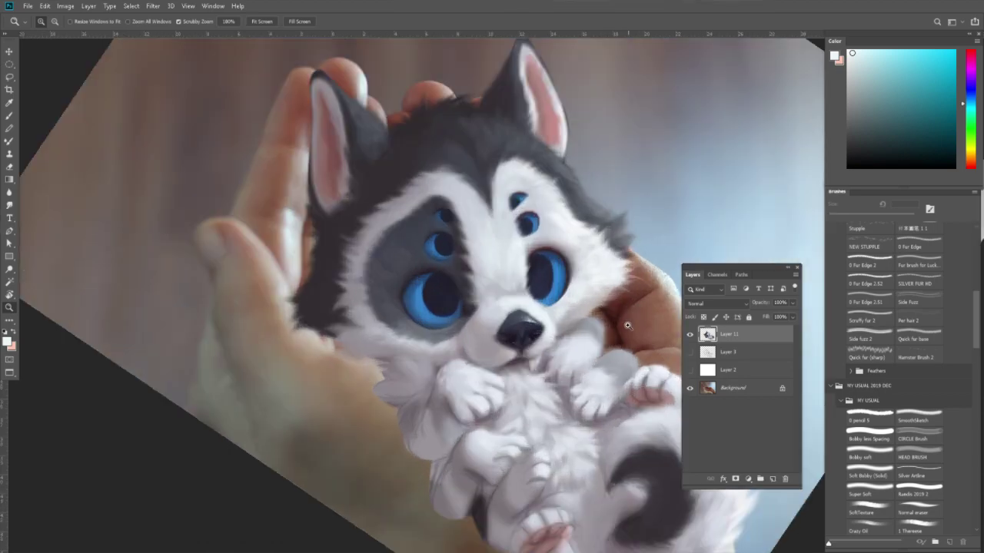
pyautogui.moveTo(479, 293); pyautogui.dragTo(526, 378)
pyautogui.press('b')
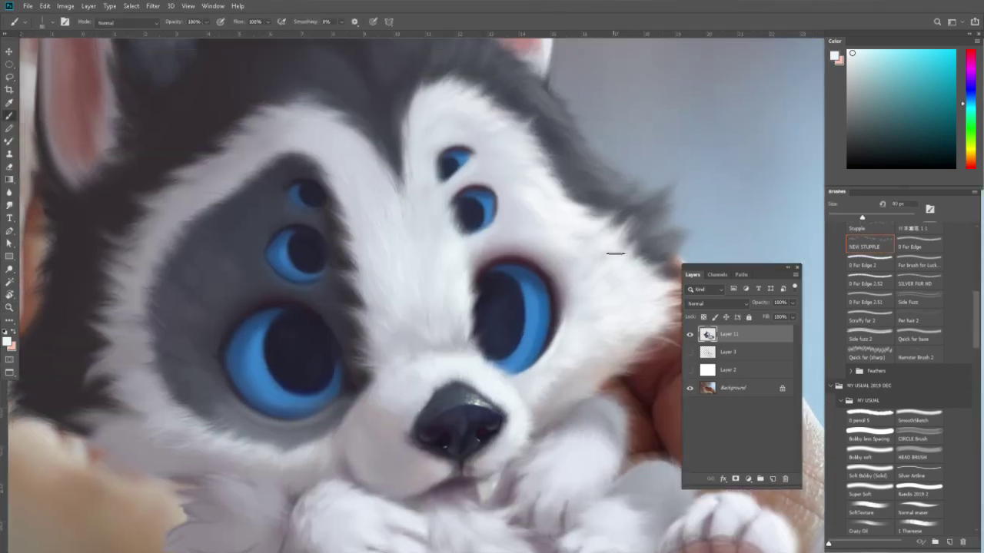
# Sample grey-blue fur tones beside the eyes, with the brush at about 200 px, then 175 px.
pyautogui.moveTo(609, 269); pyautogui.dragTo(554, 315)
pyautogui.keyDown('alt'); pyautogui.click(544, 278); pyautogui.keyUp('alt')
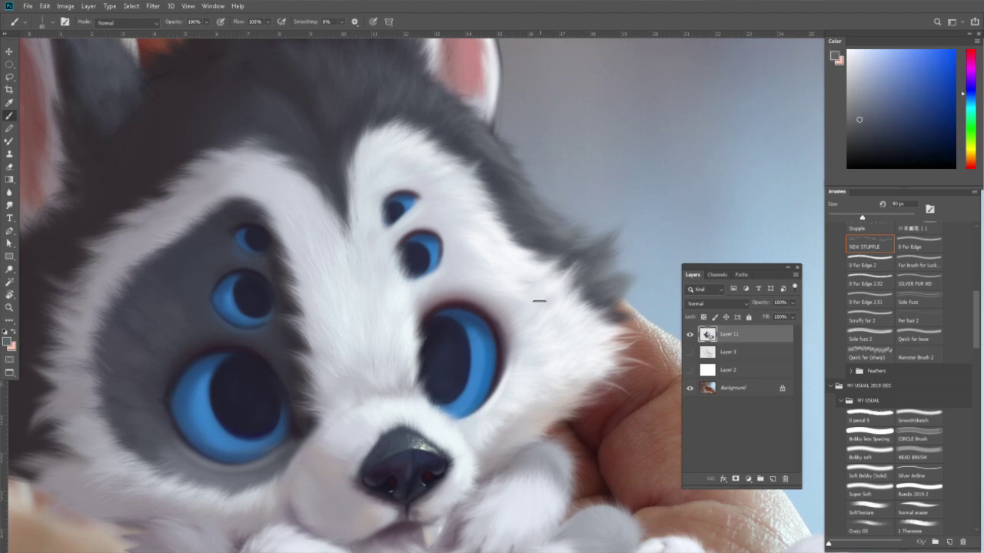
pyautogui.press(']')
pyautogui.press(']')
pyautogui.press(']')
pyautogui.keyDown('alt'); pyautogui.click(548, 292); pyautogui.keyUp('alt')
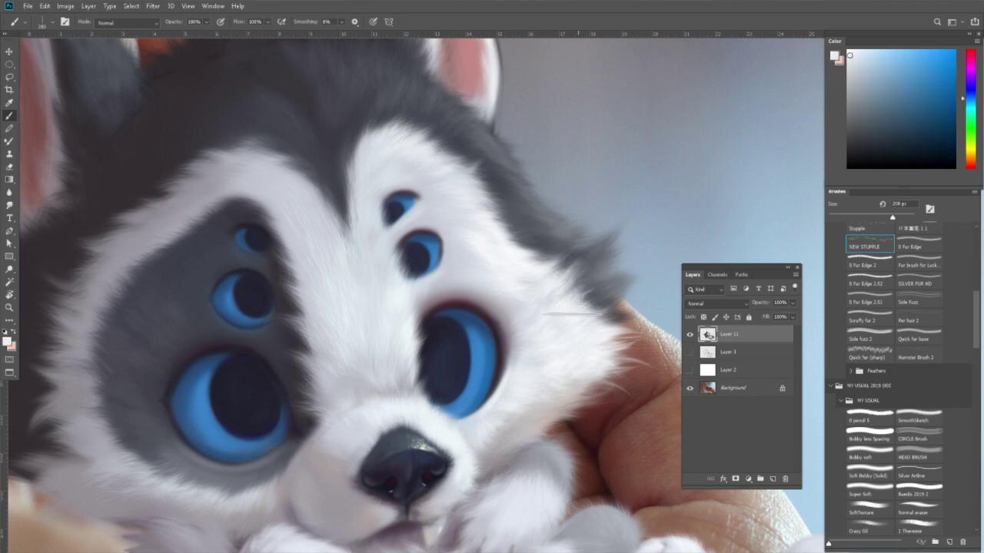
pyautogui.scroll(2, 564, 323)
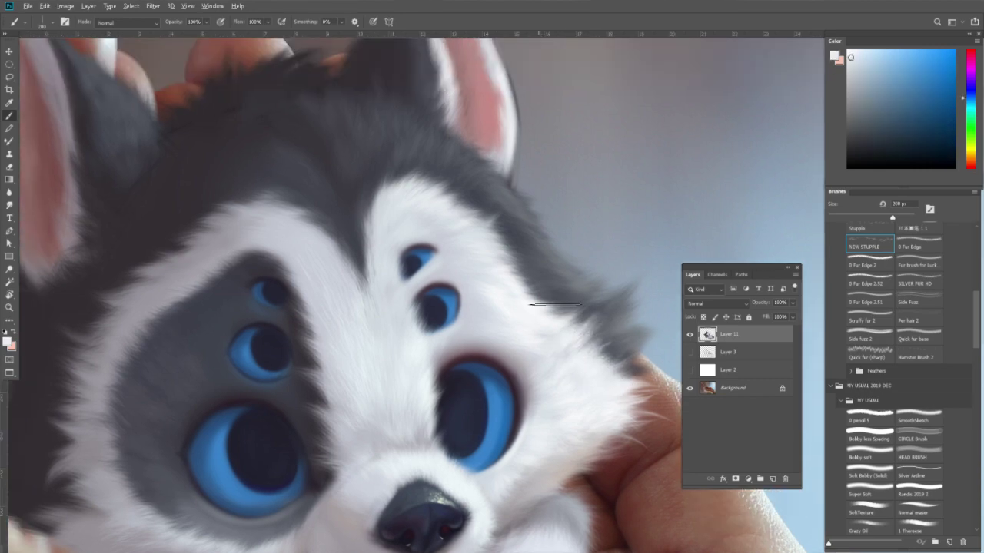
pyautogui.keyDown('alt'); pyautogui.click(548, 282); pyautogui.keyUp('alt')
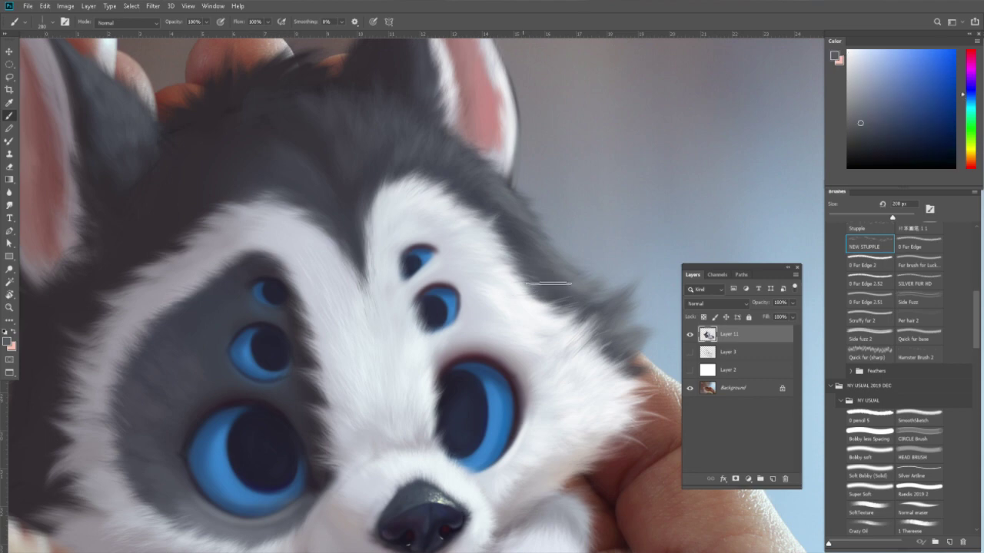
pyautogui.keyDown('alt'); pyautogui.click(544, 279); pyautogui.keyUp('alt')
pyautogui.press('[')
pyautogui.press('[')
pyautogui.press('[')
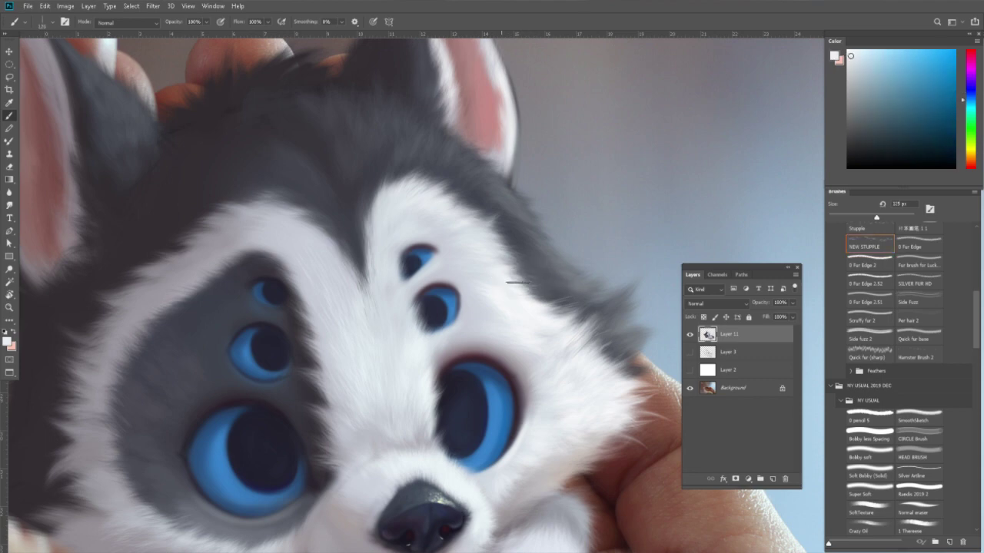
# Alternate near-white and darker blue-grey fur colours, check the whole puppy, then sample a light grey.
pyautogui.keyDown('alt'); pyautogui.click(523, 289); pyautogui.keyUp('alt')
pyautogui.keyDown('alt'); pyautogui.click(547, 277); pyautogui.keyUp('alt')
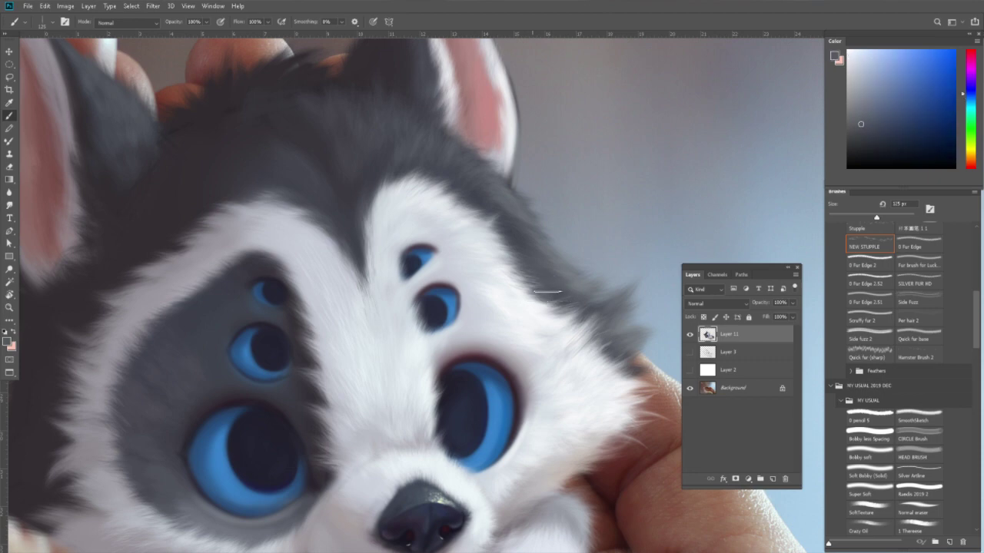
pyautogui.keyDown('alt'); pyautogui.click(537, 314); pyautogui.keyUp('alt')
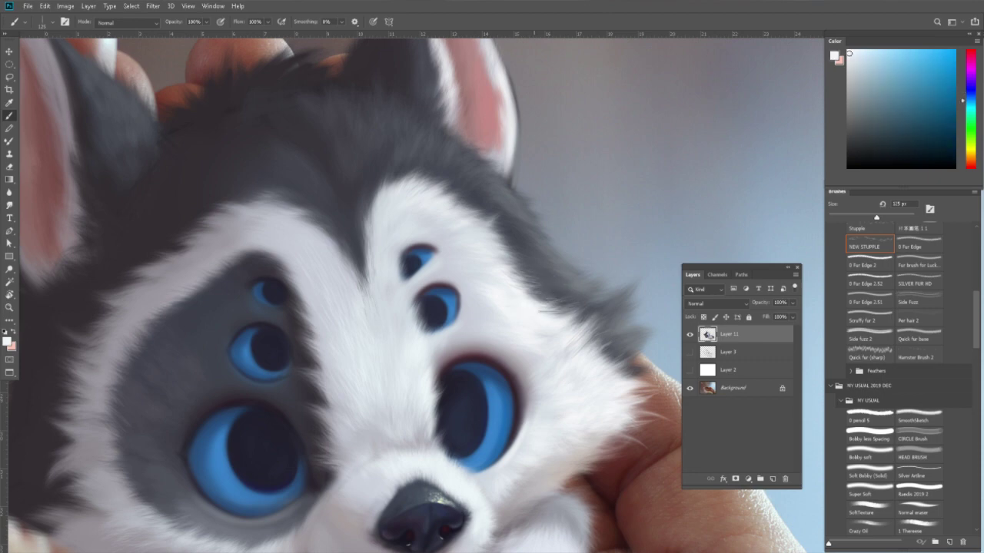
pyautogui.press('z')
pyautogui.keyDown('alt'); pyautogui.click(583, 309); pyautogui.keyUp('alt')
pyautogui.click(555, 337)
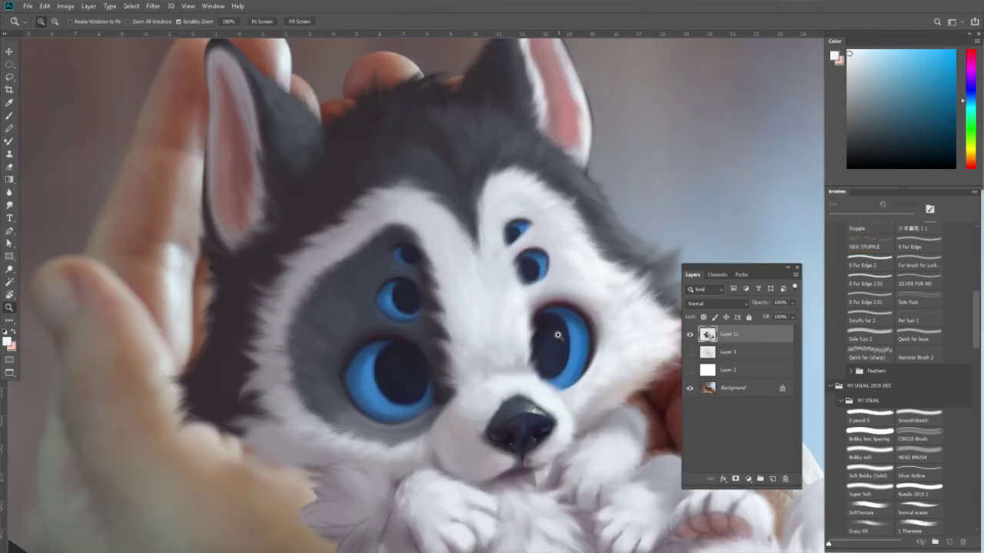
pyautogui.press('b')
pyautogui.keyDown('alt'); pyautogui.click(450, 314); pyautogui.keyUp('alt')
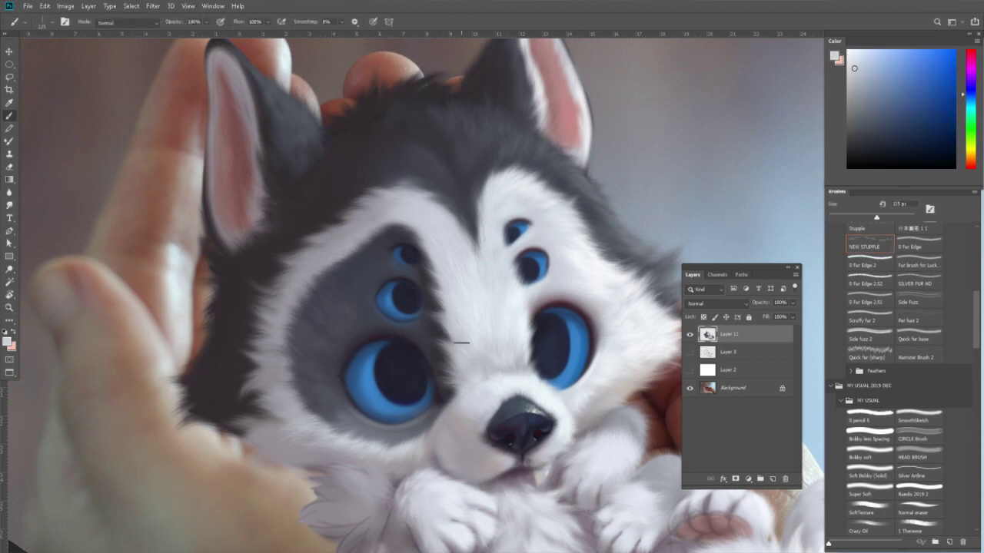
# Straighten the canvas rotation and sample dark grey from the eye patch.
pyautogui.press('r')
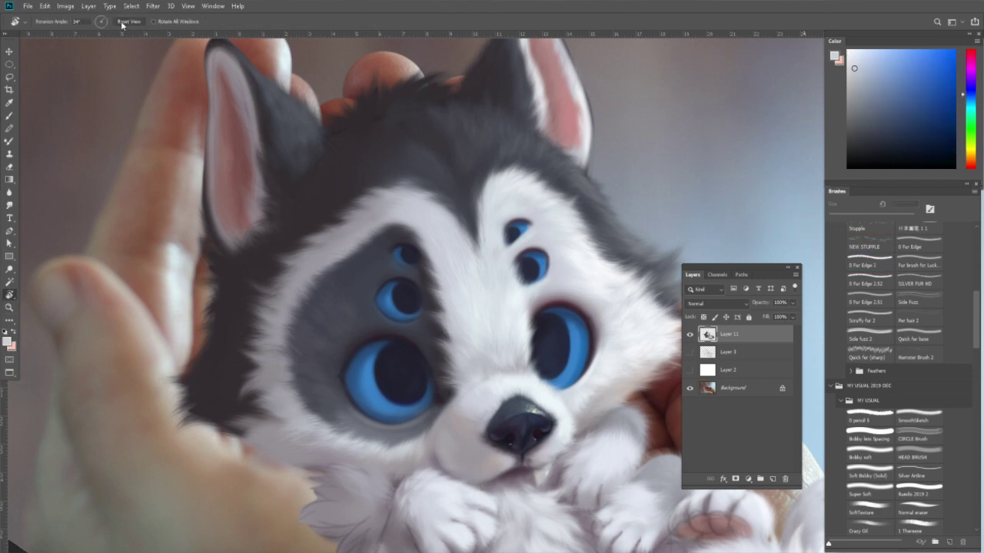
pyautogui.click(121, 23)
pyautogui.press('b')
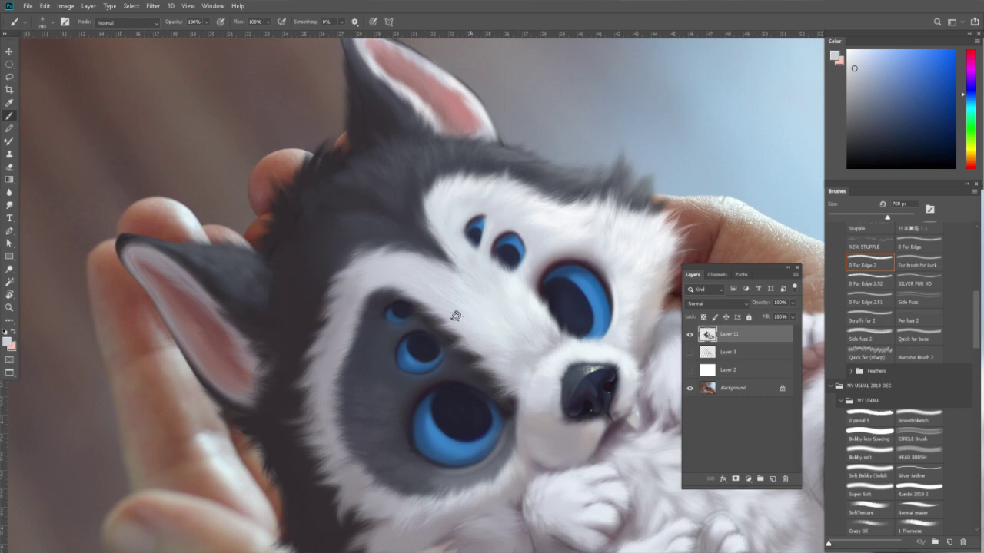
pyautogui.keyDown('alt'); pyautogui.click(431, 323); pyautogui.keyUp('alt')
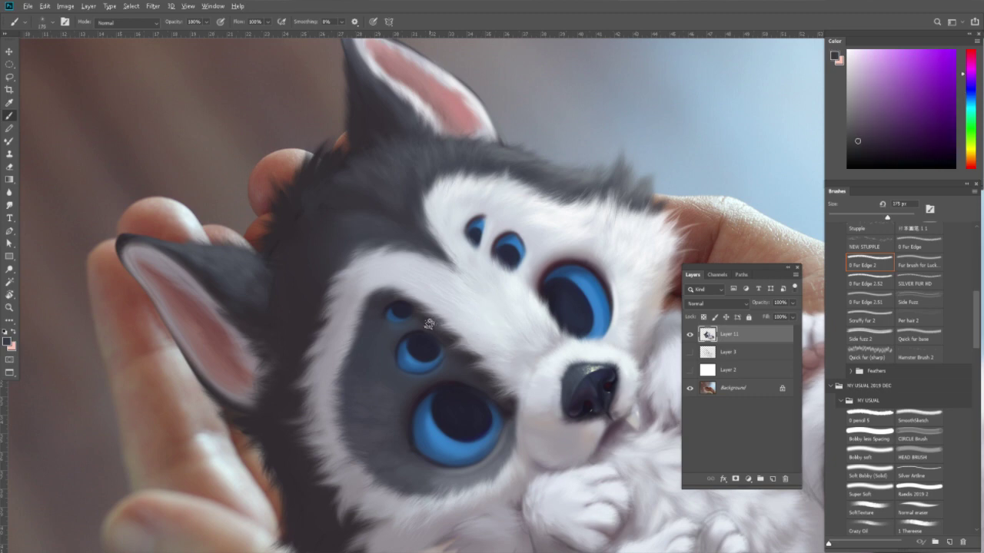
# Sample light grey, darker and purplish shadow fur tones around the eye.
pyautogui.keyDown('alt'); pyautogui.click(467, 333); pyautogui.keyUp('alt')
pyautogui.keyDown('alt'); pyautogui.click(467, 353); pyautogui.keyUp('alt')
pyautogui.keyDown('alt'); pyautogui.click(477, 366); pyautogui.keyUp('alt')
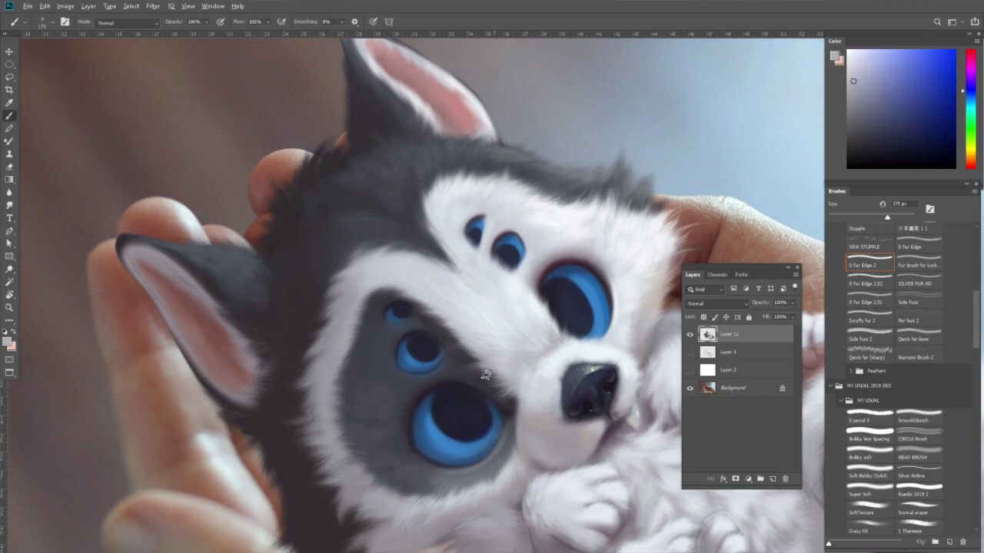
pyautogui.keyDown('alt'); pyautogui.click(513, 380); pyautogui.keyUp('alt')
pyautogui.moveTo(518, 404); pyautogui.dragTo(505, 369)
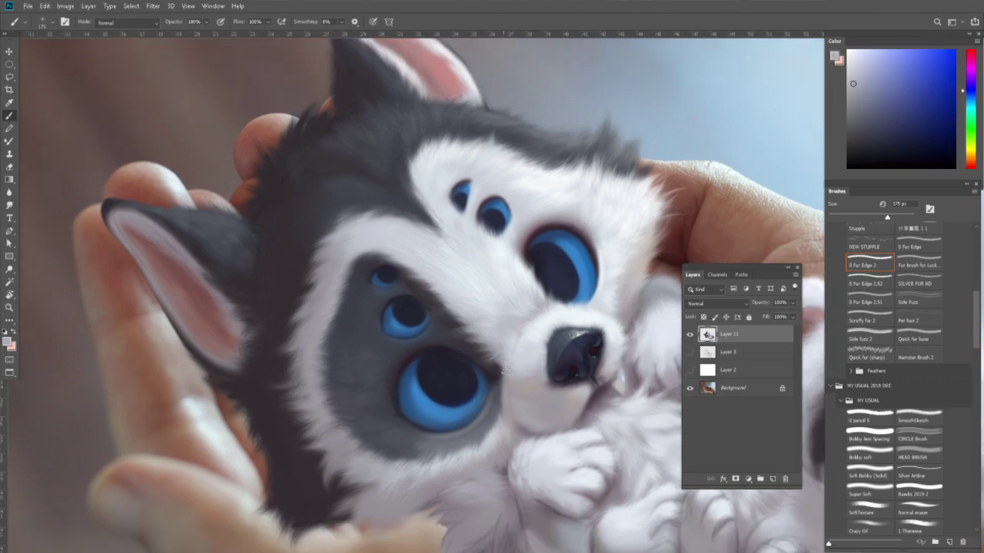
pyautogui.keyDown('alt'); pyautogui.click(506, 379); pyautogui.keyUp('alt')
pyautogui.moveTo(450, 365); pyautogui.dragTo(486, 383)
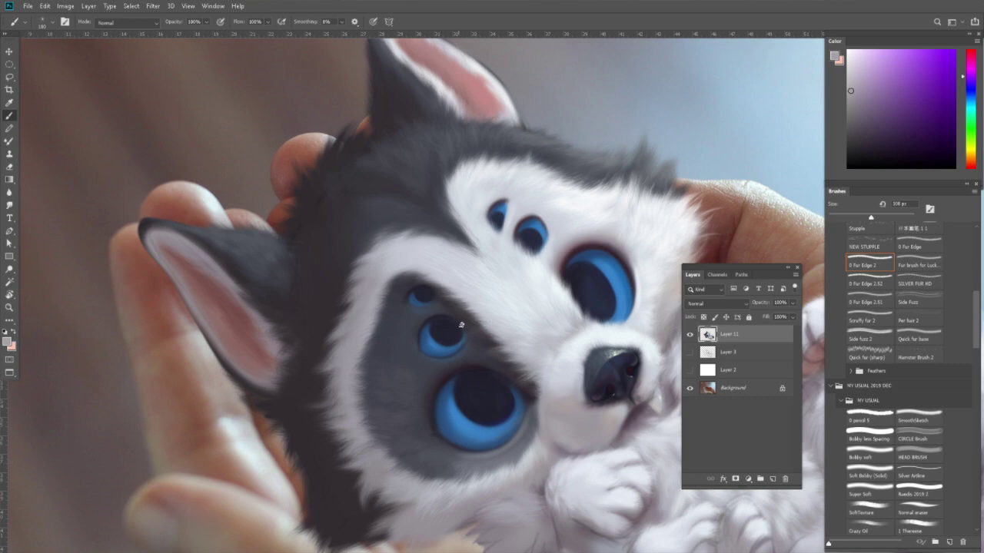
# Shrink the brush to 80 px and sample dark greyish blue from the eye.
pyautogui.press('[')
pyautogui.press('[')
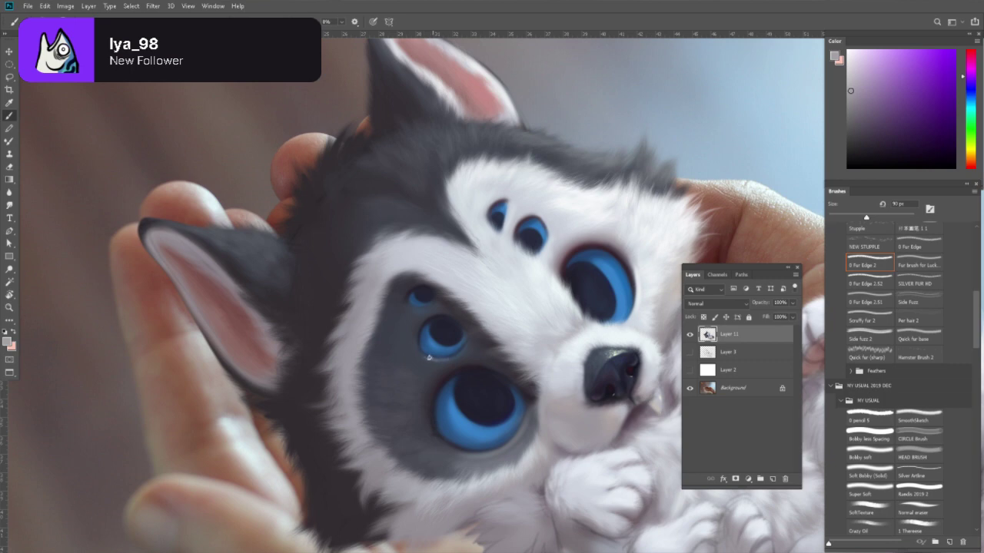
pyautogui.keyDown('alt'); pyautogui.click(429, 361); pyautogui.keyUp('alt')
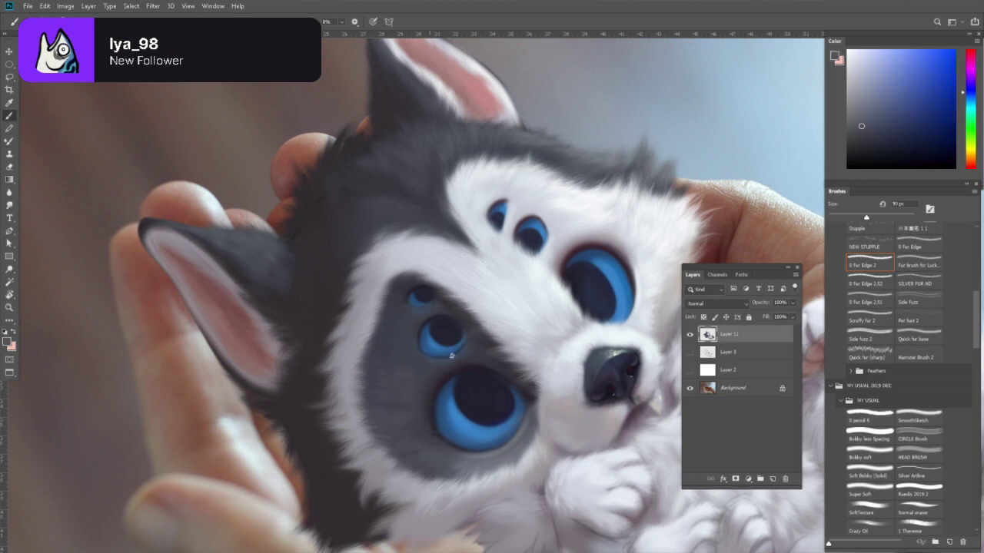
pyautogui.keyDown('alt'); pyautogui.click(452, 355); pyautogui.keyUp('alt')
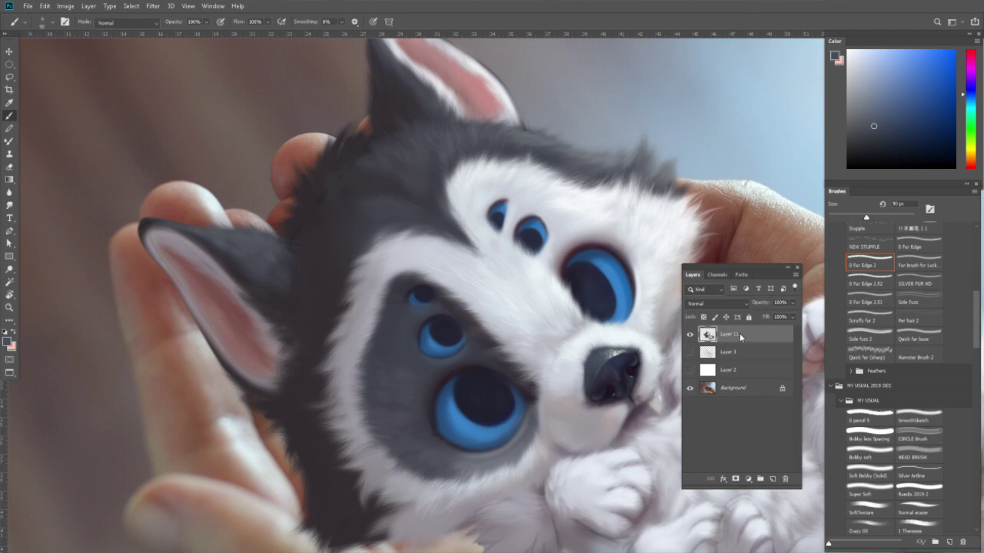
# Zoom in on the nose and sample pale pinkish and darker greys with the Bobby soft brush.
pyautogui.scroll(1, 561, 300)
pyautogui.scroll(1, 560, 307)
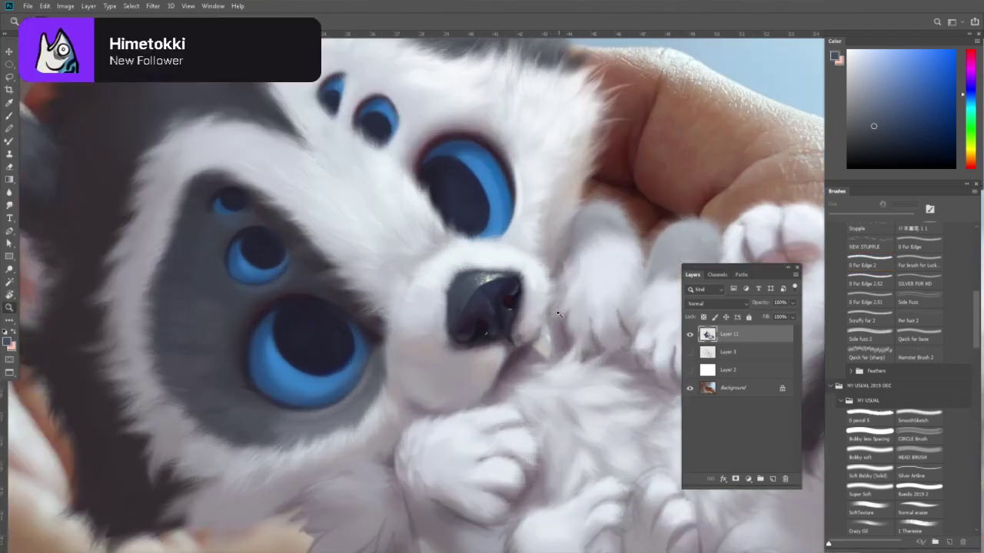
pyautogui.scroll(1, 561, 300)
pyautogui.click(878, 459)
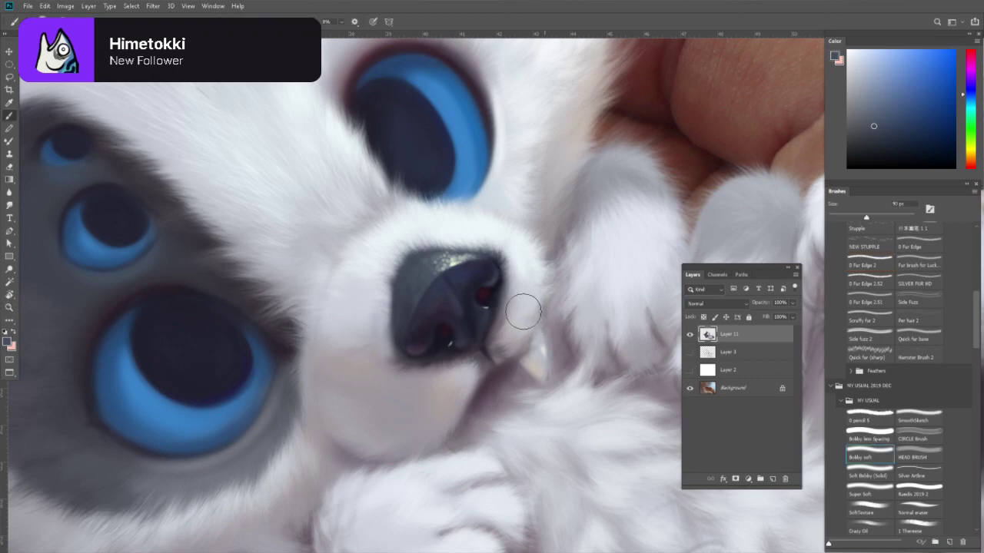
pyautogui.keyDown('alt'); pyautogui.click(535, 296); pyautogui.keyUp('alt')
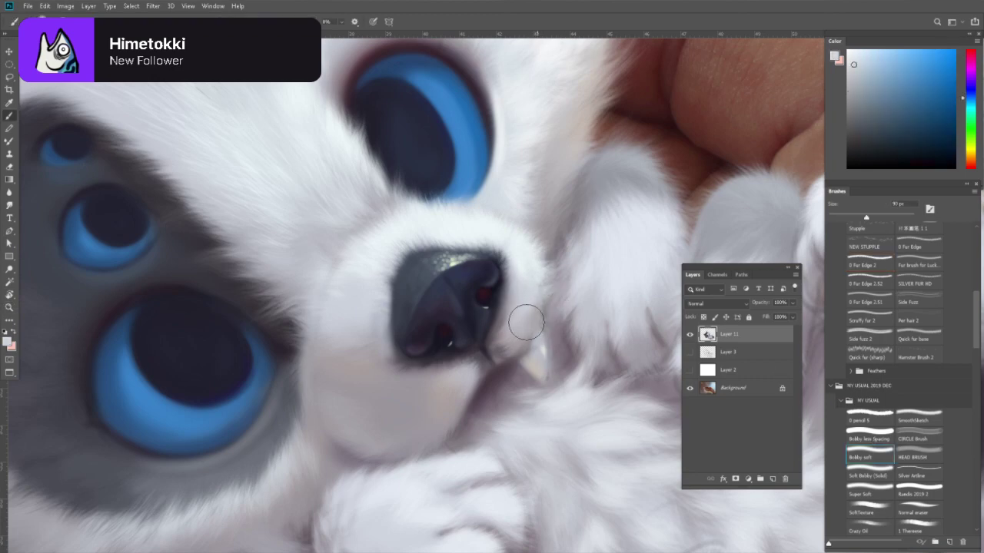
pyautogui.keyDown('alt'); pyautogui.click(527, 327); pyautogui.keyUp('alt')
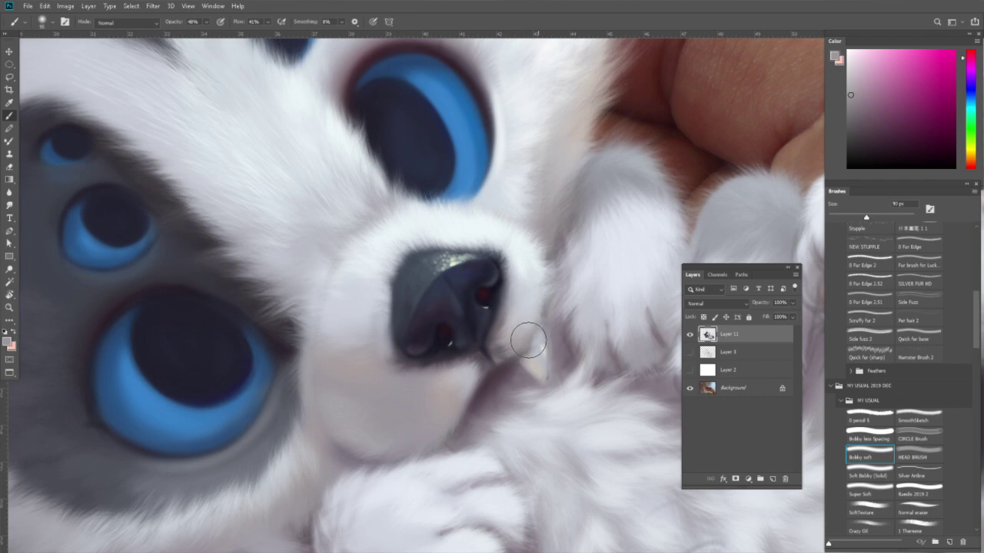
pyautogui.keyDown('alt'); pyautogui.click(530, 351); pyautogui.keyUp('alt')
pyautogui.keyDown('alt'); pyautogui.click(536, 321); pyautogui.keyUp('alt')
pyautogui.keyDown('alt'); pyautogui.click(531, 338); pyautogui.keyUp('alt')
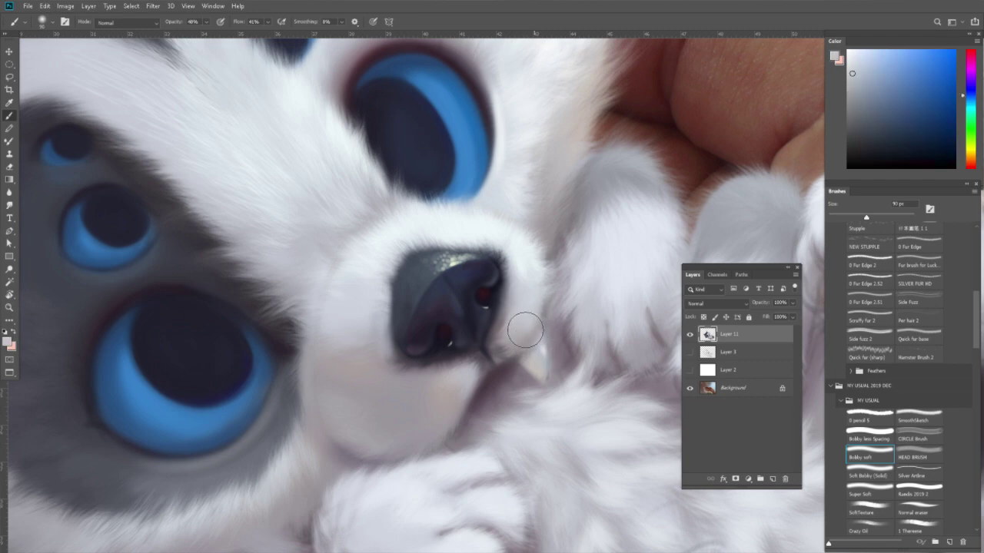
pyautogui.keyDown('alt'); pyautogui.click(550, 329); pyautogui.keyUp('alt')
# Paint white fur beside the nose, then set the Bobby less Spacing brush to 35 px.
pyautogui.moveTo(551, 358); pyautogui.dragTo(542, 373)
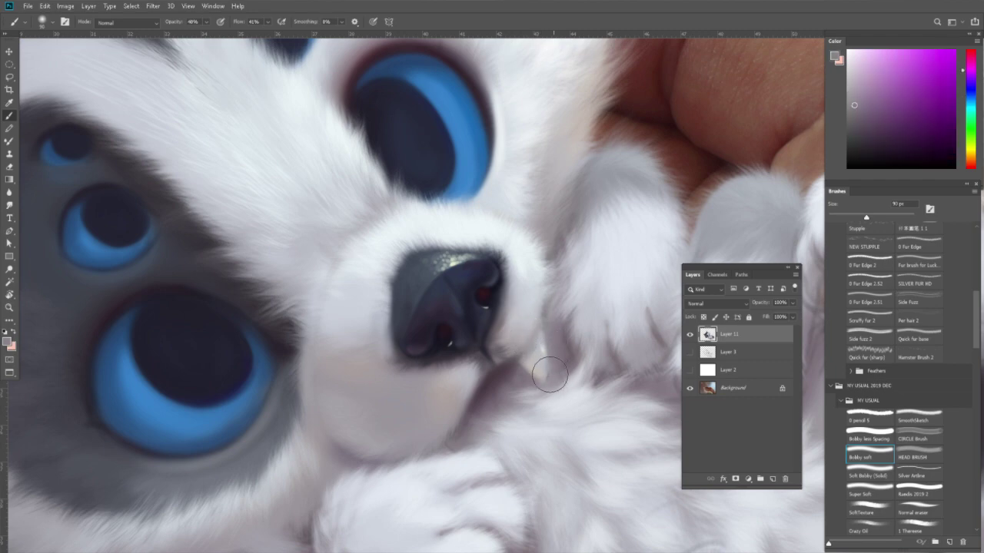
pyautogui.keyDown('alt'); pyautogui.click(514, 367); pyautogui.keyUp('alt')
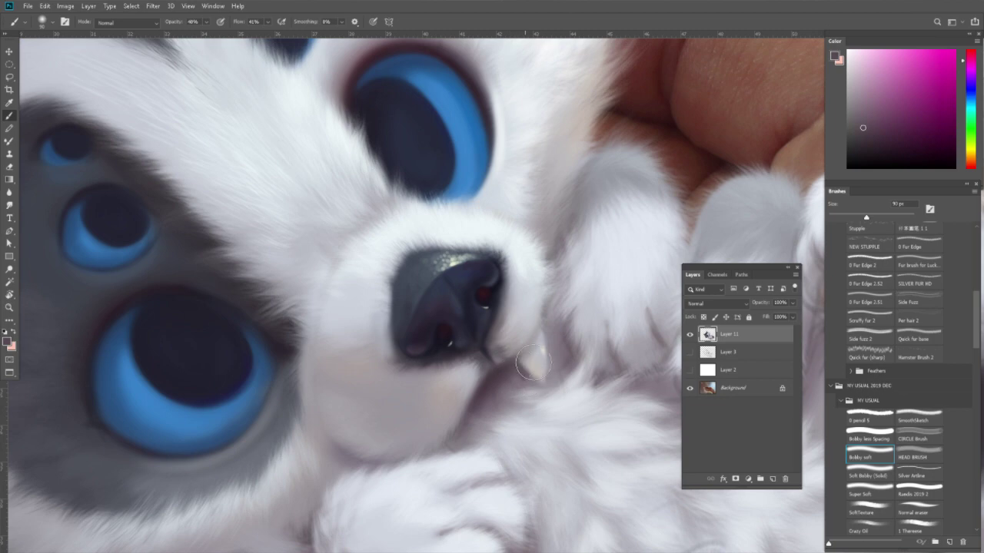
pyautogui.keyDown('alt'); pyautogui.click(541, 355); pyautogui.keyUp('alt')
pyautogui.click(874, 443)
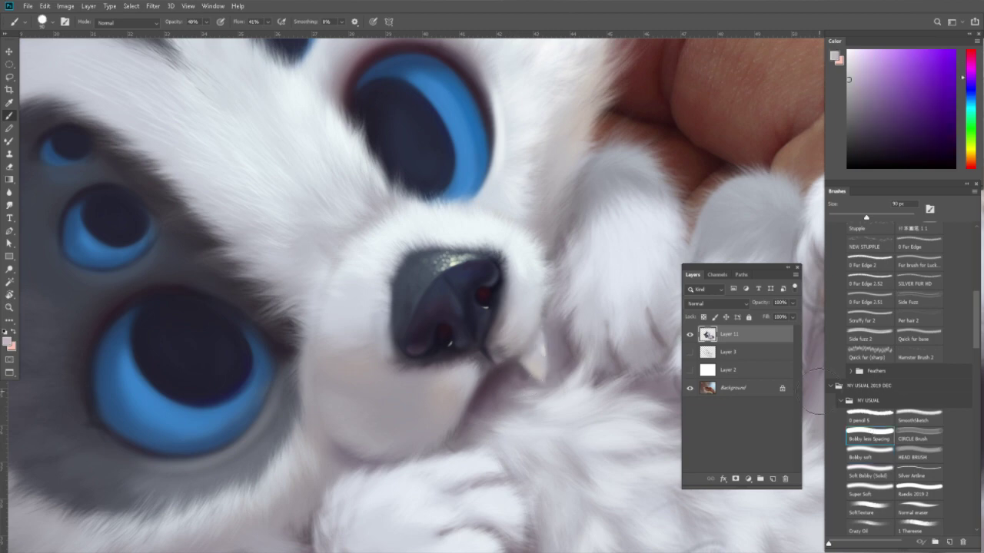
pyautogui.press('[')
pyautogui.press('[')
pyautogui.press('[')
pyautogui.moveTo(849, 54); pyautogui.dragTo(836, 60)
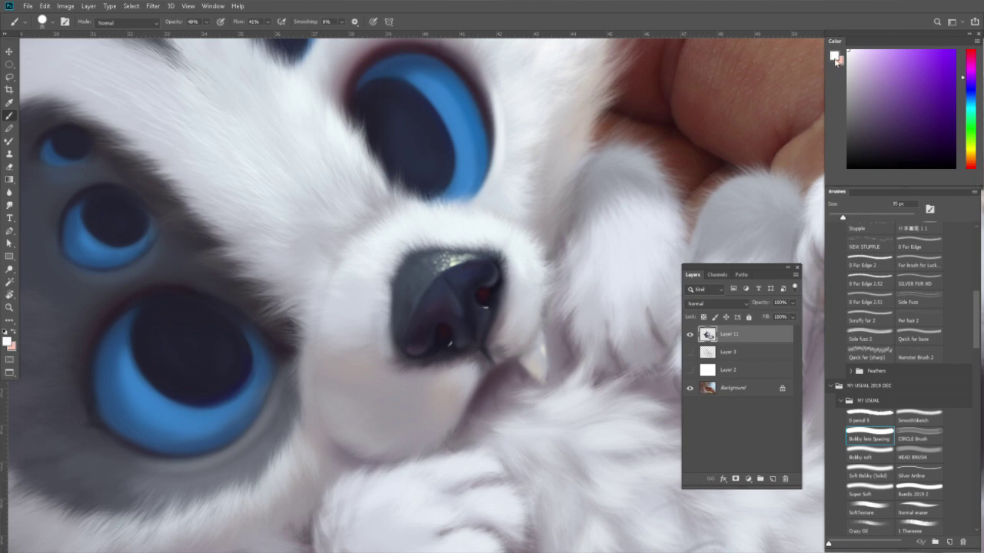
# Dab short white strokes by the tooth and sample lighter, warmer and pinkish tones.
pyautogui.moveTo(541, 353); pyautogui.dragTo(542, 360)
pyautogui.keyDown('alt'); pyautogui.click(544, 328); pyautogui.keyUp('alt')
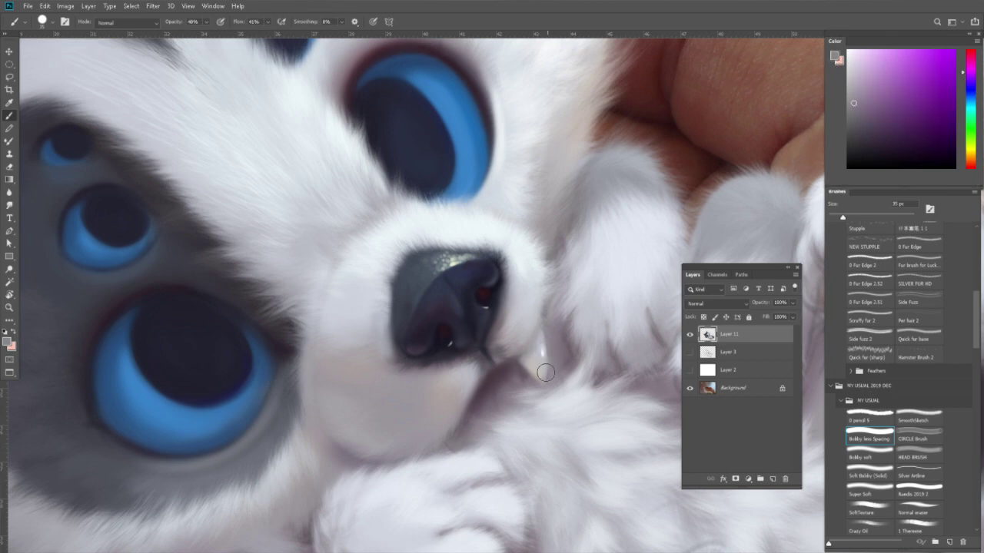
pyautogui.keyDown('alt'); pyautogui.click(545, 350); pyautogui.keyUp('alt')
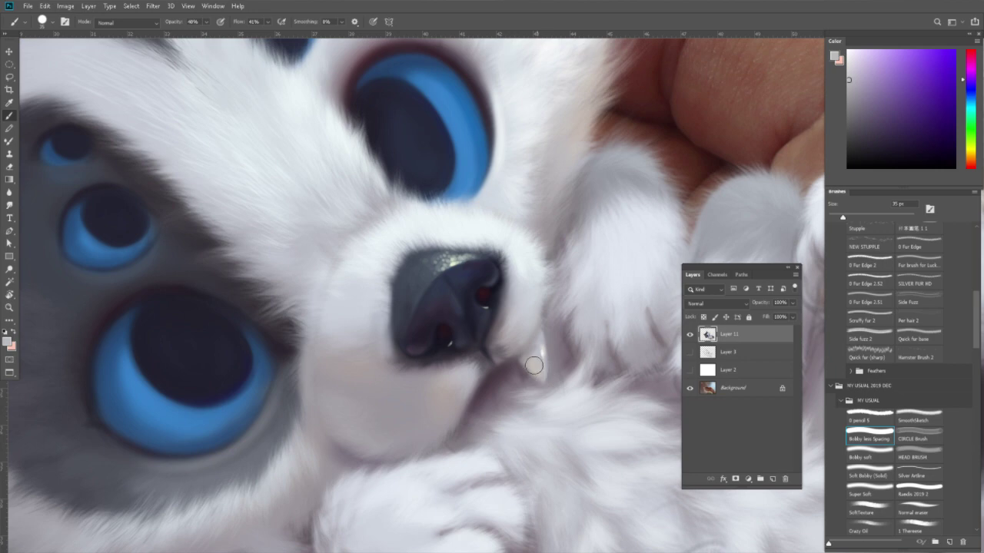
pyautogui.keyDown('alt'); pyautogui.click(530, 370); pyautogui.keyUp('alt')
pyautogui.keyDown('alt'); pyautogui.click(532, 350); pyautogui.keyUp('alt')
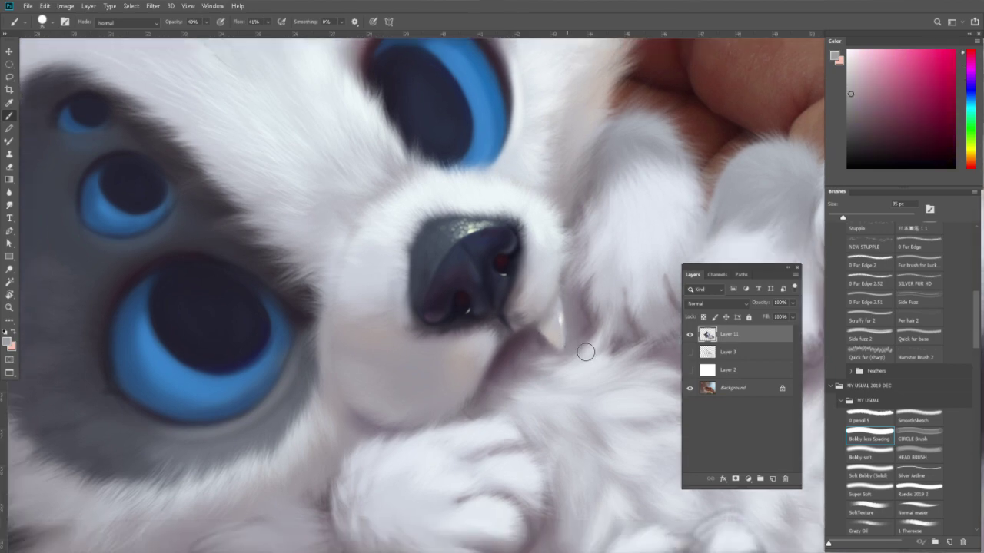
# Pick a light colour with the Bobby soft brush enlarged to 80 px.
pyautogui.moveTo(588, 351); pyautogui.dragTo(536, 358)
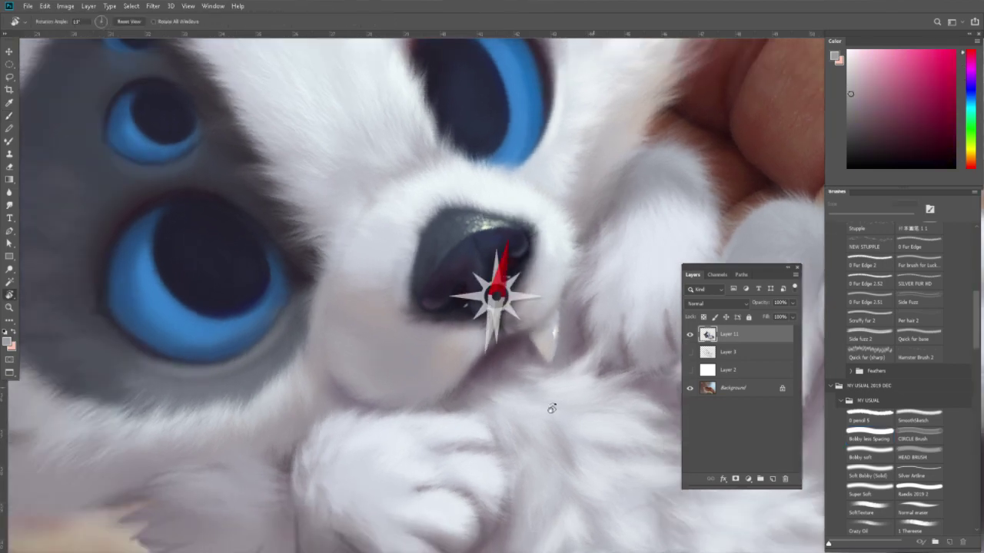
pyautogui.click(878, 460)
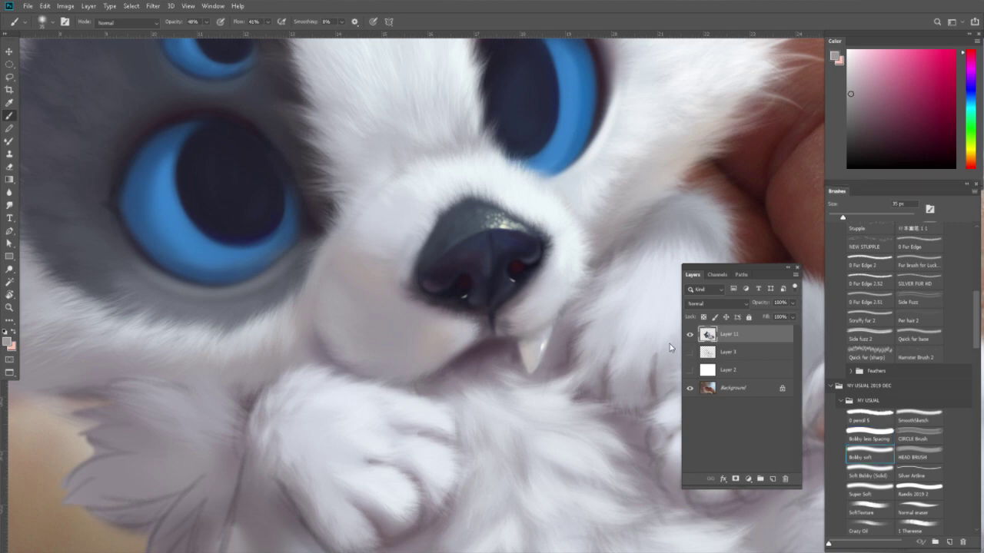
pyautogui.keyDown('alt'); pyautogui.click(476, 321); pyautogui.keyUp('alt')
pyautogui.press(']')
pyautogui.press(']')
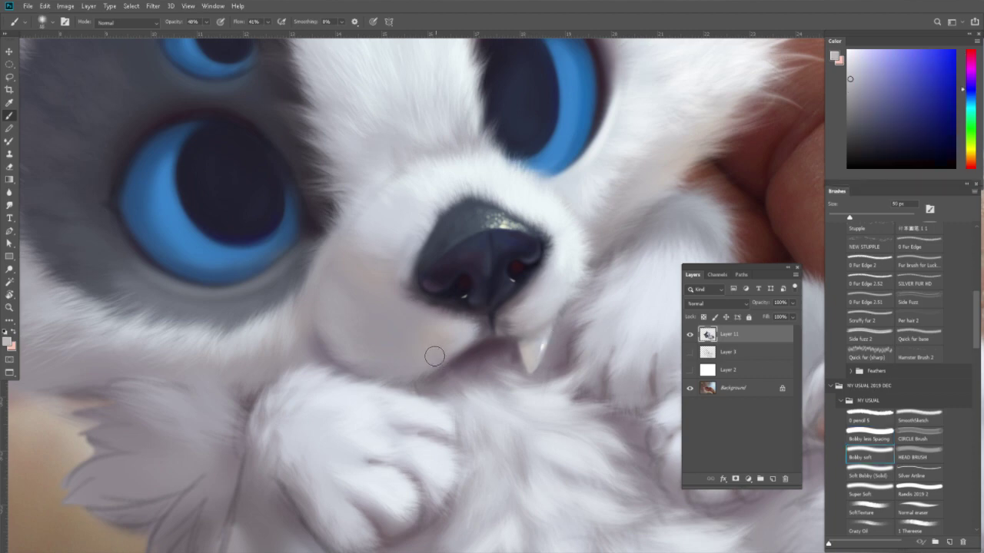
pyautogui.press(']')
pyautogui.press(']')
pyautogui.press(']')
# Choose purple-grey, cream, near-white and dark purplish colours for the tooth, then zoom out.
pyautogui.keyDown('alt'); pyautogui.click(431, 381); pyautogui.keyUp('alt')
pyautogui.keyDown('alt'); pyautogui.click(532, 348); pyautogui.keyUp('alt')
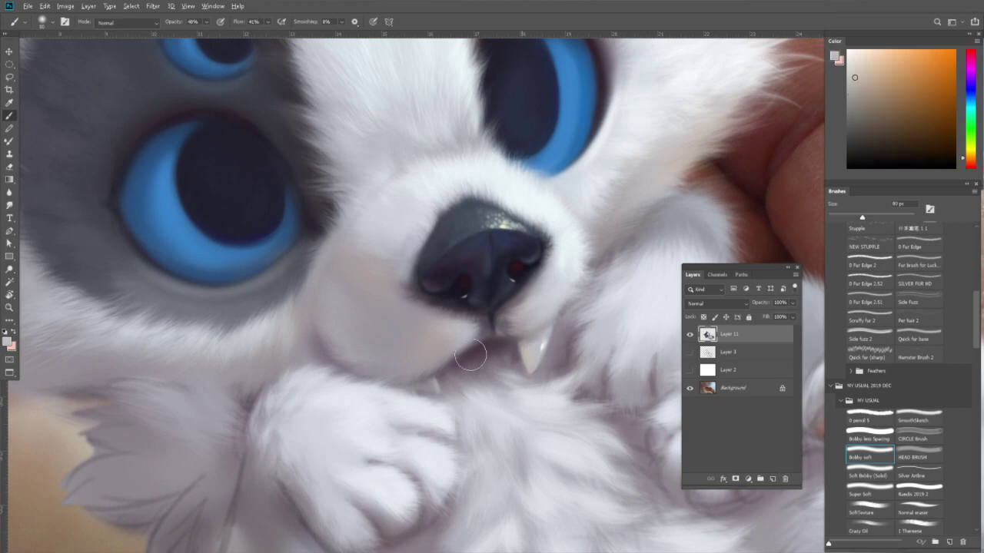
pyautogui.keyDown('alt'); pyautogui.click(424, 395); pyautogui.keyUp('alt')
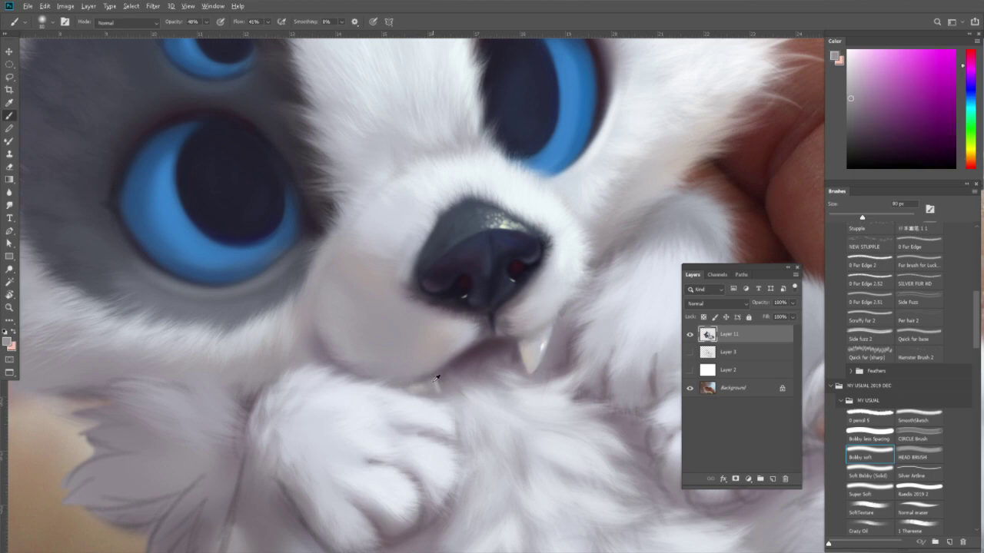
pyautogui.keyDown('alt'); pyautogui.click(541, 346); pyautogui.keyUp('alt')
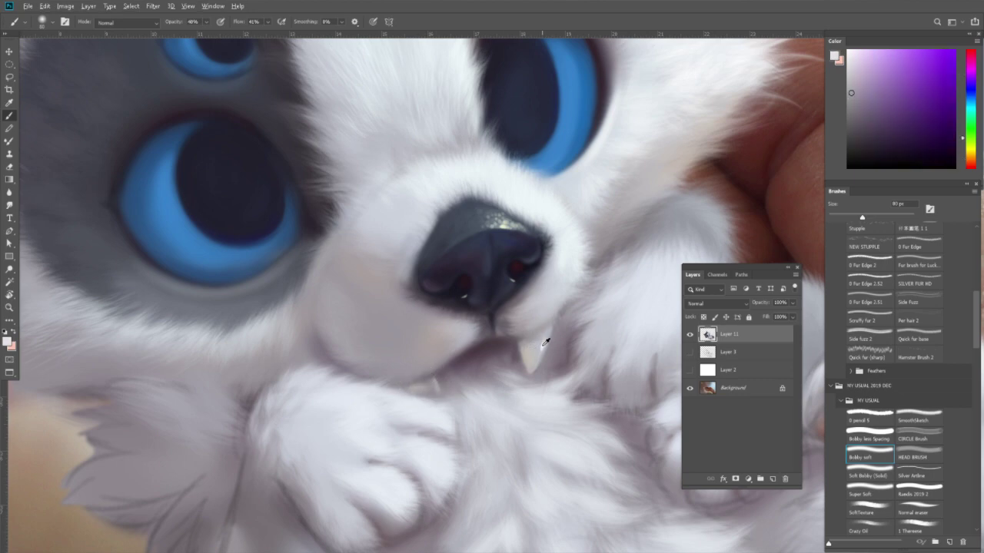
pyautogui.keyDown('alt'); pyautogui.click(440, 379); pyautogui.keyUp('alt')
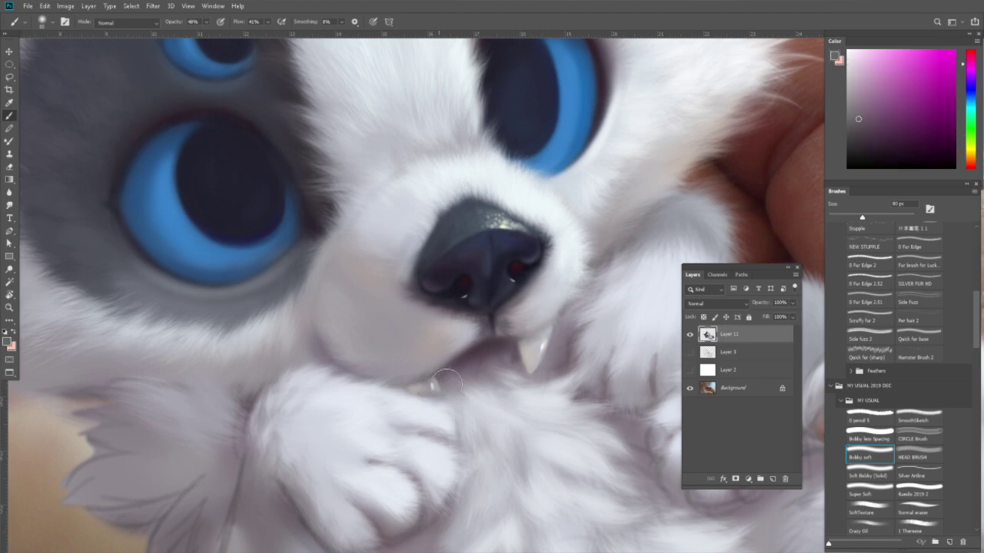
pyautogui.click(879, 150)
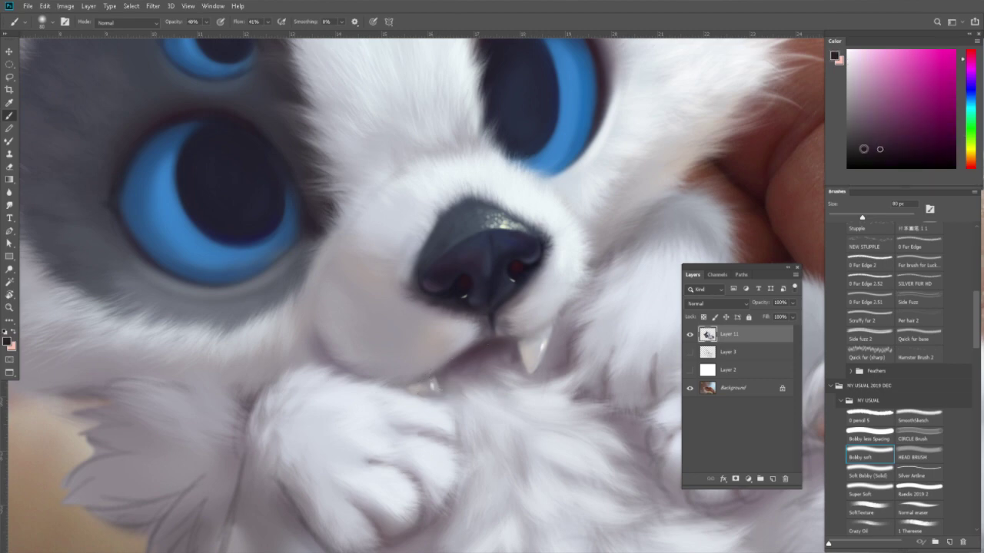
pyautogui.keyDown('alt'); pyautogui.click(506, 343); pyautogui.keyUp('alt')
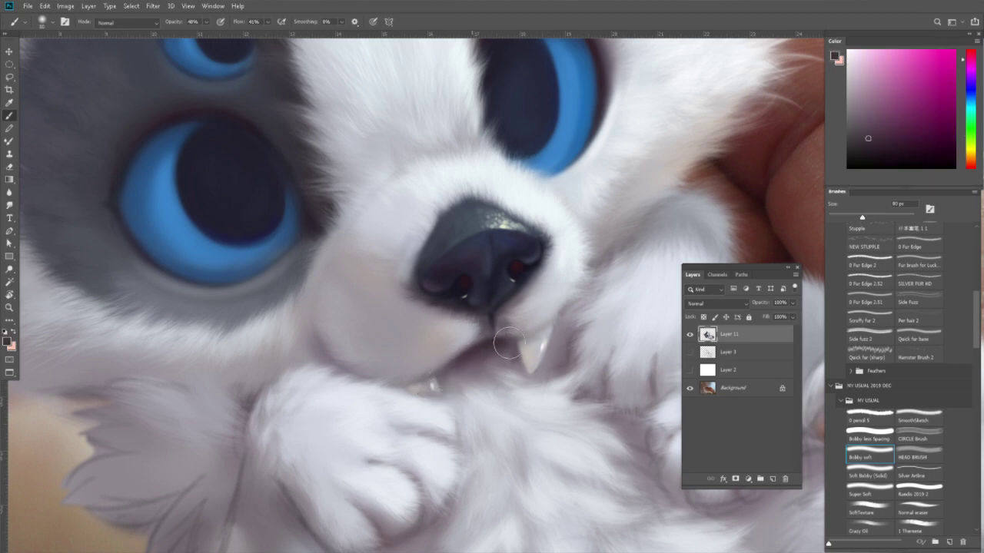
pyautogui.press('z')
pyautogui.keyDown('alt'); pyautogui.click(544, 307); pyautogui.keyUp('alt')
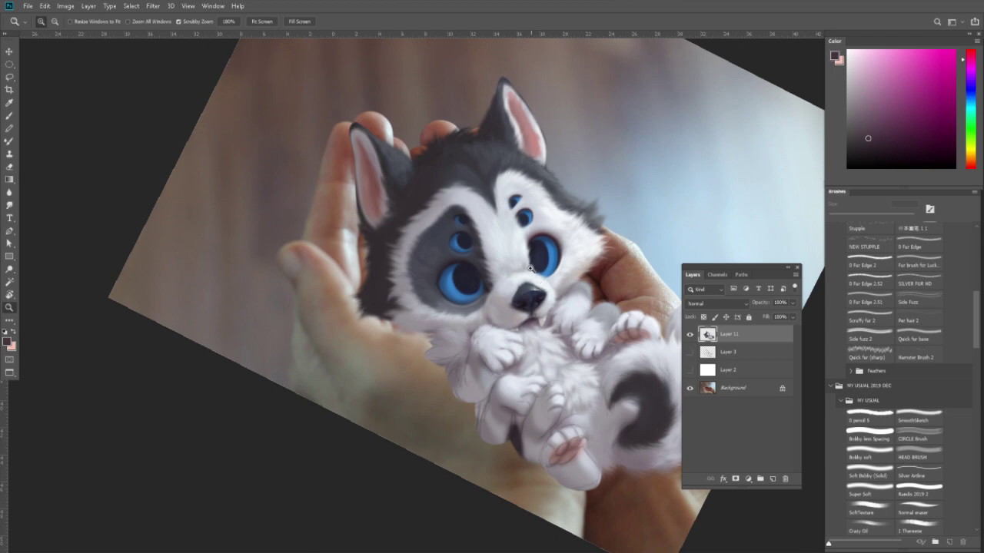
# Zoom in on the face, then reset the view rotation to straight.
pyautogui.click(530, 268)
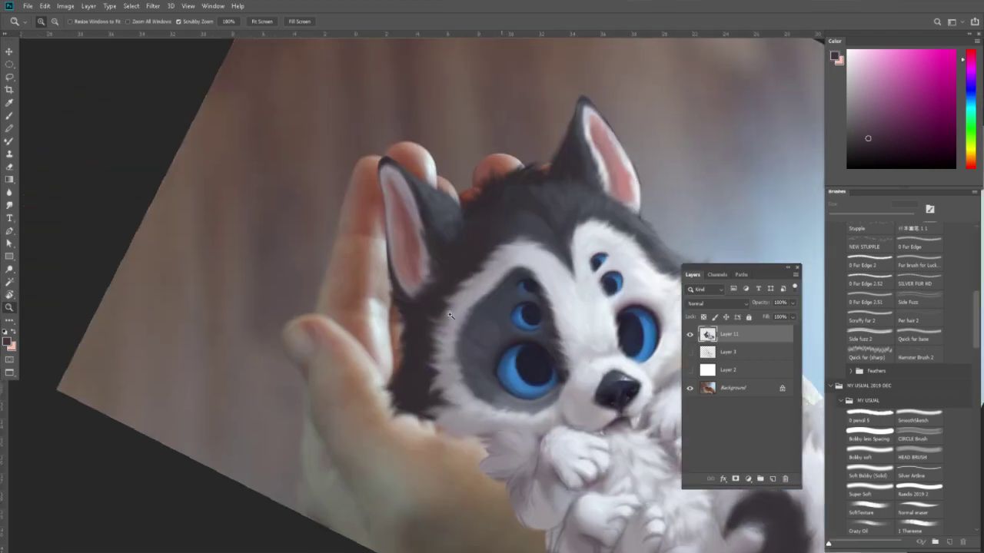
pyautogui.click(448, 317)
pyautogui.press('r')
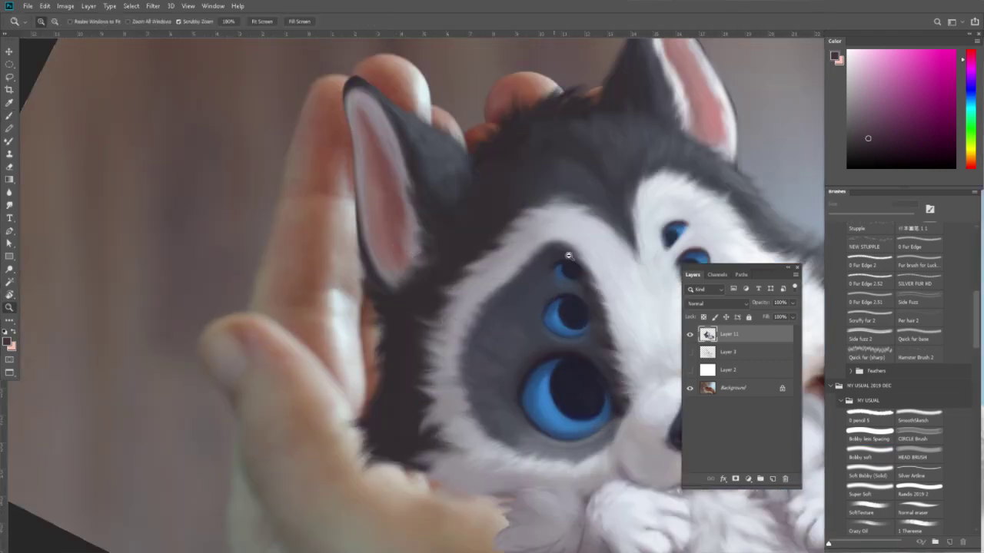
pyautogui.moveTo(395, 248); pyautogui.dragTo(128, 22)
pyautogui.click(127, 22)
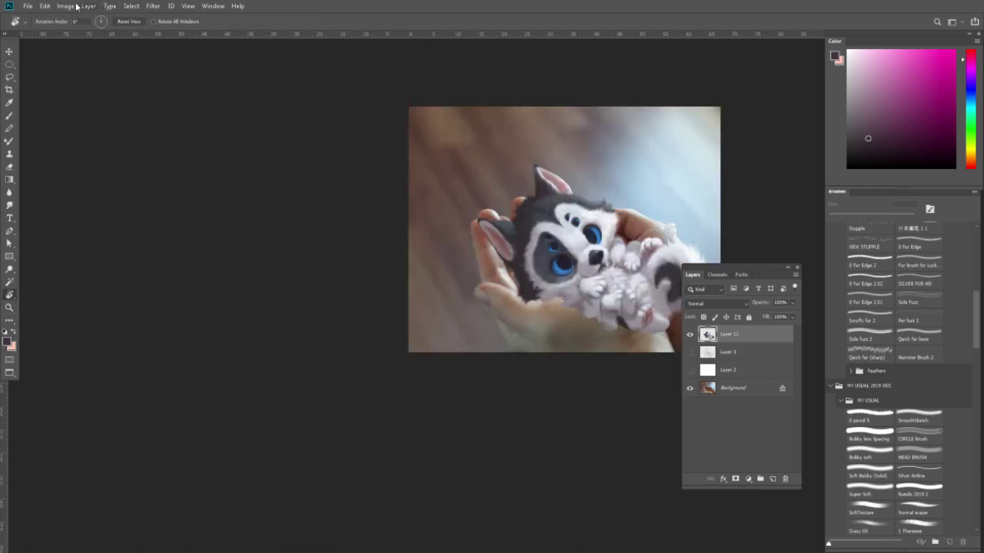
# Rotate the image 90° clockwise to portrait and zoom in on the head and ear.
pyautogui.click(65, 5)
pyautogui.click(184, 112)
pyautogui.press('z')
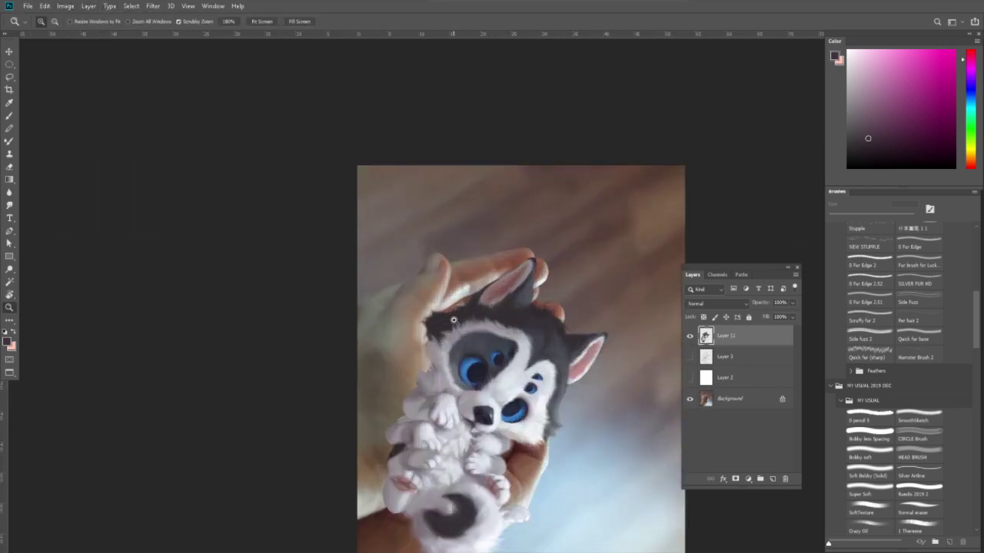
pyautogui.moveTo(506, 303); pyautogui.dragTo(483, 297)
# Add a new empty layer and load the 0 Fur Edge 2 brush.
pyautogui.press('b')
pyautogui.click(773, 479)
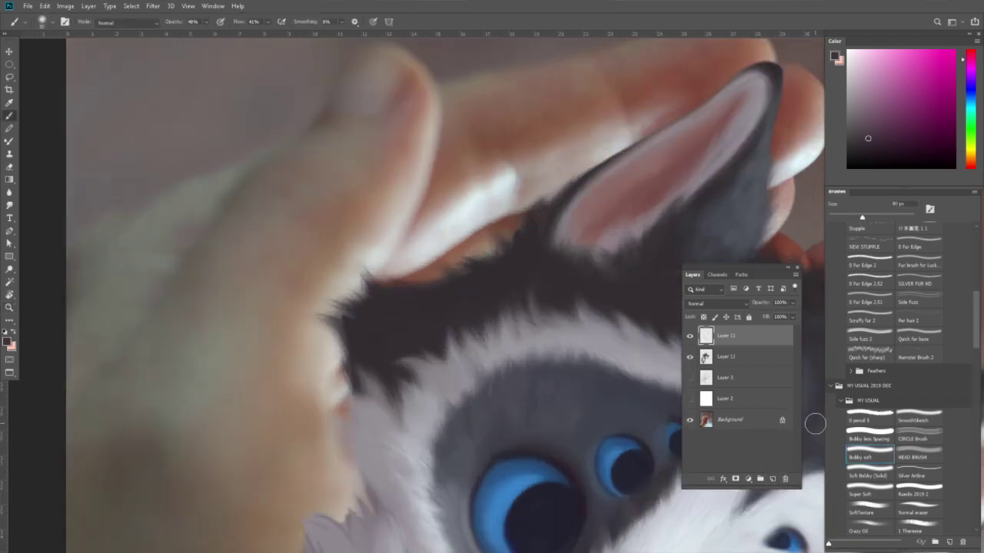
pyautogui.click(868, 266)
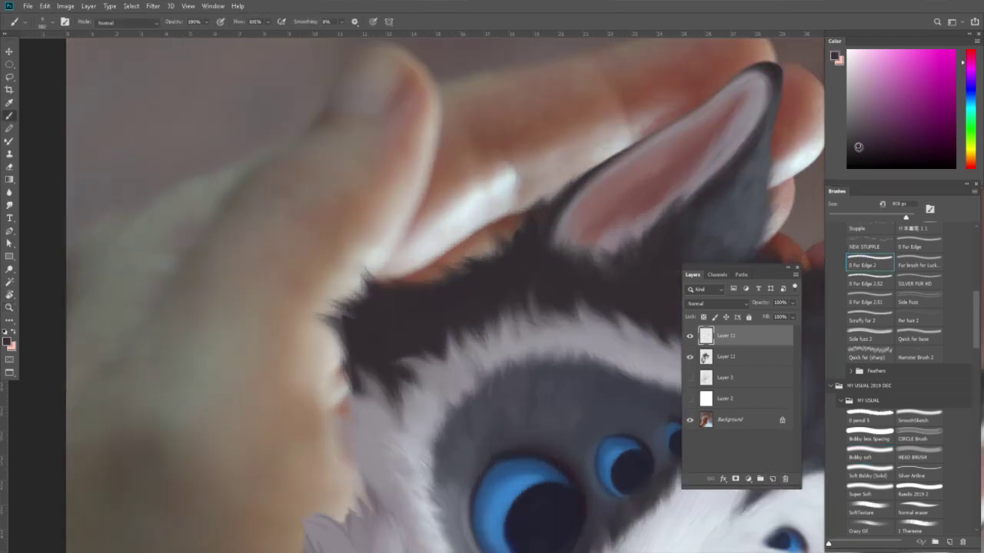
pyautogui.moveTo(858, 148); pyautogui.dragTo(856, 139)
# Size the fur brush to about 258 px and pick a dark fur colour.
pyautogui.moveTo(417, 274); pyautogui.dragTo(375, 285)
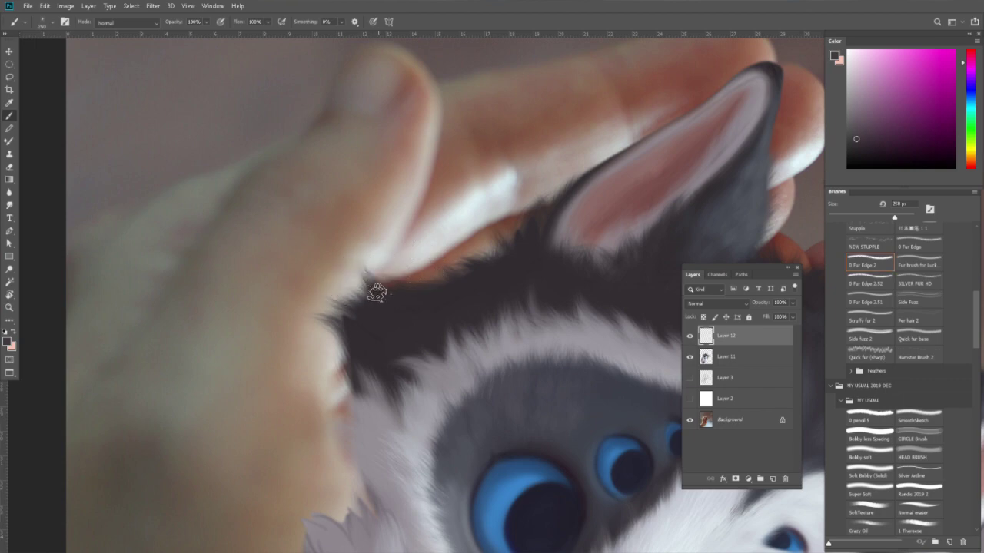
pyautogui.press('[')
pyautogui.press('[')
pyautogui.press('[')
pyautogui.press(']')
pyautogui.press(']')
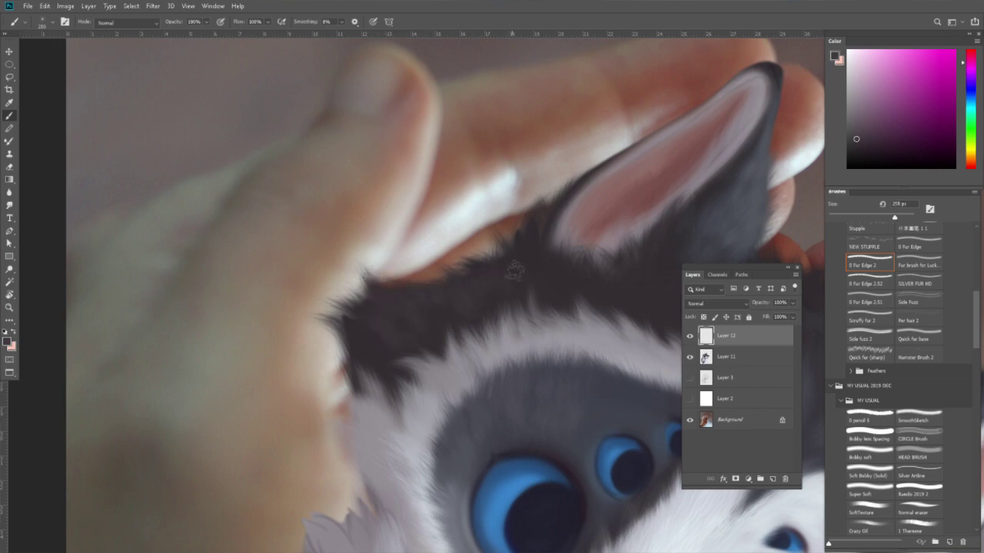
pyautogui.press(']')
pyautogui.keyDown('alt'); pyautogui.click(349, 322); pyautogui.keyUp('alt')
pyautogui.keyDown('alt'); pyautogui.click(423, 379); pyautogui.keyUp('alt')
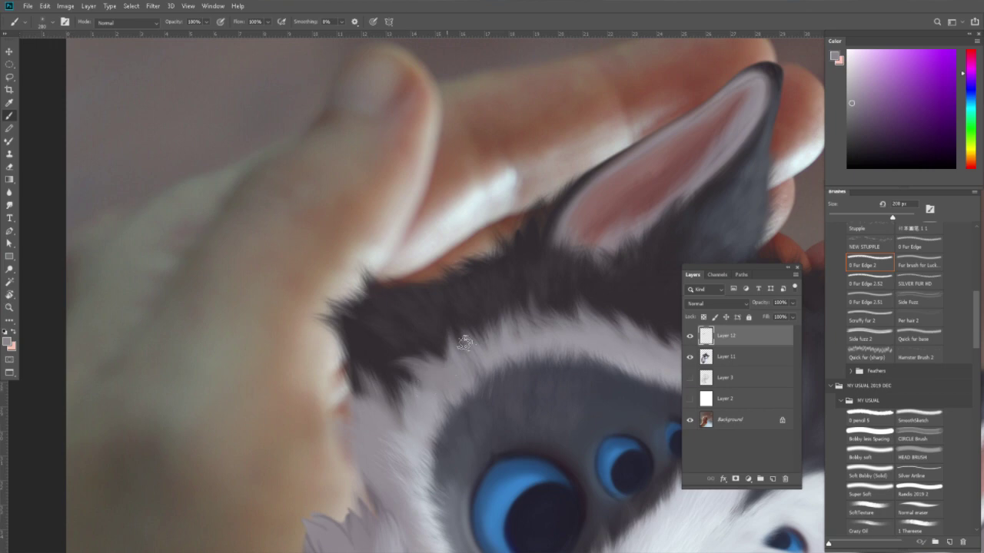
pyautogui.keyDown('alt'); pyautogui.click(525, 244); pyautogui.keyUp('alt')
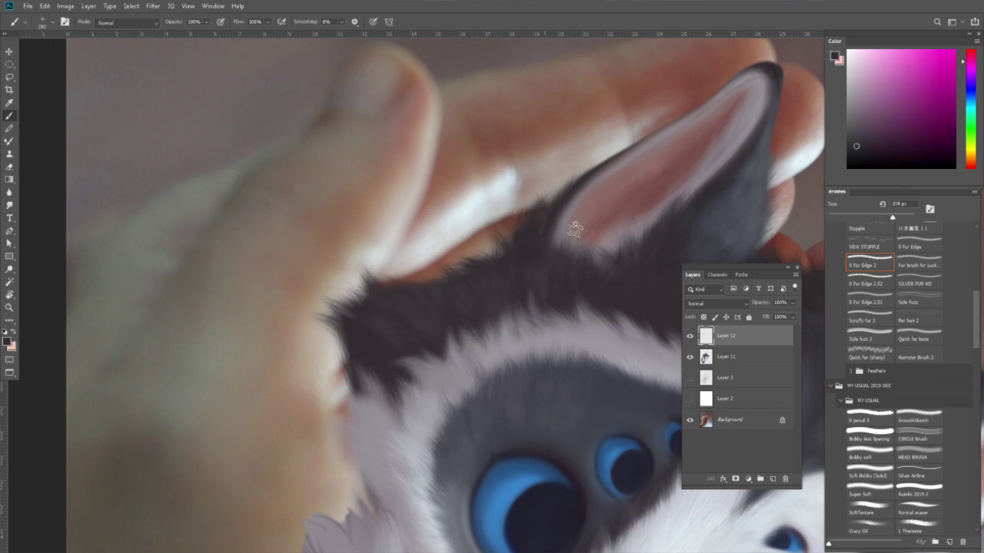
pyautogui.press('z')
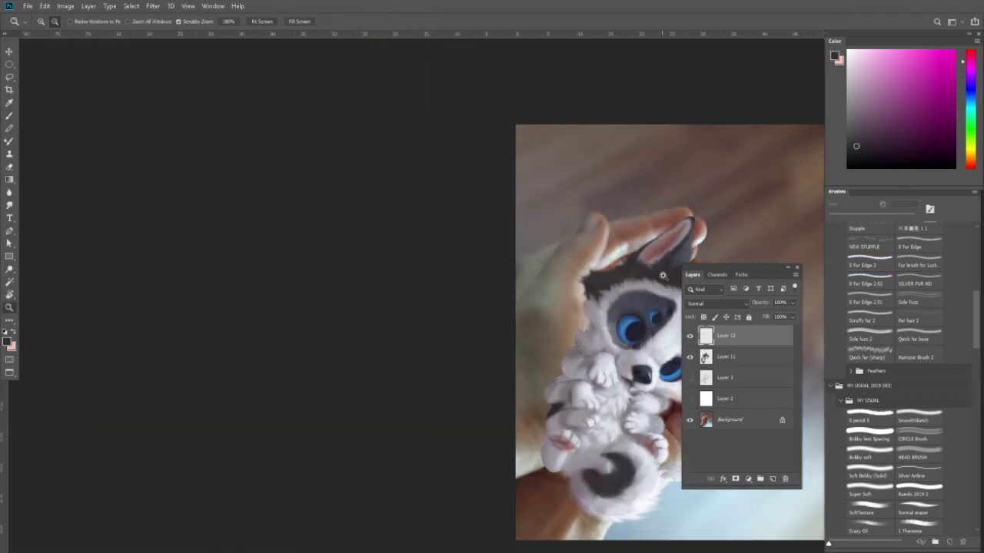
pyautogui.keyDown('alt'); pyautogui.click(581, 249); pyautogui.keyUp('alt')
pyautogui.click(581, 248)
pyautogui.press('b')
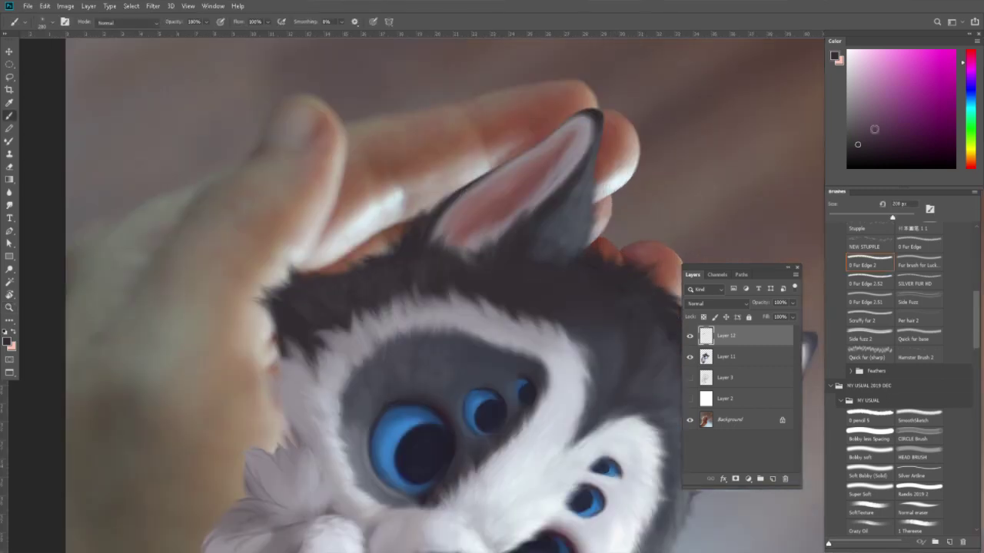
pyautogui.press(']')
pyautogui.press(']')
pyautogui.press('[')
pyautogui.press('[')
pyautogui.press(']')
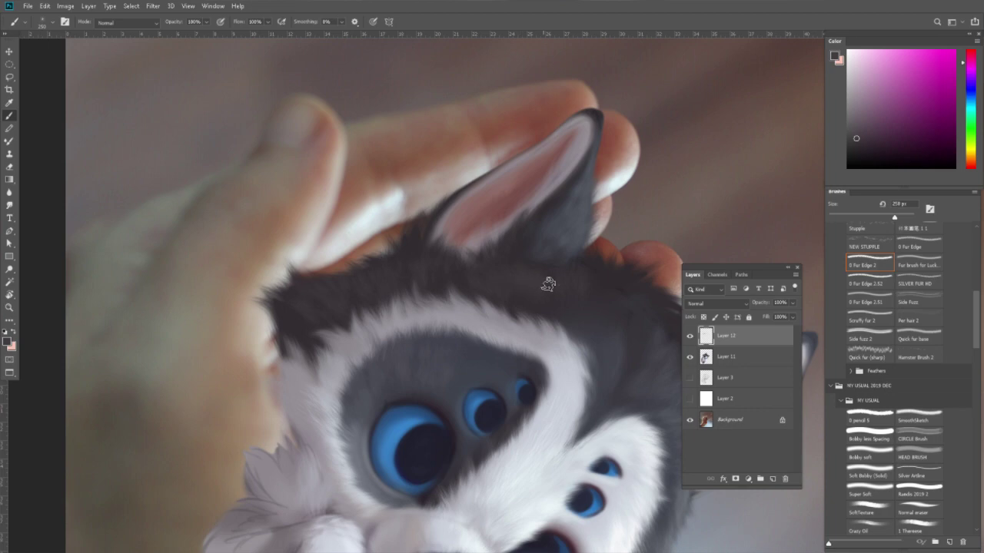
pyautogui.press(']')
pyautogui.press(']')
pyautogui.press(']')
pyautogui.keyDown('alt'); pyautogui.click(511, 318); pyautogui.keyUp('alt')
pyautogui.press('z')
pyautogui.keyDown('alt'); pyautogui.click(642, 270); pyautogui.keyUp('alt')
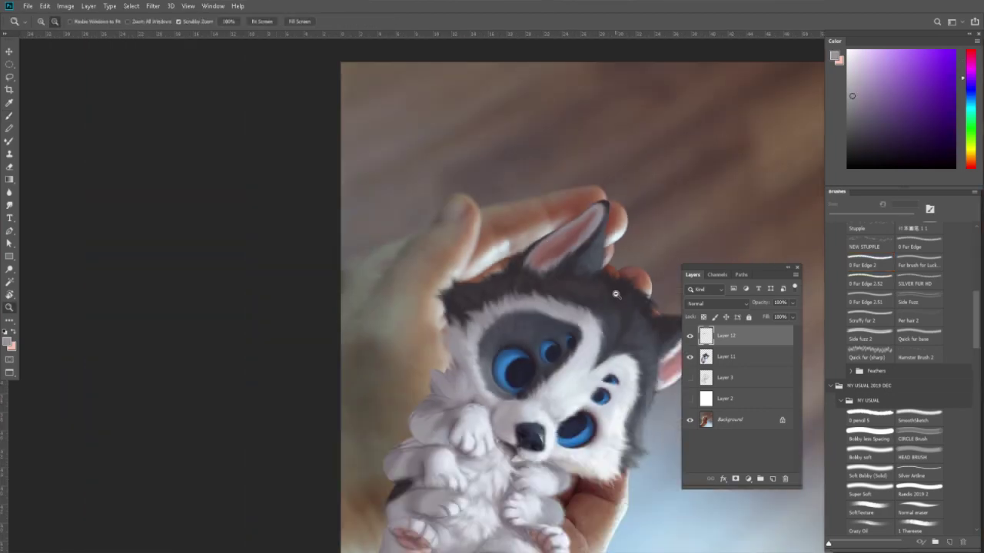
pyautogui.click(637, 302)
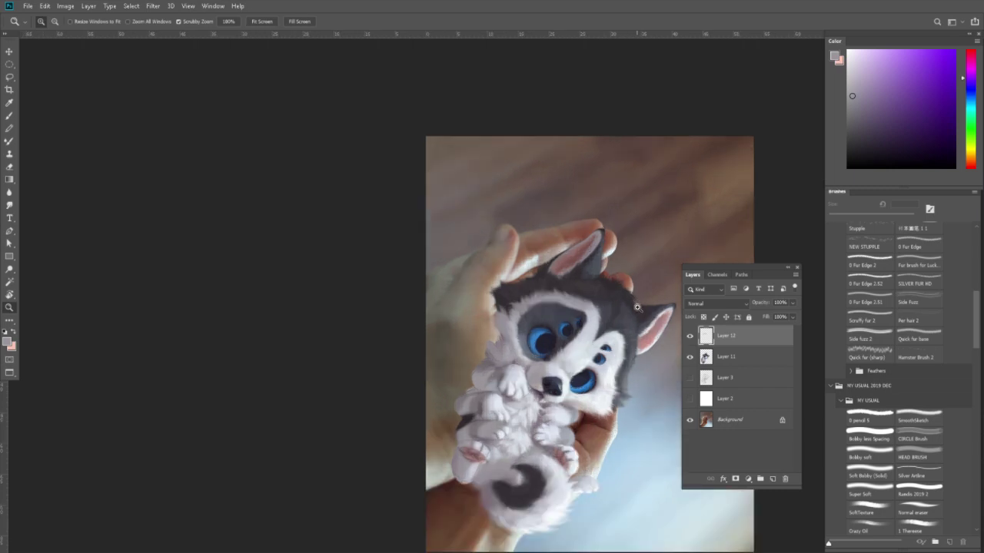
# Zoom in on the ear and darken its right edge with a sampled grey at 125 px.
pyautogui.click(578, 223)
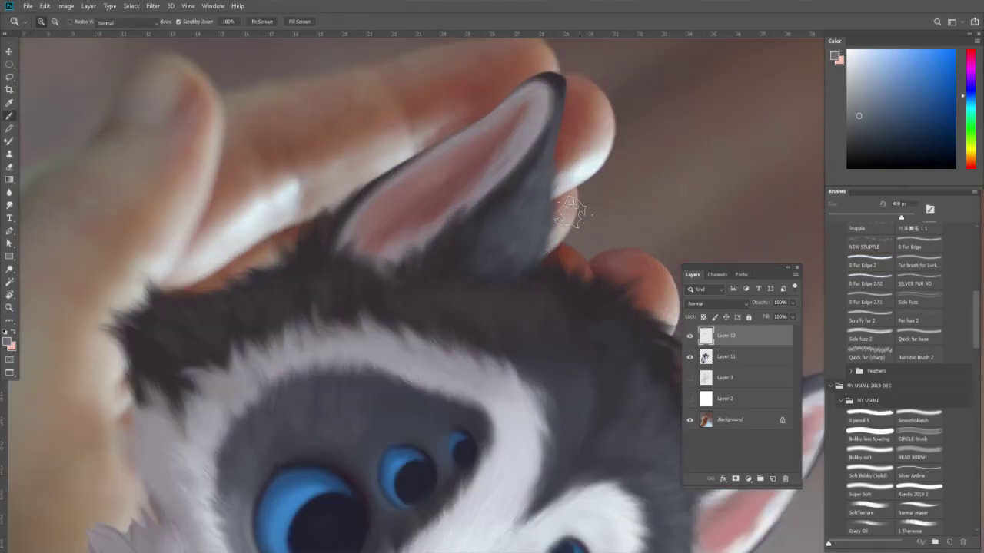
pyautogui.press('b')
pyautogui.press('[')
pyautogui.press('[')
pyautogui.press('[')
pyautogui.keyDown('alt'); pyautogui.click(553, 198); pyautogui.keyUp('alt')
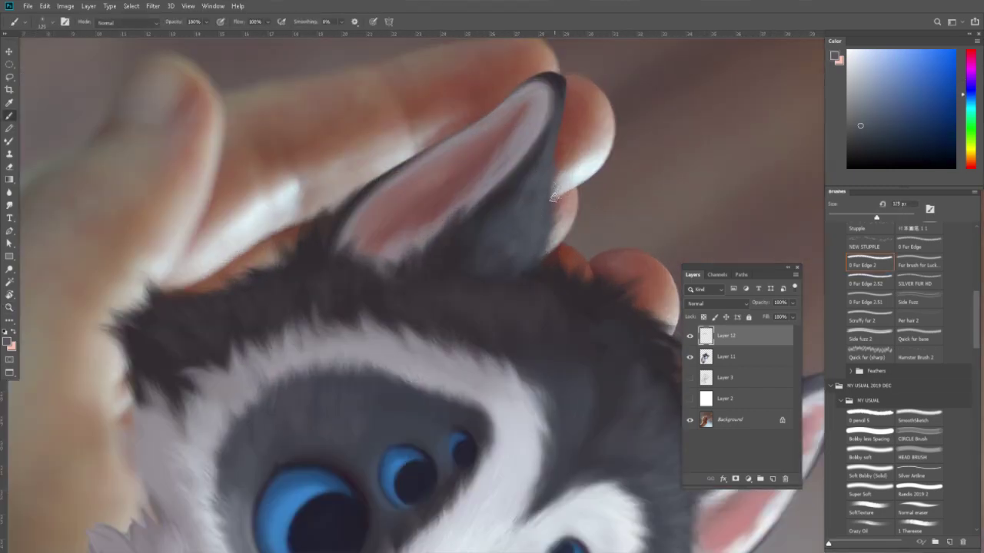
pyautogui.moveTo(561, 84); pyautogui.dragTo(548, 226)
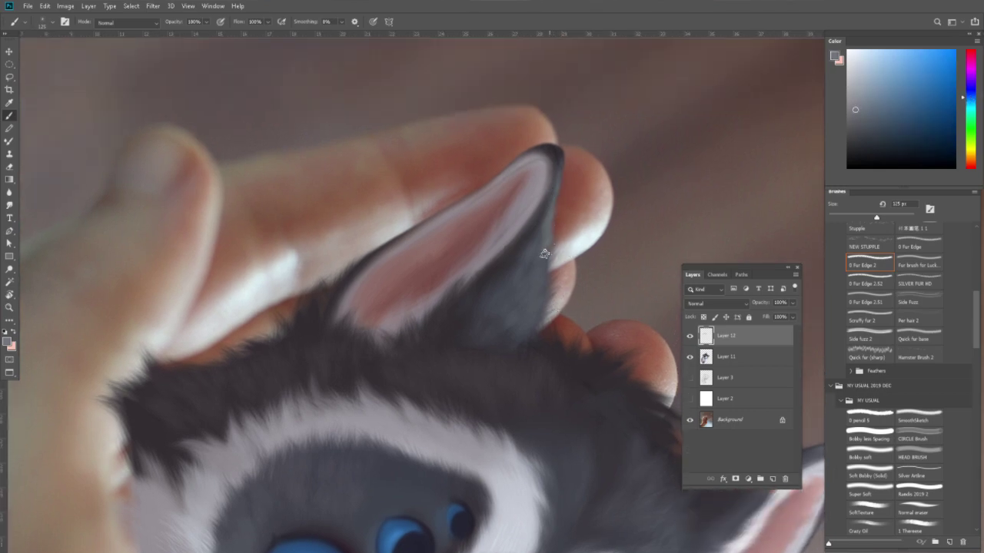
pyautogui.moveTo(548, 273); pyautogui.dragTo(541, 309)
# Shift the sampled ear colour from dark purple-grey toward a reddish-brown.
pyautogui.keyDown('alt'); pyautogui.click(538, 208); pyautogui.keyUp('alt')
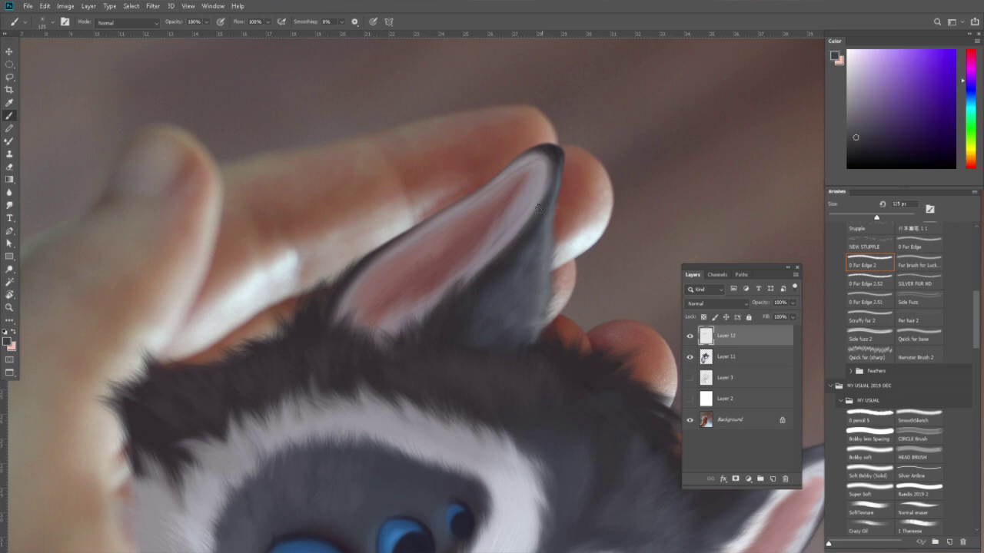
pyautogui.keyDown('alt'); pyautogui.click(515, 244); pyautogui.keyUp('alt')
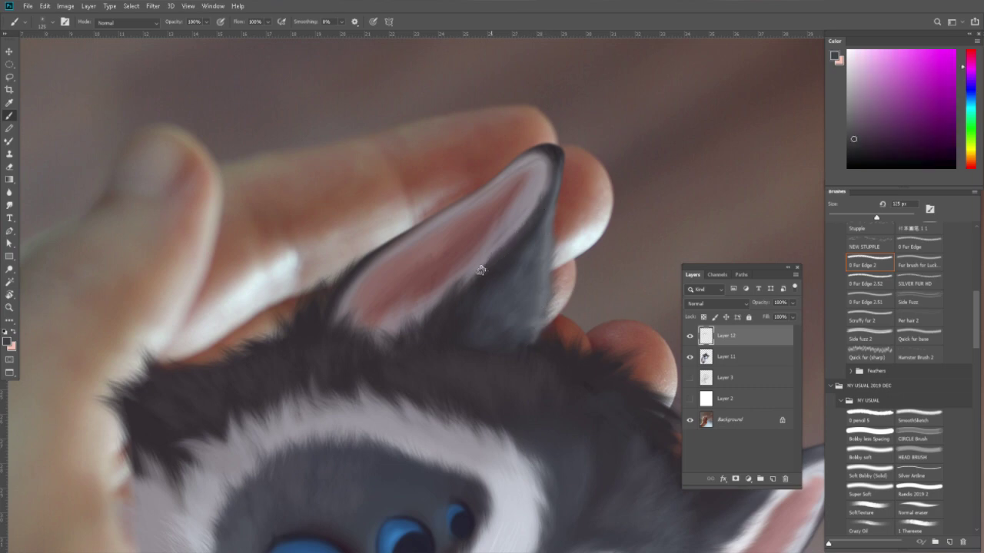
pyautogui.scroll(2, 548, 230)
pyautogui.keyDown('alt'); pyautogui.click(548, 231); pyautogui.keyUp('alt')
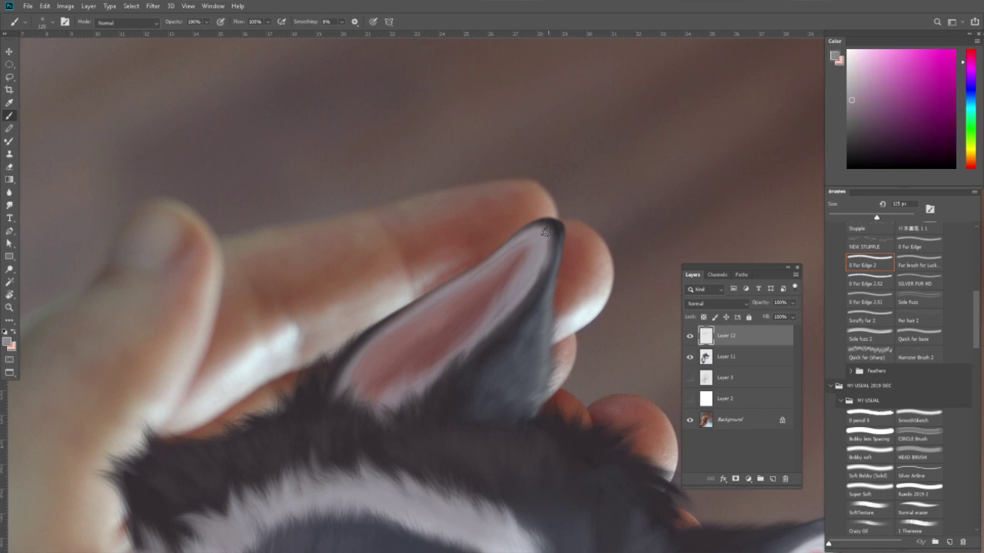
pyautogui.moveTo(974, 64); pyautogui.dragTo(972, 50)
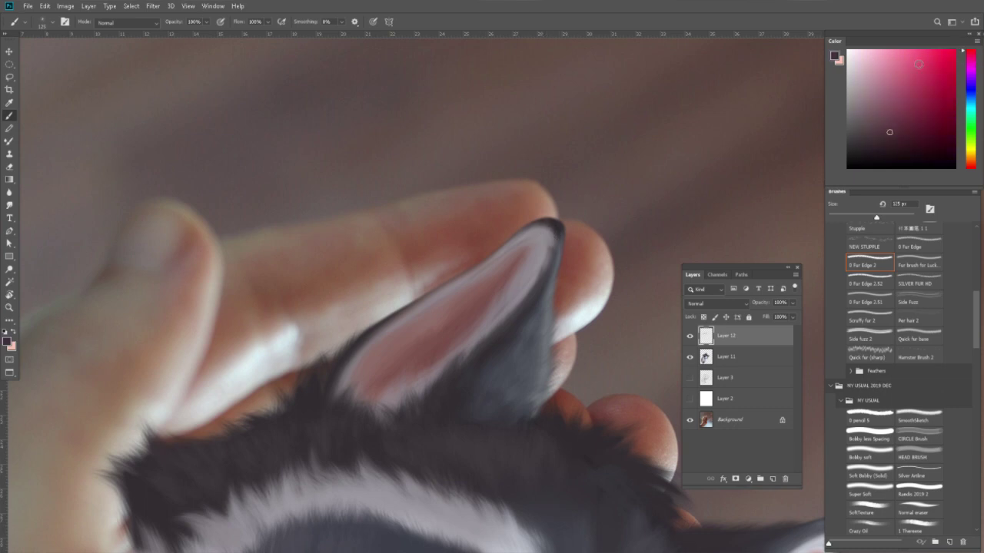
pyautogui.keyDown('alt'); pyautogui.click(558, 233); pyautogui.keyUp('alt')
pyautogui.click(971, 162)
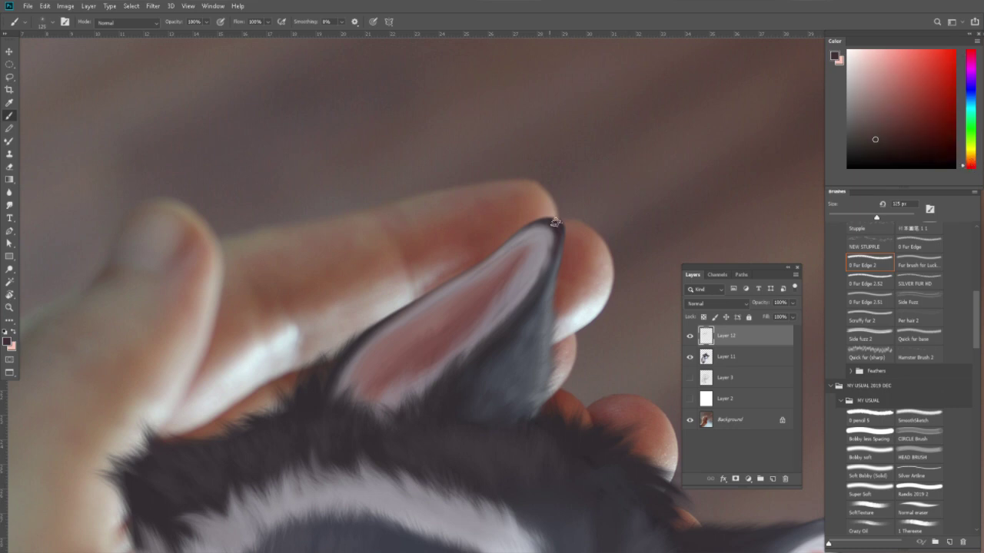
pyautogui.moveTo(897, 134); pyautogui.dragTo(910, 116)
pyautogui.keyDown('alt'); pyautogui.click(556, 225); pyautogui.keyUp('alt')
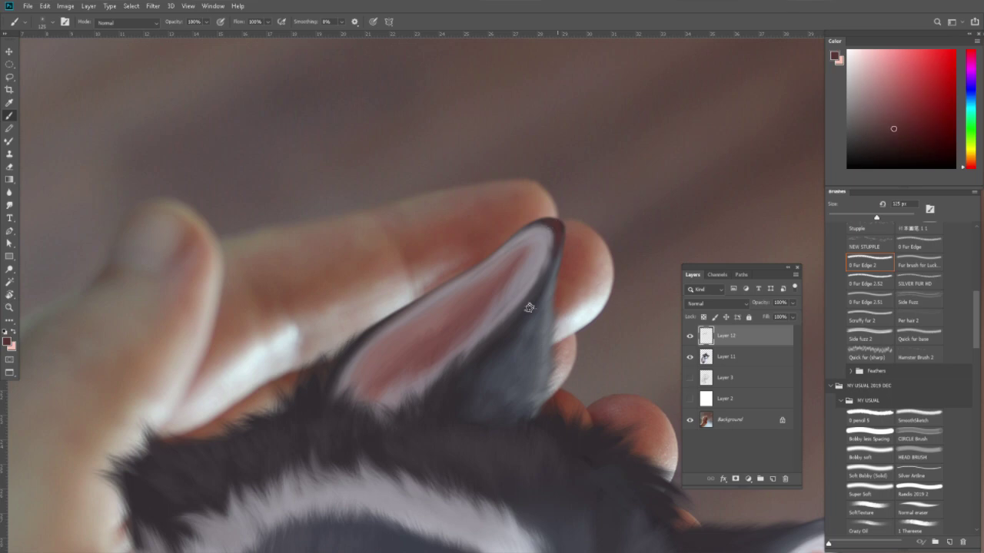
# Reframe on the ear tip, sample dark ear colour and enlarge the brush to 250 px.
pyautogui.press('z')
pyautogui.moveTo(621, 259); pyautogui.dragTo(566, 331)
pyautogui.click(566, 330)
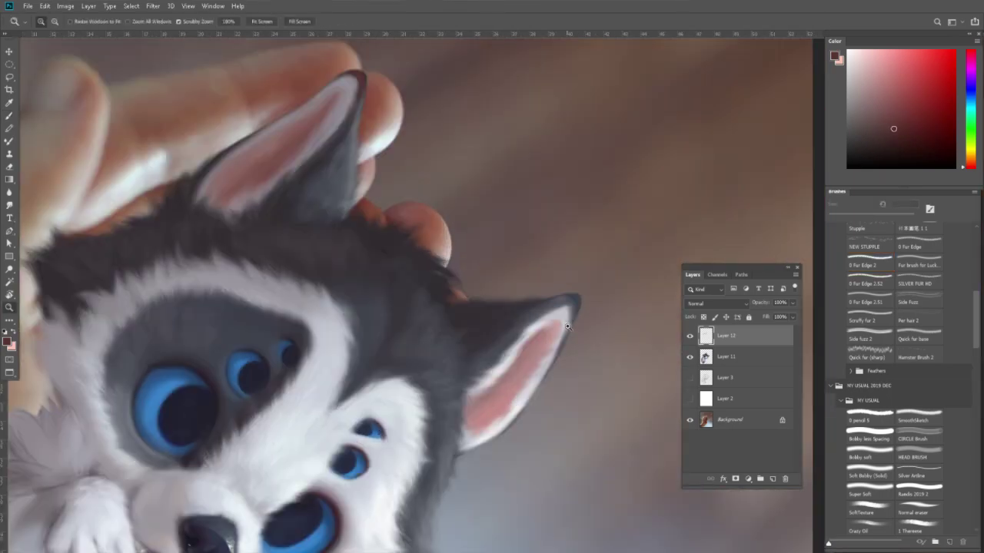
pyautogui.press('b')
pyautogui.keyDown('alt'); pyautogui.click(493, 290); pyautogui.keyUp('alt')
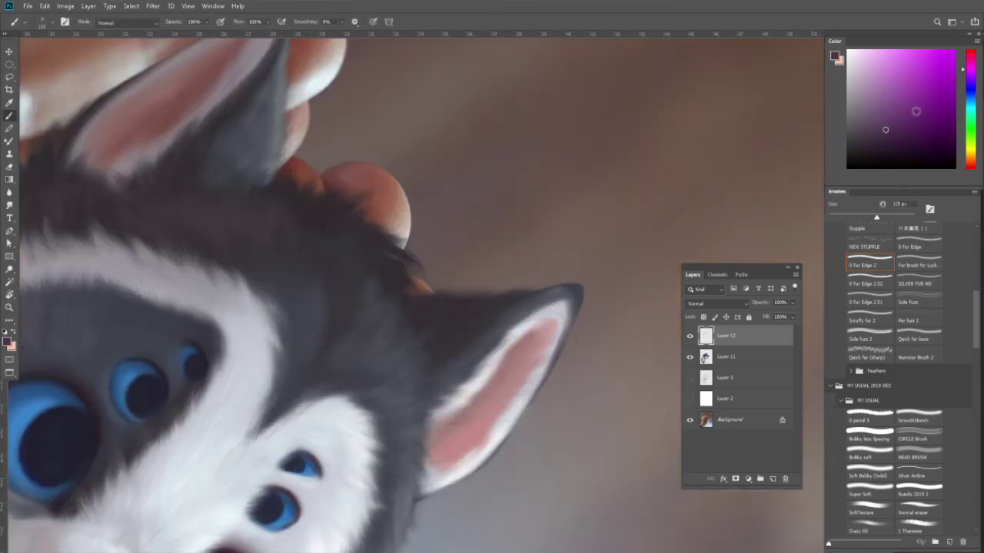
pyautogui.press(']')
pyautogui.press(']')
pyautogui.press(']')
pyautogui.press(']')
pyautogui.keyDown('alt'); pyautogui.click(492, 297); pyautogui.keyUp('alt')
# Sample dark blue-grey fur and pinkish-white rim colours around the ear.
pyautogui.scroll(1, 454, 322)
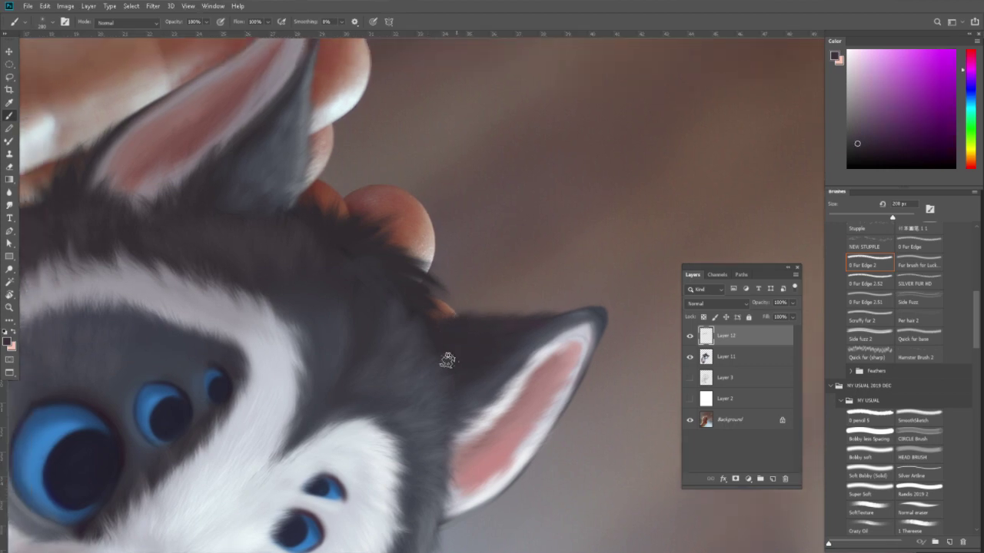
pyautogui.keyDown('alt'); pyautogui.click(488, 394); pyautogui.keyUp('alt')
pyautogui.moveTo(487, 398); pyautogui.dragTo(501, 322)
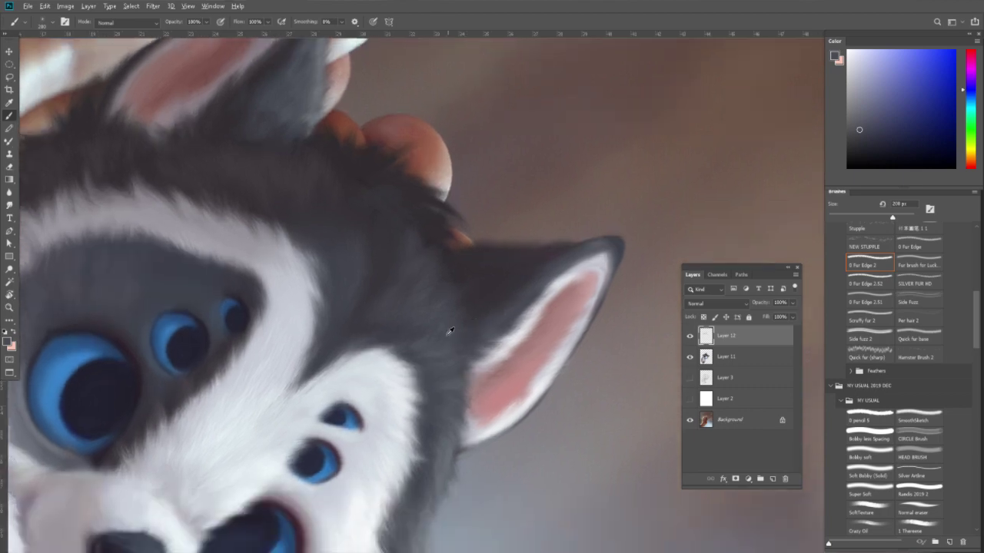
pyautogui.keyDown('alt'); pyautogui.click(463, 307); pyautogui.keyUp('alt')
pyautogui.keyDown('alt'); pyautogui.click(472, 302); pyautogui.keyUp('alt')
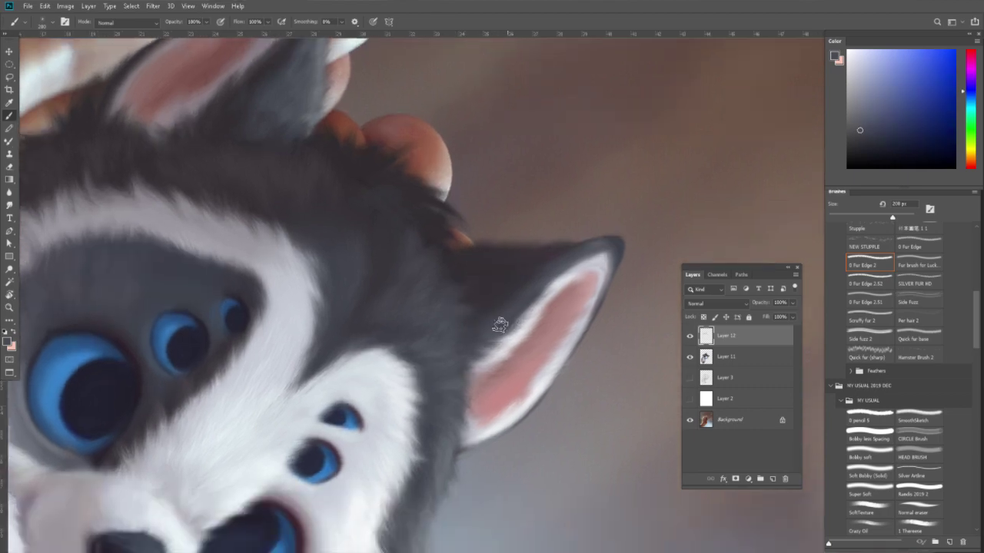
pyautogui.keyDown('alt'); pyautogui.click(505, 321); pyautogui.keyUp('alt')
pyautogui.keyDown('alt'); pyautogui.click(516, 342); pyautogui.keyUp('alt')
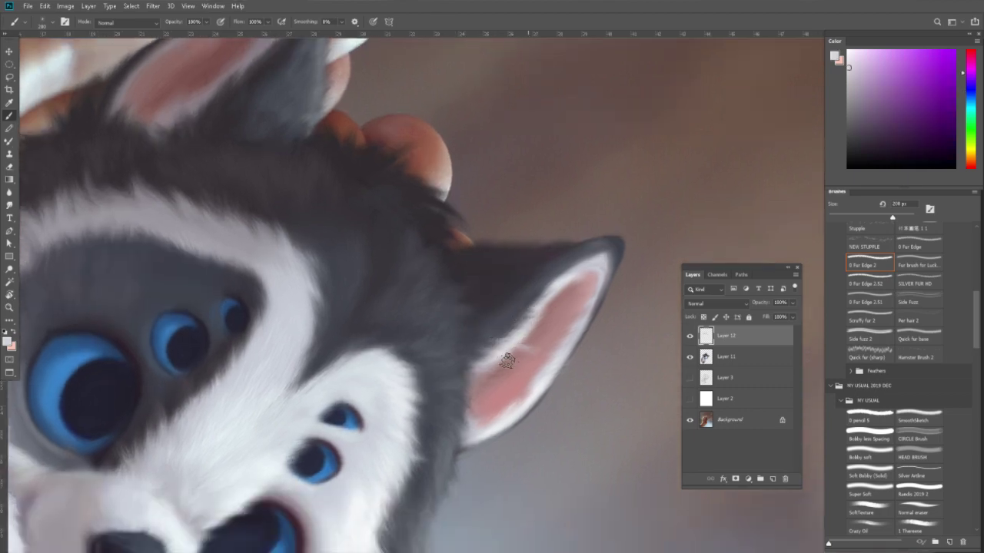
# Outline the ear's lower outer edge in dark grey with a 125 px brush.
pyautogui.press('[')
pyautogui.keyDown('alt'); pyautogui.click(499, 358); pyautogui.keyUp('alt')
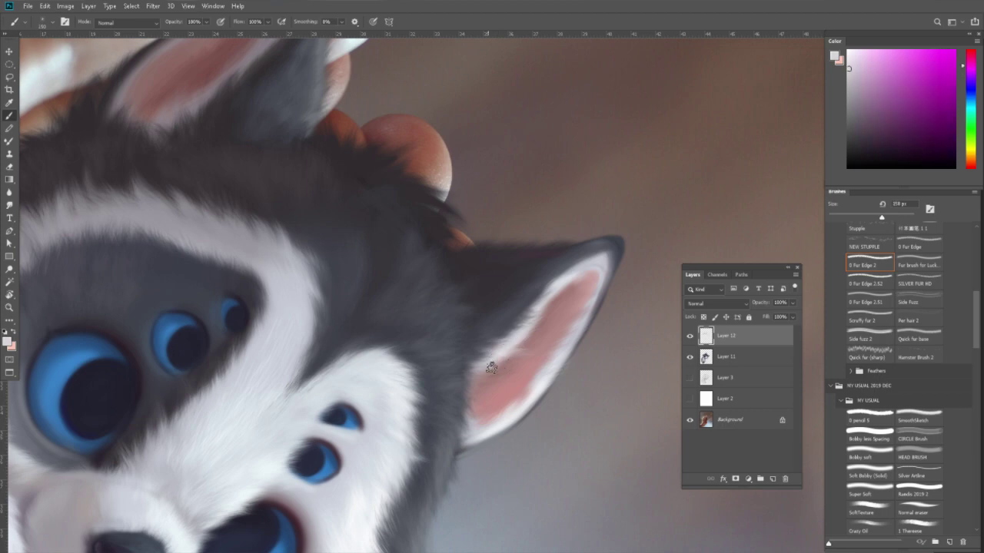
pyautogui.keyDown('alt'); pyautogui.click(494, 414); pyautogui.keyUp('alt')
pyautogui.keyDown('alt'); pyautogui.click(456, 313); pyautogui.keyUp('alt')
pyautogui.press('[')
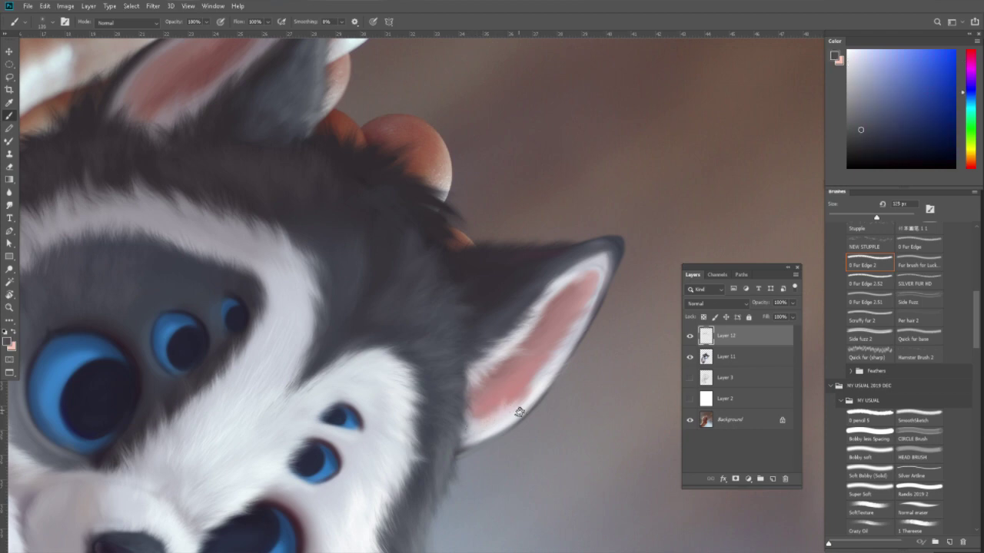
pyautogui.moveTo(458, 454); pyautogui.dragTo(582, 331)
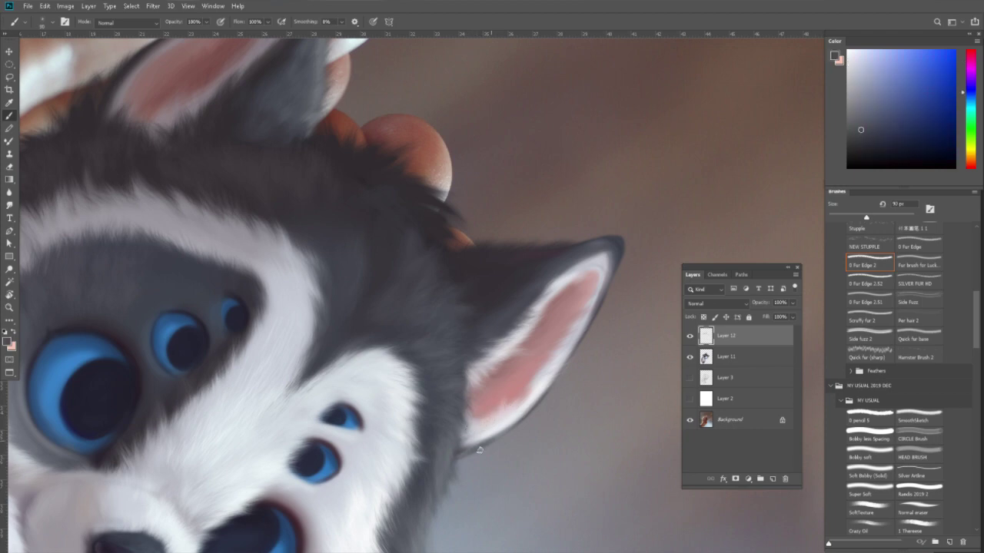
# Sample inner-ear pinks and edge greys around the ear tip.
pyautogui.keyDown('alt'); pyautogui.click(592, 266); pyautogui.keyUp('alt')
pyautogui.keyDown('alt'); pyautogui.click(590, 275); pyautogui.keyUp('alt')
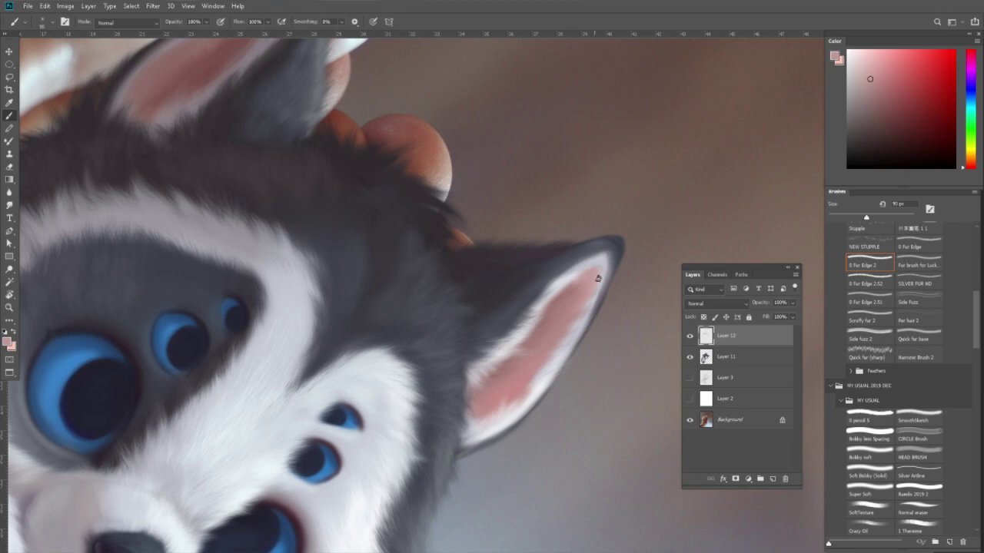
pyautogui.keyDown('alt'); pyautogui.click(599, 273); pyautogui.keyUp('alt')
pyautogui.keyDown('alt'); pyautogui.click(577, 287); pyautogui.keyUp('alt')
pyautogui.keyDown('alt'); pyautogui.click(610, 245); pyautogui.keyUp('alt')
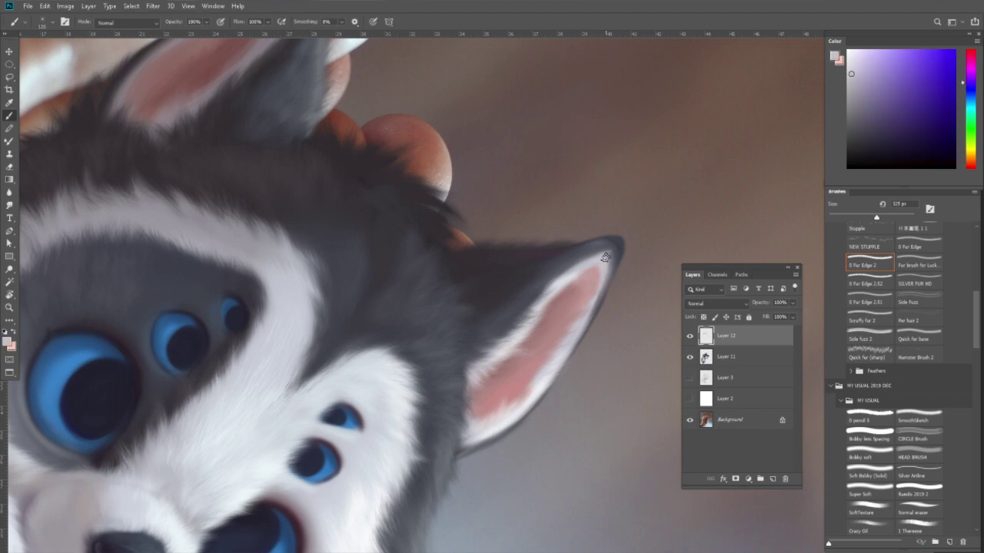
pyautogui.keyDown('alt'); pyautogui.click(595, 241); pyautogui.keyUp('alt')
pyautogui.keyDown('alt'); pyautogui.click(624, 232); pyautogui.keyUp('alt')
pyautogui.keyDown('alt'); pyautogui.click(587, 255); pyautogui.keyUp('alt')
pyautogui.keyDown('alt'); pyautogui.click(580, 280); pyautogui.keyUp('alt')
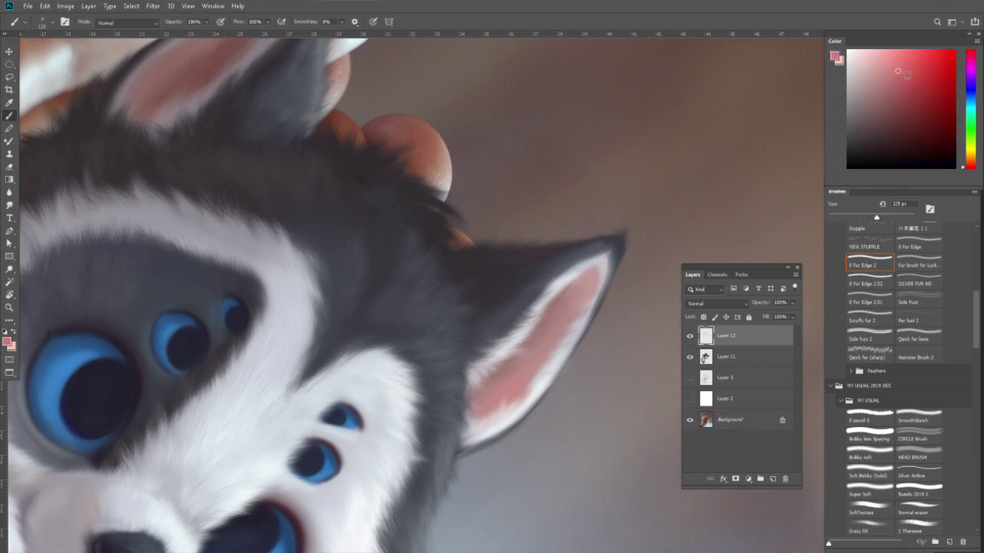
# Switch to the Super Soft brush at 70 px and zoom out to the whole image.
pyautogui.click(866, 494)
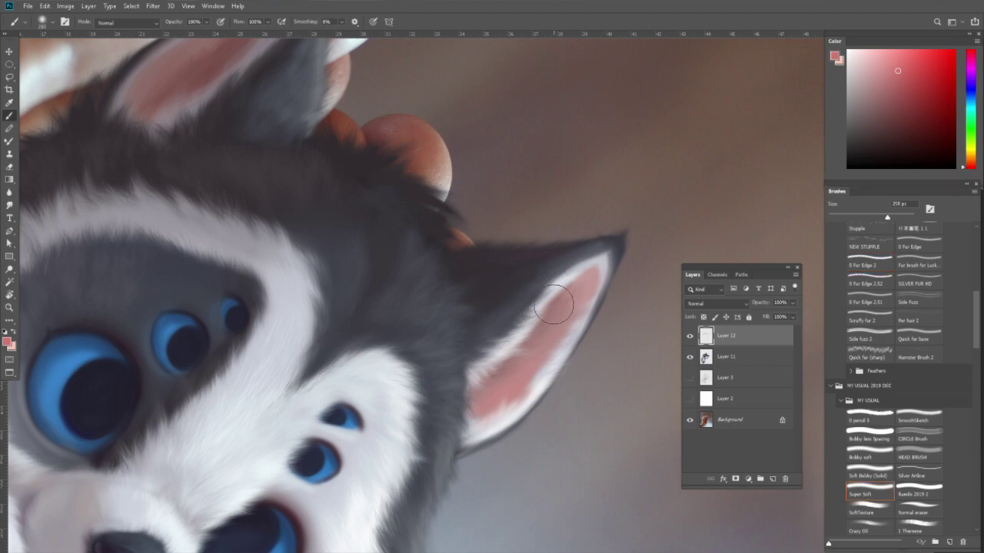
pyautogui.press(']')
pyautogui.press(']')
pyautogui.press(']')
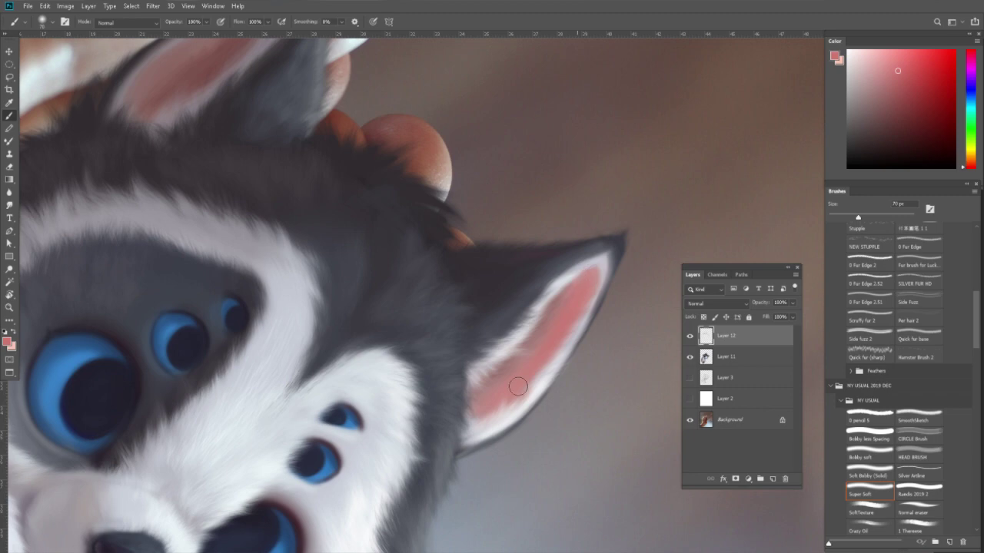
pyautogui.press('z')
pyautogui.keyDown('alt'); pyautogui.click(530, 361); pyautogui.keyUp('alt')
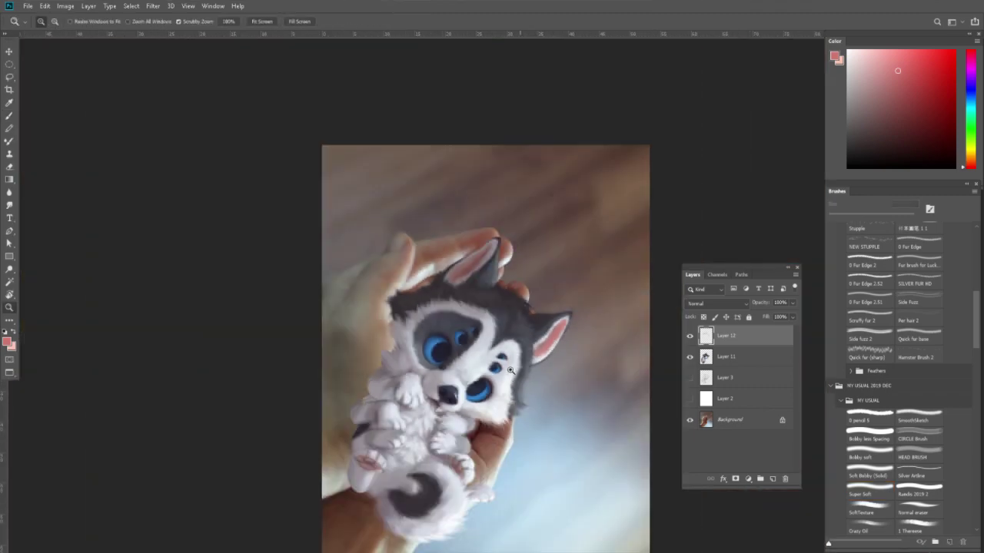
# Zoom into the puppy's face, rotate the canvas view, and sample the eye's blue.
pyautogui.click(503, 375)
pyautogui.press('r')
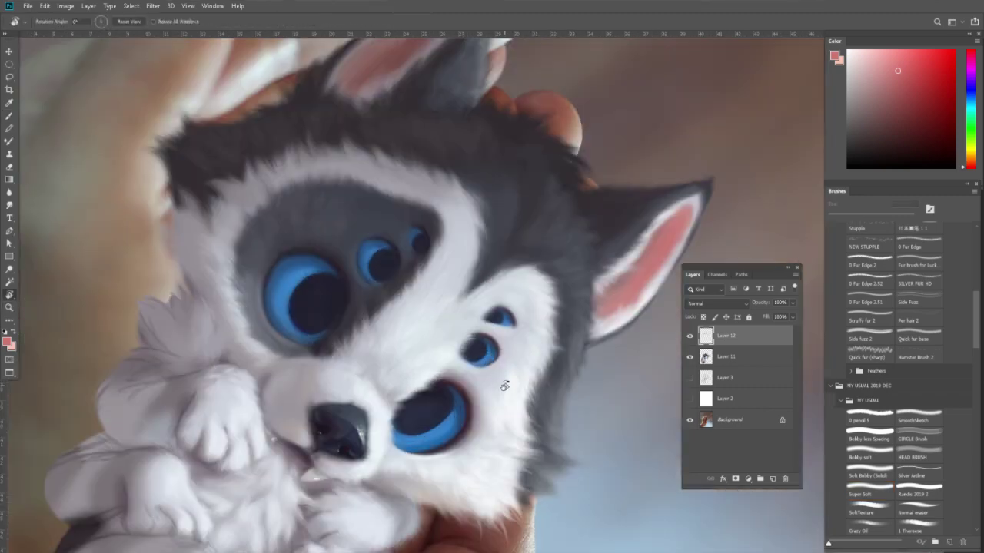
pyautogui.moveTo(546, 315)
pyautogui.mouseDown()
pyautogui.moveTo(579, 427)
pyautogui.moveTo(574, 345)
pyautogui.mouseUp()
pyautogui.press('b')
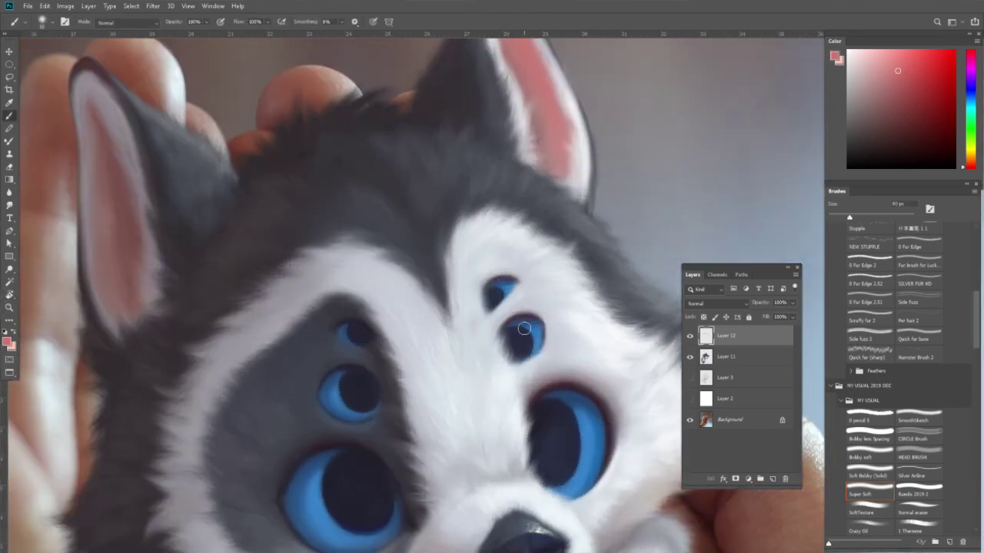
pyautogui.keyDown('alt'); pyautogui.click(536, 323); pyautogui.keyUp('alt')
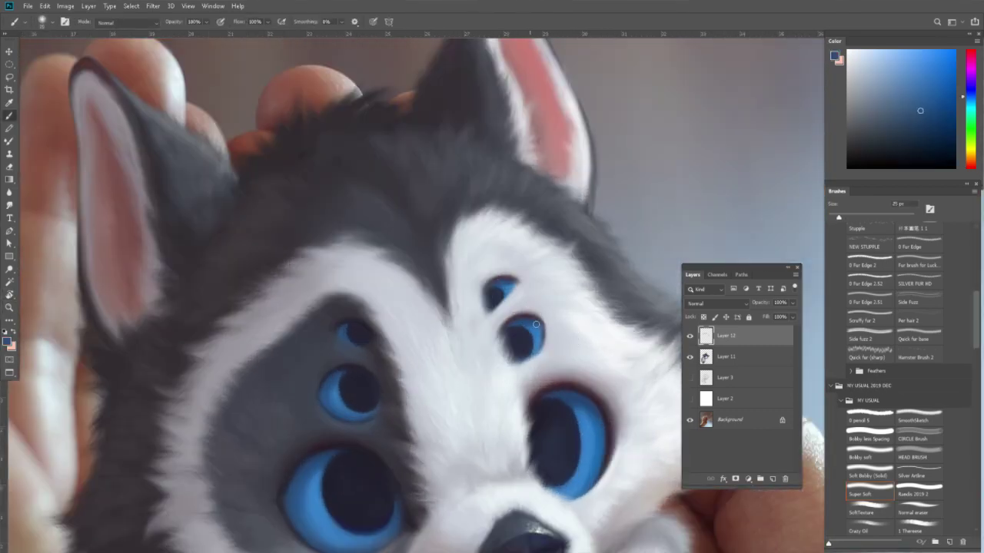
# Reframe on the husky's face and add Layer 13 on top of the stack.
pyautogui.scroll(-3, 582, 384)
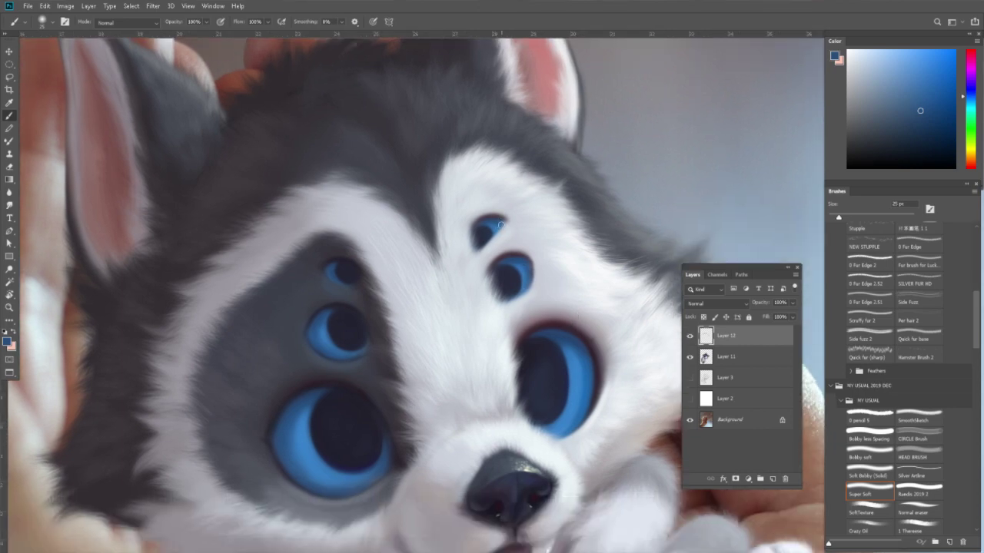
pyautogui.press('z')
pyautogui.keyDown('alt'); pyautogui.click(502, 255); pyautogui.keyUp('alt')
pyautogui.click(560, 341)
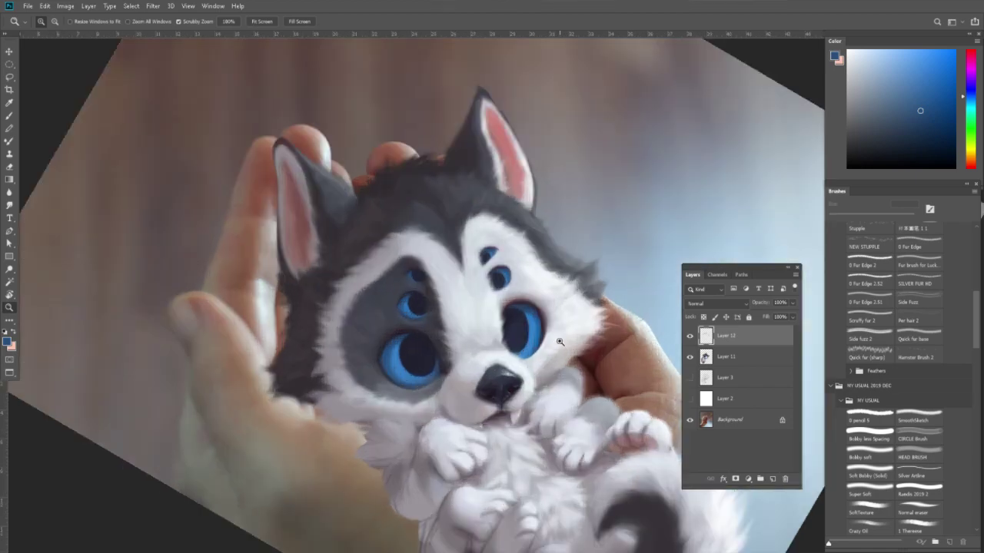
pyautogui.click(773, 481)
# Load the Bobby less Spacing brush at 175 px with a very light cyan from the background.
pyautogui.press('b')
pyautogui.click(876, 438)
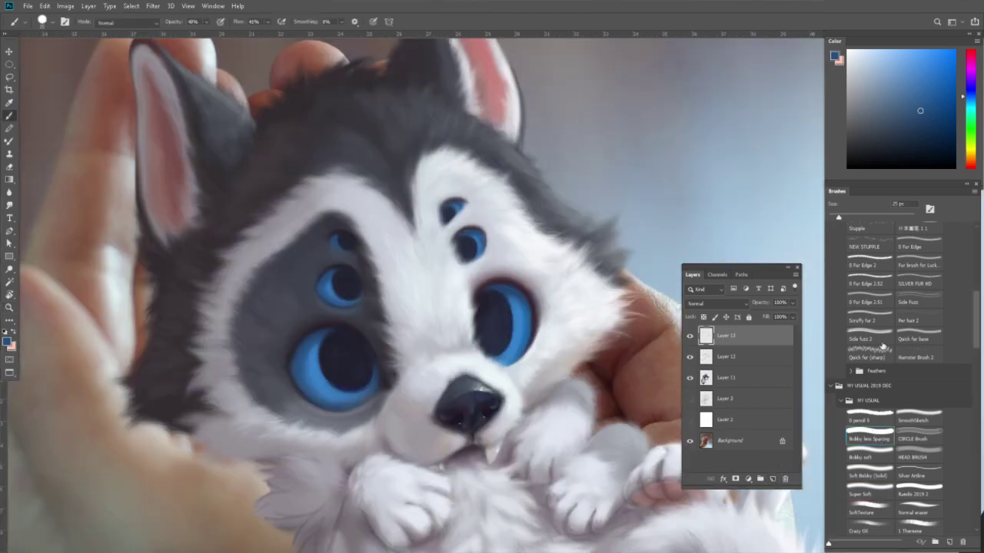
pyautogui.moveTo(732, 199); pyautogui.dragTo(359, 215)
pyautogui.keyDown('alt'); pyautogui.click(668, 157); pyautogui.keyUp('alt')
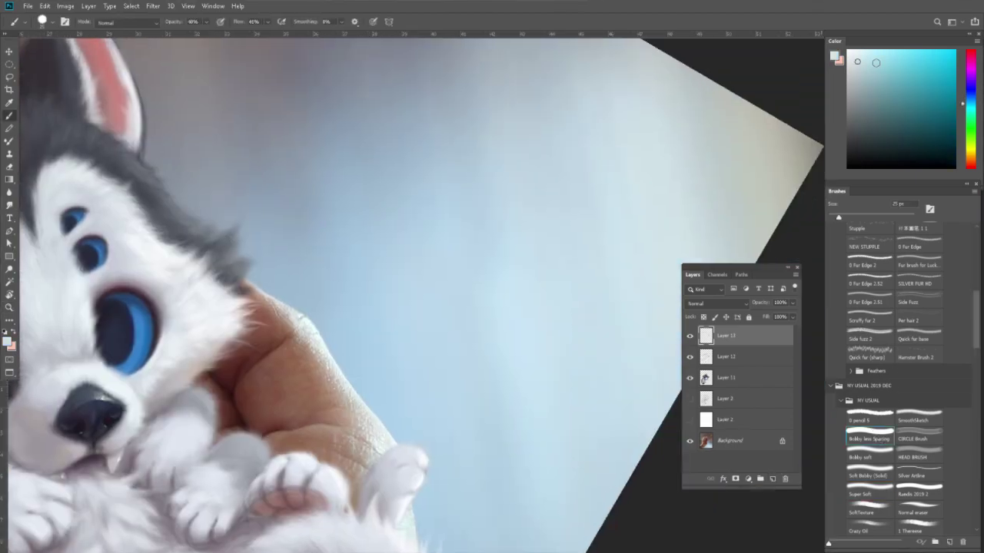
pyautogui.moveTo(370, 313); pyautogui.dragTo(632, 307)
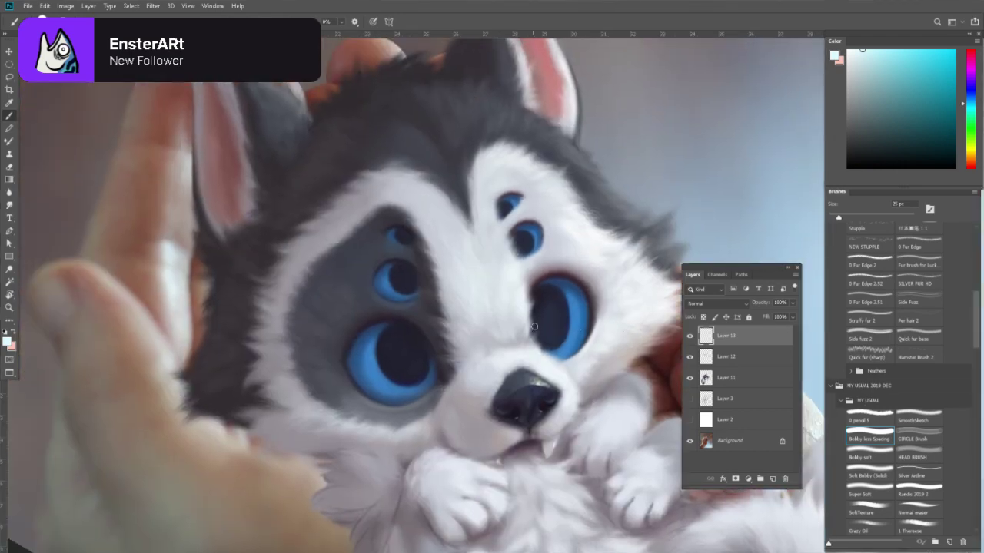
pyautogui.press(']')
pyautogui.press(']')
pyautogui.press(']')
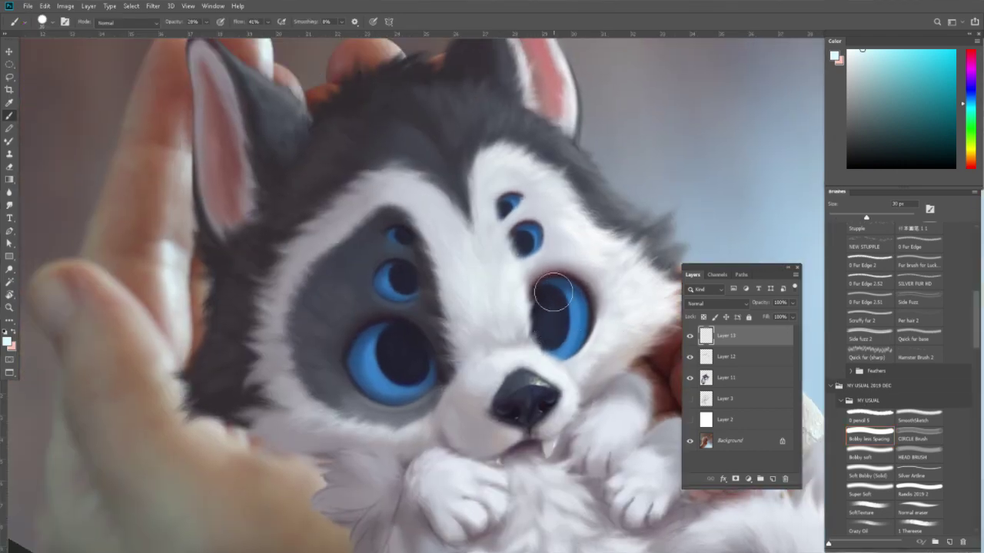
pyautogui.press(']')
pyautogui.press(']')
pyautogui.press(']')
# Wash light grey over the right pupil and, at 90 px, the small upper eye's pupil.
pyautogui.moveTo(545, 300); pyautogui.dragTo(571, 308)
pyautogui.moveTo(538, 297)
pyautogui.mouseDown()
pyautogui.moveTo(574, 326)
pyautogui.moveTo(562, 300)
pyautogui.moveTo(548, 305)
pyautogui.mouseUp()
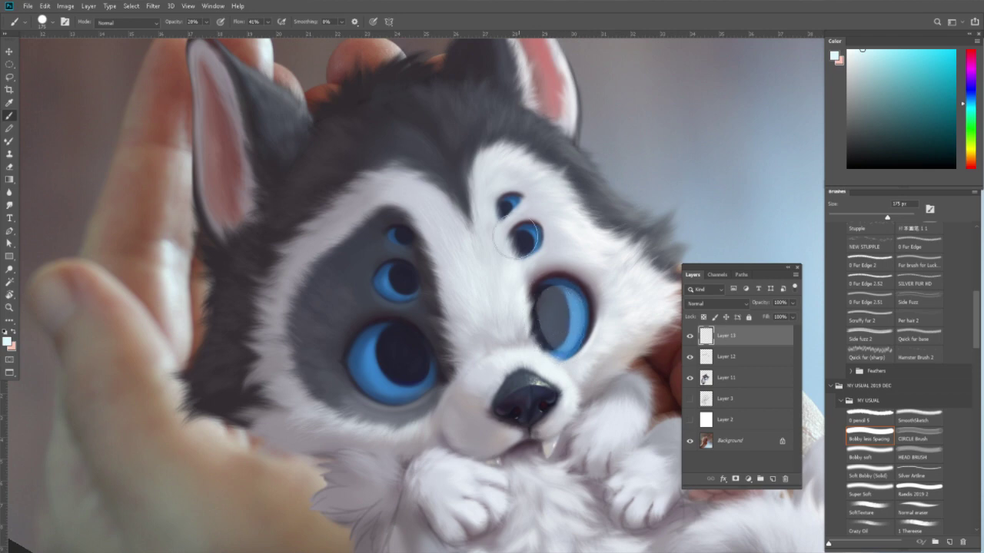
pyautogui.press('[')
pyautogui.press('[')
pyautogui.press('[')
pyautogui.moveTo(532, 235); pyautogui.dragTo(526, 243)
pyautogui.moveTo(507, 203); pyautogui.dragTo(506, 202)
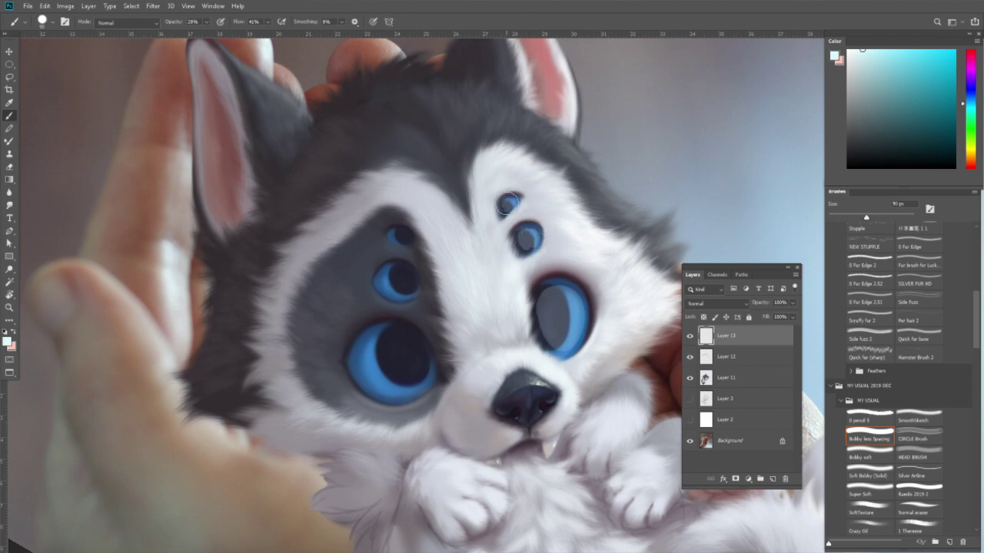
# At 10% opacity and 175 px, lighten the big left, upper and middle eyes' pupils.
pyautogui.press(']')
pyautogui.press(']')
pyautogui.press(']')
pyautogui.press('1')
pyautogui.moveTo(379, 338)
pyautogui.mouseDown()
pyautogui.moveTo(402, 343)
pyautogui.moveTo(407, 358)
pyautogui.moveTo(388, 354)
pyautogui.mouseUp()
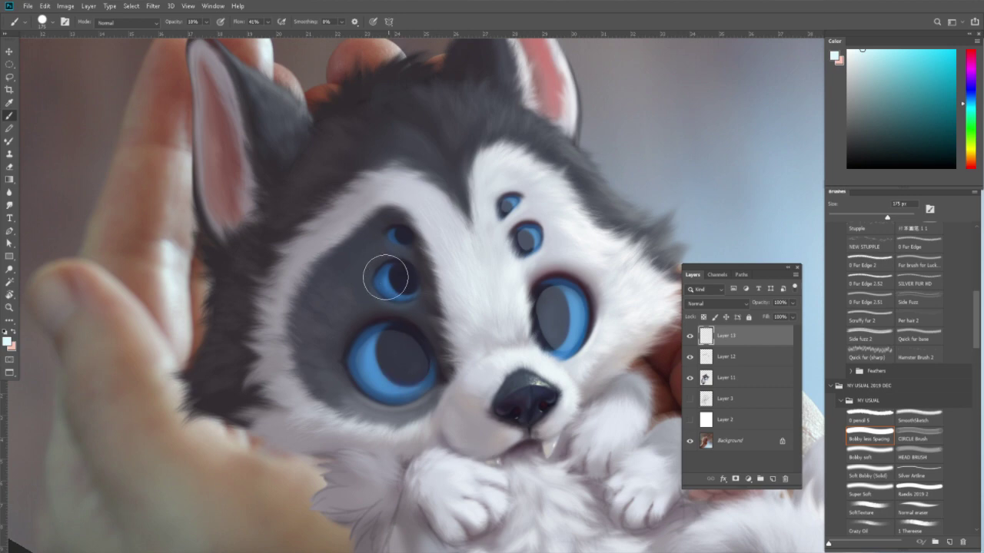
pyautogui.moveTo(391, 274)
pyautogui.mouseDown()
pyautogui.moveTo(395, 268)
pyautogui.moveTo(408, 280)
pyautogui.moveTo(391, 282)
pyautogui.moveTo(395, 273)
pyautogui.mouseUp()
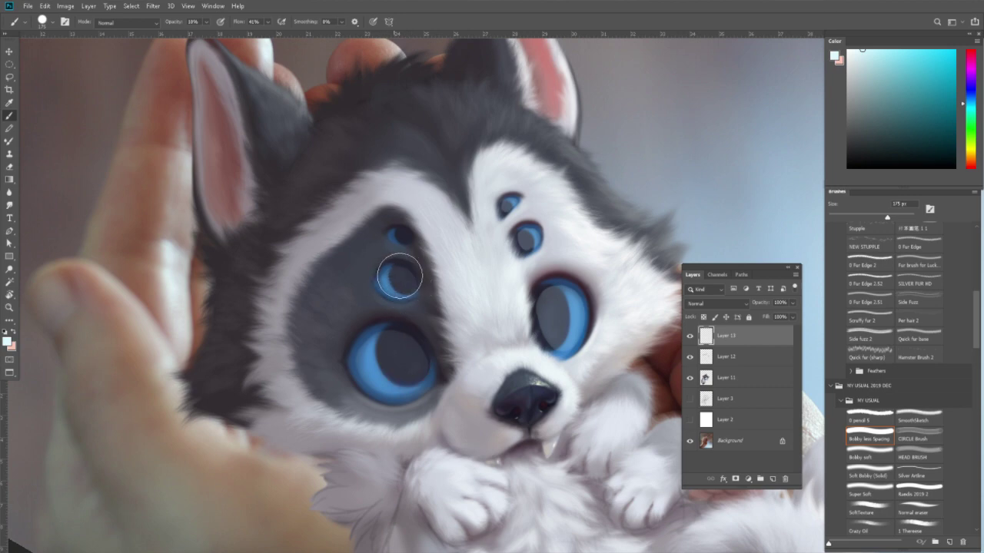
pyautogui.moveTo(391, 230); pyautogui.dragTo(396, 237)
# Erase a little of the right eye's highlight, trying eraser sizes between 200 and 300 px.
pyautogui.press('e')
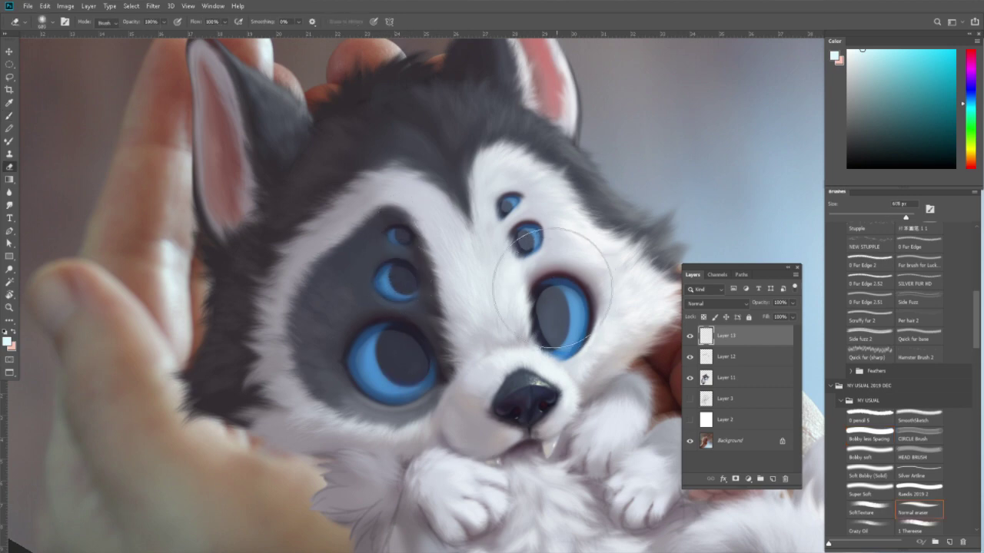
pyautogui.press('[')
pyautogui.press('[')
pyautogui.press('[')
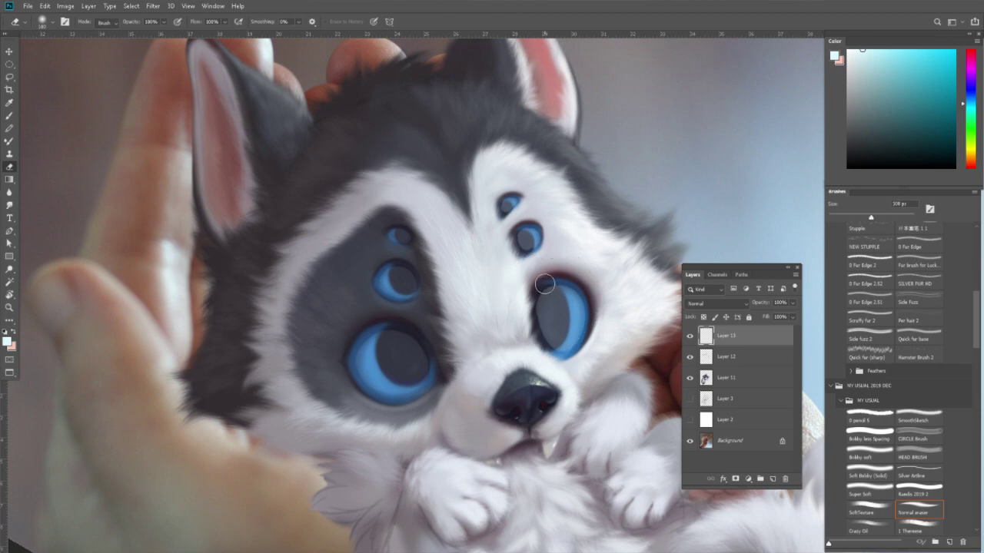
pyautogui.moveTo(538, 292); pyautogui.dragTo(541, 307)
pyautogui.press(']')
pyautogui.press(']')
pyautogui.press(']')
pyautogui.press(']')
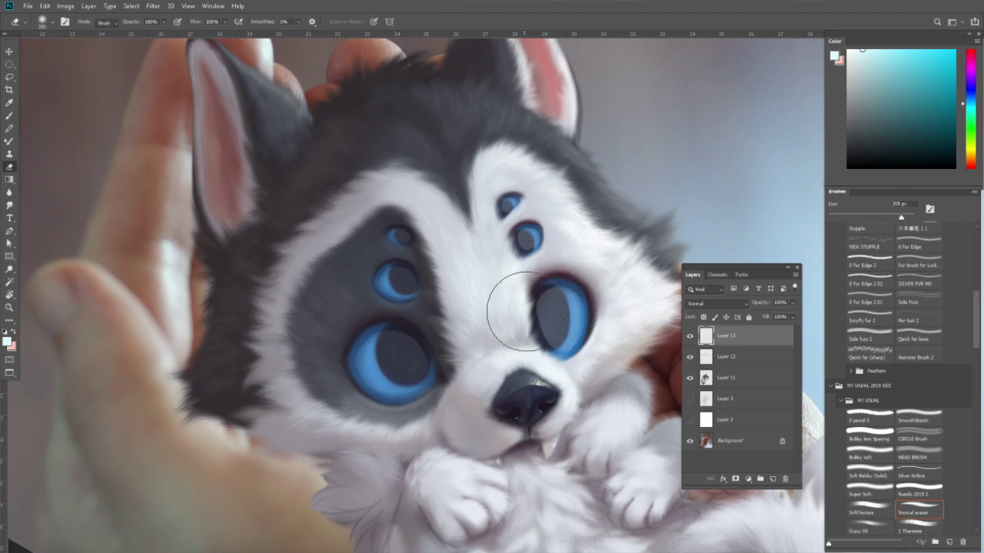
pyautogui.press('[')
pyautogui.press('[')
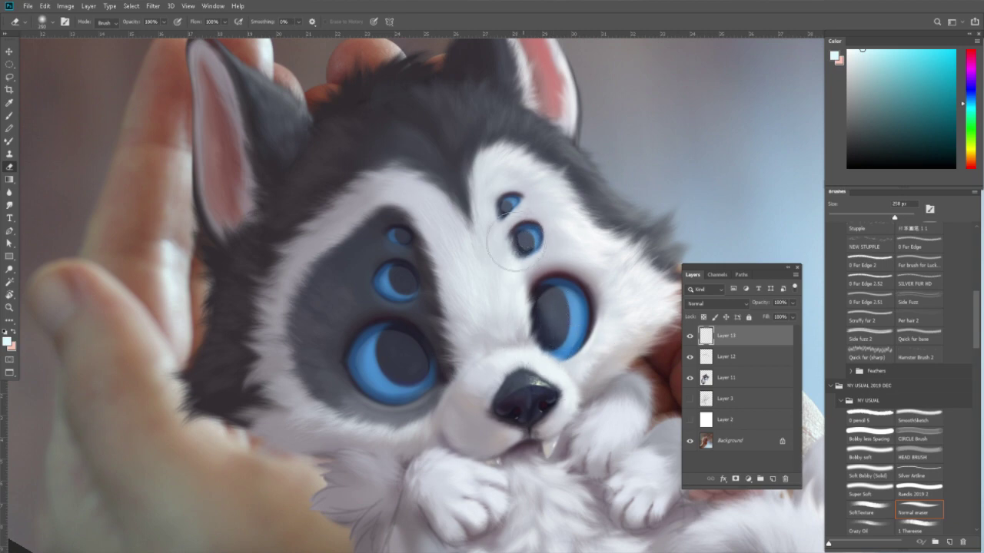
pyautogui.press(']')
pyautogui.press(']')
pyautogui.press('[')
pyautogui.press('[')
pyautogui.press('[')
pyautogui.press(']')
# Erase the haze over the small upper, middle-left and large lower-left eyes.
pyautogui.moveTo(384, 236); pyautogui.dragTo(400, 240)
pyautogui.moveTo(372, 279); pyautogui.dragTo(402, 296)
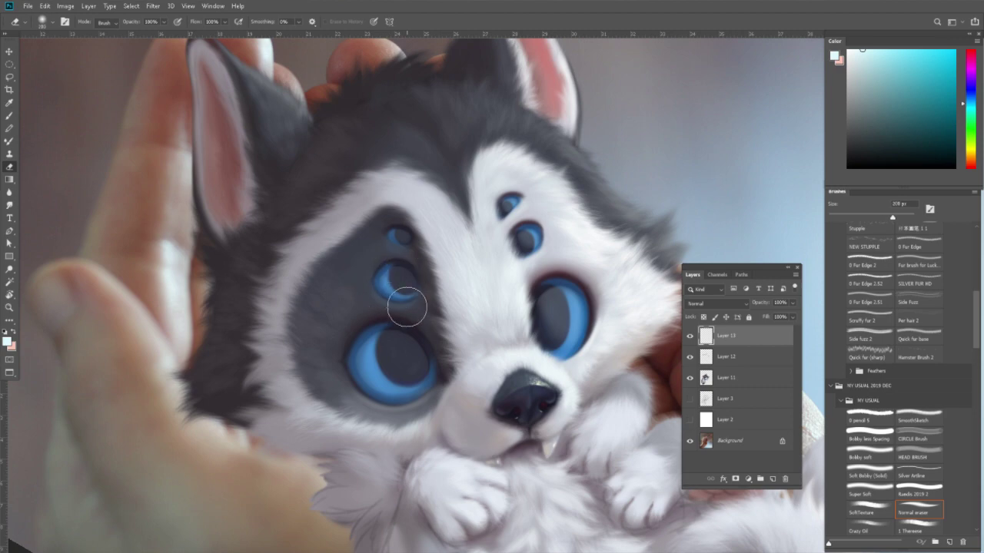
pyautogui.press(']')
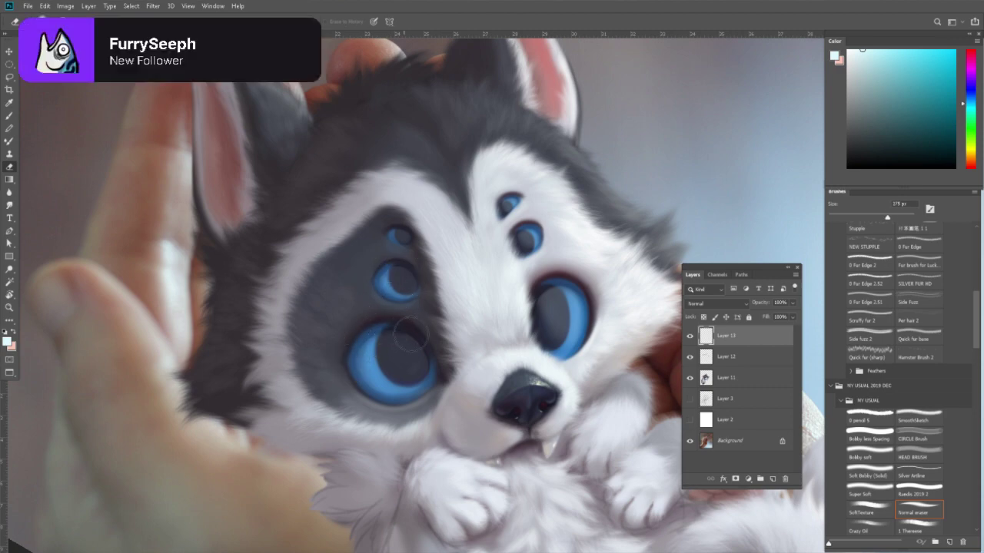
pyautogui.press('[')
pyautogui.moveTo(392, 375); pyautogui.dragTo(415, 403)
# Reshape the right eye's pupil and iris edge, and lighten the small upper eye's shading.
pyautogui.moveTo(567, 290); pyautogui.dragTo(569, 308)
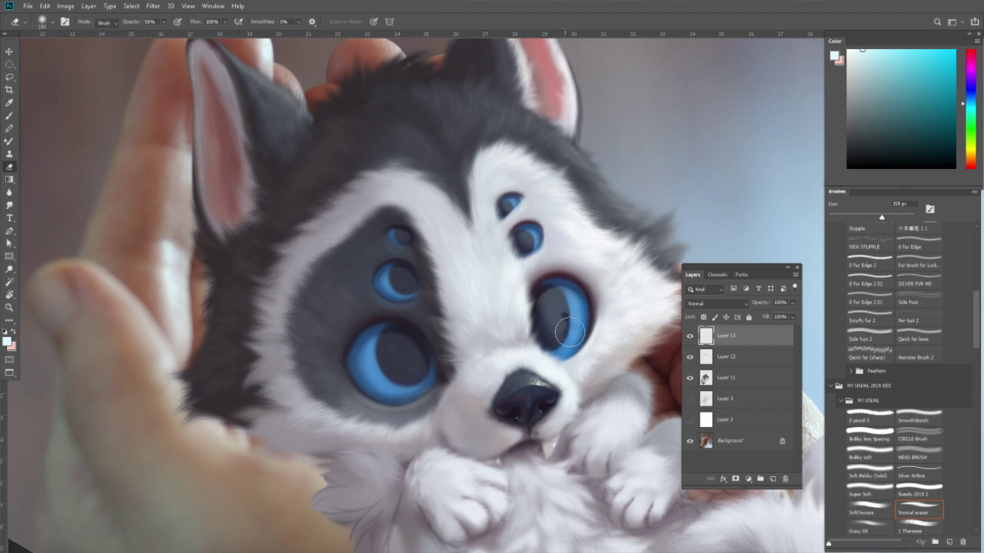
pyautogui.moveTo(551, 293); pyautogui.dragTo(565, 290)
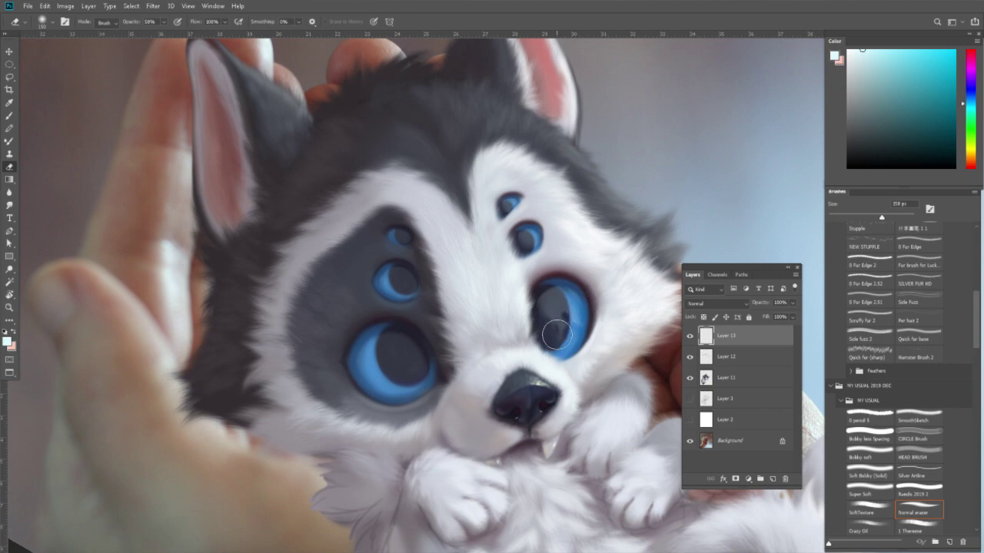
pyautogui.moveTo(547, 324)
pyautogui.mouseDown()
pyautogui.moveTo(571, 286)
pyautogui.moveTo(563, 291)
pyautogui.mouseUp()
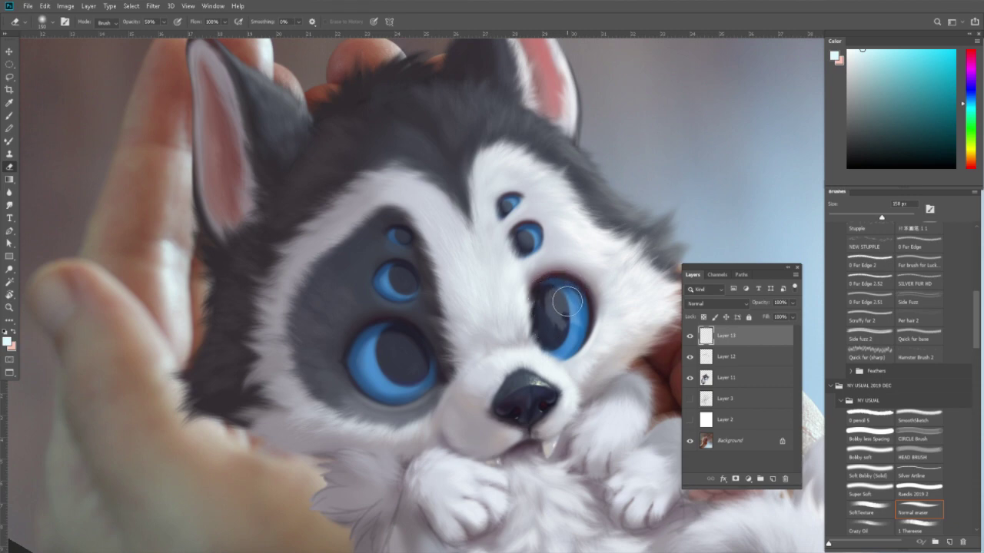
pyautogui.moveTo(566, 285)
pyautogui.mouseDown()
pyautogui.moveTo(540, 310)
pyautogui.moveTo(564, 329)
pyautogui.moveTo(569, 317)
pyautogui.mouseUp()
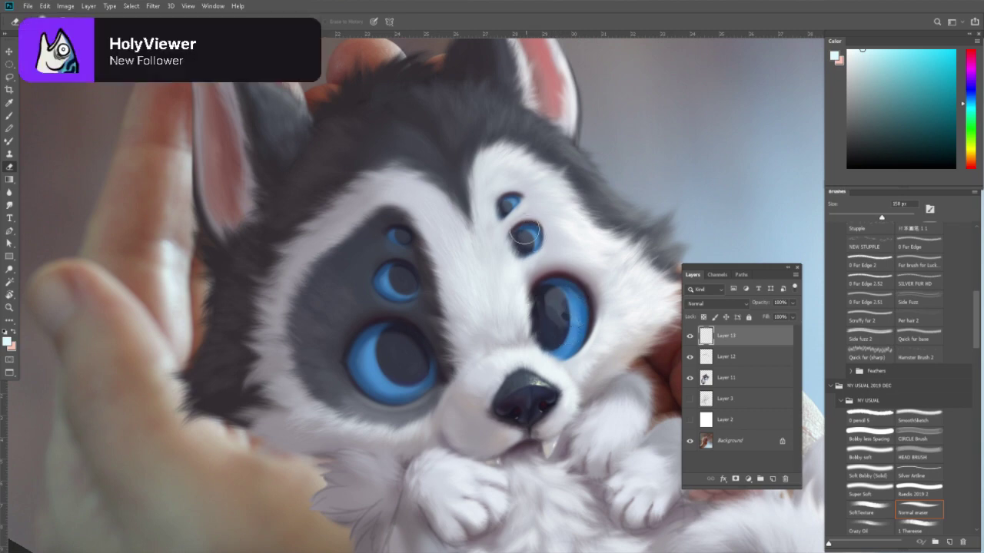
pyautogui.moveTo(528, 238); pyautogui.dragTo(530, 242)
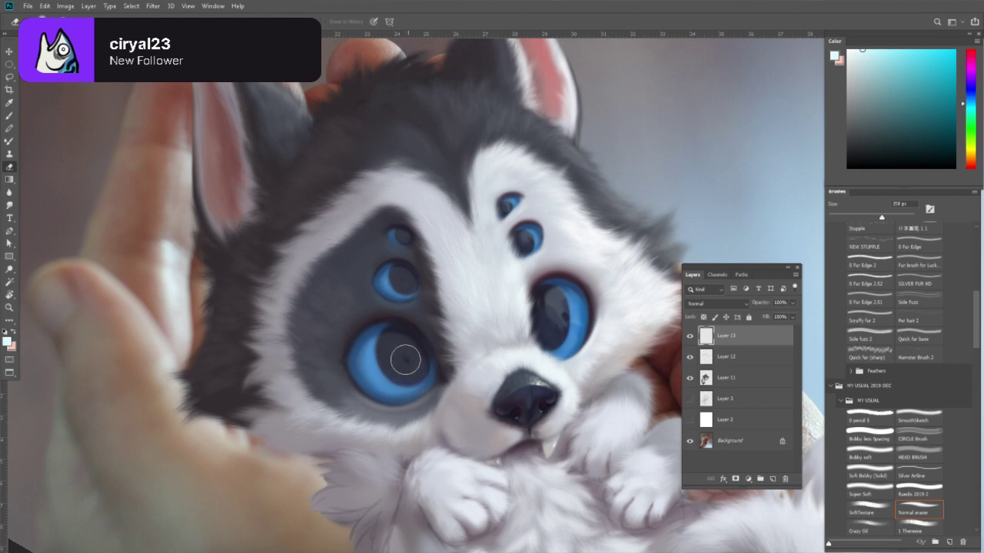
# Erase the whitish patch on the right eye's rim and deepen the big left pupil's shading.
pyautogui.moveTo(406, 360); pyautogui.dragTo(407, 367)
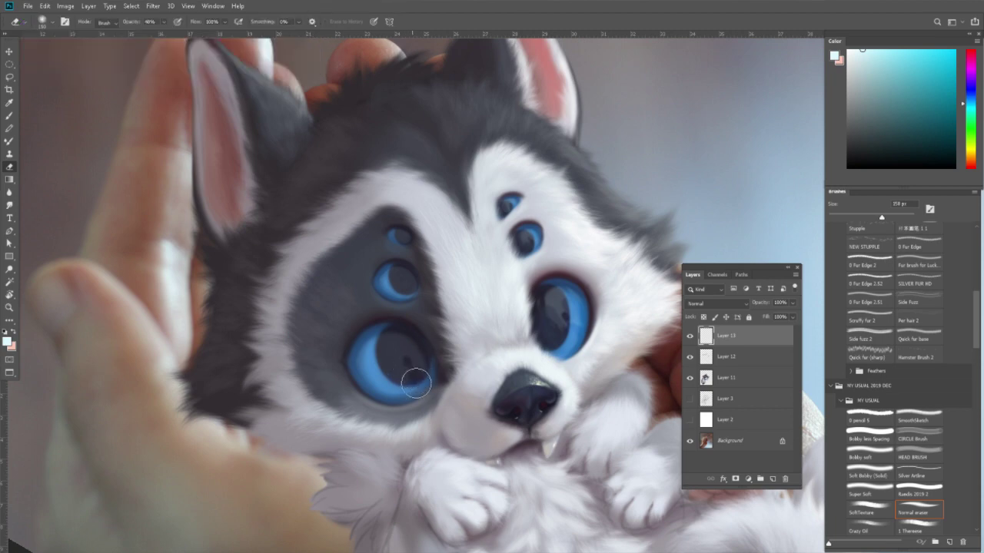
pyautogui.click(560, 282)
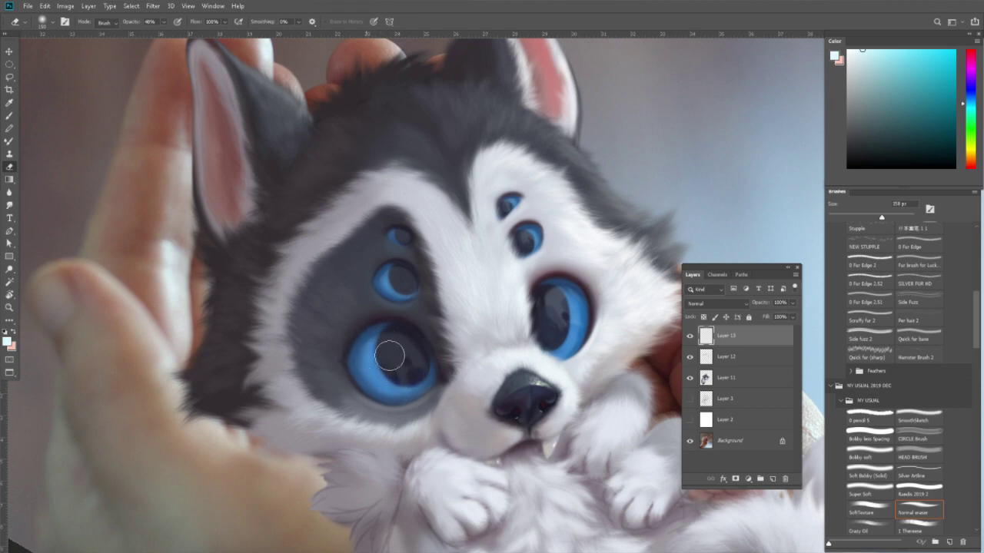
pyautogui.moveTo(388, 355)
pyautogui.mouseDown()
pyautogui.moveTo(382, 374)
pyautogui.moveTo(417, 345)
pyautogui.moveTo(422, 360)
pyautogui.mouseUp()
# Load a smaller Bobby soft brush with a near-white paint colour.
pyautogui.press('b')
pyautogui.click(870, 457)
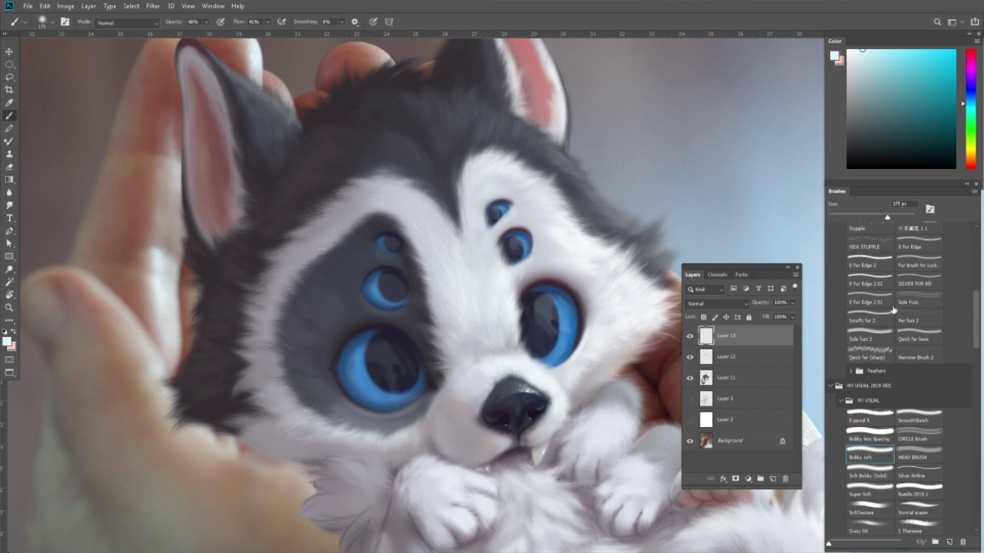
pyautogui.scroll(3, 824, 148)
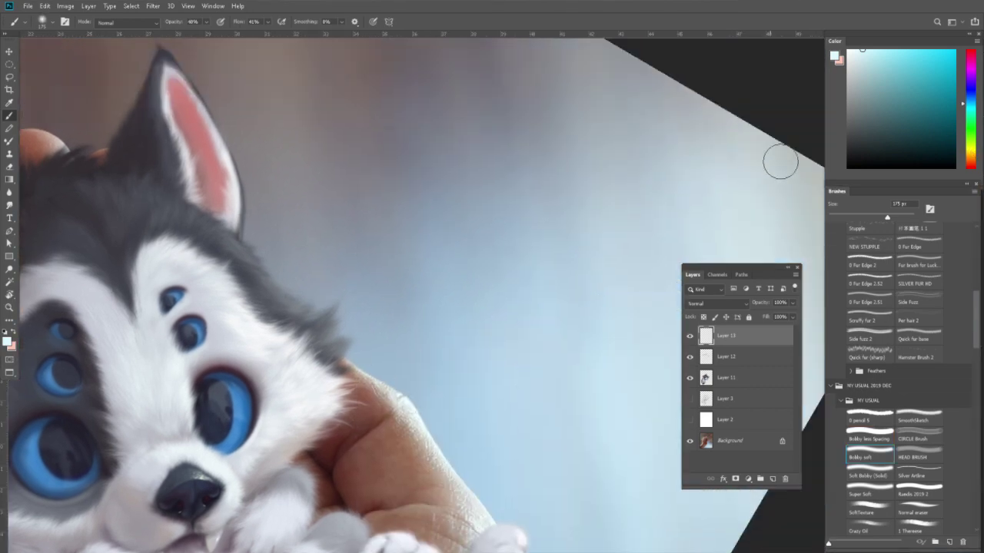
pyautogui.click(860, 49)
pyautogui.click(970, 151)
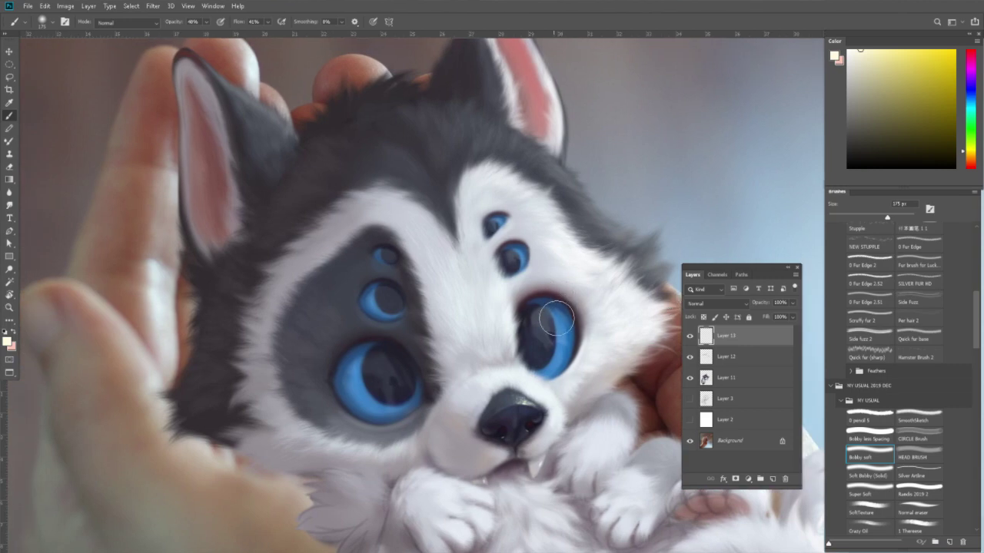
pyautogui.press('[')
pyautogui.press('[')
# Paint a brighter blue ring and highlight on the right eye.
pyautogui.moveTo(562, 315); pyautogui.dragTo(557, 319)
pyautogui.press(']')
pyautogui.press(']')
pyautogui.press('[')
pyautogui.press('[')
pyautogui.press('[')
pyautogui.press(']')
pyautogui.press('[')
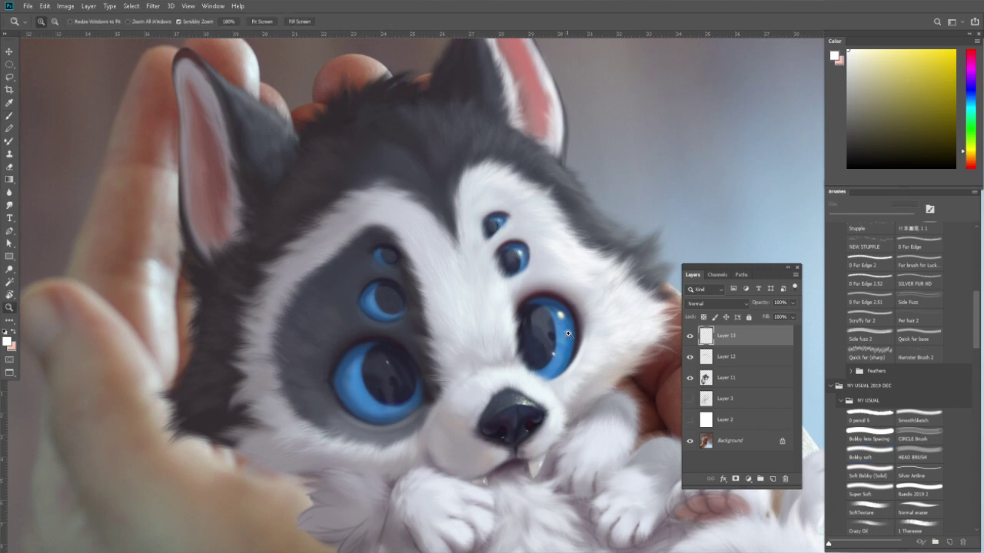
# Paint a small pale yellow highlight in the zoomed-in pupil.
pyautogui.scroll(2, 561, 326)
pyautogui.keyDown('alt'); pyautogui.click(529, 312); pyautogui.keyUp('alt')
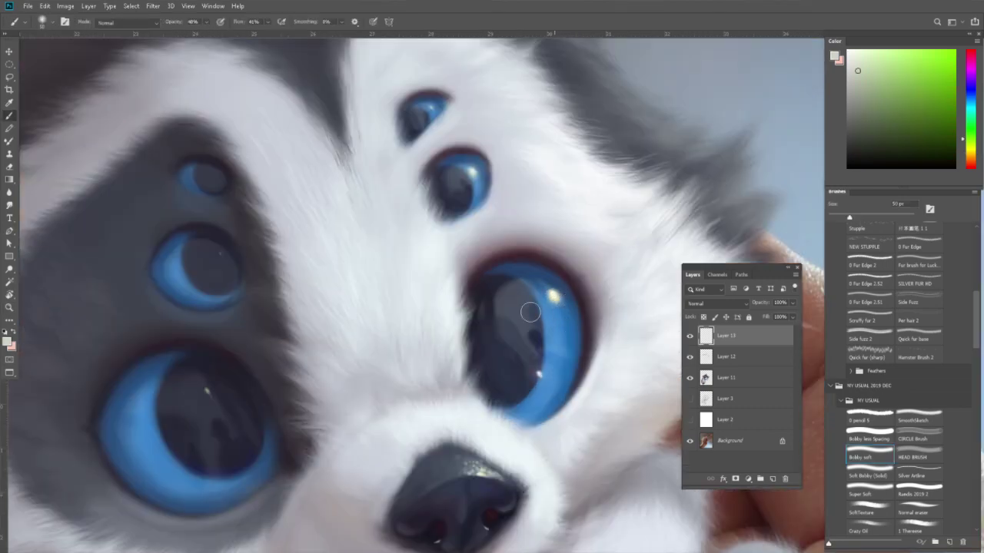
pyautogui.keyDown('alt'); pyautogui.click(514, 381); pyautogui.keyUp('alt')
pyautogui.keyDown('alt'); pyautogui.click(509, 380); pyautogui.keyUp('alt')
pyautogui.moveTo(504, 383); pyautogui.dragTo(514, 383)
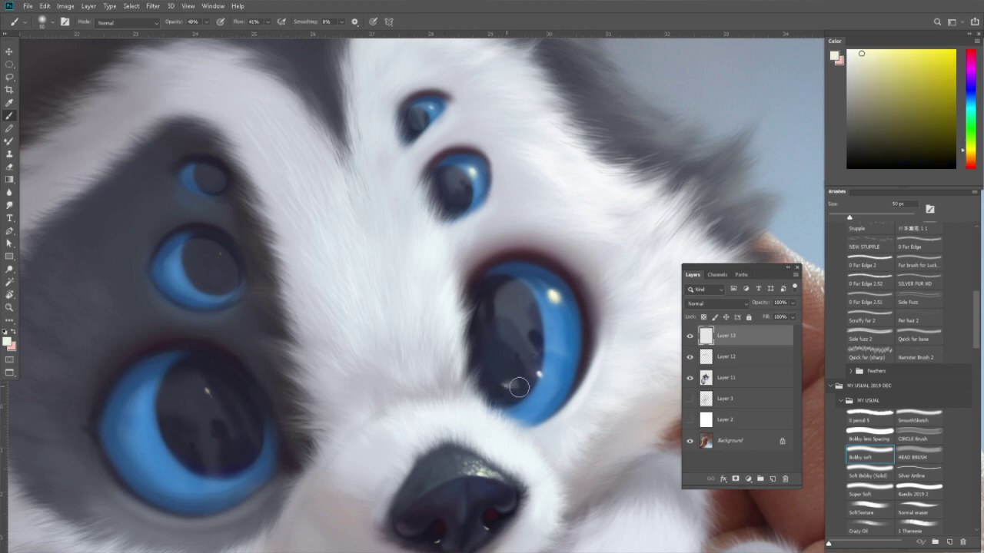
# Erase the iris into a blue crescent and darken the small upper eye's pupil.
pyautogui.keyDown('alt'); pyautogui.click(551, 389); pyautogui.keyUp('alt')
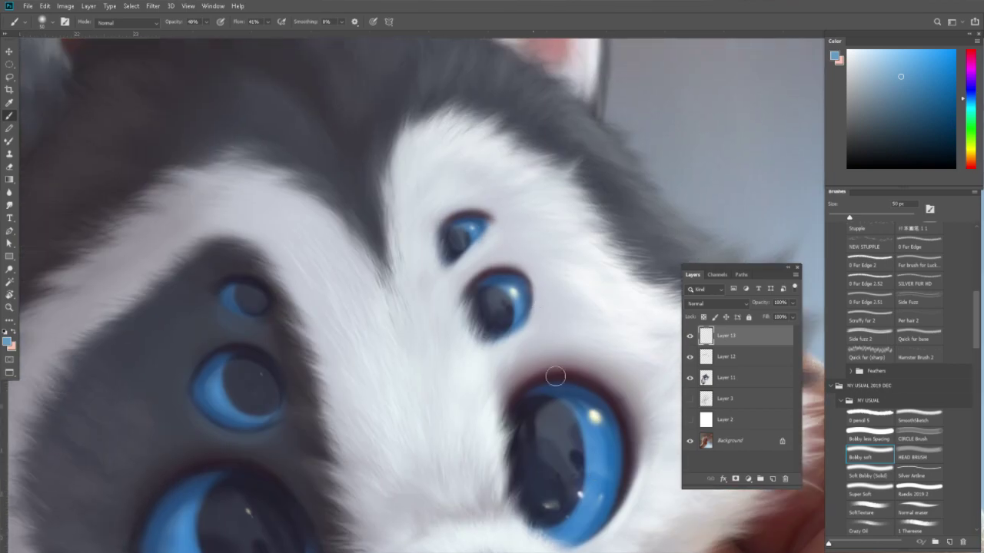
pyautogui.keyDown('alt'); pyautogui.click(516, 312); pyautogui.keyUp('alt')
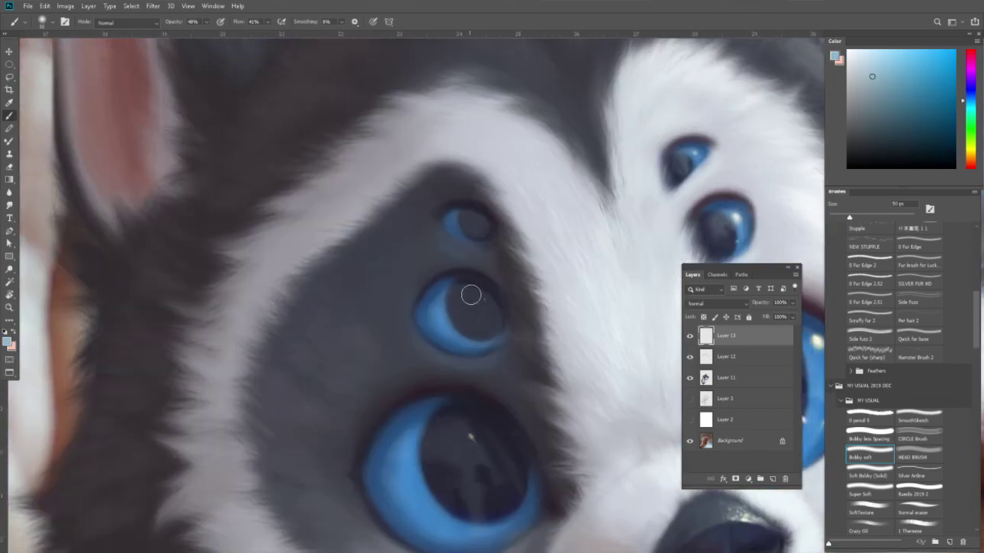
pyautogui.press('e')
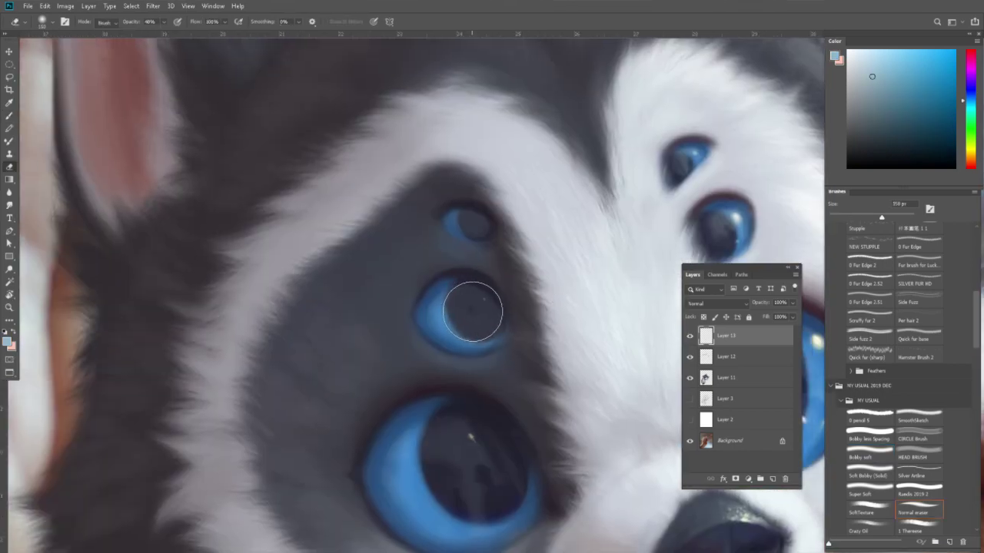
pyautogui.moveTo(485, 315); pyautogui.dragTo(483, 333)
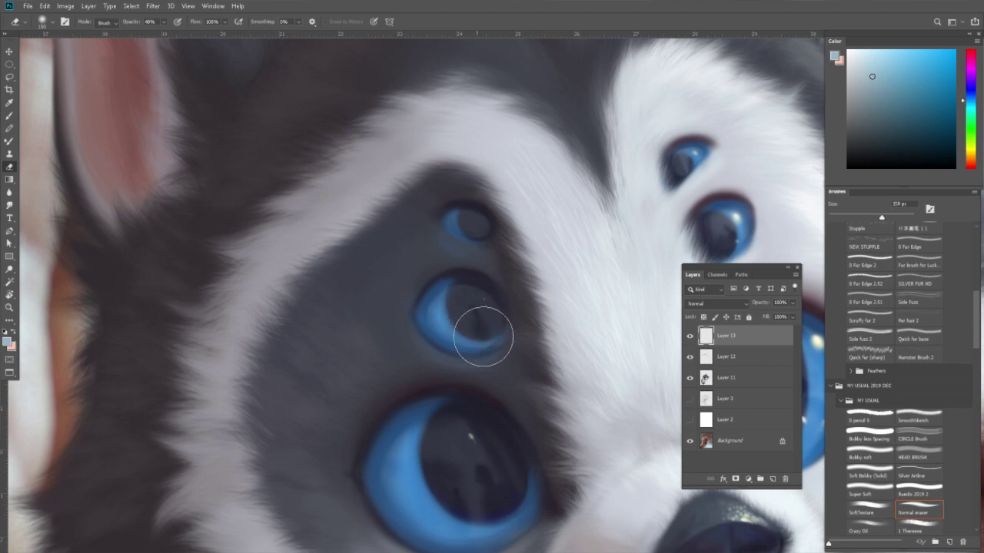
pyautogui.press('[')
pyautogui.press('[')
pyautogui.press('[')
pyautogui.press('[')
pyautogui.moveTo(465, 230)
pyautogui.mouseDown()
pyautogui.moveTo(478, 226)
pyautogui.moveTo(472, 222)
pyautogui.mouseUp()
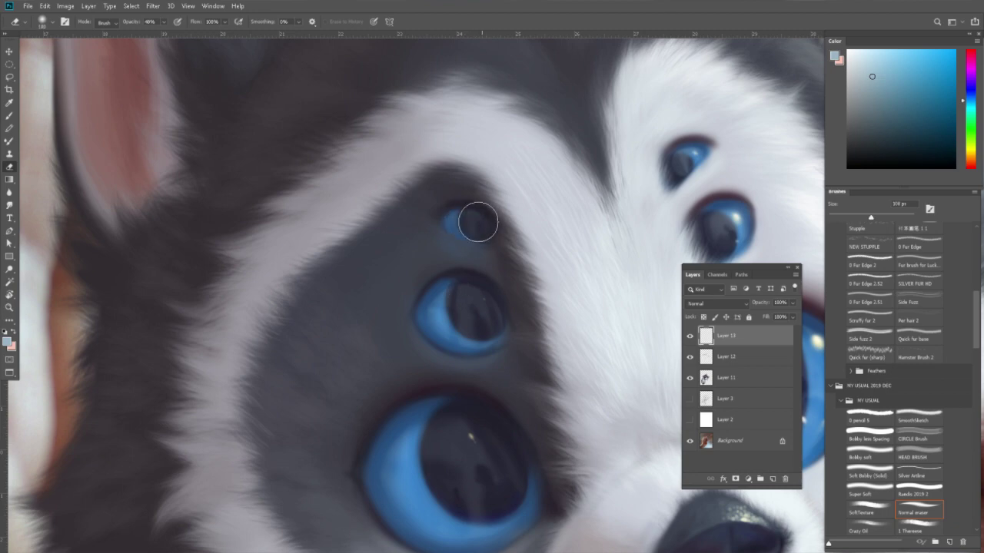
# Dot small highlights on the middle and upper eyes, then bring the large lower eye into view.
pyautogui.press(']')
pyautogui.press('b')
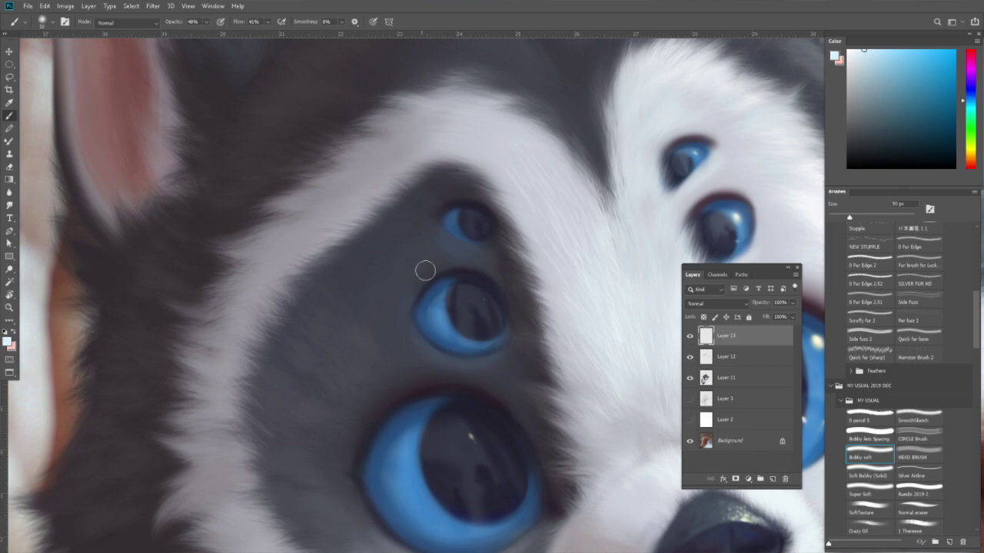
pyautogui.press('[')
pyautogui.press('[')
pyautogui.press('[')
pyautogui.click(449, 301)
pyautogui.press(']')
pyautogui.click(457, 219)
pyautogui.press(']')
pyautogui.moveTo(450, 408); pyautogui.dragTo(435, 350)
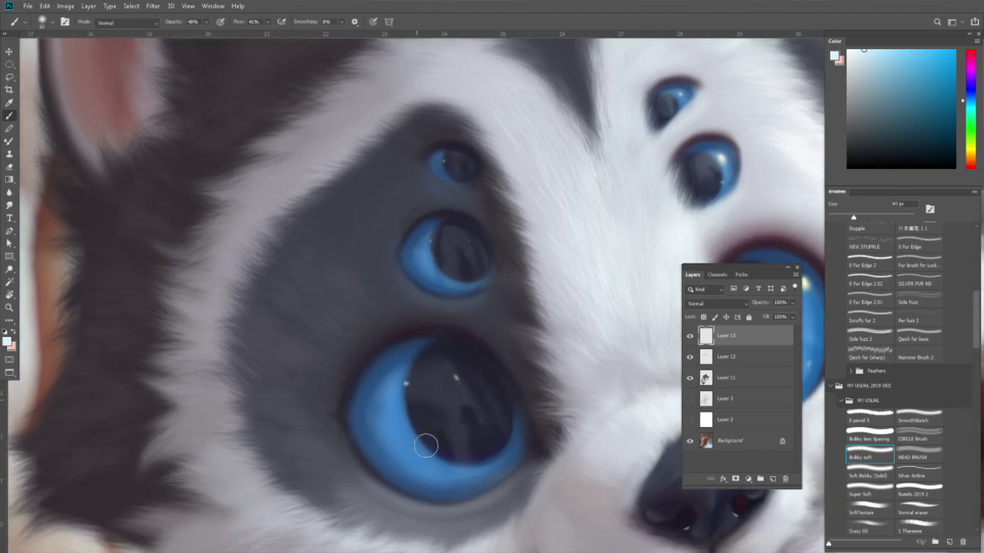
# Zoom on the puppy's face and rotate the canvas view upside down.
pyautogui.press('z')
pyautogui.keyDown('alt'); pyautogui.click(613, 331); pyautogui.keyUp('alt')
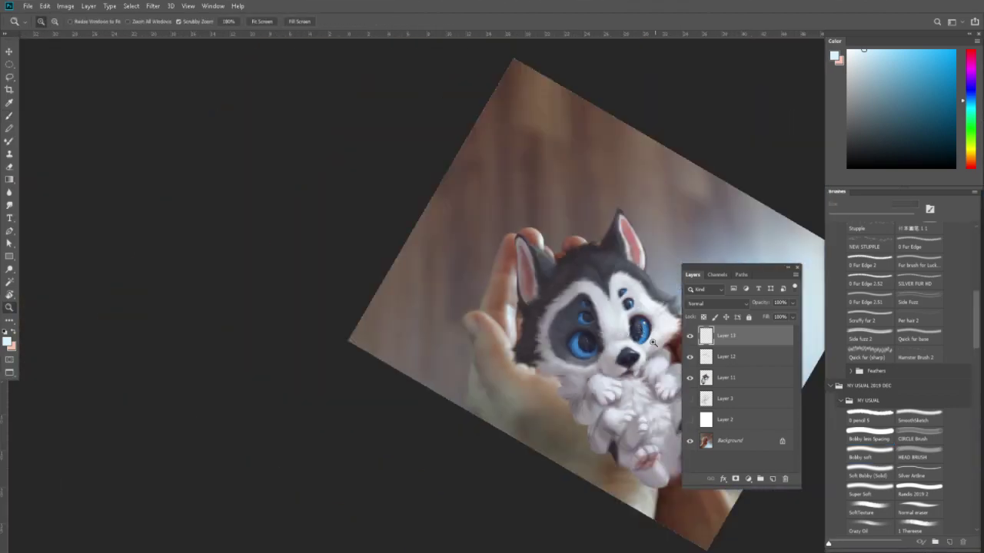
pyautogui.click(613, 330)
pyautogui.press('r')
pyautogui.moveTo(613, 330); pyautogui.dragTo(420, 397)
# Set up a smaller white Super Soft brush.
pyautogui.press('b')
pyautogui.click(869, 454)
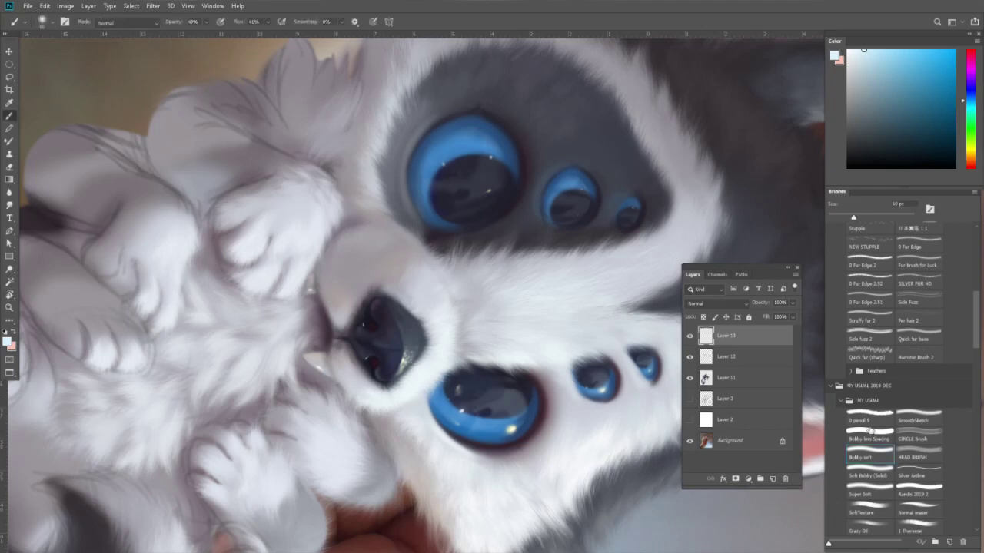
pyautogui.click(869, 492)
pyautogui.click(848, 51)
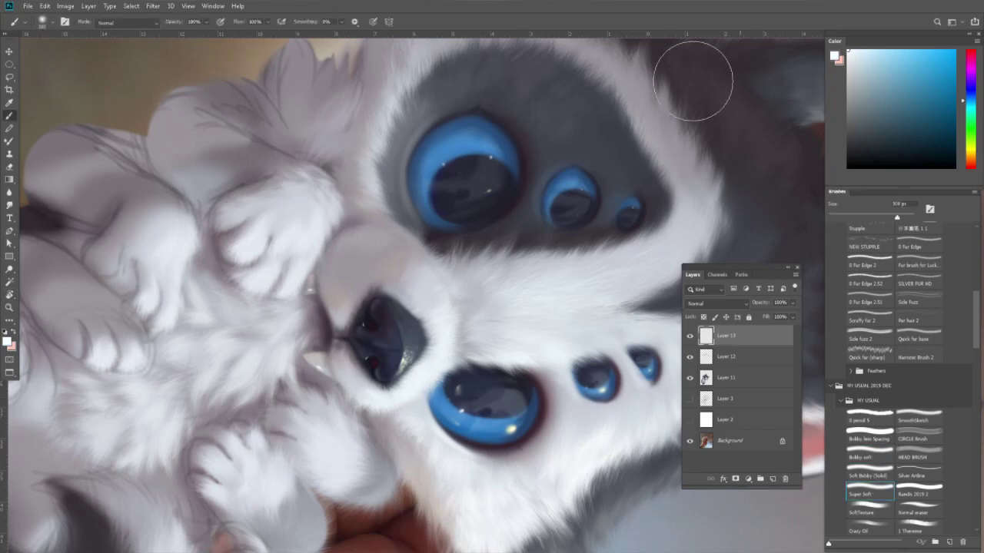
pyautogui.press('[')
pyautogui.press('[')
pyautogui.press('[')
pyautogui.press('[')
pyautogui.press('[')
pyautogui.press('[')
pyautogui.press('[')
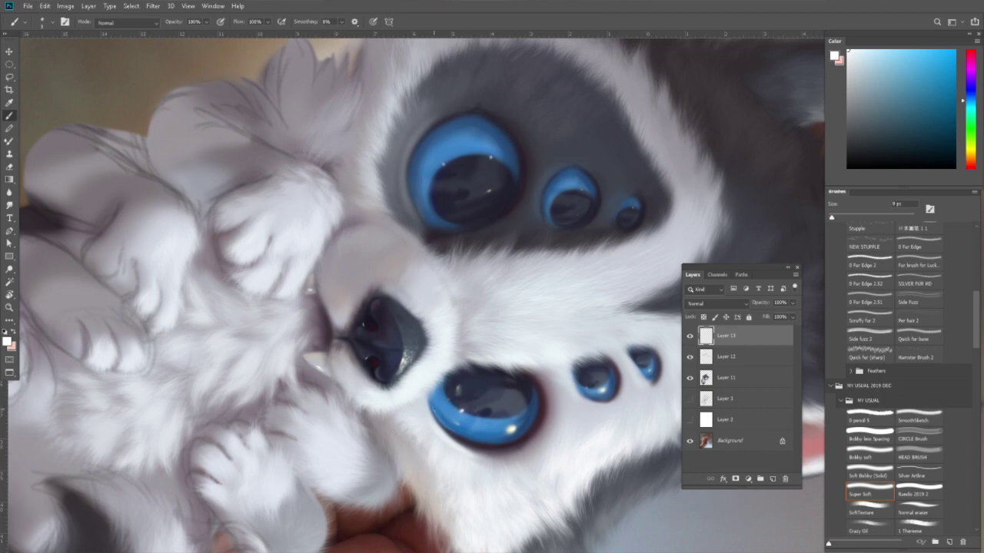
# Center the large eye and paint a faint white glow along its rim.
pyautogui.moveTo(557, 342); pyautogui.dragTo(492, 316)
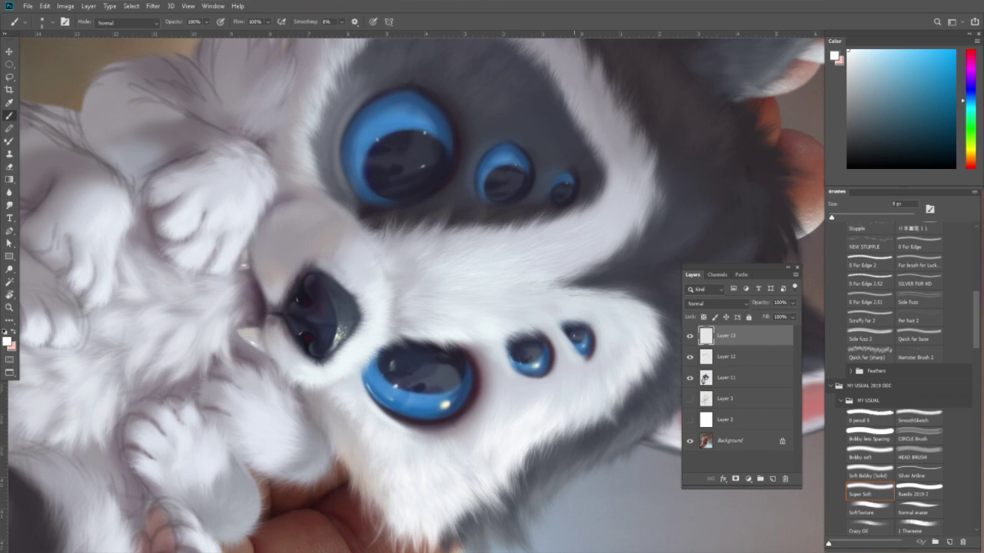
pyautogui.moveTo(503, 287); pyautogui.dragTo(588, 465)
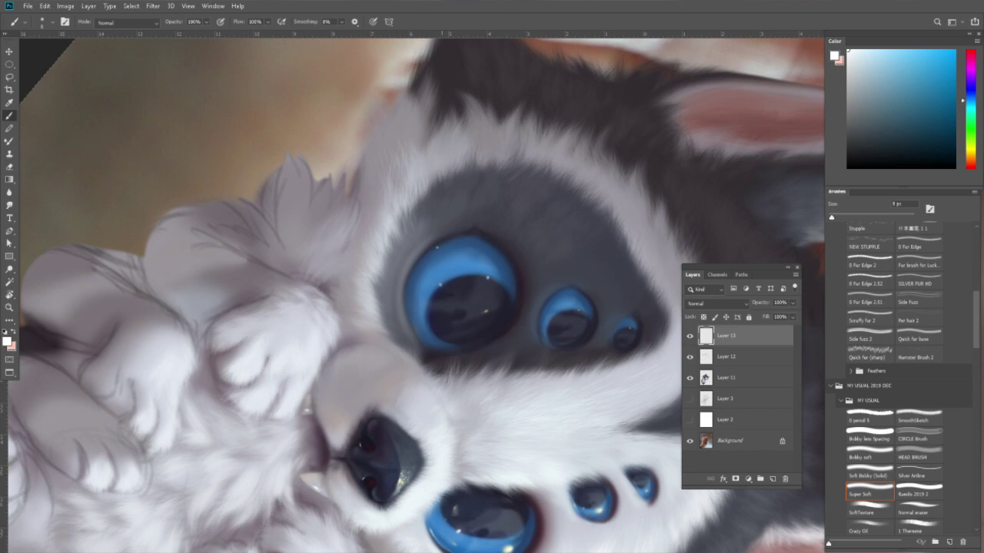
pyautogui.moveTo(412, 278); pyautogui.dragTo(425, 261)
# Reset the canvas view upright and bring the puppy's body and tail into view.
pyautogui.press('r')
pyautogui.moveTo(613, 343); pyautogui.dragTo(608, 302)
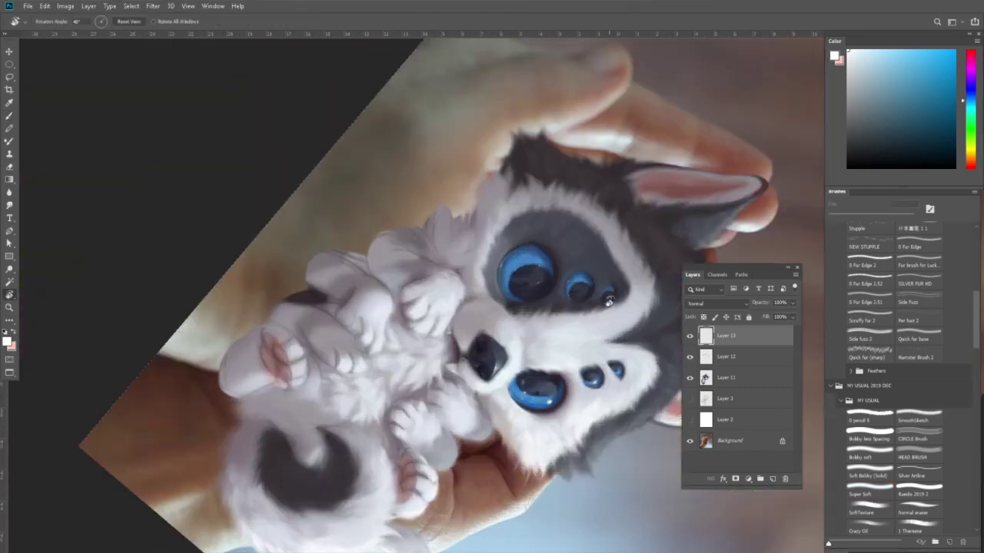
pyautogui.click(128, 22)
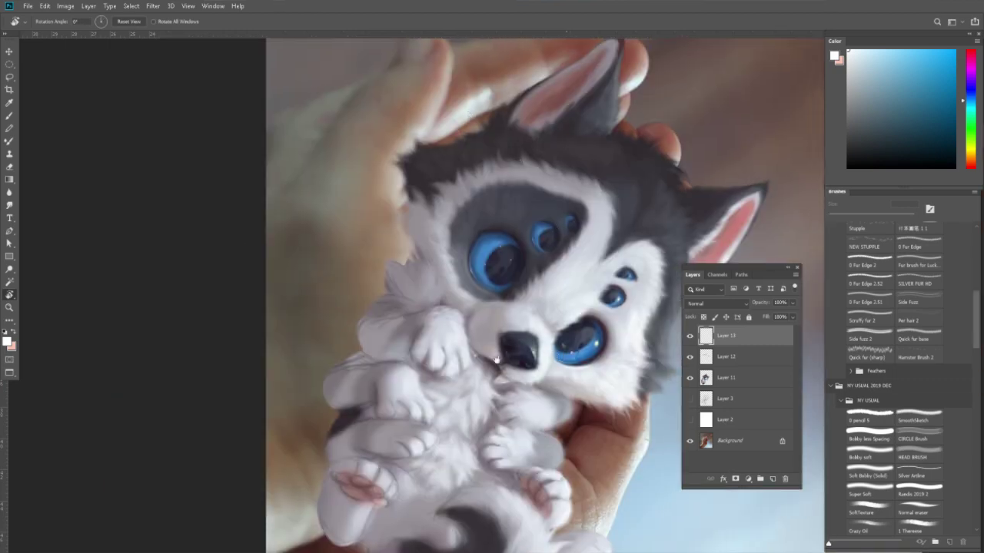
pyautogui.press('b')
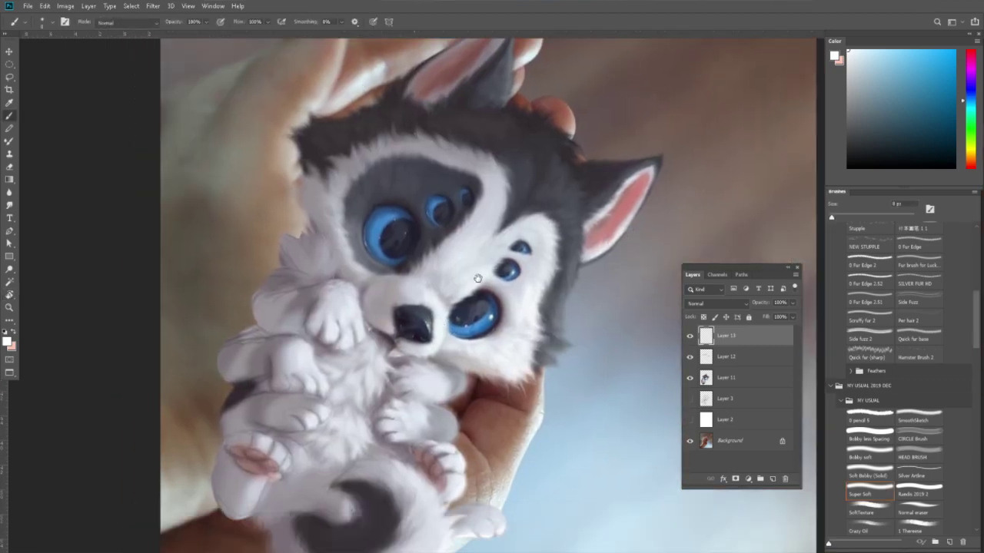
pyautogui.moveTo(361, 349); pyautogui.dragTo(451, 181)
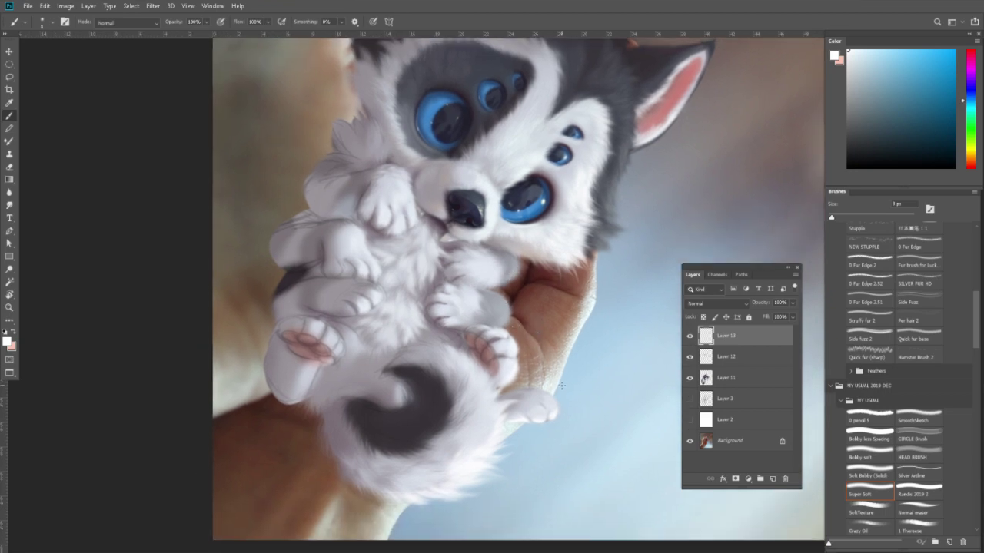
# Switch to the Rotate View tool with R to view the canvas rotated.
pyautogui.press('r')
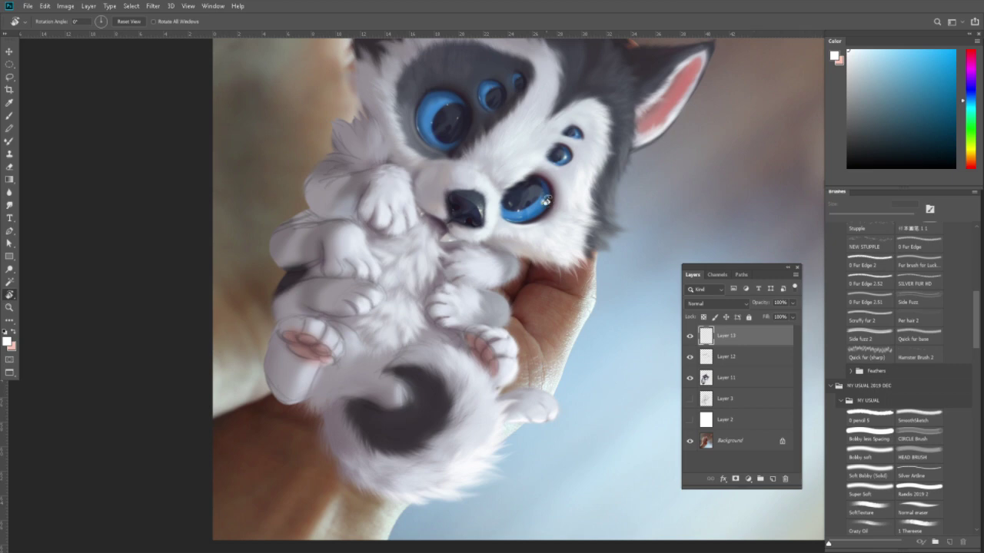
# Zoom and rotate onto the eye, hide Layer 13 and add a new Layer 14.
pyautogui.press('z')
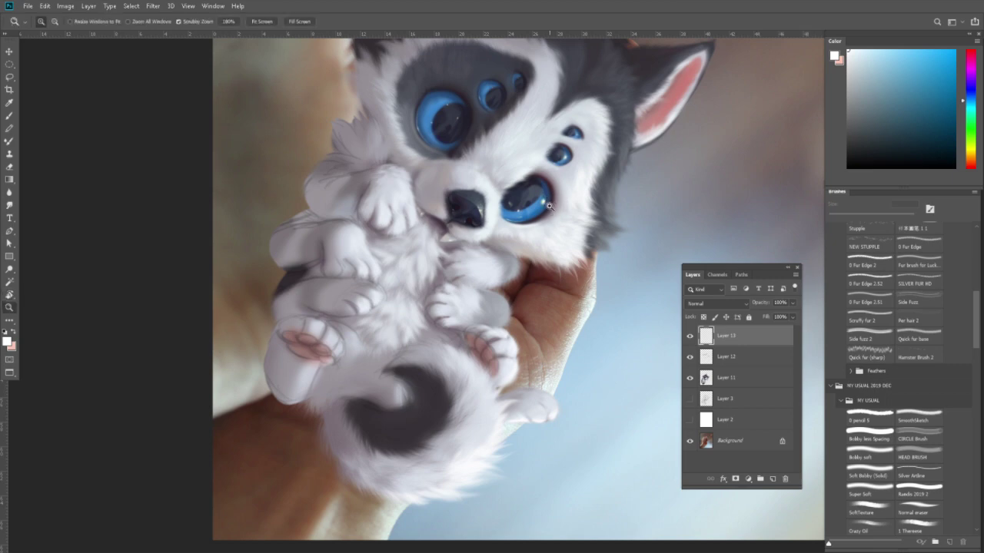
pyautogui.click(548, 206)
pyautogui.press('r')
pyautogui.moveTo(566, 197); pyautogui.dragTo(526, 120)
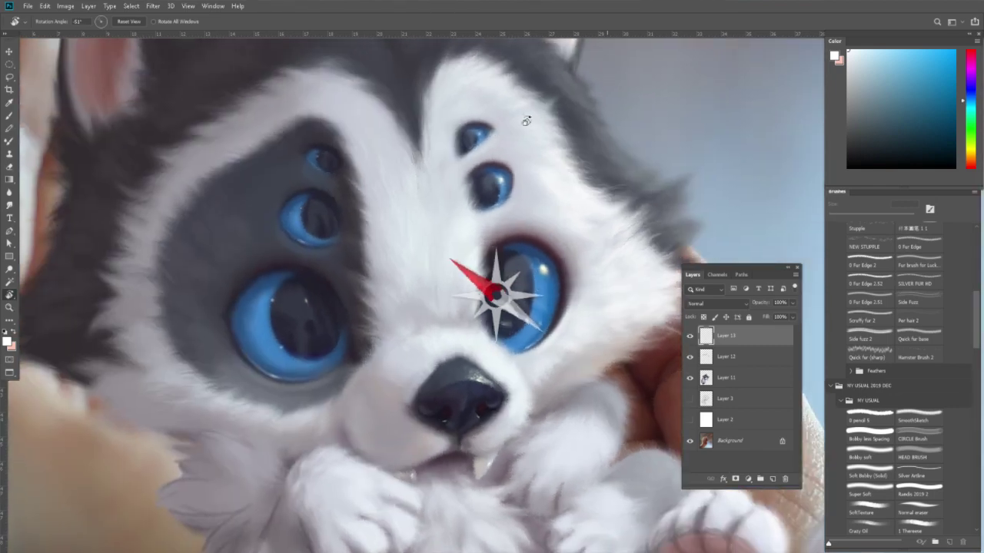
pyautogui.click(690, 335)
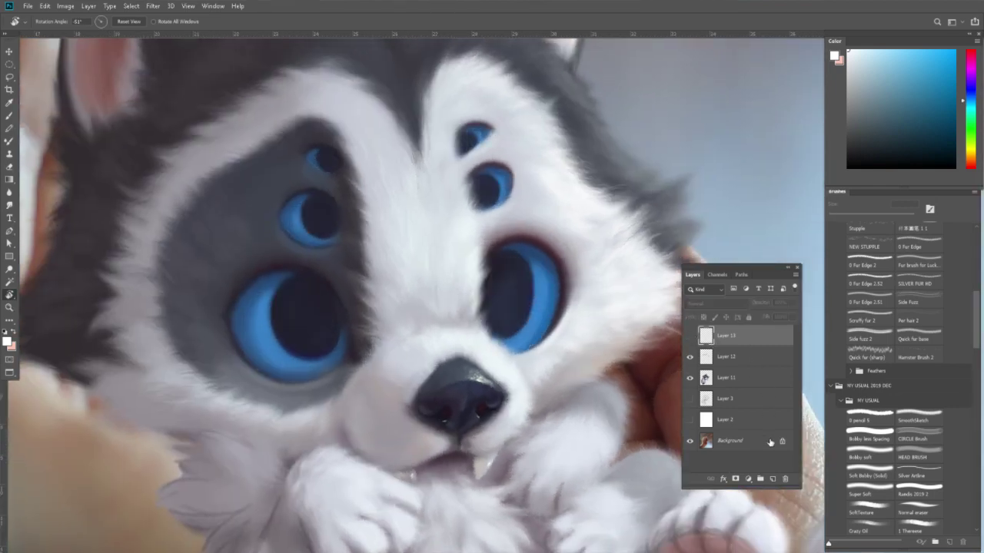
pyautogui.click(772, 479)
# Set up a ~325 px Bobby less Spacing brush in pale cream at 20% opacity.
pyautogui.press('b')
pyautogui.click(869, 492)
pyautogui.click(874, 50)
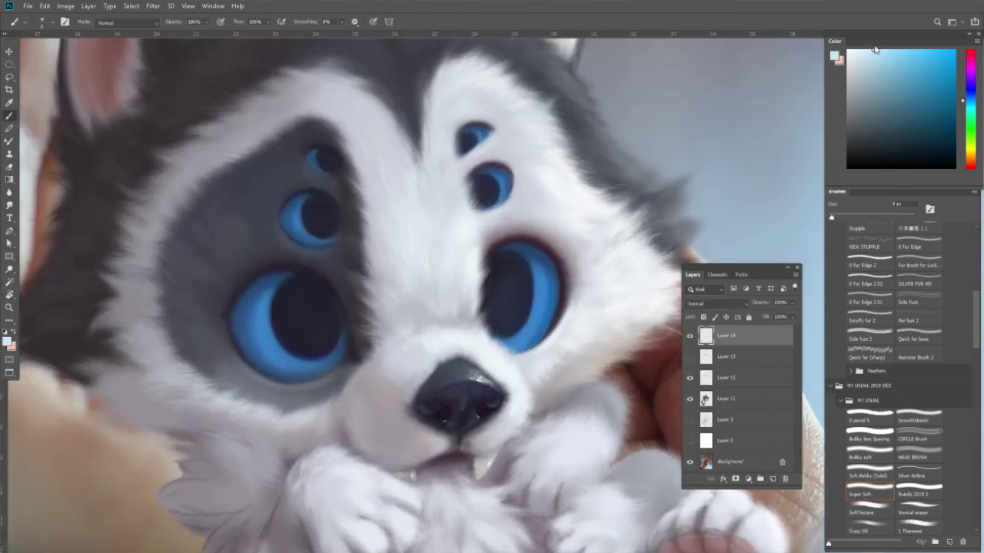
pyautogui.click(967, 151)
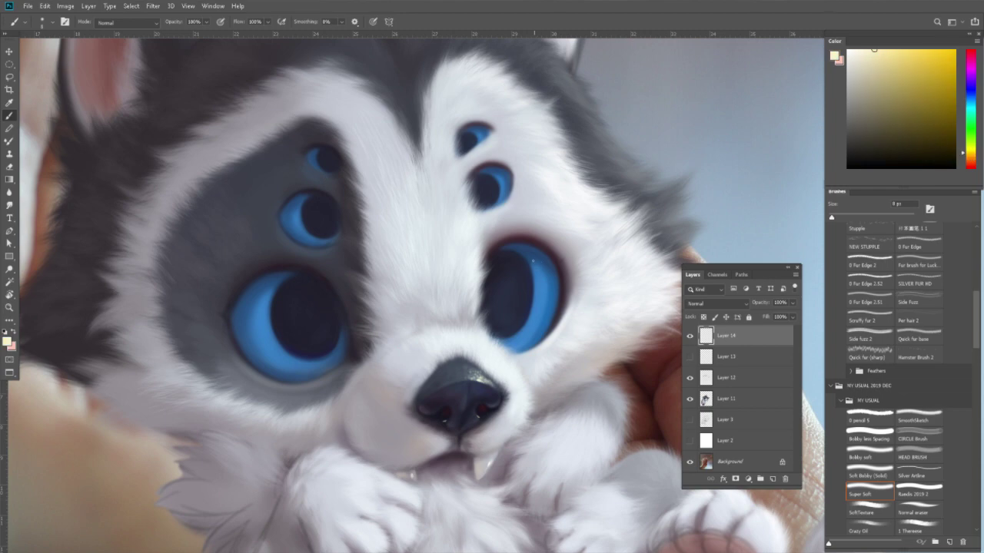
pyautogui.press(']')
pyautogui.press(']')
pyautogui.press(']')
pyautogui.press(']')
pyautogui.press(']')
pyautogui.press(']')
pyautogui.click(871, 439)
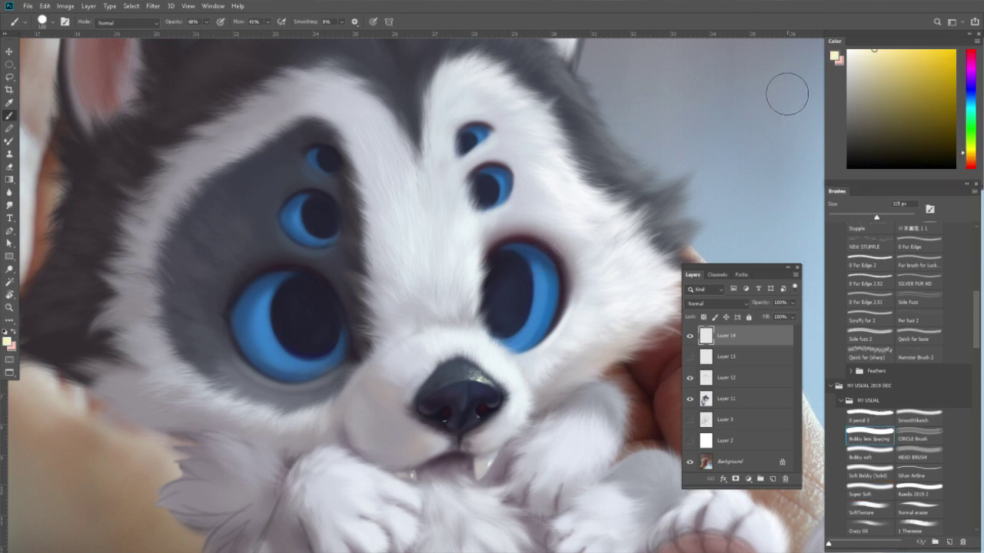
pyautogui.press('2')
# Paint a grey reflection over the pupil, then erase its lower part at 100% opacity.
pyautogui.moveTo(499, 268)
pyautogui.mouseDown()
pyautogui.moveTo(520, 266)
pyautogui.moveTo(536, 281)
pyautogui.moveTo(512, 315)
pyautogui.moveTo(510, 271)
pyautogui.moveTo(508, 317)
pyautogui.mouseUp()
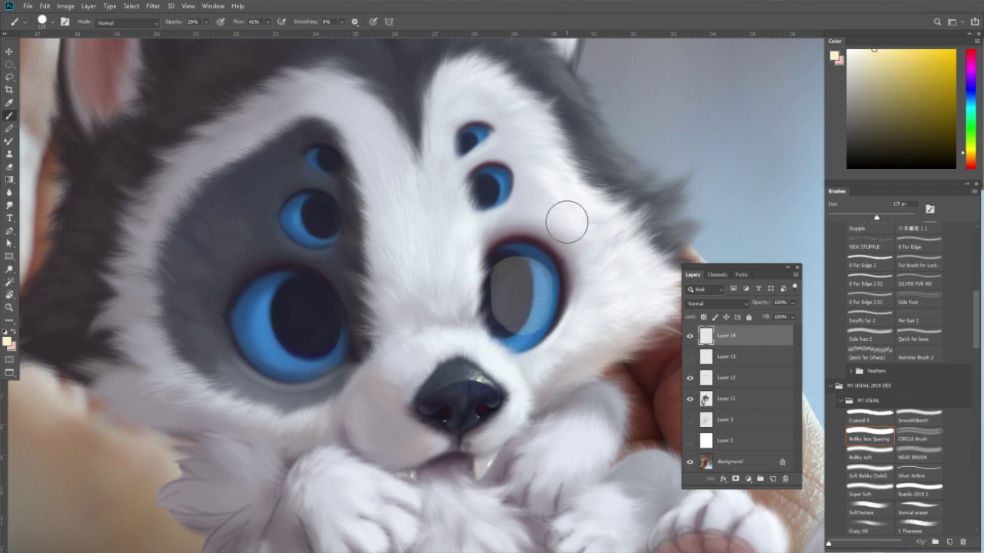
pyautogui.press('e')
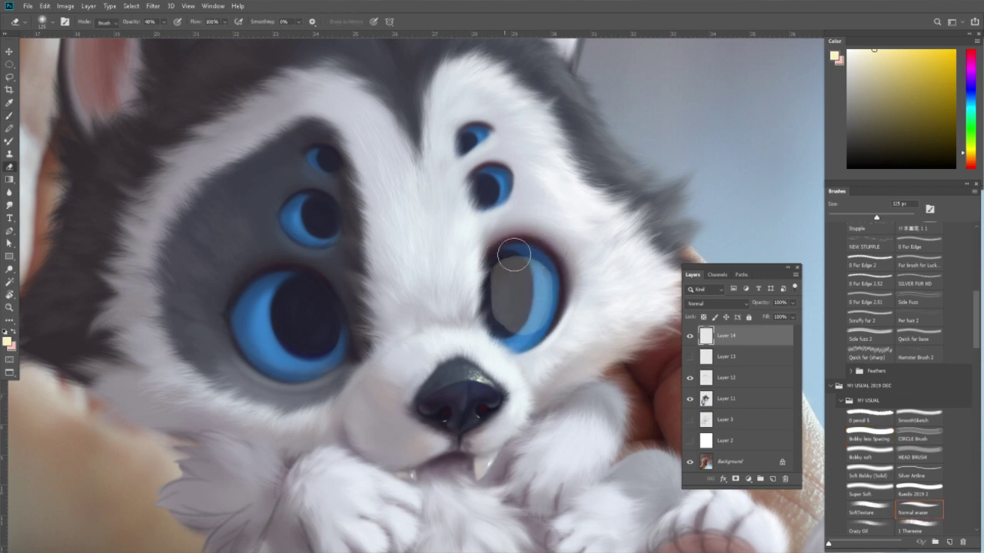
pyautogui.press('0')
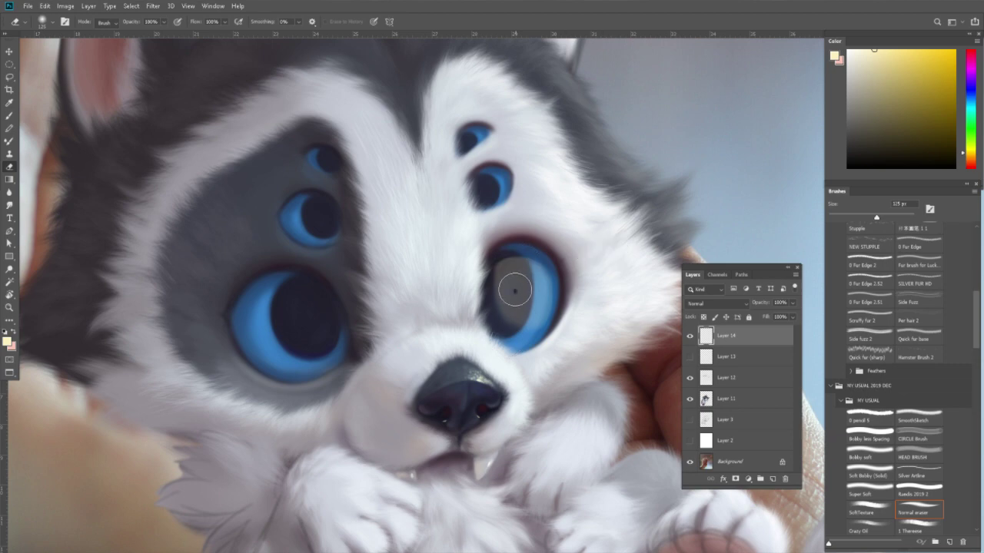
pyautogui.moveTo(514, 297); pyautogui.dragTo(503, 290)
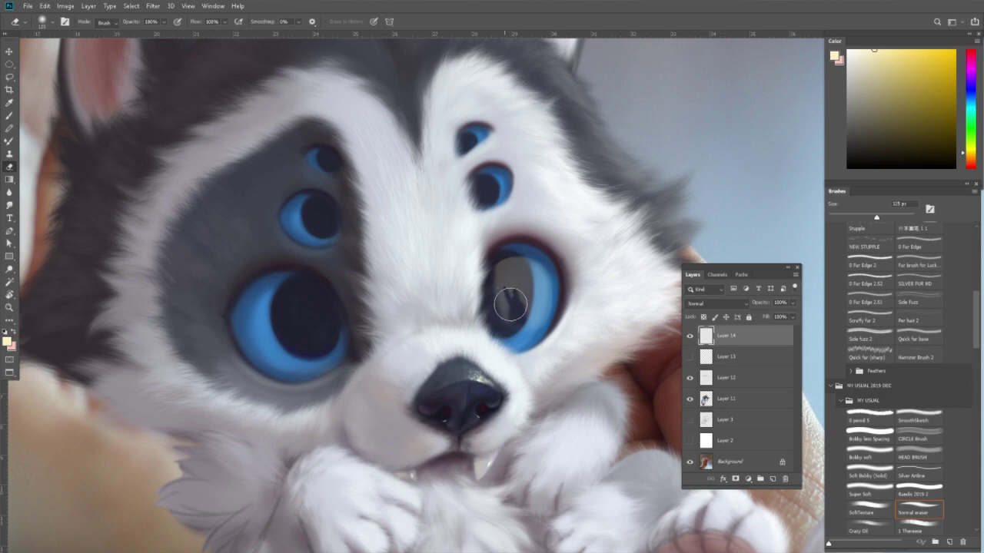
# Zoom in and paint light strokes on the eye reflection with a 40 px brush.
pyautogui.press('b')
pyautogui.scroll(2, 506, 286)
pyautogui.scroll(2, 508, 270)
pyautogui.press('[')
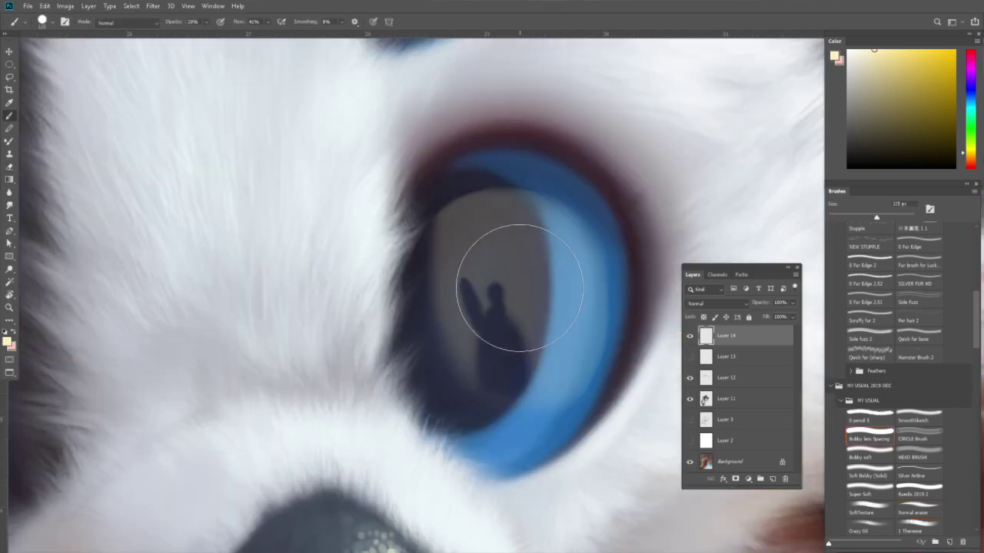
pyautogui.press('[')
pyautogui.press('[')
pyautogui.press('[')
pyautogui.press('[')
pyautogui.press('[')
pyautogui.moveTo(514, 317)
pyautogui.mouseDown()
pyautogui.moveTo(522, 301)
pyautogui.moveTo(524, 326)
pyautogui.mouseUp()
# Erase the silhouette's raised arms with a 60 px, then 40 px eraser.
pyautogui.press('e')
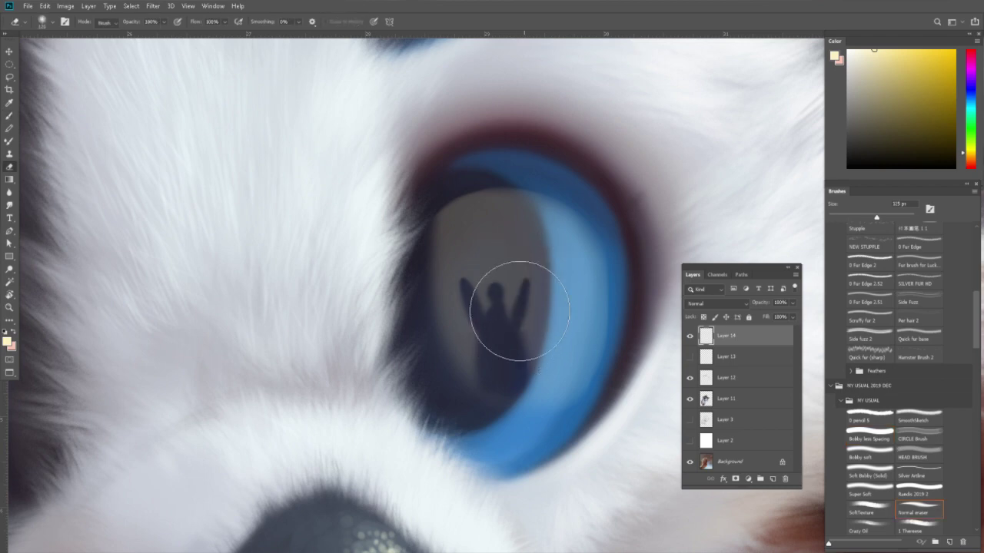
pyautogui.press('[')
pyautogui.press('[')
pyautogui.press('[')
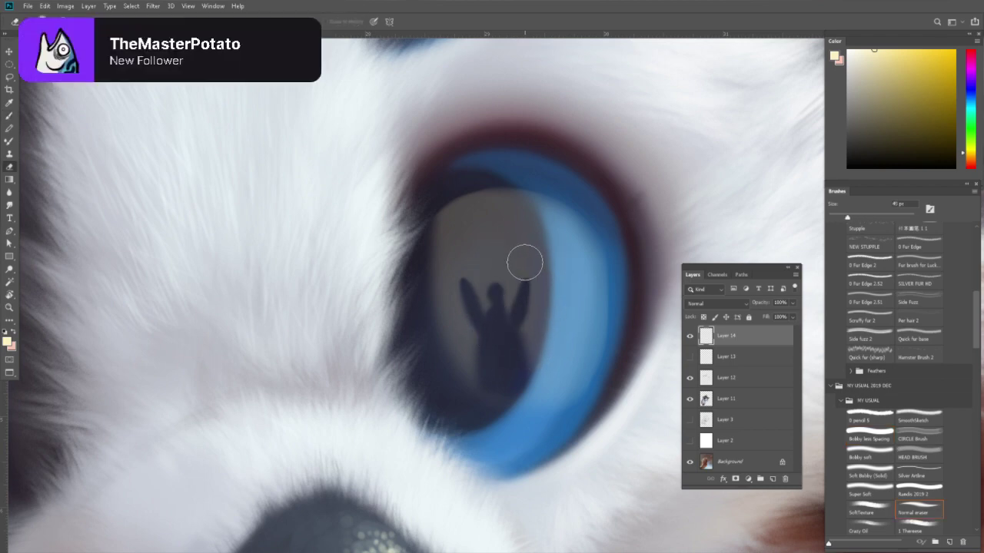
pyautogui.moveTo(523, 265); pyautogui.dragTo(525, 273)
pyautogui.press('[')
pyautogui.press('[')
pyautogui.press('[')
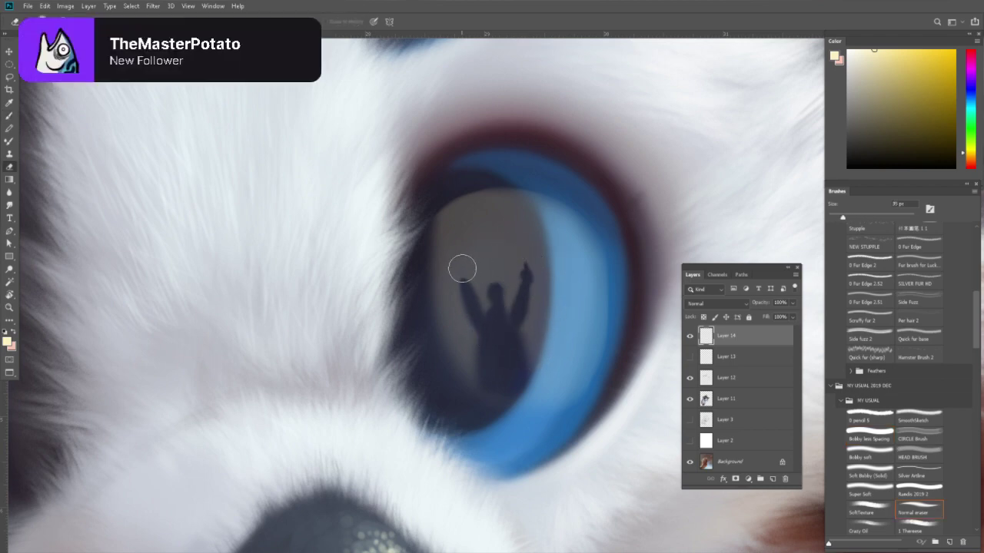
pyautogui.moveTo(461, 268); pyautogui.dragTo(466, 279)
pyautogui.press(']')
pyautogui.press(']')
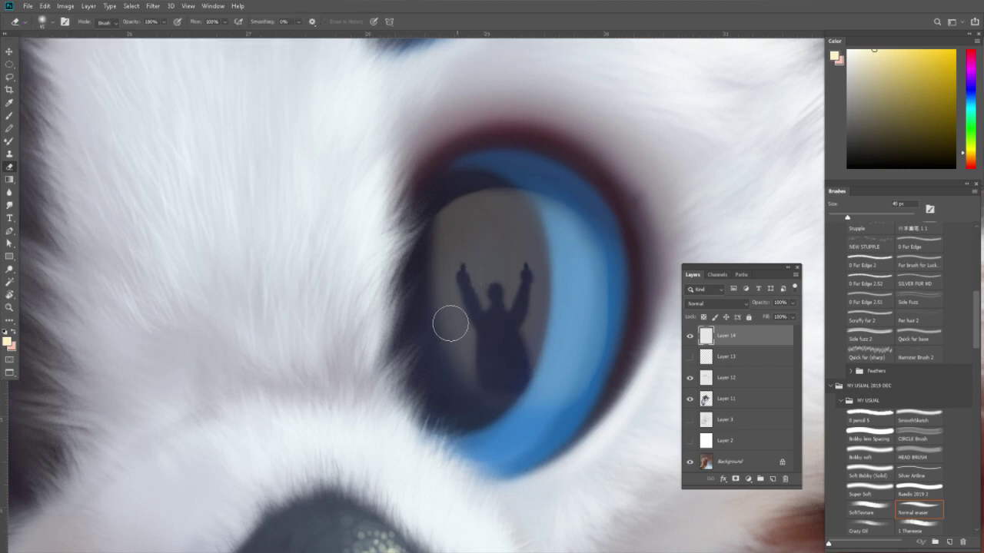
# Darken the reflection around the silhouette and soften the pupil with a 90 px tool.
pyautogui.moveTo(446, 322)
pyautogui.mouseDown()
pyautogui.moveTo(456, 326)
pyautogui.moveTo(446, 330)
pyautogui.moveTo(458, 345)
pyautogui.mouseUp()
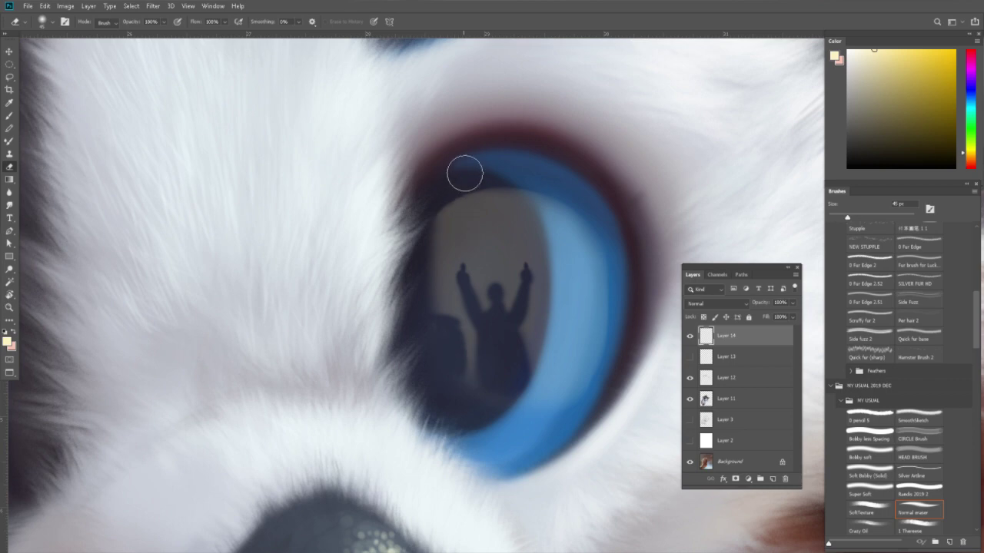
pyautogui.moveTo(453, 201); pyautogui.dragTo(451, 336)
pyautogui.moveTo(559, 201)
pyautogui.mouseDown()
pyautogui.moveTo(570, 377)
pyautogui.moveTo(599, 335)
pyautogui.mouseUp()
pyautogui.click(597, 278)
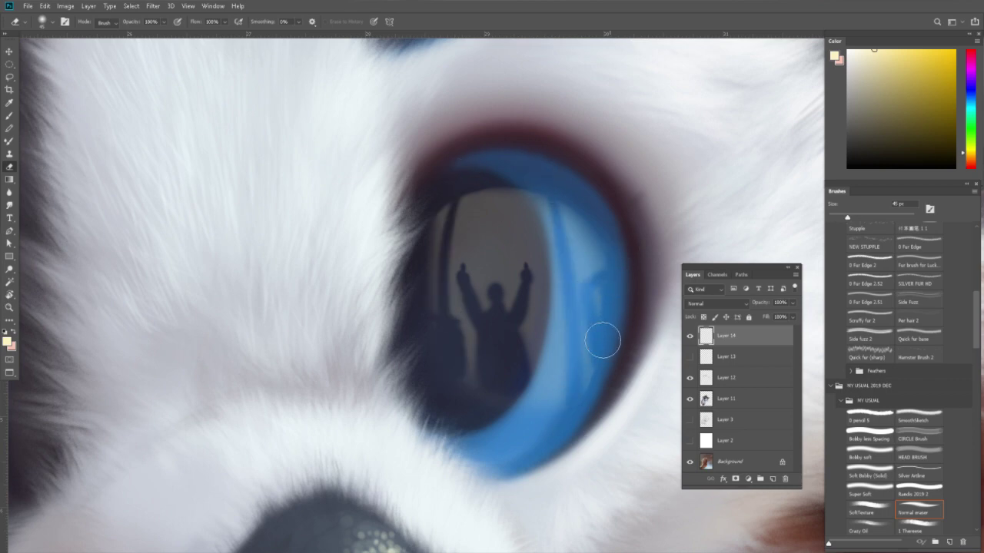
pyautogui.moveTo(518, 351)
pyautogui.mouseDown()
pyautogui.moveTo(522, 331)
pyautogui.moveTo(557, 362)
pyautogui.mouseUp()
pyautogui.moveTo(561, 315)
pyautogui.mouseDown()
pyautogui.moveTo(554, 329)
pyautogui.moveTo(564, 372)
pyautogui.moveTo(538, 408)
pyautogui.mouseUp()
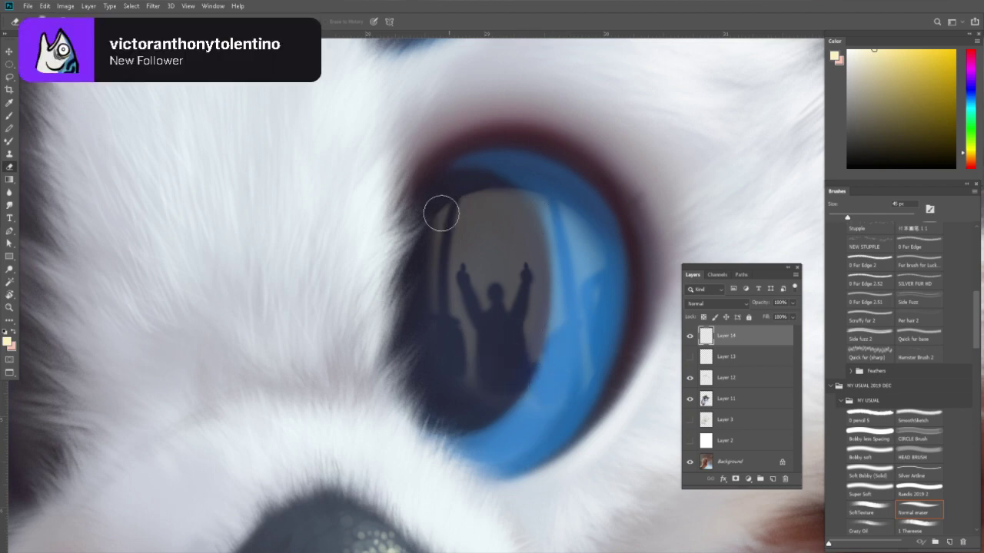
pyautogui.moveTo(520, 176)
pyautogui.mouseDown()
pyautogui.moveTo(530, 203)
pyautogui.moveTo(607, 285)
pyautogui.mouseUp()
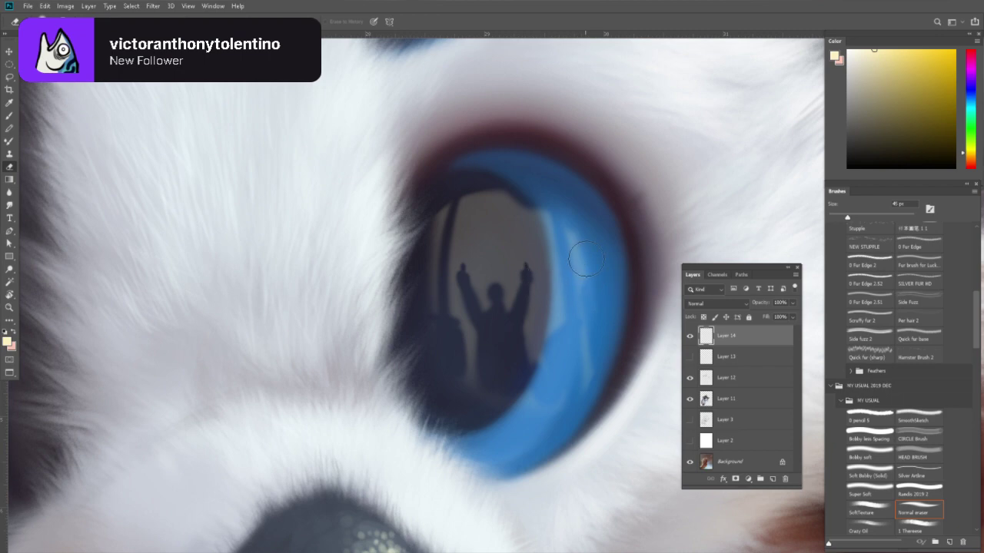
pyautogui.press(']')
pyautogui.press(']')
pyautogui.press(']')
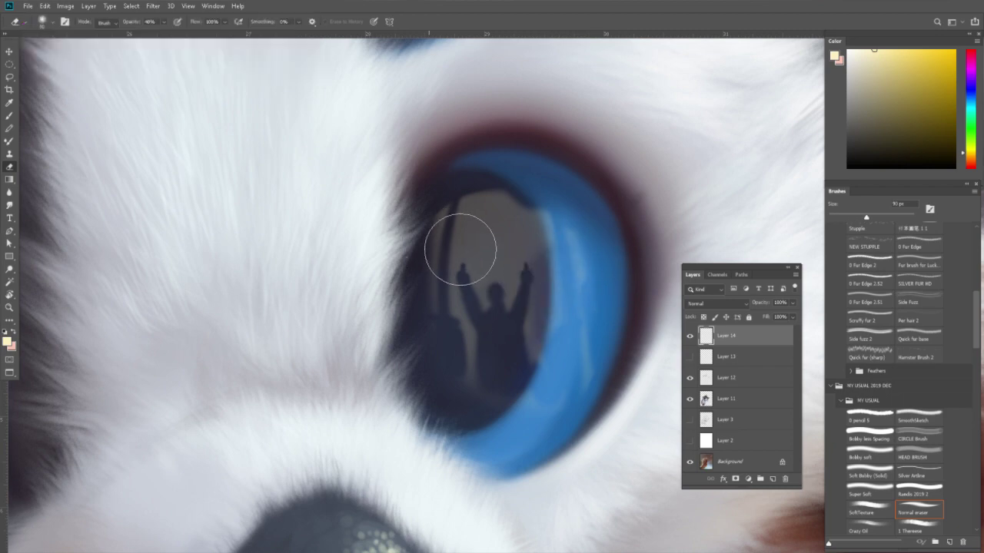
pyautogui.moveTo(468, 235)
pyautogui.mouseDown()
pyautogui.moveTo(500, 245)
pyautogui.moveTo(524, 330)
pyautogui.mouseUp()
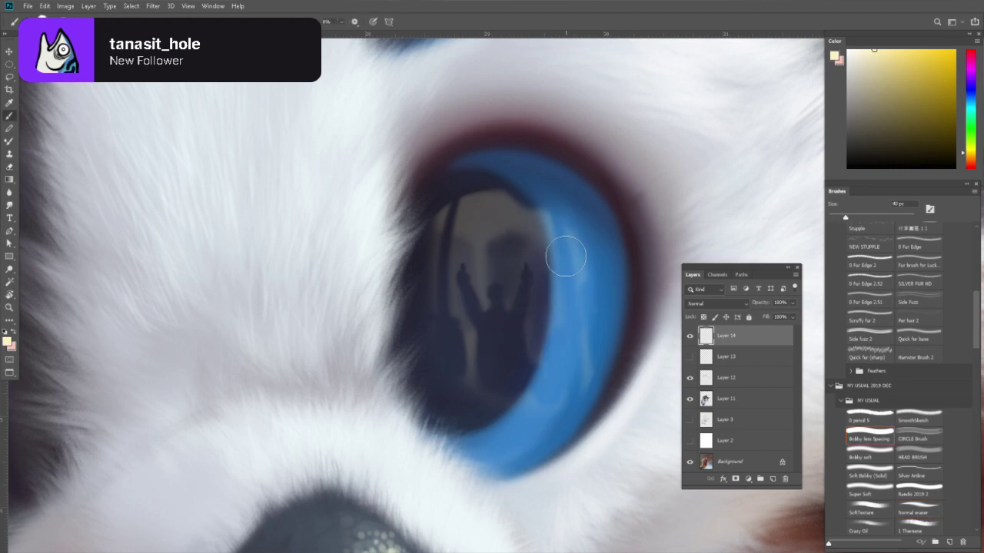
# Use a 50-70 px Bobby soft brush, sampling white, cream and darker eye tones.
pyautogui.press('z')
pyautogui.scroll(-5, 597, 305)
pyautogui.scroll(5, 597, 305)
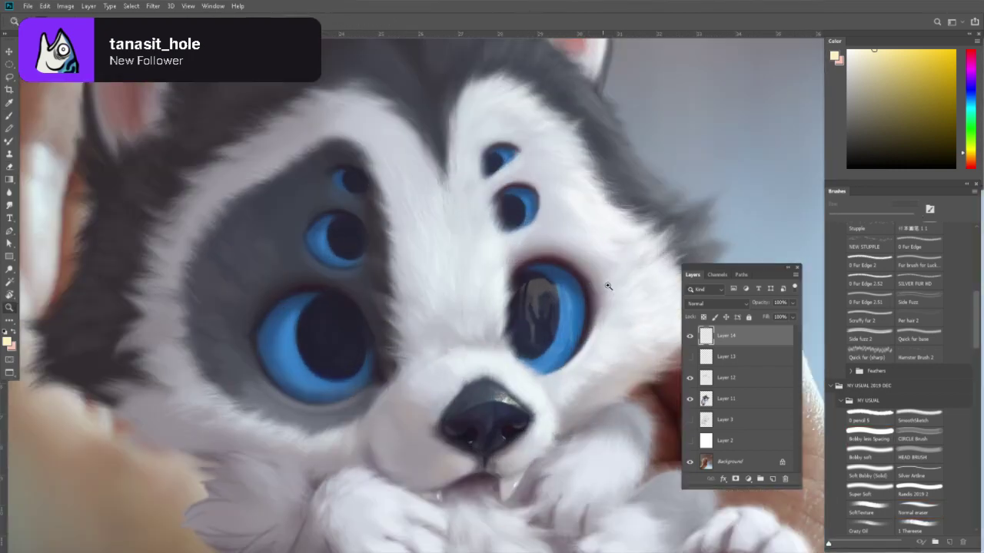
pyautogui.press('b')
pyautogui.click(876, 457)
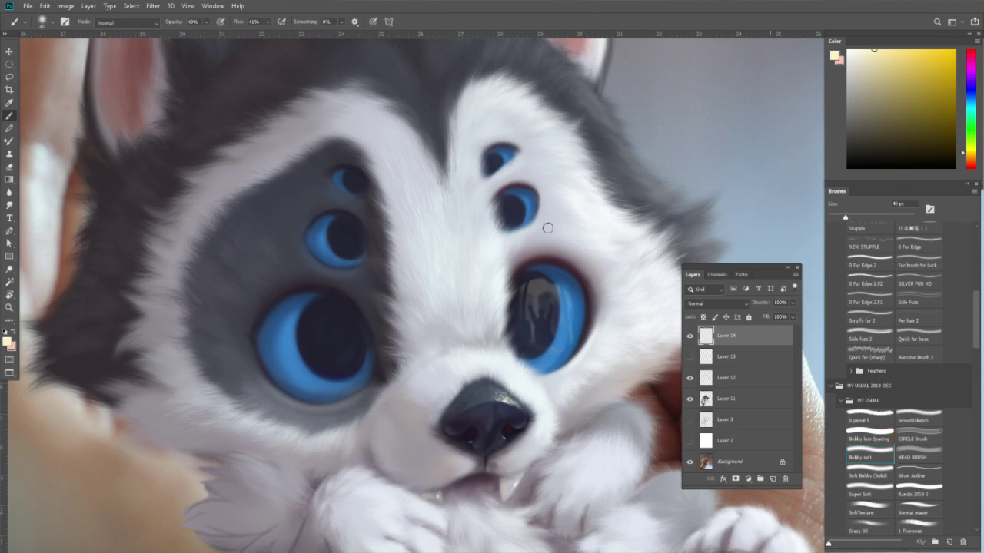
pyautogui.press(']')
pyautogui.press(']')
pyautogui.press(']')
pyautogui.press(']')
pyautogui.press(']')
pyautogui.press(']')
pyautogui.press(']')
pyautogui.press(']')
pyautogui.press(']')
pyautogui.keyDown('alt'); pyautogui.click(541, 283); pyautogui.keyUp('alt')
pyautogui.press('[')
pyautogui.press('[')
pyautogui.press('[')
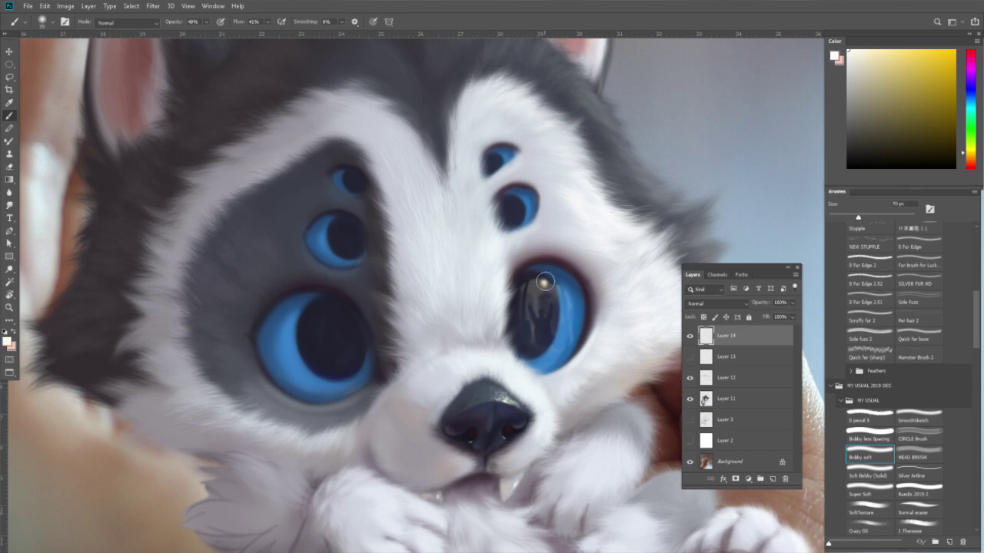
pyautogui.press(']')
pyautogui.keyDown('alt'); pyautogui.click(552, 284); pyautogui.keyUp('alt')
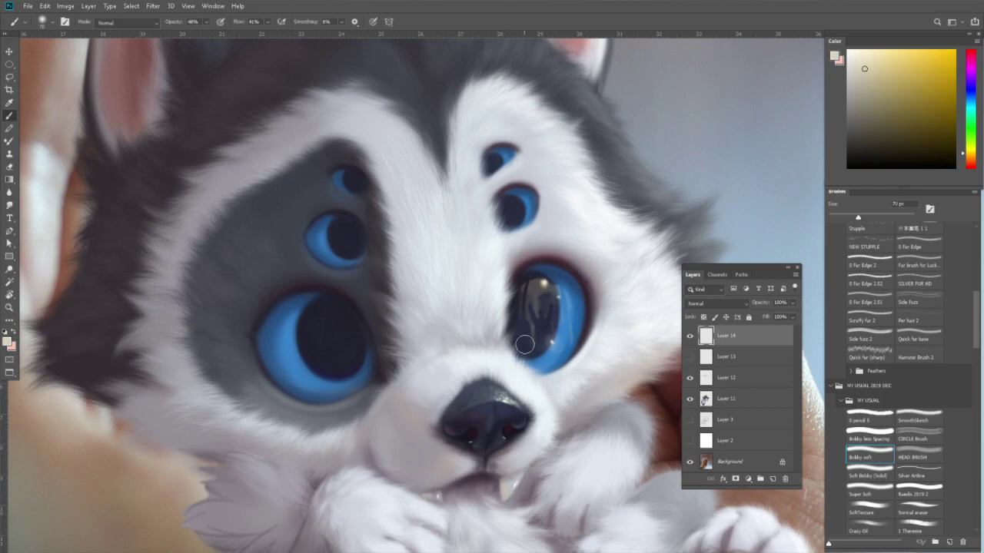
pyautogui.press(']')
pyautogui.keyDown('alt'); pyautogui.click(541, 350); pyautogui.keyUp('alt')
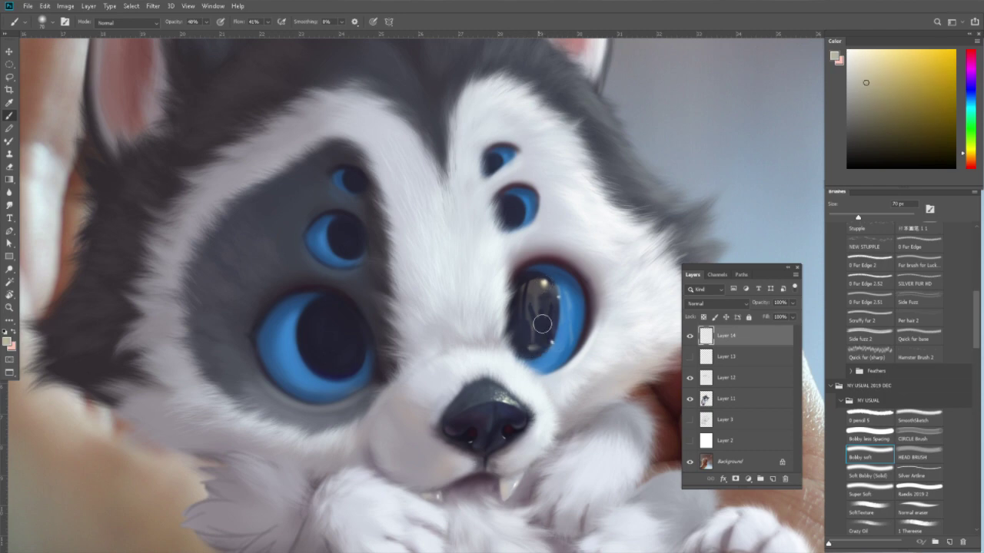
# Set a 25 px white Super Soft brush and zoom the view out partway.
pyautogui.click(873, 487)
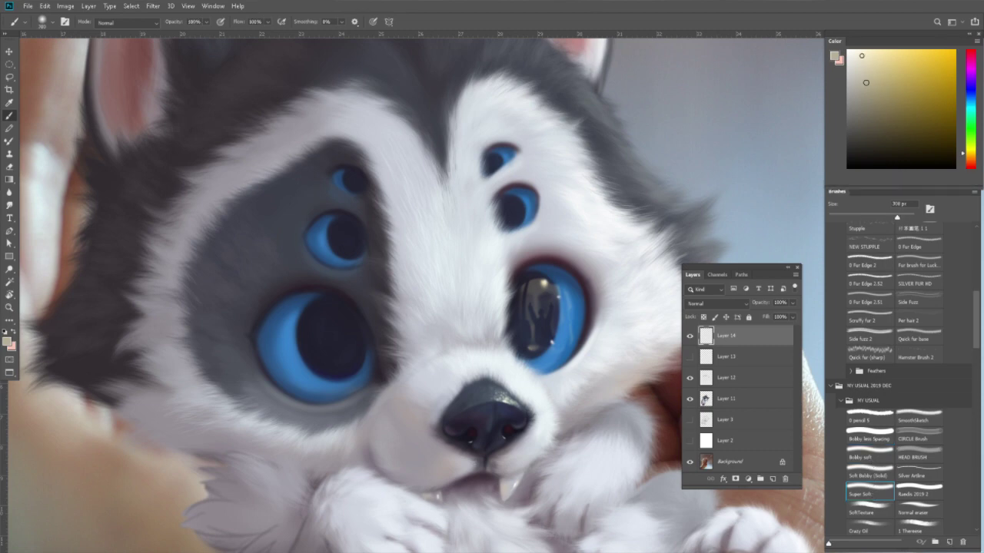
pyautogui.click(848, 51)
pyautogui.press('[')
pyautogui.press('[')
pyautogui.press('[')
pyautogui.press('z')
pyautogui.moveTo(123, 315); pyautogui.dragTo(67, 316)
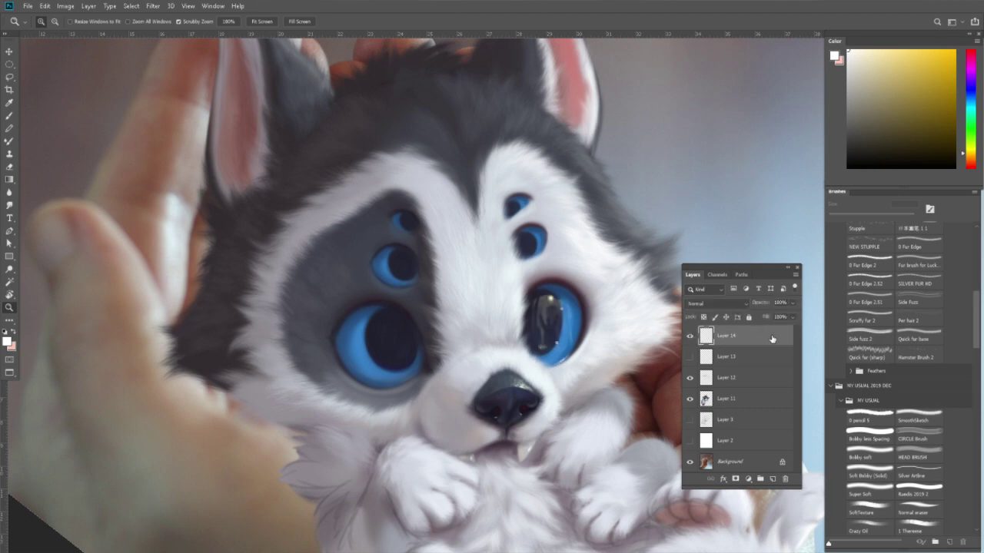
# Delete Layer 14, show Layer 13 again and reset the canvas rotation upright.
pyautogui.moveTo(772, 339); pyautogui.dragTo(785, 479)
pyautogui.click(689, 336)
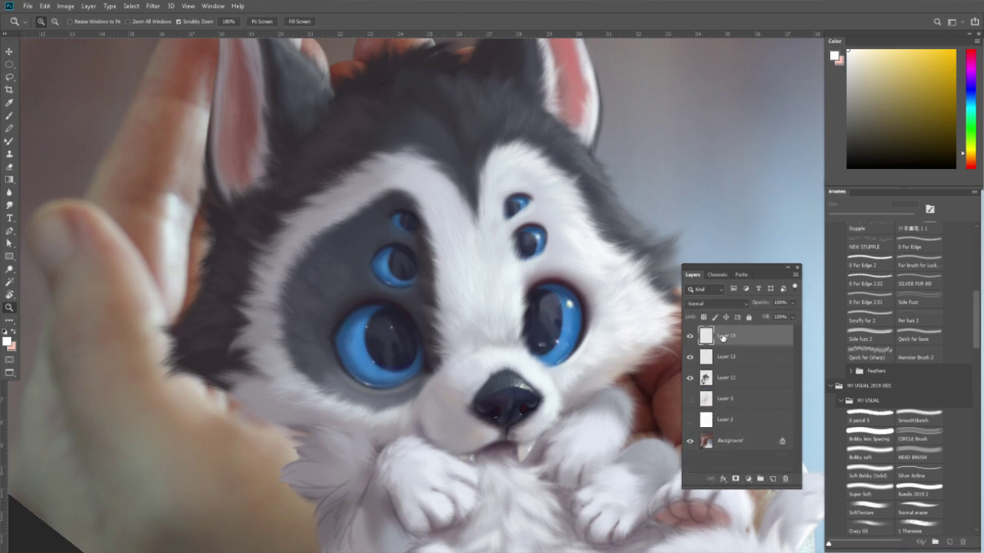
pyautogui.press('r')
pyautogui.click(129, 23)
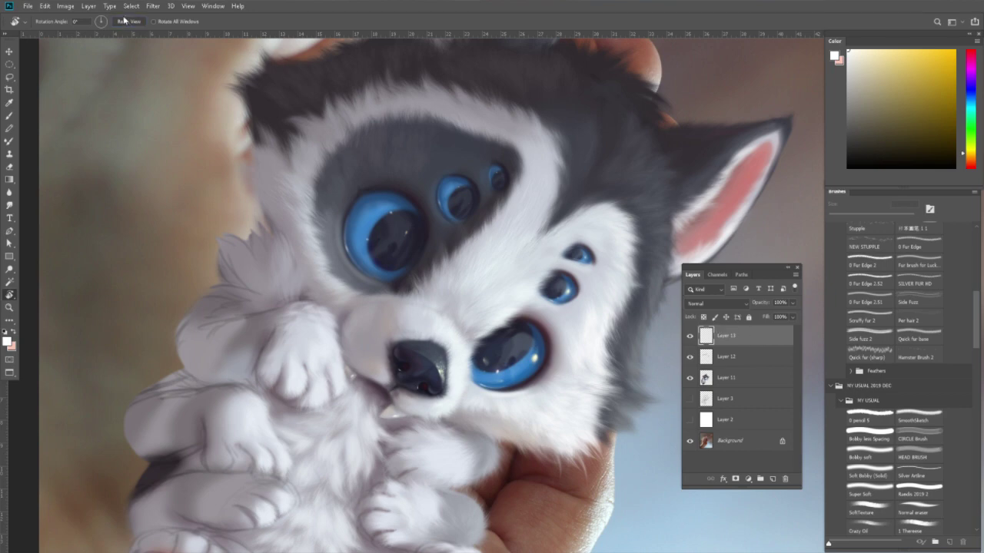
# Rotate the whole image back upright and zoom so the painting fills the workspace.
pyautogui.click(65, 6)
pyautogui.click(201, 123)
pyautogui.press('z')
pyautogui.hotkey('ctrl', '-')
pyautogui.hotkey('ctrl', '-')
pyautogui.hotkey('ctrl', '-')
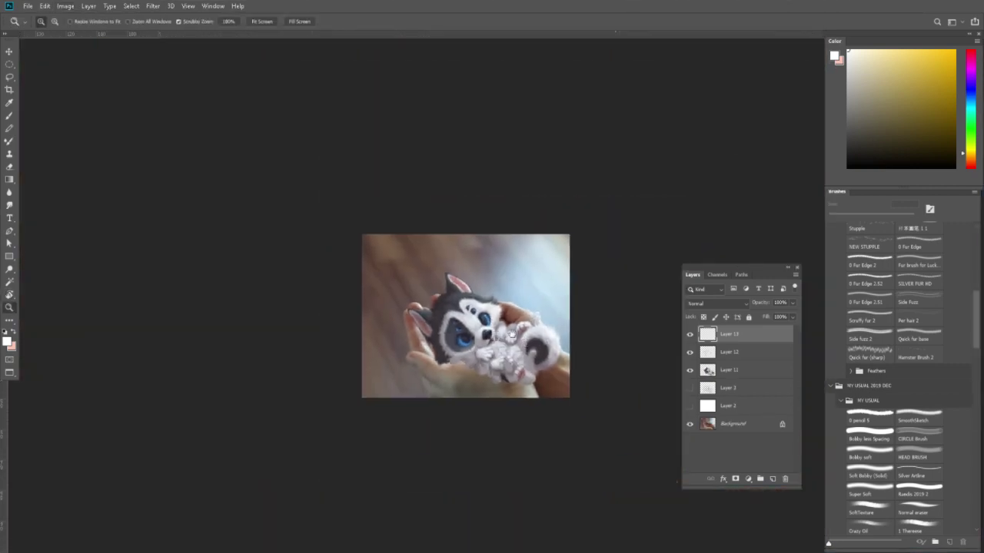
pyautogui.click(497, 352)
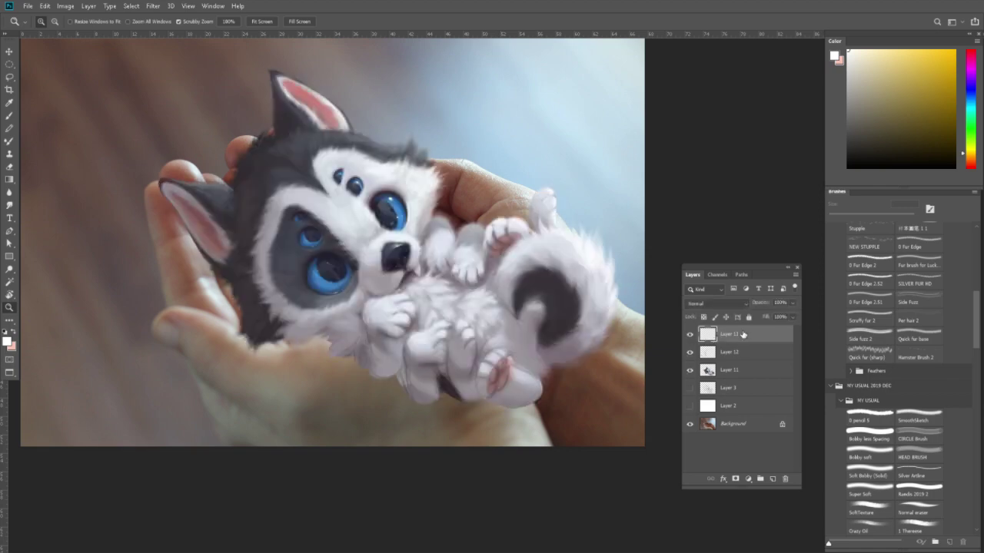
# Merge Layers 11, 12 and 13 into Layer 13, then undo a trial move.
pyautogui.keyDown('shift'); pyautogui.click(734, 373); pyautogui.keyUp('shift')
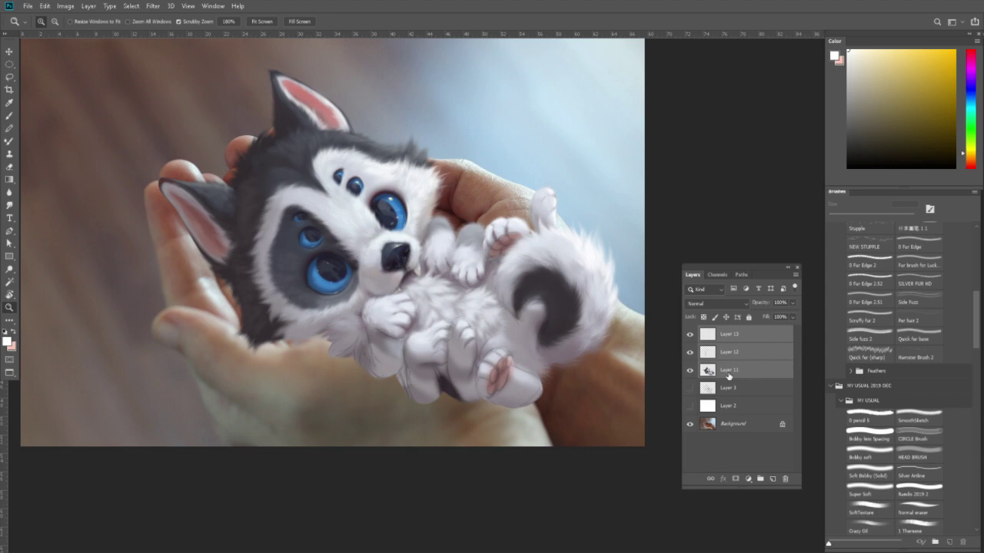
pyautogui.hotkey('ctrl', 'e')
pyautogui.press('v')
pyautogui.moveTo(551, 383); pyautogui.dragTo(611, 275)
pyautogui.hotkey('ctrl', 'z')
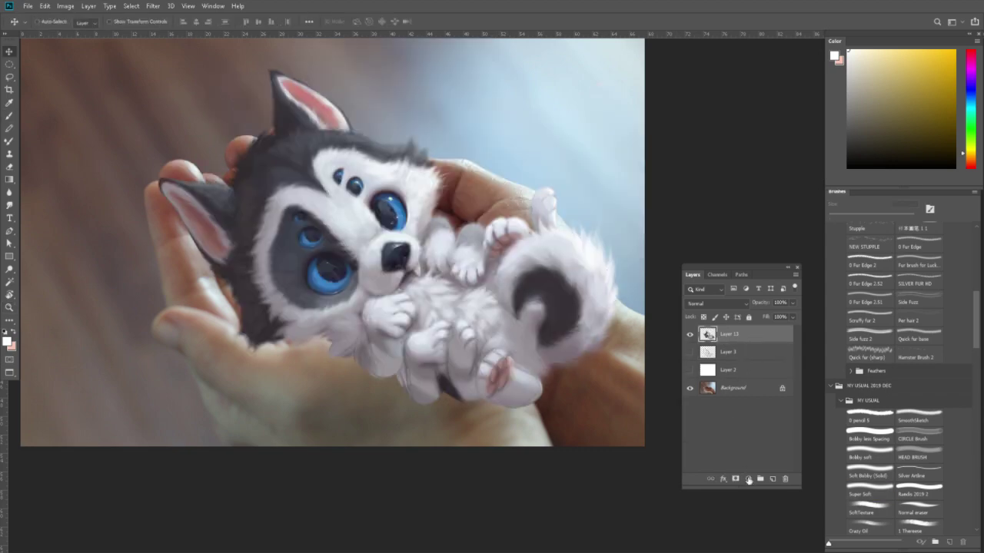
# Add a mask to Layer 13 and paint black with Soft Bobby to reveal the hand over the lower paws.
pyautogui.click(736, 477)
pyautogui.press('r')
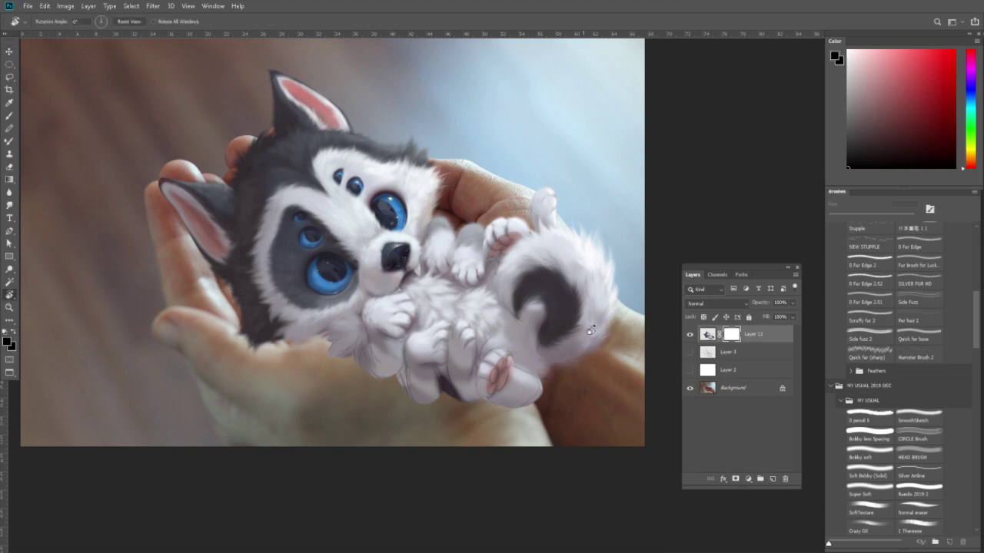
pyautogui.moveTo(588, 325); pyautogui.dragTo(566, 217)
pyautogui.press('b')
pyautogui.click(869, 470)
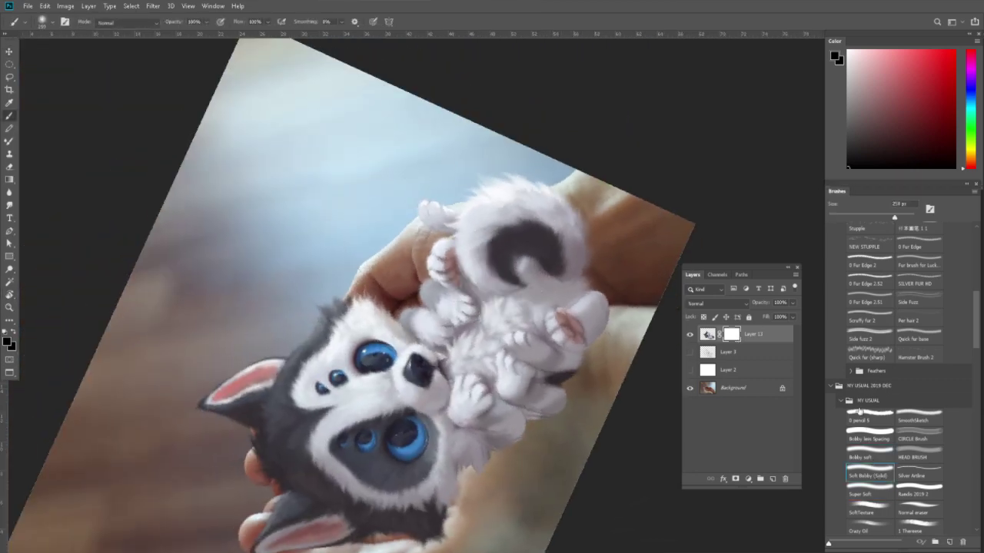
pyautogui.press('d')
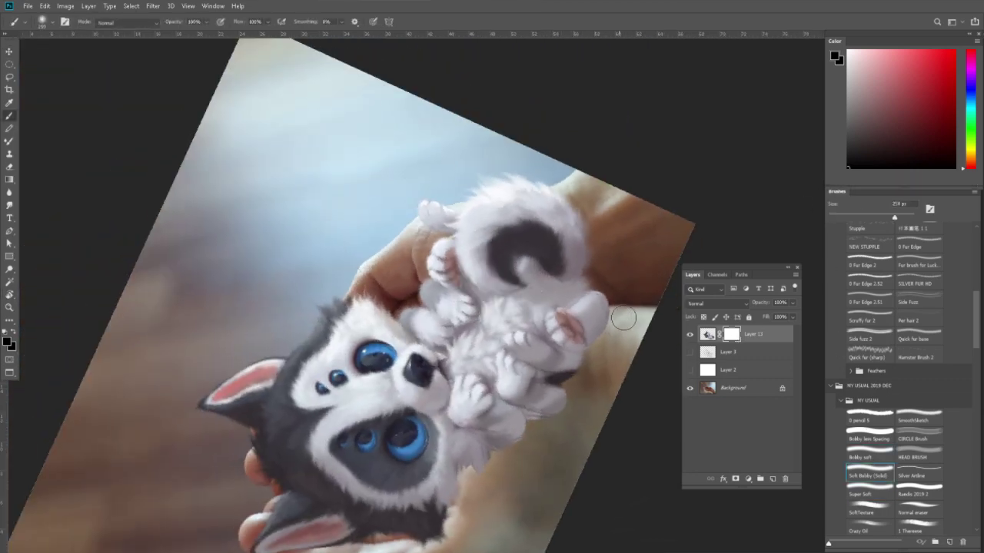
pyautogui.press('[')
pyautogui.press('[')
pyautogui.press(']')
pyautogui.press(']')
pyautogui.press(']')
pyautogui.moveTo(600, 308); pyautogui.dragTo(564, 401)
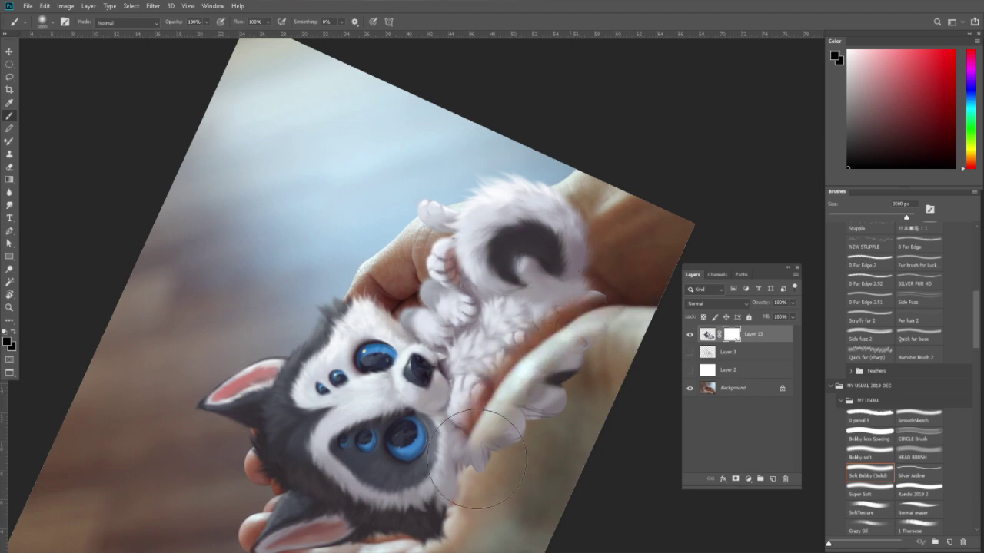
# Rotate the view upright and paint white on the mask to restore cheek fur beside the hand.
pyautogui.scroll(-1, 564, 401)
pyautogui.scroll(-4, 553, 407)
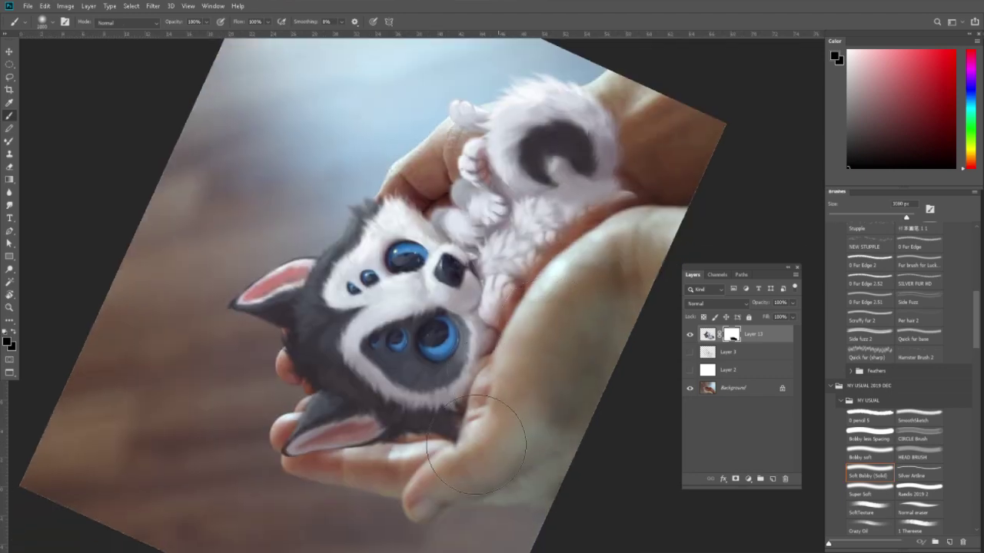
pyautogui.press('r')
pyautogui.moveTo(635, 336); pyautogui.dragTo(455, 195)
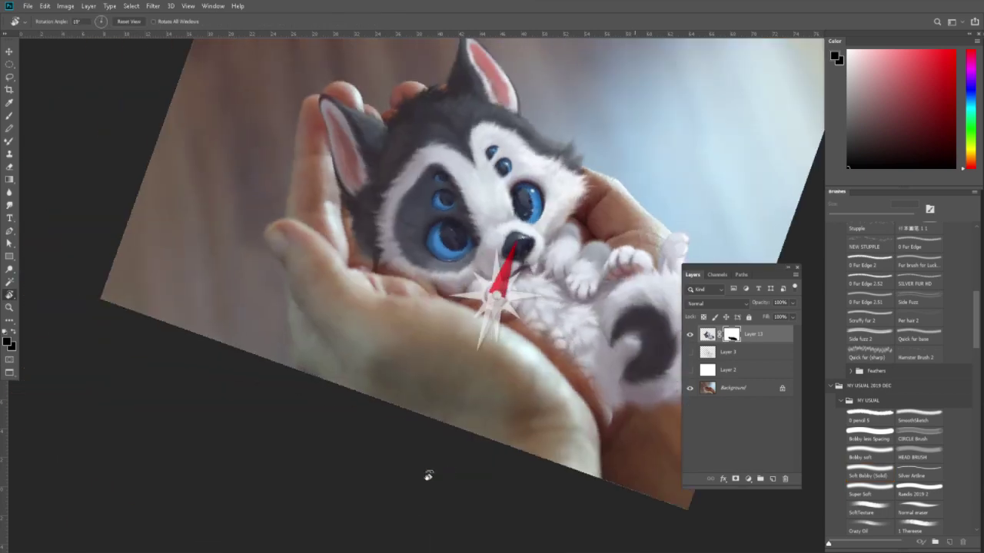
pyautogui.scroll(2, 455, 195)
pyautogui.scroll(2, 452, 206)
pyautogui.press('b')
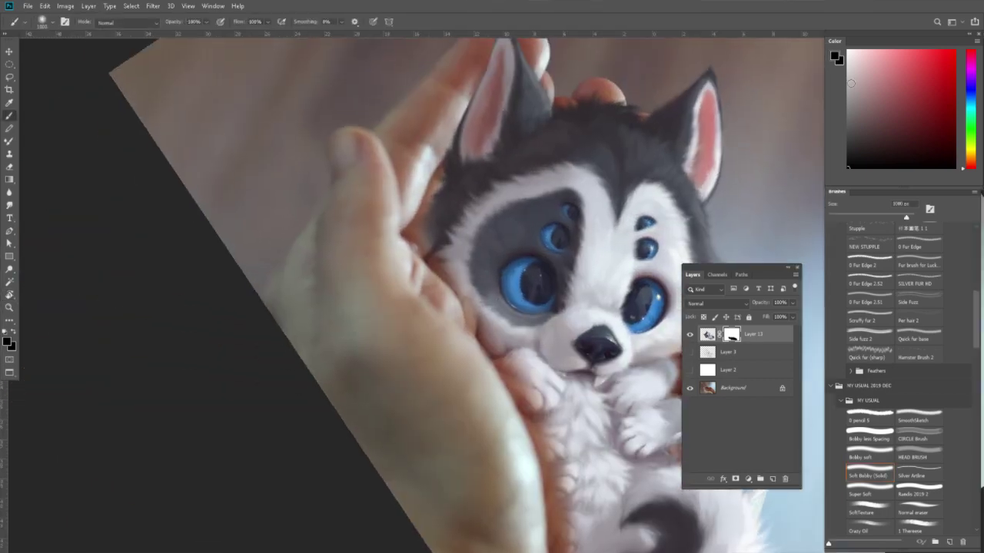
pyautogui.press('x')
pyautogui.press('[')
pyautogui.press('[')
pyautogui.press('[')
pyautogui.moveTo(433, 235)
pyautogui.mouseDown()
pyautogui.moveTo(422, 230)
pyautogui.moveTo(423, 265)
pyautogui.moveTo(484, 340)
pyautogui.mouseUp()
# With a smaller brush, paint more light fur along the cheek and between paw and hand.
pyautogui.press('[')
pyautogui.press('[')
pyautogui.moveTo(439, 253)
pyautogui.mouseDown()
pyautogui.moveTo(511, 381)
pyautogui.moveTo(557, 413)
pyautogui.mouseUp()
pyautogui.press(']')
pyautogui.press('[')
pyautogui.press('[')
pyautogui.press('[')
pyautogui.moveTo(511, 377)
pyautogui.mouseDown()
pyautogui.moveTo(549, 457)
pyautogui.moveTo(557, 455)
pyautogui.moveTo(526, 379)
pyautogui.mouseUp()
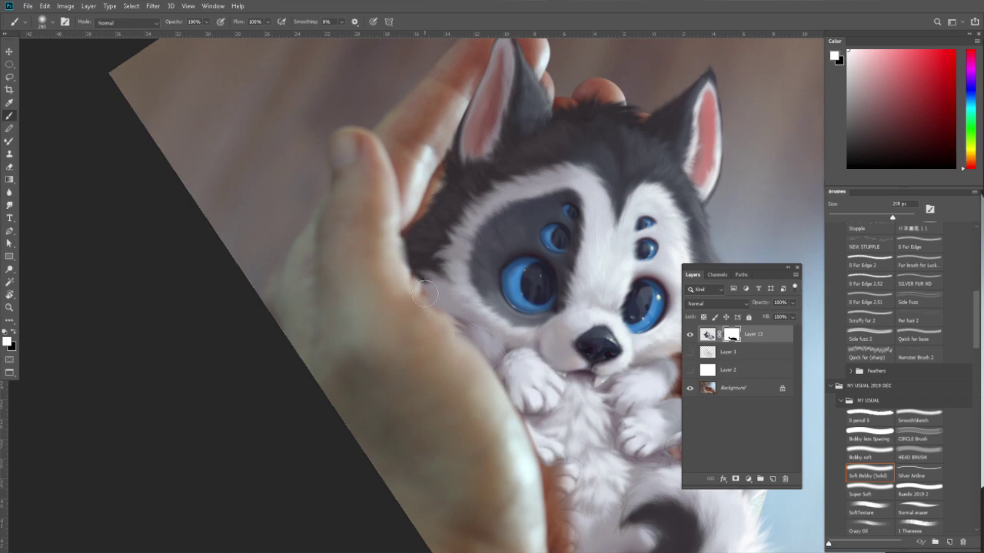
# Paint fur strands over the hand edge near the belly, then reset the view upright.
pyautogui.scroll(-2, 433, 258)
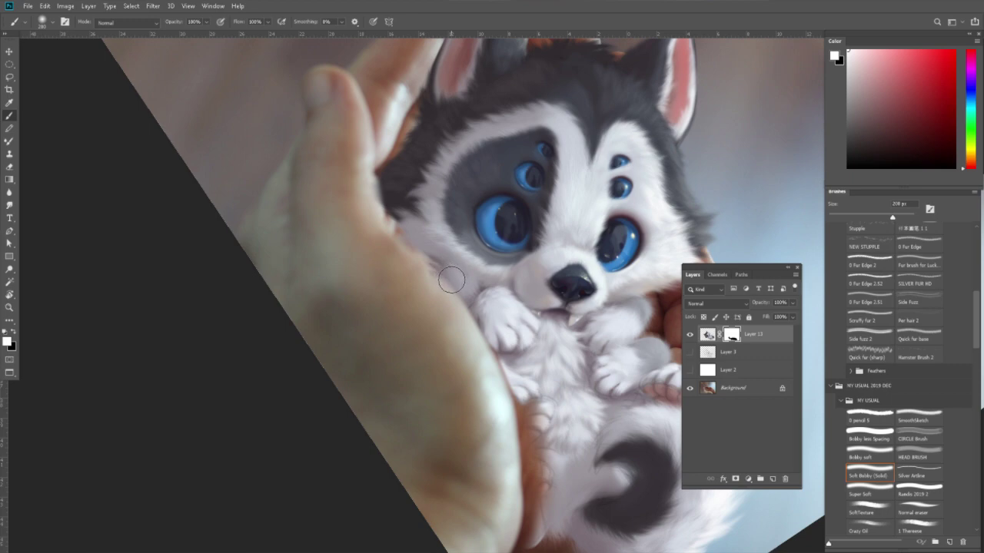
pyautogui.press('x')
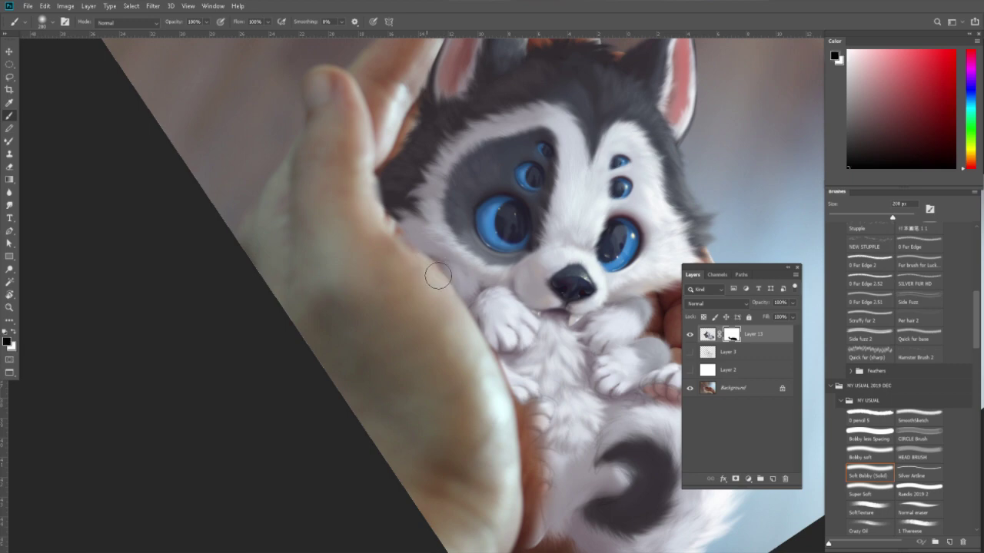
pyautogui.press('x')
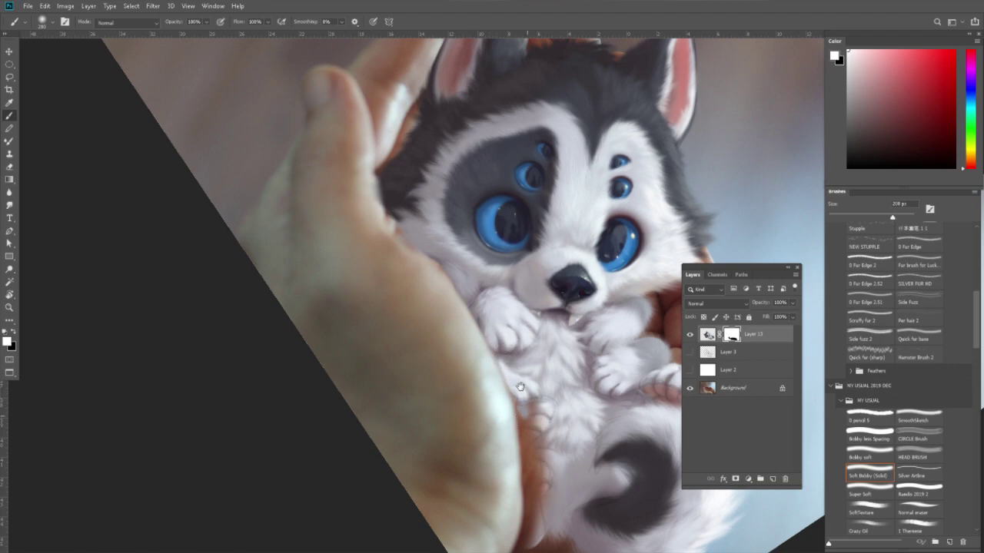
pyautogui.scroll(-2, 504, 330)
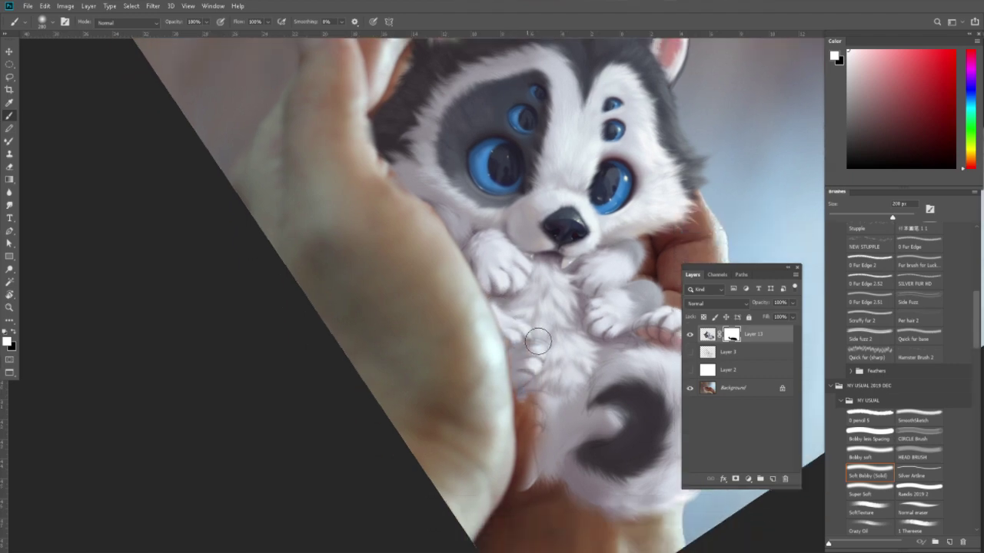
pyautogui.moveTo(507, 326)
pyautogui.mouseDown()
pyautogui.moveTo(530, 370)
pyautogui.moveTo(525, 382)
pyautogui.moveTo(528, 374)
pyautogui.mouseUp()
pyautogui.press(']')
pyautogui.moveTo(531, 353)
pyautogui.mouseDown()
pyautogui.moveTo(540, 391)
pyautogui.moveTo(520, 374)
pyautogui.moveTo(516, 476)
pyautogui.moveTo(540, 467)
pyautogui.moveTo(510, 439)
pyautogui.moveTo(520, 410)
pyautogui.moveTo(526, 484)
pyautogui.moveTo(527, 362)
pyautogui.moveTo(515, 384)
pyautogui.moveTo(509, 352)
pyautogui.moveTo(520, 467)
pyautogui.moveTo(556, 411)
pyautogui.moveTo(507, 346)
pyautogui.moveTo(543, 281)
pyautogui.mouseUp()
pyautogui.press('z')
pyautogui.press('r')
pyautogui.press('Escape')
pyautogui.press('z')
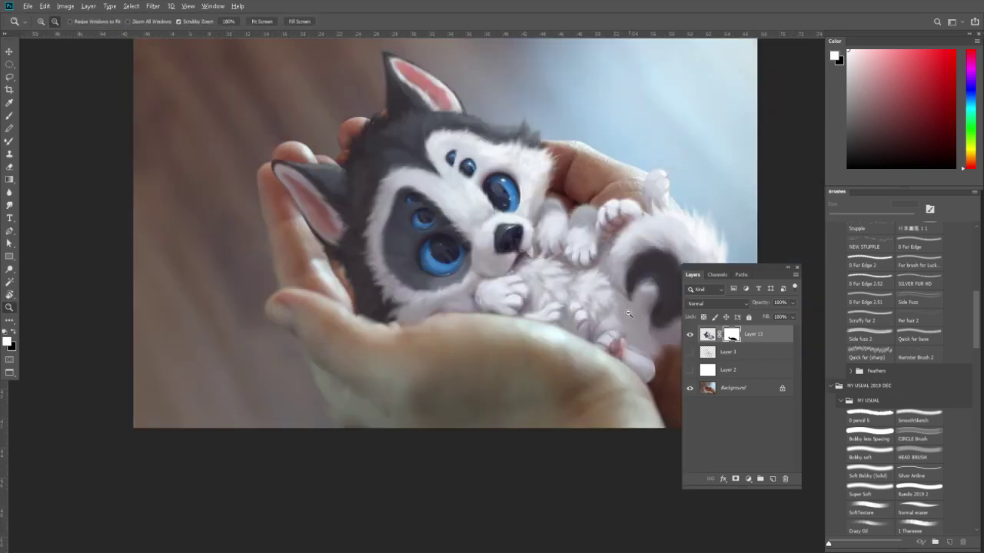
pyautogui.keyDown('alt'); pyautogui.click(647, 305); pyautogui.keyUp('alt')
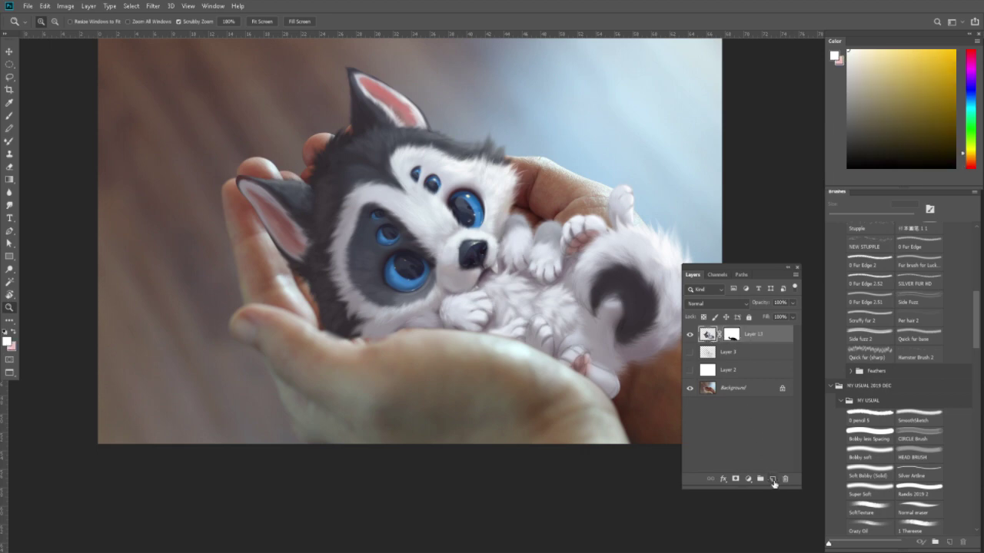
# Add a new Multiply layer above the puppy with a dark reddish colour and the Super Soft brush.
pyautogui.click(772, 477)
pyautogui.click(715, 304)
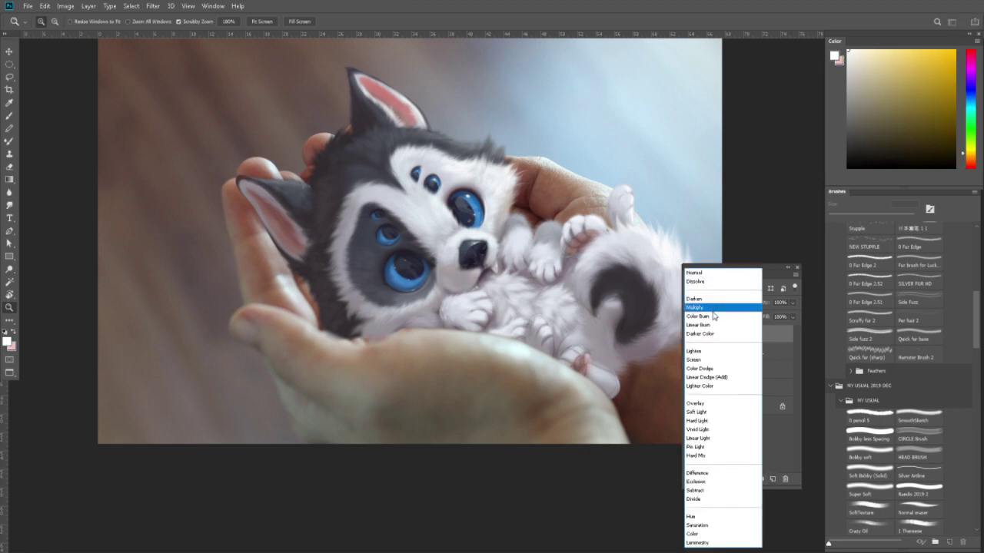
pyautogui.press('b')
pyautogui.moveTo(628, 296); pyautogui.dragTo(569, 292)
pyautogui.click(869, 474)
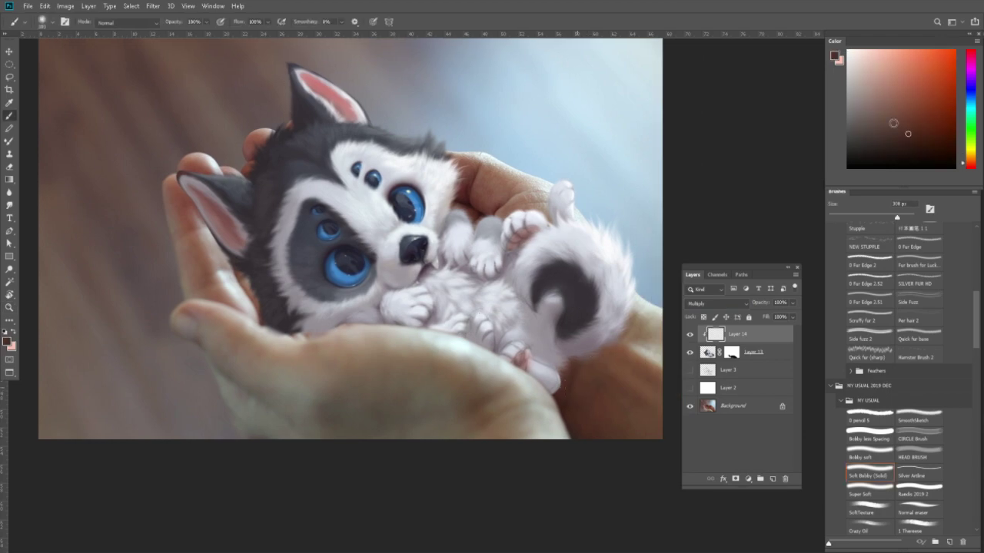
pyautogui.click(868, 490)
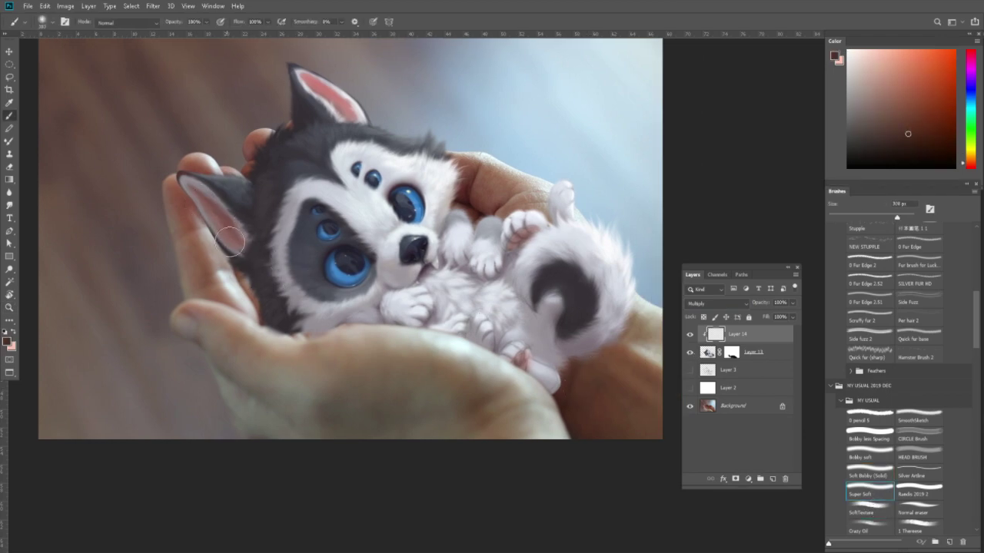
# Shade the fur edge above the hand and the paws with soft darker tones.
pyautogui.moveTo(273, 322)
pyautogui.mouseDown()
pyautogui.moveTo(295, 301)
pyautogui.moveTo(418, 330)
pyautogui.moveTo(454, 315)
pyautogui.moveTo(502, 368)
pyautogui.moveTo(544, 340)
pyautogui.moveTo(571, 373)
pyautogui.moveTo(561, 352)
pyautogui.moveTo(580, 361)
pyautogui.moveTo(557, 296)
pyautogui.moveTo(580, 360)
pyautogui.moveTo(564, 331)
pyautogui.moveTo(574, 347)
pyautogui.mouseUp()
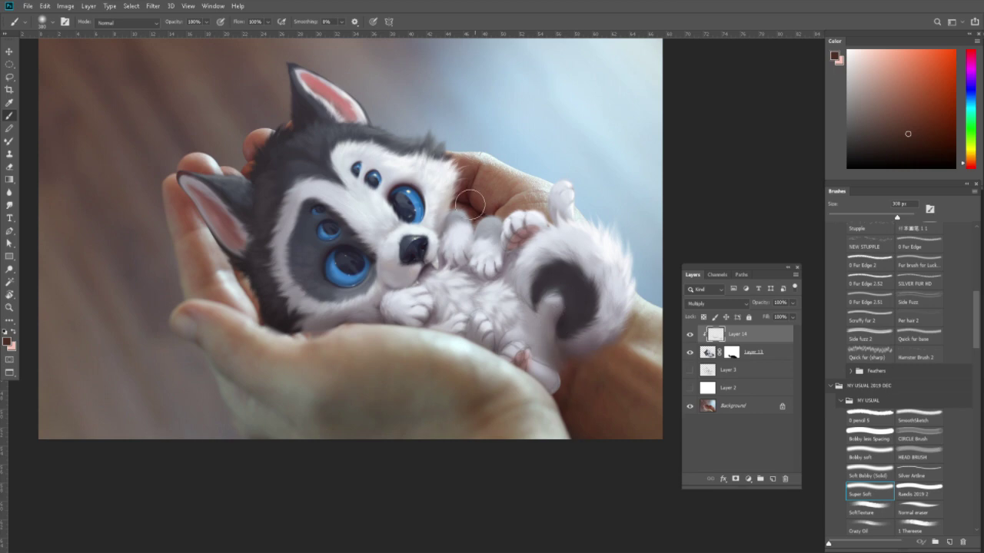
pyautogui.moveTo(470, 205)
pyautogui.mouseDown()
pyautogui.moveTo(469, 238)
pyautogui.moveTo(480, 223)
pyautogui.moveTo(473, 246)
pyautogui.moveTo(499, 242)
pyautogui.mouseUp()
pyautogui.press('[')
pyautogui.press('[')
pyautogui.press('[')
pyautogui.press('[')
pyautogui.press('[')
pyautogui.press('[')
pyautogui.press('[')
pyautogui.press('[')
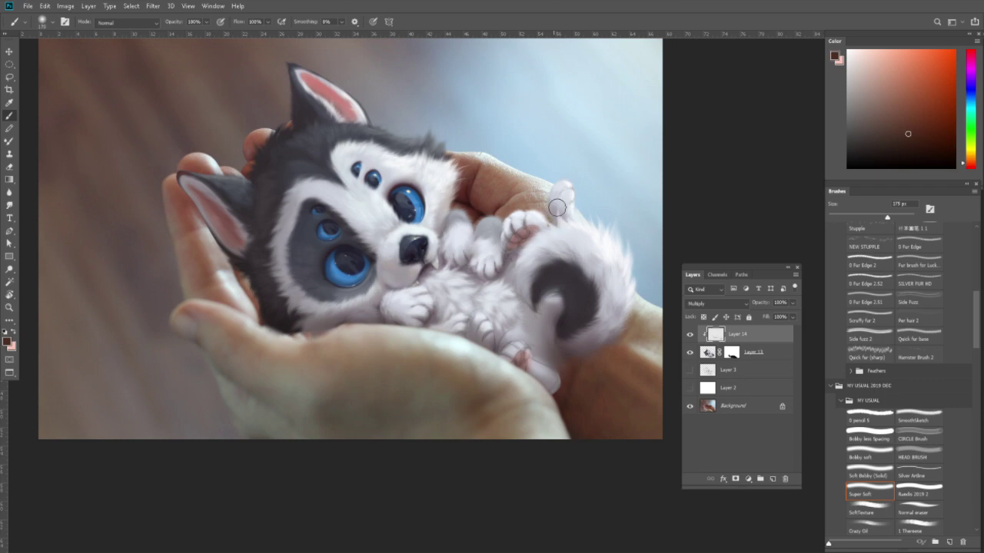
pyautogui.press('z')
pyautogui.moveTo(449, 267); pyautogui.dragTo(384, 267)
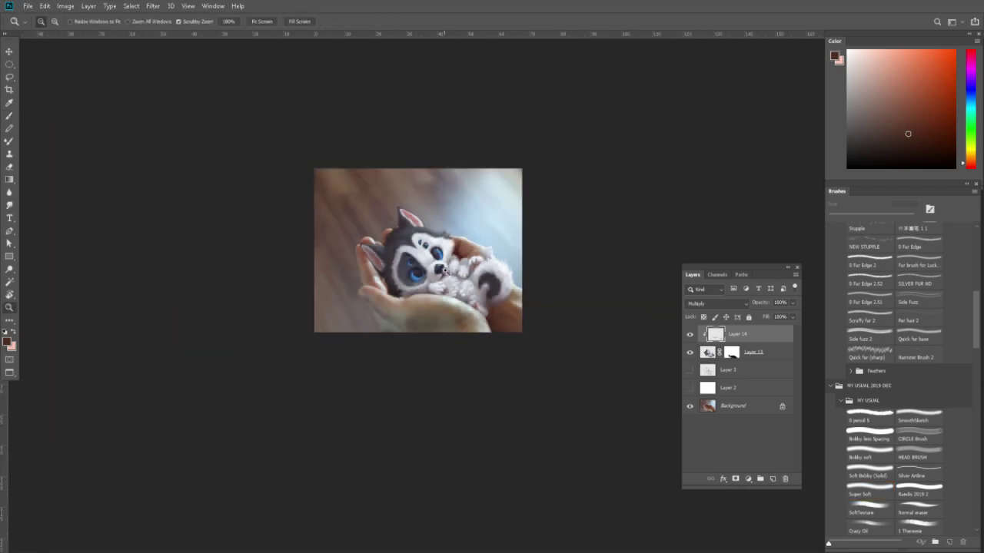
pyautogui.moveTo(449, 267); pyautogui.dragTo(492, 267)
# Add a new Multiply layer directly above the Background layer.
pyautogui.press('b')
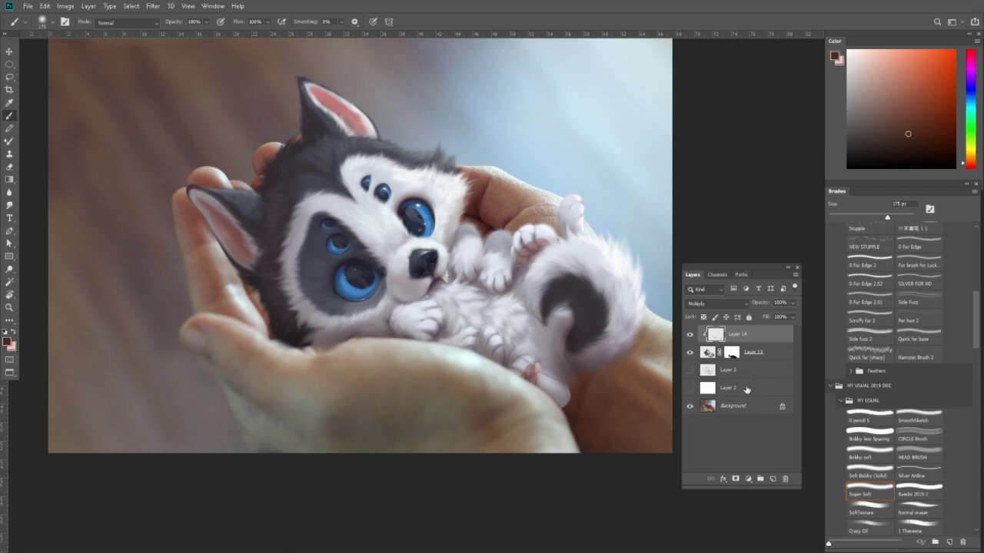
pyautogui.click(749, 406)
pyautogui.click(772, 479)
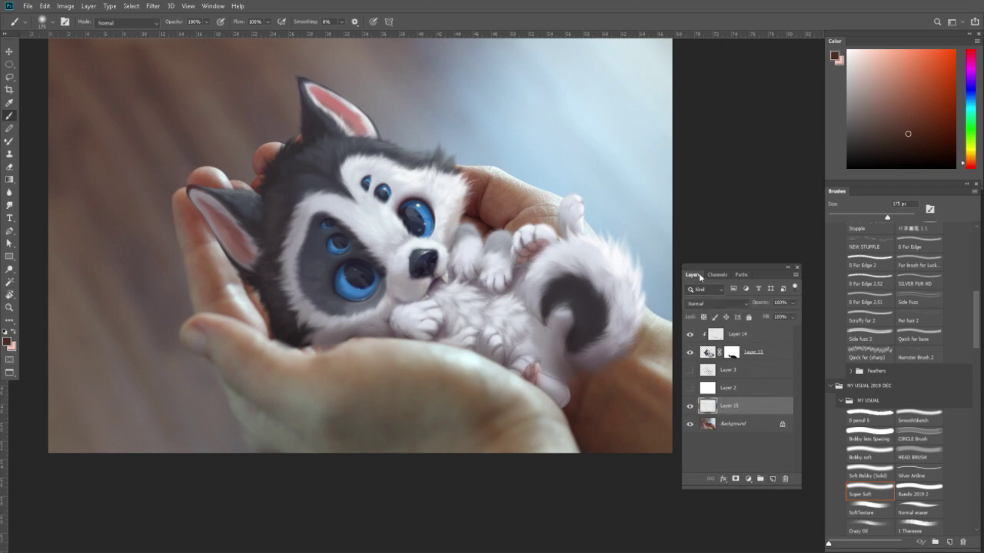
pyautogui.click(715, 303)
pyautogui.click(707, 310)
# Paint a soft shadow in a lighter shading colour on the hand around the puppy's left ear.
pyautogui.moveTo(562, 334); pyautogui.dragTo(614, 329)
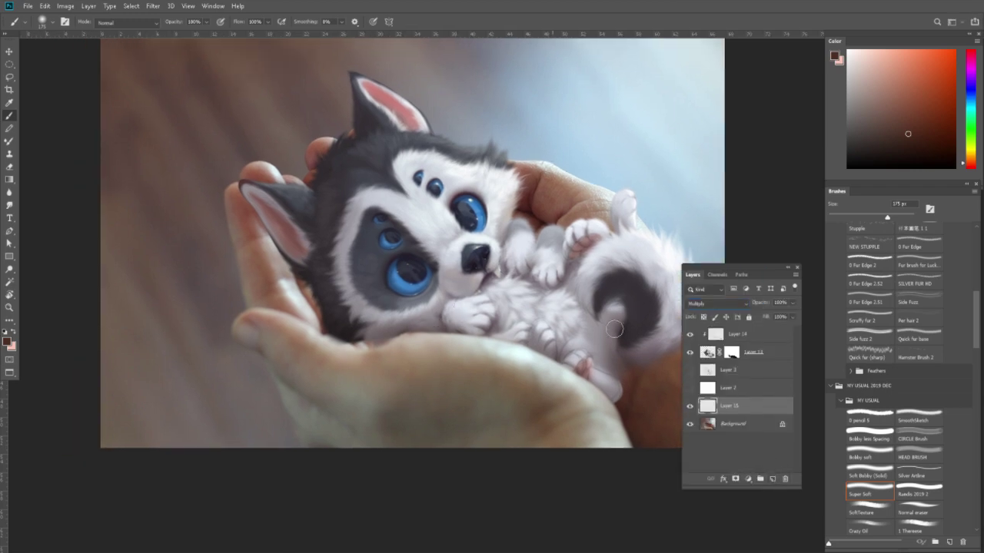
pyautogui.keyDown('alt'); pyautogui.click(654, 390); pyautogui.keyUp('alt')
pyautogui.press('[')
pyautogui.press('[')
pyautogui.moveTo(309, 268)
pyautogui.mouseDown()
pyautogui.moveTo(240, 189)
pyautogui.moveTo(314, 301)
pyautogui.mouseUp()
pyautogui.press(']')
pyautogui.press(']')
pyautogui.press(']')
pyautogui.press('[')
pyautogui.press('[')
pyautogui.press('[')
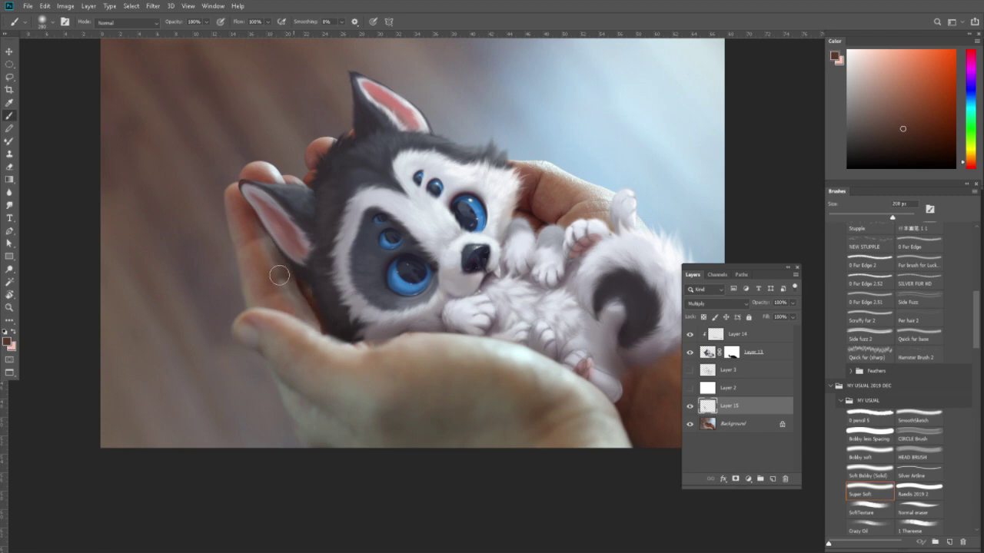
pyautogui.press(']')
pyautogui.press(']')
pyautogui.press(']')
pyautogui.moveTo(314, 307)
pyautogui.mouseDown()
pyautogui.moveTo(275, 255)
pyautogui.moveTo(329, 325)
pyautogui.moveTo(297, 270)
pyautogui.mouseUp()
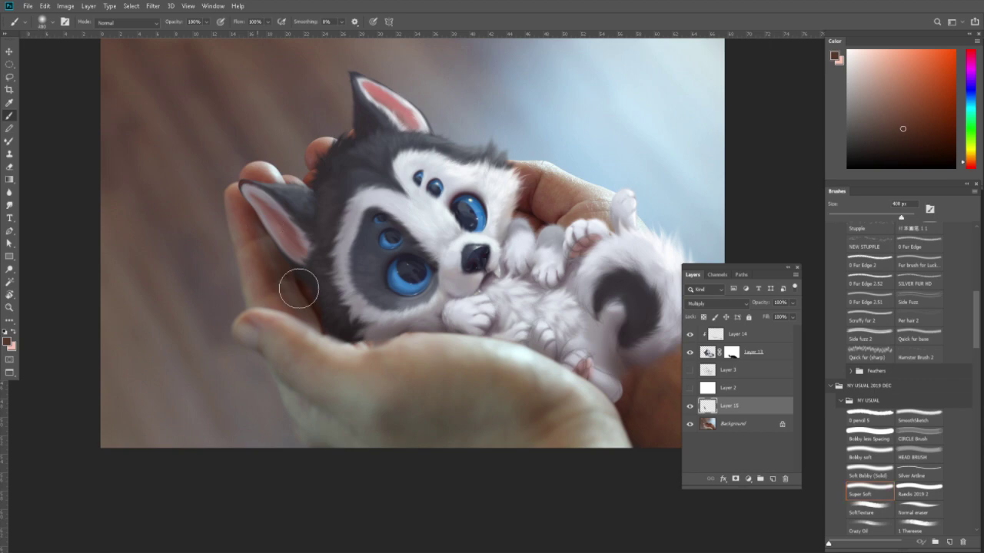
pyautogui.press('[')
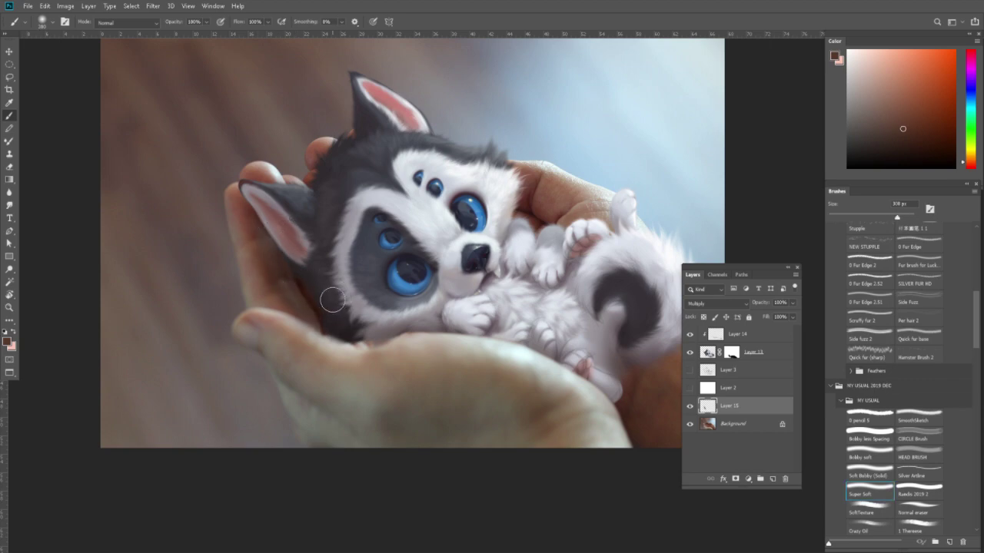
pyautogui.press(']')
# Keep Layer 15 in Multiply blend mode and set the brush to 408 px.
pyautogui.click(723, 303)
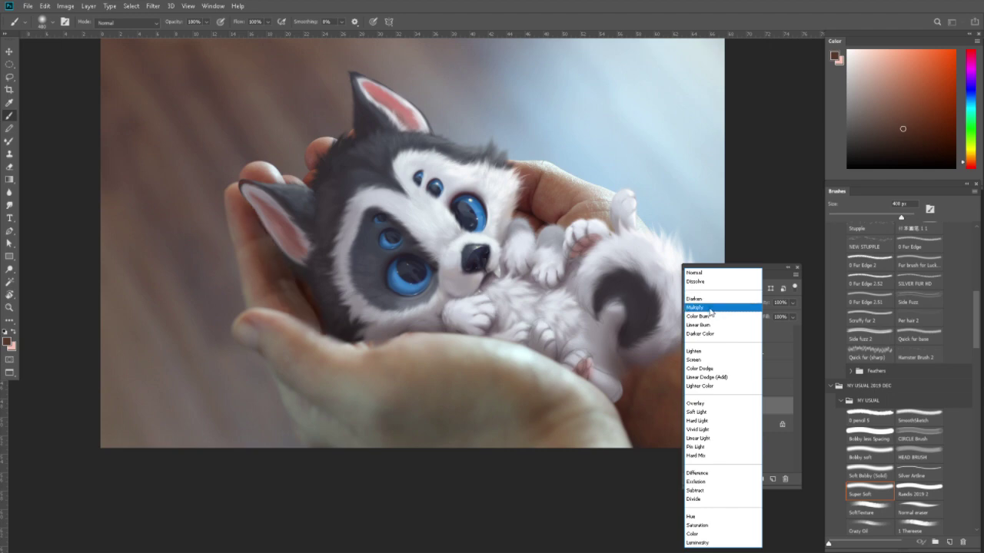
pyautogui.click(711, 308)
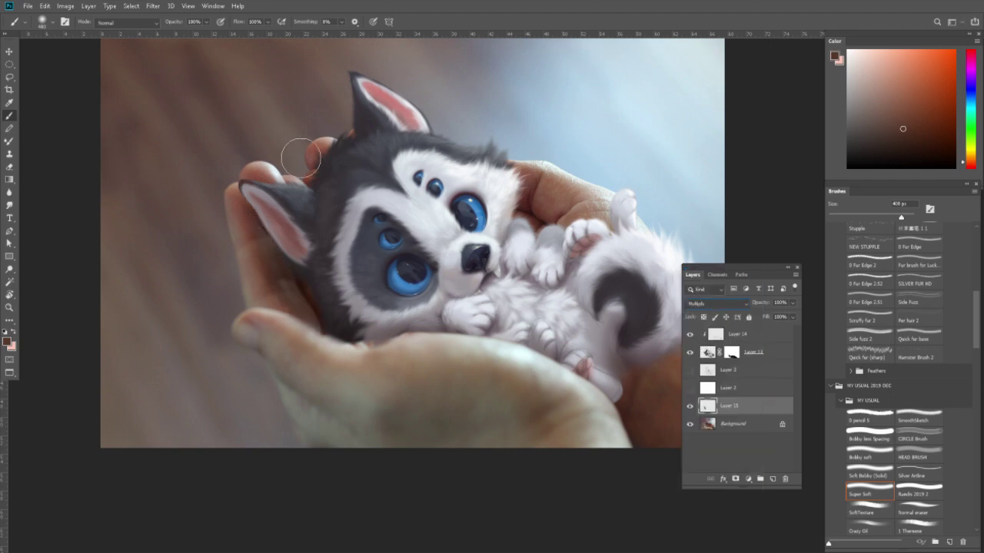
pyautogui.press('[')
pyautogui.press('[')
pyautogui.press(']')
pyautogui.press(']')
pyautogui.press(']')
pyautogui.press(']')
pyautogui.press(']')
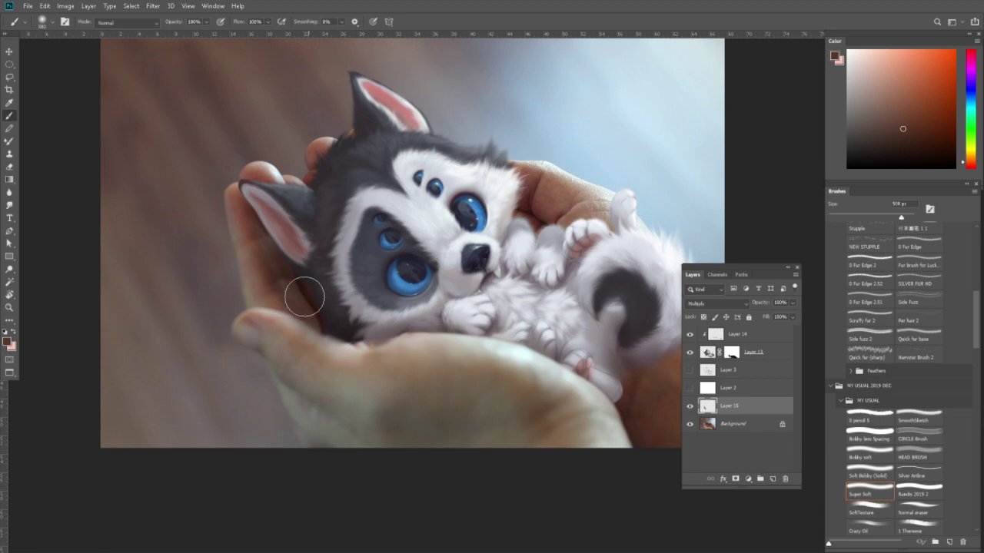
pyautogui.press('[')
pyautogui.press(']')
pyautogui.press(']')
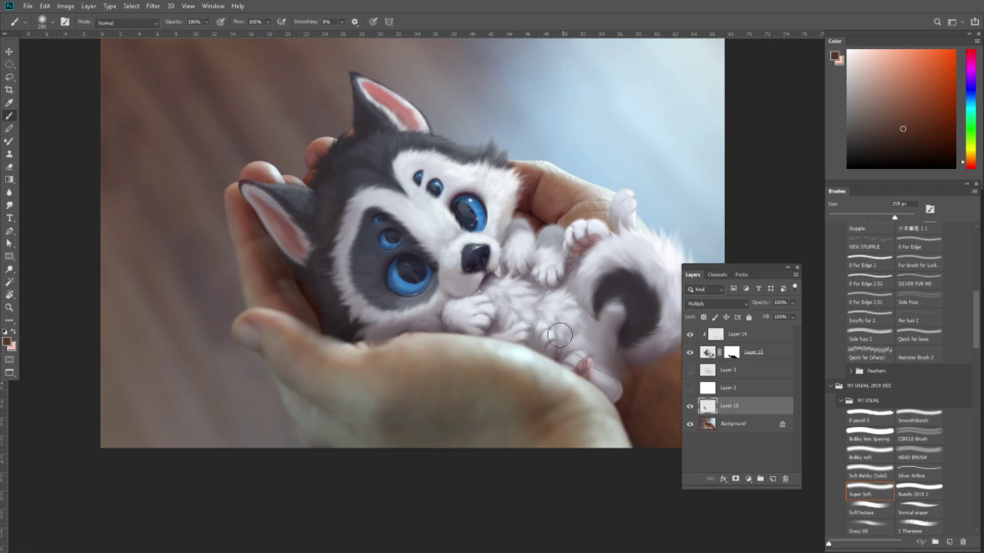
# Pan toward the belly and tail and rotate the canvas view about 35 degrees.
pyautogui.moveTo(657, 401); pyautogui.dragTo(573, 340)
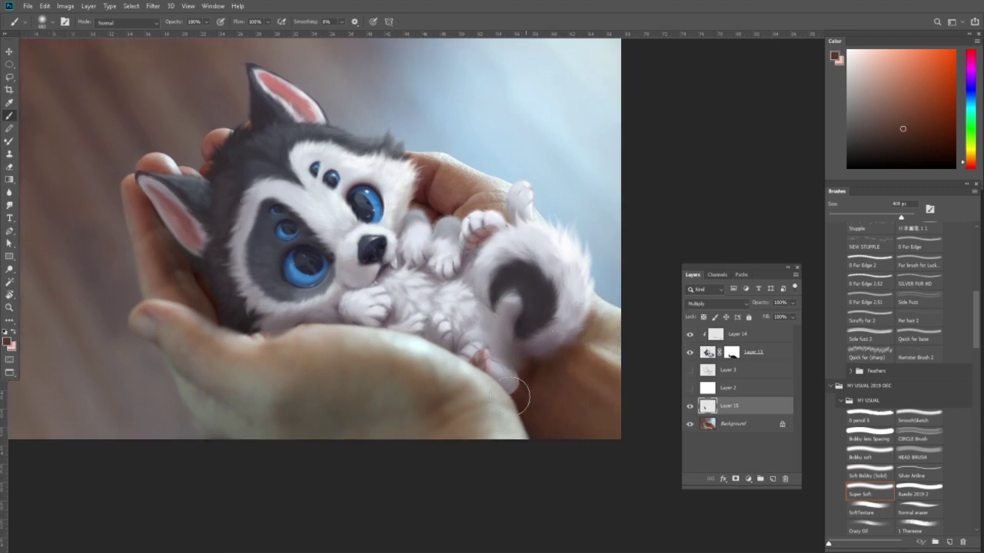
pyautogui.press('z')
pyautogui.moveTo(540, 364)
pyautogui.mouseDown()
pyautogui.moveTo(461, 365)
pyautogui.moveTo(614, 369)
pyautogui.mouseUp()
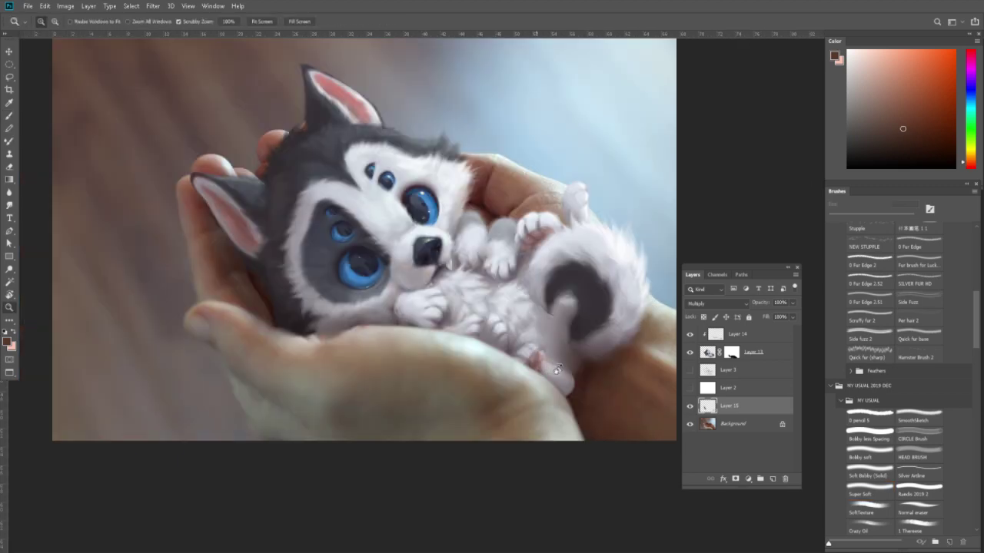
pyautogui.press('r')
pyautogui.moveTo(561, 318)
pyautogui.mouseDown()
pyautogui.moveTo(559, 273)
pyautogui.moveTo(534, 236)
pyautogui.mouseUp()
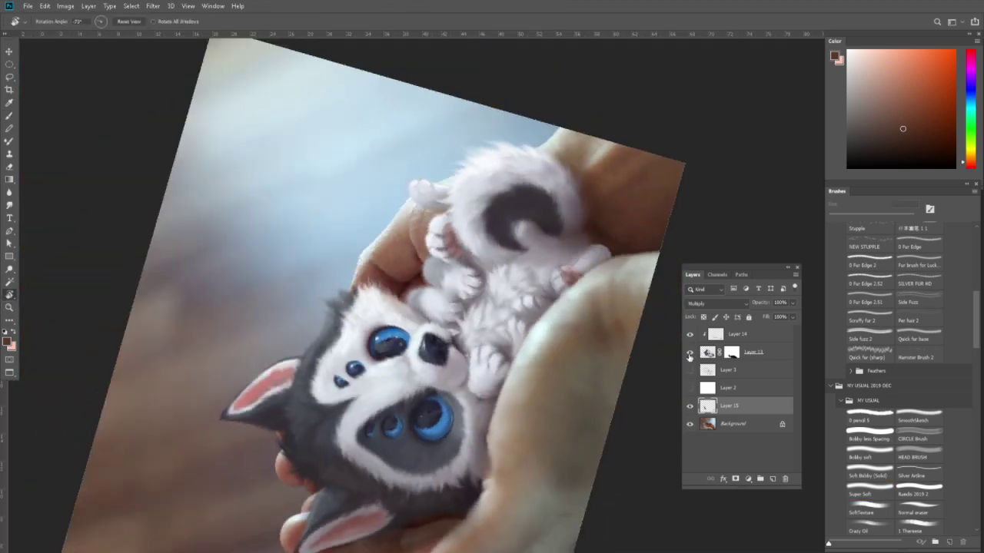
# Target Layer 13's mask with the Bobby soft brush at 300 px in black.
pyautogui.click(689, 352)
pyautogui.click(731, 352)
pyautogui.press('b')
pyautogui.click(878, 474)
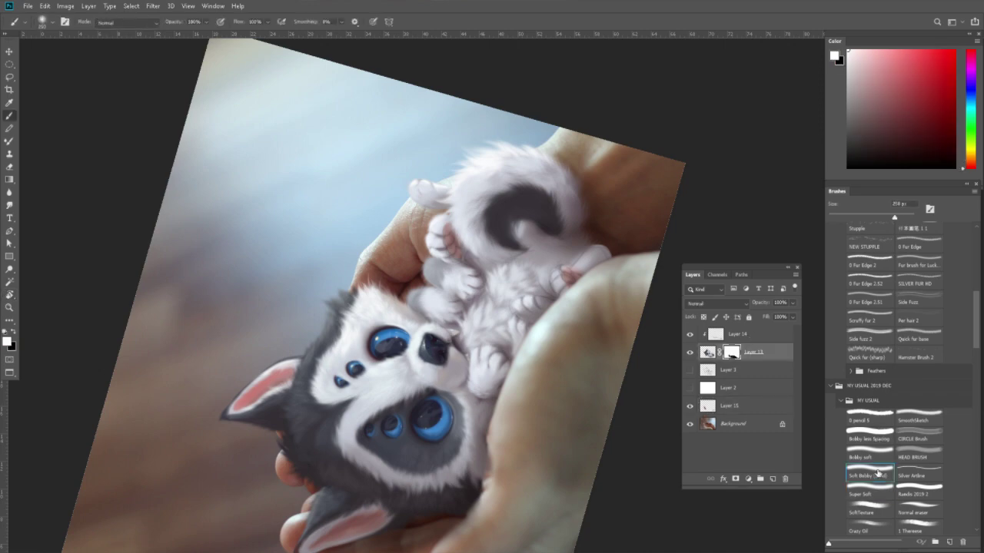
pyautogui.click(876, 458)
pyautogui.press('x')
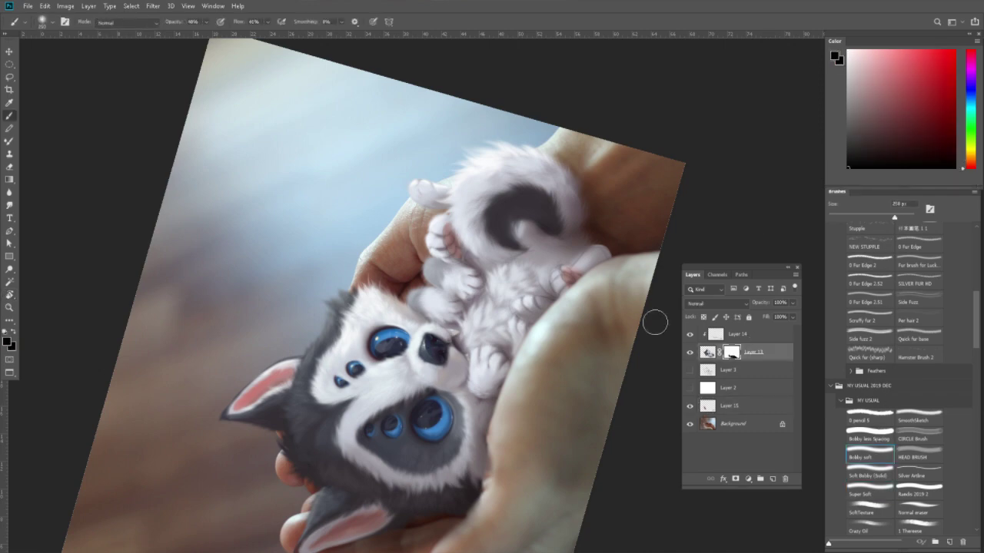
pyautogui.scroll(-2, 542, 338)
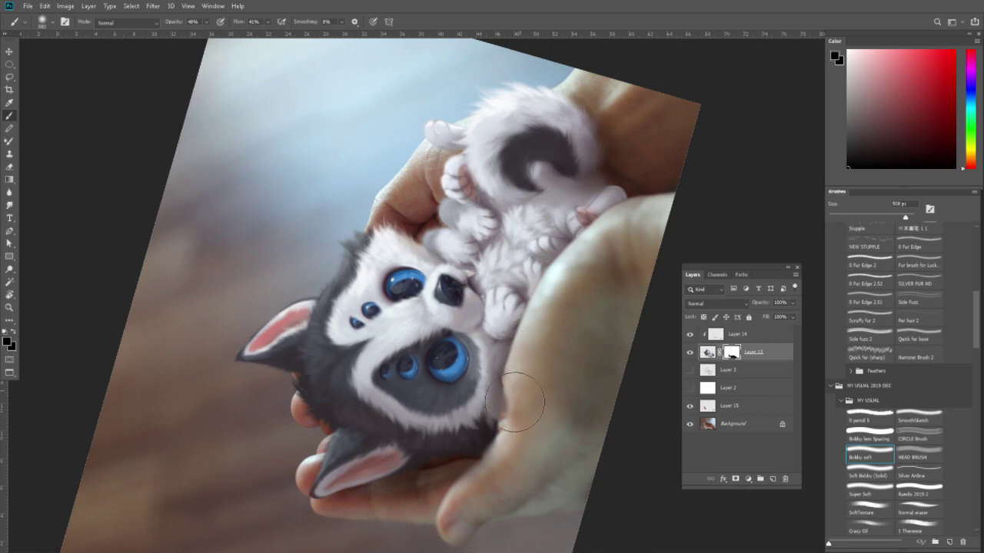
pyautogui.press(']')
pyautogui.press(']')
pyautogui.press(']')
pyautogui.press('[')
pyautogui.press('[')
# Paint white on the mask to reveal soft fur around the paw, then reset the rotation upright.
pyautogui.scroll(1, 569, 338)
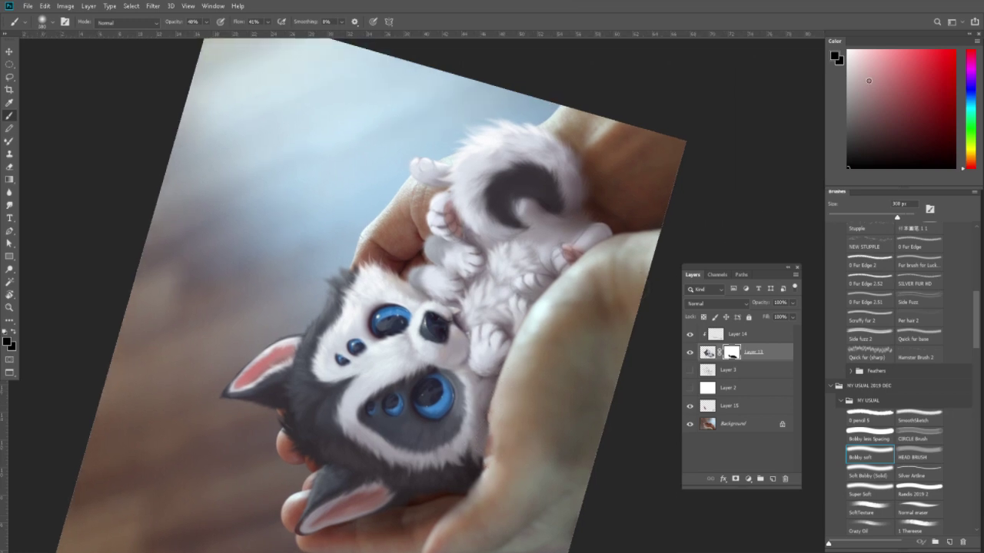
pyautogui.press('x')
pyautogui.scroll(2, 483, 407)
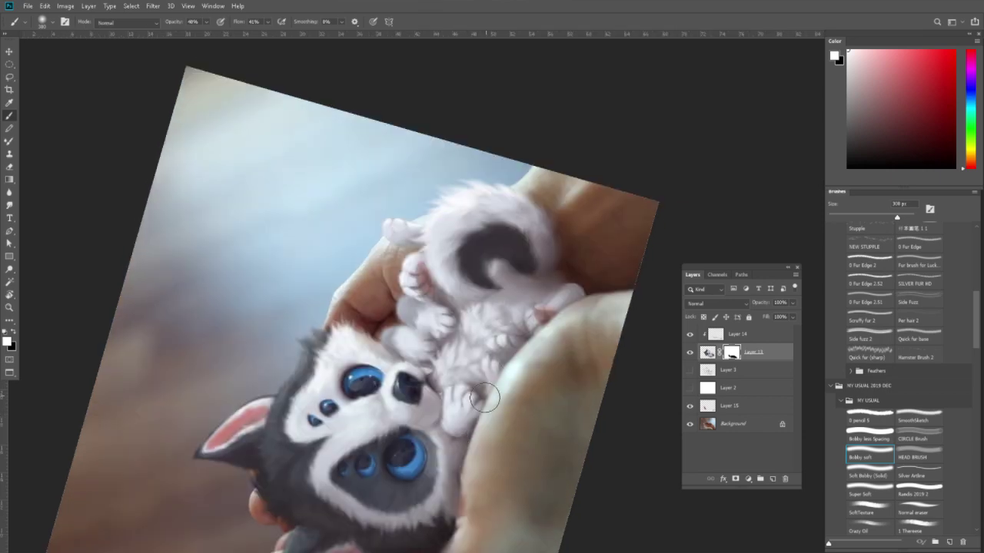
pyautogui.moveTo(484, 397); pyautogui.dragTo(492, 382)
pyautogui.press('z')
pyautogui.moveTo(608, 288)
pyautogui.mouseDown()
pyautogui.moveTo(567, 353)
pyautogui.moveTo(614, 350)
pyautogui.mouseUp()
pyautogui.press('r')
pyautogui.click(129, 21)
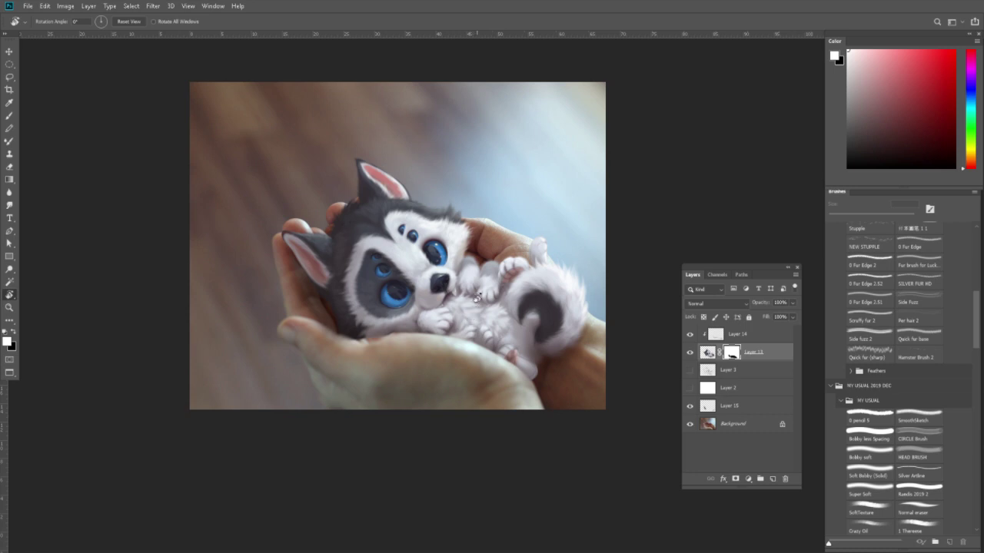
pyautogui.press('z')
pyautogui.click(486, 261)
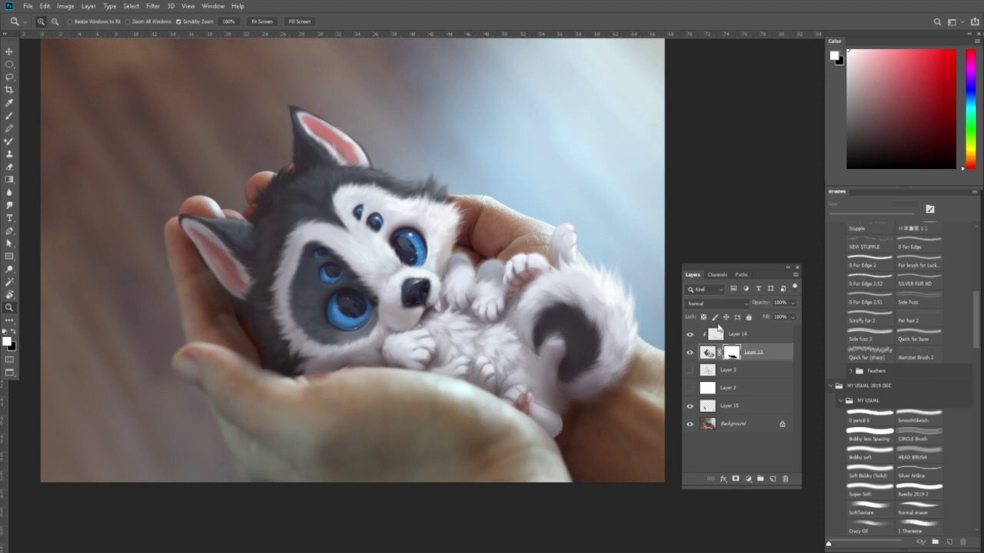
pyautogui.moveTo(691, 336); pyautogui.dragTo(690, 406)
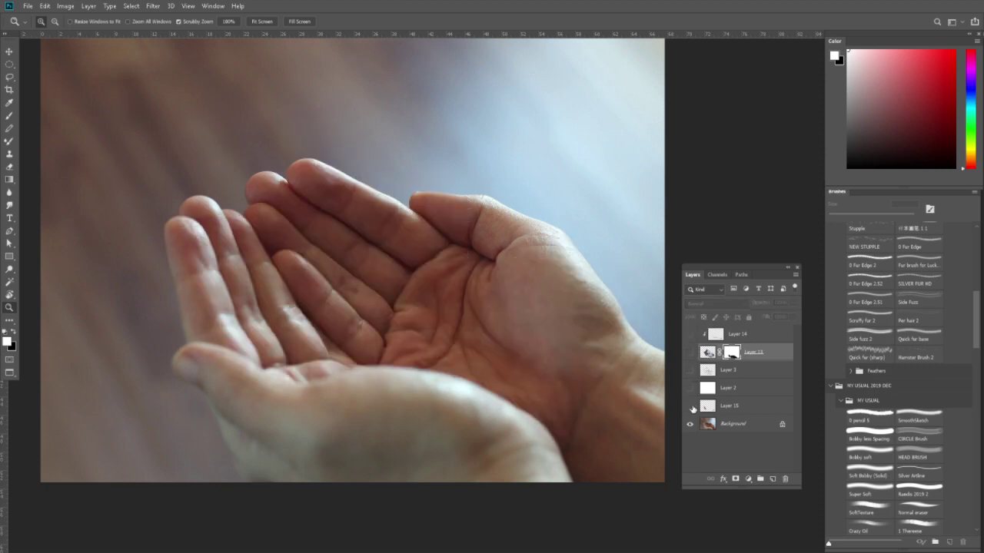
pyautogui.click(689, 406)
pyautogui.click(732, 406)
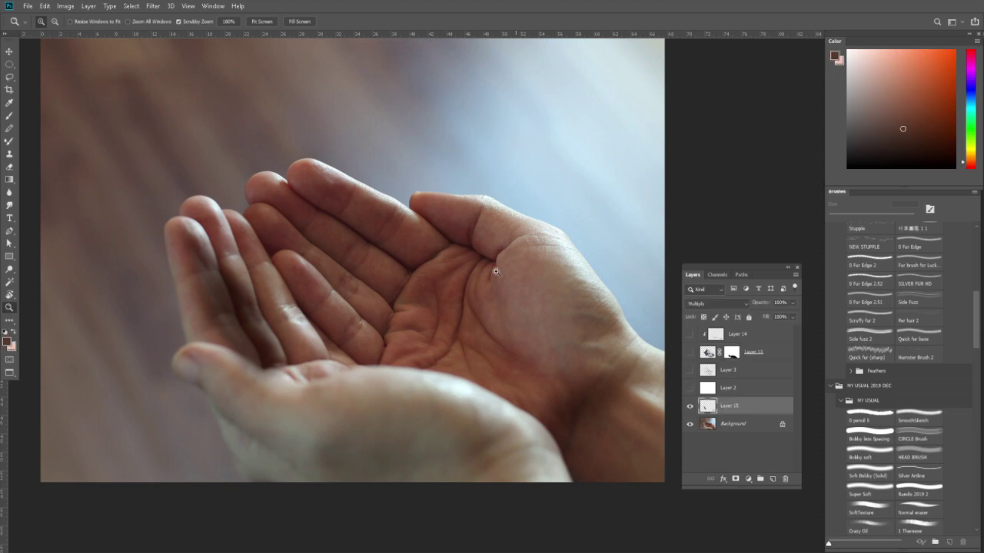
pyautogui.keyDown('alt'); pyautogui.click(500, 274); pyautogui.keyUp('alt')
pyautogui.click(504, 272)
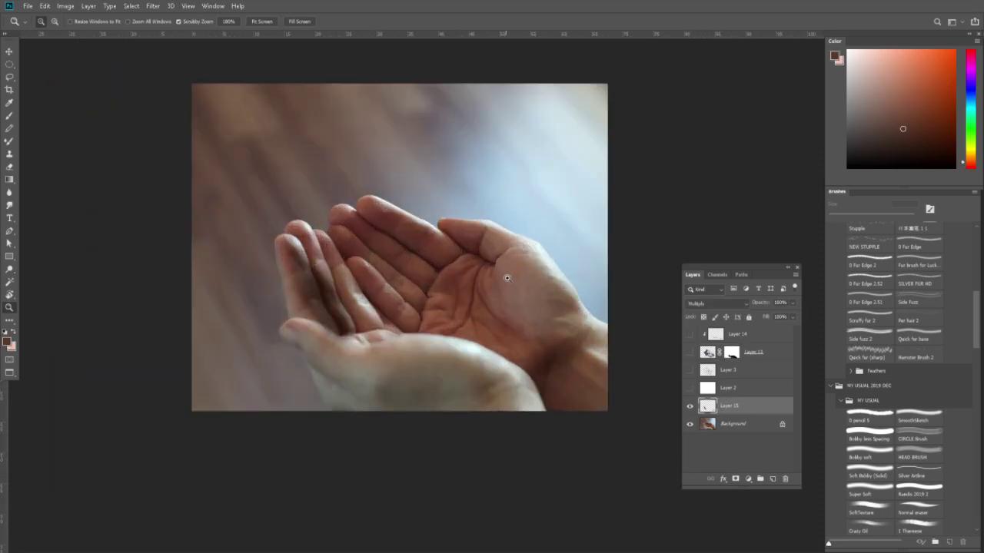
pyautogui.click(689, 406)
pyautogui.click(690, 371)
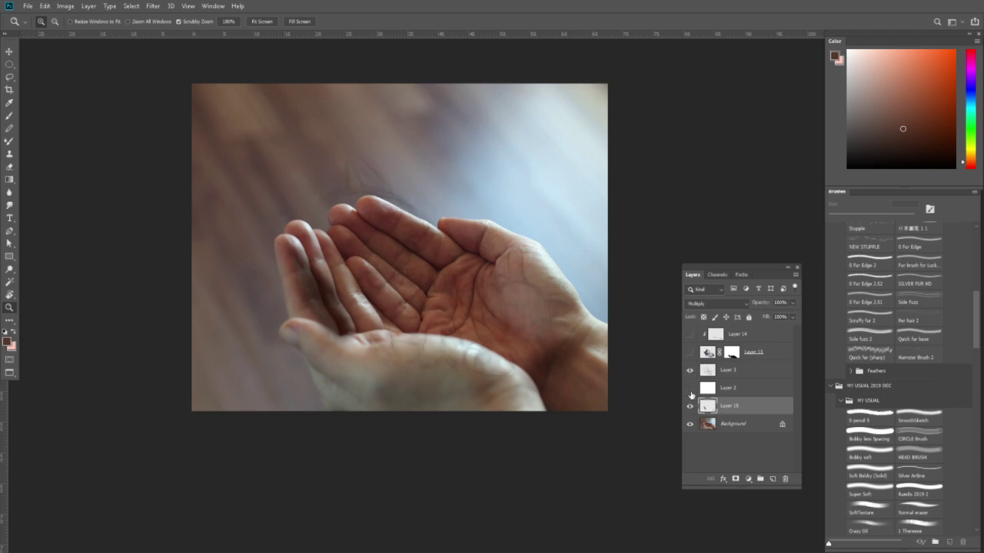
pyautogui.click(690, 388)
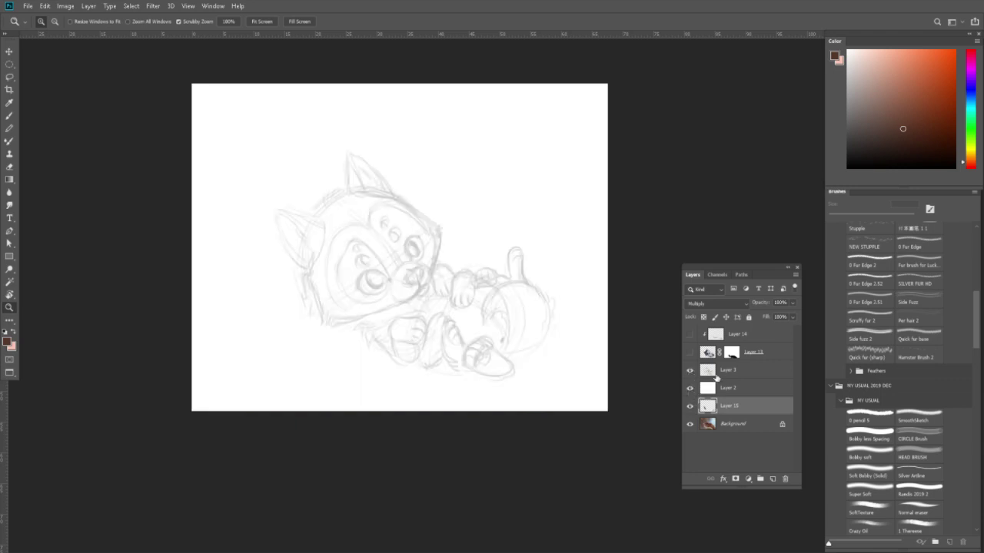
pyautogui.click(727, 373)
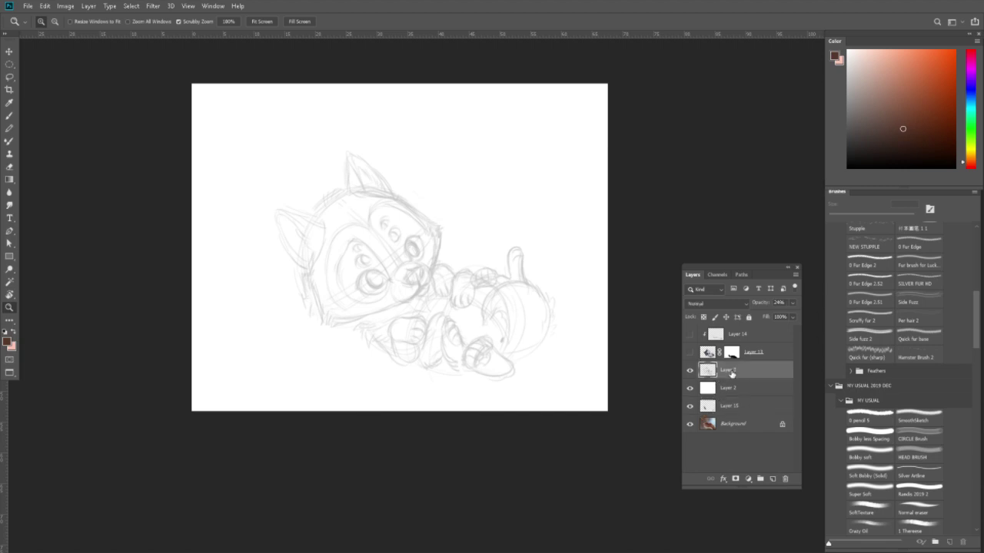
pyautogui.click(689, 369)
pyautogui.click(689, 352)
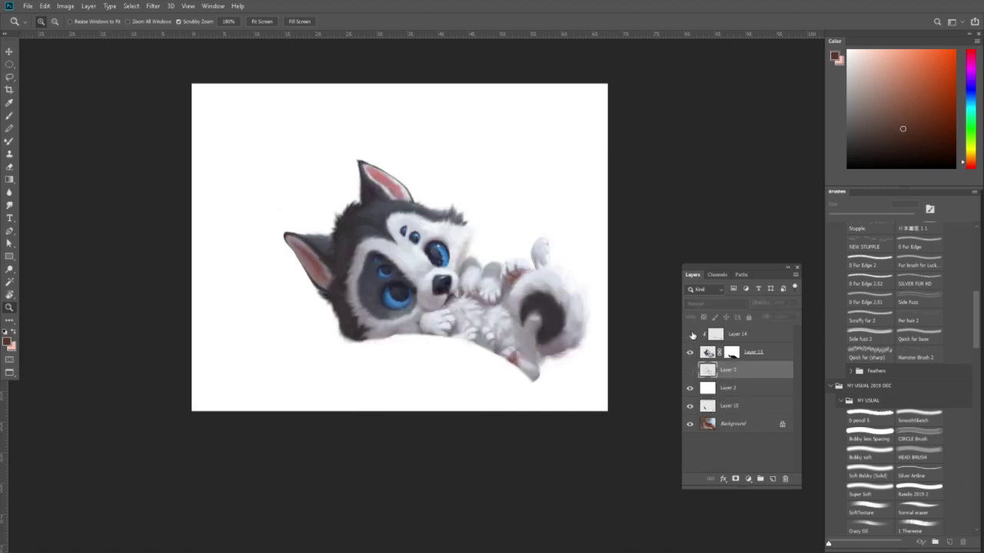
pyautogui.click(689, 334)
pyautogui.click(689, 370)
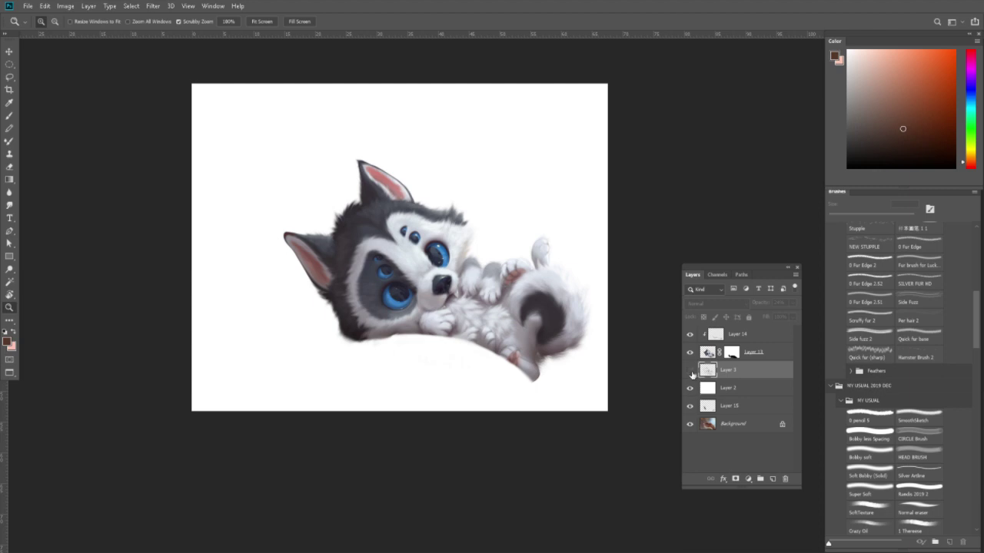
pyautogui.click(689, 370)
pyautogui.click(690, 388)
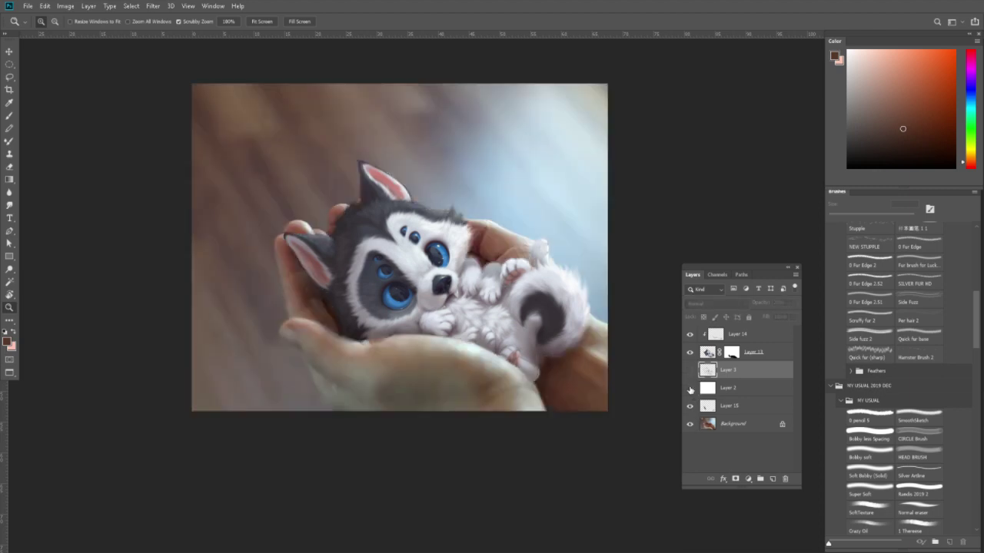
pyautogui.click(690, 388)
pyautogui.keyDown('alt'); pyautogui.click(529, 260); pyautogui.keyUp('alt')
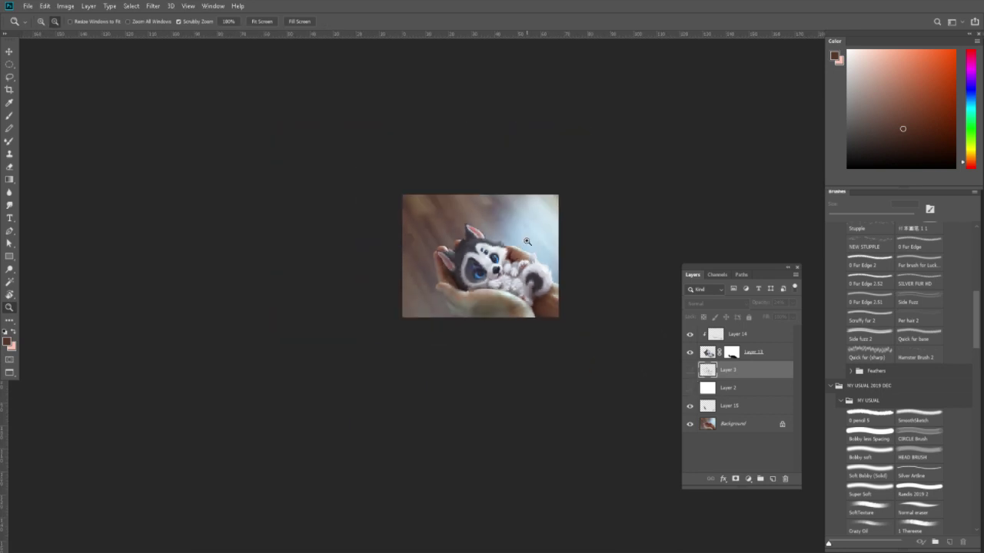
pyautogui.click(530, 260)
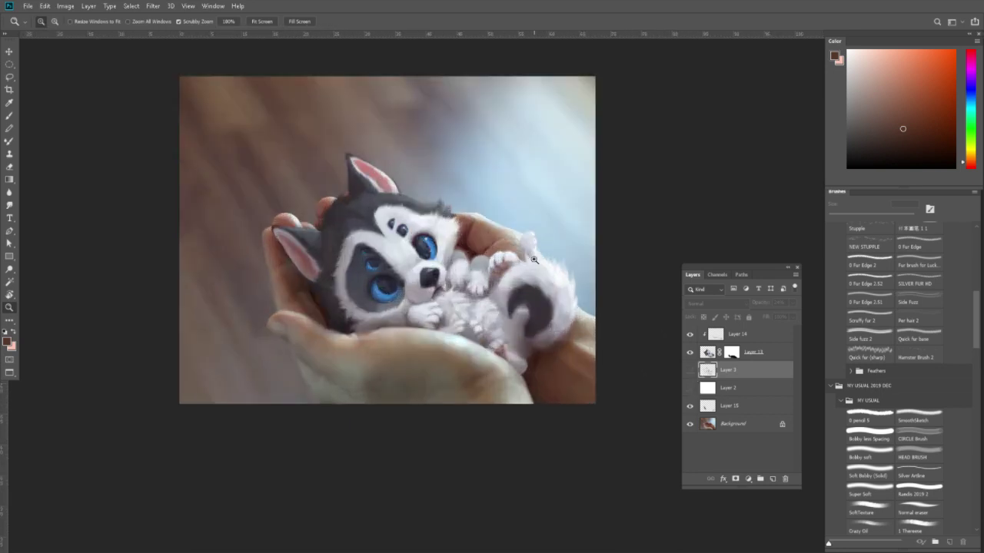
pyautogui.hotkey('ctrl', 'y')
pyautogui.hotkey('ctrl', 'y')
pyautogui.click(741, 335)
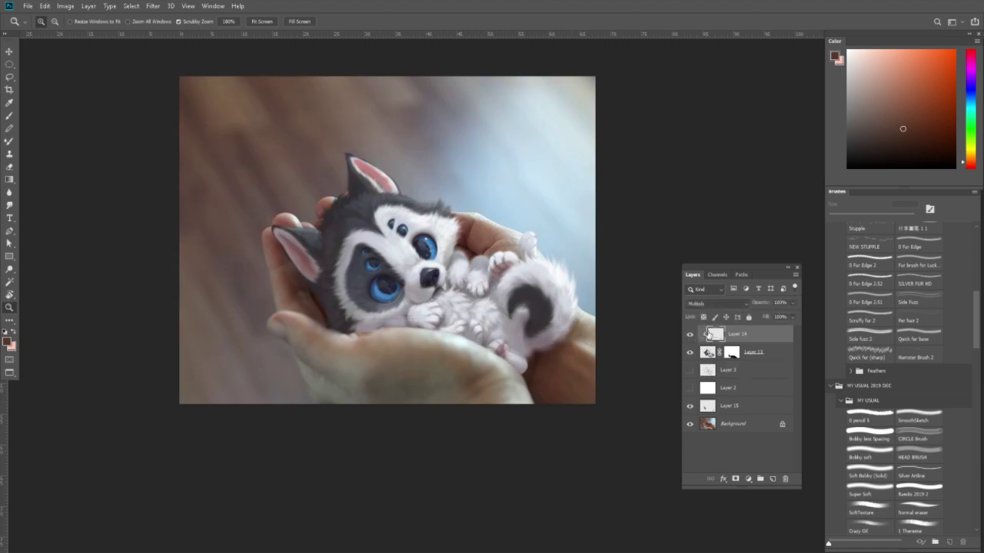
# Add a new layer on top, zoom into the raised paw, and pick a small soft round brush.
pyautogui.click(773, 479)
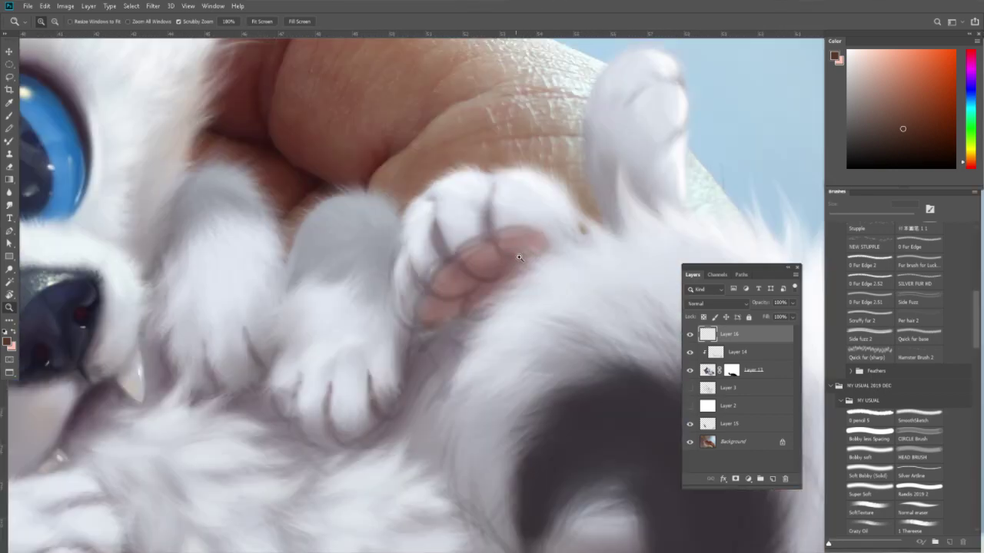
pyautogui.moveTo(505, 267); pyautogui.dragTo(528, 230)
pyautogui.press('b')
pyautogui.click(869, 436)
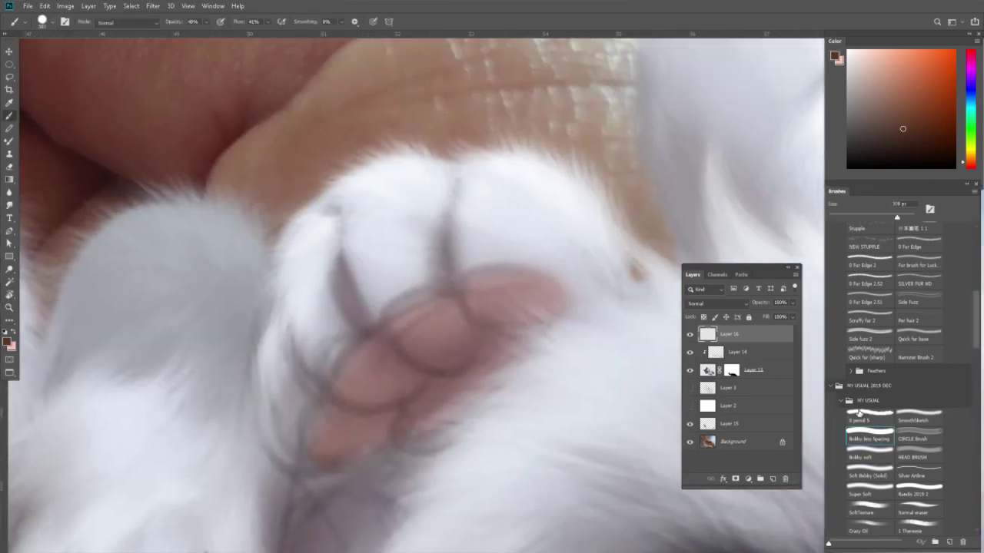
pyautogui.click(868, 455)
pyautogui.press('[')
pyautogui.press('[')
pyautogui.press('[')
# Sample and adjust pad pinks, then paint the paw pads smooth pink with a ~90 px brush.
pyautogui.keyDown('alt'); pyautogui.click(437, 327); pyautogui.keyUp('alt')
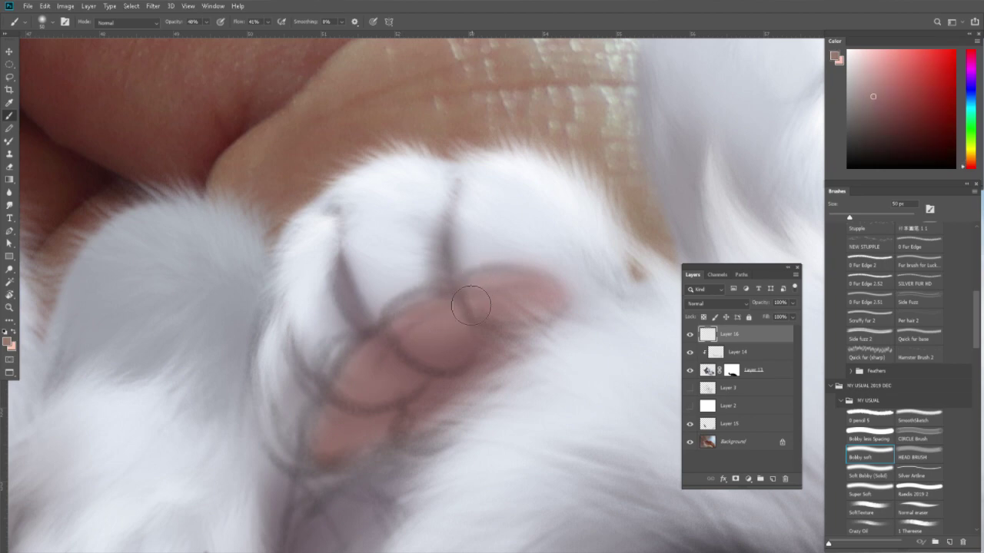
pyautogui.press(']')
pyautogui.press(']')
pyautogui.press(']')
pyautogui.click(893, 81)
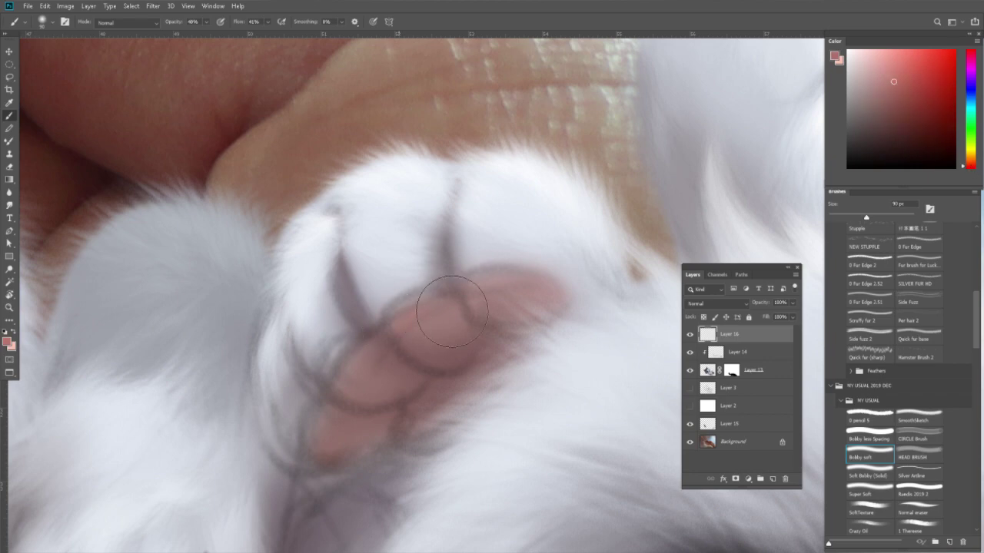
pyautogui.keyDown('alt'); pyautogui.click(500, 284); pyautogui.keyUp('alt')
pyautogui.keyDown('alt'); pyautogui.click(379, 352); pyautogui.keyUp('alt')
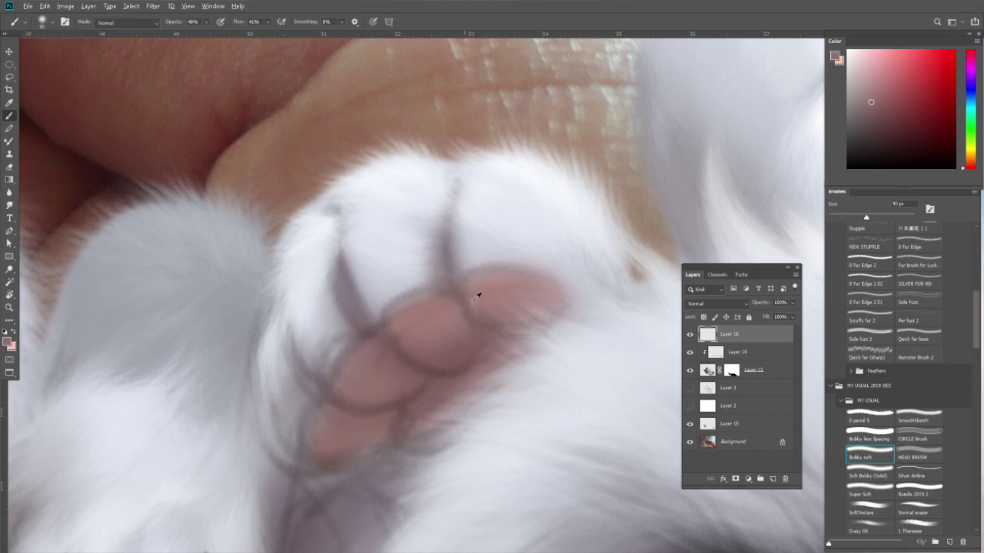
pyautogui.keyDown('alt'); pyautogui.click(465, 322); pyautogui.keyUp('alt')
pyautogui.click(971, 52)
pyautogui.moveTo(503, 324)
pyautogui.mouseDown()
pyautogui.moveTo(451, 345)
pyautogui.moveTo(417, 325)
pyautogui.moveTo(432, 356)
pyautogui.moveTo(473, 329)
pyautogui.mouseUp()
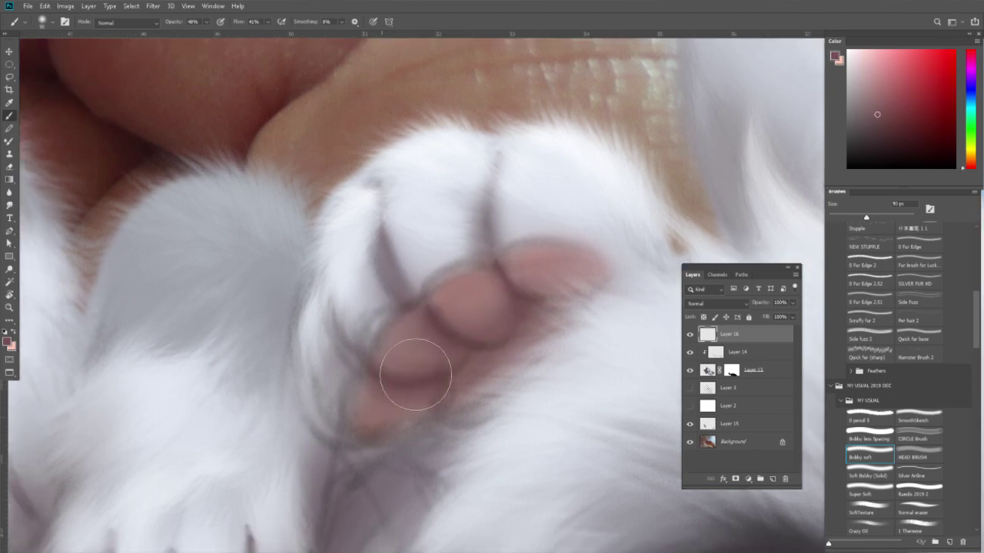
# Resample the pad pinks and reshape the lower paw pad in a darker pink.
pyautogui.keyDown('alt'); pyautogui.click(383, 354); pyautogui.keyUp('alt')
pyautogui.keyDown('alt'); pyautogui.click(429, 312); pyautogui.keyUp('alt')
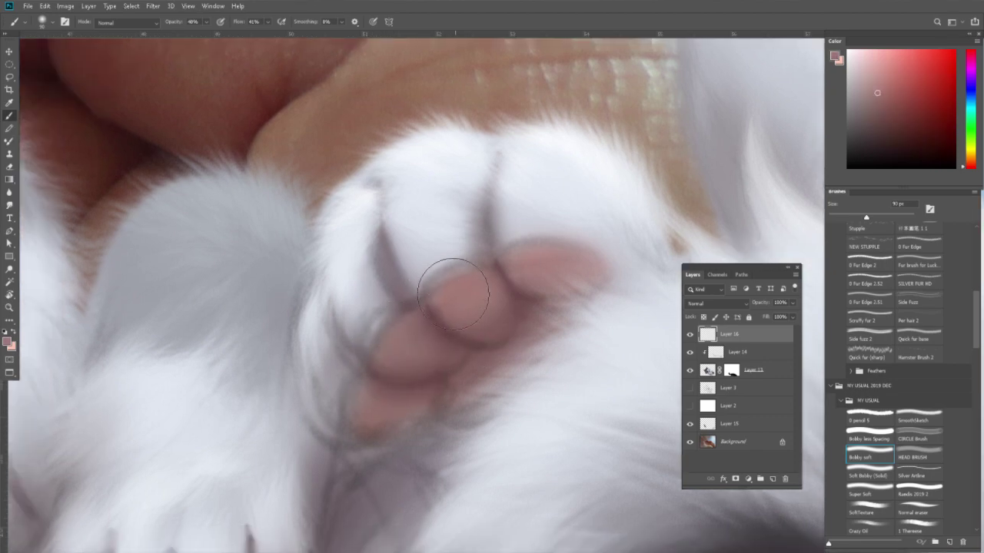
pyautogui.keyDown('alt'); pyautogui.click(398, 352); pyautogui.keyUp('alt')
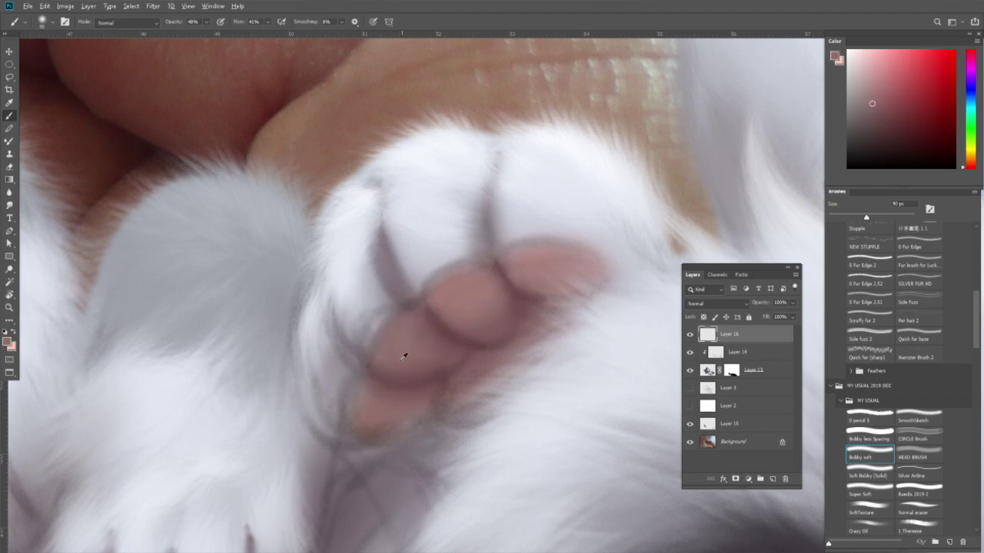
pyautogui.moveTo(398, 363); pyautogui.dragTo(377, 385)
pyautogui.keyDown('alt'); pyautogui.click(377, 386); pyautogui.keyUp('alt')
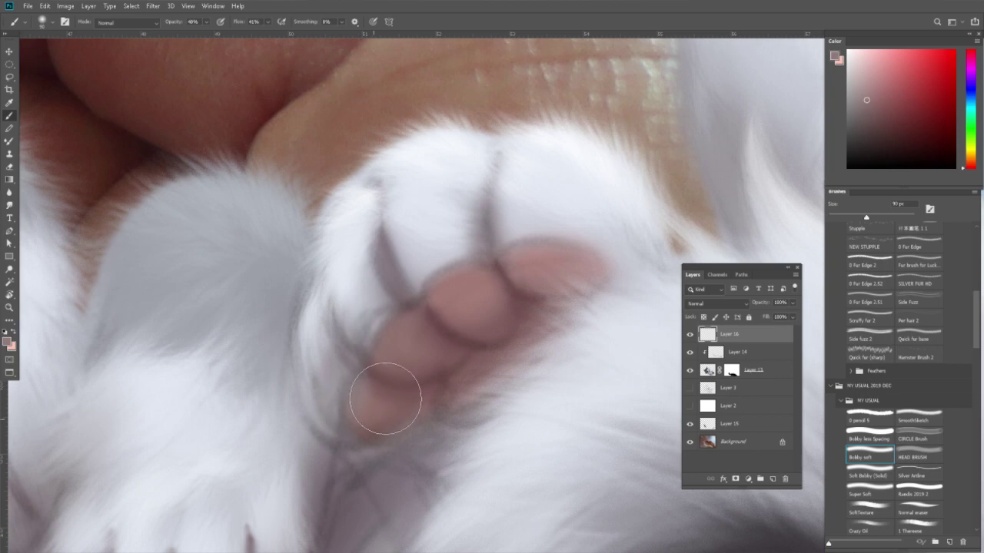
# Round out the toe pads in pink with the tighter-spaced soft brush, sampling pad shades.
pyautogui.click(883, 431)
pyautogui.keyDown('alt'); pyautogui.click(531, 253); pyautogui.keyUp('alt')
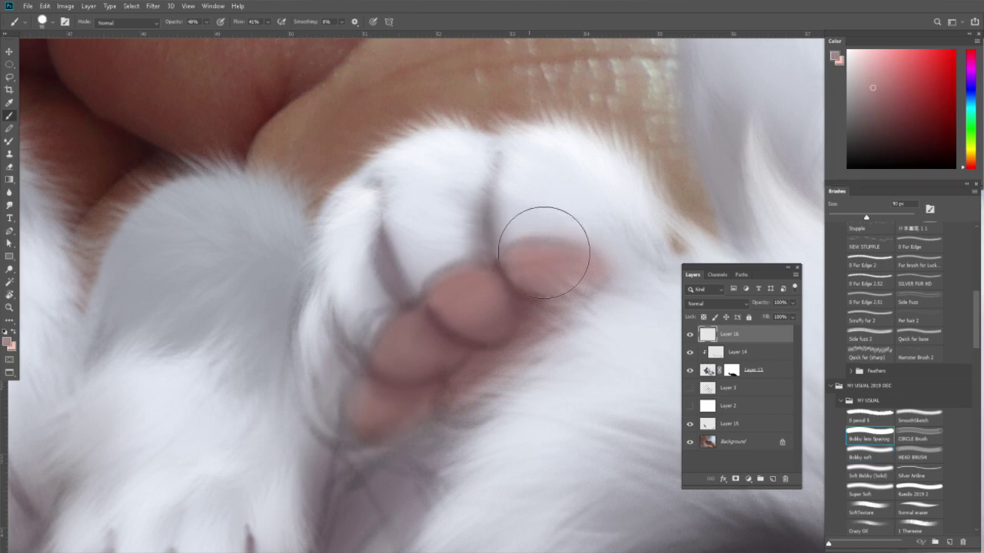
pyautogui.moveTo(437, 293)
pyautogui.mouseDown()
pyautogui.moveTo(471, 275)
pyautogui.moveTo(411, 330)
pyautogui.mouseUp()
pyautogui.keyDown('alt'); pyautogui.click(407, 323); pyautogui.keyUp('alt')
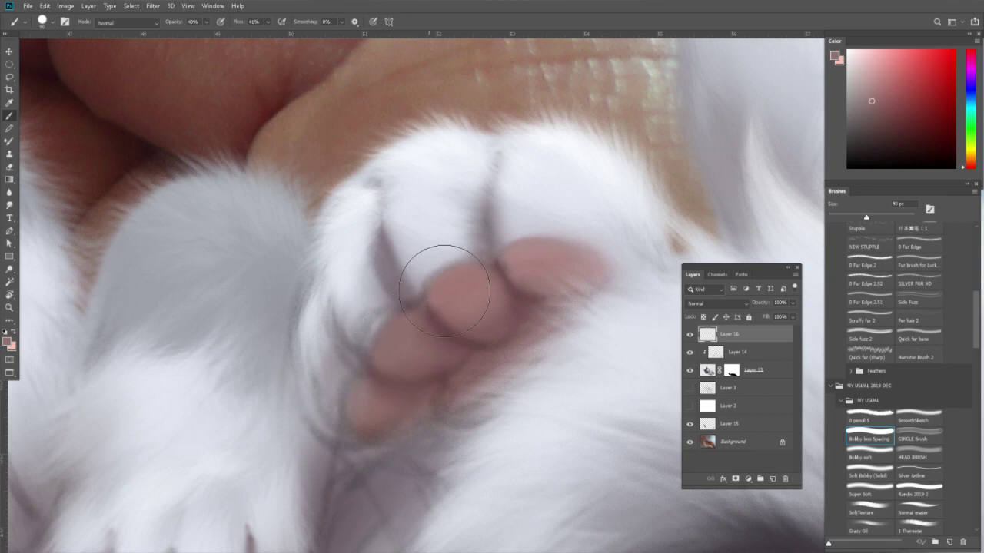
pyautogui.keyDown('alt'); pyautogui.click(368, 388); pyautogui.keyUp('alt')
pyautogui.keyDown('alt'); pyautogui.click(398, 332); pyautogui.keyUp('alt')
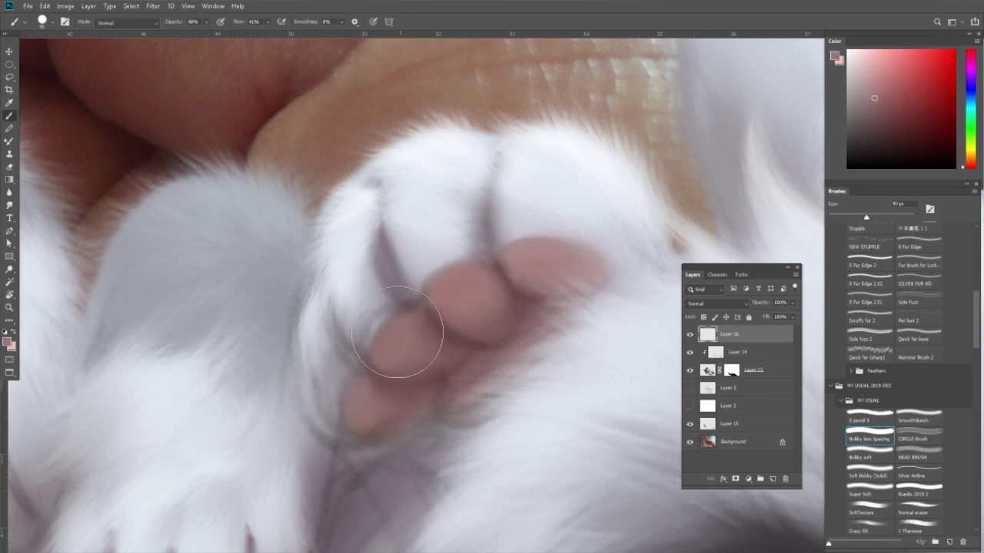
pyautogui.keyDown('alt'); pyautogui.click(452, 291); pyautogui.keyUp('alt')
# Select a smaller fur-edge brush for painting the paw.
pyautogui.press('r')
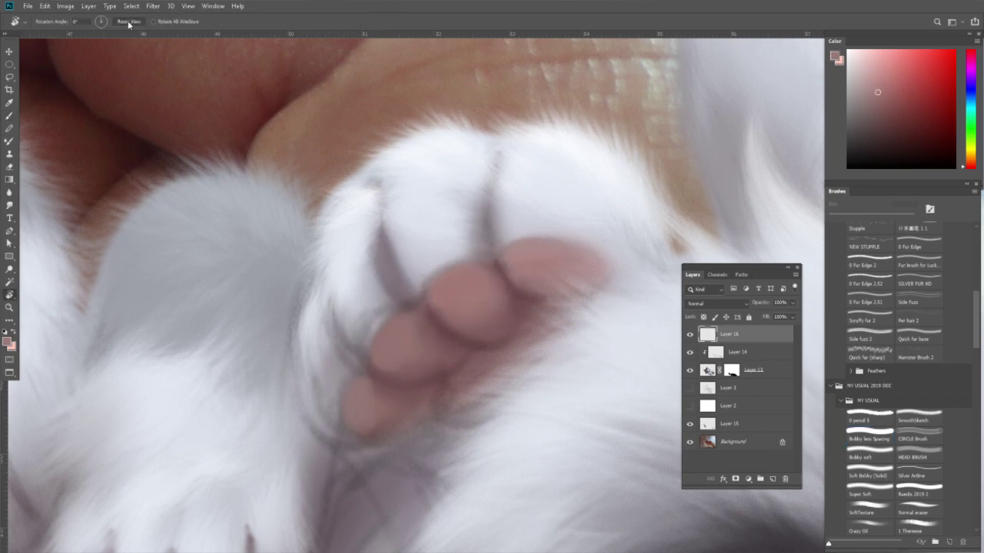
pyautogui.press('b')
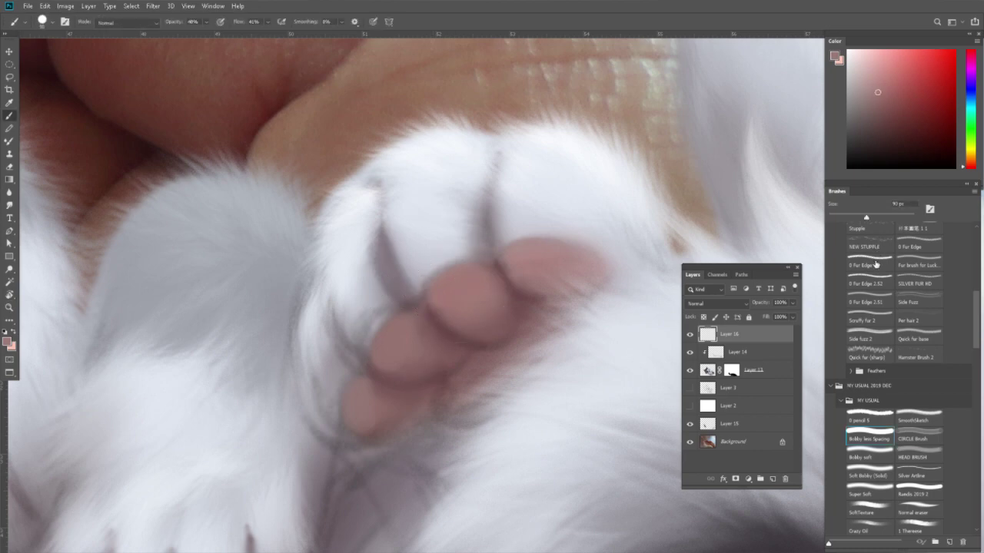
pyautogui.click(871, 265)
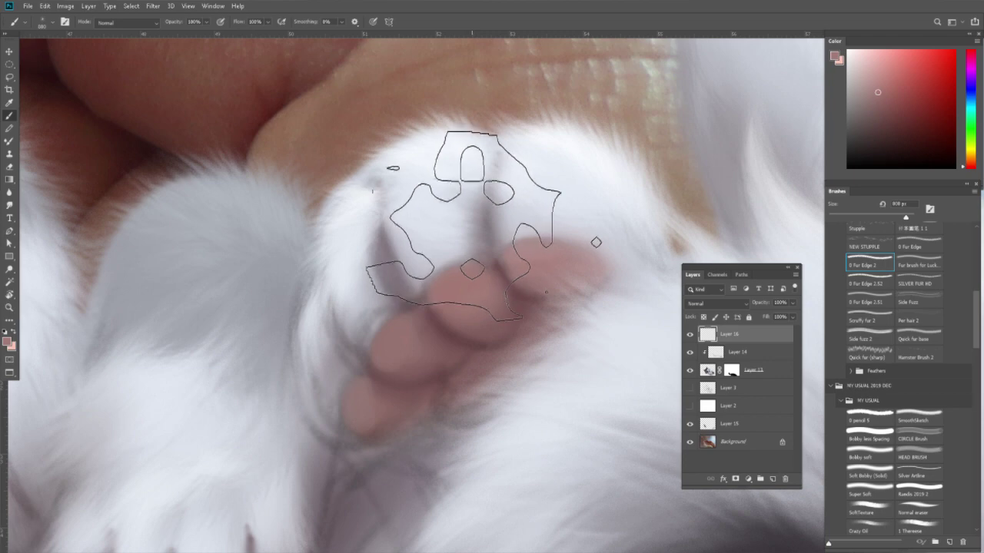
pyautogui.press('[')
pyautogui.press('[')
pyautogui.press('[')
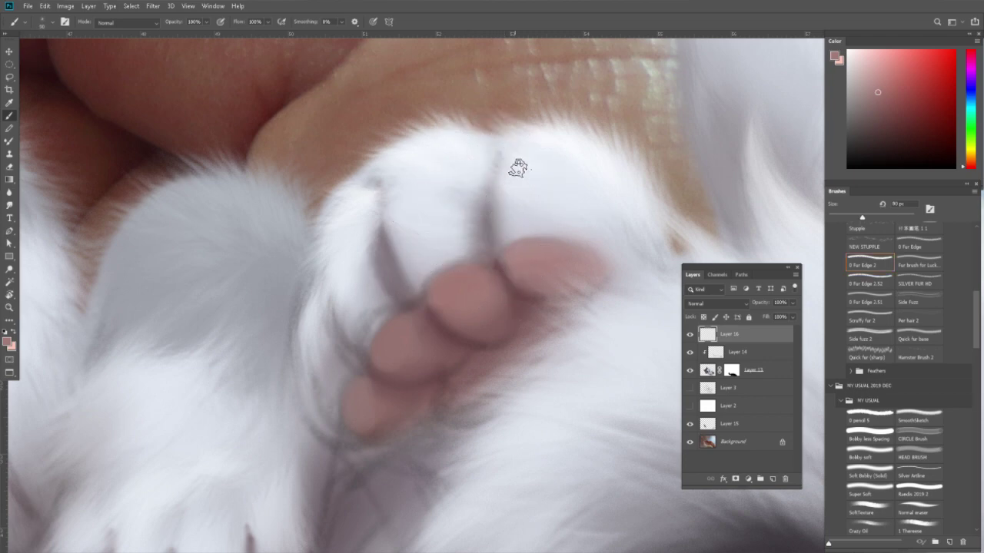
# Sample near-white, warm grey and bluish fur tones from the paw and hand.
pyautogui.keyDown('alt'); pyautogui.click(490, 192); pyautogui.keyUp('alt')
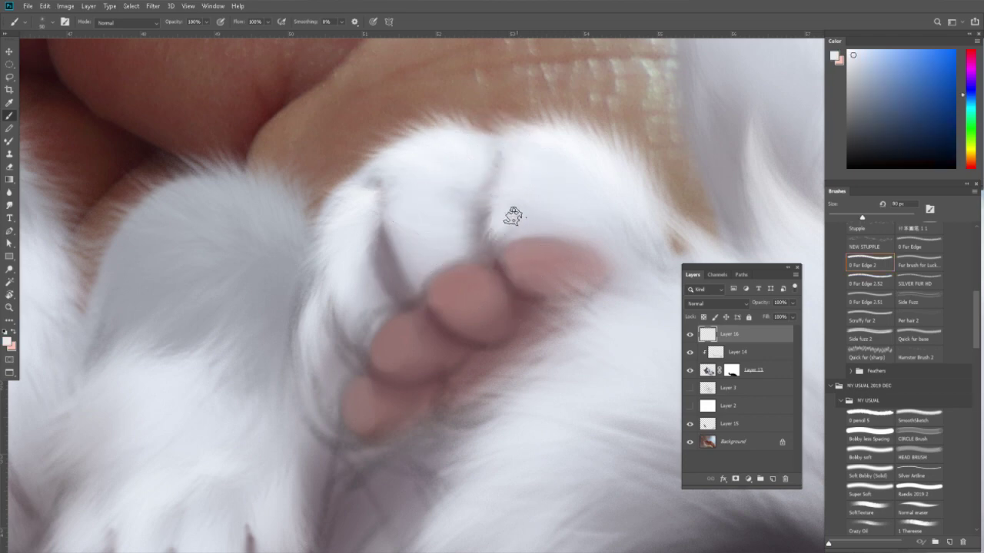
pyautogui.keyDown('alt'); pyautogui.click(509, 223); pyautogui.keyUp('alt')
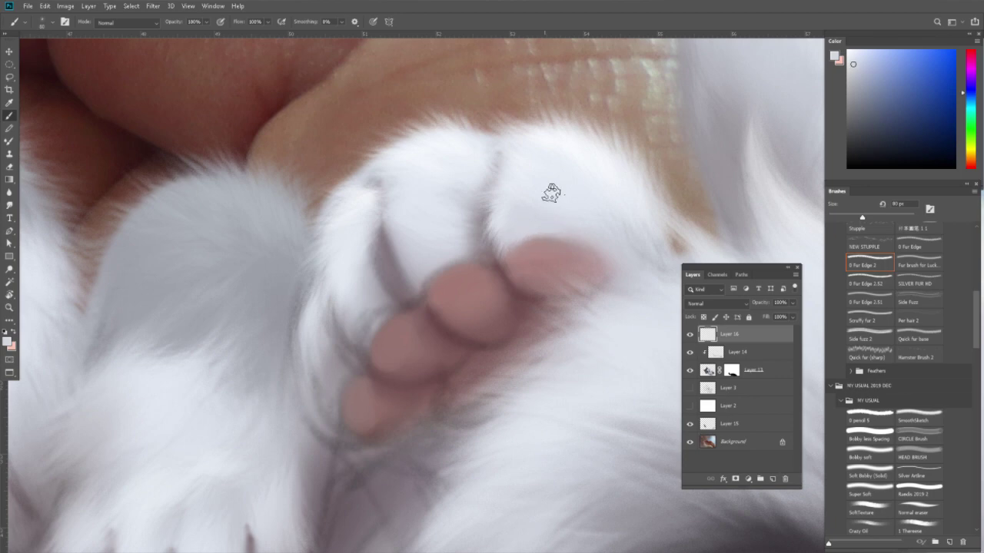
pyautogui.keyDown('alt'); pyautogui.click(551, 194); pyautogui.keyUp('alt')
pyautogui.click(970, 153)
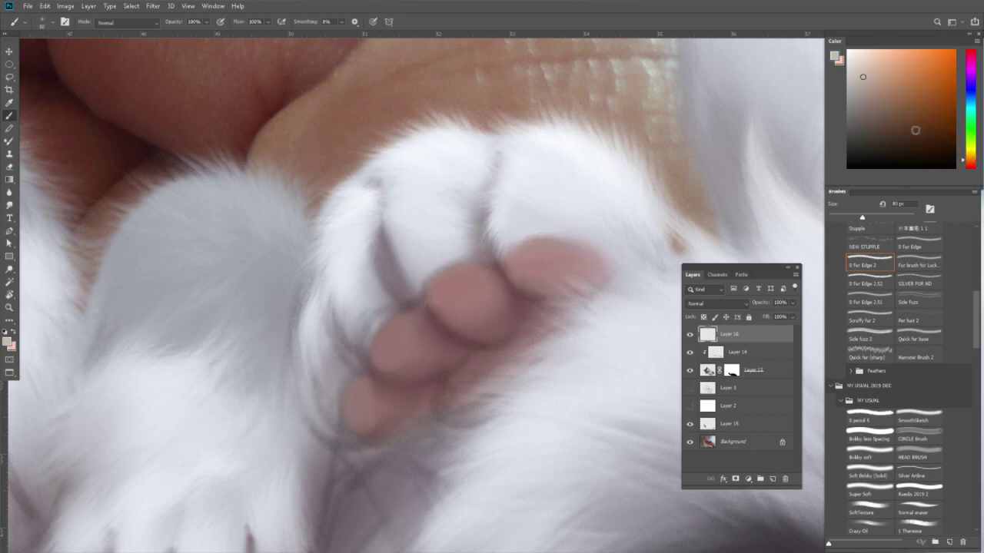
pyautogui.keyDown('alt'); pyautogui.click(542, 227); pyautogui.keyUp('alt')
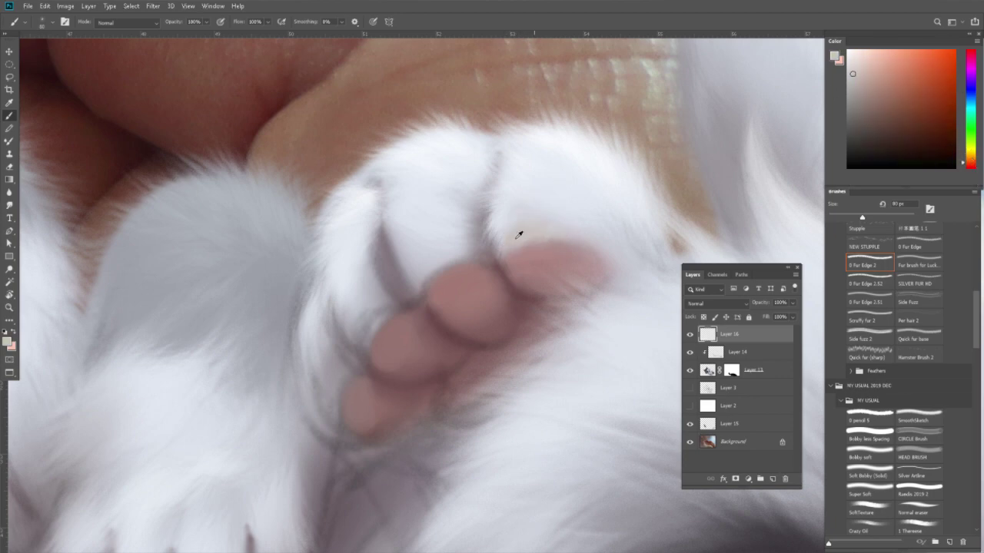
pyautogui.keyDown('alt'); pyautogui.click(532, 213); pyautogui.keyUp('alt')
pyautogui.keyDown('alt'); pyautogui.click(551, 226); pyautogui.keyUp('alt')
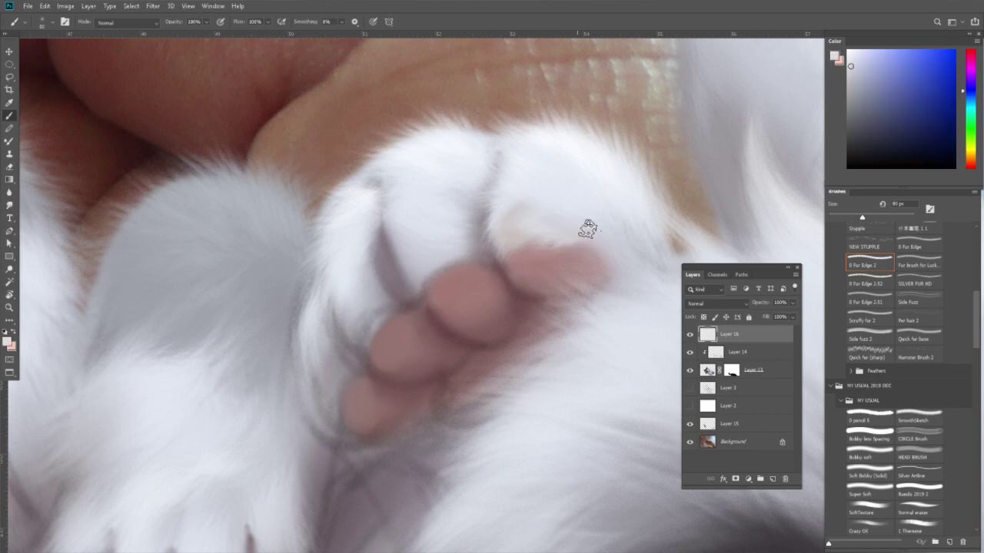
pyautogui.scroll(-5, 584, 322)
pyautogui.scroll(2, 581, 440)
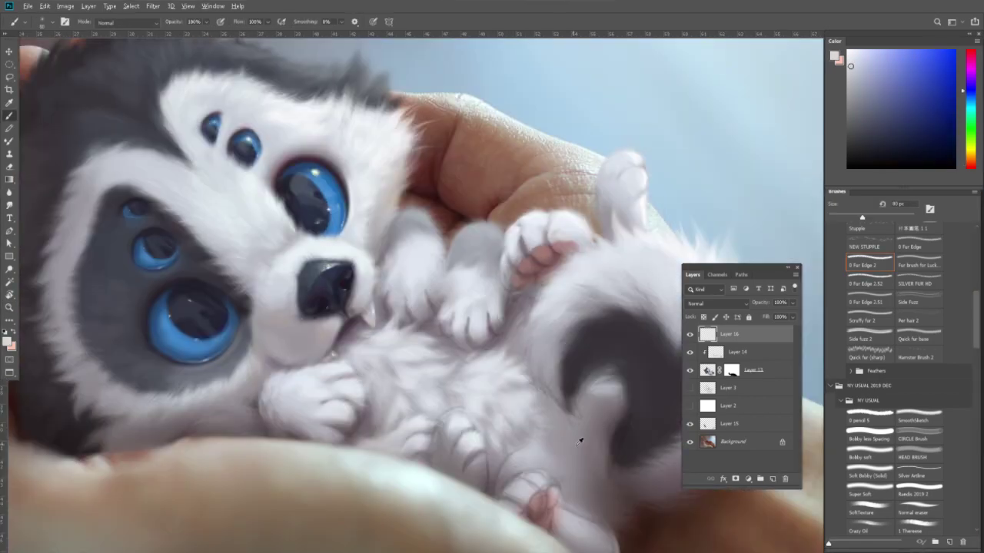
pyautogui.keyDown('alt'); pyautogui.click(557, 187); pyautogui.keyUp('alt')
# Zoom onto the paw and sample pale bluish, pinkish-grey and lavender-white fur colours.
pyautogui.press('z')
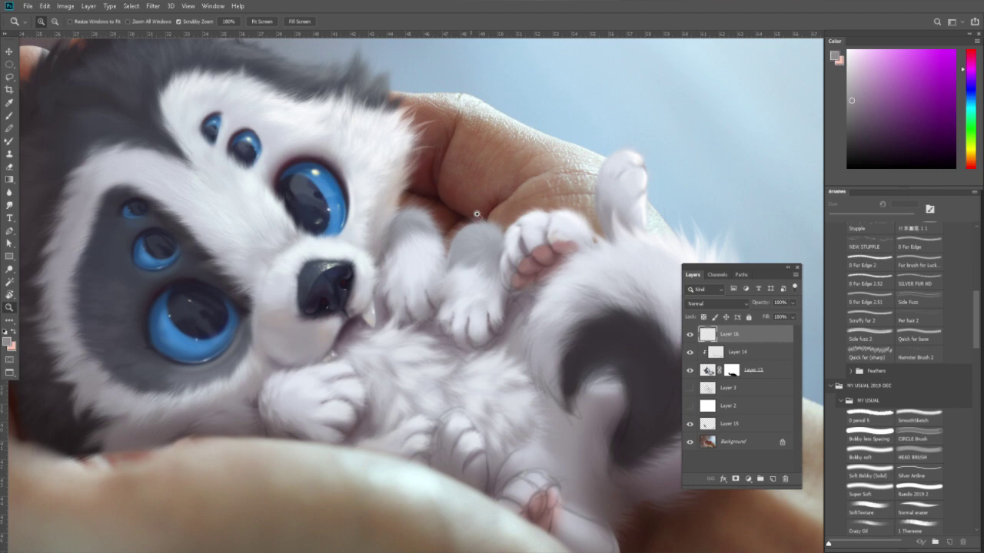
pyautogui.press('b')
pyautogui.scroll(3, 500, 223)
pyautogui.scroll(3, 561, 269)
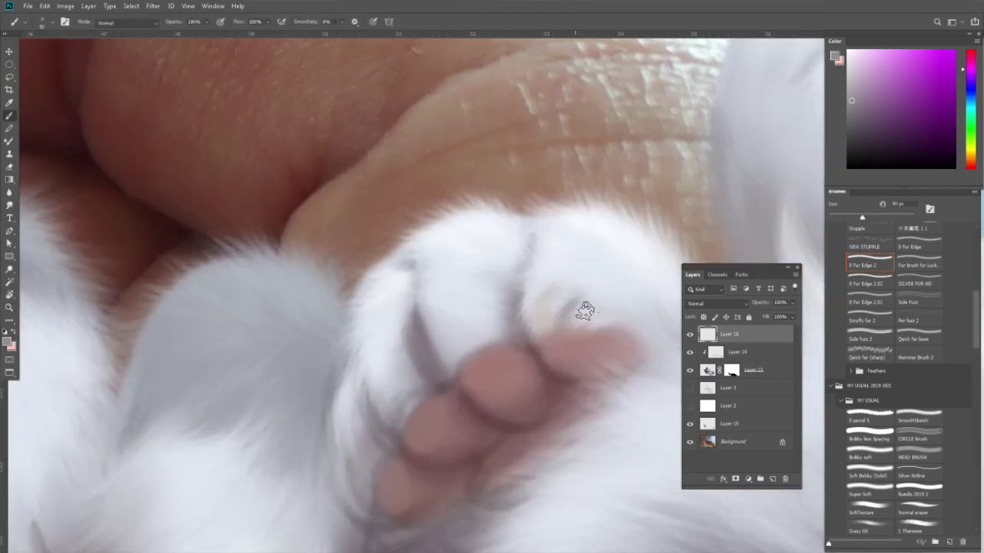
pyautogui.keyDown('alt'); pyautogui.click(533, 323); pyautogui.keyUp('alt')
pyautogui.keyDown('alt'); pyautogui.click(538, 300); pyautogui.keyUp('alt')
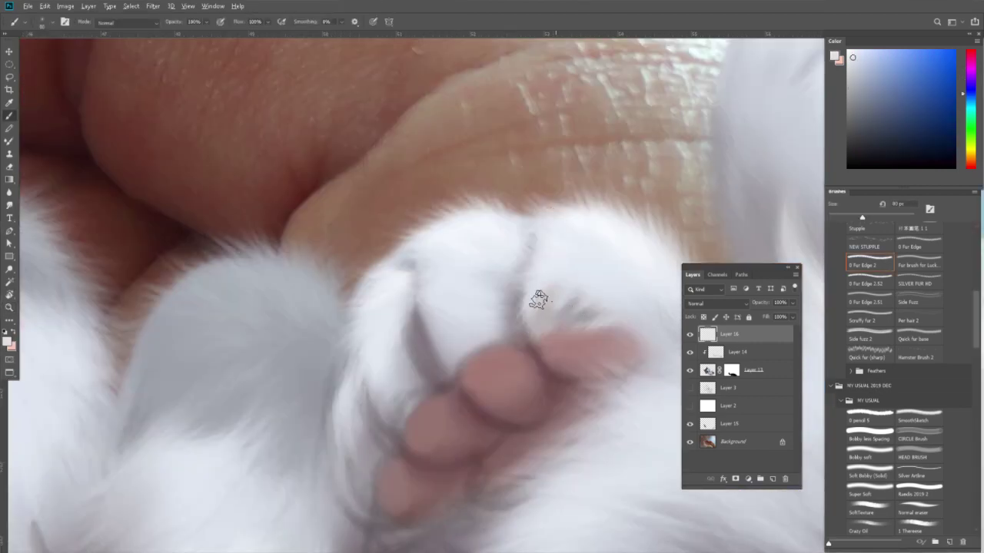
pyautogui.keyDown('alt'); pyautogui.click(552, 311); pyautogui.keyUp('alt')
pyautogui.keyDown('alt'); pyautogui.click(570, 300); pyautogui.keyUp('alt')
pyautogui.keyDown('alt'); pyautogui.click(584, 315); pyautogui.keyUp('alt')
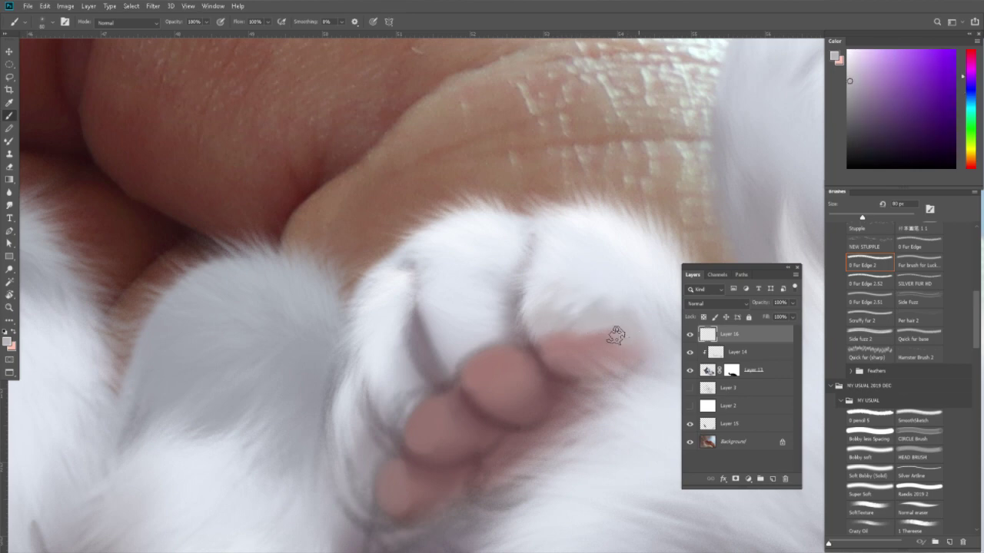
pyautogui.keyDown('alt'); pyautogui.click(558, 361); pyautogui.keyUp('alt')
pyautogui.keyDown('alt'); pyautogui.click(471, 328); pyautogui.keyUp('alt')
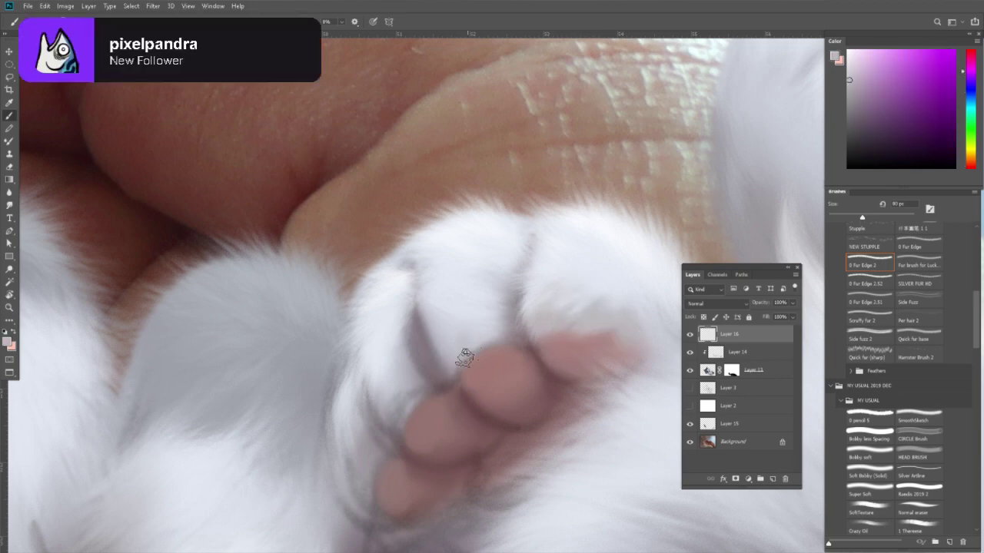
# Centre and zoom in on the paw and toe beans, picking a white fur colour.
pyautogui.scroll(1, 497, 327)
pyautogui.scroll(1, 530, 254)
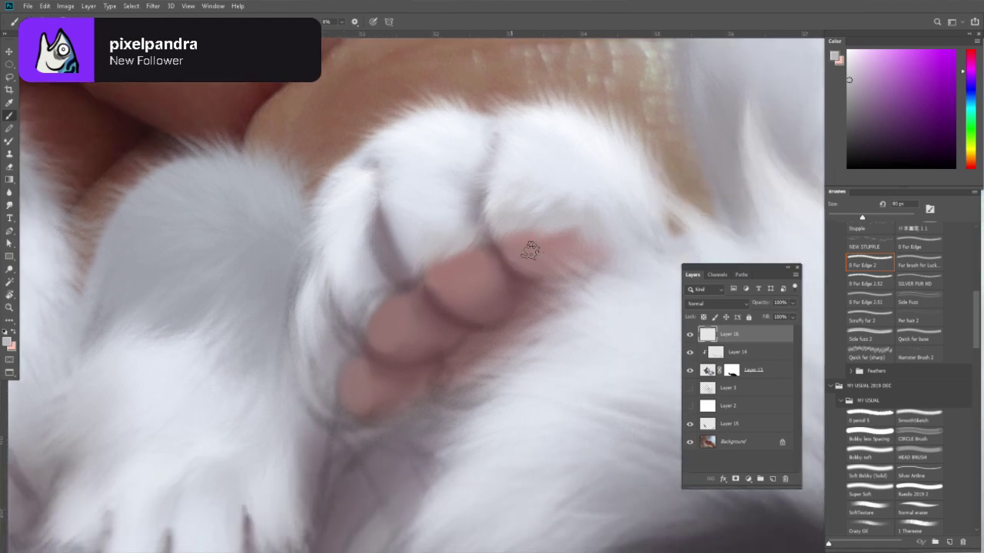
pyautogui.moveTo(497, 266); pyautogui.dragTo(564, 358)
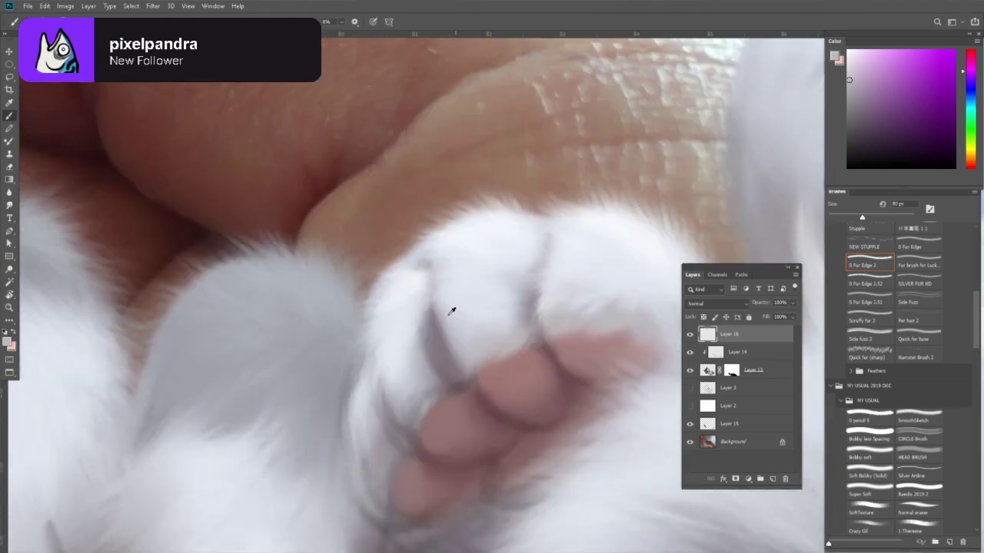
pyautogui.keyDown('alt'); pyautogui.click(471, 352); pyautogui.keyUp('alt')
pyautogui.keyDown('alt'); pyautogui.click(417, 320); pyautogui.keyUp('alt')
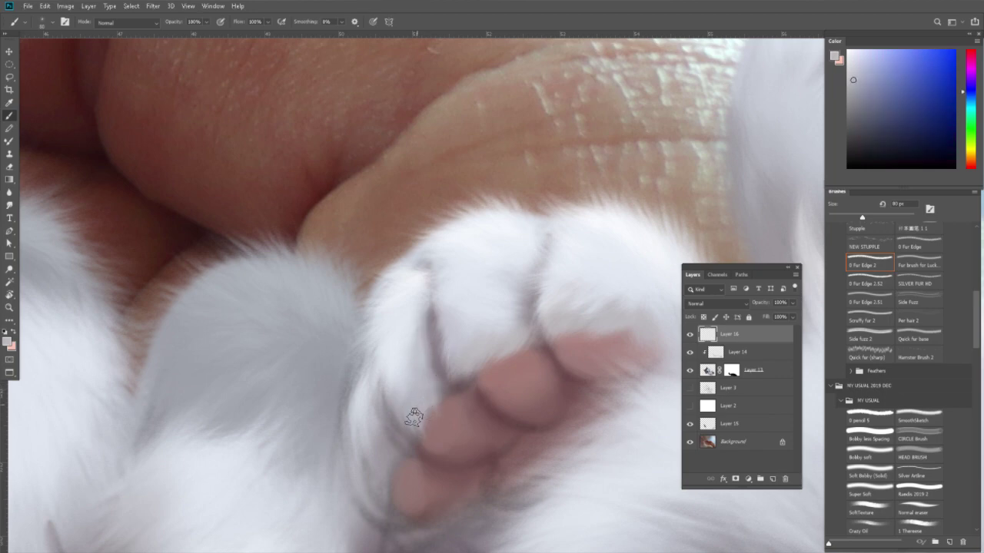
pyautogui.keyDown('alt'); pyautogui.click(360, 353); pyautogui.keyUp('alt')
pyautogui.moveTo(424, 318); pyautogui.dragTo(439, 371)
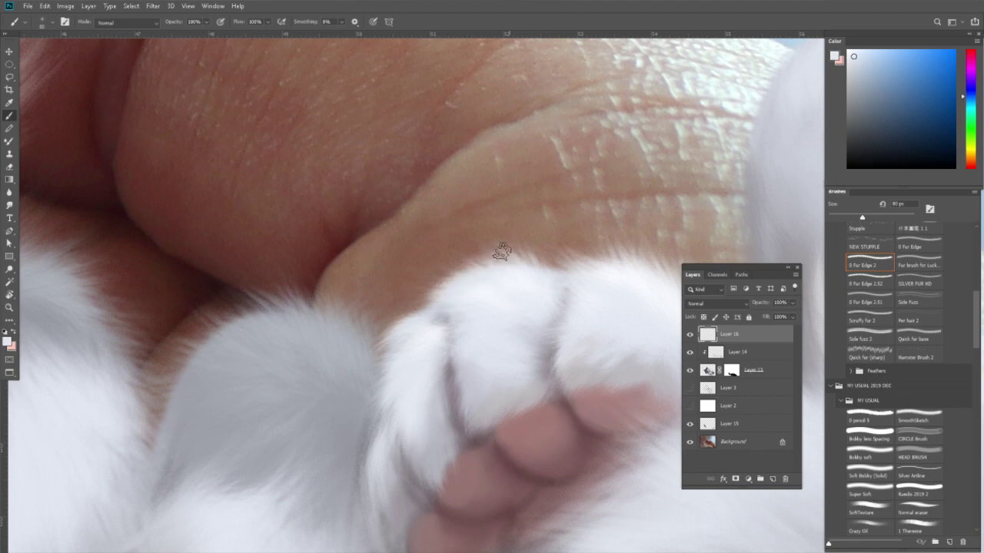
pyautogui.moveTo(612, 266)
pyautogui.mouseDown()
pyautogui.moveTo(554, 276)
pyautogui.moveTo(560, 268)
pyautogui.mouseUp()
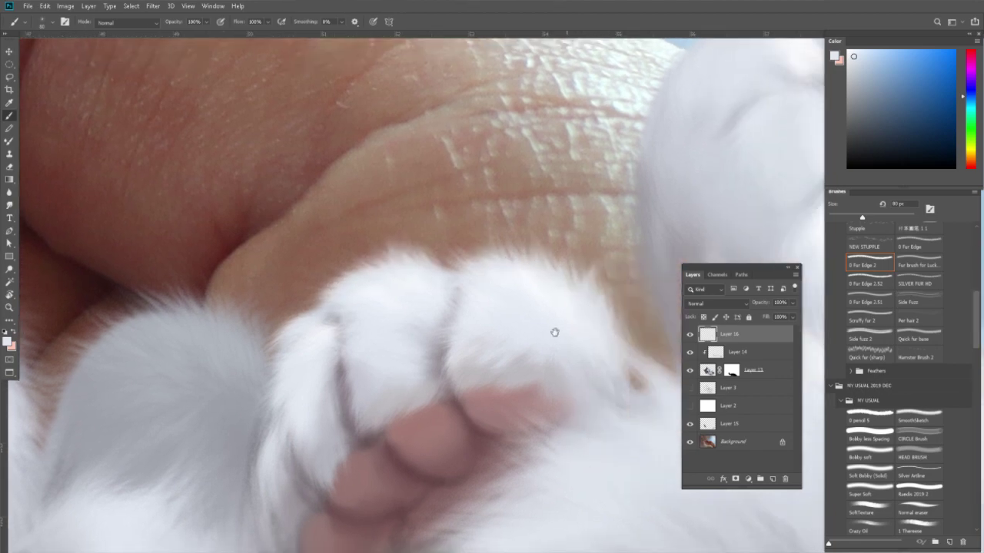
pyautogui.moveTo(555, 332); pyautogui.dragTo(575, 266)
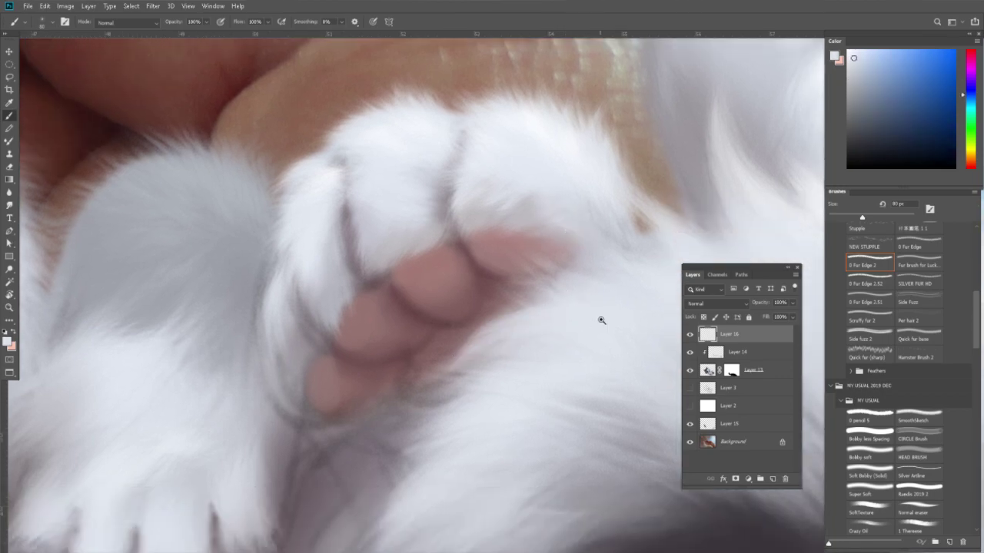
pyautogui.moveTo(601, 320); pyautogui.dragTo(618, 326)
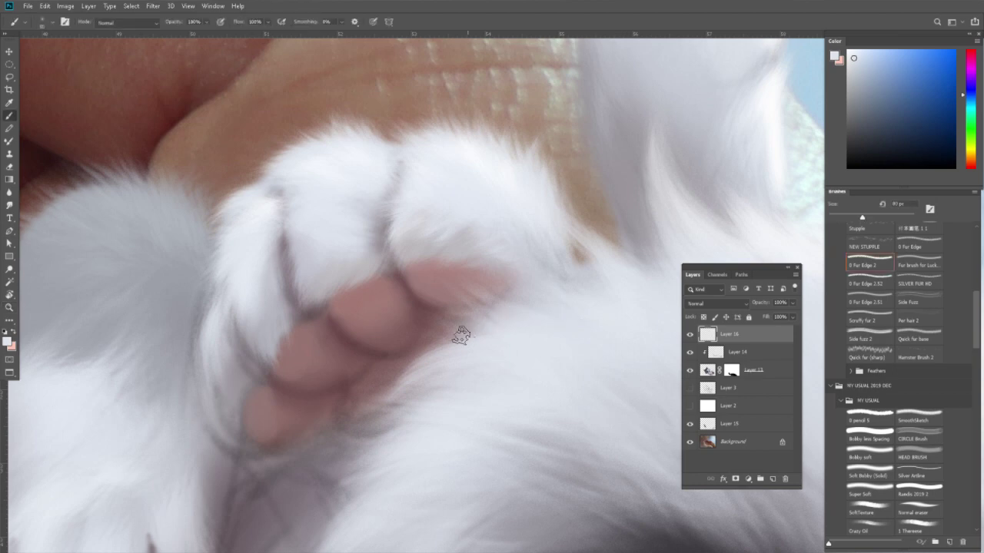
# Undo trial white fur strokes over the pink pad and enlarge the brush to 100 px.
pyautogui.moveTo(461, 335); pyautogui.dragTo(472, 330)
pyautogui.moveTo(467, 279); pyautogui.dragTo(493, 284)
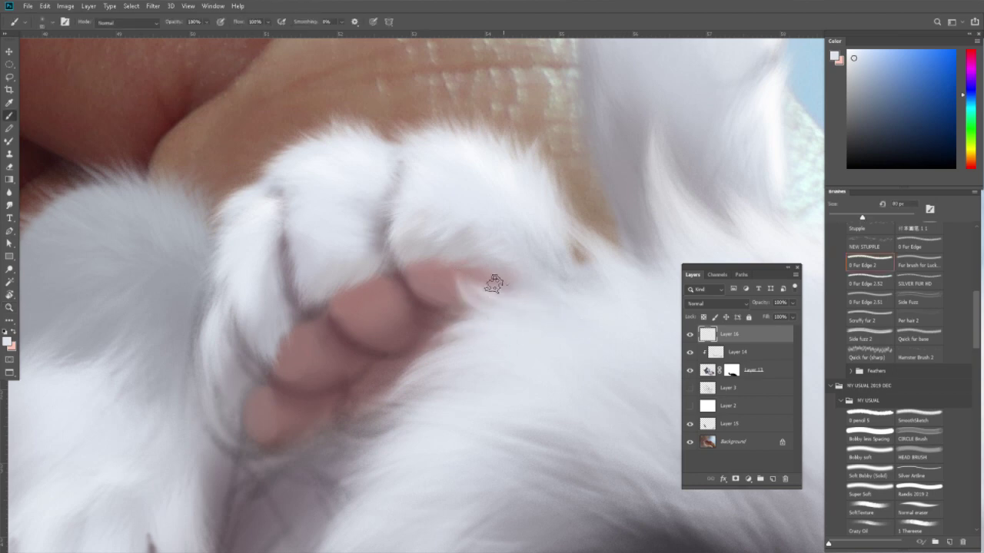
pyautogui.hotkey('ctrl', 'z')
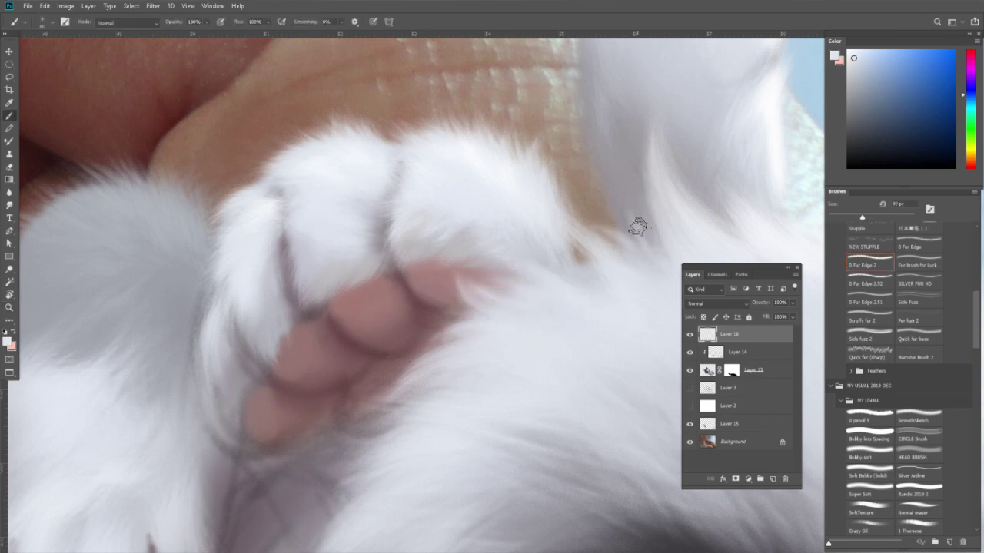
pyautogui.moveTo(663, 264); pyautogui.dragTo(607, 266)
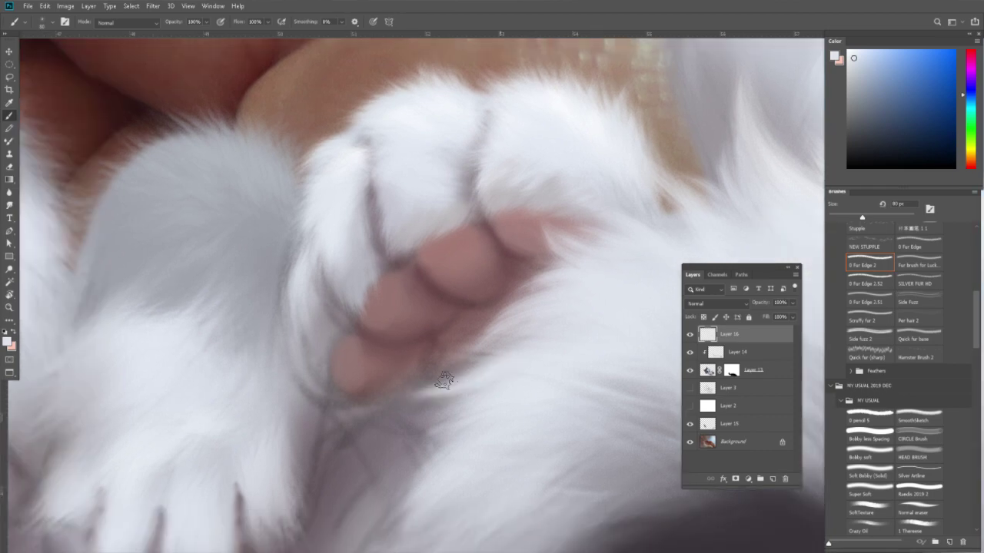
pyautogui.press(']')
pyautogui.press(']')
pyautogui.moveTo(508, 404); pyautogui.dragTo(494, 351)
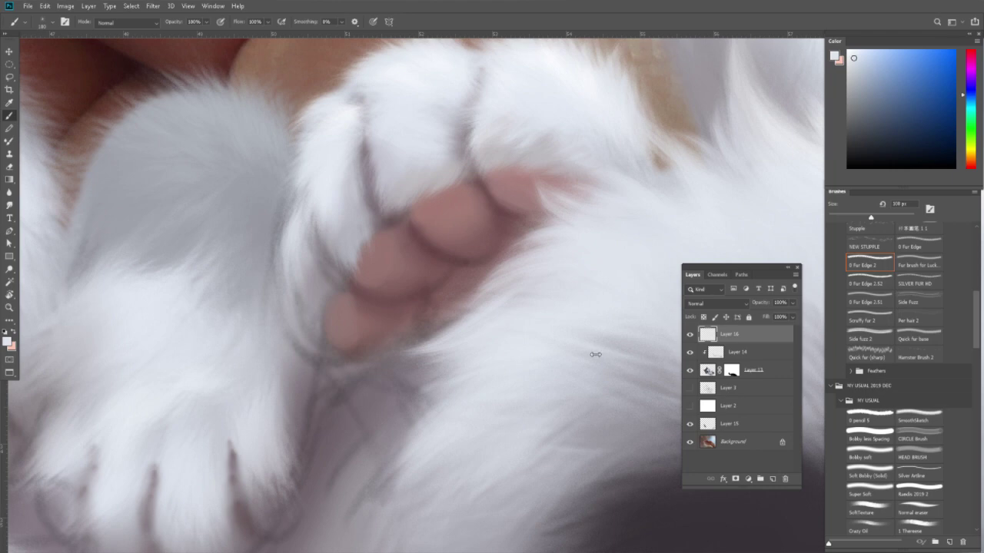
# Sample the dark fur colour and paint pointed strands along the patch edge.
pyautogui.scroll(-1, 406, 383)
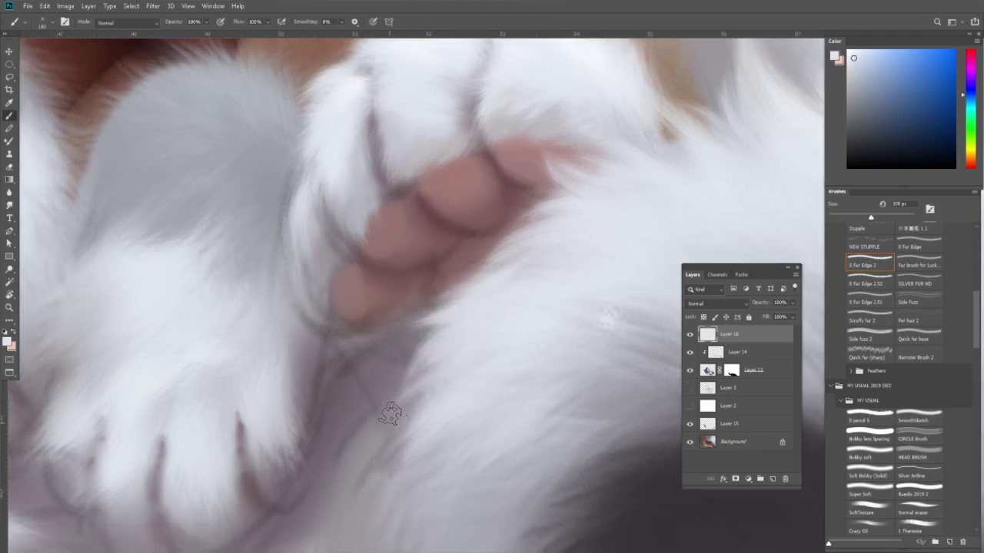
pyautogui.scroll(-1, 408, 392)
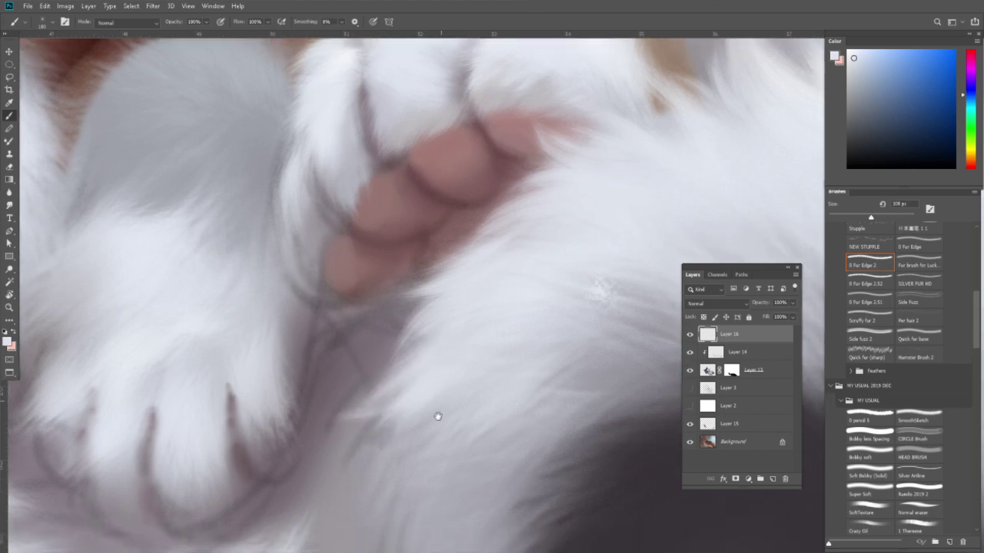
pyautogui.scroll(-1, 430, 411)
pyautogui.scroll(-1, 438, 408)
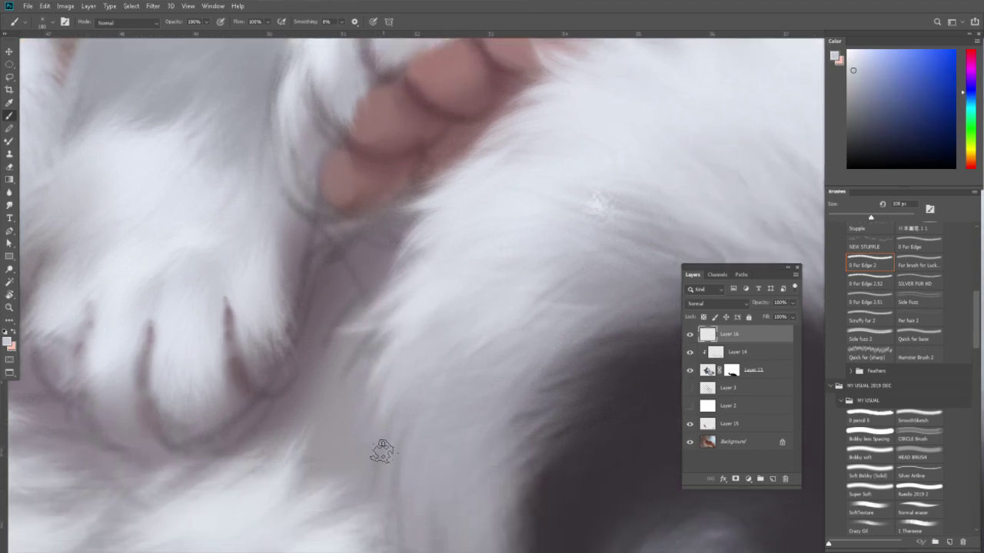
pyautogui.hscroll(2, 549, 367)
pyautogui.keyDown('alt'); pyautogui.click(523, 358); pyautogui.keyUp('alt')
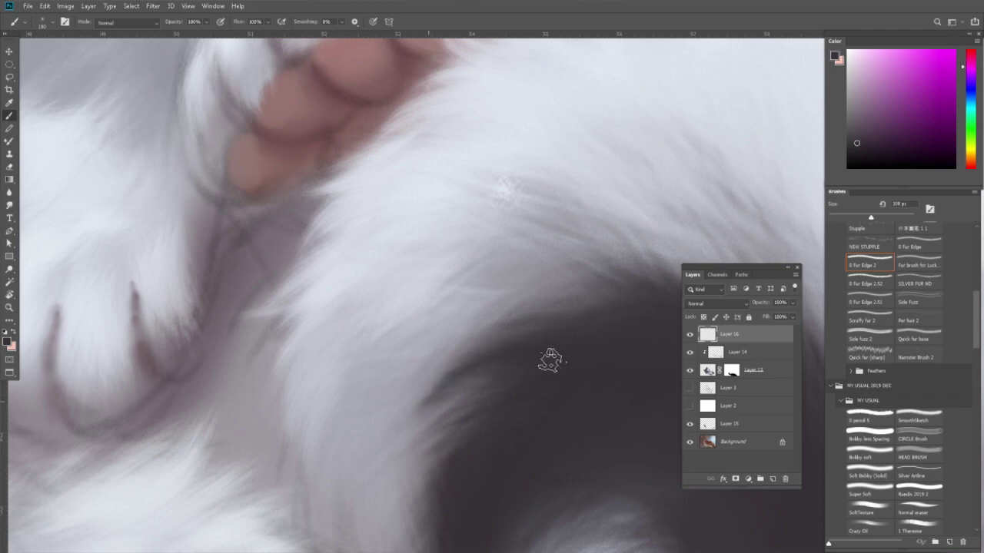
pyautogui.hscroll(1, 461, 332)
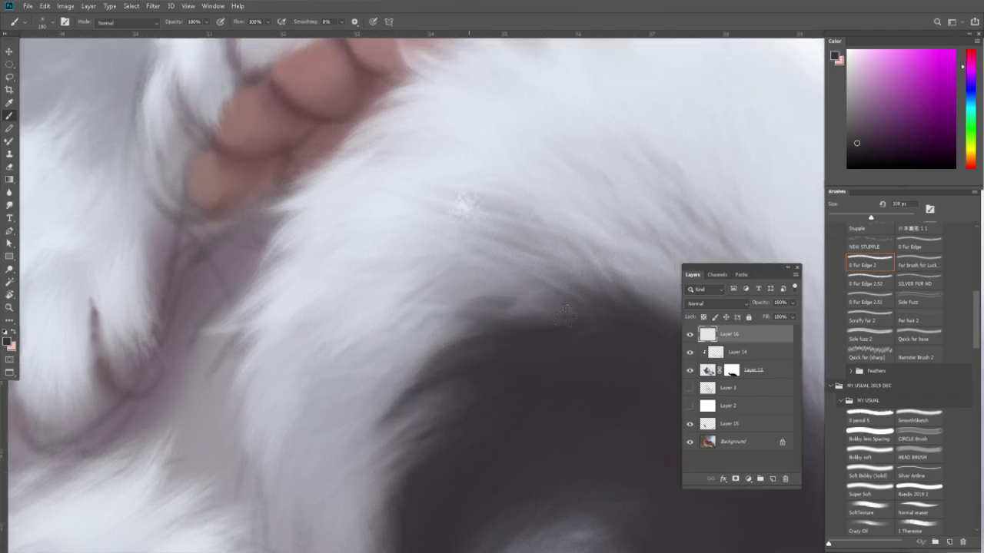
pyautogui.hscroll(3, 630, 333)
pyautogui.moveTo(440, 329); pyautogui.dragTo(428, 271)
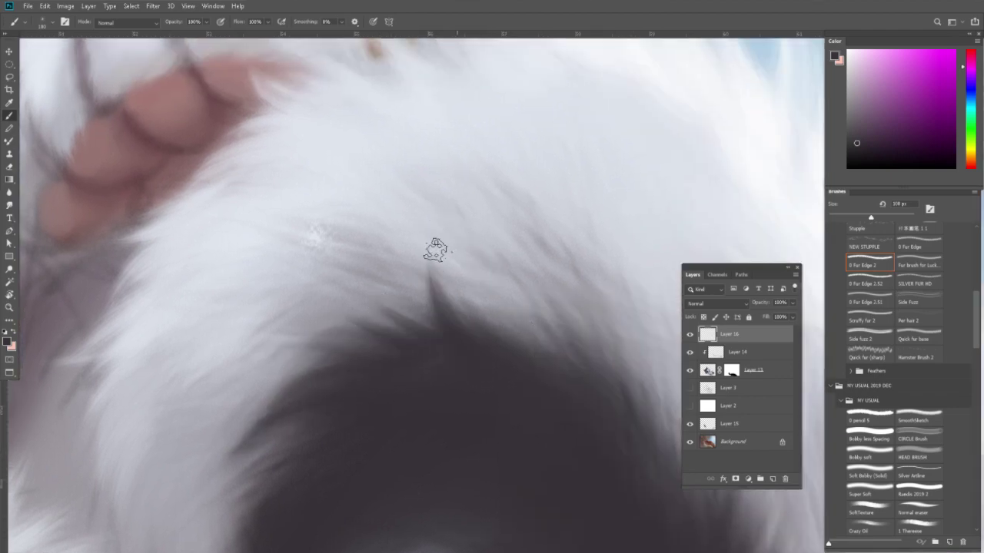
pyautogui.moveTo(461, 342)
pyautogui.mouseDown()
pyautogui.moveTo(434, 253)
pyautogui.moveTo(407, 281)
pyautogui.mouseUp()
pyautogui.moveTo(530, 361); pyautogui.dragTo(469, 284)
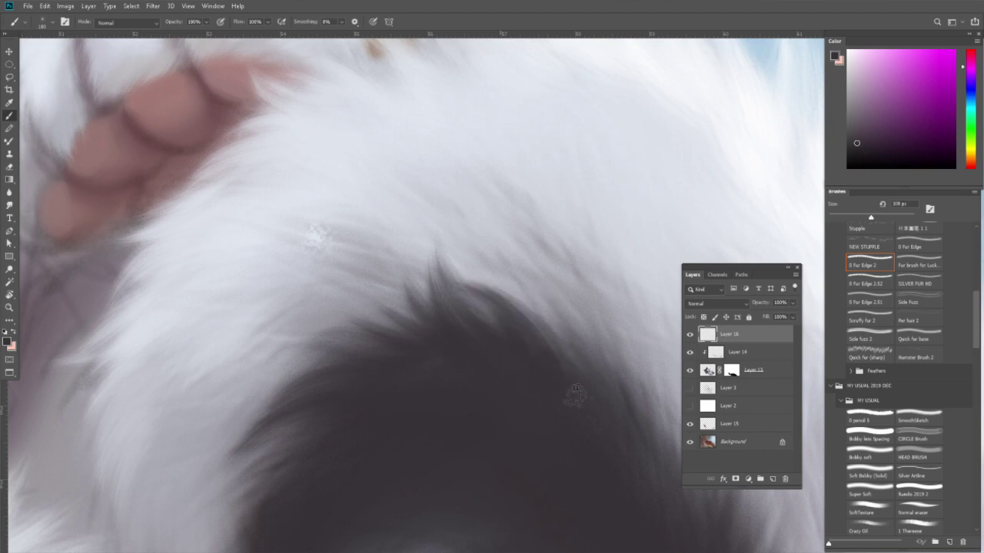
pyautogui.moveTo(566, 391)
pyautogui.mouseDown()
pyautogui.moveTo(512, 387)
pyautogui.moveTo(484, 274)
pyautogui.mouseUp()
# Enlarge the brush to about 158 px and paint more dark strands on the patch edge.
pyautogui.scroll(-3, 555, 321)
pyautogui.hscroll(3, 555, 321)
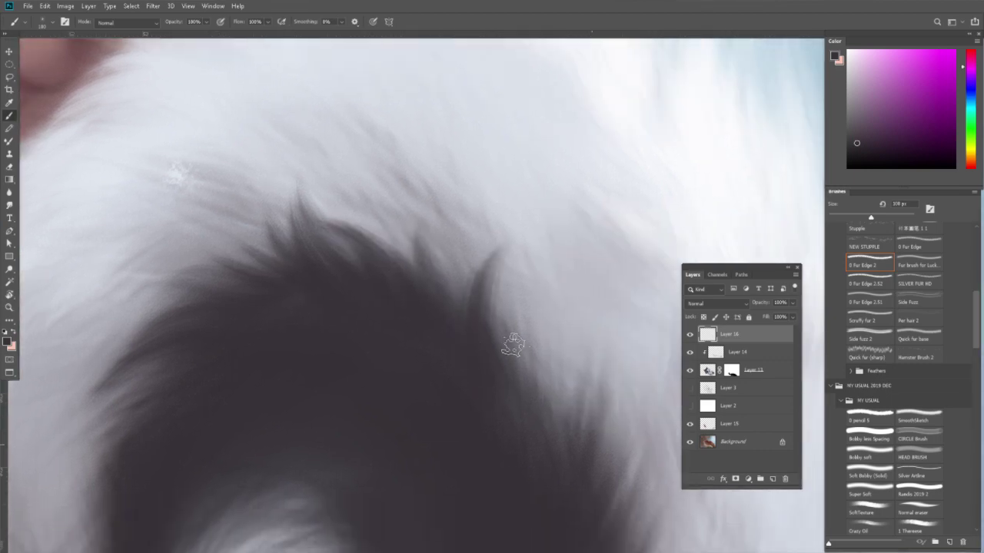
pyautogui.press(']')
pyautogui.press(']')
pyautogui.press(']')
pyautogui.moveTo(511, 385); pyautogui.dragTo(492, 277)
pyautogui.moveTo(479, 312); pyautogui.dragTo(450, 248)
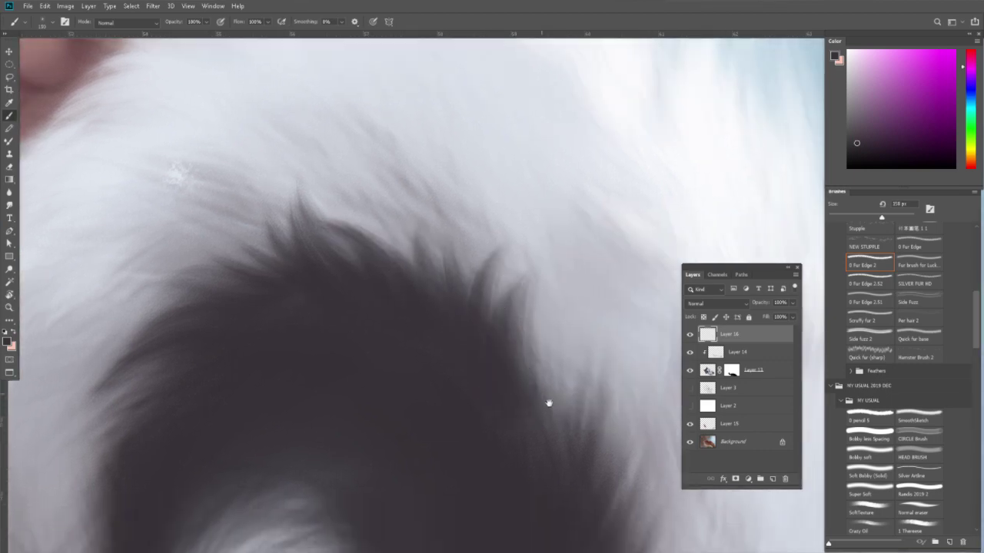
pyautogui.scroll(-3, 548, 402)
pyautogui.moveTo(549, 415); pyautogui.dragTo(510, 309)
pyautogui.moveTo(551, 434); pyautogui.dragTo(529, 300)
# Add further dark fur strands along the outer fur edge.
pyautogui.scroll(-3, 548, 430)
pyautogui.moveTo(547, 387); pyautogui.dragTo(564, 296)
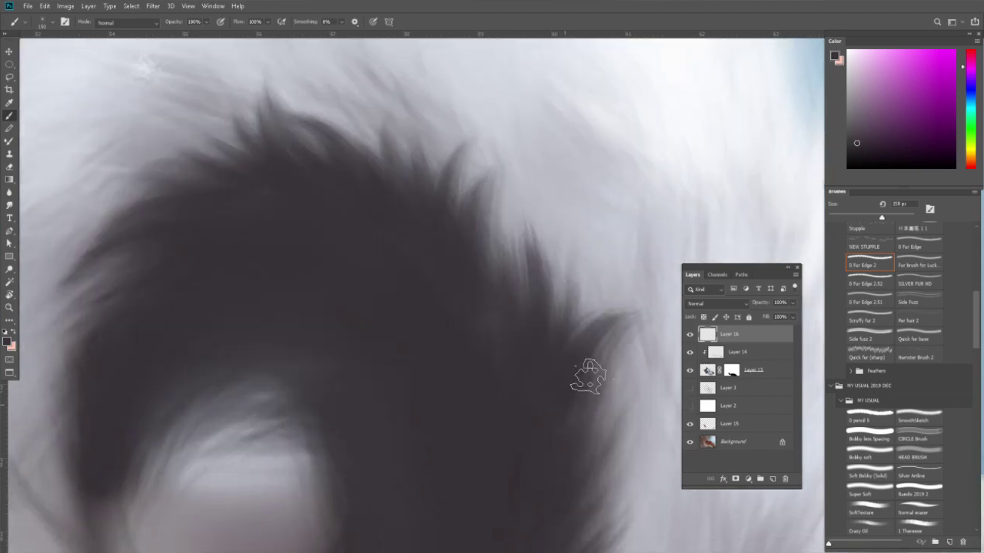
pyautogui.hscroll(1, 589, 384)
pyautogui.moveTo(564, 358); pyautogui.dragTo(541, 265)
pyautogui.scroll(-3, 569, 402)
pyautogui.moveTo(569, 344); pyautogui.dragTo(595, 299)
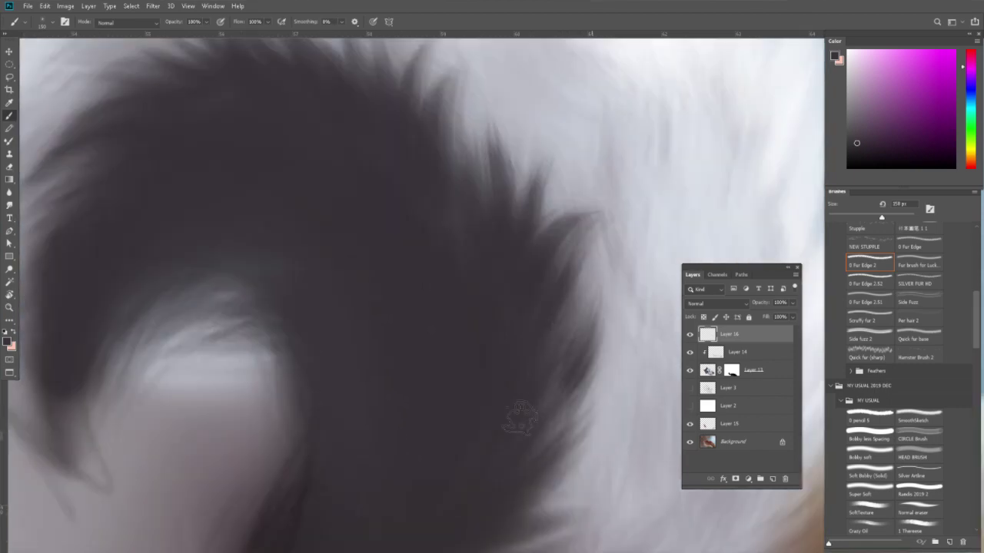
pyautogui.moveTo(538, 431); pyautogui.dragTo(553, 338)
pyautogui.moveTo(553, 450)
pyautogui.mouseDown()
pyautogui.moveTo(607, 408)
pyautogui.moveTo(623, 353)
pyautogui.mouseUp()
# Paint dark fur down the right edge of the light blob.
pyautogui.scroll(-3, 569, 408)
pyautogui.hscroll(-1, 568, 408)
pyautogui.scroll(-3, 584, 407)
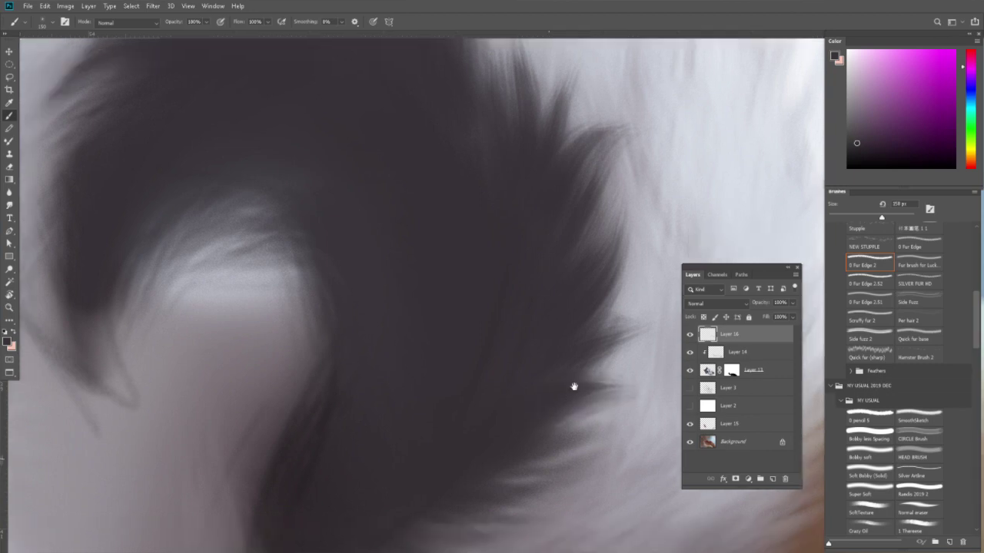
pyautogui.hscroll(-1, 576, 391)
pyautogui.scroll(3, 415, 477)
pyautogui.hscroll(-1, 414, 477)
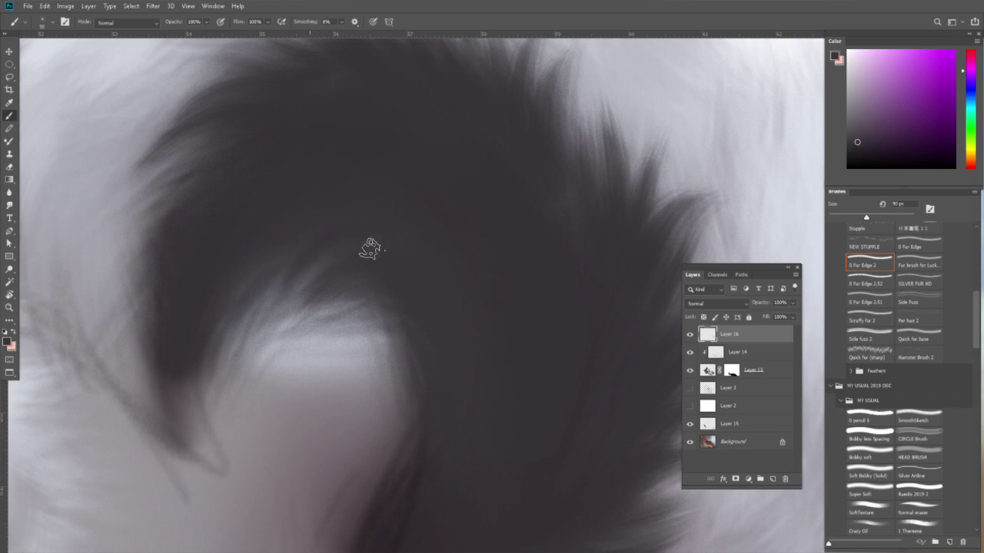
pyautogui.moveTo(459, 405); pyautogui.dragTo(497, 321)
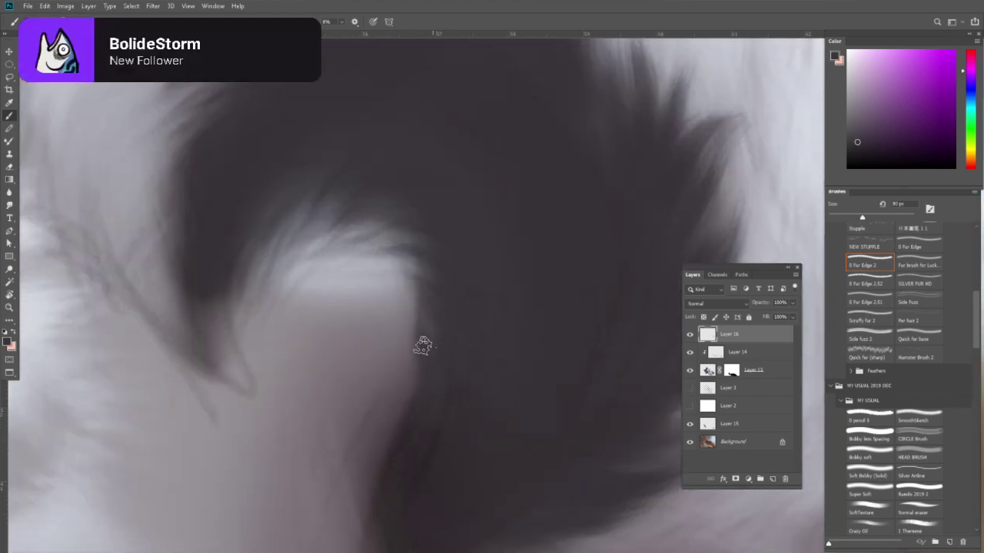
pyautogui.moveTo(417, 295); pyautogui.dragTo(406, 336)
# At about 175 px, paint dark fur along the curl's inner and lower edges.
pyautogui.press(']')
pyautogui.press(']')
pyautogui.press(']')
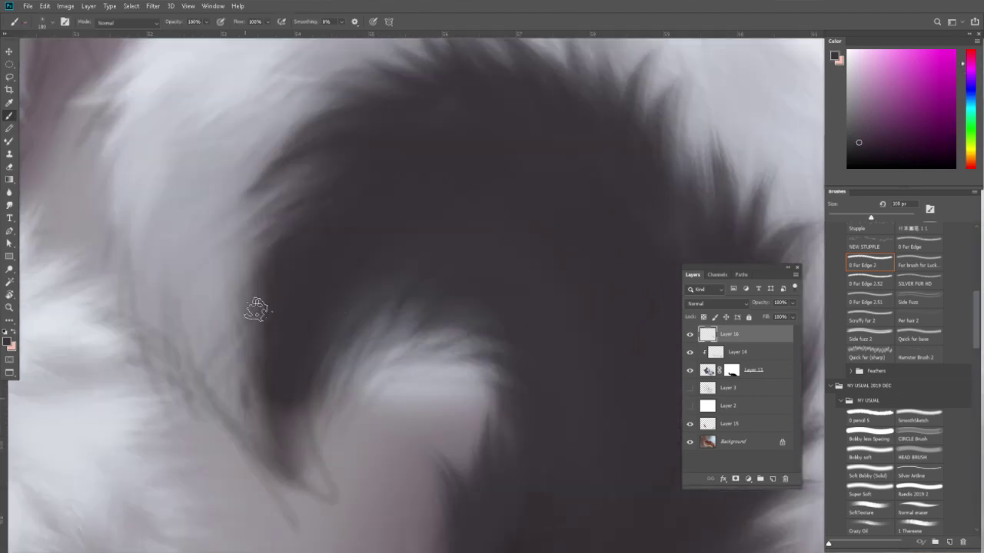
pyautogui.moveTo(252, 370); pyautogui.dragTo(253, 286)
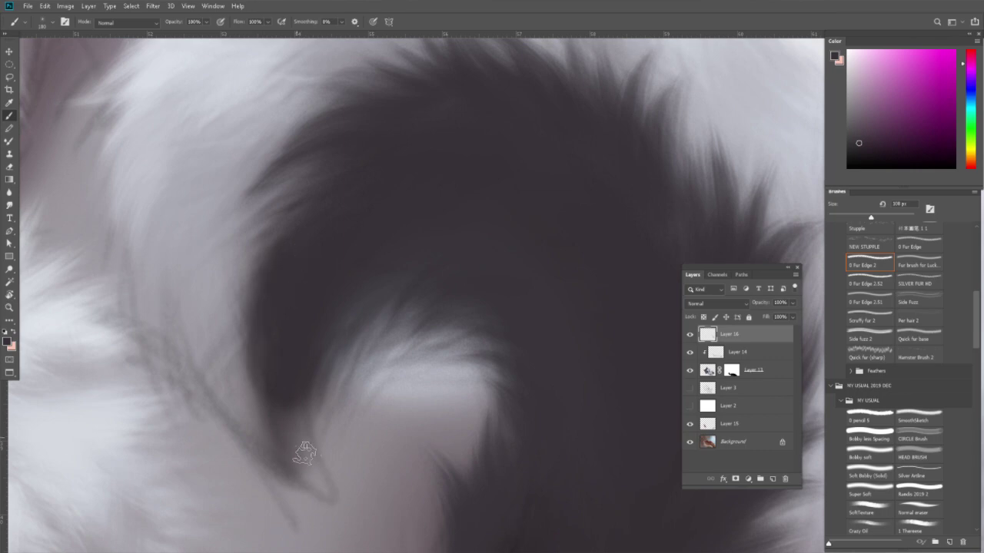
pyautogui.moveTo(286, 415); pyautogui.dragTo(323, 484)
pyautogui.moveTo(302, 396); pyautogui.dragTo(307, 440)
pyautogui.moveTo(361, 292); pyautogui.dragTo(327, 408)
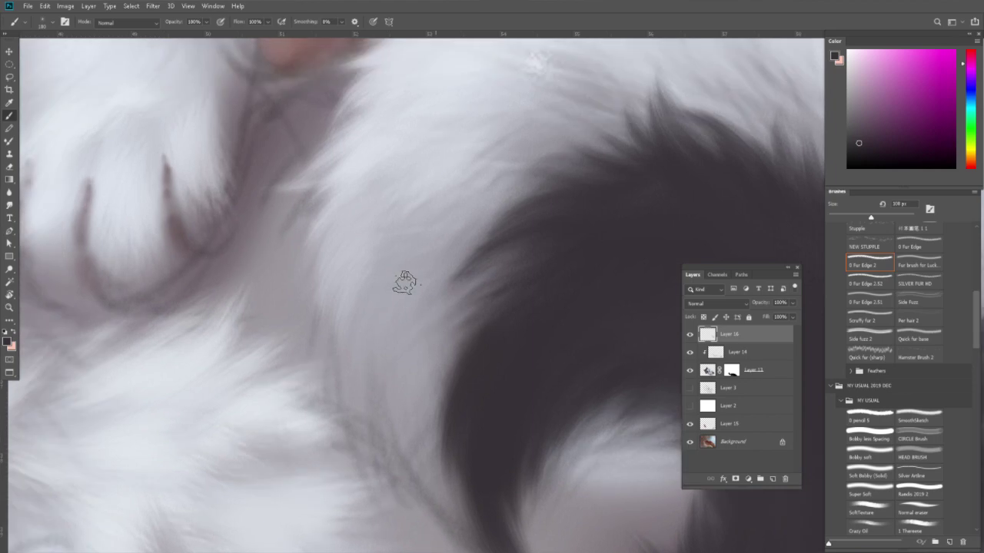
pyautogui.keyDown('alt'); pyautogui.click(330, 355); pyautogui.keyUp('alt')
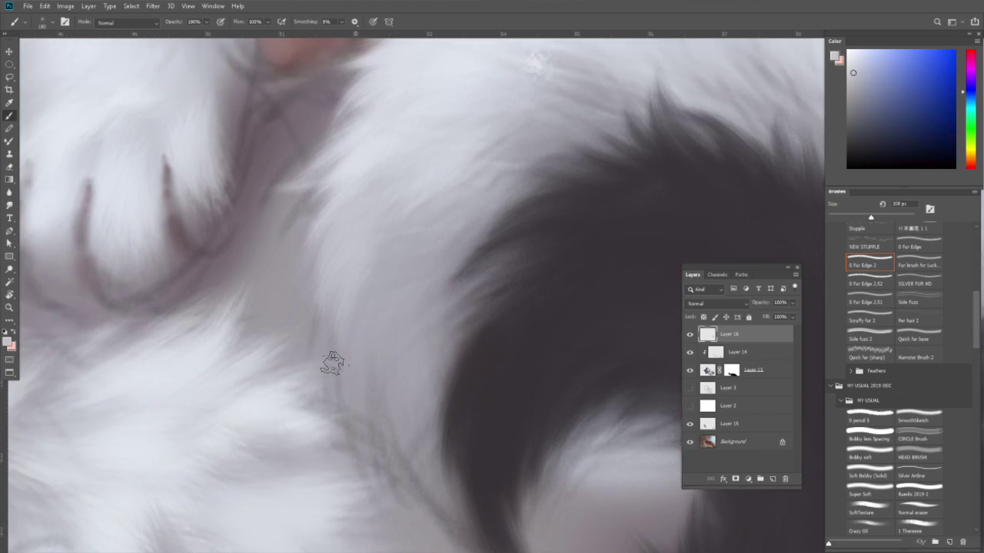
# Enlarge the brush to about 208 px and pick a pale blue fur colour.
pyautogui.keyDown('alt'); pyautogui.click(375, 329); pyautogui.keyUp('alt')
pyautogui.keyDown('alt'); pyautogui.click(311, 301); pyautogui.keyUp('alt')
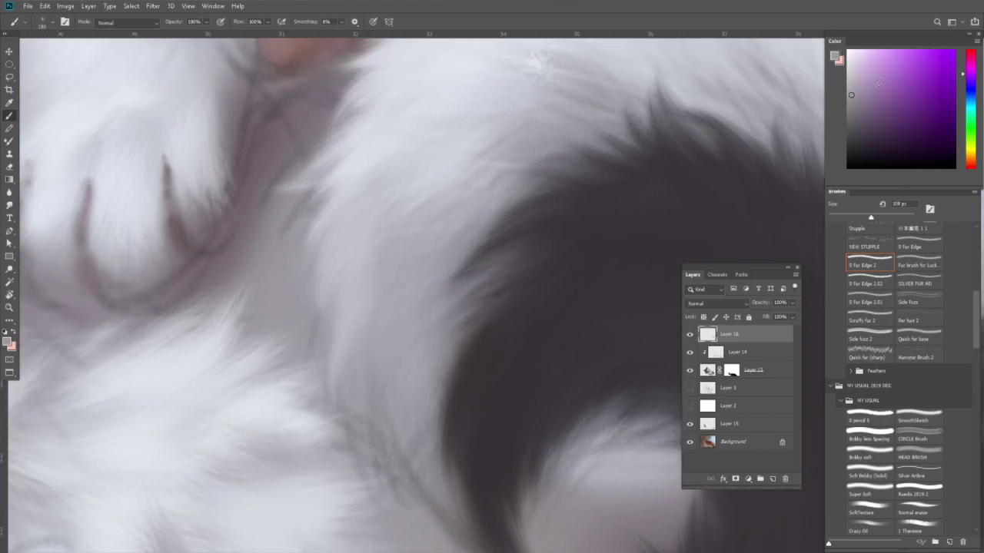
pyautogui.moveTo(971, 148); pyautogui.dragTo(971, 163)
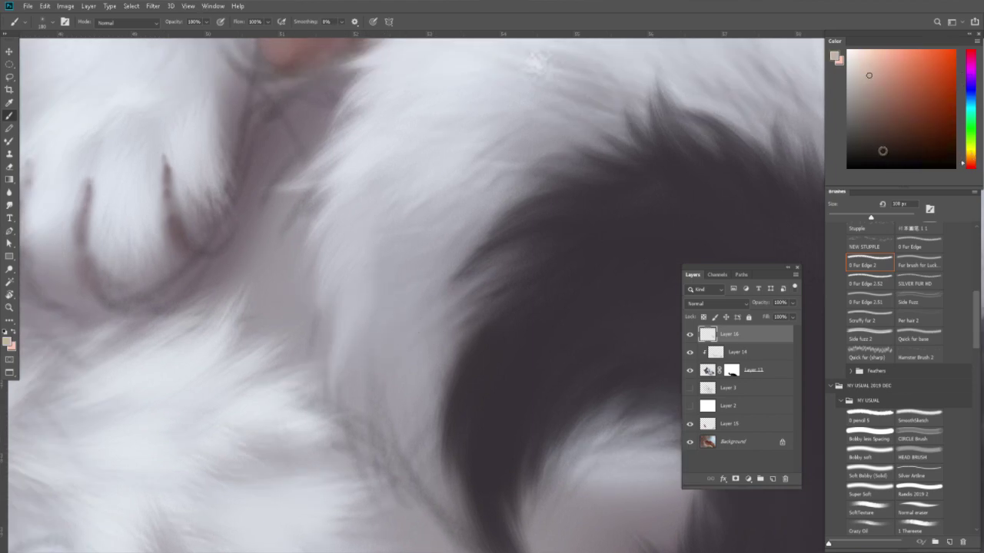
pyautogui.press(']')
pyautogui.keyDown('alt'); pyautogui.click(392, 301); pyautogui.keyUp('alt')
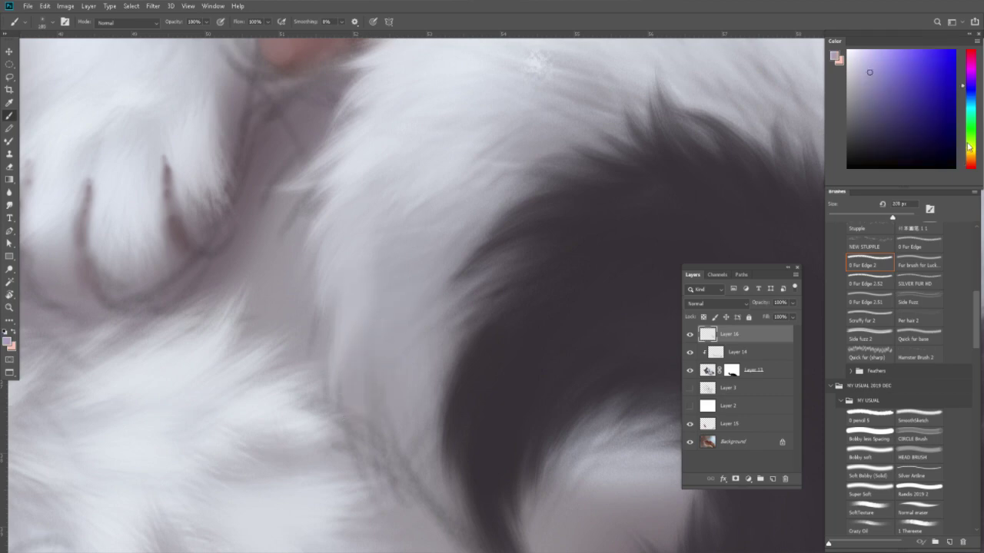
pyautogui.moveTo(969, 146); pyautogui.dragTo(970, 158)
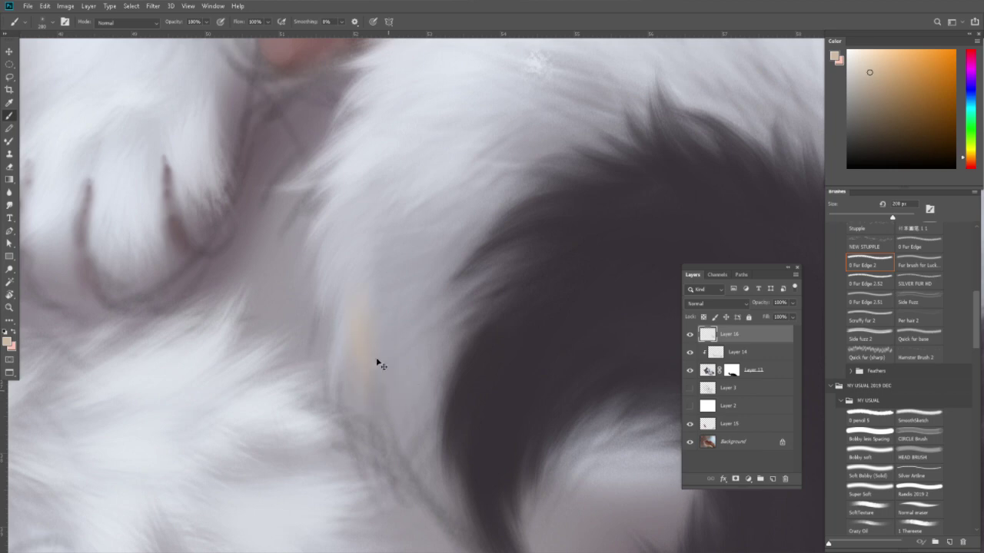
pyautogui.keyDown('alt'); pyautogui.click(360, 333); pyautogui.keyUp('alt')
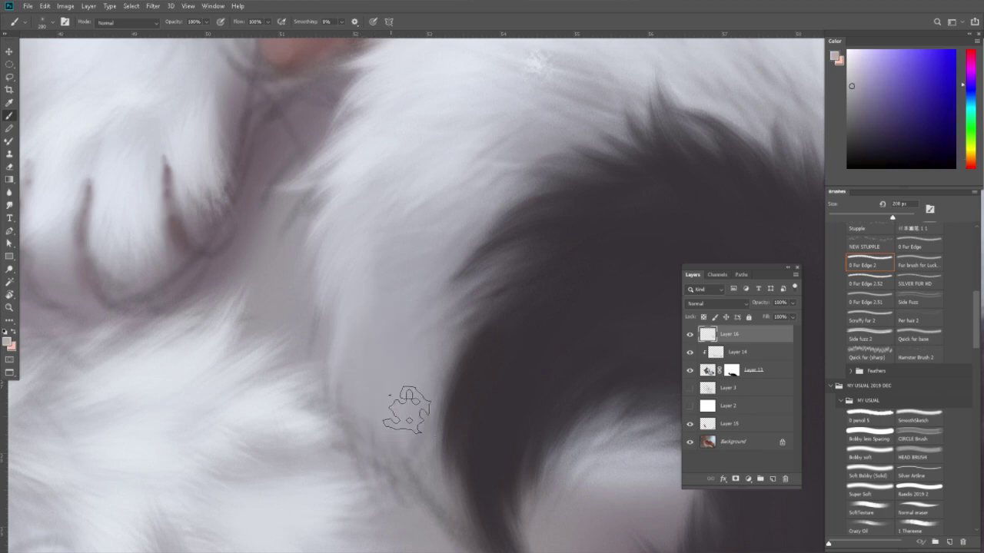
pyautogui.keyDown('alt'); pyautogui.click(368, 263); pyautogui.keyUp('alt')
pyautogui.keyDown('alt'); pyautogui.click(391, 250); pyautogui.keyUp('alt')
# Frame the raised paw and belly by panning and zooming.
pyautogui.moveTo(421, 299)
pyautogui.mouseDown()
pyautogui.moveTo(424, 316)
pyautogui.moveTo(560, 219)
pyautogui.mouseUp()
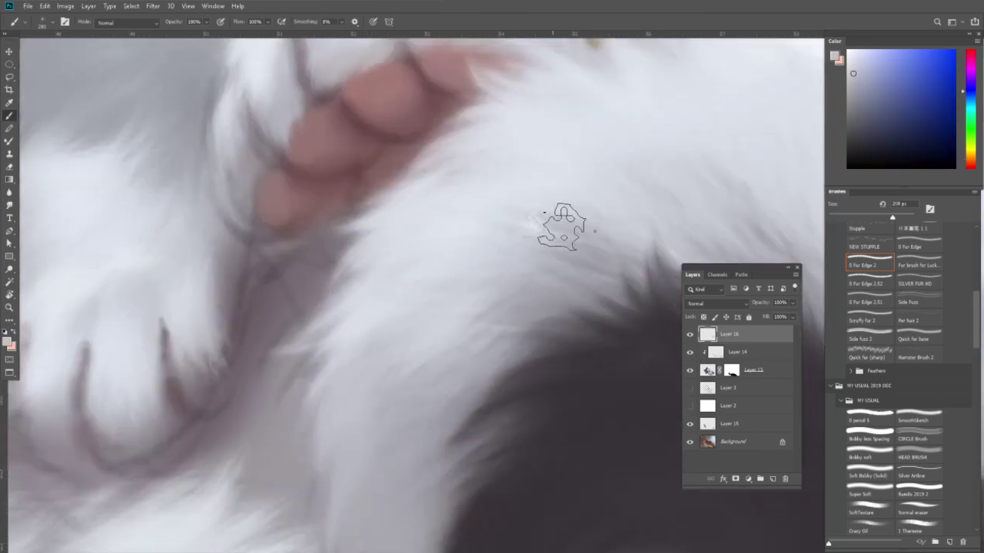
pyautogui.hotkey('ctrl', '0')
pyautogui.click(611, 281)
# Return to the fur brush and sample near-white and grey tones from the belly fur.
pyautogui.press('b')
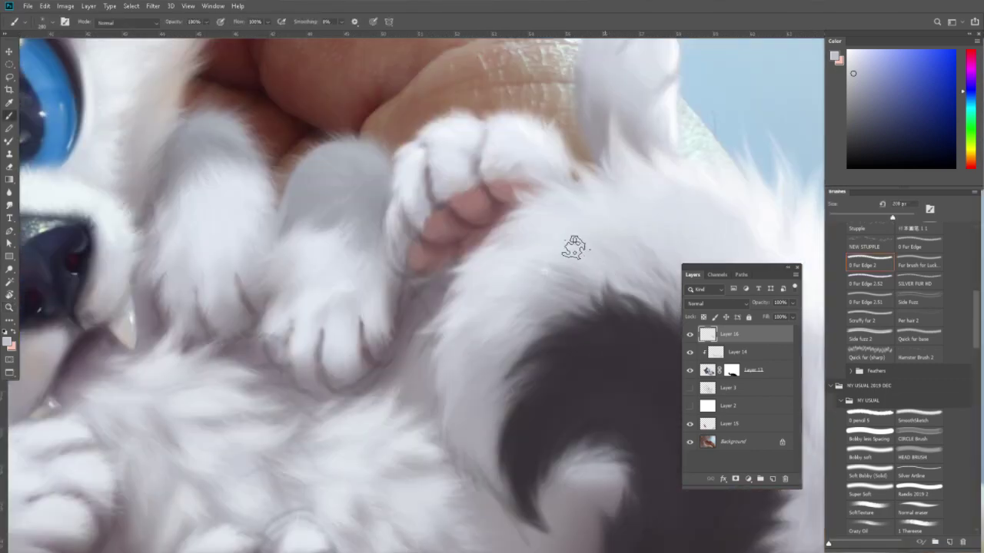
pyautogui.keyDown('alt'); pyautogui.click(558, 247); pyautogui.keyUp('alt')
pyautogui.keyDown('alt'); pyautogui.click(527, 286); pyautogui.keyUp('alt')
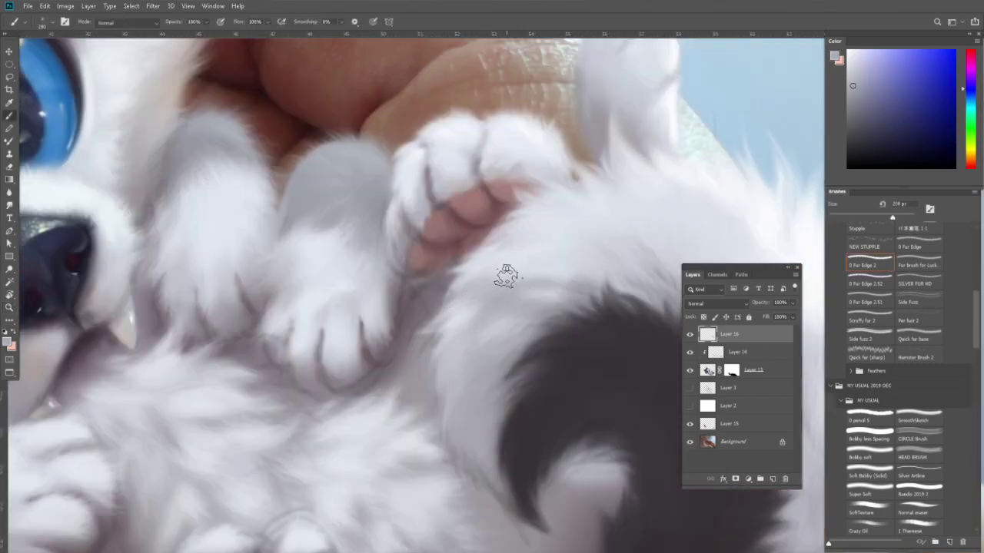
pyautogui.keyDown('alt'); pyautogui.click(528, 248); pyautogui.keyUp('alt')
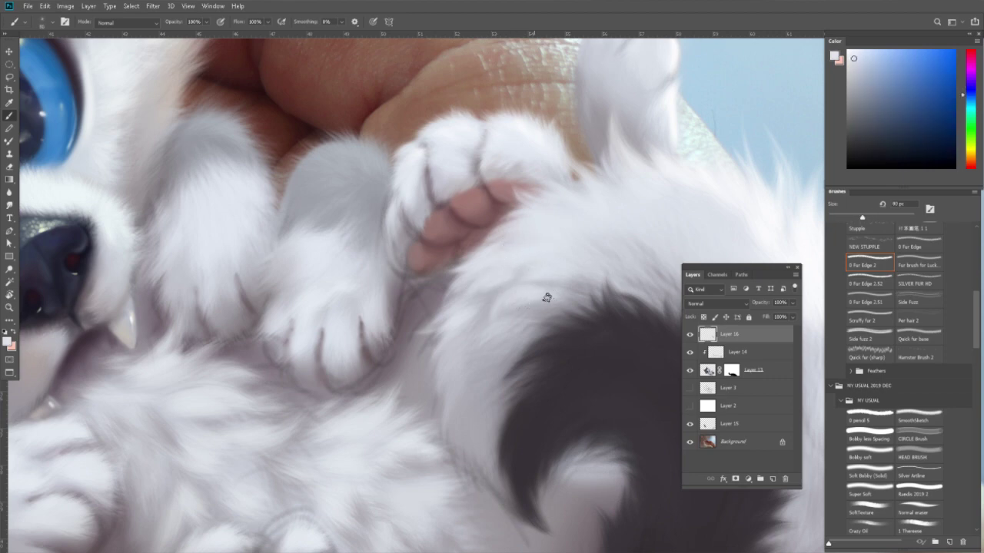
pyautogui.keyDown('alt'); pyautogui.click(455, 362); pyautogui.keyUp('alt')
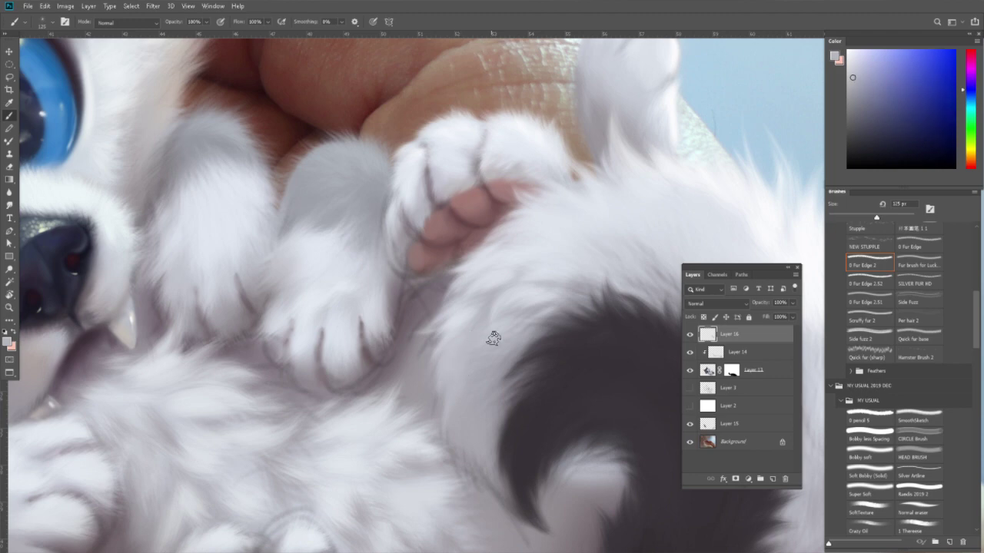
pyautogui.keyDown('alt'); pyautogui.click(446, 363); pyautogui.keyUp('alt')
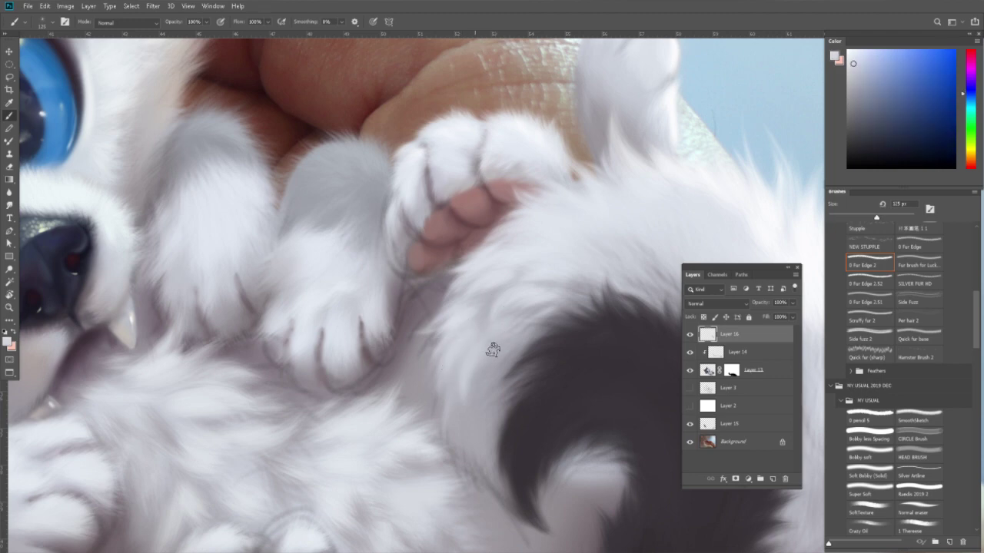
pyautogui.moveTo(515, 337); pyautogui.dragTo(499, 323)
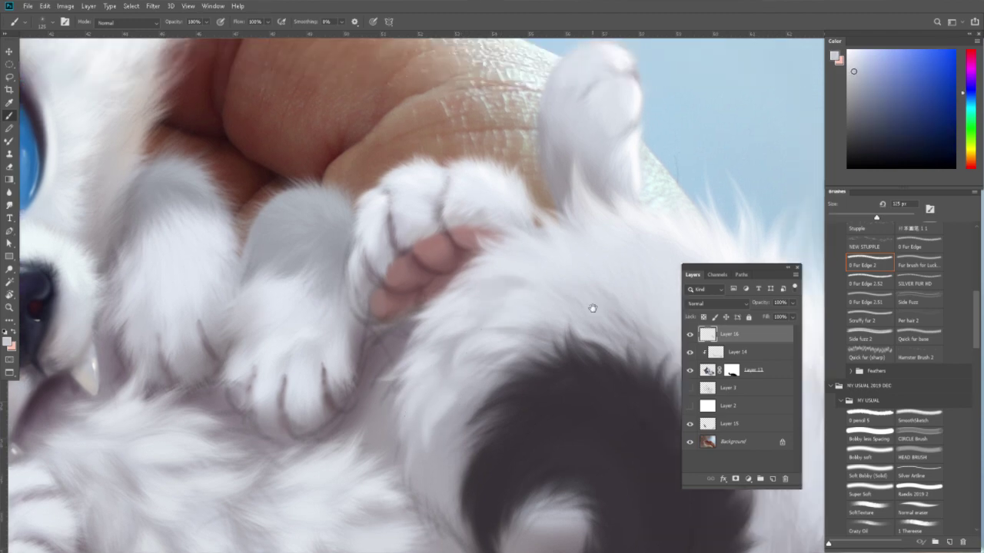
# Move down the belly and sample white and light grey fur tones.
pyautogui.moveTo(592, 308); pyautogui.dragTo(423, 287)
pyautogui.moveTo(538, 373); pyautogui.dragTo(479, 238)
pyautogui.keyDown('alt'); pyautogui.click(427, 259); pyautogui.keyUp('alt')
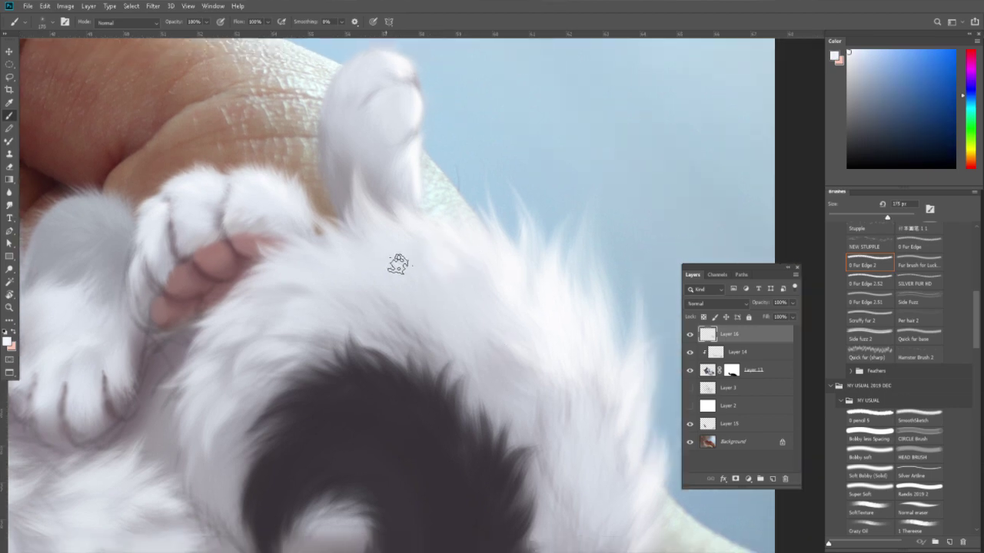
pyautogui.keyDown('alt'); pyautogui.click(393, 311); pyautogui.keyUp('alt')
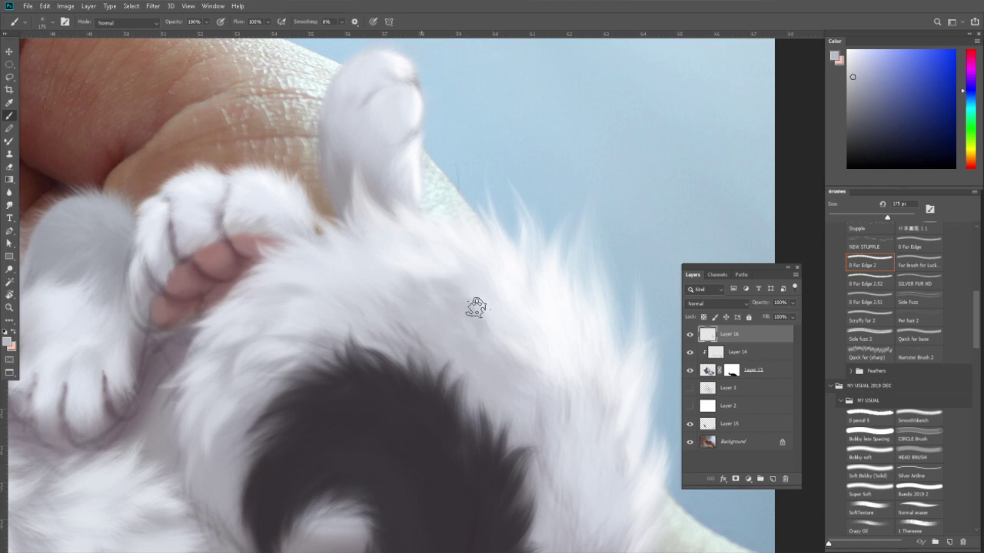
pyautogui.keyDown('alt'); pyautogui.click(507, 272); pyautogui.keyUp('alt')
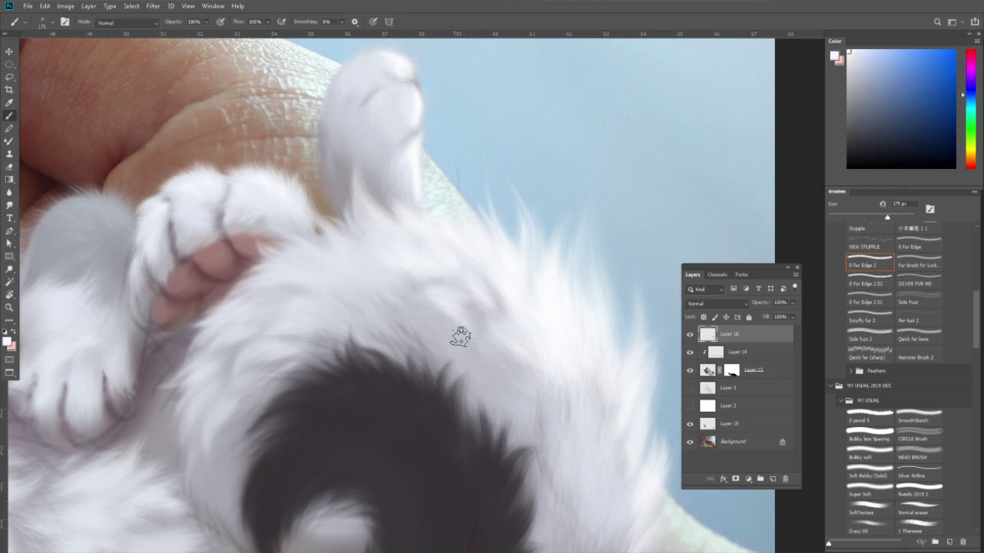
pyautogui.moveTo(519, 288); pyautogui.dragTo(509, 260)
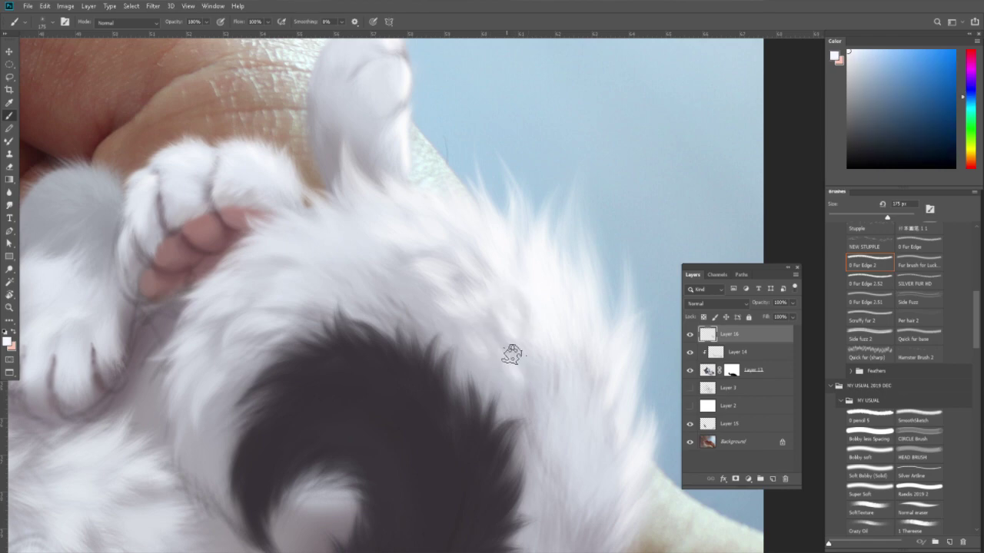
pyautogui.keyDown('alt'); pyautogui.click(523, 377); pyautogui.keyUp('alt')
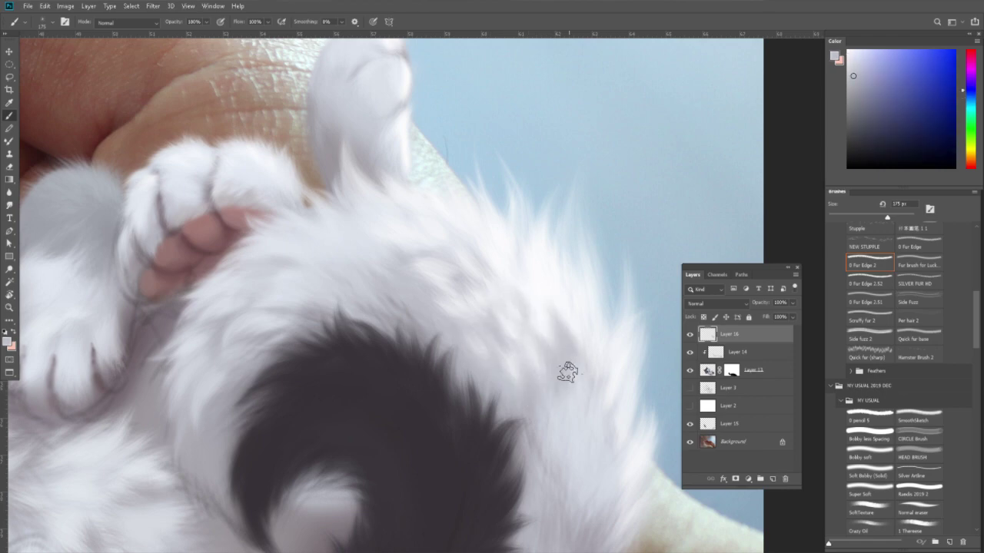
pyautogui.keyDown('alt'); pyautogui.click(567, 348); pyautogui.keyUp('alt')
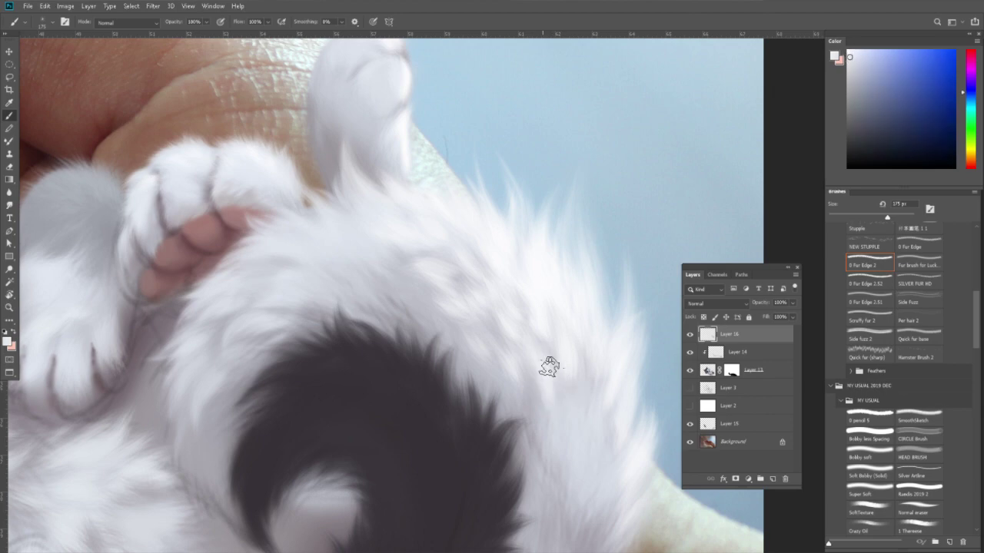
# Paint wispy white and grey fur strands along the belly's outer edge.
pyautogui.moveTo(558, 390); pyautogui.dragTo(571, 324)
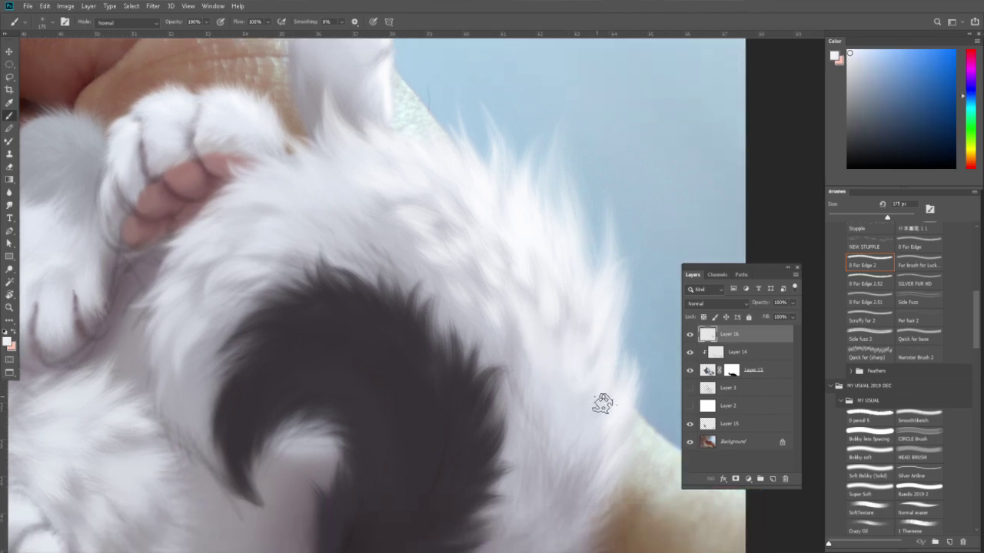
pyautogui.moveTo(575, 417); pyautogui.dragTo(580, 370)
pyautogui.keyDown('alt'); pyautogui.click(548, 355); pyautogui.keyUp('alt')
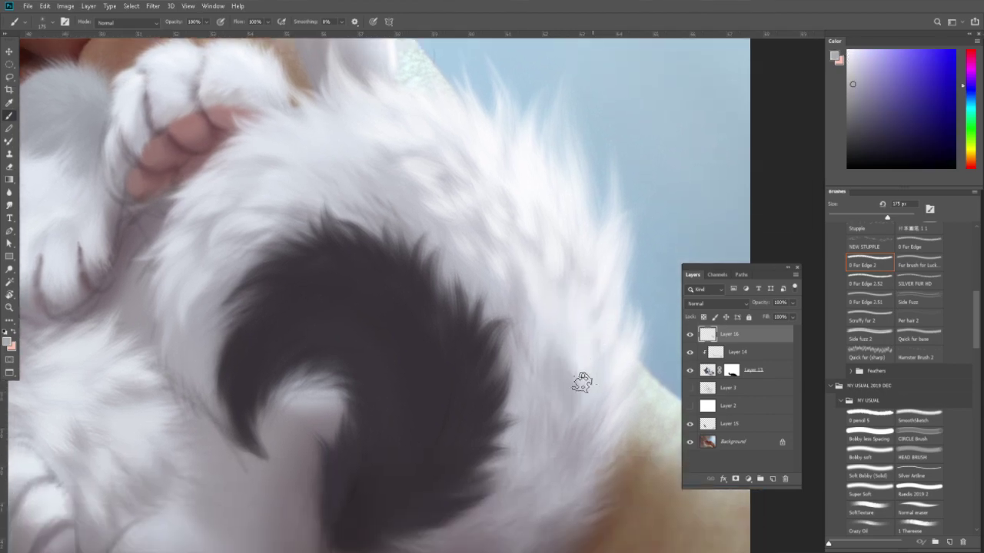
pyautogui.keyDown('alt'); pyautogui.click(555, 377); pyautogui.keyUp('alt')
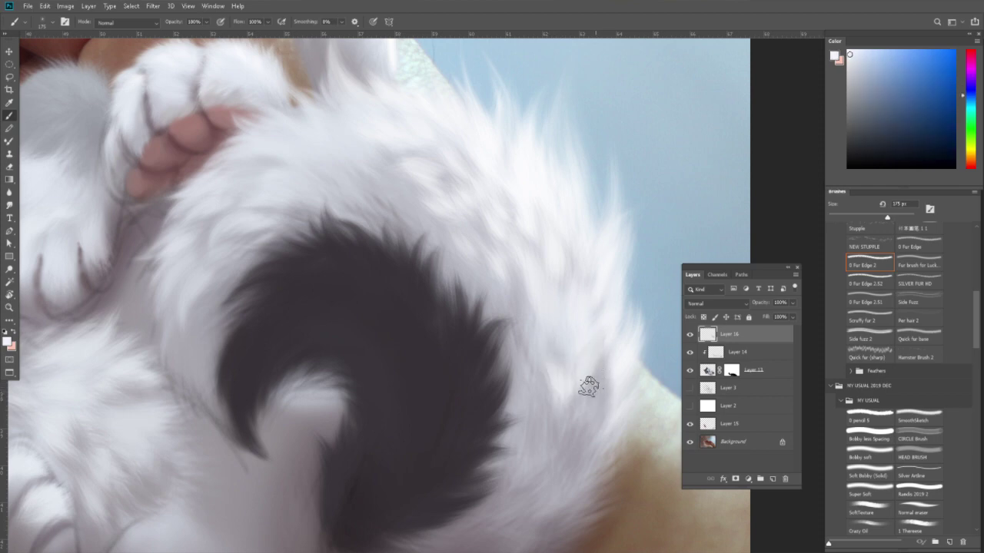
pyautogui.moveTo(540, 415); pyautogui.dragTo(537, 375)
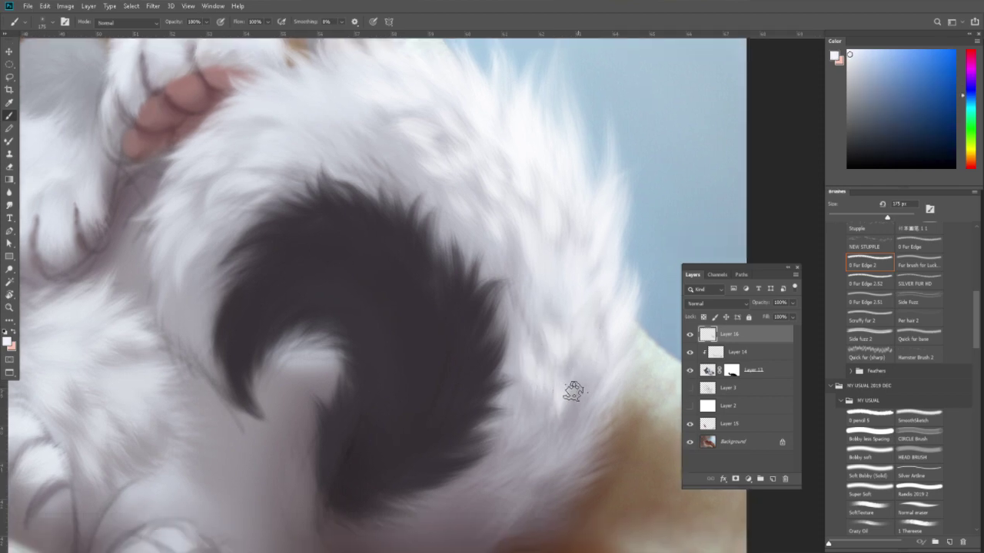
pyautogui.keyDown('alt'); pyautogui.click(536, 415); pyautogui.keyUp('alt')
pyautogui.moveTo(575, 422); pyautogui.dragTo(571, 446)
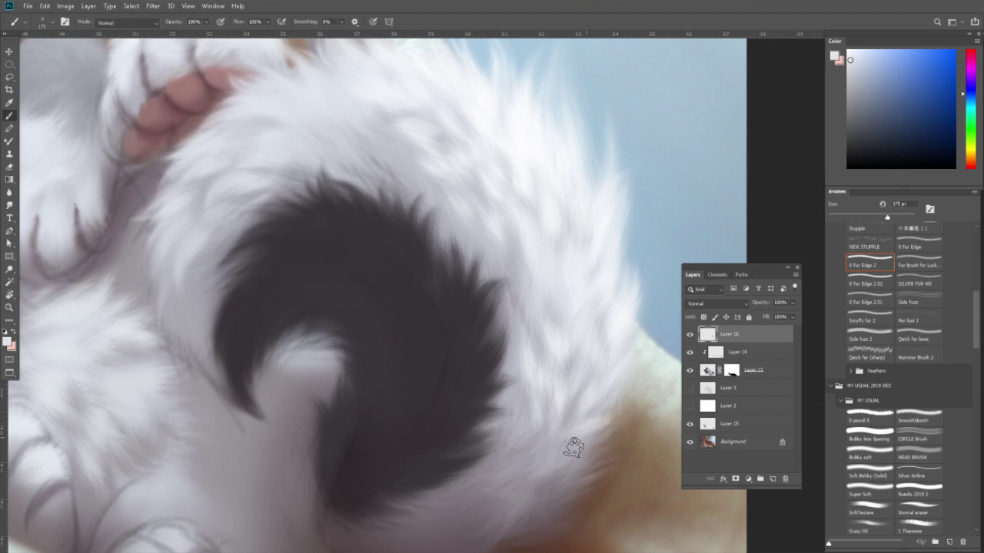
pyautogui.scroll(-2, 571, 445)
pyautogui.keyDown('alt'); pyautogui.click(571, 395); pyautogui.keyUp('alt')
pyautogui.moveTo(560, 407); pyautogui.dragTo(565, 412)
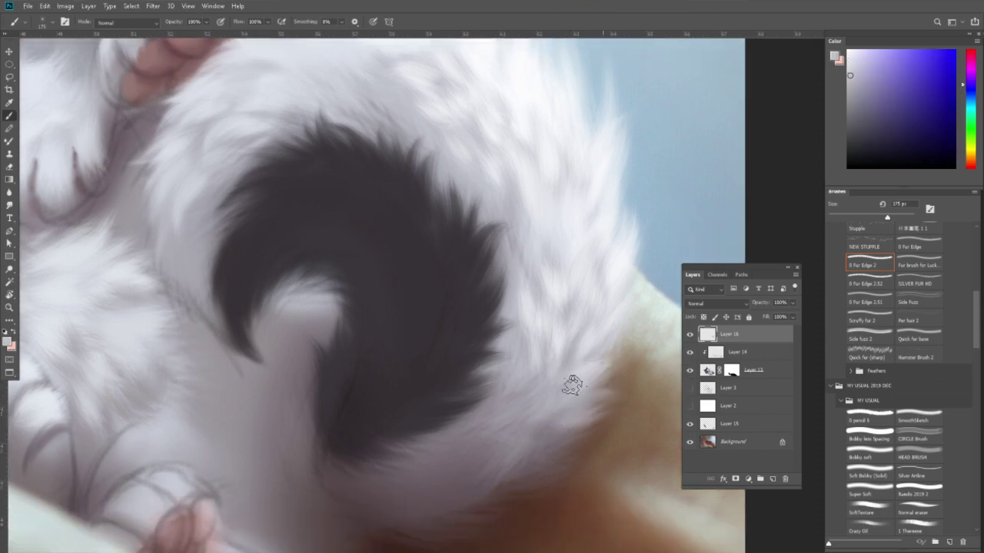
# Paint pale blue-white fur around the tail patch with a 200 px brush and sampled colours.
pyautogui.keyDown('alt'); pyautogui.click(557, 376); pyautogui.keyUp('alt')
pyautogui.keyDown('alt'); pyautogui.click(506, 366); pyautogui.keyUp('alt')
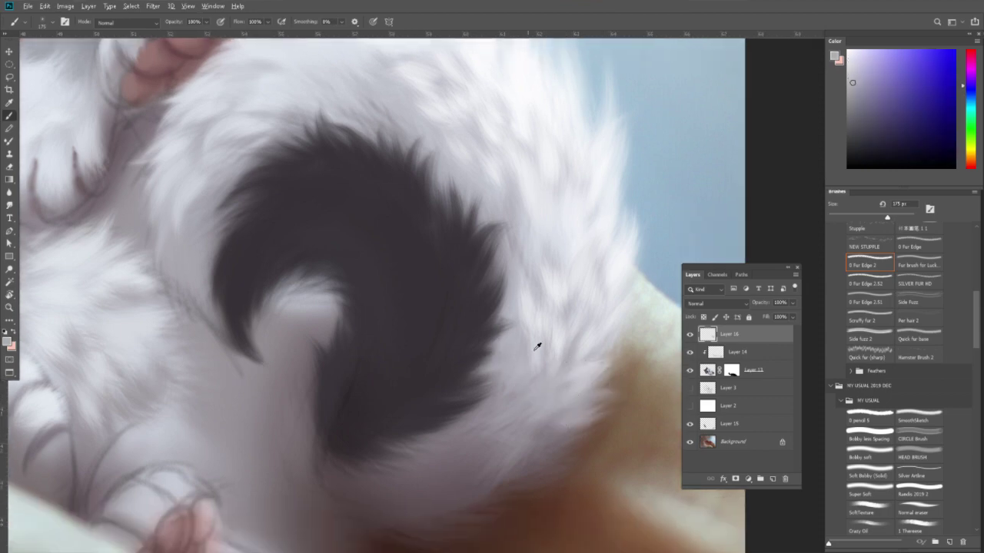
pyautogui.keyDown('alt'); pyautogui.click(509, 365); pyautogui.keyUp('alt')
pyautogui.scroll(-1, 523, 361)
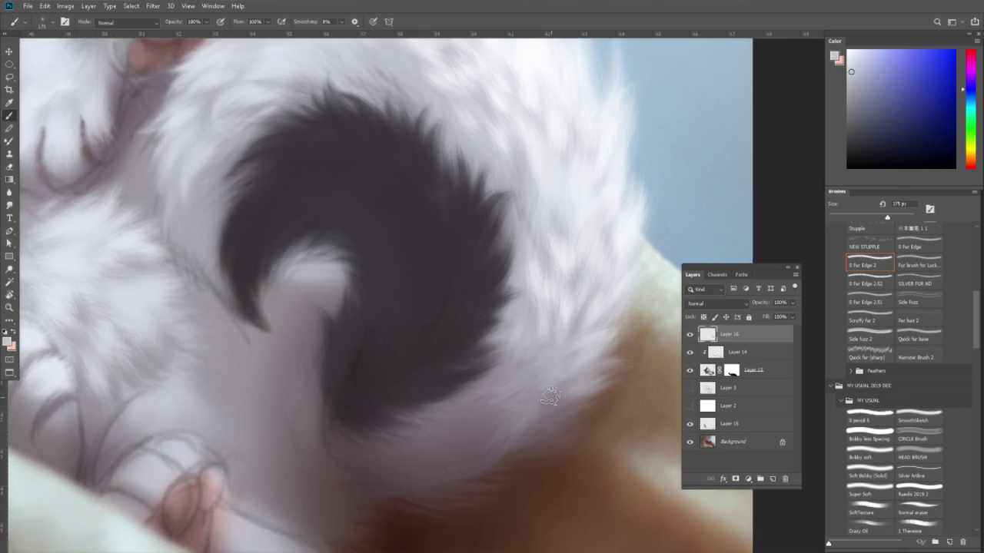
pyautogui.press(']')
pyautogui.keyDown('alt'); pyautogui.click(466, 462); pyautogui.keyUp('alt')
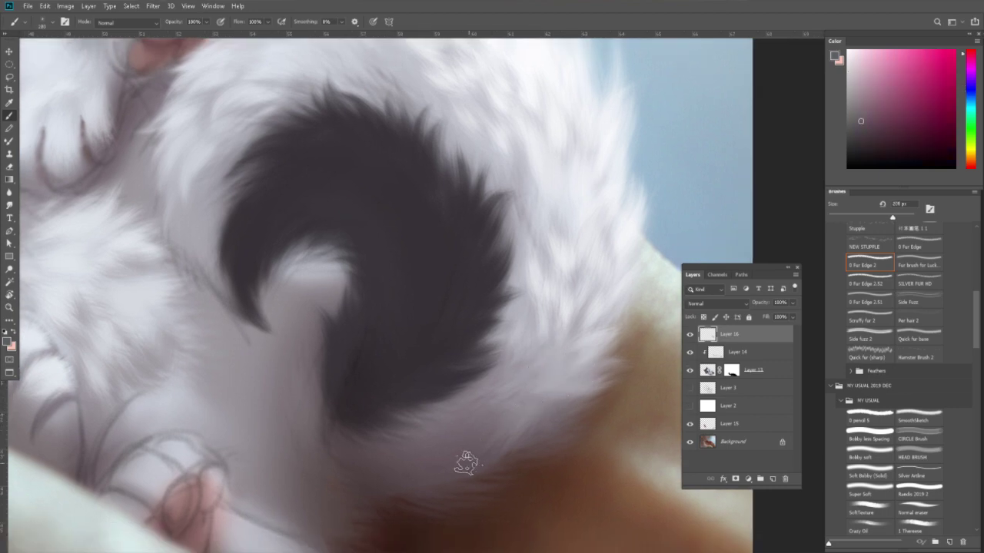
pyautogui.keyDown('alt'); pyautogui.click(520, 408); pyautogui.keyUp('alt')
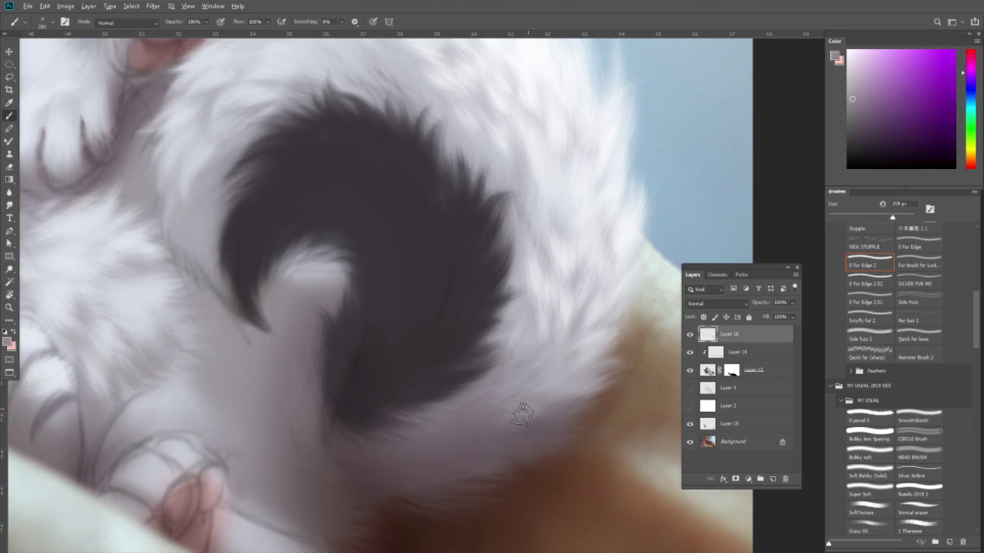
pyautogui.keyDown('alt'); pyautogui.click(562, 390); pyautogui.keyUp('alt')
pyautogui.keyDown('alt'); pyautogui.click(541, 304); pyautogui.keyUp('alt')
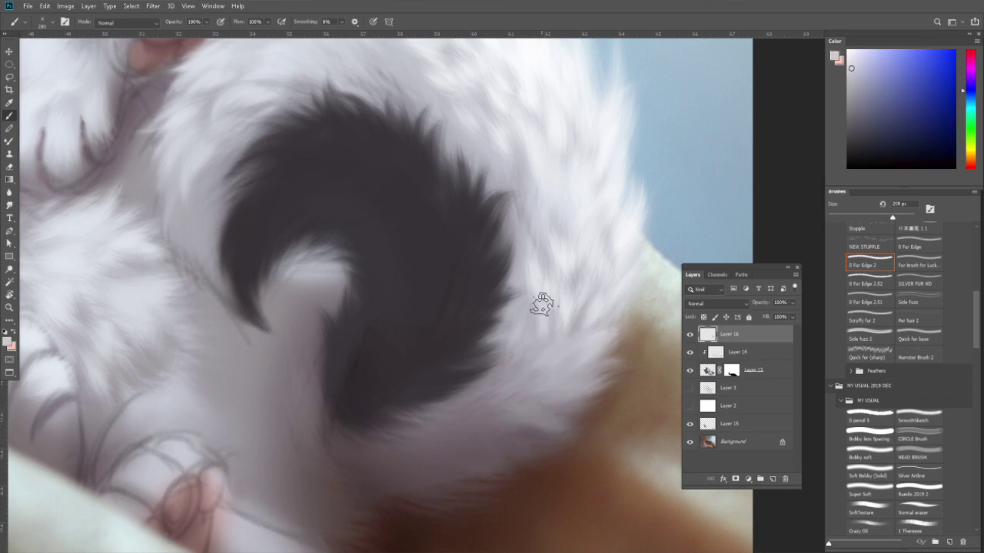
# Add pale purple, pinkish and darker shadow fur tones around the tail curl.
pyautogui.scroll(1, 585, 305)
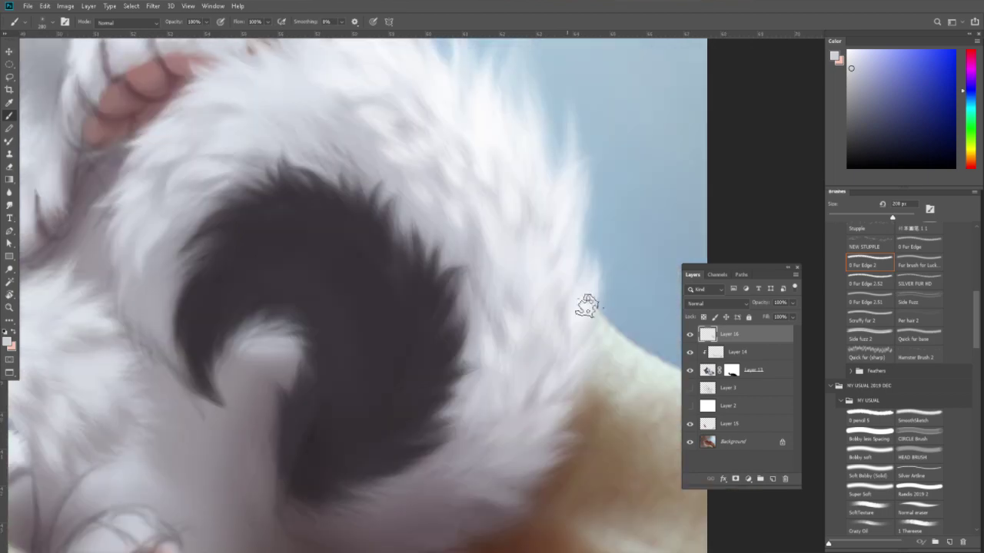
pyautogui.keyDown('alt'); pyautogui.click(592, 302); pyautogui.keyUp('alt')
pyautogui.scroll(-2, 564, 389)
pyautogui.keyDown('alt'); pyautogui.click(477, 399); pyautogui.keyUp('alt')
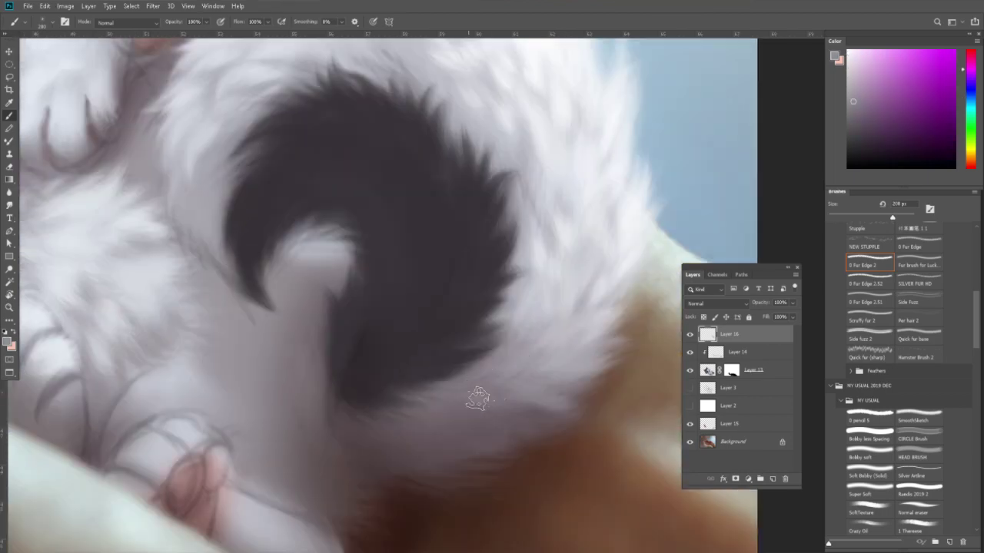
pyautogui.keyDown('alt'); pyautogui.click(415, 460); pyautogui.keyUp('alt')
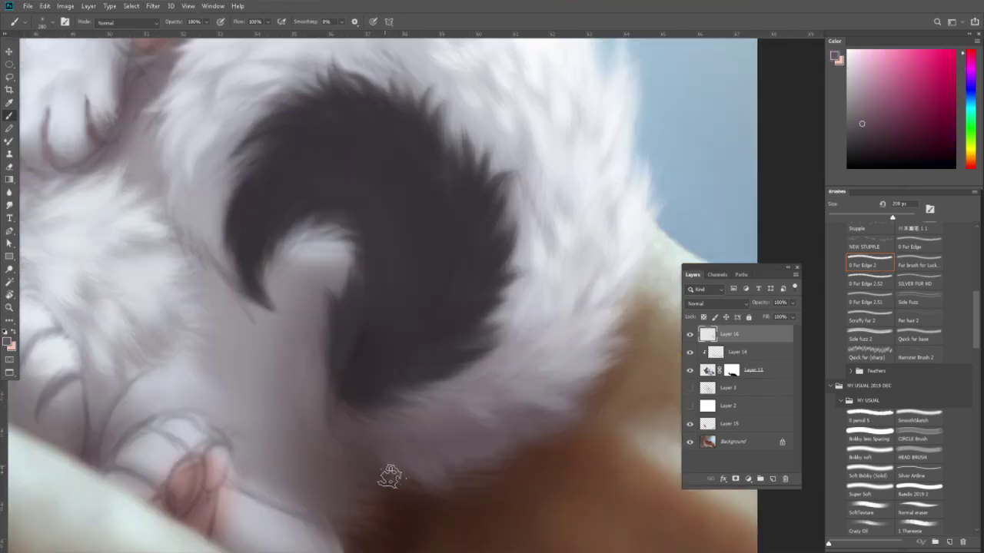
pyautogui.keyDown('alt'); pyautogui.click(401, 386); pyautogui.keyUp('alt')
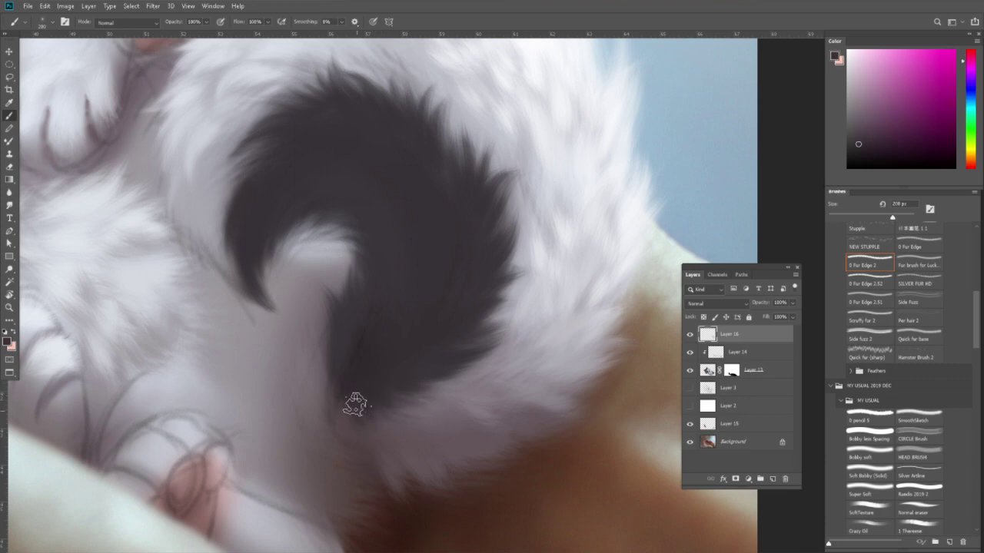
pyautogui.keyDown('alt'); pyautogui.click(444, 425); pyautogui.keyUp('alt')
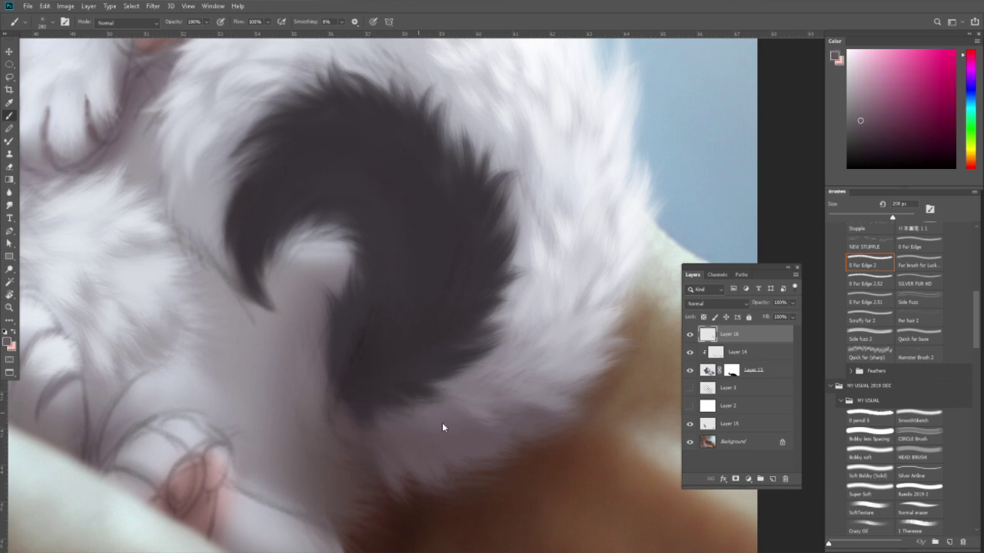
pyautogui.keyDown('alt'); pyautogui.click(499, 373); pyautogui.keyUp('alt')
pyautogui.keyDown('alt'); pyautogui.click(512, 410); pyautogui.keyUp('alt')
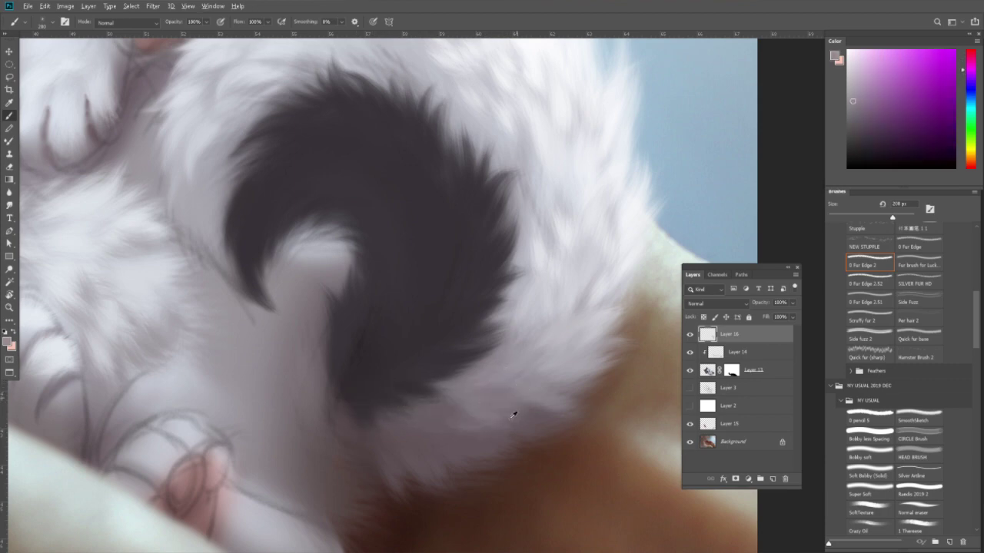
pyautogui.keyDown('alt'); pyautogui.click(527, 344); pyautogui.keyUp('alt')
# Blend lighter blue fur and dark purple patch edges, then zoom out to the whole puppy.
pyautogui.scroll(3, 531, 323)
pyautogui.keyDown('alt'); pyautogui.click(530, 303); pyautogui.keyUp('alt')
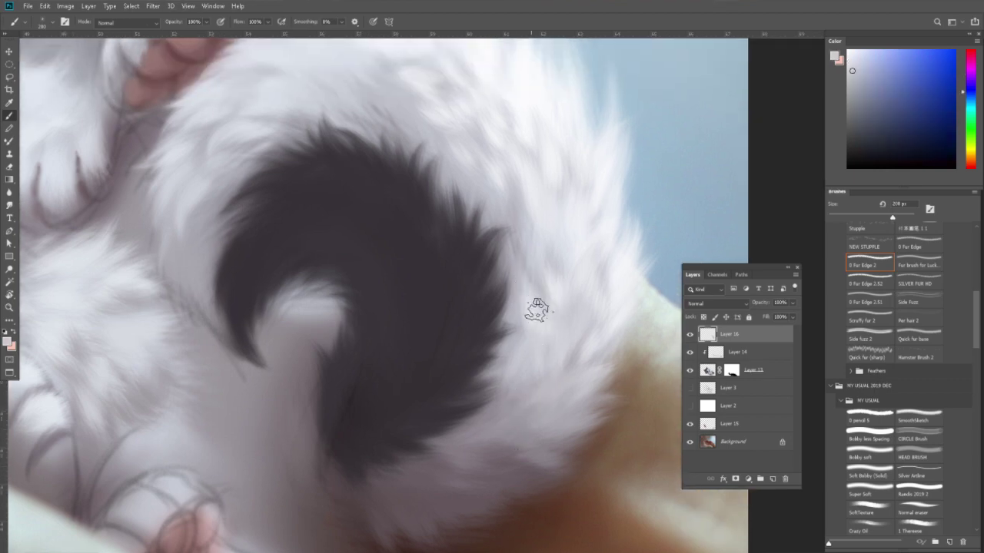
pyautogui.keyDown('alt'); pyautogui.click(537, 310); pyautogui.keyUp('alt')
pyautogui.keyDown('alt'); pyautogui.click(544, 263); pyautogui.keyUp('alt')
pyautogui.scroll(5, 558, 287)
pyautogui.keyDown('alt'); pyautogui.click(495, 269); pyautogui.keyUp('alt')
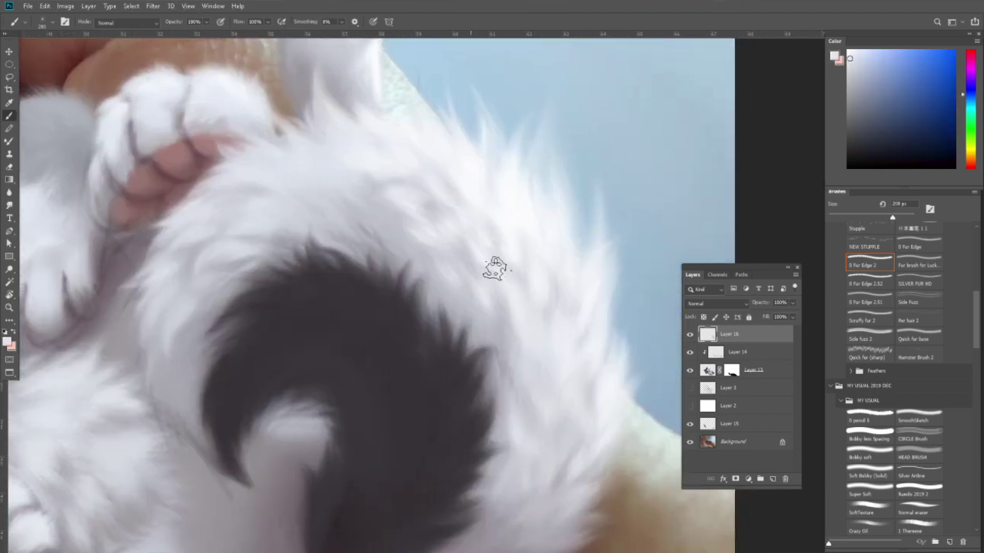
pyautogui.keyDown('alt'); pyautogui.click(470, 301); pyautogui.keyUp('alt')
pyautogui.keyDown('alt'); pyautogui.click(436, 348); pyautogui.keyUp('alt')
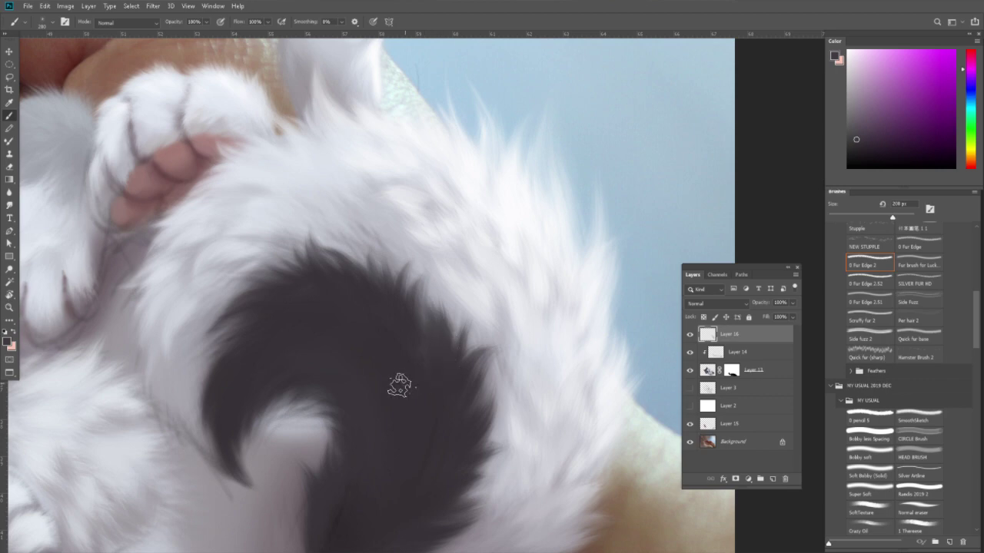
pyautogui.press('z')
pyautogui.moveTo(438, 341); pyautogui.dragTo(435, 362)
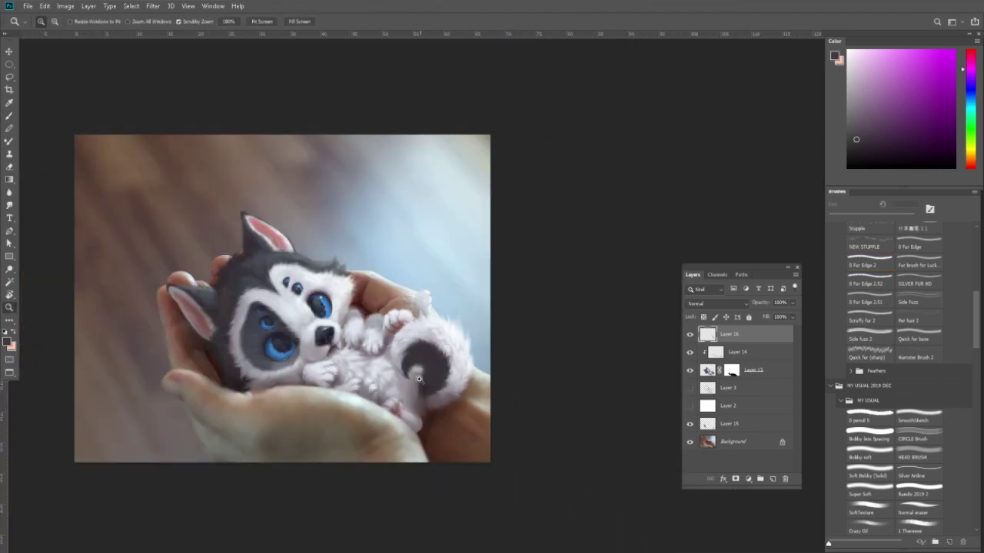
# Zoom in close on the puppy's tail and sample a dark tail tone.
pyautogui.click(418, 379)
pyautogui.press('b')
pyautogui.keyDown('alt'); pyautogui.click(65, 381); pyautogui.keyUp('alt')
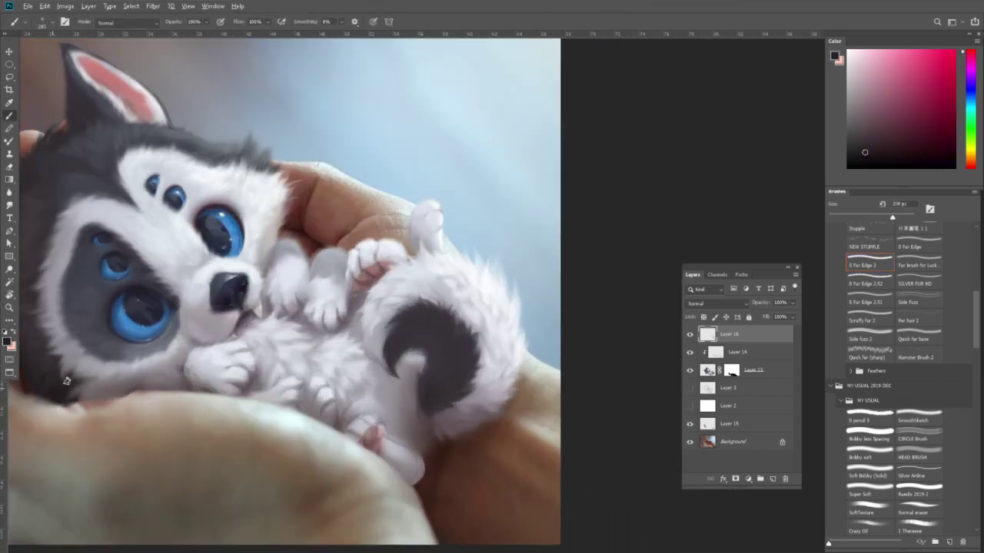
pyautogui.press('z')
pyautogui.click(452, 339)
pyautogui.press('b')
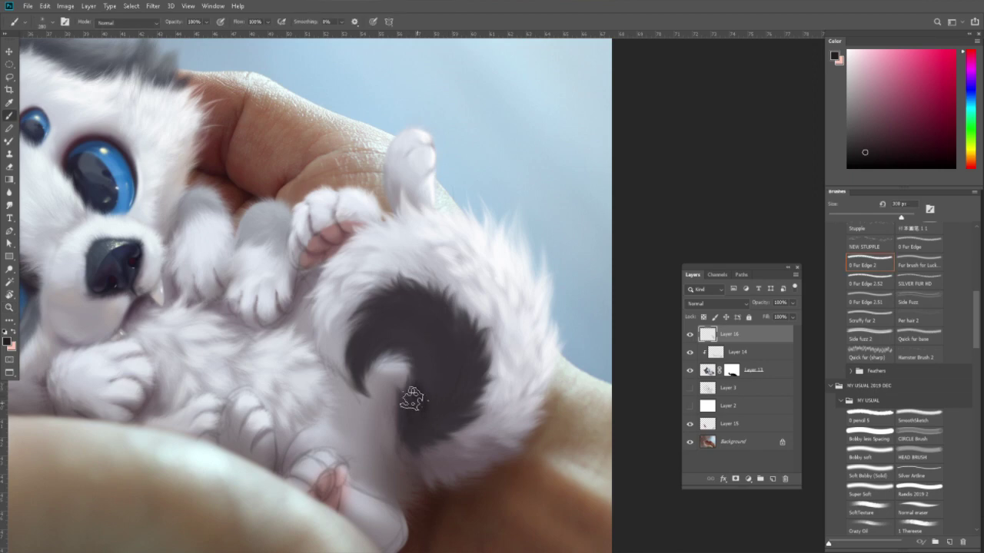
# Sample the dark tail colour and paint 250 px strokes extending the patch's right edge.
pyautogui.press(']')
pyautogui.press(']')
pyautogui.press(']')
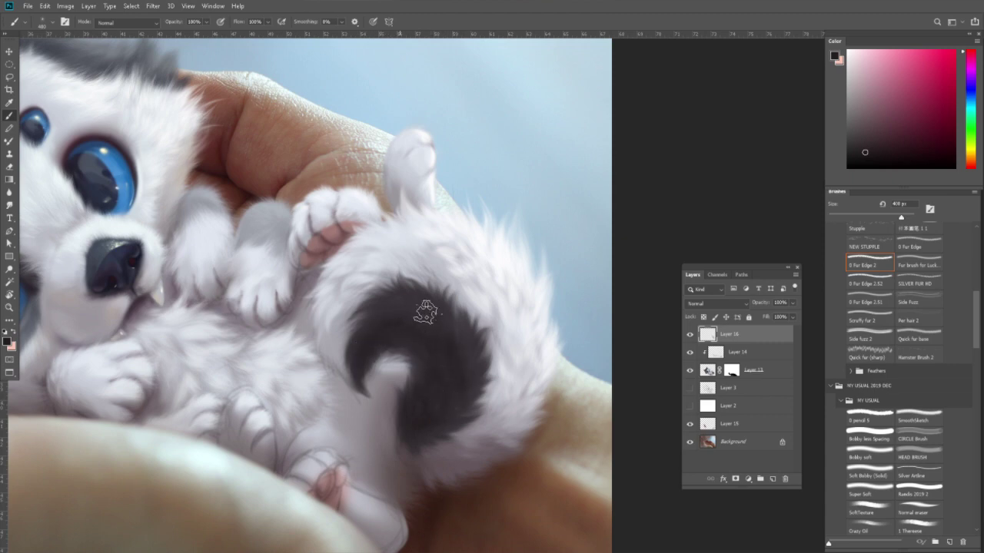
pyautogui.keyDown('alt'); pyautogui.click(403, 327); pyautogui.keyUp('alt')
pyautogui.keyDown('alt'); pyautogui.click(435, 346); pyautogui.keyUp('alt')
pyautogui.keyDown('alt'); pyautogui.click(459, 344); pyautogui.keyUp('alt')
pyautogui.keyDown('alt'); pyautogui.click(442, 370); pyautogui.keyUp('alt')
pyautogui.press('[')
pyautogui.press('[')
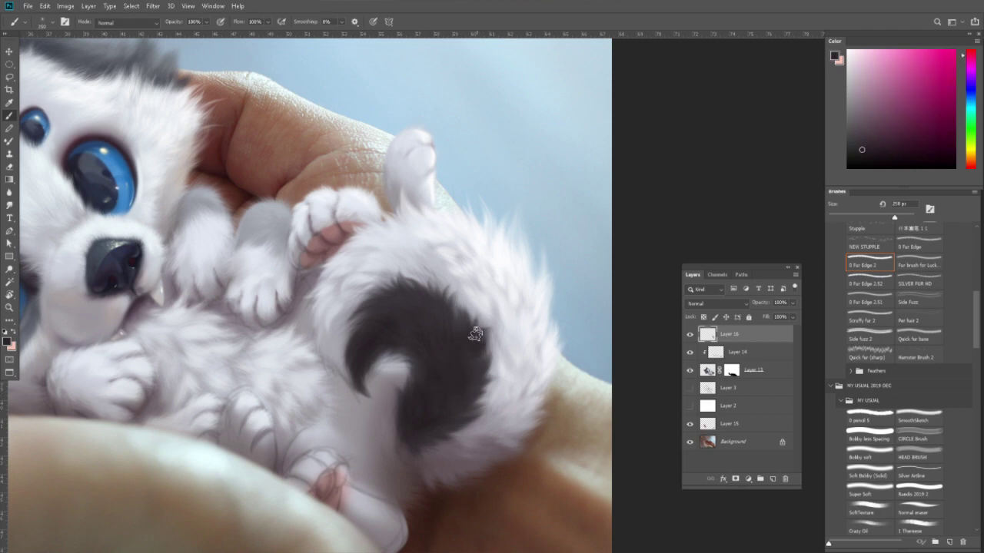
pyautogui.keyDown('alt'); pyautogui.click(475, 333); pyautogui.keyUp('alt')
pyautogui.moveTo(472, 325)
pyautogui.mouseDown()
pyautogui.moveTo(489, 357)
pyautogui.moveTo(478, 379)
pyautogui.mouseUp()
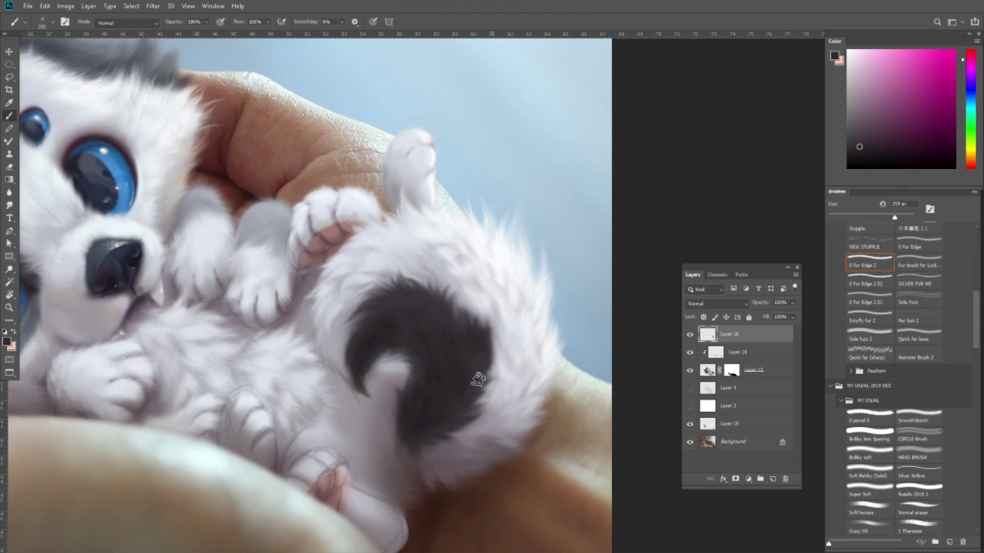
# Resample the tail and light grey fur colours, then zoom out to see more of the puppy.
pyautogui.keyDown('alt'); pyautogui.click(365, 328); pyautogui.keyUp('alt')
pyautogui.keyDown('alt'); pyautogui.click(332, 347); pyautogui.keyUp('alt')
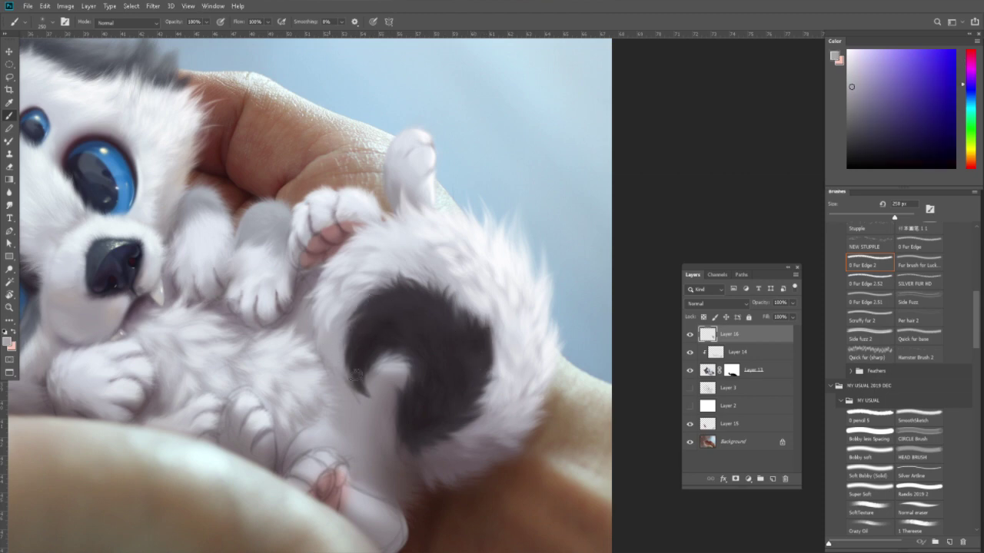
pyautogui.press('z')
pyautogui.keyDown('alt'); pyautogui.click(402, 366); pyautogui.keyUp('alt')
pyautogui.click(385, 326)
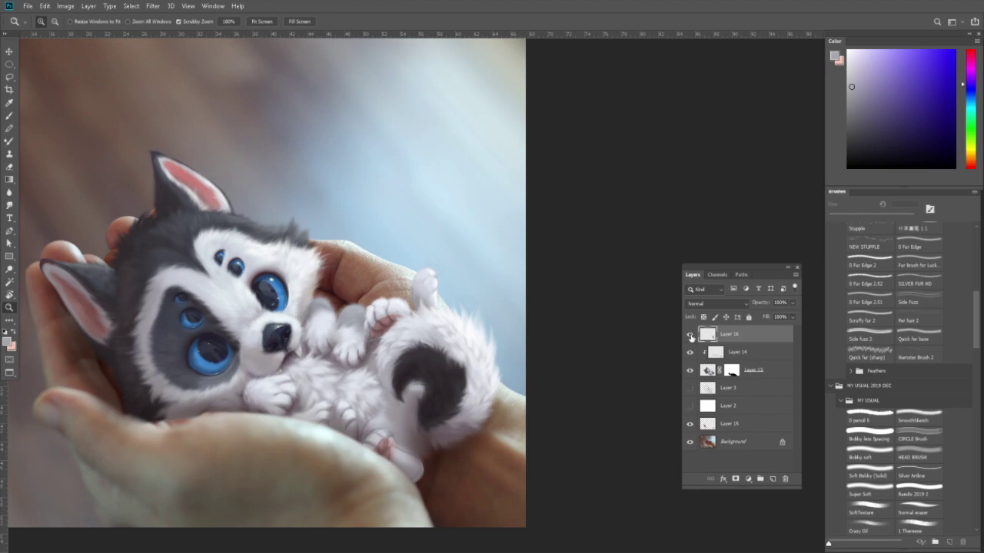
# Toggle Layer 16 to compare the tail fur, then sample the dark purple-grey tail colour.
pyautogui.click(690, 335)
pyautogui.click(467, 348)
pyautogui.press('b')
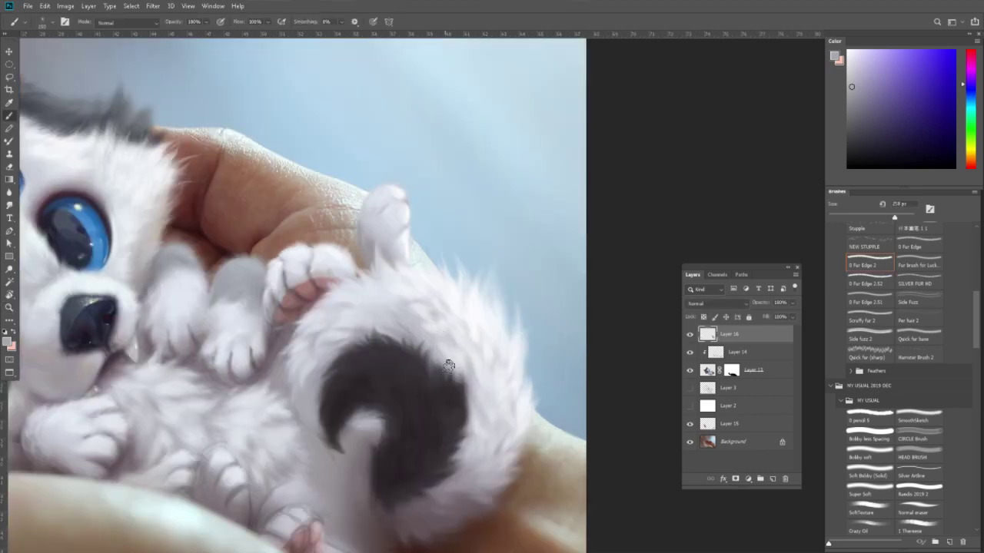
pyautogui.press(']')
pyautogui.keyDown('alt'); pyautogui.click(415, 359); pyautogui.keyUp('alt')
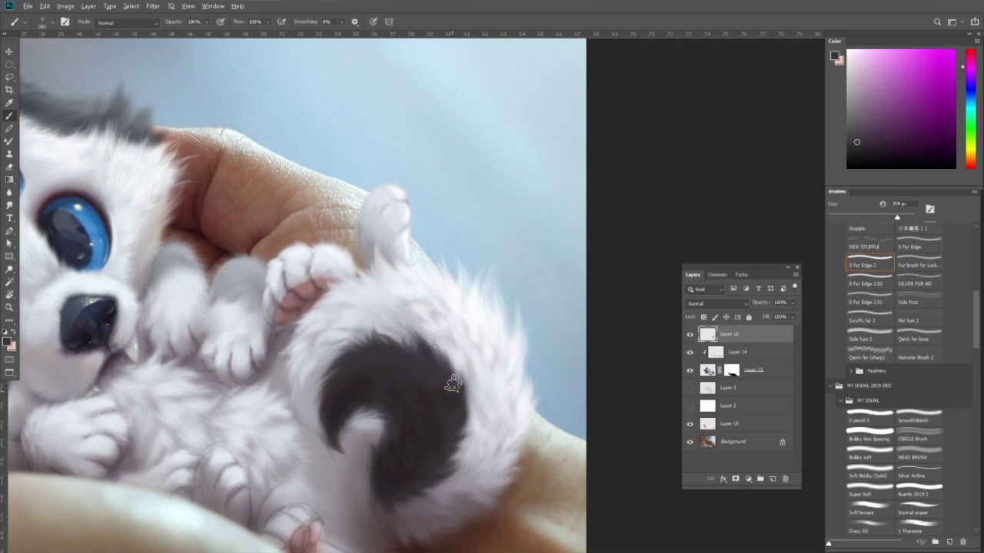
pyautogui.keyDown('alt'); pyautogui.click(457, 382); pyautogui.keyUp('alt')
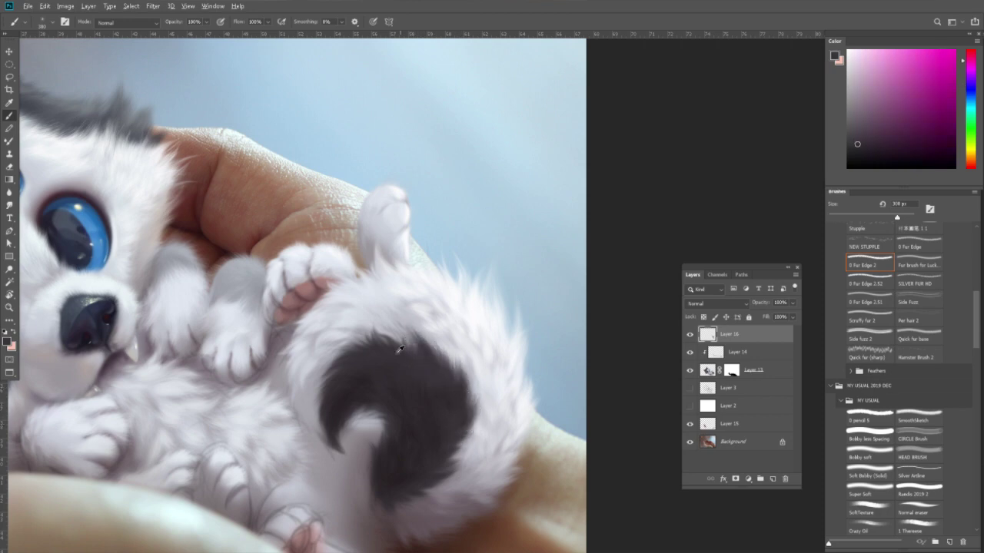
pyautogui.press('[')
pyautogui.press('[')
pyautogui.press('[')
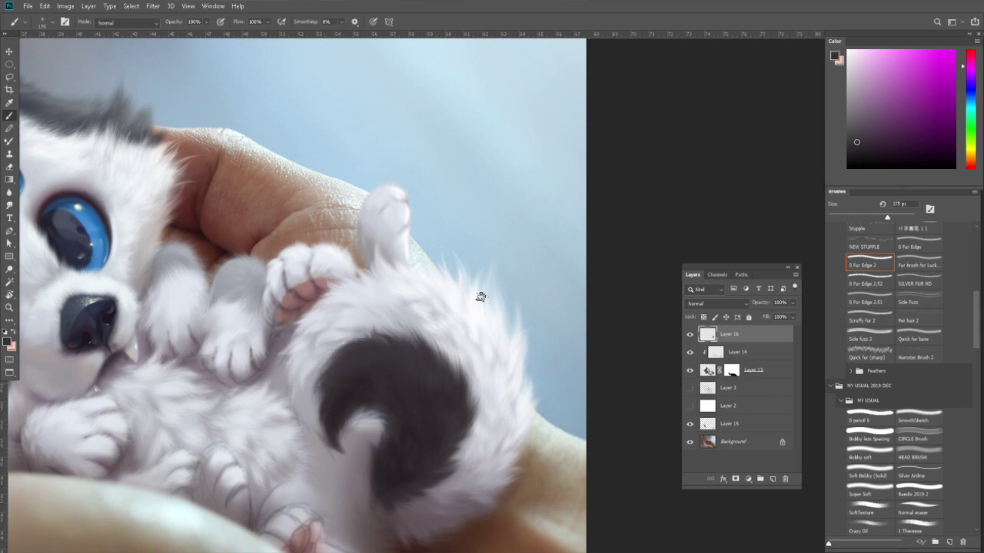
# Zoom in on the paws and paint cyan-tinted white fur along the grey paw's top.
pyautogui.press('z')
pyautogui.moveTo(480, 297); pyautogui.dragTo(454, 310)
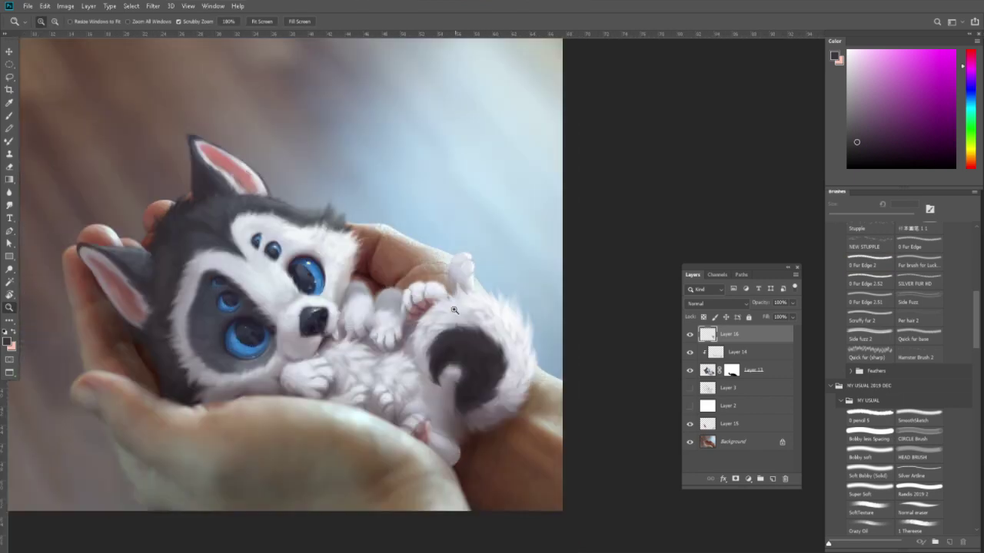
pyautogui.moveTo(391, 287); pyautogui.dragTo(402, 296)
pyautogui.press('b')
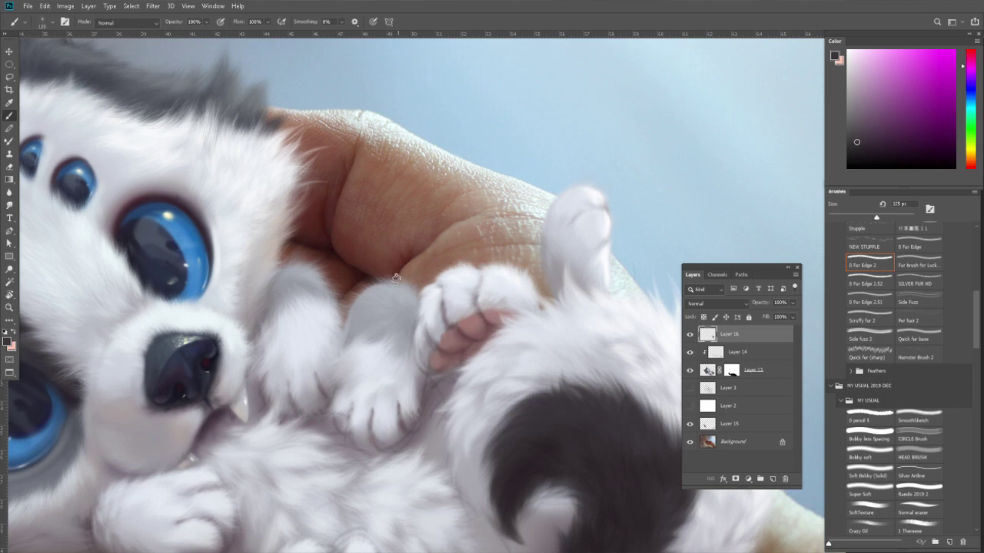
pyautogui.keyDown('alt'); pyautogui.click(372, 284); pyautogui.keyUp('alt')
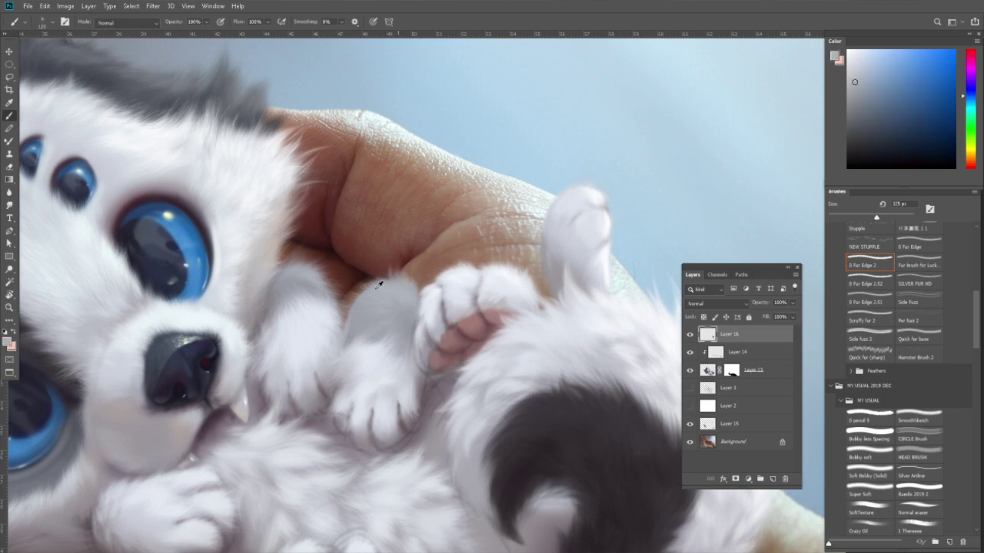
pyautogui.keyDown('alt'); pyautogui.click(355, 337); pyautogui.keyUp('alt')
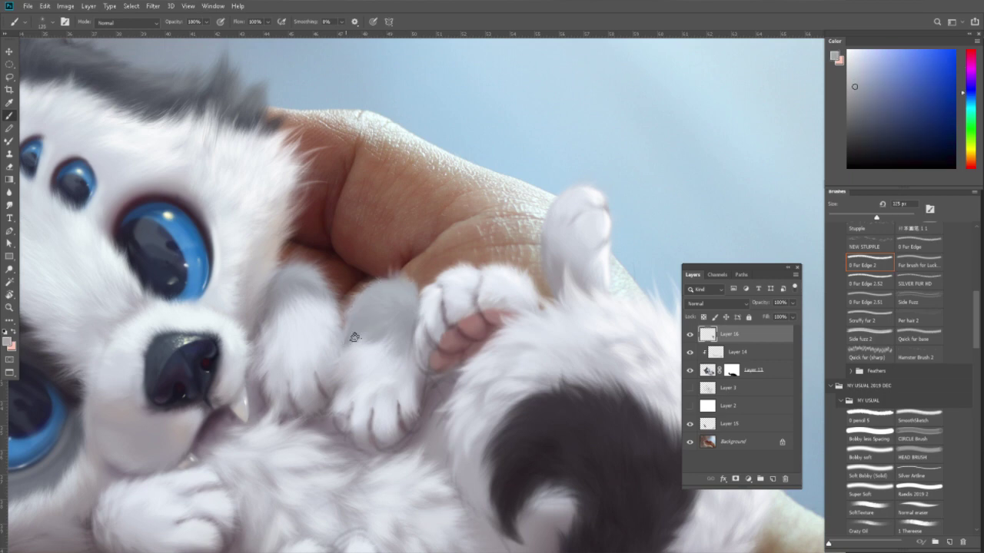
pyautogui.scroll(3, 331, 305)
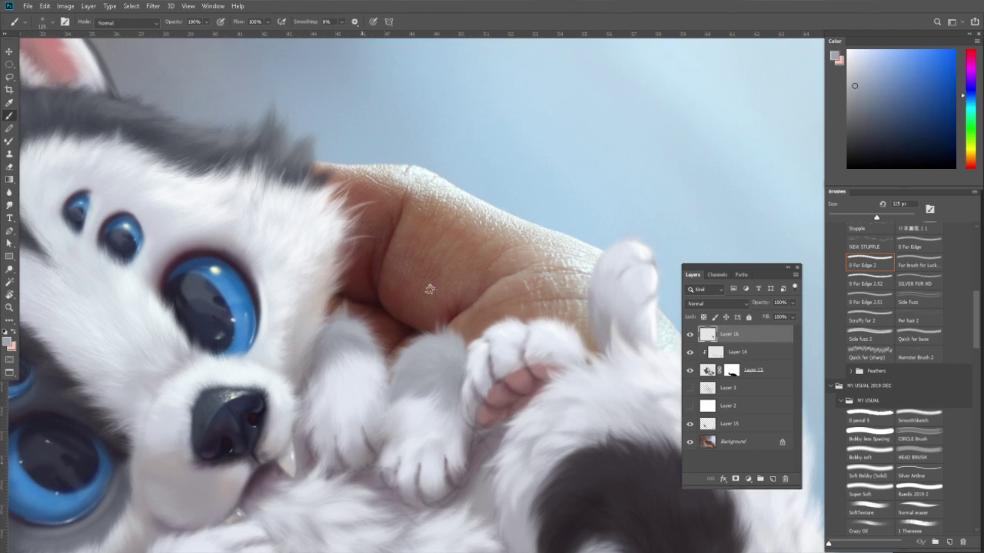
pyautogui.scroll(1, 430, 289)
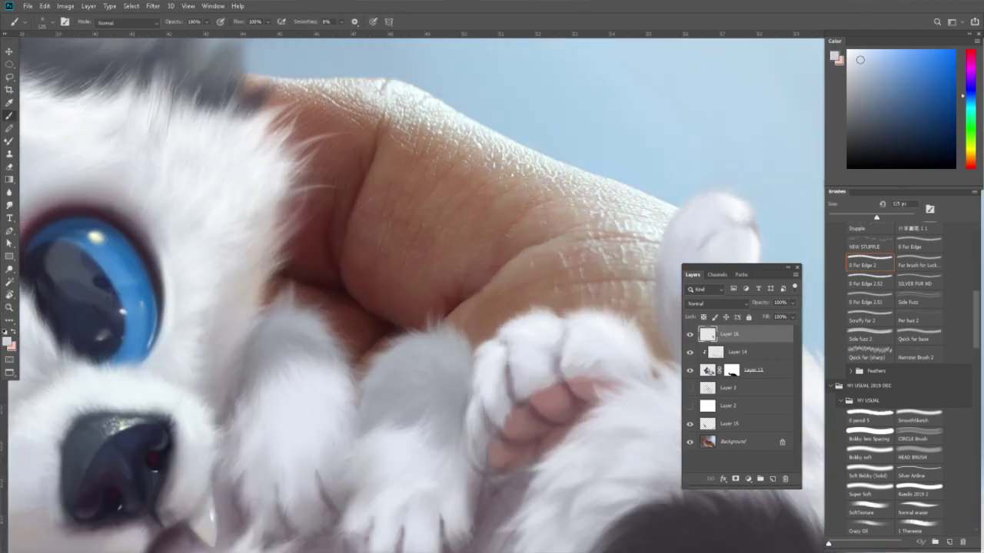
pyautogui.moveTo(971, 98); pyautogui.dragTo(971, 102)
pyautogui.moveTo(408, 335)
pyautogui.mouseDown()
pyautogui.moveTo(439, 330)
pyautogui.moveTo(461, 352)
pyautogui.moveTo(388, 352)
pyautogui.moveTo(374, 367)
pyautogui.moveTo(439, 340)
pyautogui.moveTo(467, 357)
pyautogui.moveTo(503, 359)
pyautogui.mouseUp()
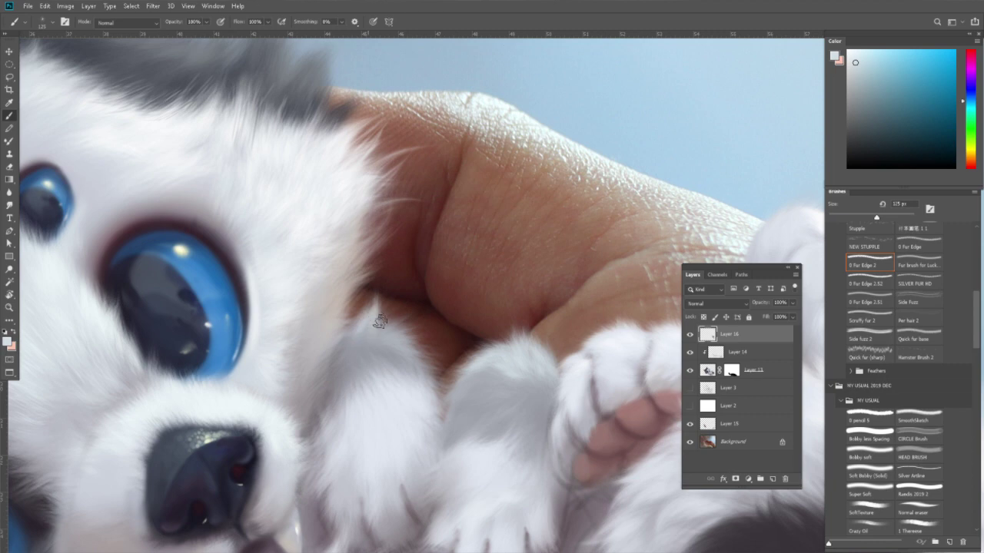
# Pan over the paws, painting with greyish-blue, near-white and bluish fur shades.
pyautogui.keyDown('alt'); pyautogui.click(390, 373); pyautogui.keyUp('alt')
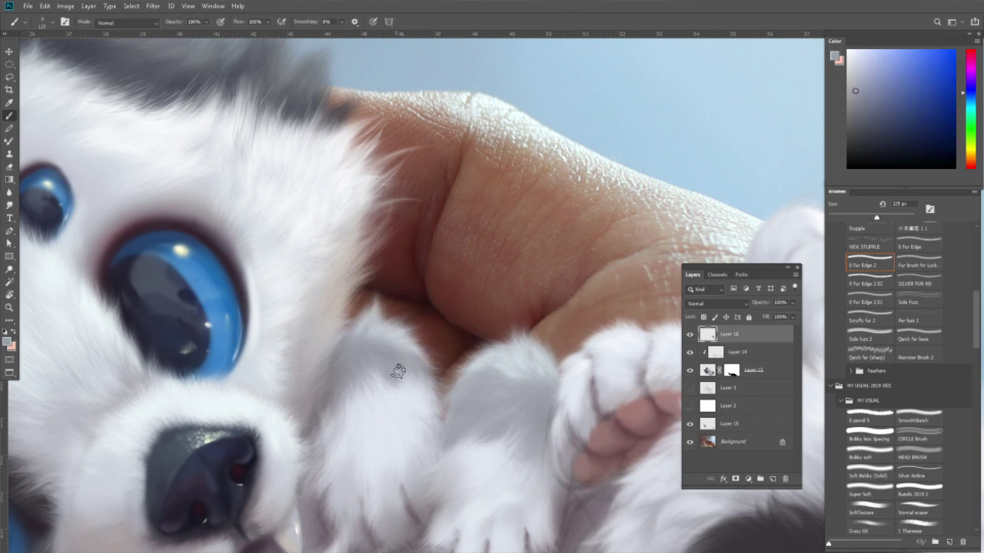
pyautogui.moveTo(364, 377); pyautogui.dragTo(390, 356)
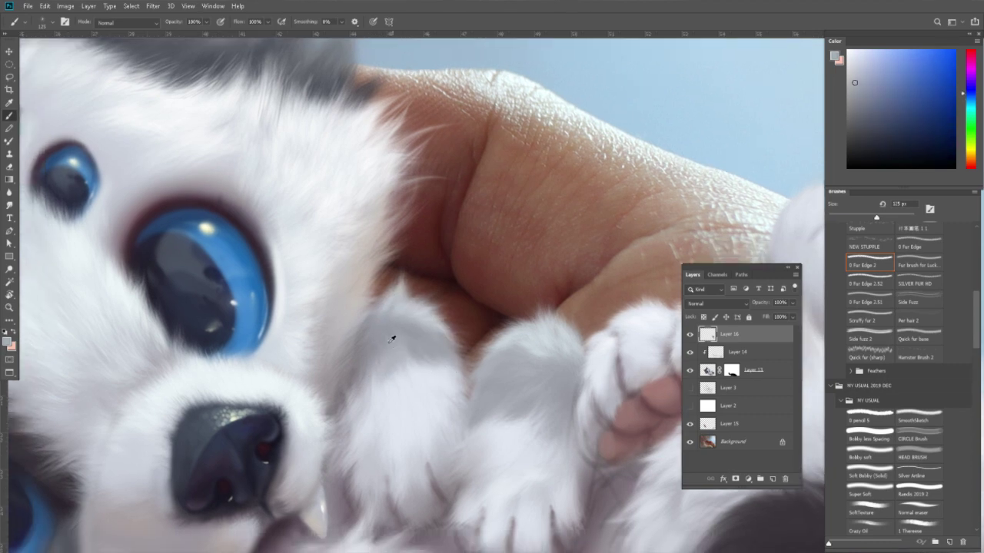
pyautogui.moveTo(433, 422); pyautogui.dragTo(421, 364)
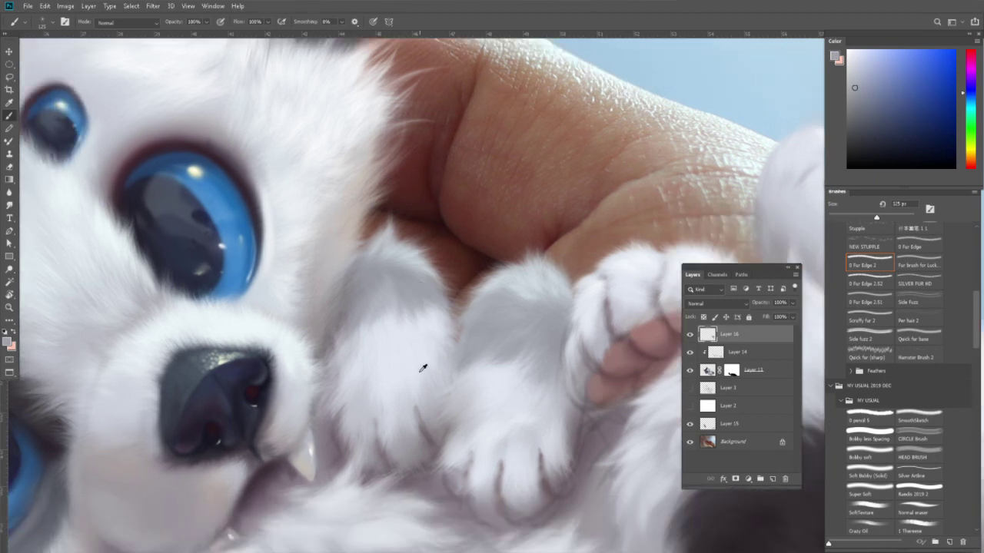
pyautogui.keyDown('alt'); pyautogui.click(427, 374); pyautogui.keyUp('alt')
pyautogui.moveTo(430, 408); pyautogui.dragTo(427, 351)
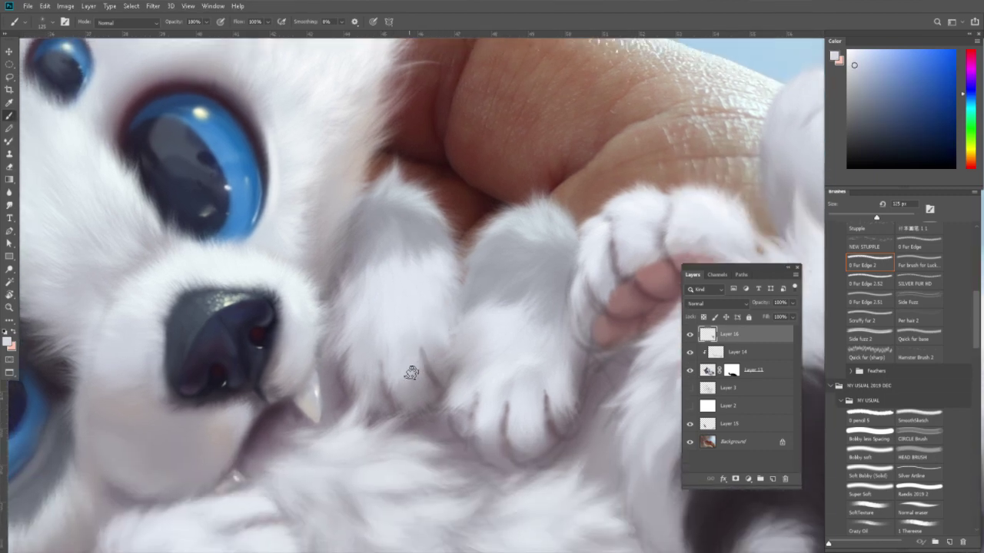
pyautogui.keyDown('alt'); pyautogui.click(407, 384); pyautogui.keyUp('alt')
pyautogui.keyDown('alt'); pyautogui.click(431, 343); pyautogui.keyUp('alt')
pyautogui.keyDown('alt'); pyautogui.click(439, 360); pyautogui.keyUp('alt')
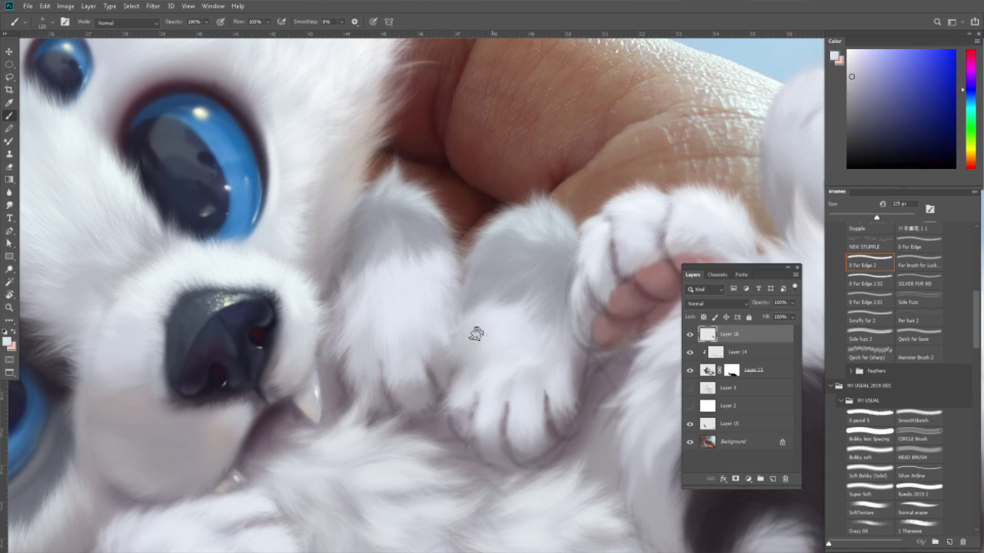
pyautogui.keyDown('alt'); pyautogui.click(472, 336); pyautogui.keyUp('alt')
pyautogui.keyDown('alt'); pyautogui.click(504, 289); pyautogui.keyUp('alt')
pyautogui.keyDown('alt'); pyautogui.click(495, 365); pyautogui.keyUp('alt')
# Paint lower paw fur with lighter shades and the darker grey beside the paw.
pyautogui.keyDown('alt'); pyautogui.click(460, 369); pyautogui.keyUp('alt')
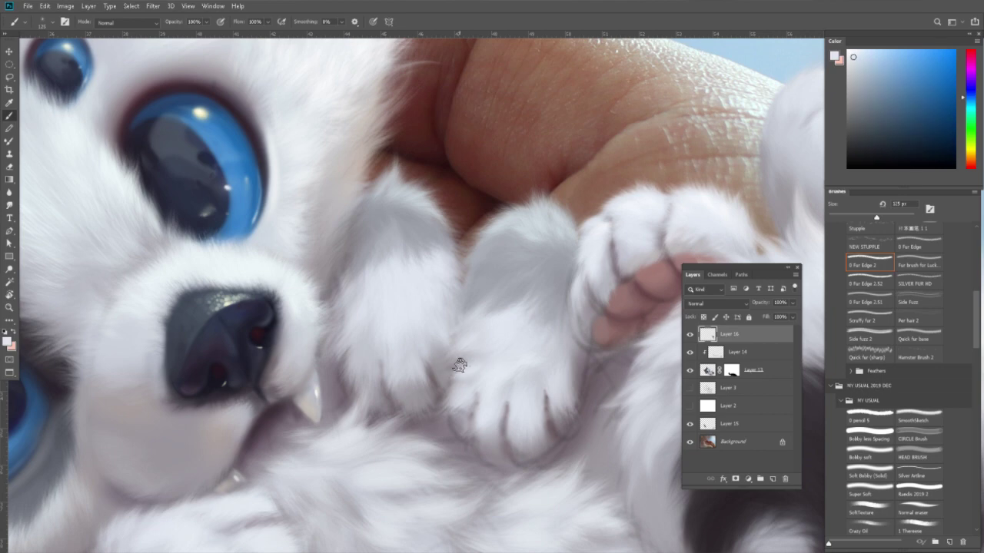
pyautogui.keyDown('alt'); pyautogui.click(452, 401); pyautogui.keyUp('alt')
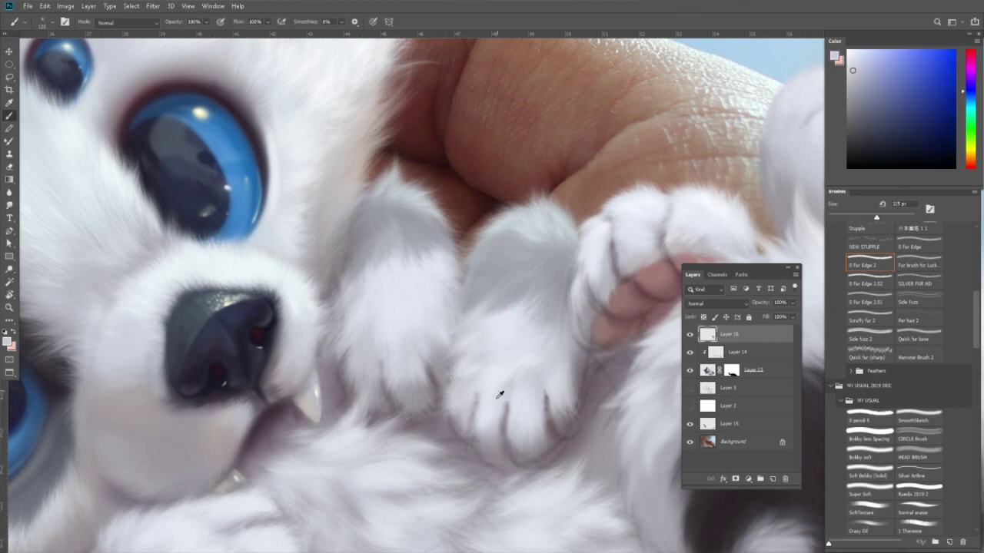
pyautogui.keyDown('alt'); pyautogui.click(480, 403); pyautogui.keyUp('alt')
pyautogui.keyDown('alt'); pyautogui.click(487, 423); pyautogui.keyUp('alt')
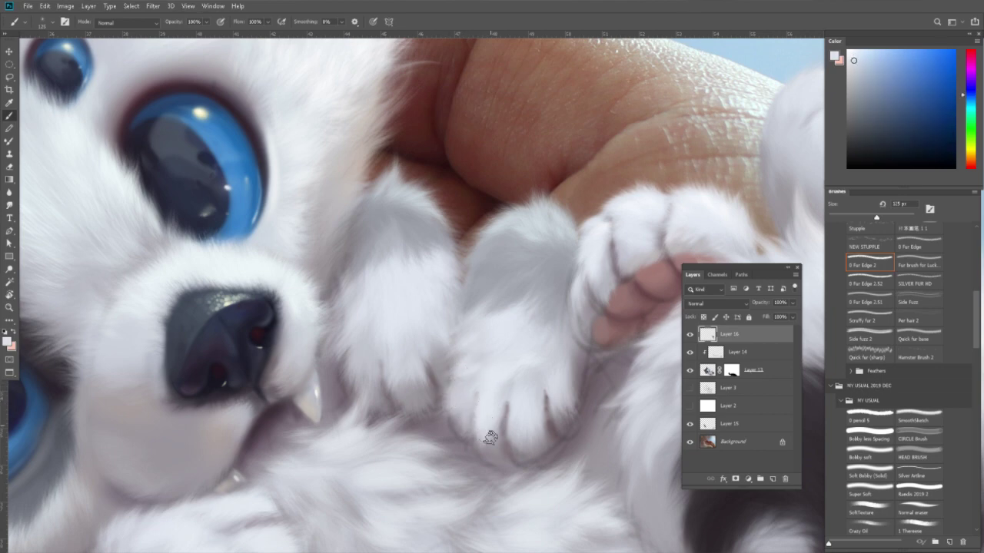
pyautogui.keyDown('alt'); pyautogui.click(523, 377); pyautogui.keyUp('alt')
pyautogui.keyDown('alt'); pyautogui.click(534, 387); pyautogui.keyUp('alt')
pyautogui.keyDown('alt'); pyautogui.click(553, 366); pyautogui.keyUp('alt')
pyautogui.keyDown('alt'); pyautogui.click(569, 355); pyautogui.keyUp('alt')
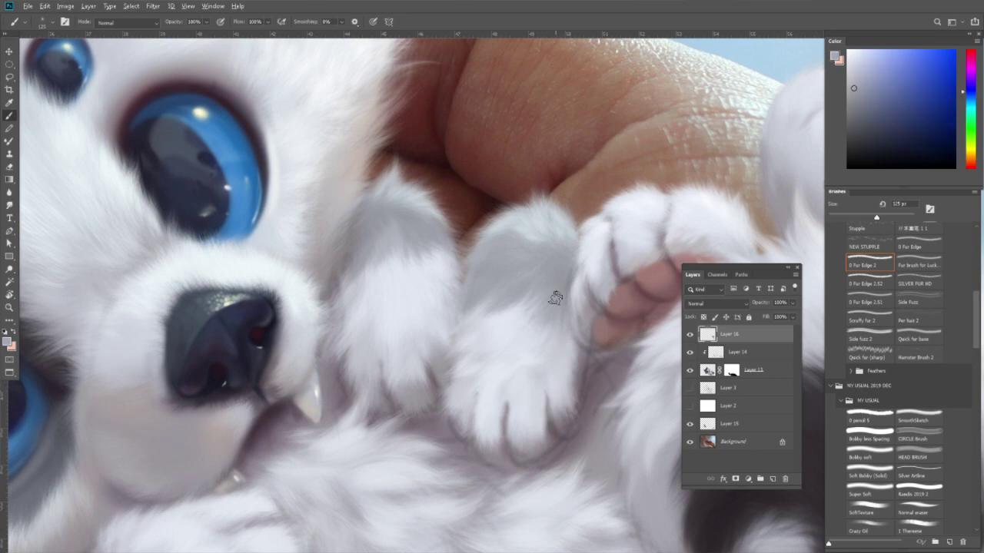
pyautogui.keyDown('alt'); pyautogui.click(573, 369); pyautogui.keyUp('alt')
# Refine the paw edges with lighter and slightly darker grey fur strokes.
pyautogui.moveTo(577, 391); pyautogui.dragTo(557, 351)
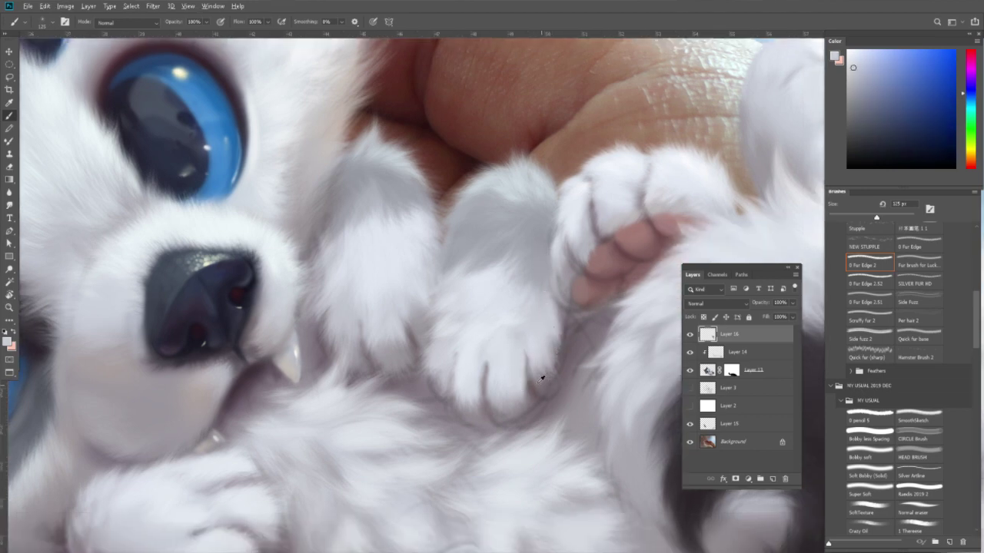
pyautogui.keyDown('alt'); pyautogui.click(537, 368); pyautogui.keyUp('alt')
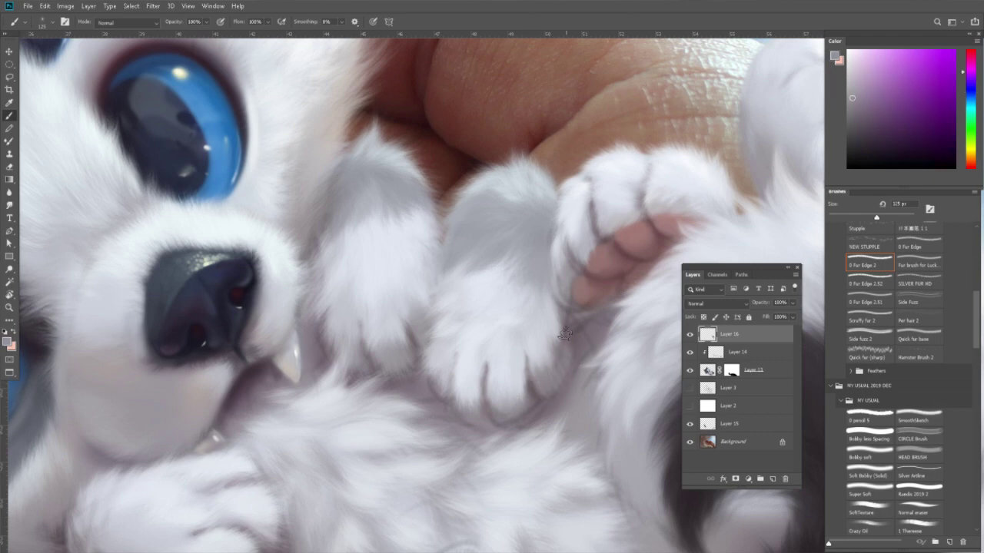
pyautogui.keyDown('alt'); pyautogui.click(553, 339); pyautogui.keyUp('alt')
pyautogui.keyDown('alt'); pyautogui.click(527, 347); pyautogui.keyUp('alt')
pyautogui.keyDown('alt'); pyautogui.click(496, 370); pyautogui.keyUp('alt')
pyautogui.keyDown('alt'); pyautogui.click(457, 347); pyautogui.keyUp('alt')
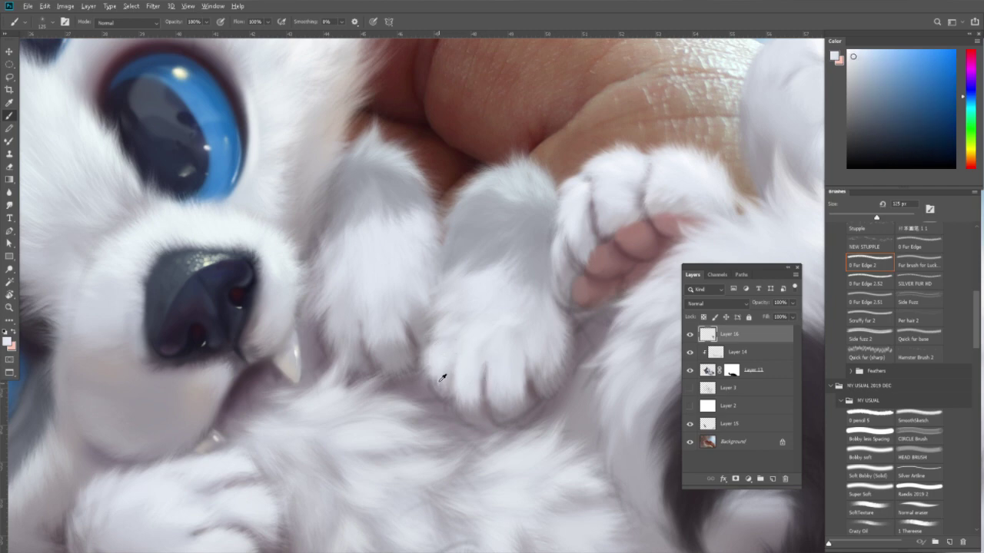
pyautogui.keyDown('alt'); pyautogui.click(444, 383); pyautogui.keyUp('alt')
pyautogui.keyDown('alt'); pyautogui.click(471, 344); pyautogui.keyUp('alt')
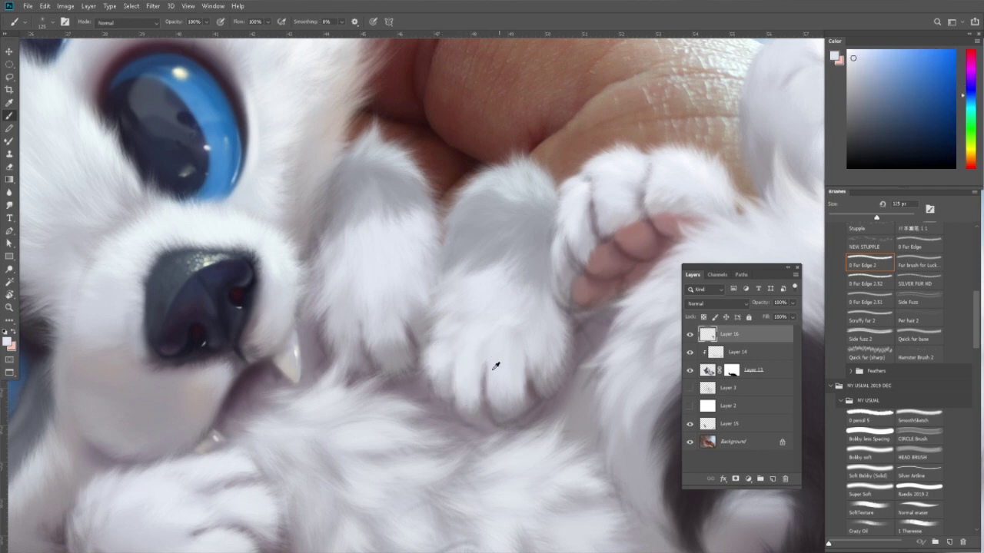
pyautogui.keyDown('alt'); pyautogui.click(490, 366); pyautogui.keyUp('alt')
# Zoom out to check the whole puppy, then zoom back in close on the paws.
pyautogui.press('z')
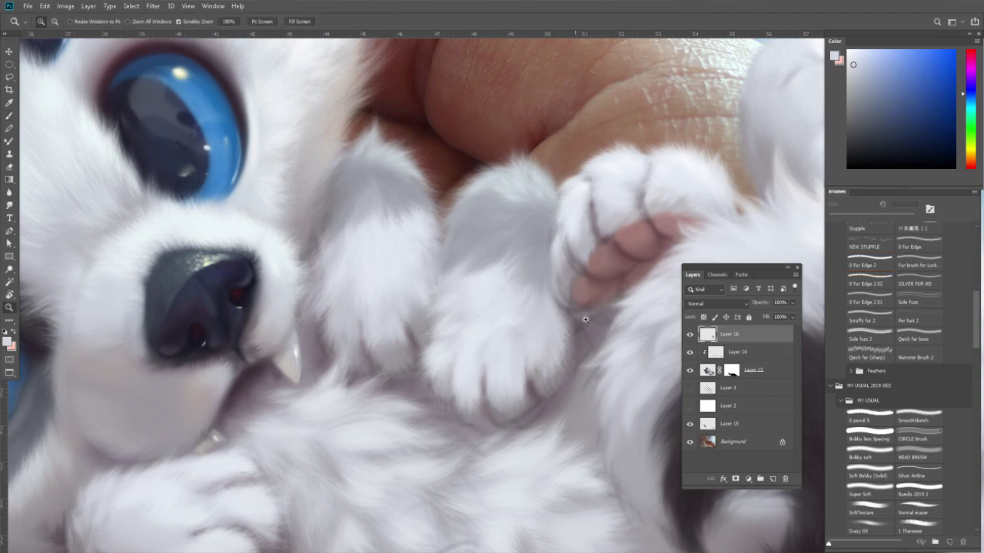
pyautogui.keyDown('alt'); pyautogui.click(553, 346); pyautogui.keyUp('alt')
pyautogui.keyDown('alt'); pyautogui.click(576, 331); pyautogui.keyUp('alt')
pyautogui.click(593, 317)
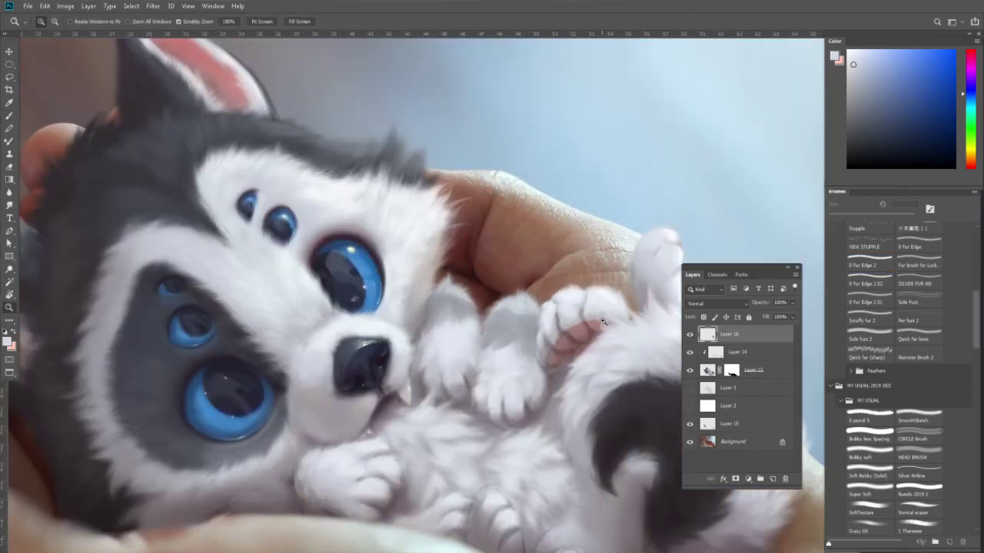
pyautogui.press('b')
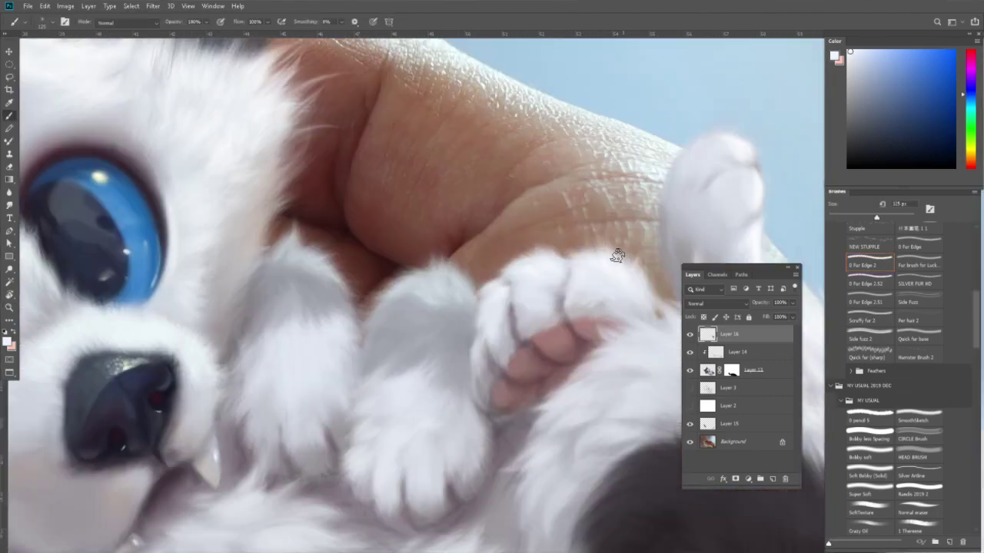
# Paint light paw fur and pink pad detail on the curled paw, then fit the image on screen.
pyautogui.keyDown('alt'); pyautogui.click(659, 136); pyautogui.keyUp('alt')
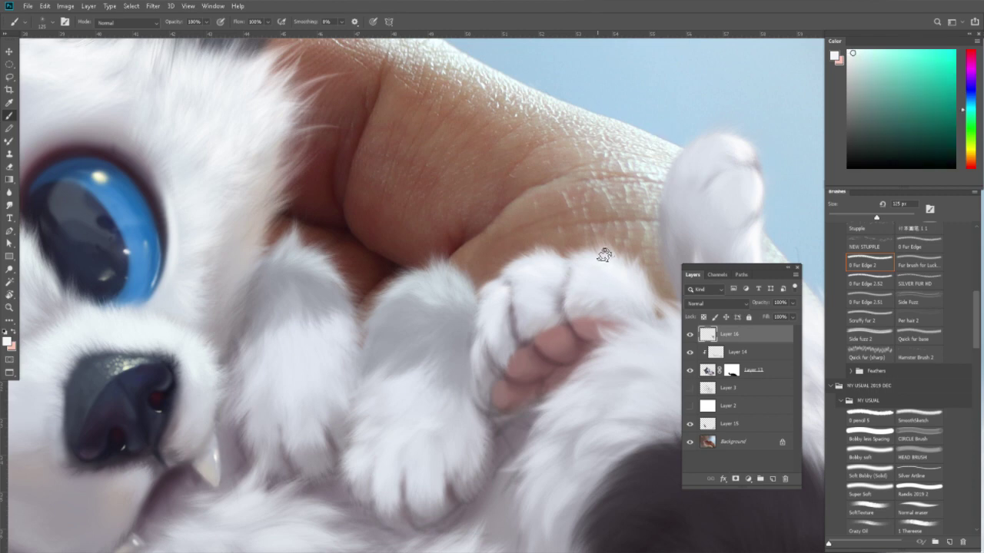
pyautogui.keyDown('alt'); pyautogui.click(513, 279); pyautogui.keyUp('alt')
pyautogui.keyDown('alt'); pyautogui.click(472, 345); pyautogui.keyUp('alt')
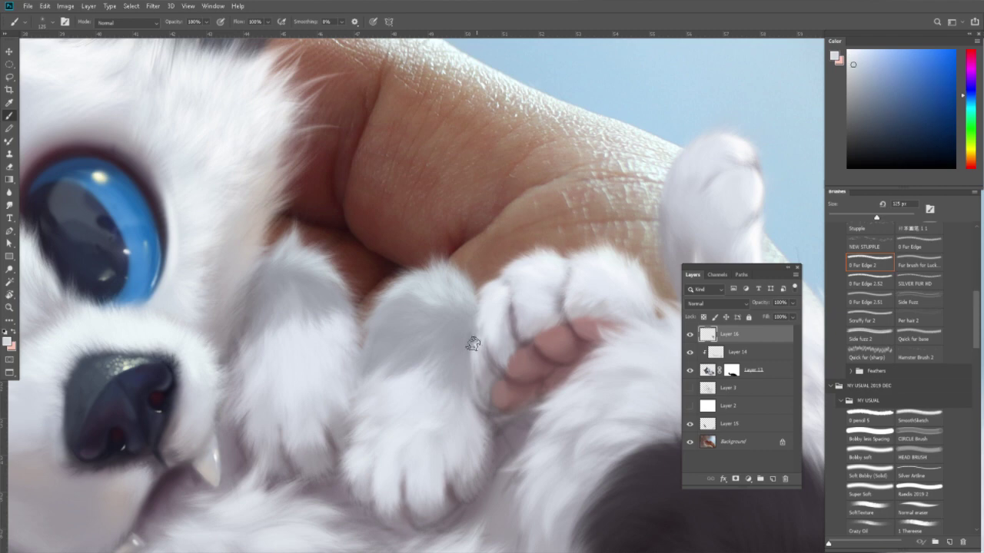
pyautogui.keyDown('alt'); pyautogui.click(481, 368); pyautogui.keyUp('alt')
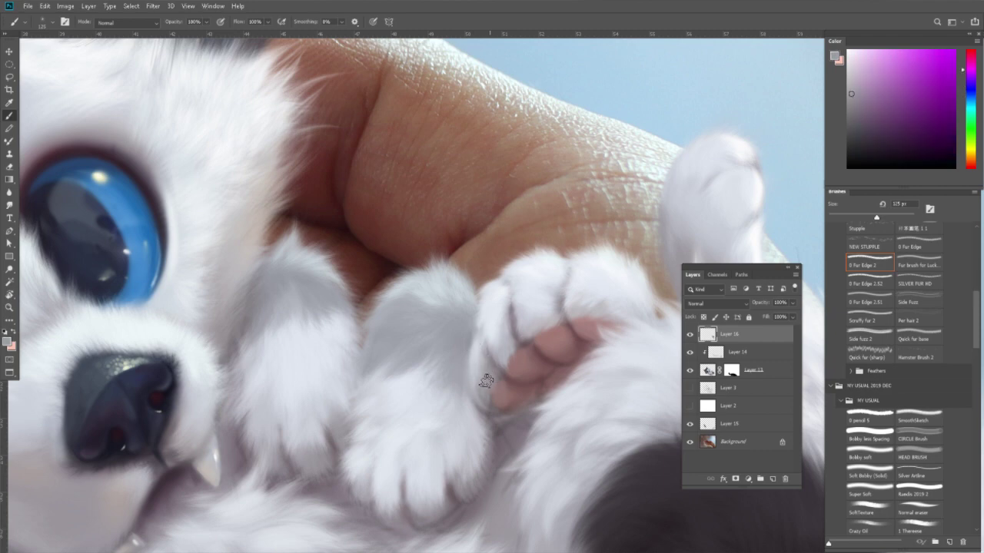
pyautogui.keyDown('alt'); pyautogui.click(489, 368); pyautogui.keyUp('alt')
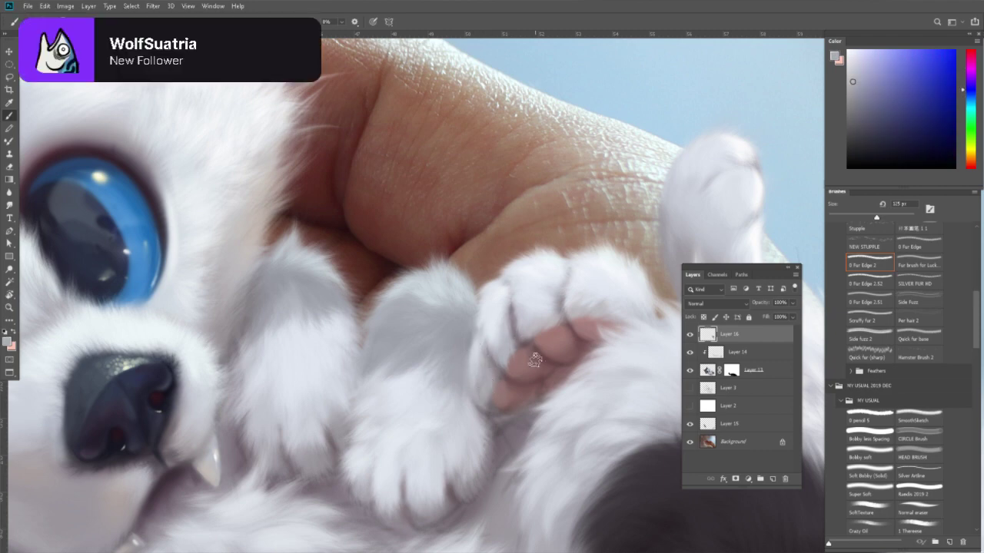
pyautogui.keyDown('alt'); pyautogui.click(524, 375); pyautogui.keyUp('alt')
pyautogui.moveTo(526, 392); pyautogui.dragTo(511, 321)
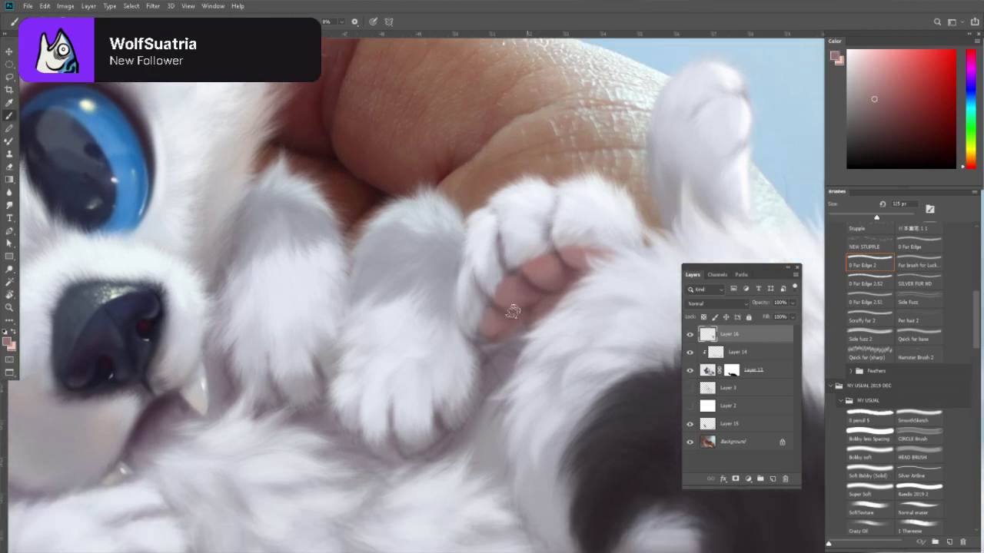
pyautogui.keyDown('alt'); pyautogui.click(511, 321); pyautogui.keyUp('alt')
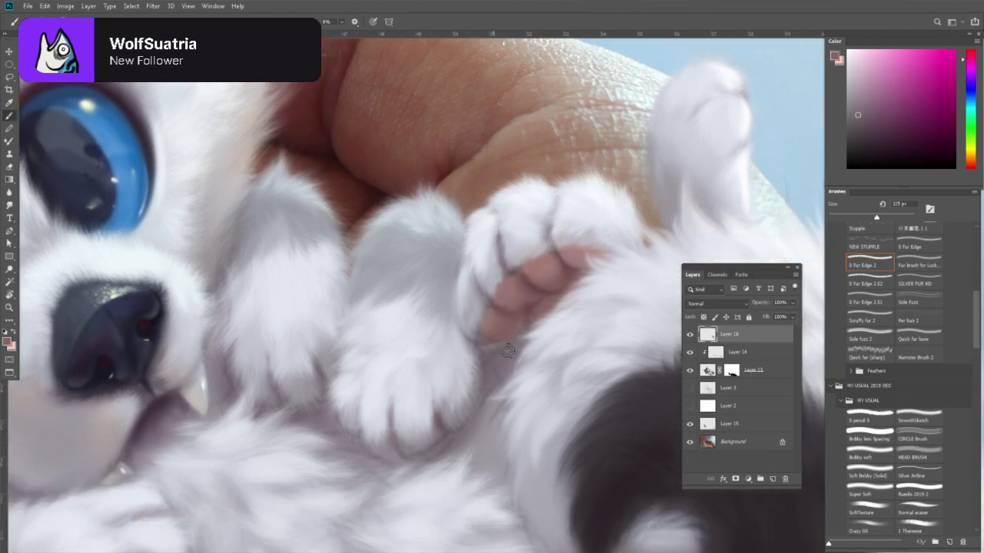
pyautogui.hotkey('ctrl', '0')
# Zoom in on the paws and paint belly-side fur sampled from around and below the paws.
pyautogui.press('z')
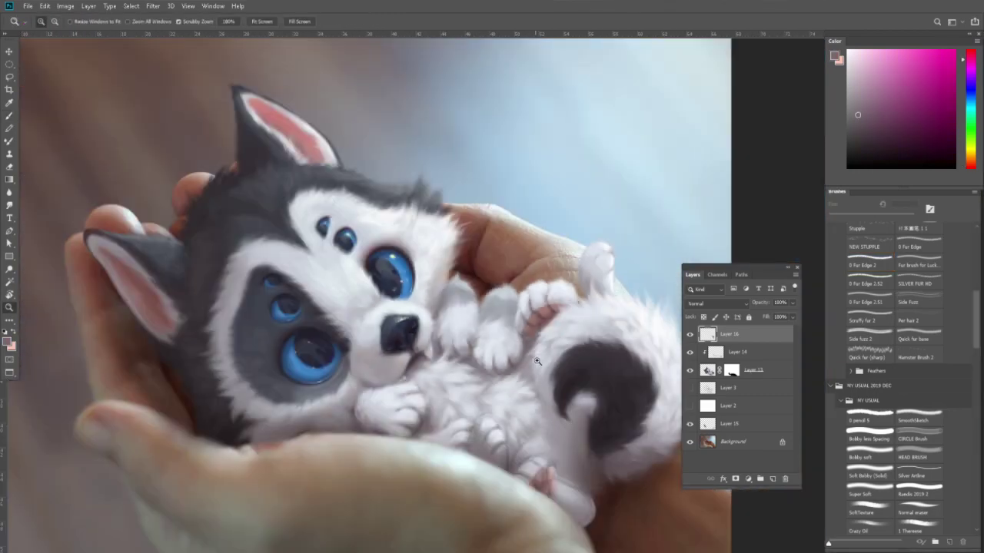
pyautogui.click(537, 361)
pyautogui.press('b')
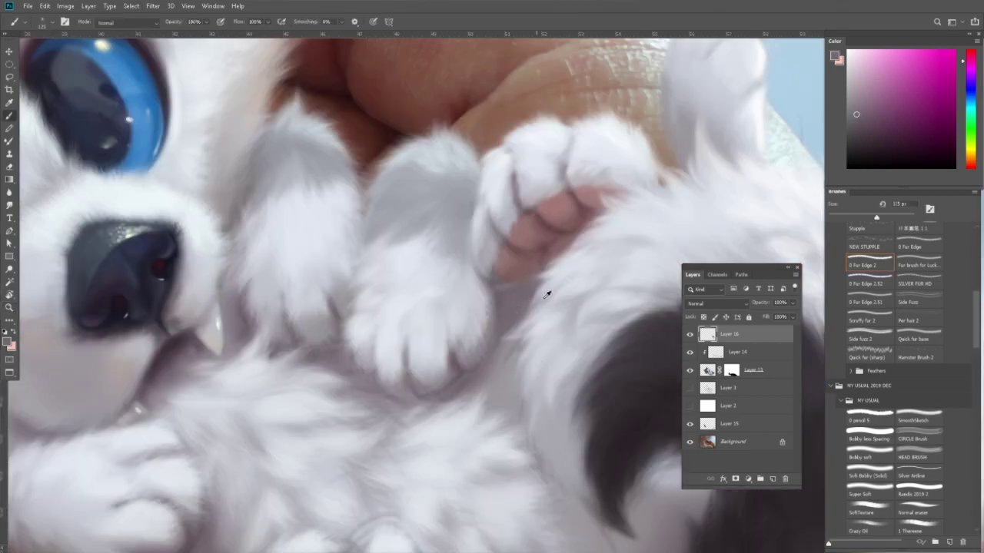
pyautogui.scroll(-1, 540, 312)
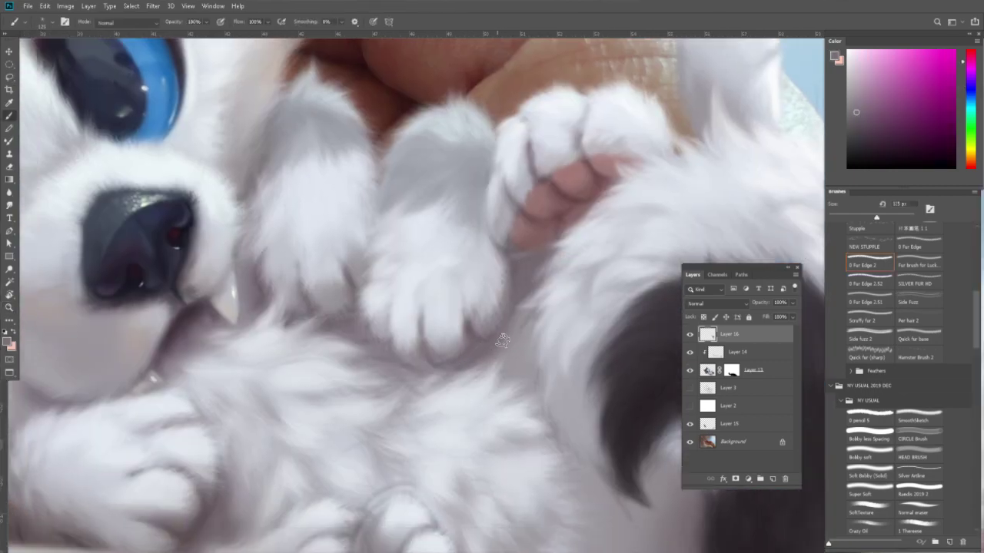
pyautogui.keyDown('alt'); pyautogui.click(526, 326); pyautogui.keyUp('alt')
pyautogui.keyDown('alt'); pyautogui.click(501, 378); pyautogui.keyUp('alt')
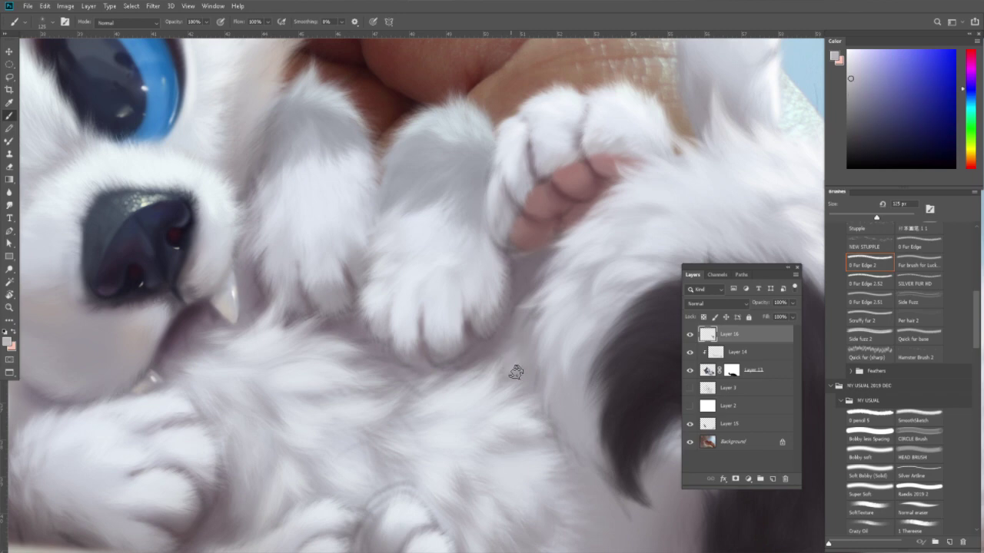
pyautogui.keyDown('alt'); pyautogui.click(479, 363); pyautogui.keyUp('alt')
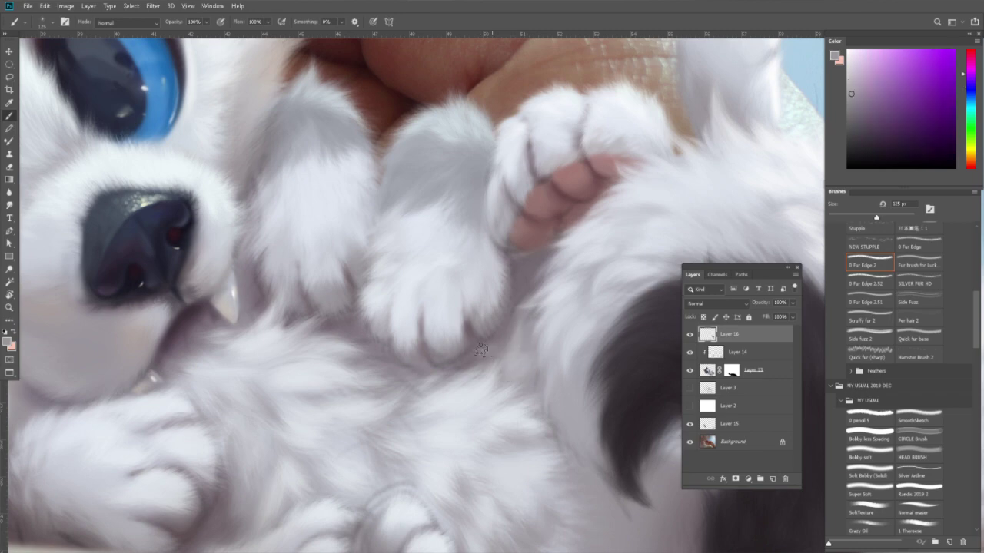
pyautogui.keyDown('alt'); pyautogui.click(470, 357); pyautogui.keyUp('alt')
pyautogui.scroll(1, 470, 355)
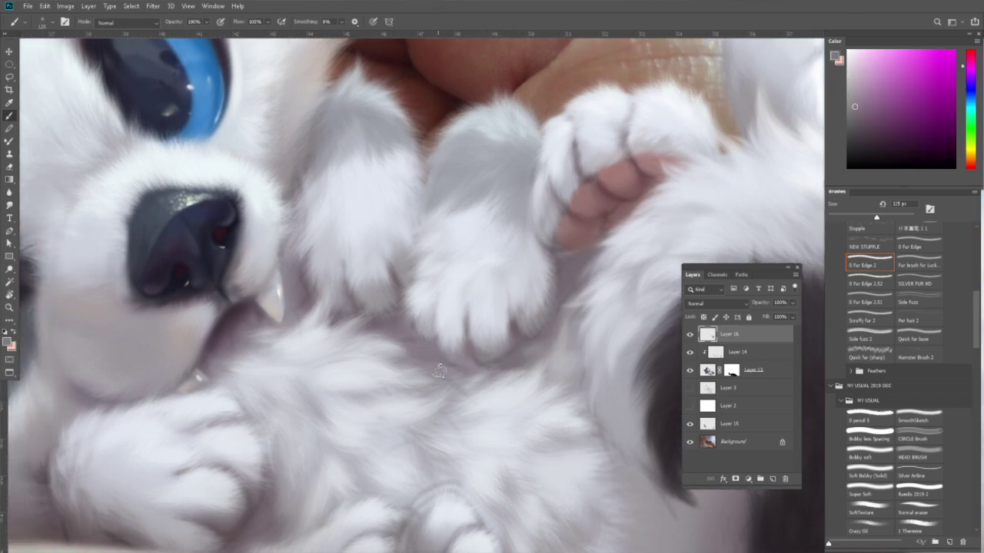
pyautogui.keyDown('alt'); pyautogui.click(469, 361); pyautogui.keyUp('alt')
# Zoom in on the tail, paint its curl tip downward in dark grey fur, then zoom back out.
pyautogui.press('z')
pyautogui.hotkey('ctrl', '0')
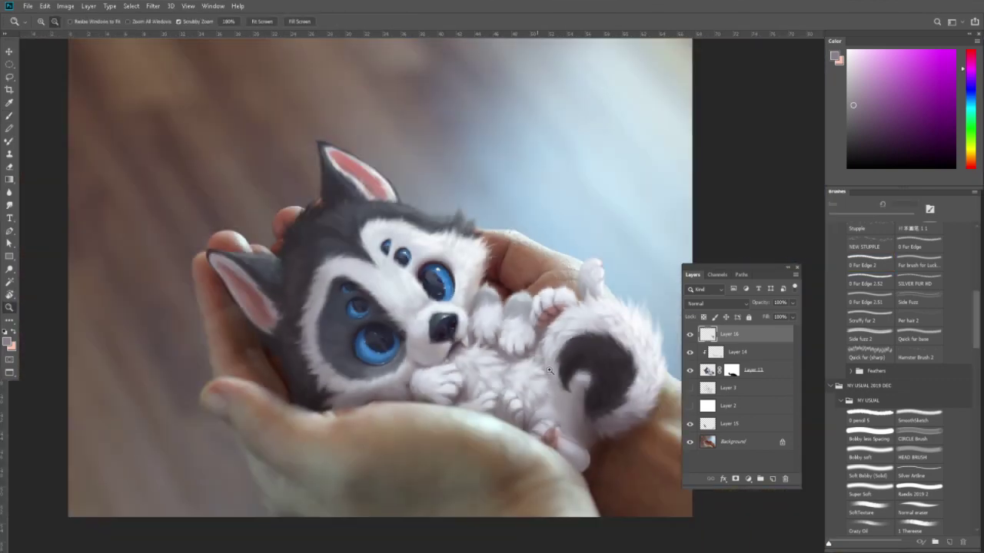
pyautogui.moveTo(558, 400); pyautogui.dragTo(566, 391)
pyautogui.scroll(-1, 582, 403)
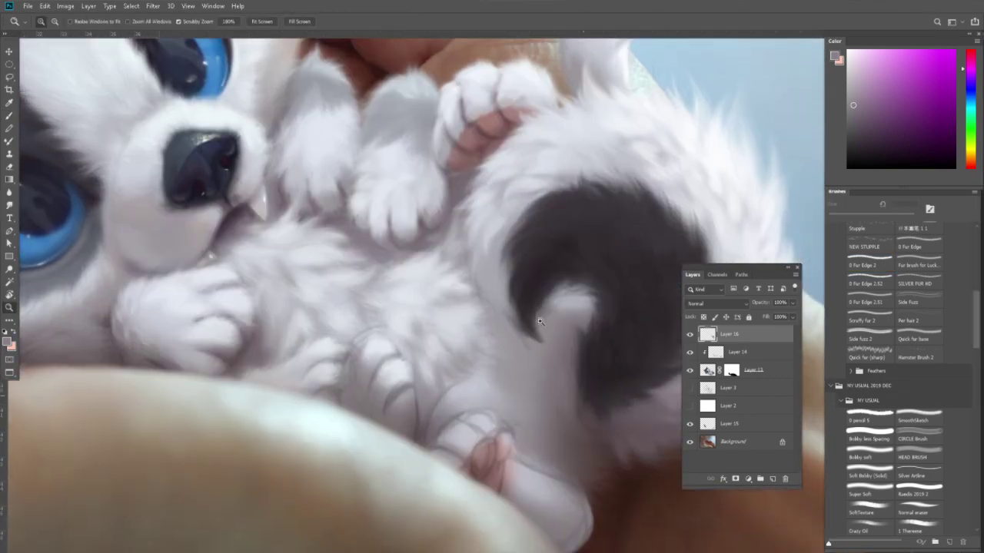
pyautogui.press('b')
pyautogui.keyDown('alt'); pyautogui.click(540, 289); pyautogui.keyUp('alt')
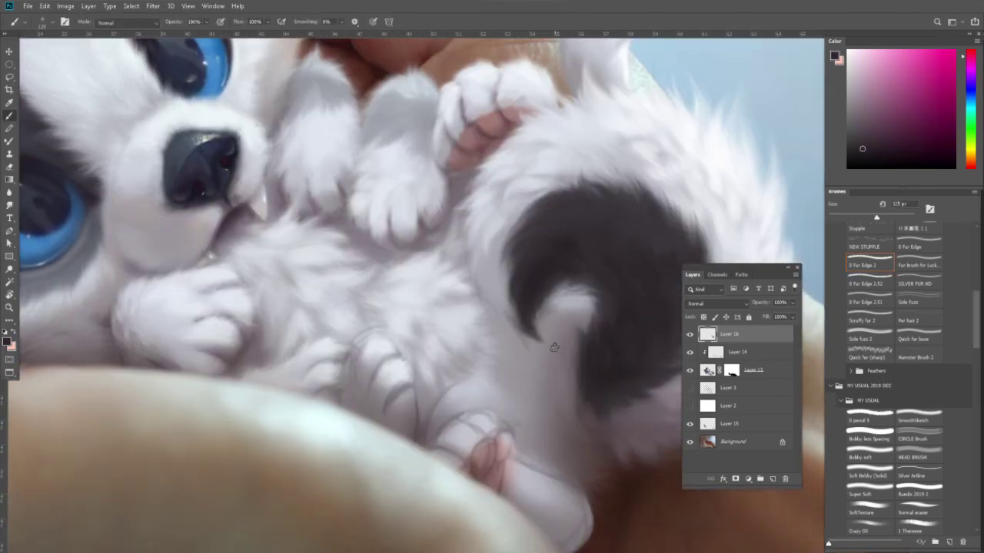
pyautogui.moveTo(553, 347)
pyautogui.mouseDown()
pyautogui.moveTo(533, 329)
pyautogui.moveTo(538, 306)
pyautogui.mouseUp()
pyautogui.keyDown('alt'); pyautogui.click(511, 283); pyautogui.keyUp('alt')
pyautogui.press('z')
pyautogui.press('z')
pyautogui.scroll(-5, 541, 334)
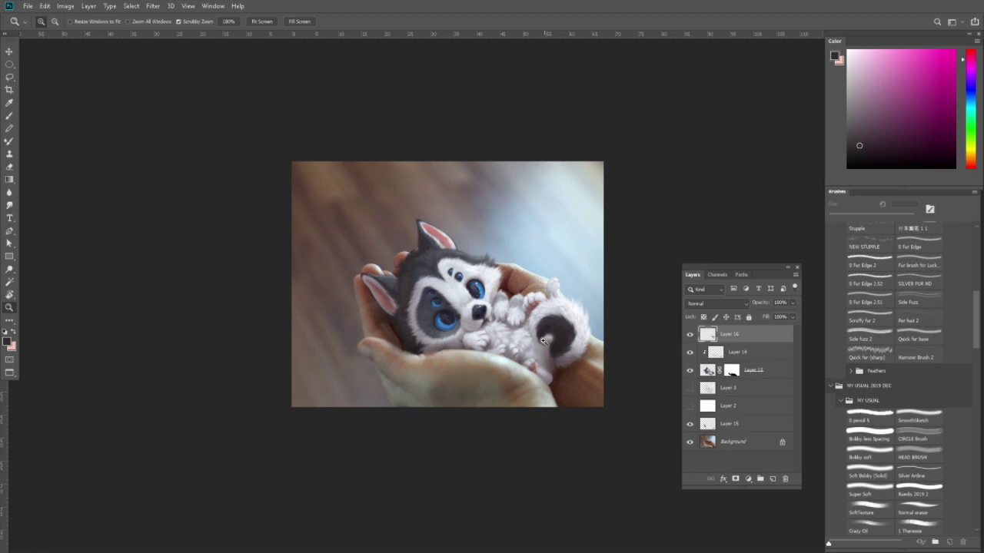
pyautogui.click(484, 342)
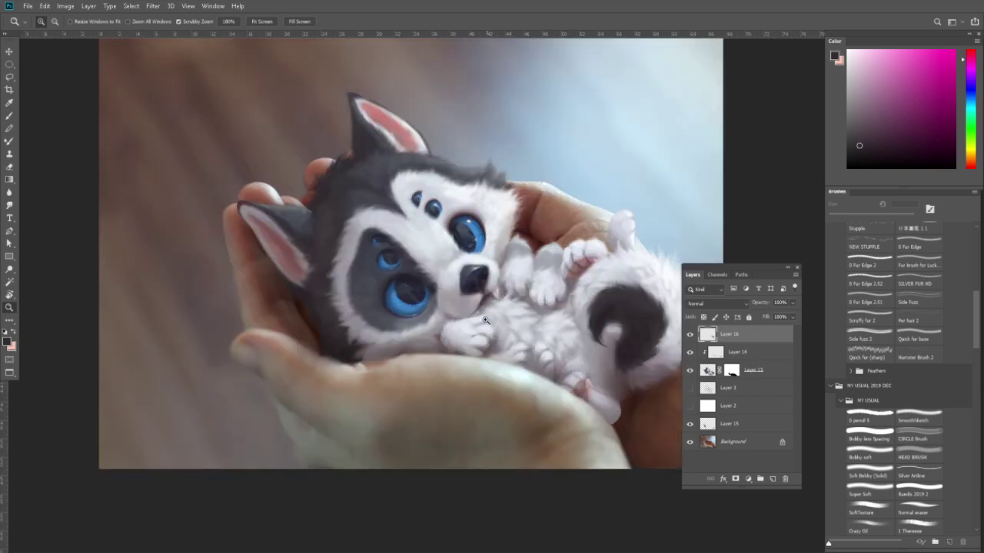
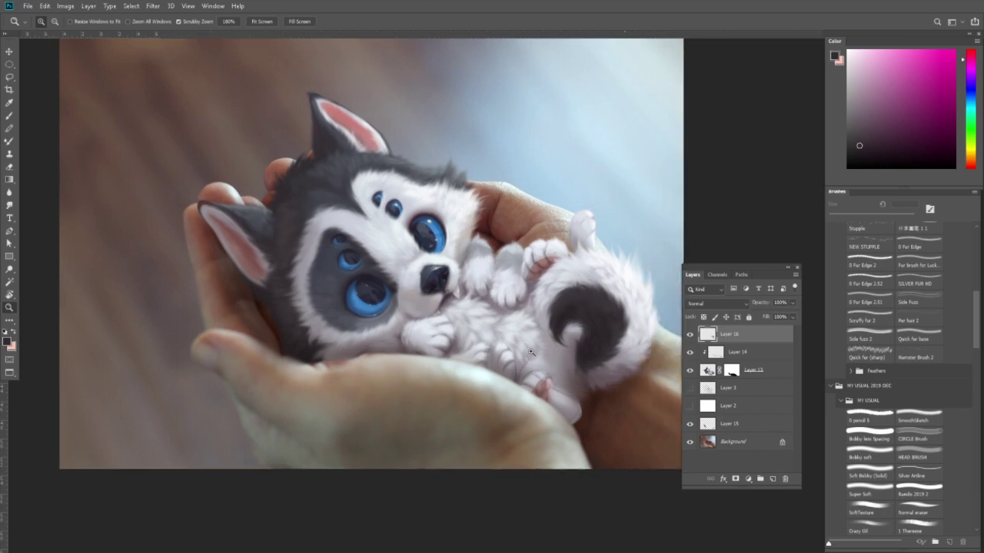
# Rotate the puppy painting 90° clockwise, then zoom into the belly with the Brush tool.
pyautogui.moveTo(609, 347); pyautogui.dragTo(527, 342)
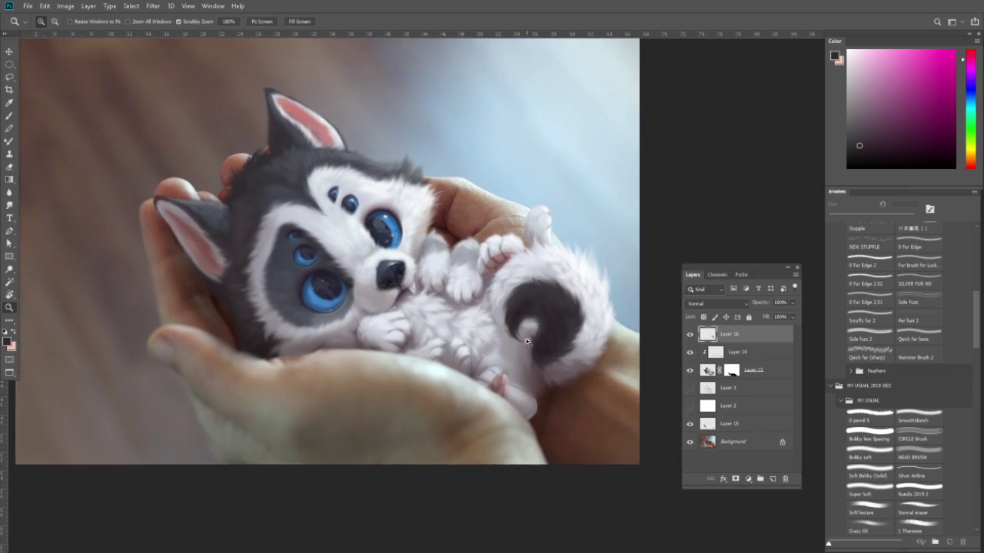
pyautogui.click(66, 6)
pyautogui.moveTo(84, 102)
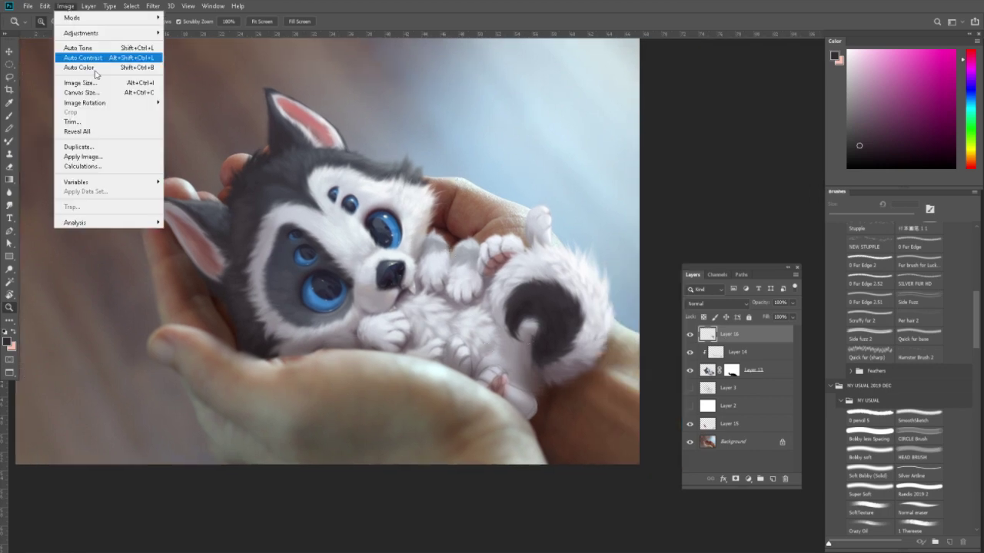
pyautogui.click(176, 112)
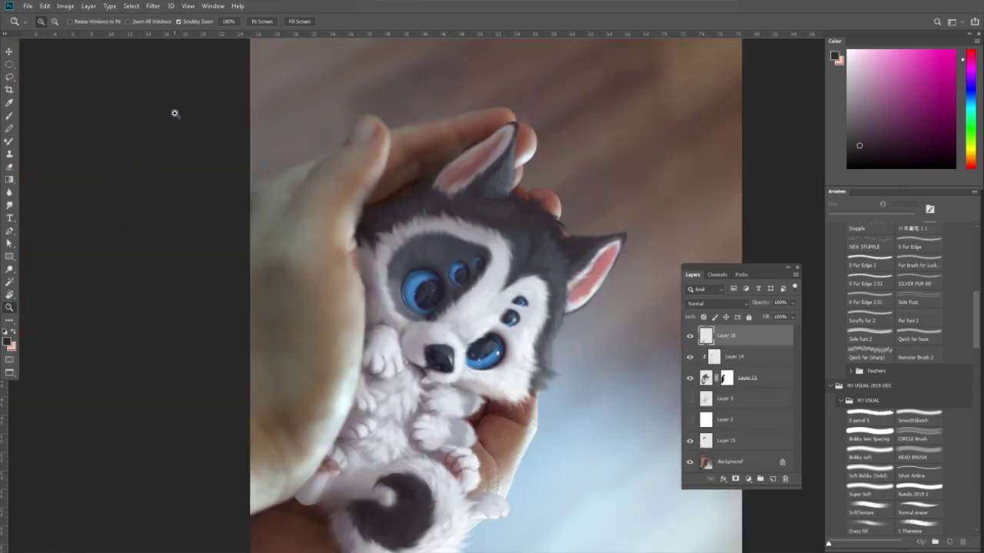
pyautogui.press('b')
pyautogui.scroll(3, 512, 345)
pyautogui.scroll(2, 512, 345)
# Sample a range of grey, lavender and purple-tinted tones from the belly fur.
pyautogui.scroll(2, 511, 345)
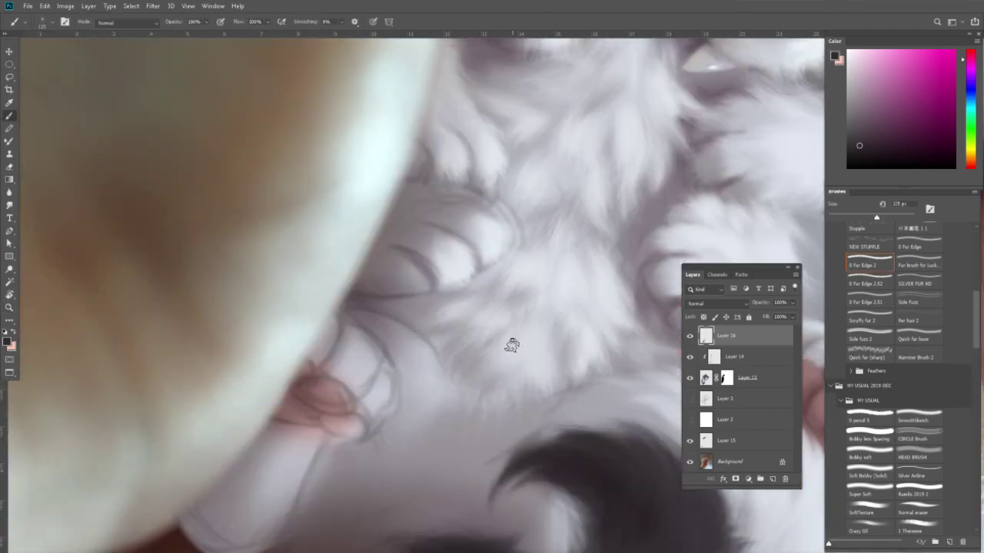
pyautogui.keyDown('alt'); pyautogui.click(520, 329); pyautogui.keyUp('alt')
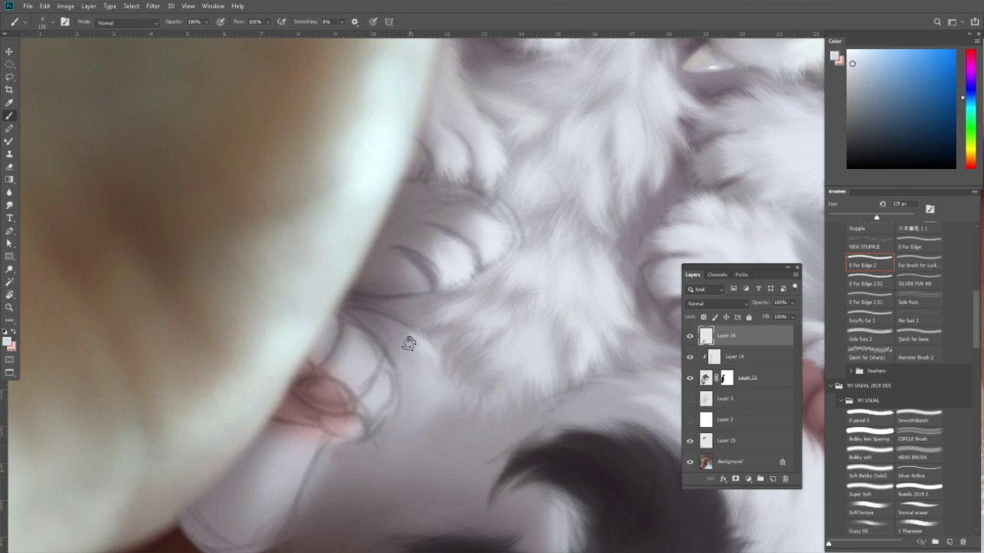
pyautogui.keyDown('alt'); pyautogui.click(428, 419); pyautogui.keyUp('alt')
pyautogui.keyDown('alt'); pyautogui.click(422, 395); pyautogui.keyUp('alt')
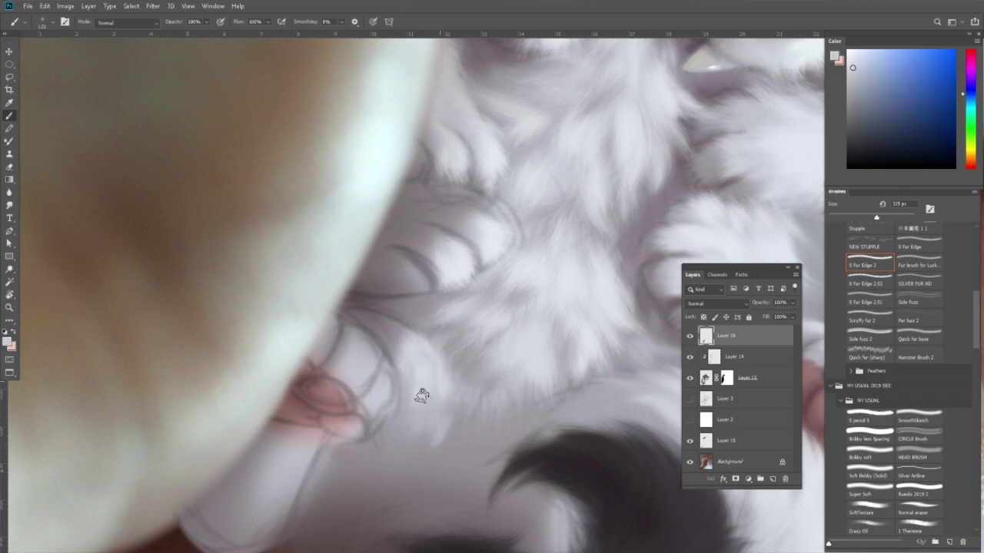
pyautogui.moveTo(453, 428); pyautogui.dragTo(463, 391)
pyautogui.keyDown('alt'); pyautogui.click(458, 393); pyautogui.keyUp('alt')
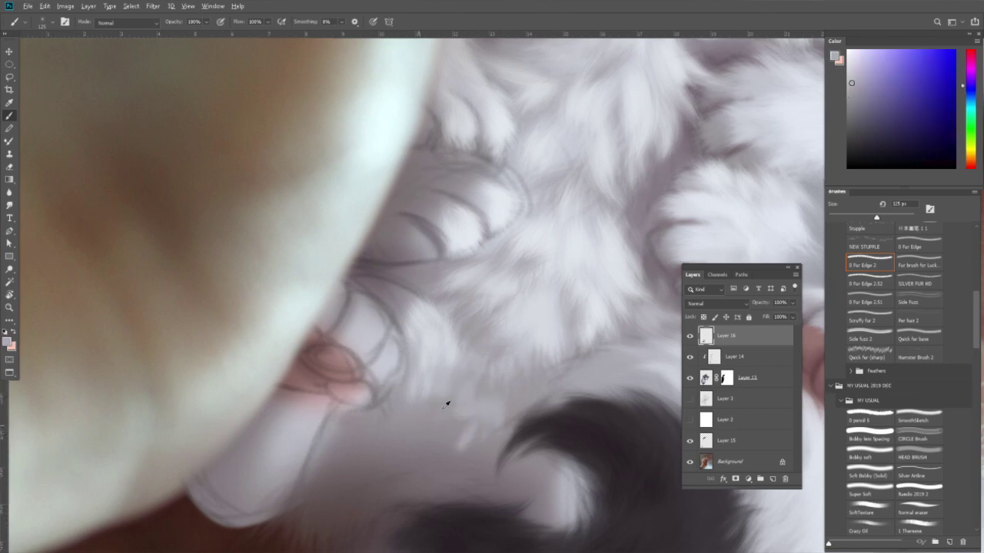
pyautogui.moveTo(453, 465); pyautogui.dragTo(458, 436)
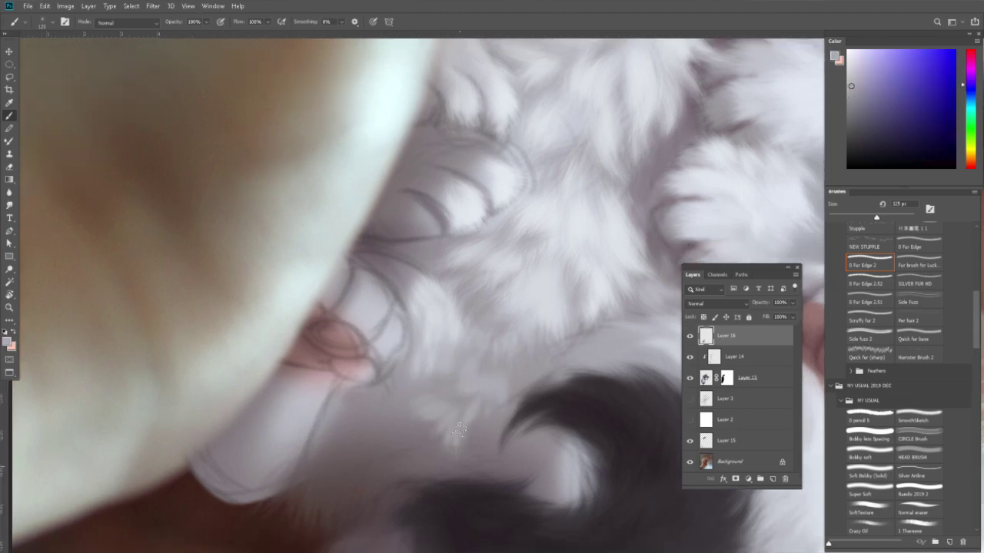
pyautogui.keyDown('alt'); pyautogui.click(413, 434); pyautogui.keyUp('alt')
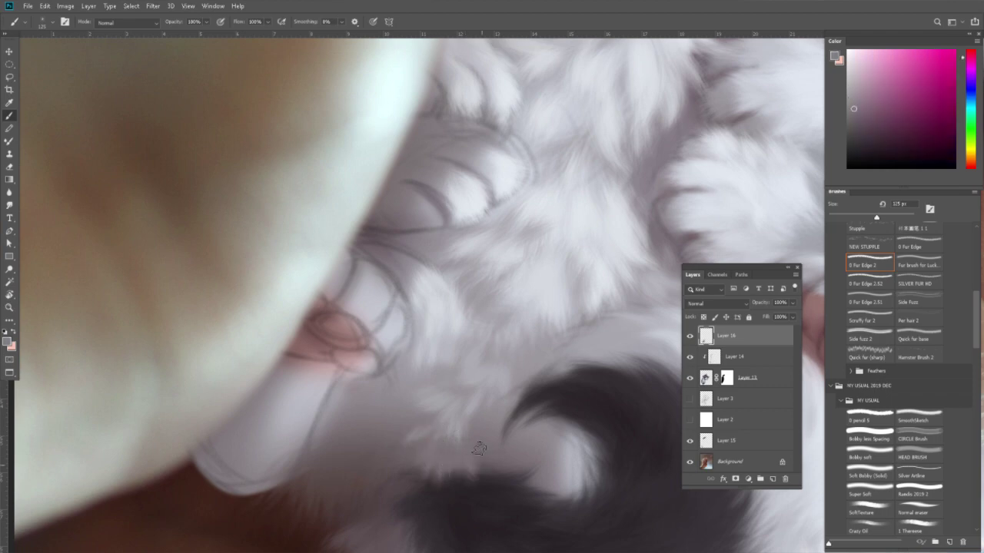
pyautogui.moveTo(506, 461); pyautogui.dragTo(514, 388)
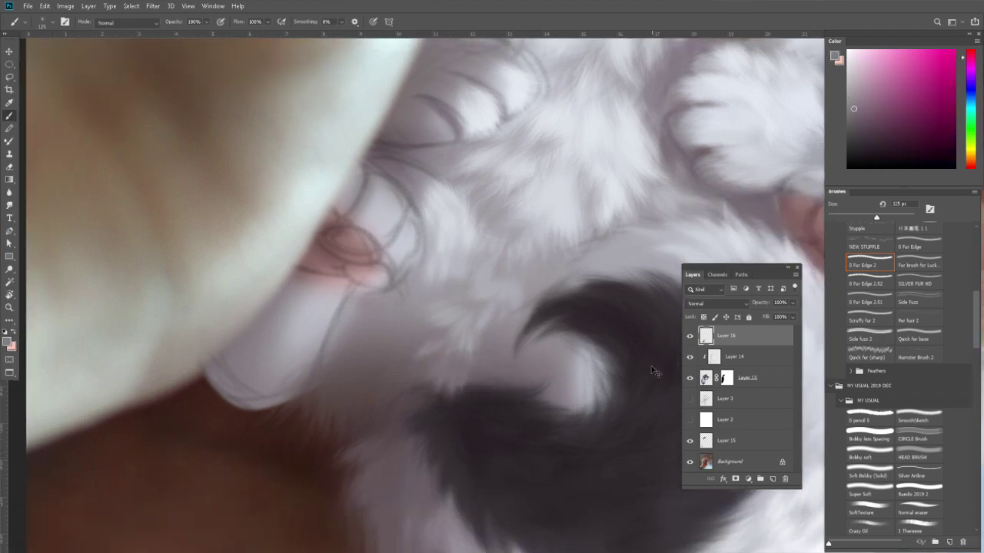
pyautogui.keyDown('alt'); pyautogui.click(463, 370); pyautogui.keyUp('alt')
pyautogui.moveTo(391, 316); pyautogui.dragTo(424, 359)
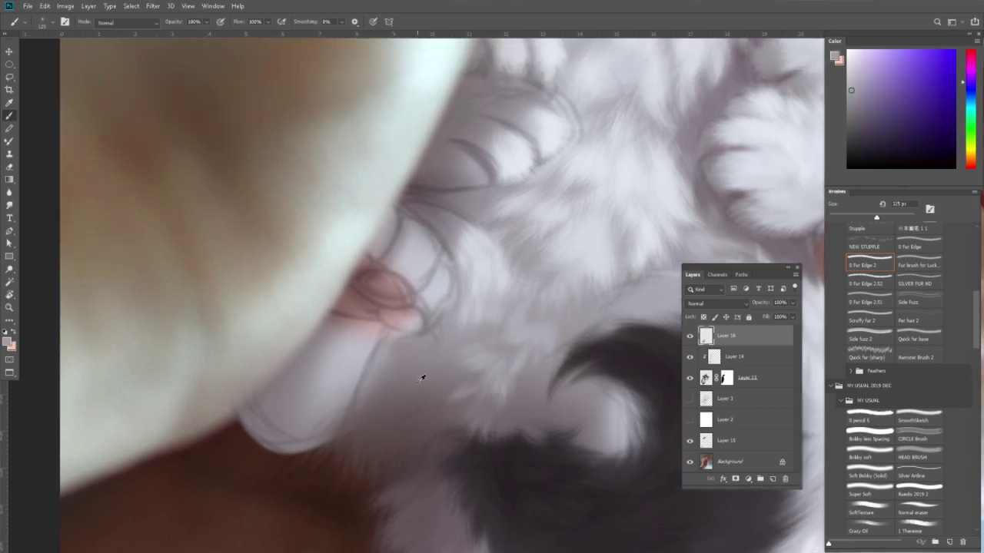
pyautogui.keyDown('alt'); pyautogui.click(460, 343); pyautogui.keyUp('alt')
# Resize the brush between 90 and 200 px and sample a lighter lavender fur shade.
pyautogui.press(']')
pyautogui.press(']')
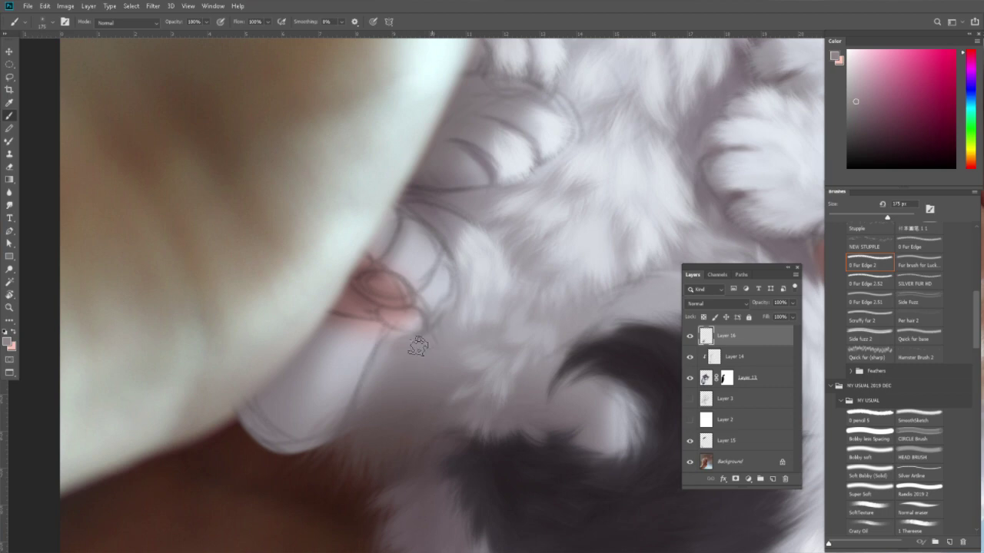
pyautogui.press(']')
pyautogui.press('[')
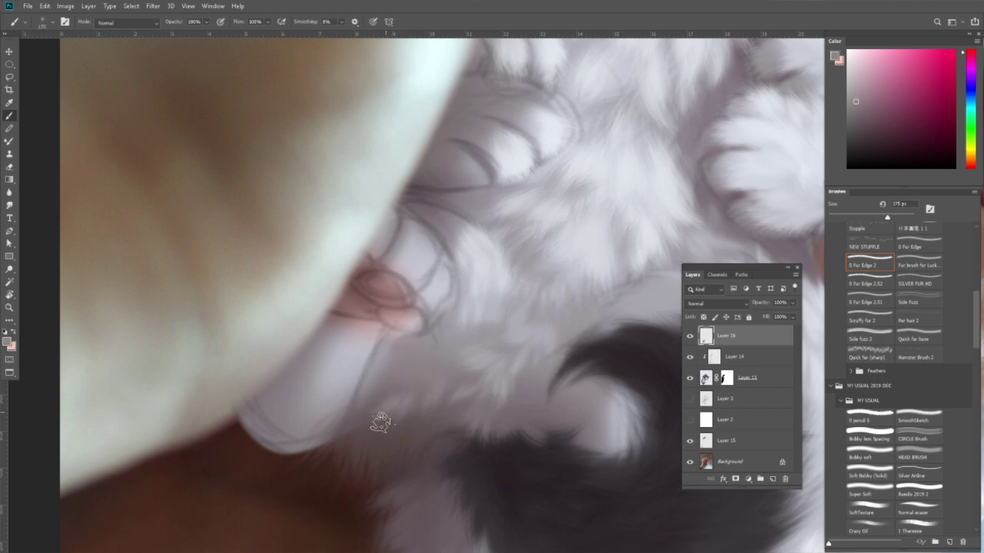
pyautogui.keyDown('alt'); pyautogui.click(438, 394); pyautogui.keyUp('alt')
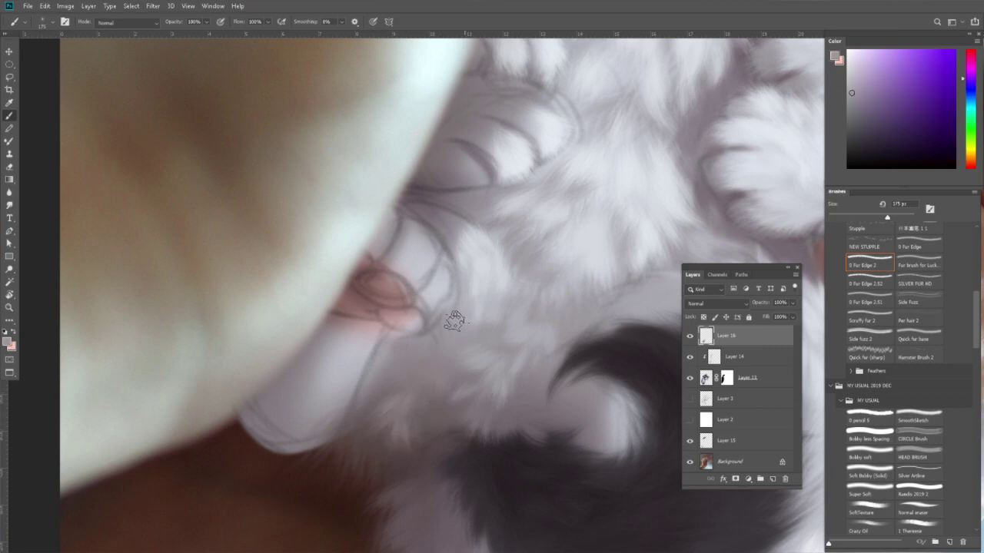
pyautogui.moveTo(455, 330); pyautogui.dragTo(439, 329)
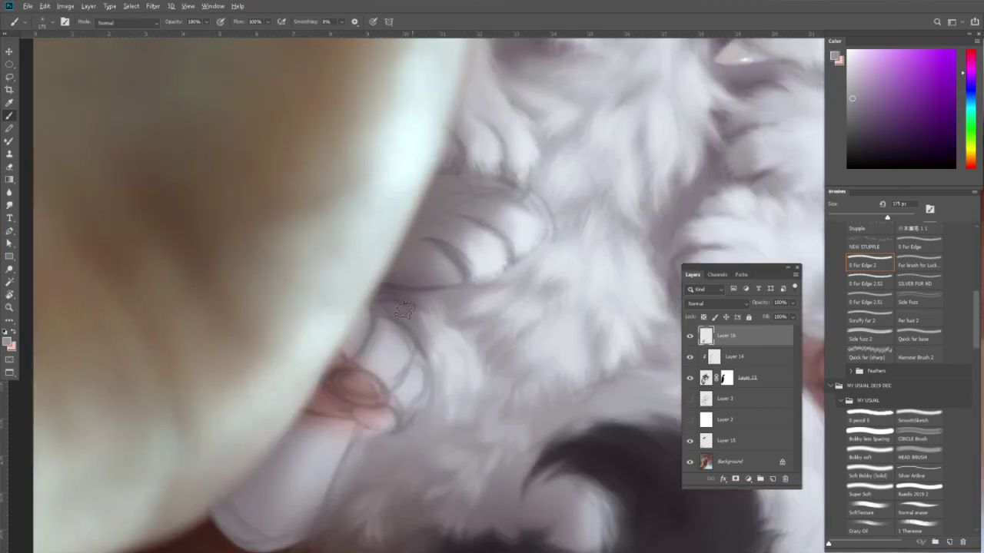
pyautogui.keyDown('alt'); pyautogui.click(474, 307); pyautogui.keyUp('alt')
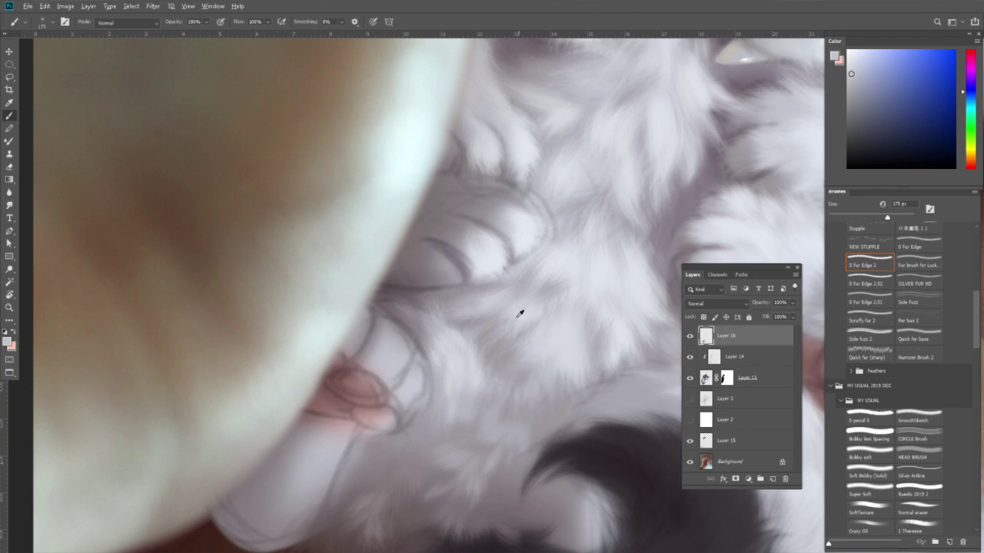
pyautogui.keyDown('alt'); pyautogui.click(502, 323); pyautogui.keyUp('alt')
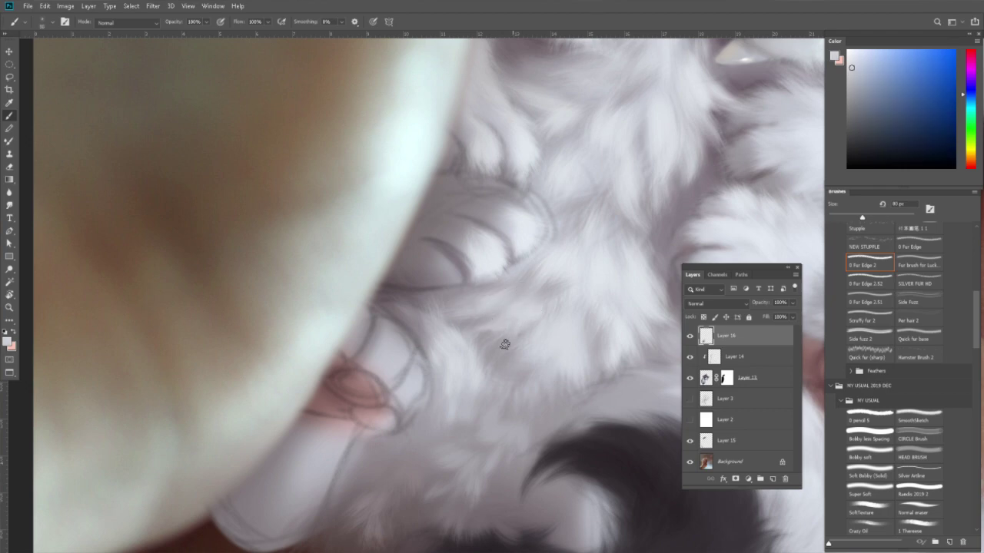
pyautogui.press('[')
pyautogui.press('[')
pyautogui.press('[')
pyautogui.press(']')
pyautogui.press(']')
pyautogui.press(']')
pyautogui.keyDown('alt'); pyautogui.click(591, 303); pyautogui.keyUp('alt')
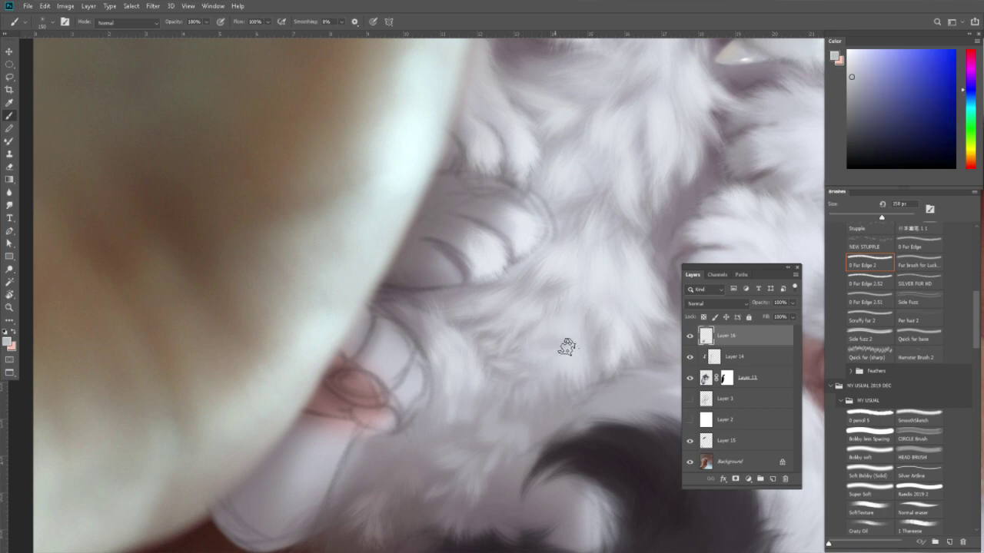
pyautogui.moveTo(580, 325); pyautogui.dragTo(577, 279)
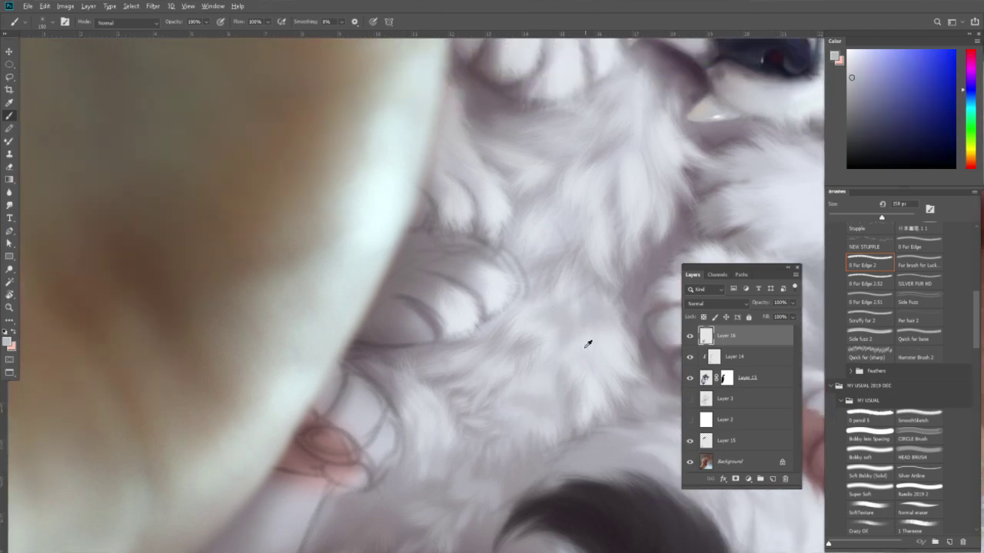
pyautogui.keyDown('alt'); pyautogui.click(561, 300); pyautogui.keyUp('alt')
# Sample darker and lighter fur shades near the nose, blue eye and paw.
pyautogui.moveTo(614, 296); pyautogui.dragTo(531, 362)
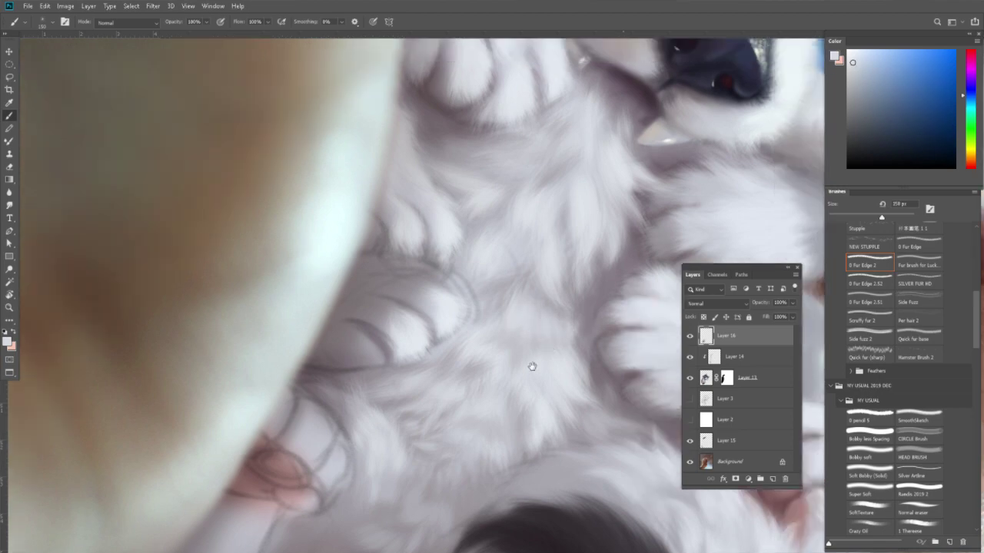
pyautogui.keyDown('alt'); pyautogui.click(538, 322); pyautogui.keyUp('alt')
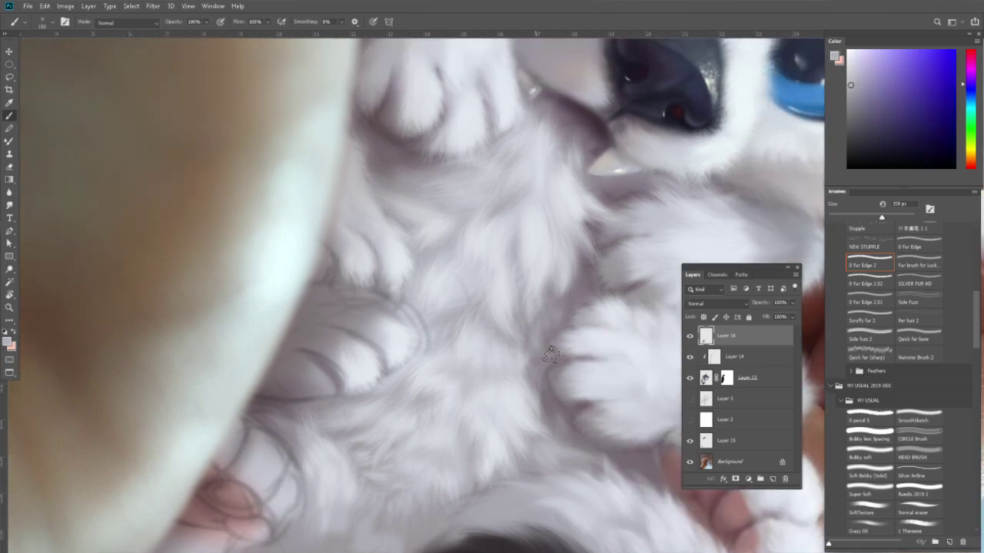
pyautogui.keyDown('alt'); pyautogui.click(549, 330); pyautogui.keyUp('alt')
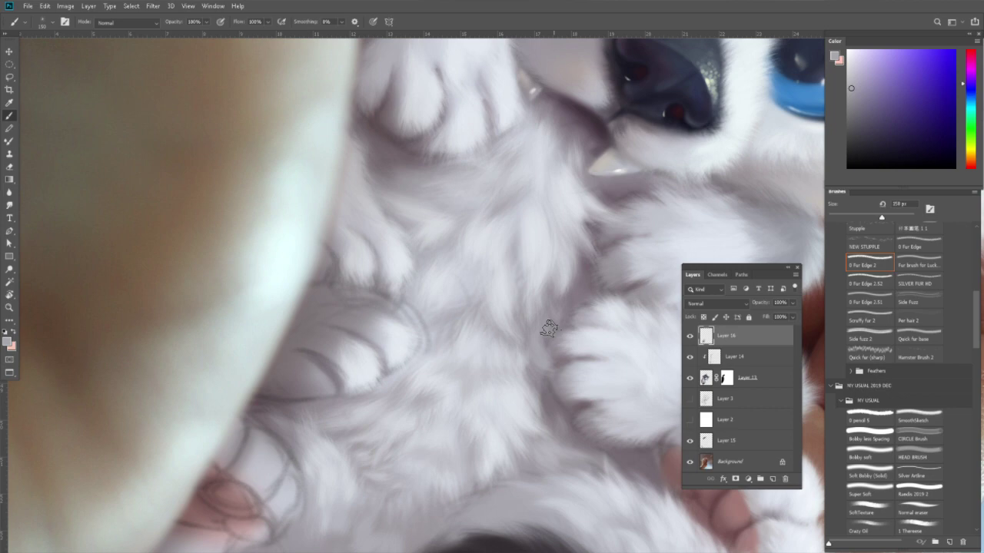
pyautogui.keyDown('alt'); pyautogui.click(536, 376); pyautogui.keyUp('alt')
pyautogui.keyDown('alt'); pyautogui.scroll(2, 444, 351); pyautogui.keyUp('alt')
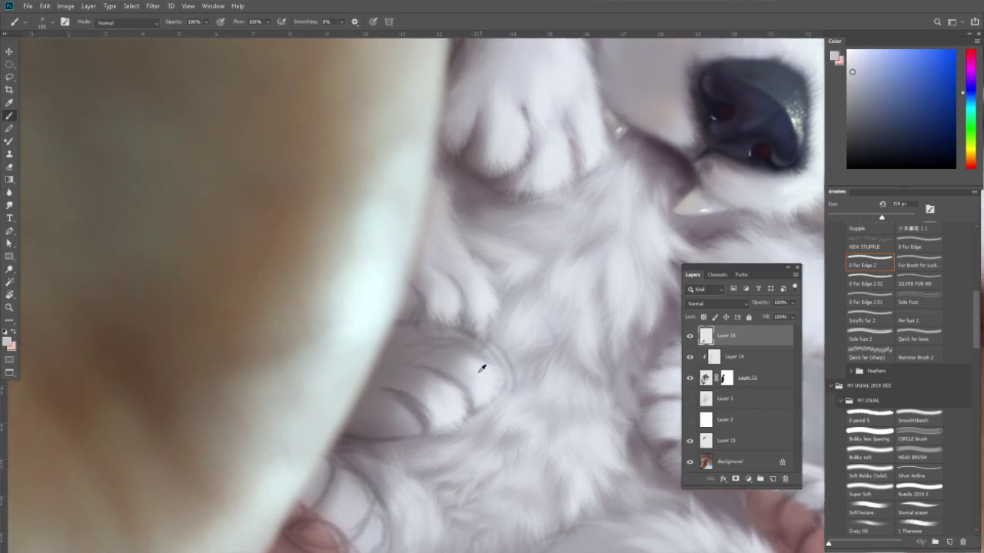
pyautogui.keyDown('alt'); pyautogui.click(477, 361); pyautogui.keyUp('alt')
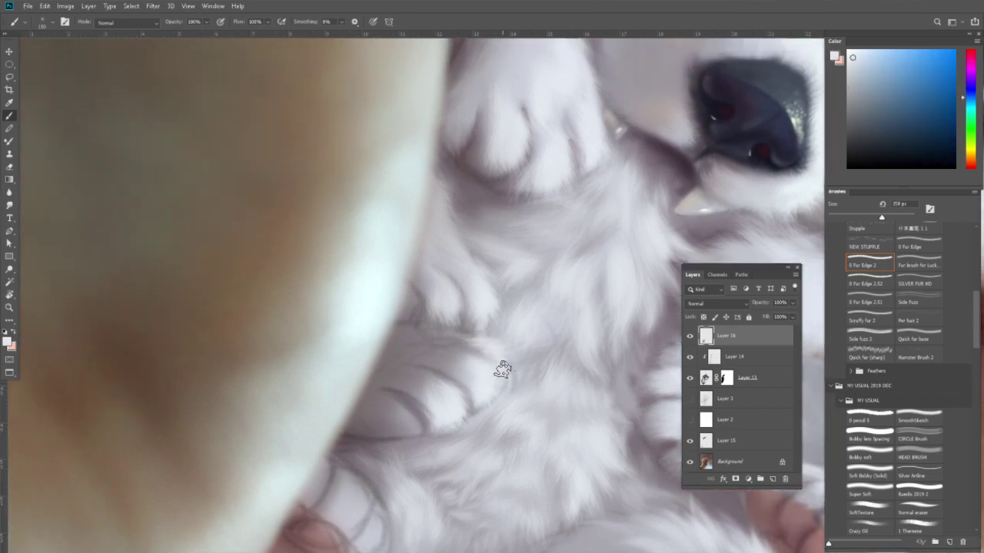
pyautogui.keyDown('alt'); pyautogui.click(417, 348); pyautogui.keyUp('alt')
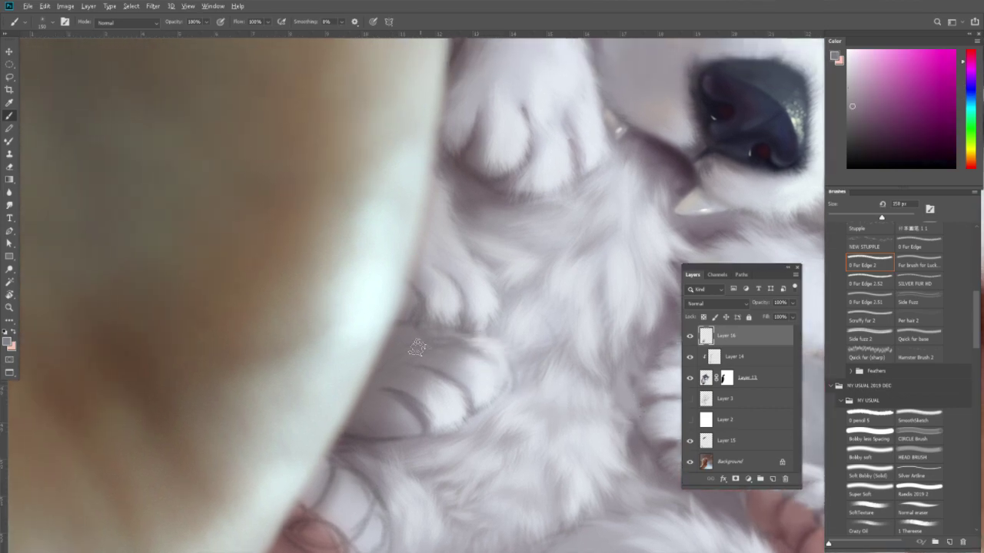
pyautogui.keyDown('alt'); pyautogui.click(470, 334); pyautogui.keyUp('alt')
pyautogui.keyDown('alt'); pyautogui.click(492, 342); pyautogui.keyUp('alt')
pyautogui.scroll(-1, 466, 360)
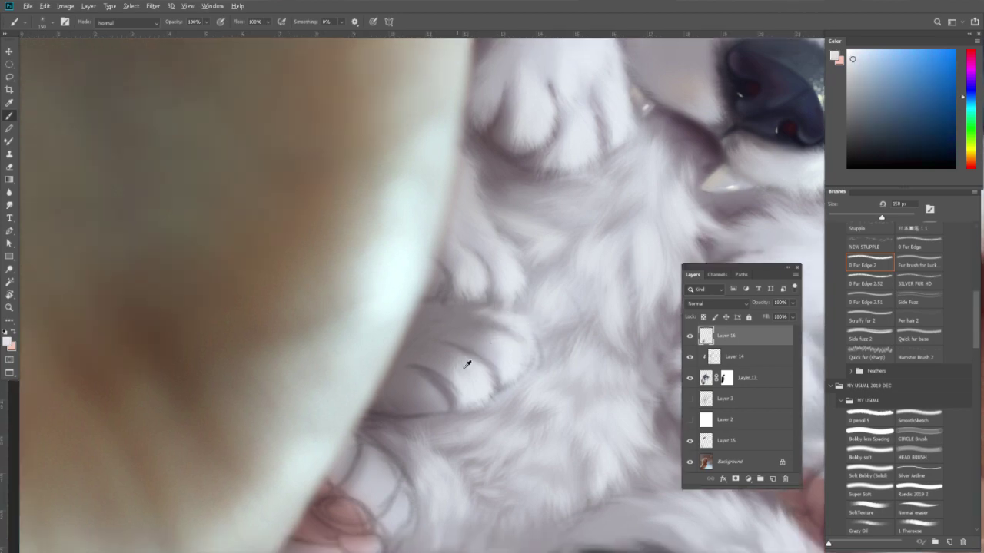
pyautogui.keyDown('alt'); pyautogui.click(453, 369); pyautogui.keyUp('alt')
# Sample darker and lighter bluish-purple fur shades across the belly.
pyautogui.keyDown('alt'); pyautogui.click(433, 386); pyautogui.keyUp('alt')
pyautogui.keyDown('alt'); pyautogui.click(428, 399); pyautogui.keyUp('alt')
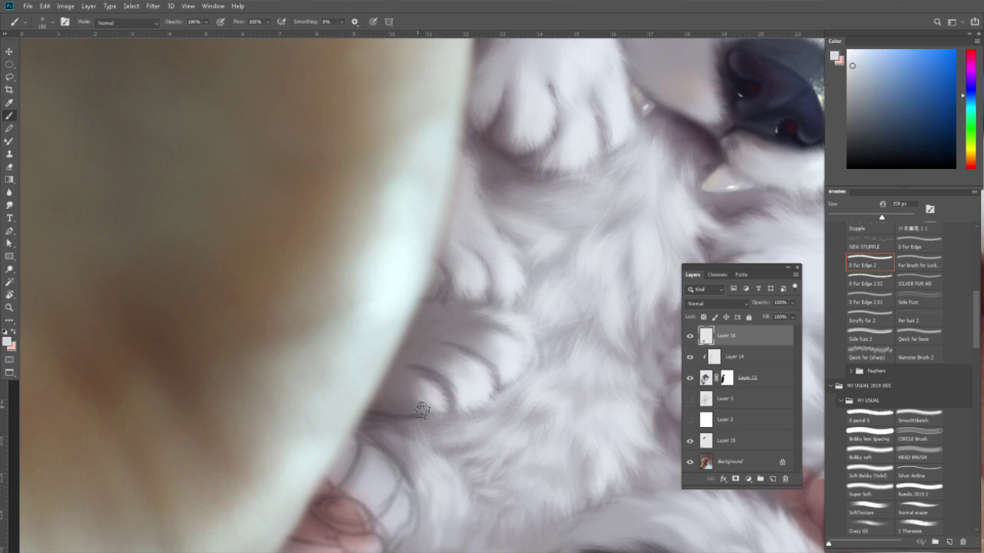
pyautogui.keyDown('alt'); pyautogui.click(423, 384); pyautogui.keyUp('alt')
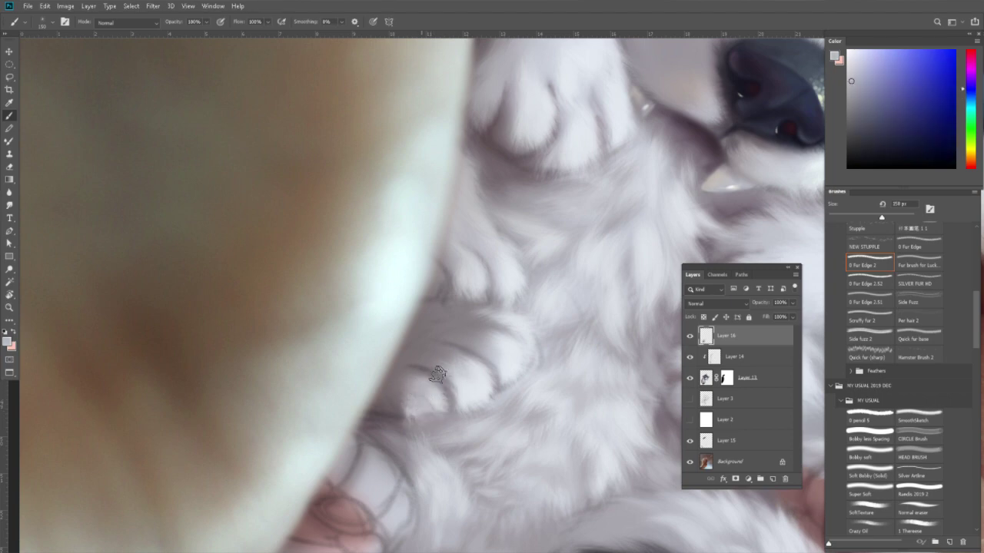
pyautogui.keyDown('alt'); pyautogui.click(450, 367); pyautogui.keyUp('alt')
pyautogui.keyDown('alt'); pyautogui.click(487, 336); pyautogui.keyUp('alt')
pyautogui.keyDown('alt'); pyautogui.click(529, 327); pyautogui.keyUp('alt')
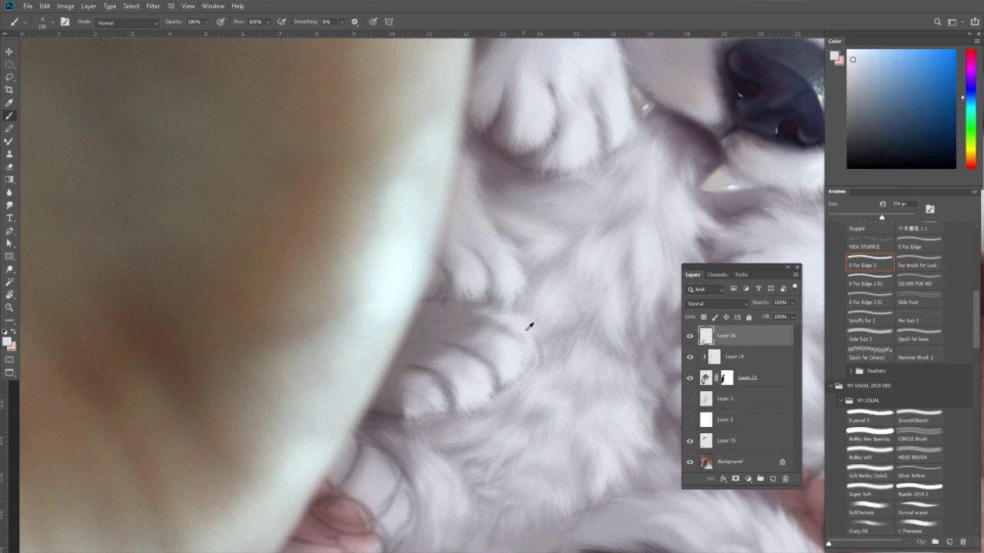
pyautogui.keyDown('alt'); pyautogui.click(473, 332); pyautogui.keyUp('alt')
pyautogui.keyDown('alt'); pyautogui.click(459, 326); pyautogui.keyUp('alt')
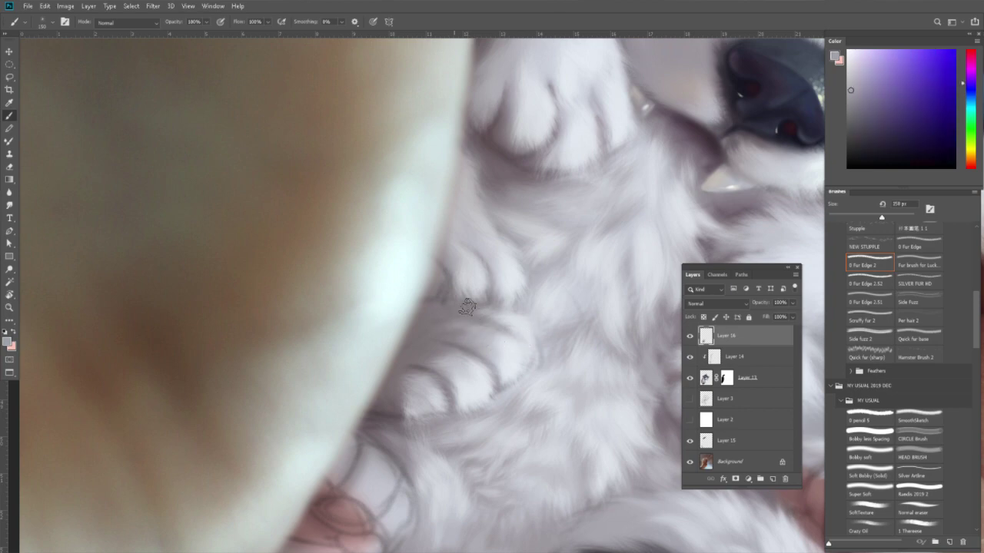
pyautogui.keyDown('alt'); pyautogui.click(507, 343); pyautogui.keyUp('alt')
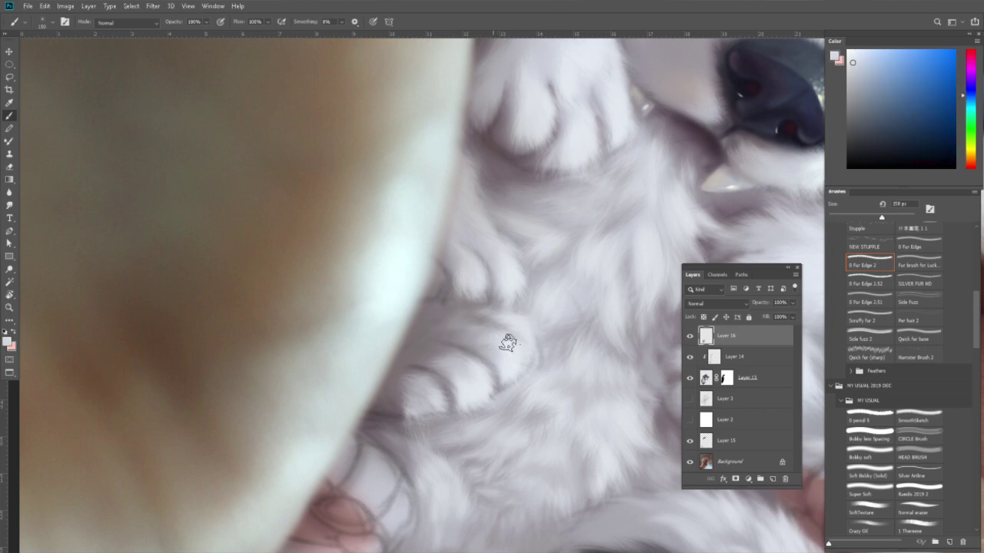
pyautogui.keyDown('alt'); pyautogui.click(488, 386); pyautogui.keyUp('alt')
# Sample pinkish and bluish tones near the paw, ending on a near-white fur colour.
pyautogui.keyDown('alt'); pyautogui.click(432, 392); pyautogui.keyUp('alt')
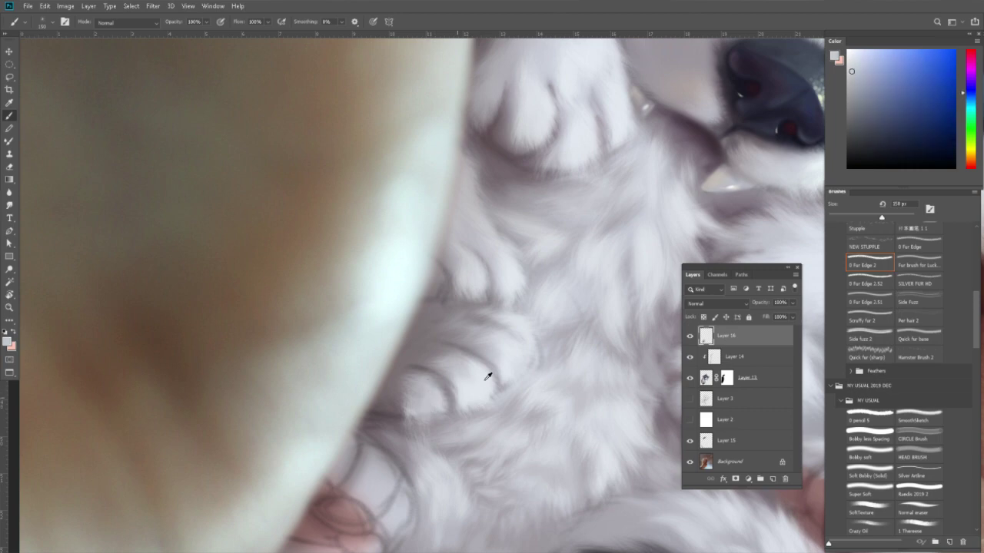
pyautogui.keyDown('alt'); pyautogui.click(417, 395); pyautogui.keyUp('alt')
pyautogui.keyDown('alt'); pyautogui.click(384, 410); pyautogui.keyUp('alt')
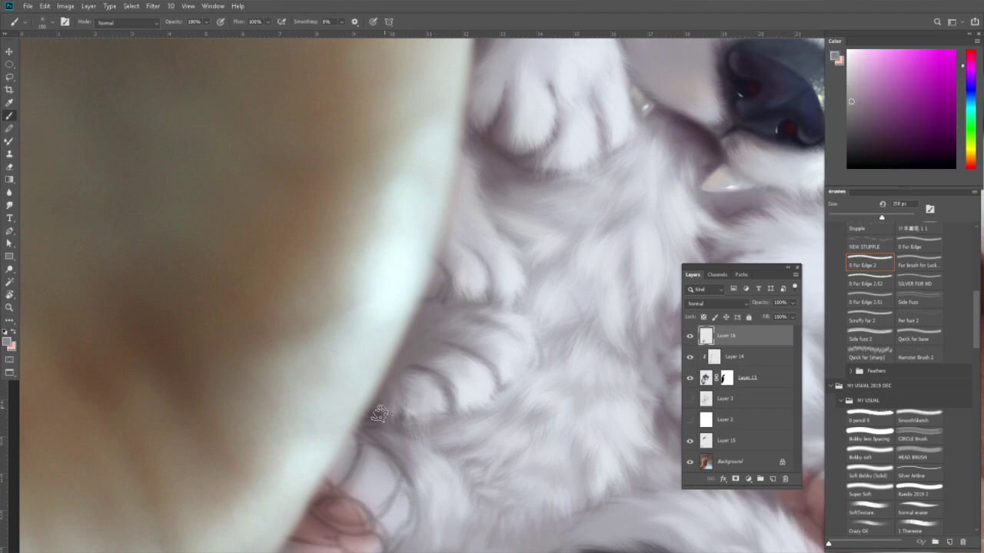
pyautogui.keyDown('alt'); pyautogui.click(419, 395); pyautogui.keyUp('alt')
pyautogui.scroll(-2, 415, 392)
pyautogui.keyDown('alt'); pyautogui.click(431, 410); pyautogui.keyUp('alt')
pyautogui.scroll(-3, 438, 392)
pyautogui.keyDown('alt'); pyautogui.click(444, 379); pyautogui.keyUp('alt')
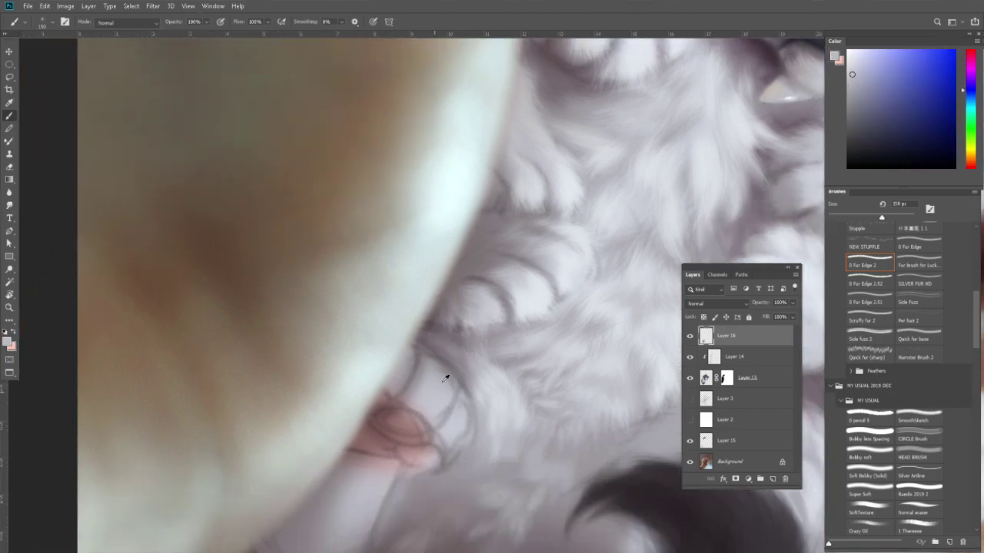
pyautogui.keyDown('alt'); pyautogui.click(594, 271); pyautogui.keyUp('alt')
pyautogui.keyDown('alt'); pyautogui.click(807, 82); pyautogui.keyUp('alt')
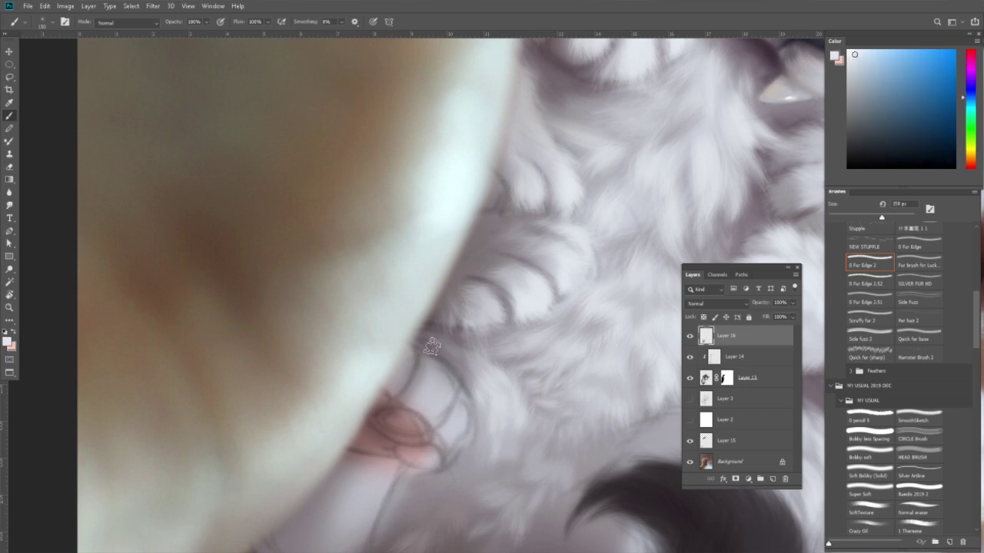
# Zoom out until the whole husky painting is visible.
pyautogui.moveTo(422, 388); pyautogui.dragTo(420, 352)
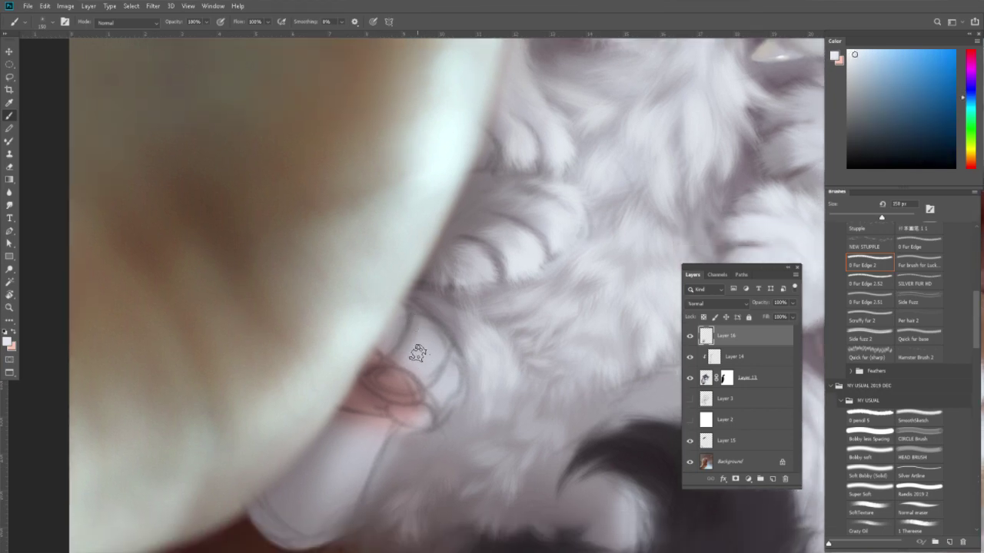
pyautogui.press('z')
pyautogui.keyDown('alt'); pyautogui.click(501, 375); pyautogui.keyUp('alt')
pyautogui.keyDown('alt'); pyautogui.click(517, 390); pyautogui.keyUp('alt')
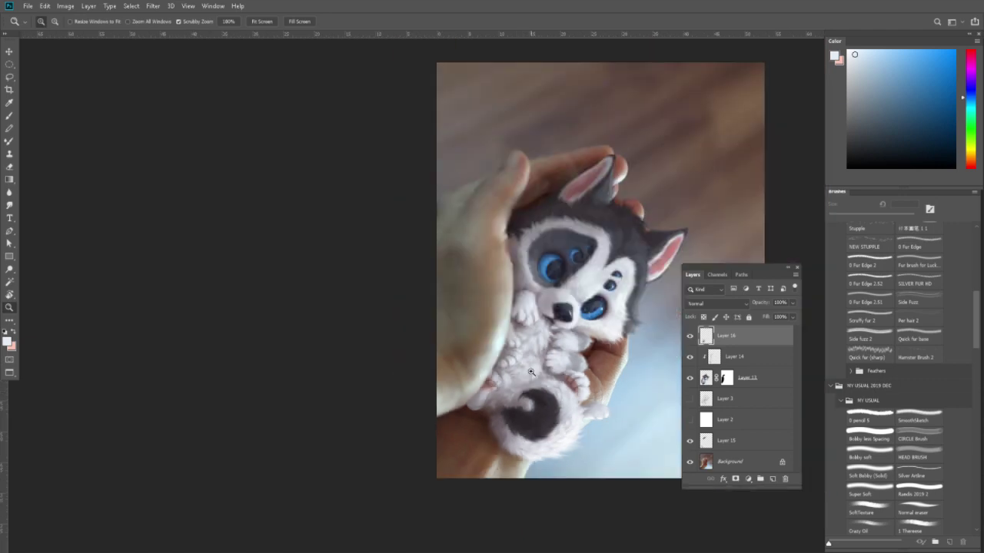
# Paint short light grey fur strokes along the paw's lower edge.
pyautogui.moveTo(496, 380); pyautogui.dragTo(553, 380)
pyautogui.press('b')
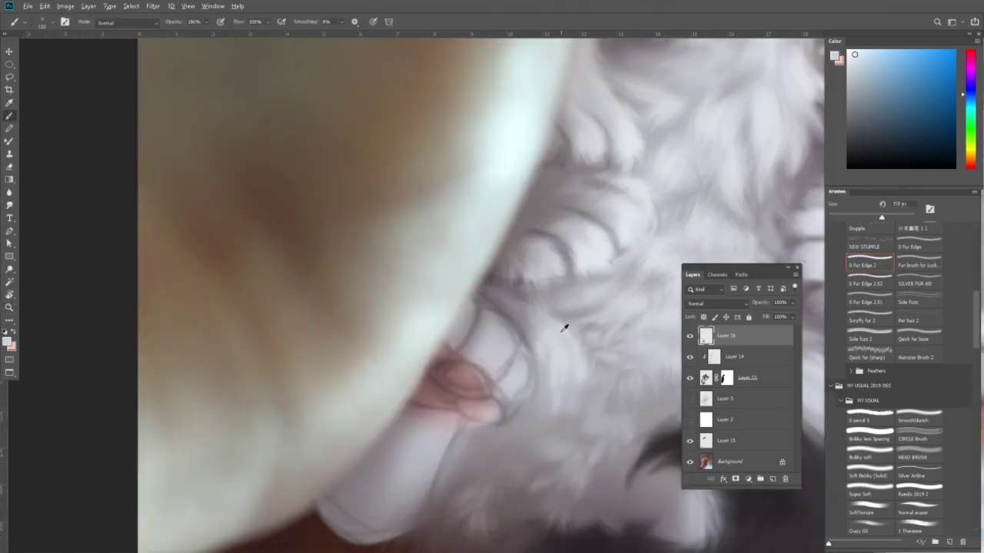
pyautogui.keyDown('alt'); pyautogui.click(501, 320); pyautogui.keyUp('alt')
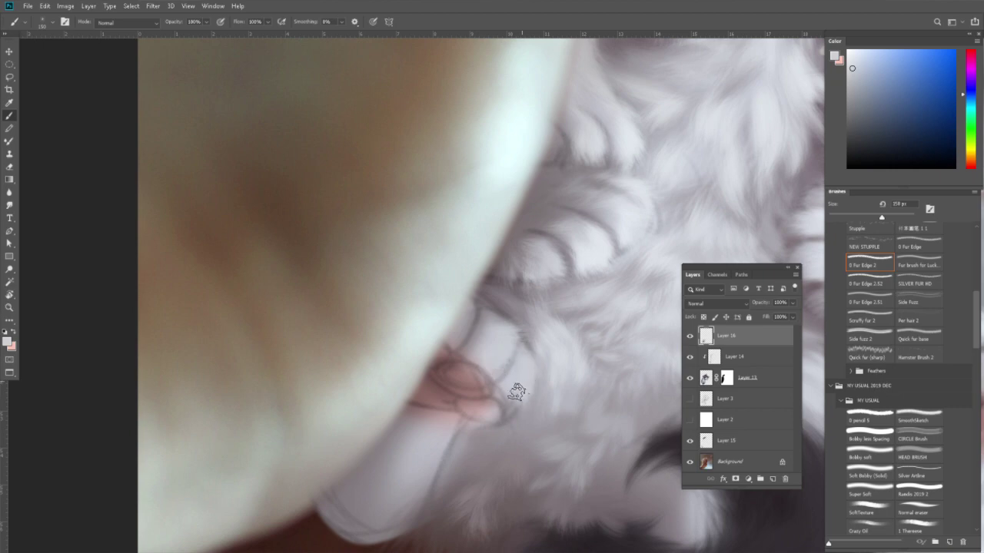
pyautogui.keyDown('alt'); pyautogui.click(528, 365); pyautogui.keyUp('alt')
pyautogui.moveTo(532, 365)
pyautogui.mouseDown()
pyautogui.moveTo(518, 390)
pyautogui.moveTo(527, 351)
pyautogui.moveTo(517, 377)
pyautogui.moveTo(499, 331)
pyautogui.moveTo(512, 315)
pyautogui.moveTo(505, 358)
pyautogui.moveTo(513, 327)
pyautogui.moveTo(475, 384)
pyautogui.moveTo(463, 349)
pyautogui.moveTo(459, 417)
pyautogui.moveTo(438, 445)
pyautogui.moveTo(430, 408)
pyautogui.mouseUp()
pyautogui.keyDown('alt'); pyautogui.click(437, 397); pyautogui.keyUp('alt')
pyautogui.keyDown('alt'); pyautogui.click(374, 419); pyautogui.keyUp('alt')
pyautogui.moveTo(373, 419)
pyautogui.mouseDown()
pyautogui.moveTo(390, 452)
pyautogui.moveTo(409, 461)
pyautogui.moveTo(426, 453)
pyautogui.mouseUp()
pyautogui.keyDown('alt'); pyautogui.click(432, 417); pyautogui.keyUp('alt')
pyautogui.moveTo(433, 417)
pyautogui.mouseDown()
pyautogui.moveTo(419, 452)
pyautogui.moveTo(407, 411)
pyautogui.mouseUp()
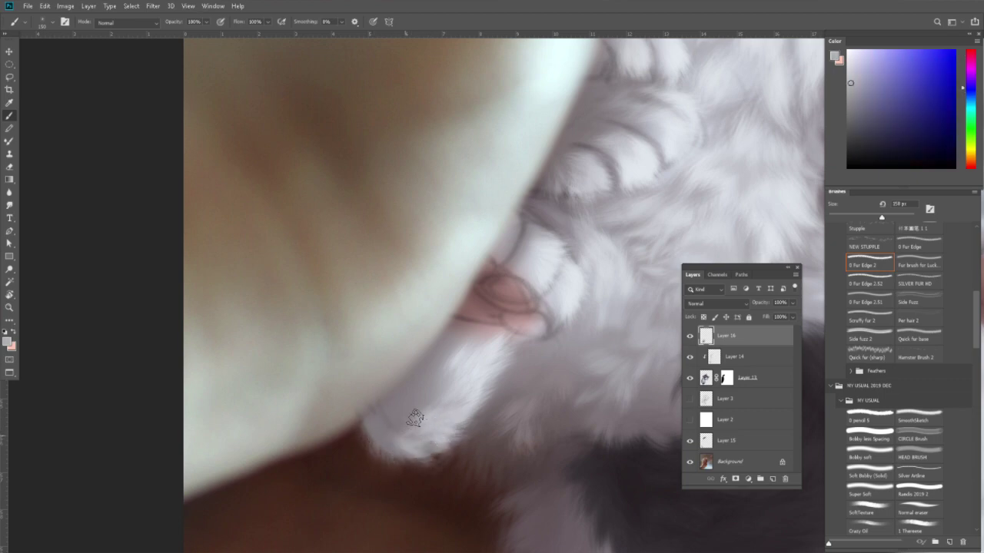
pyautogui.keyDown('alt'); pyautogui.click(453, 342); pyautogui.keyUp('alt')
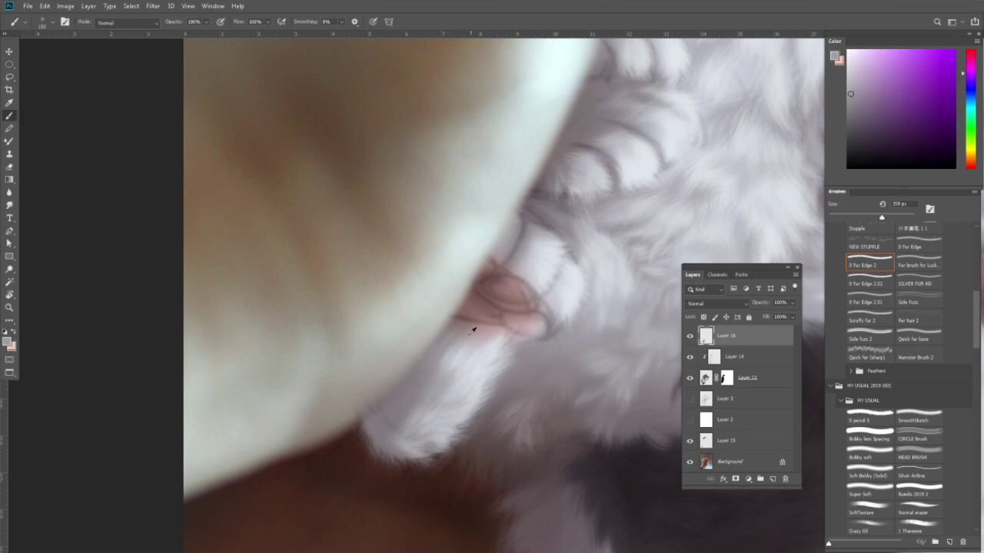
# With the Bobby soft brush, darken the pink nail using a brownish red shade.
pyautogui.keyDown('alt'); pyautogui.click(498, 352); pyautogui.keyUp('alt')
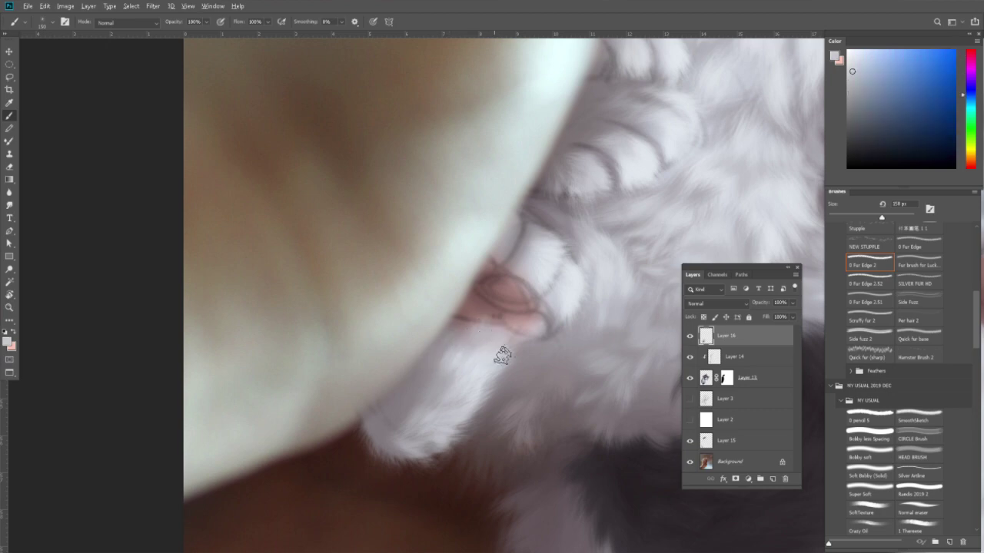
pyautogui.keyDown('alt'); pyautogui.click(484, 376); pyautogui.keyUp('alt')
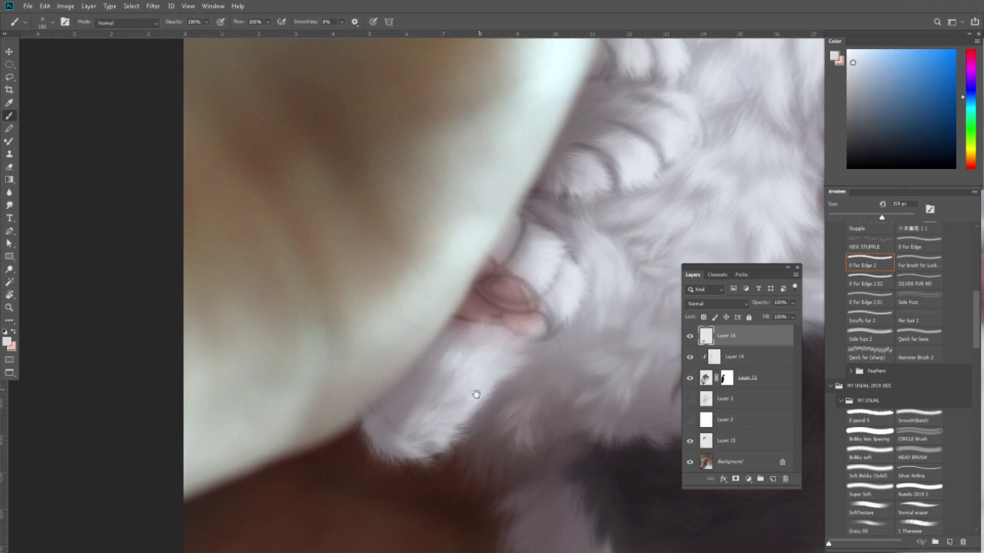
pyautogui.moveTo(474, 395); pyautogui.dragTo(446, 453)
pyautogui.keyDown('alt'); pyautogui.click(532, 368); pyautogui.keyUp('alt')
pyautogui.scroll(2, 528, 391)
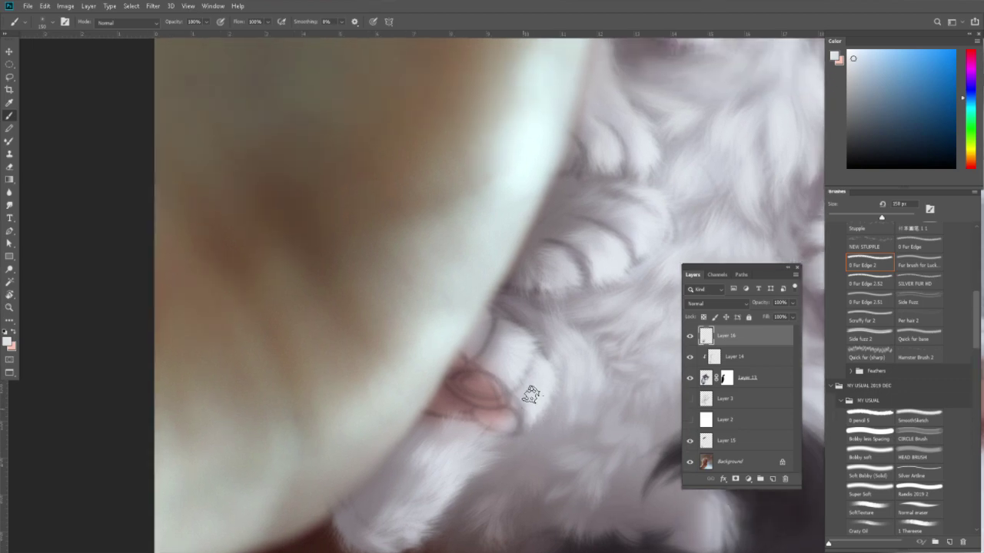
pyautogui.keyDown('alt'); pyautogui.click(465, 391); pyautogui.keyUp('alt')
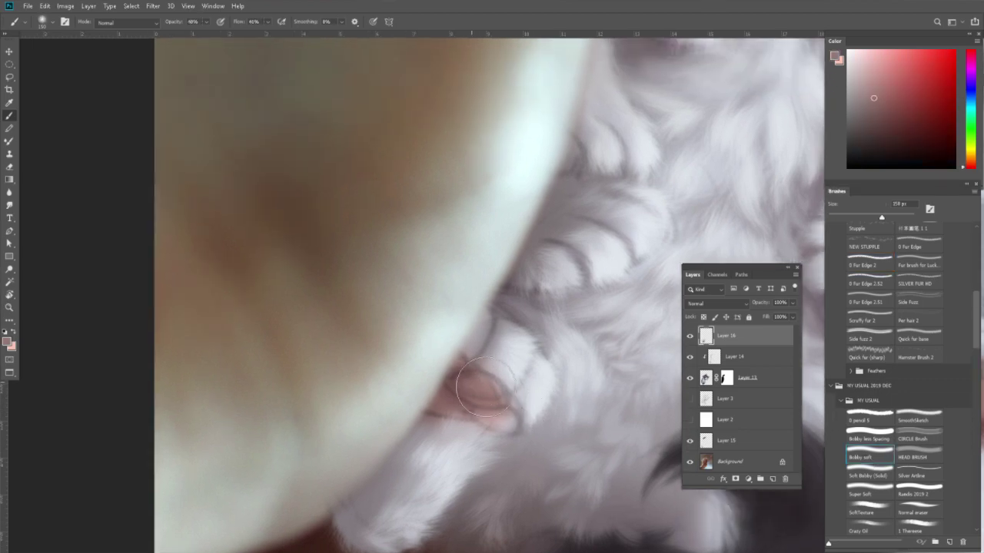
pyautogui.keyDown('alt'); pyautogui.click(479, 393); pyautogui.keyUp('alt')
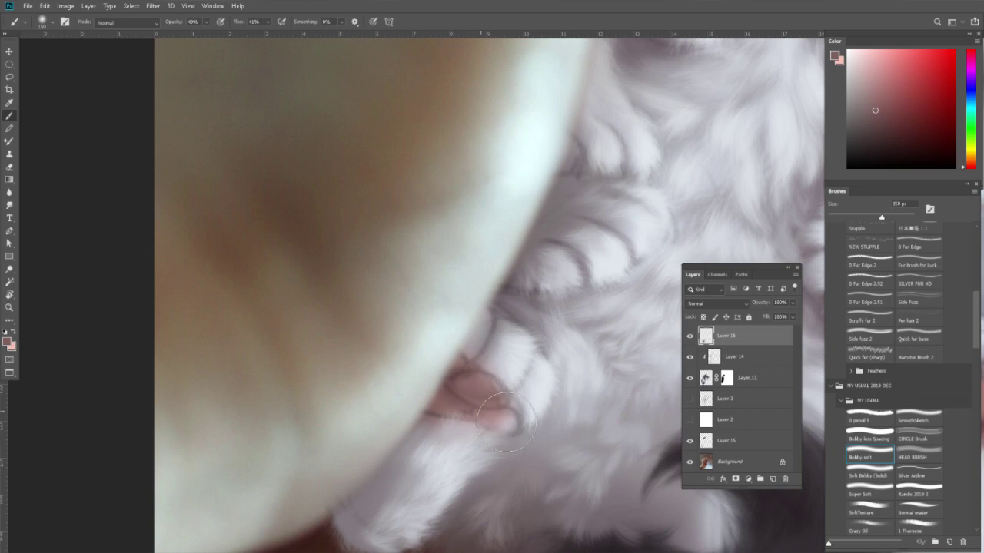
pyautogui.moveTo(504, 407); pyautogui.dragTo(510, 415)
pyautogui.keyDown('alt'); pyautogui.click(486, 382); pyautogui.keyUp('alt')
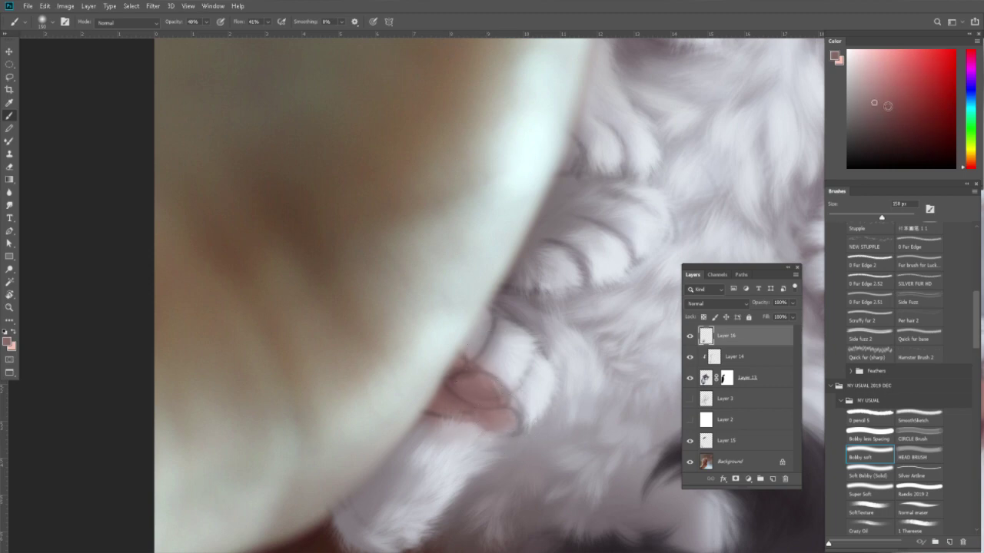
pyautogui.click(888, 124)
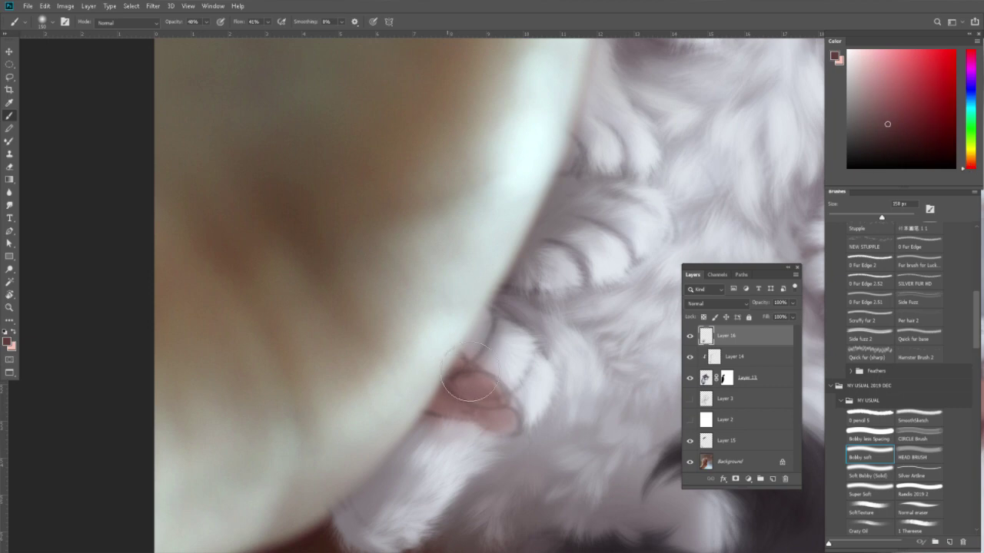
pyautogui.moveTo(466, 395); pyautogui.dragTo(468, 406)
# Repaint the nail's rim and smooth it into a lighter pink shape.
pyautogui.keyDown('alt'); pyautogui.click(475, 400); pyautogui.keyUp('alt')
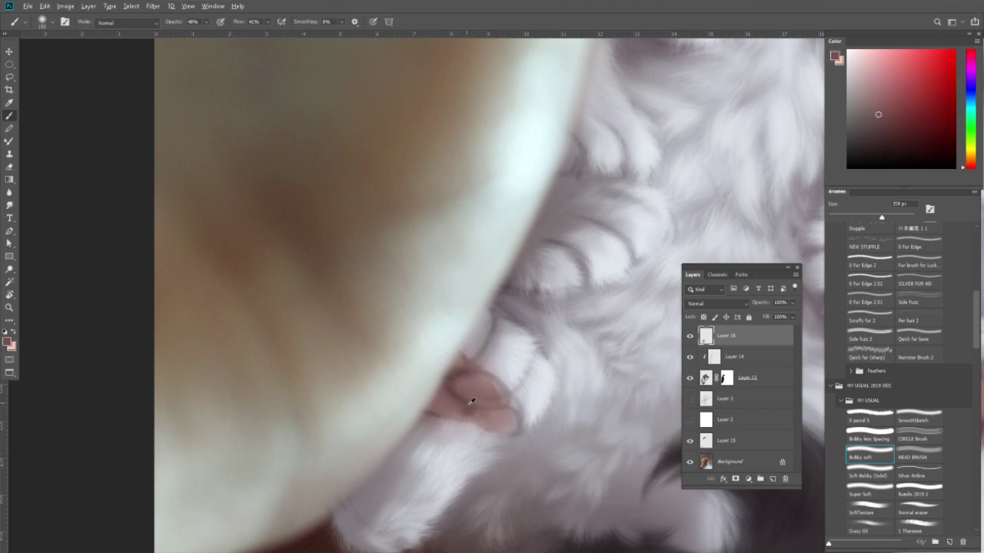
pyautogui.keyDown('alt'); pyautogui.click(492, 392); pyautogui.keyUp('alt')
pyautogui.moveTo(491, 384)
pyautogui.mouseDown()
pyautogui.moveTo(497, 377)
pyautogui.moveTo(511, 413)
pyautogui.moveTo(492, 392)
pyautogui.mouseUp()
pyautogui.keyDown('alt'); pyautogui.click(511, 413); pyautogui.keyUp('alt')
pyautogui.keyDown('alt'); pyautogui.click(486, 405); pyautogui.keyUp('alt')
pyautogui.keyDown('alt'); pyautogui.click(494, 377); pyautogui.keyUp('alt')
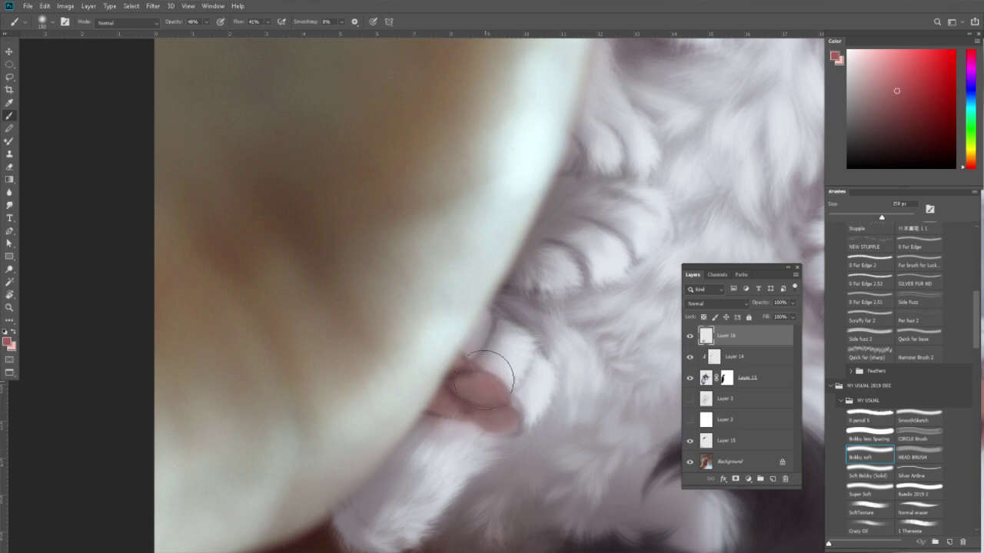
pyautogui.moveTo(496, 372); pyautogui.dragTo(491, 402)
# Paint white fur beside the nail and darker mauve-grey shading between the claws.
pyautogui.keyDown('alt'); pyautogui.click(497, 330); pyautogui.keyUp('alt')
pyautogui.moveTo(496, 330); pyautogui.dragTo(497, 336)
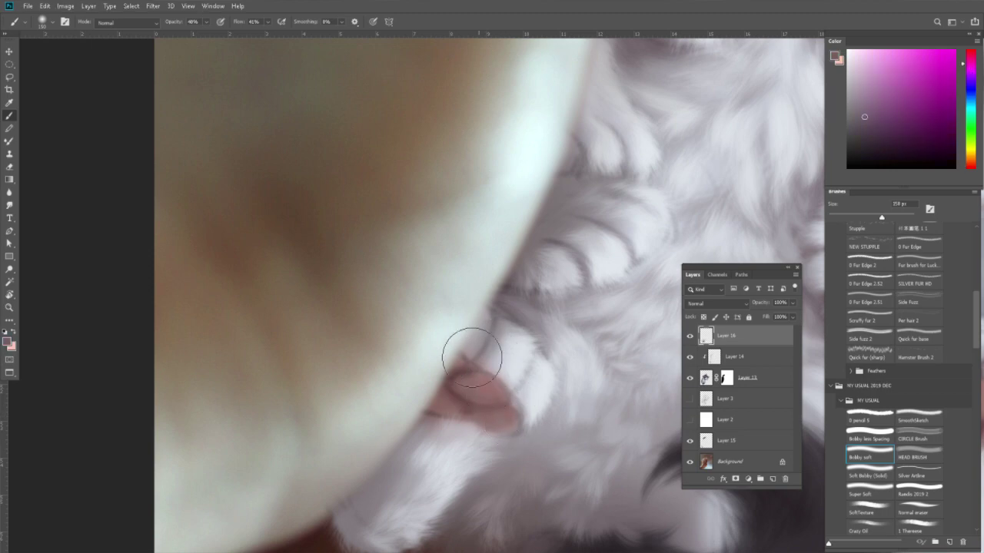
pyautogui.keyDown('alt'); pyautogui.click(494, 329); pyautogui.keyUp('alt')
pyautogui.moveTo(488, 340); pyautogui.dragTo(536, 348)
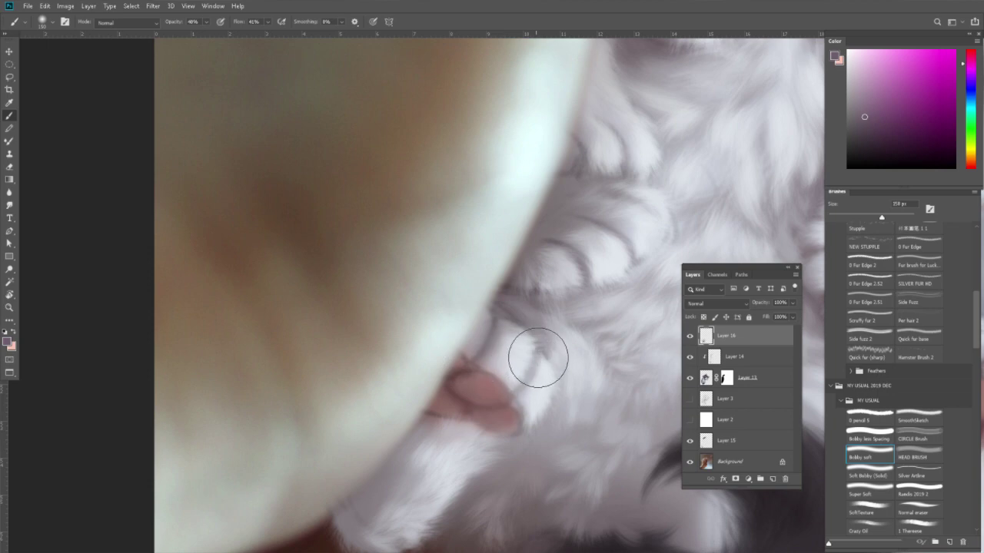
pyautogui.keyDown('alt'); pyautogui.click(540, 384); pyautogui.keyUp('alt')
pyautogui.keyDown('alt'); pyautogui.click(546, 344); pyautogui.keyUp('alt')
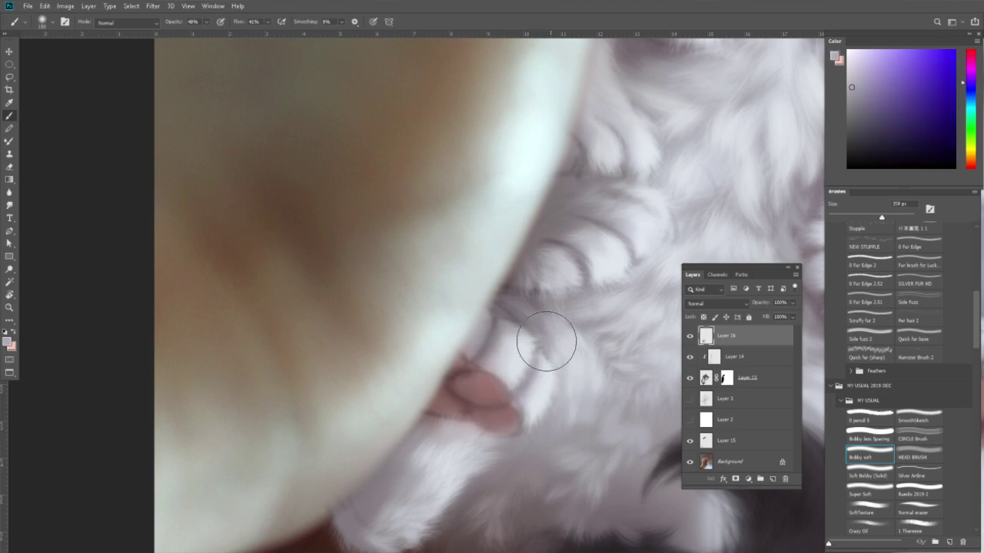
pyautogui.moveTo(544, 340)
pyautogui.mouseDown()
pyautogui.moveTo(520, 292)
pyautogui.moveTo(517, 304)
pyautogui.mouseUp()
pyautogui.keyDown('alt'); pyautogui.click(520, 292); pyautogui.keyUp('alt')
pyautogui.keyDown('alt'); pyautogui.click(663, 203); pyautogui.keyUp('alt')
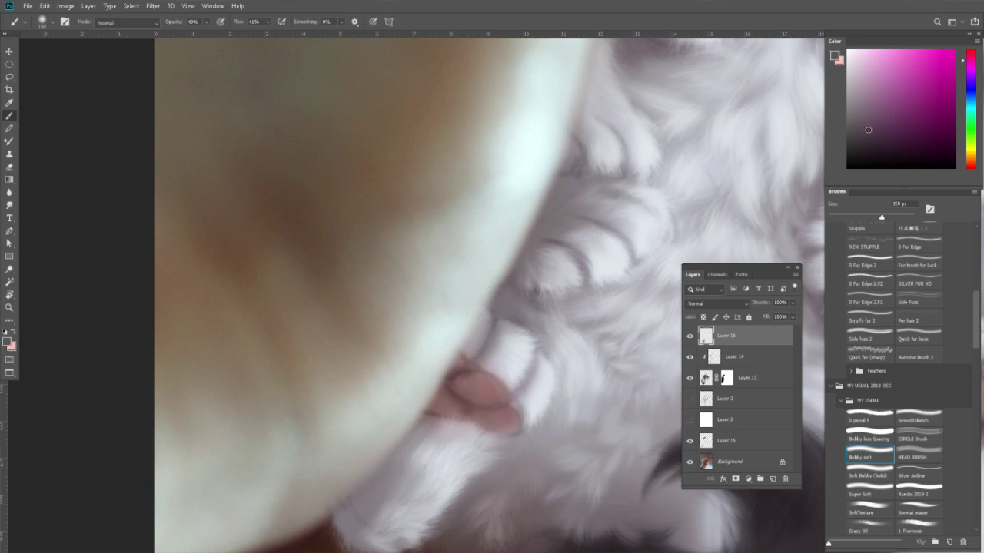
pyautogui.moveTo(527, 275)
pyautogui.mouseDown()
pyautogui.moveTo(499, 315)
pyautogui.moveTo(492, 308)
pyautogui.mouseUp()
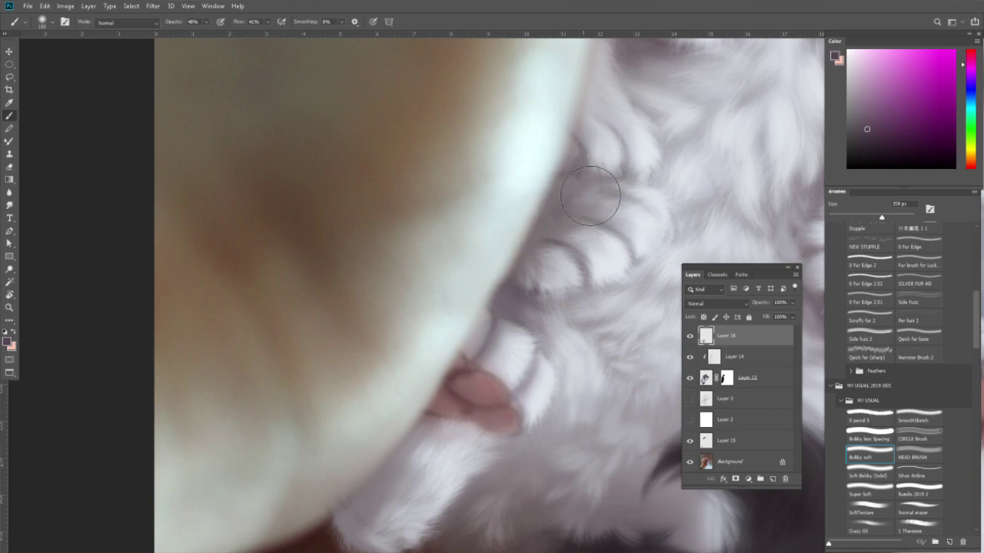
# Check the whole image, then repaint the pink nail more saturated and define its shape.
pyautogui.press('z')
pyautogui.moveTo(521, 367); pyautogui.dragTo(527, 356)
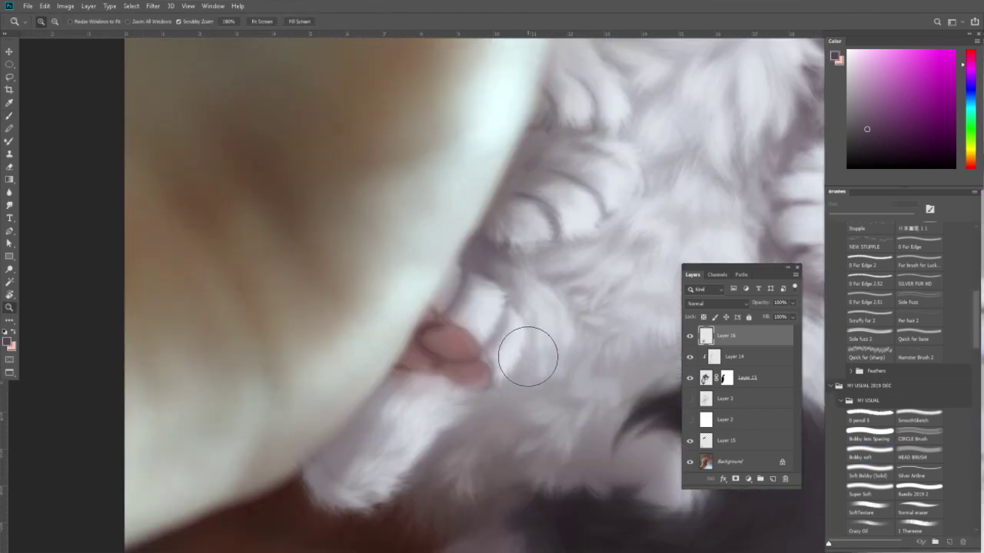
pyautogui.press('b')
pyautogui.keyDown('alt'); pyautogui.click(446, 330); pyautogui.keyUp('alt')
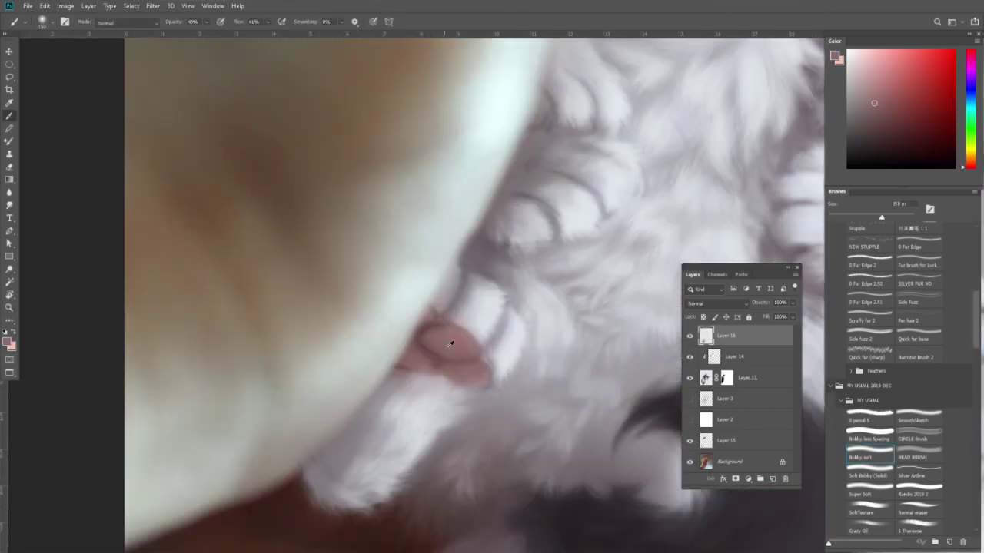
pyautogui.keyDown('alt'); pyautogui.click(431, 361); pyautogui.keyUp('alt')
pyautogui.moveTo(432, 361)
pyautogui.mouseDown()
pyautogui.moveTo(446, 338)
pyautogui.moveTo(442, 362)
pyautogui.mouseUp()
pyautogui.moveTo(419, 327)
pyautogui.mouseDown()
pyautogui.moveTo(441, 350)
pyautogui.moveTo(459, 330)
pyautogui.moveTo(428, 334)
pyautogui.moveTo(426, 344)
pyautogui.moveTo(454, 364)
pyautogui.moveTo(528, 303)
pyautogui.moveTo(477, 263)
pyautogui.mouseUp()
# Mute the nail's pink with soft strokes and shade softly around the claw above it.
pyautogui.keyDown('alt'); pyautogui.click(435, 320); pyautogui.keyUp('alt')
pyautogui.keyDown('alt'); pyautogui.click(459, 325); pyautogui.keyUp('alt')
pyautogui.keyDown('alt'); pyautogui.click(438, 351); pyautogui.keyUp('alt')
pyautogui.keyDown('alt'); pyautogui.click(450, 400); pyautogui.keyUp('alt')
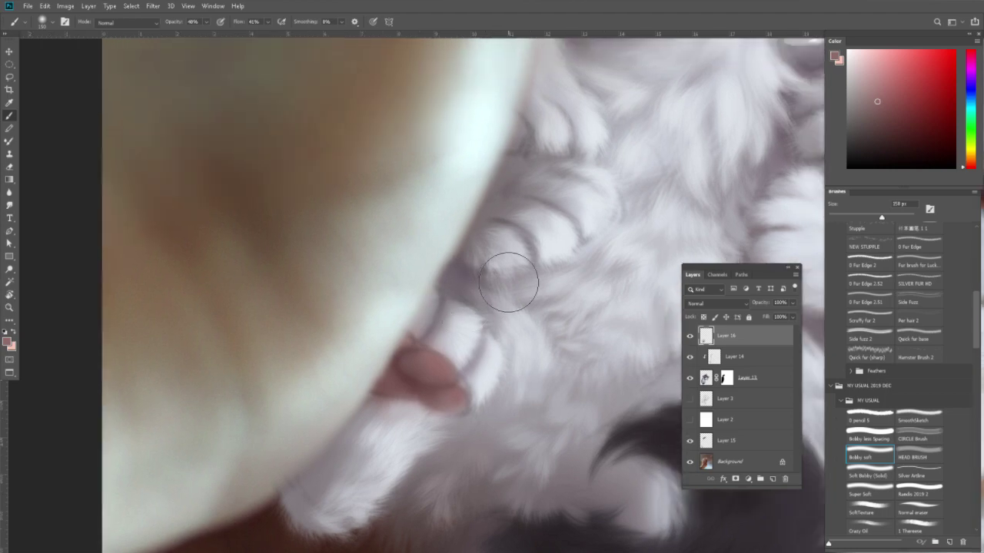
pyautogui.click(872, 265)
# Reduce the 0 Fur Edge 2 brush to 208 px.
pyautogui.press('[')
pyautogui.press('[')
pyautogui.press('[')
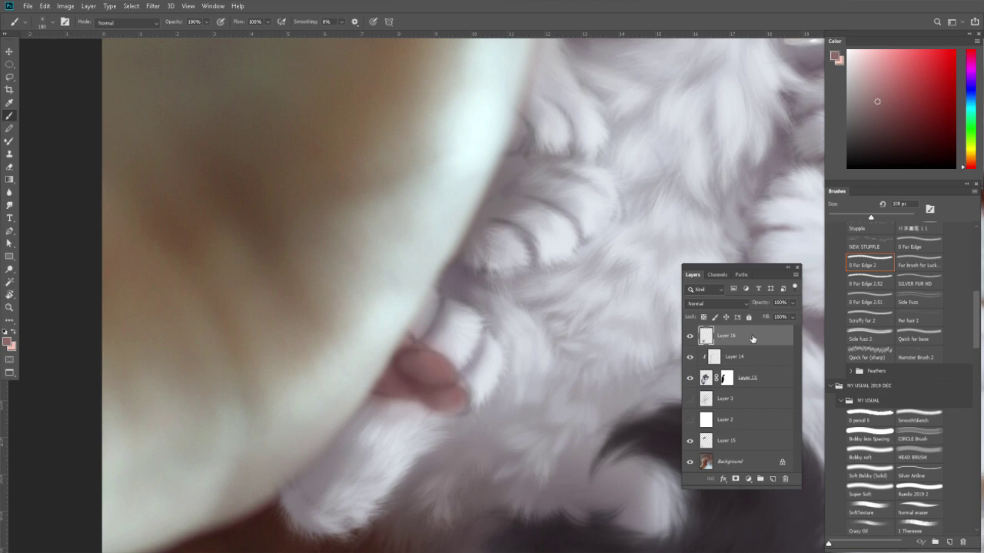
# Sample lavender, bluish, purplish and pinkish fur tones around the small paw.
pyautogui.keyDown('alt'); pyautogui.click(459, 307); pyautogui.keyUp('alt')
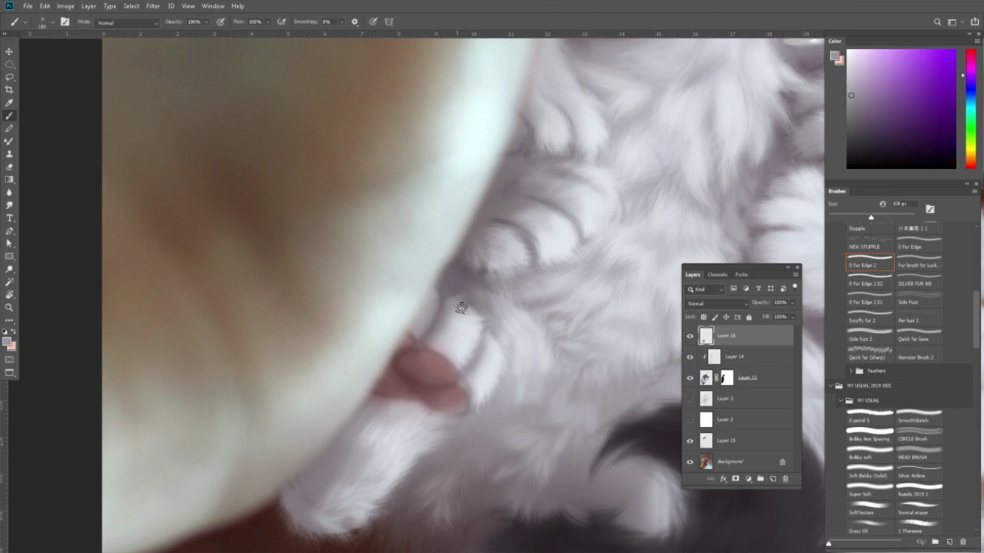
pyautogui.keyDown('alt'); pyautogui.click(461, 308); pyautogui.keyUp('alt')
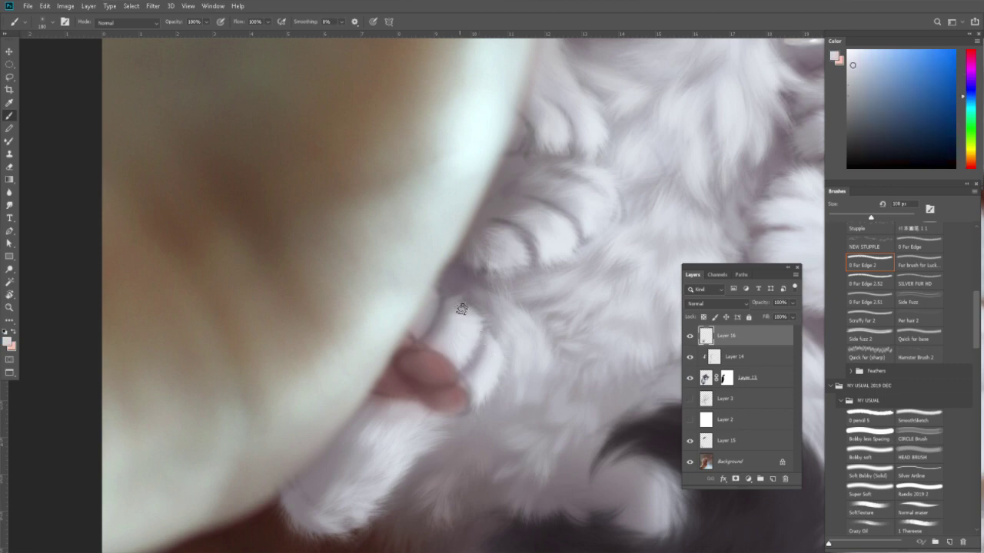
pyautogui.keyDown('alt'); pyautogui.click(424, 326); pyautogui.keyUp('alt')
pyautogui.keyDown('alt'); pyautogui.click(436, 338); pyautogui.keyUp('alt')
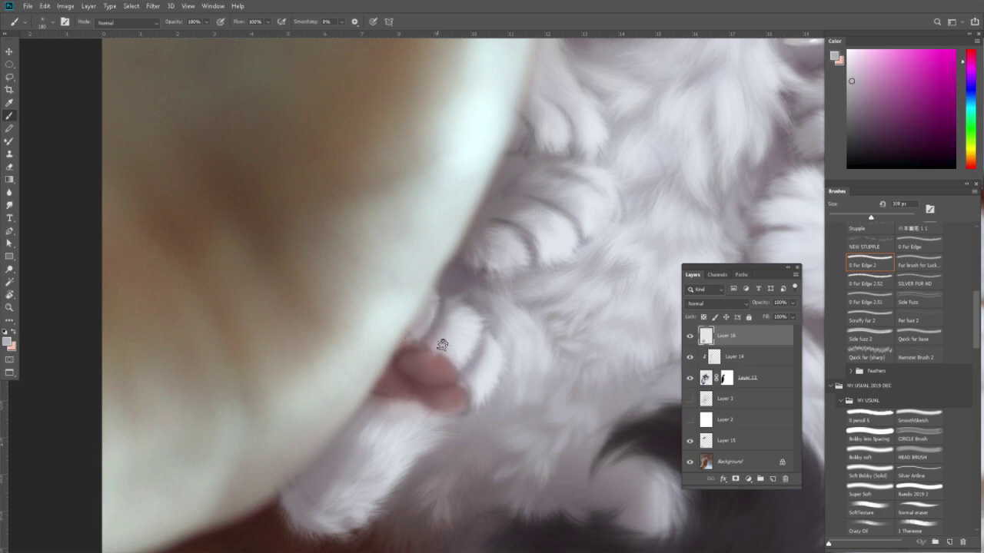
pyautogui.keyDown('alt'); pyautogui.click(473, 375); pyautogui.keyUp('alt')
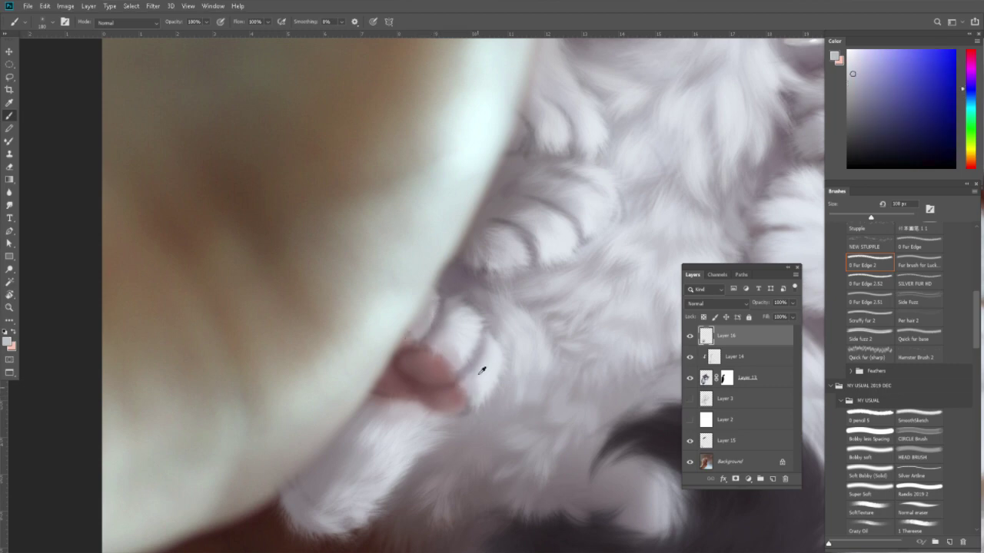
pyautogui.keyDown('alt'); pyautogui.click(481, 368); pyautogui.keyUp('alt')
pyautogui.keyDown('alt'); pyautogui.click(489, 344); pyautogui.keyUp('alt')
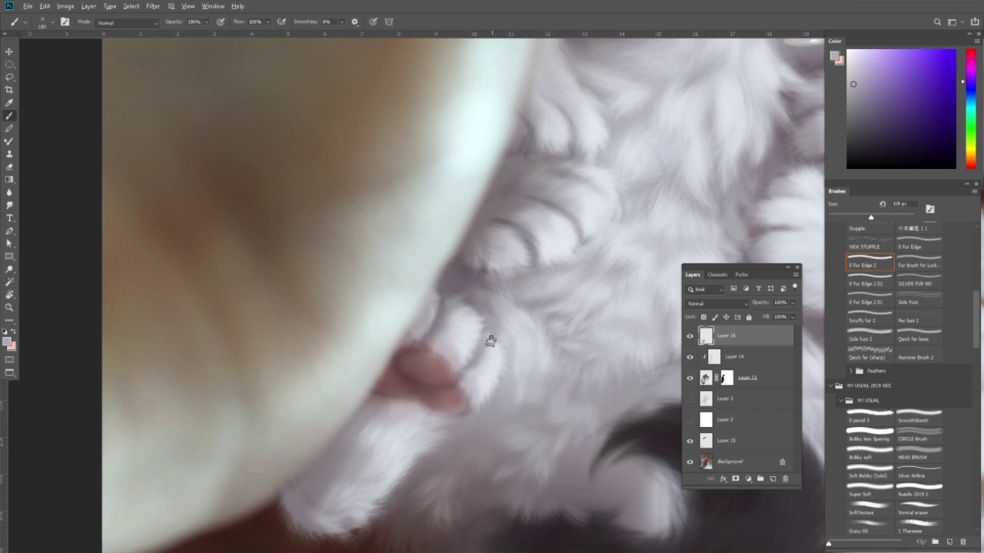
pyautogui.keyDown('alt'); pyautogui.click(411, 413); pyautogui.keyUp('alt')
pyautogui.keyDown('alt'); pyautogui.click(392, 400); pyautogui.keyUp('alt')
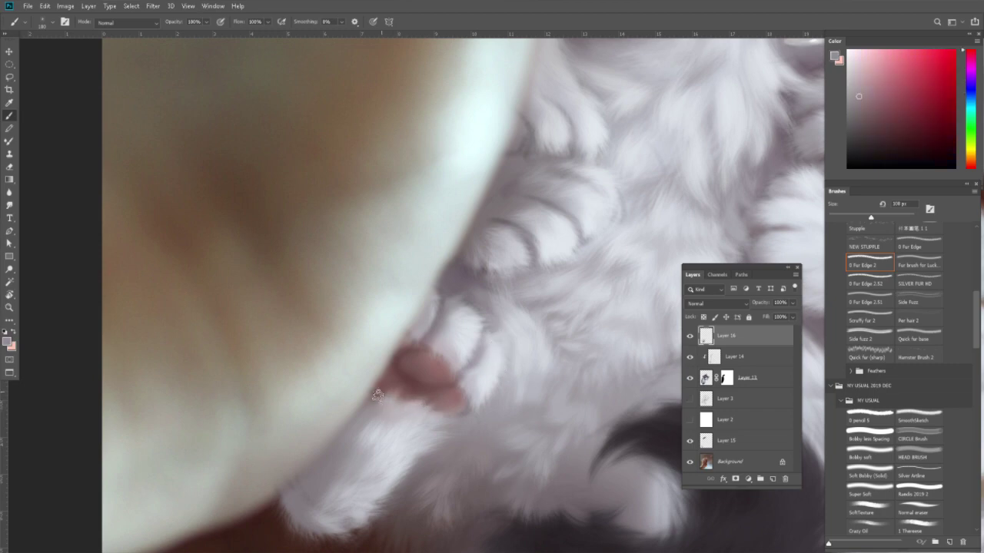
pyautogui.keyDown('alt'); pyautogui.click(369, 419); pyautogui.keyUp('alt')
# Pan to the small paw, resample the bluish fur, and zoom out to the whole puppy.
pyautogui.moveTo(305, 484); pyautogui.dragTo(351, 419)
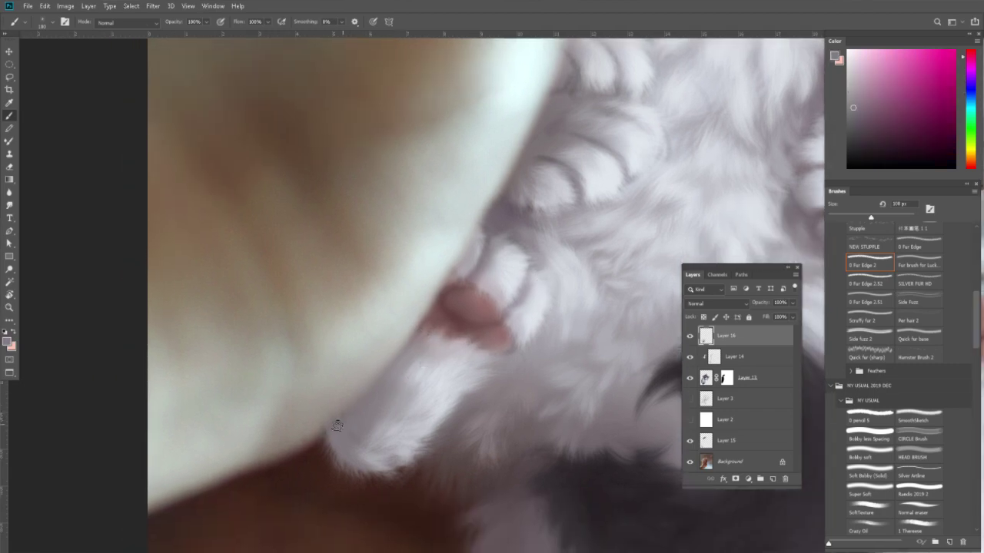
pyautogui.keyDown('alt'); pyautogui.click(359, 440); pyautogui.keyUp('alt')
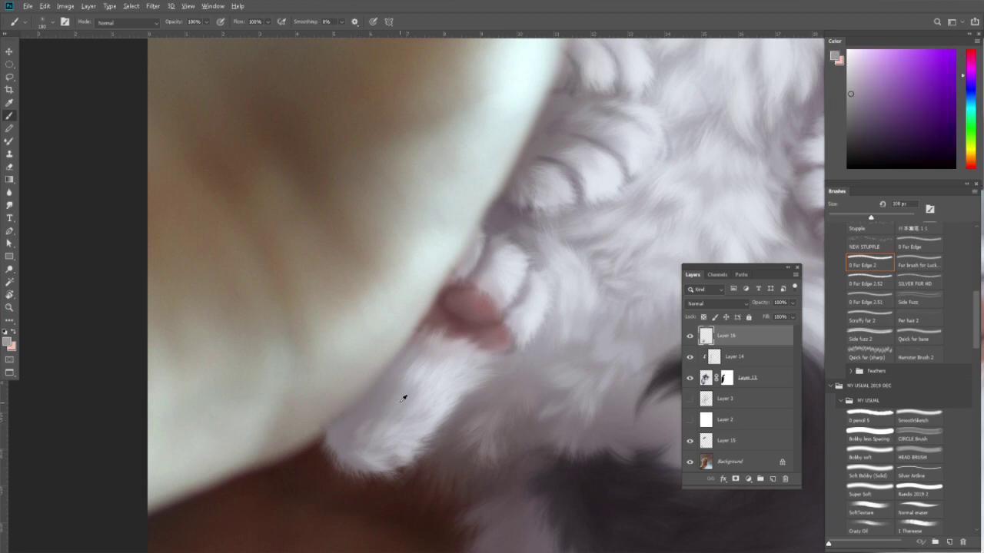
pyautogui.keyDown('alt'); pyautogui.click(425, 395); pyautogui.keyUp('alt')
pyautogui.moveTo(438, 422); pyautogui.dragTo(428, 410)
pyautogui.keyDown('alt'); pyautogui.click(453, 389); pyautogui.keyUp('alt')
pyautogui.press('z')
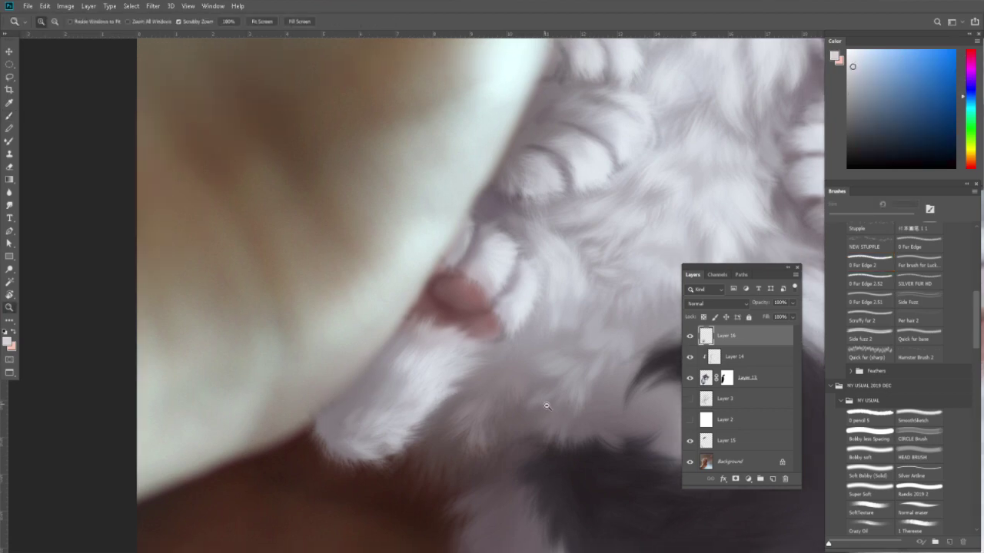
pyautogui.keyDown('alt'); pyautogui.click(547, 406); pyautogui.keyUp('alt')
# Zoom in on the blue eye and paint light fur strokes on the cheek beside it.
pyautogui.press('r')
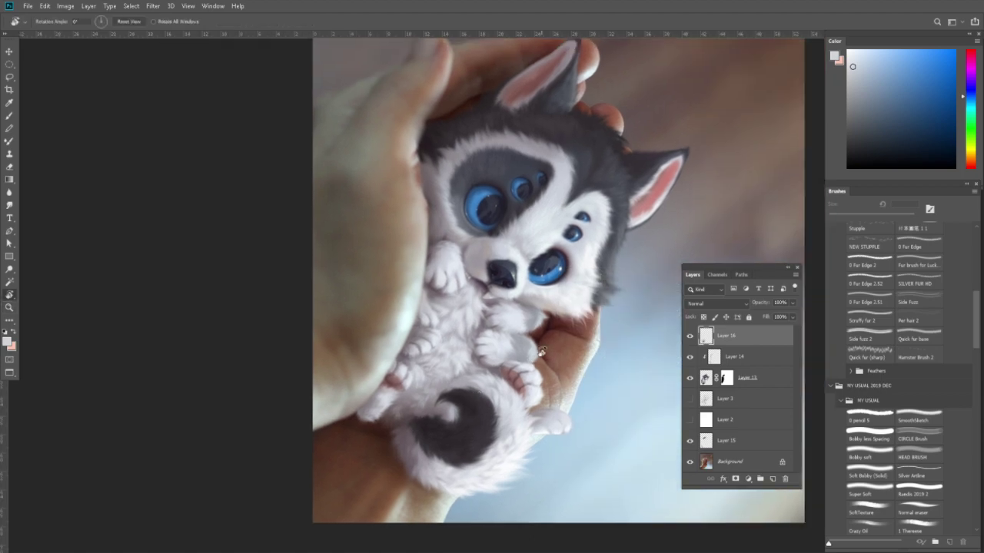
pyautogui.press('z')
pyautogui.click(460, 196)
pyautogui.press('b')
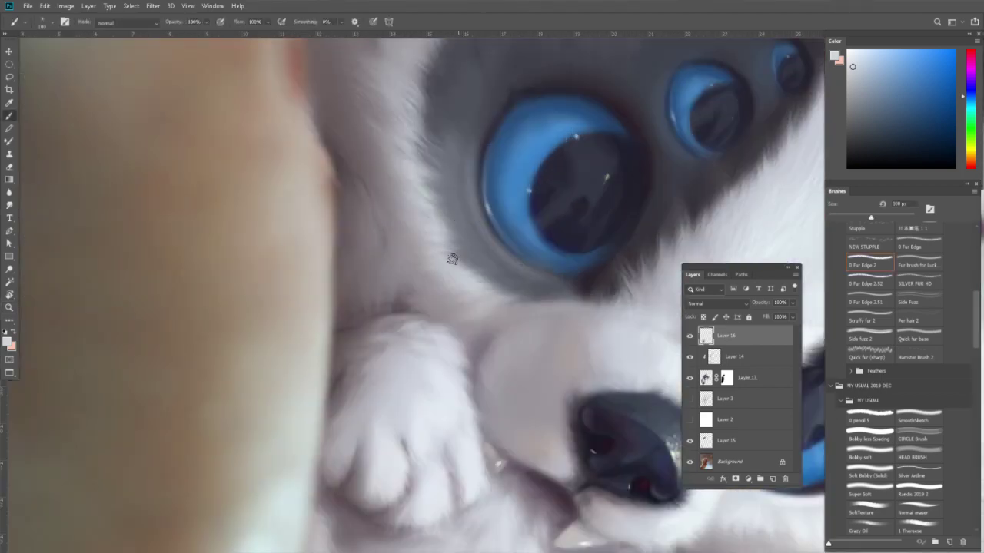
pyautogui.moveTo(358, 182); pyautogui.dragTo(379, 270)
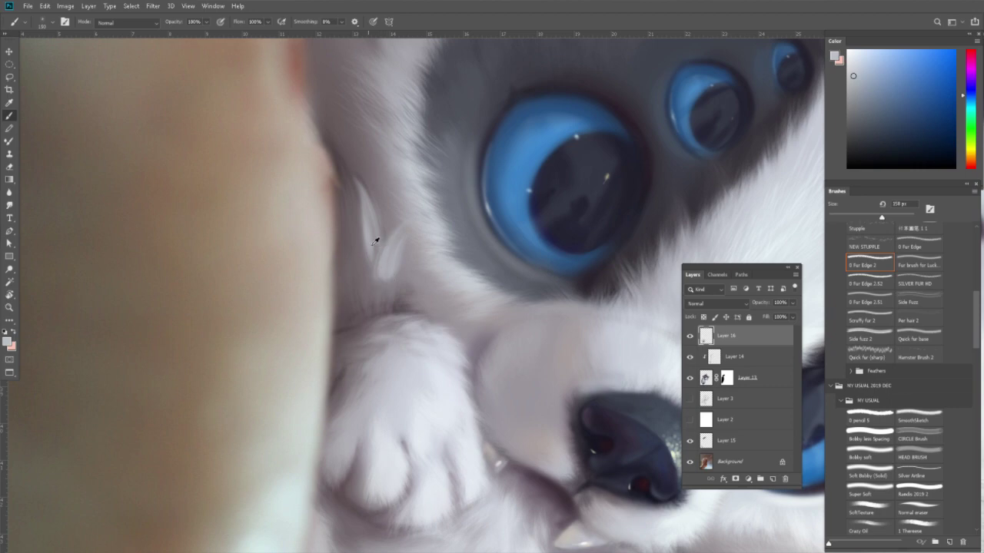
# Alt-sample violet, bluish and pinkish fur tones from the cheek, eye area and hand edge.
pyautogui.keyDown('alt'); pyautogui.click(364, 215); pyautogui.keyUp('alt')
pyautogui.keyDown('alt'); pyautogui.click(396, 275); pyautogui.keyUp('alt')
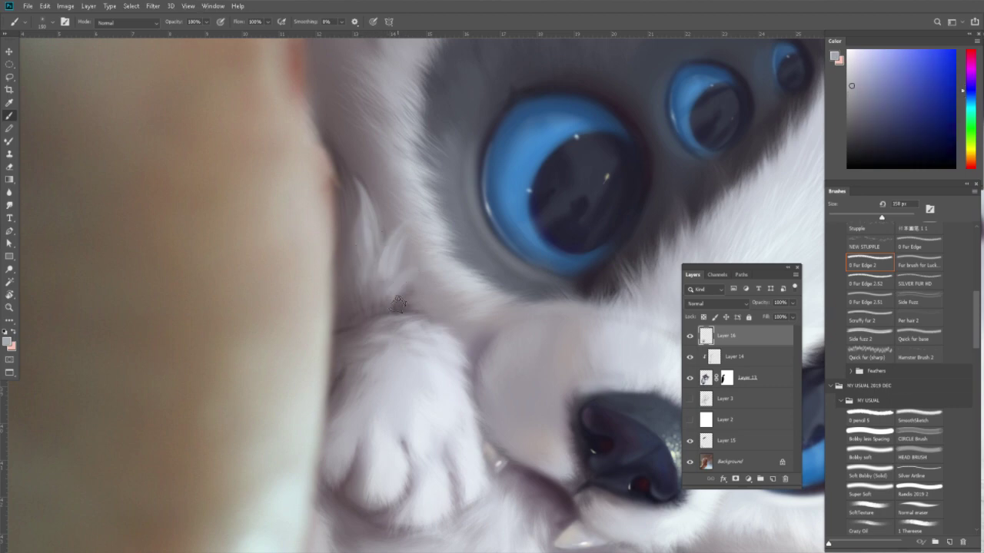
pyautogui.keyDown('alt'); pyautogui.click(395, 283); pyautogui.keyUp('alt')
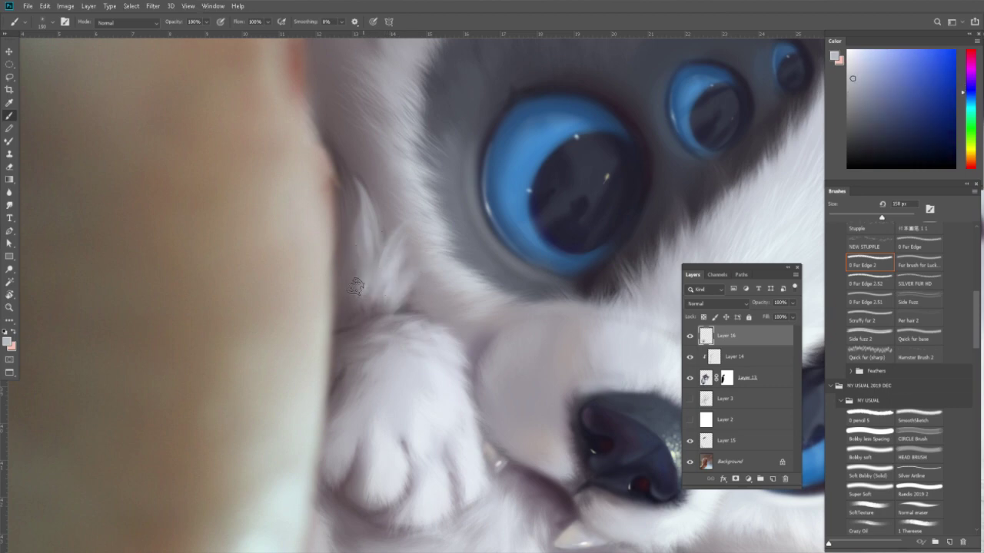
pyautogui.keyDown('alt'); pyautogui.click(352, 291); pyautogui.keyUp('alt')
pyautogui.keyDown('alt'); pyautogui.click(354, 192); pyautogui.keyUp('alt')
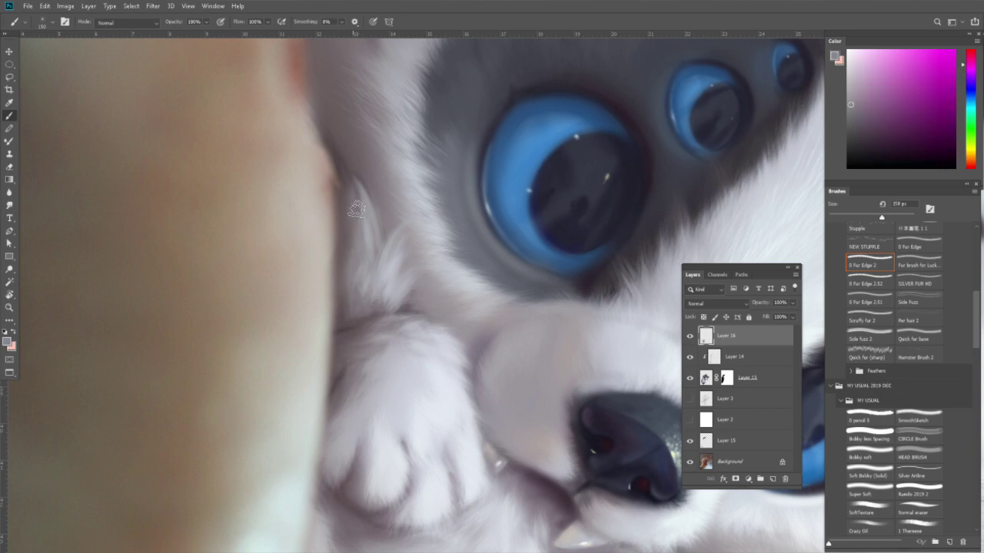
pyautogui.moveTo(353, 193); pyautogui.dragTo(358, 246)
pyautogui.keyDown('alt'); pyautogui.click(353, 241); pyautogui.keyUp('alt')
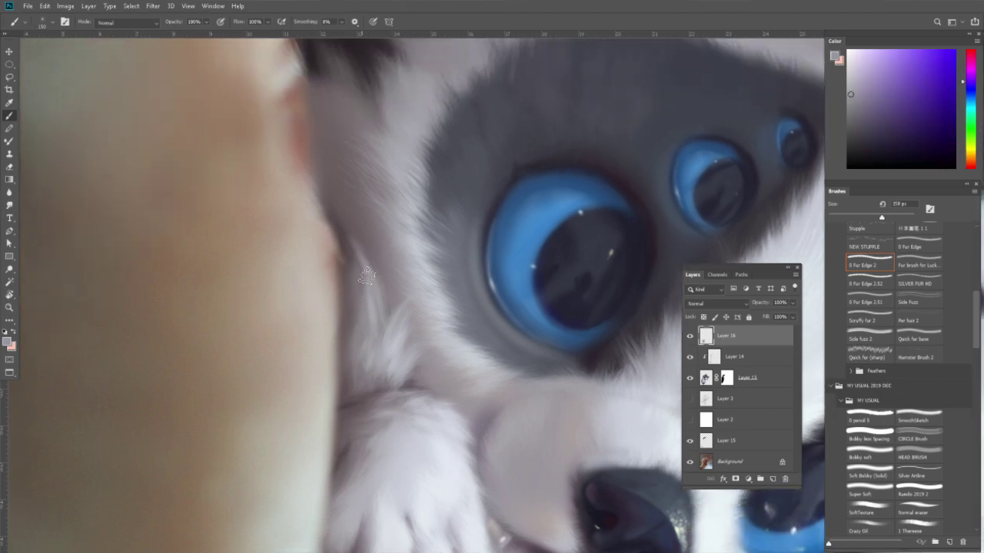
pyautogui.keyDown('alt'); pyautogui.click(400, 335); pyautogui.keyUp('alt')
pyautogui.keyDown('alt'); pyautogui.click(430, 367); pyautogui.keyUp('alt')
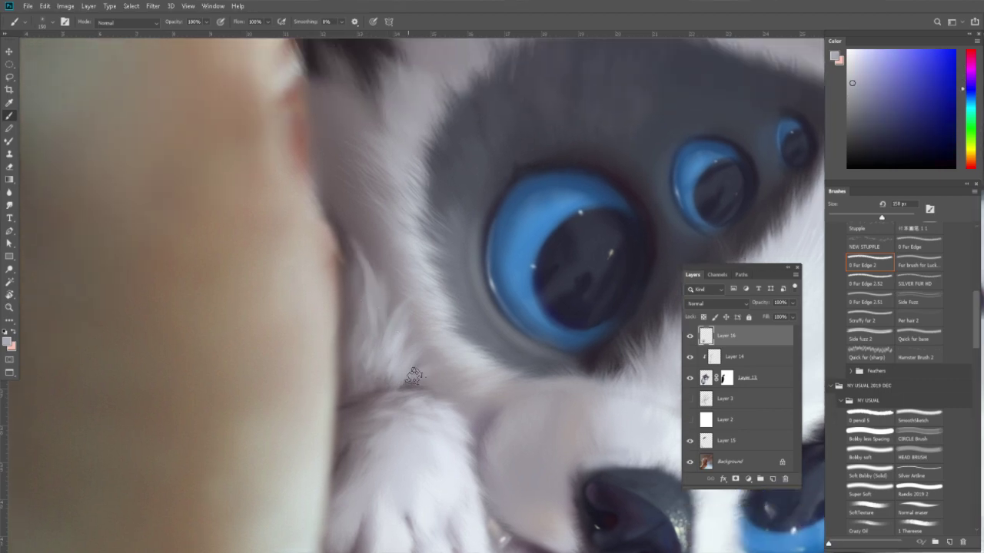
pyautogui.keyDown('alt'); pyautogui.click(340, 229); pyautogui.keyUp('alt')
pyautogui.scroll(3, 344, 261)
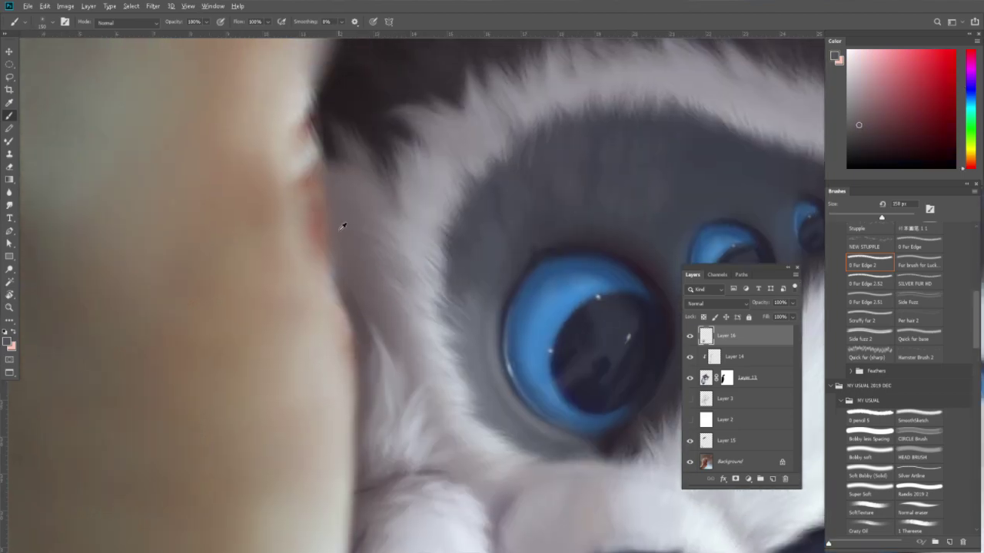
# Paint black on Layer 13's mask along the thumb and head-fur edge, undoing two stray strokes.
pyautogui.press('z')
pyautogui.keyDown('alt'); pyautogui.click(378, 179); pyautogui.keyUp('alt')
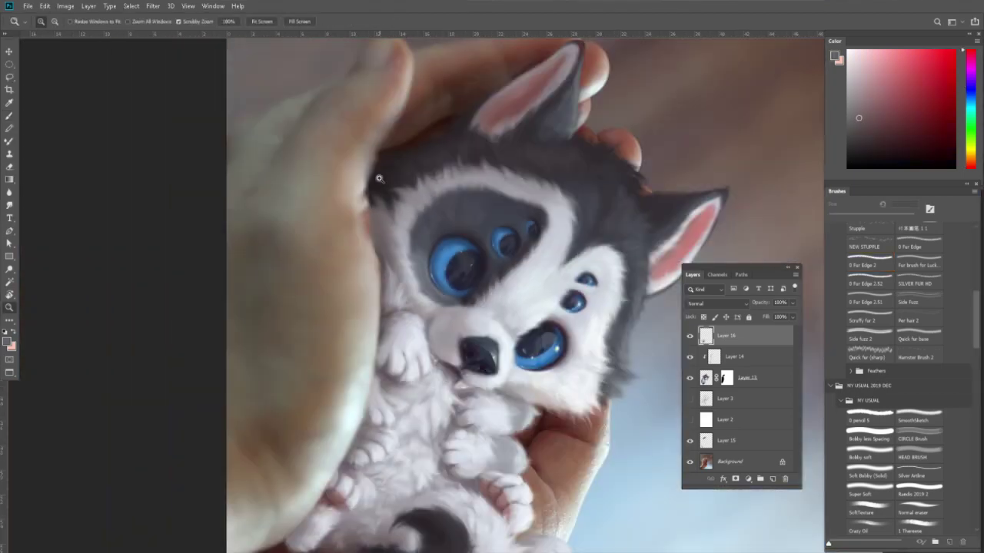
pyautogui.moveTo(378, 179); pyautogui.dragTo(456, 258)
pyautogui.press('b')
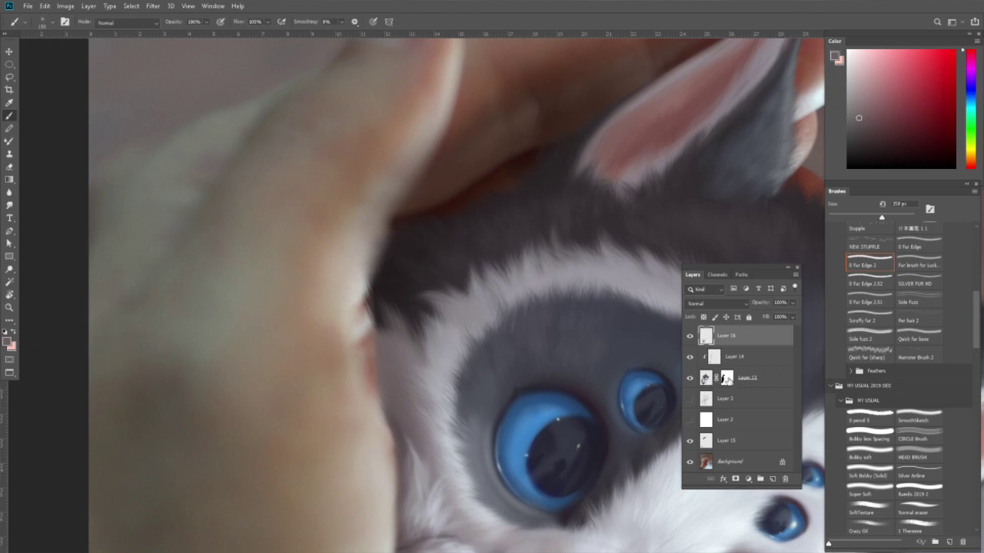
pyautogui.click(727, 379)
pyautogui.press('x')
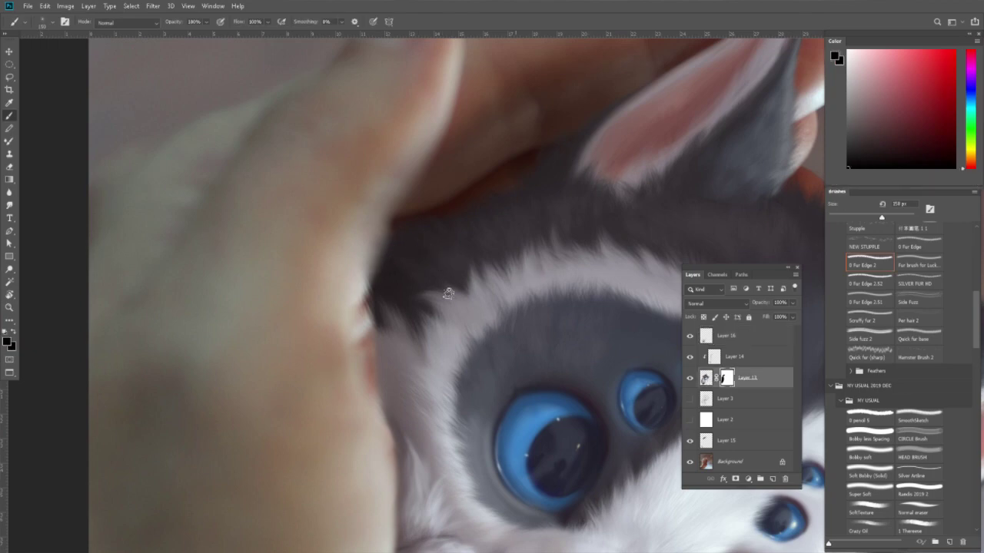
pyautogui.moveTo(366, 267); pyautogui.dragTo(369, 318)
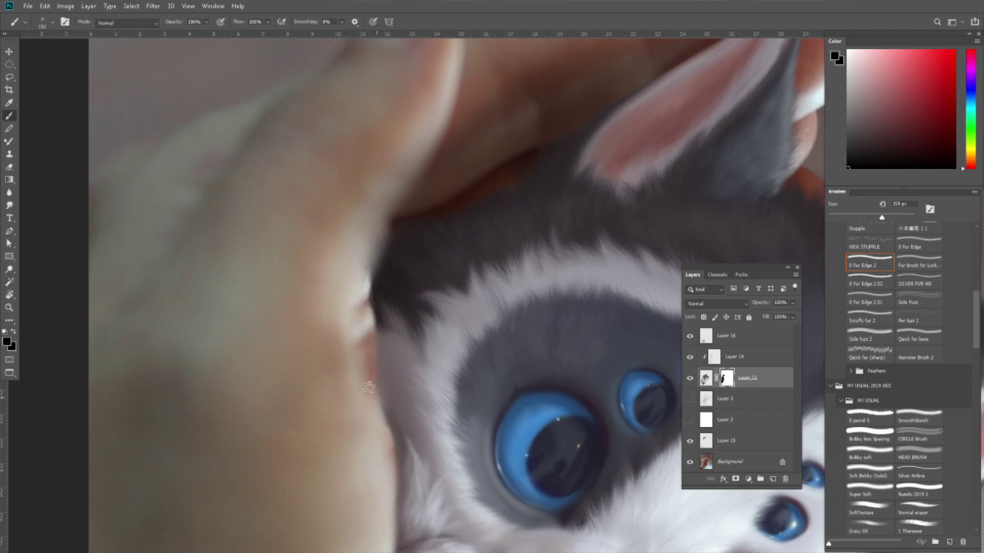
pyautogui.scroll(2, 381, 384)
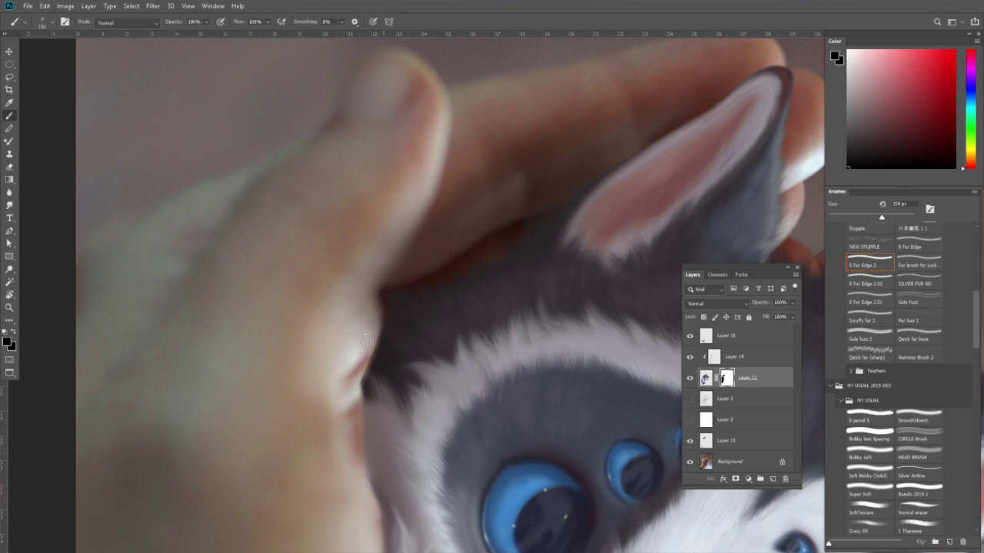
pyautogui.moveTo(377, 314)
pyautogui.mouseDown()
pyautogui.moveTo(397, 355)
pyautogui.moveTo(391, 402)
pyautogui.moveTo(420, 376)
pyautogui.mouseUp()
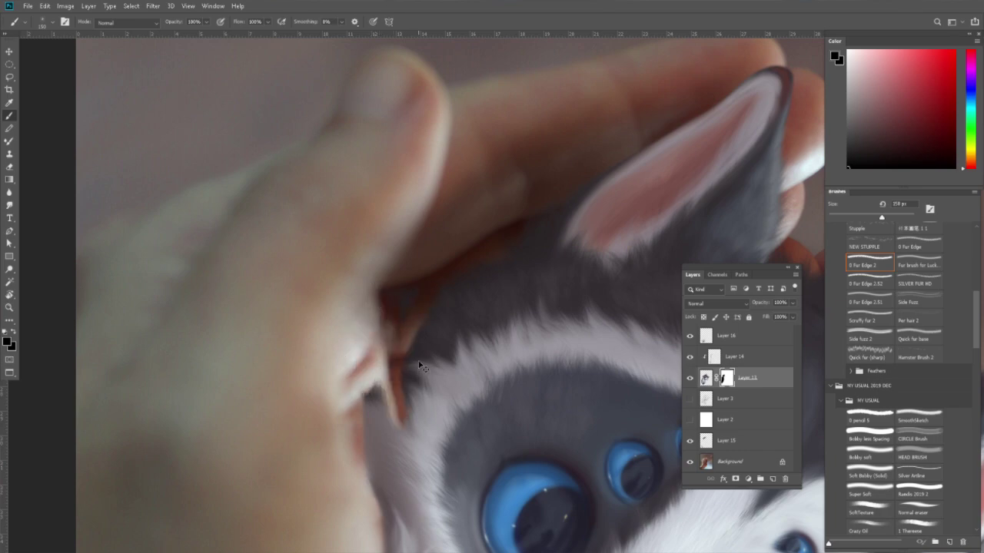
pyautogui.hotkey('ctrl', 'z')
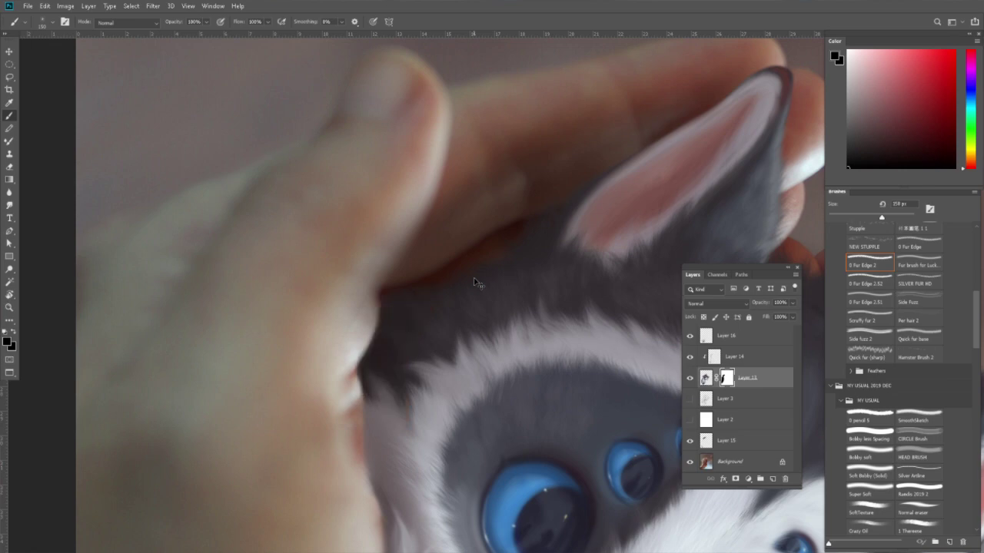
pyautogui.hotkey('ctrl', 'z')
# Make Layer 15 active with the Eraser sized to about 308 px.
pyautogui.press('z')
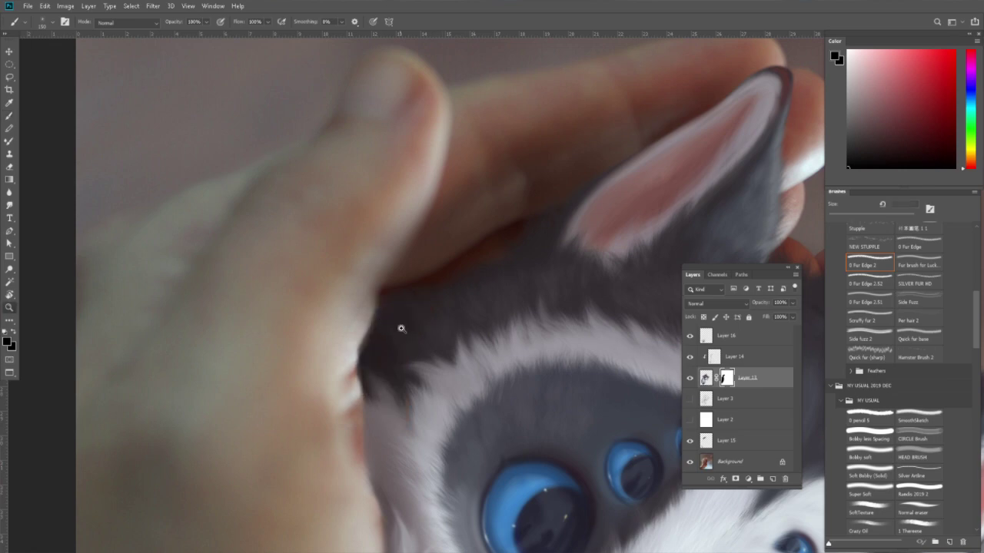
pyautogui.keyDown('alt'); pyautogui.click(399, 331); pyautogui.keyUp('alt')
pyautogui.click(421, 298)
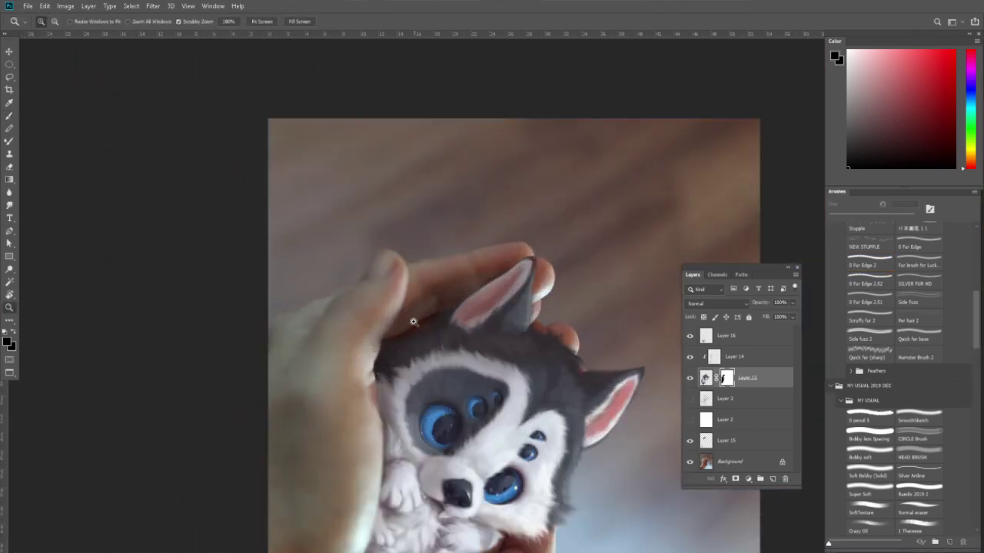
pyautogui.press('b')
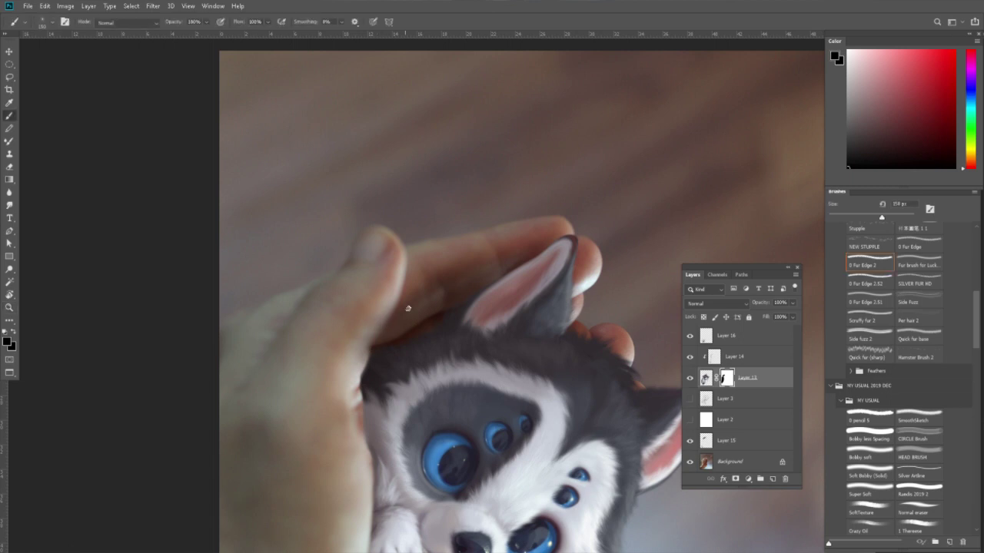
pyautogui.press('z')
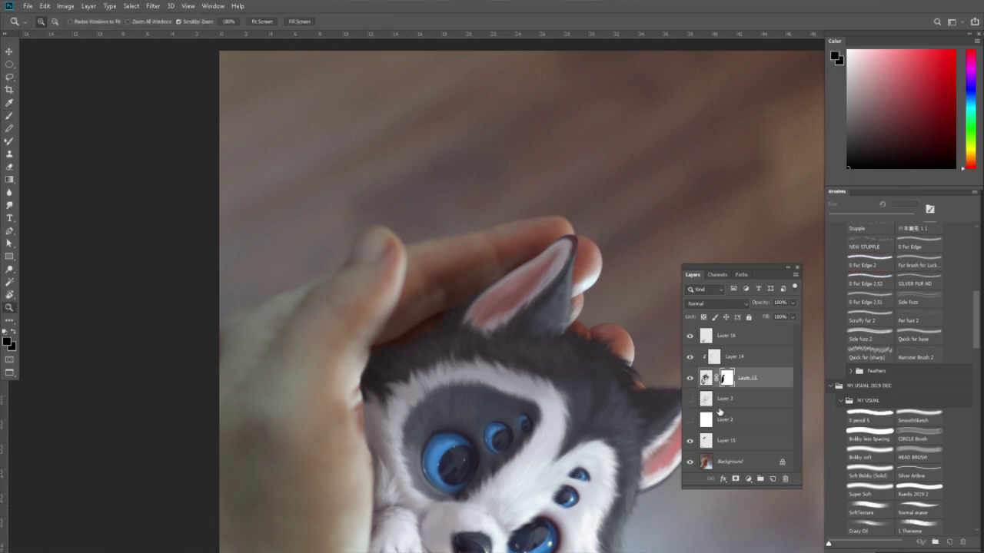
pyautogui.click(722, 441)
pyautogui.press('e')
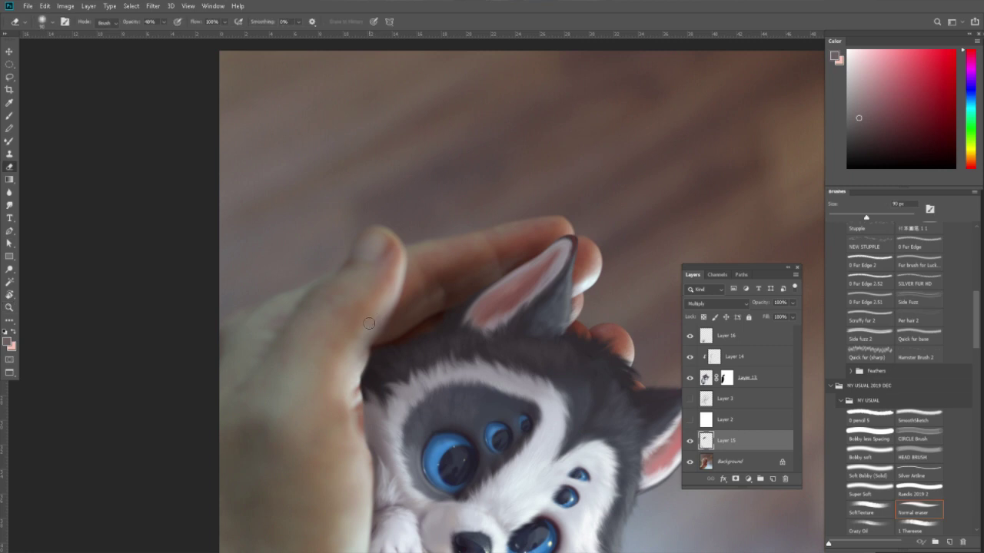
pyautogui.press(']')
pyautogui.press(']')
pyautogui.press(']')
pyautogui.press('[')
pyautogui.press('[')
pyautogui.press('[')
# Rotate the whole image 90° counter-clockwise into landscape, then frame the raised paw.
pyautogui.press('z')
pyautogui.moveTo(421, 343); pyautogui.dragTo(540, 371)
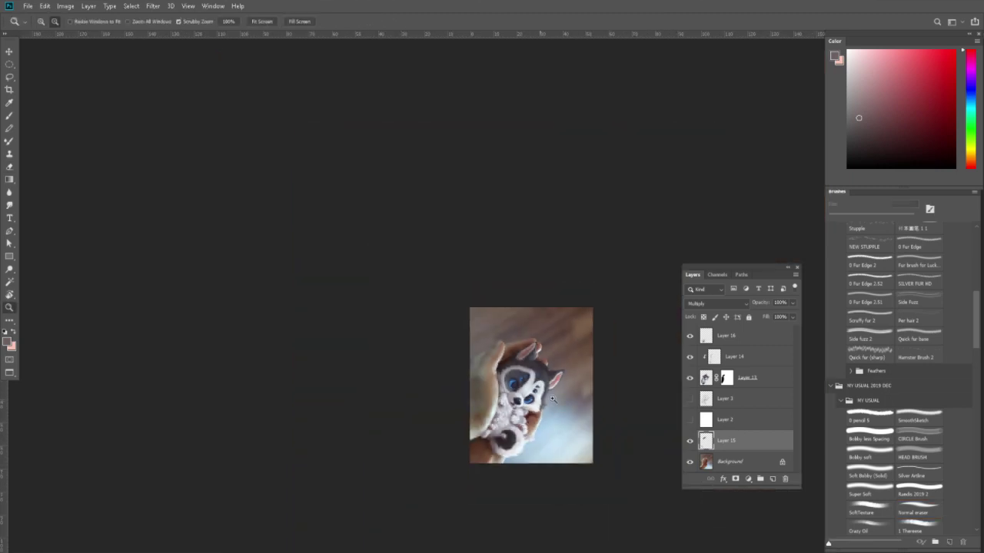
pyautogui.press('r')
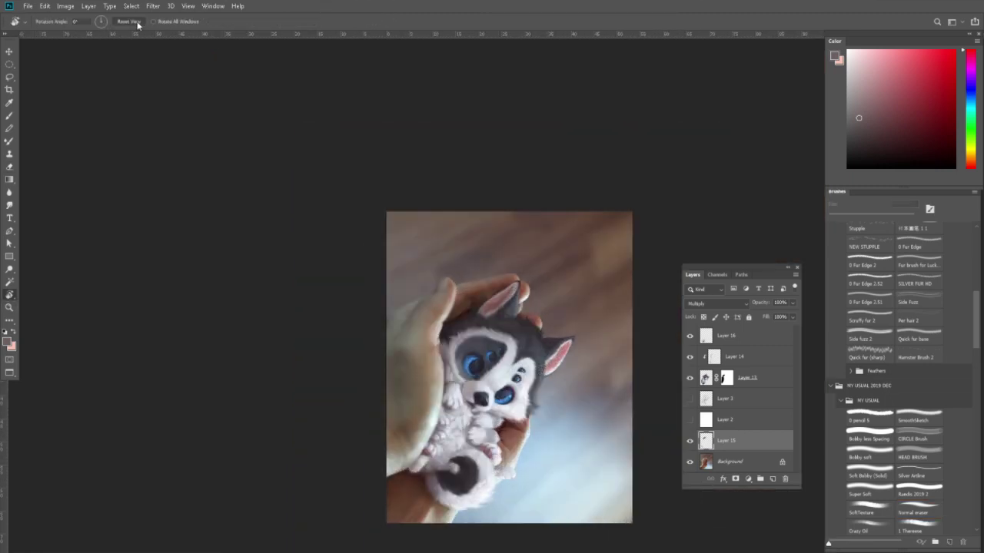
pyautogui.moveTo(485, 296); pyautogui.dragTo(434, 241)
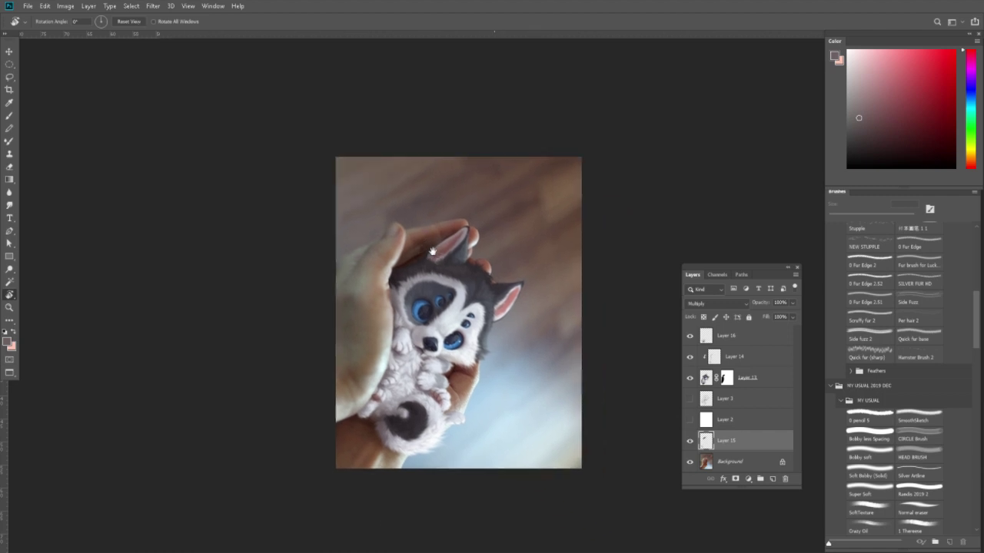
pyautogui.click(66, 7)
pyautogui.moveTo(107, 102)
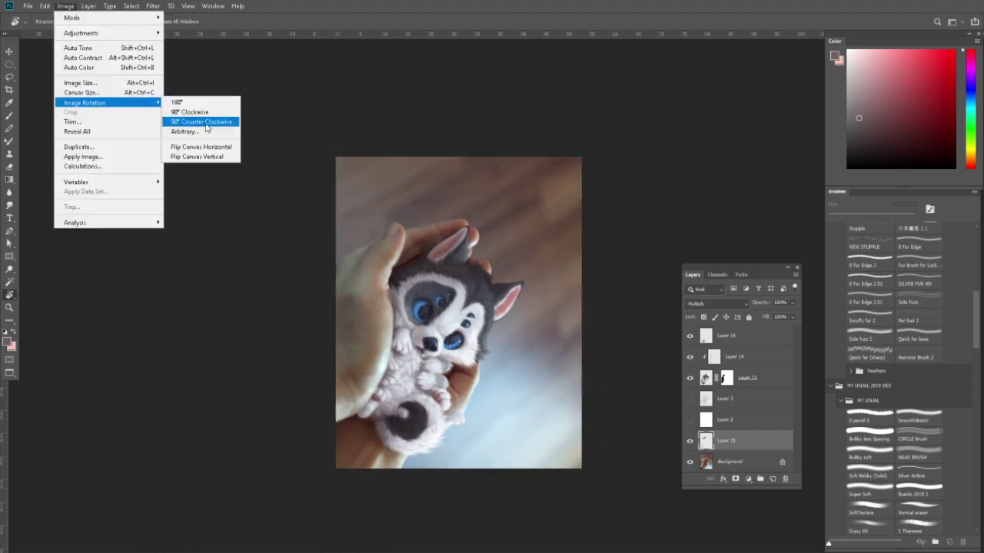
pyautogui.click(205, 125)
pyautogui.moveTo(538, 286); pyautogui.dragTo(458, 286)
pyautogui.press('z')
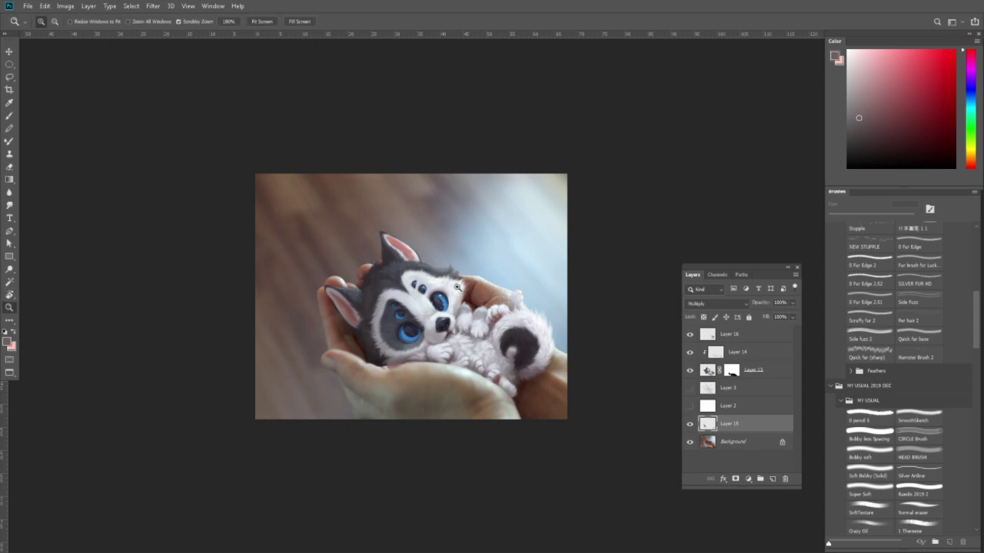
pyautogui.click(532, 317)
# On Layer 16, paint near-white fur strokes rounding the raised paw tip's top and right edges.
pyautogui.click(520, 268)
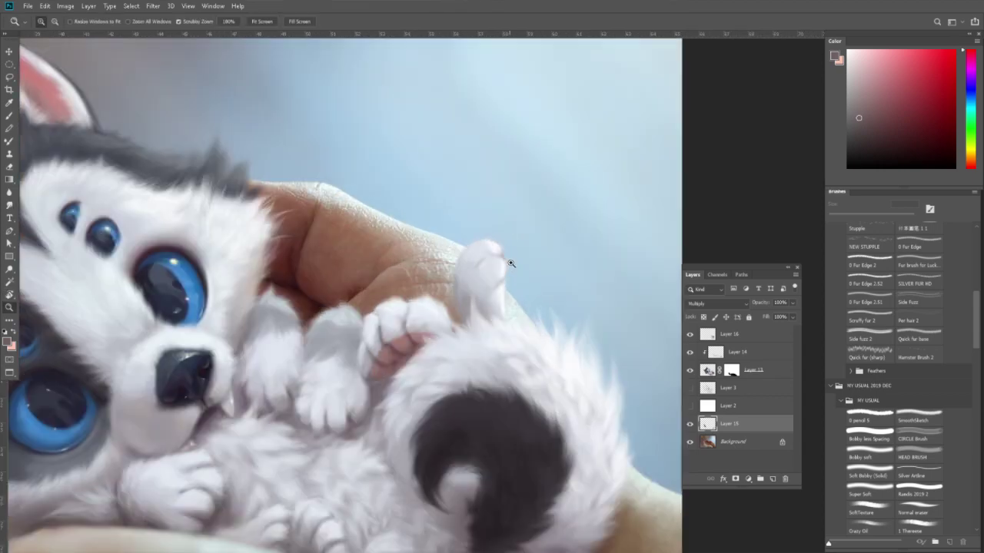
pyautogui.press('b')
pyautogui.keyDown('alt'); pyautogui.click(495, 230); pyautogui.keyUp('alt')
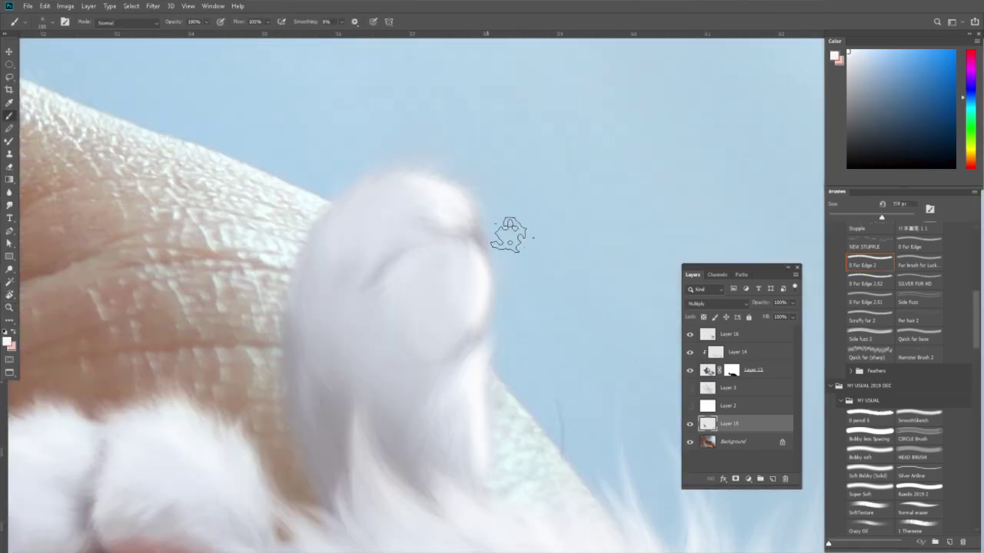
pyautogui.press('[')
pyautogui.press('[')
pyautogui.press('[')
pyautogui.press('[')
pyautogui.press('[')
pyautogui.press('[')
pyautogui.press(']')
pyautogui.click(758, 334)
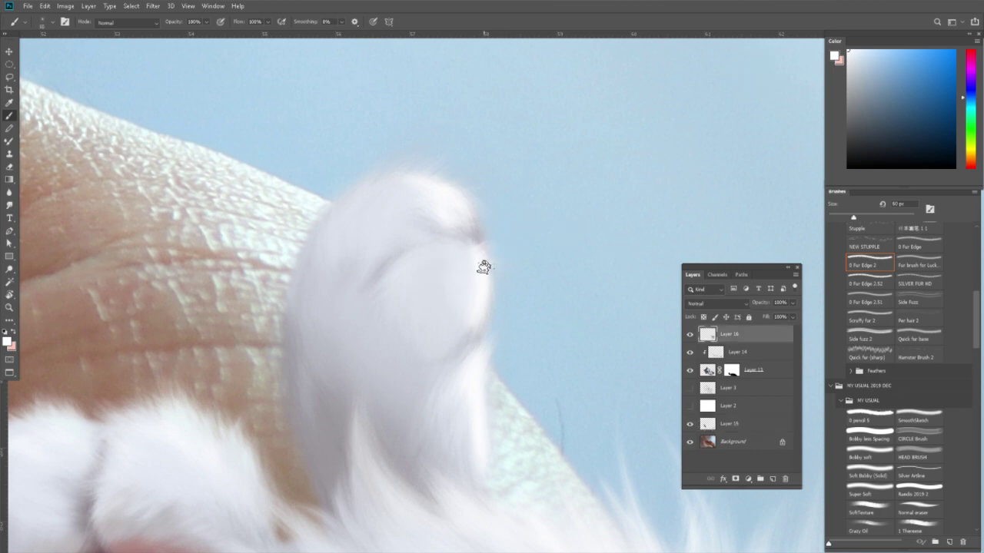
pyautogui.moveTo(458, 244); pyautogui.dragTo(482, 247)
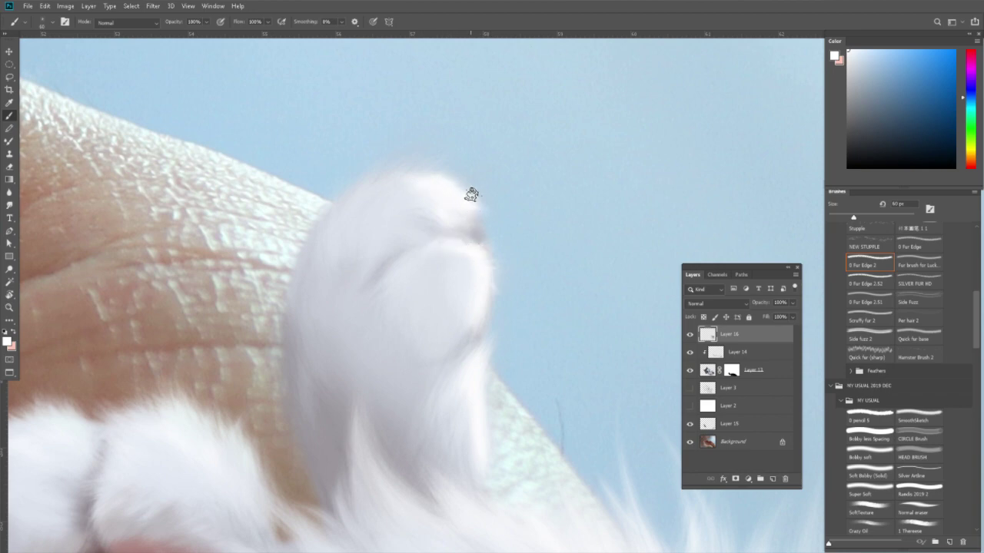
pyautogui.press(']')
pyautogui.press(']')
pyautogui.moveTo(472, 193)
pyautogui.mouseDown()
pyautogui.moveTo(425, 167)
pyautogui.moveTo(356, 184)
pyautogui.moveTo(373, 182)
pyautogui.mouseUp()
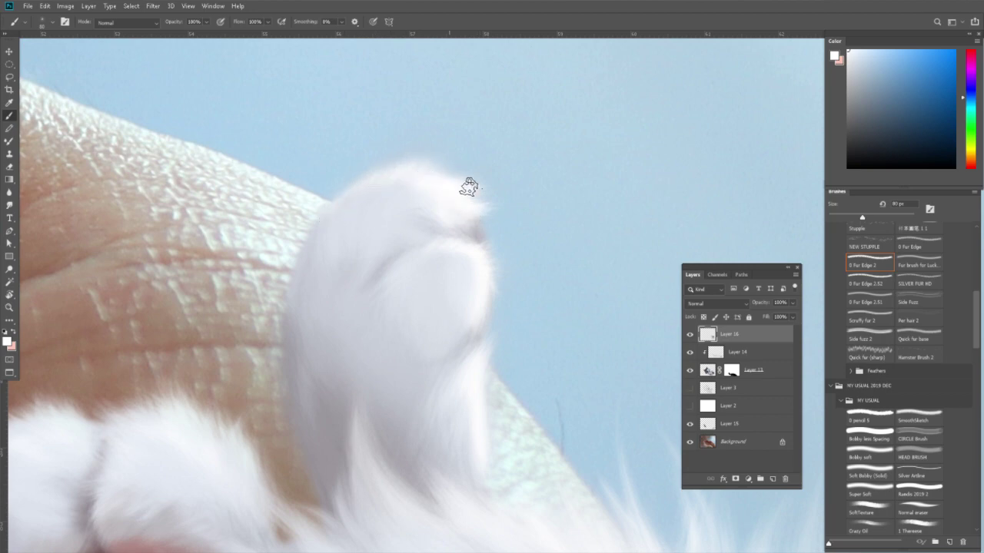
pyautogui.moveTo(469, 188); pyautogui.dragTo(498, 233)
pyautogui.scroll(-3, 498, 233)
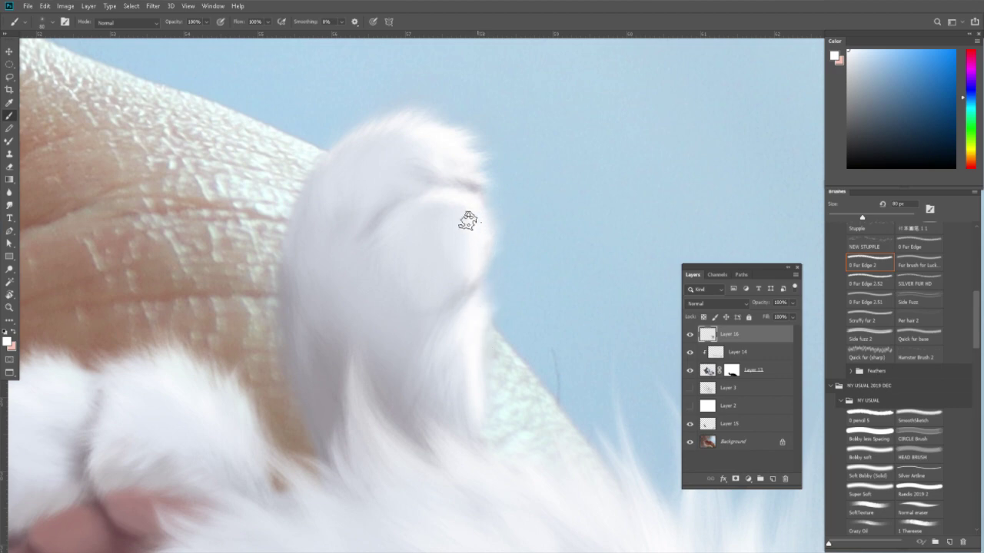
pyautogui.keyDown('alt'); pyautogui.click(424, 193); pyautogui.keyUp('alt')
# View the whole painting, toggle Layer 16 off and on to compare, then zoom to the face.
pyautogui.press('z')
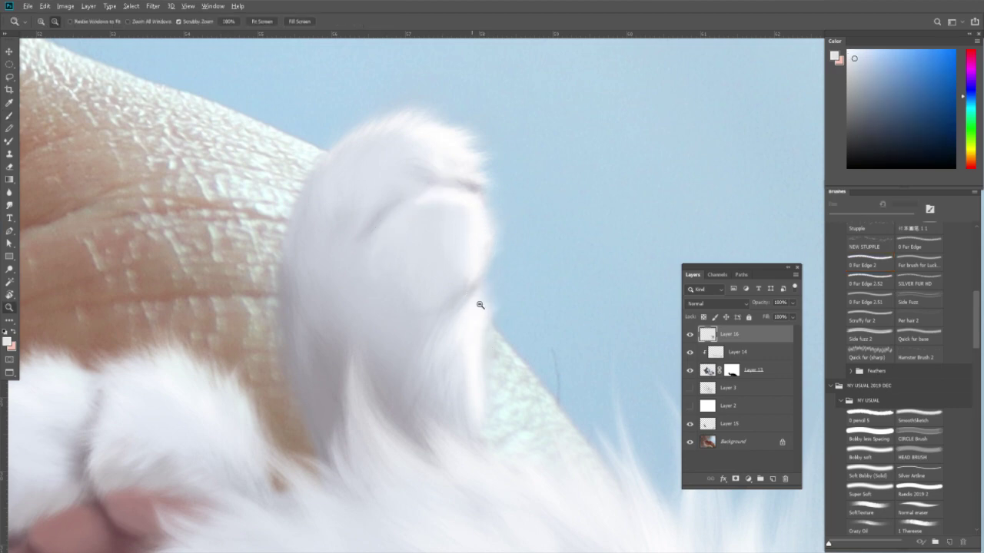
pyautogui.keyDown('alt'); pyautogui.click(479, 303); pyautogui.keyUp('alt')
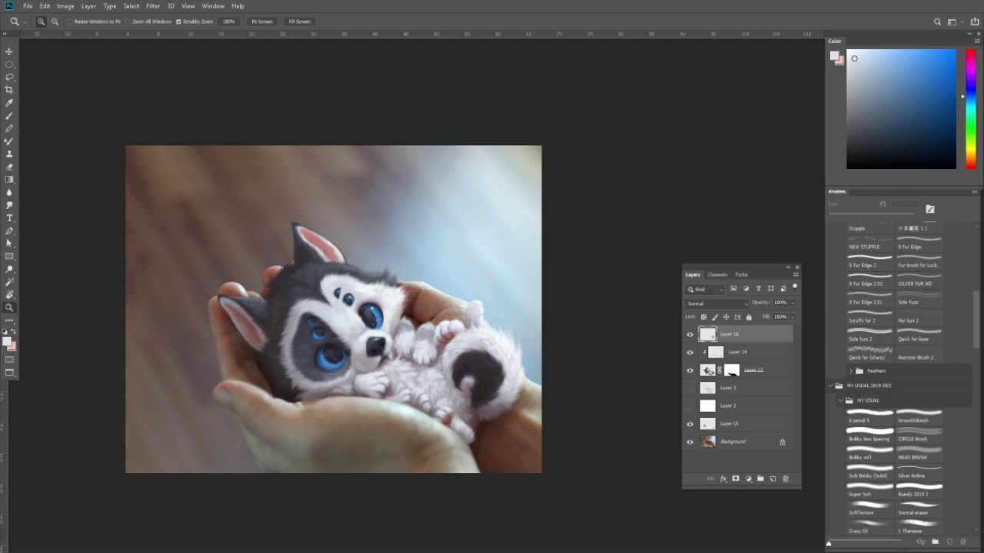
pyautogui.click(689, 334)
pyautogui.click(689, 335)
pyautogui.click(690, 334)
pyautogui.click(353, 338)
pyautogui.keyDown('alt'); pyautogui.click(387, 358); pyautogui.keyUp('alt')
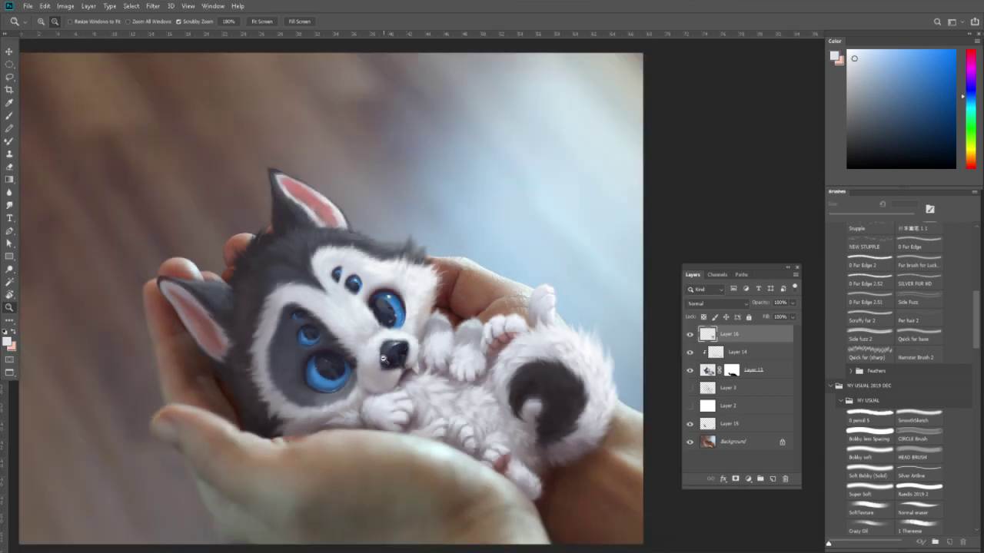
pyautogui.click(405, 339)
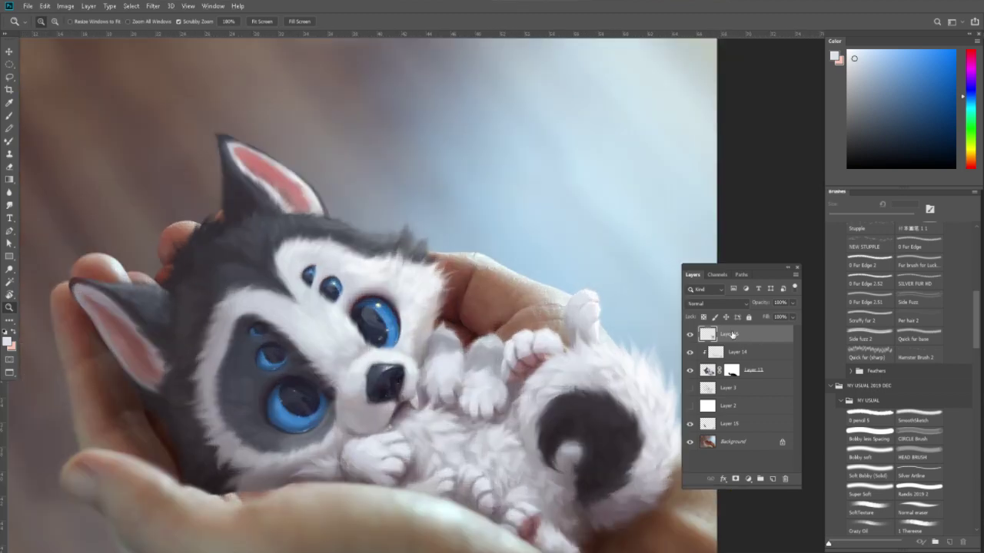
# Merge Layers 16, 14 and 13, and add a new layer set to Overlay.
pyautogui.keyDown('shift'); pyautogui.click(763, 372); pyautogui.keyUp('shift')
pyautogui.hotkey('ctrl', 'e')
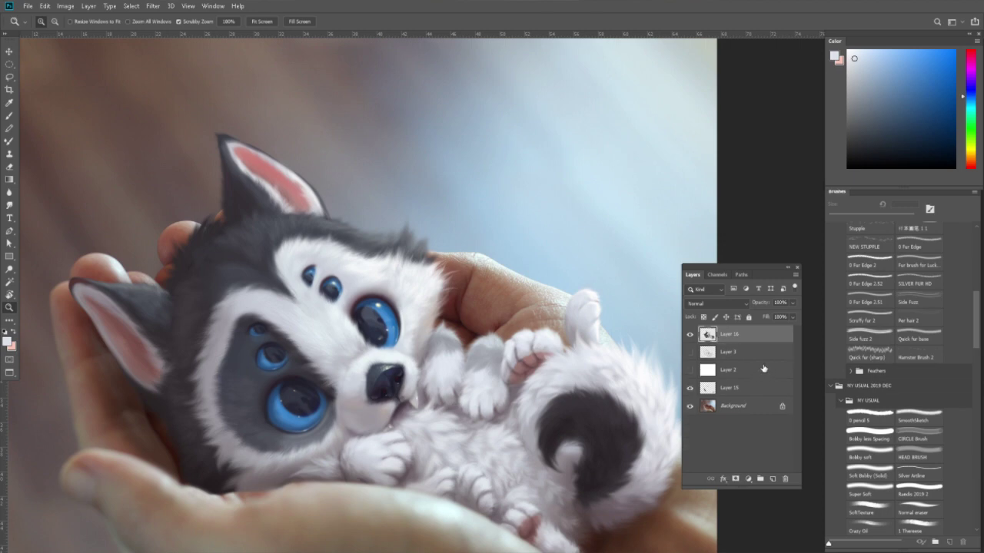
pyautogui.click(690, 335)
pyautogui.click(690, 335)
pyautogui.click(773, 479)
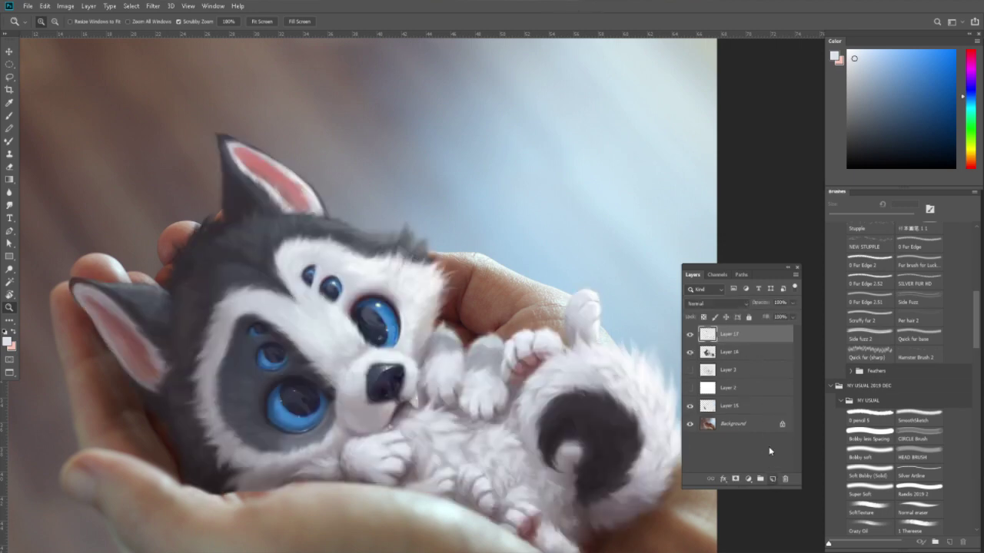
pyautogui.click(718, 302)
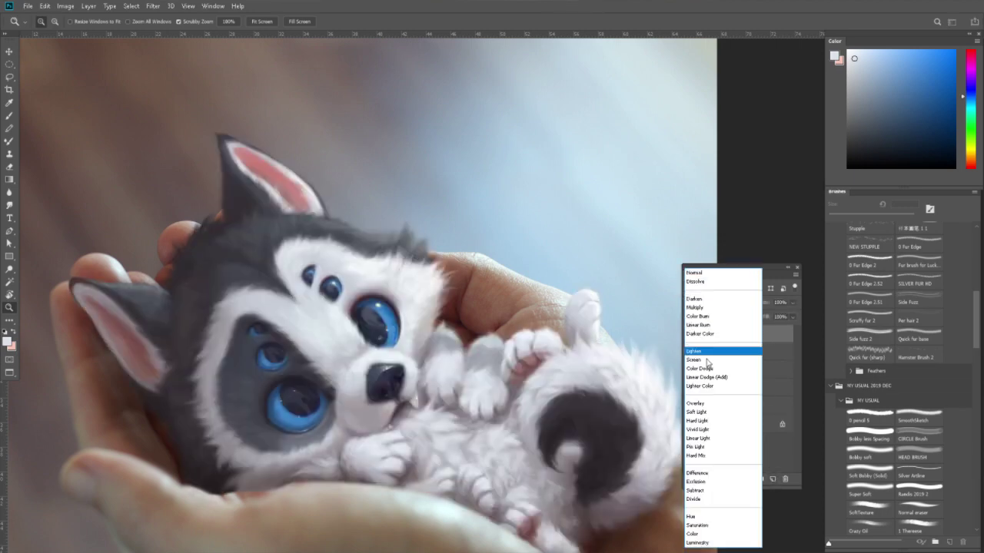
pyautogui.click(695, 402)
pyautogui.scroll(-1, 509, 292)
# Glaze warm cream light over the raised top paw with the Super Soft brush.
pyautogui.click(481, 288)
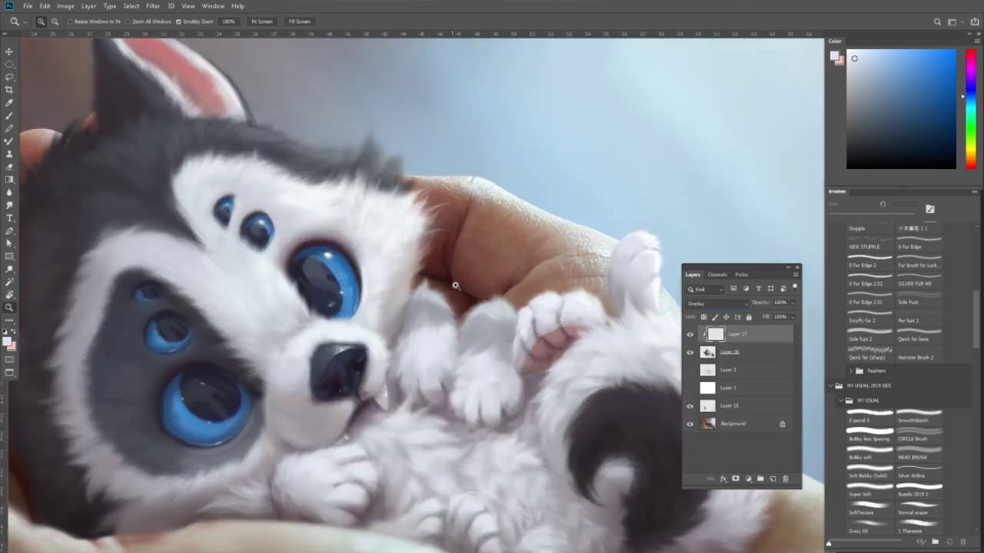
pyautogui.press('b')
pyautogui.moveTo(969, 133); pyautogui.dragTo(970, 158)
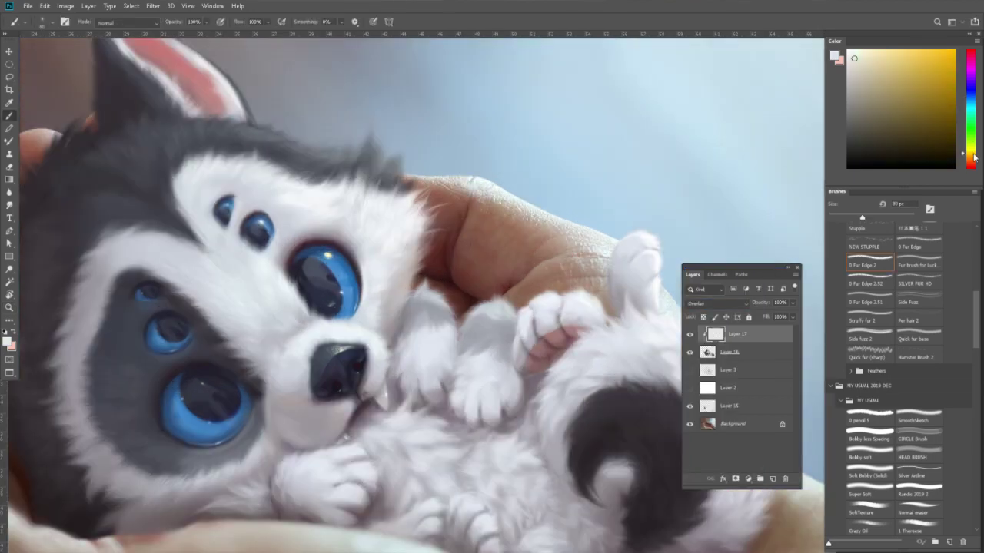
pyautogui.click(870, 494)
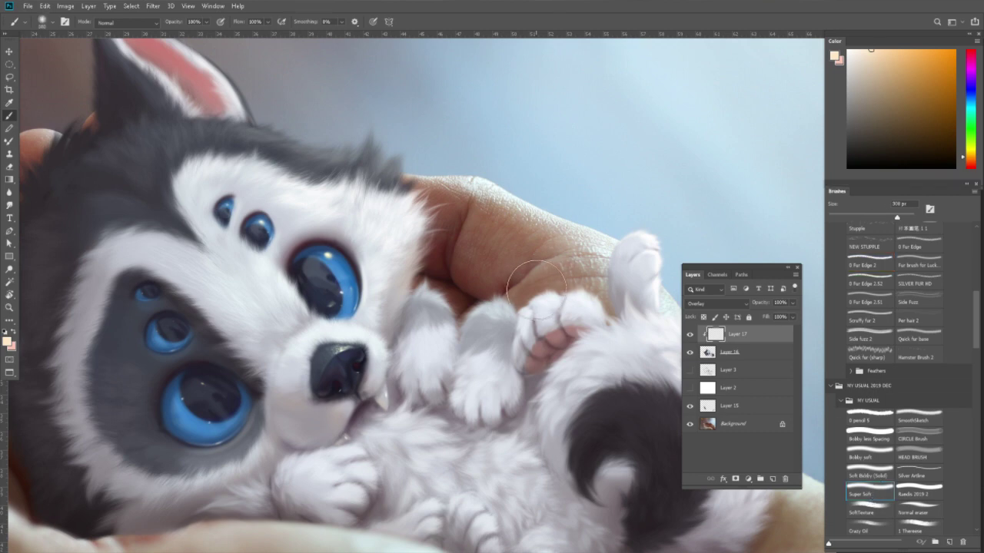
pyautogui.press('[')
pyautogui.press('[')
pyautogui.press('[')
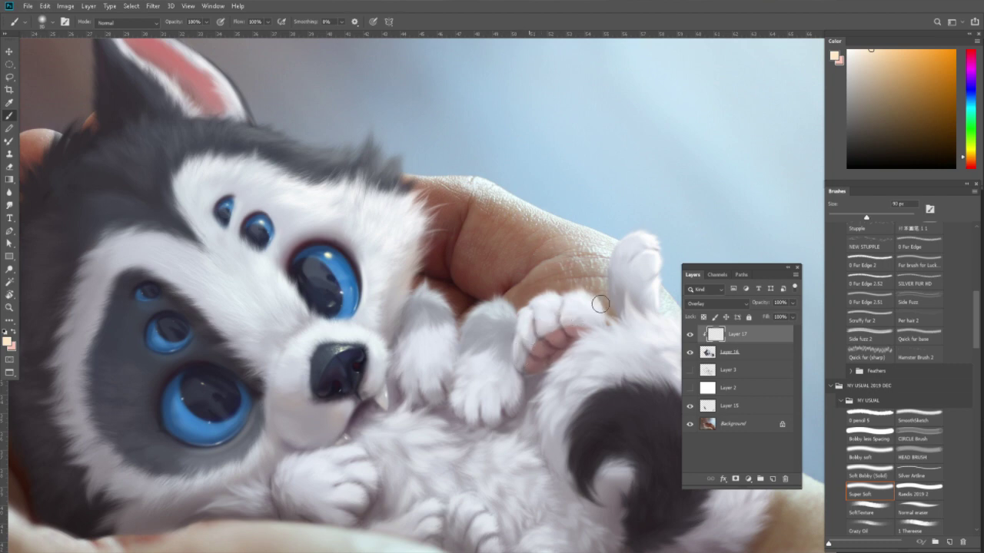
pyautogui.press('[')
pyautogui.press('[')
pyautogui.moveTo(638, 244); pyautogui.dragTo(644, 249)
pyautogui.press(']')
pyautogui.press(']')
pyautogui.press(']')
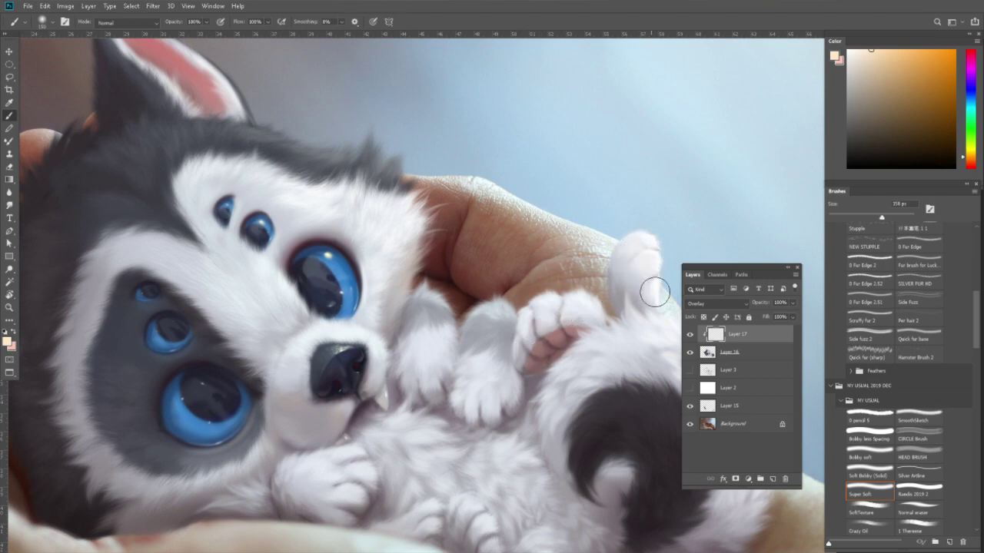
# Extend the cream glaze across the tail, belly and face, softening the inner ear tone.
pyautogui.moveTo(649, 300); pyautogui.dragTo(498, 256)
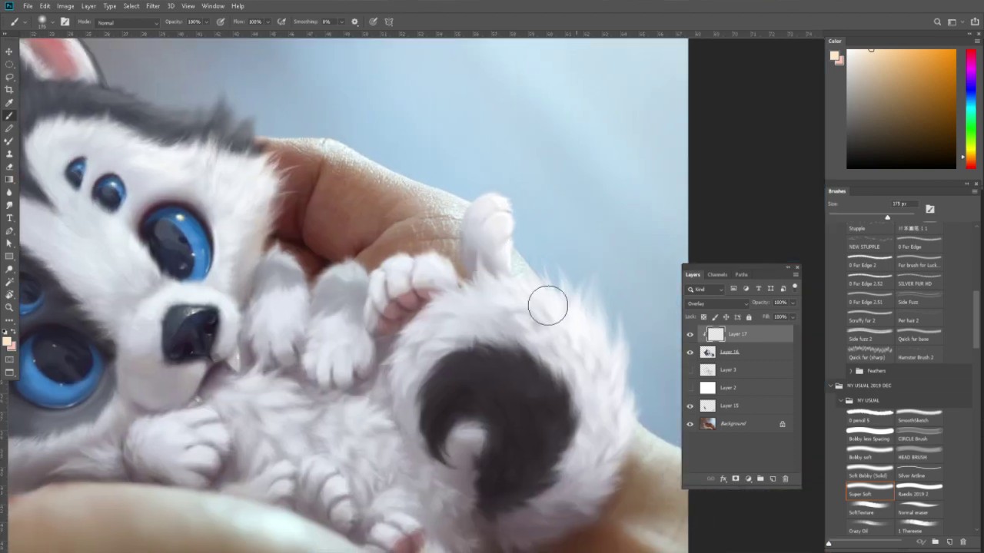
pyautogui.press(']')
pyautogui.press(']')
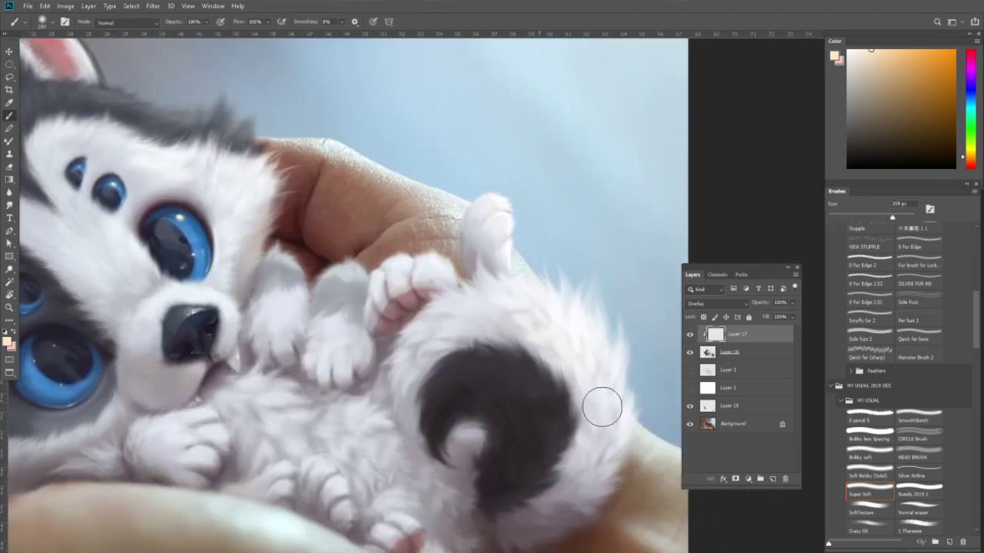
pyautogui.press(']')
pyautogui.press(']')
pyautogui.moveTo(599, 482); pyautogui.dragTo(607, 408)
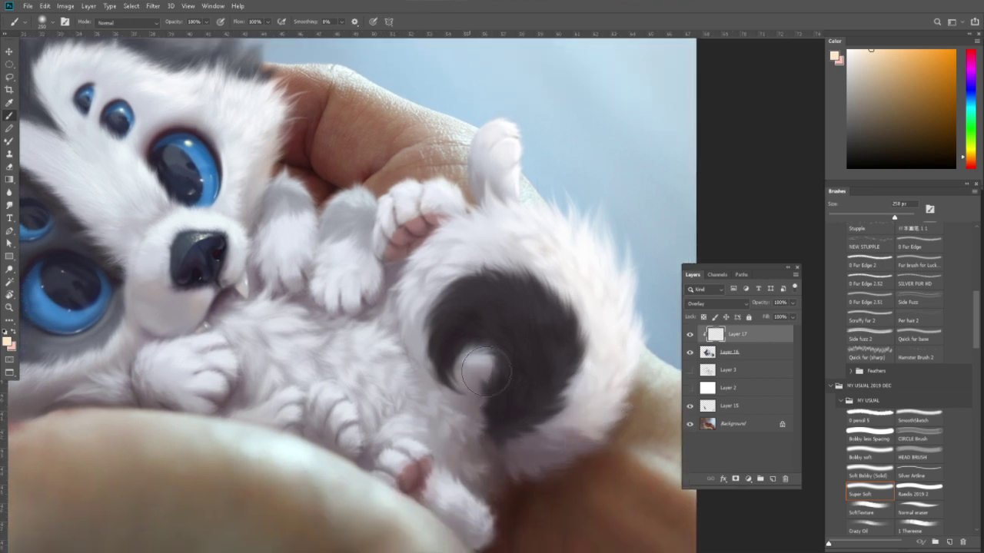
pyautogui.moveTo(395, 373); pyautogui.dragTo(490, 416)
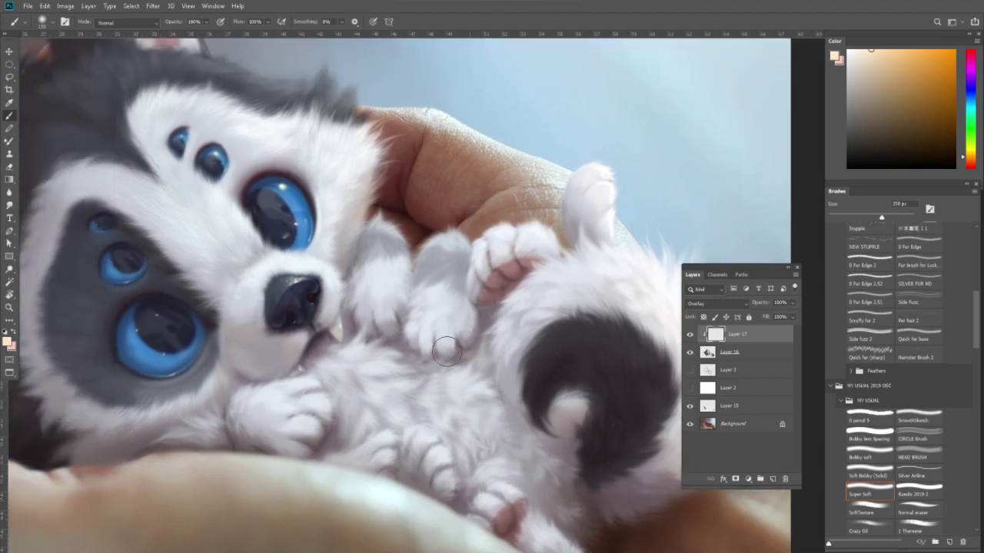
pyautogui.press('[')
pyautogui.press('[')
pyautogui.press('[')
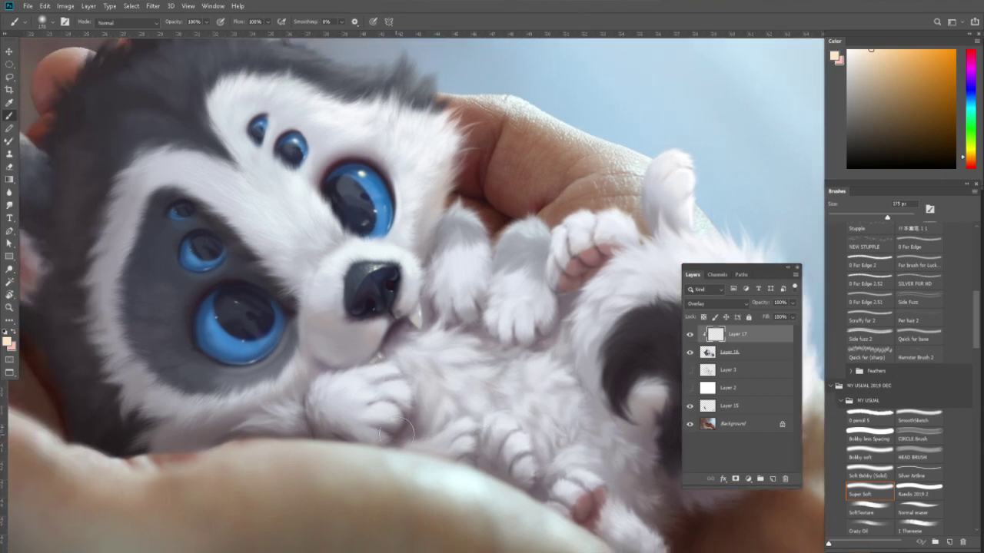
pyautogui.moveTo(384, 375); pyautogui.dragTo(456, 425)
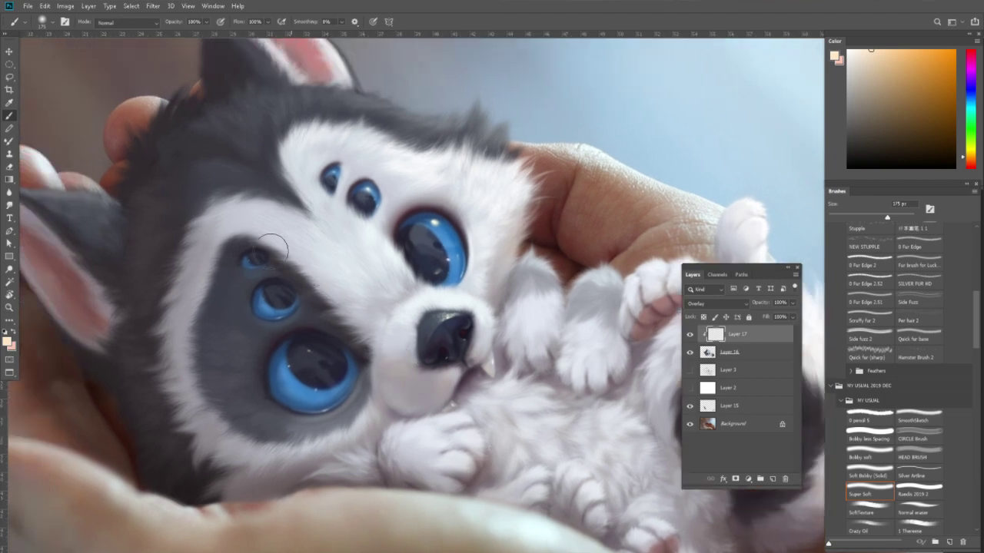
pyautogui.moveTo(417, 267); pyautogui.dragTo(483, 378)
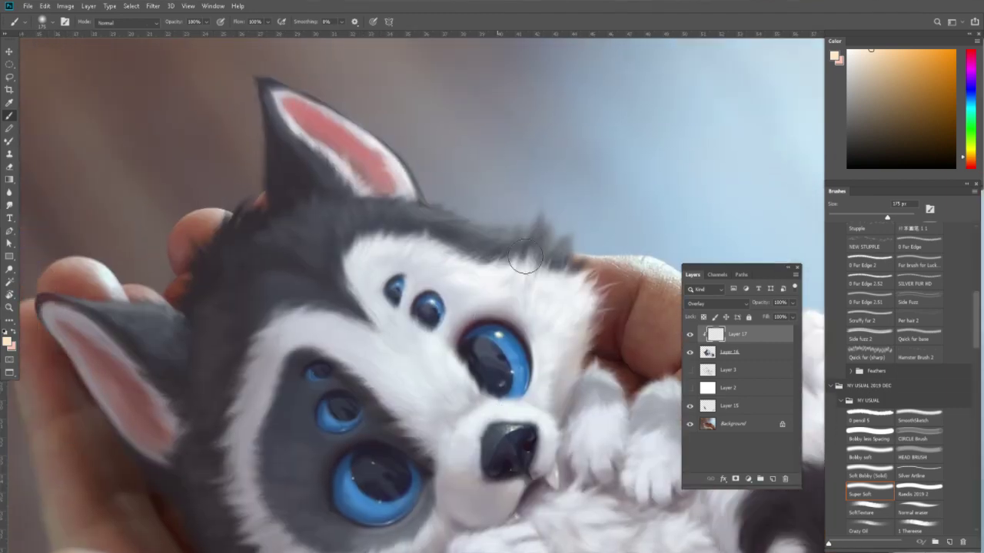
pyautogui.moveTo(106, 365); pyautogui.dragTo(69, 323)
# Continue the cream Overlay glaze over the chest, paws and belly fur, then review the whole painting.
pyautogui.press('z')
pyautogui.hotkey('ctrl', '0')
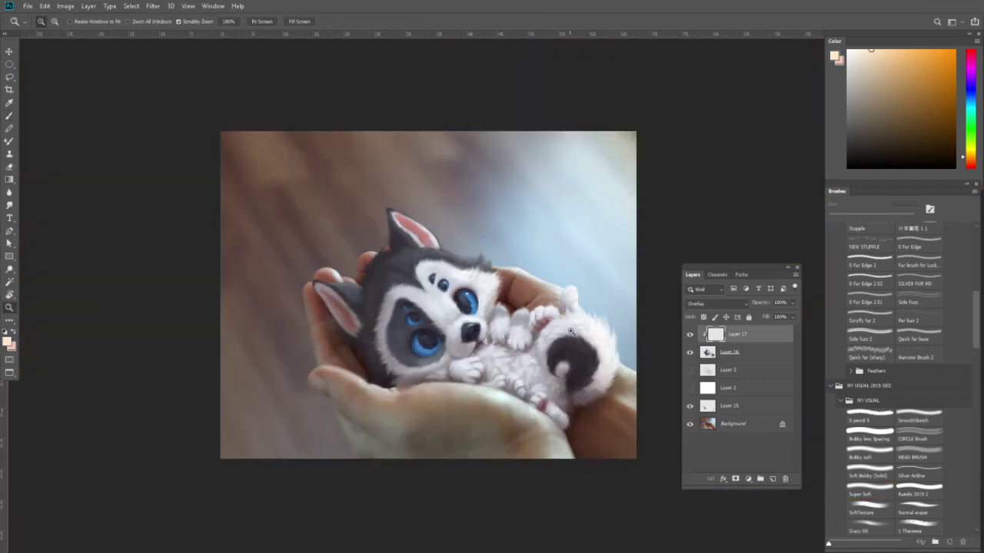
pyautogui.click(545, 316)
pyautogui.press('b')
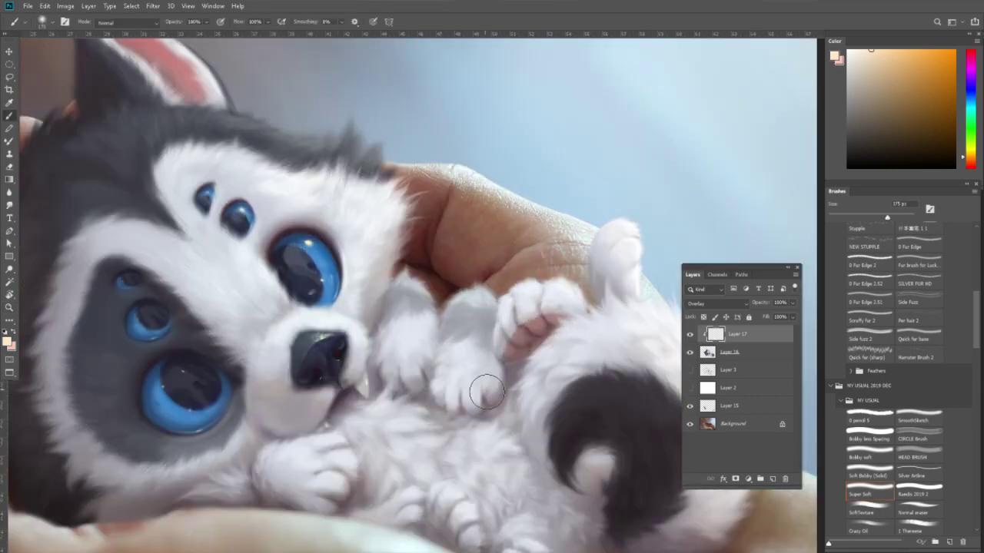
pyautogui.press('[')
pyautogui.press('[')
pyautogui.press('[')
pyautogui.press(']')
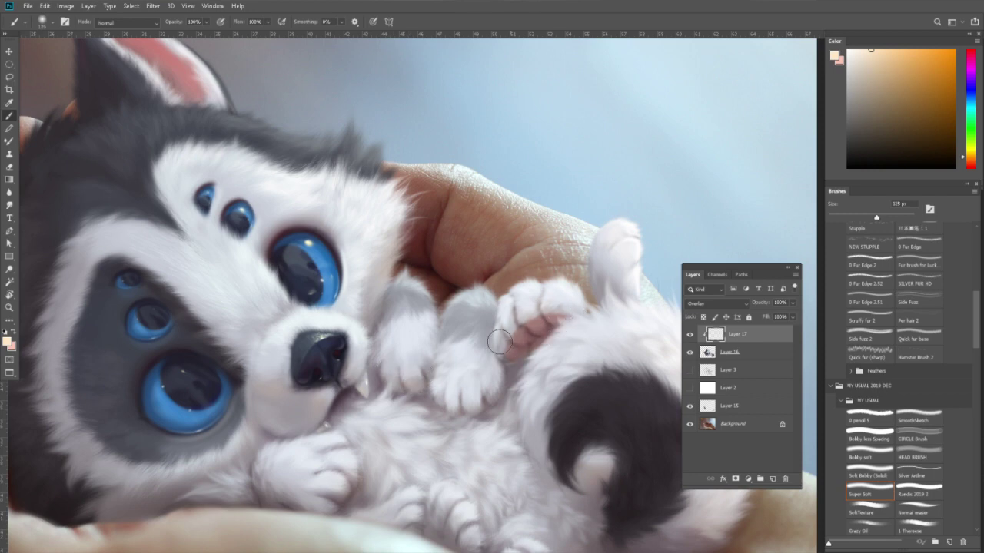
pyautogui.moveTo(658, 341); pyautogui.dragTo(553, 305)
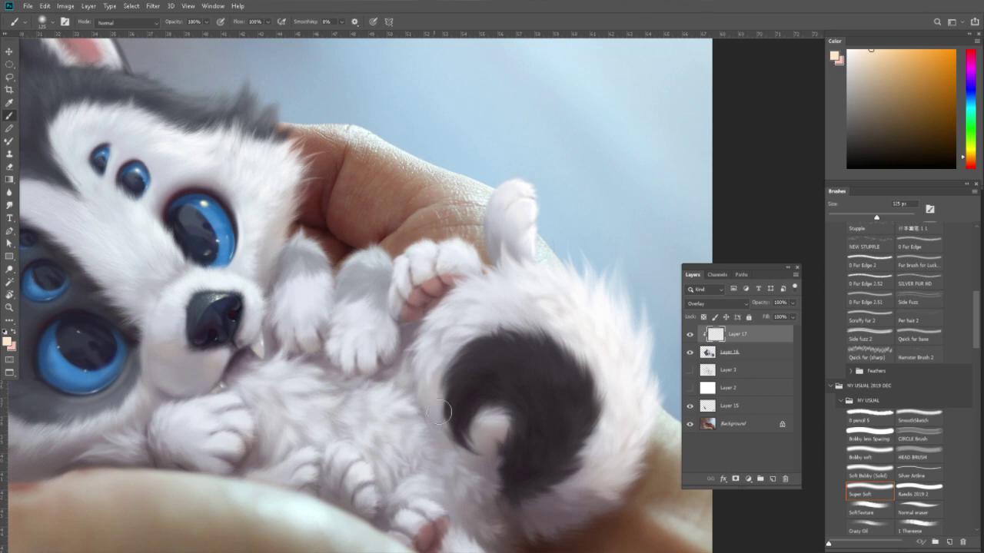
pyautogui.press('z')
pyautogui.moveTo(488, 419); pyautogui.dragTo(420, 459)
pyautogui.press('b')
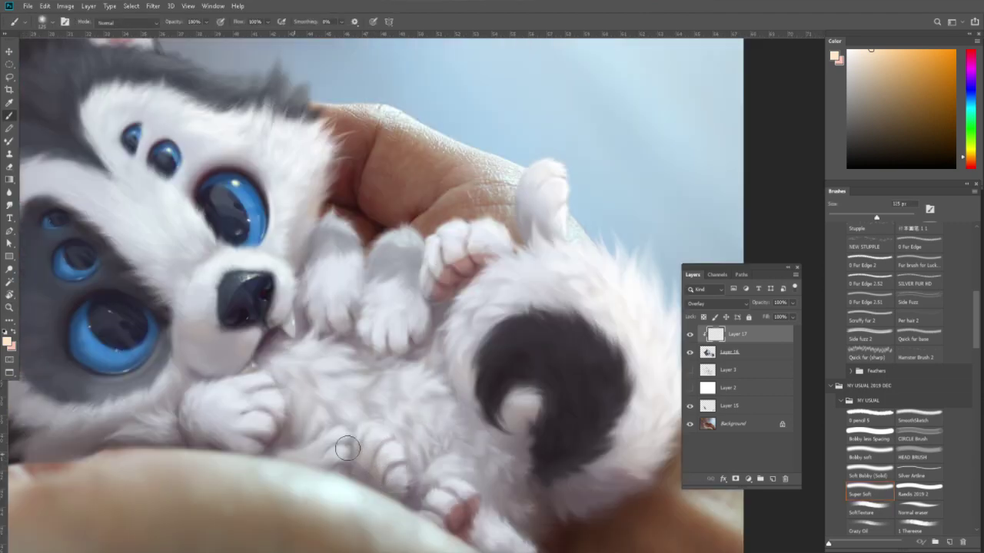
pyautogui.scroll(-2, 418, 492)
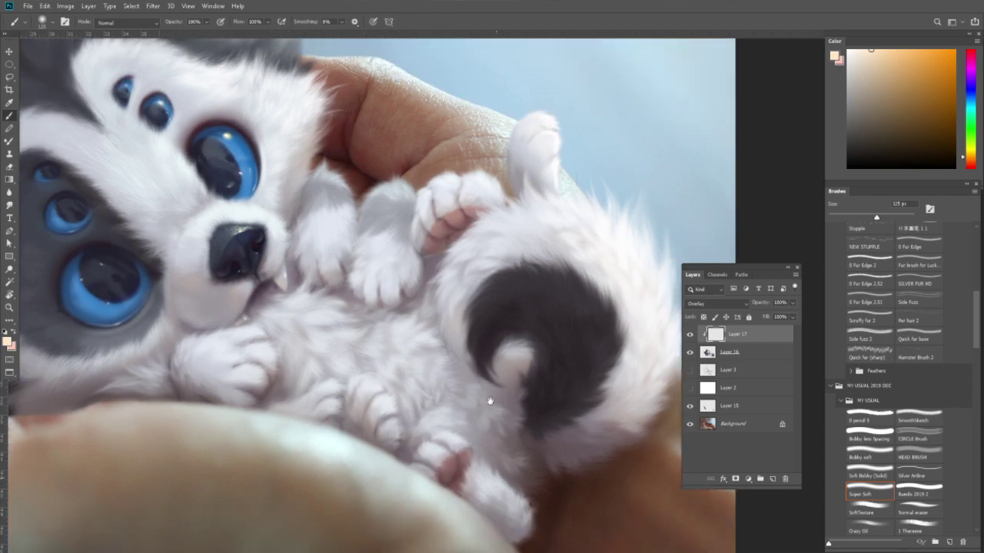
pyautogui.scroll(-1, 461, 434)
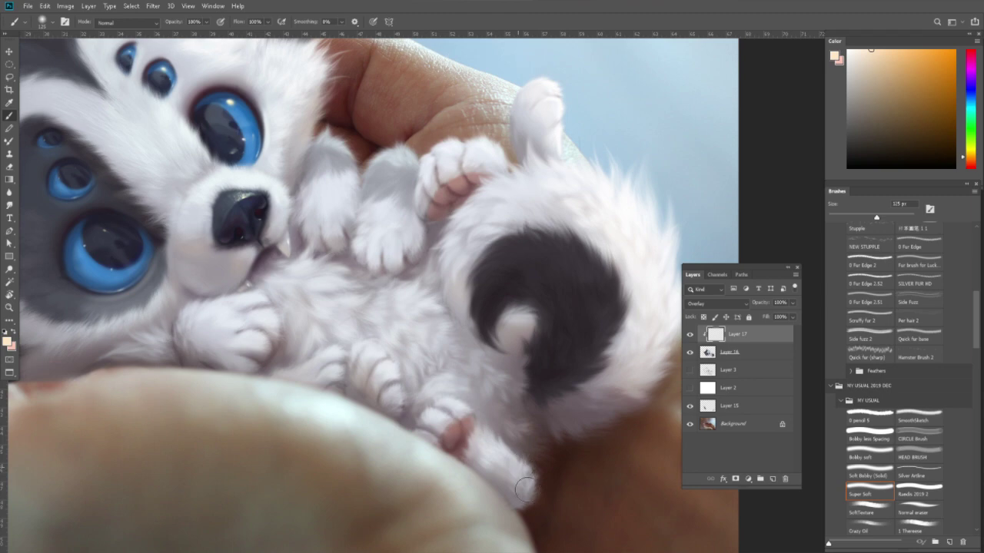
pyautogui.press('z')
pyautogui.keyDown('alt'); pyautogui.click(604, 445); pyautogui.keyUp('alt')
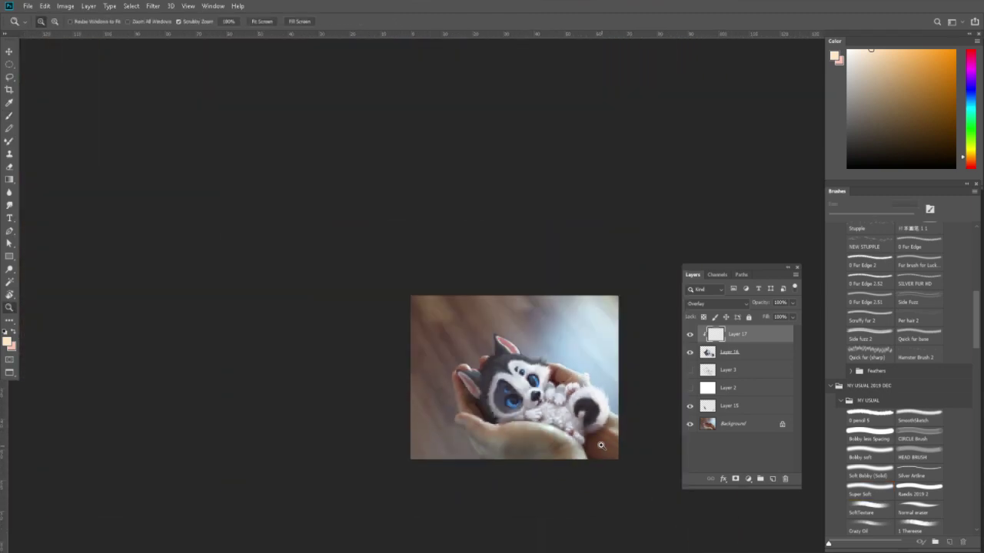
# Add Layer 18 above Layer 17 and set the 0 Fur Edge 2 brush to about 208 px.
pyautogui.click(601, 445)
pyautogui.click(558, 421)
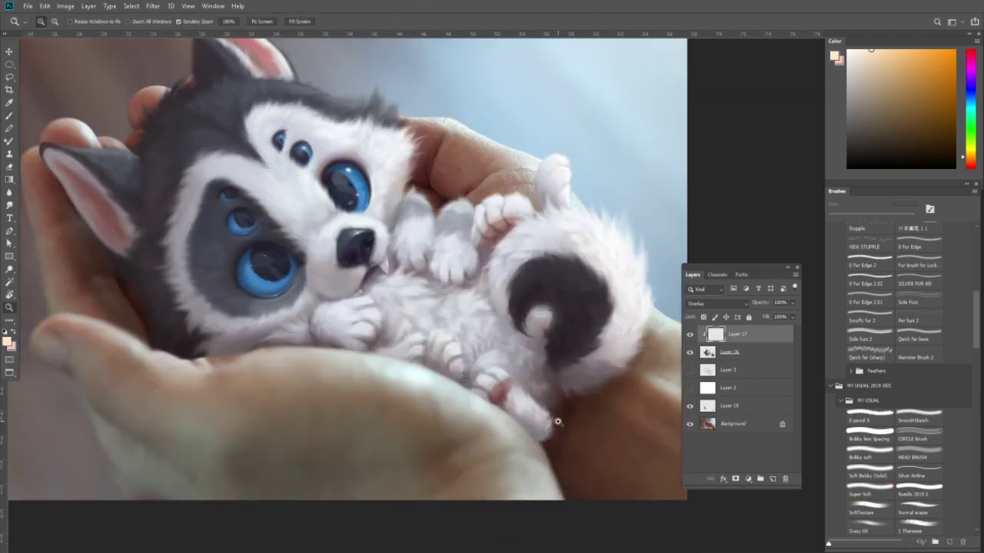
pyautogui.click(772, 478)
pyautogui.click(563, 414)
pyautogui.press('b')
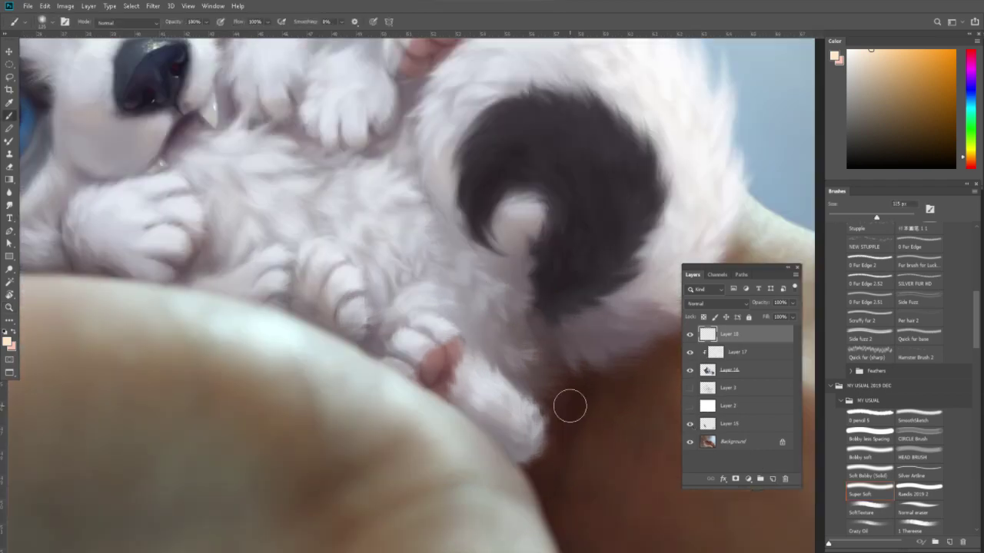
pyautogui.click(868, 265)
pyautogui.press('[')
pyautogui.press('[')
pyautogui.press('[')
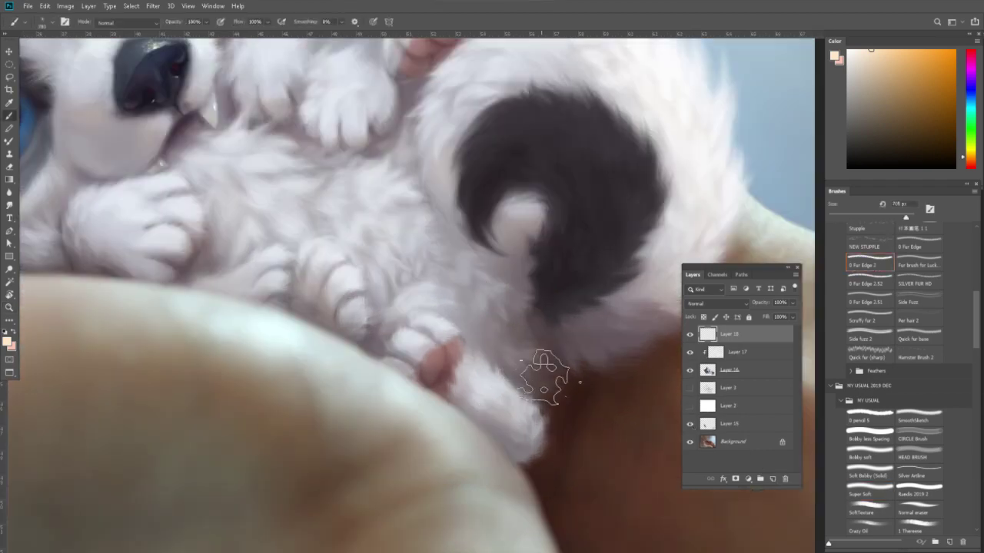
# Sample pale greyish-pink fur and paint brighter fur along the lower paw's right and bottom edges.
pyautogui.keyDown('alt'); pyautogui.click(518, 419); pyautogui.keyUp('alt')
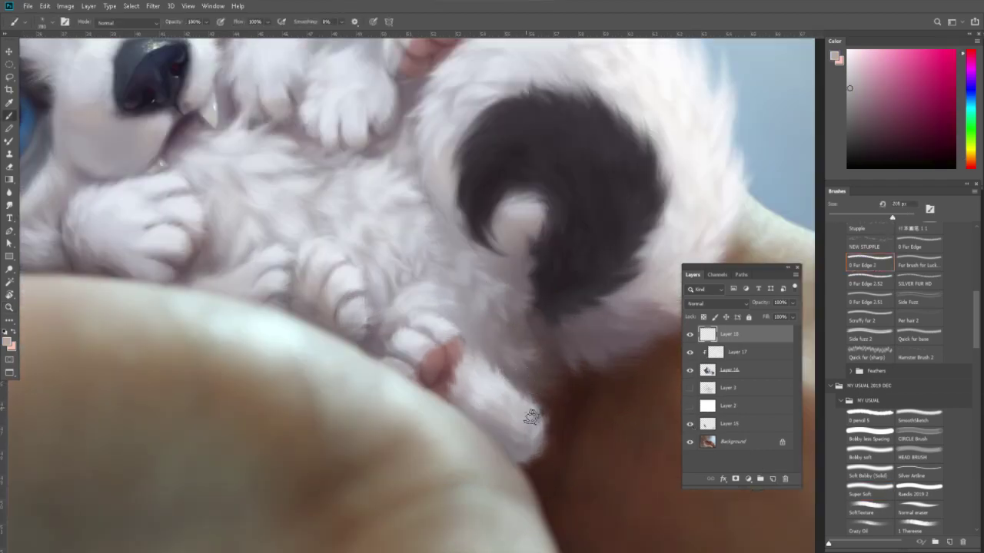
pyautogui.moveTo(519, 418)
pyautogui.mouseDown()
pyautogui.moveTo(547, 408)
pyautogui.moveTo(550, 432)
pyautogui.moveTo(526, 466)
pyautogui.moveTo(519, 458)
pyautogui.moveTo(535, 444)
pyautogui.moveTo(532, 455)
pyautogui.mouseUp()
pyautogui.keyDown('alt'); pyautogui.click(522, 440); pyautogui.keyUp('alt')
pyautogui.keyDown('alt'); pyautogui.click(538, 434); pyautogui.keyUp('alt')
pyautogui.keyDown('alt'); pyautogui.click(550, 434); pyautogui.keyUp('alt')
pyautogui.keyDown('alt'); pyautogui.click(506, 459); pyautogui.keyUp('alt')
pyautogui.keyDown('alt'); pyautogui.click(530, 445); pyautogui.keyUp('alt')
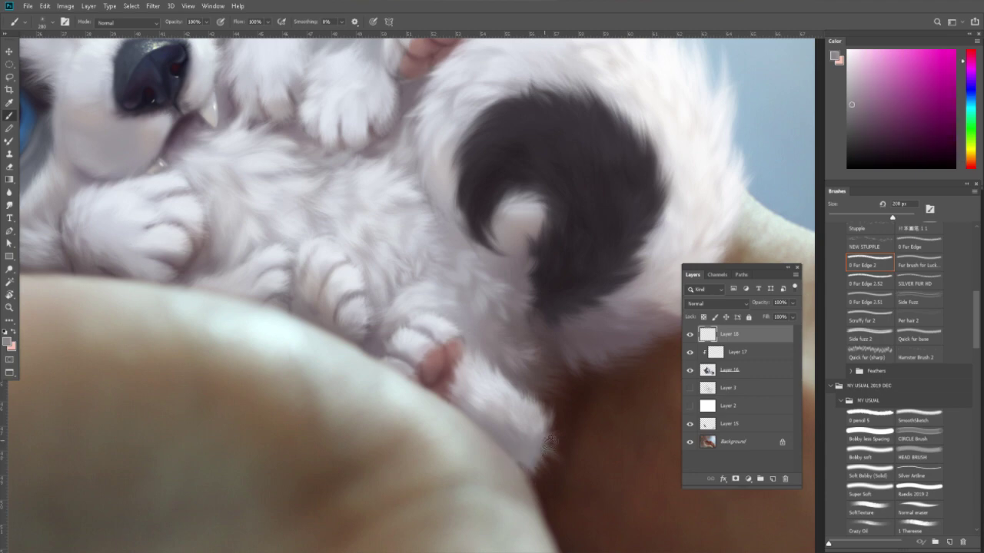
# Zoom to the raised paw and sample colours, settling on a near-white light grey.
pyautogui.press('z')
pyautogui.keyDown('alt'); pyautogui.click(604, 392); pyautogui.keyUp('alt')
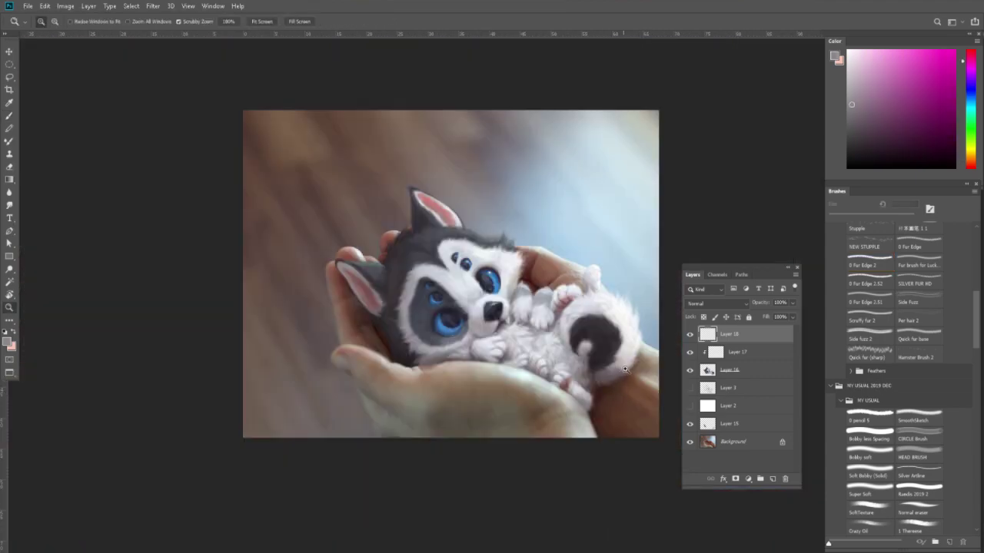
pyautogui.click(625, 370)
pyautogui.click(577, 216)
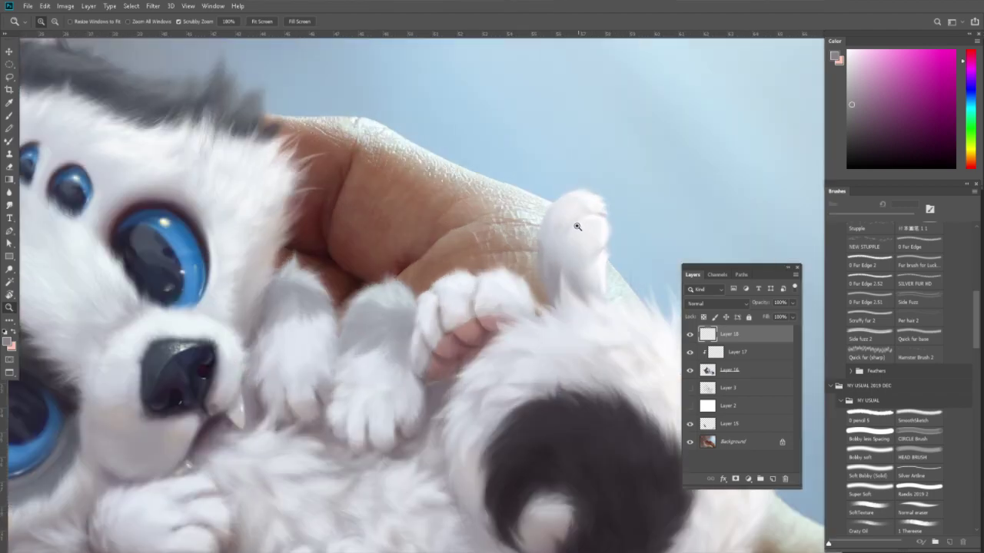
pyautogui.press('b')
pyautogui.keyDown('alt'); pyautogui.click(552, 257); pyautogui.keyUp('alt')
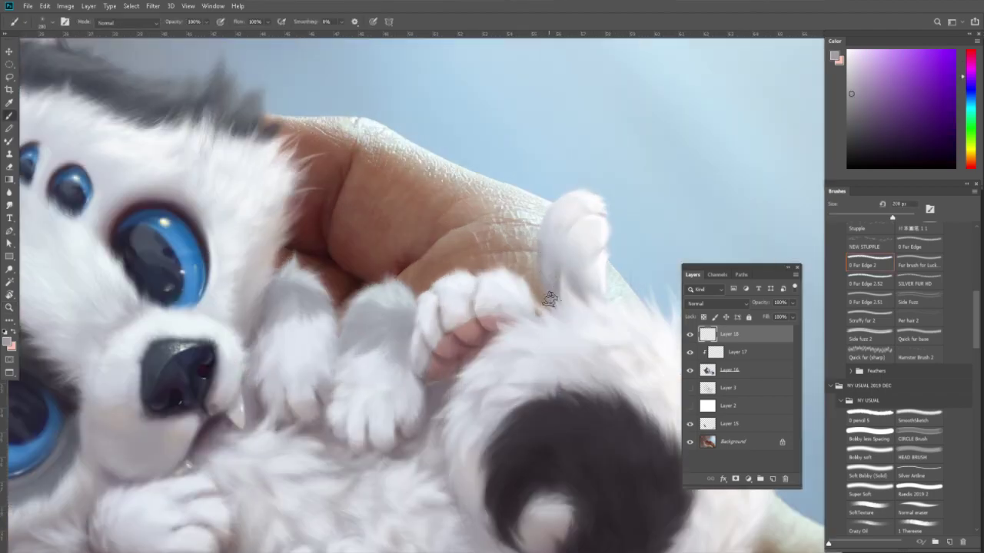
pyautogui.keyDown('alt'); pyautogui.click(550, 292); pyautogui.keyUp('alt')
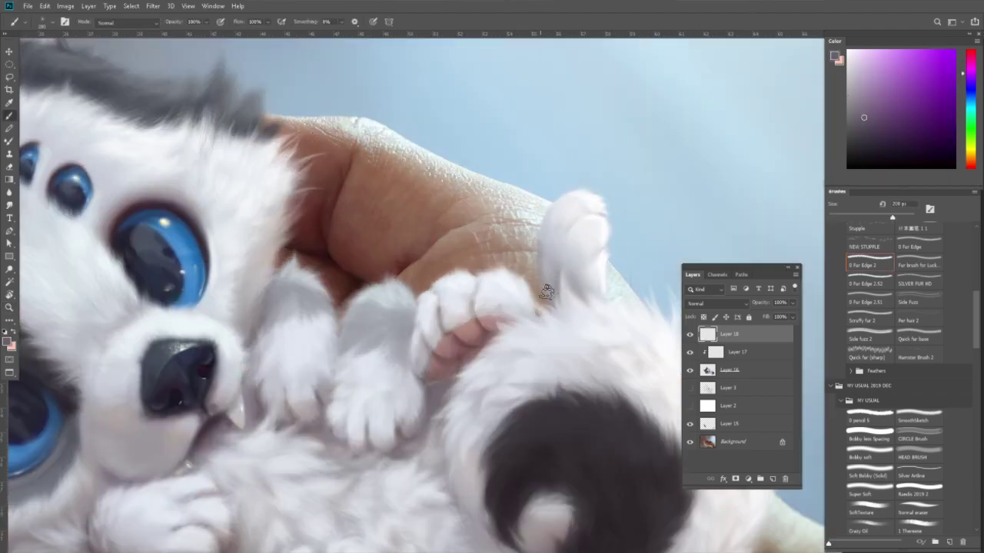
pyautogui.keyDown('alt'); pyautogui.click(552, 290); pyautogui.keyUp('alt')
pyautogui.keyDown('alt'); pyautogui.click(548, 269); pyautogui.keyUp('alt')
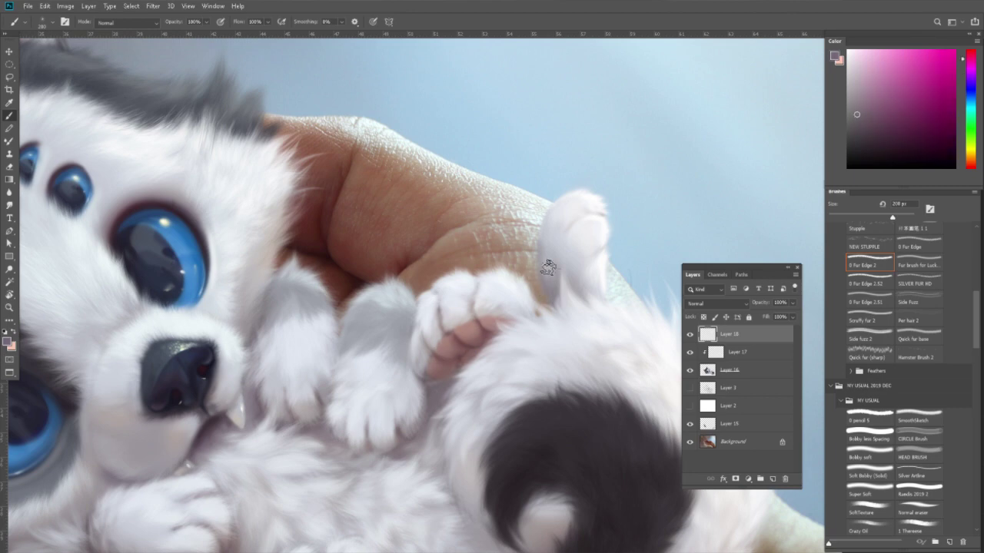
pyautogui.keyDown('alt'); pyautogui.click(546, 261); pyautogui.keyUp('alt')
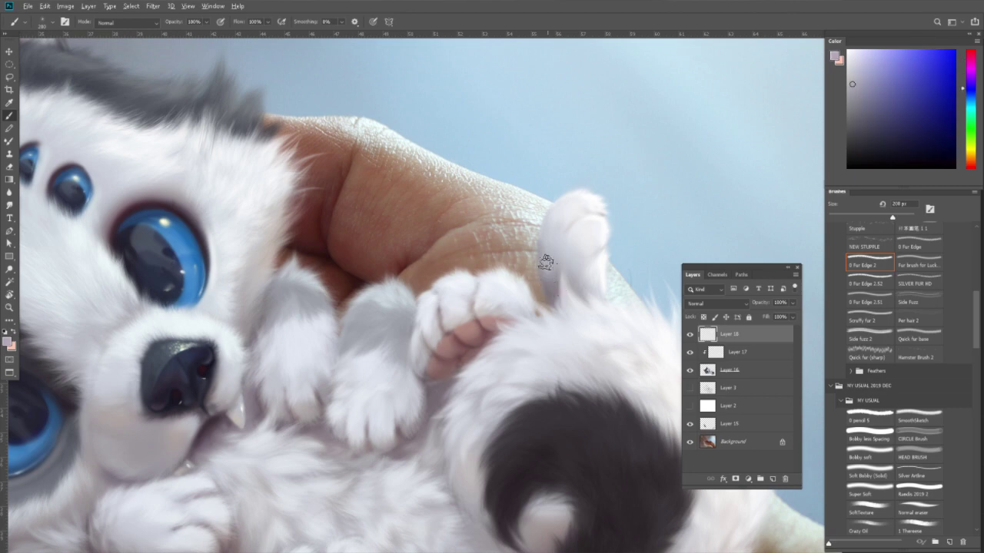
pyautogui.keyDown('alt'); pyautogui.click(563, 292); pyautogui.keyUp('alt')
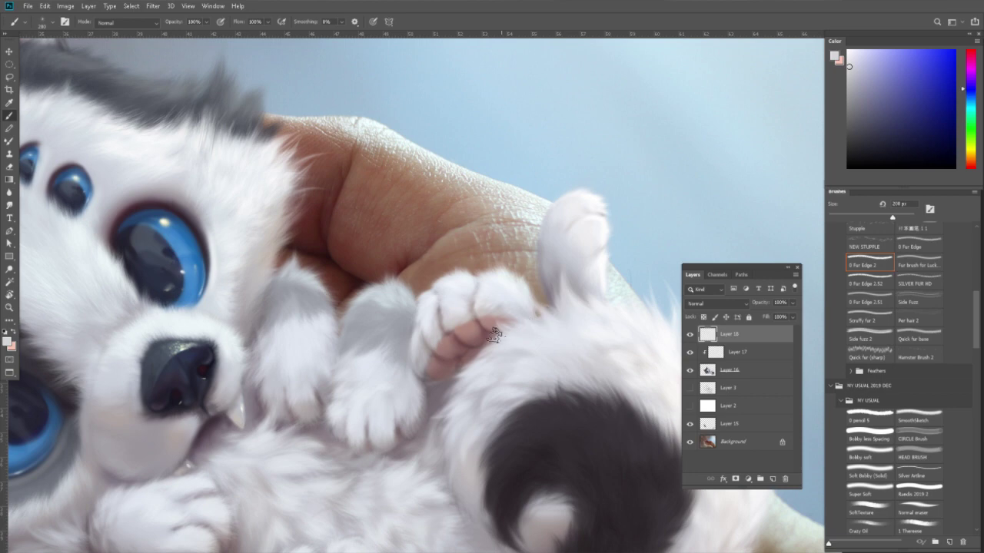
pyautogui.press('z')
pyautogui.moveTo(564, 318); pyautogui.dragTo(509, 376)
pyautogui.click(509, 377)
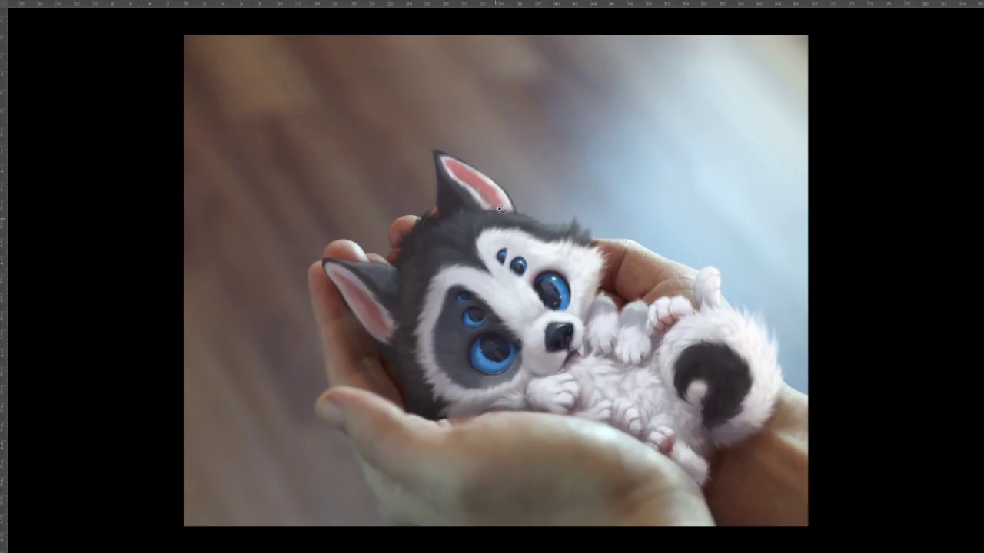
pyautogui.hotkey('ctrl', 'o')
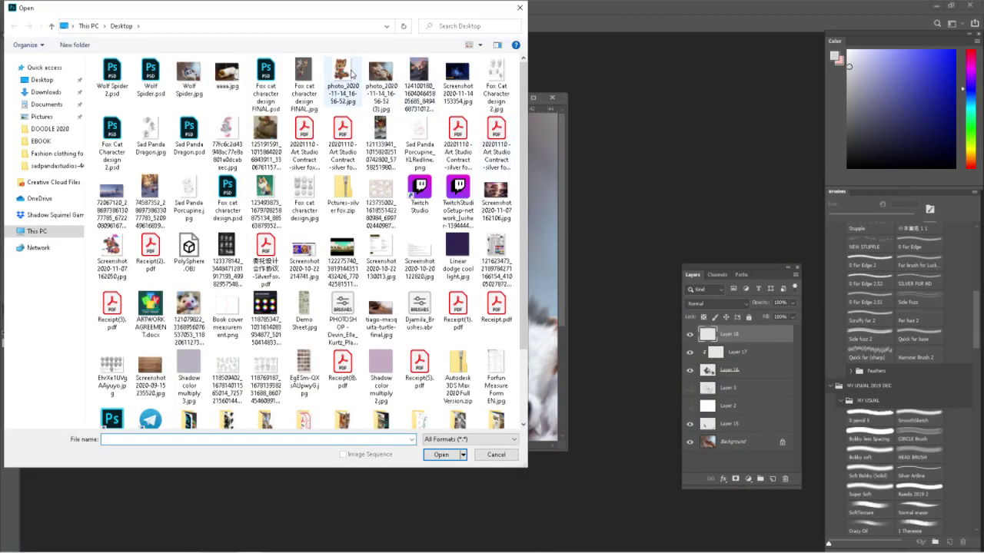
pyautogui.doubleClick(454, 68)
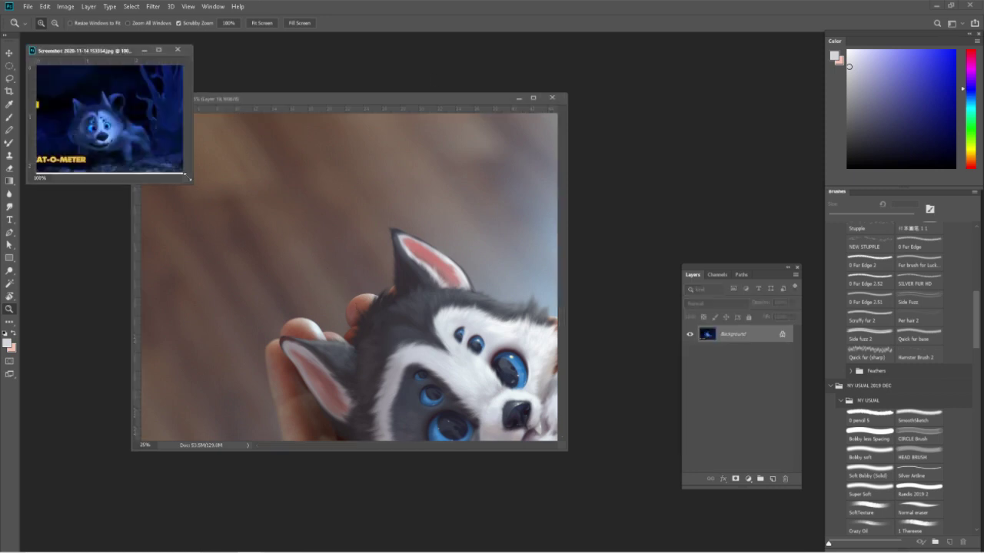
pyautogui.moveTo(191, 182); pyautogui.dragTo(345, 309)
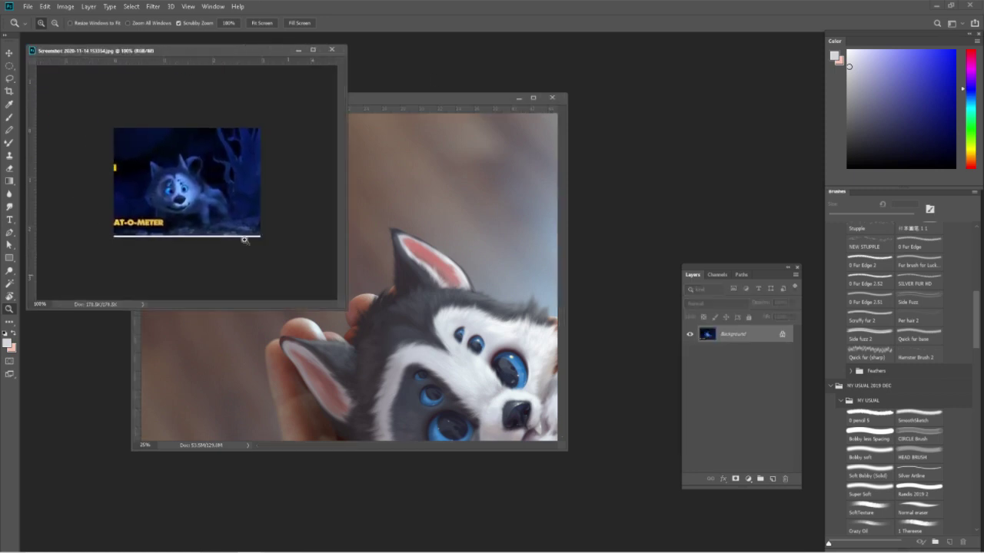
pyautogui.click(201, 213)
pyautogui.click(211, 231)
pyautogui.moveTo(257, 259); pyautogui.dragTo(267, 197)
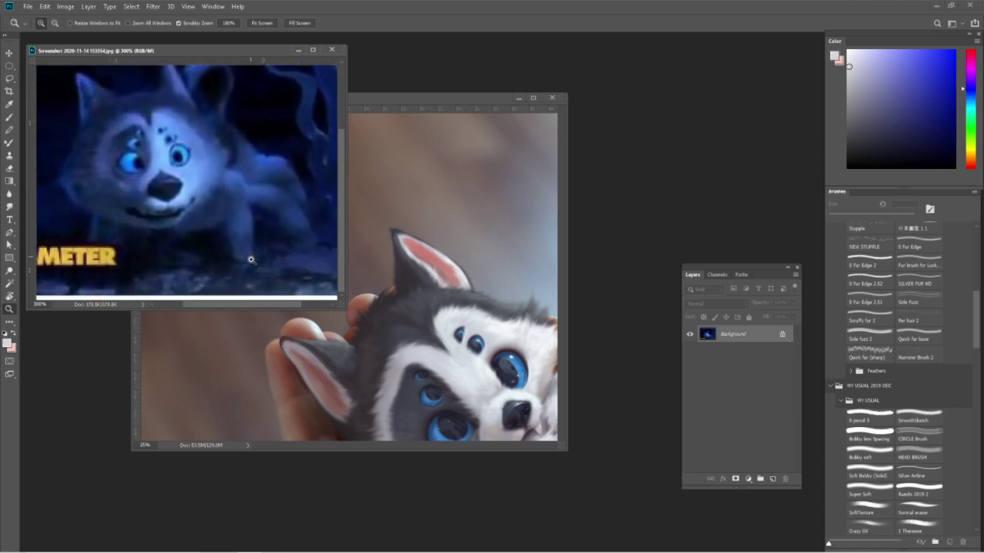
pyautogui.click(250, 260)
pyautogui.click(268, 266)
pyautogui.keyDown('alt'); pyautogui.click(264, 258); pyautogui.keyUp('alt')
pyautogui.keyDown('alt'); pyautogui.click(257, 208); pyautogui.keyUp('alt')
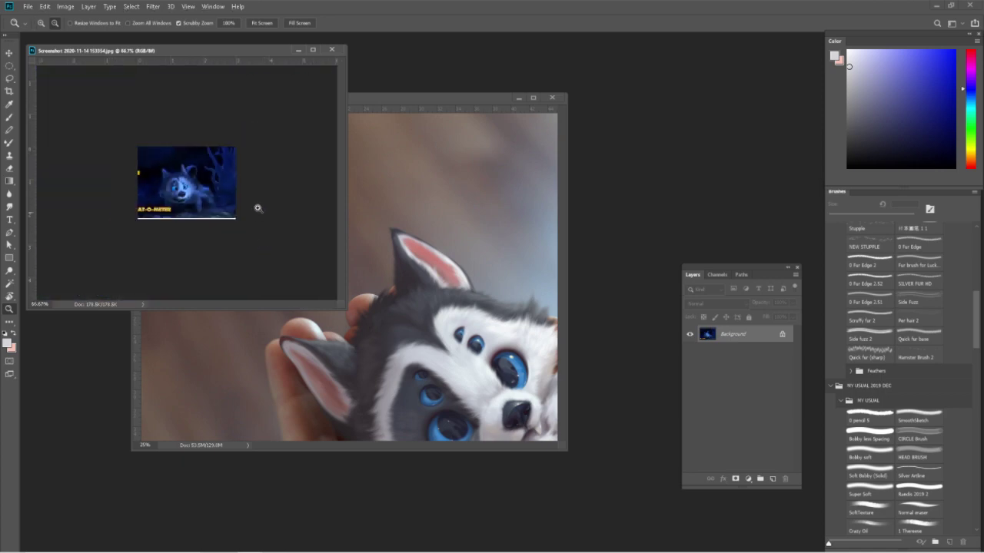
pyautogui.click(257, 208)
pyautogui.click(331, 51)
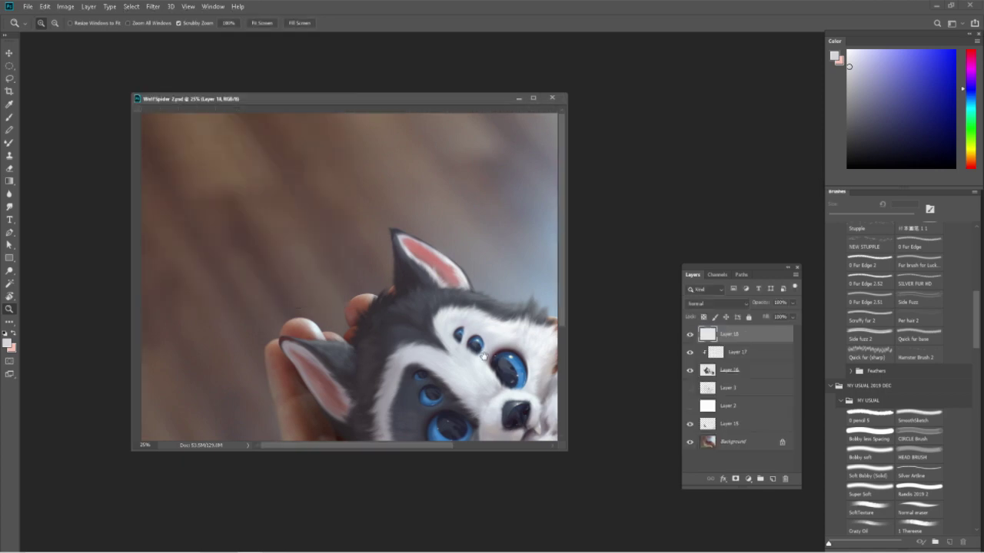
pyautogui.moveTo(538, 431); pyautogui.dragTo(446, 293)
# Add new Layers 19 and 20 and select the Bobby soft brush.
pyautogui.hotkey('ctrl', 'r')
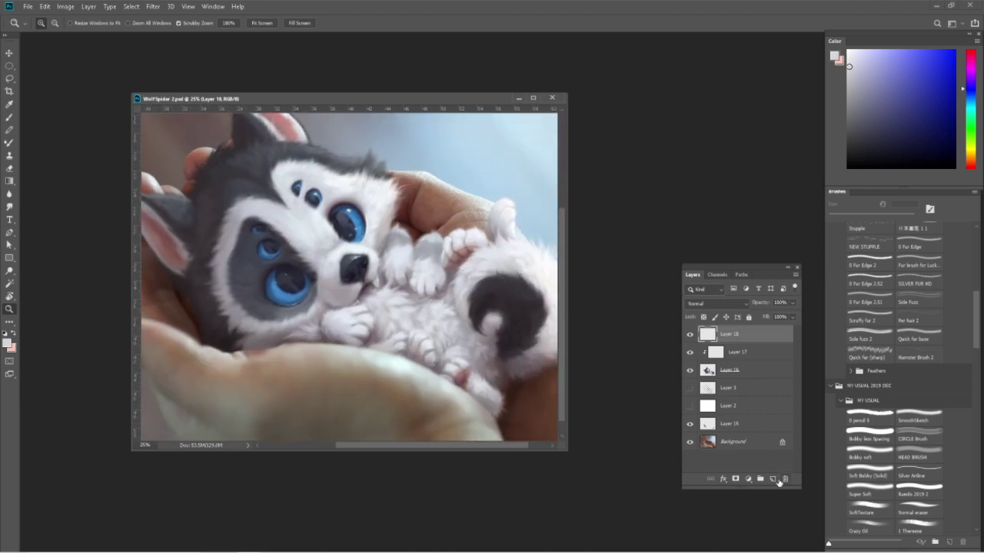
pyautogui.click(778, 481)
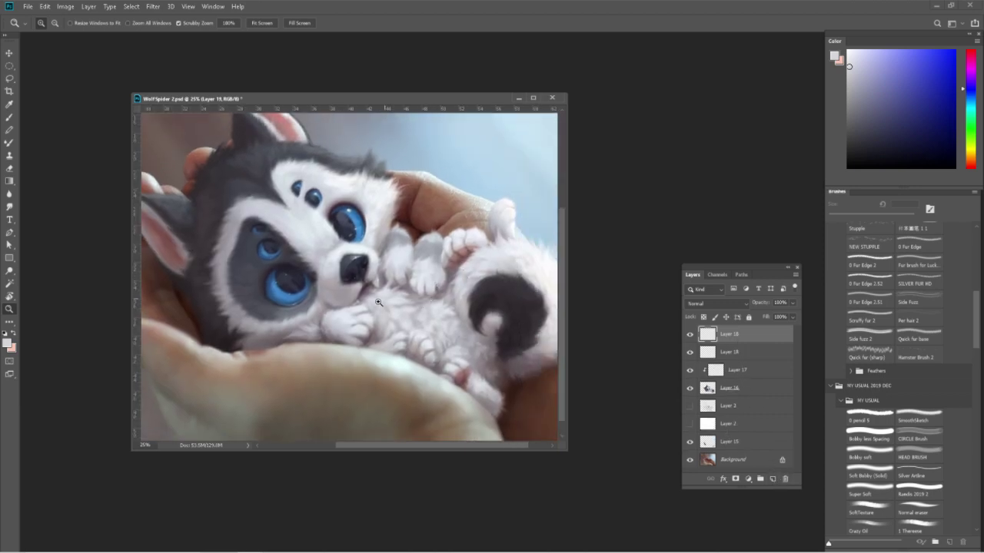
pyautogui.moveTo(378, 302); pyautogui.dragTo(385, 289)
pyautogui.press('b')
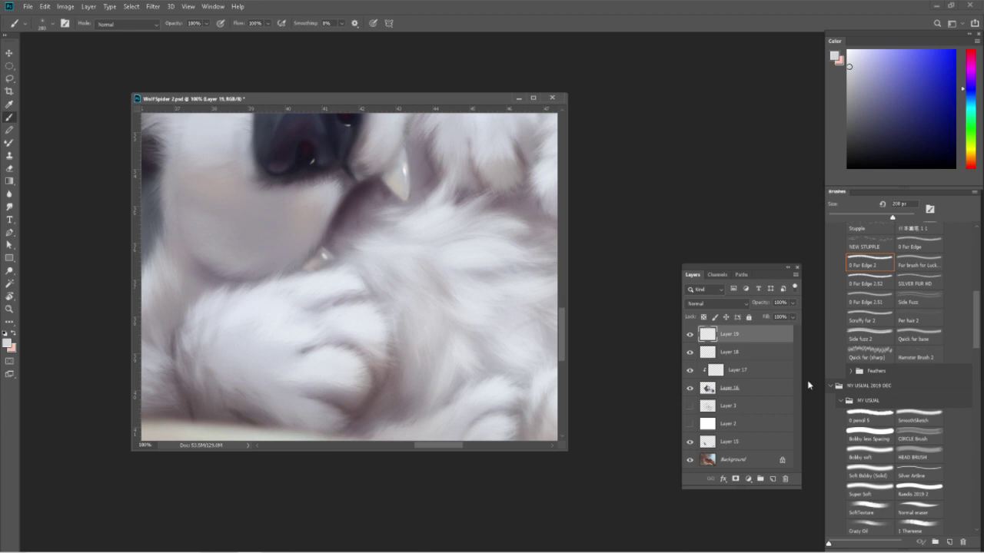
pyautogui.click(774, 481)
pyautogui.click(876, 439)
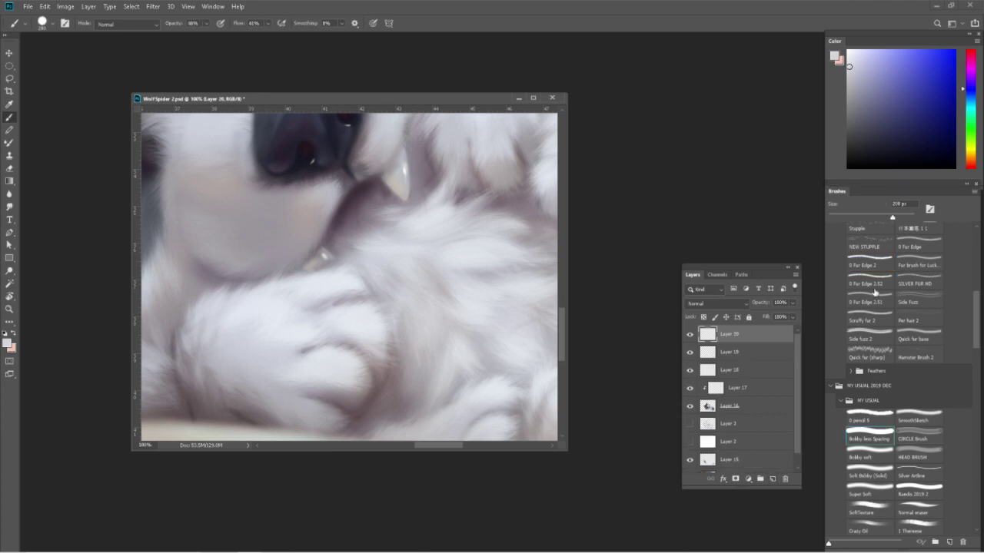
pyautogui.click(874, 450)
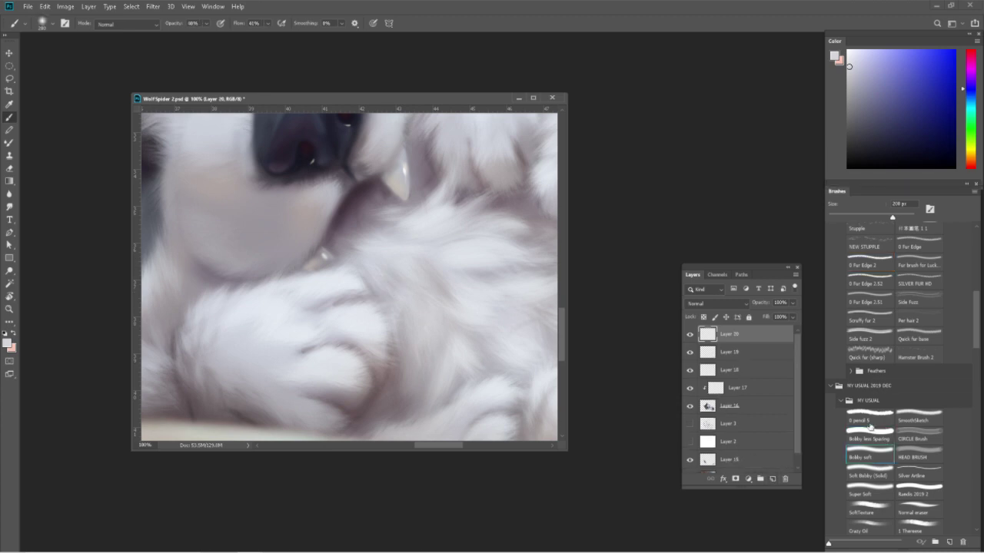
# Pick a dark purple and dab two dark claw marks on the paw at 125 and 90 px.
pyautogui.keyDown('alt'); pyautogui.click(319, 142); pyautogui.keyUp('alt')
pyautogui.moveTo(350, 318); pyautogui.dragTo(355, 323)
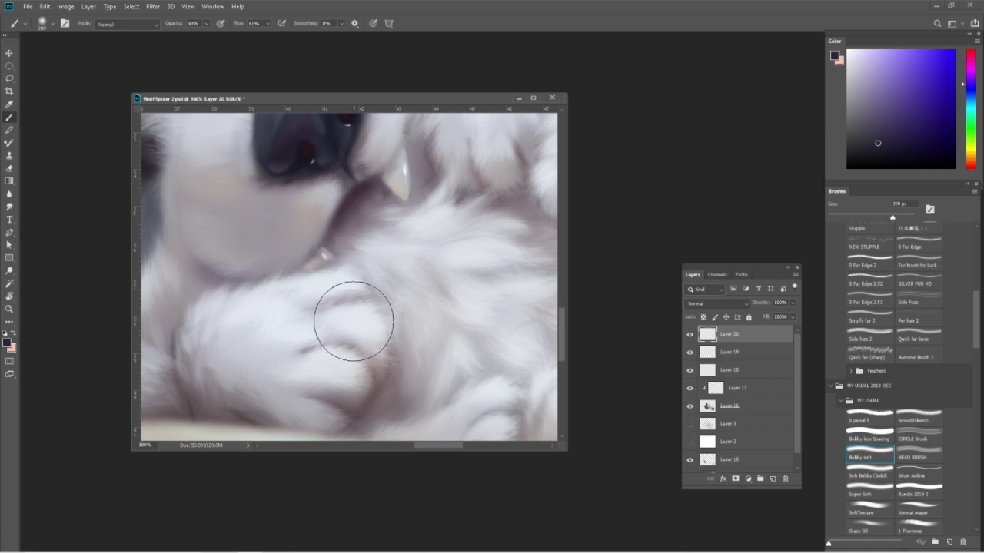
pyautogui.hotkey('ctrl', 'z')
pyautogui.press('[')
pyautogui.press('[')
pyautogui.press('[')
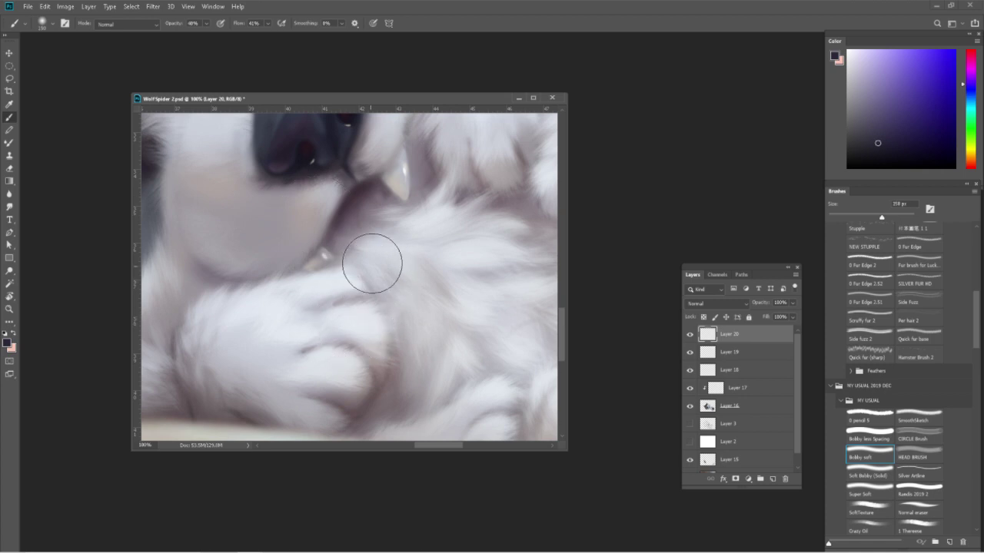
pyautogui.click(372, 286)
pyautogui.press('[')
pyautogui.press('[')
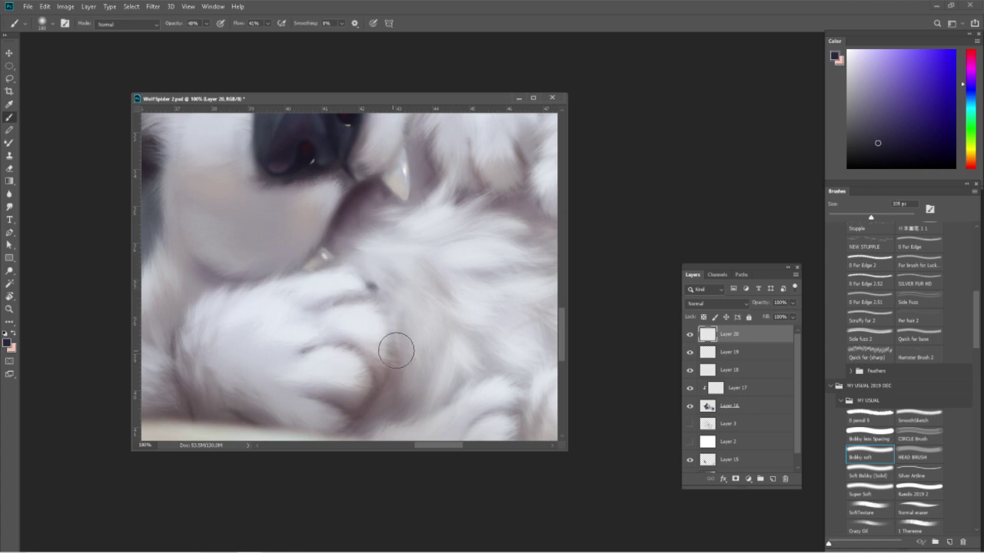
pyautogui.click(391, 340)
# Reframe the view over the lower paw's claws and shrink the brush to 50 px.
pyautogui.press('z')
pyautogui.keyDown('alt'); pyautogui.click(420, 357); pyautogui.keyUp('alt')
pyautogui.keyDown('alt'); pyautogui.click(420, 357); pyautogui.keyUp('alt')
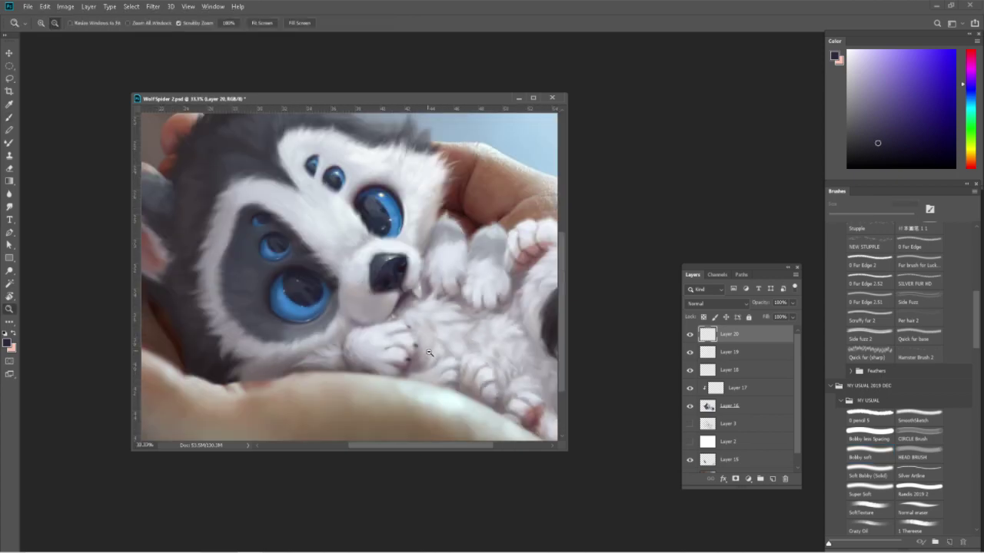
pyautogui.click(420, 358)
pyautogui.press('b')
pyautogui.hotkey('ctrl', '-')
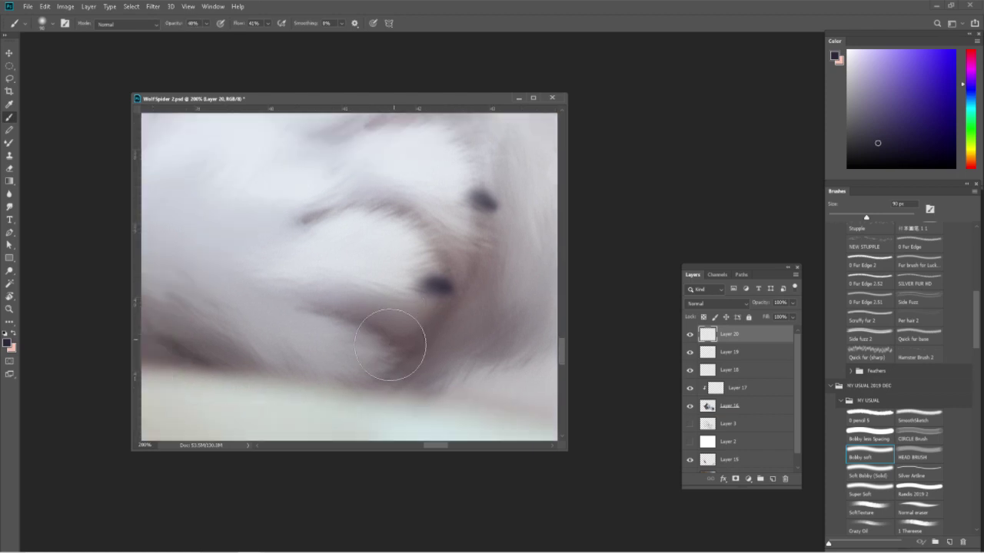
pyautogui.scroll(3, 428, 314)
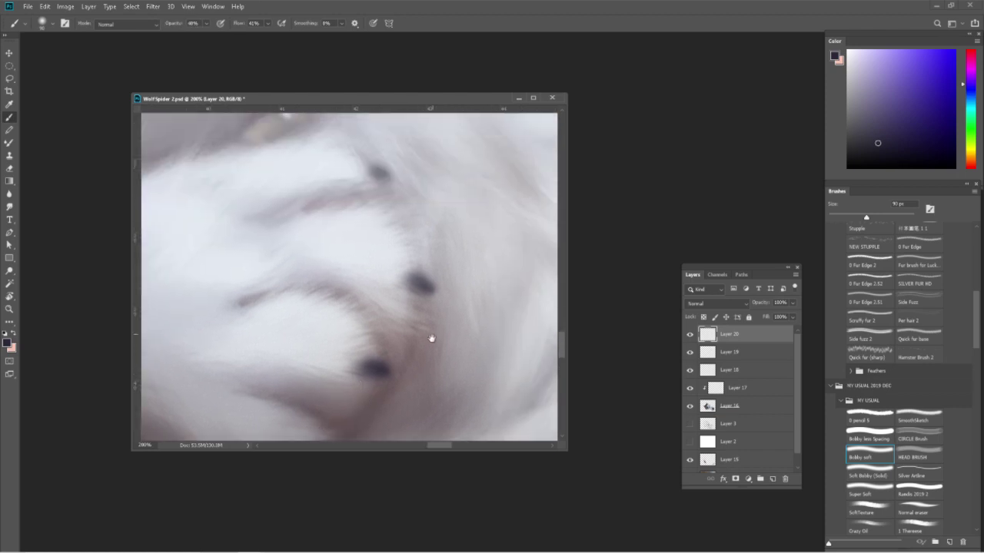
pyautogui.scroll(2, 415, 323)
pyautogui.press('[')
pyautogui.press('[')
pyautogui.press('[')
pyautogui.press('[')
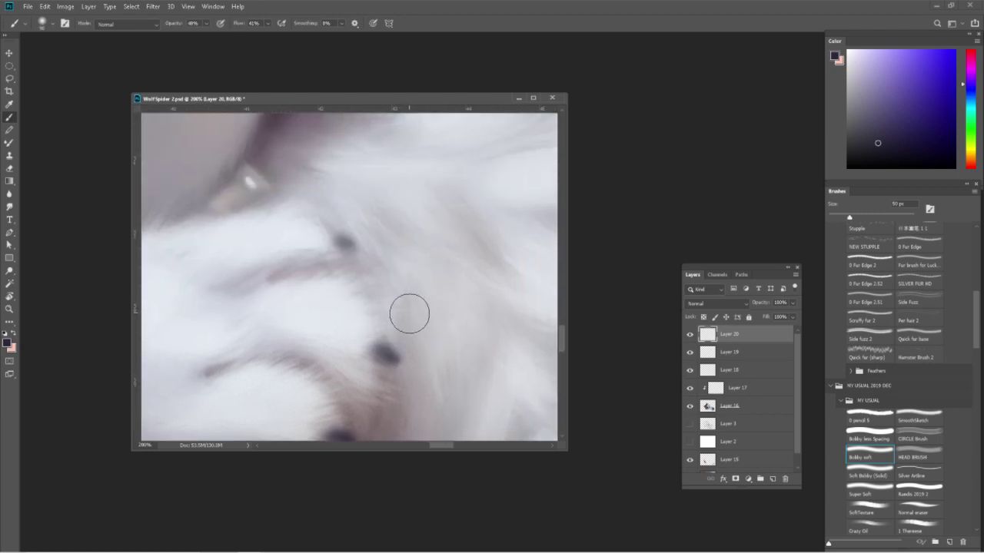
pyautogui.moveTo(398, 317); pyautogui.dragTo(374, 290)
# Go full screen and rotate and zoom the canvas to angle the paws.
pyautogui.press('r')
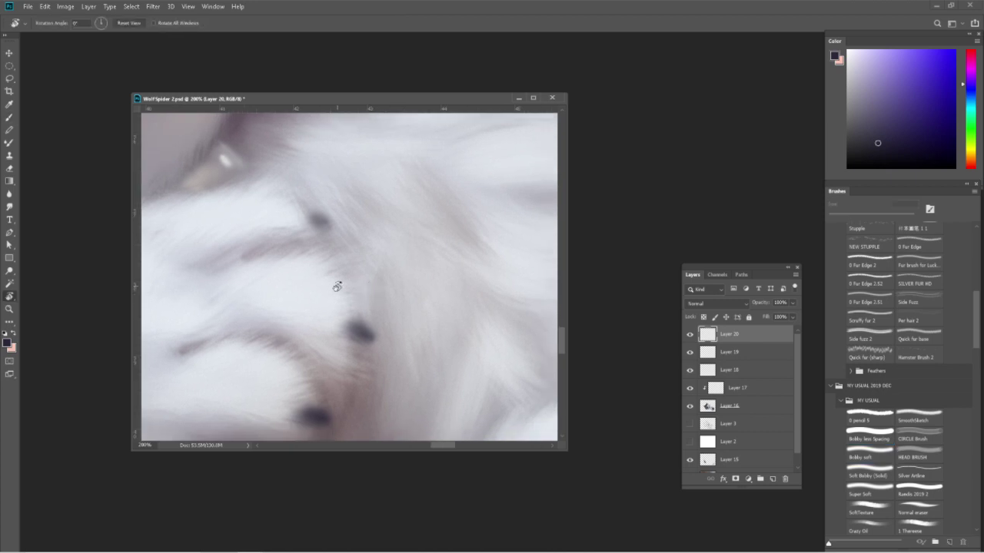
pyautogui.moveTo(366, 101); pyautogui.dragTo(355, 106)
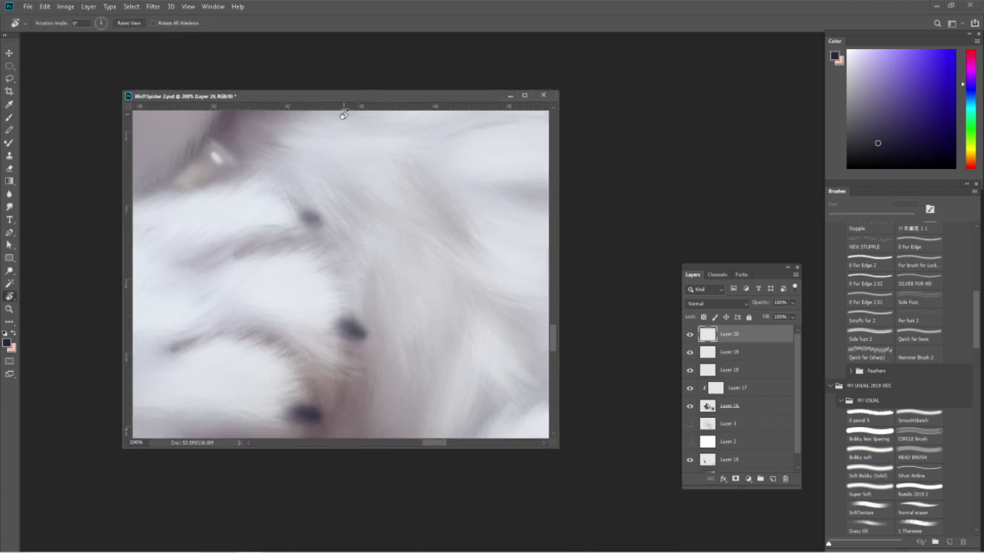
pyautogui.press('f')
pyautogui.press('z')
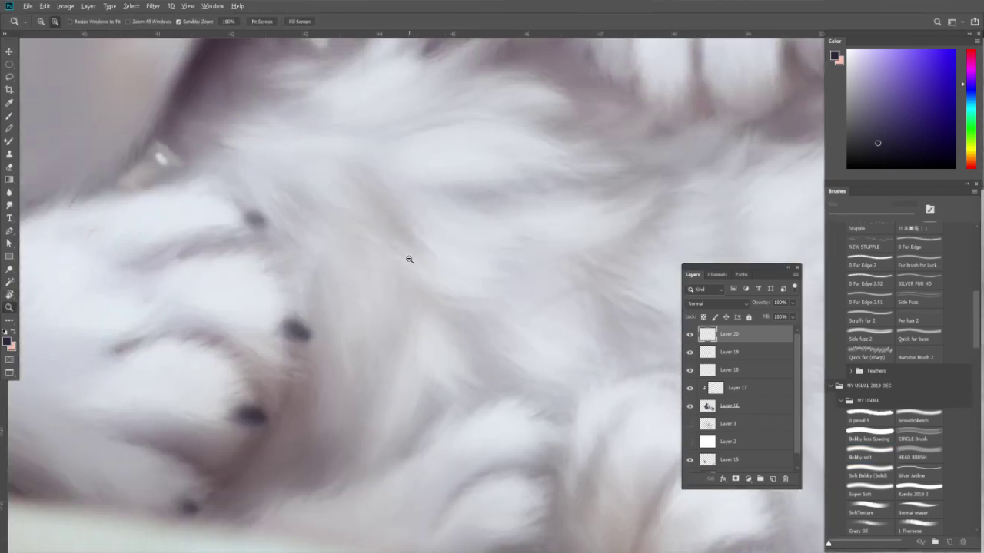
pyautogui.scroll(-2, 414, 250)
pyautogui.press('r')
pyautogui.moveTo(406, 252); pyautogui.dragTo(492, 303)
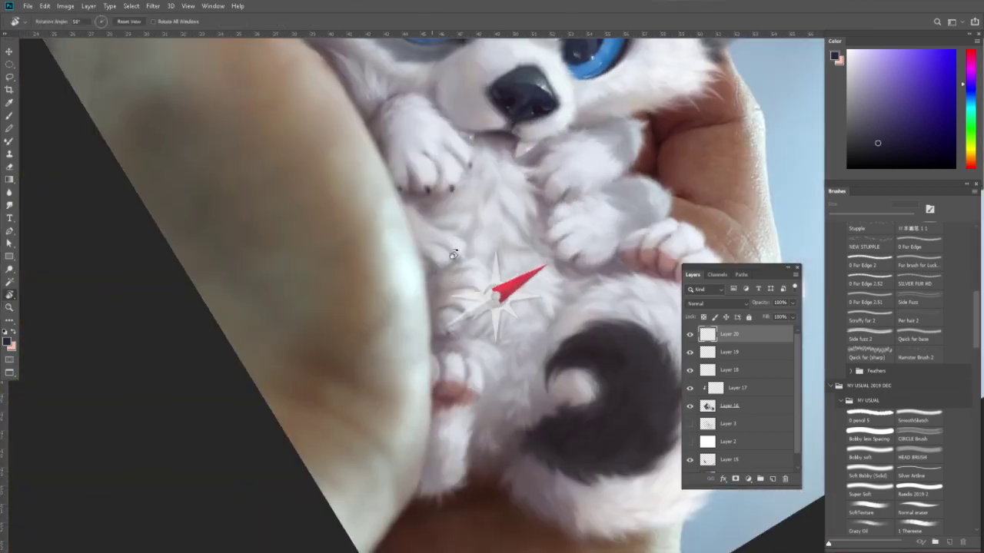
pyautogui.scroll(5, 463, 188)
pyautogui.press('b')
pyautogui.moveTo(463, 189)
pyautogui.mouseDown()
pyautogui.moveTo(465, 289)
pyautogui.moveTo(417, 304)
pyautogui.mouseUp()
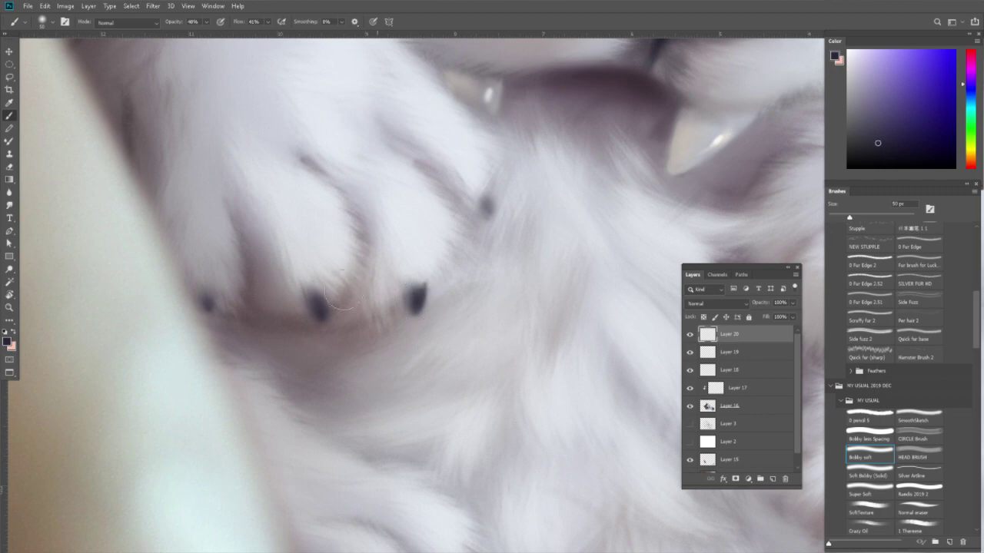
# Darken the middle claw and the small upper claw, then sample greyish purple and light blue-white tones.
pyautogui.moveTo(319, 319); pyautogui.dragTo(321, 305)
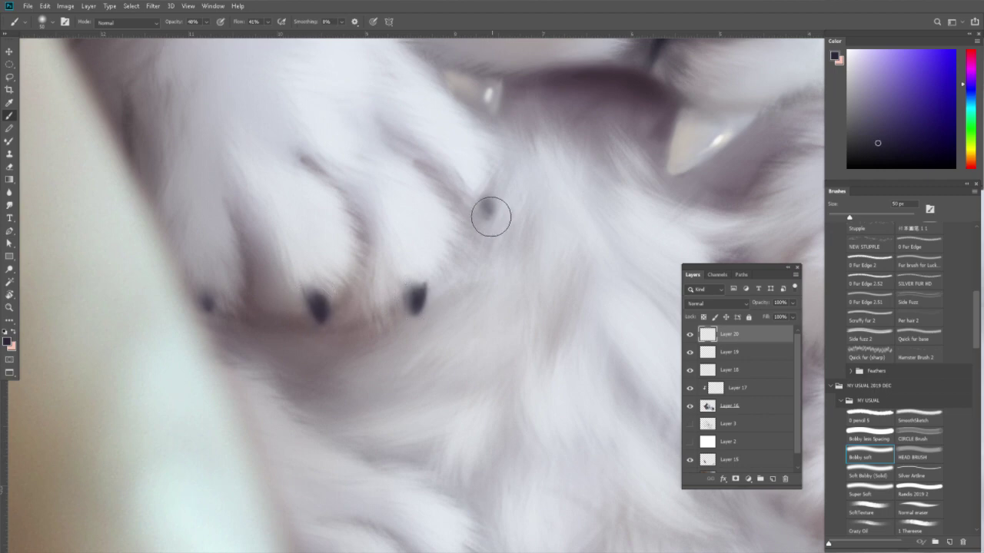
pyautogui.moveTo(488, 214); pyautogui.dragTo(490, 187)
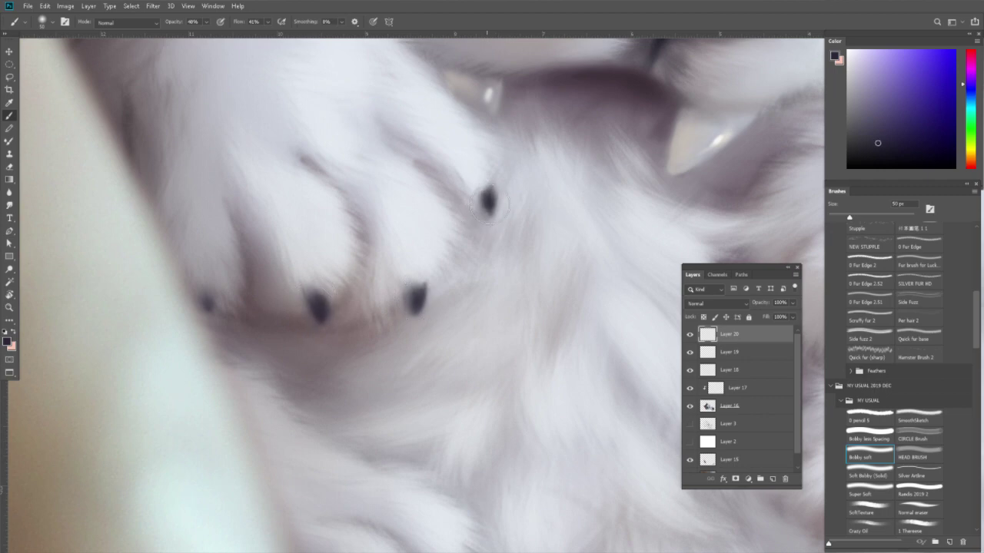
pyautogui.click(896, 119)
pyautogui.moveTo(972, 85); pyautogui.dragTo(973, 76)
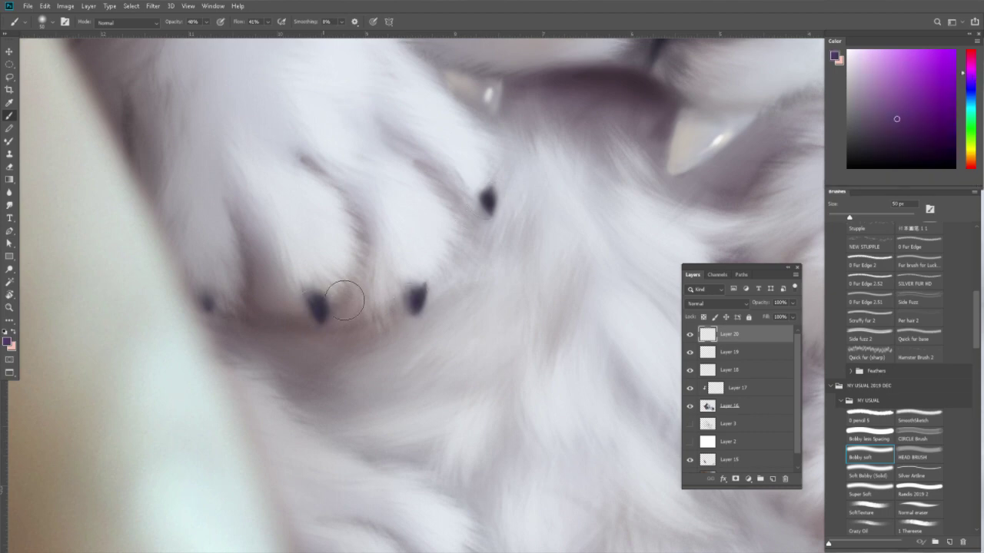
pyautogui.keyDown('alt'); pyautogui.click(425, 293); pyautogui.keyUp('alt')
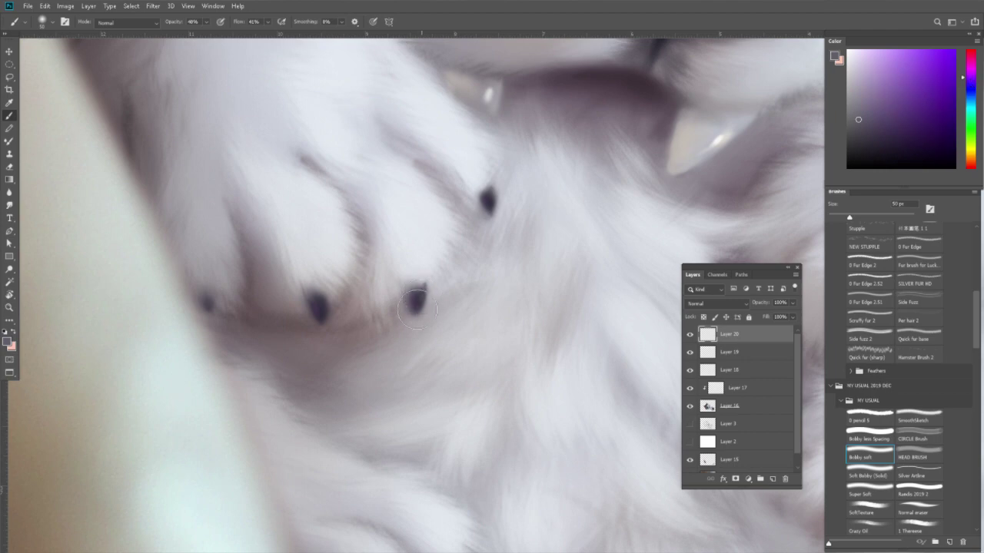
pyautogui.keyDown('alt'); pyautogui.click(422, 226); pyautogui.keyUp('alt')
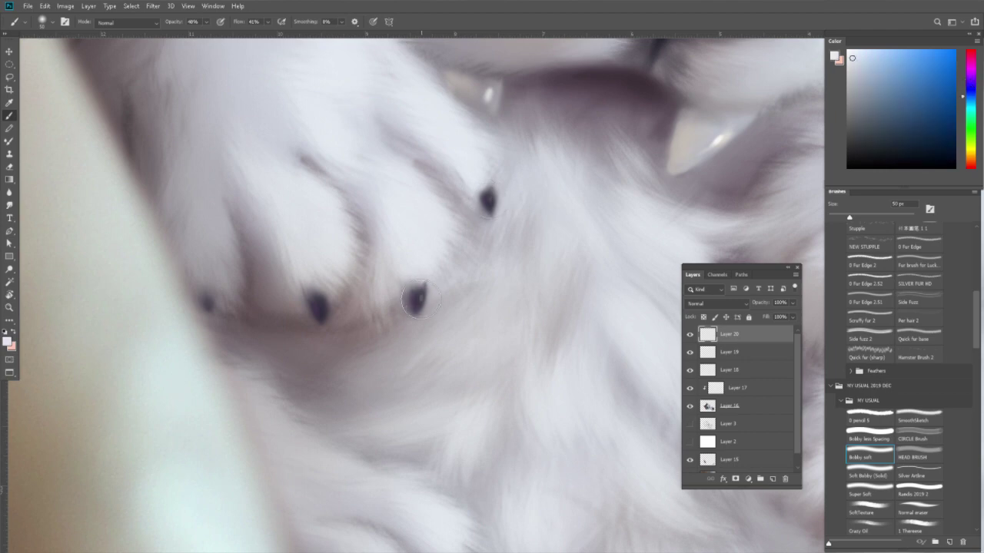
pyautogui.press('z')
pyautogui.moveTo(487, 201)
pyautogui.mouseDown()
pyautogui.moveTo(439, 242)
pyautogui.moveTo(450, 297)
pyautogui.mouseUp()
# Switch to a fur-edge brush and sample paw fur colours around the lower claw.
pyautogui.click(868, 265)
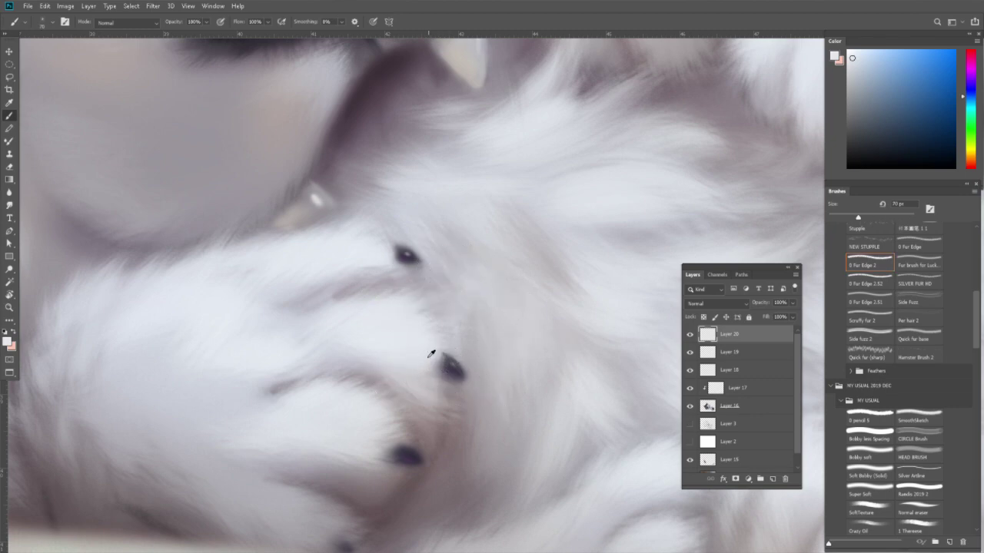
pyautogui.keyDown('alt'); pyautogui.click(431, 355); pyautogui.keyUp('alt')
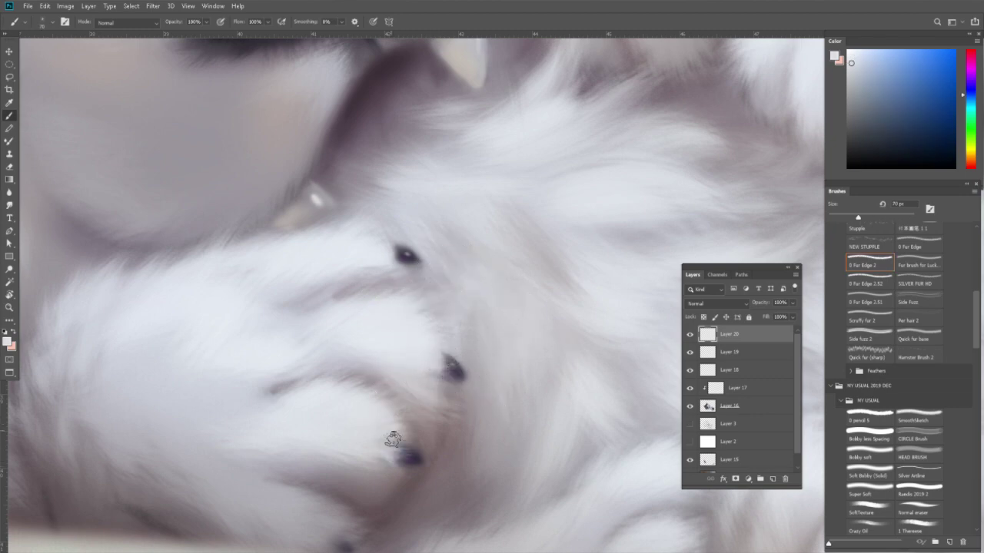
pyautogui.keyDown('alt'); pyautogui.click(378, 466); pyautogui.keyUp('alt')
pyautogui.keyDown('alt'); pyautogui.click(358, 470); pyautogui.keyUp('alt')
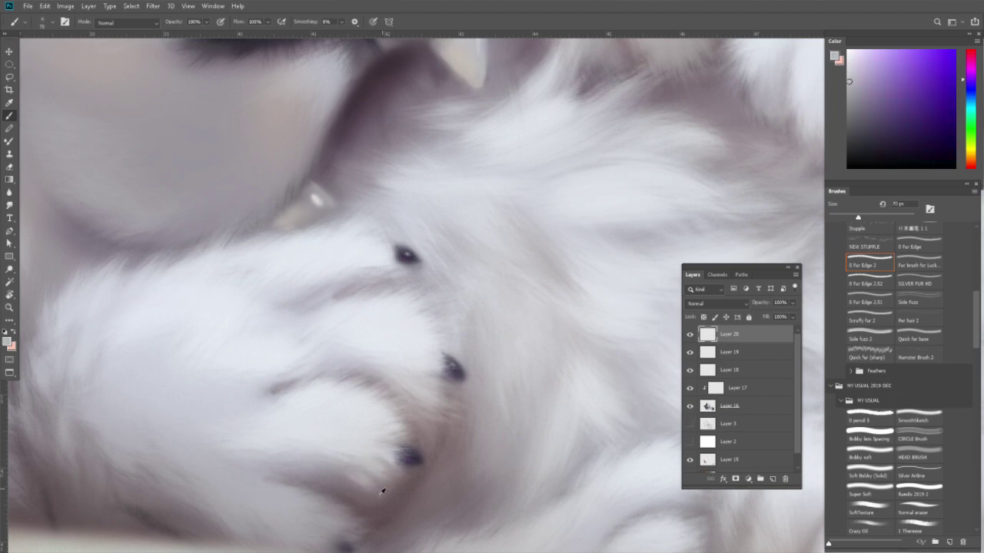
pyautogui.keyDown('alt'); pyautogui.click(381, 478); pyautogui.keyUp('alt')
pyautogui.keyDown('alt'); pyautogui.click(386, 442); pyautogui.keyUp('alt')
pyautogui.moveTo(385, 442); pyautogui.dragTo(411, 426)
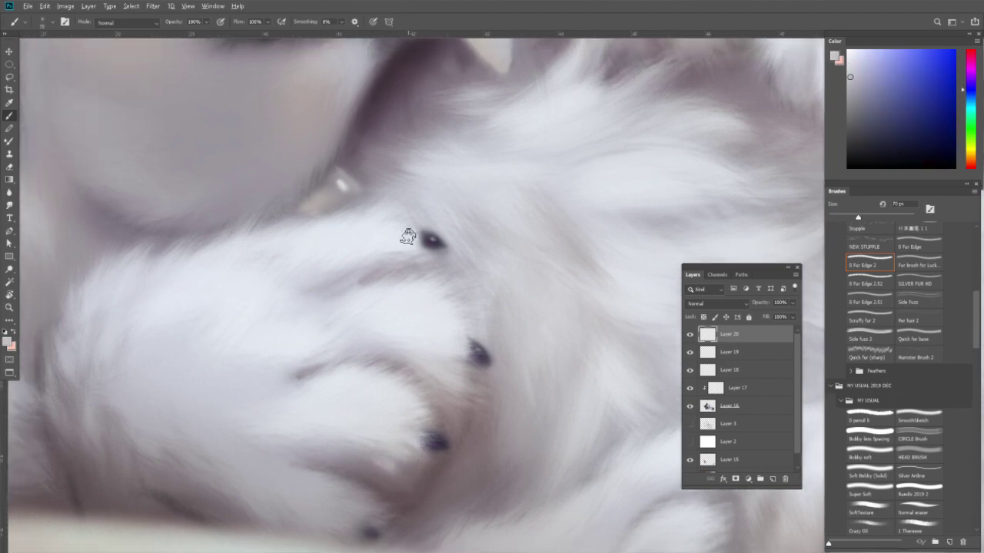
pyautogui.press('z')
pyautogui.hotkey('ctrl', '0')
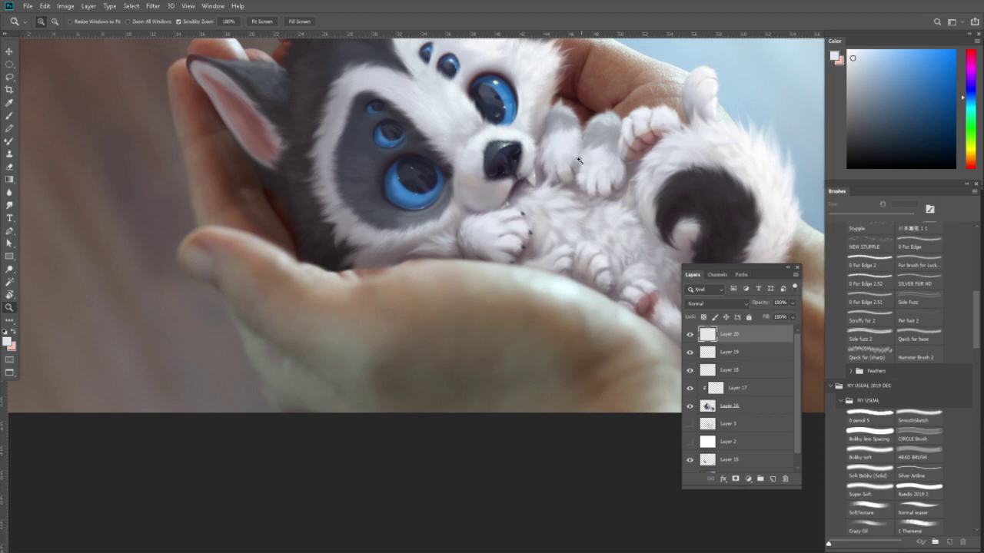
# With a 40% soft brush in dark purple-grey, paint claws on the raised paw tip and edge.
pyautogui.click(451, 290)
pyautogui.press('b')
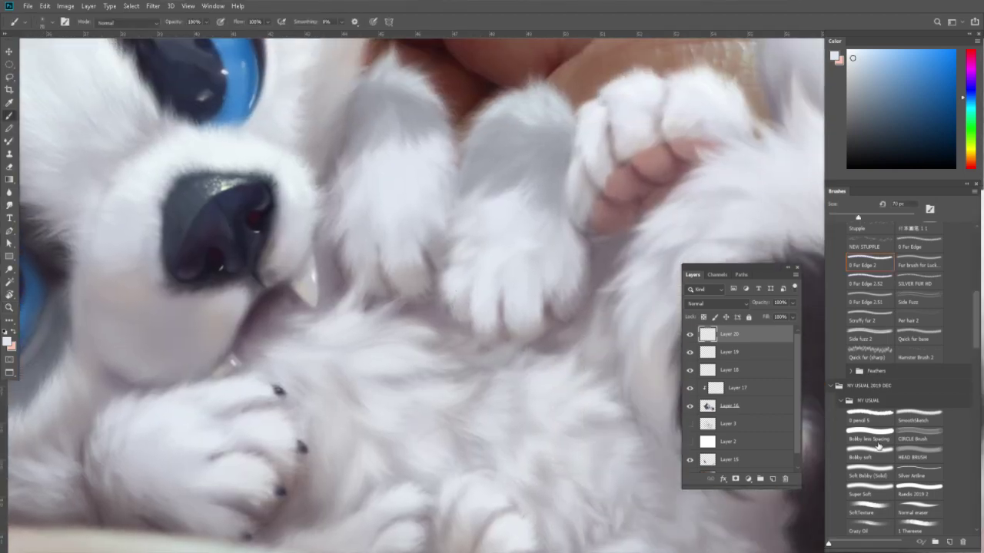
pyautogui.click(876, 457)
pyautogui.keyDown('alt'); pyautogui.click(301, 447); pyautogui.keyUp('alt')
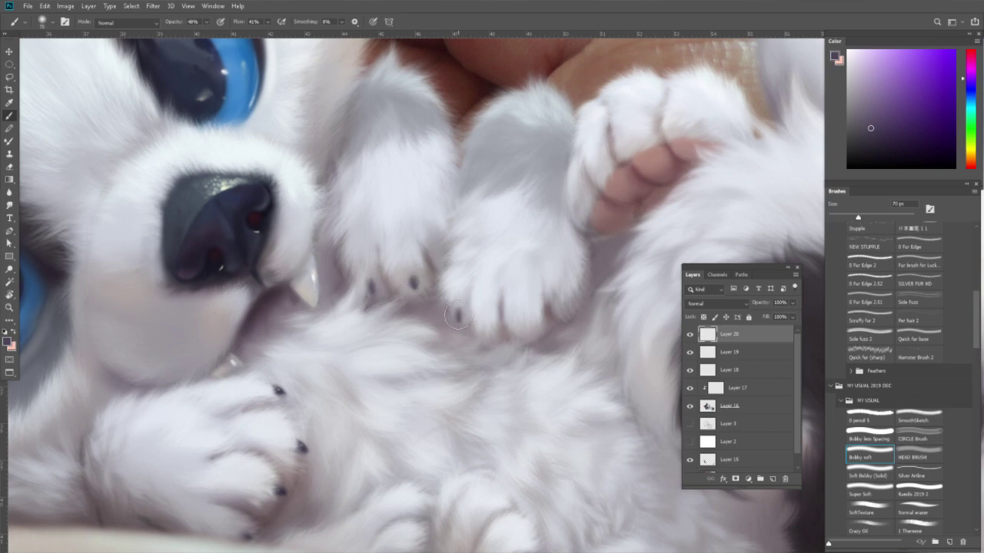
pyautogui.moveTo(486, 333)
pyautogui.mouseDown()
pyautogui.moveTo(484, 325)
pyautogui.moveTo(485, 334)
pyautogui.moveTo(528, 328)
pyautogui.mouseUp()
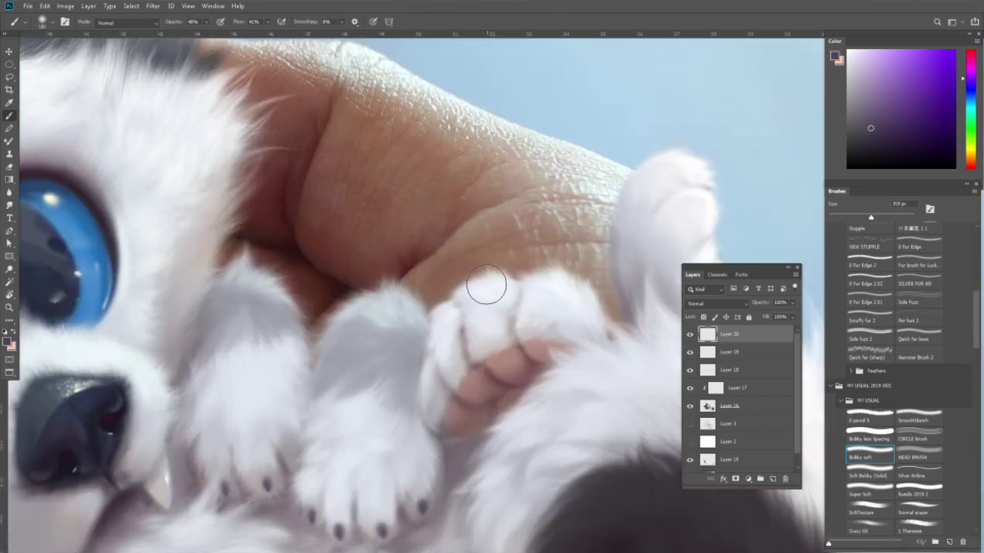
pyautogui.moveTo(443, 358); pyautogui.dragTo(441, 352)
# Paint claws on the paw by the finger and the upper paw tip at 70–90 px.
pyautogui.press('[')
pyautogui.press('[')
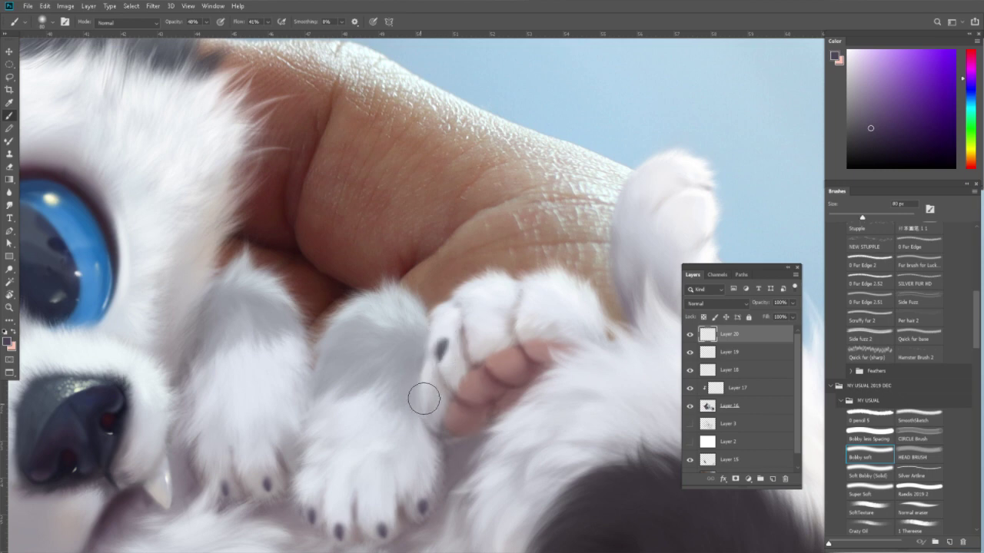
pyautogui.moveTo(424, 398); pyautogui.dragTo(423, 393)
pyautogui.press('[')
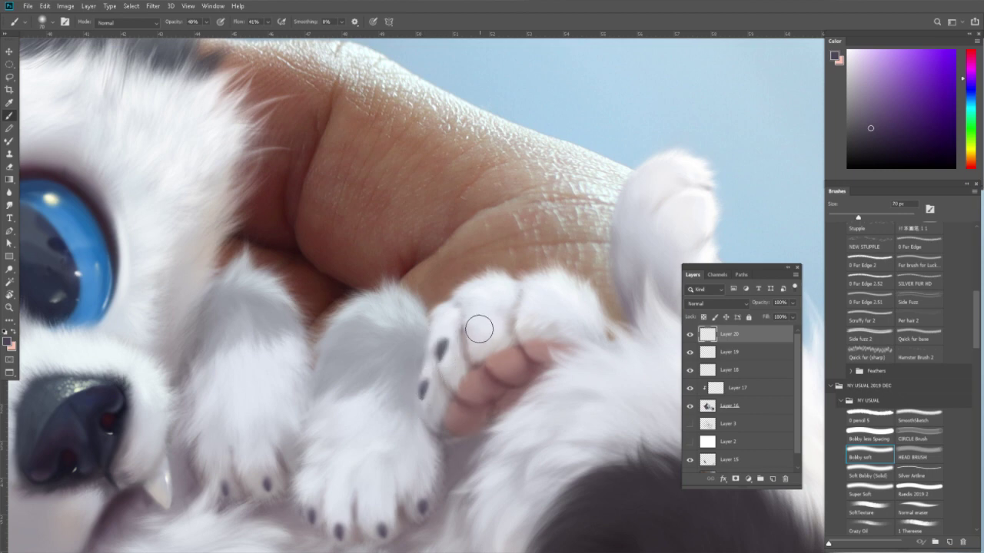
pyautogui.moveTo(476, 328)
pyautogui.mouseDown()
pyautogui.moveTo(481, 311)
pyautogui.moveTo(530, 299)
pyautogui.mouseUp()
pyautogui.press(']')
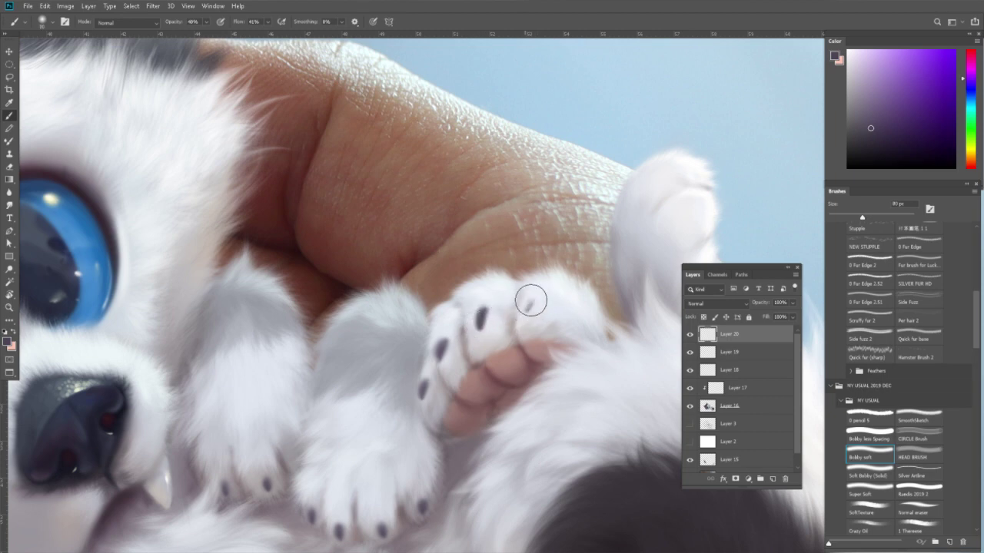
pyautogui.press(']')
pyautogui.moveTo(704, 180); pyautogui.dragTo(697, 187)
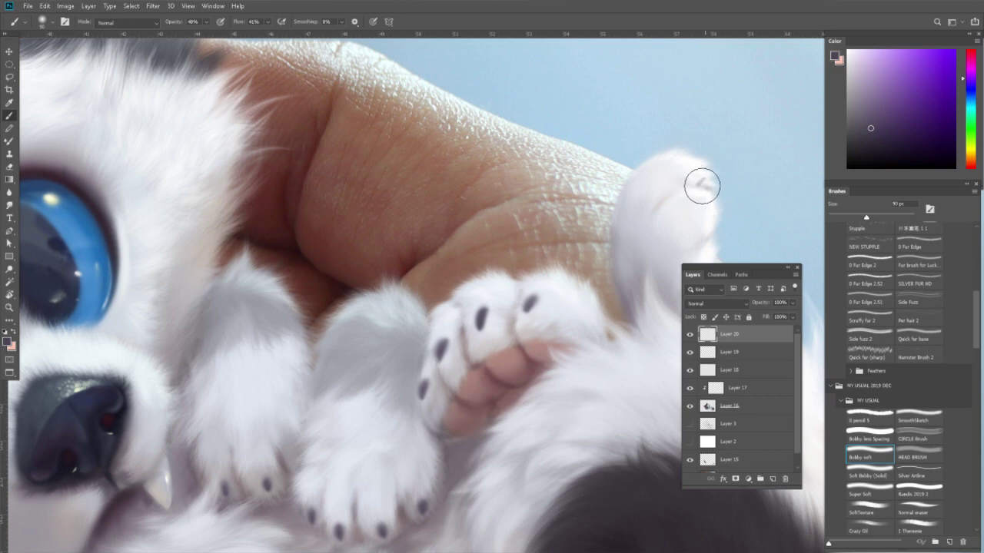
pyautogui.moveTo(679, 141); pyautogui.dragTo(676, 146)
pyautogui.click(677, 145)
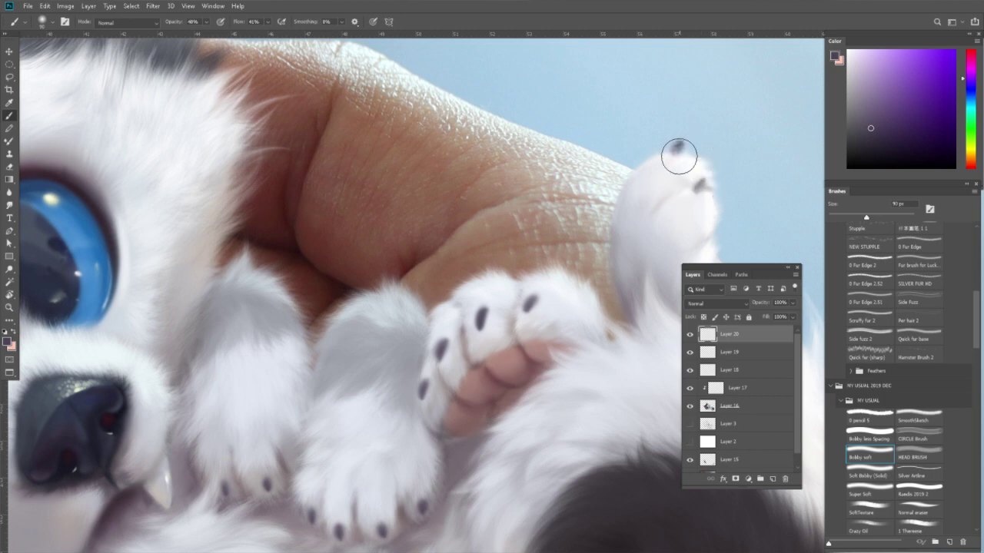
# Paint claws on the hind paw toes and the paw near the tail.
pyautogui.moveTo(581, 356); pyautogui.dragTo(556, 339)
pyautogui.moveTo(508, 300); pyautogui.dragTo(529, 215)
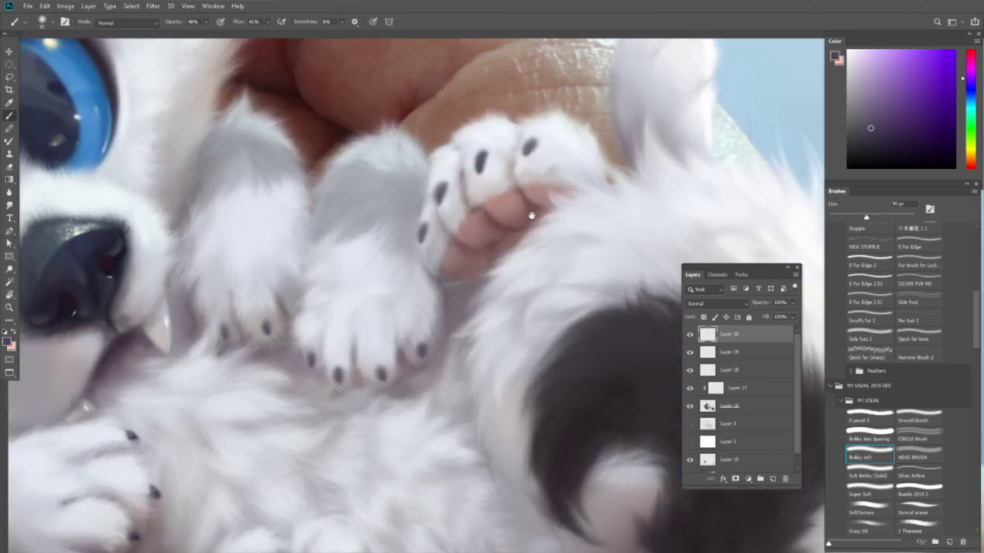
pyautogui.moveTo(476, 445); pyautogui.dragTo(520, 281)
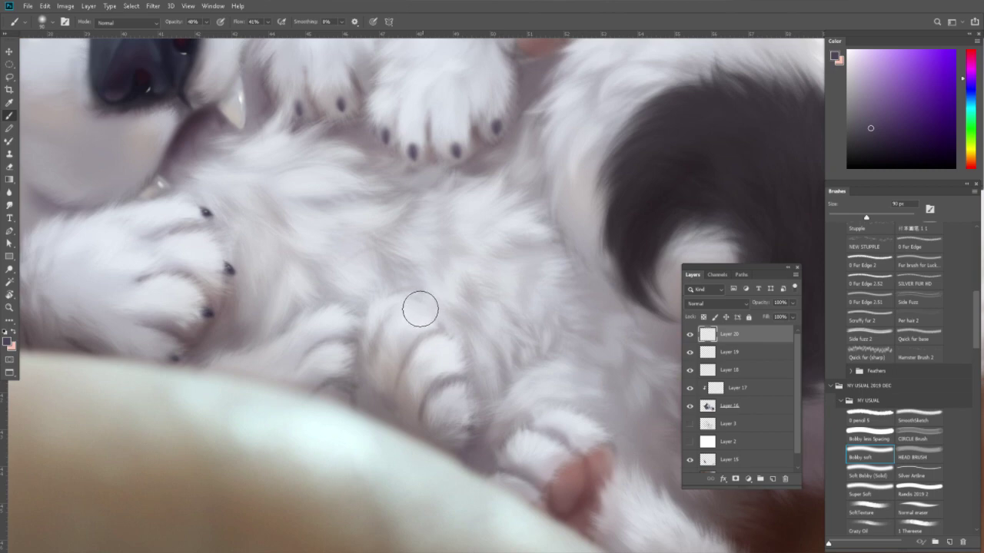
pyautogui.moveTo(419, 309); pyautogui.dragTo(444, 352)
pyautogui.moveTo(458, 392); pyautogui.dragTo(459, 400)
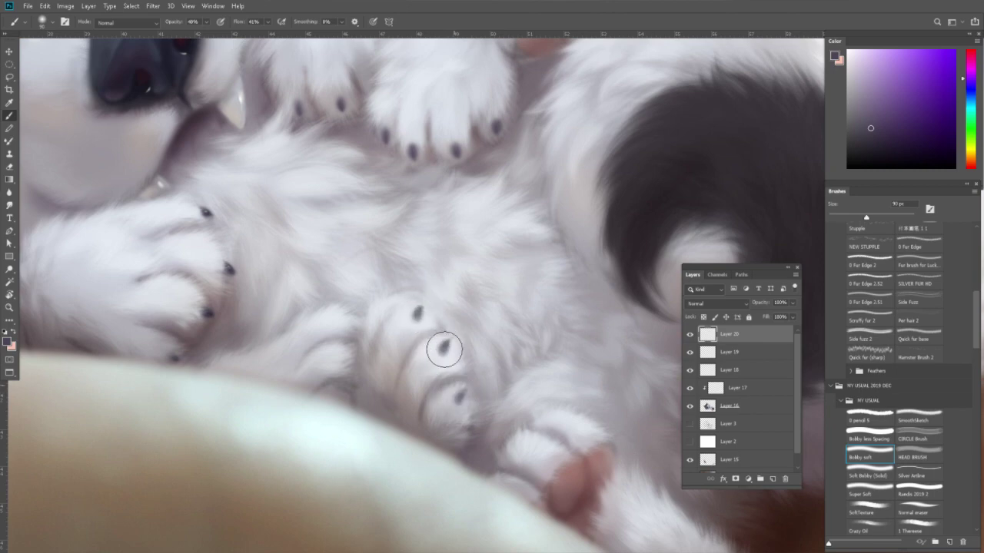
pyautogui.moveTo(392, 289); pyautogui.dragTo(389, 295)
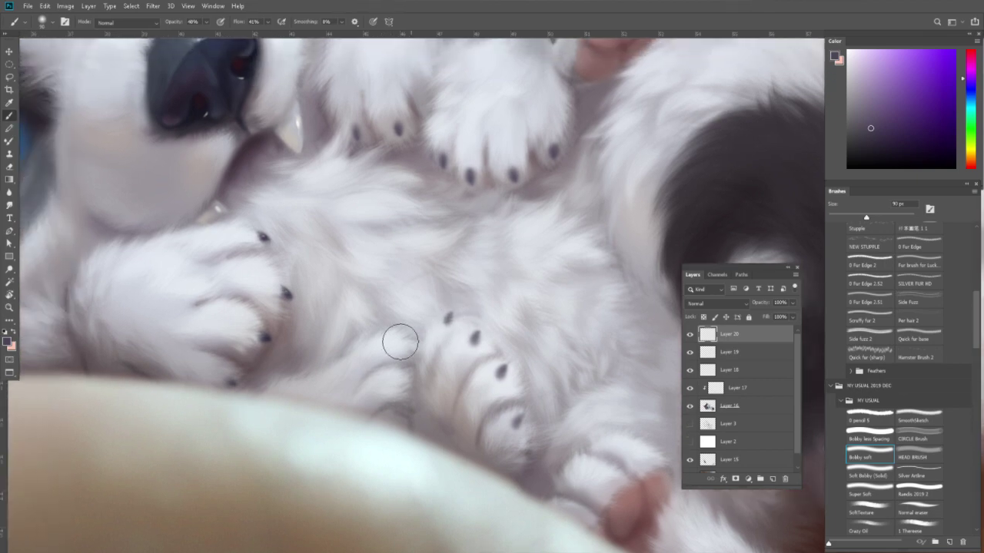
pyautogui.moveTo(405, 339); pyautogui.dragTo(401, 346)
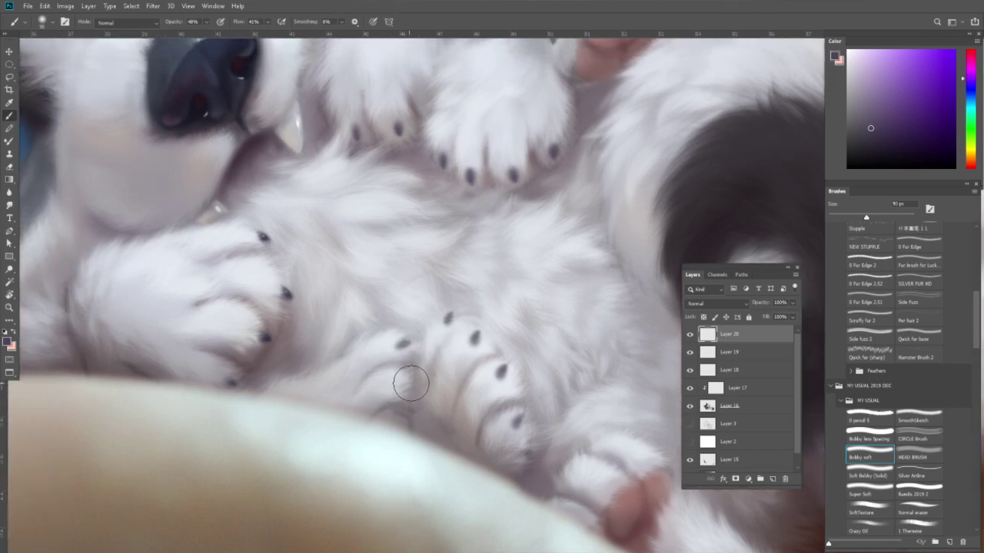
pyautogui.moveTo(640, 444); pyautogui.dragTo(446, 385)
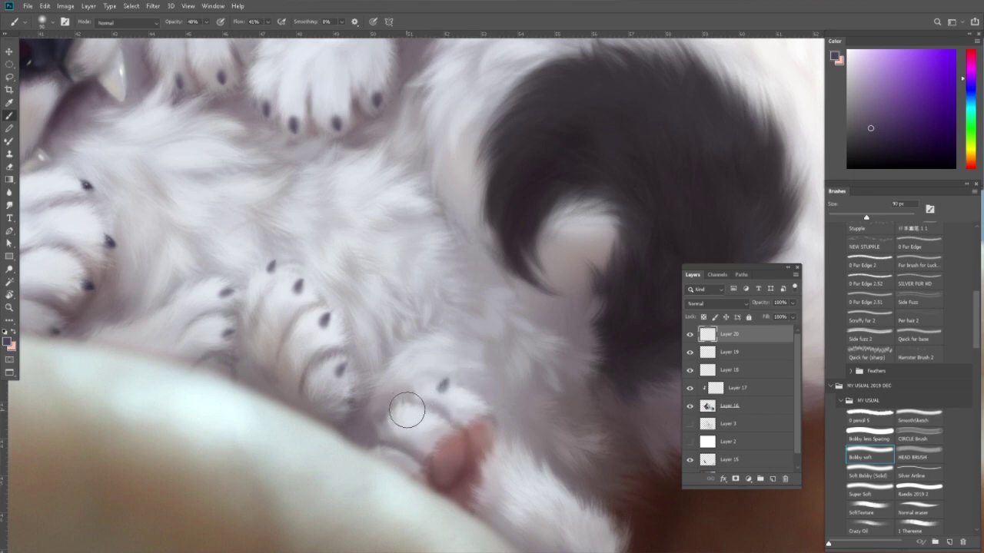
pyautogui.moveTo(404, 406); pyautogui.dragTo(407, 420)
# Zoom to the raised paws' pink toe pads with a 50 px brush.
pyautogui.press('z')
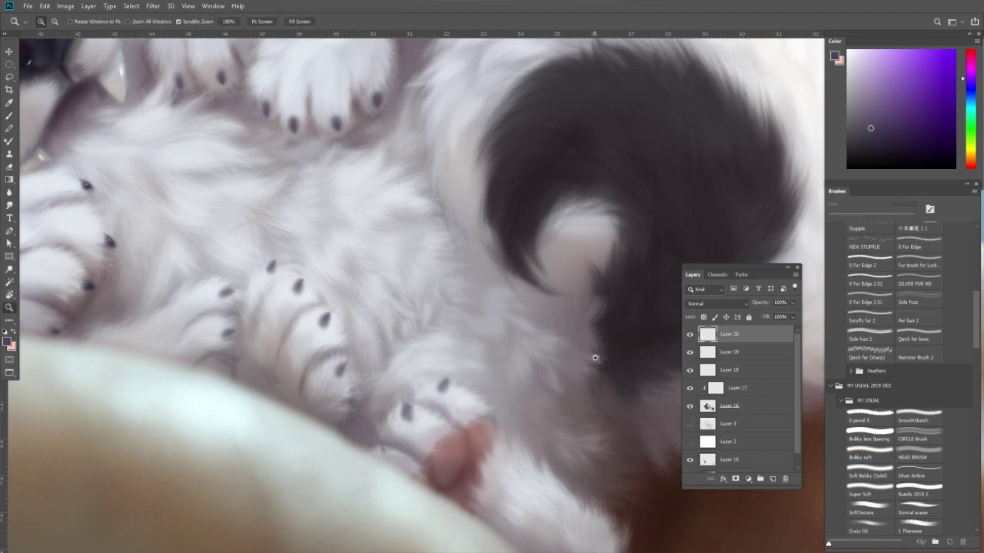
pyautogui.keyDown('alt'); pyautogui.click(595, 358); pyautogui.keyUp('alt')
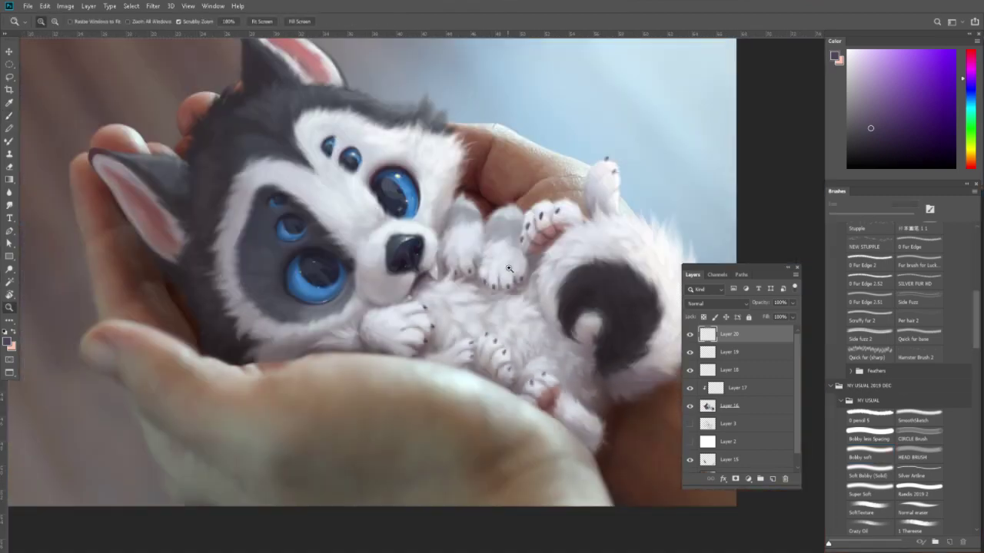
pyautogui.click(509, 268)
pyautogui.press('b')
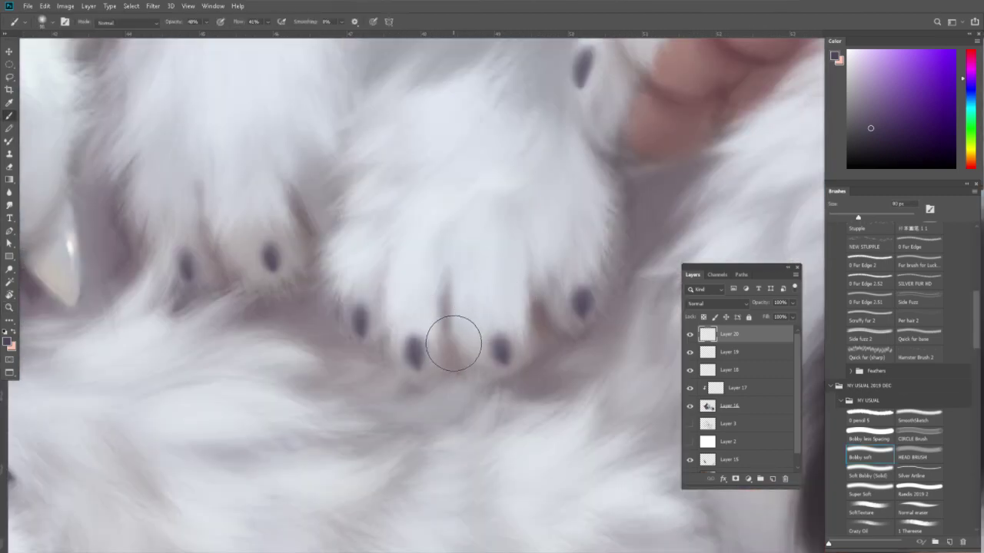
pyautogui.press('[')
pyautogui.press('[')
pyautogui.press('[')
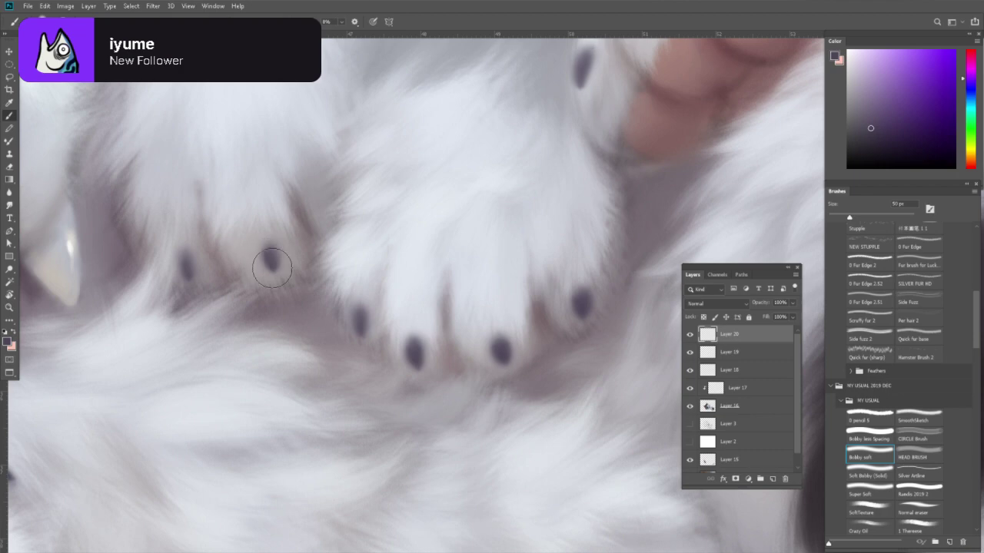
pyautogui.moveTo(184, 267); pyautogui.dragTo(248, 296)
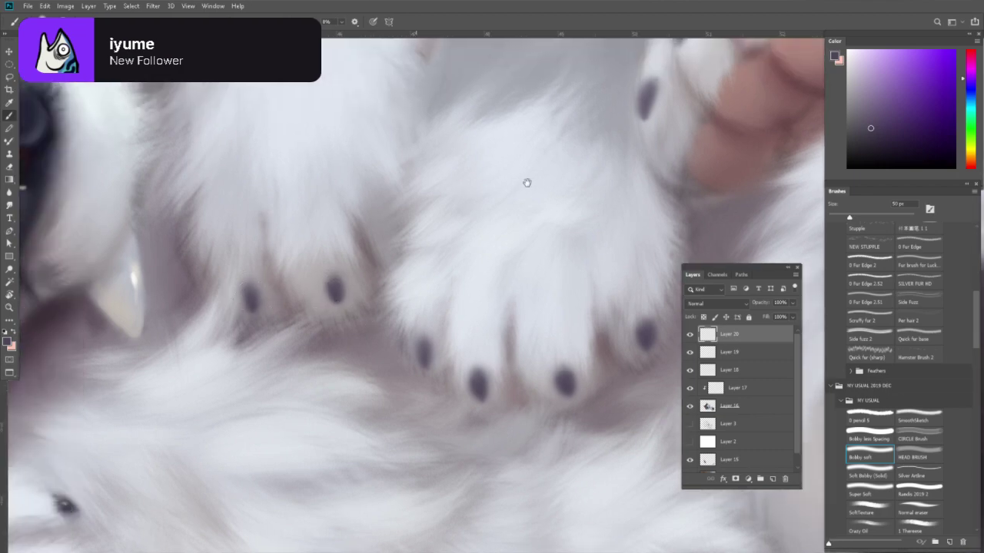
pyautogui.moveTo(527, 183); pyautogui.dragTo(423, 272)
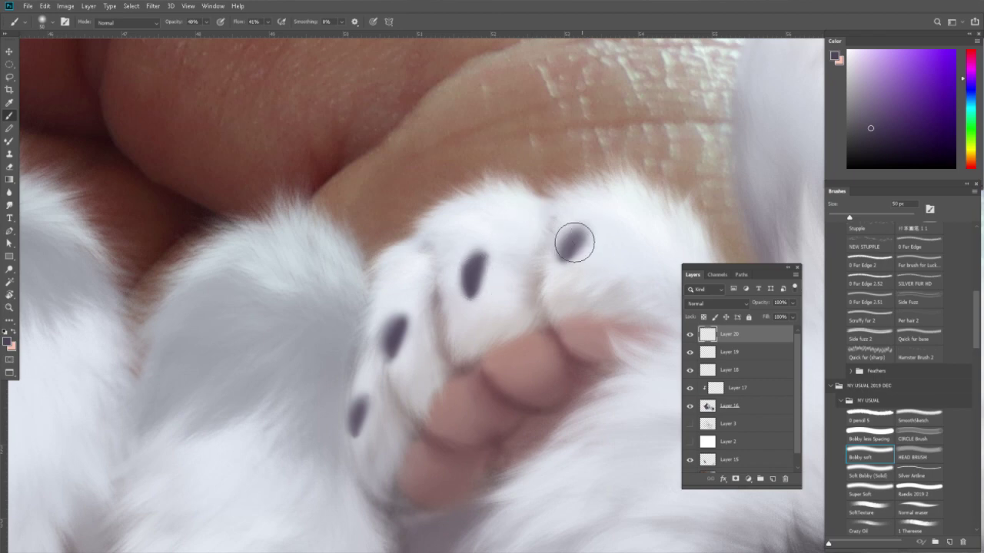
# Sample toe-bean pink and white fur colours at 80 px to touch up the toe claws.
pyautogui.keyDown('alt'); pyautogui.click(597, 224); pyautogui.keyUp('alt')
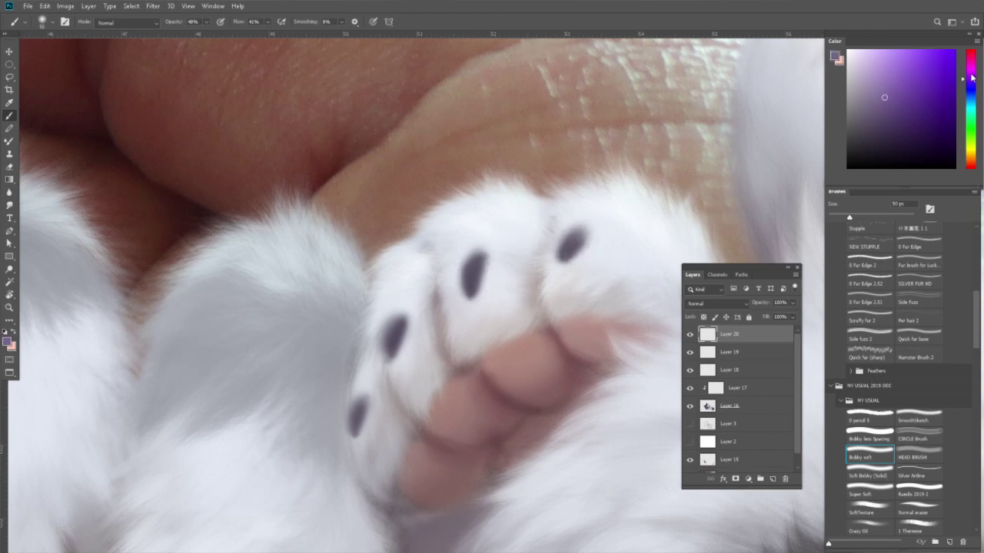
pyautogui.moveTo(972, 77); pyautogui.dragTo(972, 71)
pyautogui.press(']')
pyautogui.press(']')
pyautogui.press(']')
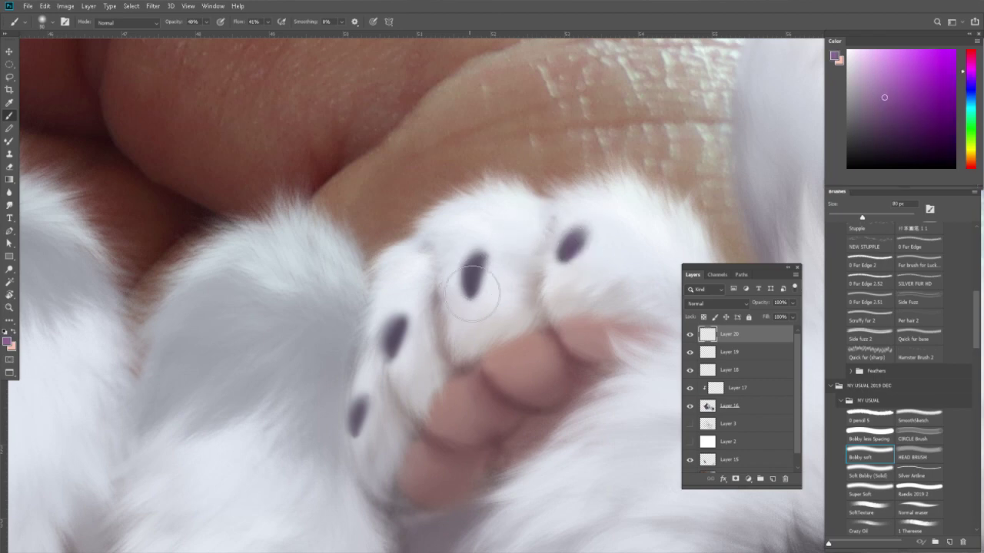
pyautogui.keyDown('alt'); pyautogui.click(599, 216); pyautogui.keyUp('alt')
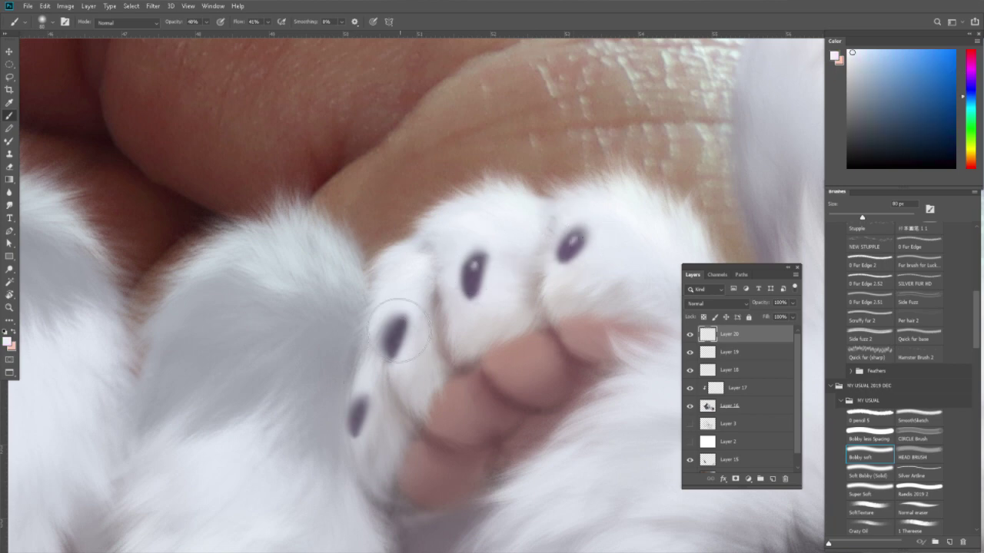
pyautogui.press('z')
pyautogui.keyDown('alt'); pyautogui.click(580, 260); pyautogui.keyUp('alt')
# Zoom in on the raised paw and pick a muted purple for the claws.
pyautogui.click(643, 202)
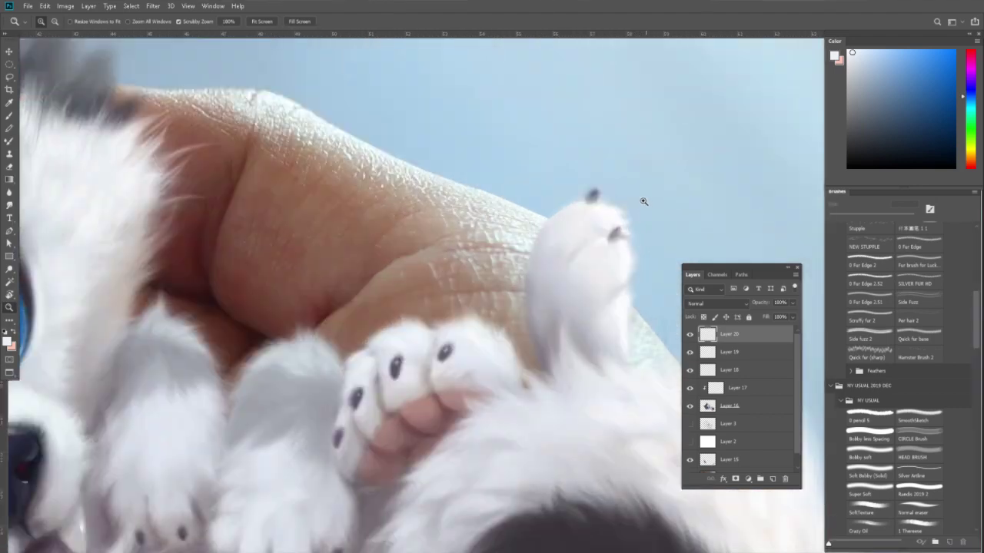
pyautogui.press('b')
pyautogui.keyDown('alt'); pyautogui.click(646, 165); pyautogui.keyUp('alt')
pyautogui.moveTo(965, 77); pyautogui.dragTo(965, 51)
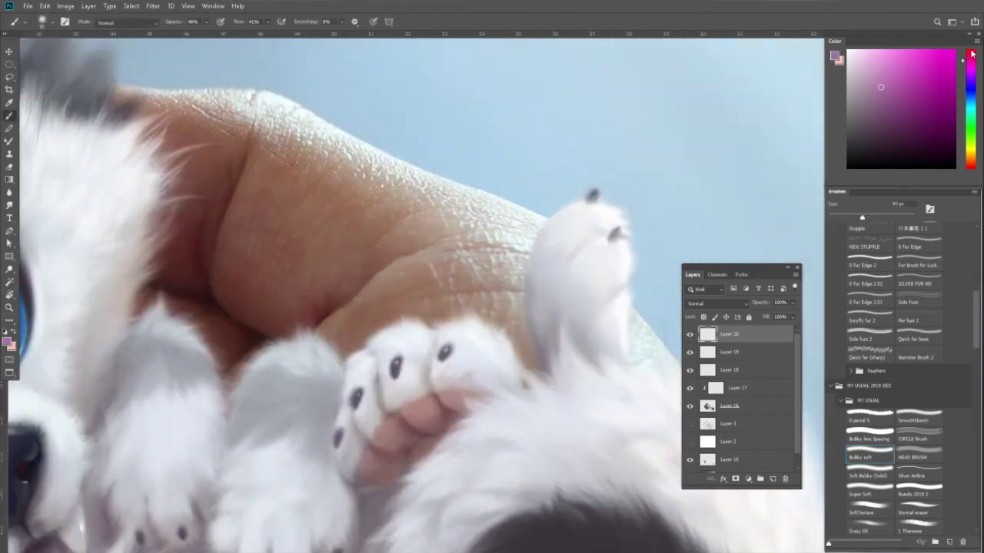
pyautogui.keyDown('alt'); pyautogui.click(597, 189); pyautogui.keyUp('alt')
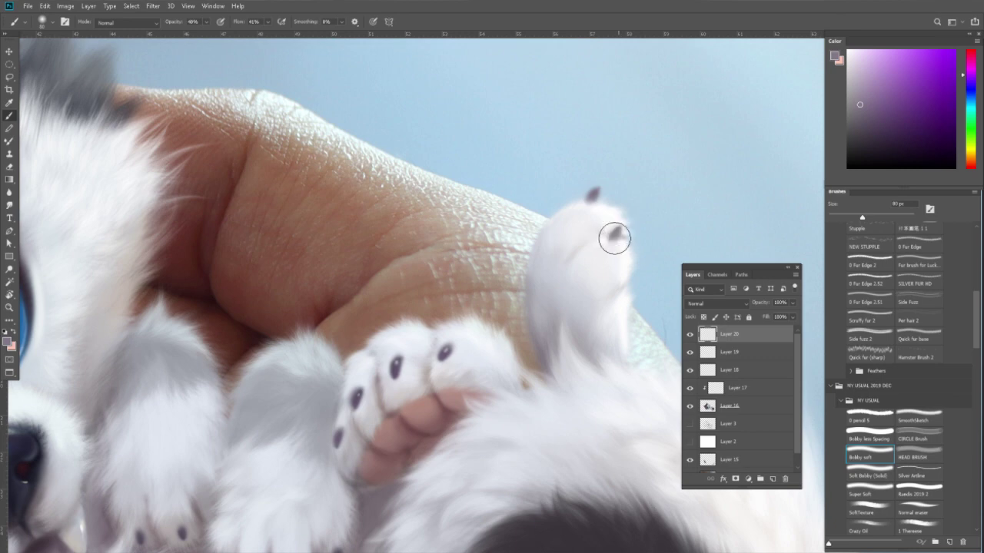
pyautogui.press('r')
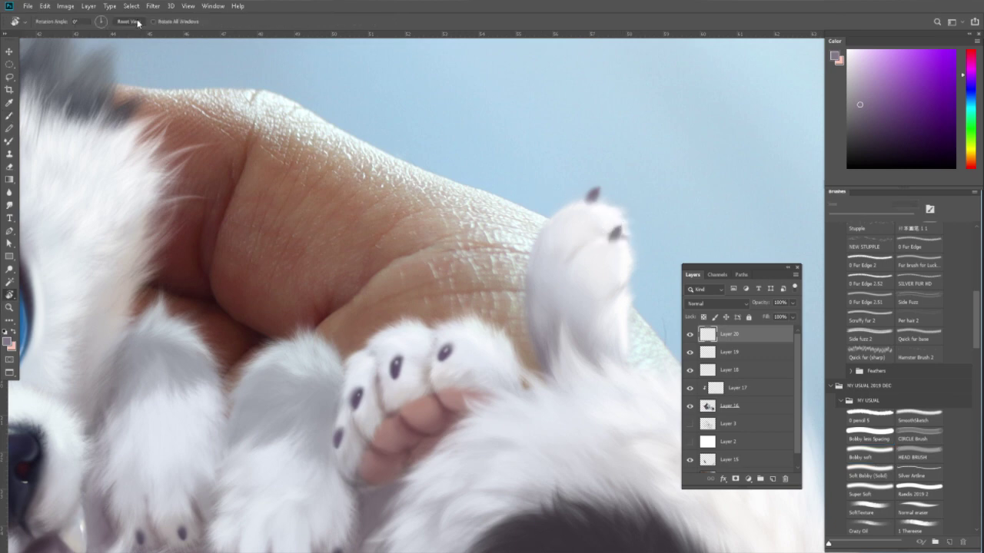
pyautogui.press('b')
# Switch to the 0 Fur Edge 2 brush at 70 px and sample light fur colours on the front paw.
pyautogui.click(870, 261)
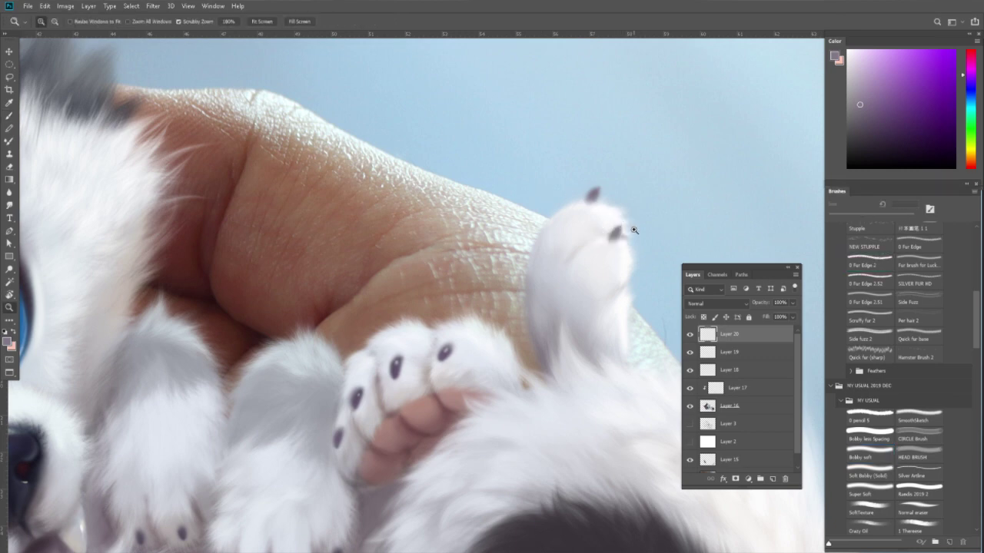
pyautogui.scroll(2, 632, 228)
pyautogui.press('[')
pyautogui.press('[')
pyautogui.press('[')
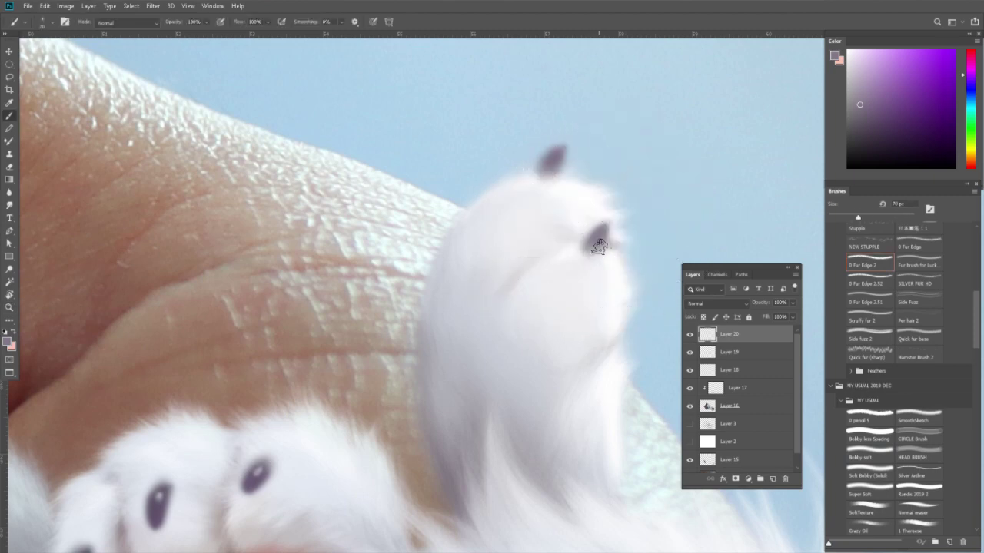
pyautogui.keyDown('alt'); pyautogui.click(586, 253); pyautogui.keyUp('alt')
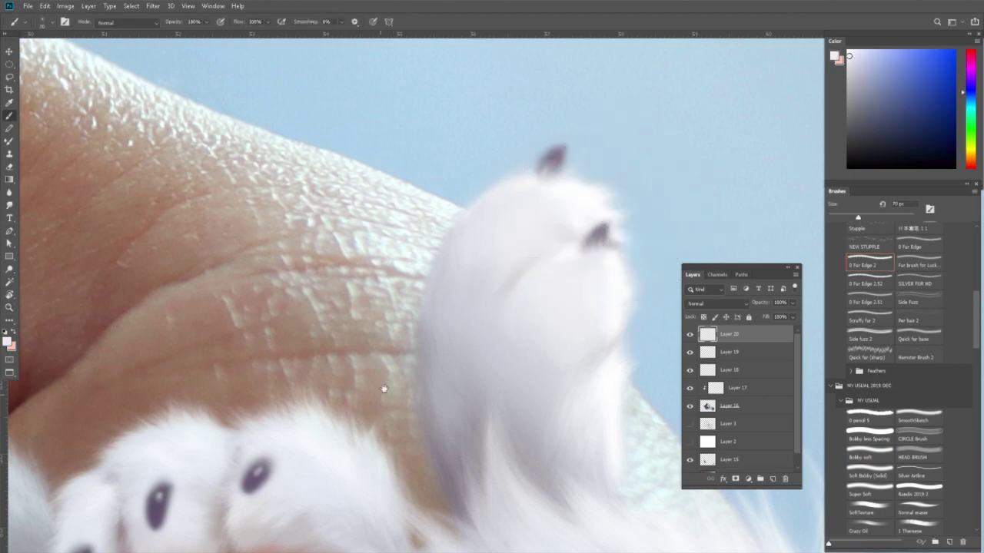
pyautogui.moveTo(280, 445); pyautogui.dragTo(470, 268)
pyautogui.keyDown('alt'); pyautogui.click(468, 274); pyautogui.keyUp('alt')
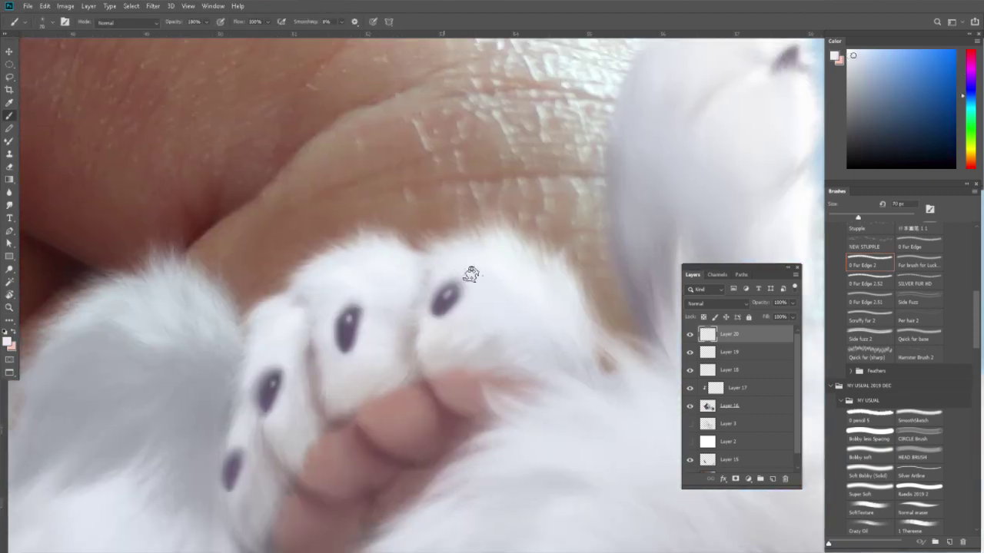
pyautogui.keyDown('alt'); pyautogui.click(358, 293); pyautogui.keyUp('alt')
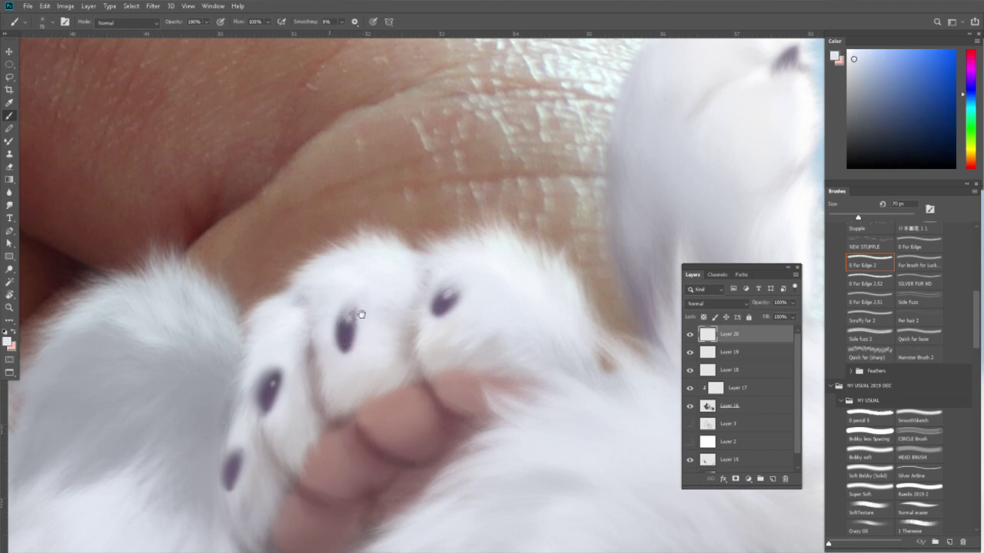
pyautogui.moveTo(358, 314); pyautogui.dragTo(416, 275)
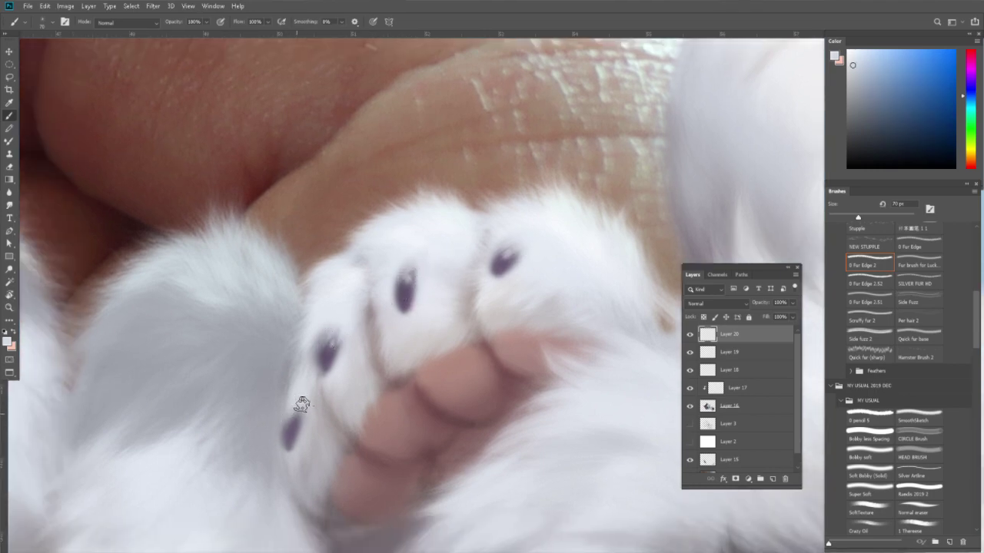
# Refine the lower paws' claws, alternating darker claw and lighter fur colours.
pyautogui.press('z')
pyautogui.keyDown('alt'); pyautogui.click(395, 387); pyautogui.keyUp('alt')
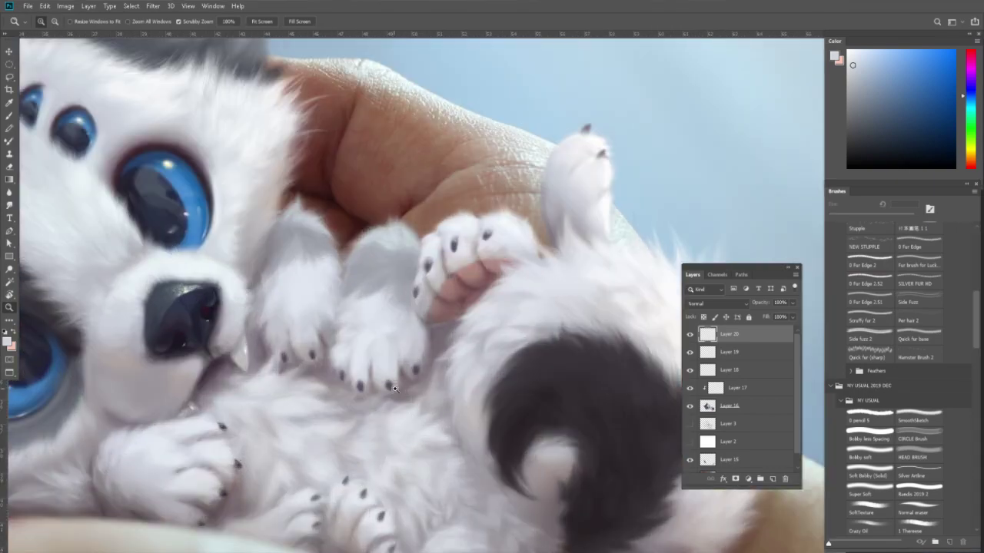
pyautogui.press('b')
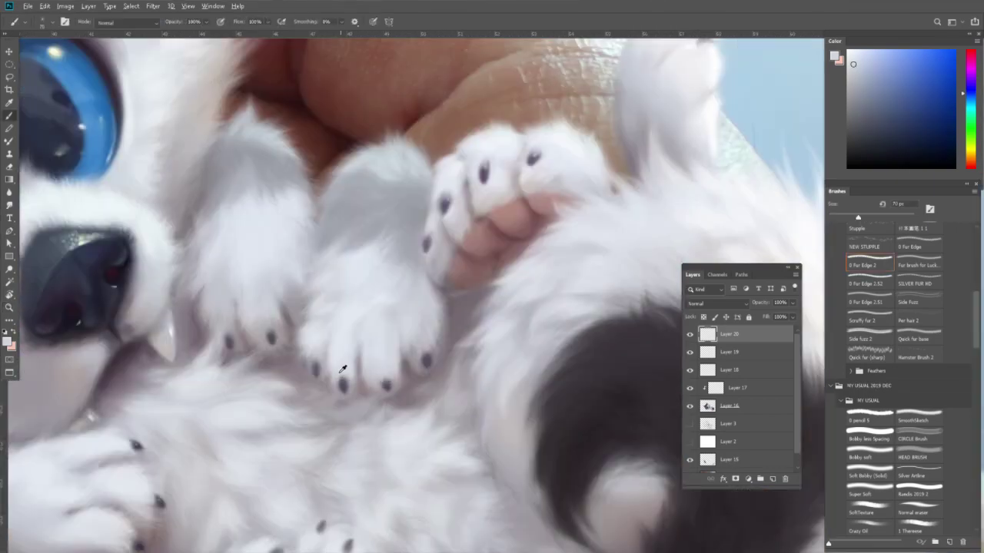
pyautogui.keyDown('alt'); pyautogui.click(342, 368); pyautogui.keyUp('alt')
pyautogui.keyDown('alt'); pyautogui.click(318, 362); pyautogui.keyUp('alt')
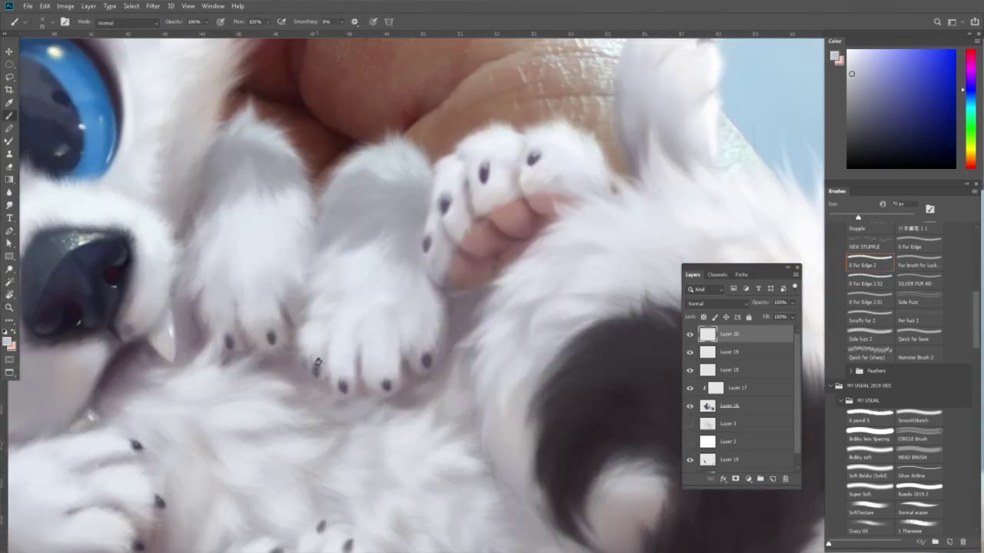
pyautogui.keyDown('alt'); pyautogui.click(421, 346); pyautogui.keyUp('alt')
pyautogui.moveTo(460, 370)
pyautogui.mouseDown()
pyautogui.moveTo(475, 259)
pyautogui.moveTo(516, 200)
pyautogui.mouseUp()
pyautogui.keyDown('alt'); pyautogui.click(398, 374); pyautogui.keyUp('alt')
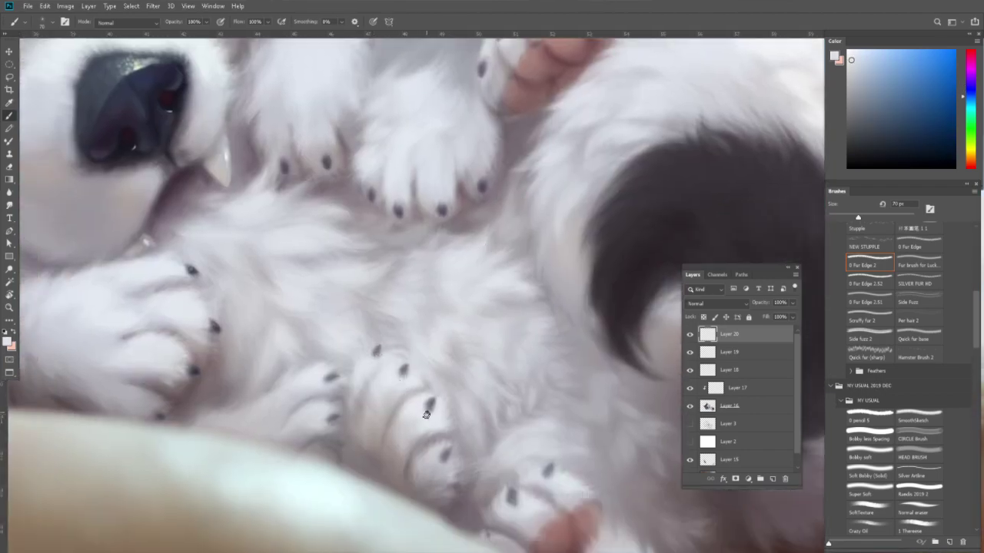
pyautogui.keyDown('alt'); pyautogui.click(443, 459); pyautogui.keyUp('alt')
pyautogui.keyDown('alt'); pyautogui.click(322, 373); pyautogui.keyUp('alt')
# Touch up the bottom paw's claws, then zoom out to check the painting.
pyautogui.moveTo(559, 388); pyautogui.dragTo(498, 326)
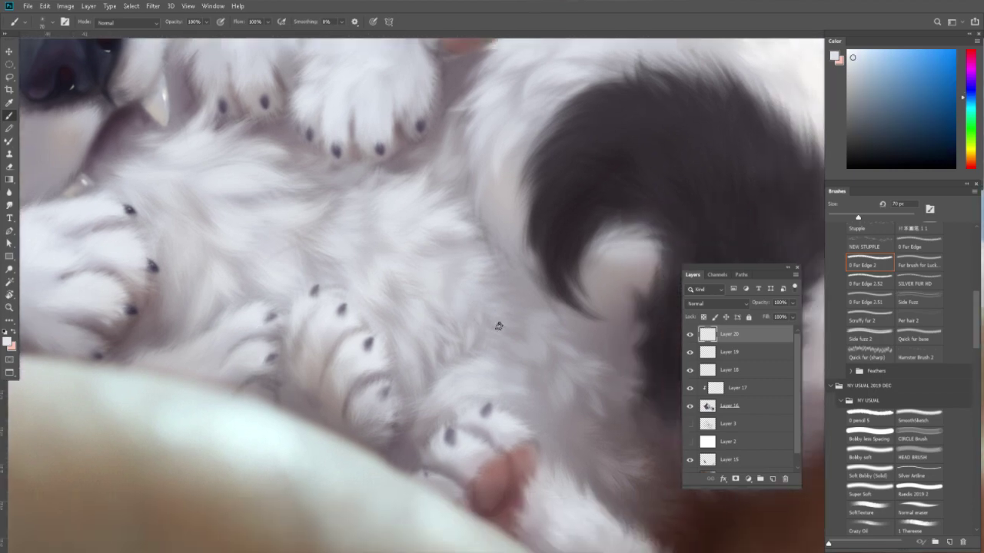
pyautogui.keyDown('alt'); pyautogui.click(486, 419); pyautogui.keyUp('alt')
pyautogui.keyDown('alt'); pyautogui.click(451, 445); pyautogui.keyUp('alt')
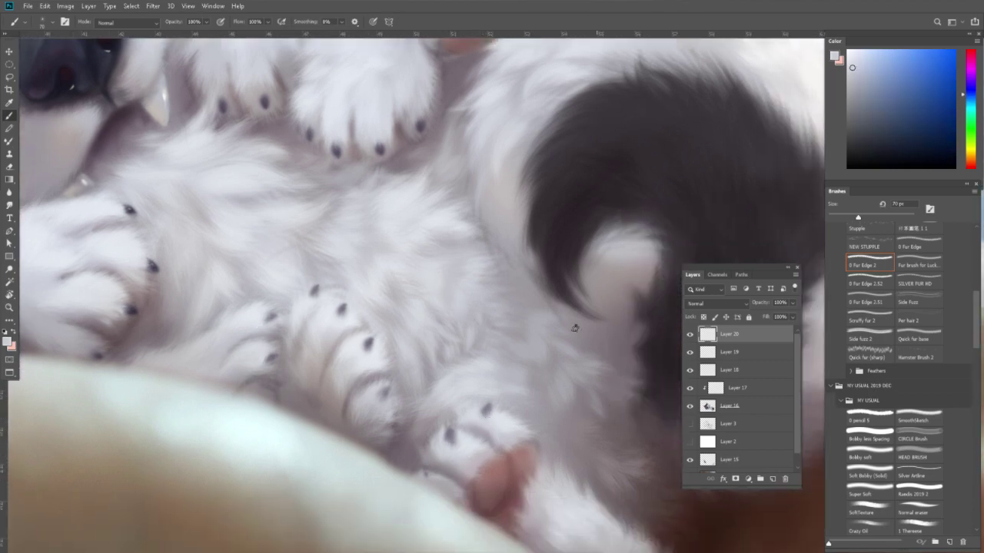
pyautogui.press('z')
pyautogui.scroll(-5, 574, 329)
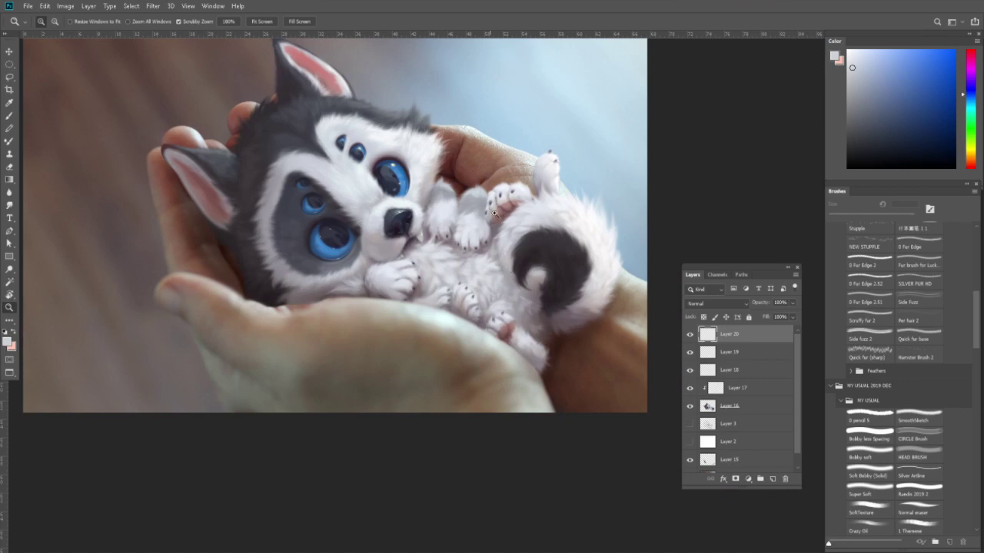
# Zoom in and set the Bobby less Spacing brush to 30 px with a greyish purple.
pyautogui.scroll(2, 482, 247)
pyautogui.scroll(2, 482, 247)
pyautogui.scroll(2, 482, 246)
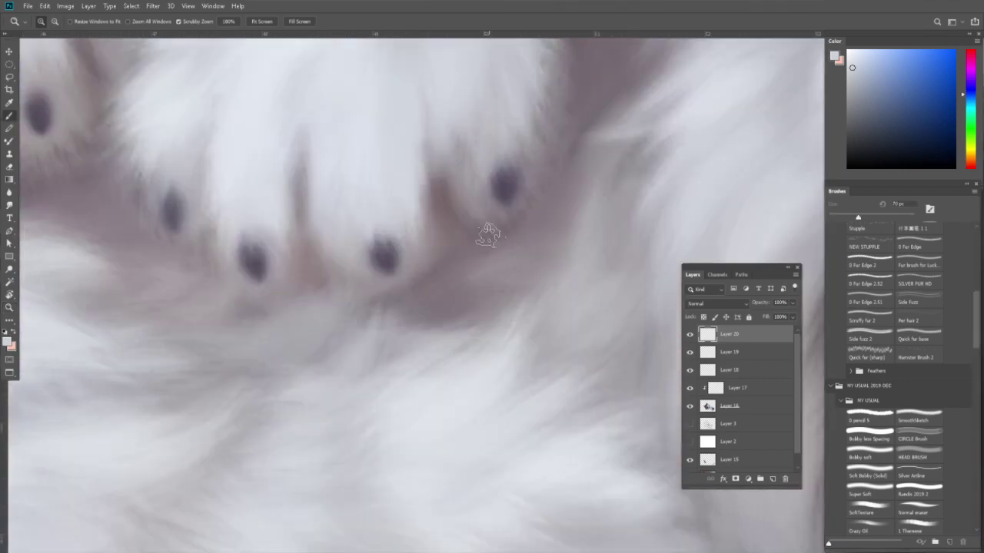
pyautogui.press('b')
pyautogui.click(869, 439)
pyautogui.keyDown('alt'); pyautogui.click(386, 254); pyautogui.keyUp('alt')
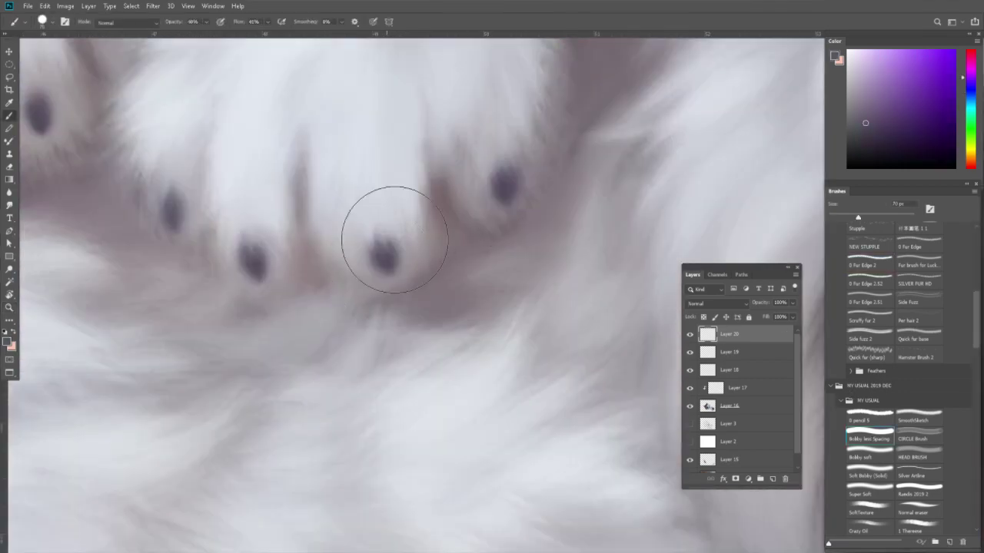
pyautogui.press('[')
pyautogui.press('[')
pyautogui.press('[')
pyautogui.press('[')
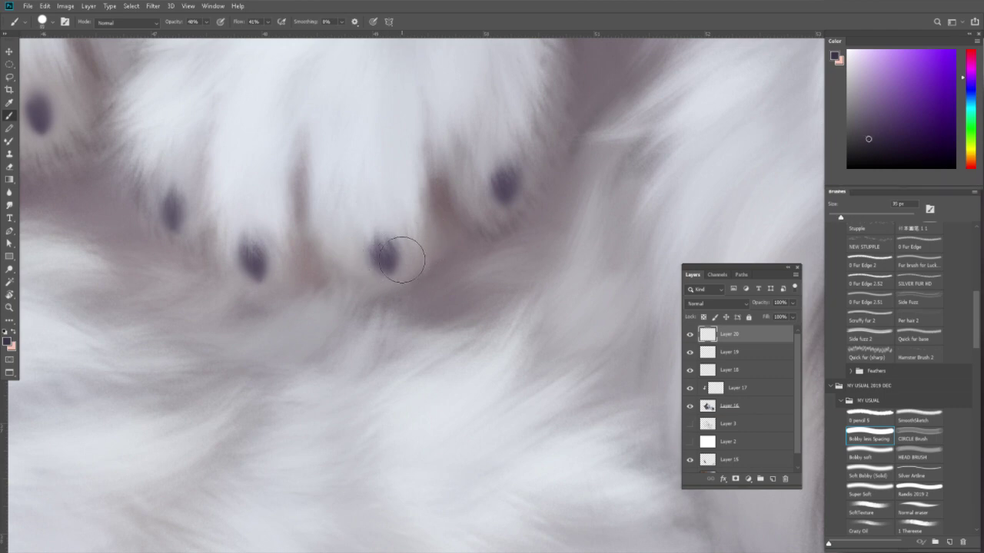
# Darken and lengthen the middle, next and left claws, then zoom out.
pyautogui.moveTo(391, 259)
pyautogui.mouseDown()
pyautogui.moveTo(384, 253)
pyautogui.moveTo(390, 276)
pyautogui.mouseUp()
pyautogui.keyDown('alt'); pyautogui.click(392, 281); pyautogui.keyUp('alt')
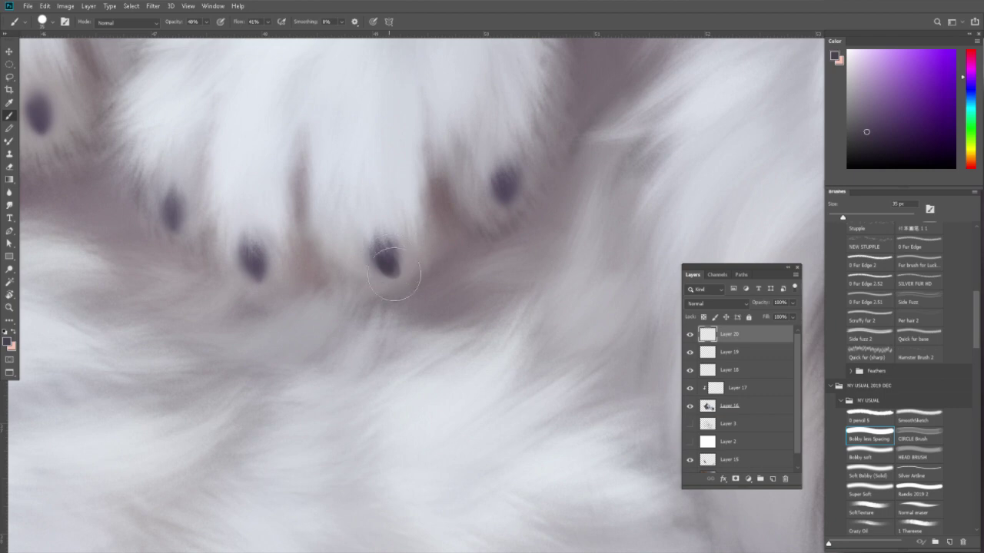
pyautogui.moveTo(424, 237); pyautogui.dragTo(529, 288)
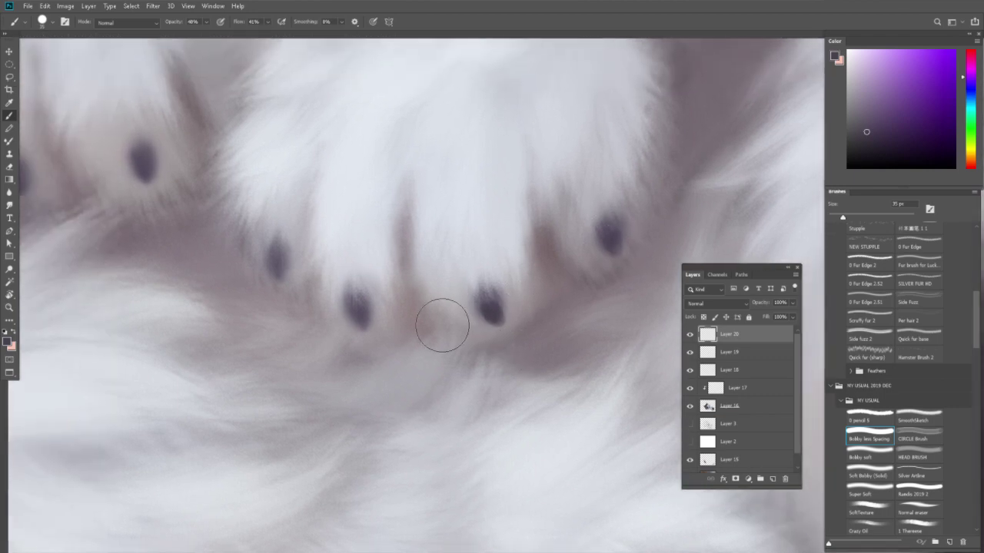
pyautogui.moveTo(359, 323); pyautogui.dragTo(366, 324)
pyautogui.moveTo(279, 262); pyautogui.dragTo(281, 268)
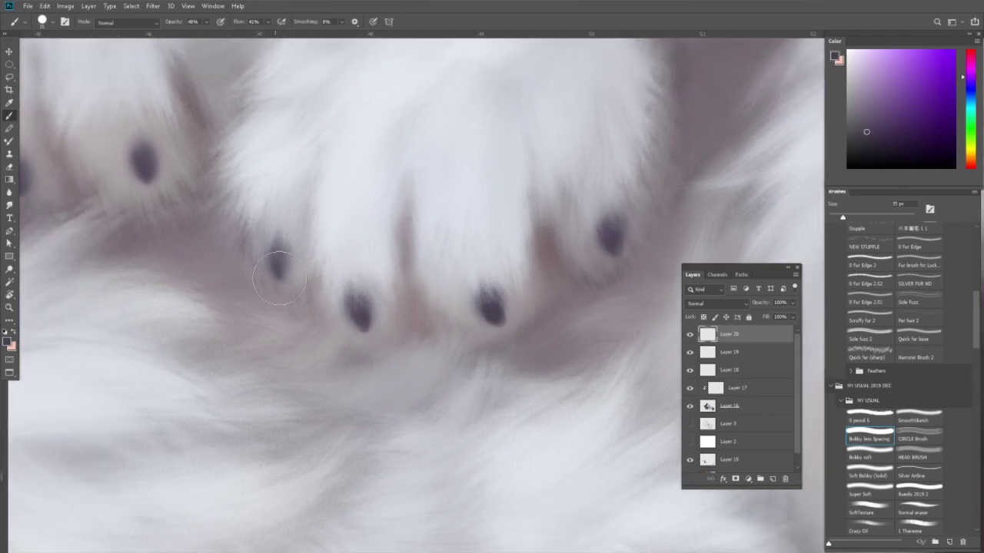
pyautogui.press('z')
pyautogui.keyDown('alt'); pyautogui.click(379, 263); pyautogui.keyUp('alt')
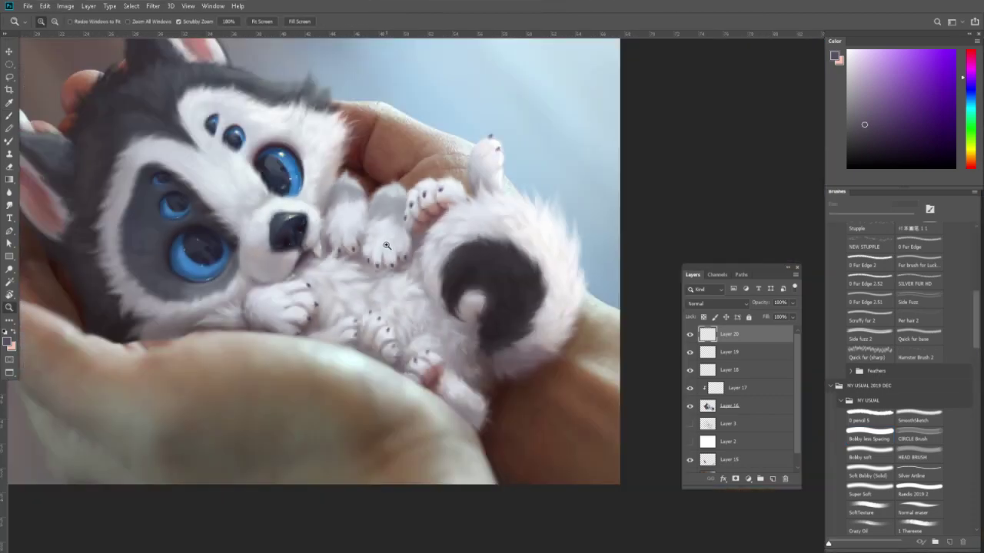
pyautogui.moveTo(387, 244); pyautogui.dragTo(402, 320)
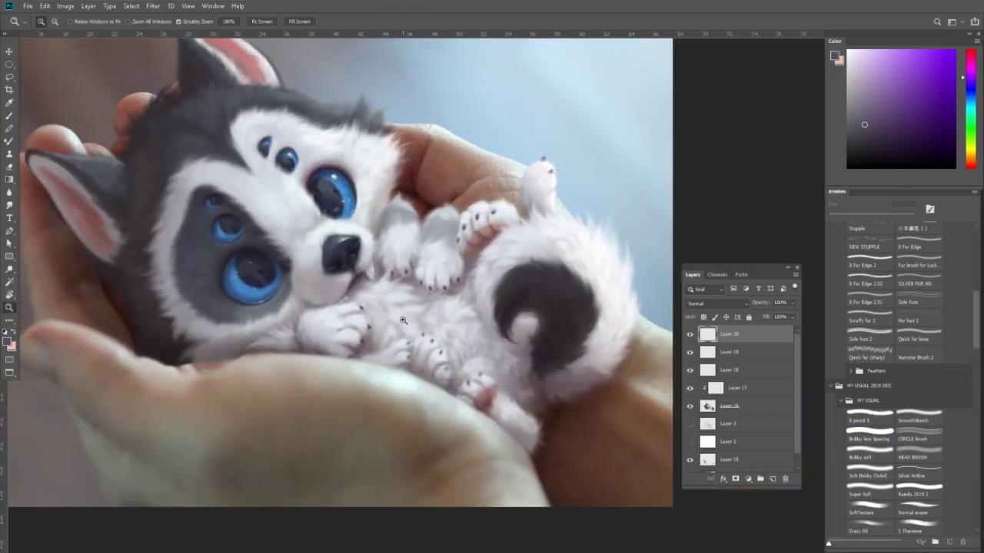
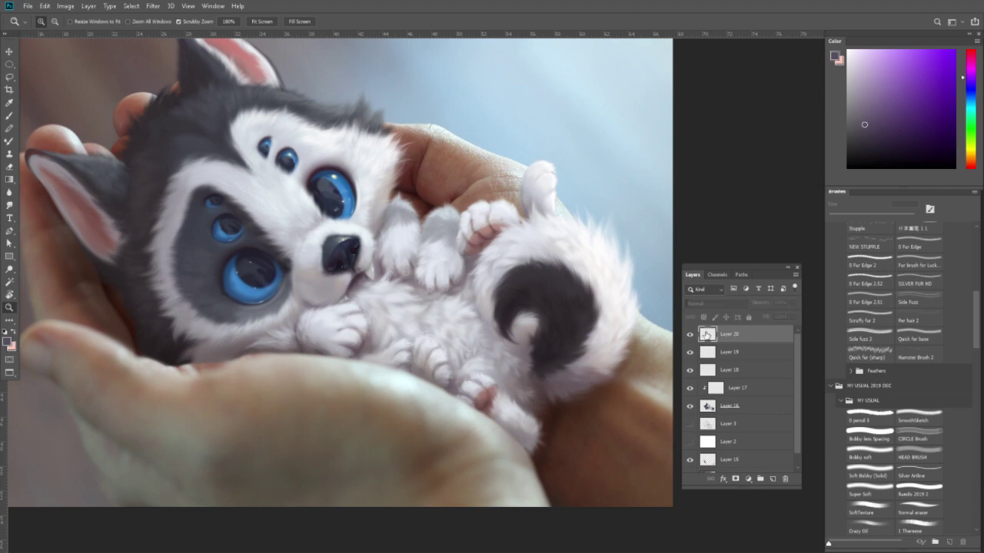
# Paint darker purple-grey claw tips on the raised paw's toes.
pyautogui.click(552, 155)
pyautogui.press('b')
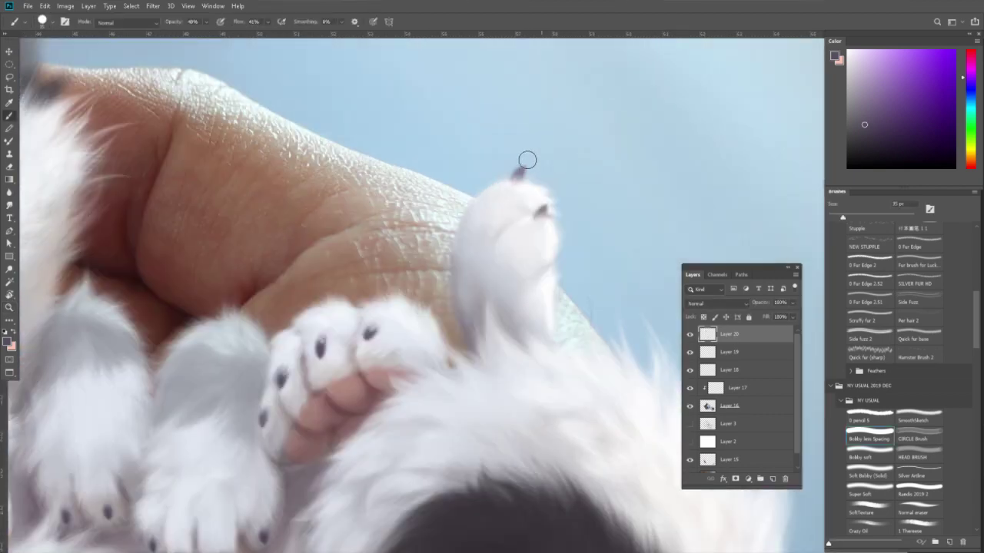
pyautogui.click(884, 81)
pyautogui.moveTo(969, 65); pyautogui.dragTo(970, 49)
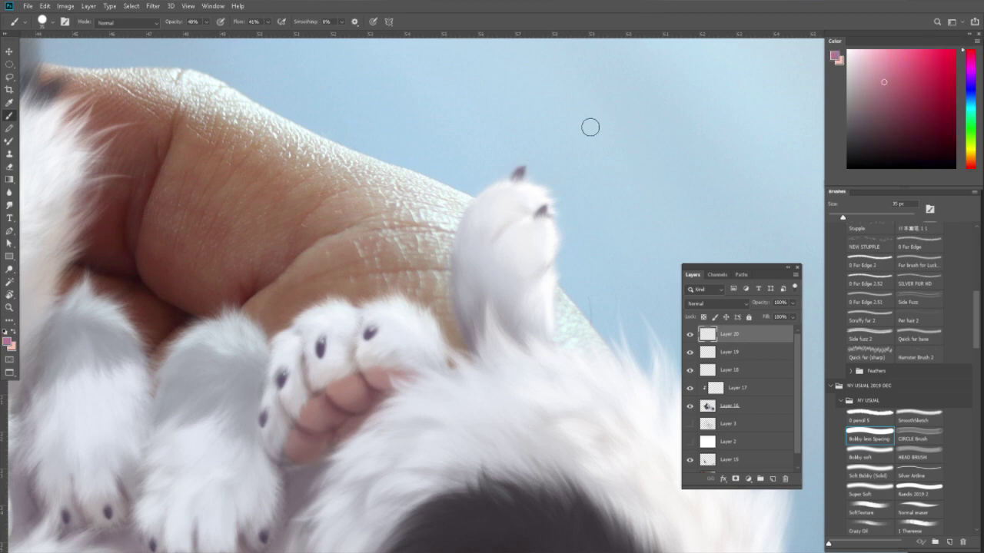
pyautogui.moveTo(520, 168); pyautogui.dragTo(534, 171)
pyautogui.keyDown('alt'); pyautogui.click(521, 170); pyautogui.keyUp('alt')
pyautogui.moveTo(543, 205); pyautogui.dragTo(545, 215)
# Zoom in on the belly paws and paint a small dark claw mark on the first paw.
pyautogui.press('z')
pyautogui.keyDown('alt'); pyautogui.click(554, 241); pyautogui.keyUp('alt')
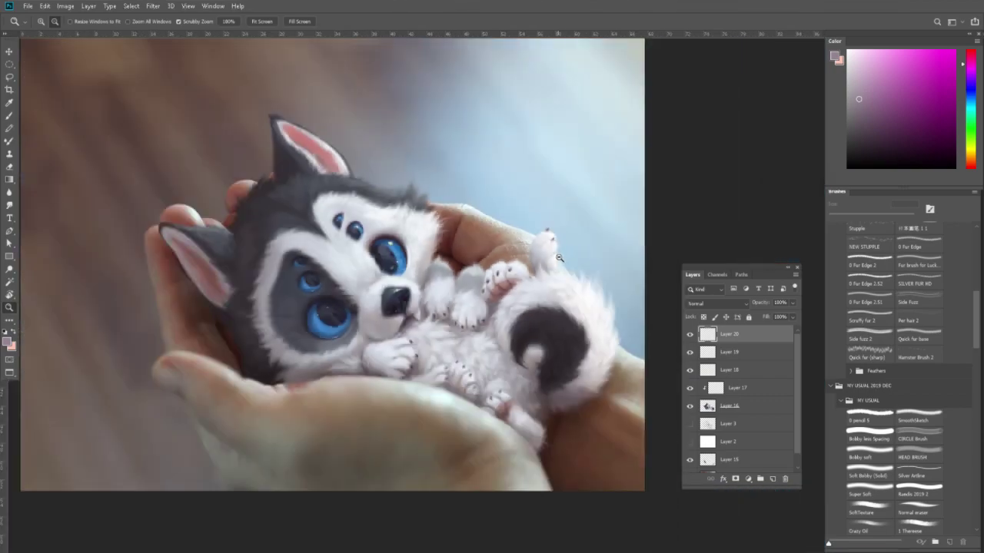
pyautogui.click(544, 348)
pyautogui.click(500, 354)
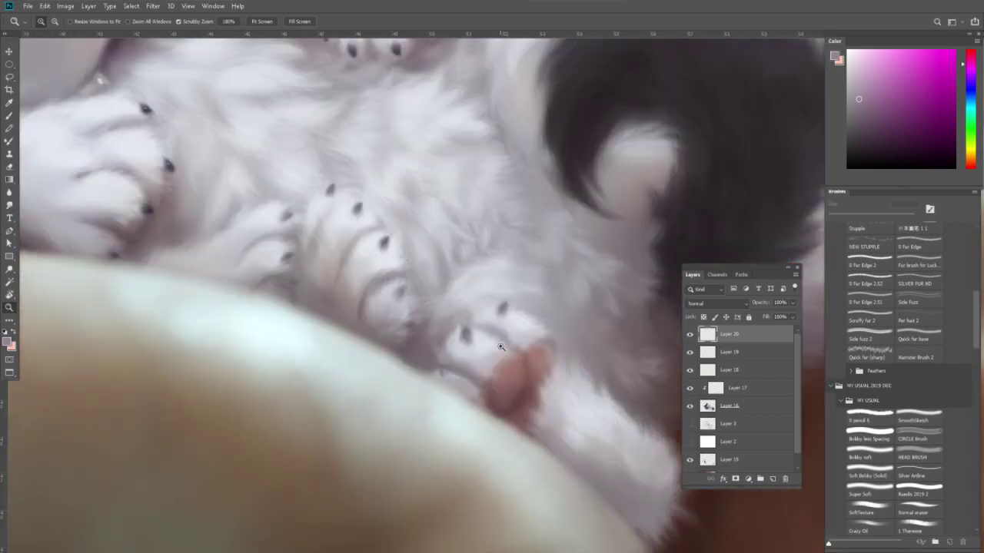
pyautogui.press('b')
pyautogui.keyDown('alt'); pyautogui.click(714, 184); pyautogui.keyUp('alt')
pyautogui.press('z')
pyautogui.click(496, 332)
pyautogui.press('b')
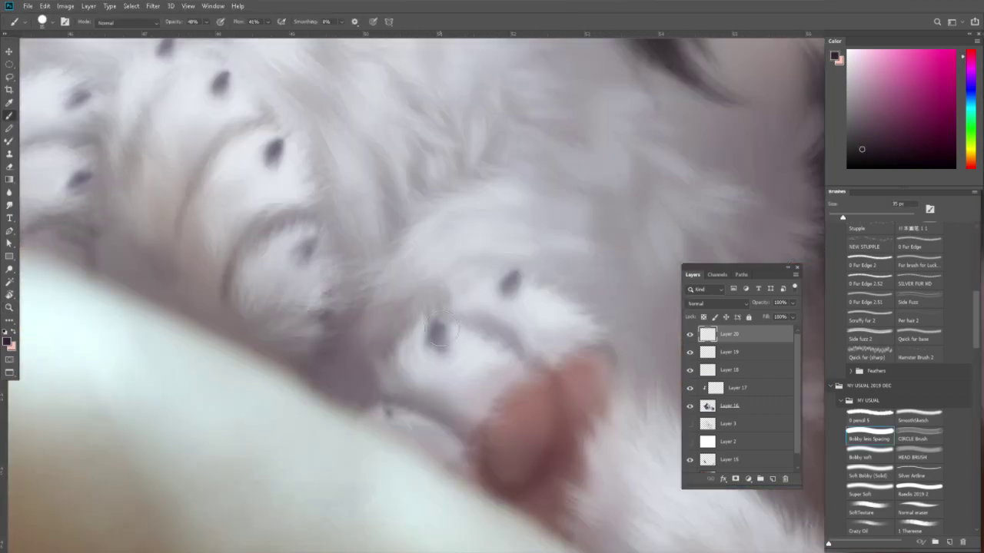
pyautogui.keyDown('alt'); pyautogui.click(441, 336); pyautogui.keyUp('alt')
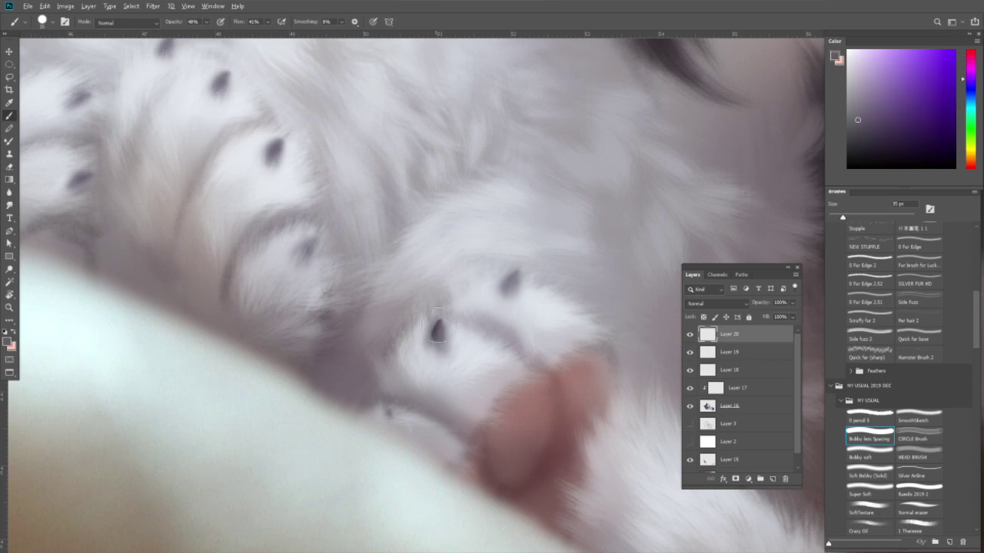
pyautogui.keyDown('alt'); pyautogui.click(436, 322); pyautogui.keyUp('alt')
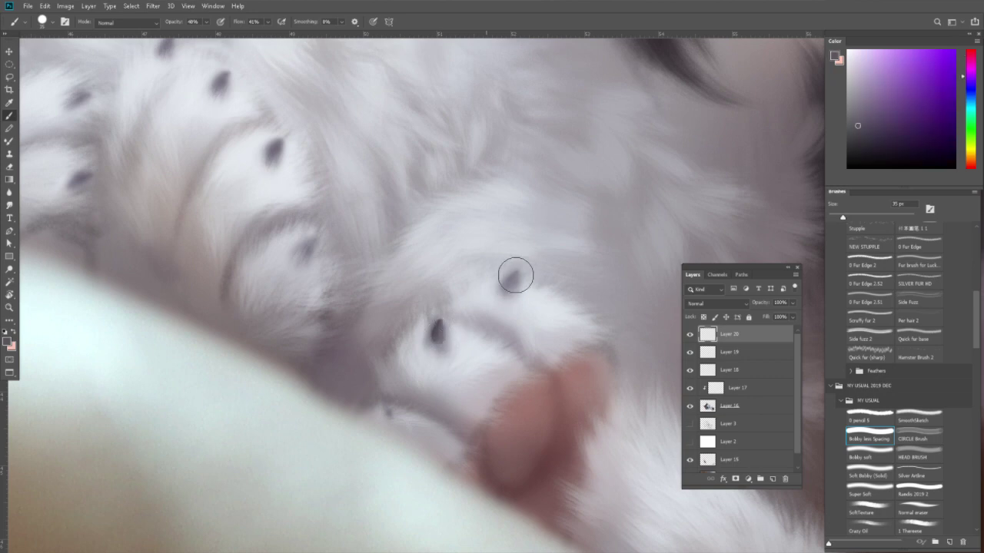
pyautogui.moveTo(393, 412); pyautogui.dragTo(385, 418)
# Darken two claws on the neighbouring curled belly paws with sampled darker tones.
pyautogui.keyDown('alt'); pyautogui.click(378, 406); pyautogui.keyUp('alt')
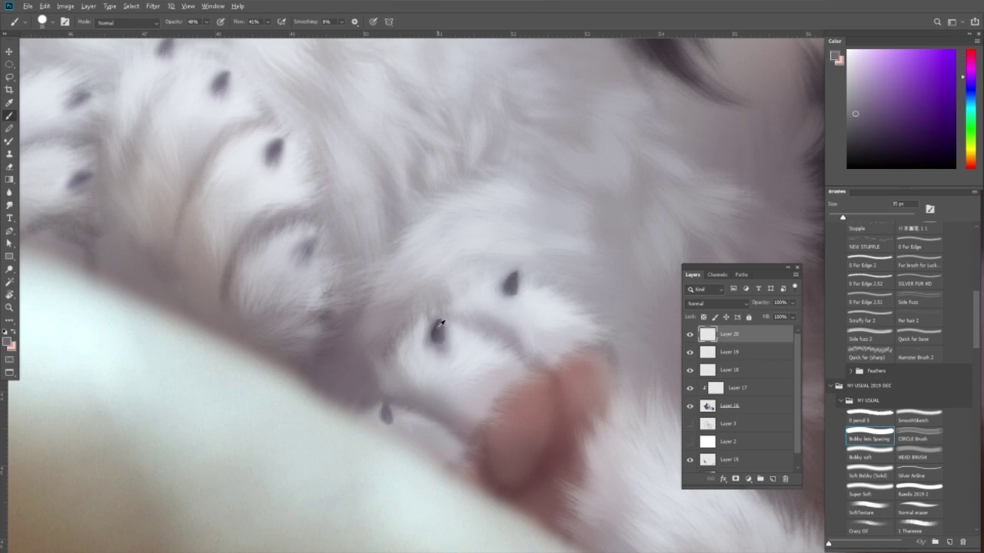
pyautogui.moveTo(322, 261); pyautogui.dragTo(472, 385)
pyautogui.keyDown('alt'); pyautogui.click(448, 256); pyautogui.keyUp('alt')
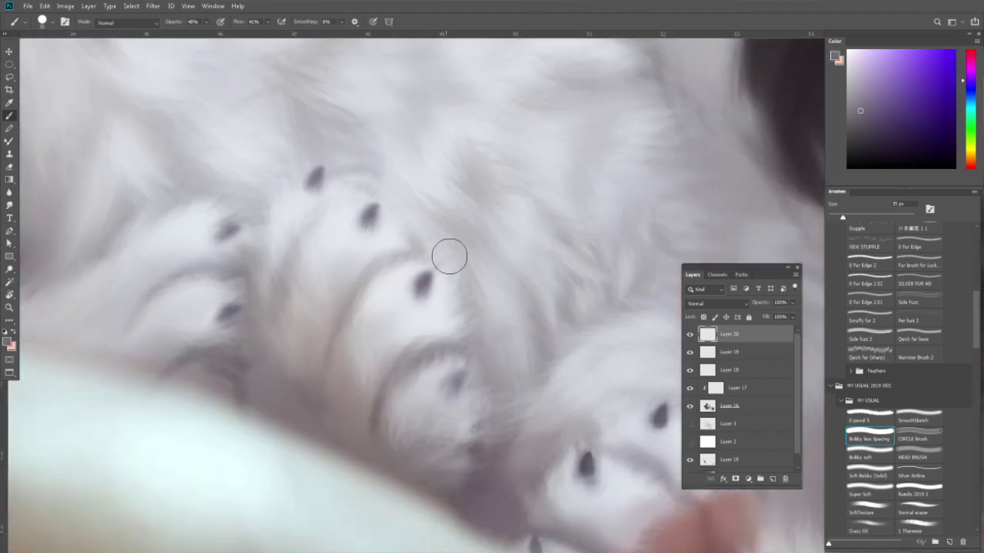
pyautogui.click(424, 278)
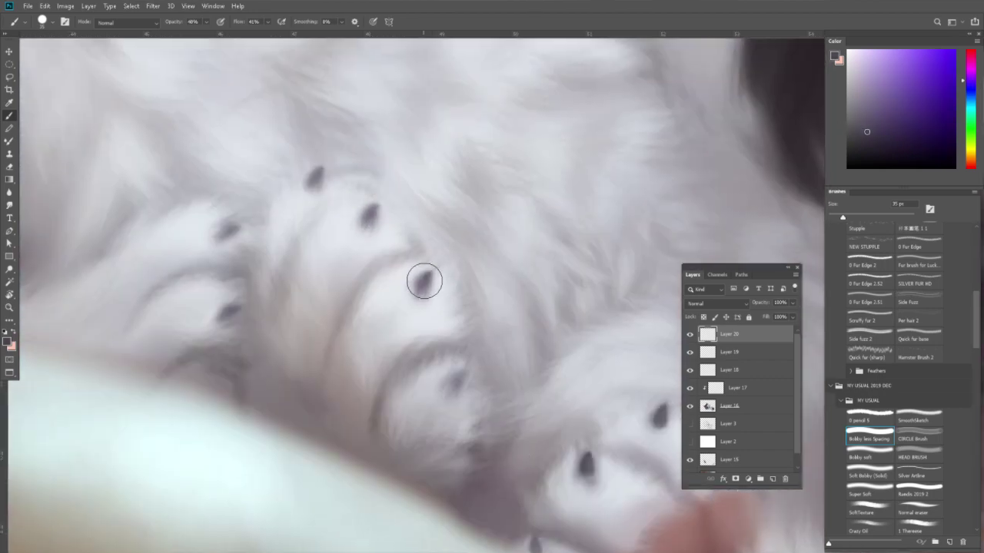
pyautogui.moveTo(374, 206); pyautogui.dragTo(417, 295)
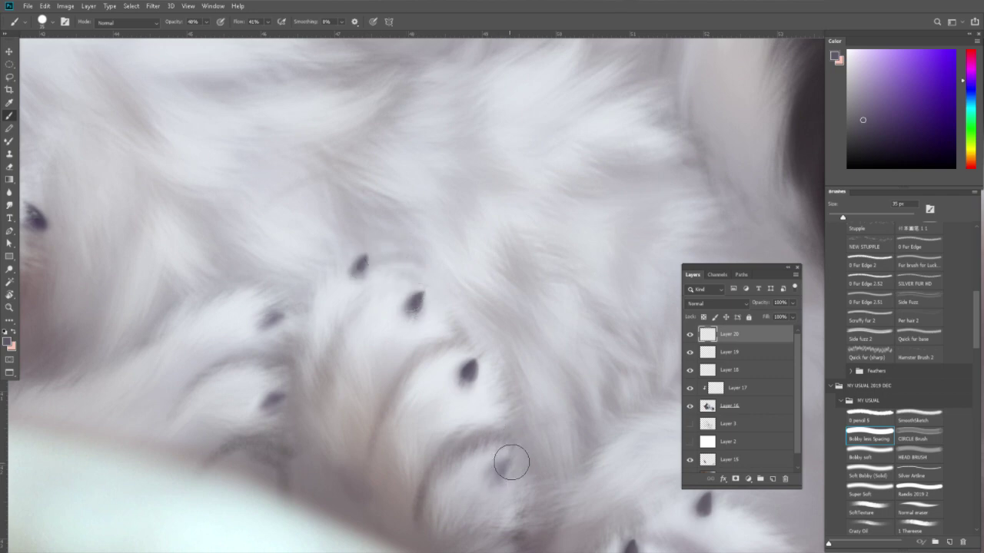
pyautogui.moveTo(307, 394)
pyautogui.mouseDown()
pyautogui.moveTo(510, 387)
pyautogui.moveTo(472, 394)
pyautogui.mouseUp()
pyautogui.moveTo(480, 308); pyautogui.dragTo(469, 314)
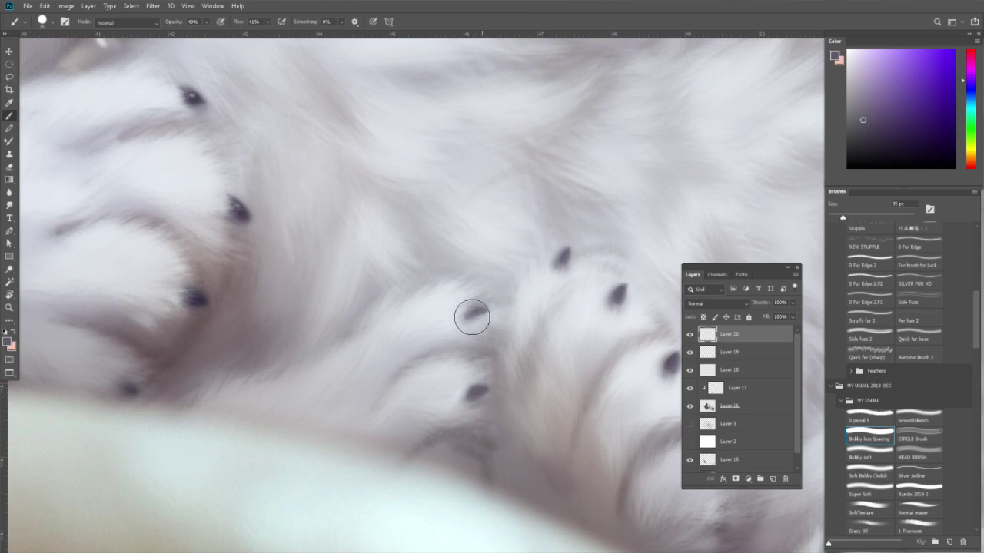
pyautogui.press('z')
pyautogui.keyDown('alt'); pyautogui.click(471, 313); pyautogui.keyUp('alt')
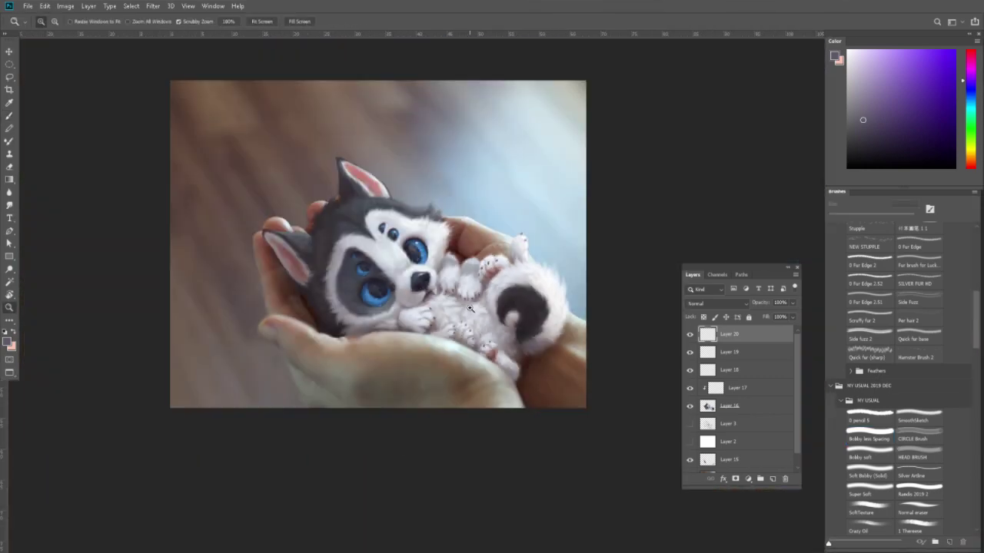
# Set the new Layer 21 to Multiply blend mode and pick a warm orange-brown colour.
pyautogui.click(515, 307)
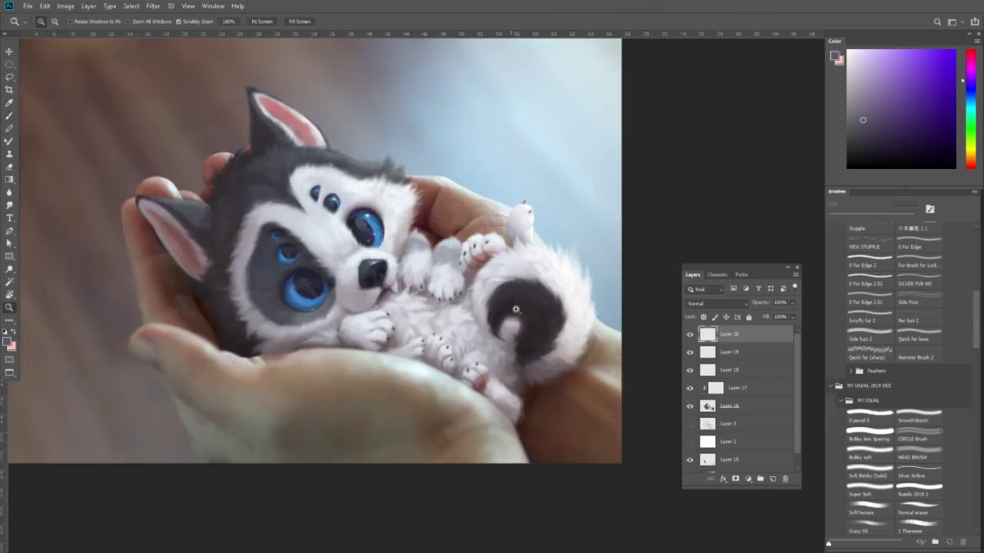
pyautogui.click(719, 303)
pyautogui.click(695, 308)
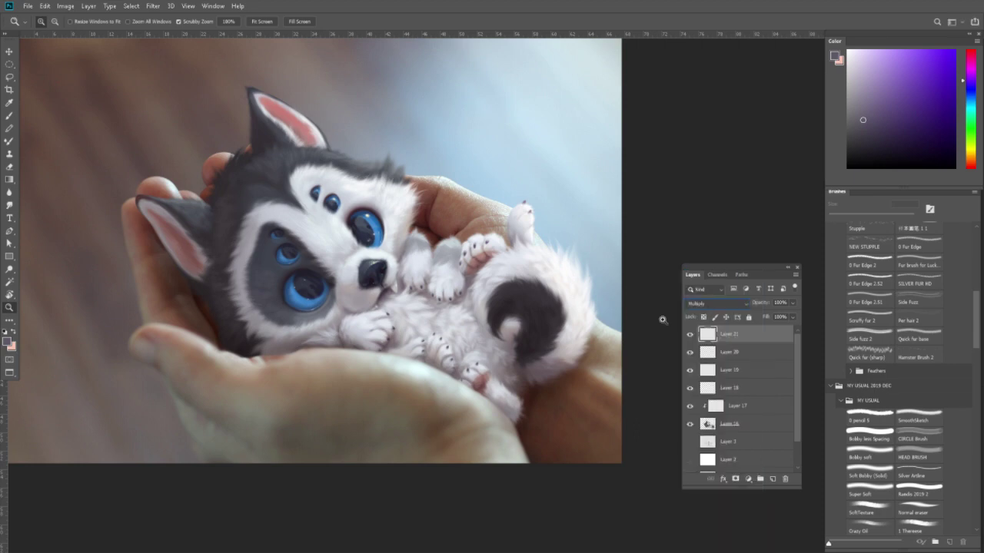
pyautogui.press('b')
pyautogui.keyDown('alt'); pyautogui.click(531, 367); pyautogui.keyUp('alt')
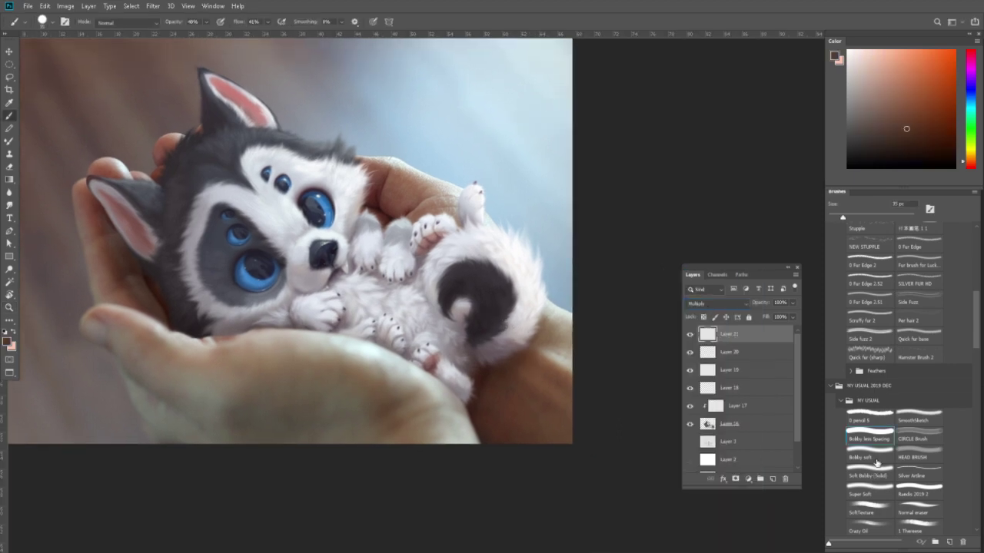
# Choose the Super Soft brush and settle its size at about 175 px.
pyautogui.click(876, 461)
pyautogui.click(879, 495)
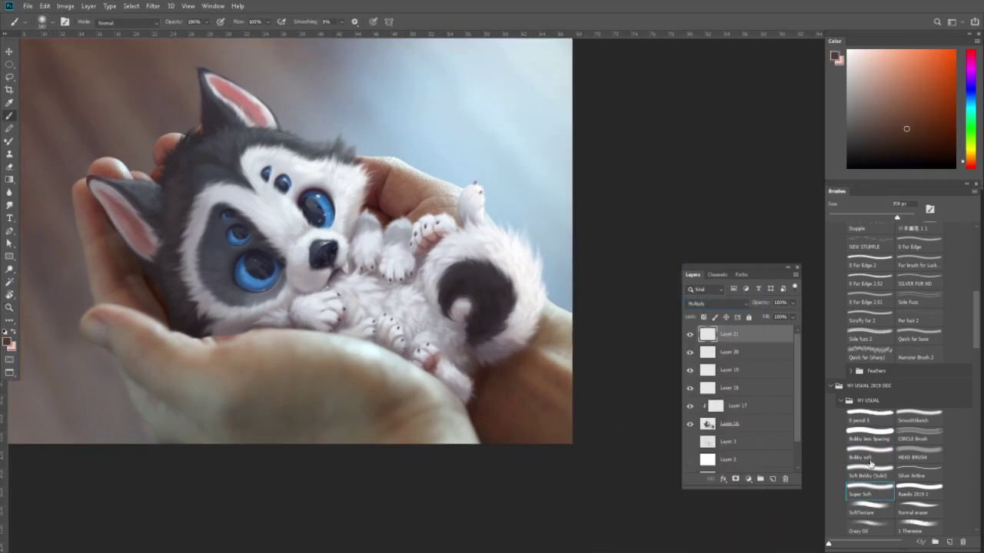
pyautogui.press('[')
pyautogui.press('[')
pyautogui.press('[')
pyautogui.press(']')
pyautogui.press(']')
pyautogui.press(']')
pyautogui.press(']')
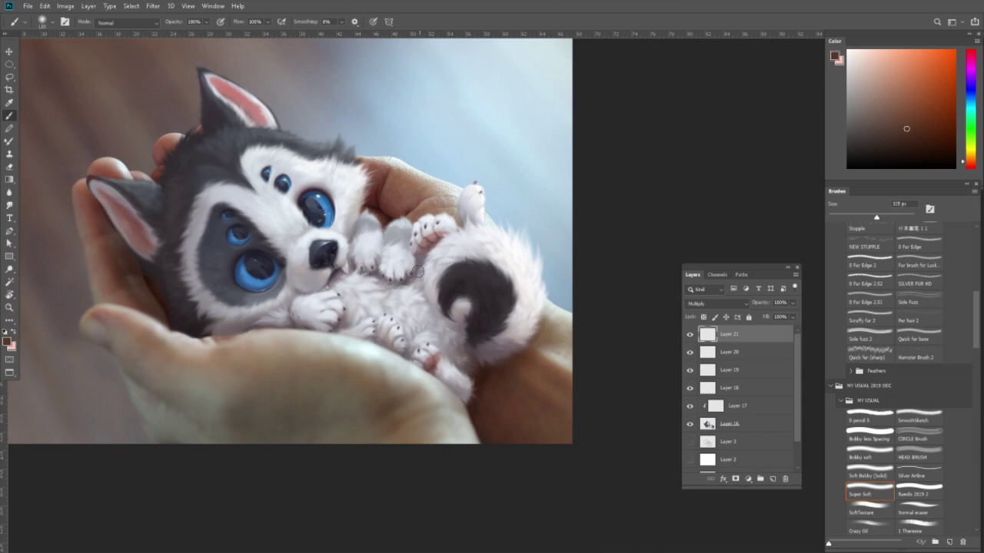
pyautogui.press(']')
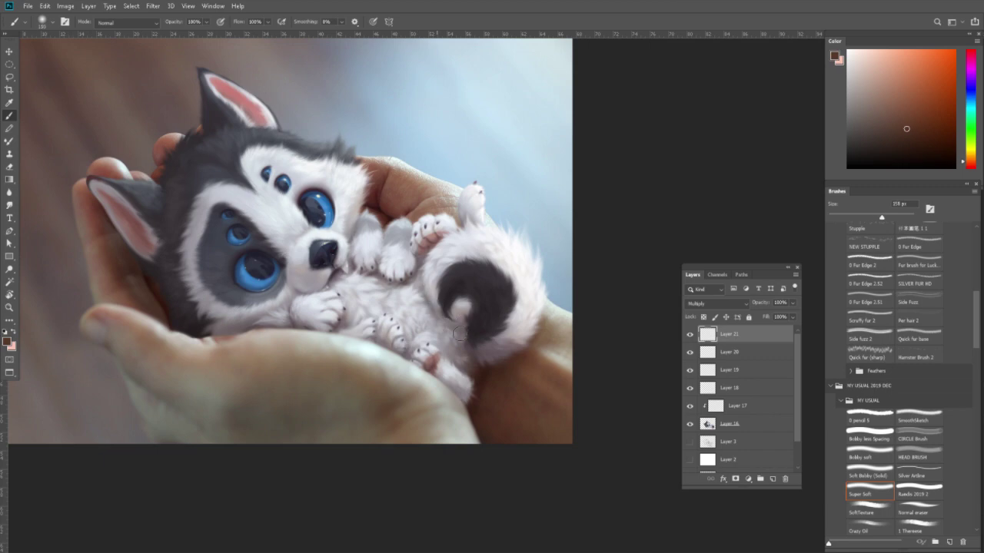
pyautogui.press(']')
pyautogui.press(']')
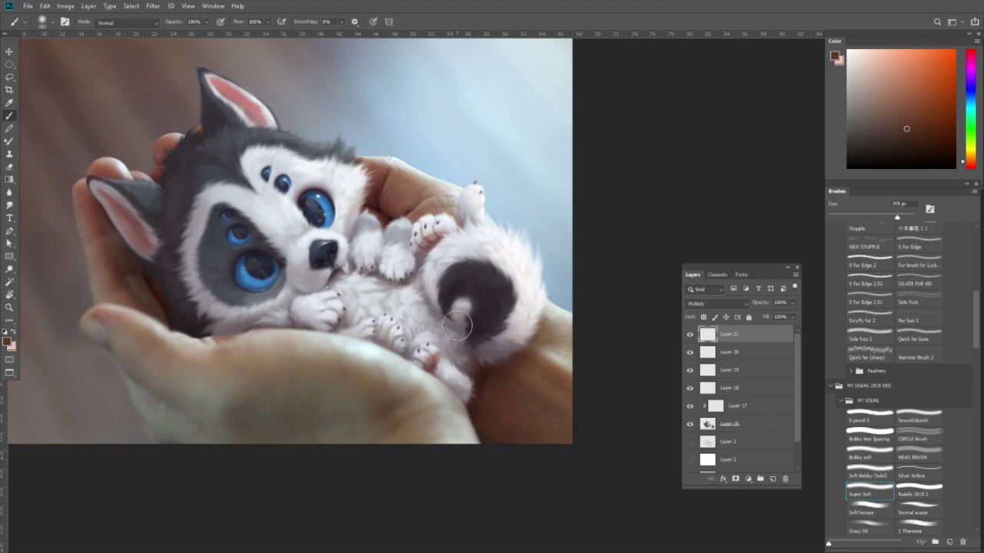
pyautogui.press('[')
pyautogui.press('[')
pyautogui.press('[')
pyautogui.press('[')
pyautogui.press('[')
pyautogui.press(']')
pyautogui.press(']')
pyautogui.press(']')
pyautogui.press(']')
pyautogui.press('[')
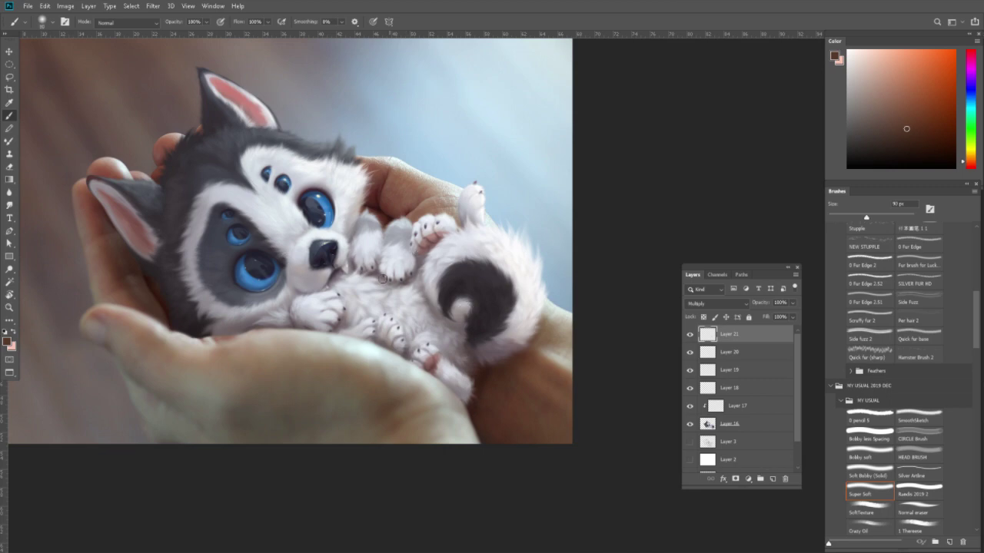
pyautogui.press('[')
pyautogui.press('[')
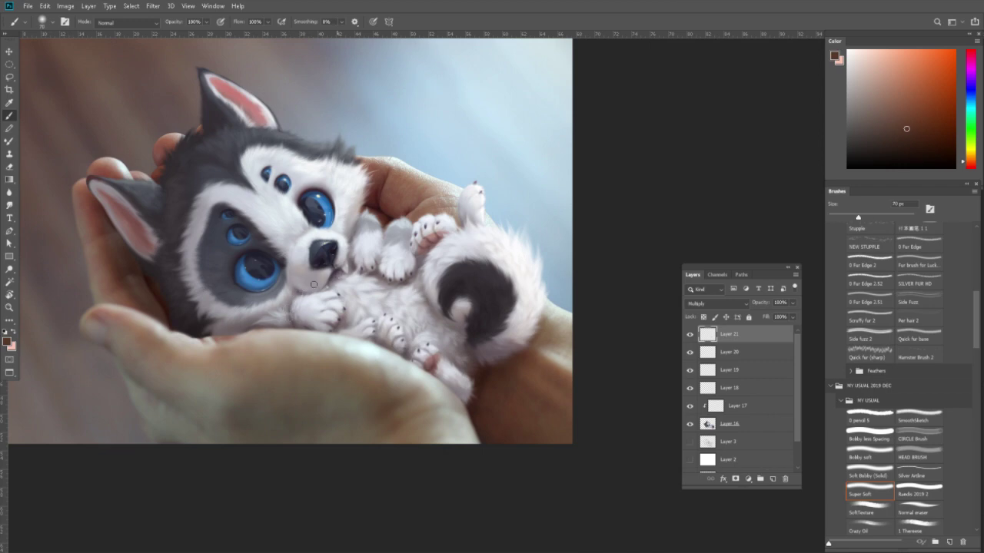
pyautogui.press(']')
pyautogui.press(']')
pyautogui.press(']')
pyautogui.press(']')
# Add Layer 22 with the 0 Fur Edge 2 brush and a dark purple-grey colour.
pyautogui.press('z')
pyautogui.keyDown('alt'); pyautogui.click(376, 285); pyautogui.keyUp('alt')
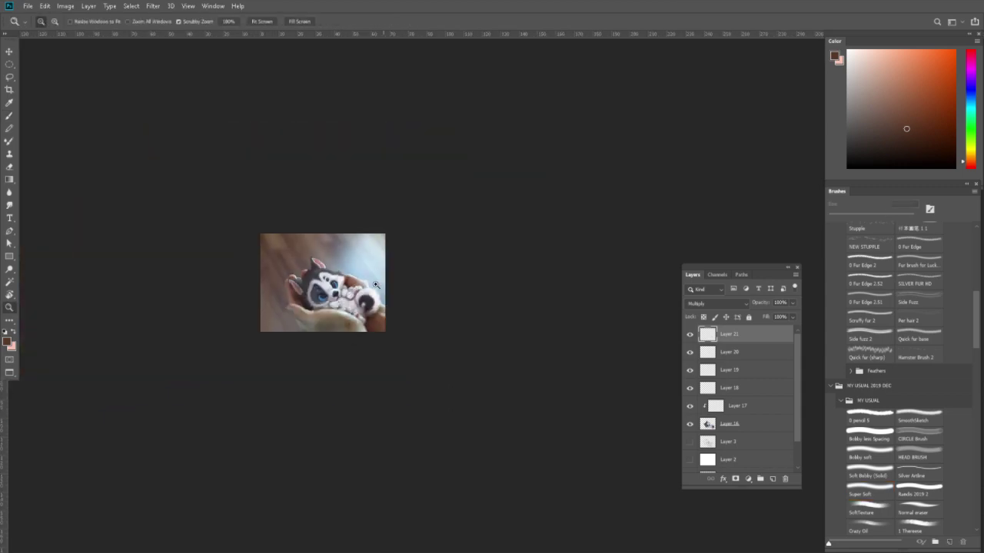
pyautogui.click(368, 294)
pyautogui.click(292, 243)
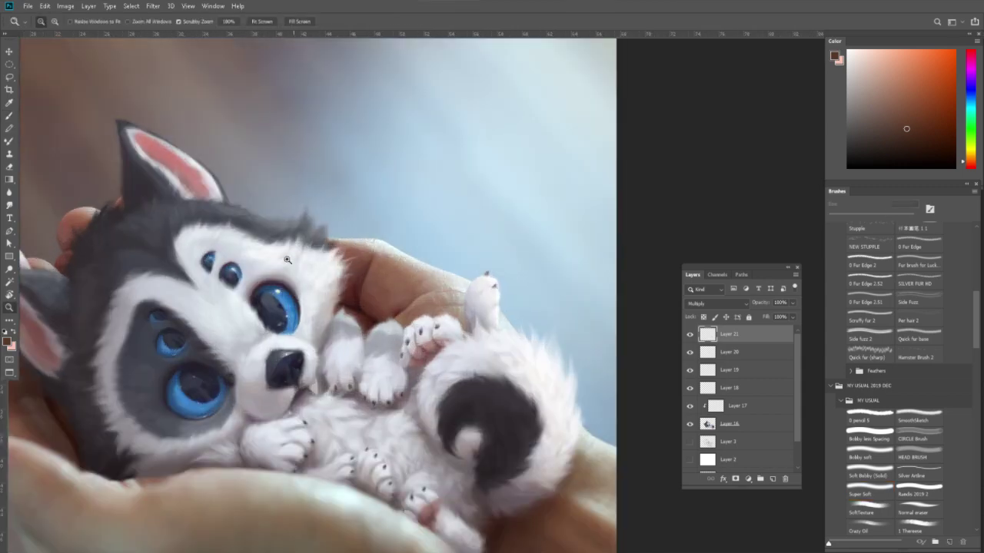
pyautogui.click(287, 260)
pyautogui.press('b')
pyautogui.click(772, 479)
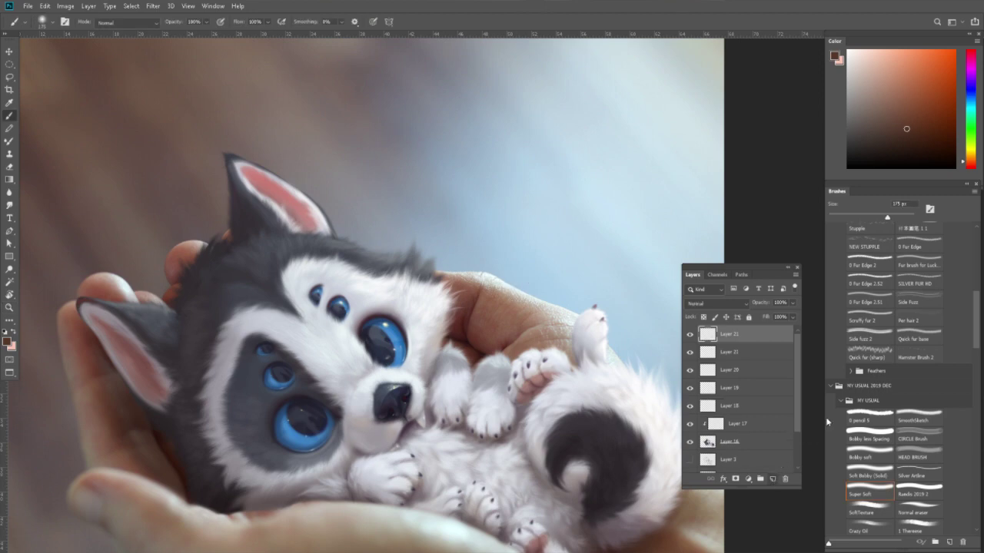
pyautogui.click(869, 265)
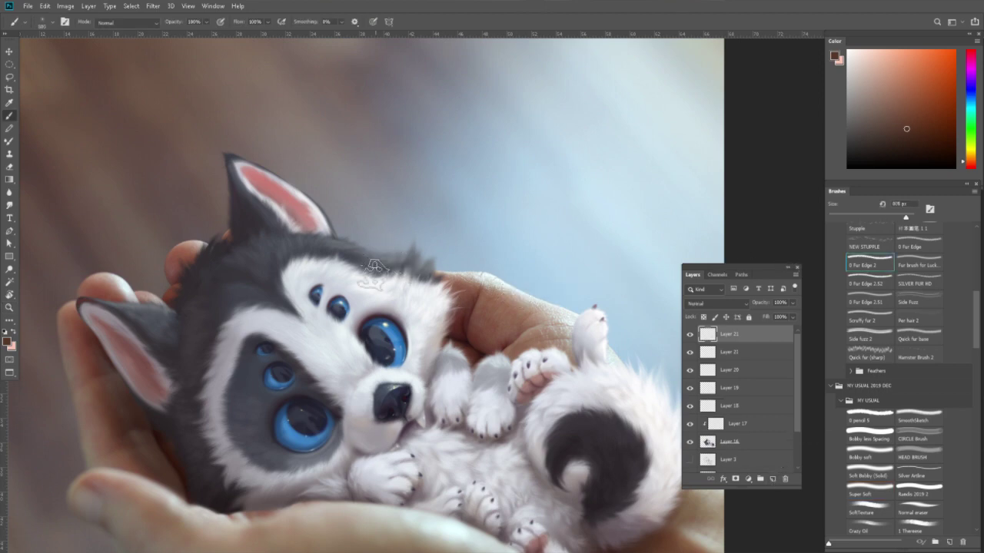
pyautogui.keyDown('alt'); pyautogui.click(254, 219); pyautogui.keyUp('alt')
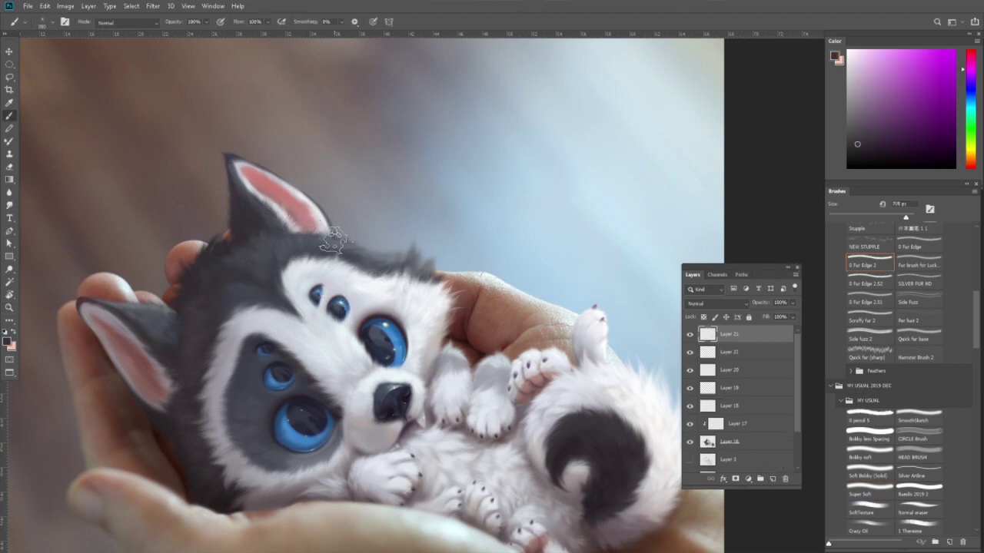
# Paint a thin dark hair over the ear, undo it, and recentre the view on the head.
pyautogui.moveTo(299, 282); pyautogui.dragTo(296, 146)
pyautogui.hotkey('ctrl', 'z')
pyautogui.moveTo(309, 248); pyautogui.dragTo(482, 167)
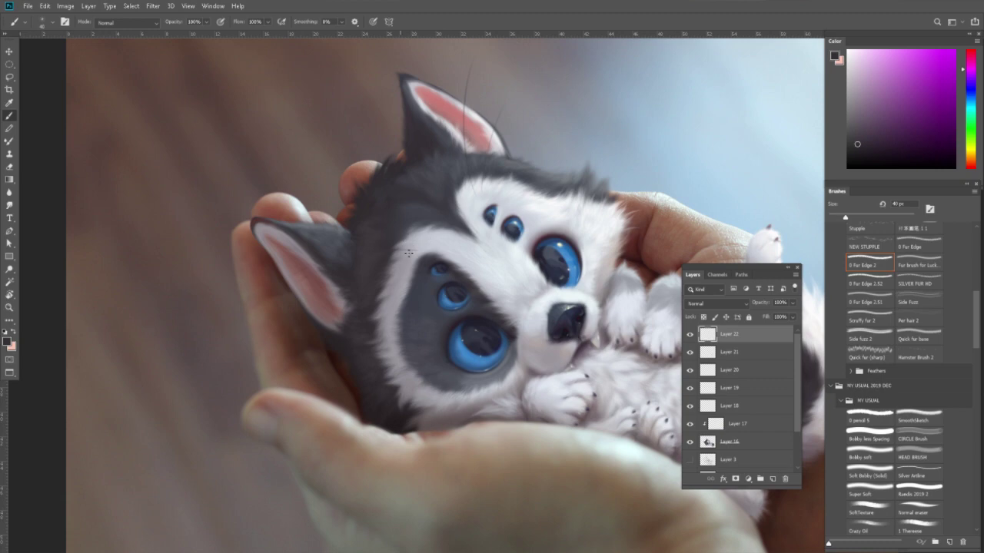
pyautogui.moveTo(469, 287); pyautogui.dragTo(315, 294)
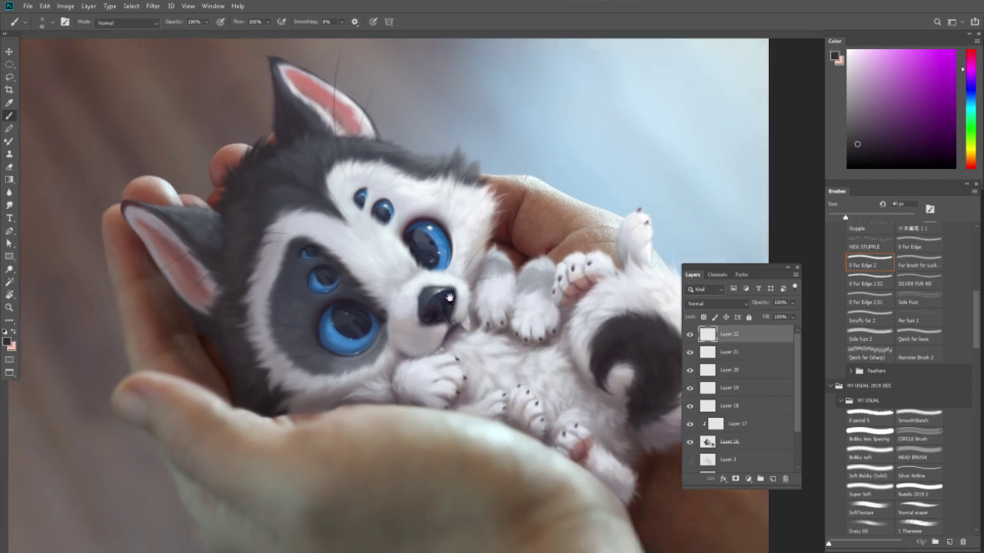
pyautogui.moveTo(377, 360); pyautogui.dragTo(412, 327)
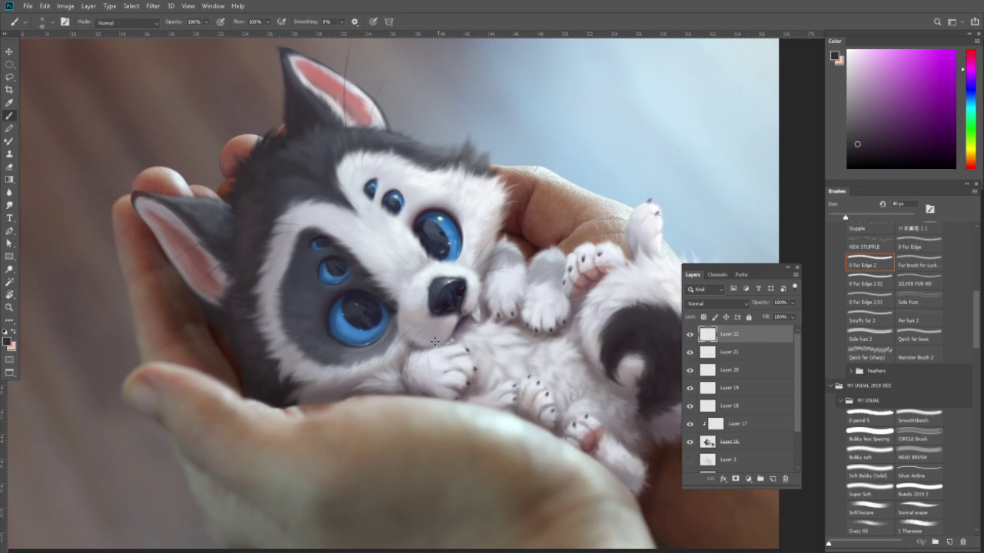
# Add Layer 23 and pick a near-white colour for background hairs.
pyautogui.press('z')
pyautogui.keyDown('alt'); pyautogui.click(581, 232); pyautogui.keyUp('alt')
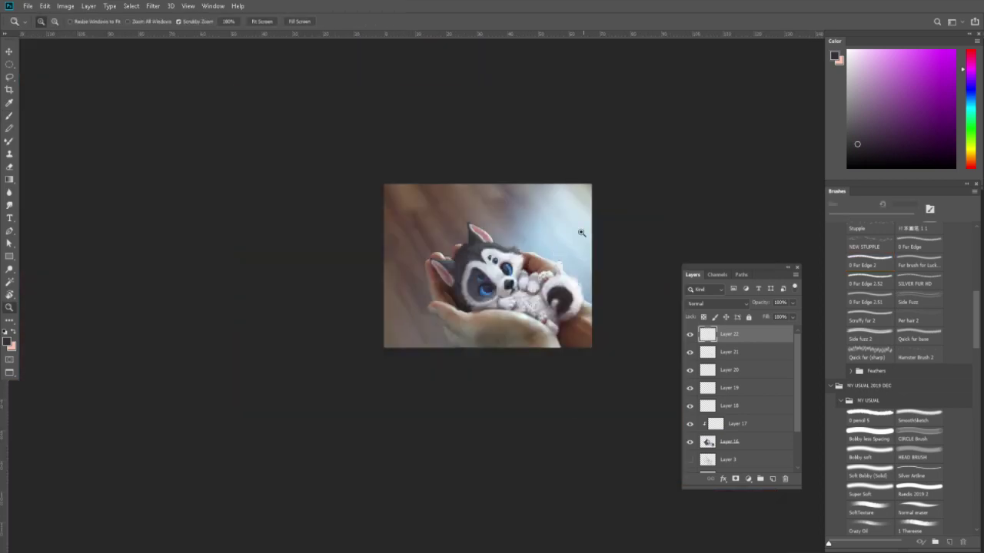
pyautogui.moveTo(529, 227); pyautogui.dragTo(539, 222)
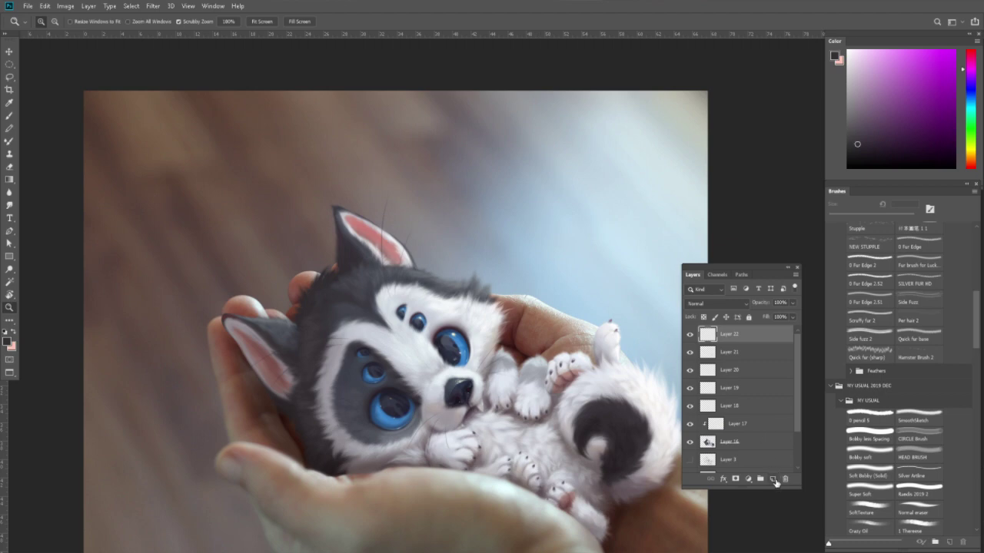
pyautogui.click(774, 480)
pyautogui.press('b')
pyautogui.keyDown('alt'); pyautogui.click(494, 309); pyautogui.keyUp('alt')
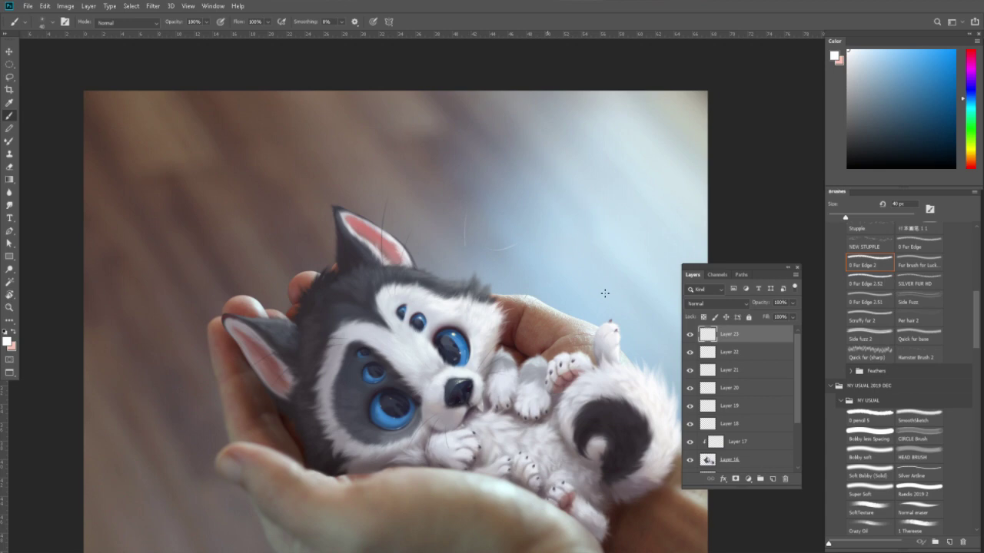
# Work across the pale background trying light purple and light blue, settling on pure white.
pyautogui.moveTo(470, 267); pyautogui.dragTo(532, 264)
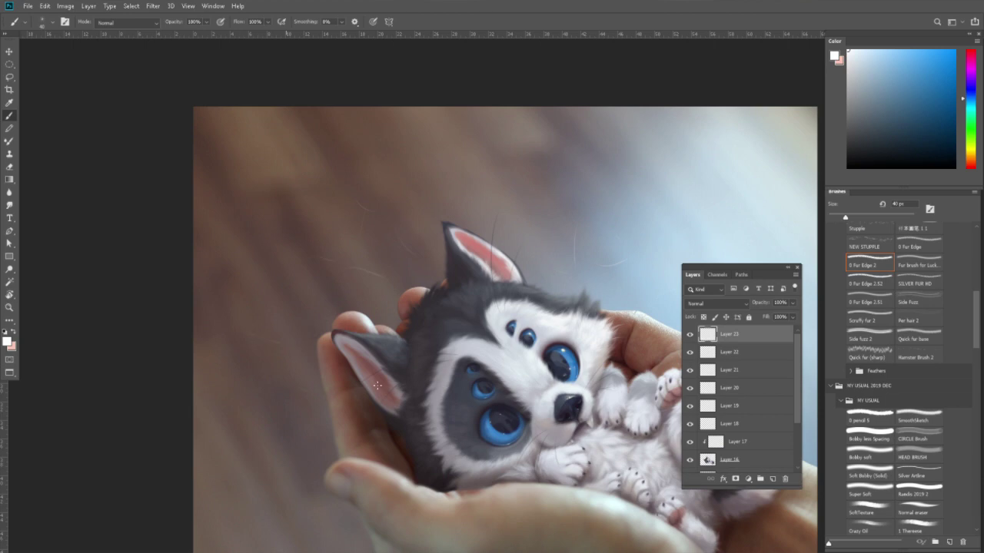
pyautogui.scroll(-2, 377, 385)
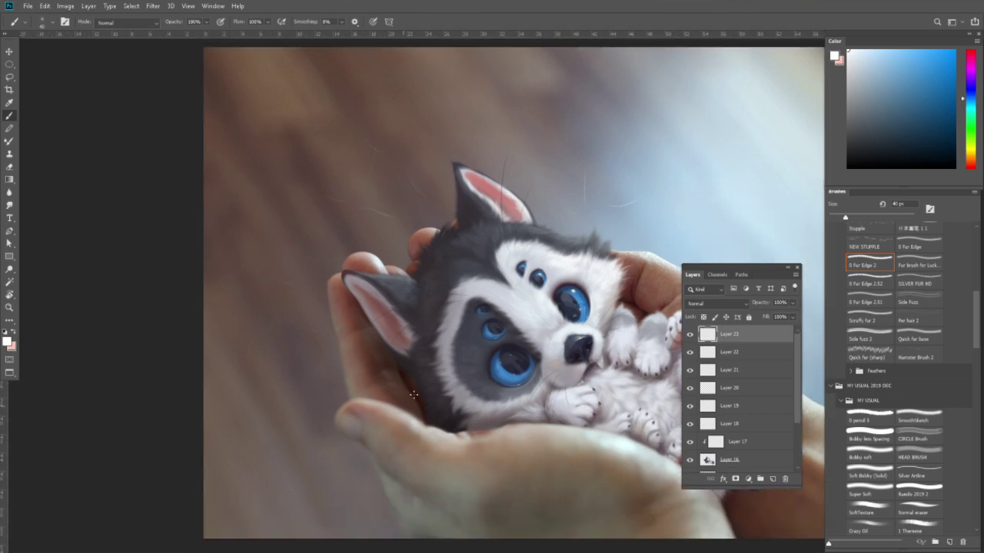
pyautogui.keyDown('alt'); pyautogui.click(411, 408); pyautogui.keyUp('alt')
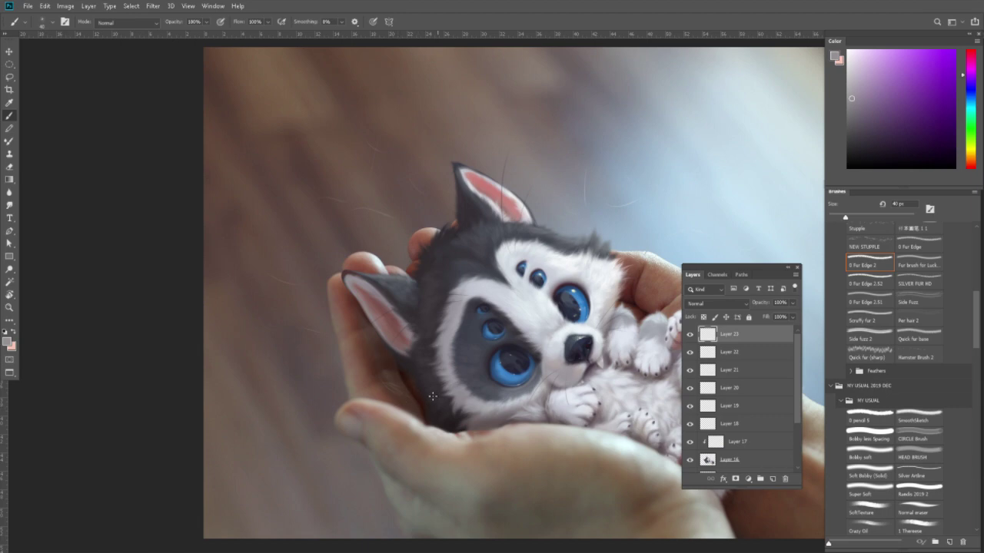
pyautogui.moveTo(602, 353); pyautogui.dragTo(470, 314)
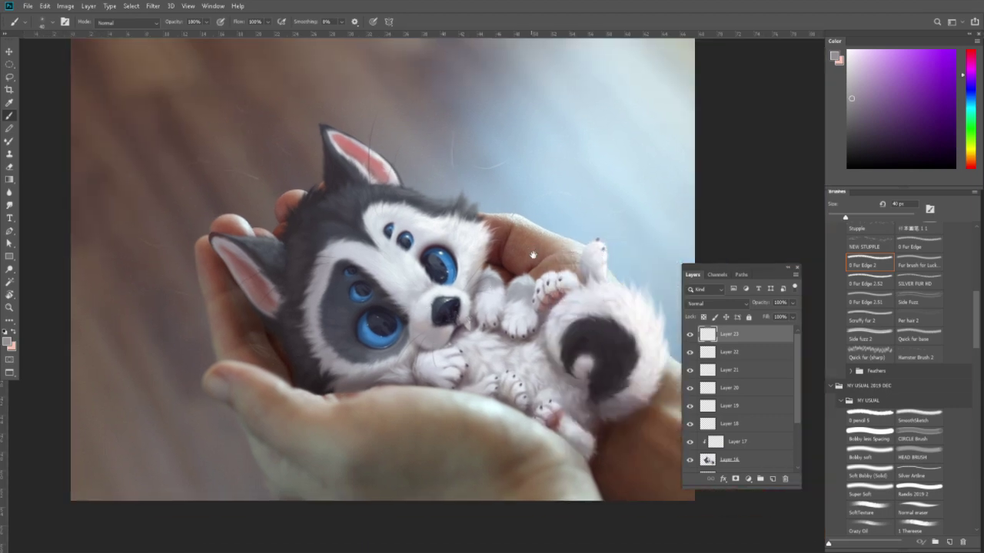
pyautogui.moveTo(533, 254); pyautogui.dragTo(513, 363)
pyautogui.keyDown('alt'); pyautogui.click(607, 194); pyautogui.keyUp('alt')
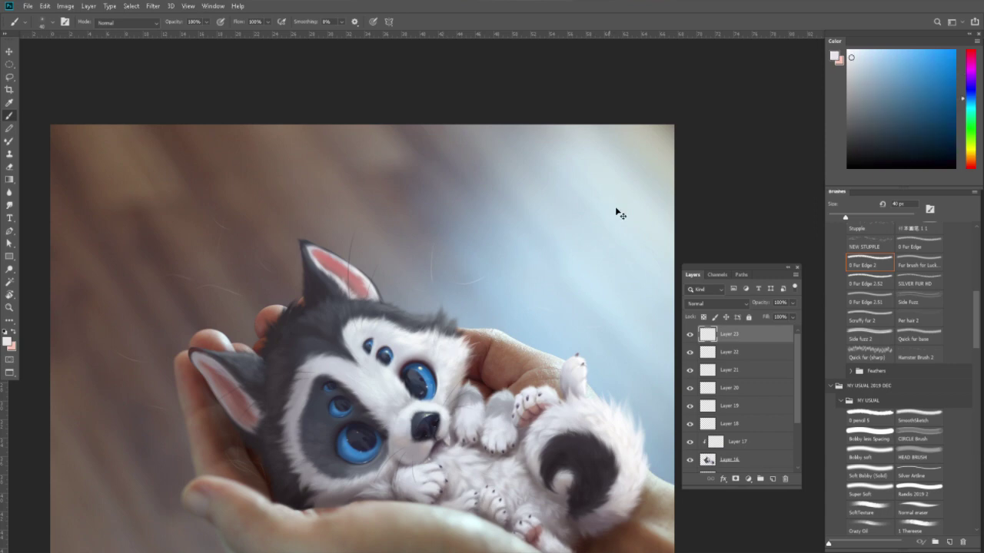
pyautogui.moveTo(844, 89); pyautogui.dragTo(847, 50)
pyautogui.moveTo(627, 302); pyautogui.dragTo(542, 258)
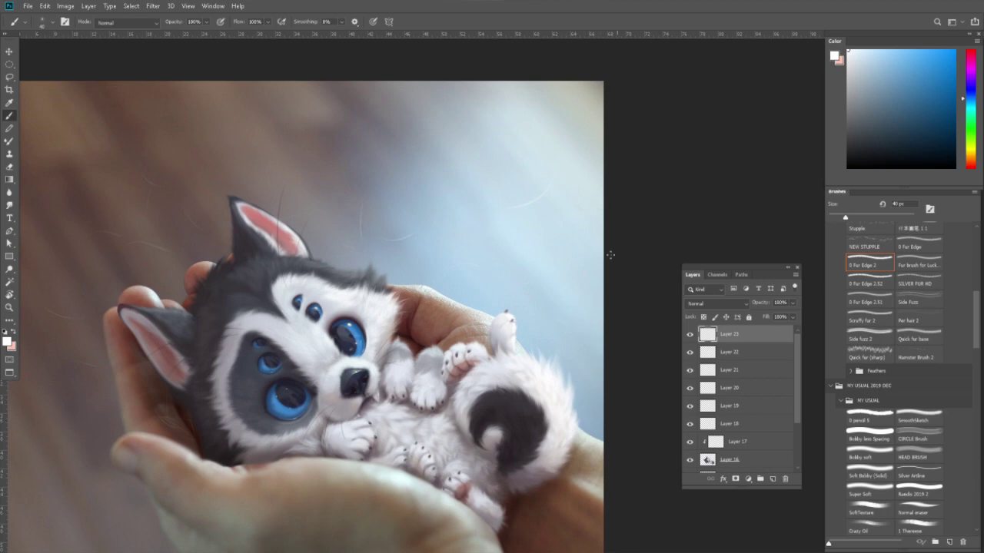
# Zoom in and out repeatedly to review the whole painting.
pyautogui.press('z')
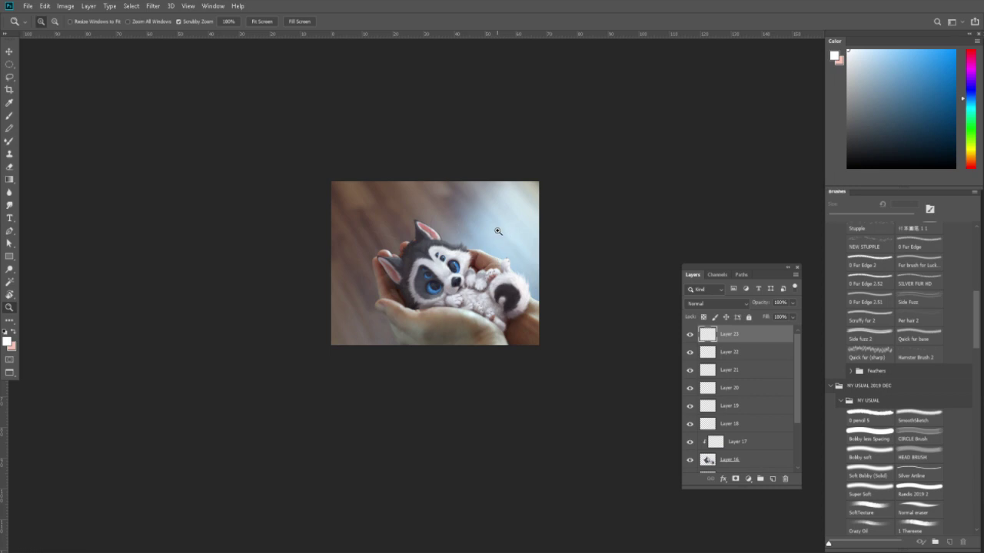
pyautogui.click(503, 232)
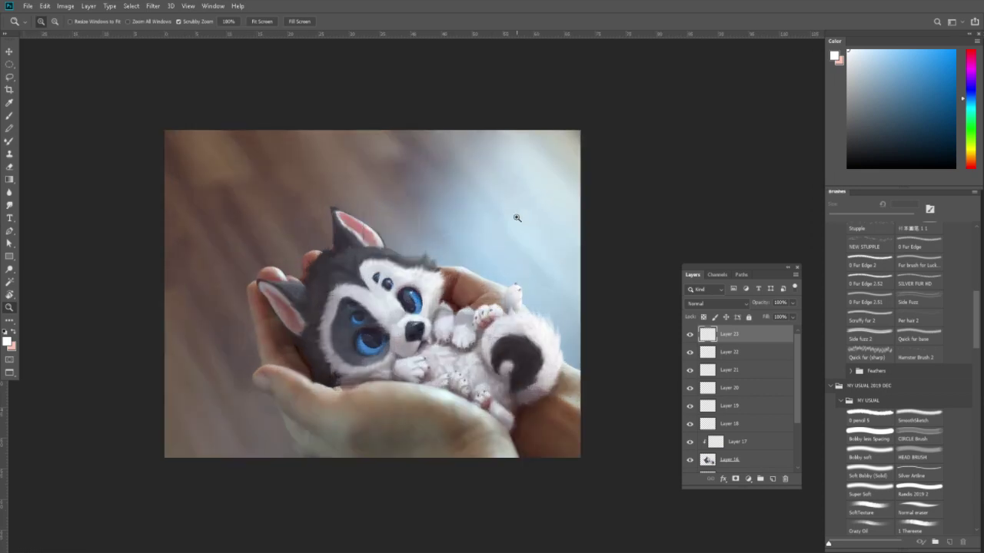
pyautogui.keyDown('alt'); pyautogui.click(545, 352); pyautogui.keyUp('alt')
pyautogui.click(410, 404)
pyautogui.click(522, 373)
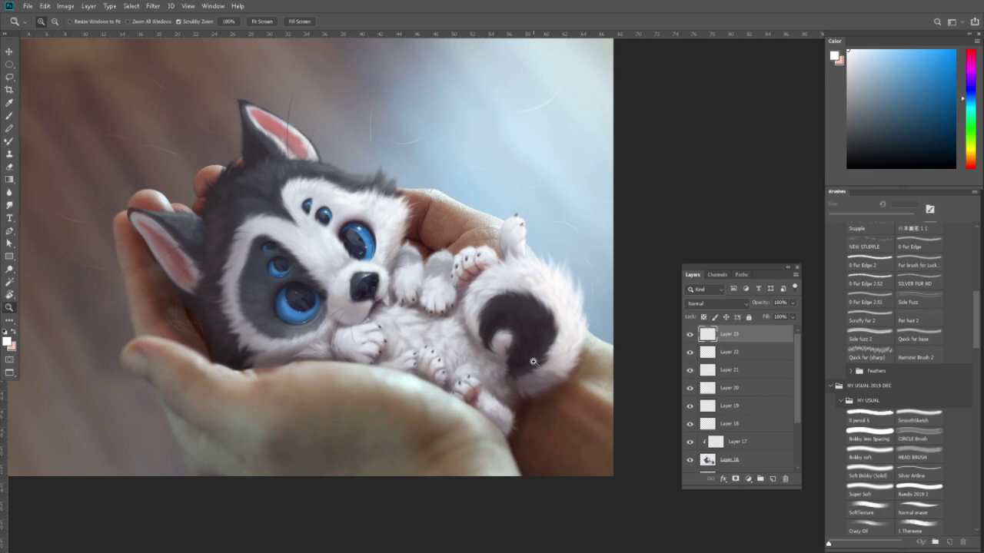
pyautogui.keyDown('alt'); pyautogui.click(469, 290); pyautogui.keyUp('alt')
pyautogui.click(477, 296)
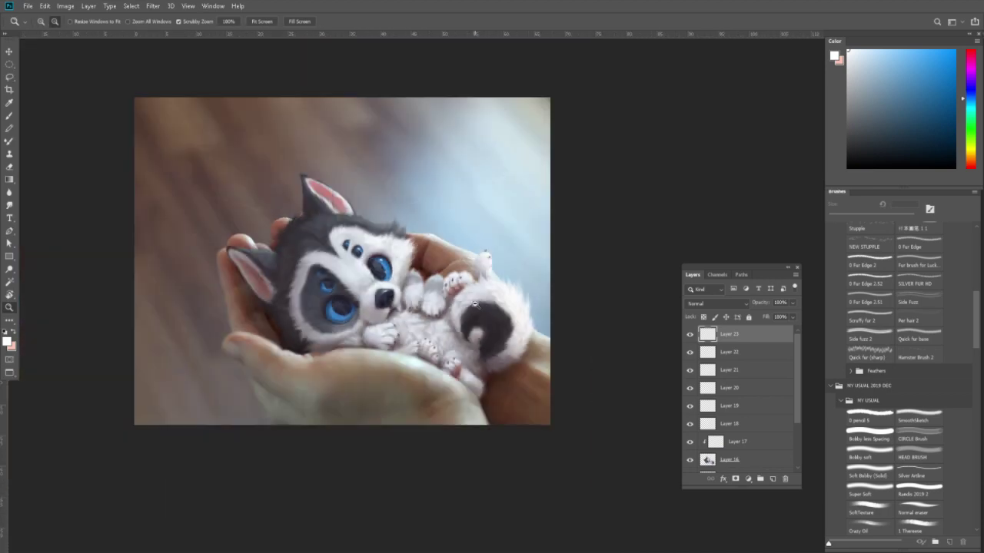
pyautogui.keyDown('alt'); pyautogui.click(475, 292); pyautogui.keyUp('alt')
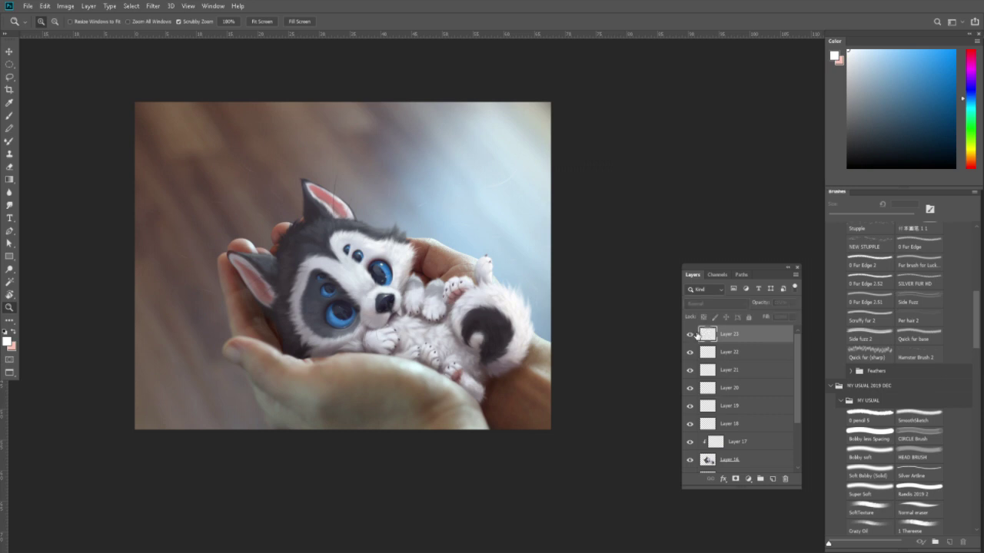
pyautogui.keyDown('alt'); pyautogui.click(509, 359); pyautogui.keyUp('alt')
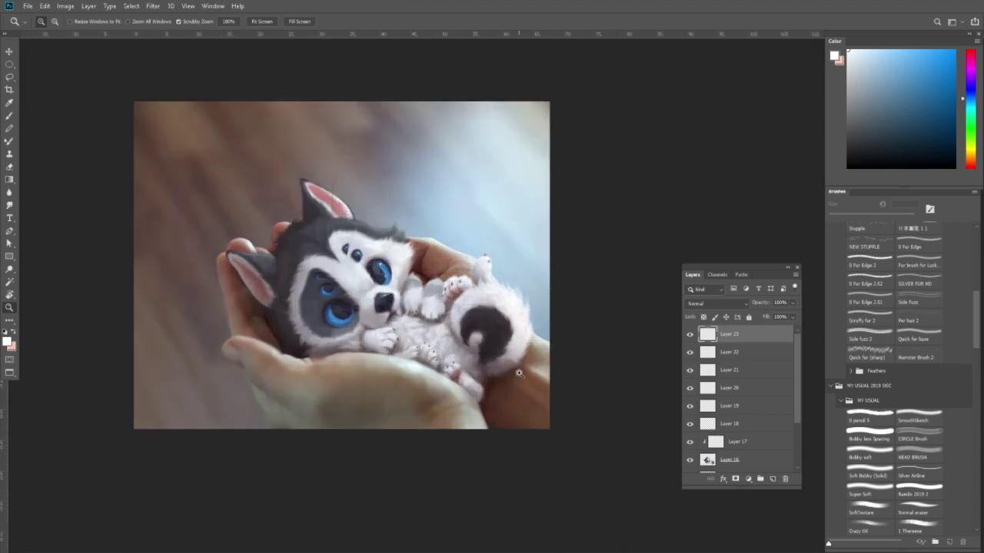
# Add Layer 24 with the fur-edge brush at about 208 px and sample light pink fur.
pyautogui.click(512, 373)
pyautogui.click(773, 478)
pyautogui.press('b')
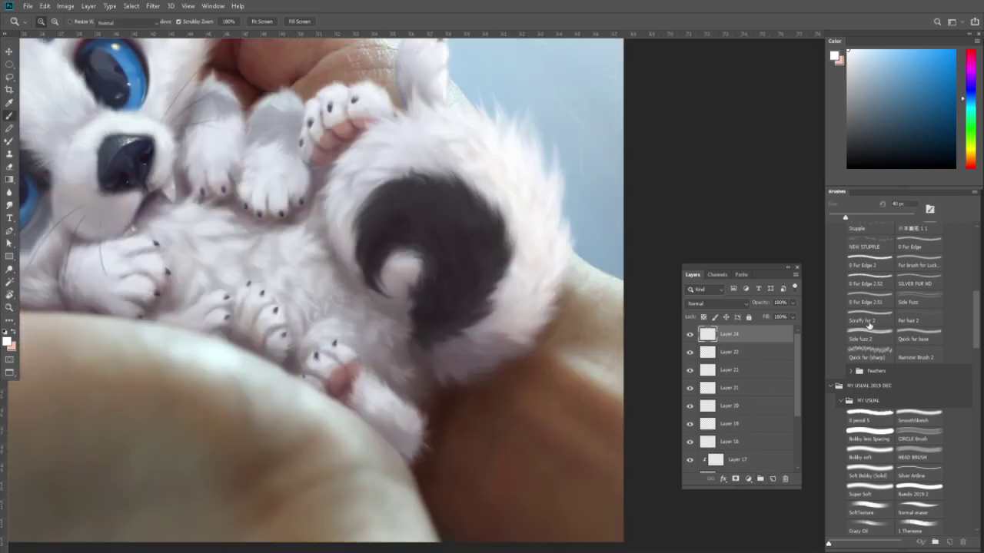
pyautogui.click(854, 265)
pyautogui.moveTo(845, 218); pyautogui.dragTo(892, 217)
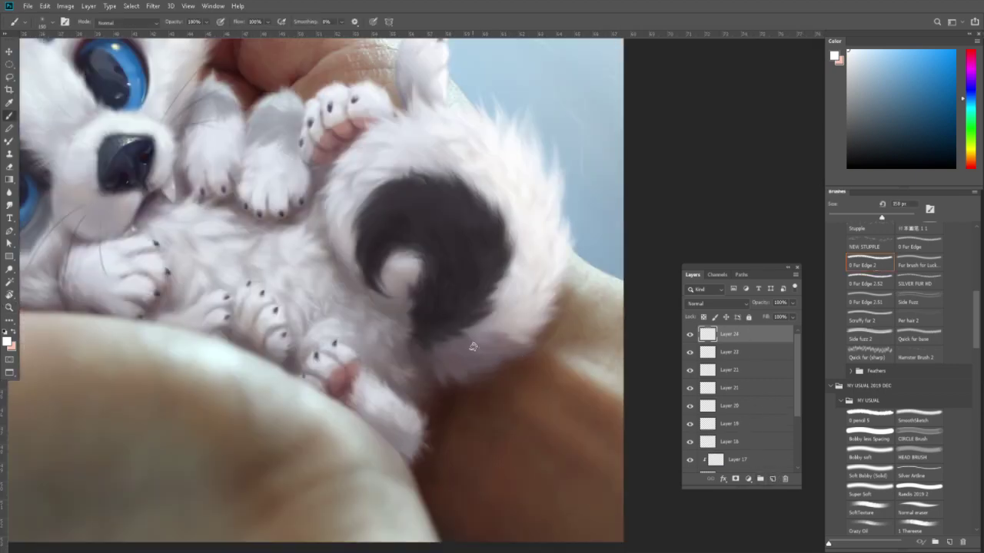
pyautogui.keyDown('alt'); pyautogui.click(460, 364); pyautogui.keyUp('alt')
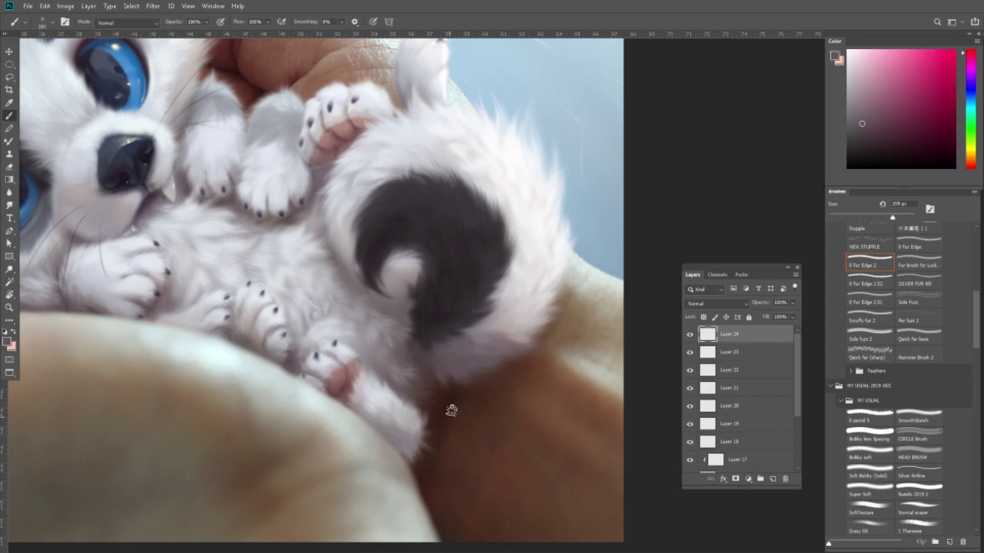
# Paint a short light fur wisp below the tail, redoing it once, and resample nearby fur tones.
pyautogui.moveTo(445, 384); pyautogui.dragTo(452, 416)
pyautogui.hotkey('ctrl', 'z')
pyautogui.moveTo(444, 380); pyautogui.dragTo(450, 398)
pyautogui.keyDown('alt'); pyautogui.click(444, 383); pyautogui.keyUp('alt')
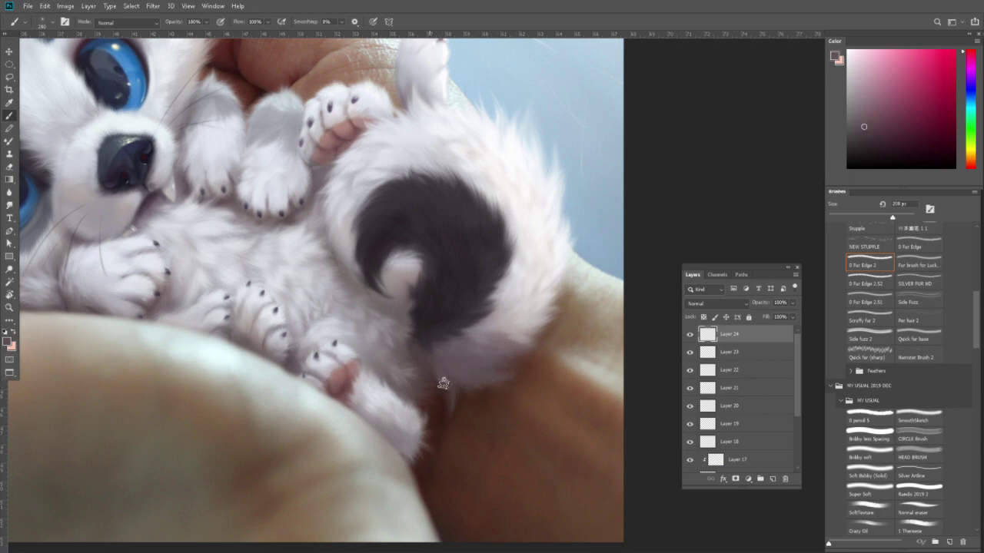
pyautogui.keyDown('alt'); pyautogui.click(413, 390); pyautogui.keyUp('alt')
pyautogui.keyDown('alt'); pyautogui.click(415, 397); pyautogui.keyUp('alt')
pyautogui.press('z')
pyautogui.moveTo(431, 395); pyautogui.dragTo(376, 361)
# Zoom in on the head and sample orange, brownish-red, peach skin and dark fur tones.
pyautogui.hotkey('ctrl', '1')
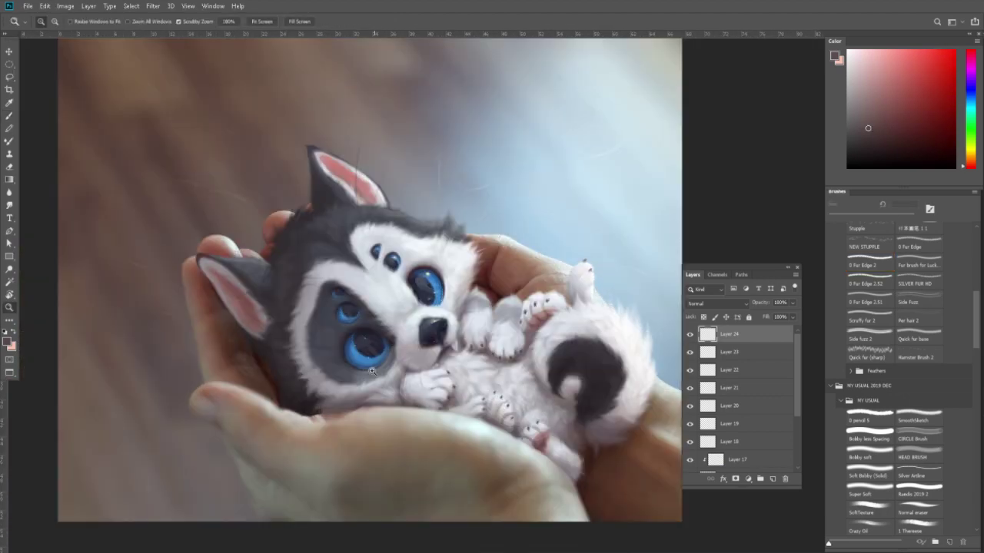
pyautogui.click(289, 376)
pyautogui.press('b')
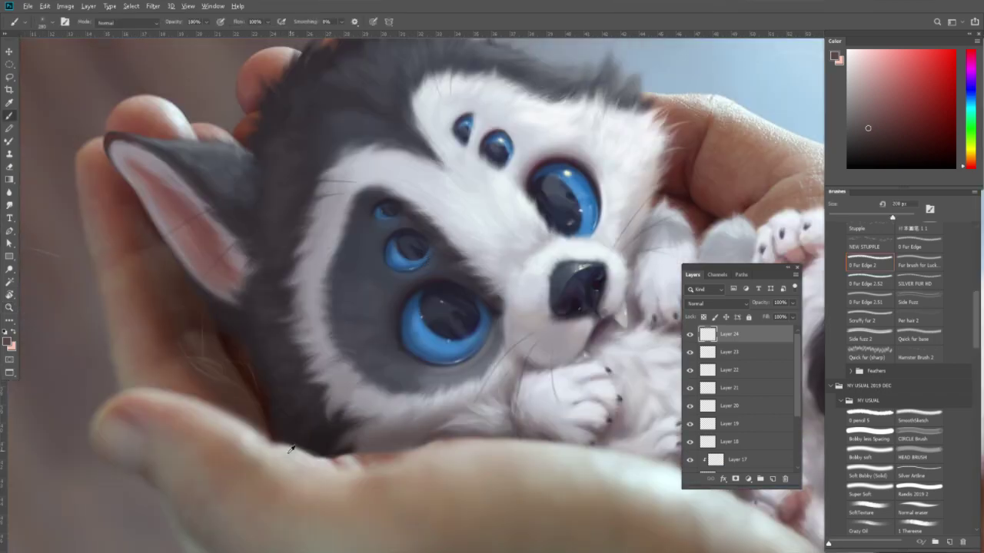
pyautogui.keyDown('alt'); pyautogui.click(273, 442); pyautogui.keyUp('alt')
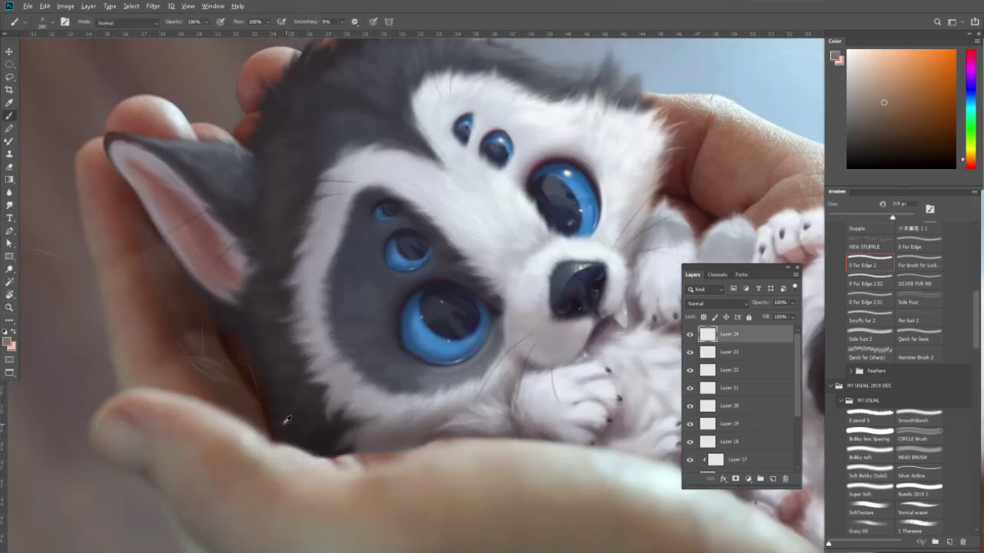
pyautogui.keyDown('alt'); pyautogui.click(281, 425); pyautogui.keyUp('alt')
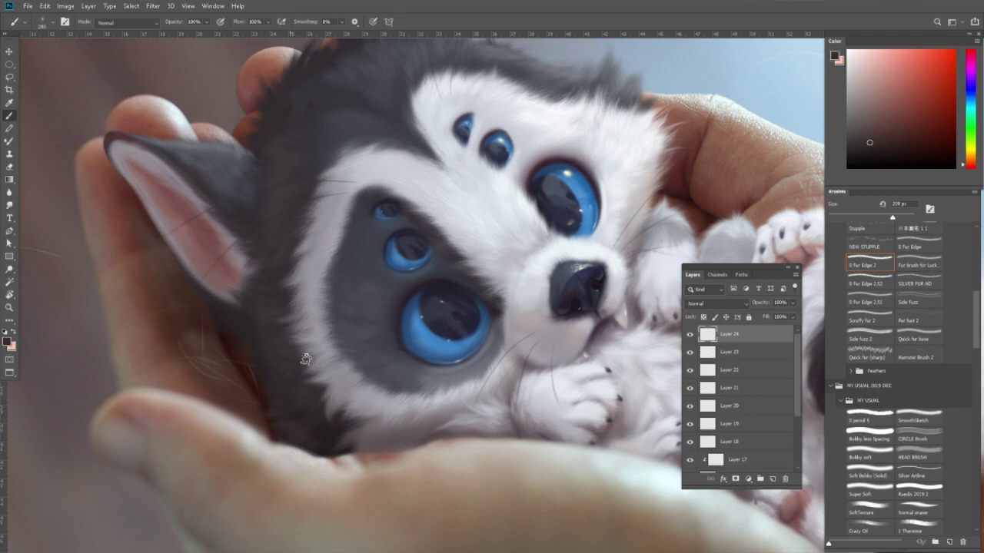
pyautogui.keyDown('alt'); pyautogui.click(324, 434); pyautogui.keyUp('alt')
pyautogui.keyDown('alt'); pyautogui.click(261, 400); pyautogui.keyUp('alt')
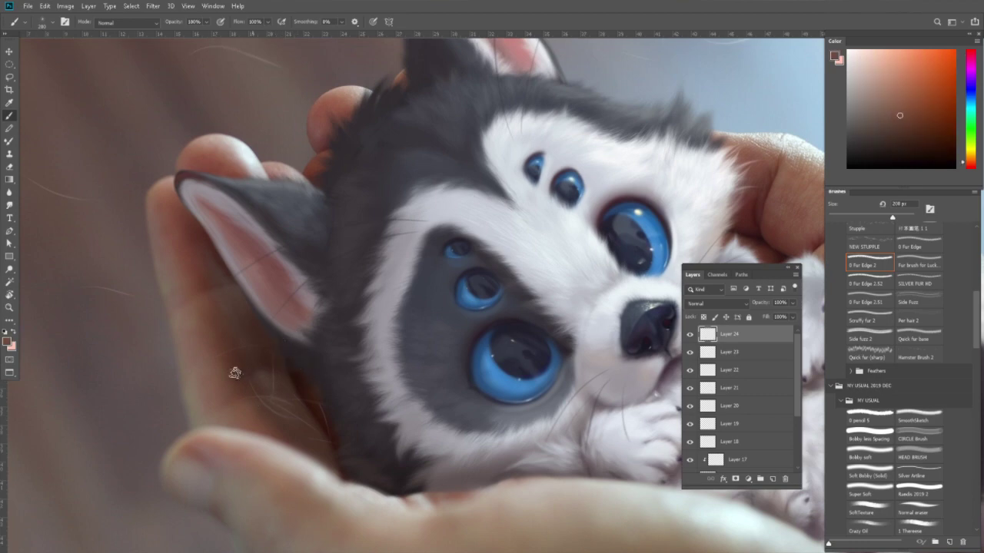
pyautogui.keyDown('alt'); pyautogui.click(223, 370); pyautogui.keyUp('alt')
pyautogui.keyDown('alt'); pyautogui.click(292, 358); pyautogui.keyUp('alt')
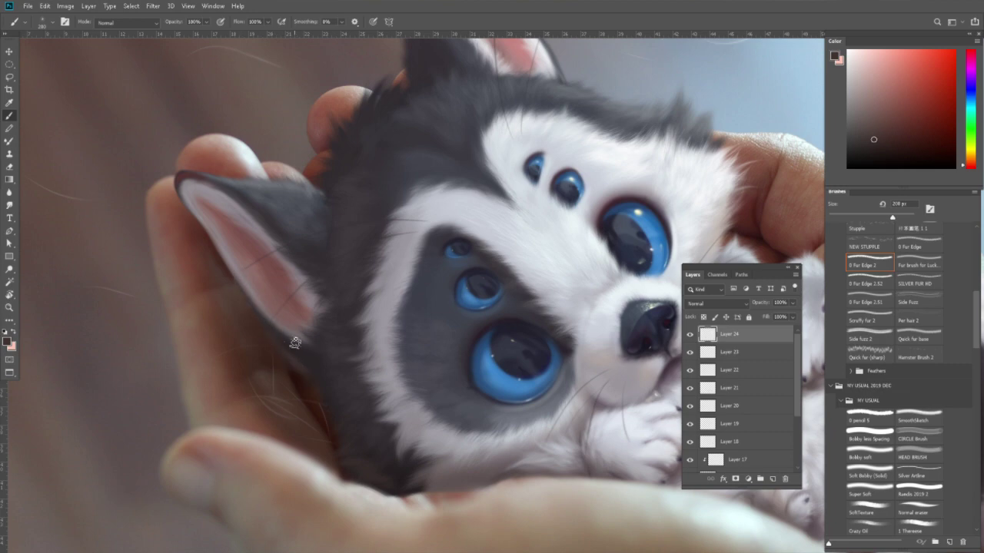
pyautogui.keyDown('alt'); pyautogui.click(298, 347); pyautogui.keyUp('alt')
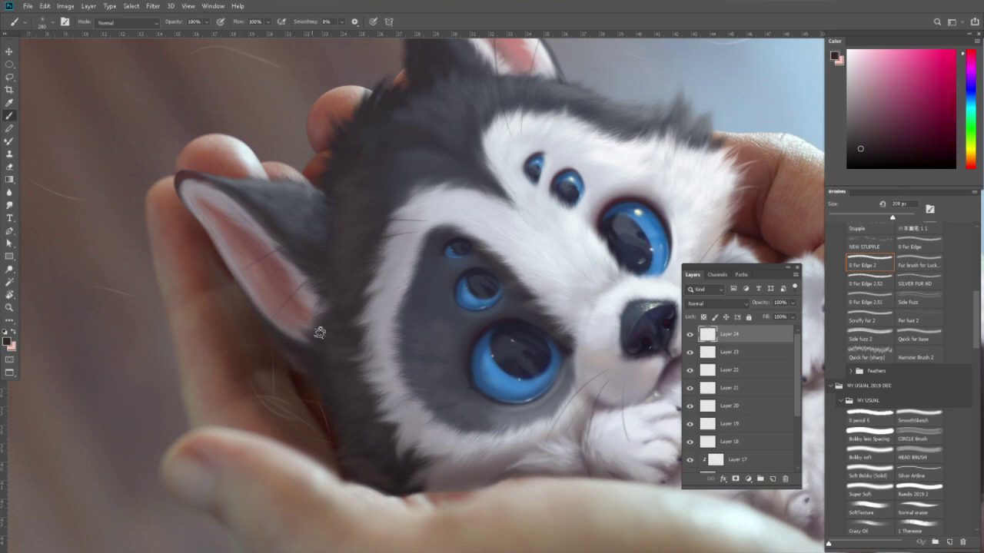
pyautogui.keyDown('alt'); pyautogui.click(315, 356); pyautogui.keyUp('alt')
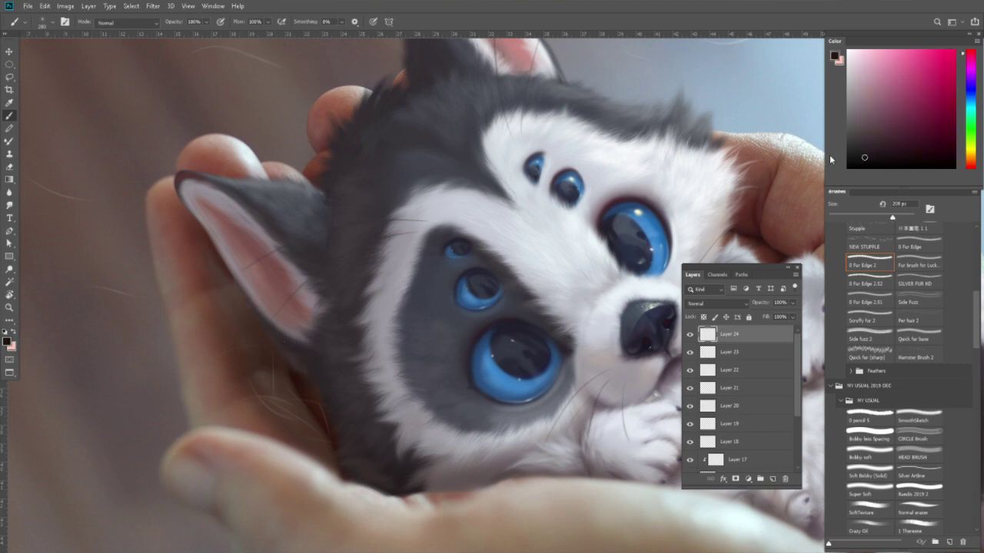
pyautogui.keyDown('alt'); pyautogui.click(306, 353); pyautogui.keyUp('alt')
# Sample dark fur tones along the head's edge near the left ear for stray hairs.
pyautogui.scroll(3, 322, 332)
pyautogui.scroll(1, 332, 327)
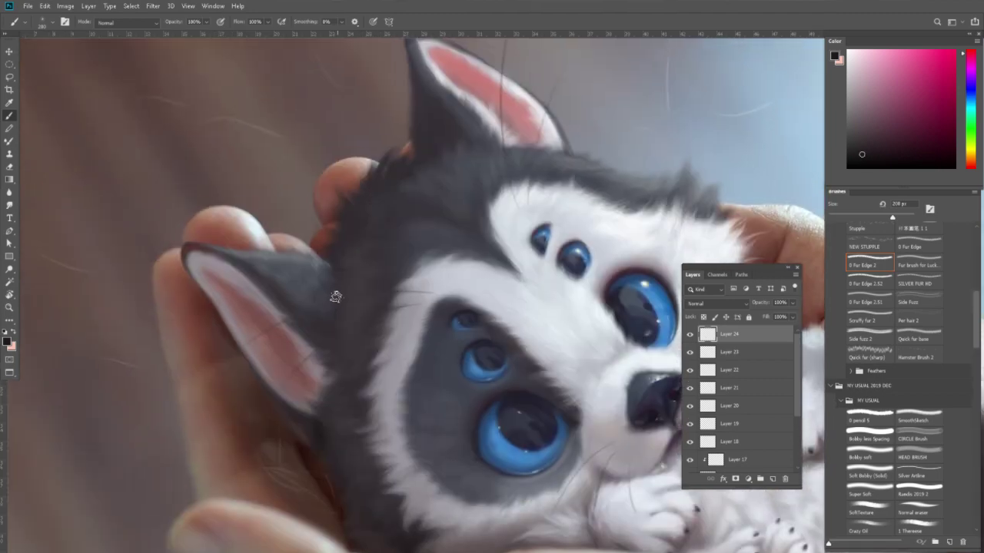
pyautogui.keyDown('alt'); pyautogui.click(332, 351); pyautogui.keyUp('alt')
pyautogui.keyDown('alt'); pyautogui.click(338, 308); pyautogui.keyUp('alt')
pyautogui.press('z')
pyautogui.press('b')
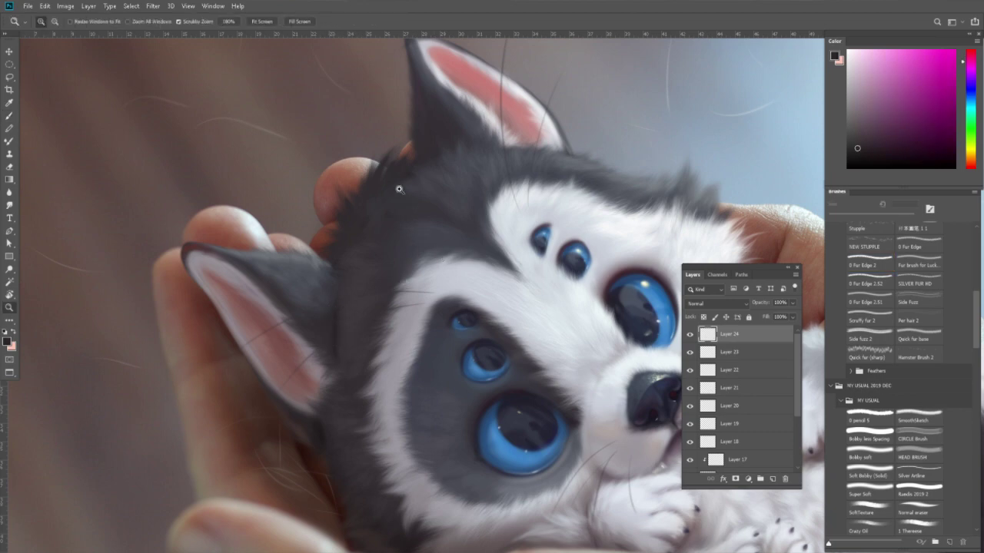
pyautogui.keyDown('alt'); pyautogui.click(378, 186); pyautogui.keyUp('alt')
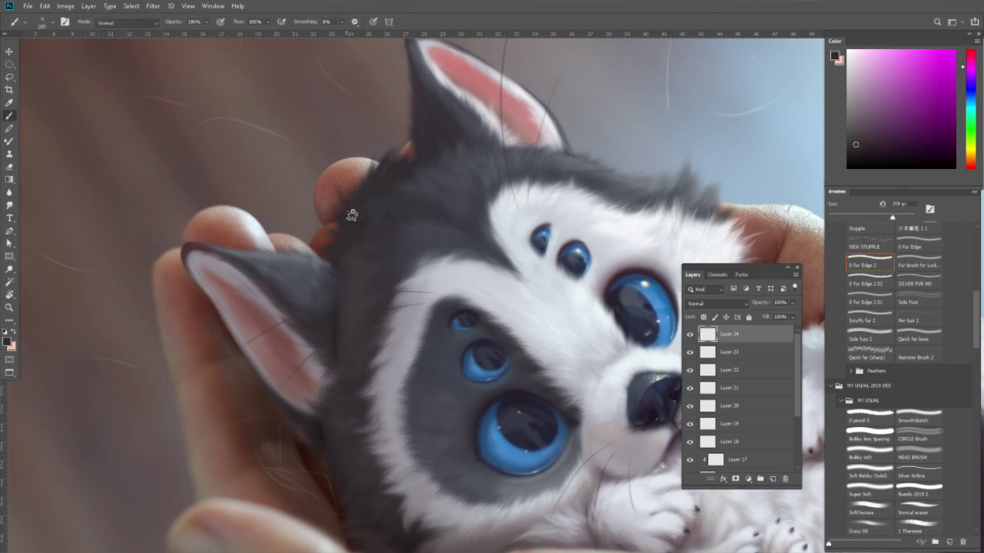
pyautogui.keyDown('alt'); pyautogui.click(412, 175); pyautogui.keyUp('alt')
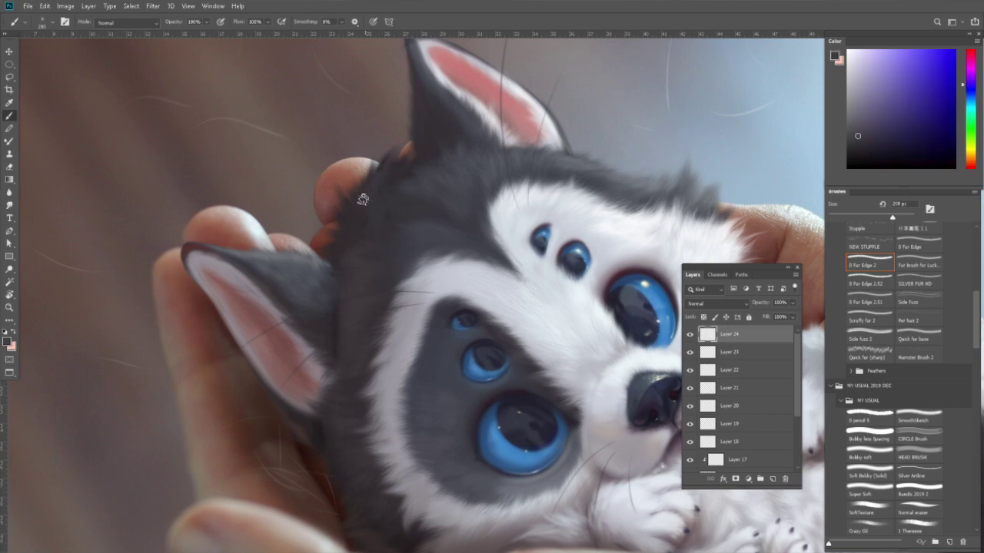
pyautogui.keyDown('alt'); pyautogui.click(406, 163); pyautogui.keyUp('alt')
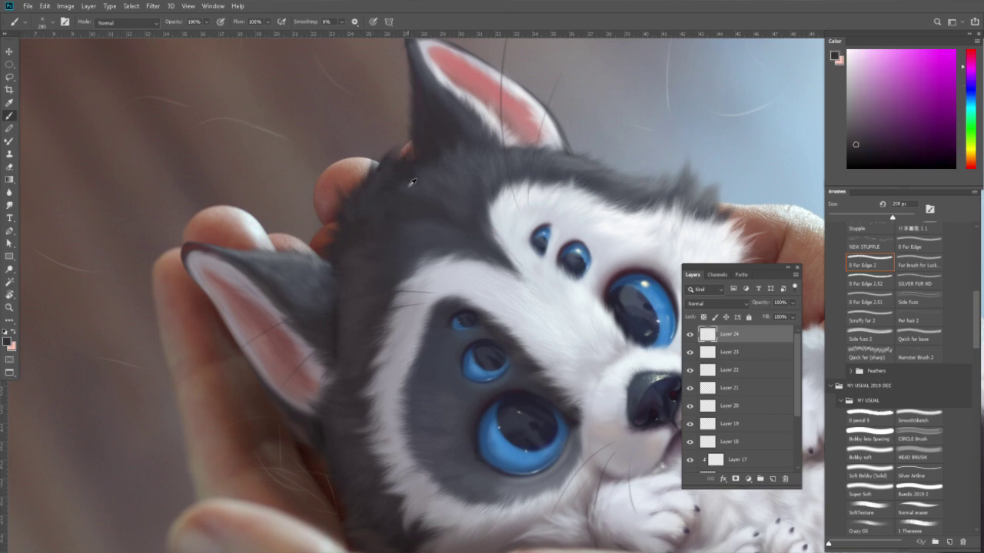
pyautogui.keyDown('alt'); pyautogui.click(408, 184); pyautogui.keyUp('alt')
pyautogui.keyDown('alt'); pyautogui.click(373, 222); pyautogui.keyUp('alt')
pyautogui.keyDown('alt'); pyautogui.click(391, 209); pyautogui.keyUp('alt')
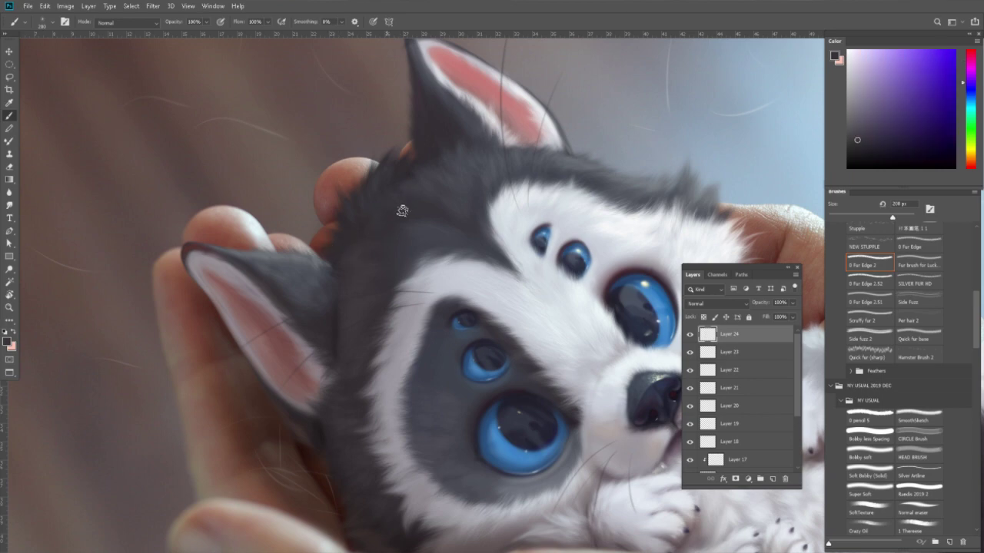
pyautogui.keyDown('alt'); pyautogui.click(407, 227); pyautogui.keyUp('alt')
# Centre the whole painting and toggle Layer 24's visibility to compare.
pyautogui.press('z')
pyautogui.keyDown('alt'); pyautogui.click(627, 232); pyautogui.keyUp('alt')
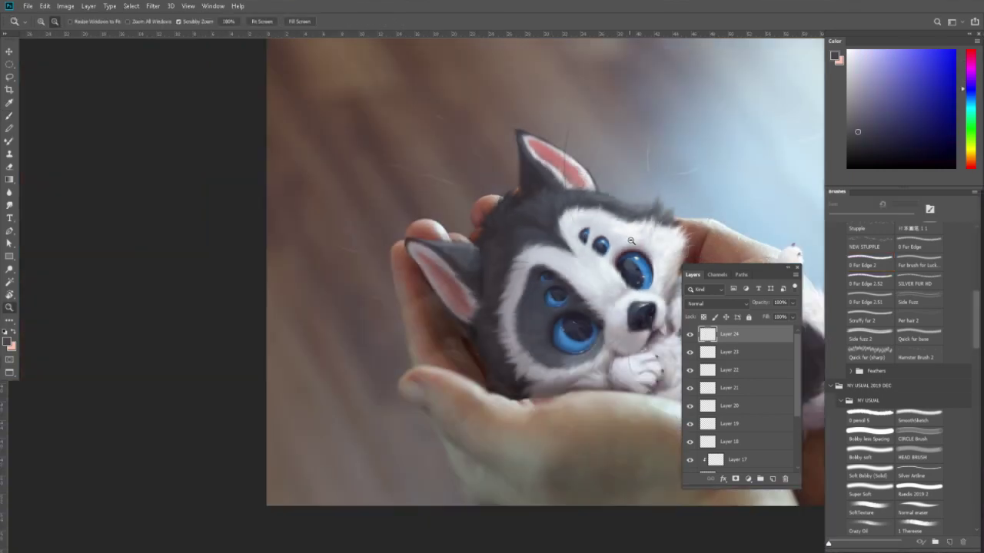
pyautogui.moveTo(650, 253); pyautogui.dragTo(481, 272)
pyautogui.click(481, 272)
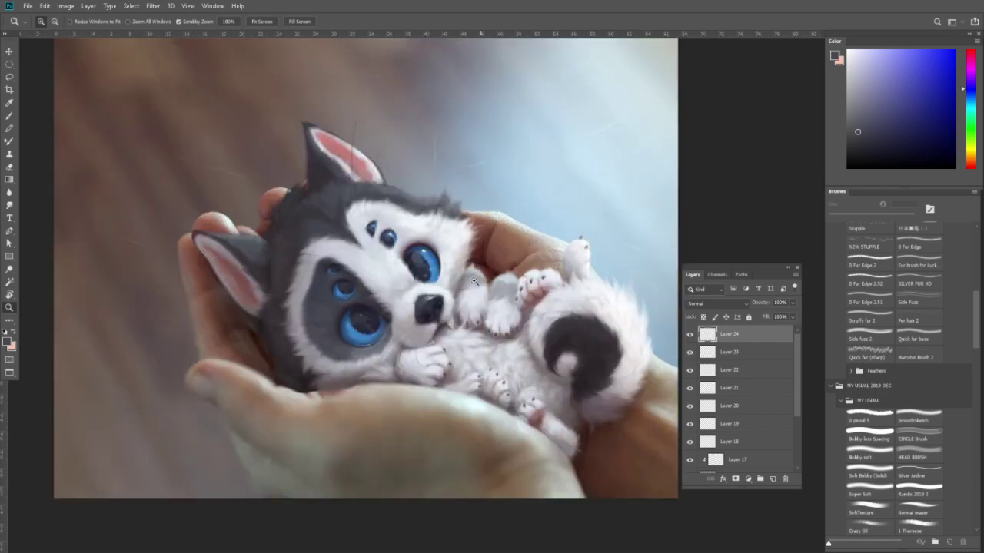
pyautogui.click(689, 335)
pyautogui.click(719, 352)
# Lower Layer 23's opacity to 55%, then Alt+Tab over to Twitch Studio.
pyautogui.click(792, 305)
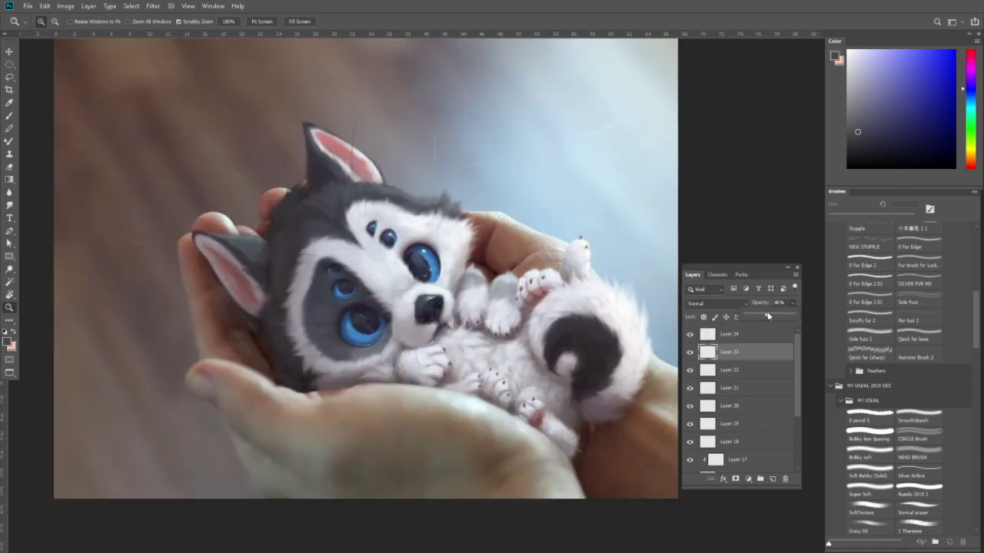
pyautogui.moveTo(774, 313); pyautogui.dragTo(771, 313)
pyautogui.moveTo(567, 339); pyautogui.dragTo(528, 316)
pyautogui.scroll(-2, 527, 316)
pyautogui.scroll(-2, 527, 315)
pyautogui.scroll(4, 527, 316)
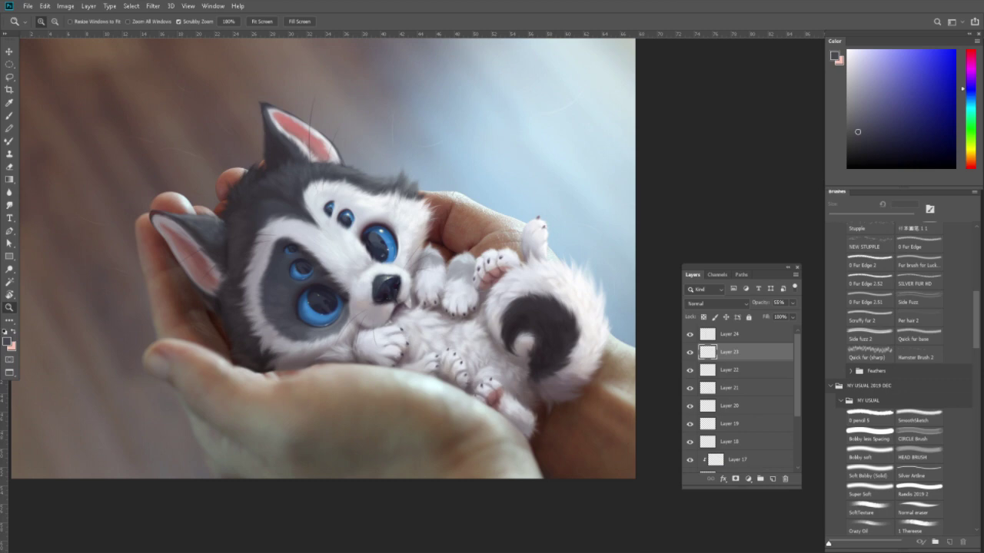
pyautogui.hotkey('alt', 'Tab')
pyautogui.press('Tab')
pyautogui.press('Tab')
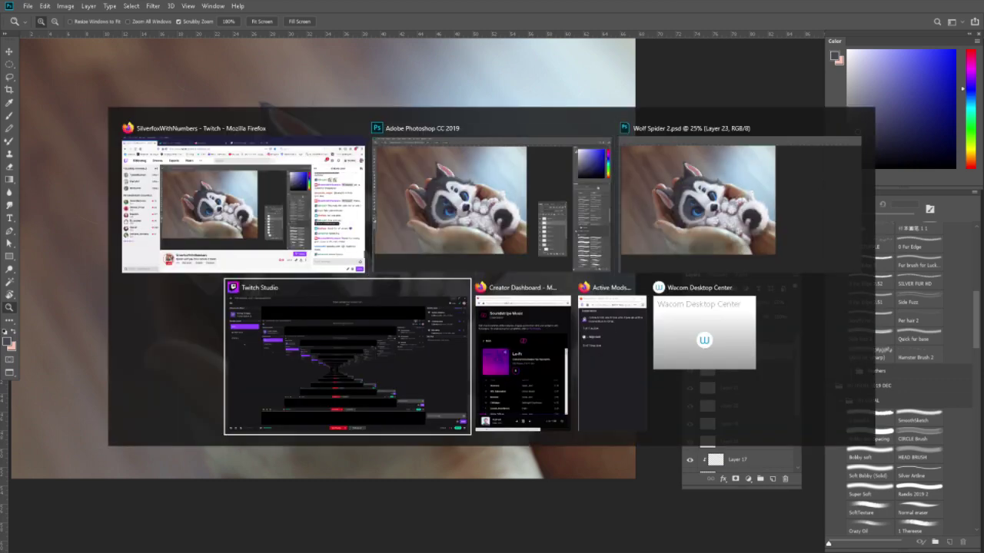